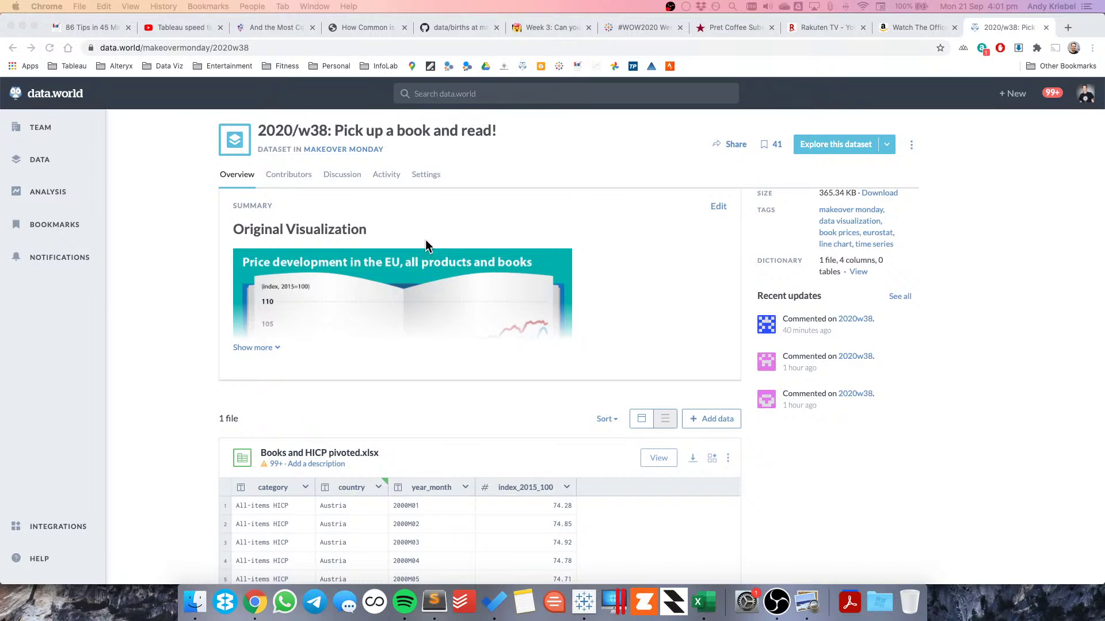
Expand the dataset summary and review the original visualization, the dataset description and the objectives
{"action": "left_click", "coordinate": [250, 348]}
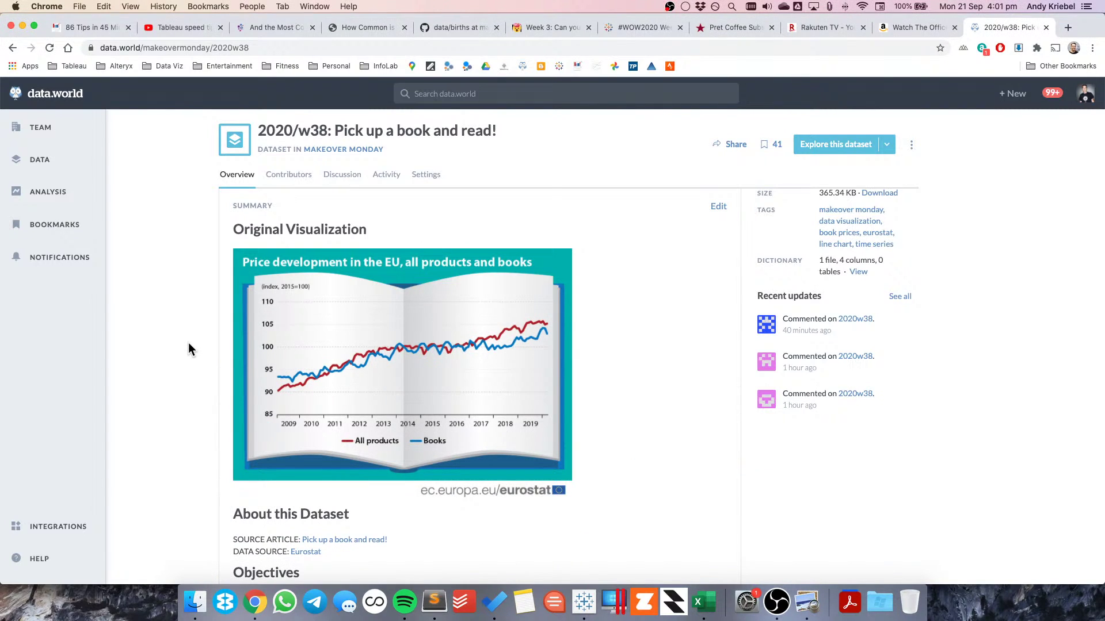
{"action": "scroll", "coordinate": [190, 349], "scroll_direction": "down", "scroll_amount": 2}
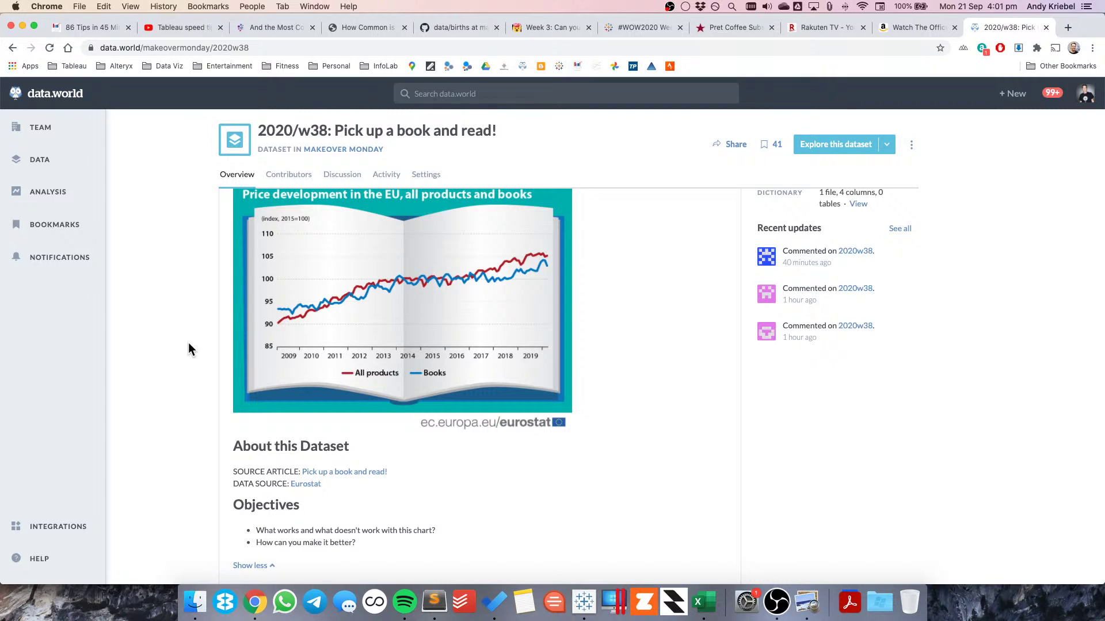
{"action": "scroll", "coordinate": [189, 344], "scroll_direction": "up", "scroll_amount": 1}
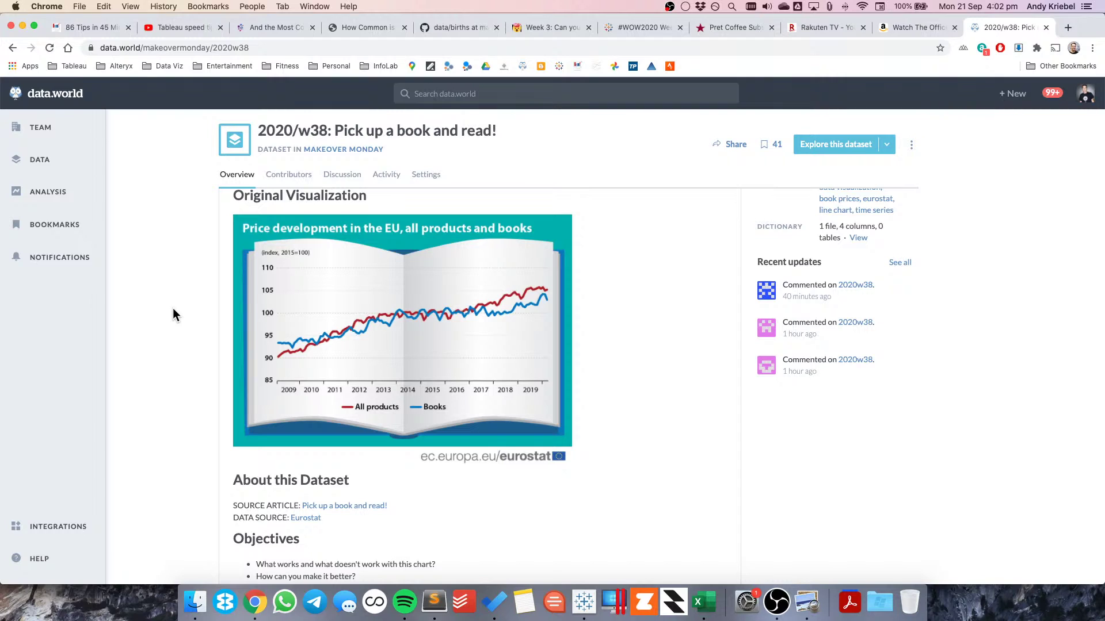
Open the source article "Pick up a book and read!" in a new tab and look through its text and charts
{"action": "left_click", "coordinate": [337, 507], "text": "super"}
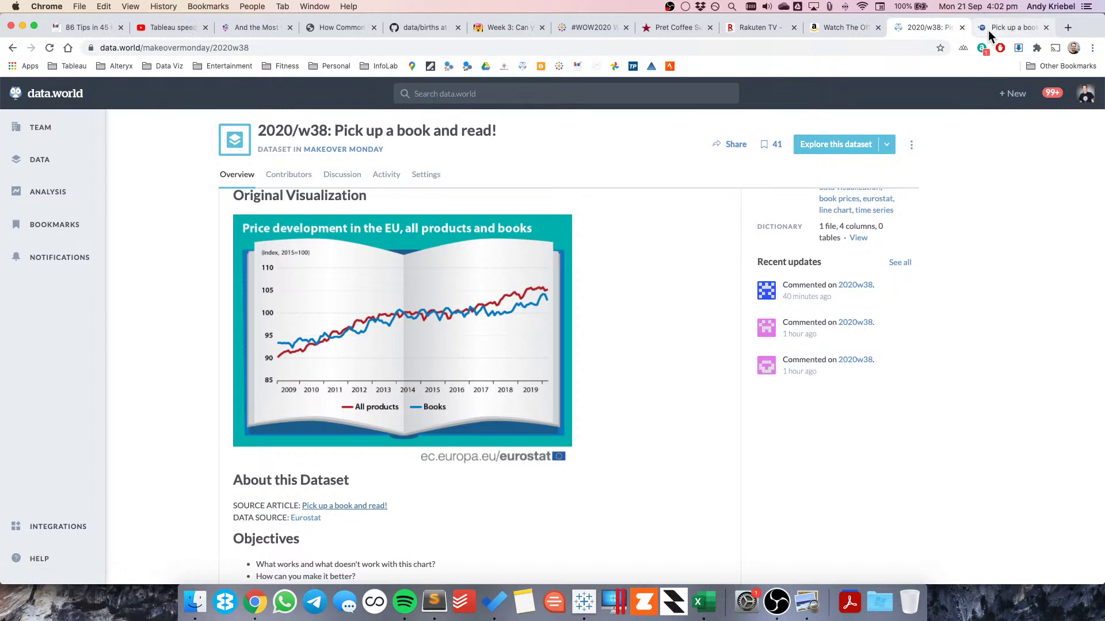
{"action": "left_click", "coordinate": [989, 30]}
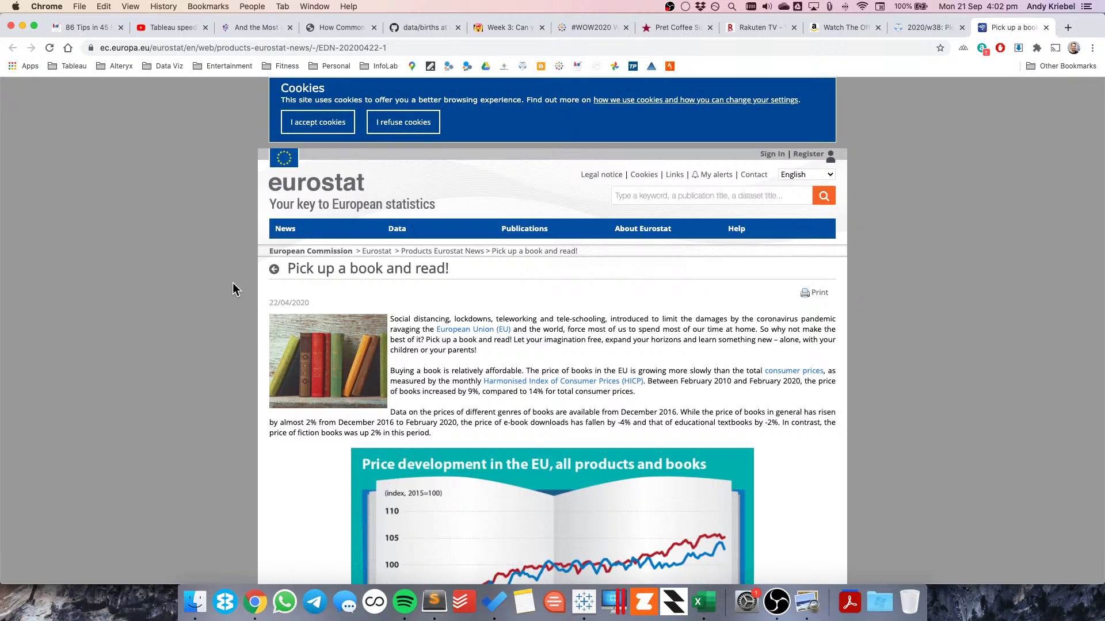
{"action": "scroll", "coordinate": [232, 283], "scroll_direction": "down", "scroll_amount": 5}
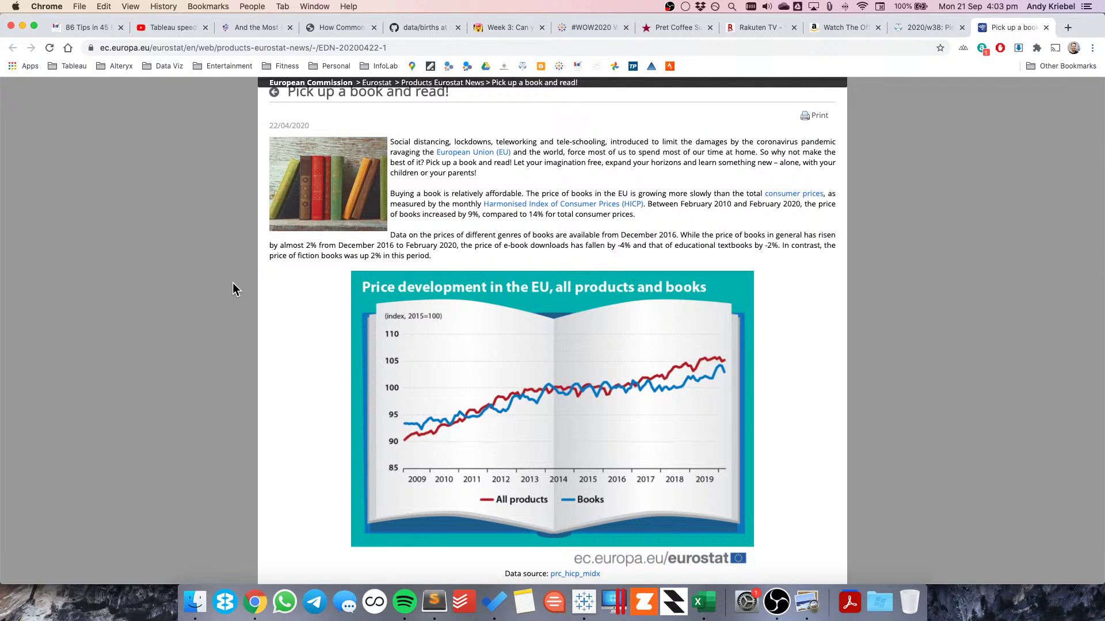
{"action": "scroll", "coordinate": [262, 268], "scroll_direction": "down", "scroll_amount": 7}
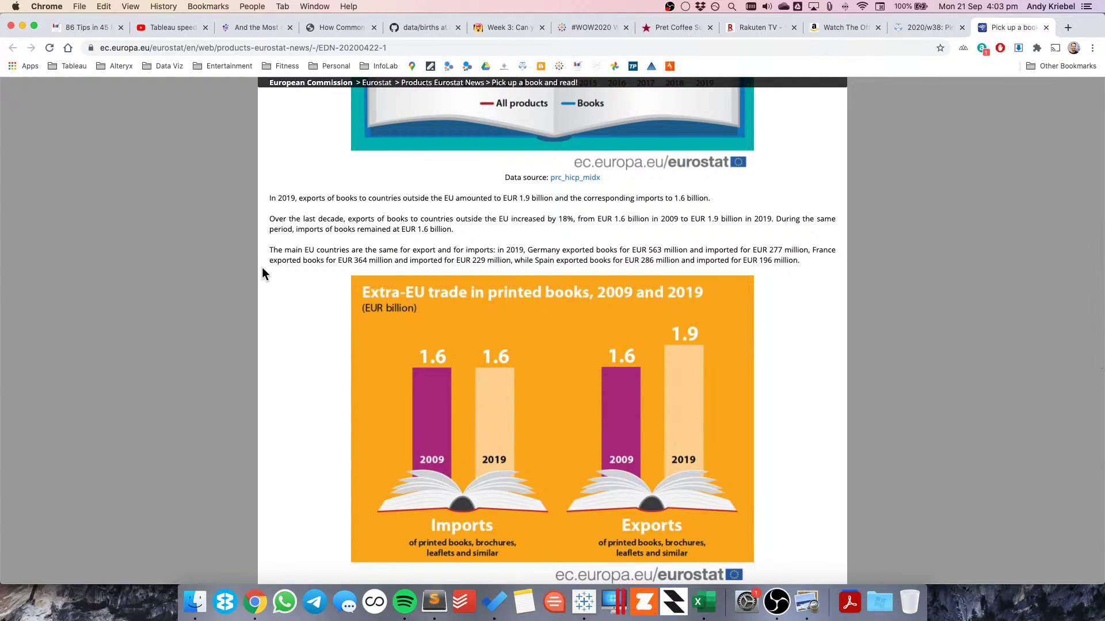
{"action": "scroll", "coordinate": [261, 268], "scroll_direction": "down", "scroll_amount": 9}
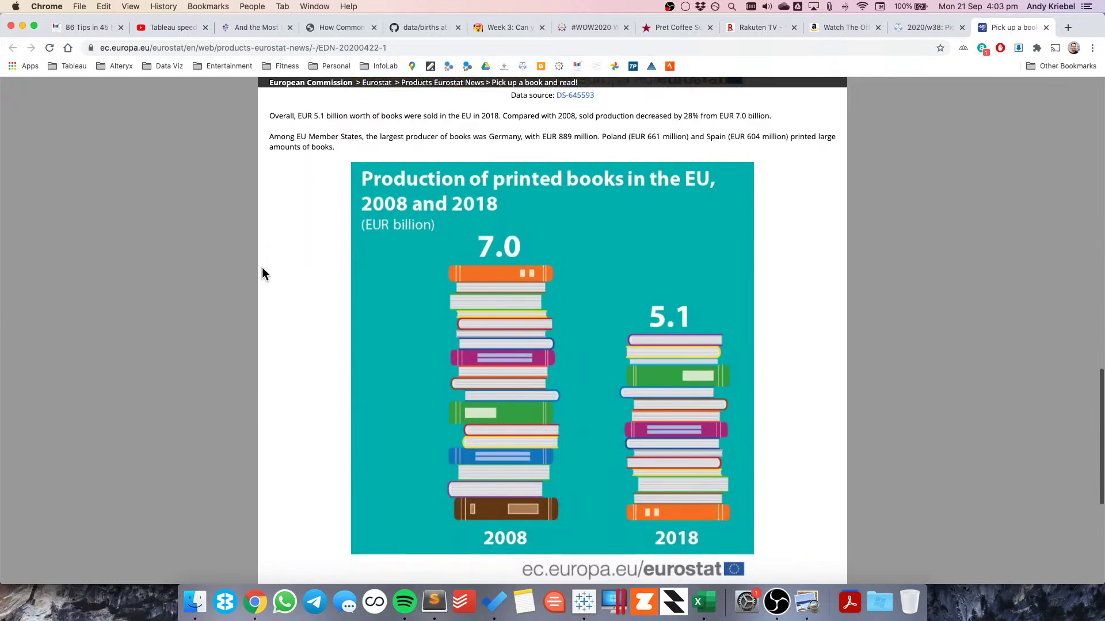
{"action": "scroll", "coordinate": [262, 270], "scroll_direction": "down", "scroll_amount": 6}
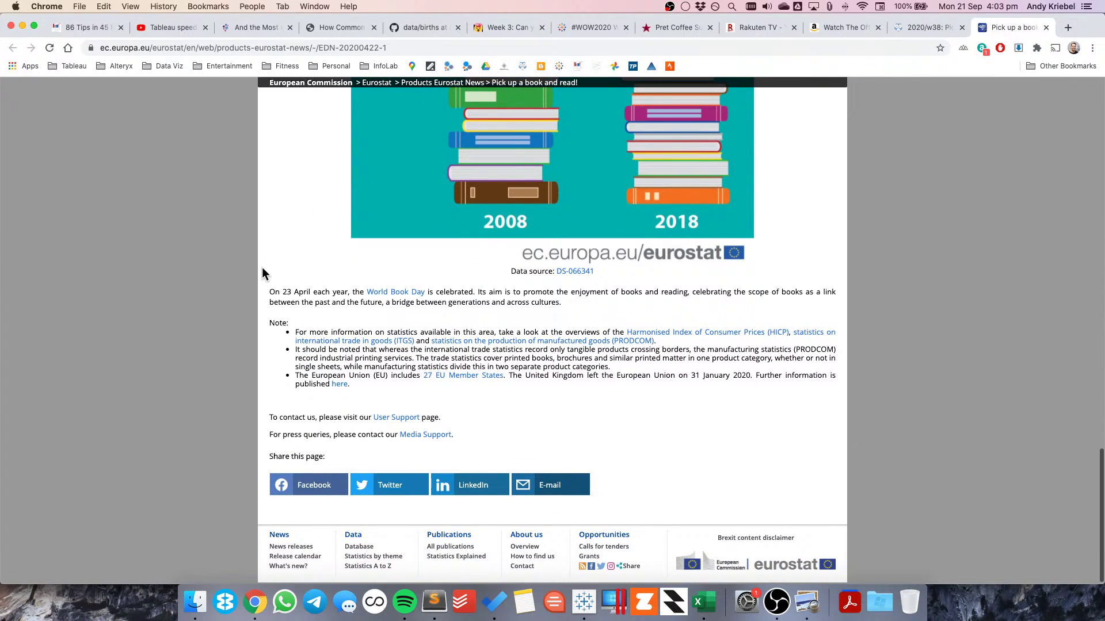
{"action": "scroll", "coordinate": [262, 273], "scroll_direction": "up", "scroll_amount": 14}
{"action": "scroll", "coordinate": [261, 268], "scroll_direction": "up", "scroll_amount": 6}
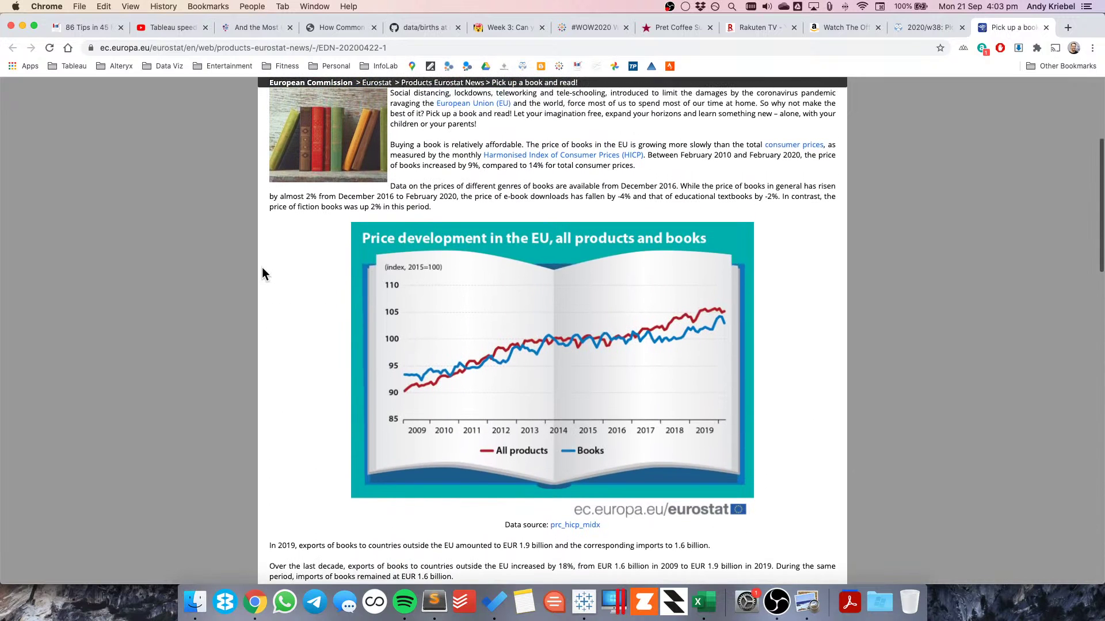
Read the glossary page on the Harmonised Index of Consumer Prices linked in the article, close it and return to the dataset page
{"action": "left_click", "coordinate": [574, 156], "text": "super"}
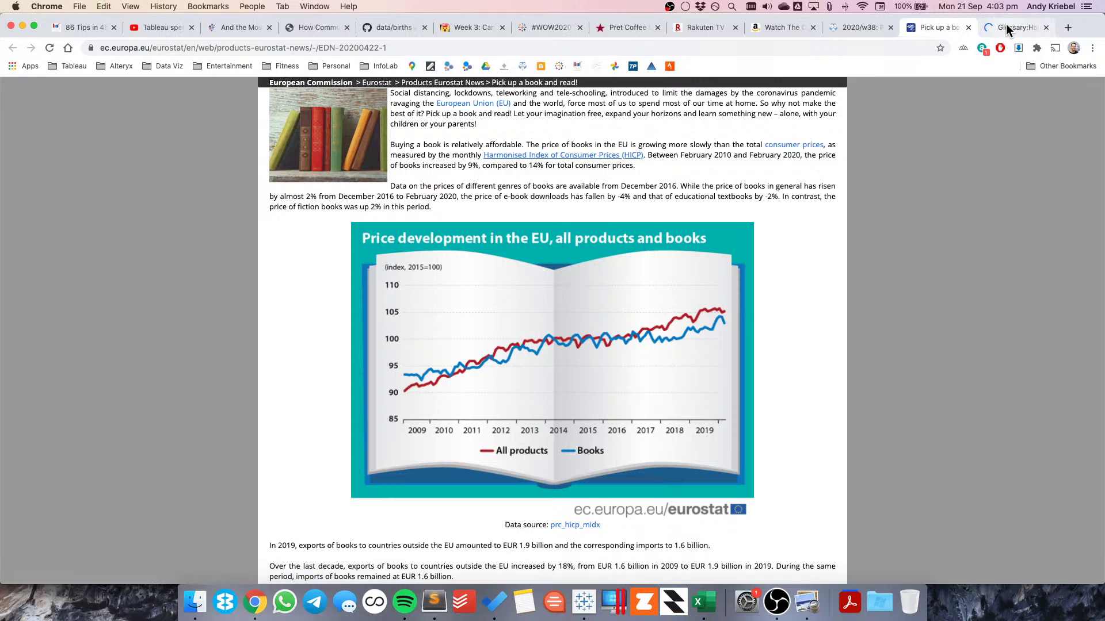
{"action": "left_click", "coordinate": [1006, 23]}
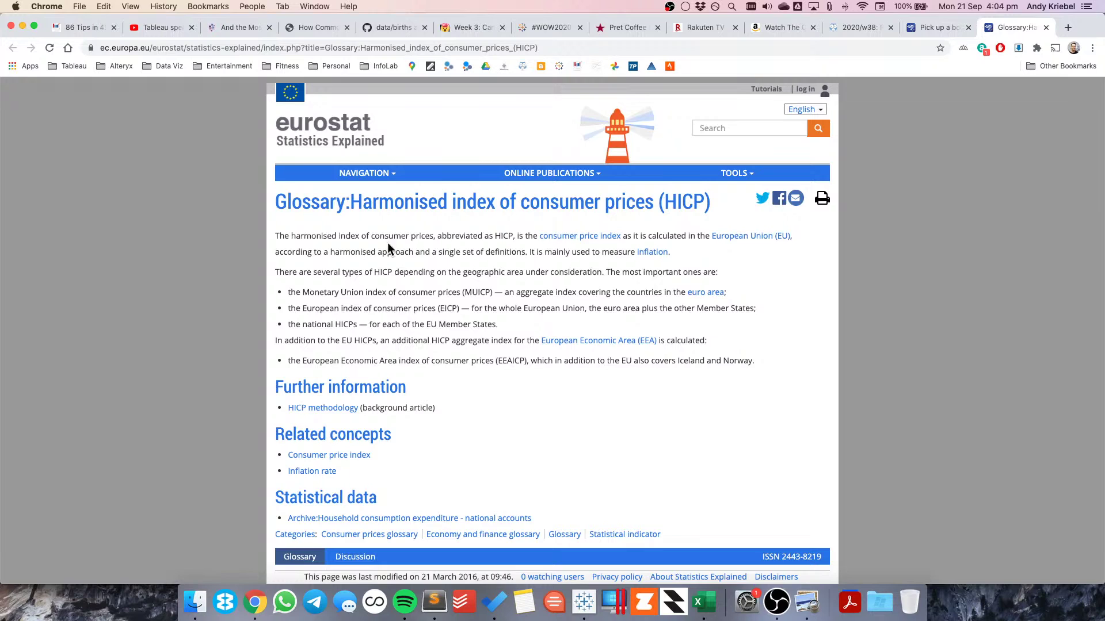
{"action": "left_click", "coordinate": [1046, 28]}
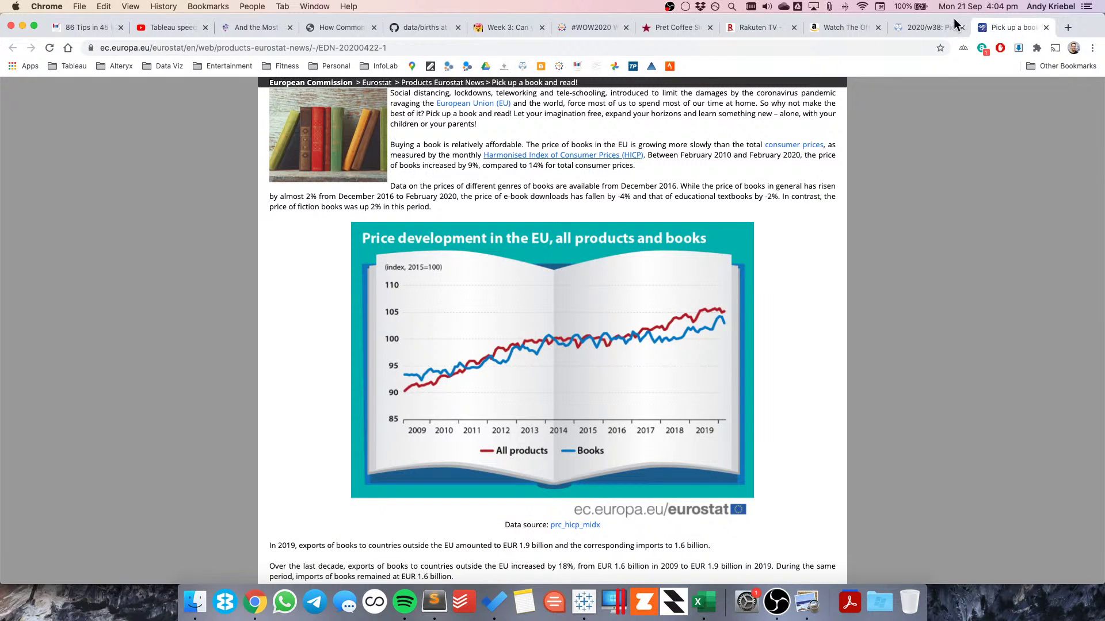
{"action": "left_click", "coordinate": [917, 27]}
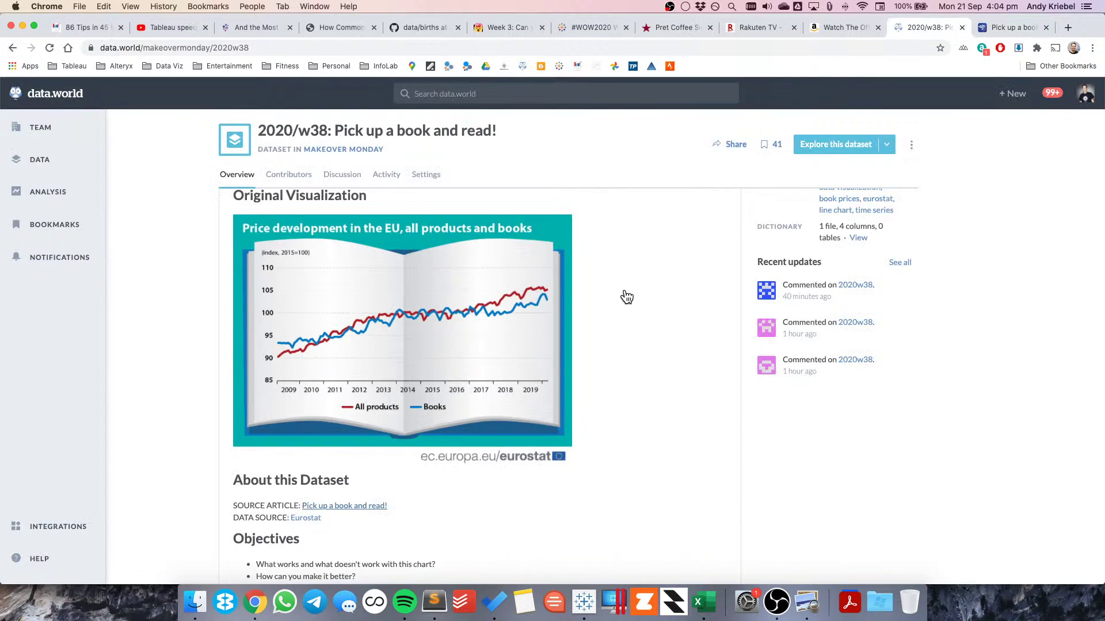
Open the dataset's Eurostat data source in a new tab to view the monthly HICP table
{"action": "scroll", "coordinate": [626, 297], "scroll_direction": "down", "scroll_amount": 5}
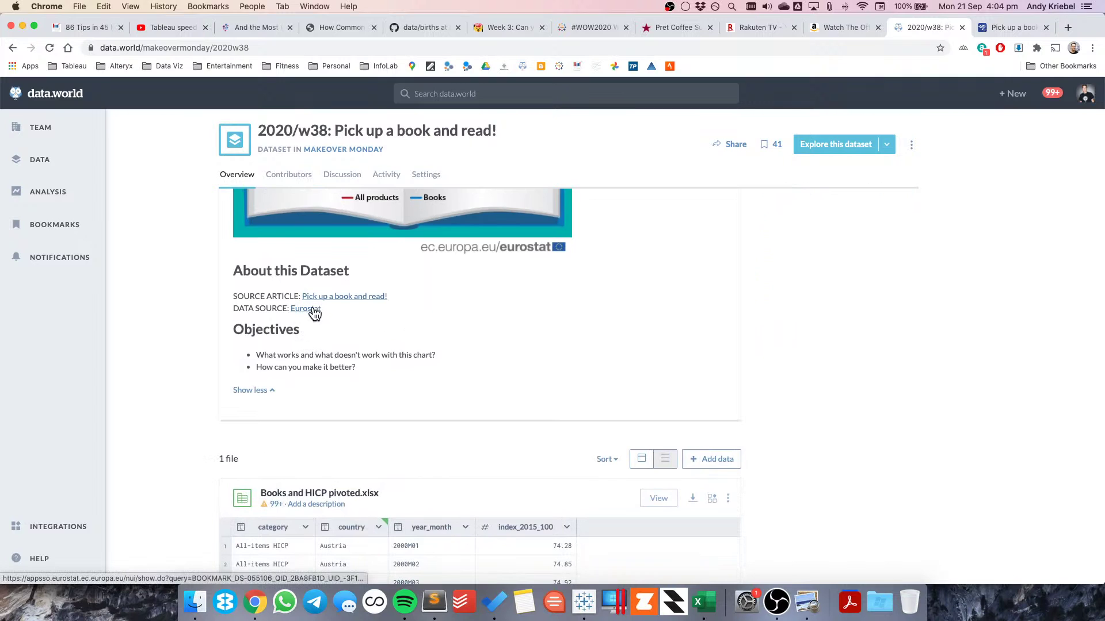
{"action": "left_click", "coordinate": [312, 314], "text": "super"}
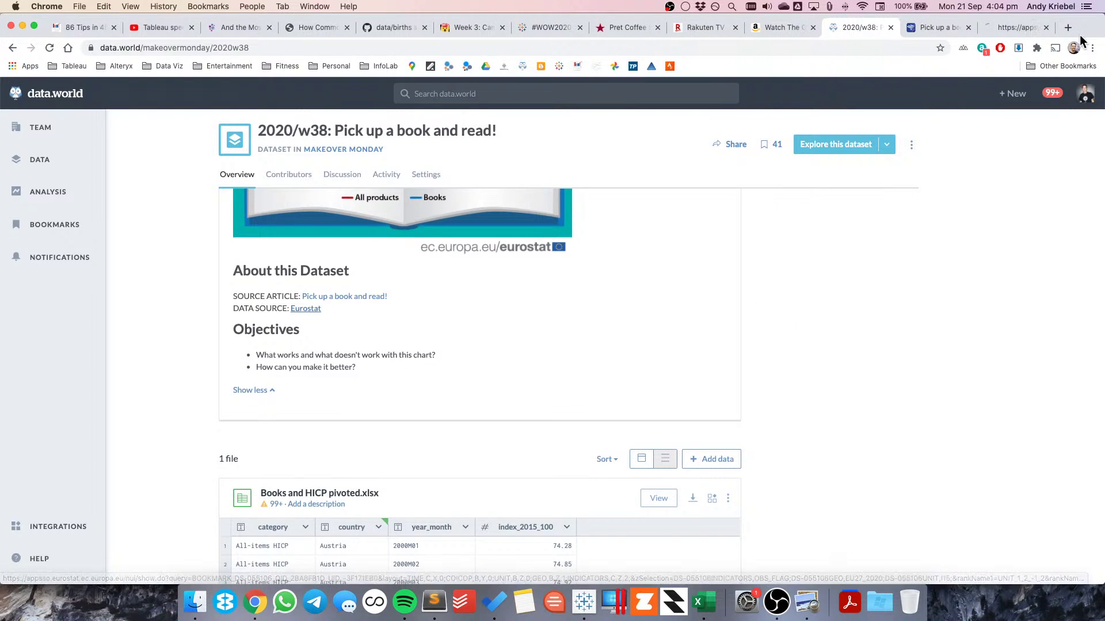
{"action": "left_click", "coordinate": [1000, 26]}
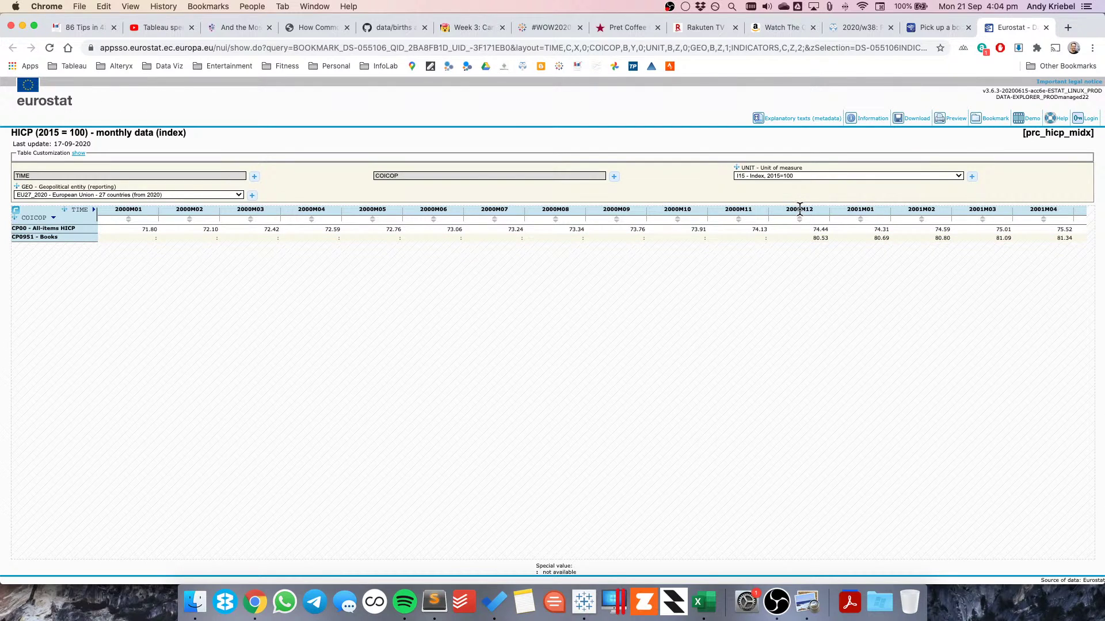
Compare the article's February 2010 to February 2020 period with the Eurostat table's Books values, close the table and return to the dataset page
{"action": "left_click", "coordinate": [943, 27]}
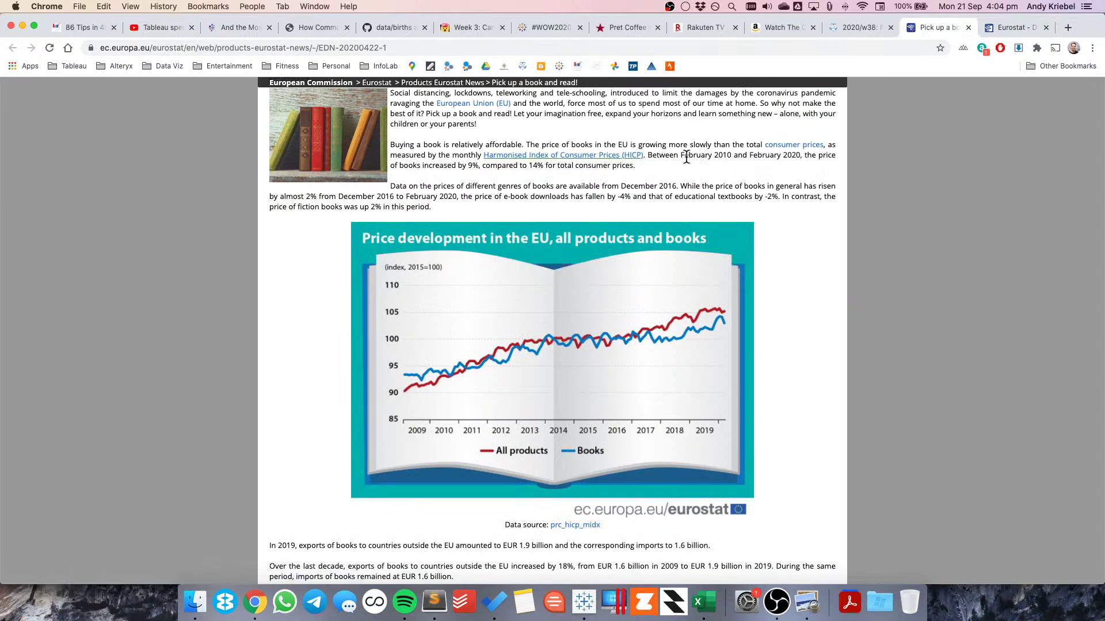
{"action": "left_click_drag", "start_coordinate": [680, 156], "coordinate": [803, 155]}
{"action": "left_click", "coordinate": [996, 30]}
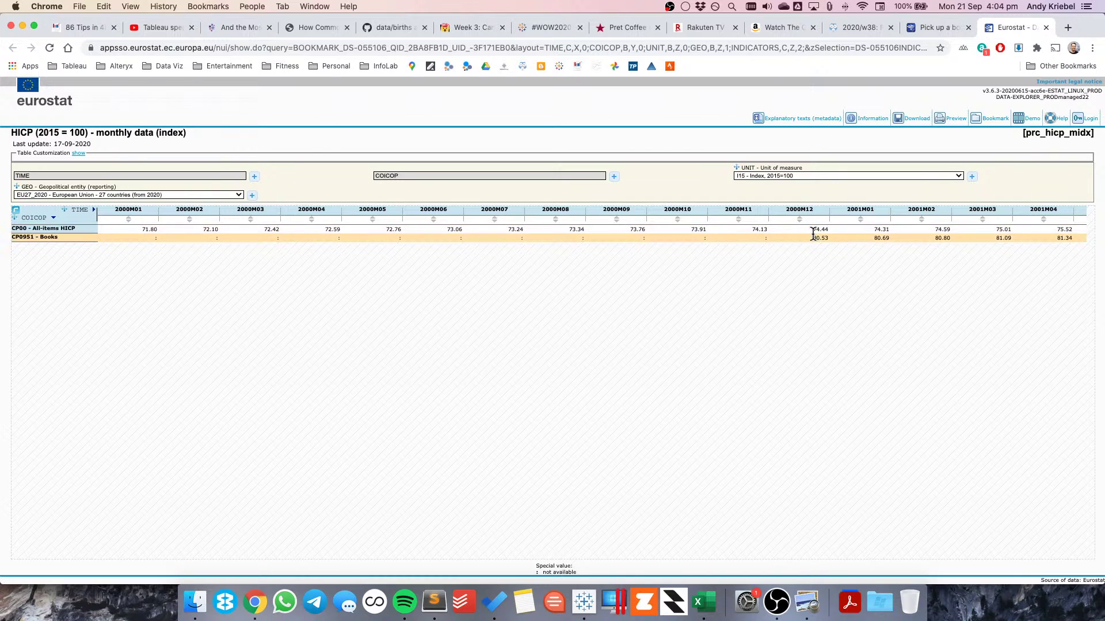
{"action": "left_click_drag", "start_coordinate": [813, 238], "coordinate": [832, 237]}
{"action": "left_click", "coordinate": [1047, 27]}
{"action": "left_click", "coordinate": [920, 32]}
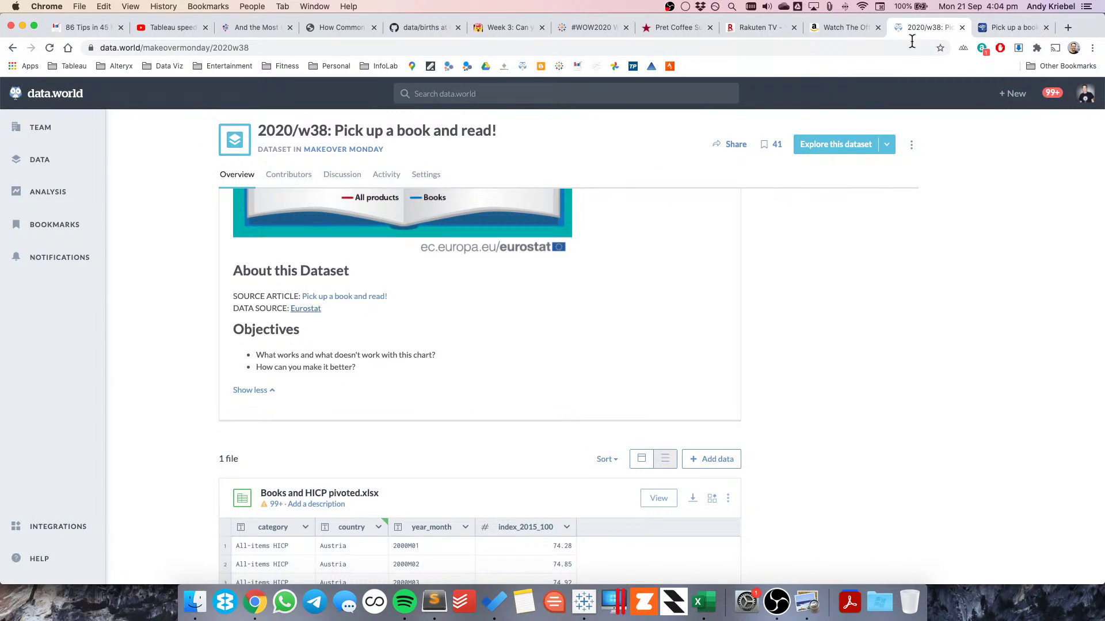
Download the Books and HICP pivoted.xlsx file from the dataset page
{"action": "scroll", "coordinate": [419, 407], "scroll_direction": "down", "scroll_amount": 5}
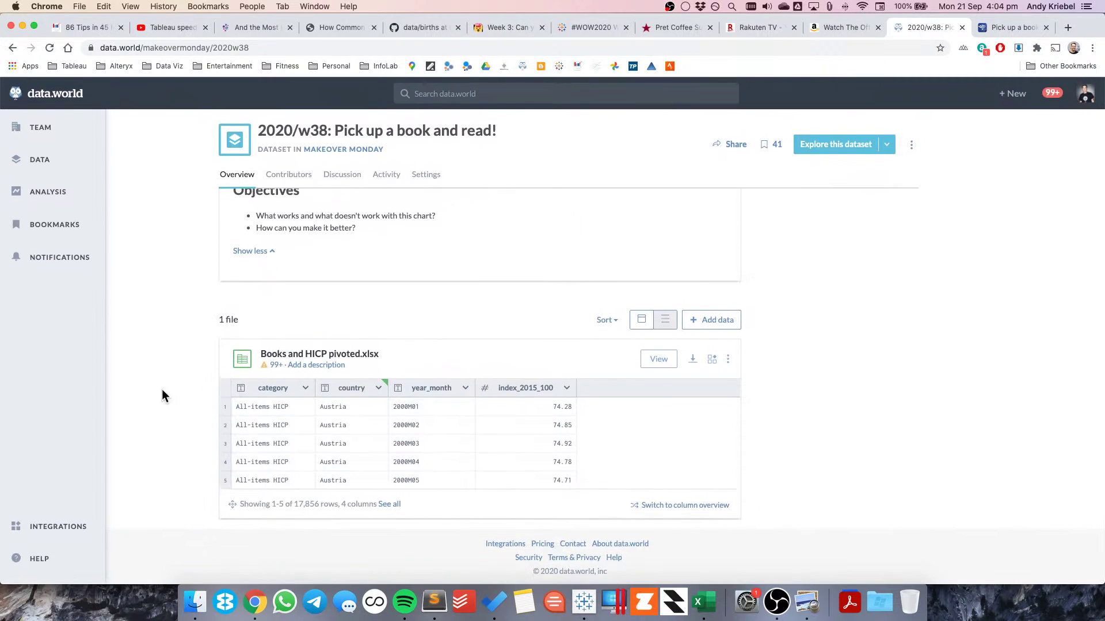
{"action": "left_click", "coordinate": [693, 359]}
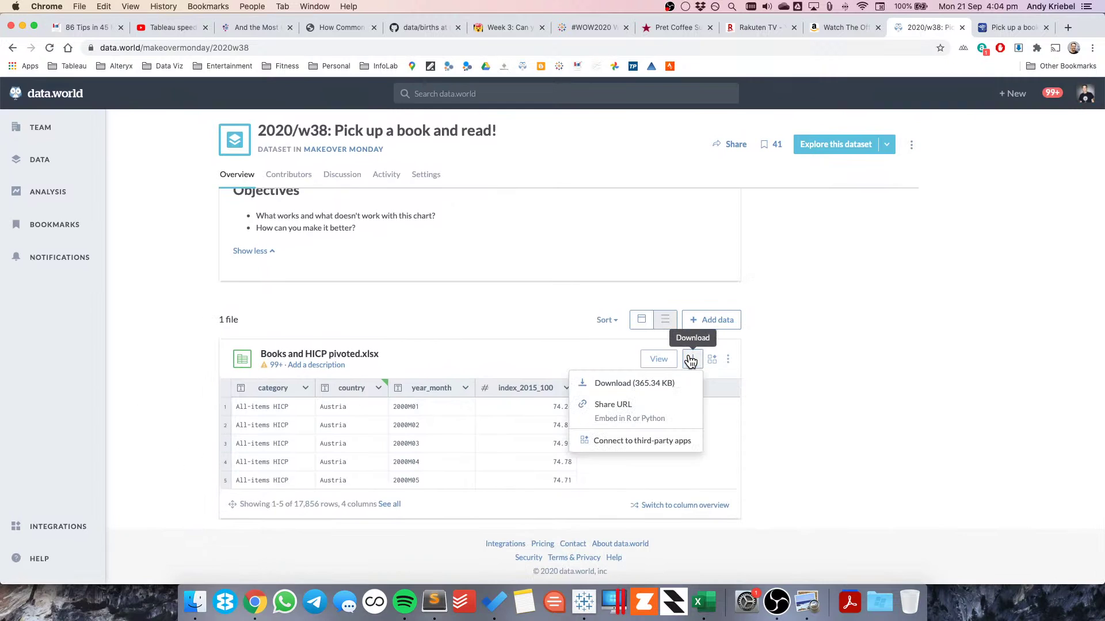
{"action": "left_click", "coordinate": [641, 386]}
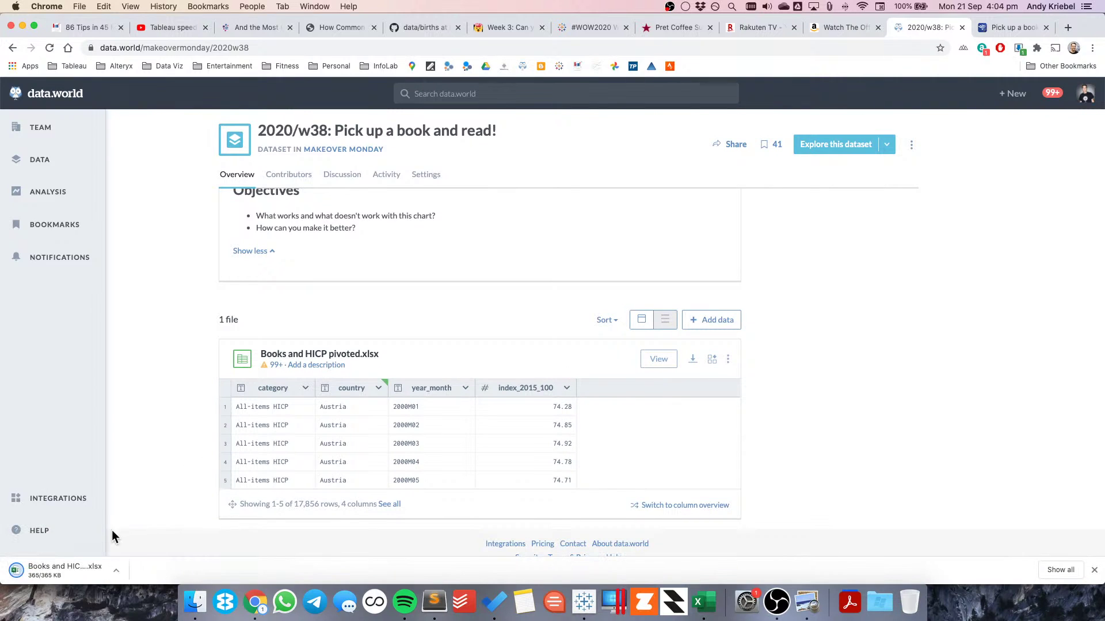
Show the downloaded Books and HICP pivoted.xlsx in Finder and move it into the 2020 folder inside Makeover Monday's Data folder
{"action": "left_click", "coordinate": [115, 571]}
{"action": "left_click", "coordinate": [139, 554]}
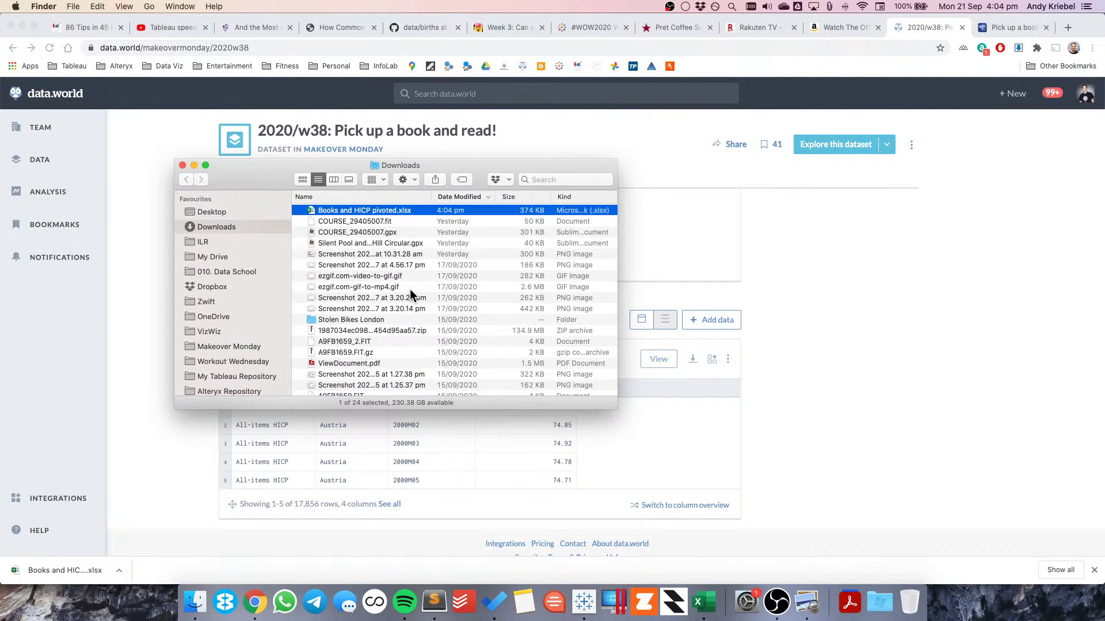
{"action": "left_click", "coordinate": [221, 362]}
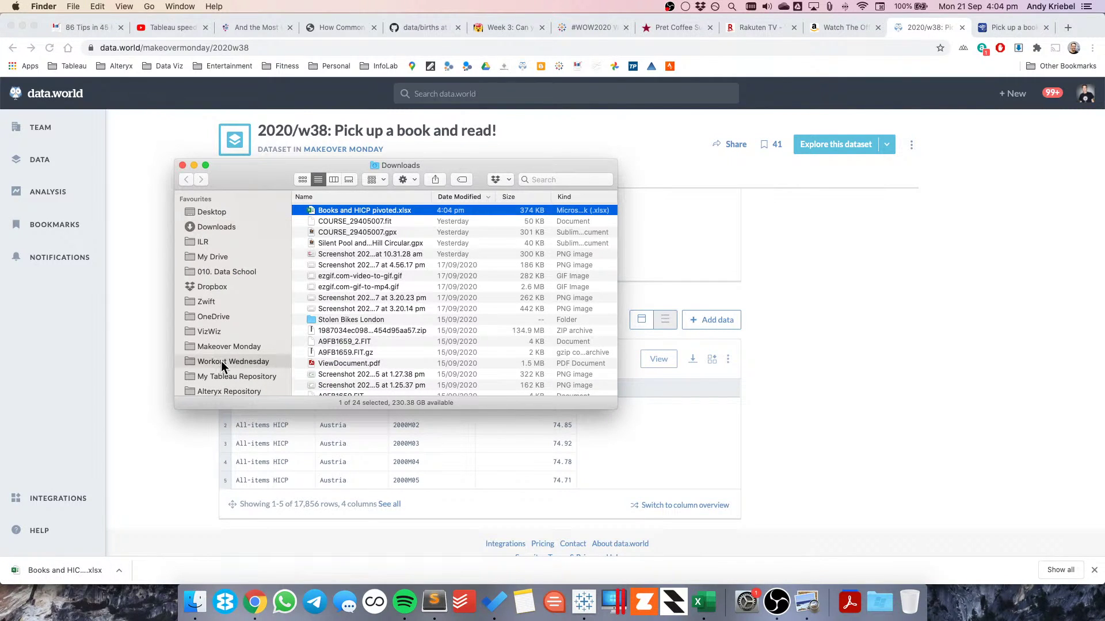
{"action": "left_click", "coordinate": [216, 346]}
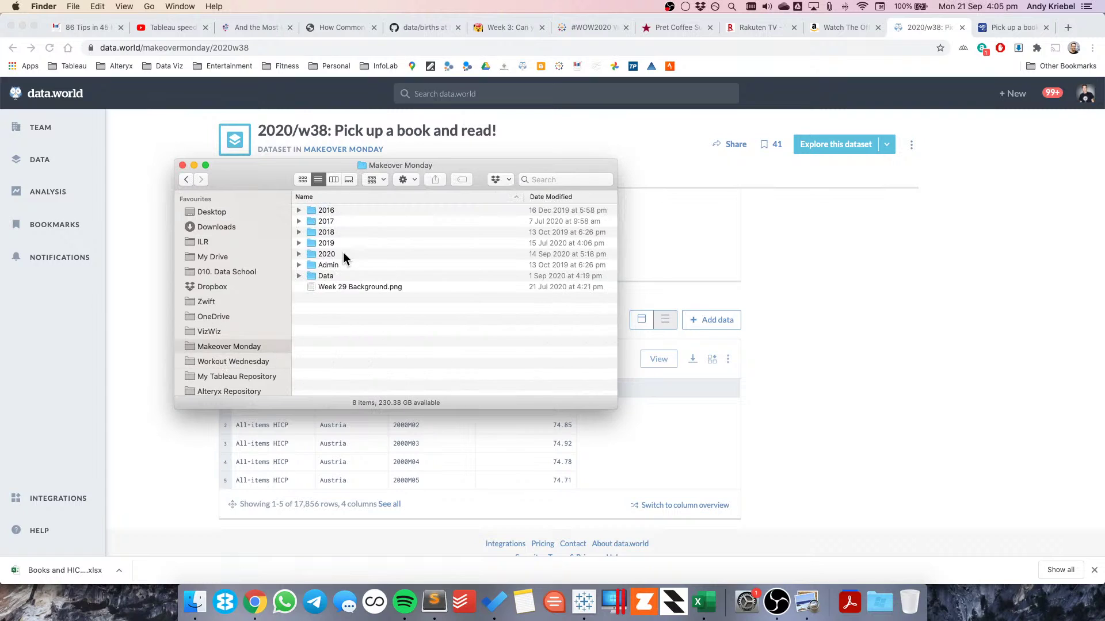
{"action": "double_click", "coordinate": [309, 274]}
{"action": "left_click", "coordinate": [312, 256]}
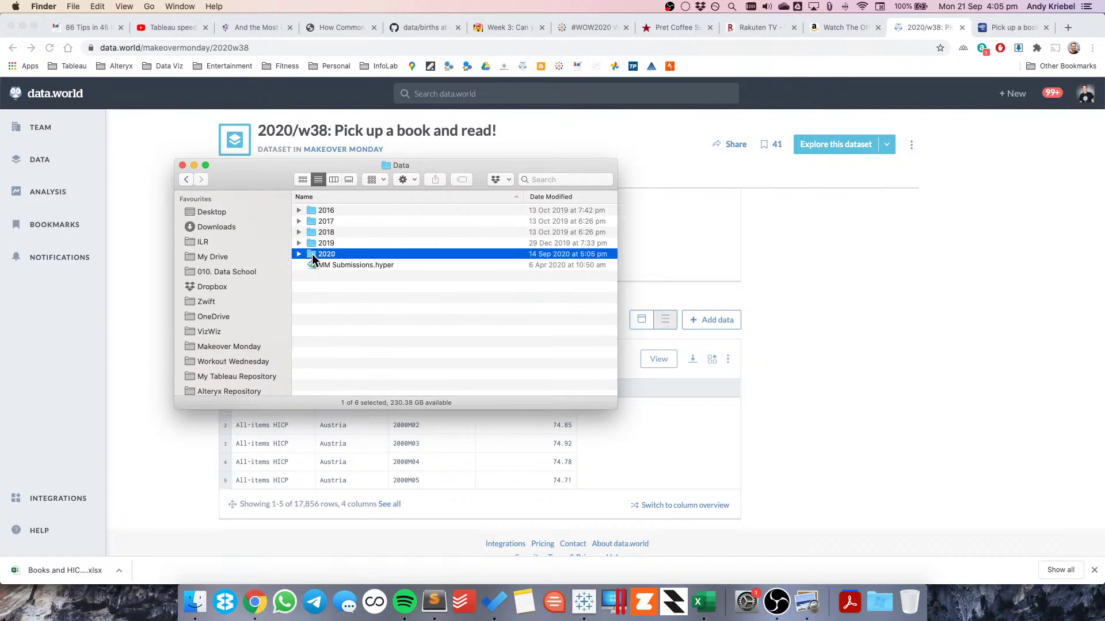
{"action": "double_click", "coordinate": [313, 255]}
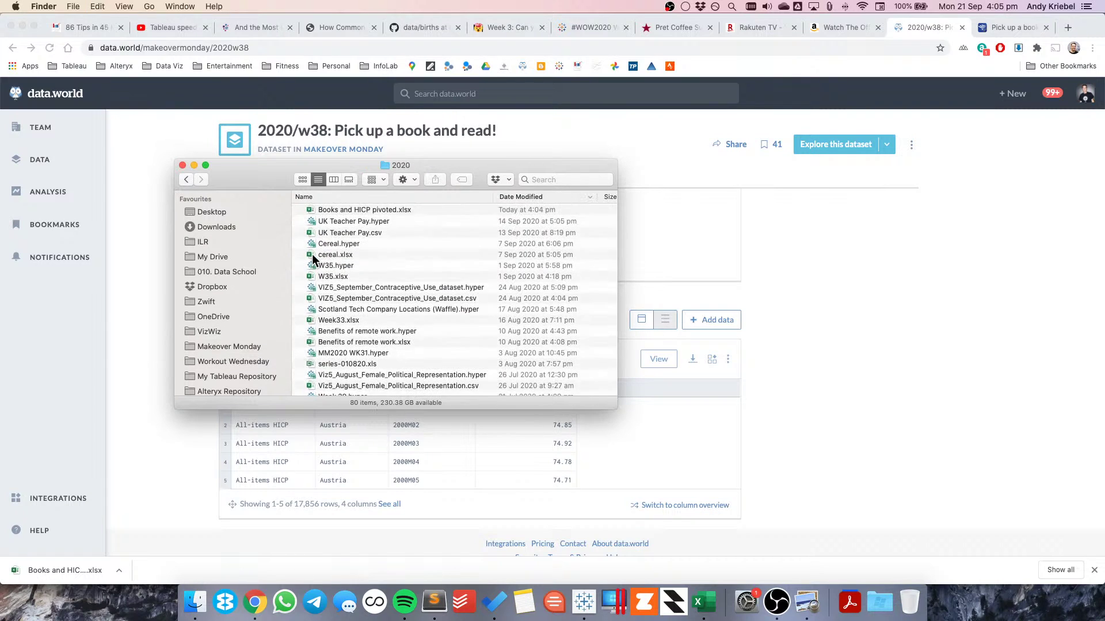
Switch to Tableau Desktop and connect to Books and HICP pivoted.xlsx from the Finder folder
{"action": "left_click", "coordinate": [582, 603]}
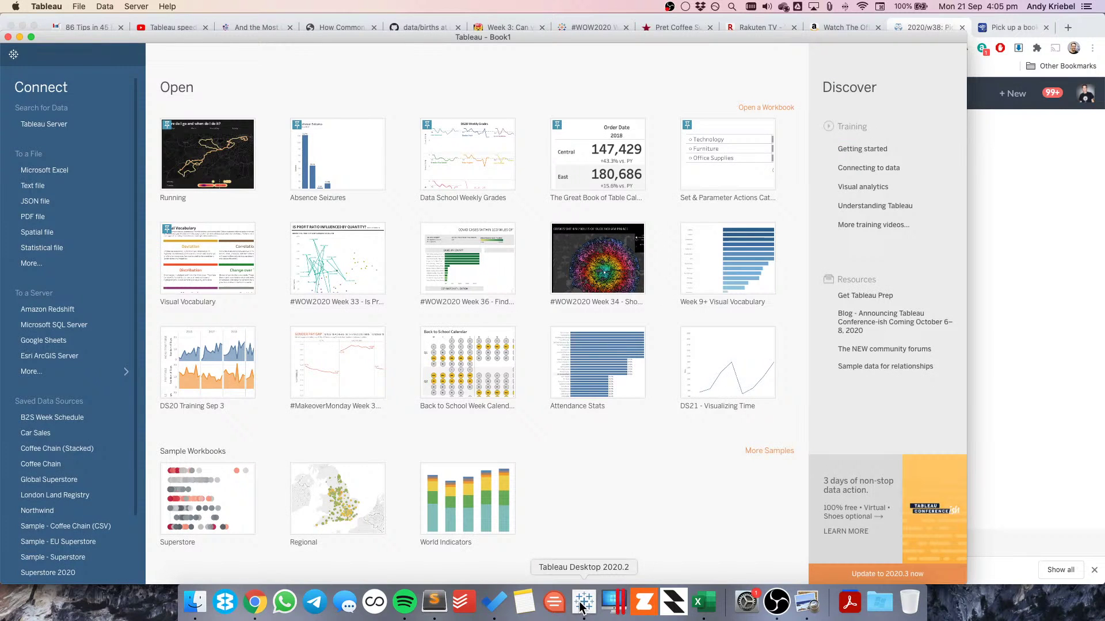
{"action": "left_click_drag", "start_coordinate": [390, 210], "coordinate": [714, 102]}
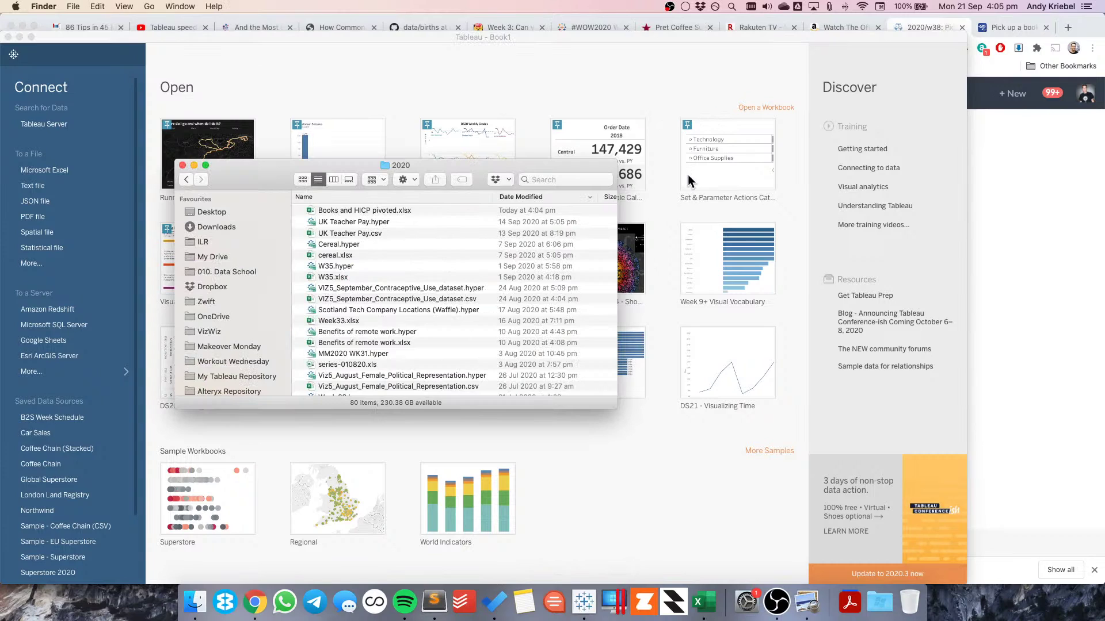
{"action": "left_click", "coordinate": [482, 79]}
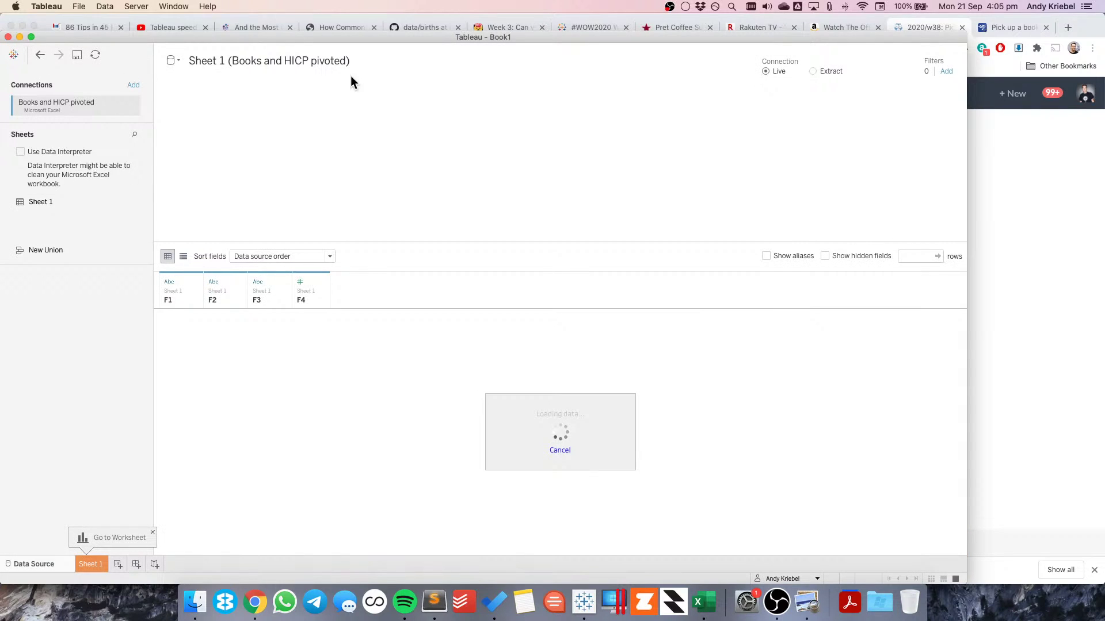
Rename the data source to "Books and HICP"
{"action": "left_click_drag", "start_coordinate": [311, 62], "coordinate": [388, 60]}
{"action": "key", "text": "BackSpace"}
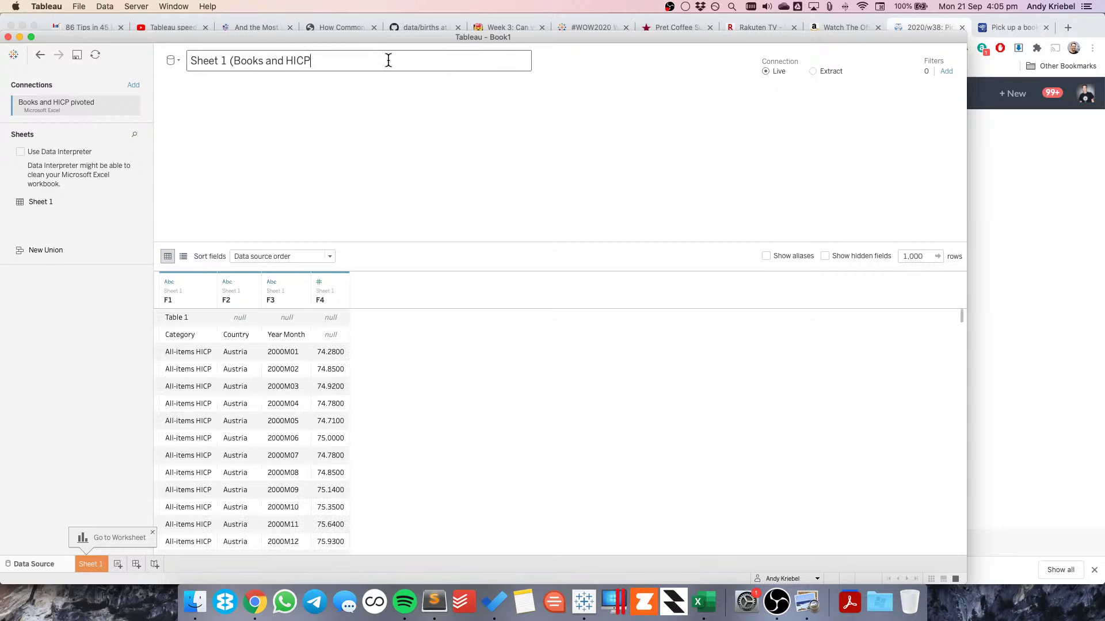
{"action": "key", "text": "super+Left"}
{"action": "key", "text": "shift+Right"}
{"action": "key", "text": "shift+Right"}
{"action": "key", "text": "shift+Right"}
{"action": "key", "text": "shift+Right"}
{"action": "key", "text": "shift+Right"}
{"action": "key", "text": "shift+Right"}
{"action": "key", "text": "shift+Right"}
{"action": "key", "text": "shift+Right"}
{"action": "key", "text": "shift+Right"}
{"action": "key", "text": "BackSpace"}
{"action": "left_click", "coordinate": [296, 193]}
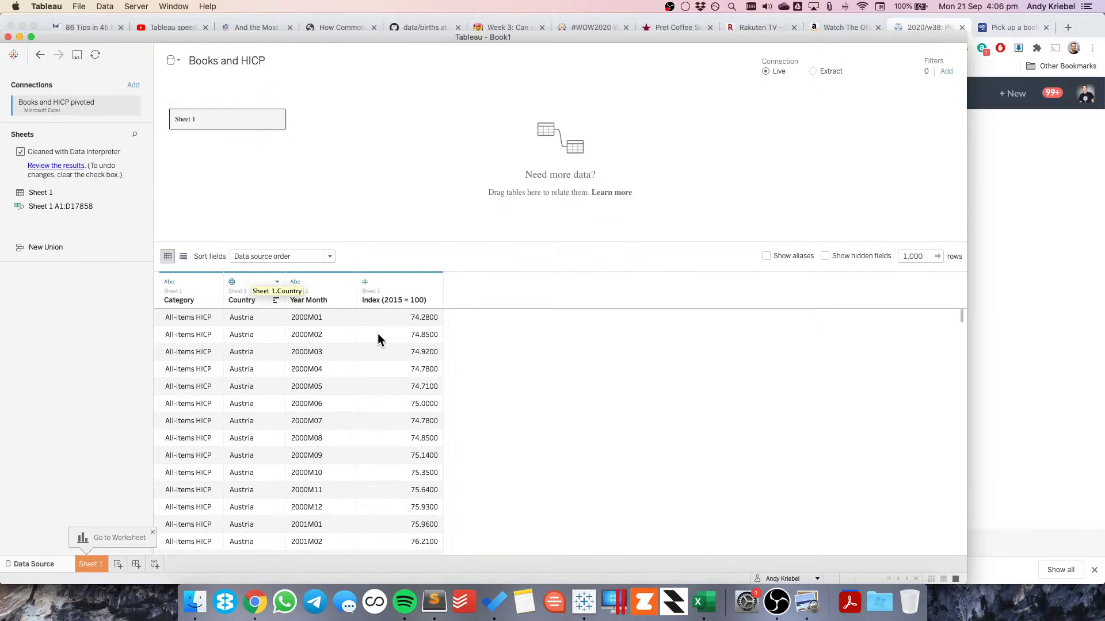
Rename the Index (2015 = 100) field to "Index"
{"action": "left_click", "coordinate": [391, 300]}
{"action": "left_click", "coordinate": [391, 300]}
{"action": "key", "text": "BackSpace"}
{"action": "type", "text": "Index"}
{"action": "key", "text": "Return"}
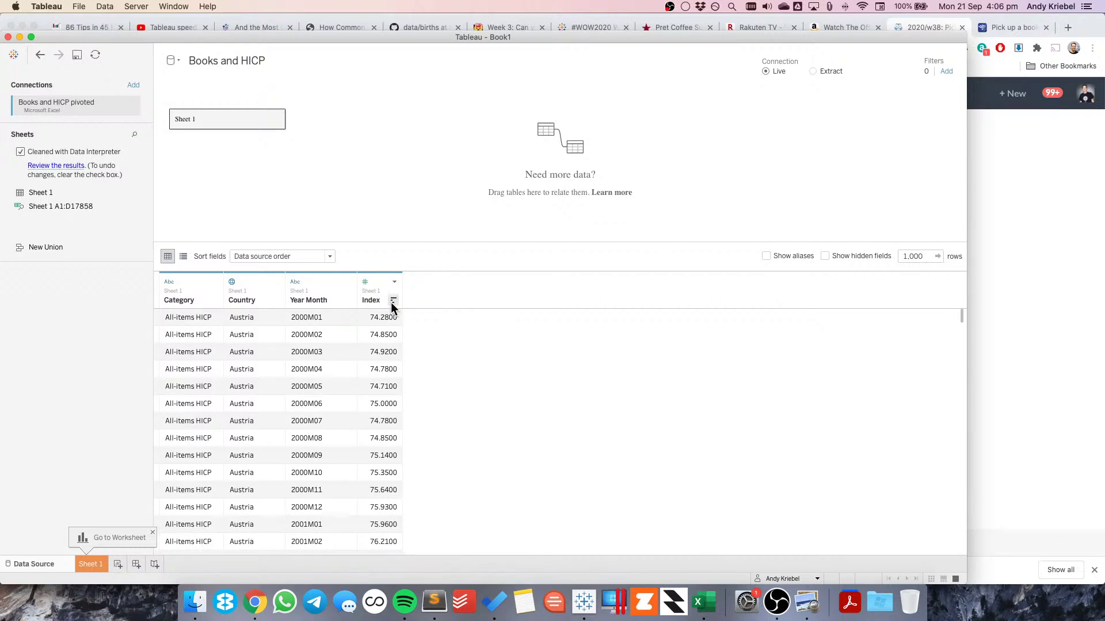
Start a calculated field named "Month" based on the Year Month field
{"action": "left_click", "coordinate": [349, 282]}
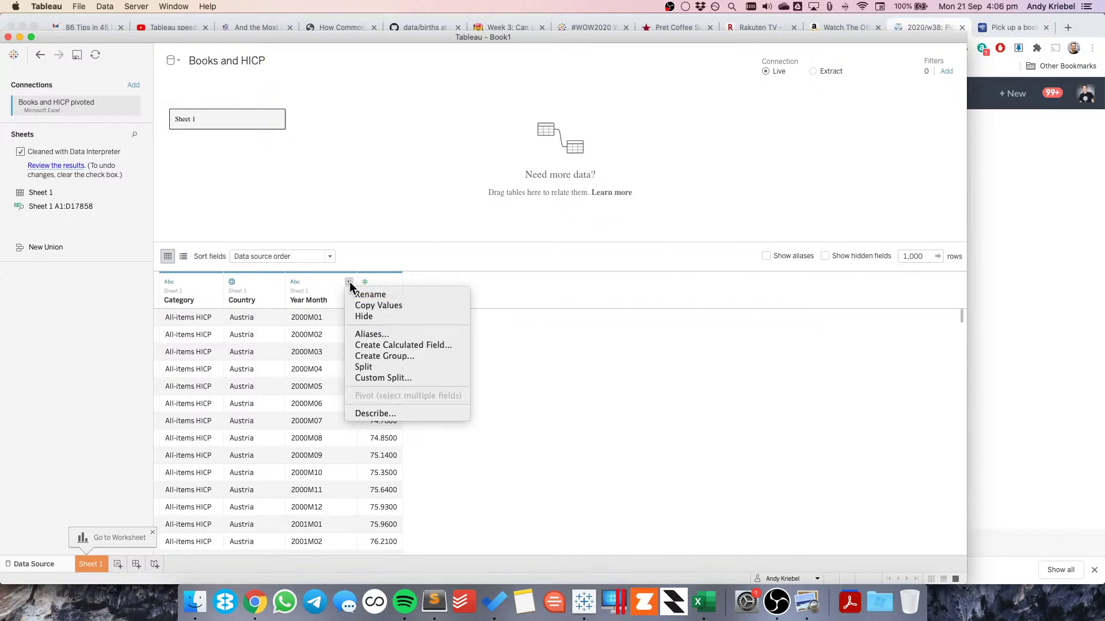
{"action": "left_click", "coordinate": [383, 345]}
{"action": "type", "text": "Date"}
{"action": "left_click_drag", "start_coordinate": [485, 241], "coordinate": [640, 257]}
{"action": "left_click_drag", "start_coordinate": [496, 254], "coordinate": [418, 257]}
{"action": "type", "text": "Month"}
{"action": "key", "text": "Tab"}
{"action": "key", "text": "Left"}
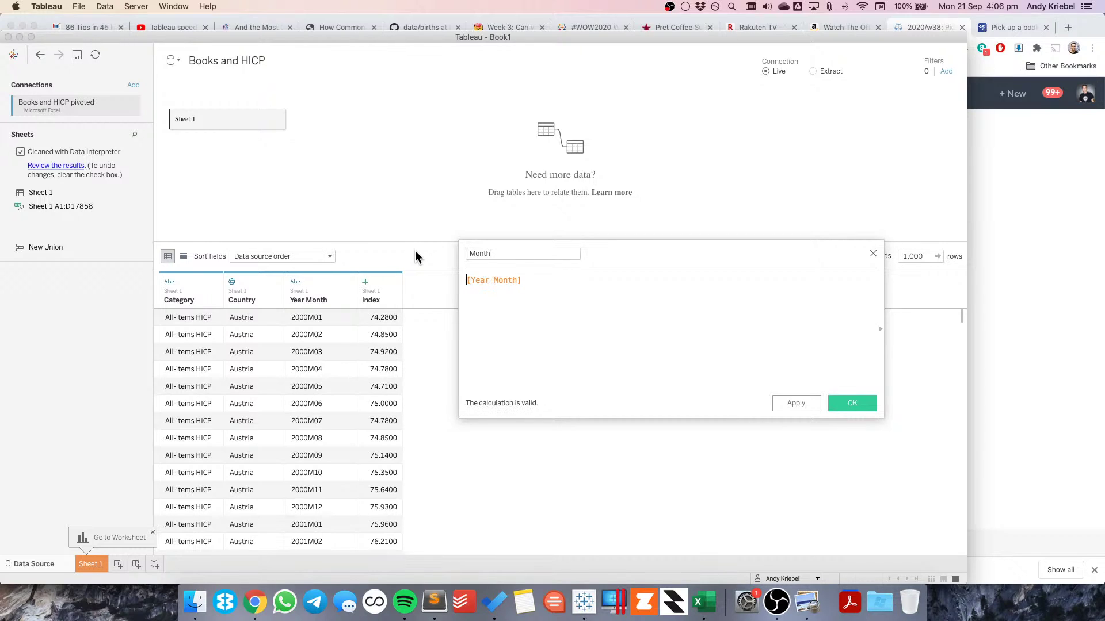
Extract the year as an integer in the Month formula with INT(LEFT([Year Month],4))
{"action": "type", "text": "LEFT("}
{"action": "key", "text": "End"}
{"action": "type", "text": ",4)"}
{"action": "key", "text": "Home"}
{"action": "type", "text": "INT("}
{"action": "key", "text": "End"}
{"action": "type", "text": ")"}
Wrap the year expression in a MAKEDATE function as its first argument, with the function reference shown
{"action": "key", "text": "Return"}
{"action": "key", "text": "Up"}
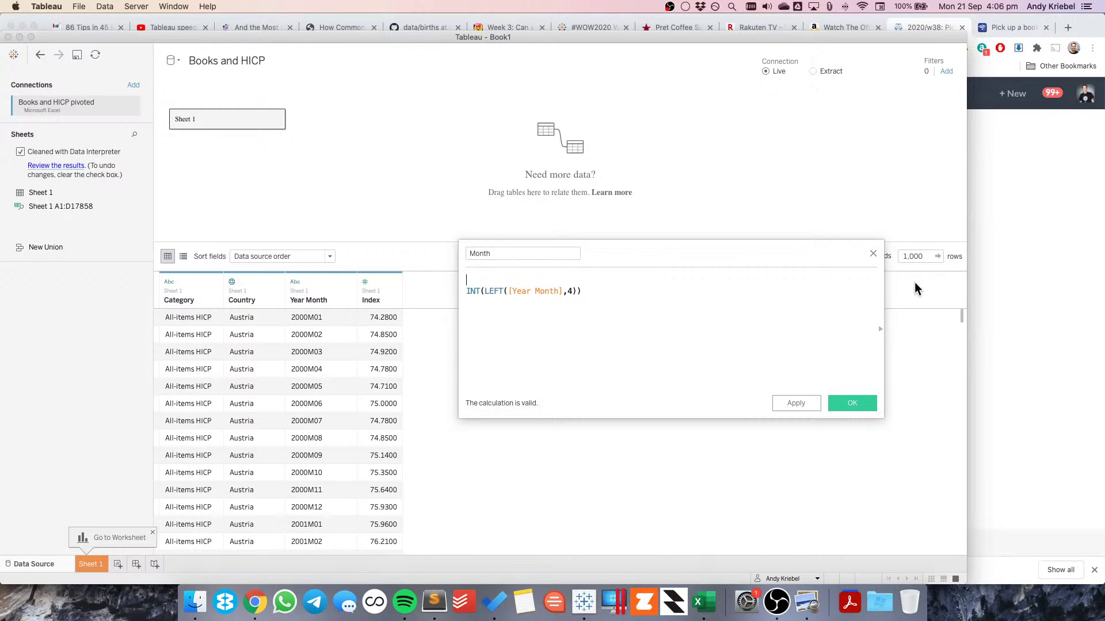
{"action": "left_click_drag", "start_coordinate": [875, 249], "coordinate": [681, 249]}
{"action": "left_click", "coordinate": [685, 330]}
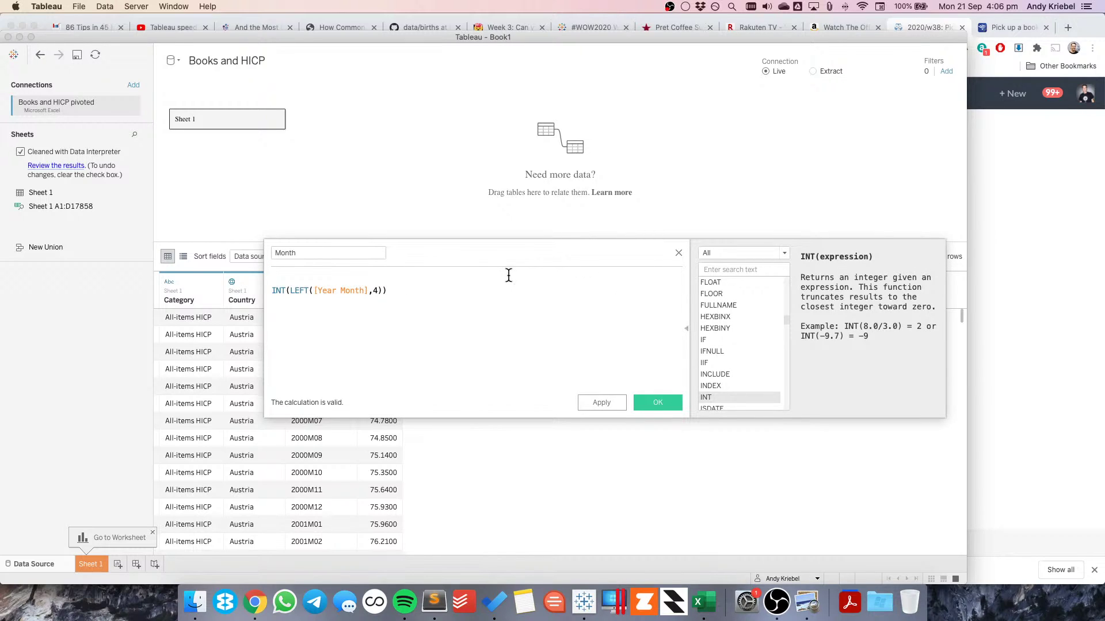
{"action": "type", "text": "make"}
{"action": "double_click", "coordinate": [393, 291]}
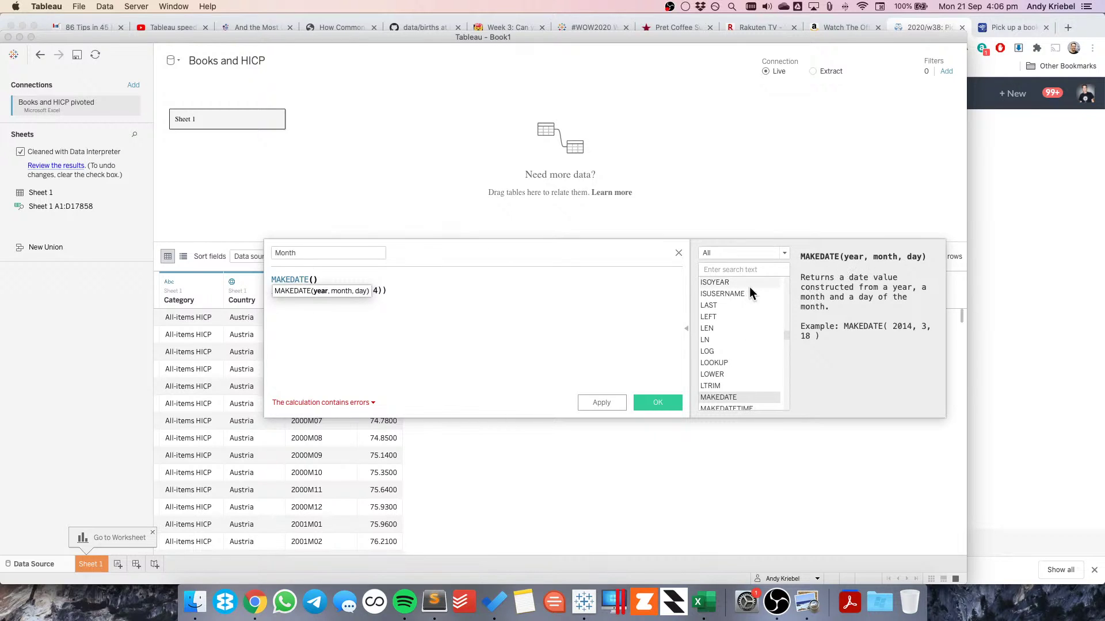
{"action": "left_click", "coordinate": [313, 280]}
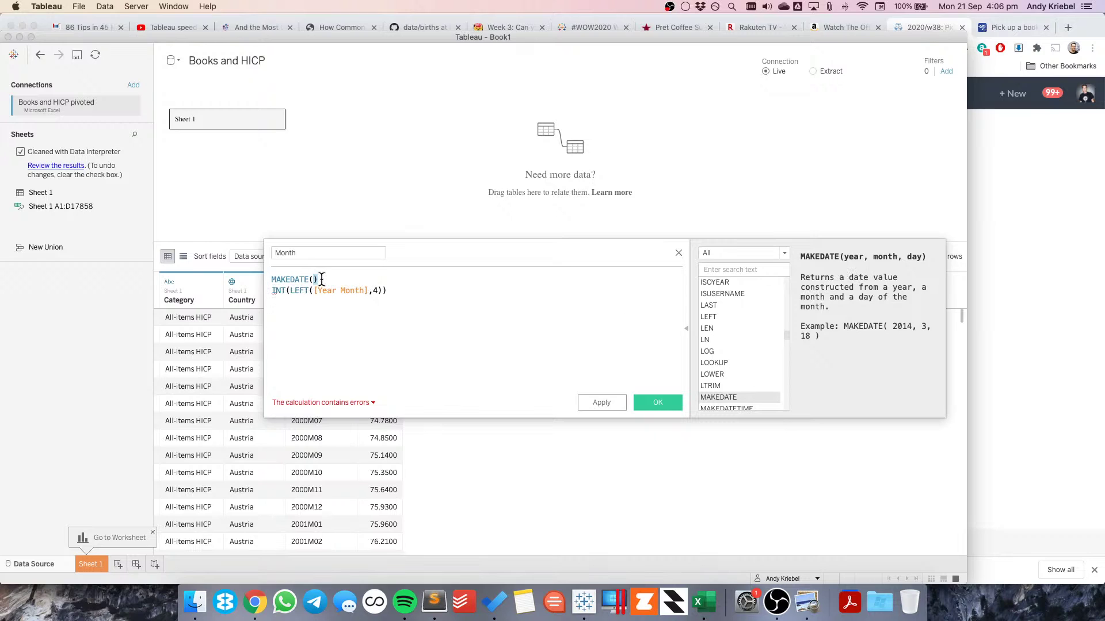
{"action": "key", "text": "BackSpace"}
{"action": "key", "text": "End"}
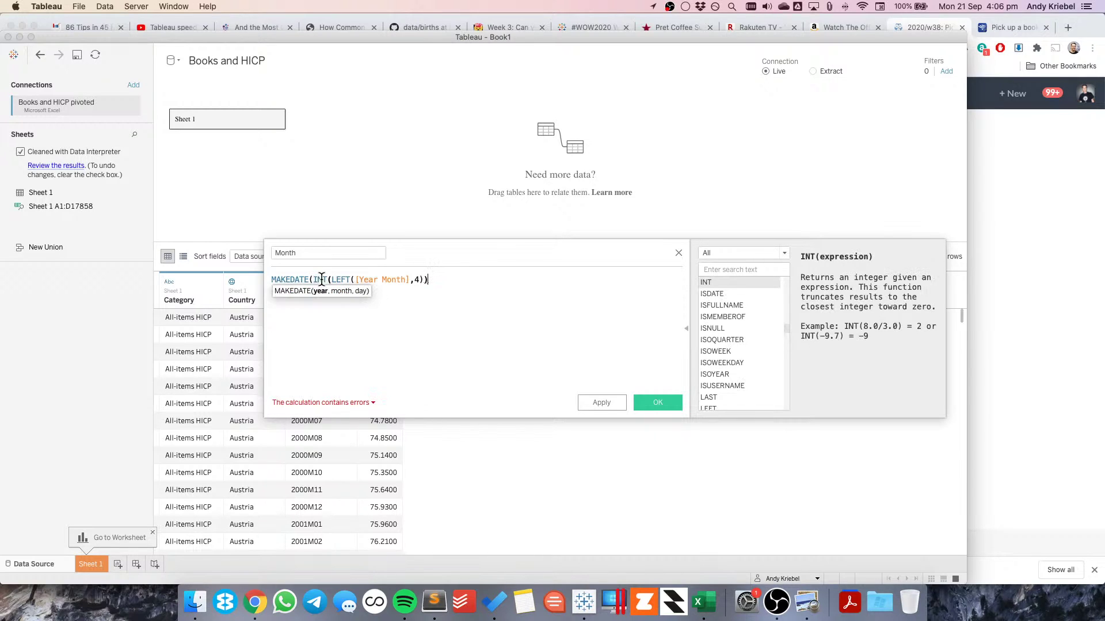
Add RIGHT([Year Month],2) as the month argument and 1 as the day argument, closing the MAKEDATE function
{"action": "type", "text": ","}
{"action": "type", "text": "right"}
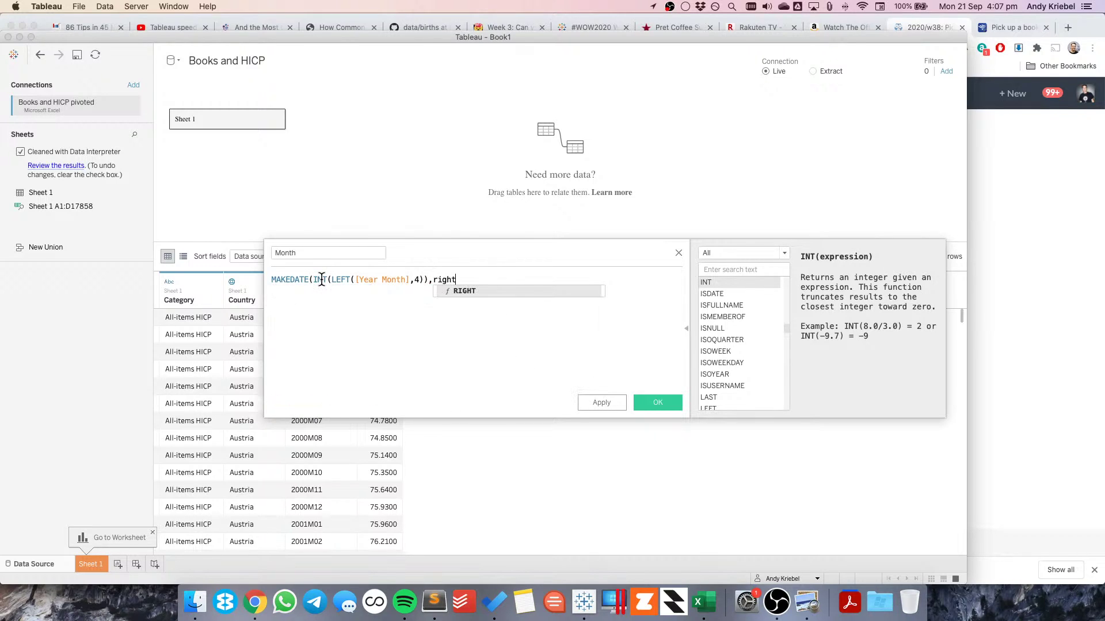
{"action": "key", "text": "Return"}
{"action": "type", "text": "year"}
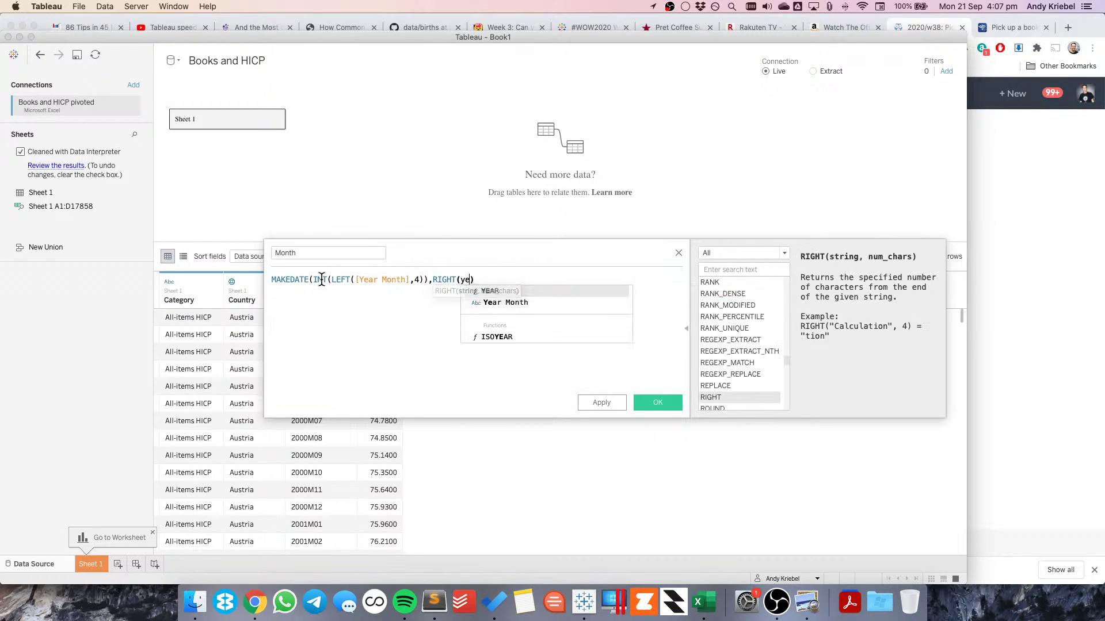
{"action": "key", "text": "Return"}
{"action": "type", "text": ",2"}
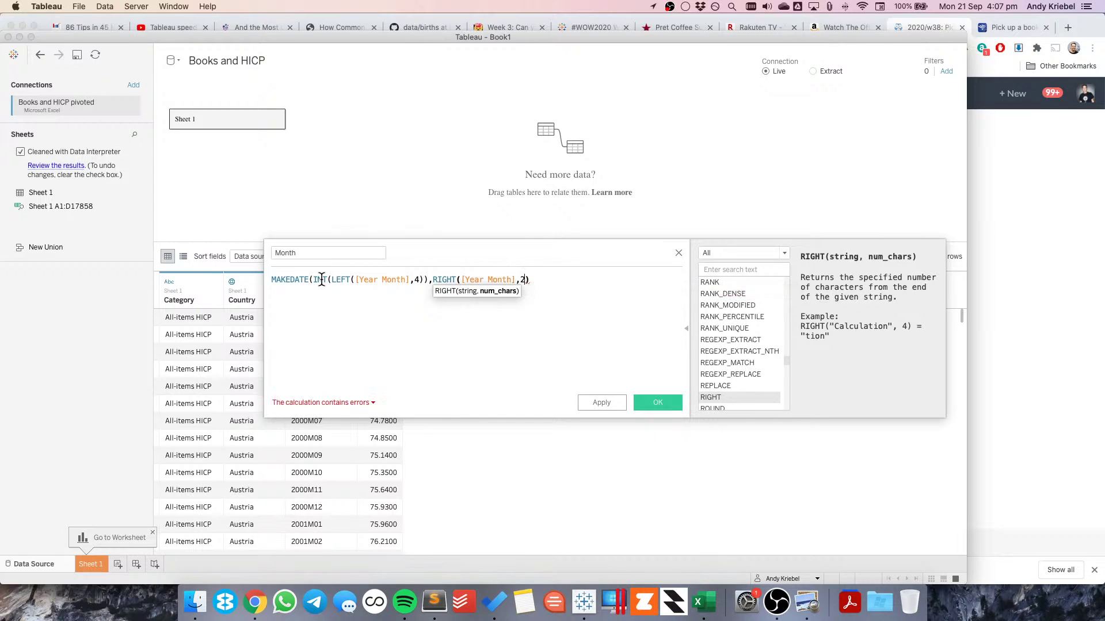
{"action": "type", "text": ")"}
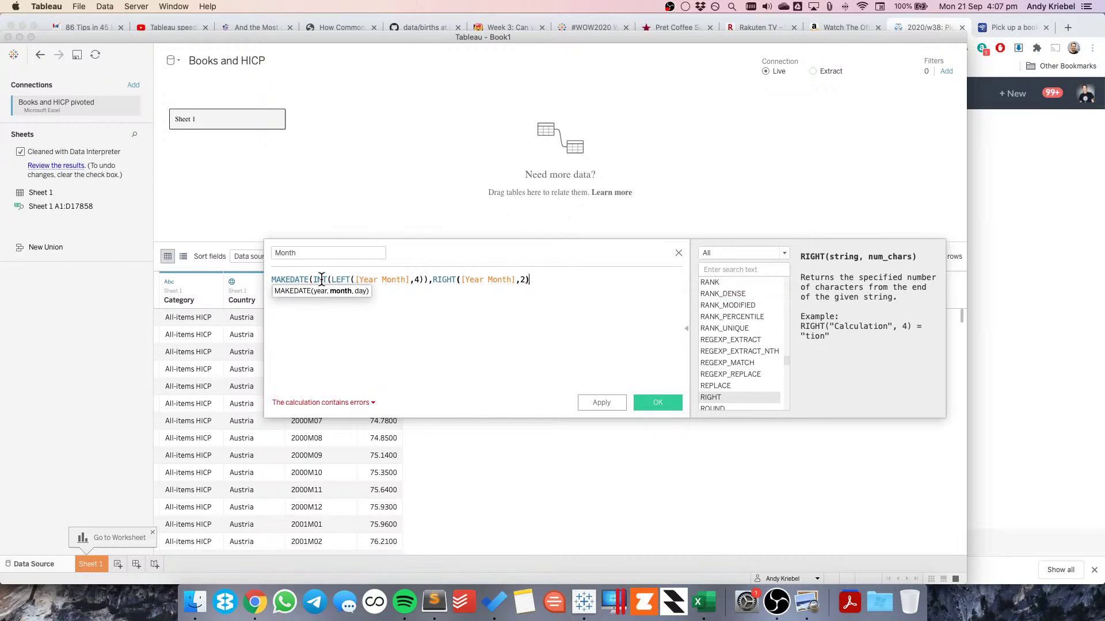
{"action": "type", "text": ",1)"}
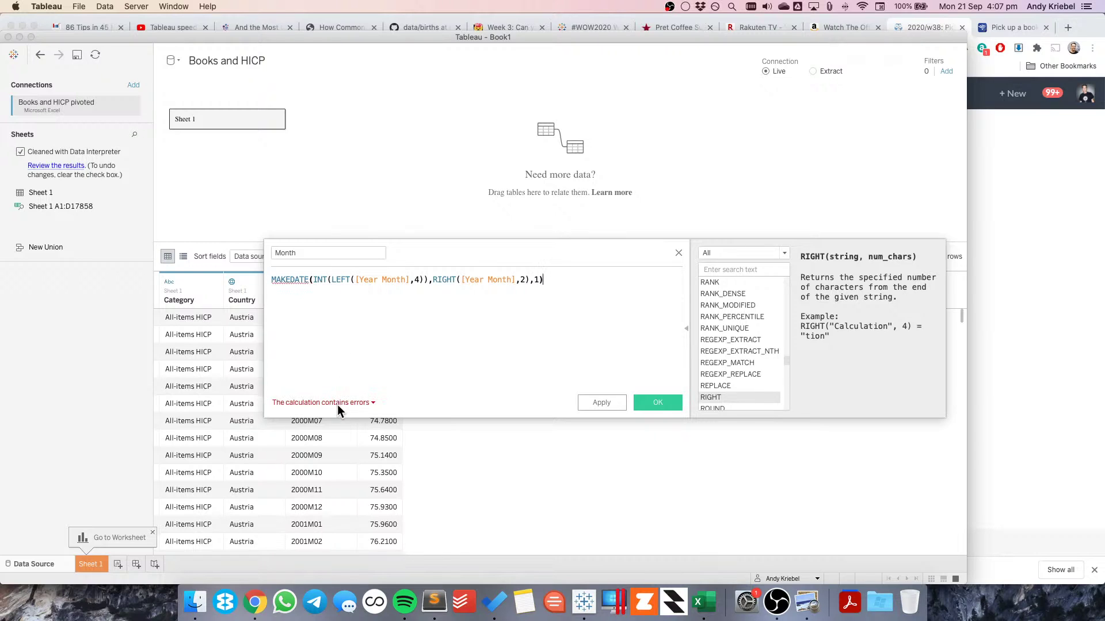
Convert the month argument to an integer with INT(RIGHT([Year Month],2)) and save the Month calculation
{"action": "left_click", "coordinate": [433, 281]}
{"action": "type", "text": "INT"}
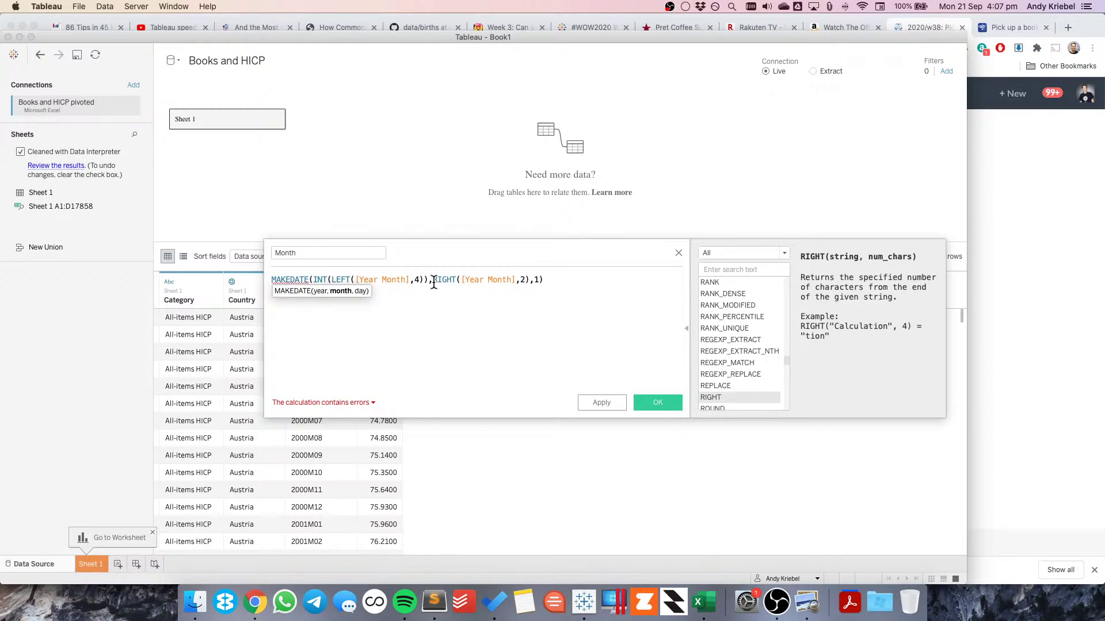
{"action": "type", "text": "("}
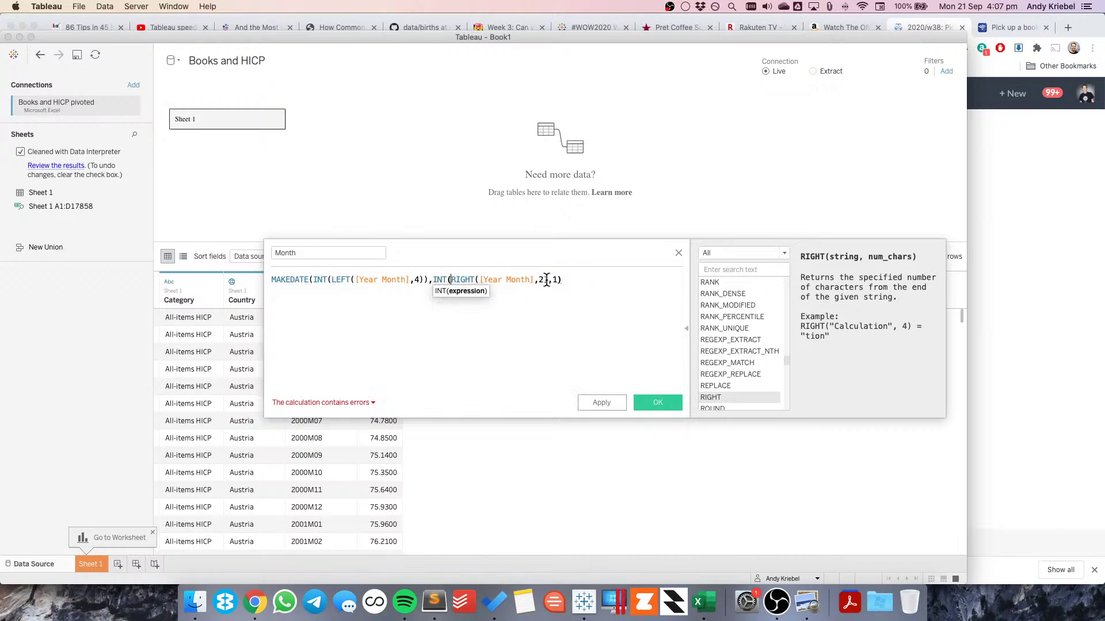
{"action": "left_click", "coordinate": [547, 281]}
{"action": "type", "text": ")"}
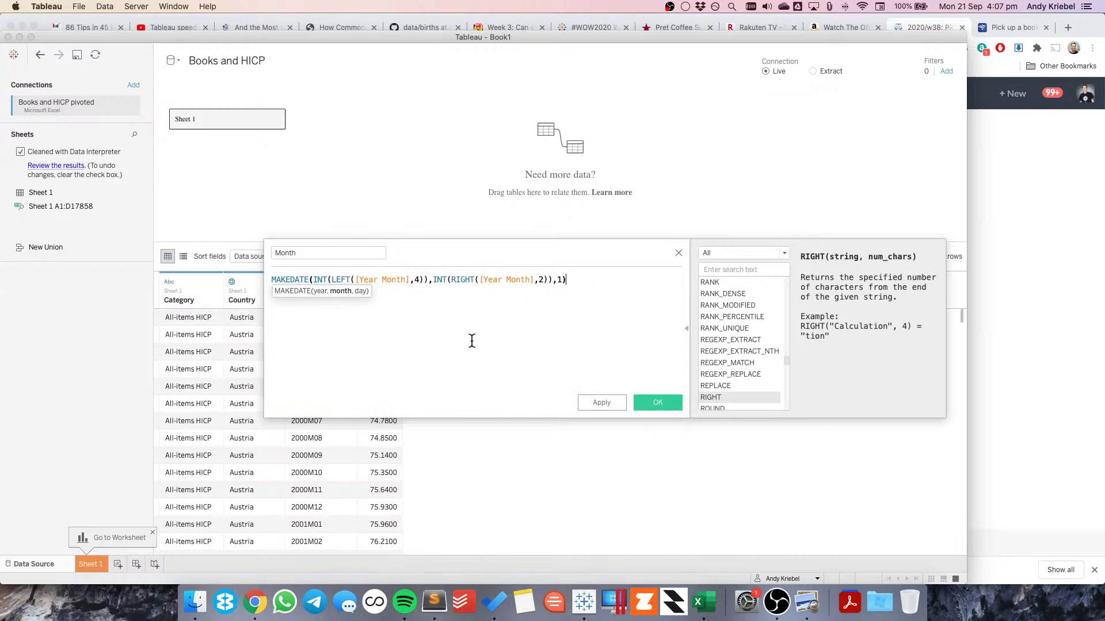
{"action": "left_click", "coordinate": [602, 402]}
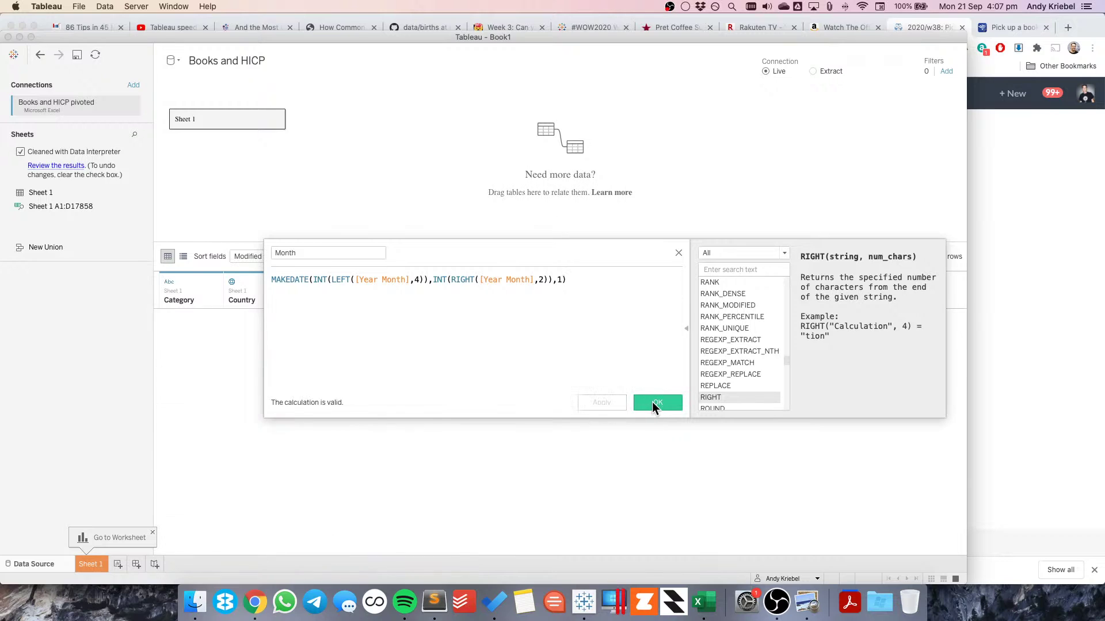
{"action": "left_click", "coordinate": [655, 403]}
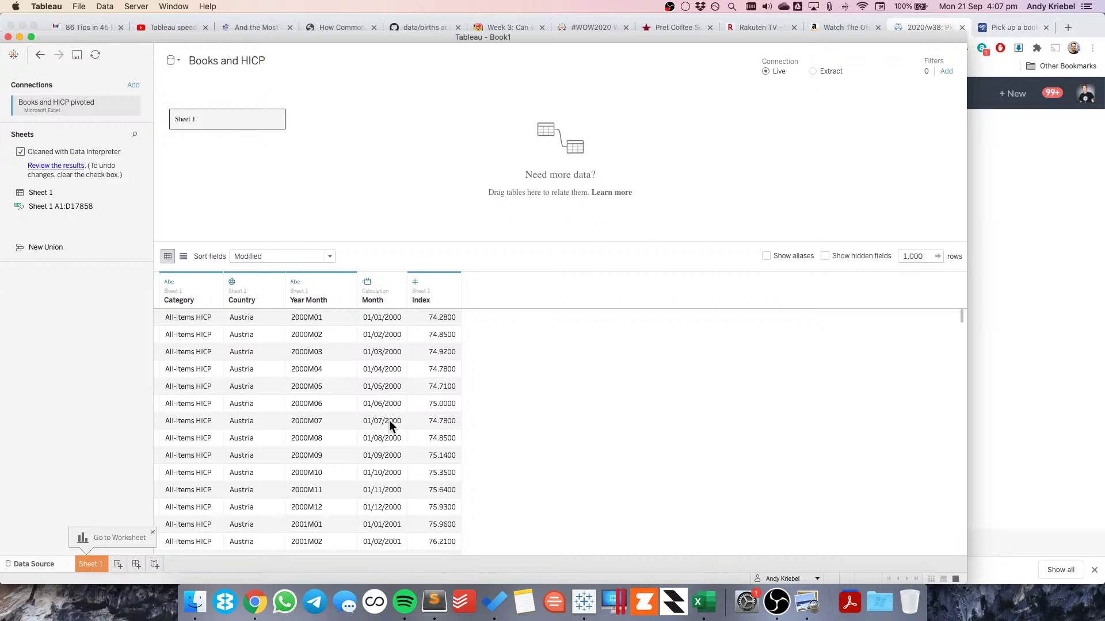
Check the Month dates in the data preview and go to the Sheet 1 worksheet in a maximized window
{"action": "scroll", "coordinate": [389, 420], "scroll_direction": "down", "scroll_amount": 8}
{"action": "scroll", "coordinate": [379, 327], "scroll_direction": "up", "scroll_amount": 8}
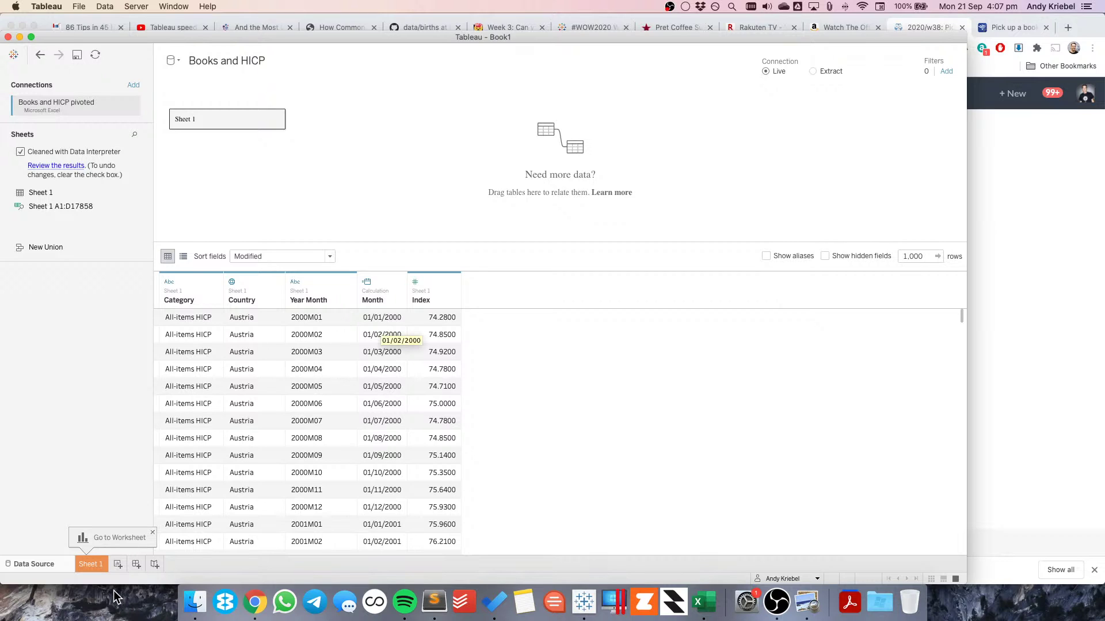
{"action": "left_click", "coordinate": [90, 564]}
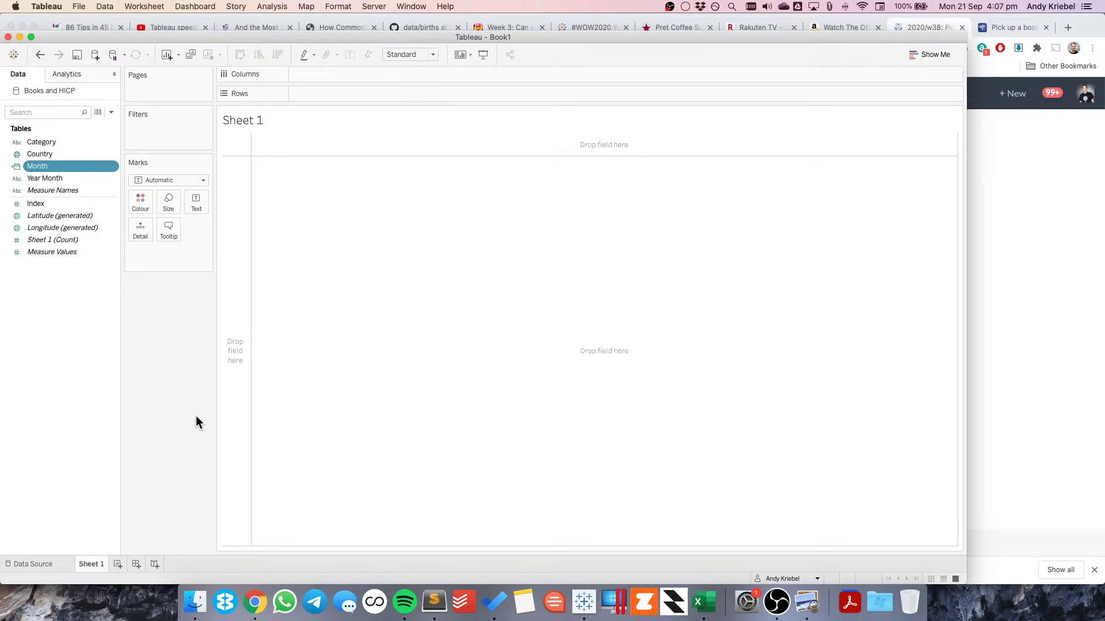
{"action": "double_click", "coordinate": [567, 33]}
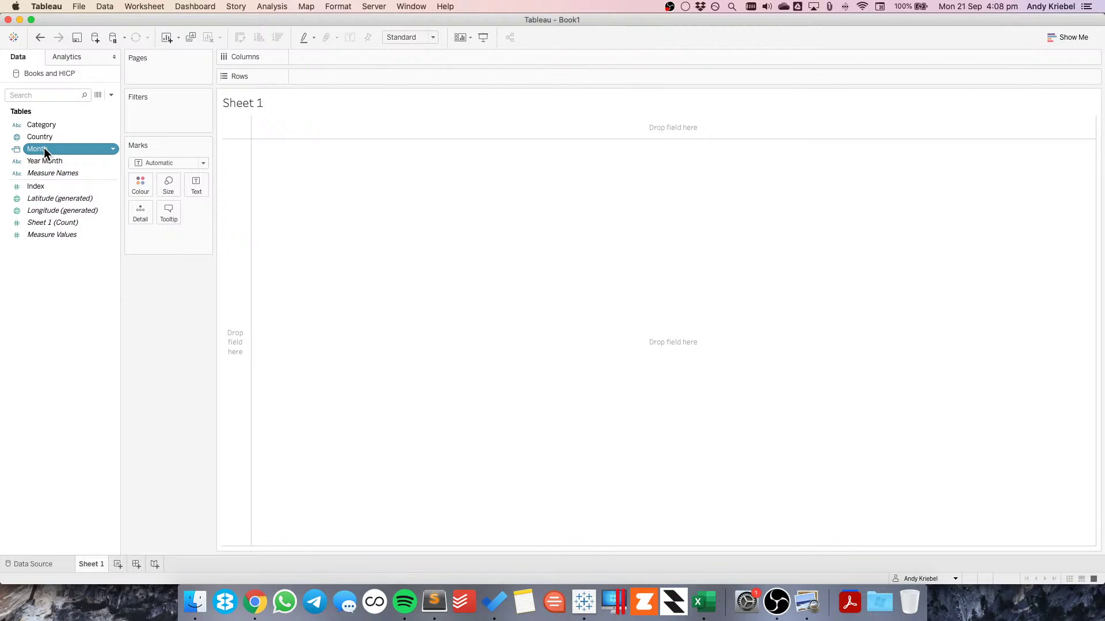
Switch to Chrome to examine the Eurostat price development chart and return to Tableau
{"action": "key", "text": "super+Tab"}
{"action": "key", "text": "super+Tab"}
{"action": "key", "text": "super+Tab"}
{"action": "key", "text": "Tab"}
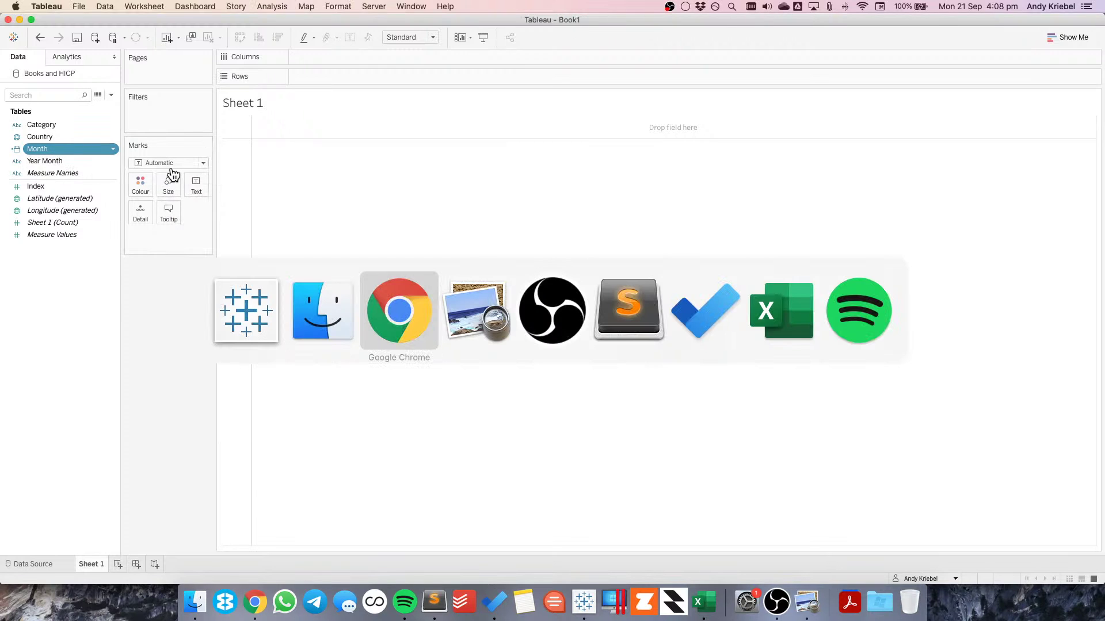
{"action": "scroll", "coordinate": [835, 270], "scroll_direction": "up", "scroll_amount": 5}
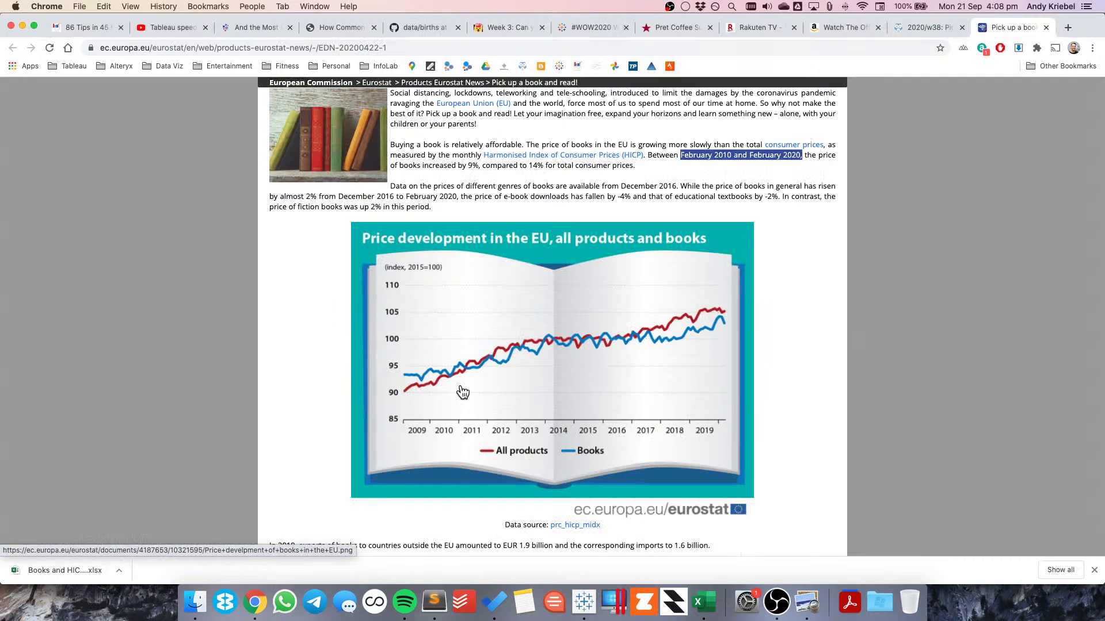
{"action": "key", "text": "super+Tab"}
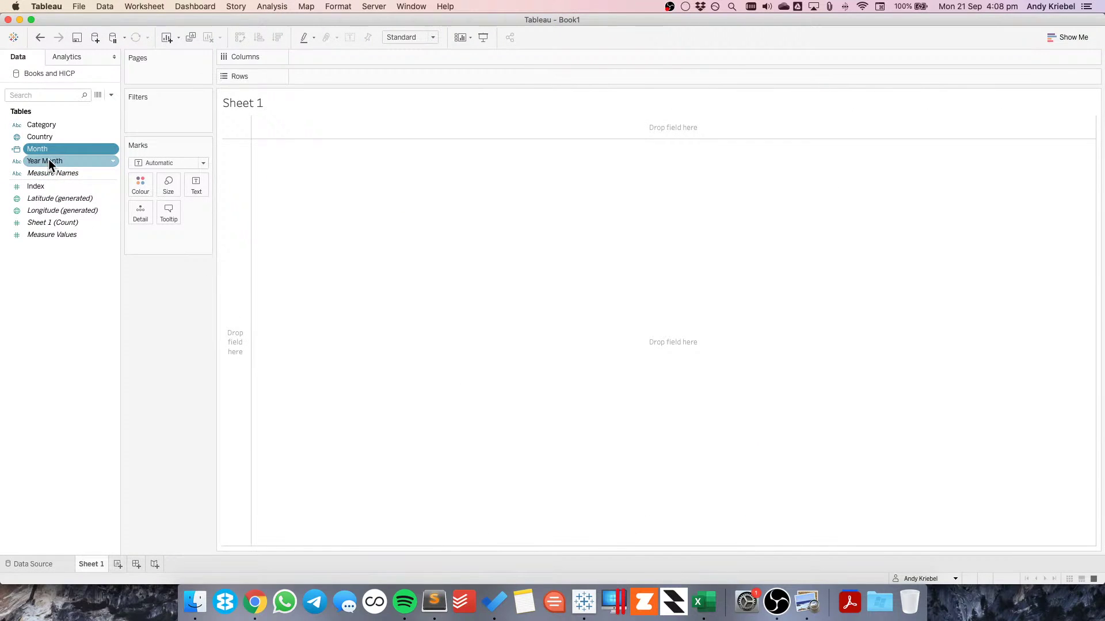
Plot Index on rows against the continuous MONTH(Month) on columns as a line chart
{"action": "left_click_drag", "start_coordinate": [49, 148], "coordinate": [400, 57]}
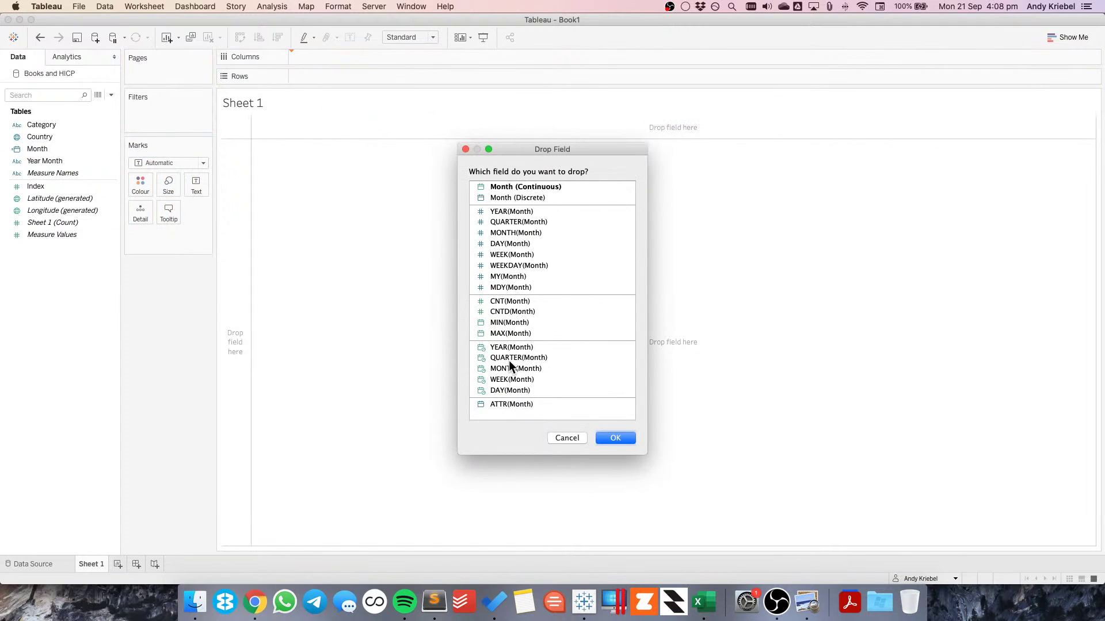
{"action": "left_click", "coordinate": [502, 370]}
{"action": "left_click", "coordinate": [615, 438]}
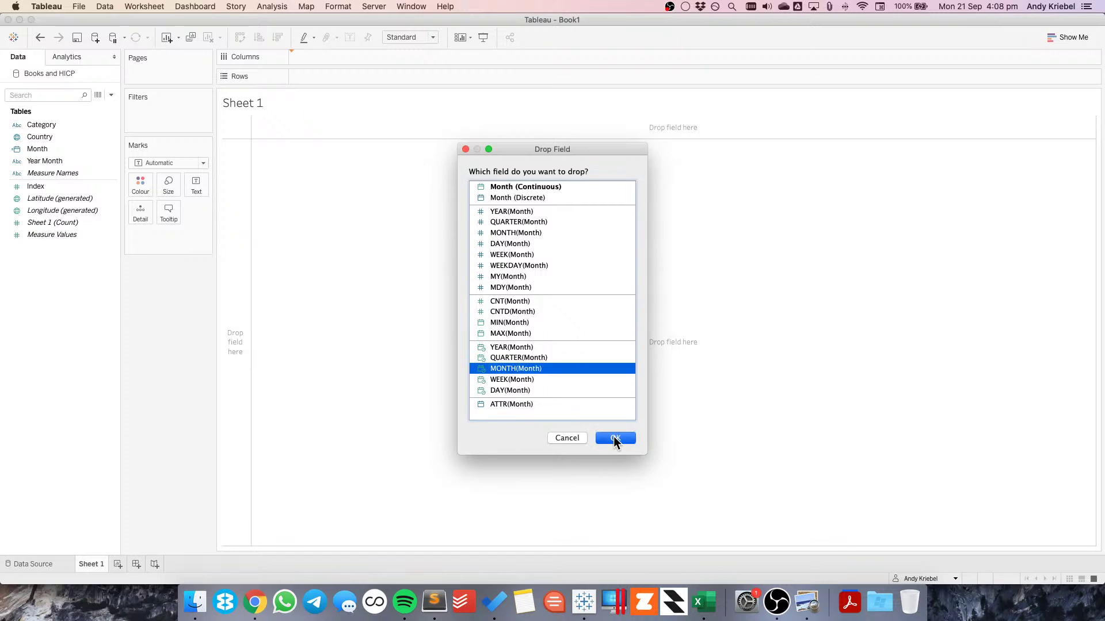
{"action": "left_click_drag", "start_coordinate": [40, 185], "coordinate": [322, 76]}
Split the line by colour using the Category field, without filtering on it
{"action": "left_click_drag", "start_coordinate": [39, 123], "coordinate": [181, 117]}
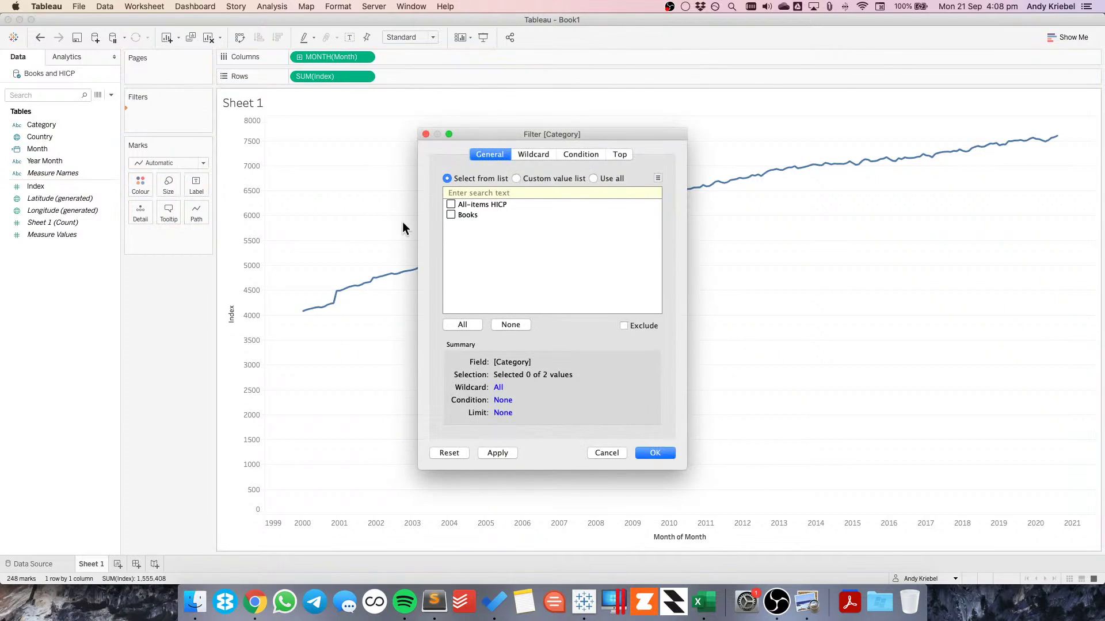
{"action": "left_click", "coordinate": [606, 453]}
{"action": "left_click_drag", "start_coordinate": [45, 123], "coordinate": [142, 194]}
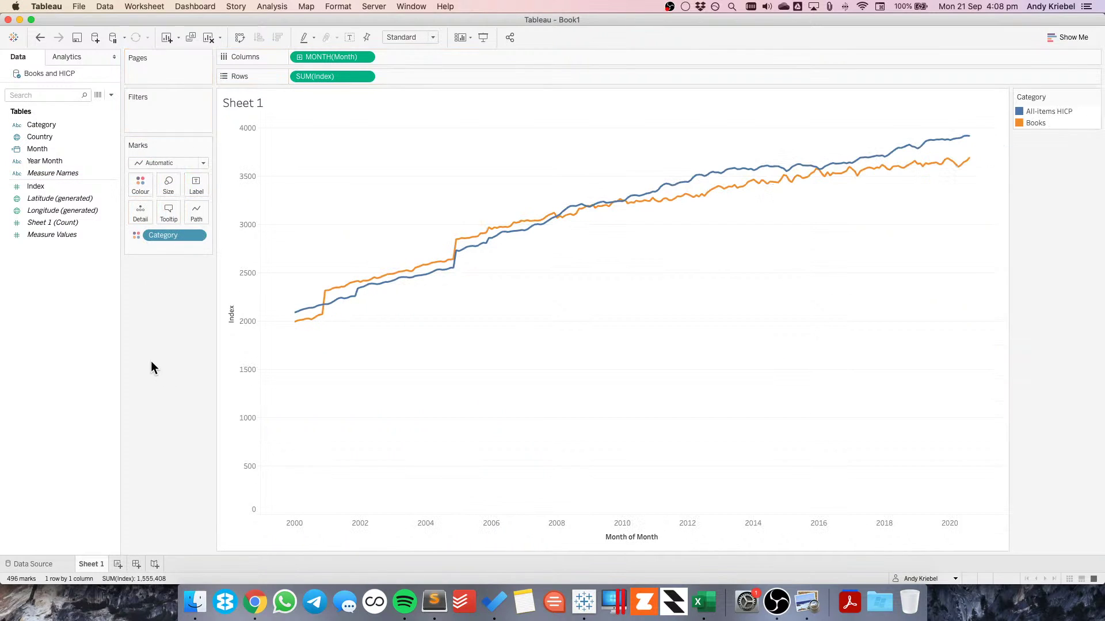
Check the Eurostat chart in Chrome, and filter Country in Tableau to EU27_2020 – European Union – 27 countries (from 2020)
{"action": "key", "text": "super+Tab"}
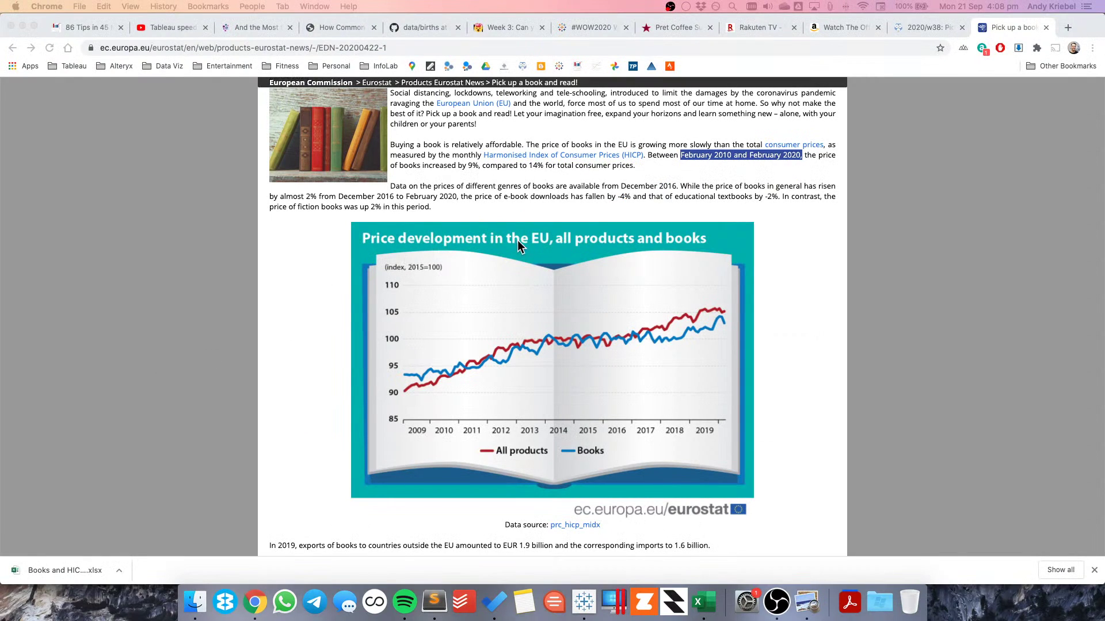
{"action": "key", "text": "super+Tab"}
{"action": "left_click_drag", "start_coordinate": [35, 135], "coordinate": [146, 119]}
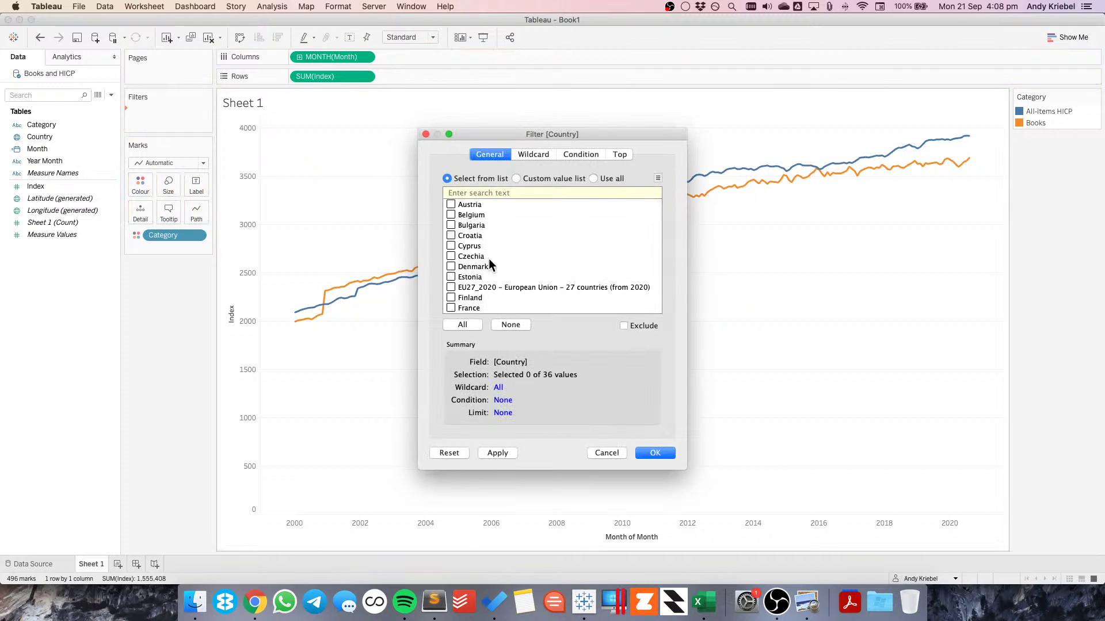
{"action": "scroll", "coordinate": [589, 281], "scroll_direction": "down", "scroll_amount": 10}
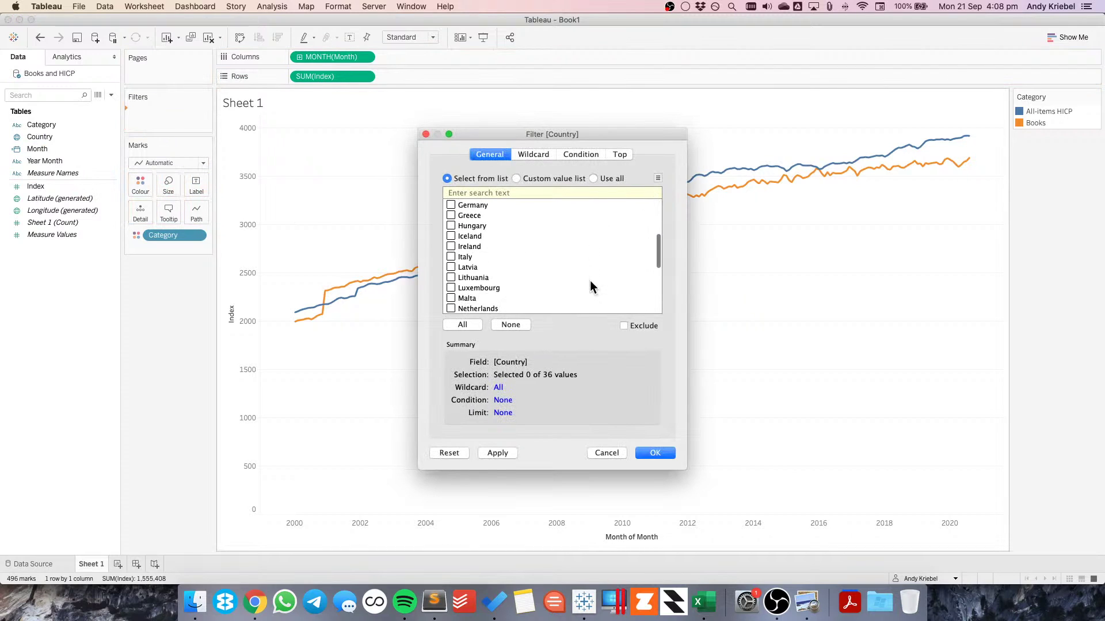
{"action": "scroll", "coordinate": [589, 281], "scroll_direction": "up", "scroll_amount": 8}
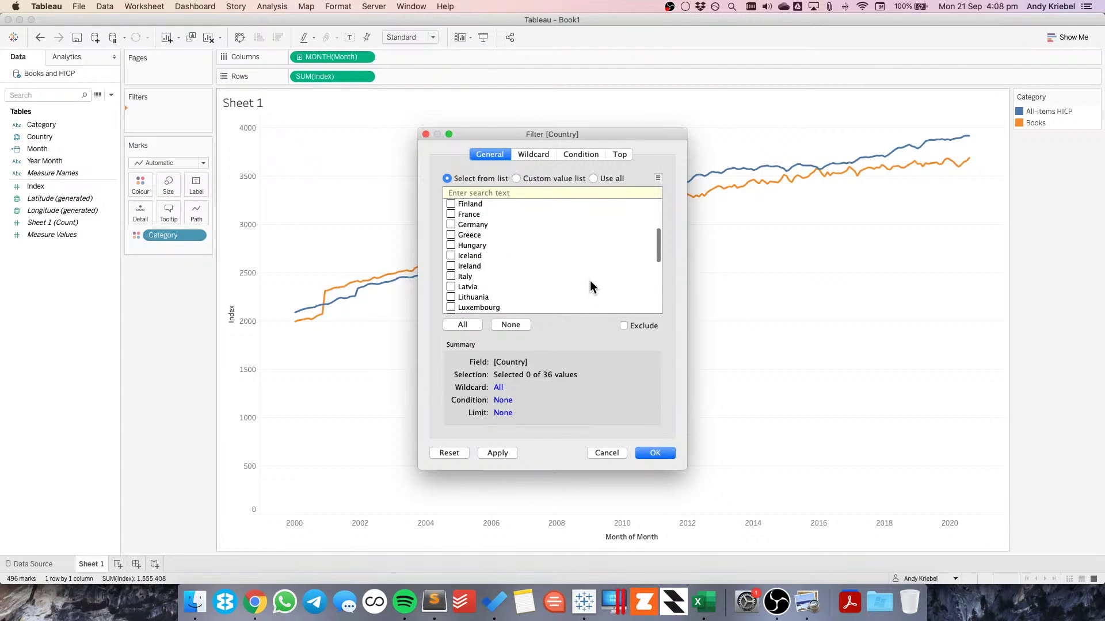
{"action": "left_click", "coordinate": [452, 245]}
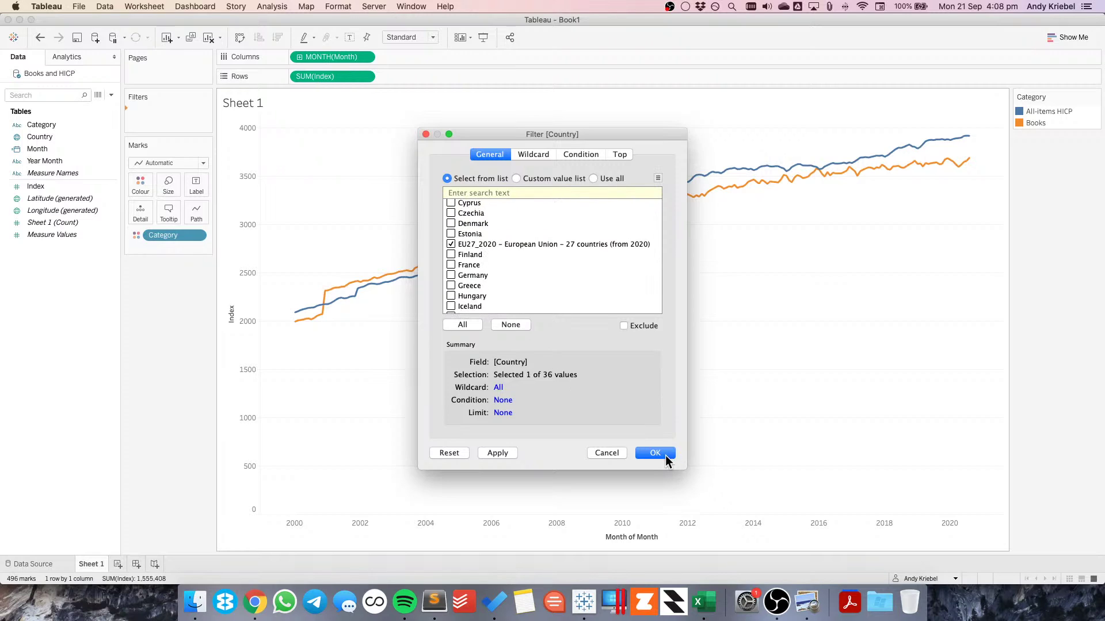
{"action": "key", "text": "Return"}
Turn on mark labels for the index lines and limit them to the line ends
{"action": "left_click", "coordinate": [25, 162]}
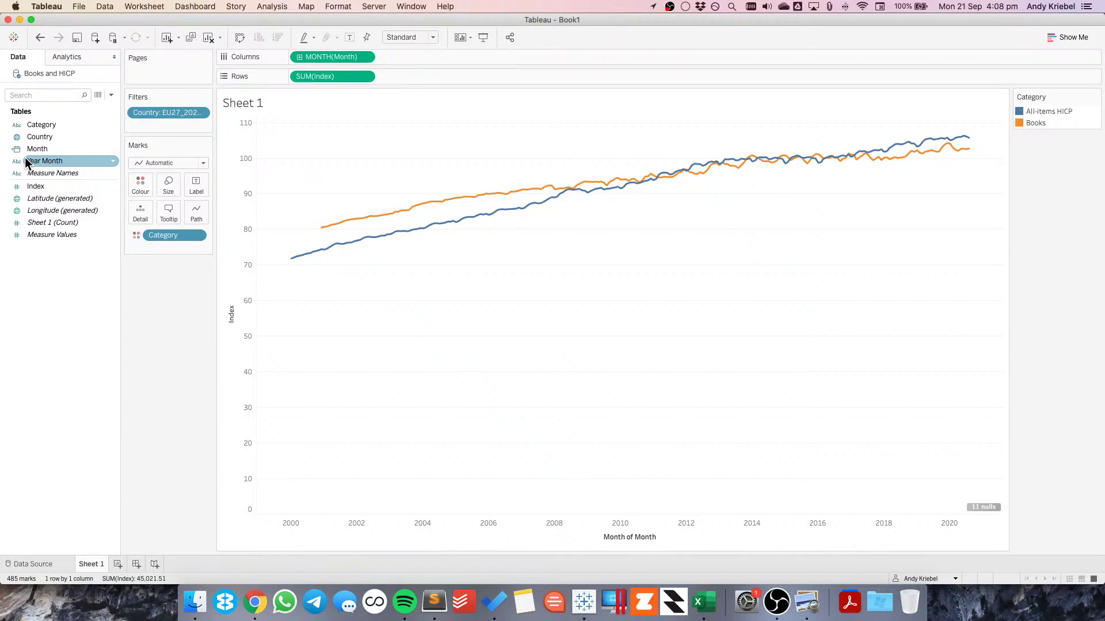
{"action": "left_click", "coordinate": [196, 184]}
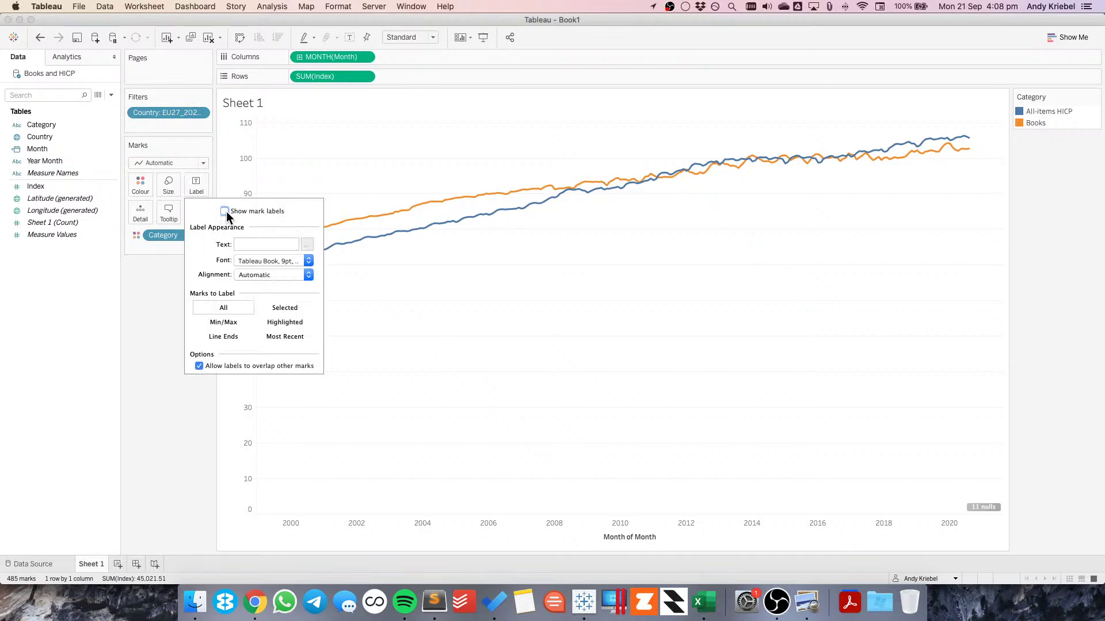
{"action": "left_click", "coordinate": [225, 211]}
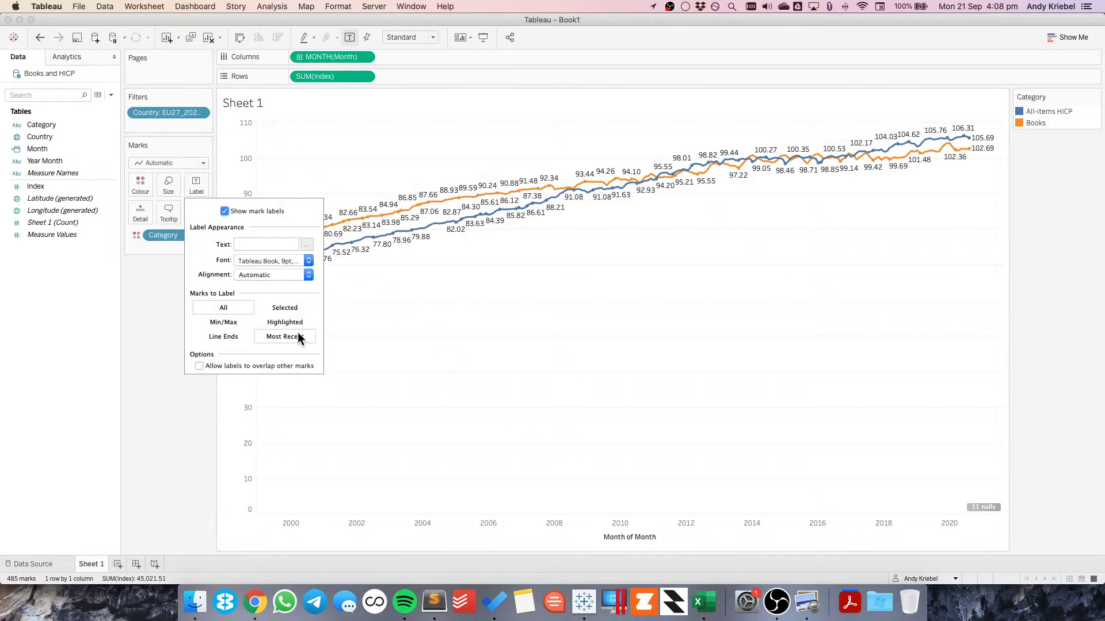
{"action": "left_click", "coordinate": [229, 336]}
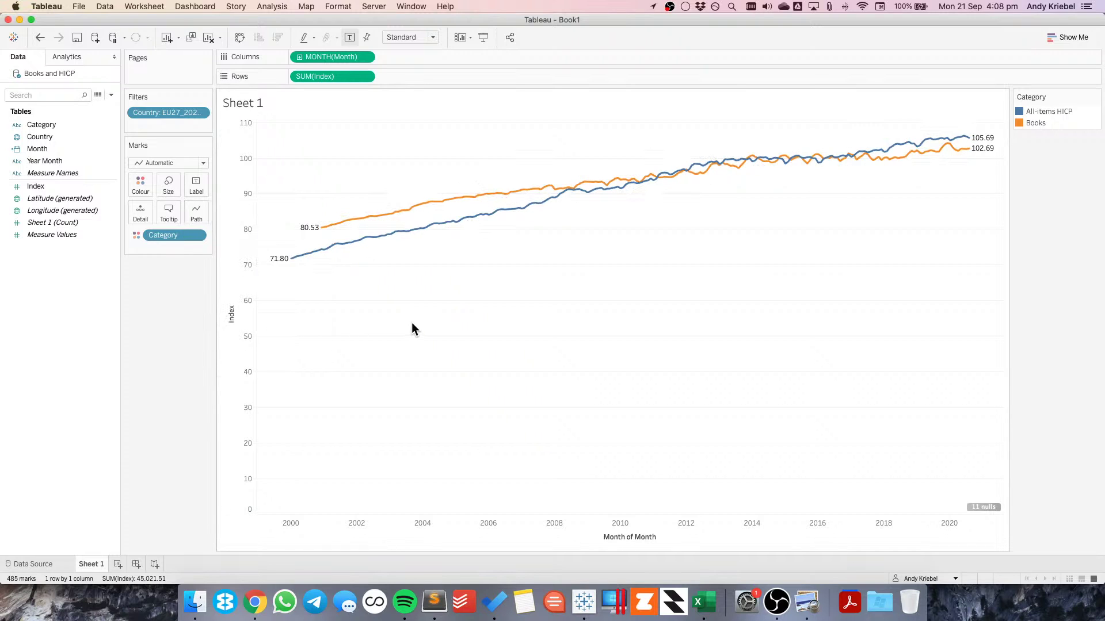
Study the Eurostat price chart in Chrome, and inspect the start points of both lines and their ends in Tableau
{"action": "key", "text": "super+Tab"}
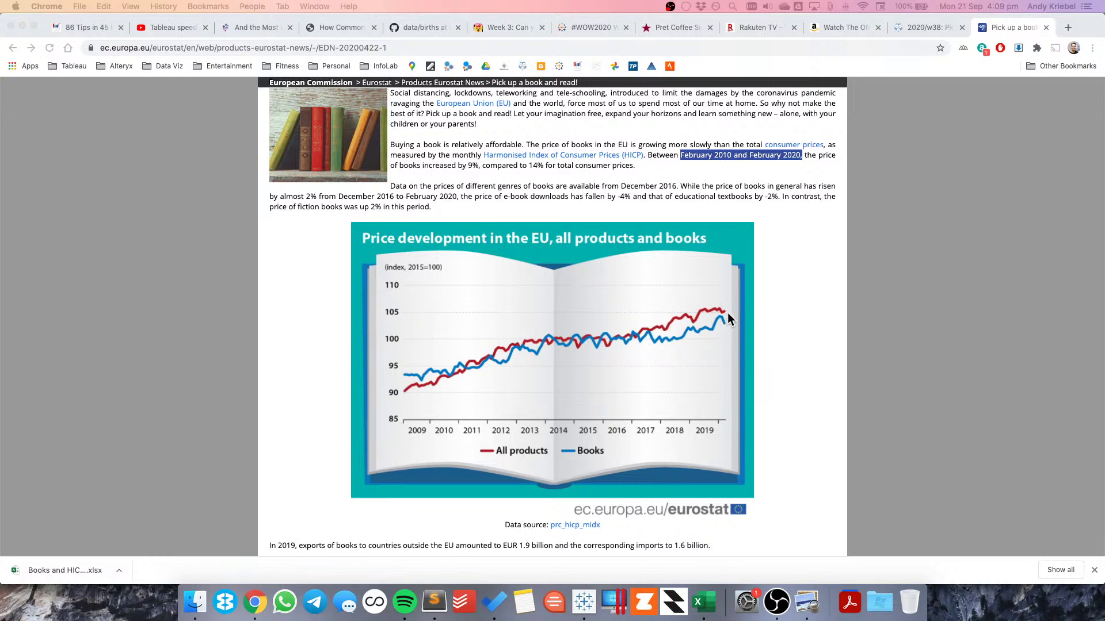
{"action": "scroll", "coordinate": [777, 318], "scroll_direction": "down", "scroll_amount": 1}
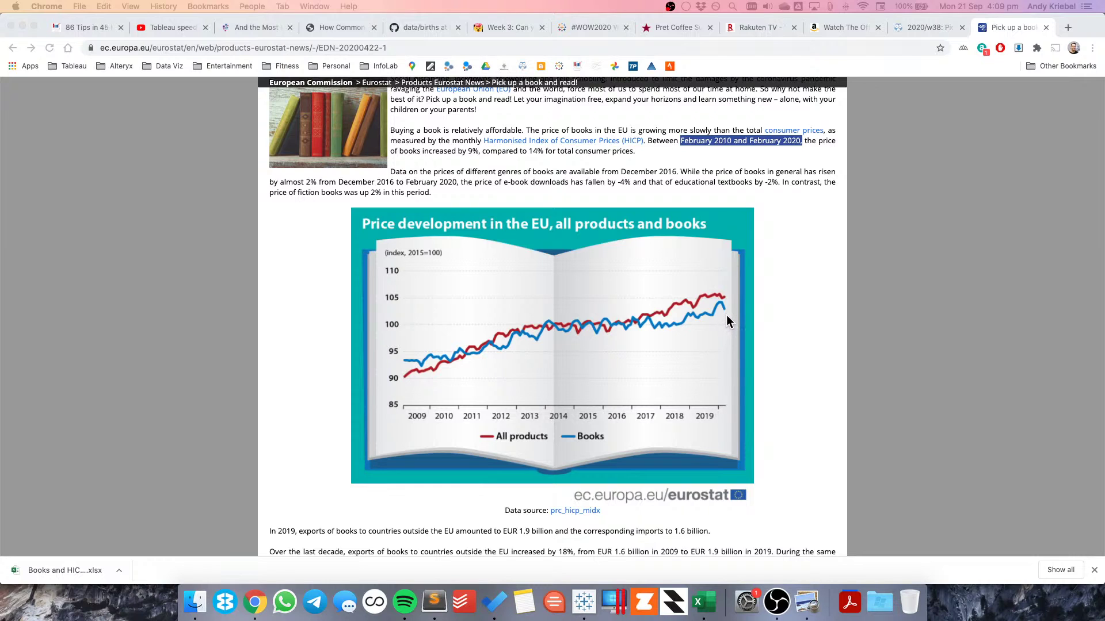
{"action": "key", "text": "super+Tab"}
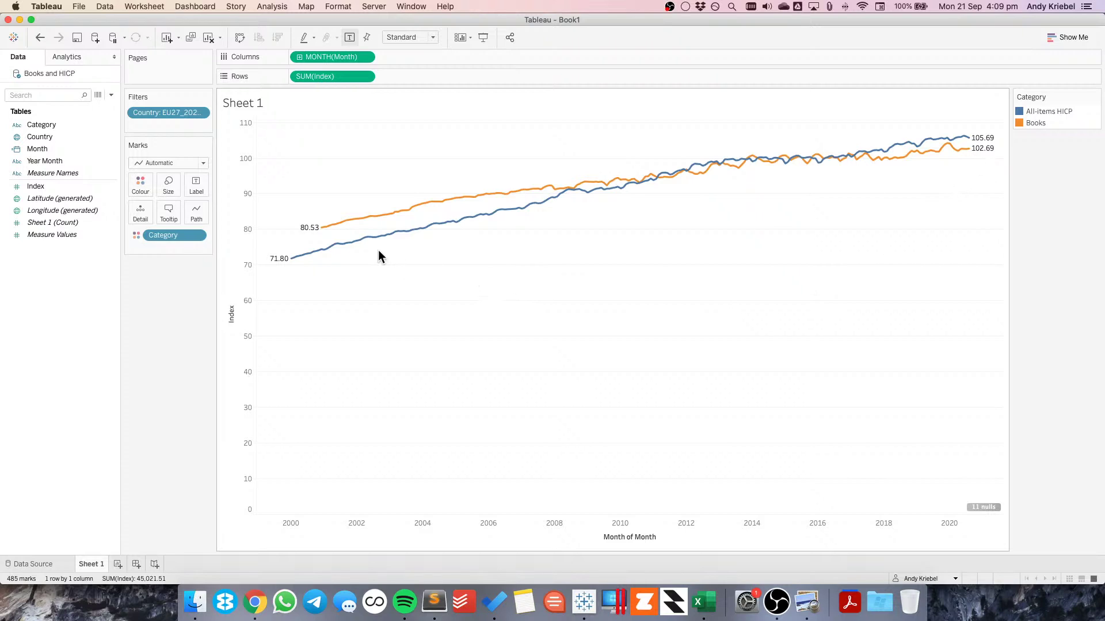
{"action": "mouse_move", "coordinate": [322, 234]}
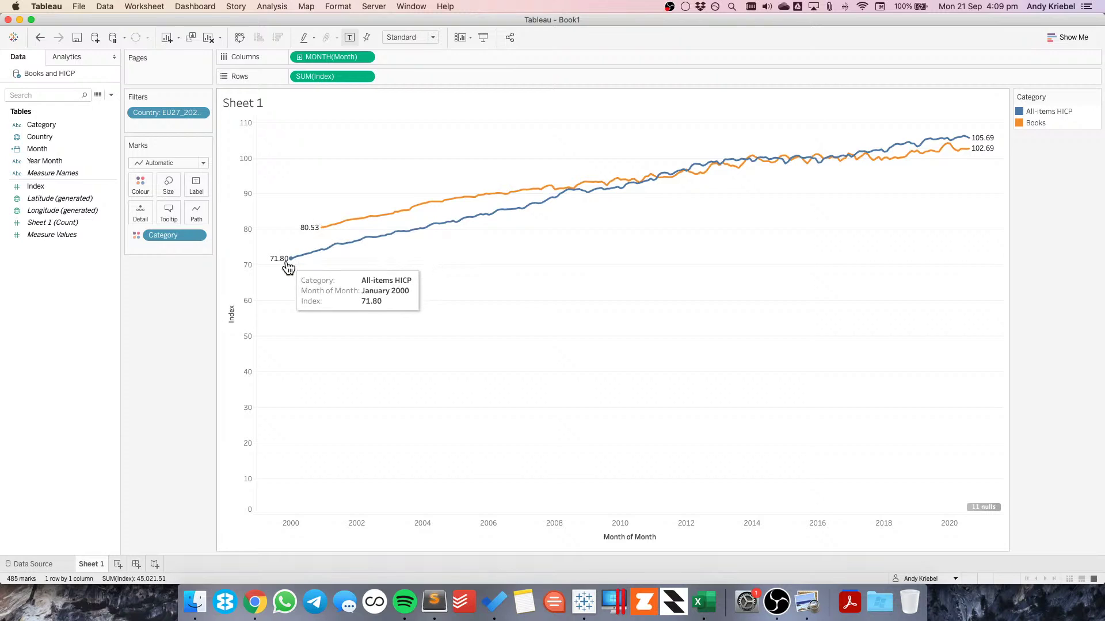
{"action": "mouse_move", "coordinate": [970, 143]}
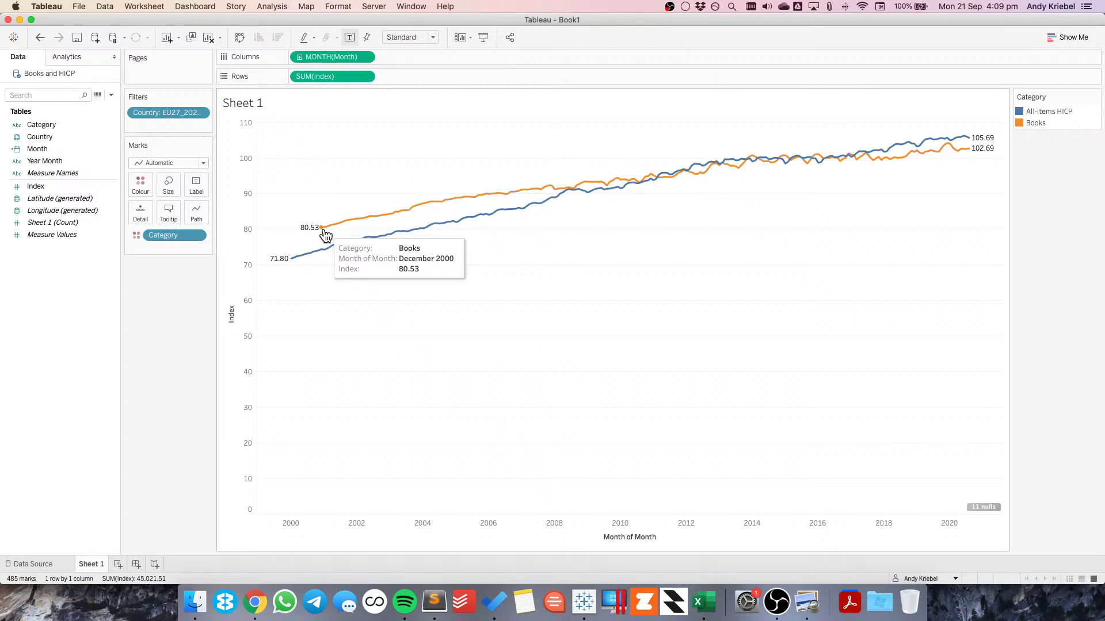
Add a data source filter on the years of Month that excludes 2000
{"action": "right_click", "coordinate": [40, 76]}
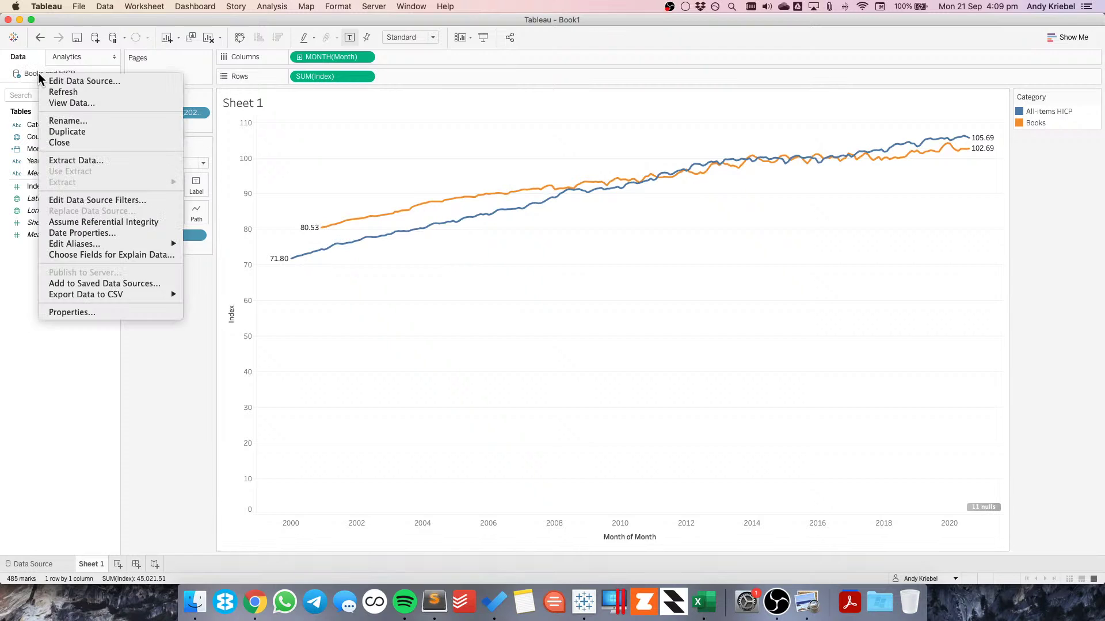
{"action": "left_click", "coordinate": [100, 202]}
{"action": "left_click", "coordinate": [447, 324]}
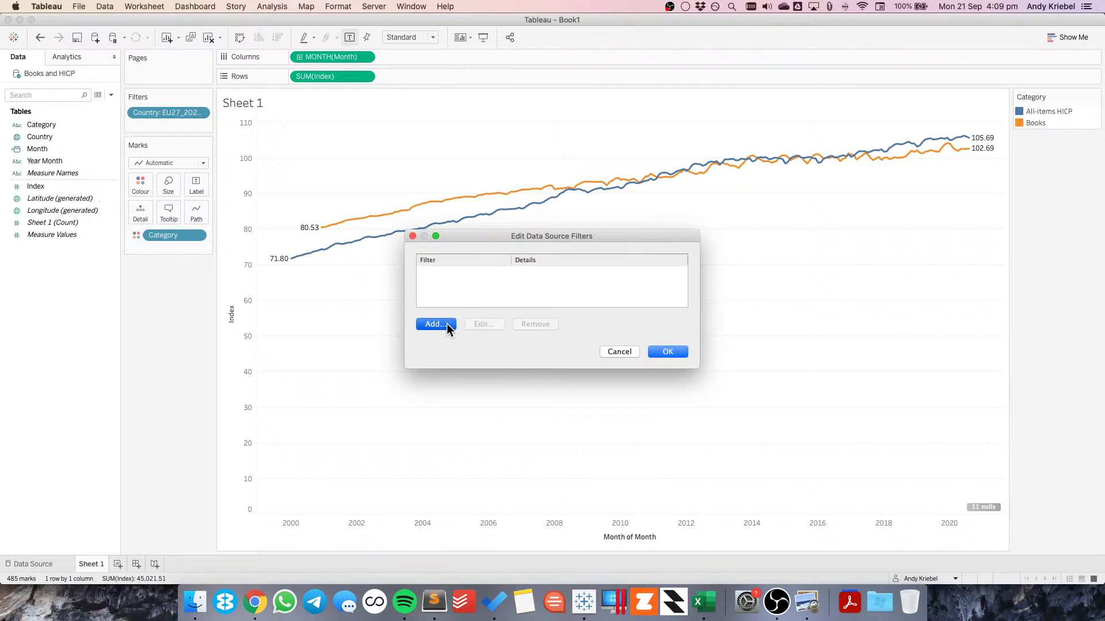
{"action": "double_click", "coordinate": [467, 265]}
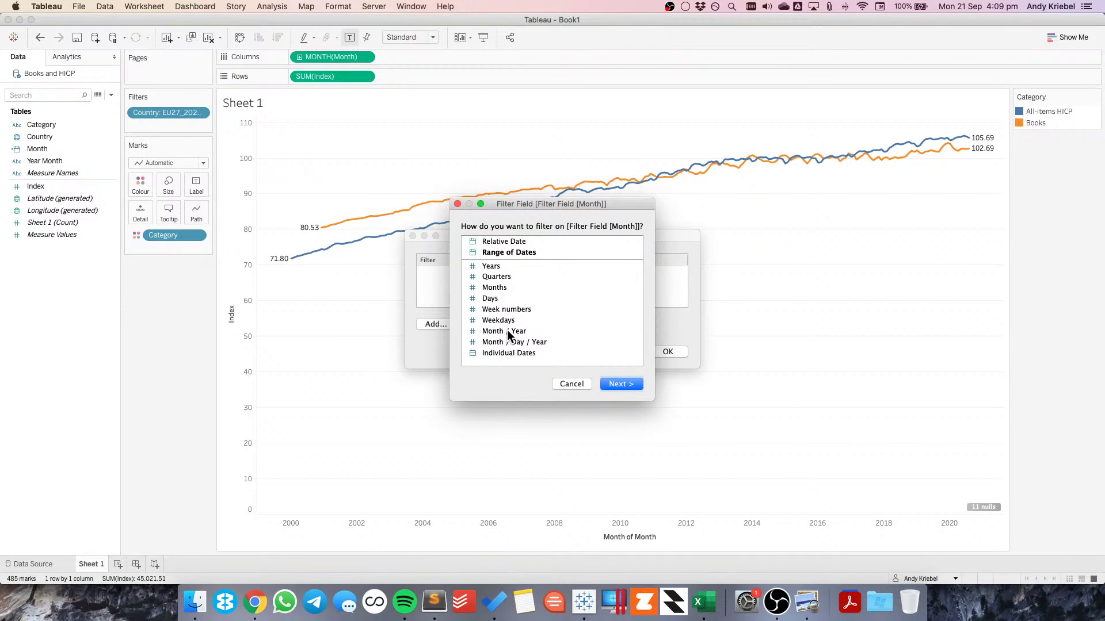
{"action": "double_click", "coordinate": [498, 266]}
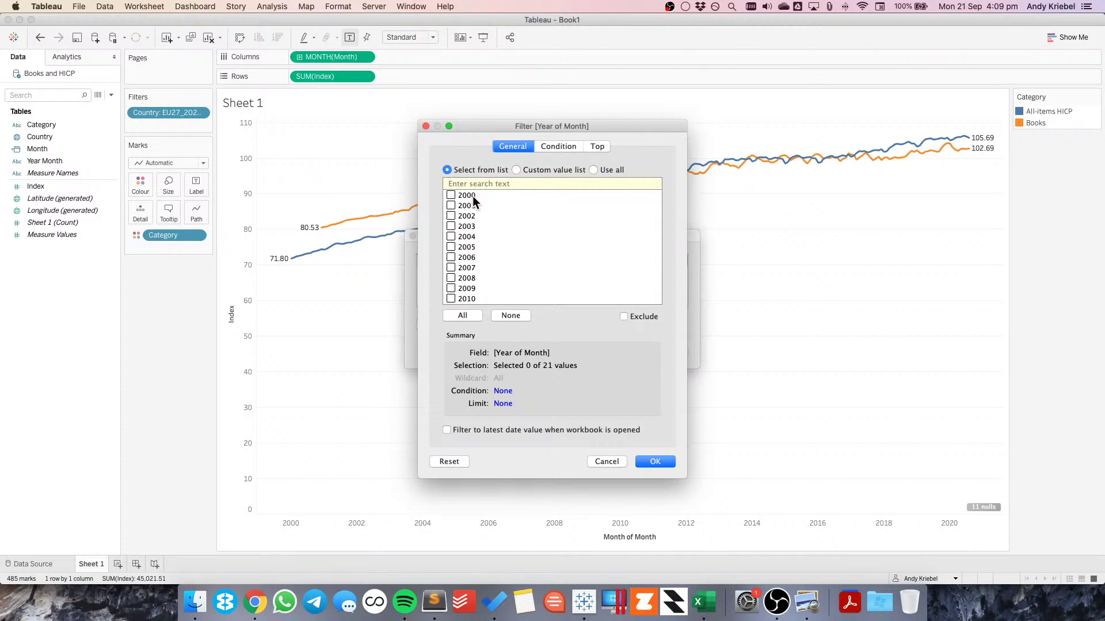
{"action": "left_click", "coordinate": [623, 316]}
{"action": "left_click", "coordinate": [655, 462]}
{"action": "left_click", "coordinate": [665, 351]}
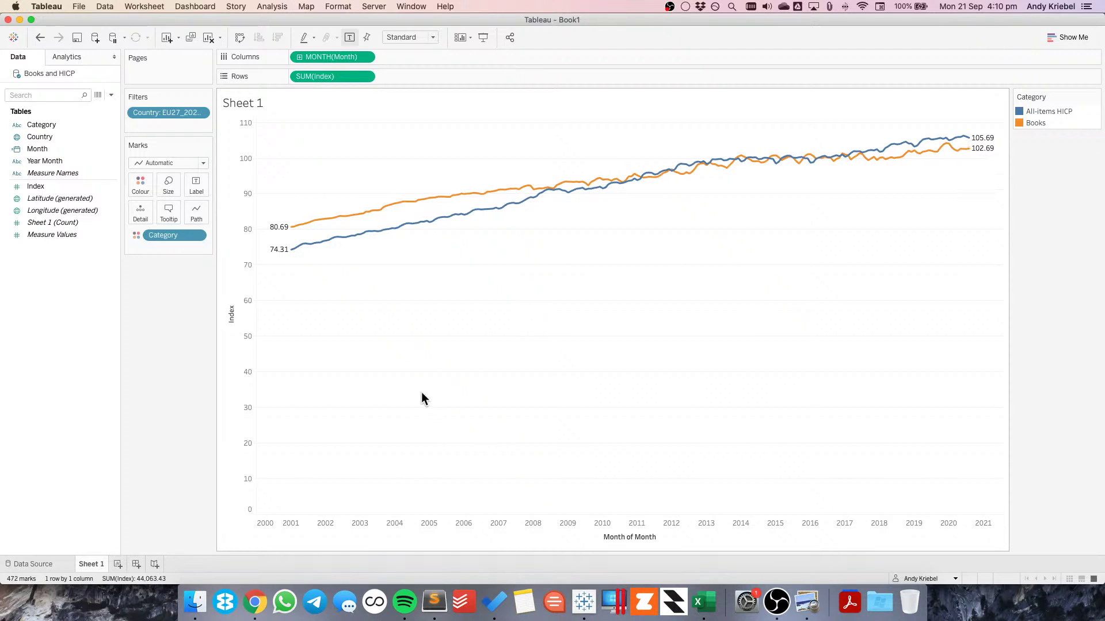
Give the Country member "EU27_2020 – European Union – 27 countries (from 2020)" the alias EU
{"action": "left_click", "coordinate": [68, 95]}
{"action": "left_click", "coordinate": [58, 139]}
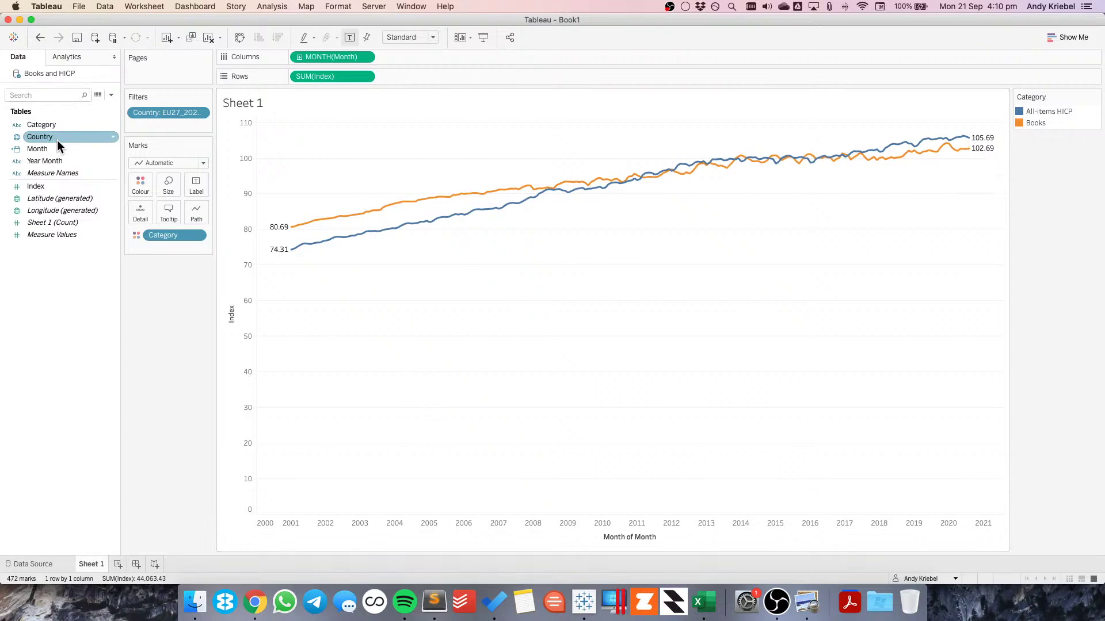
{"action": "right_click", "coordinate": [57, 140]}
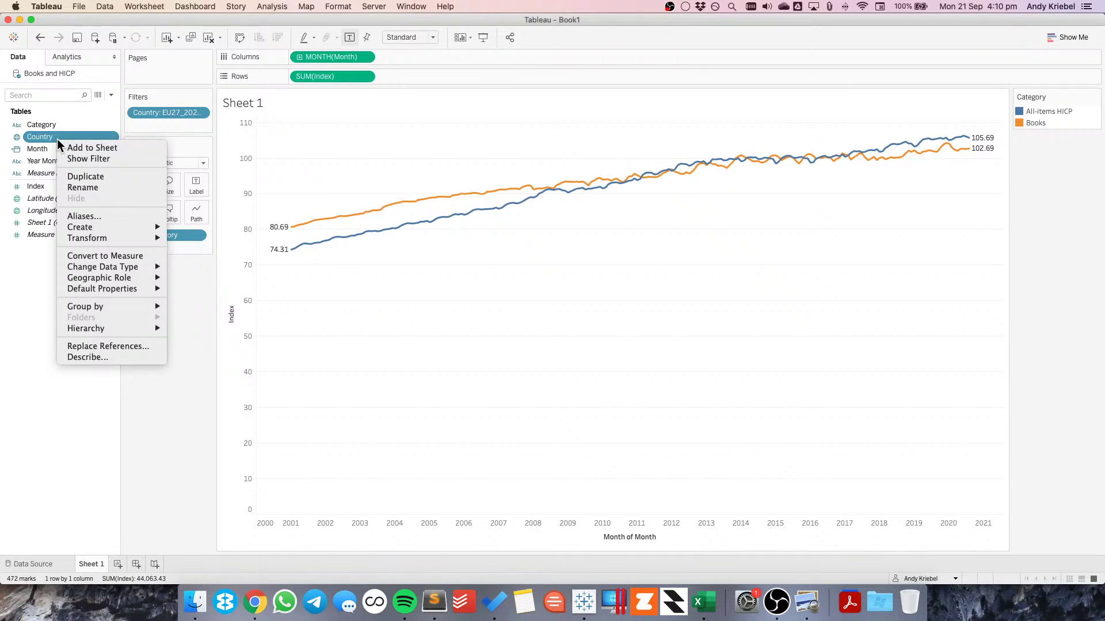
{"action": "left_click", "coordinate": [115, 214]}
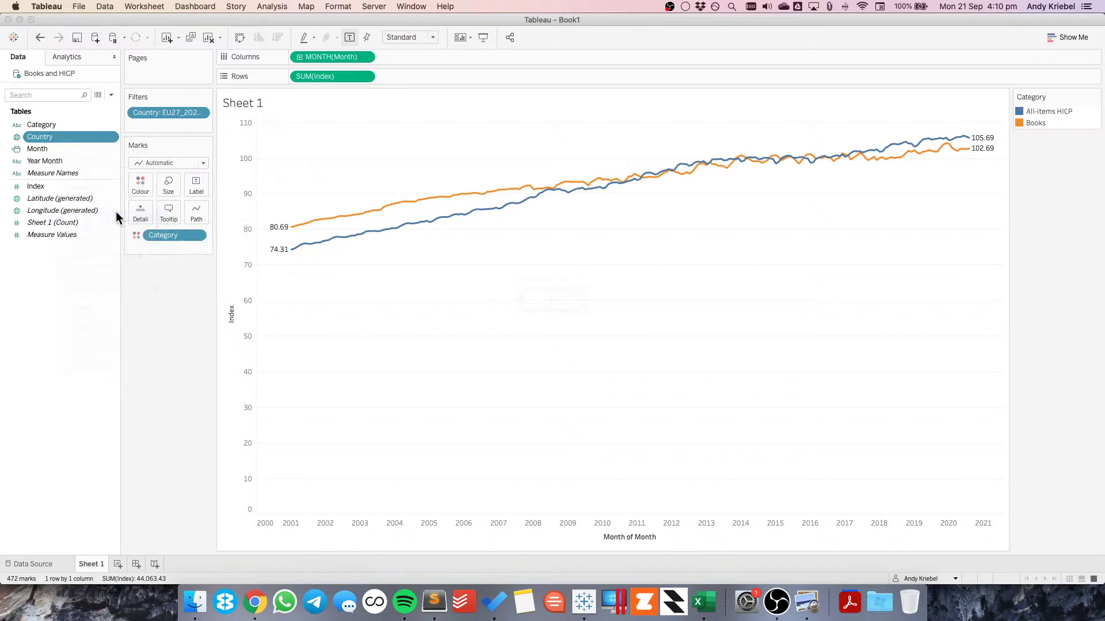
{"action": "double_click", "coordinate": [570, 336]}
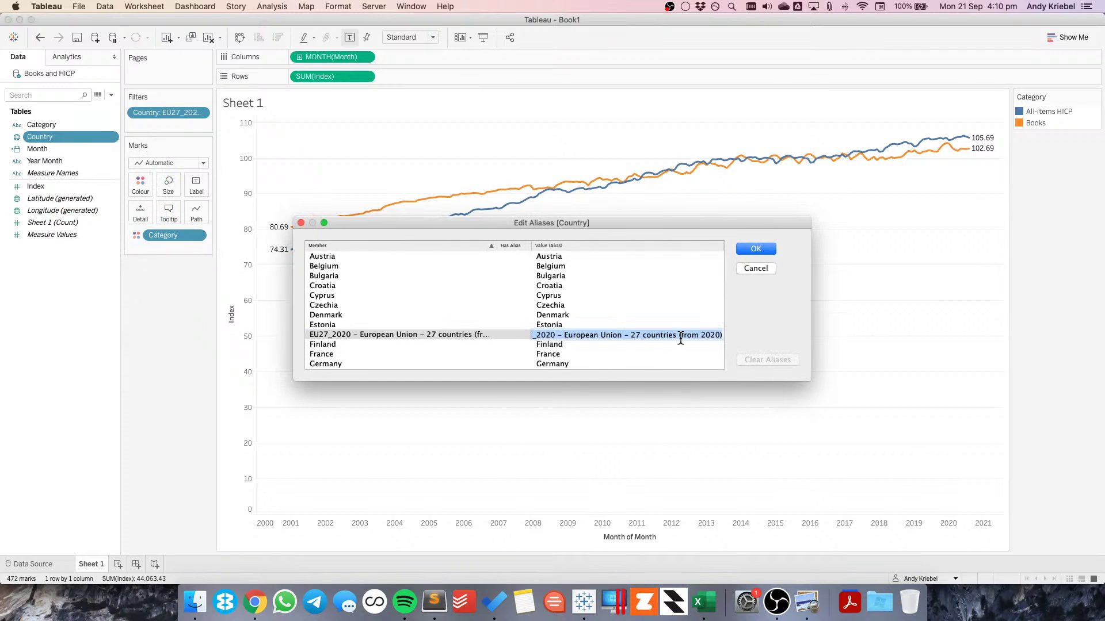
{"action": "type", "text": "EU"}
{"action": "key", "text": "Return"}
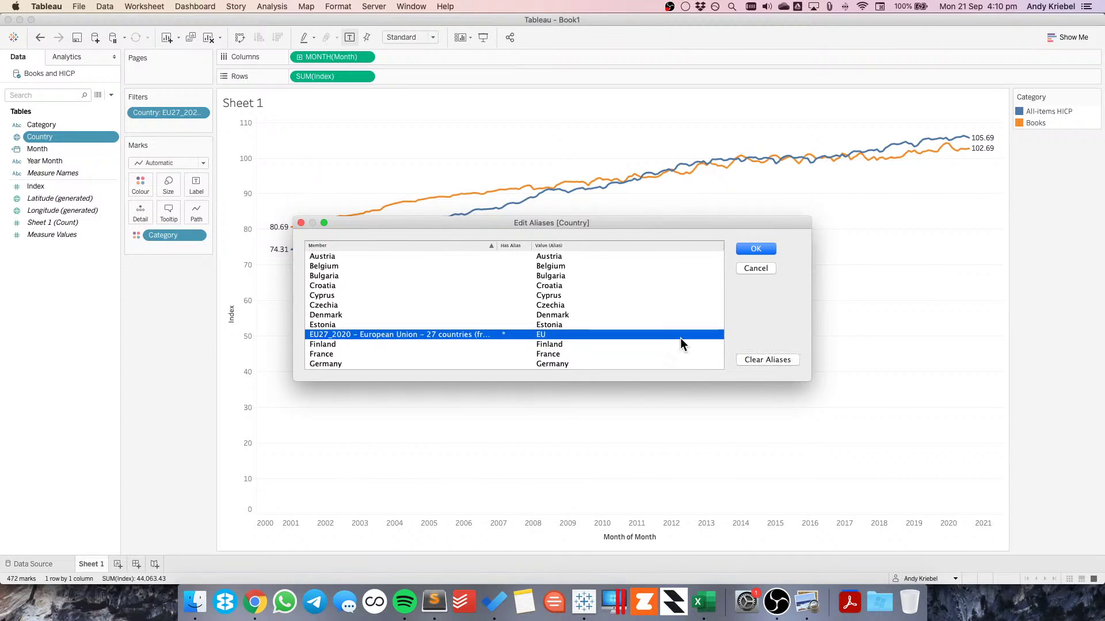
{"action": "left_click", "coordinate": [756, 248]}
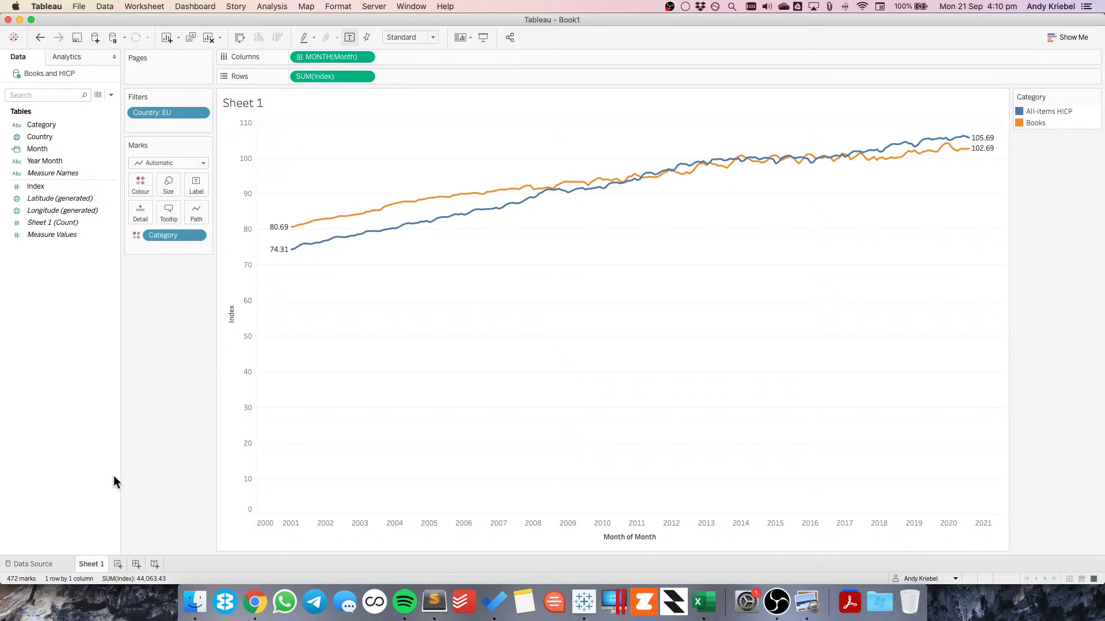
Create a new worksheet and list the Year Month values on its rows
{"action": "left_click", "coordinate": [17, 161]}
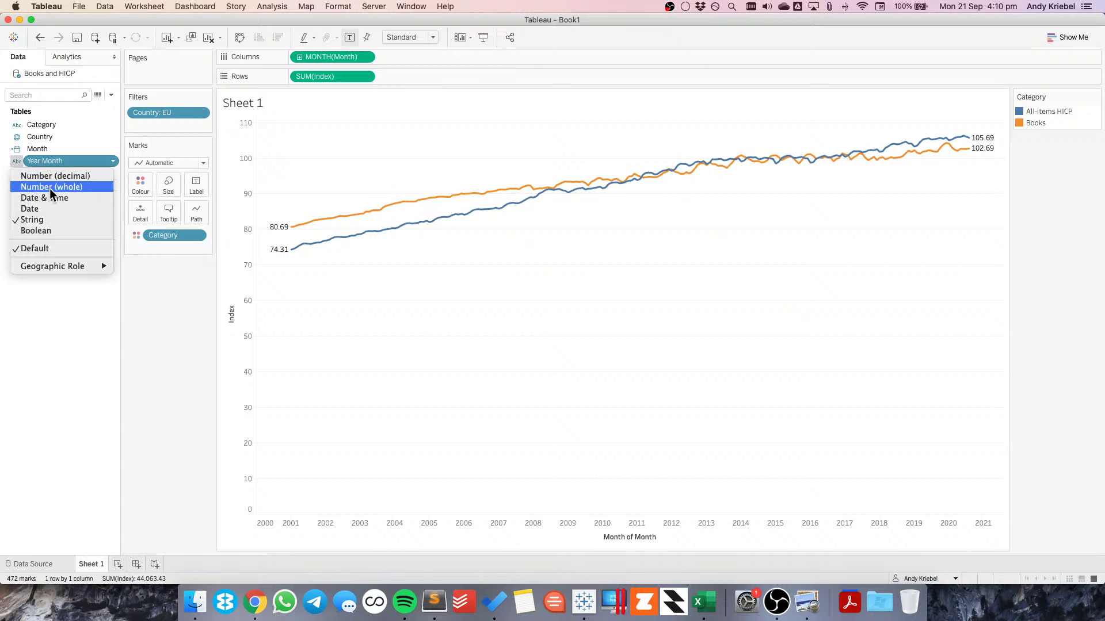
{"action": "left_click", "coordinate": [186, 450]}
{"action": "left_click", "coordinate": [118, 564]}
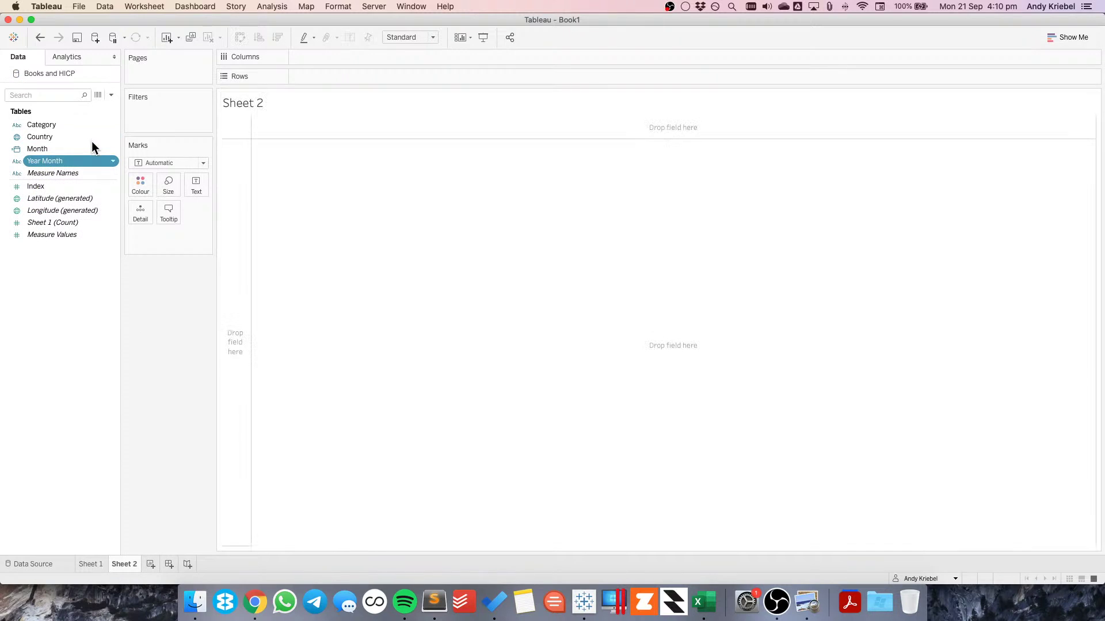
{"action": "left_click_drag", "start_coordinate": [58, 160], "coordinate": [253, 318]}
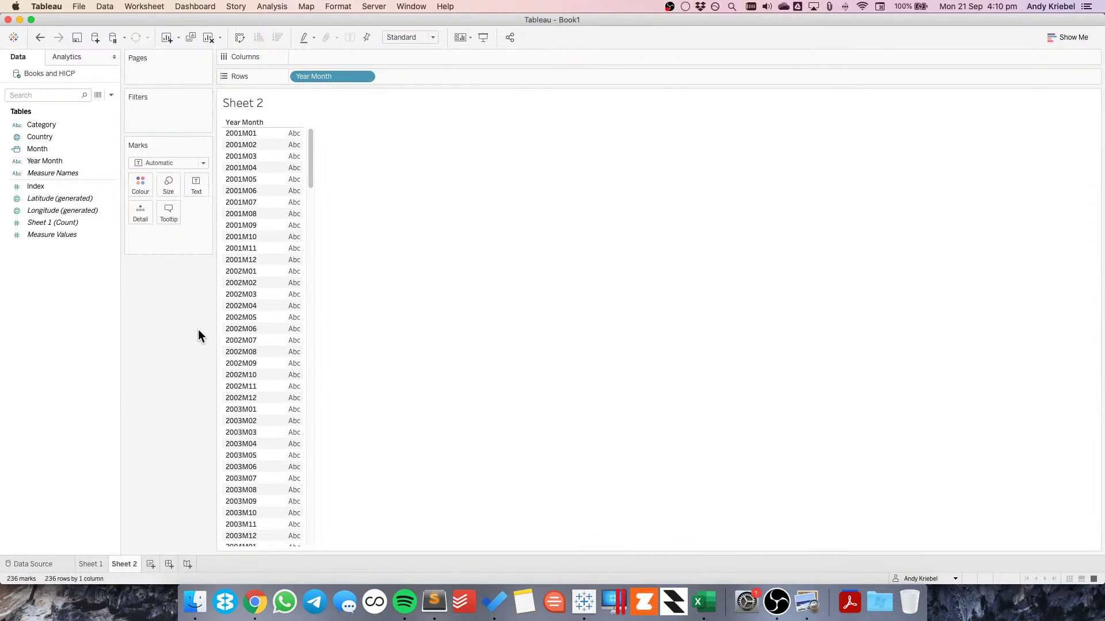
Duplicate the Year Month field and change the copy's data type to Date & Time
{"action": "right_click", "coordinate": [37, 161]}
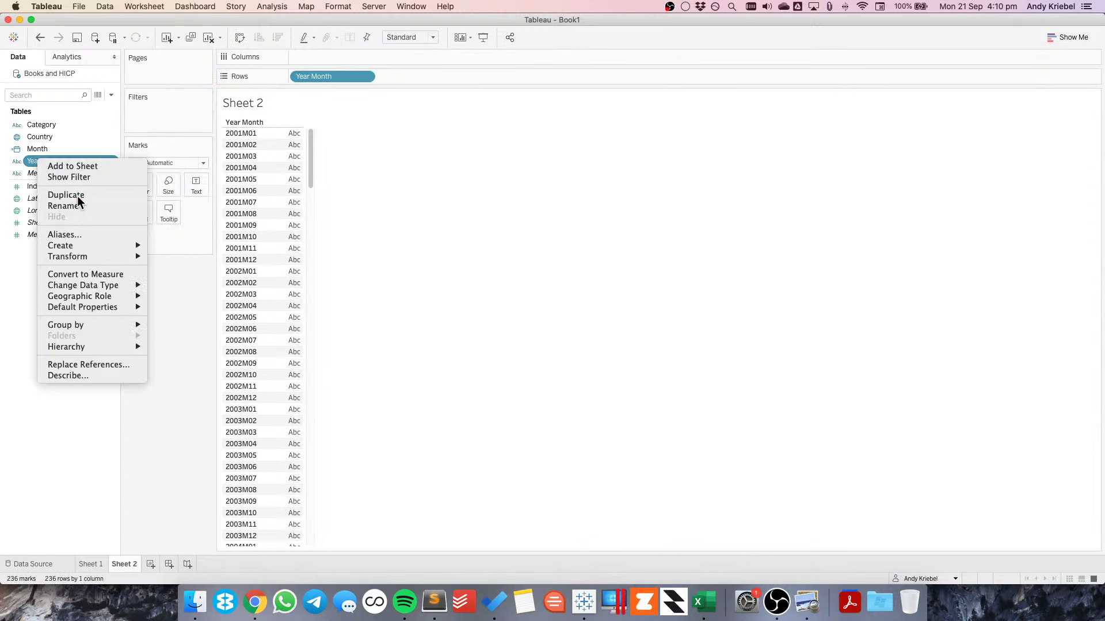
{"action": "left_click", "coordinate": [77, 196]}
{"action": "left_click", "coordinate": [16, 173]}
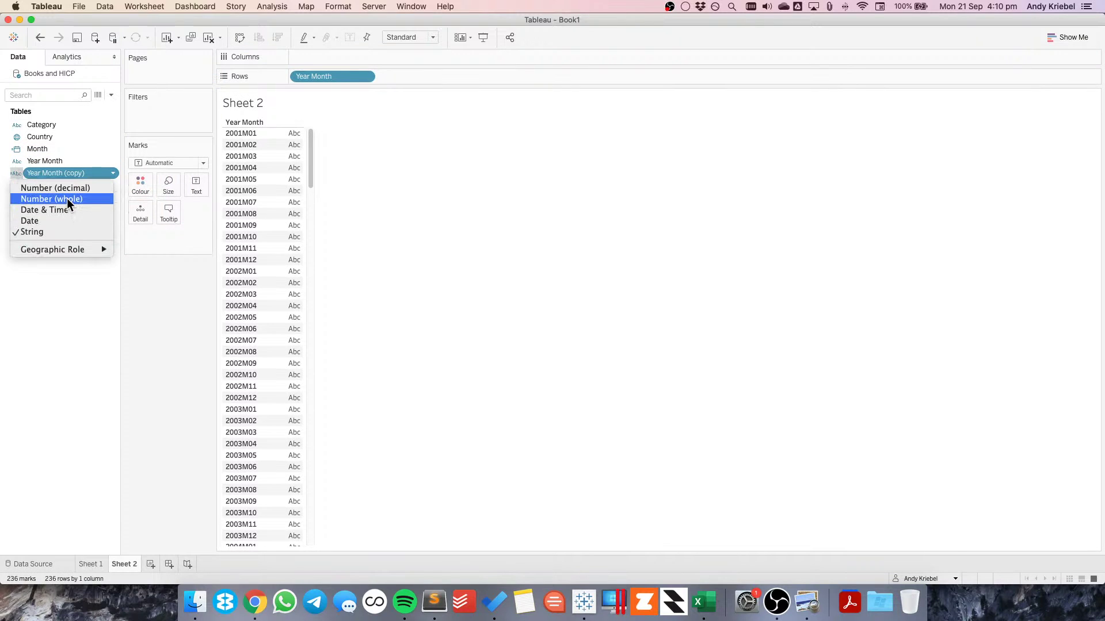
{"action": "left_click", "coordinate": [62, 212]}
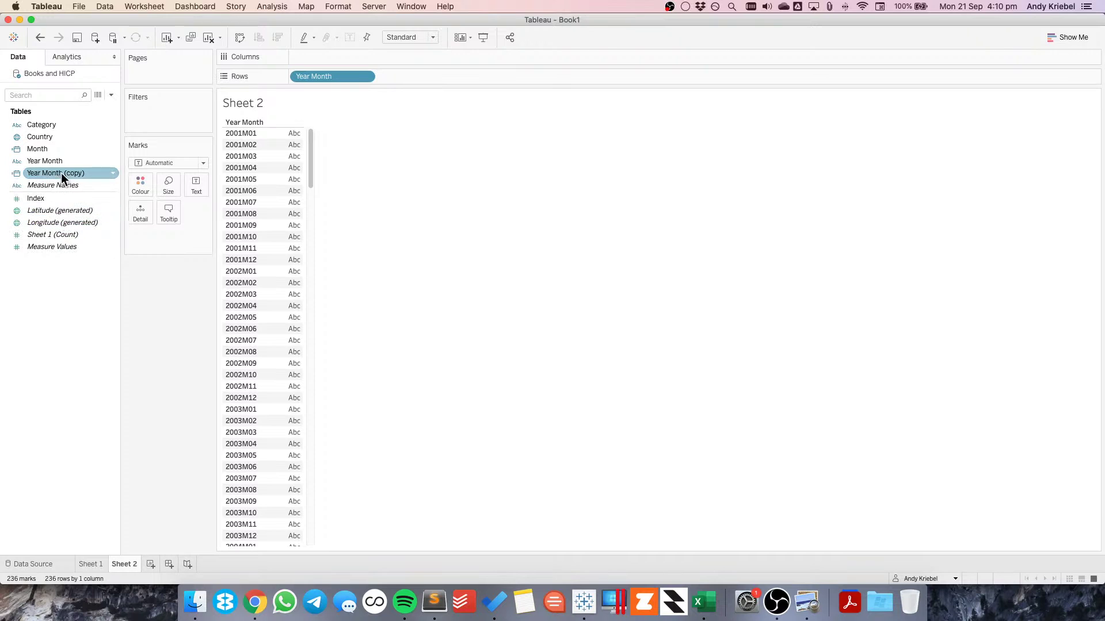
Place Year Month (copy) on rows beside Year Month and expand it through quarter to month
{"action": "left_click_drag", "start_coordinate": [58, 172], "coordinate": [409, 80]}
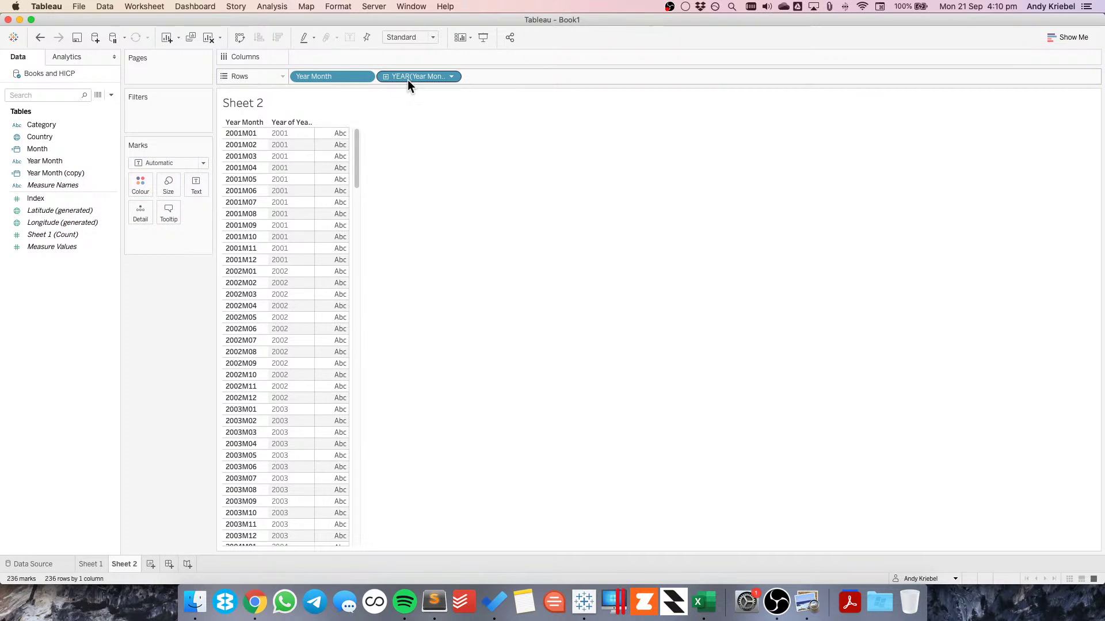
{"action": "left_click", "coordinate": [385, 78]}
{"action": "left_click", "coordinate": [471, 77]}
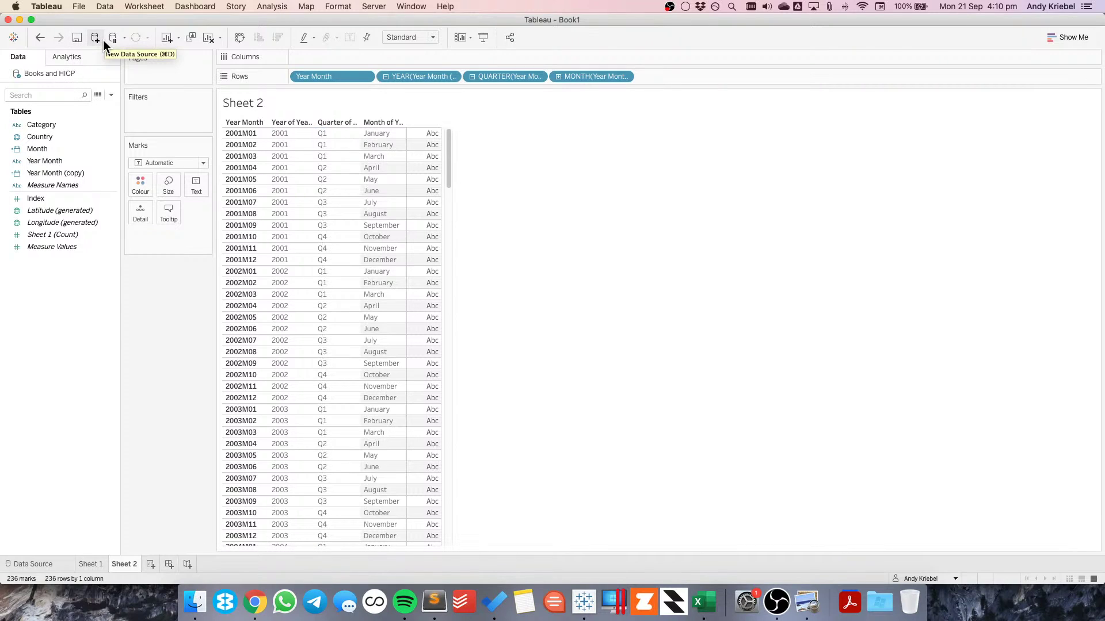
Clear Sheet 2 and delete the Year Month (copy) field
{"action": "left_click", "coordinate": [206, 38]}
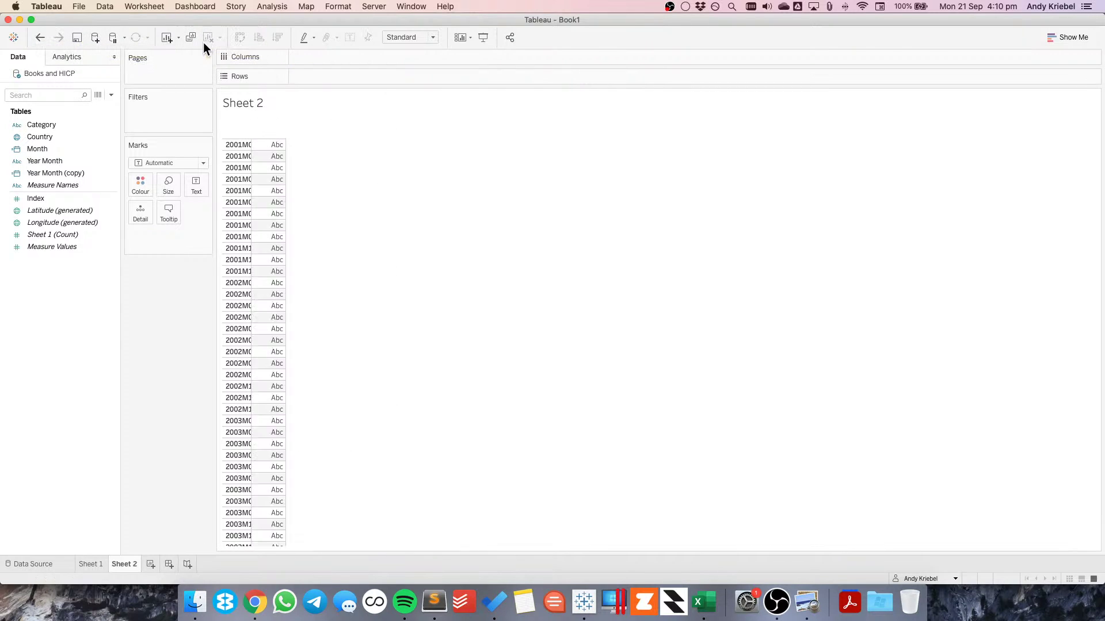
{"action": "right_click", "coordinate": [50, 173]}
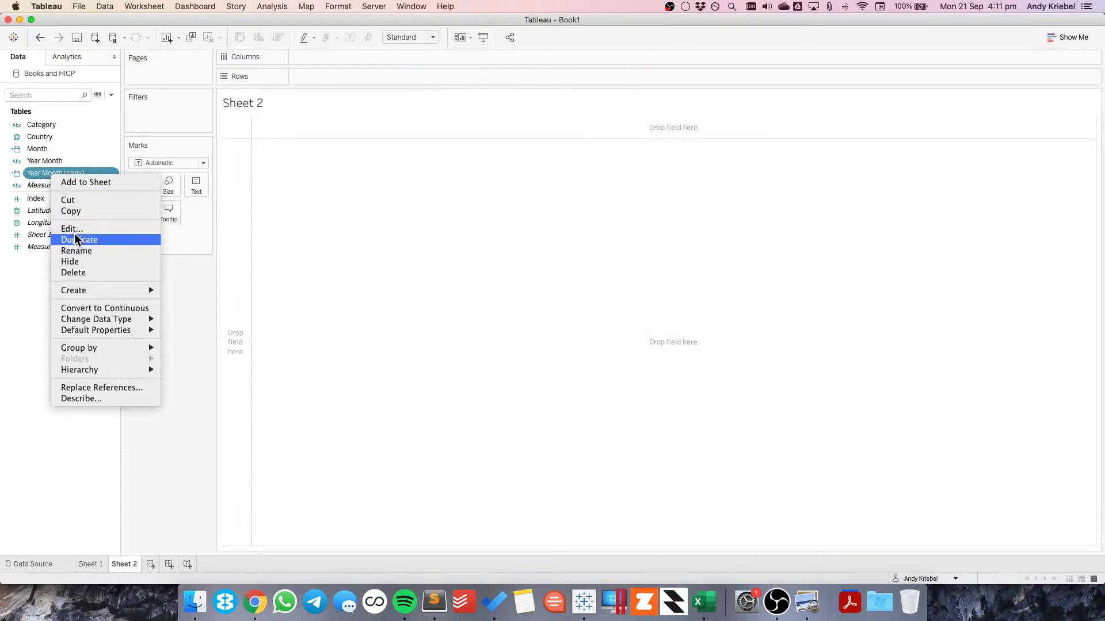
{"action": "left_click", "coordinate": [79, 271]}
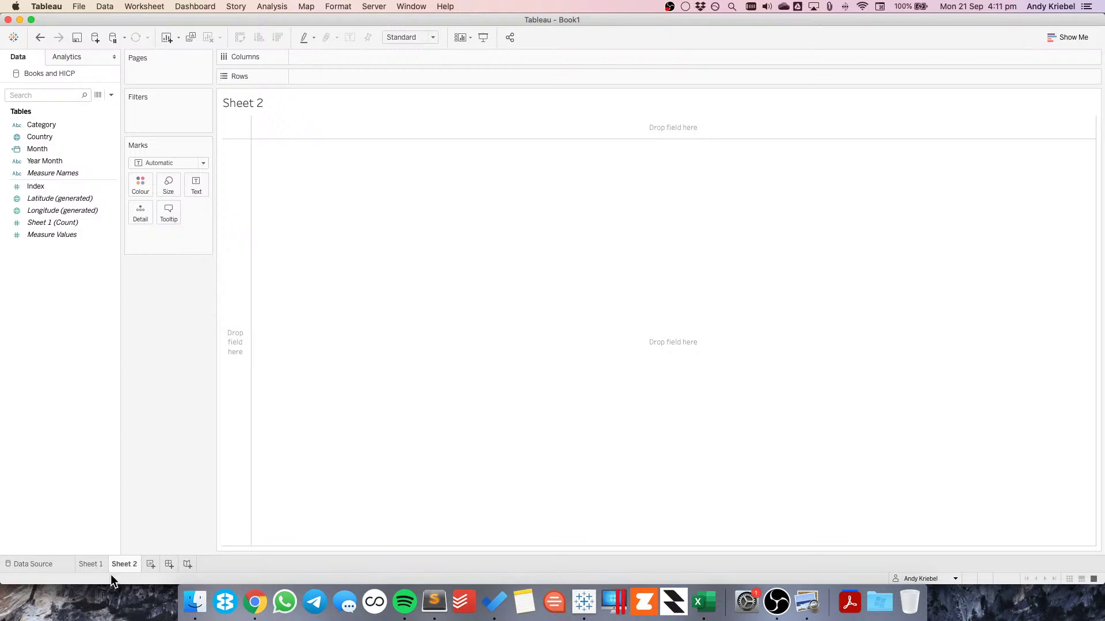
Return to Sheet 1, and switch to Chrome to review the Eurostat article text and price development chart
{"action": "left_click", "coordinate": [98, 564]}
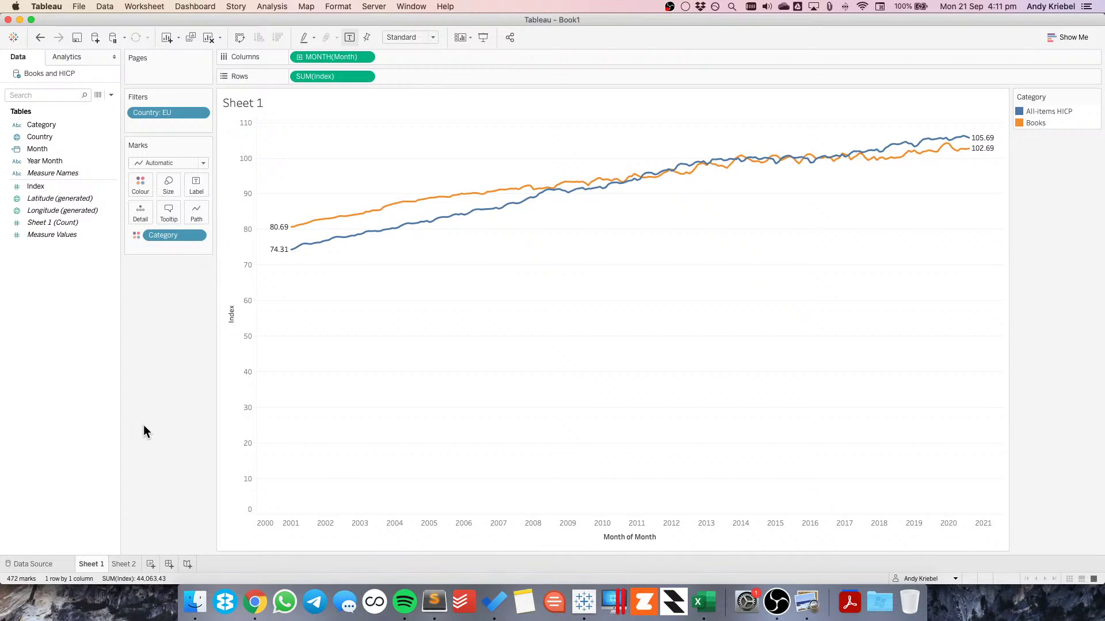
{"action": "key", "text": "super+Tab"}
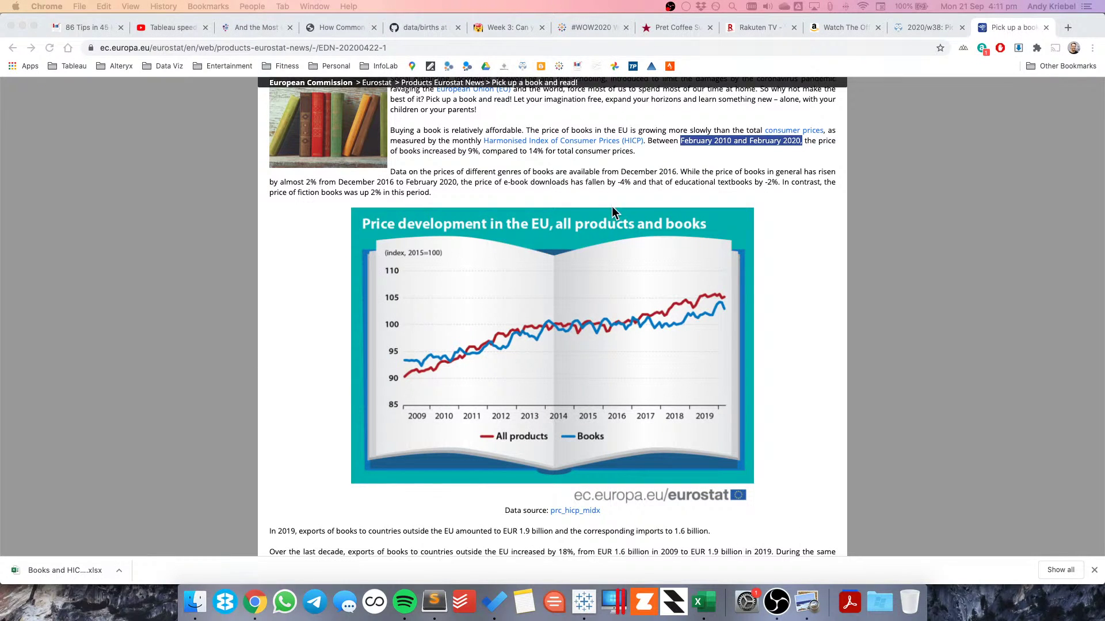
{"action": "left_click", "coordinate": [675, 155]}
{"action": "left_click", "coordinate": [414, 170]}
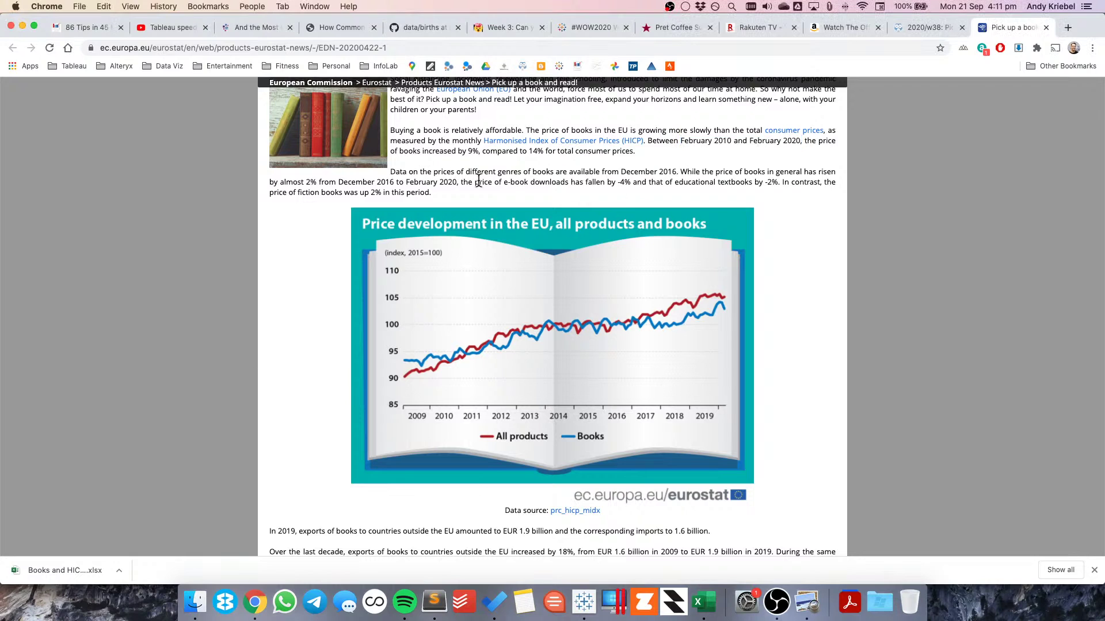
{"action": "scroll", "coordinate": [457, 176], "scroll_direction": "up", "scroll_amount": 3}
{"action": "scroll", "coordinate": [506, 187], "scroll_direction": "down", "scroll_amount": 2}
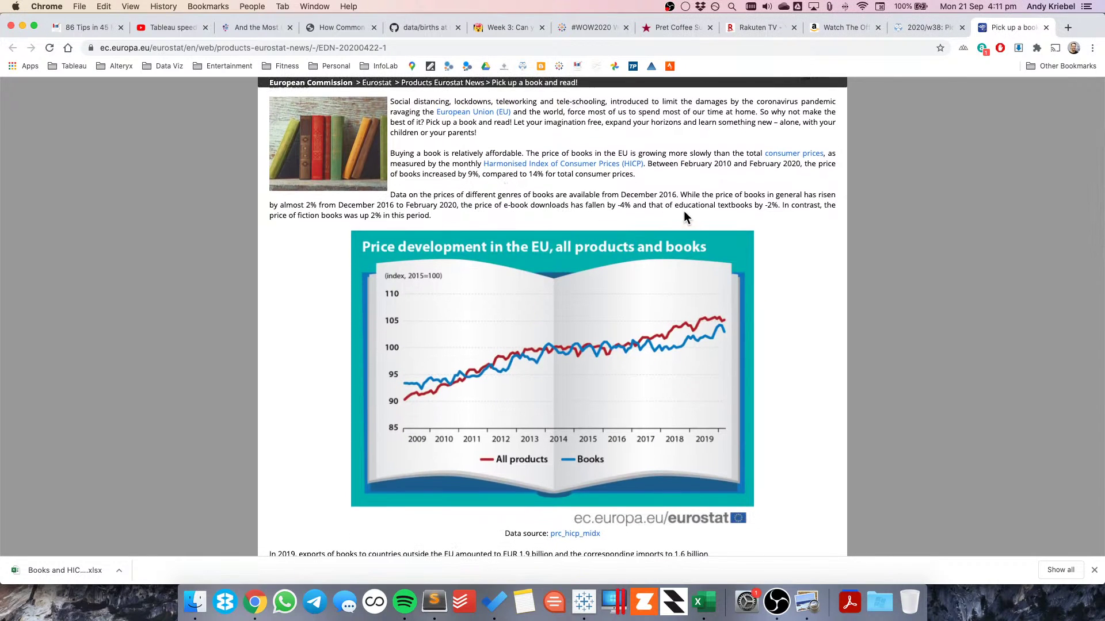
Review the Eurostat article's text and its chart of EU price development for all products and books
{"action": "scroll", "coordinate": [569, 211], "scroll_direction": "down", "scroll_amount": 5}
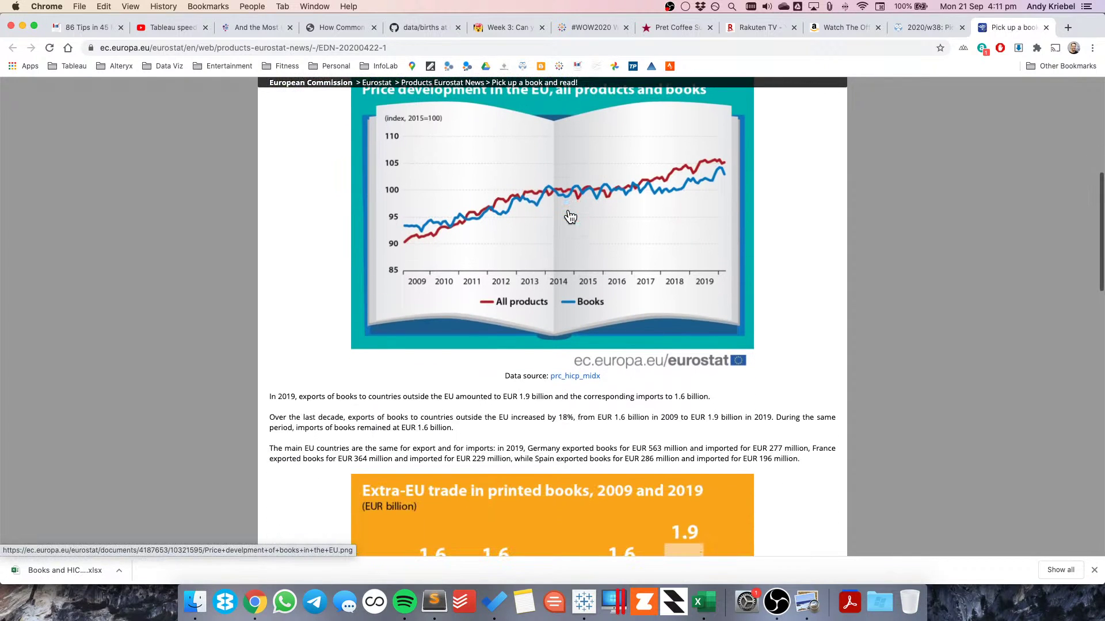
{"action": "scroll", "coordinate": [569, 215], "scroll_direction": "up", "scroll_amount": 10}
{"action": "scroll", "coordinate": [569, 209], "scroll_direction": "down", "scroll_amount": 3}
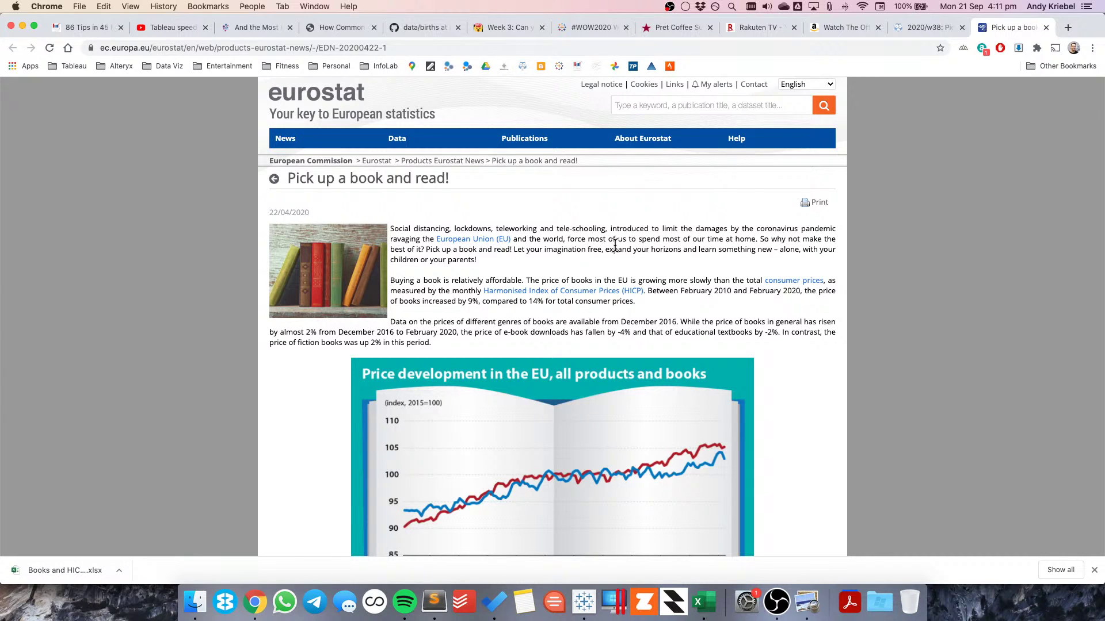
{"action": "scroll", "coordinate": [614, 245], "scroll_direction": "down", "scroll_amount": 5}
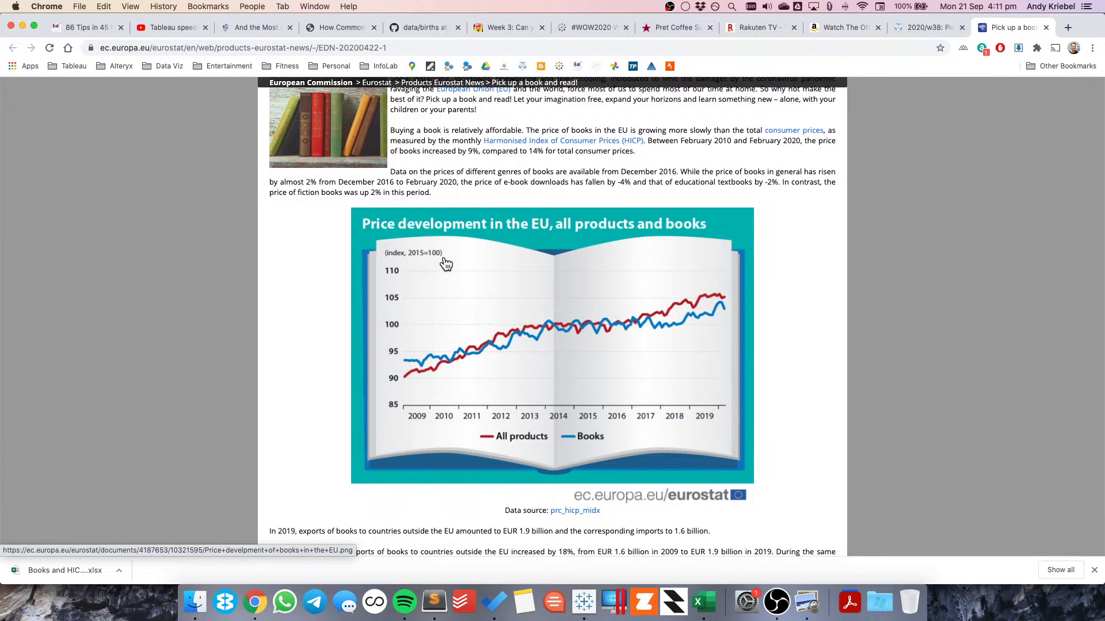
Switch to Tableau, split the line chart into rows by Category, and filter Month to the year 2015
{"action": "key", "text": "super+Tab"}
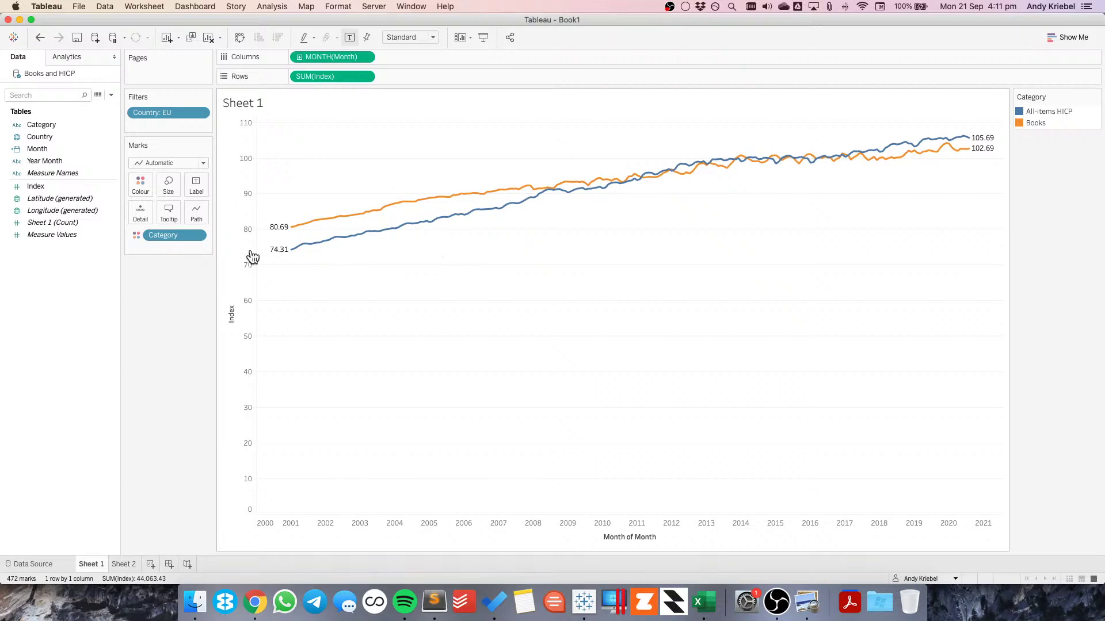
{"action": "left_click_drag", "start_coordinate": [165, 235], "coordinate": [293, 78]}
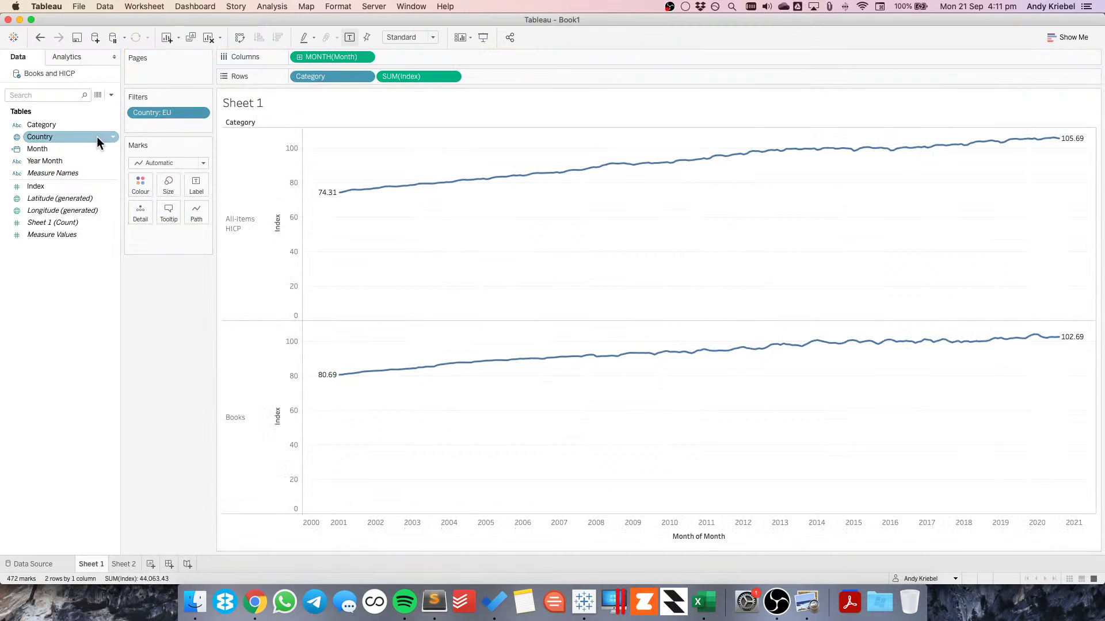
{"action": "left_click_drag", "start_coordinate": [46, 164], "coordinate": [167, 120]}
{"action": "double_click", "coordinate": [503, 232]}
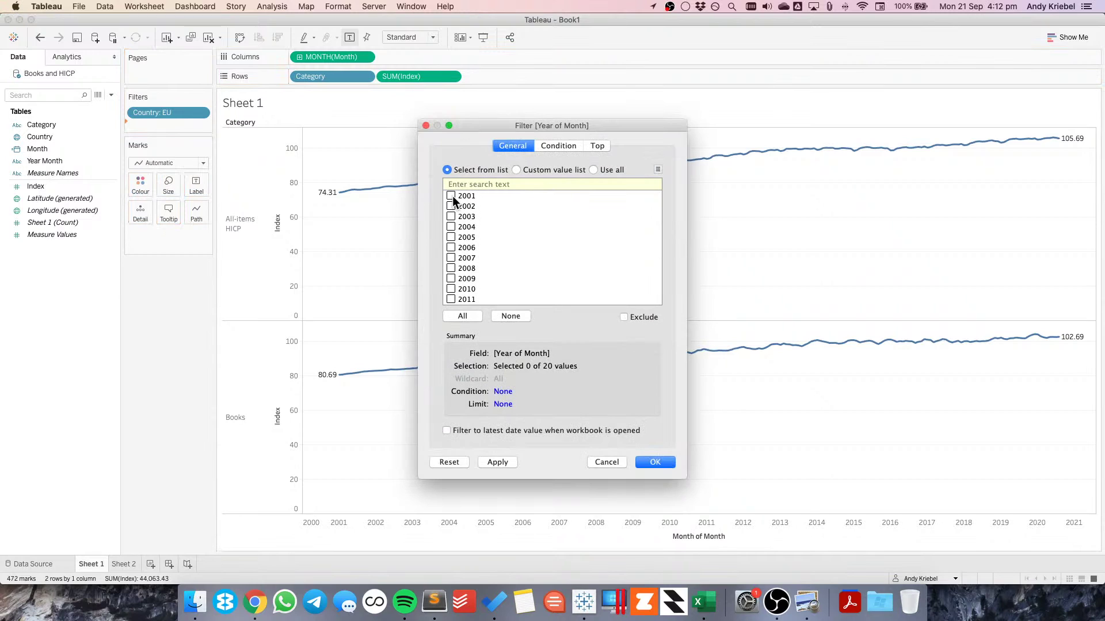
{"action": "scroll", "coordinate": [457, 256], "scroll_direction": "down", "scroll_amount": 5}
{"action": "left_click", "coordinate": [452, 248]}
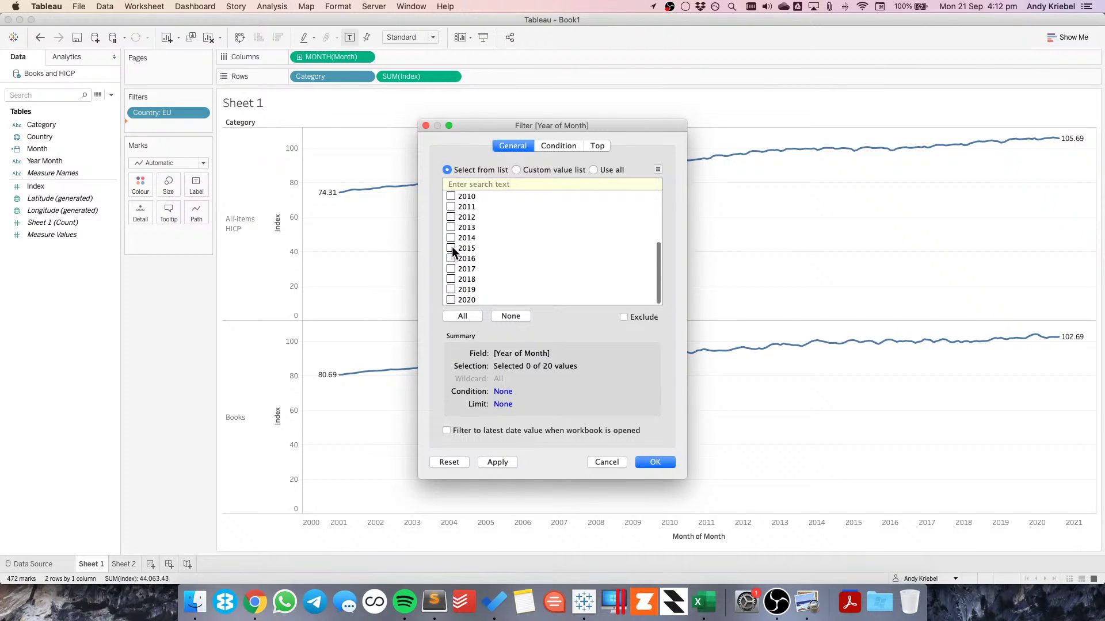
{"action": "left_click", "coordinate": [662, 462]}
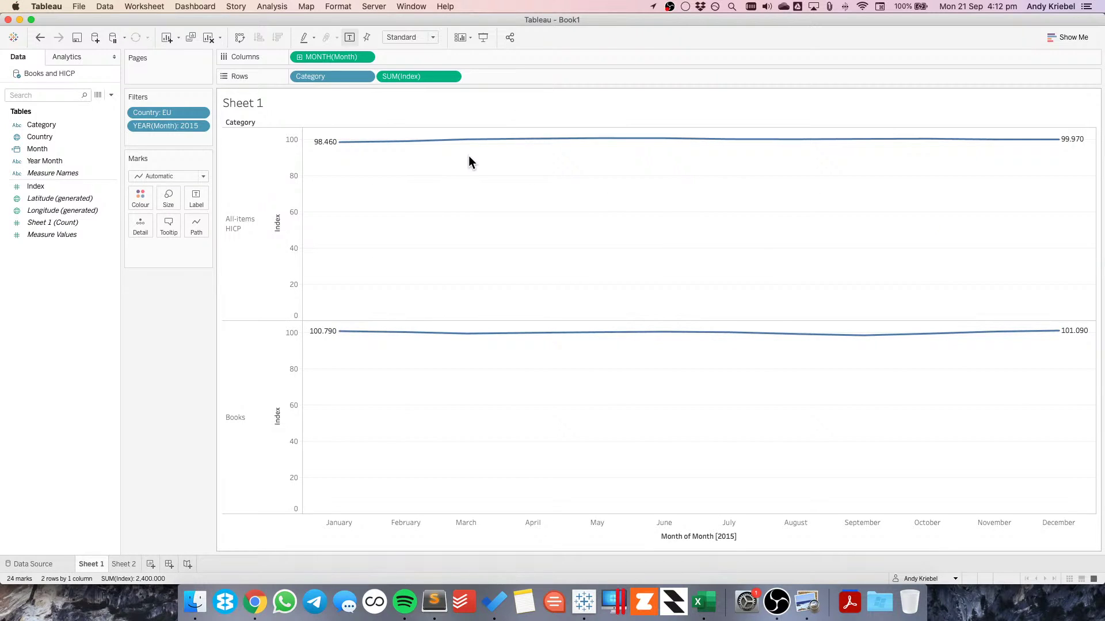
Select the 2015 All-items HICP marks to check their index total, and undo the year filter and category split
{"action": "left_click_drag", "start_coordinate": [320, 128], "coordinate": [1074, 150]}
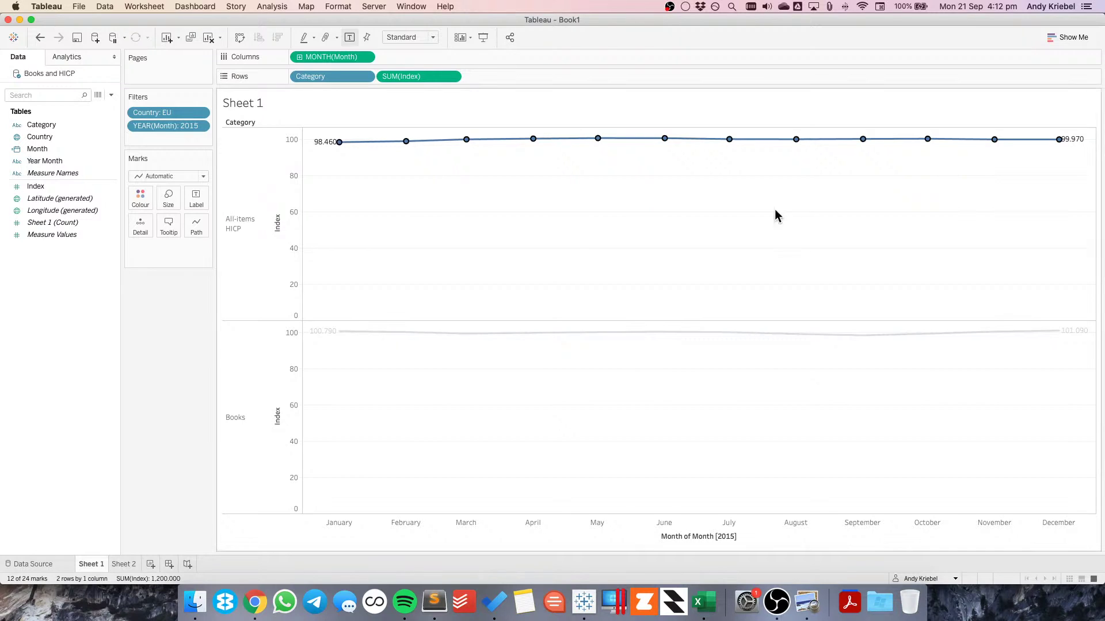
{"action": "left_click", "coordinate": [754, 217]}
{"action": "left_click", "coordinate": [41, 38]}
{"action": "left_click", "coordinate": [40, 37]}
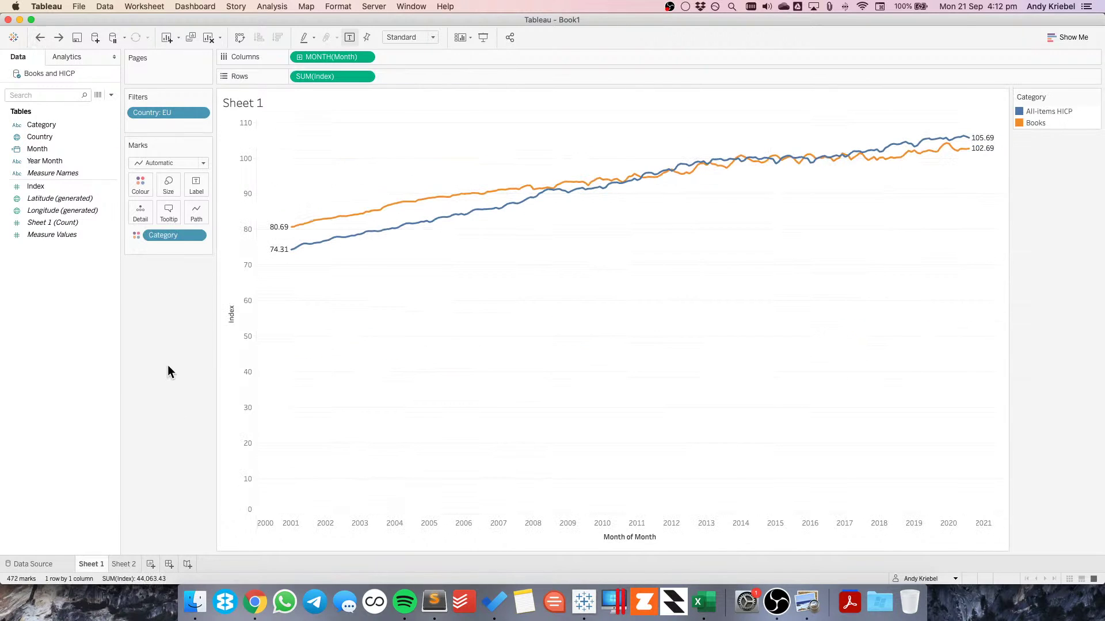
Exclude zero from the Index axis range, and compare the line chart with the Eurostat chart in Chrome before returning to Tableau
{"action": "double_click", "coordinate": [249, 350]}
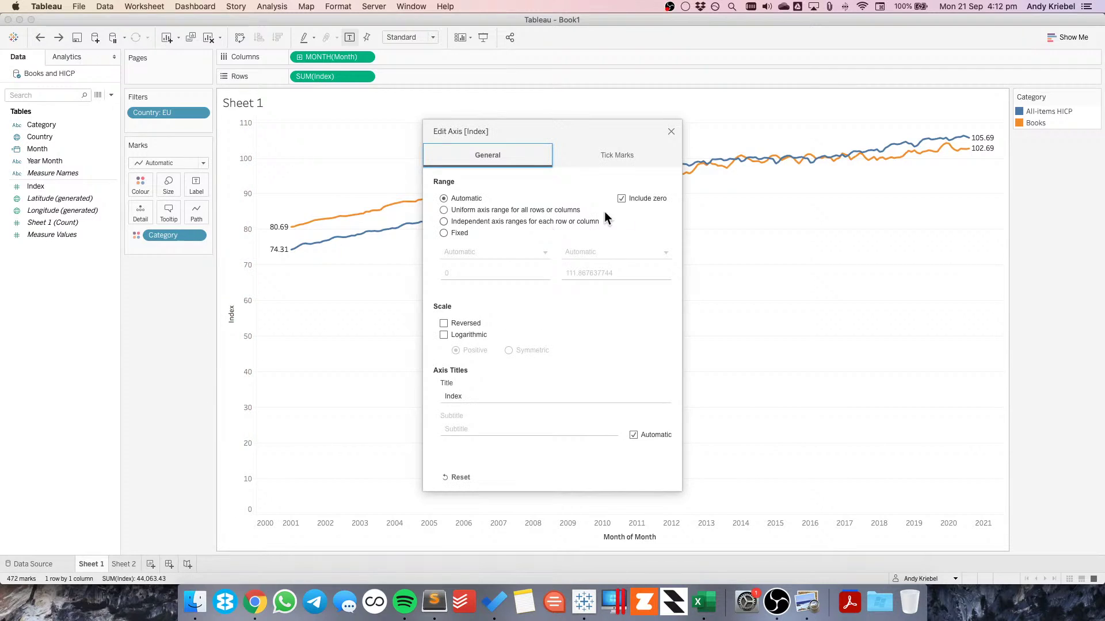
{"action": "left_click", "coordinate": [636, 200]}
{"action": "left_click", "coordinate": [671, 131]}
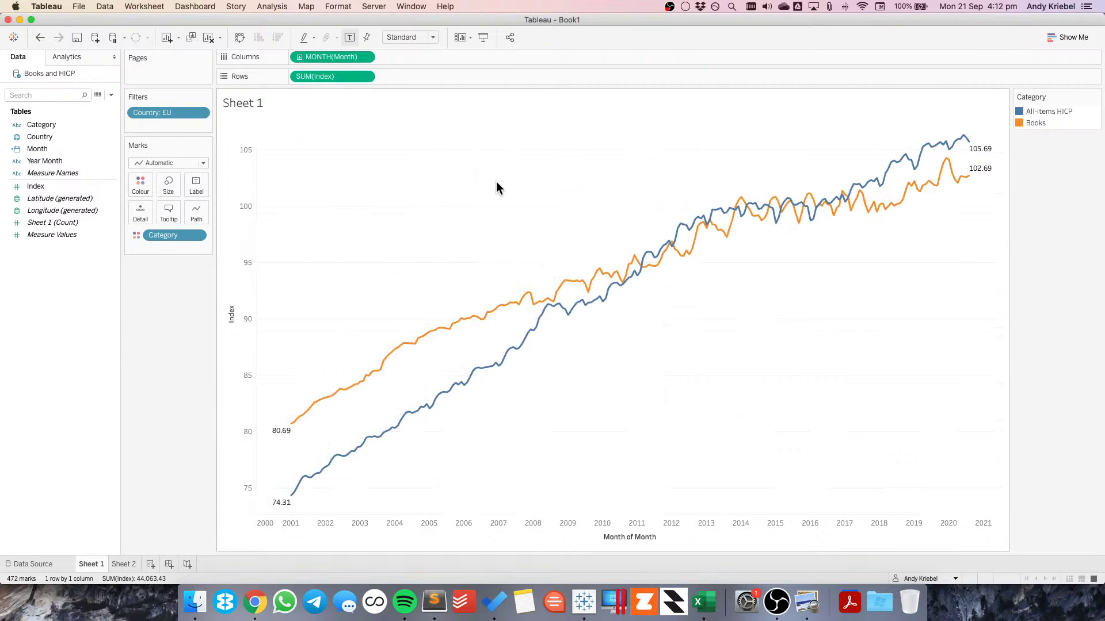
{"action": "key", "text": "super+Tab"}
{"action": "key", "text": "super+Tab"}
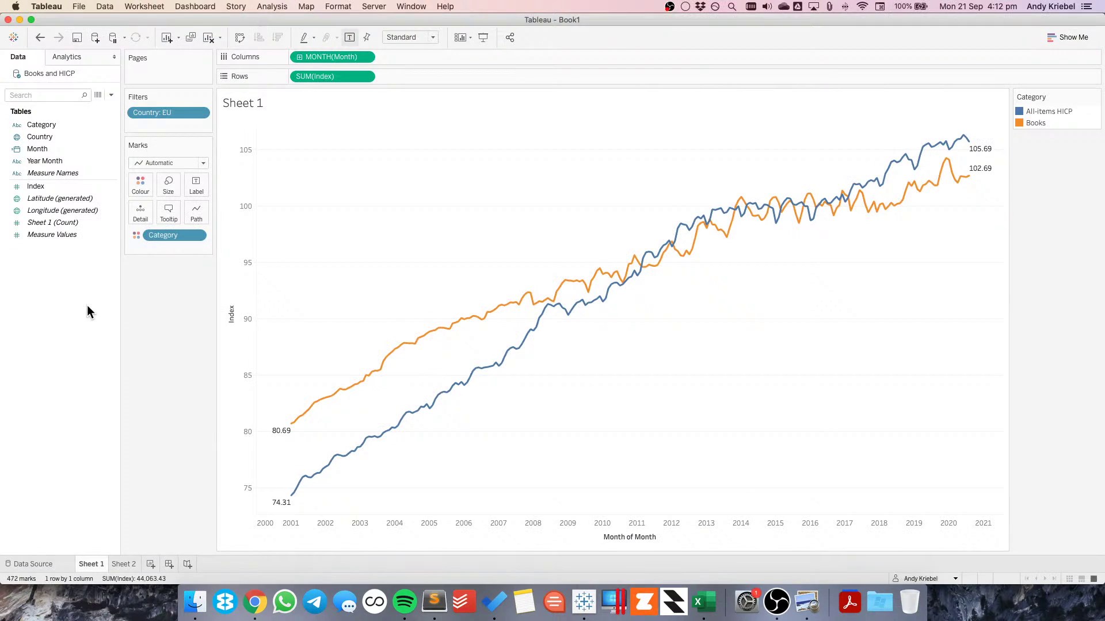
{"action": "key", "text": "super+Tab"}
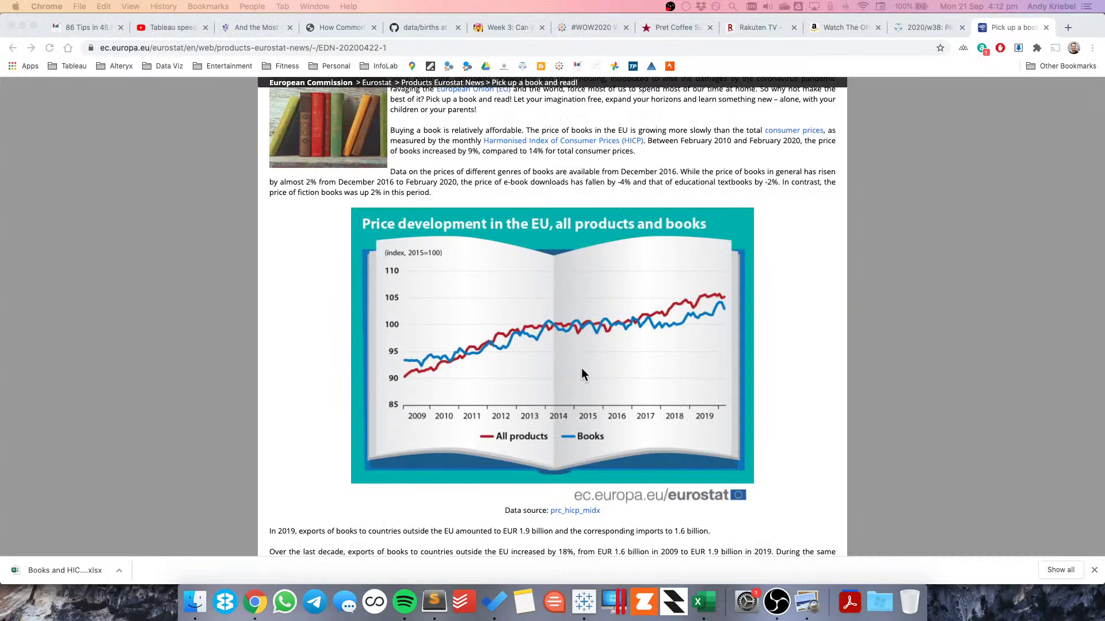
{"action": "key", "text": "super+Tab"}
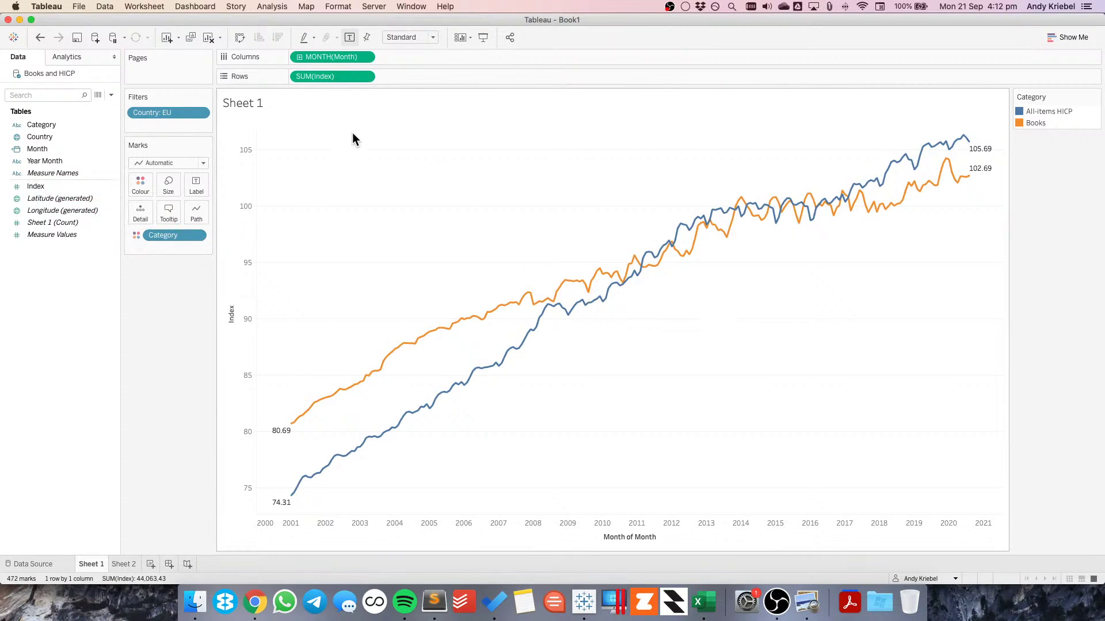
Set the Index field's default number format to Number (Custom) with one decimal place
{"action": "left_click", "coordinate": [364, 76]}
{"action": "left_click", "coordinate": [284, 174]}
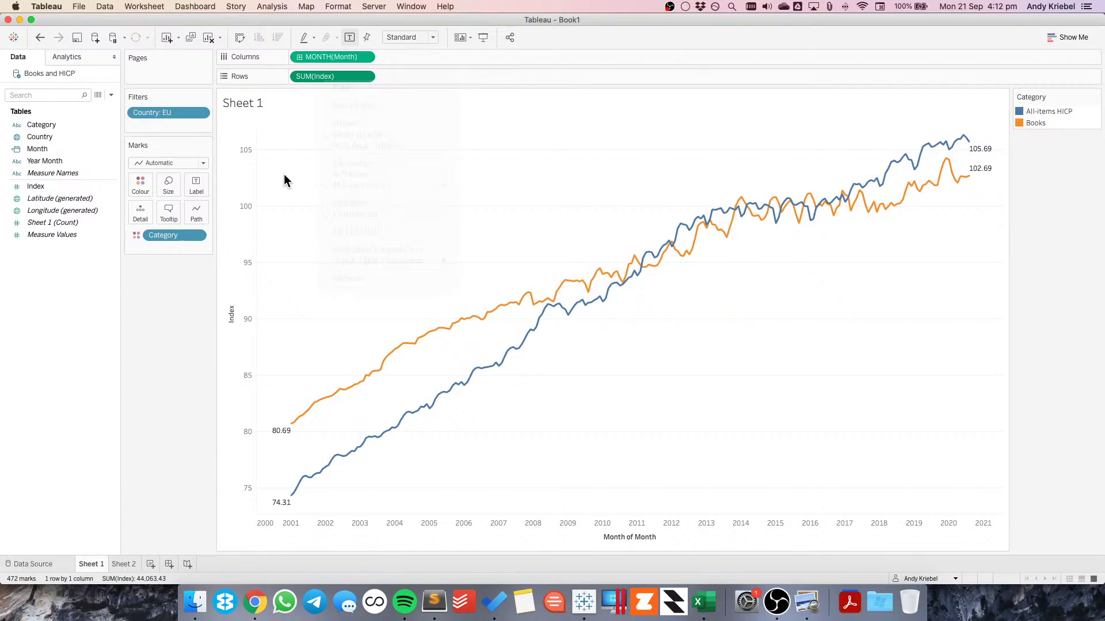
{"action": "right_click", "coordinate": [35, 186]}
{"action": "mouse_move", "coordinate": [121, 333]}
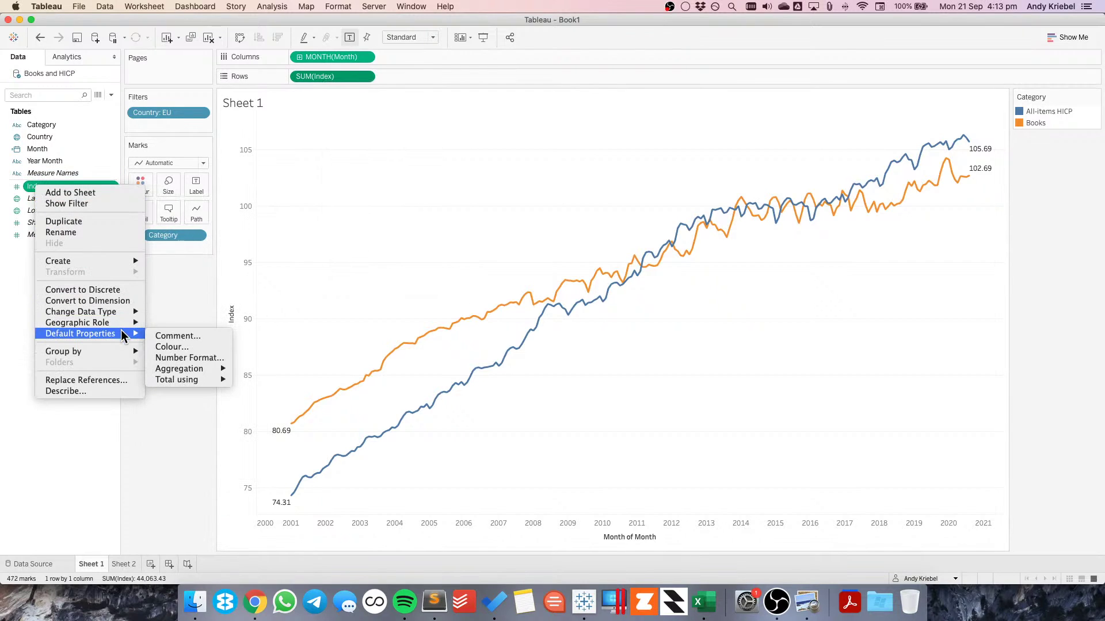
{"action": "left_click", "coordinate": [195, 355]}
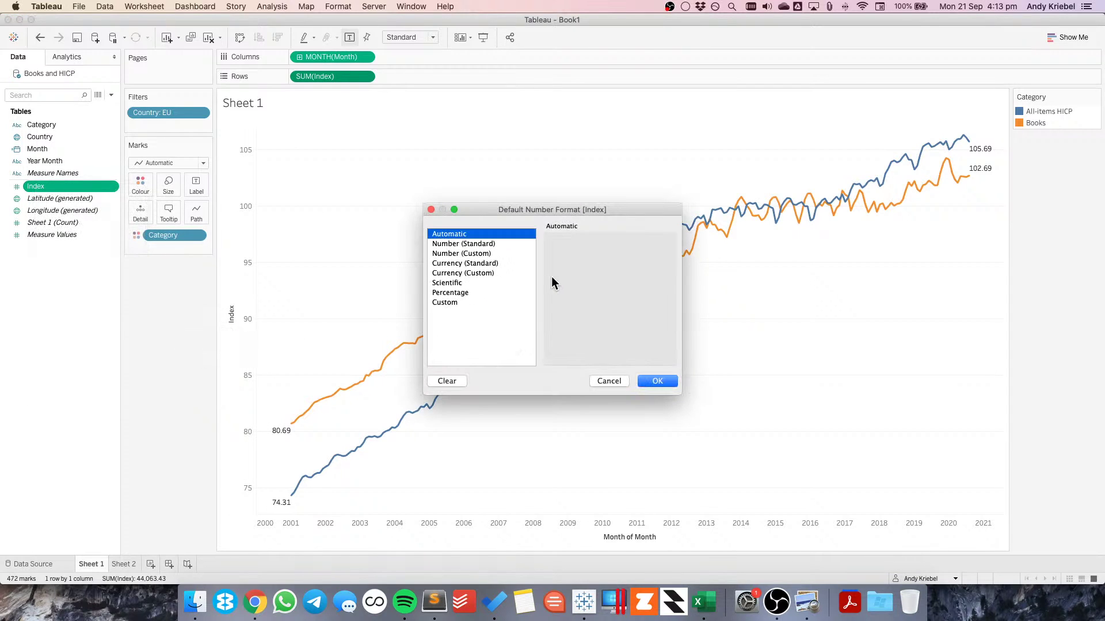
{"action": "left_click", "coordinate": [466, 253]}
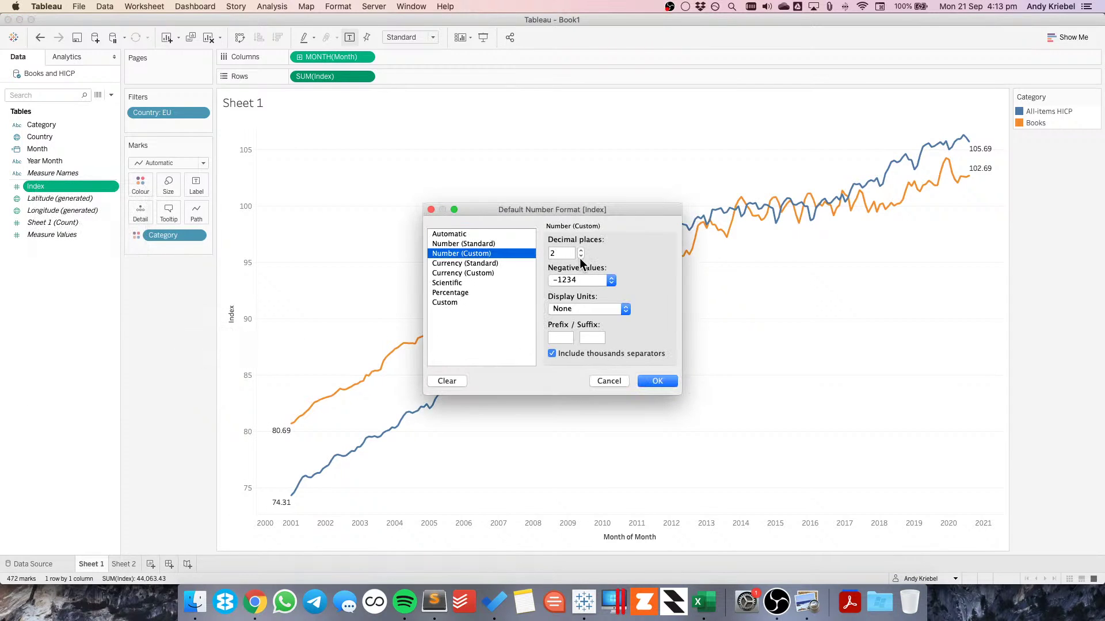
{"action": "left_click", "coordinate": [581, 256]}
{"action": "left_click", "coordinate": [656, 381]}
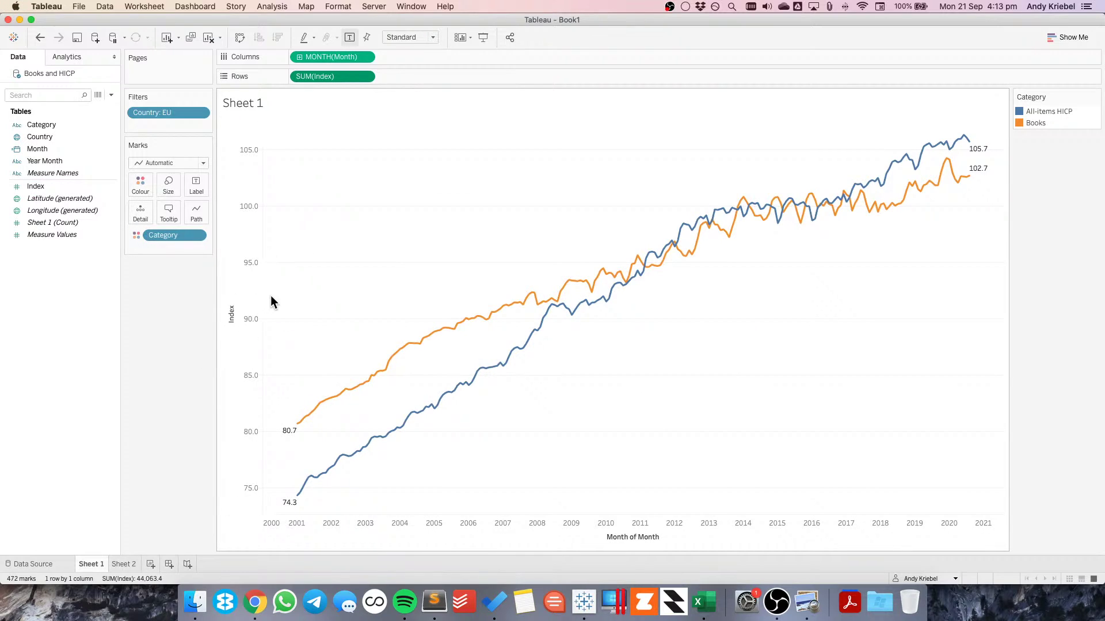
Highlight the Books line, inspect its August 2013 and January 2014 points, and clear the highlight
{"action": "left_click", "coordinate": [1038, 123]}
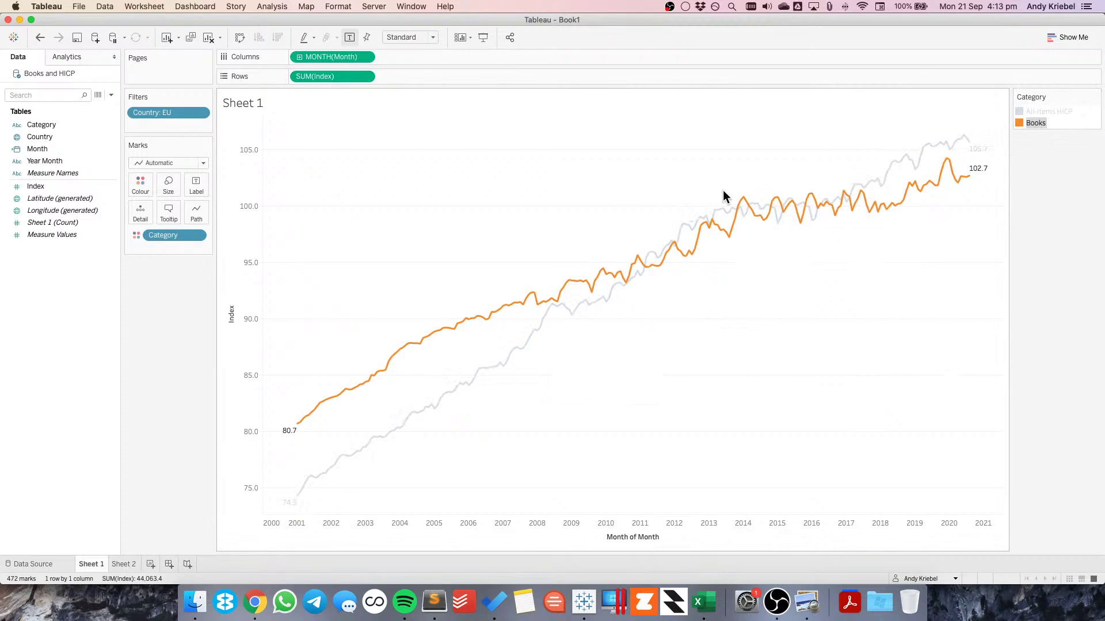
{"action": "mouse_move", "coordinate": [907, 207]}
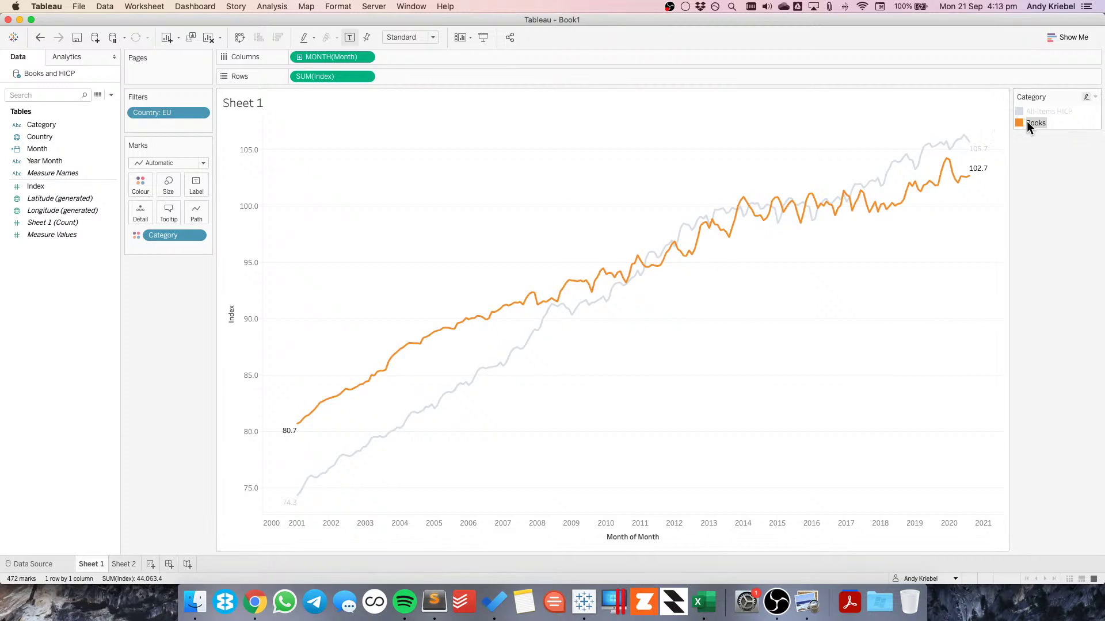
{"action": "mouse_move", "coordinate": [1030, 125]}
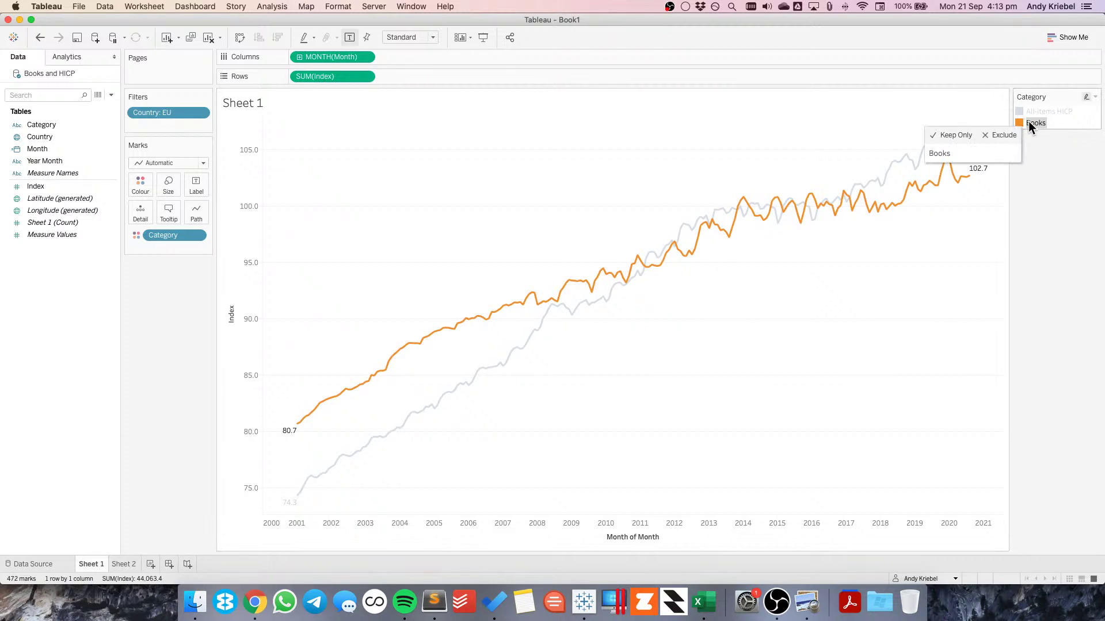
{"action": "mouse_move", "coordinate": [731, 244]}
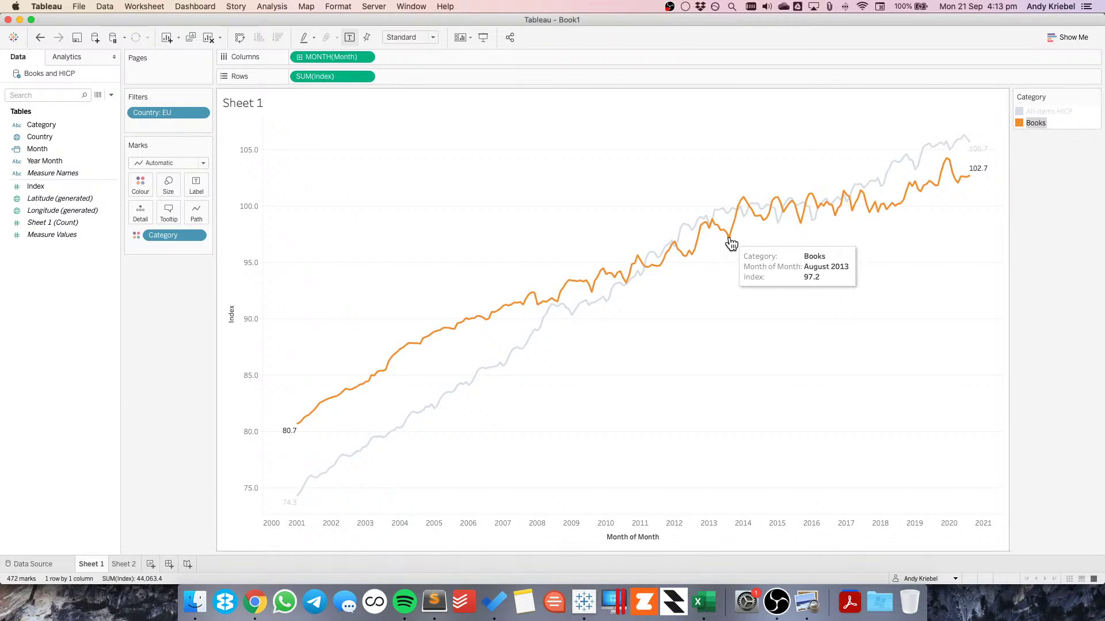
{"action": "mouse_move", "coordinate": [745, 202]}
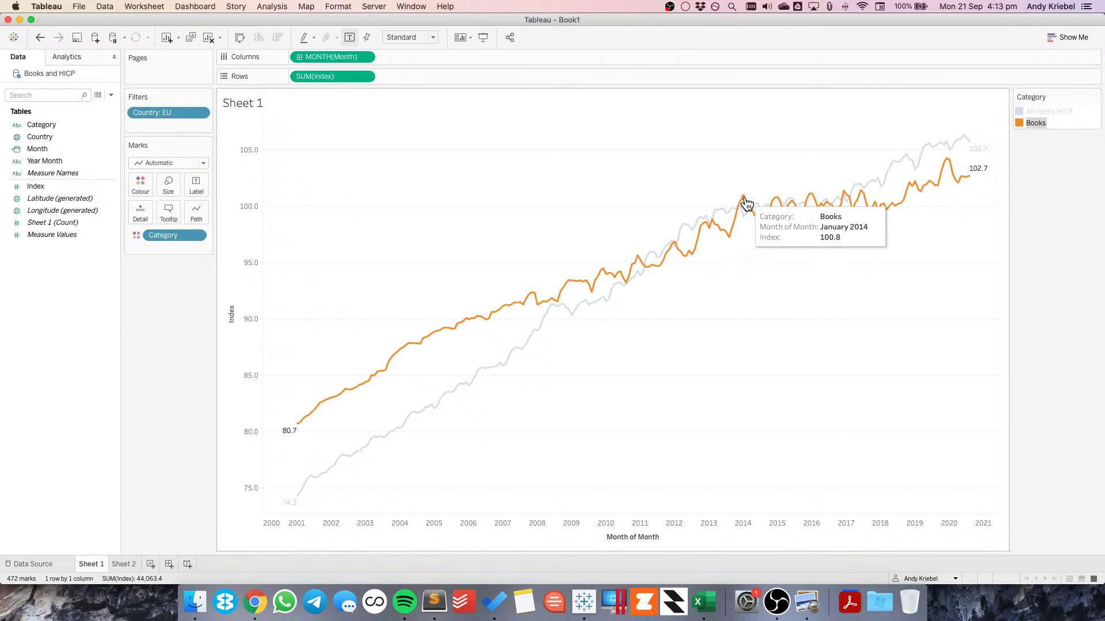
{"action": "left_click", "coordinate": [739, 302]}
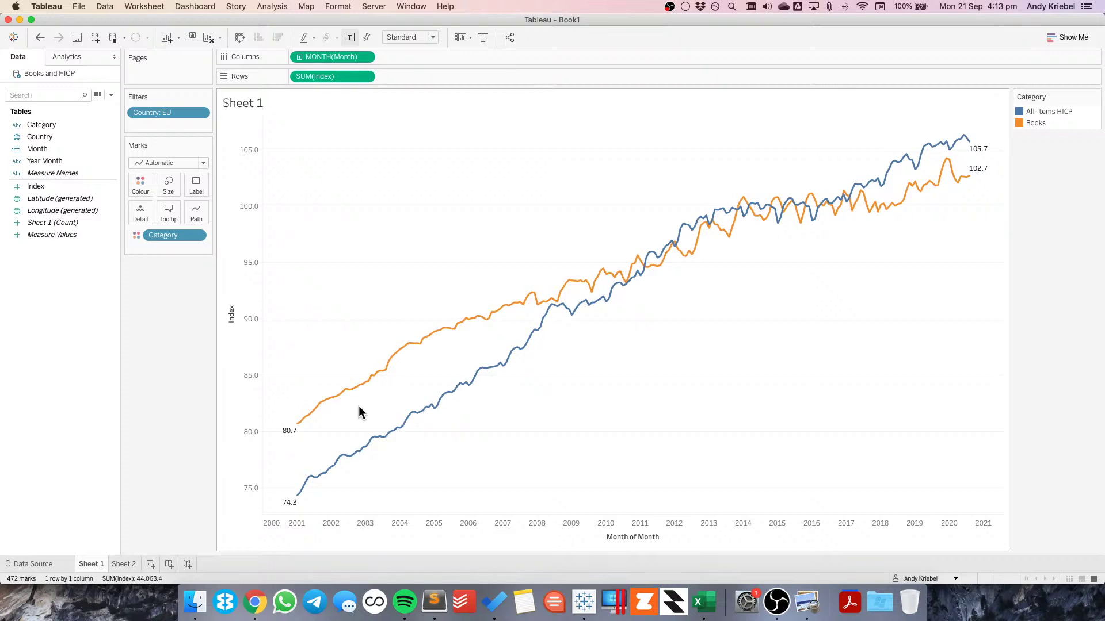
Switch to Chrome to reread the Eurostat article's paragraphs on book price changes, and return to Tableau
{"action": "key", "text": "super+Tab"}
{"action": "scroll", "coordinate": [553, 182], "scroll_direction": "up", "scroll_amount": 1}
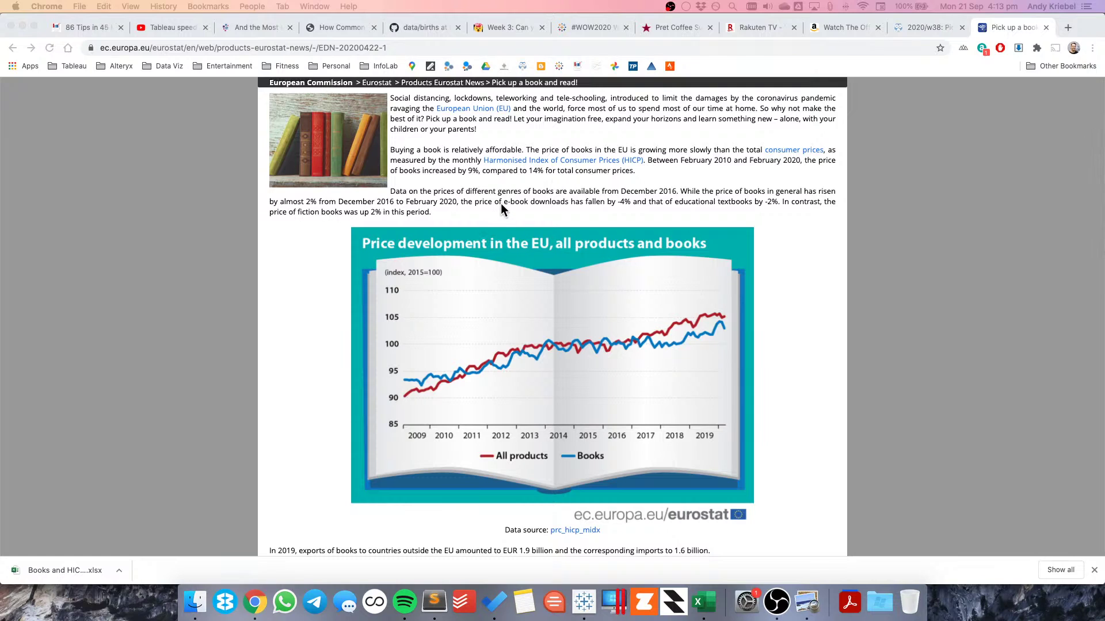
{"action": "scroll", "coordinate": [489, 193], "scroll_direction": "up", "scroll_amount": 1}
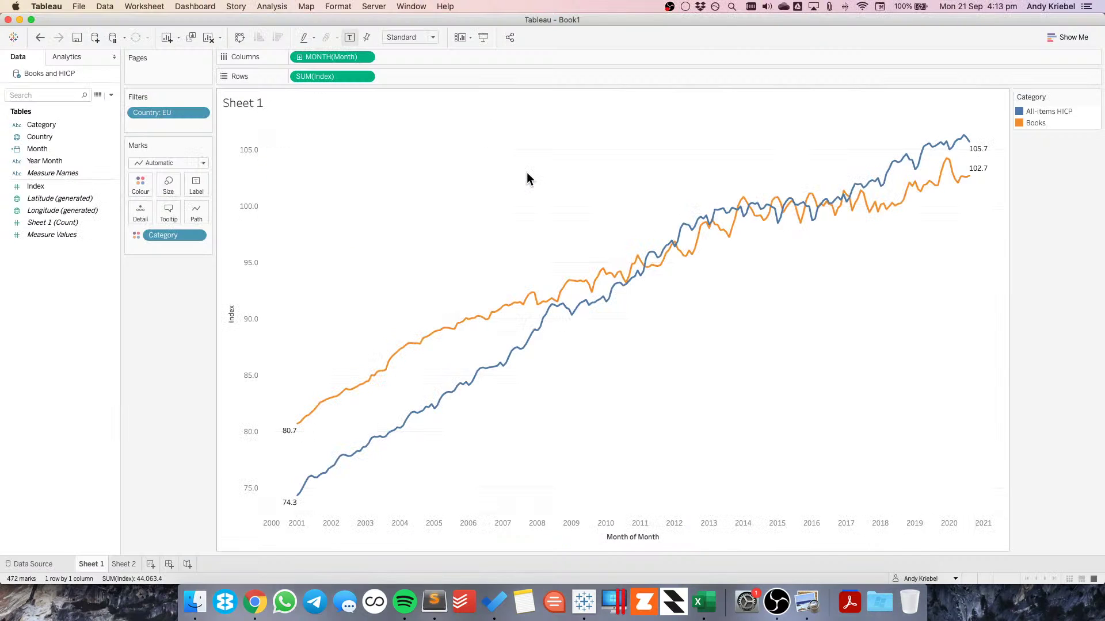
Open Sheet 2 and place the Month field on columns by year
{"action": "left_click", "coordinate": [58, 149]}
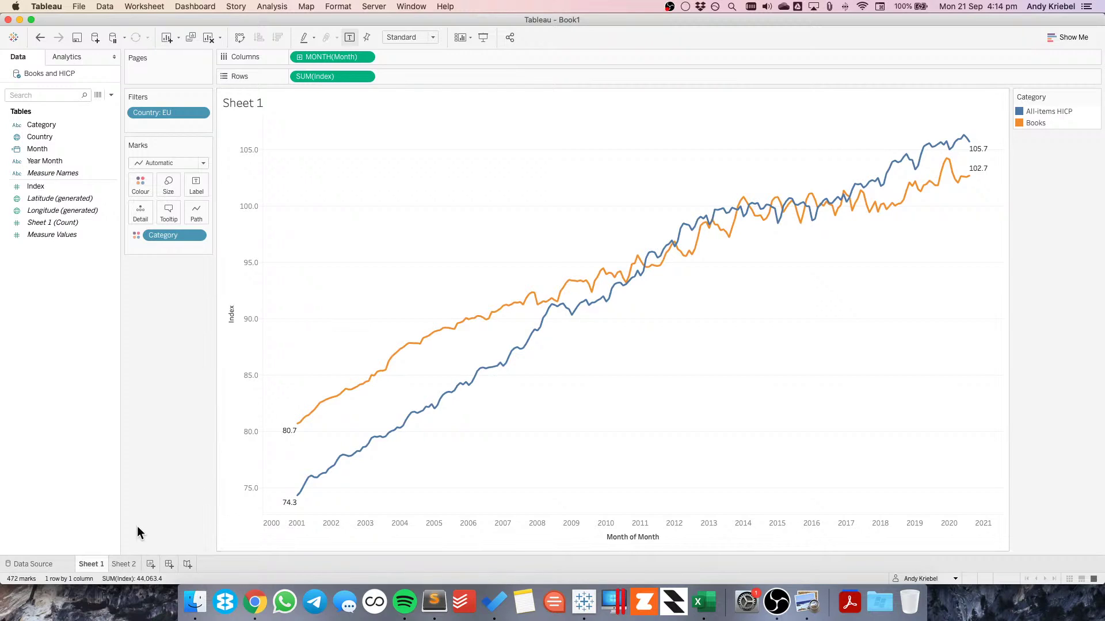
{"action": "left_click", "coordinate": [129, 564]}
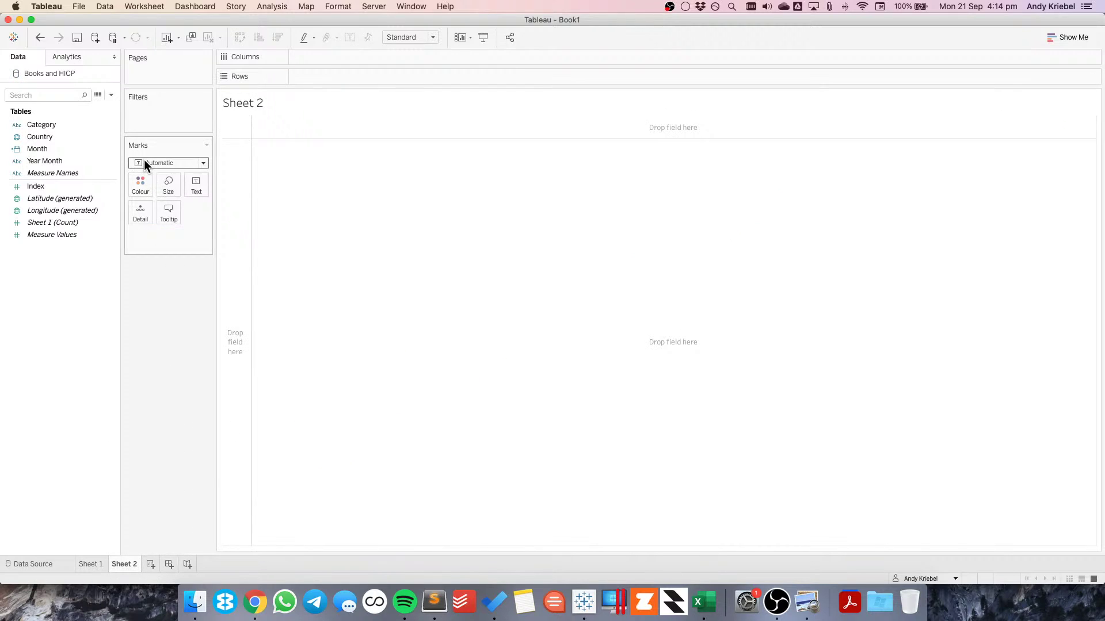
{"action": "left_click", "coordinate": [47, 148]}
{"action": "left_click_drag", "start_coordinate": [47, 150], "coordinate": [347, 56]}
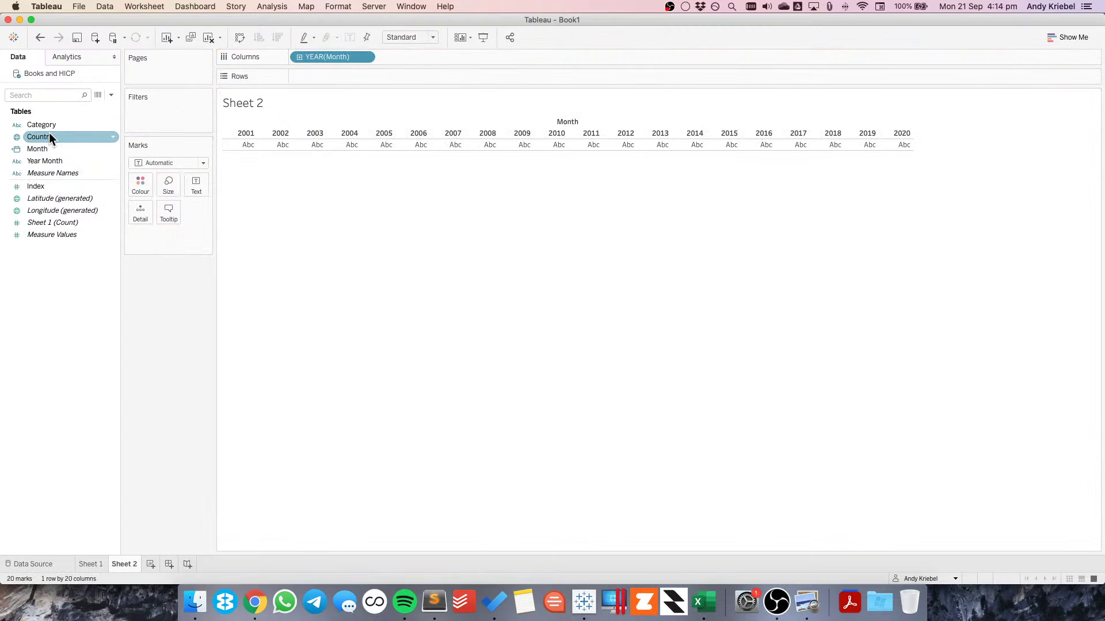
Set the Index field's default aggregation to Average
{"action": "right_click", "coordinate": [48, 190]}
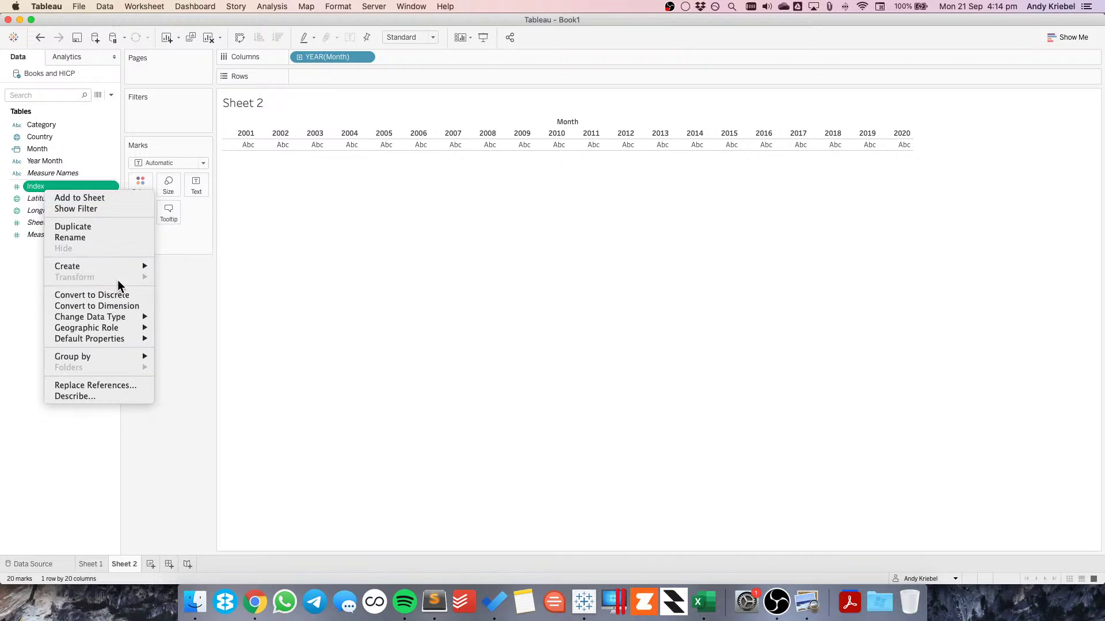
{"action": "mouse_move", "coordinate": [120, 338]}
{"action": "mouse_move", "coordinate": [223, 375]}
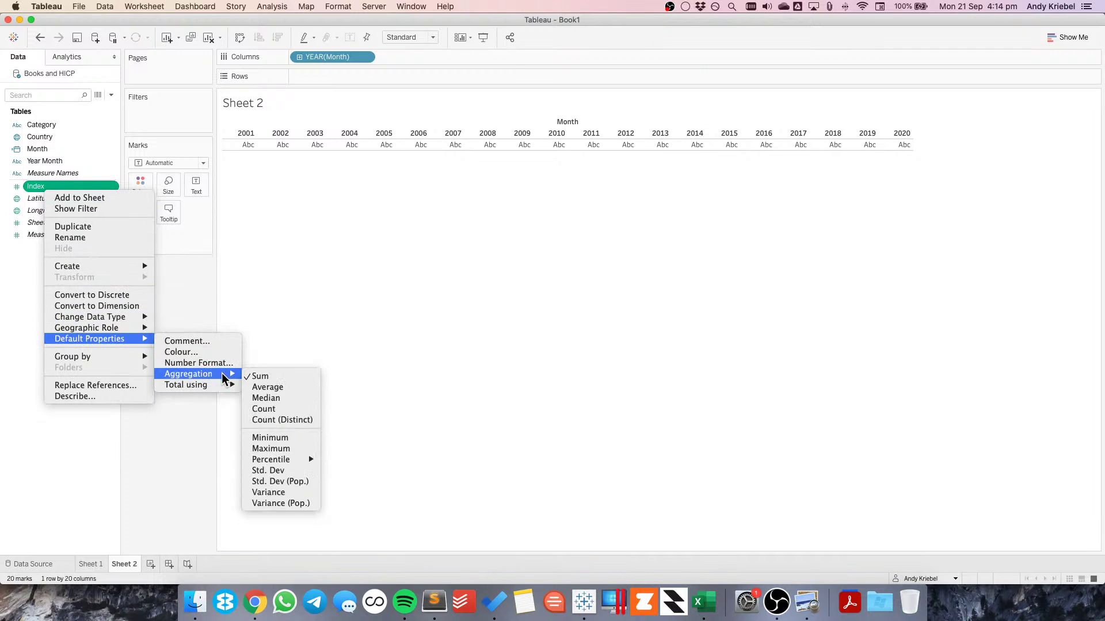
{"action": "left_click", "coordinate": [268, 387]}
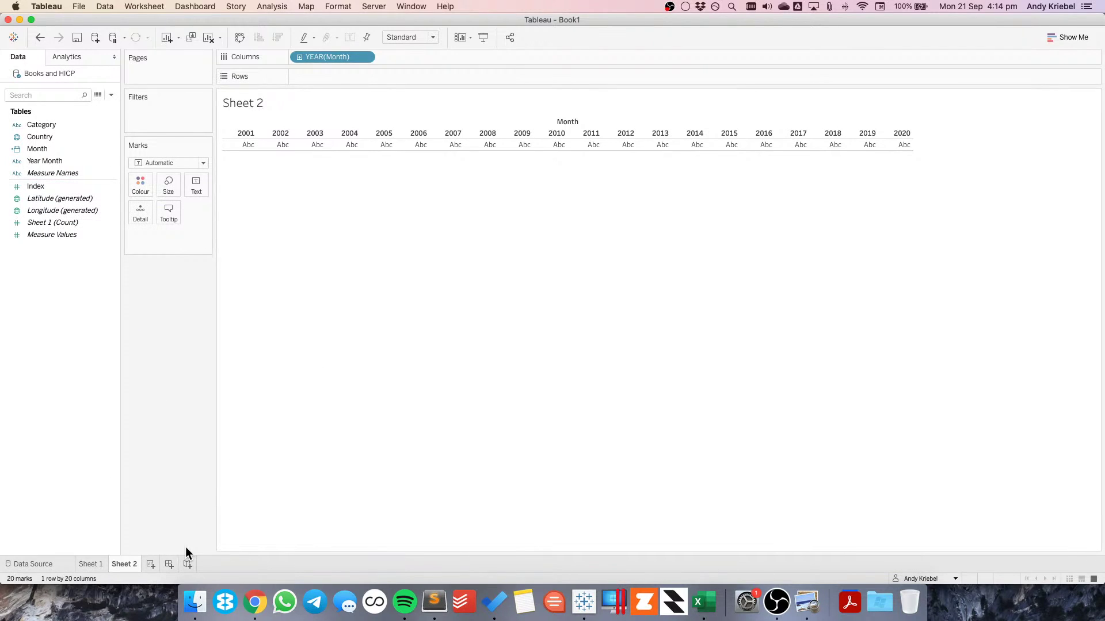
{"action": "key", "text": "super+Tab"}
{"action": "key", "text": "super+Tab"}
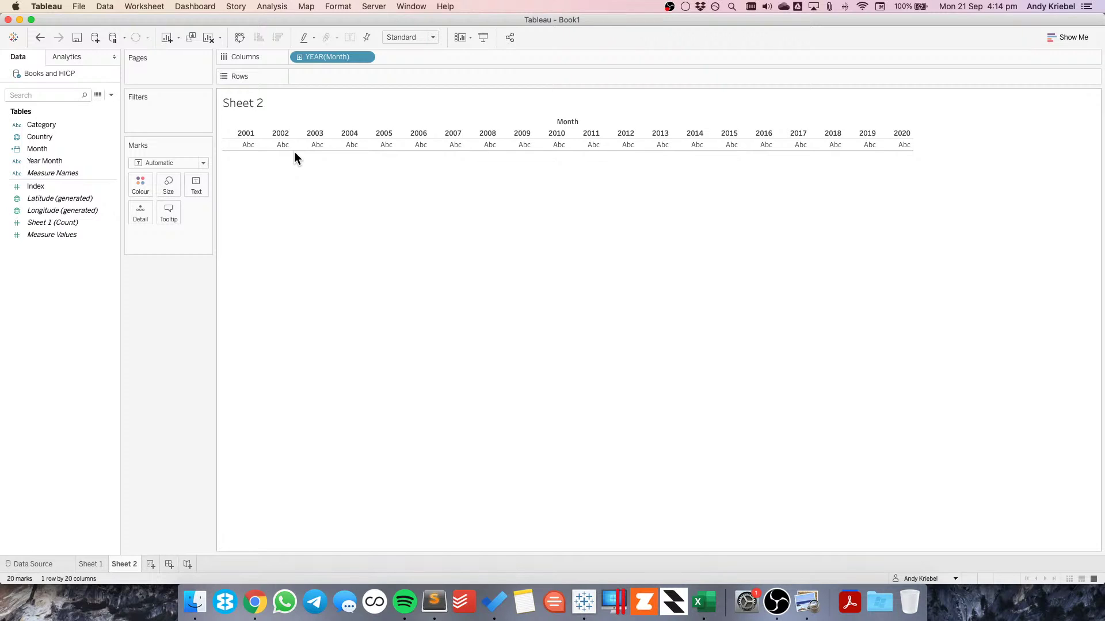
Change the Index aggregation on Sheet 1's rows from sum to Average
{"action": "left_click", "coordinate": [95, 564]}
{"action": "left_click", "coordinate": [366, 76]}
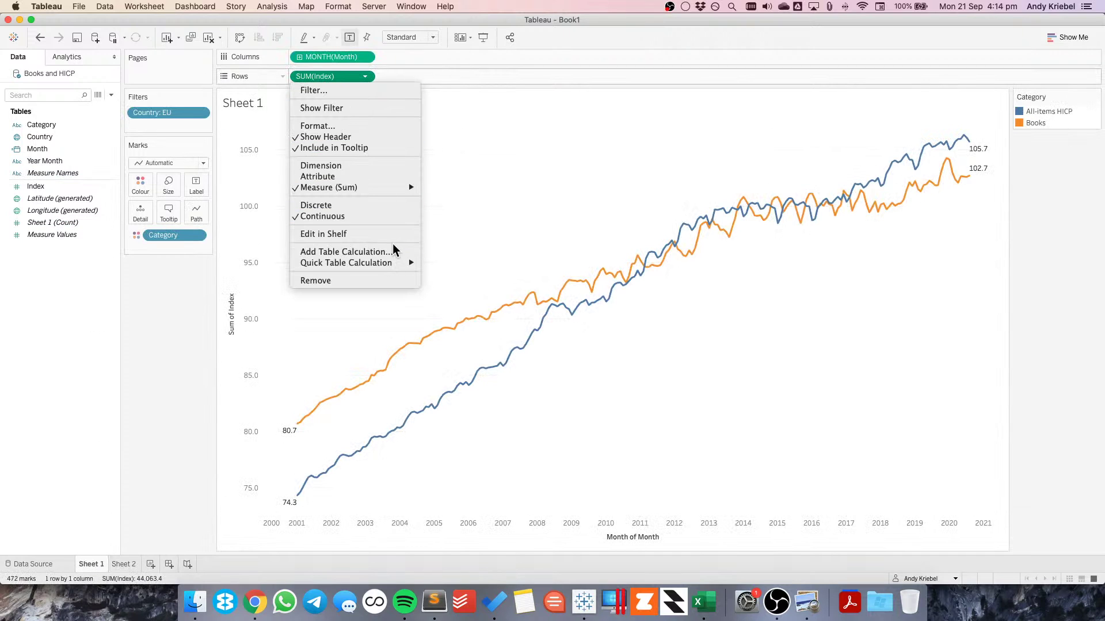
{"action": "mouse_move", "coordinate": [406, 187]}
{"action": "left_click", "coordinate": [451, 200]}
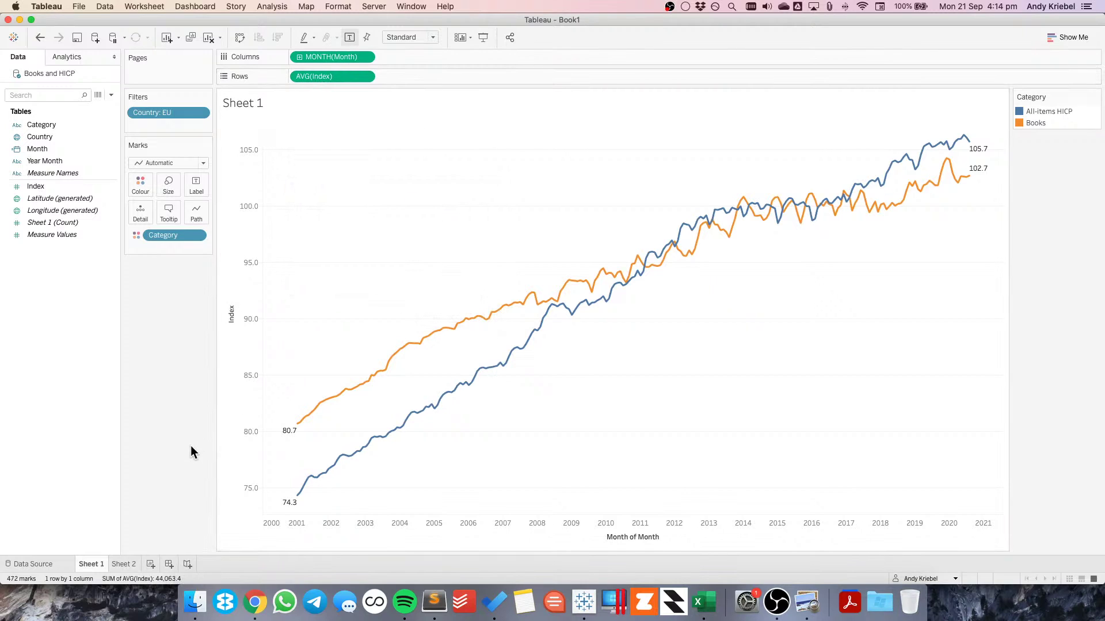
Return to Sheet 2 and filter Country to EU only
{"action": "left_click", "coordinate": [126, 564]}
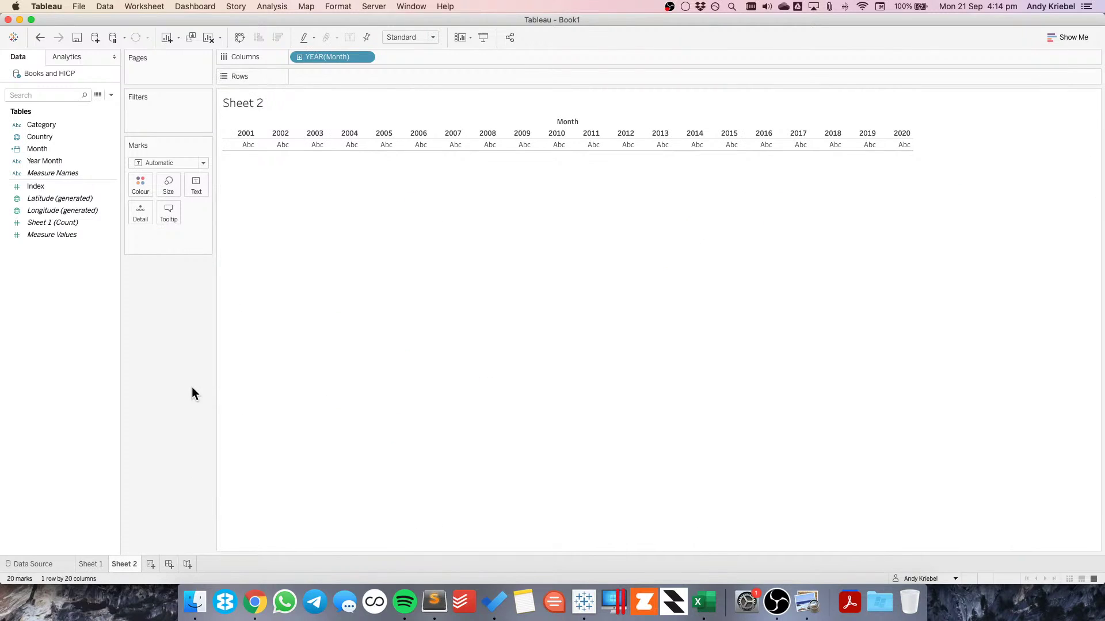
{"action": "left_click_drag", "start_coordinate": [49, 135], "coordinate": [182, 118]}
{"action": "scroll", "coordinate": [464, 274], "scroll_direction": "down", "scroll_amount": 2}
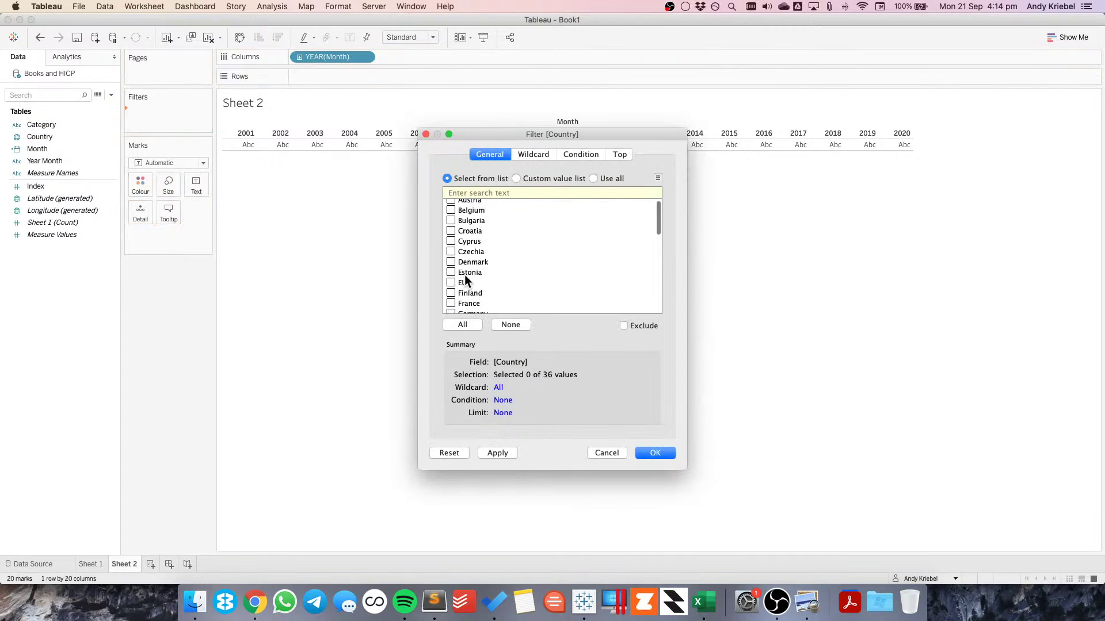
{"action": "left_click", "coordinate": [449, 281]}
{"action": "left_click", "coordinate": [656, 454]}
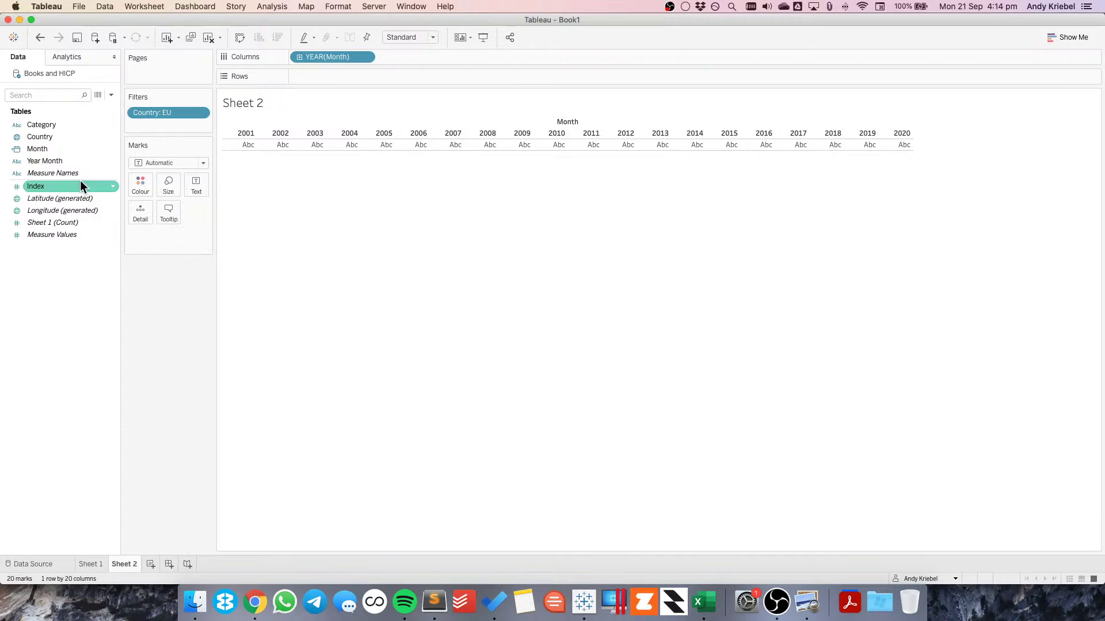
Place the average Index on rows and colour the lines by Category
{"action": "left_click_drag", "start_coordinate": [36, 185], "coordinate": [311, 76]}
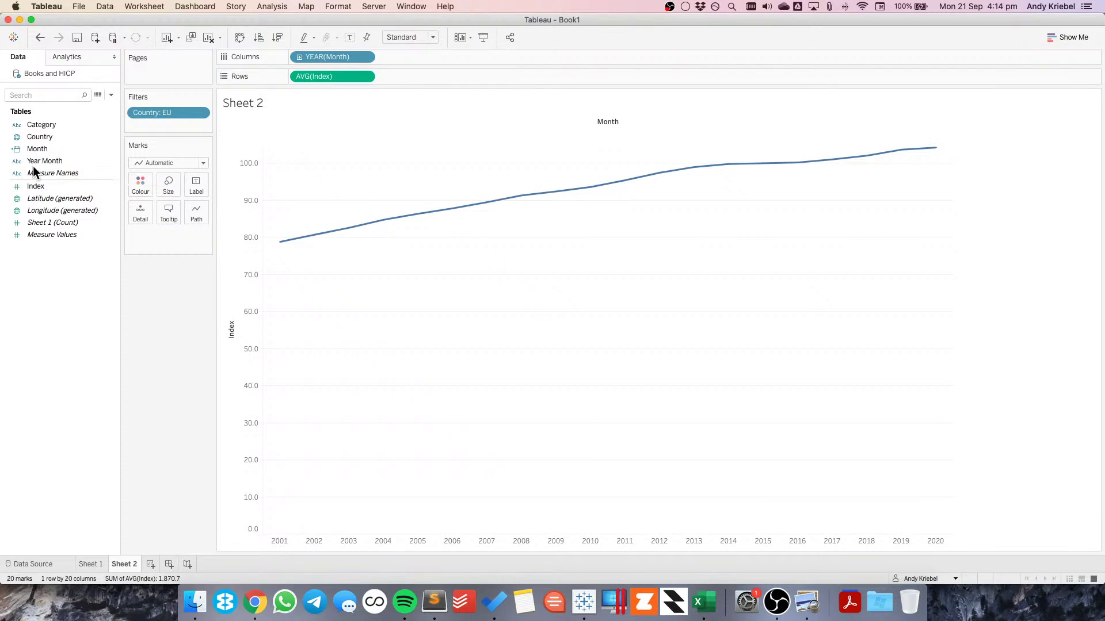
{"action": "left_click_drag", "start_coordinate": [39, 122], "coordinate": [133, 181]}
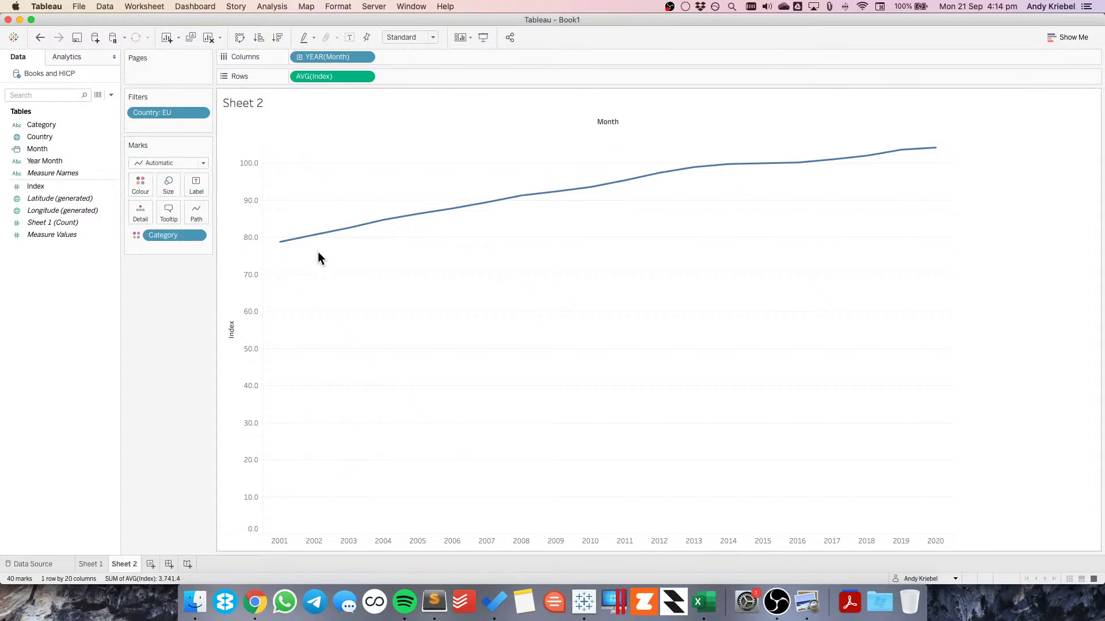
{"action": "mouse_move", "coordinate": [319, 258]}
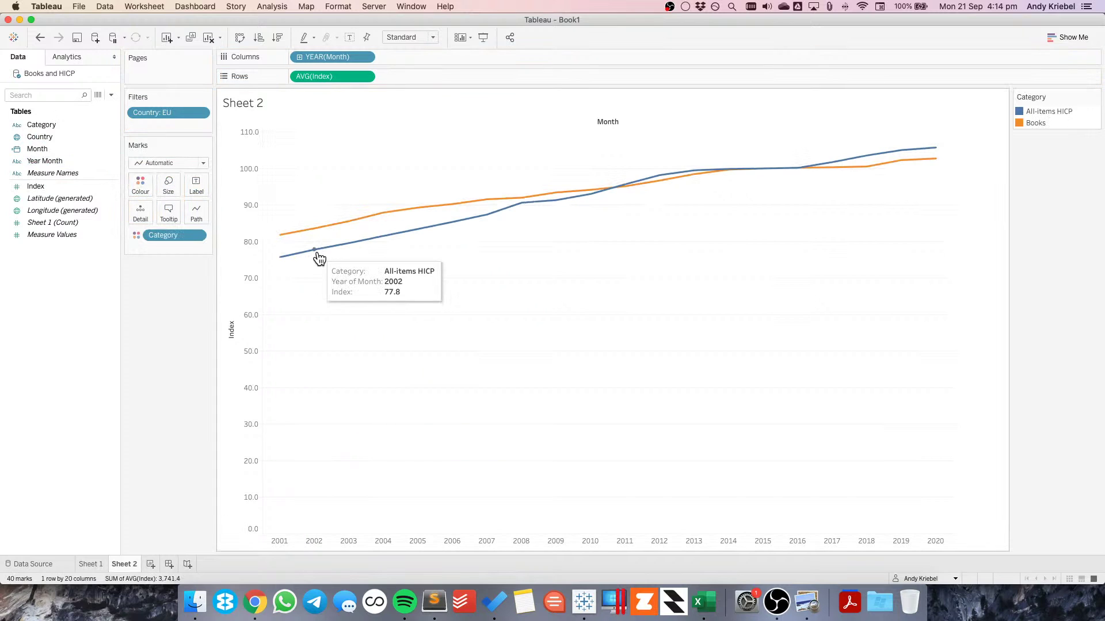
Expand the year columns down to month level and remove the quarter level from columns
{"action": "left_click", "coordinate": [300, 57]}
{"action": "left_click", "coordinate": [384, 58]}
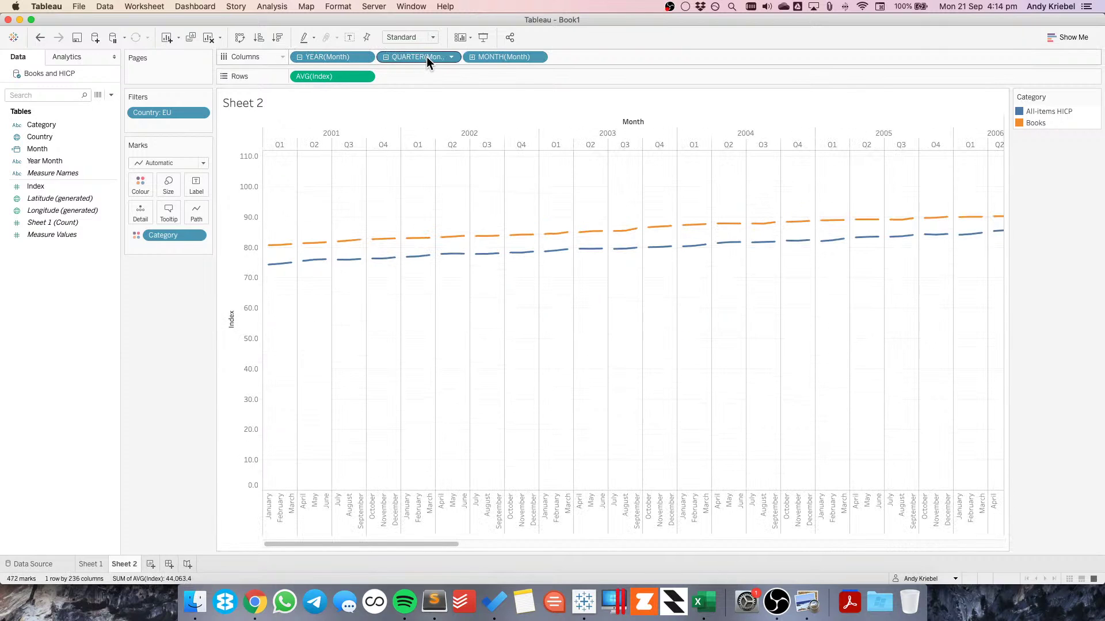
{"action": "left_click_drag", "start_coordinate": [428, 57], "coordinate": [465, 92]}
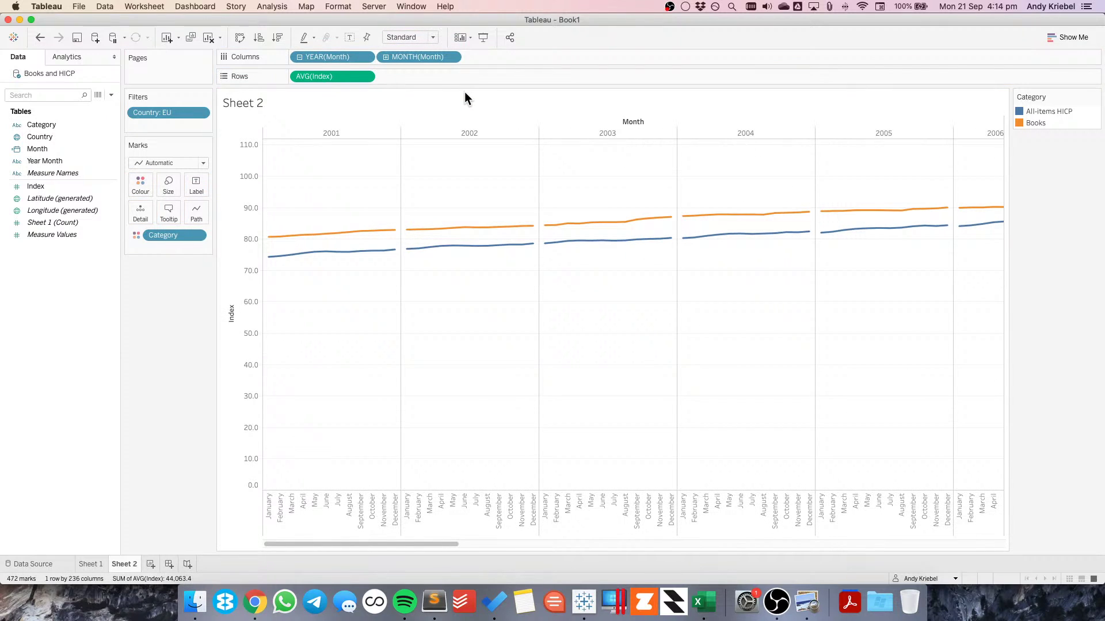
Fit the chart to Entire View and move the month level ahead of the year level on columns
{"action": "left_click", "coordinate": [417, 35]}
{"action": "left_click", "coordinate": [414, 76]}
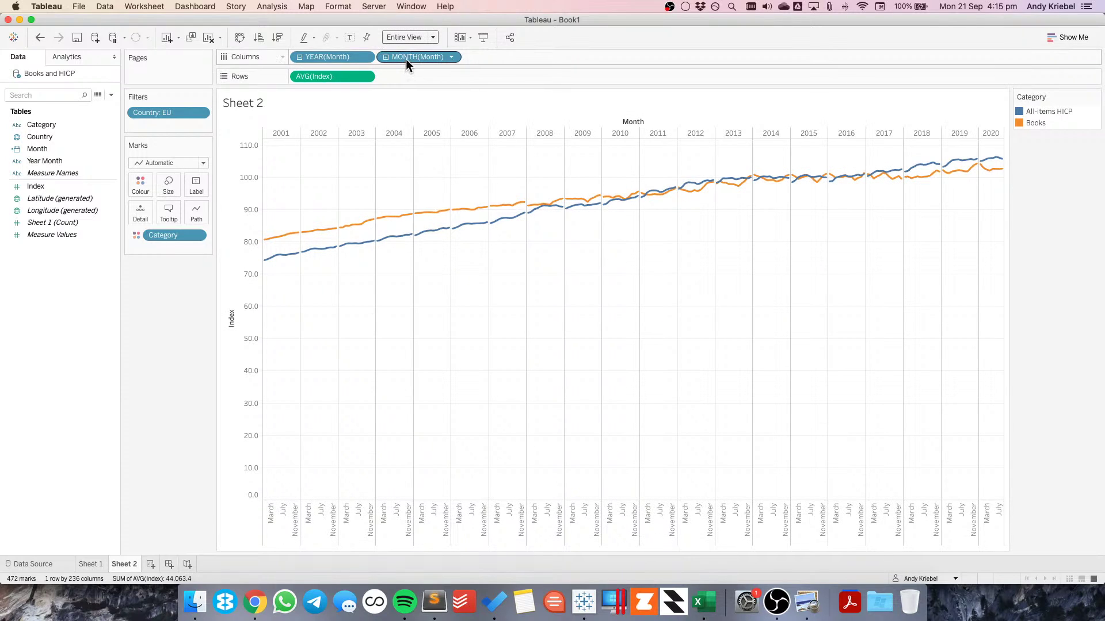
{"action": "left_click_drag", "start_coordinate": [420, 55], "coordinate": [303, 58]}
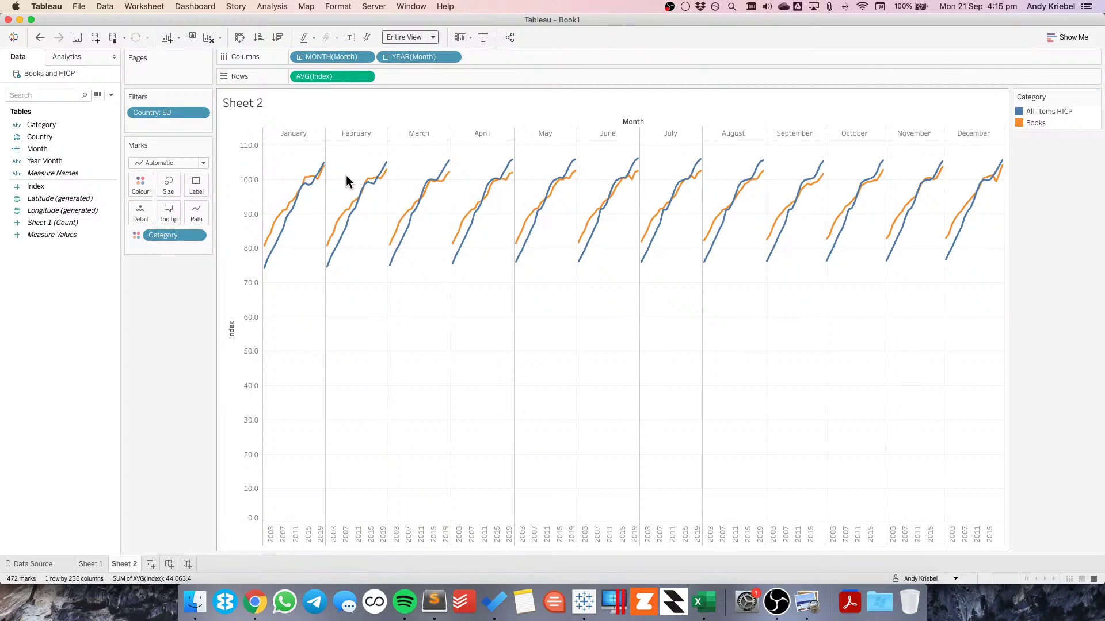
Add an average line for Index per pane, check its reference line settings and accept them
{"action": "left_click", "coordinate": [70, 57]}
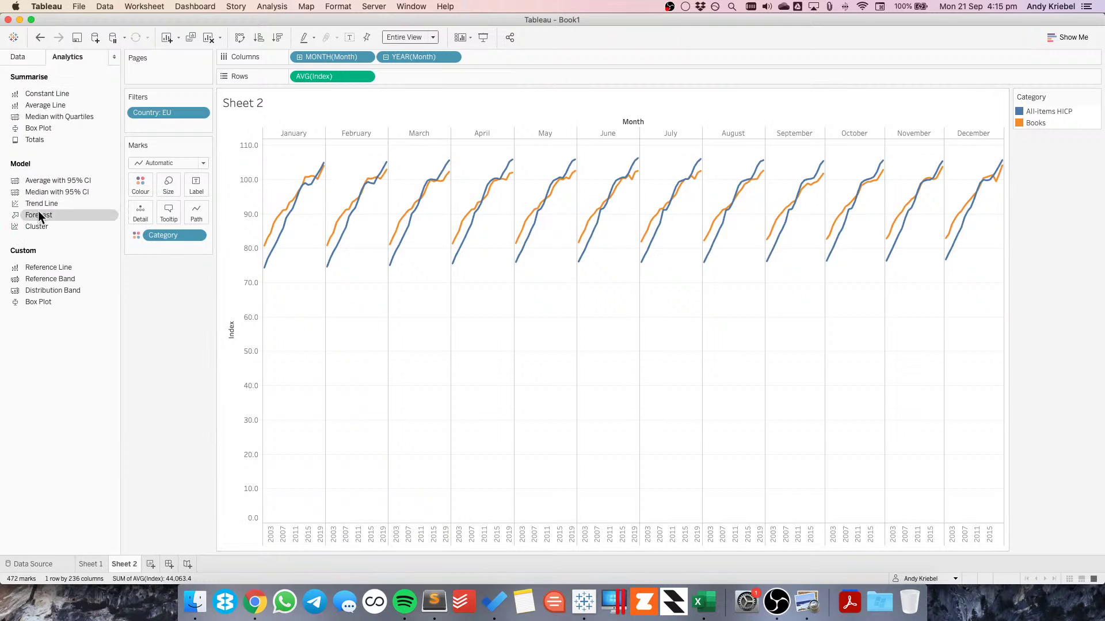
{"action": "left_click_drag", "start_coordinate": [50, 109], "coordinate": [362, 141]}
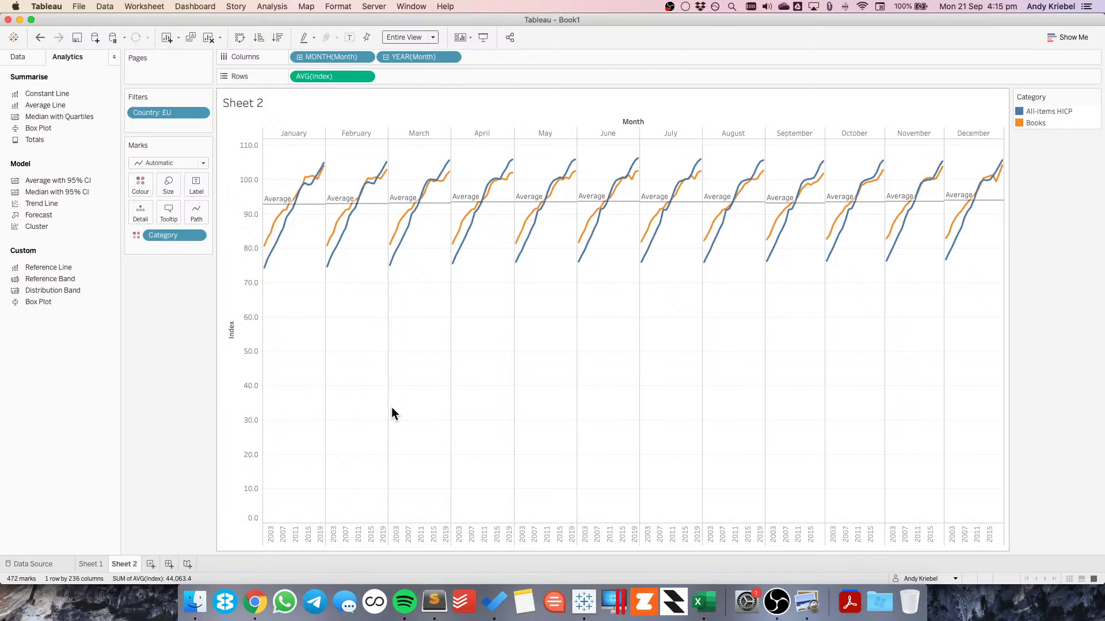
{"action": "right_click", "coordinate": [314, 203]}
{"action": "left_click", "coordinate": [335, 211]}
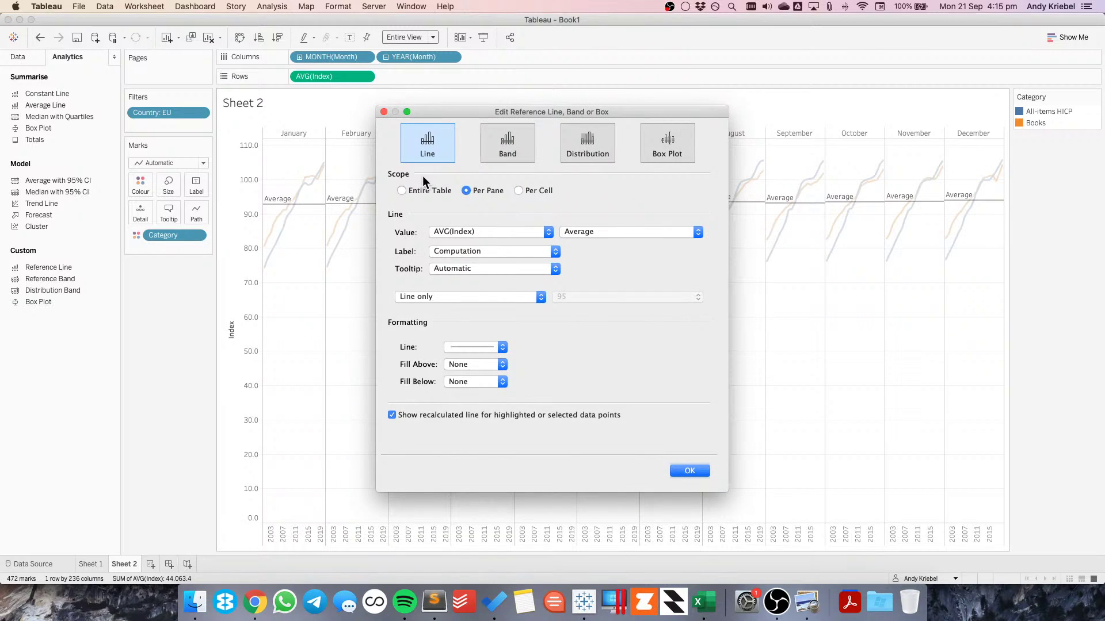
{"action": "left_click", "coordinate": [690, 471]}
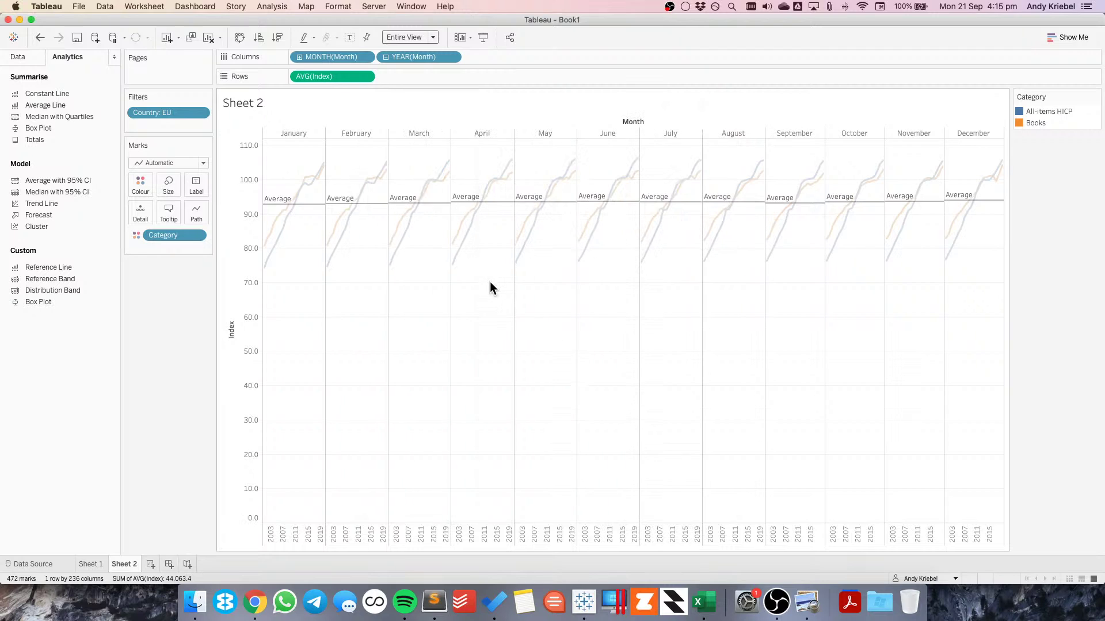
Rename Sheet 2 as Cycle Plot
{"action": "double_click", "coordinate": [129, 561]}
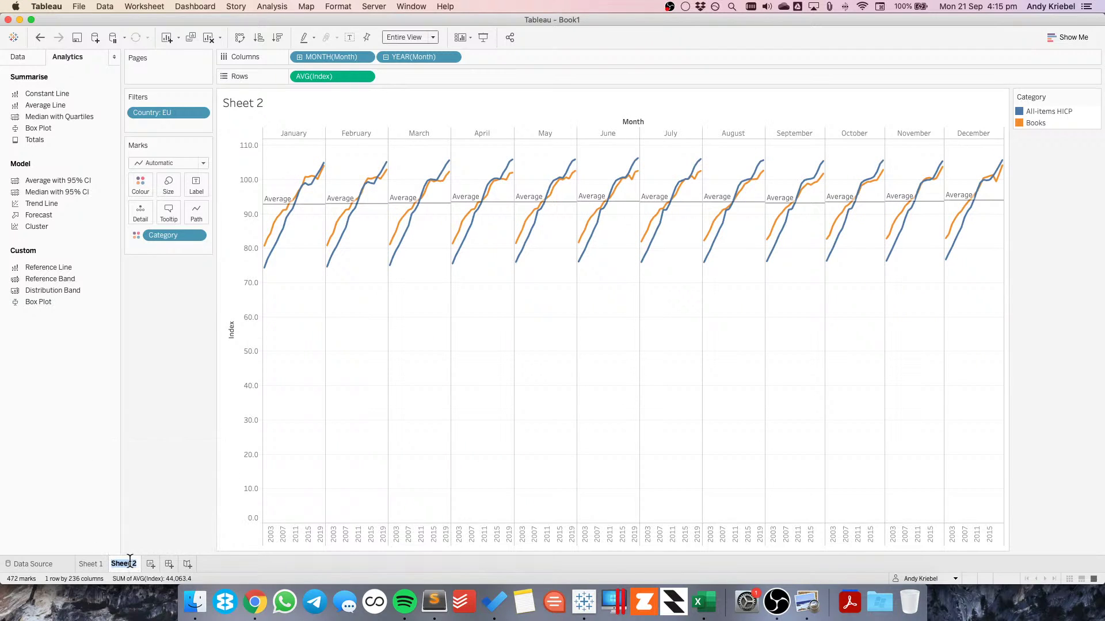
{"action": "type", "text": "CYclePlot"}
{"action": "key", "text": "Return"}
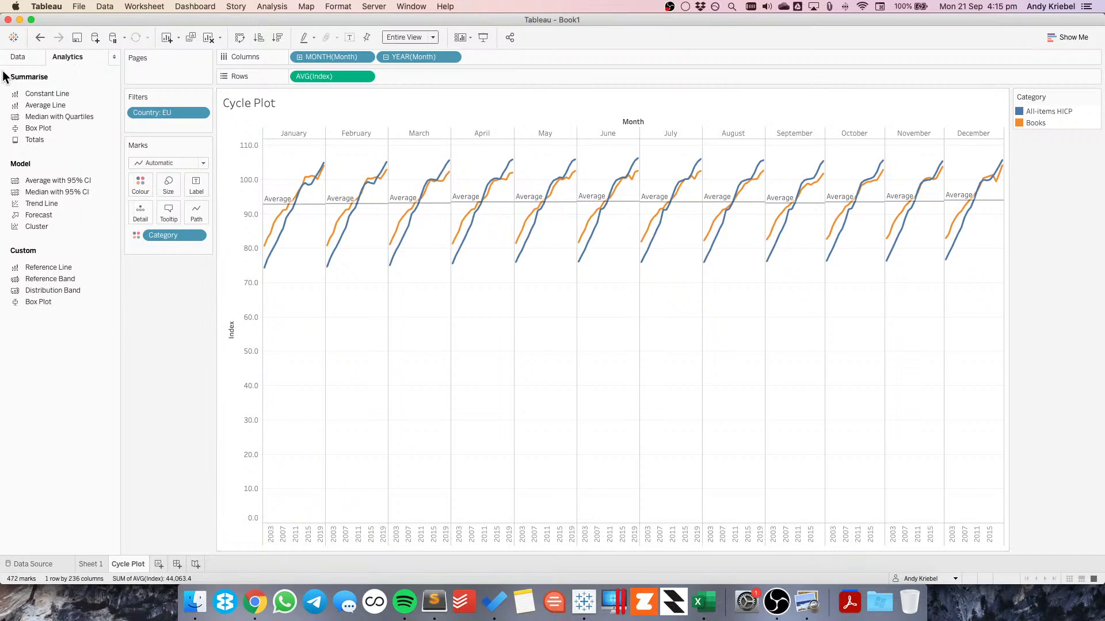
Show mark labels on the Cycle Plot lines, restricted to Line Ends
{"action": "left_click", "coordinate": [17, 57]}
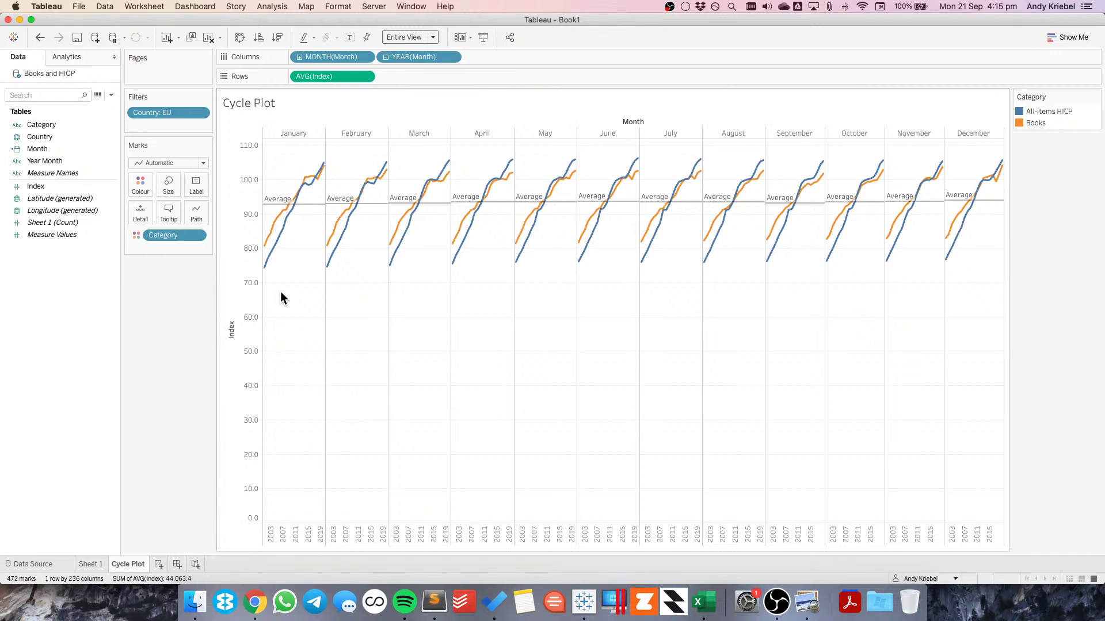
{"action": "left_click", "coordinate": [196, 185]}
{"action": "left_click", "coordinate": [225, 211]}
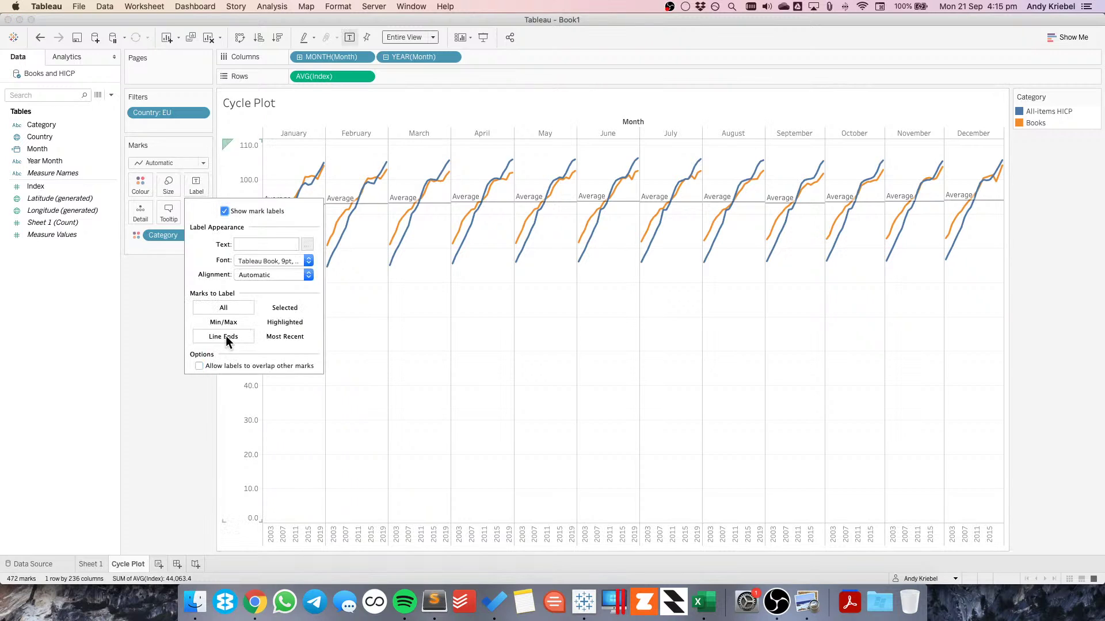
{"action": "left_click", "coordinate": [224, 337]}
{"action": "left_click", "coordinate": [367, 340]}
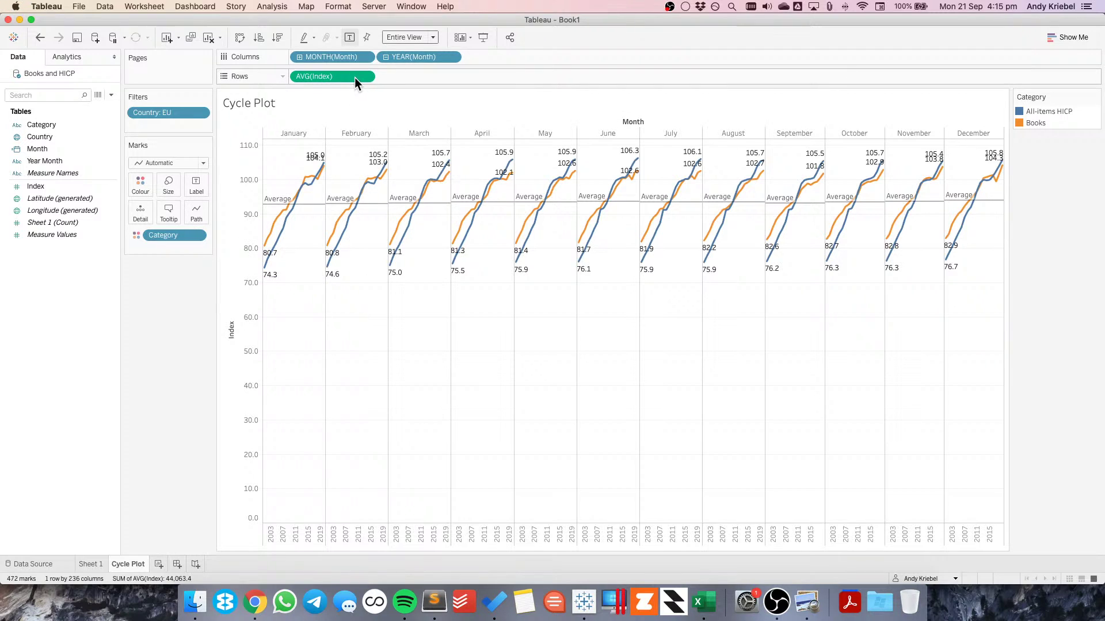
Duplicate the Cycle Plot sheet and add a Difference From table calculation to Index, computed across each pane
{"action": "right_click", "coordinate": [127, 566]}
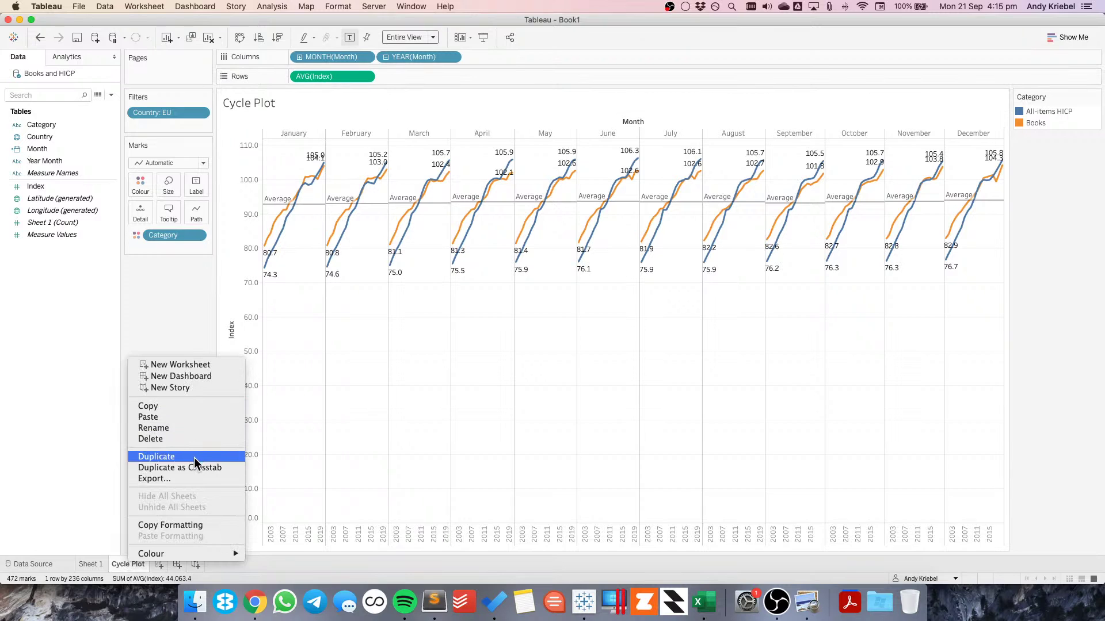
{"action": "left_click", "coordinate": [195, 457]}
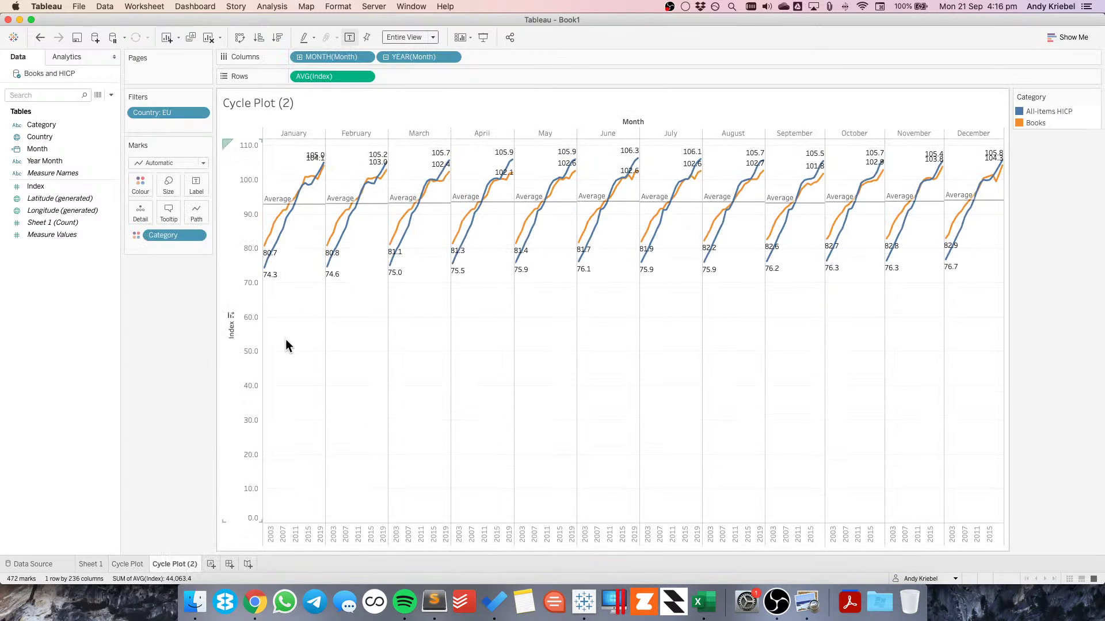
{"action": "left_click", "coordinate": [366, 77]}
{"action": "left_click", "coordinate": [348, 248]}
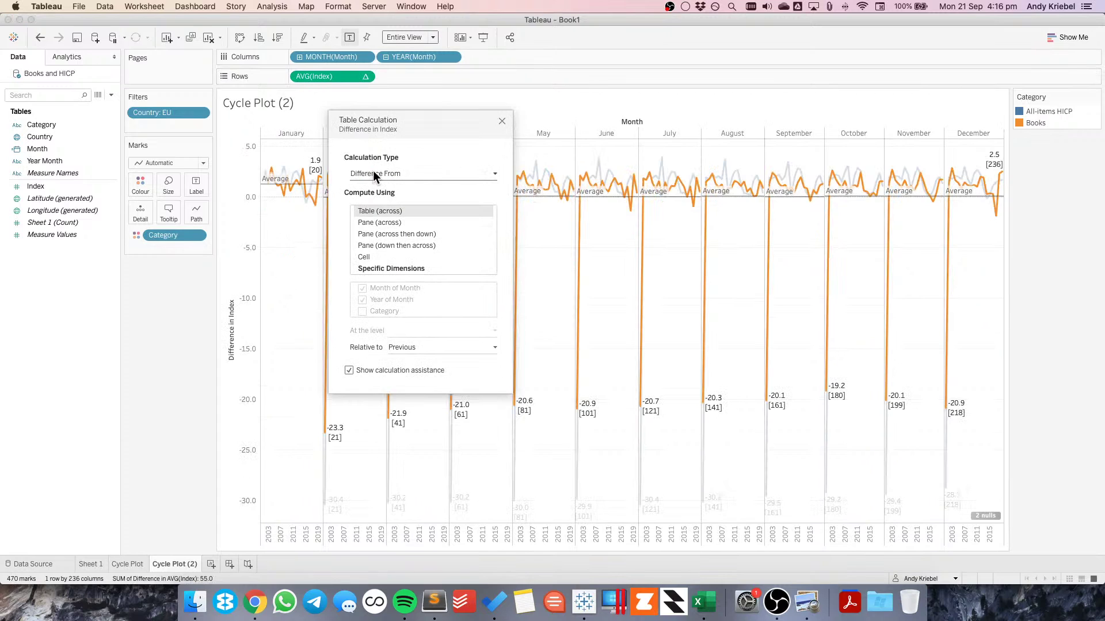
{"action": "left_click", "coordinate": [392, 222]}
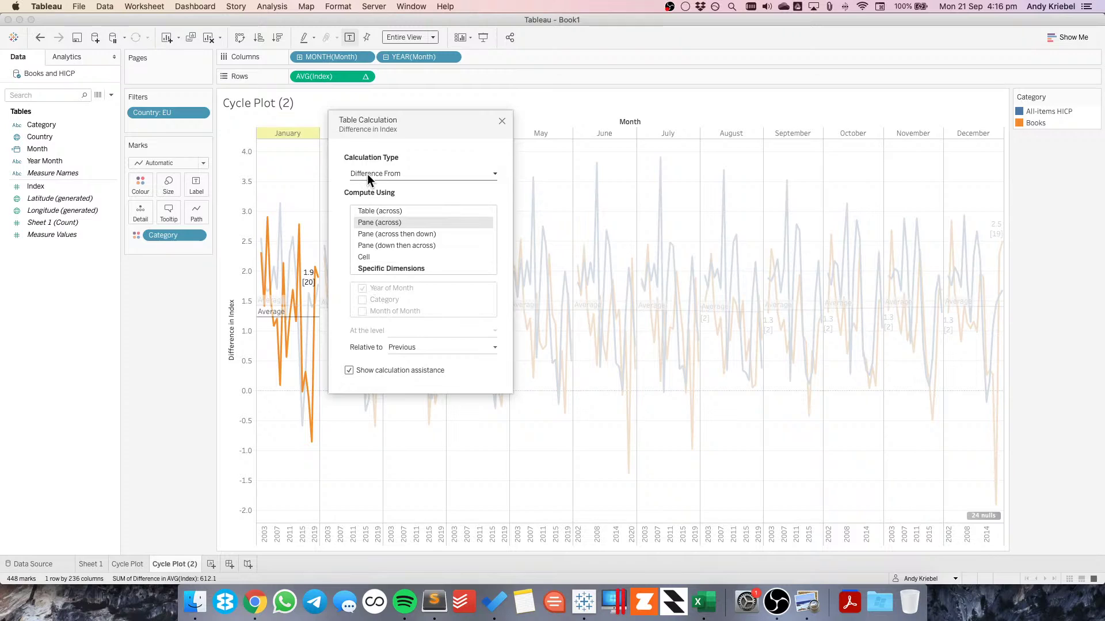
Compute the Index difference over the specific dimension Year of Month, relative to First, and close the table calculation settings
{"action": "left_click", "coordinate": [378, 267]}
{"action": "left_click", "coordinate": [409, 348]}
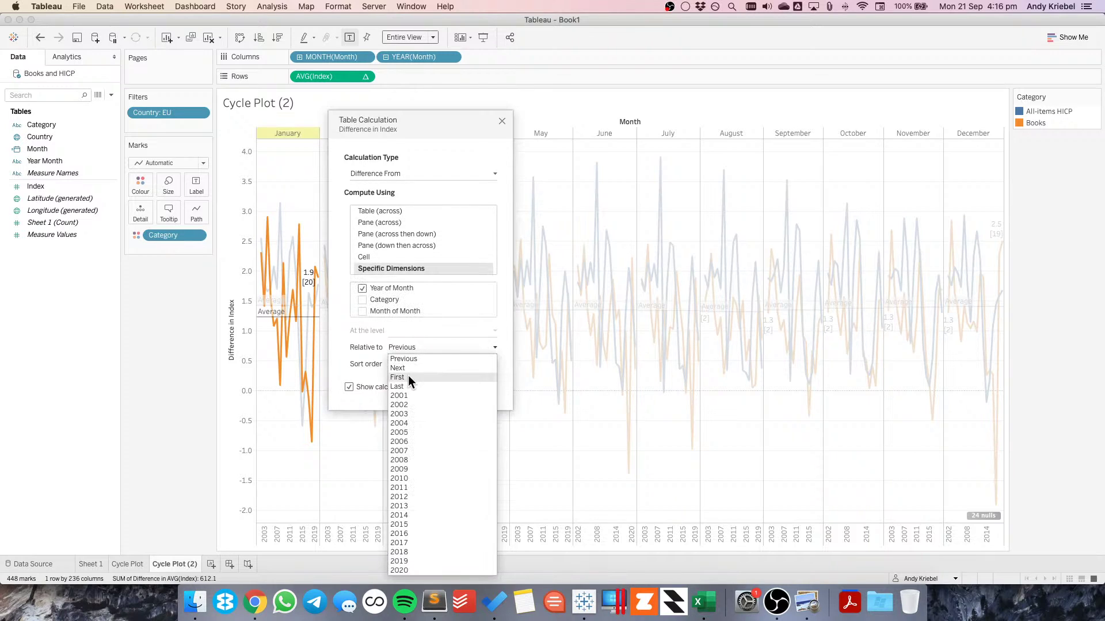
{"action": "left_click", "coordinate": [409, 376]}
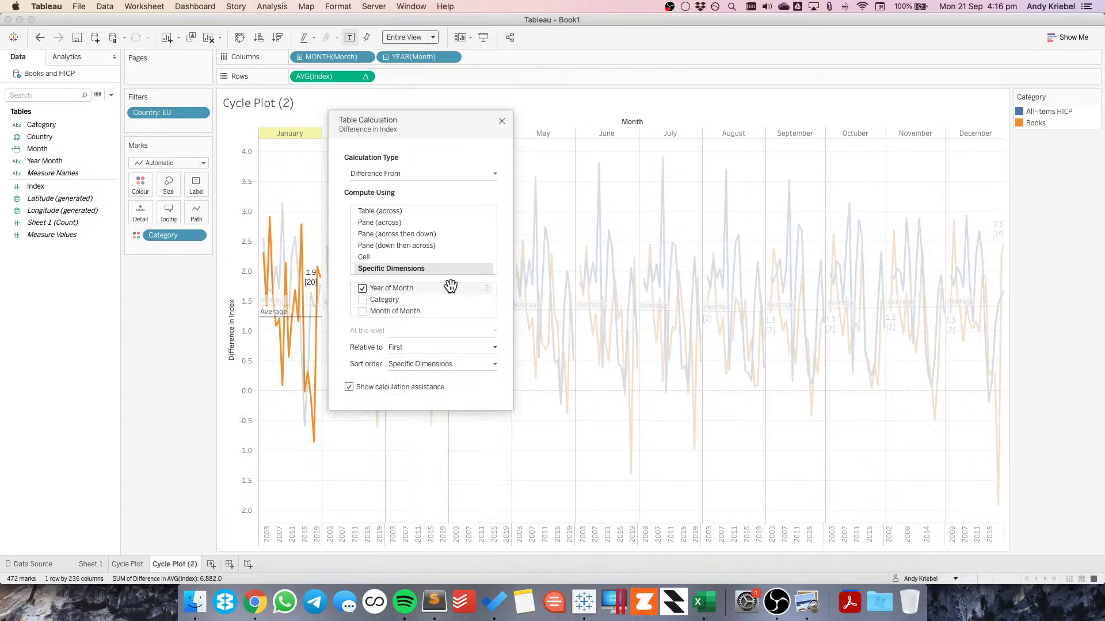
{"action": "left_click", "coordinate": [500, 121]}
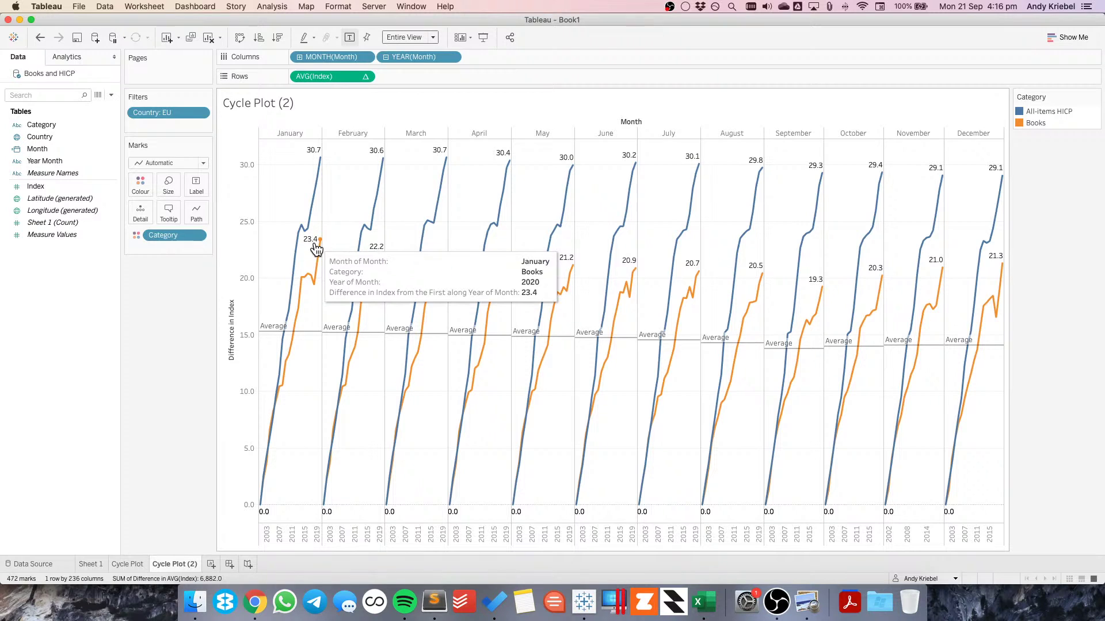
Compare the line-end differences across the months in the duplicated plot, and add a blank worksheet
{"action": "mouse_move", "coordinate": [320, 247]}
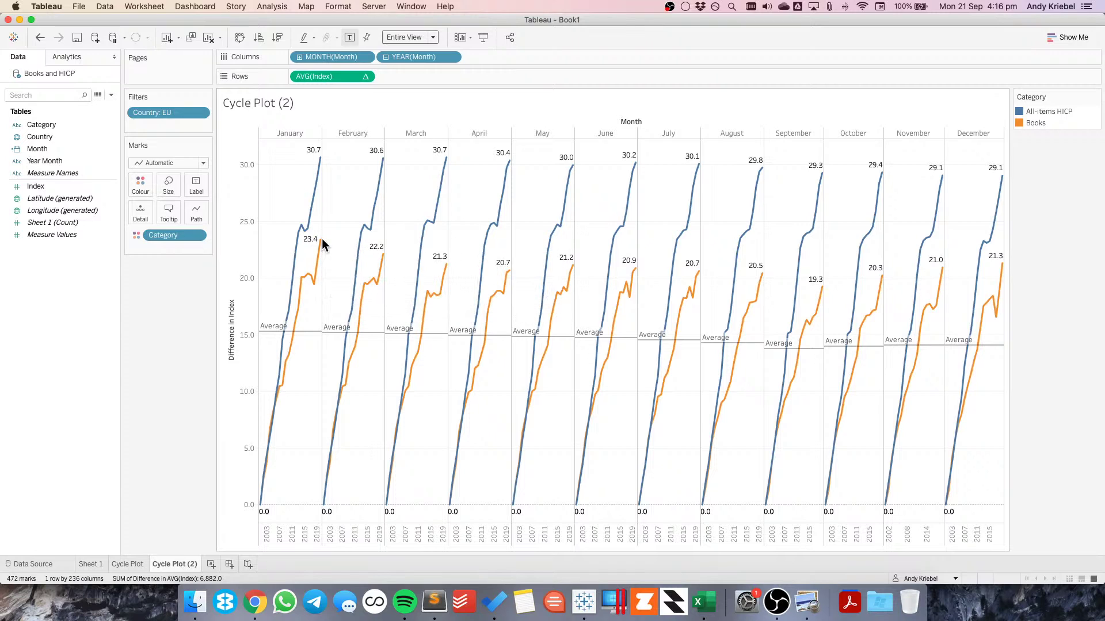
{"action": "mouse_move", "coordinate": [774, 278]}
{"action": "mouse_move", "coordinate": [379, 184]}
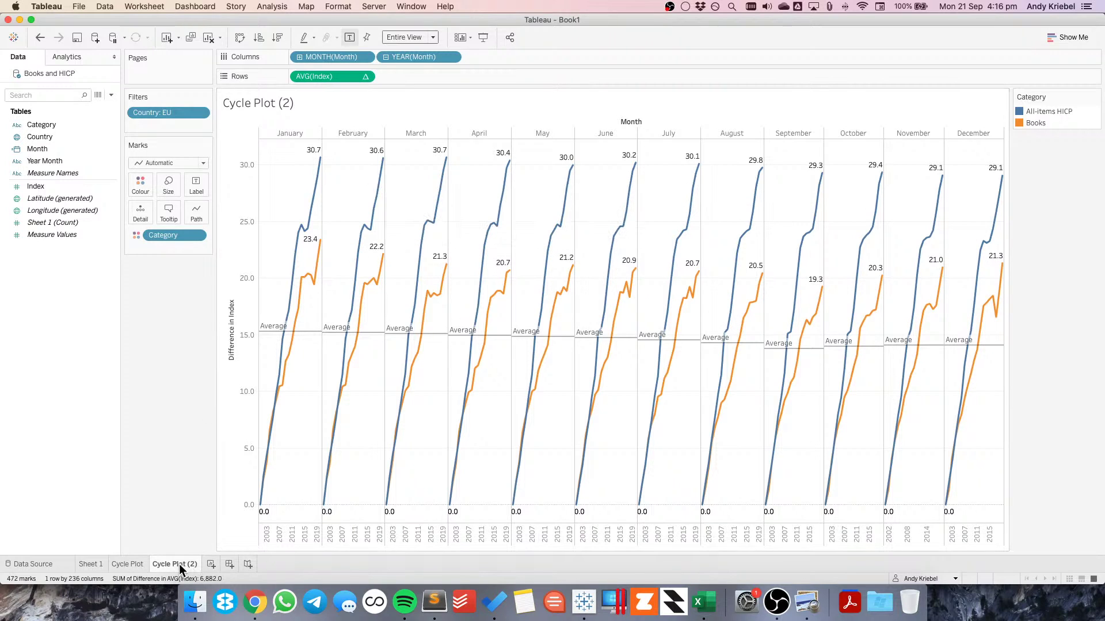
{"action": "left_click", "coordinate": [211, 564]}
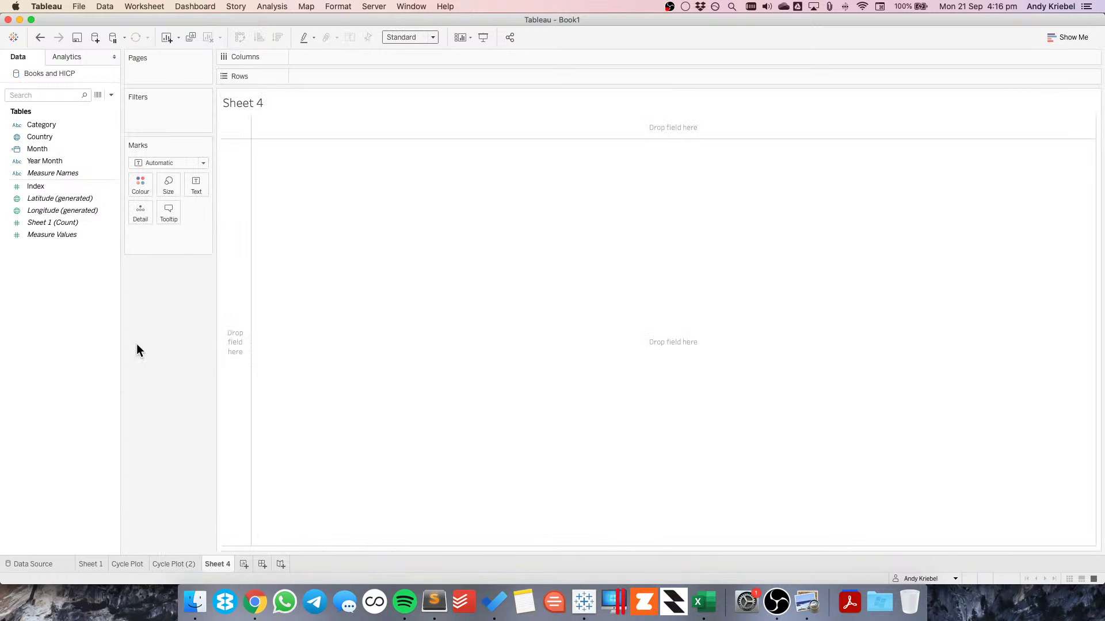
{"action": "left_click", "coordinate": [13, 37]}
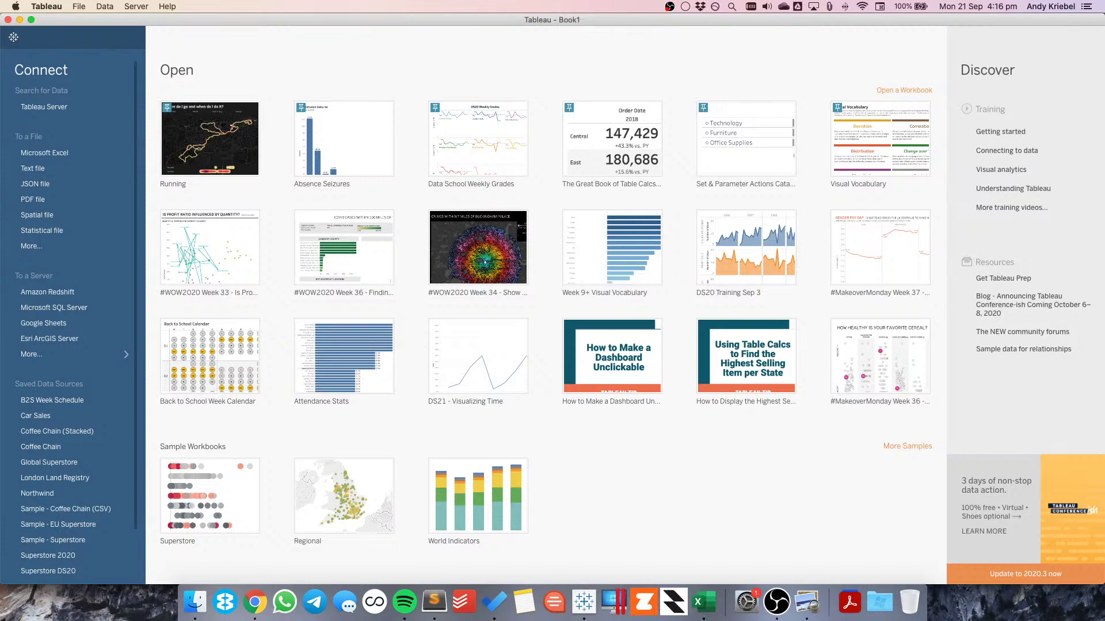
{"action": "left_click", "coordinate": [785, 604]}
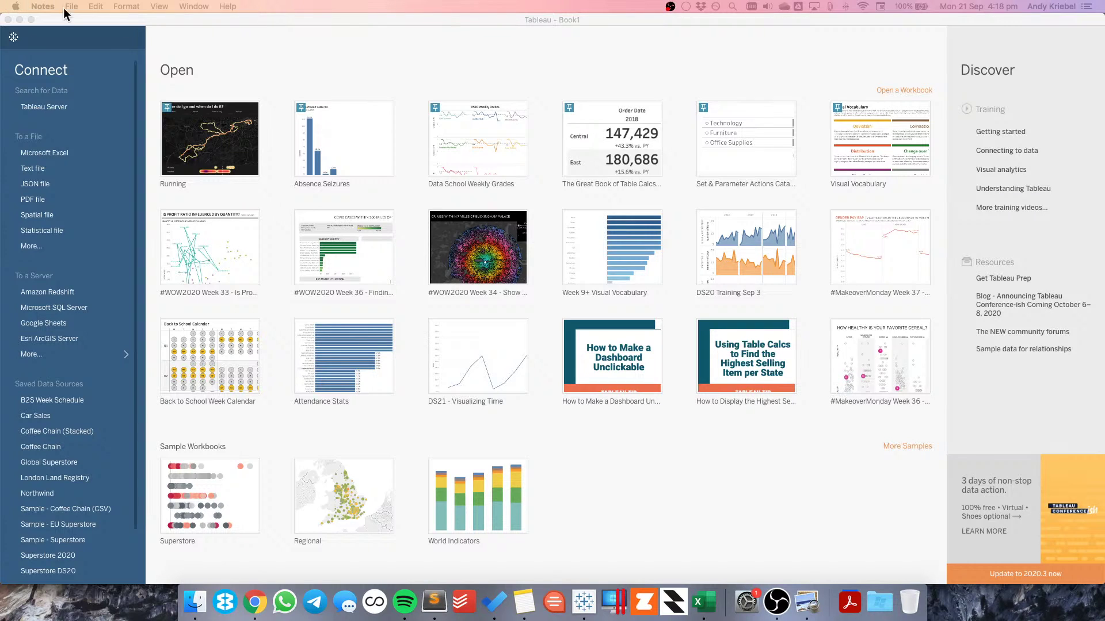
{"action": "left_click", "coordinate": [438, 61]}
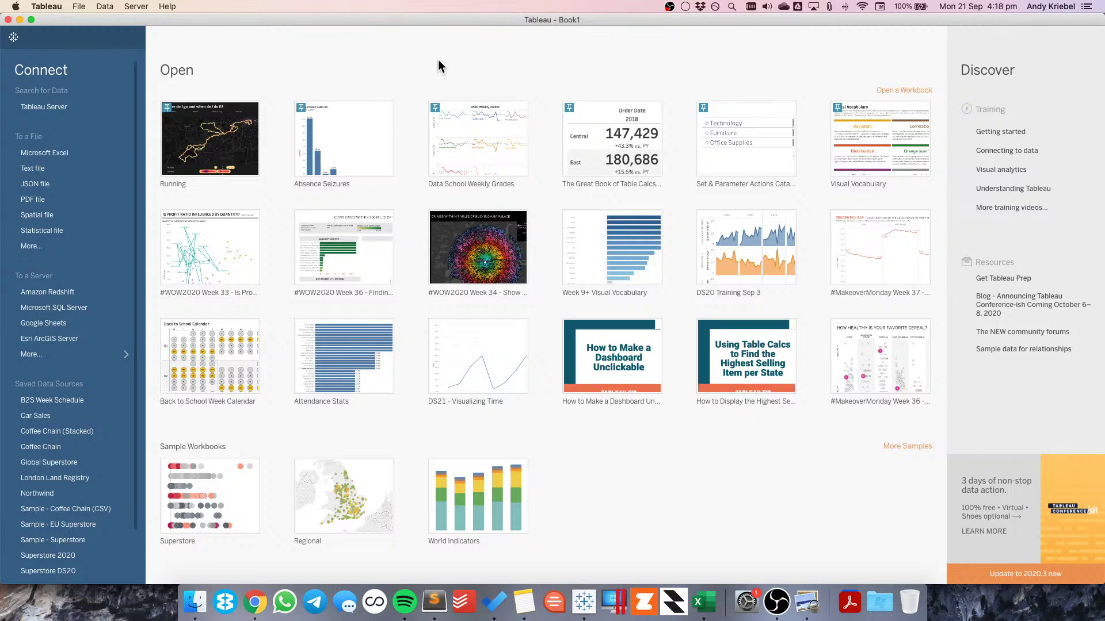
{"action": "left_click", "coordinate": [14, 37]}
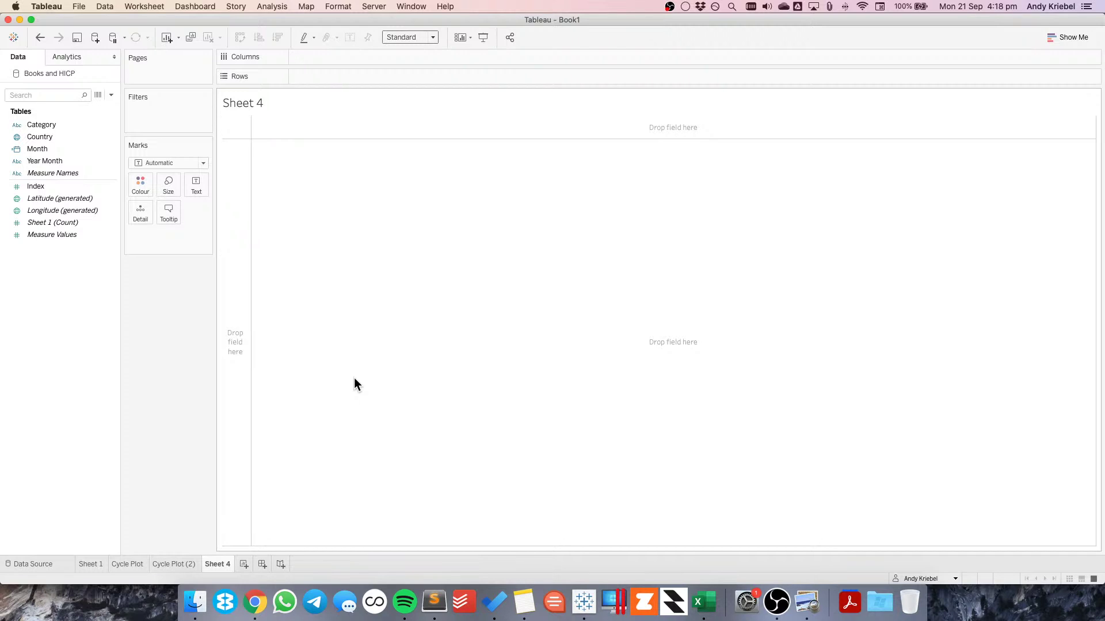
{"action": "left_click", "coordinate": [523, 605]}
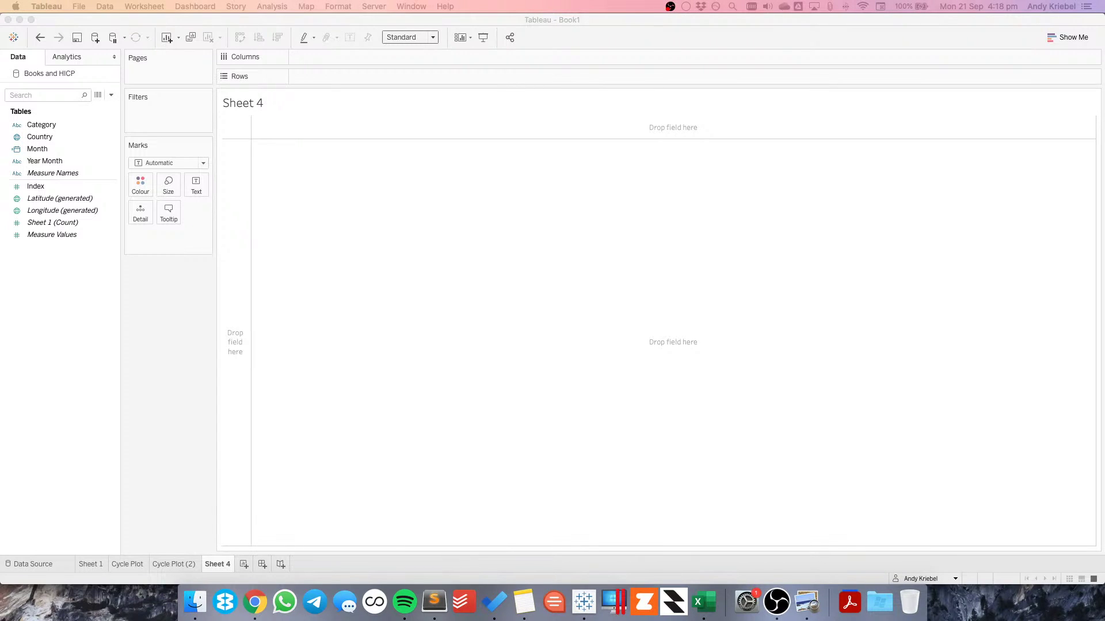
{"action": "left_click", "coordinate": [315, 163]}
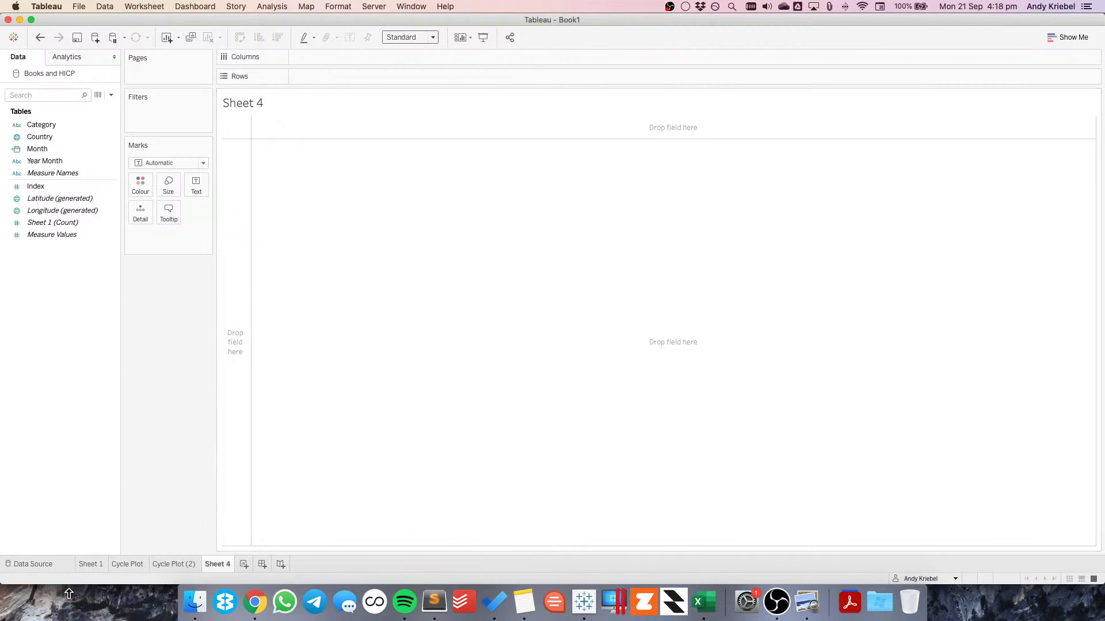
Rename Sheet 1 as "Line Chart"
{"action": "left_click", "coordinate": [91, 562]}
{"action": "type", "text": "Line Chart"}
{"action": "key", "text": "Return"}
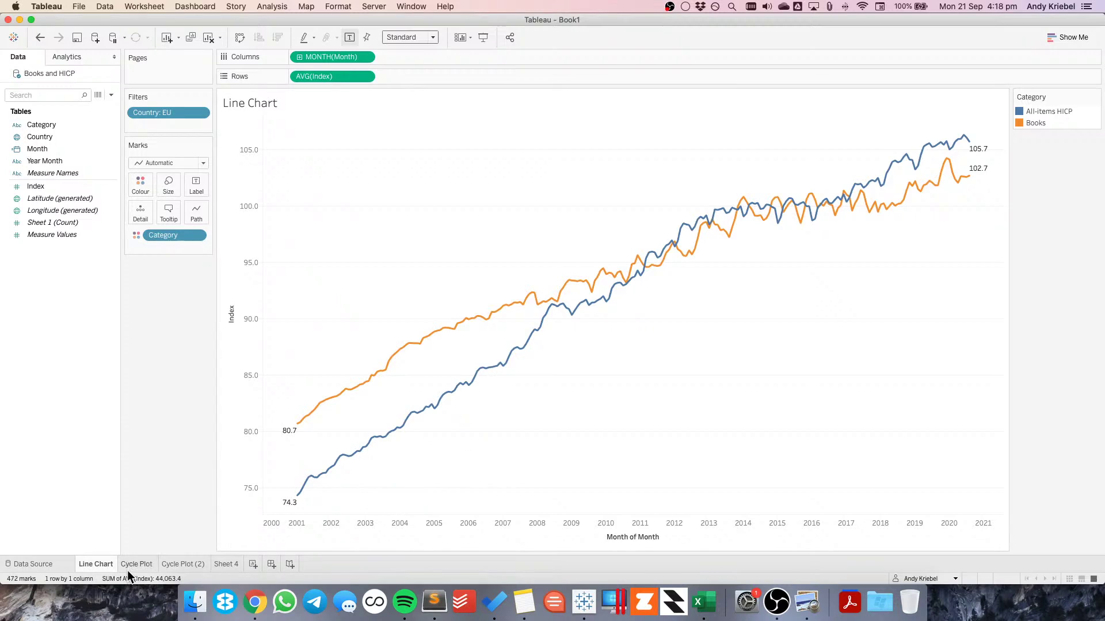
Duplicate the Line Chart sheet and name the copy "Deviation from 2015"
{"action": "mouse_move", "coordinate": [119, 562]}
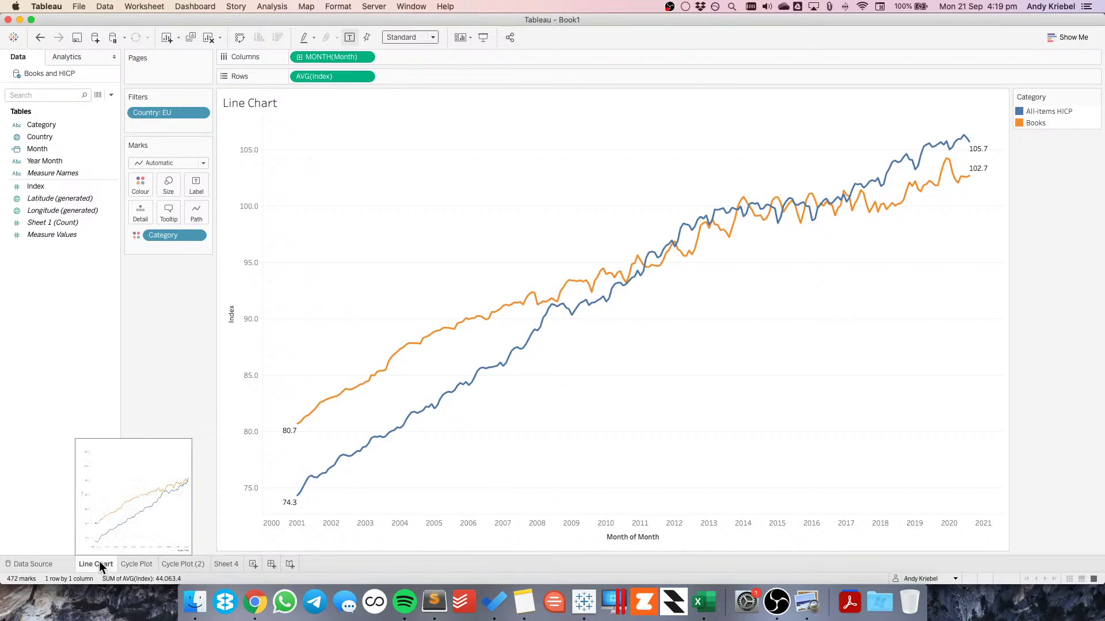
{"action": "right_click", "coordinate": [99, 562]}
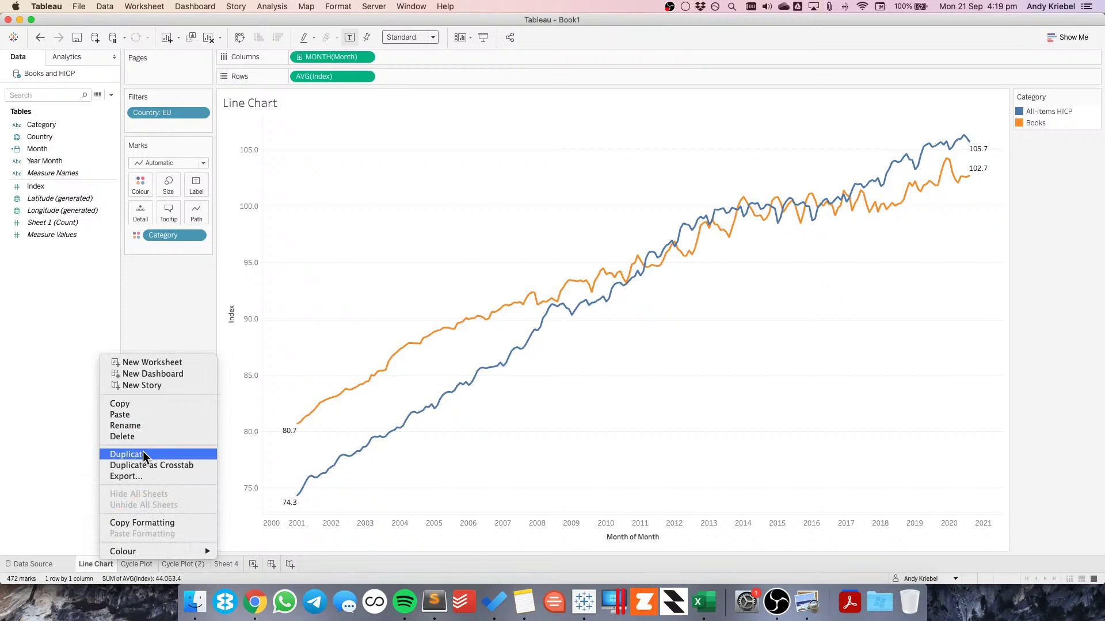
{"action": "left_click", "coordinate": [145, 454]}
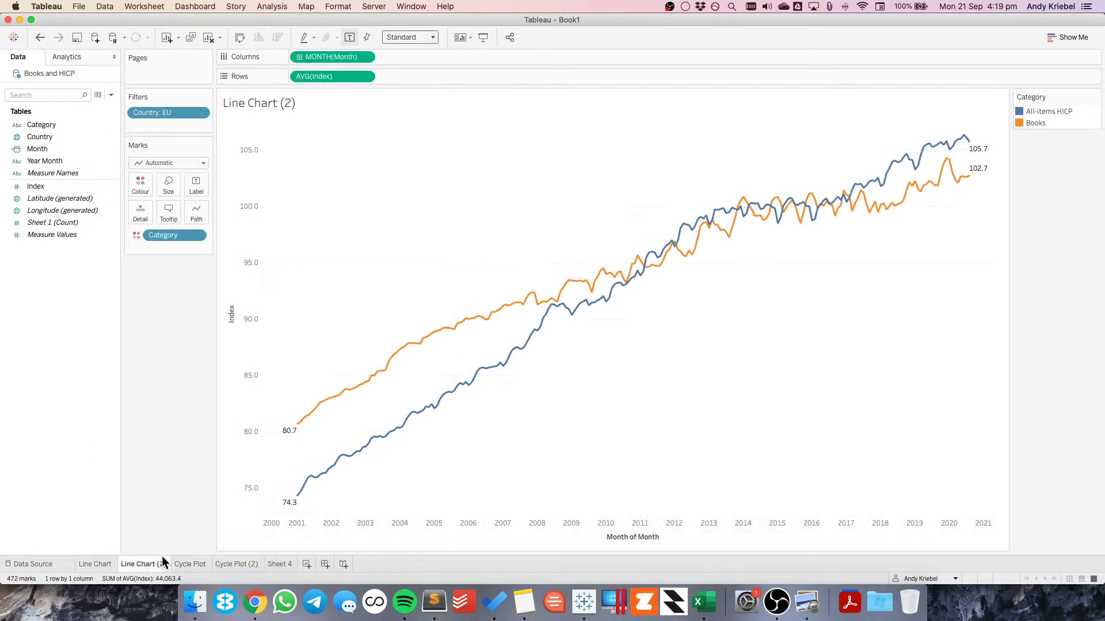
{"action": "type", "text": "Deviation from @015"}
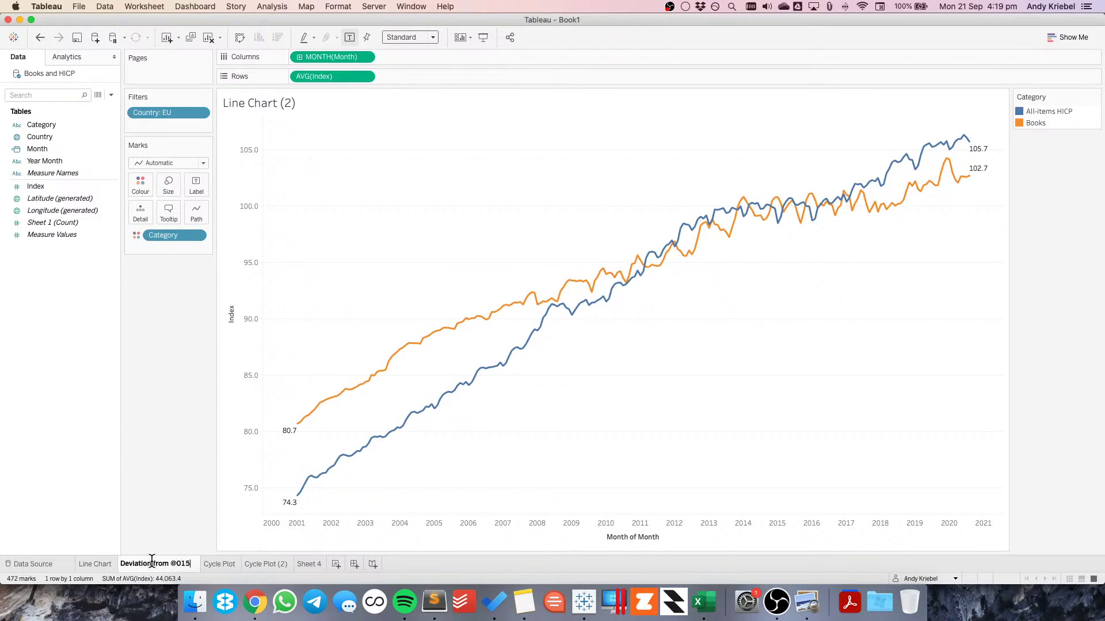
{"action": "key", "text": "Return"}
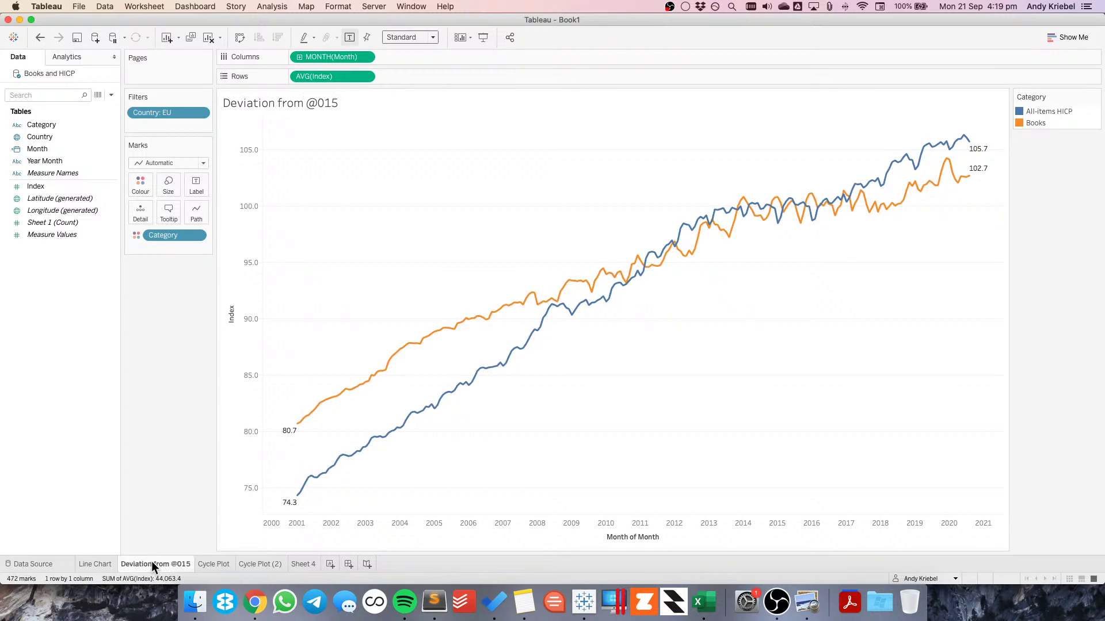
{"action": "double_click", "coordinate": [182, 563]}
{"action": "key", "text": "Left"}
{"action": "key", "text": "Left"}
{"action": "key", "text": "Left"}
{"action": "key", "text": "BackSpace"}
{"action": "type", "text": "2"}
{"action": "key", "text": "Return"}
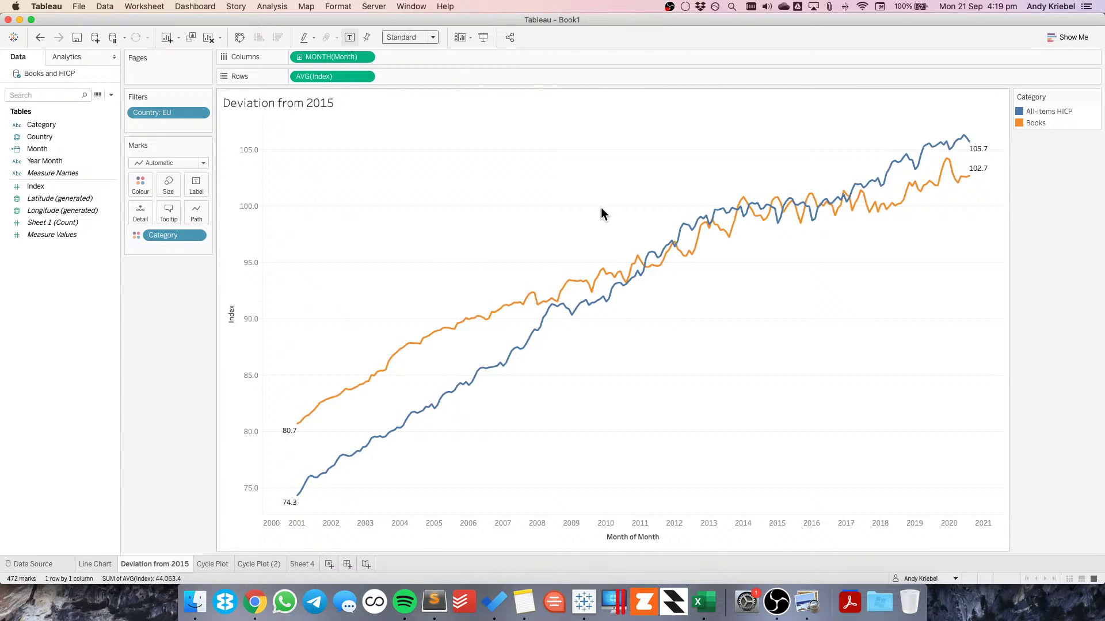
Create a calculated field named "Variance from Index" with the formula AVG([Index])-100
{"action": "right_click", "coordinate": [23, 279]}
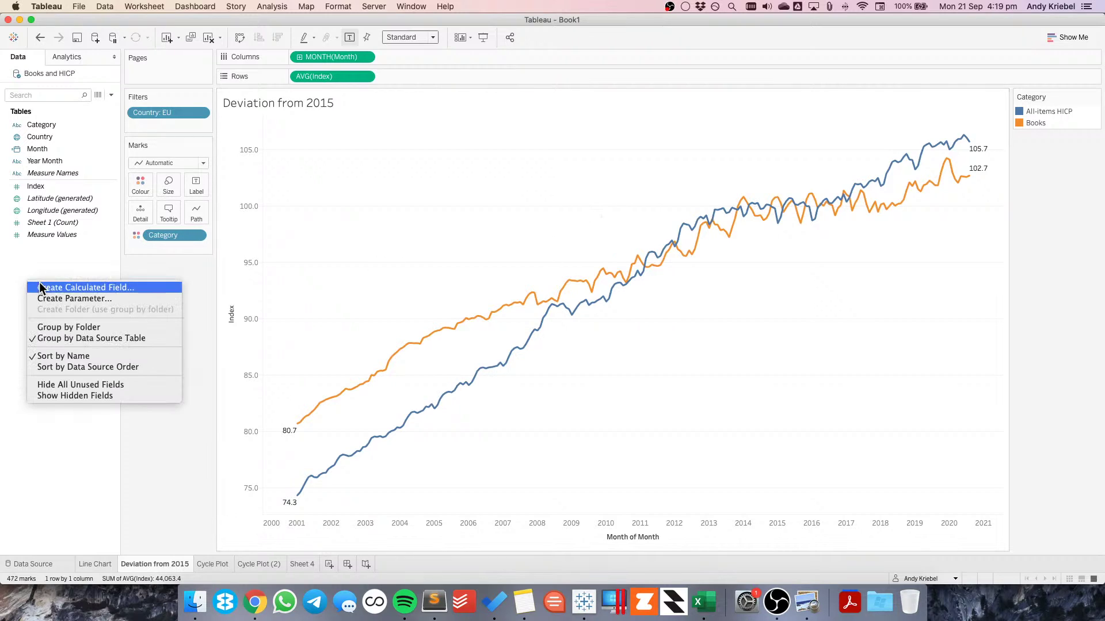
{"action": "left_click", "coordinate": [61, 285]}
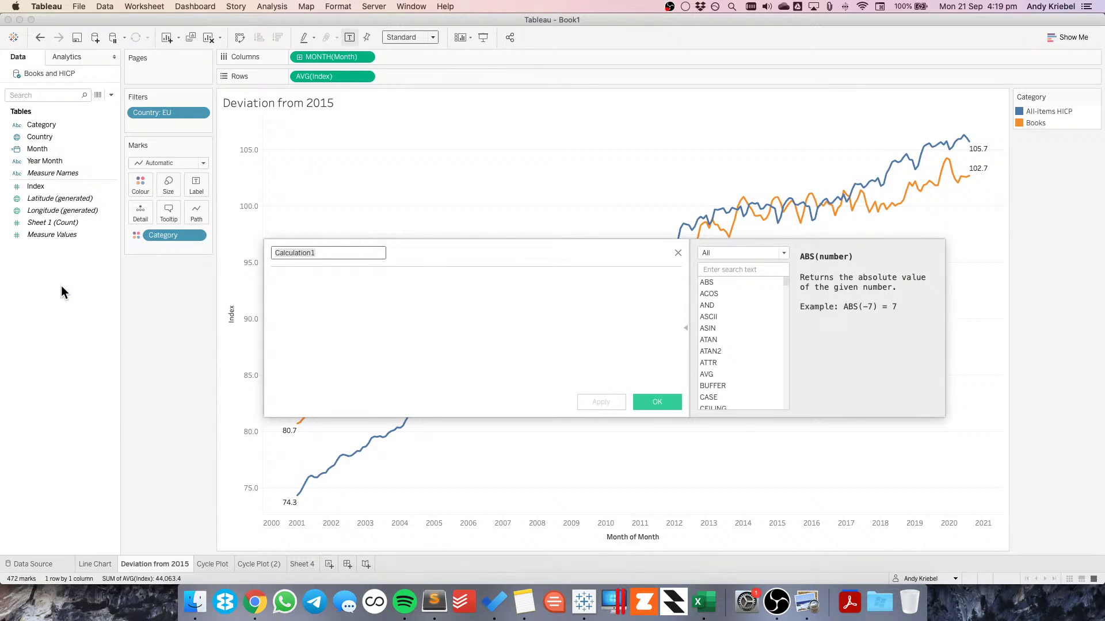
{"action": "type", "text": "Variance from Index"}
{"action": "key", "text": "Tab"}
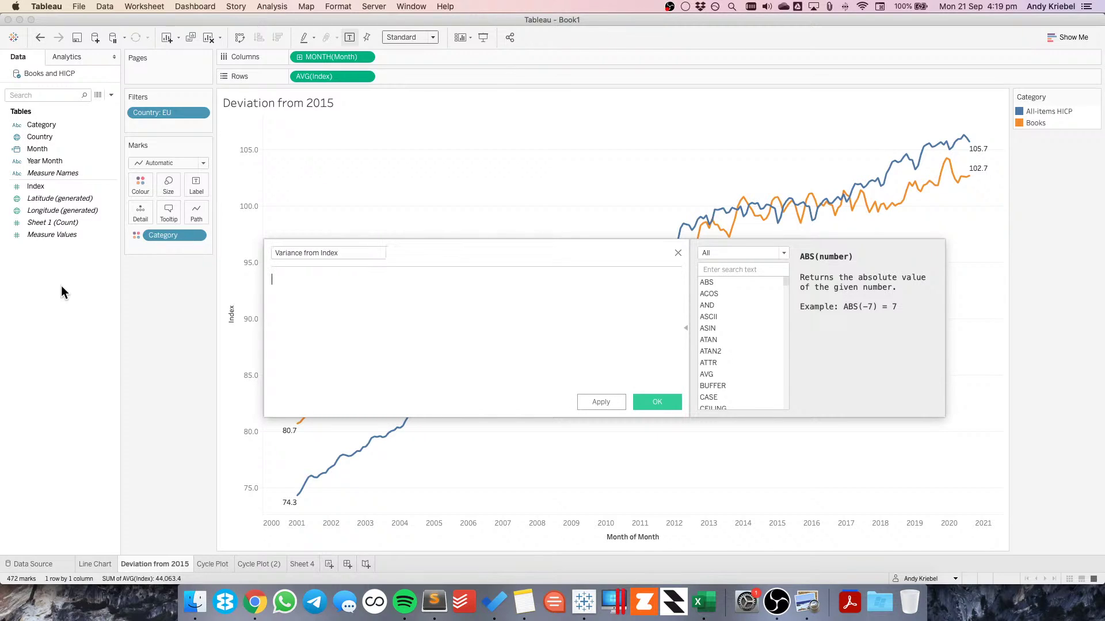
{"action": "type", "text": "[Index]"}
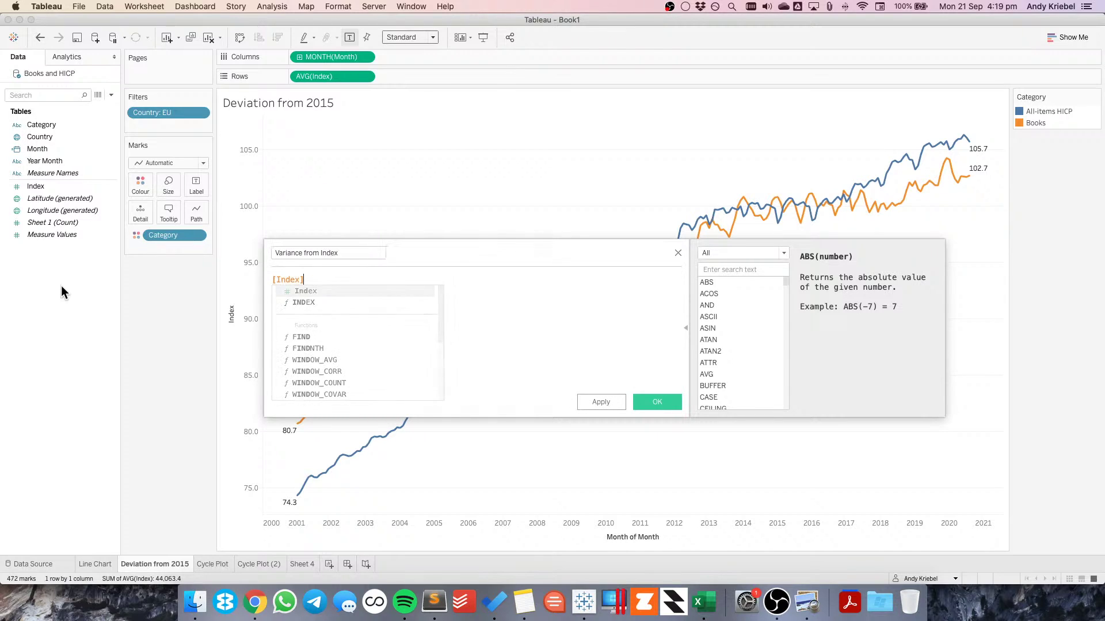
{"action": "type", "text": "-100"}
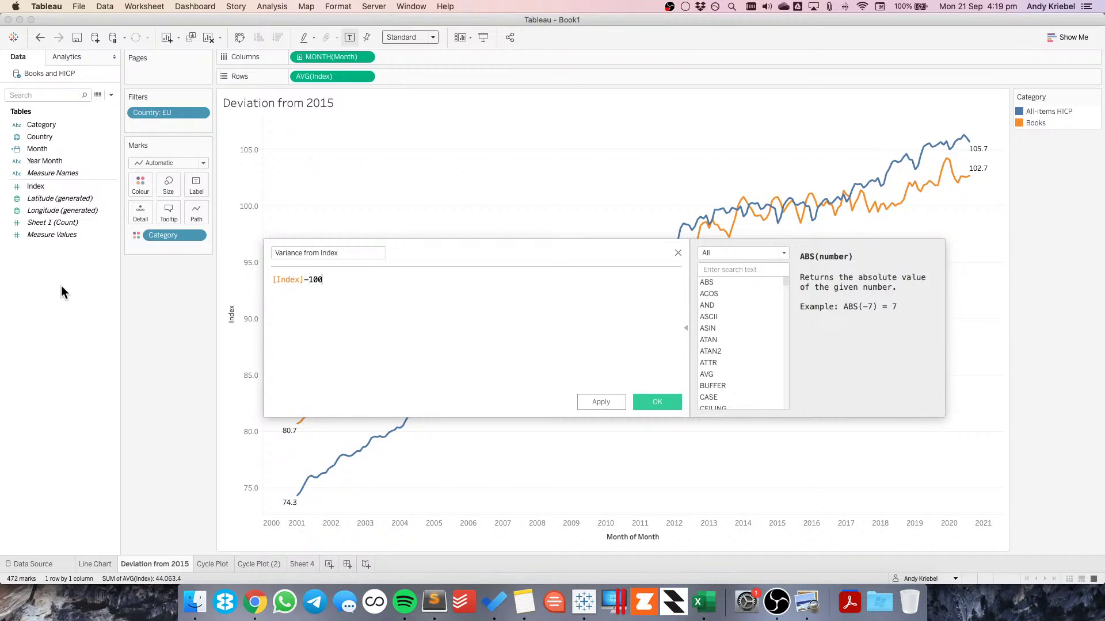
{"action": "key", "text": "Home"}
{"action": "type", "text": "AVG("}
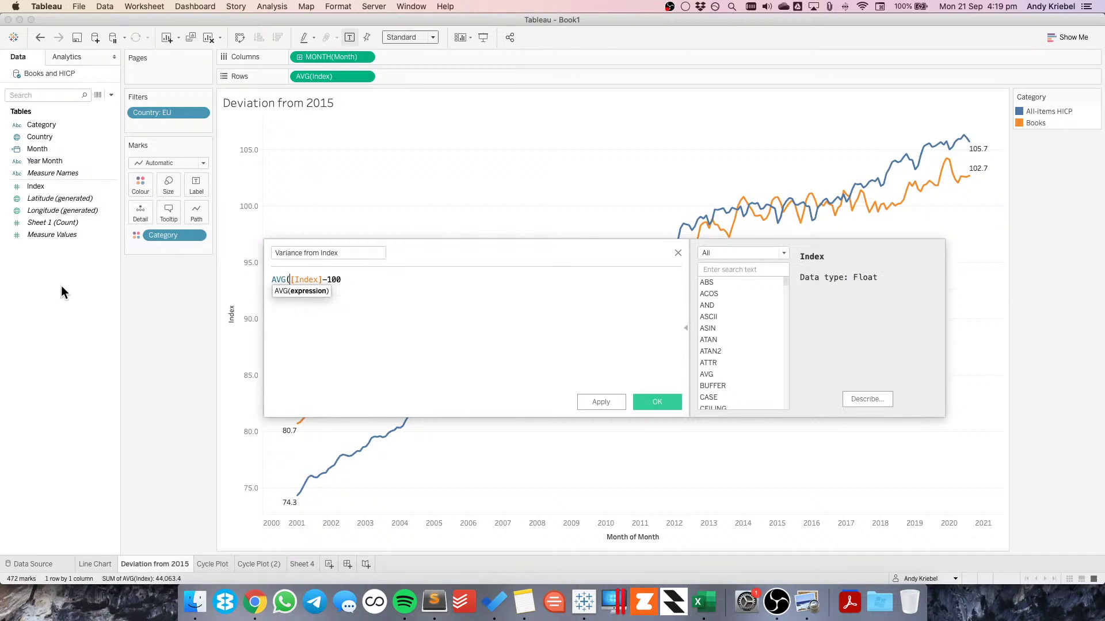
{"action": "key", "text": "Right"}
{"action": "key", "text": "Right"}
{"action": "key", "text": "Right"}
{"action": "type", "text": ")"}
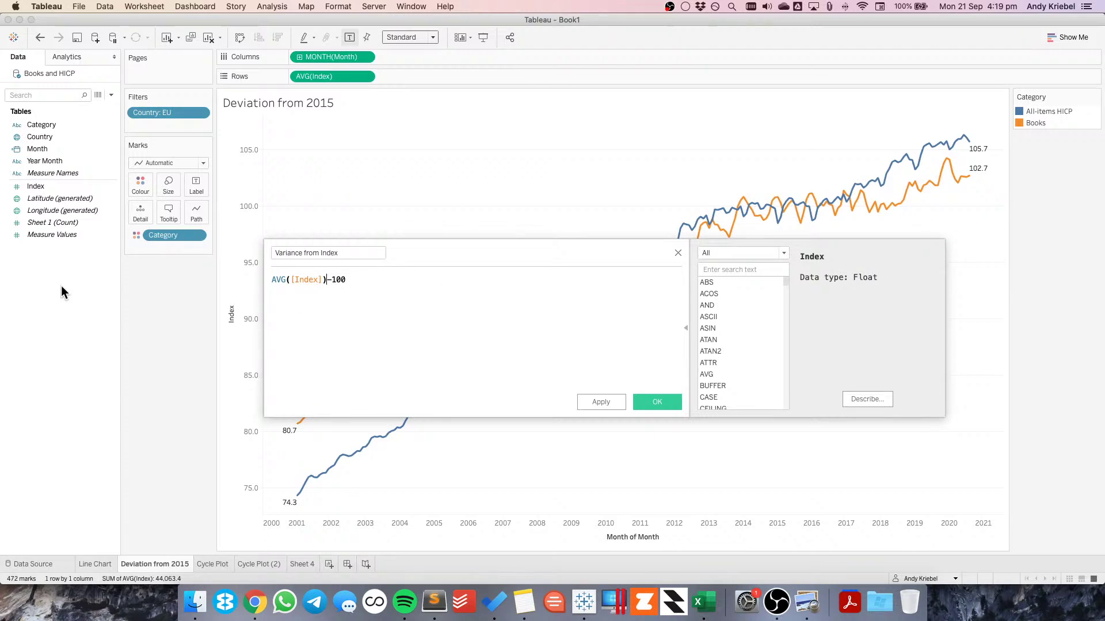
{"action": "left_click", "coordinate": [640, 395]}
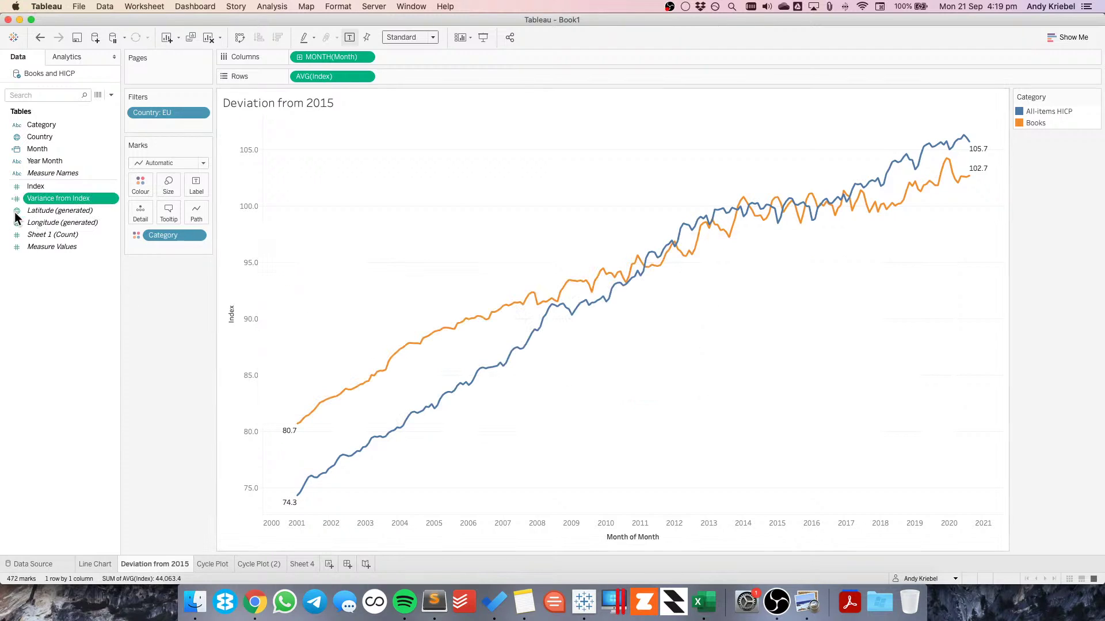
Plot Variance from Index on the rows of the Deviation from 2015 sheet in place of the average Index
{"action": "left_click_drag", "start_coordinate": [35, 198], "coordinate": [384, 78]}
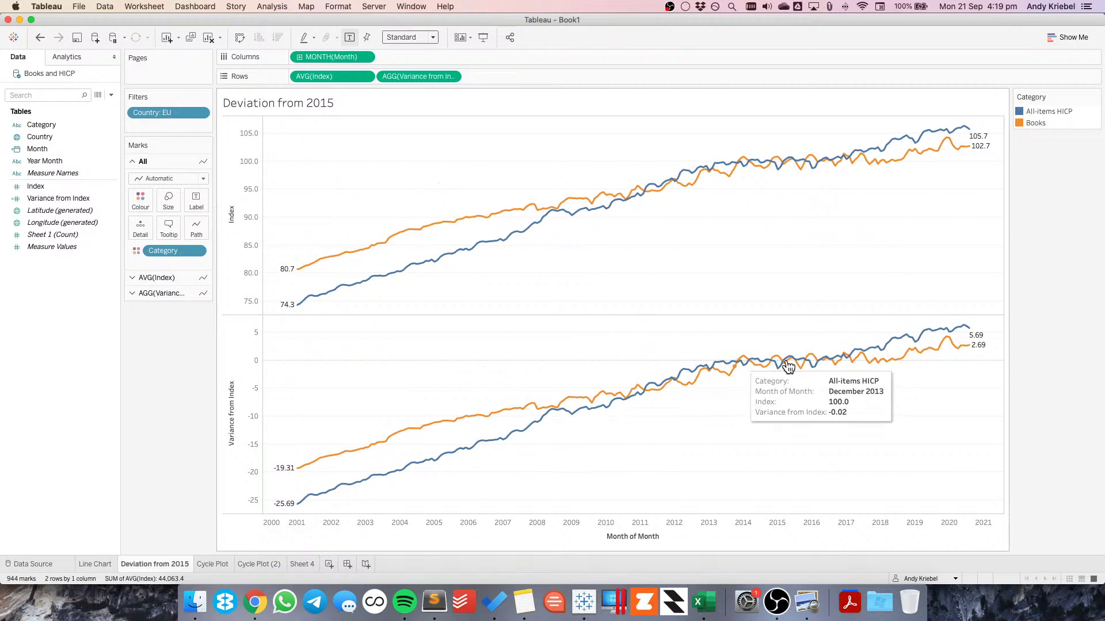
{"action": "mouse_move", "coordinate": [777, 371]}
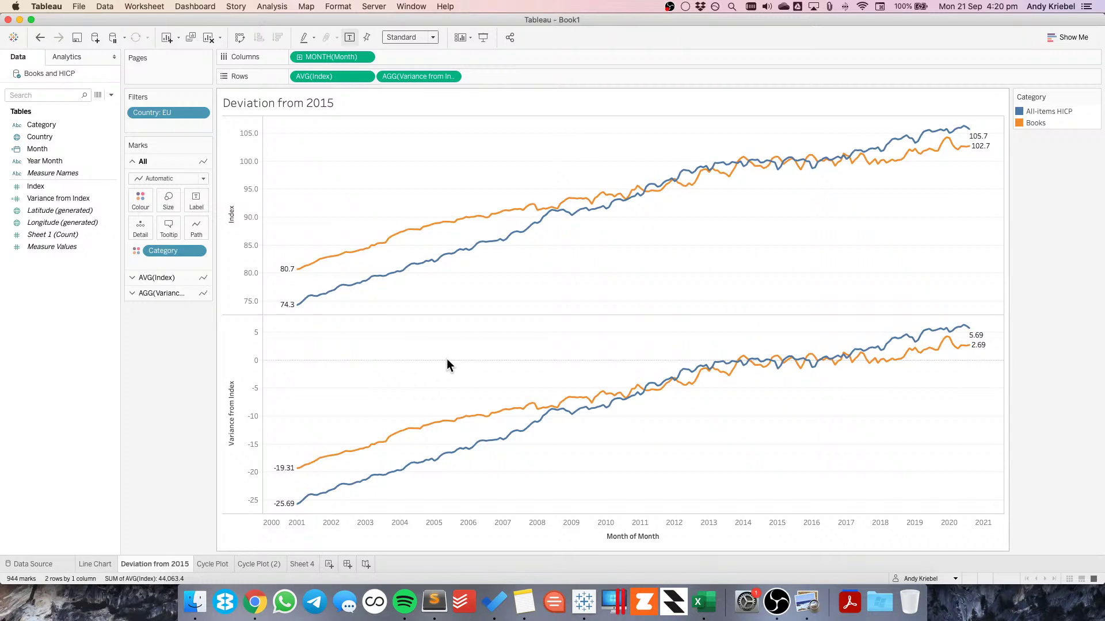
{"action": "left_click_drag", "start_coordinate": [323, 76], "coordinate": [123, 431]}
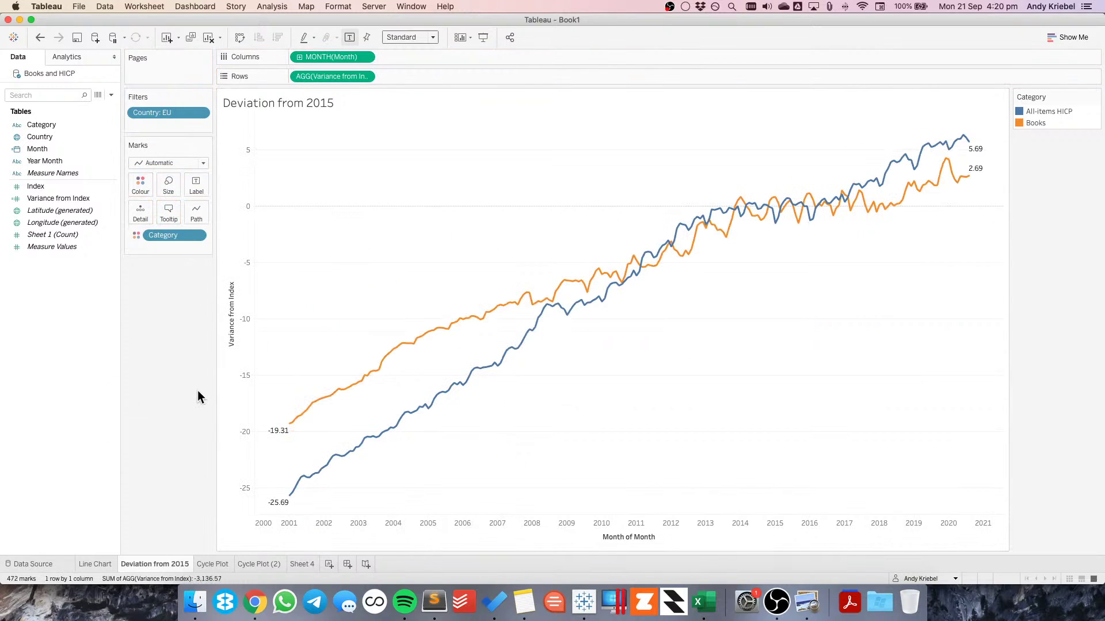
Format the sheet's zero line as a solid black line in the second-thinnest weight and close the formatting options
{"action": "right_click", "coordinate": [350, 273]}
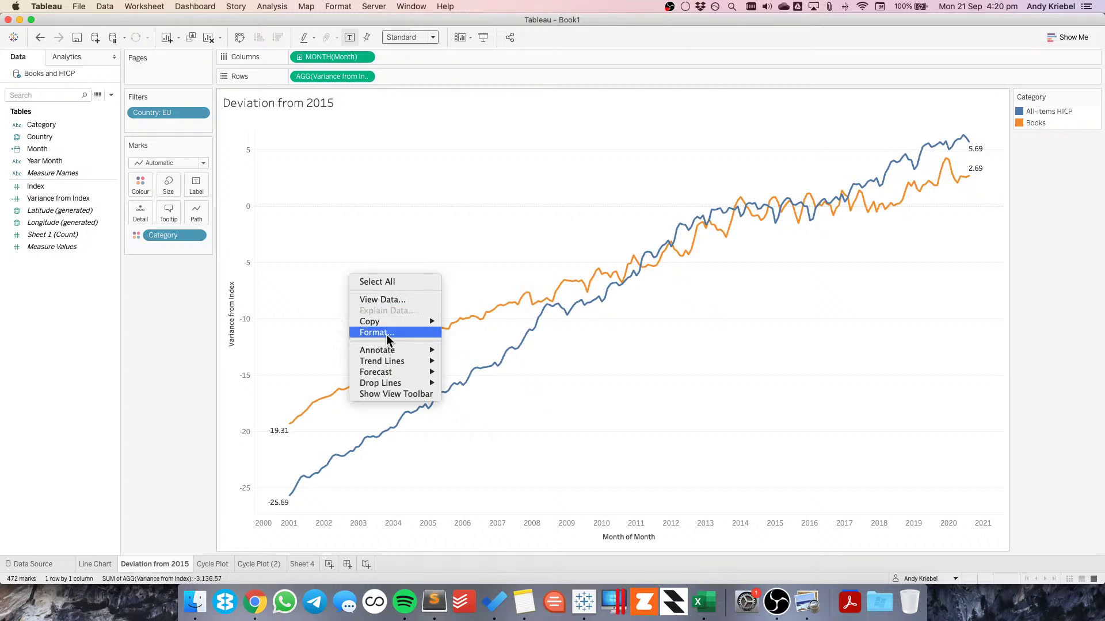
{"action": "left_click", "coordinate": [385, 332]}
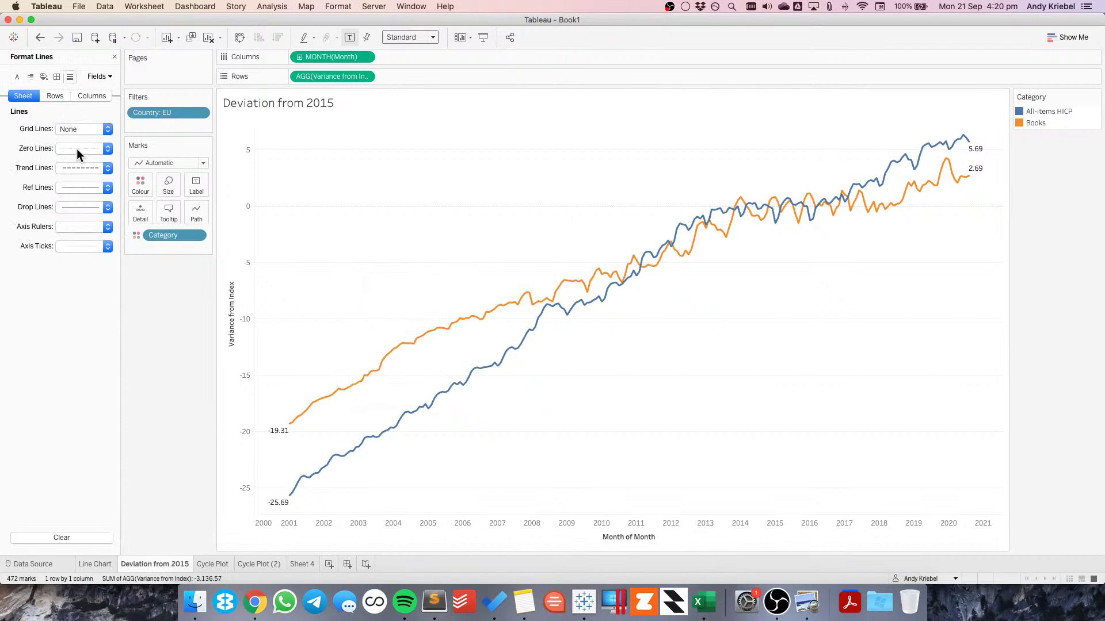
{"action": "left_click", "coordinate": [78, 151]}
{"action": "left_click", "coordinate": [78, 175]}
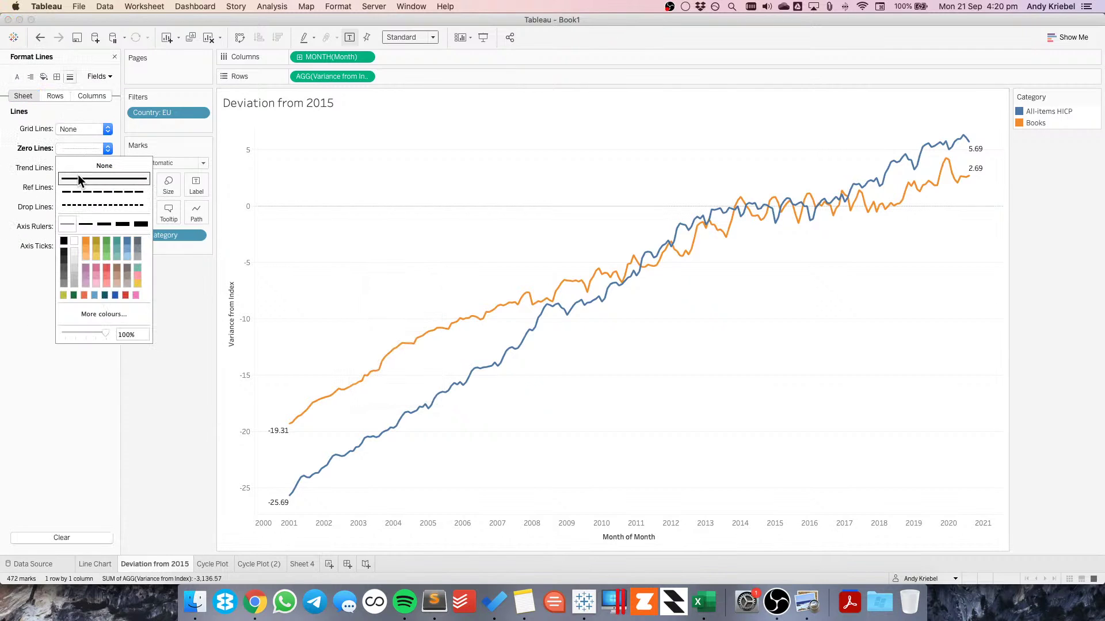
{"action": "left_click", "coordinate": [64, 241]}
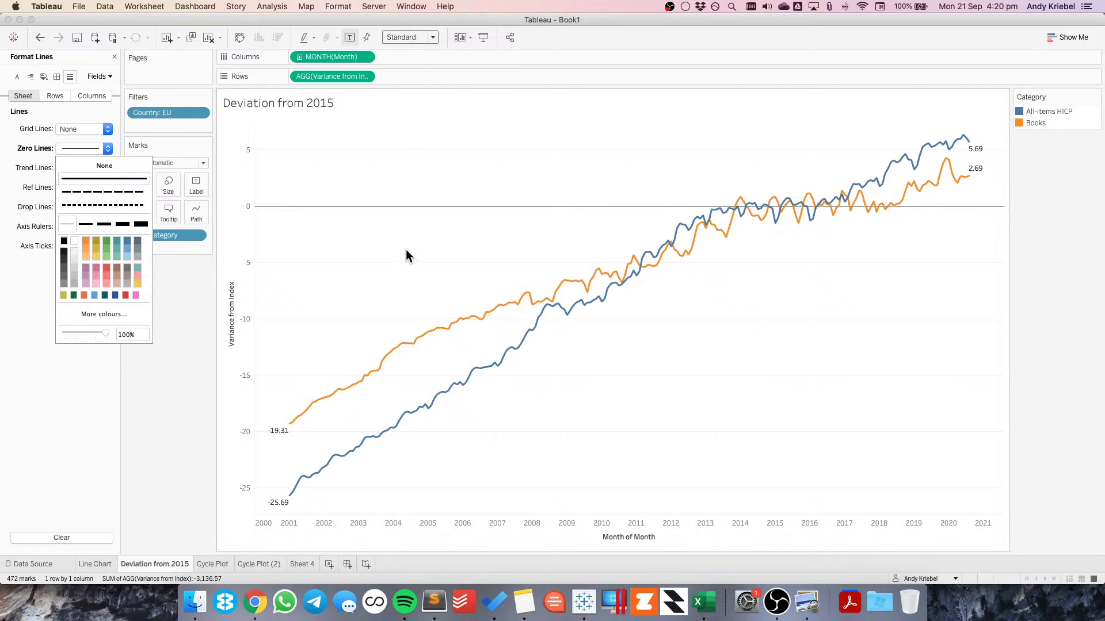
{"action": "left_click", "coordinate": [85, 224]}
{"action": "left_click", "coordinate": [401, 240]}
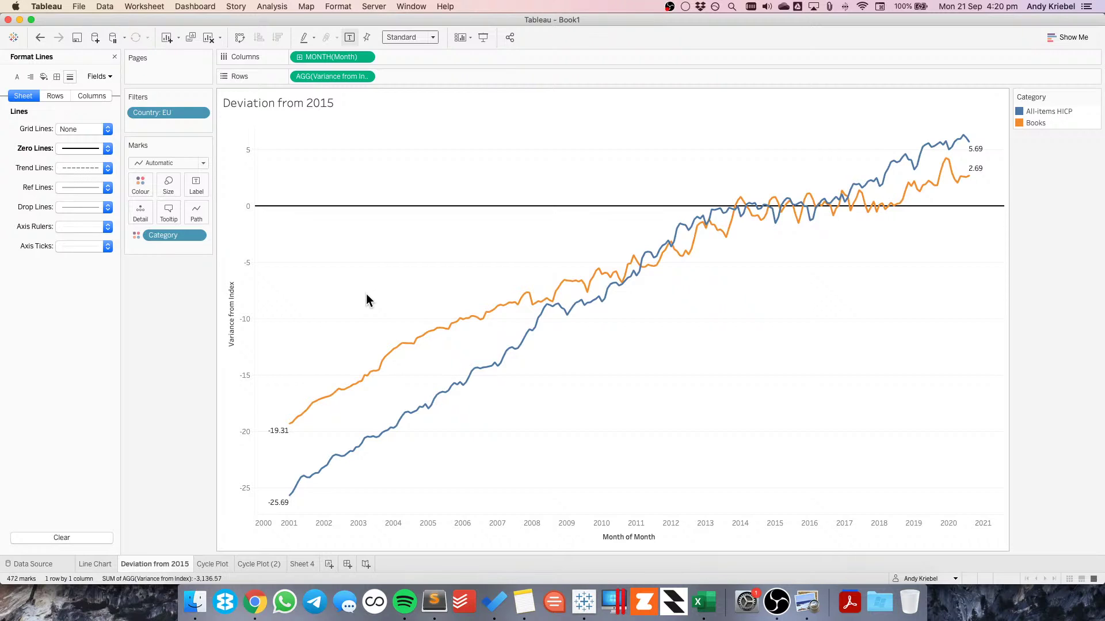
{"action": "left_click", "coordinate": [114, 57]}
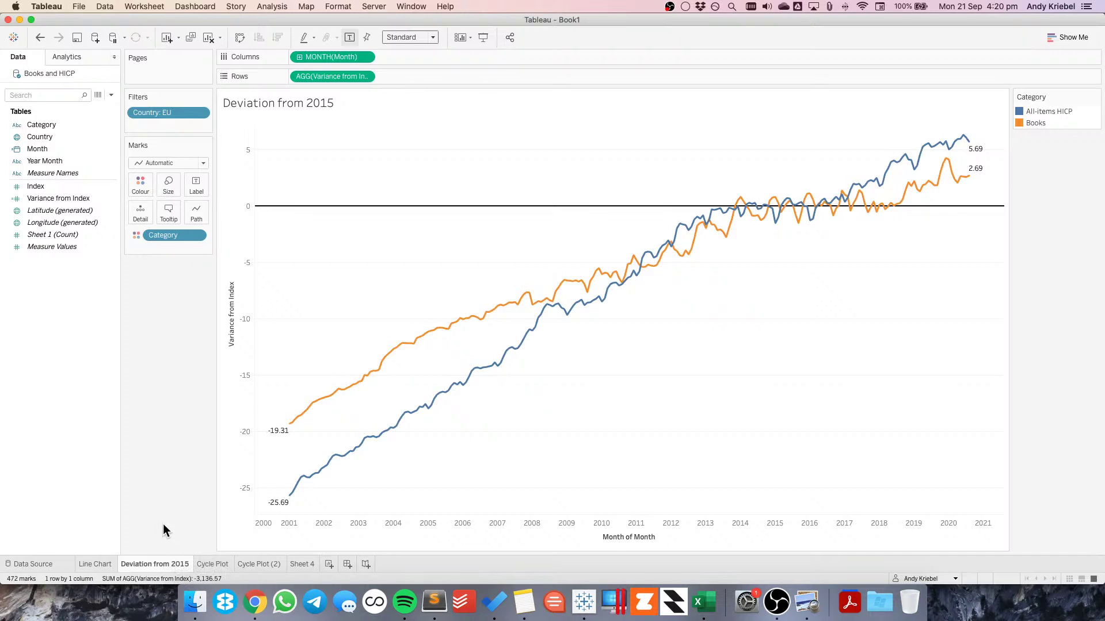
{"action": "mouse_move", "coordinate": [160, 561]}
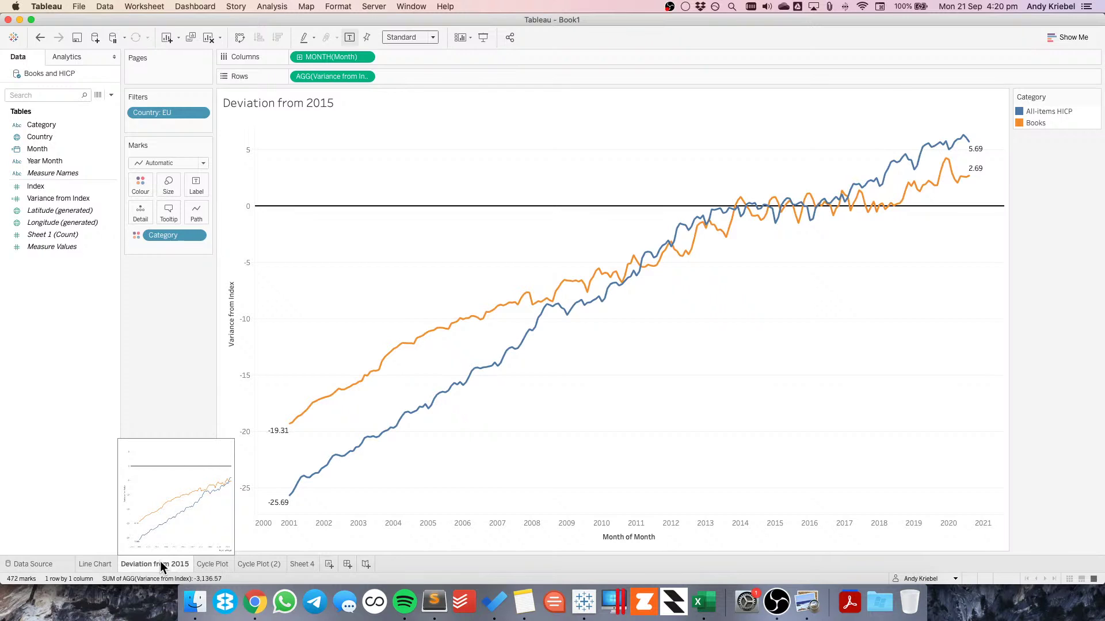
{"action": "right_click", "coordinate": [160, 561]}
{"action": "left_click", "coordinate": [59, 185]}
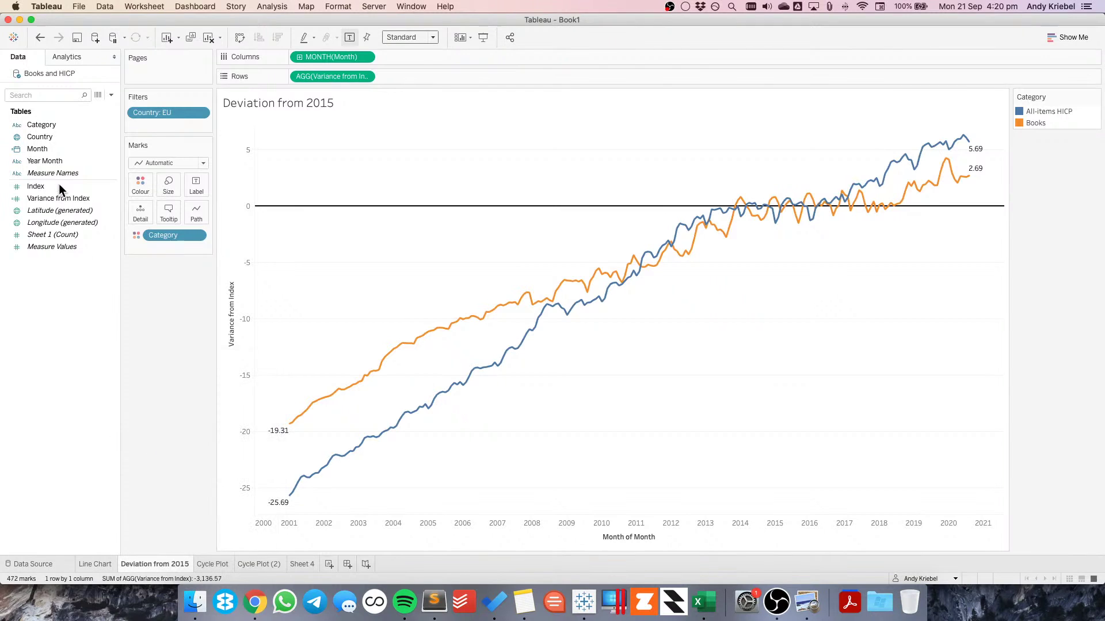
{"action": "right_click", "coordinate": [63, 198]}
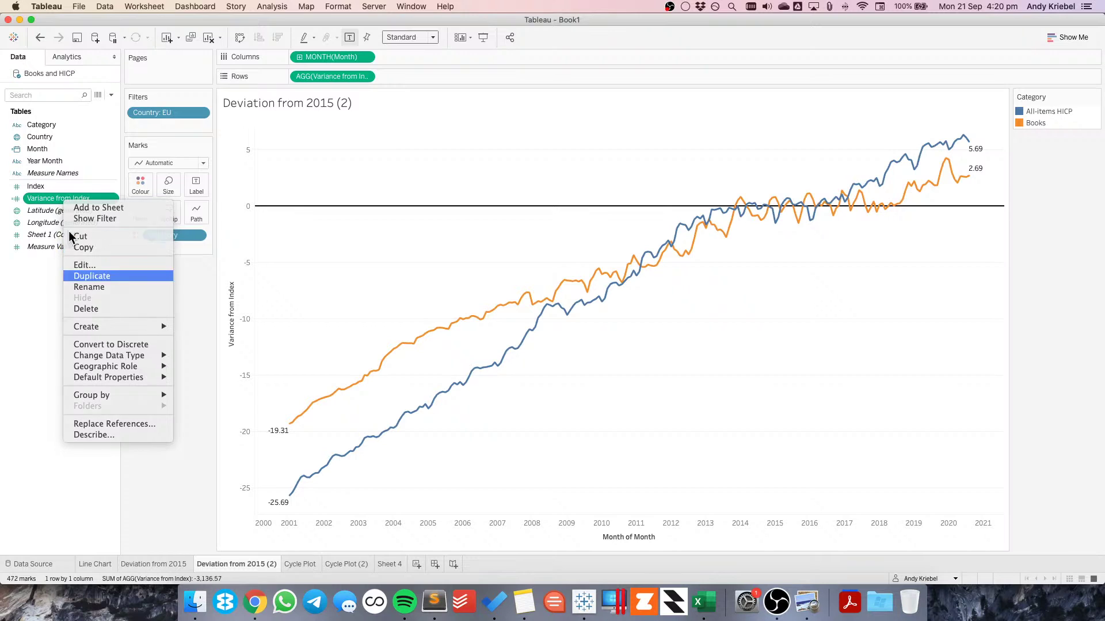
{"action": "left_click", "coordinate": [83, 275]}
{"action": "right_click", "coordinate": [49, 209]}
{"action": "left_click", "coordinate": [69, 271]}
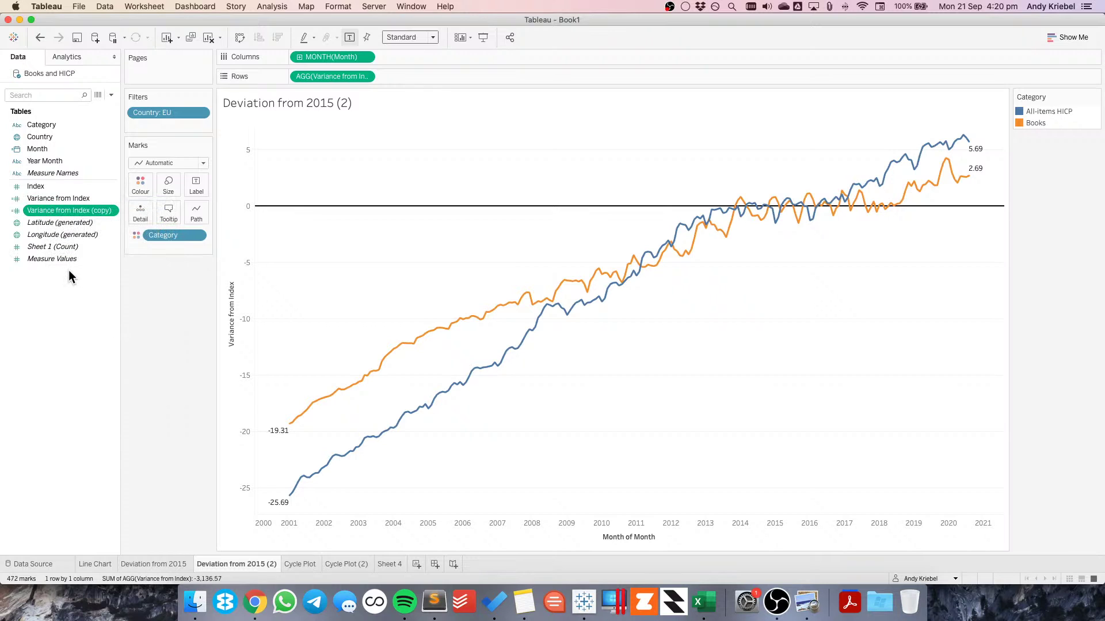
{"action": "right_click", "coordinate": [62, 210]}
{"action": "left_click", "coordinate": [89, 278]}
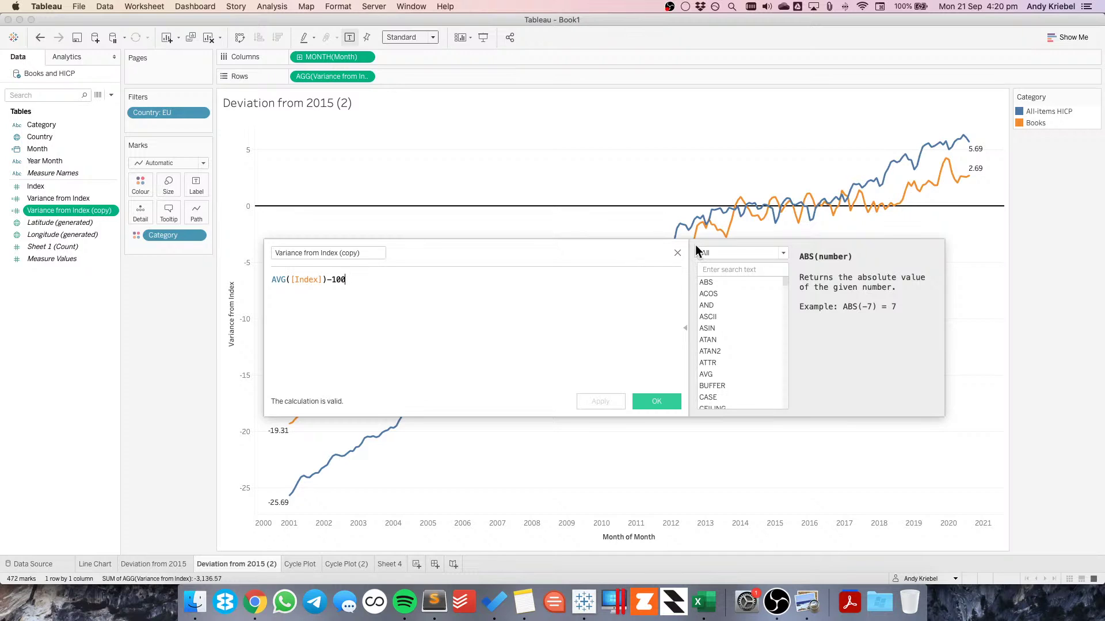
{"action": "left_click", "coordinate": [677, 253]}
{"action": "left_click", "coordinate": [40, 37]}
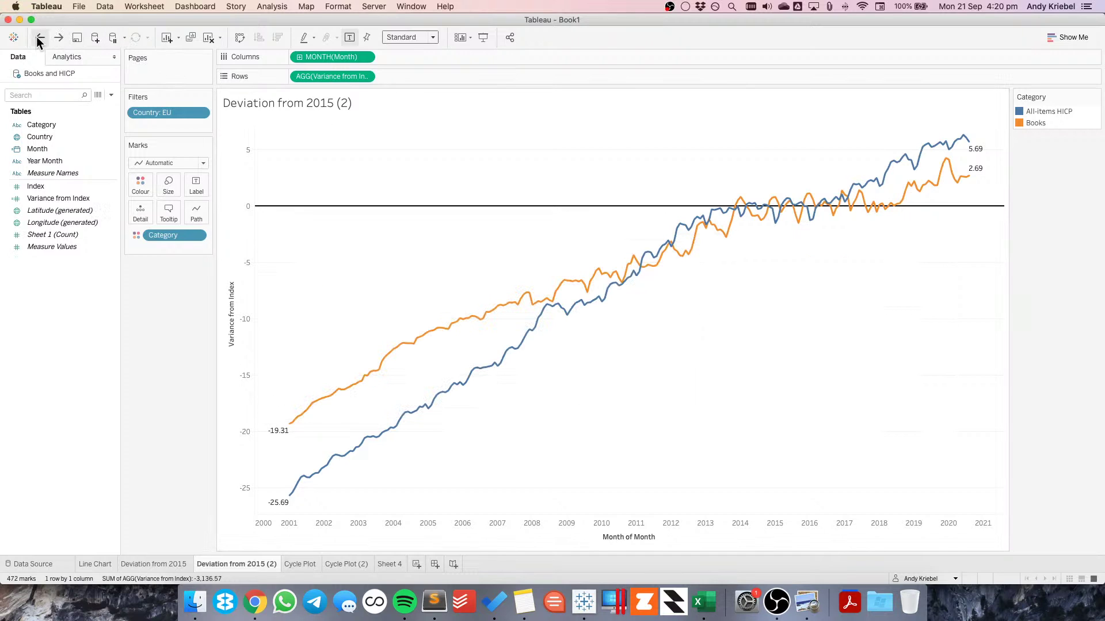
{"action": "left_click", "coordinate": [39, 37]}
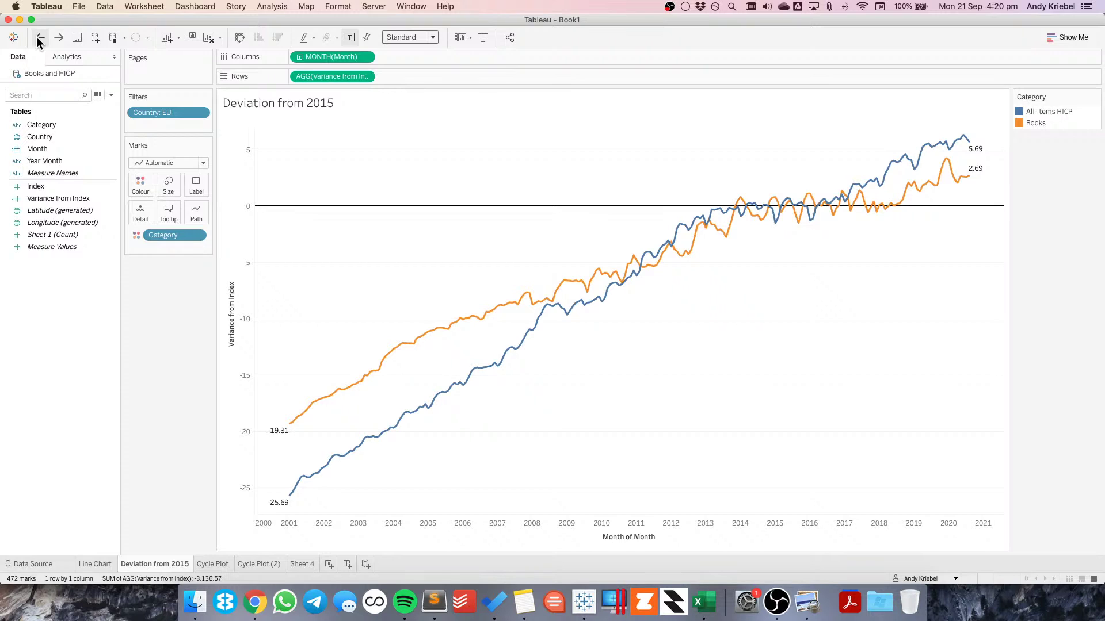
Return to the Line Chart sheet and duplicate it for another chart variation
{"action": "left_click", "coordinate": [105, 564]}
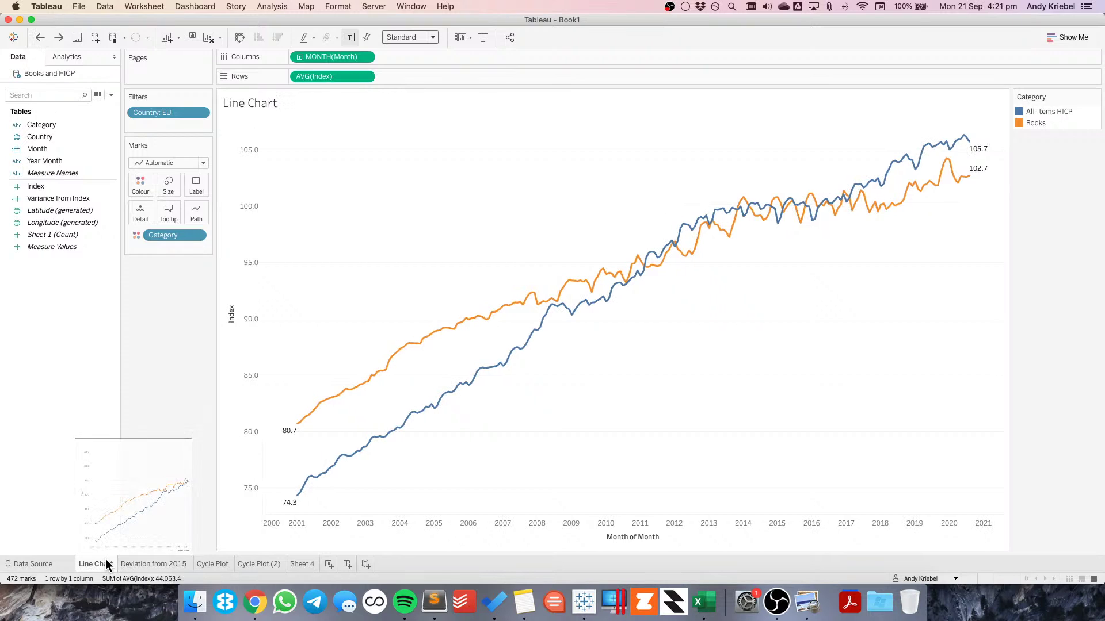
{"action": "right_click", "coordinate": [106, 562]}
{"action": "left_click", "coordinate": [132, 451]}
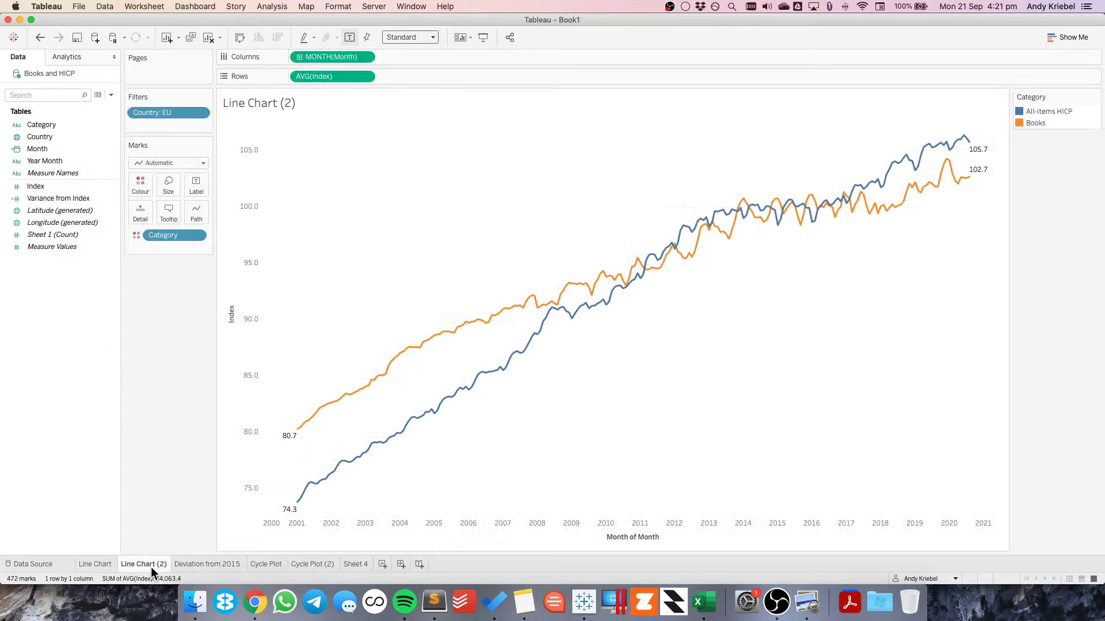
Move the duplicated Line Chart (2) sheet after Deviation from 2015 and apply a Difference table calculation to its average Index
{"action": "left_click_drag", "start_coordinate": [251, 565], "coordinate": [251, 565]}
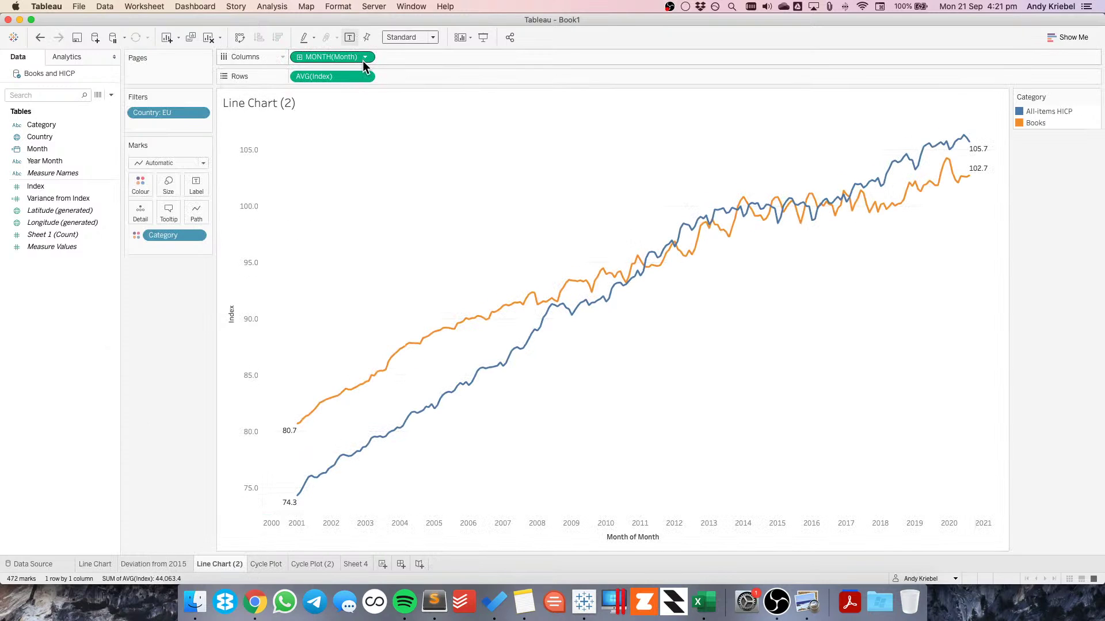
{"action": "left_click", "coordinate": [365, 76]}
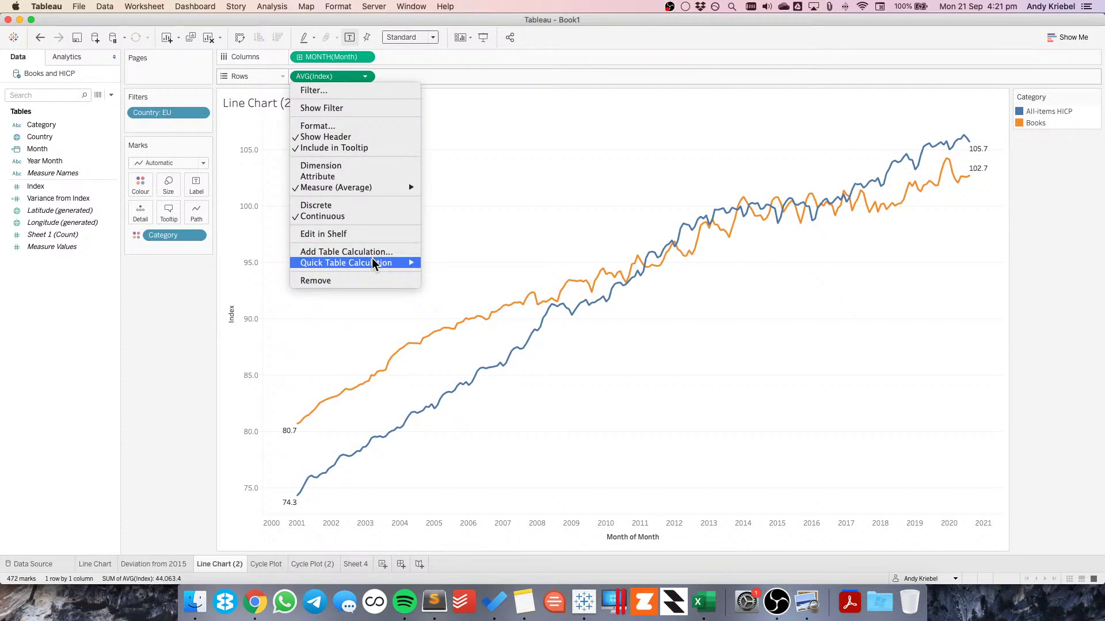
{"action": "mouse_move", "coordinate": [403, 263]}
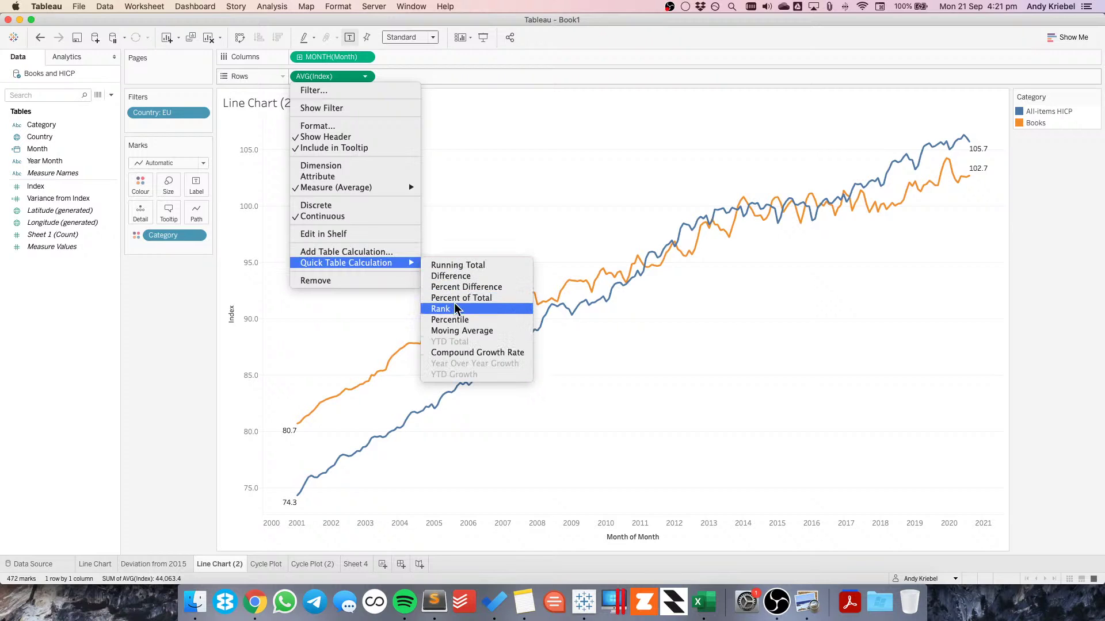
{"action": "left_click", "coordinate": [456, 278]}
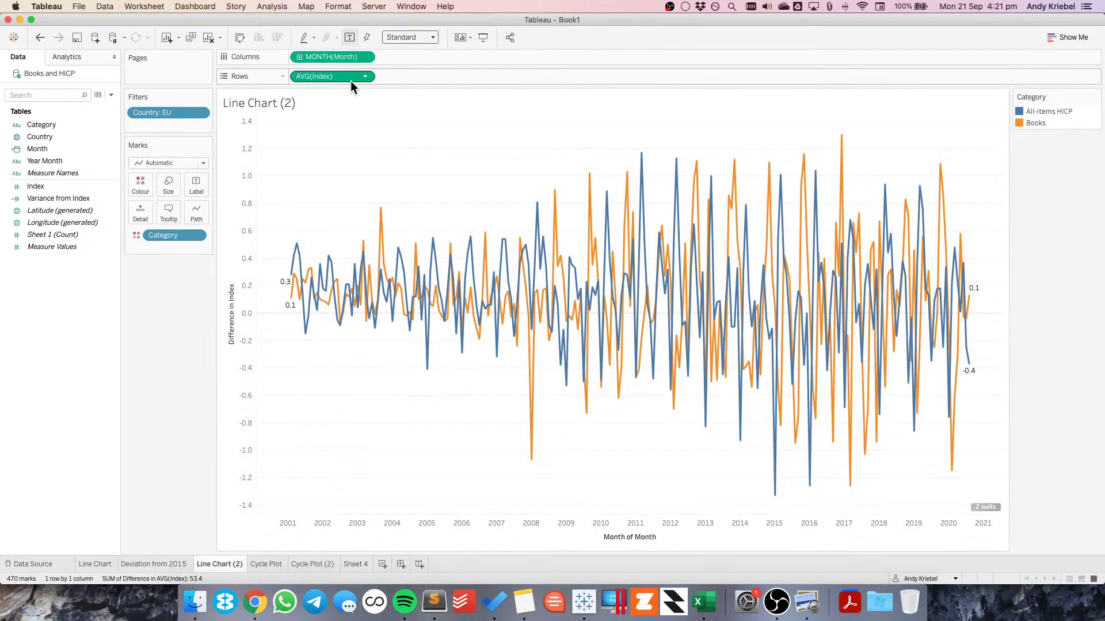
{"action": "mouse_move", "coordinate": [350, 81]}
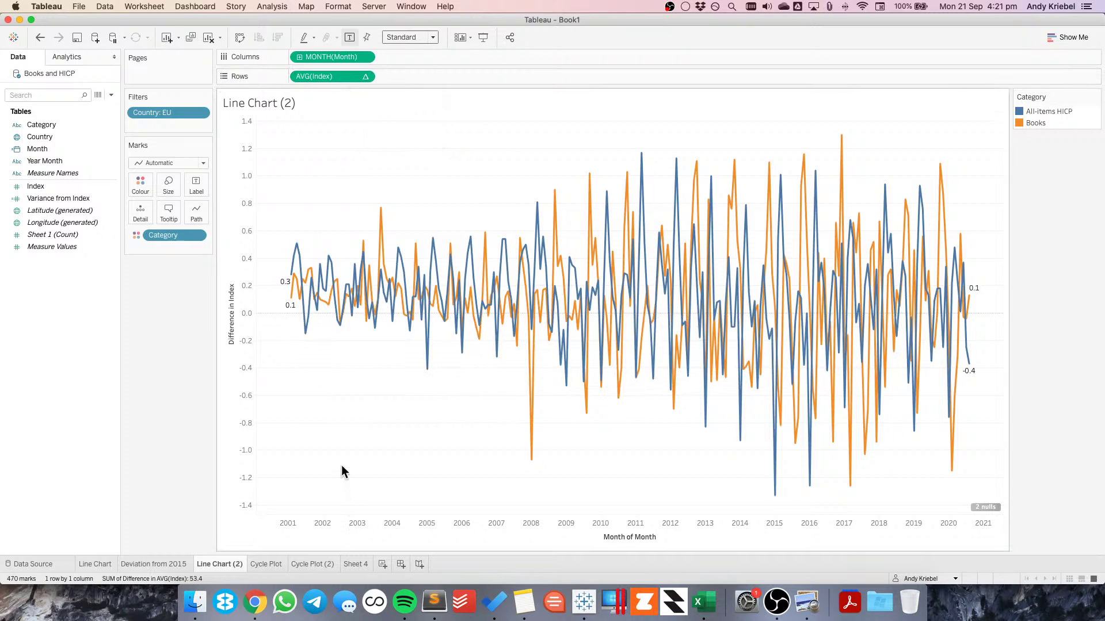
Split the chart into one row per Category instead of colouring by it, and rename the sheet "MoM Change"
{"action": "left_click_drag", "start_coordinate": [173, 235], "coordinate": [296, 77]}
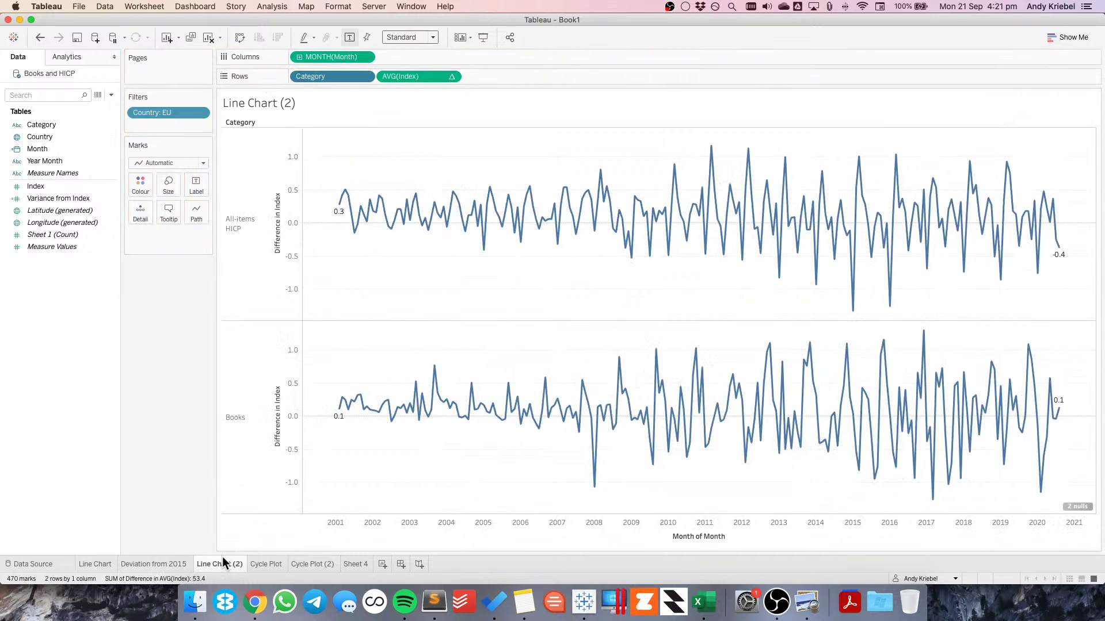
{"action": "type", "text": "MoM Change"}
{"action": "key", "text": "Return"}
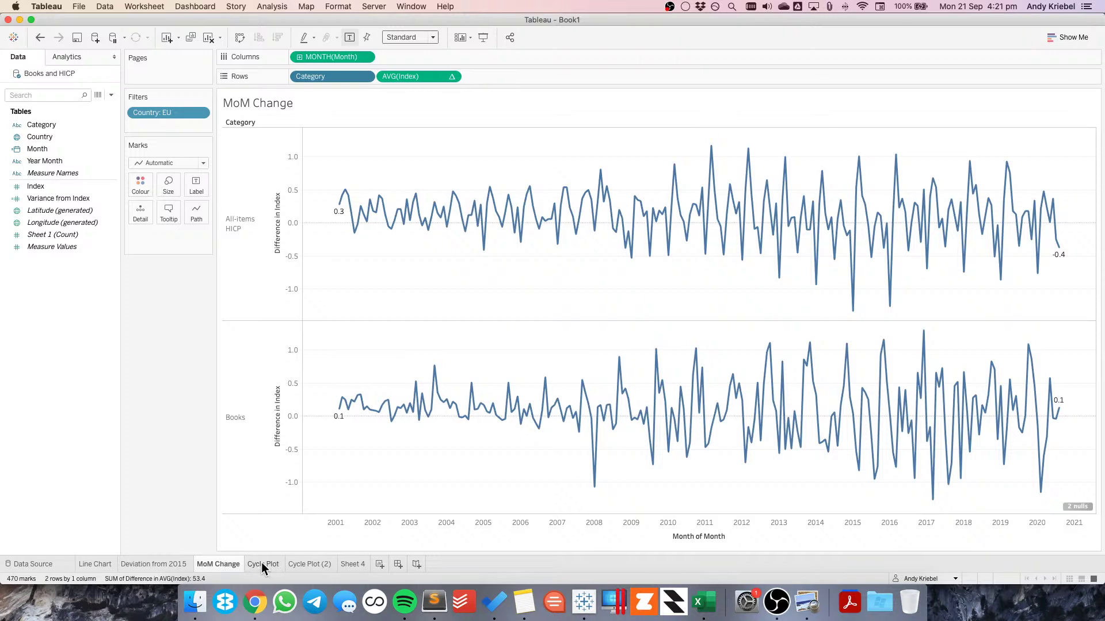
Duplicate the MoM Change sheet and make the copy's Index difference compute over specific dimensions relative to First
{"action": "left_click", "coordinate": [165, 562]}
{"action": "left_click", "coordinate": [217, 563]}
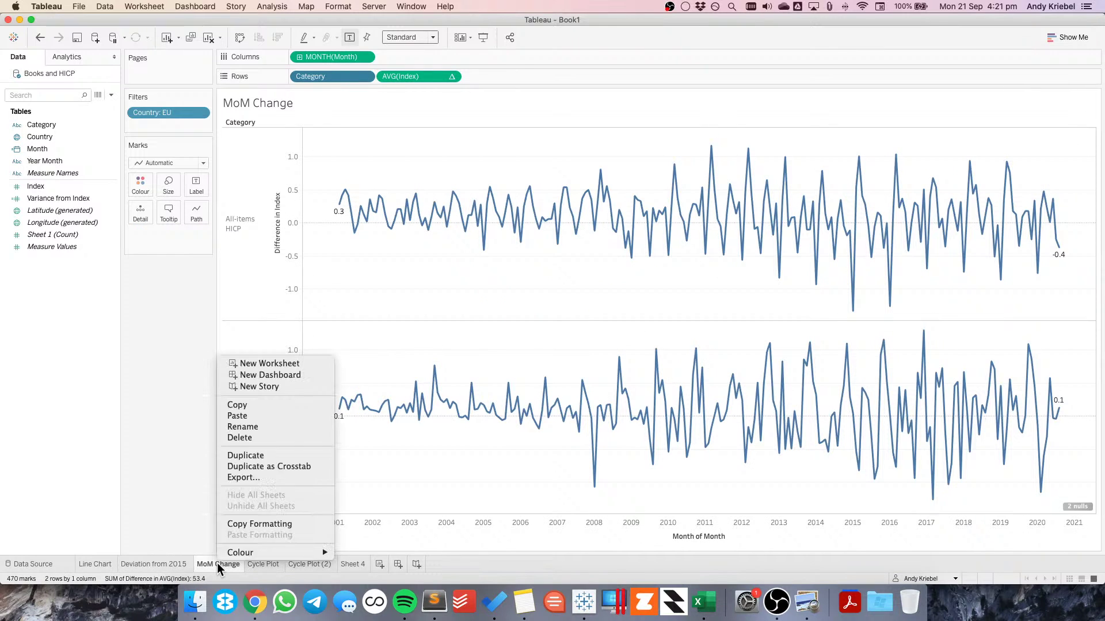
{"action": "left_click", "coordinate": [252, 456]}
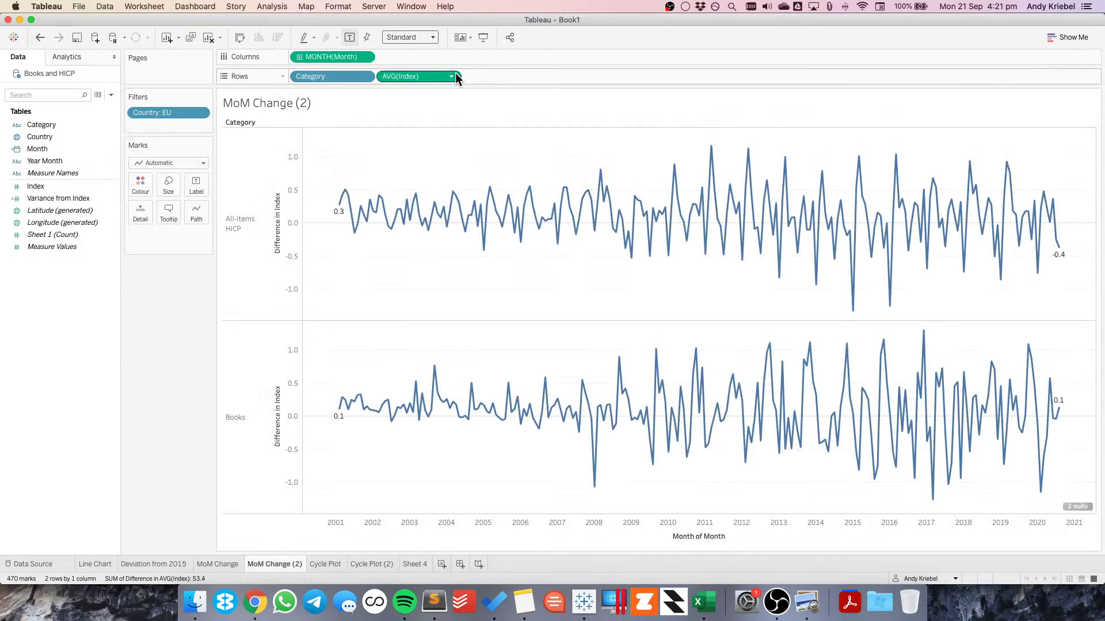
{"action": "left_click", "coordinate": [454, 75]}
{"action": "left_click", "coordinate": [459, 273]}
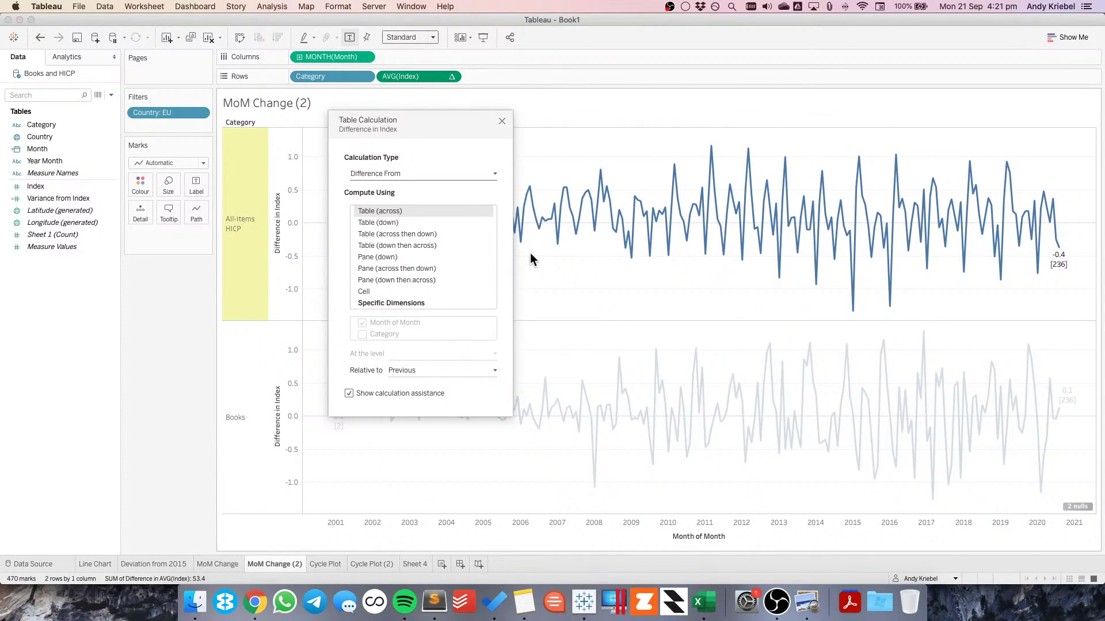
{"action": "left_click", "coordinate": [375, 303]}
{"action": "left_click", "coordinate": [398, 370]}
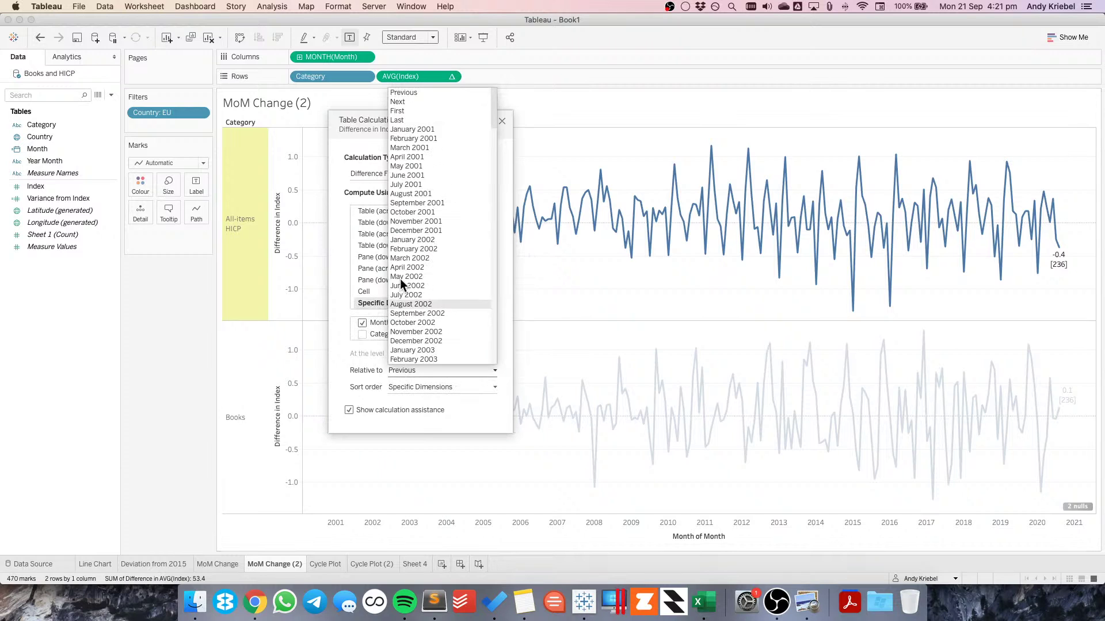
{"action": "left_click", "coordinate": [401, 109]}
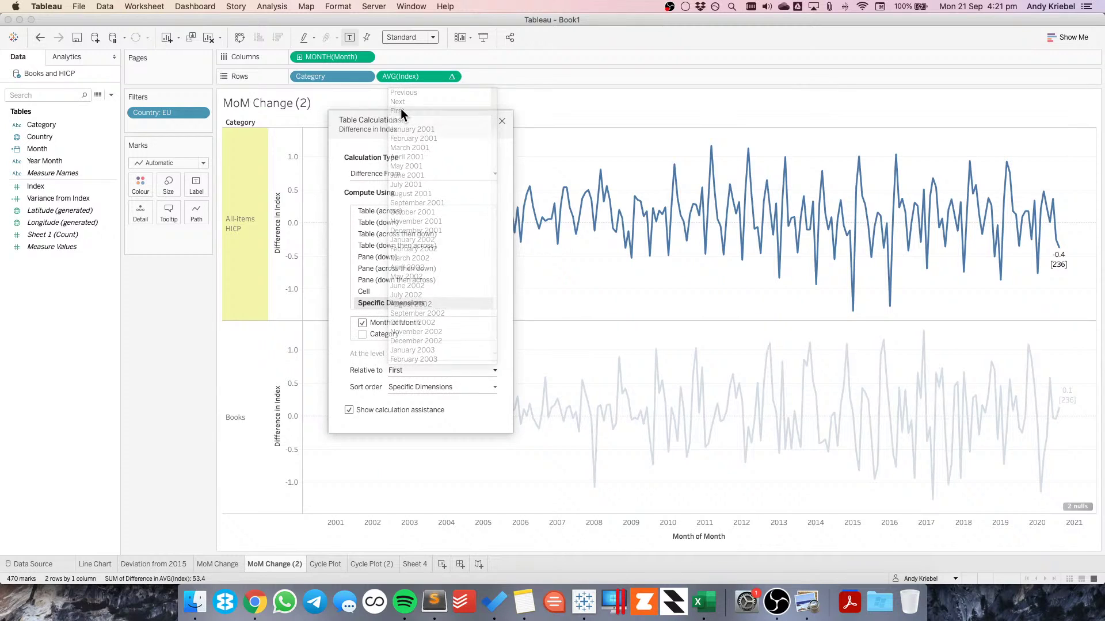
{"action": "left_click", "coordinate": [502, 121]}
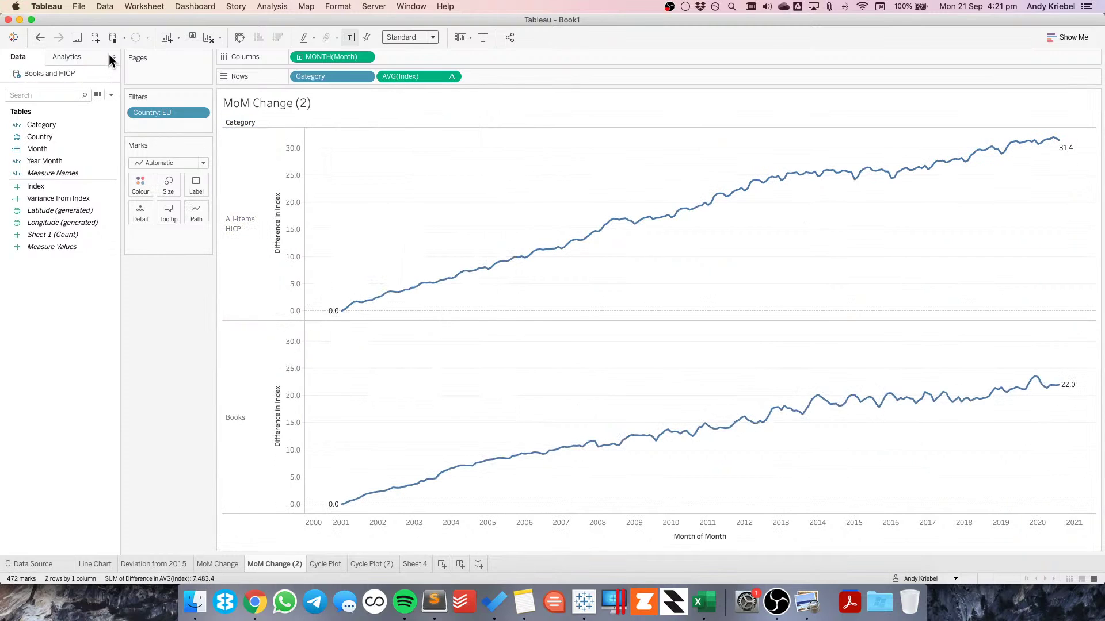
Colour the lines by Category and rename the MoM Change (2) sheet "Change vs. Jan 2001"
{"action": "left_click_drag", "start_coordinate": [42, 125], "coordinate": [140, 184]}
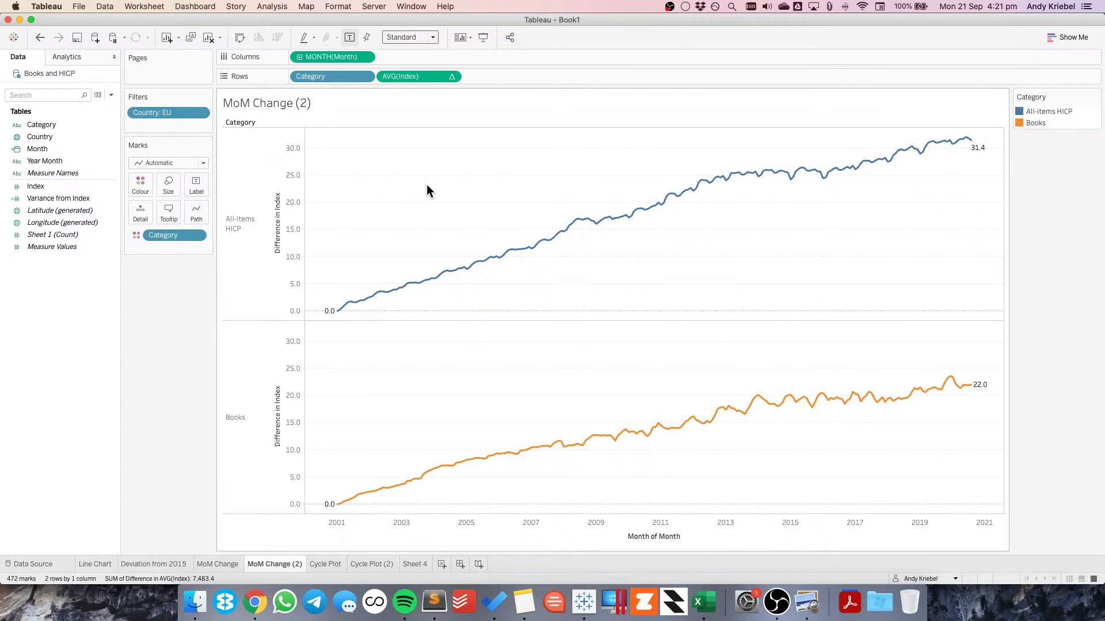
{"action": "double_click", "coordinate": [264, 565]}
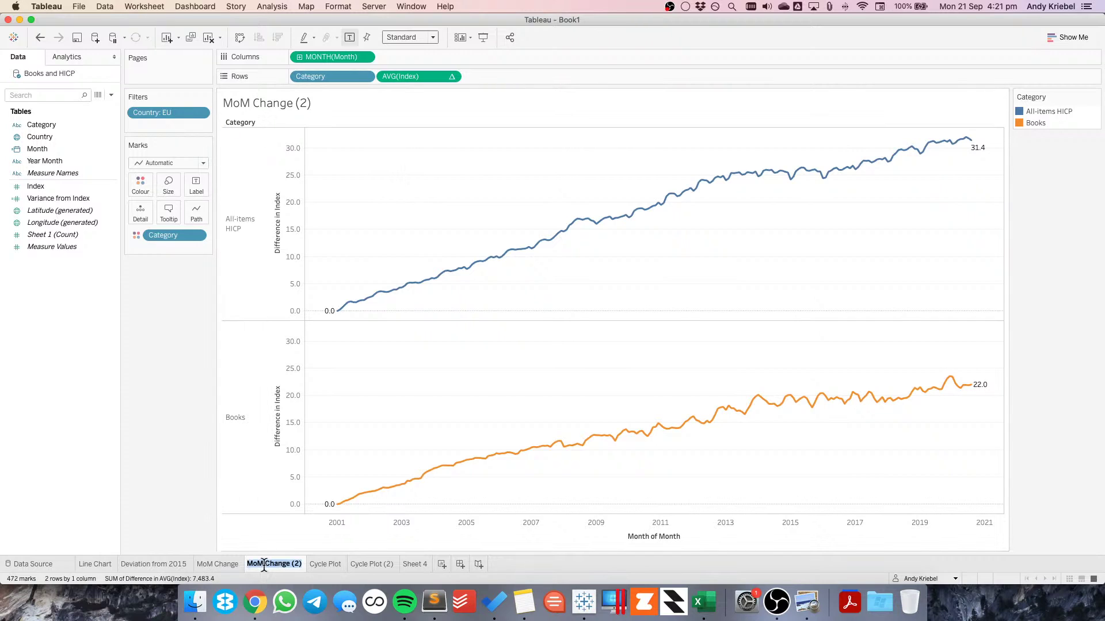
{"action": "type", "text": "Change vs. Jan 2001"}
{"action": "key", "text": "Return"}
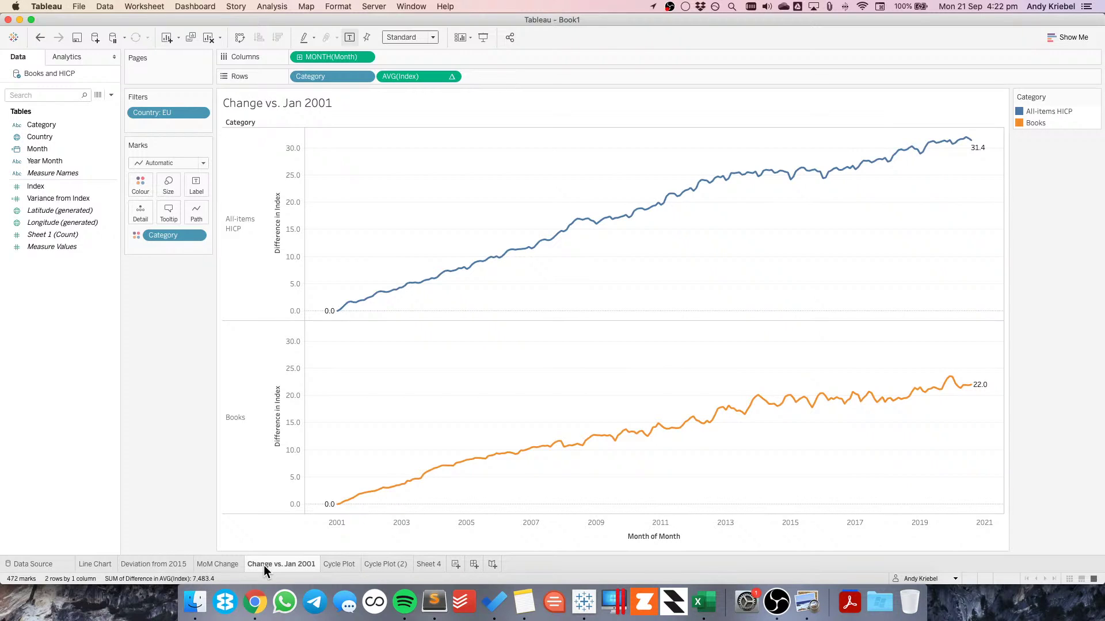
Remove Category from the rows of Change vs. Jan 2001 and mark that sheet's tab blue
{"action": "left_click_drag", "start_coordinate": [309, 77], "coordinate": [157, 353]}
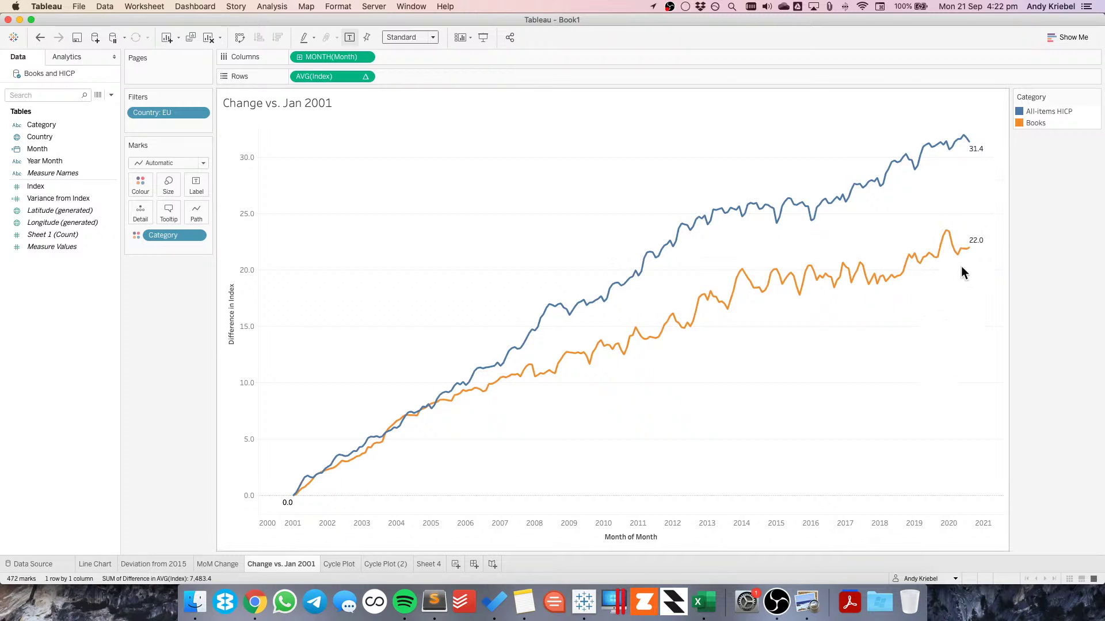
{"action": "right_click", "coordinate": [286, 573]}
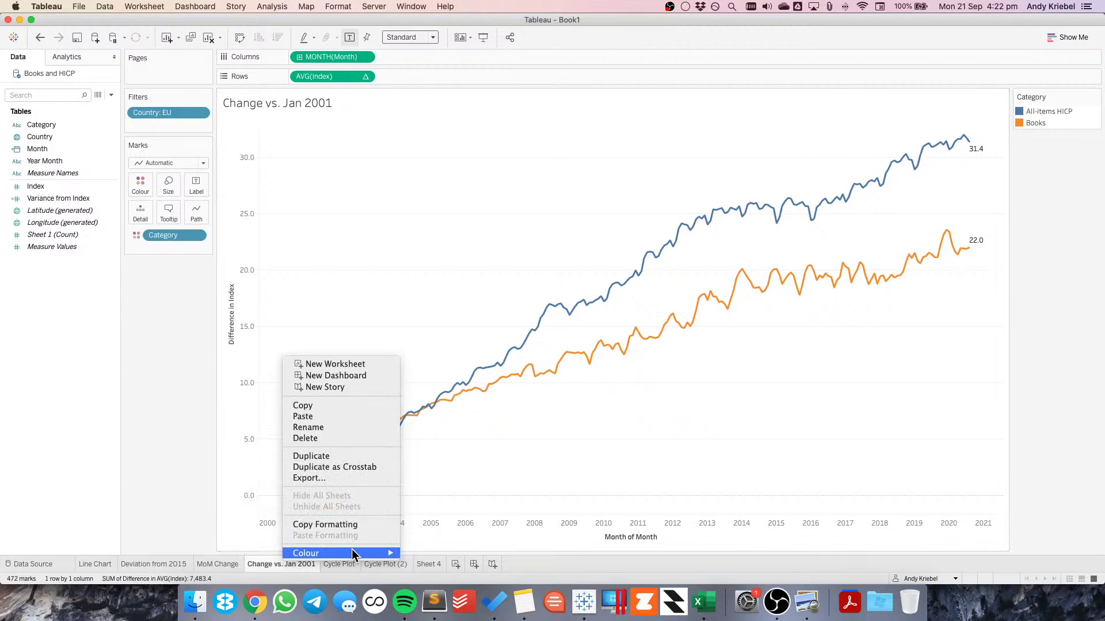
{"action": "mouse_move", "coordinate": [353, 552]}
{"action": "left_click", "coordinate": [431, 505]}
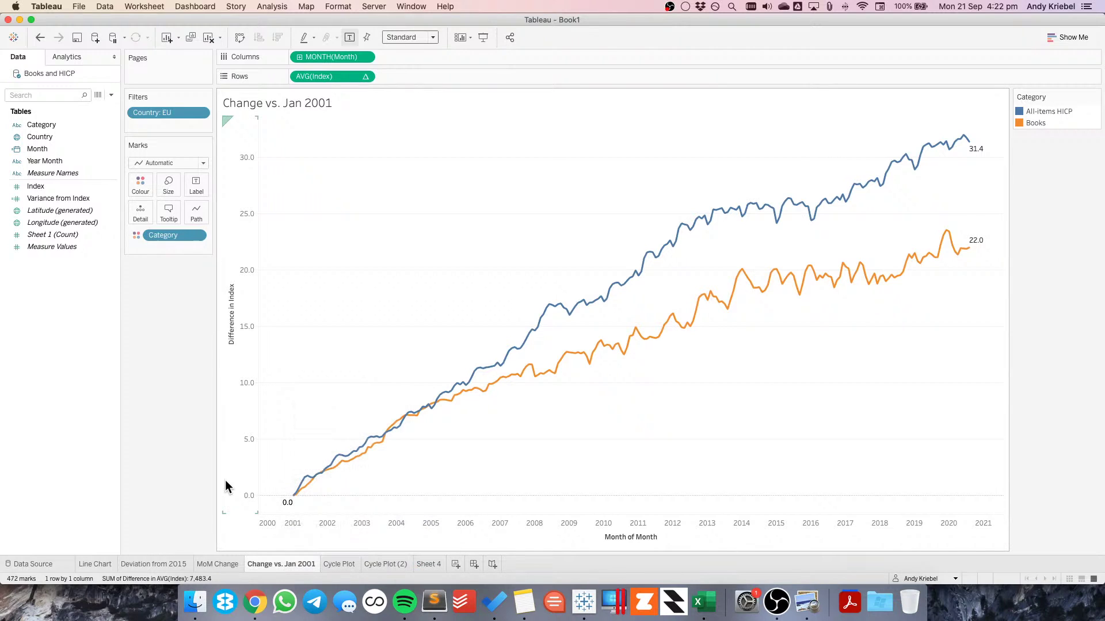
Mark the Line Chart sheet's tab blue and move the Change vs. Jan 2001 sheet directly after it
{"action": "left_click", "coordinate": [97, 564]}
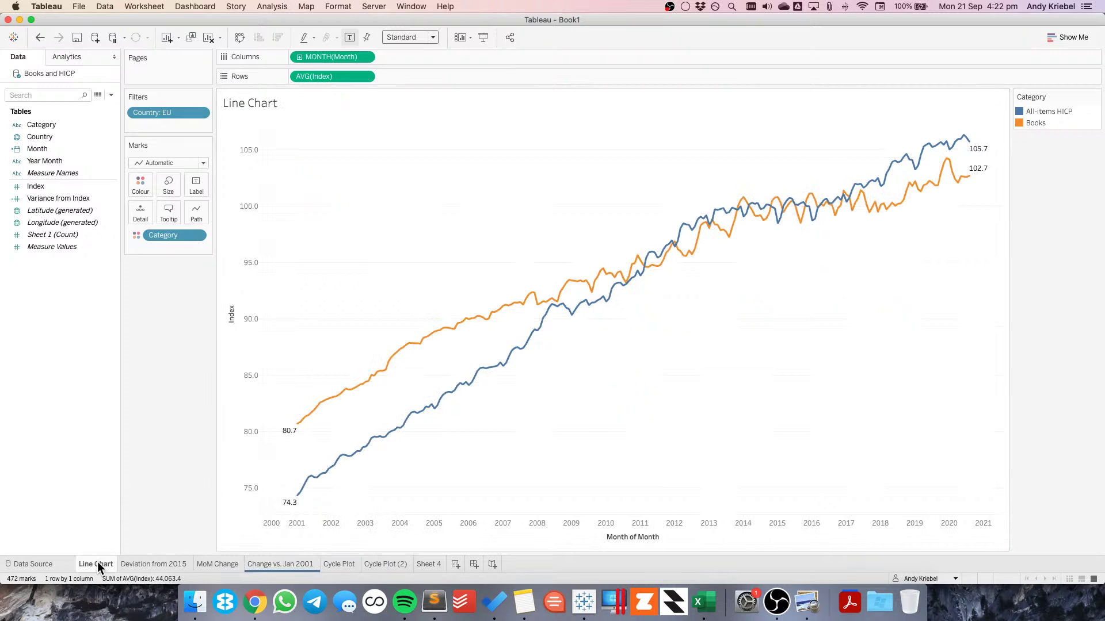
{"action": "right_click", "coordinate": [97, 562]}
{"action": "mouse_move", "coordinate": [172, 550]}
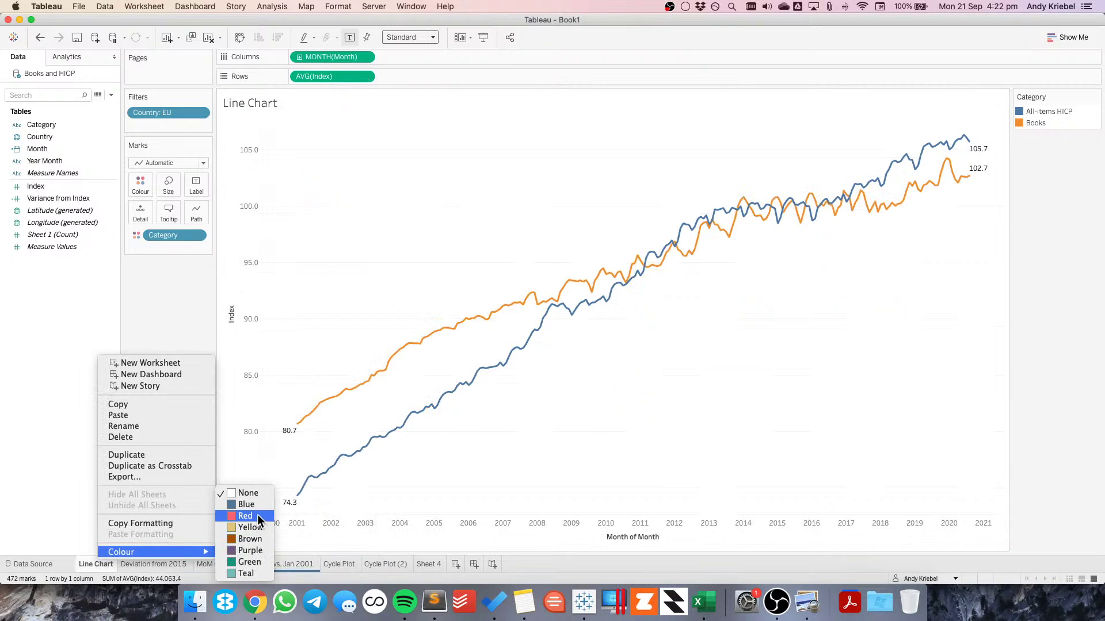
{"action": "left_click", "coordinate": [254, 504]}
{"action": "left_click", "coordinate": [161, 564]}
{"action": "left_click_drag", "start_coordinate": [274, 561], "coordinate": [138, 561]}
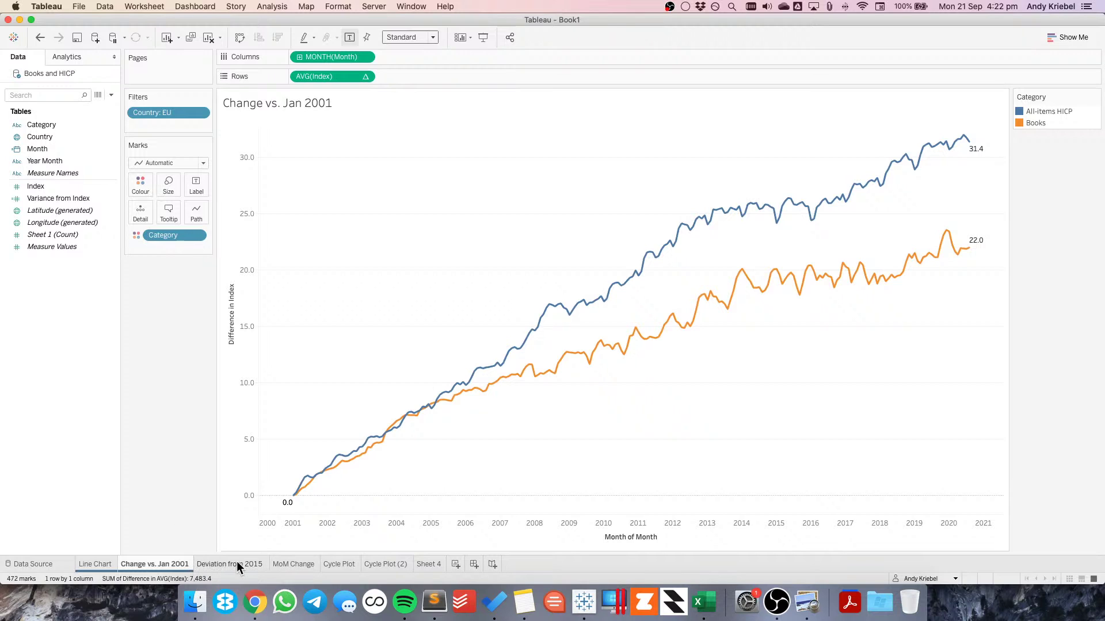
Duplicate the Line Chart sheet, placing the copy after MoM Change under the name "Moving Average"
{"action": "left_click", "coordinate": [96, 564]}
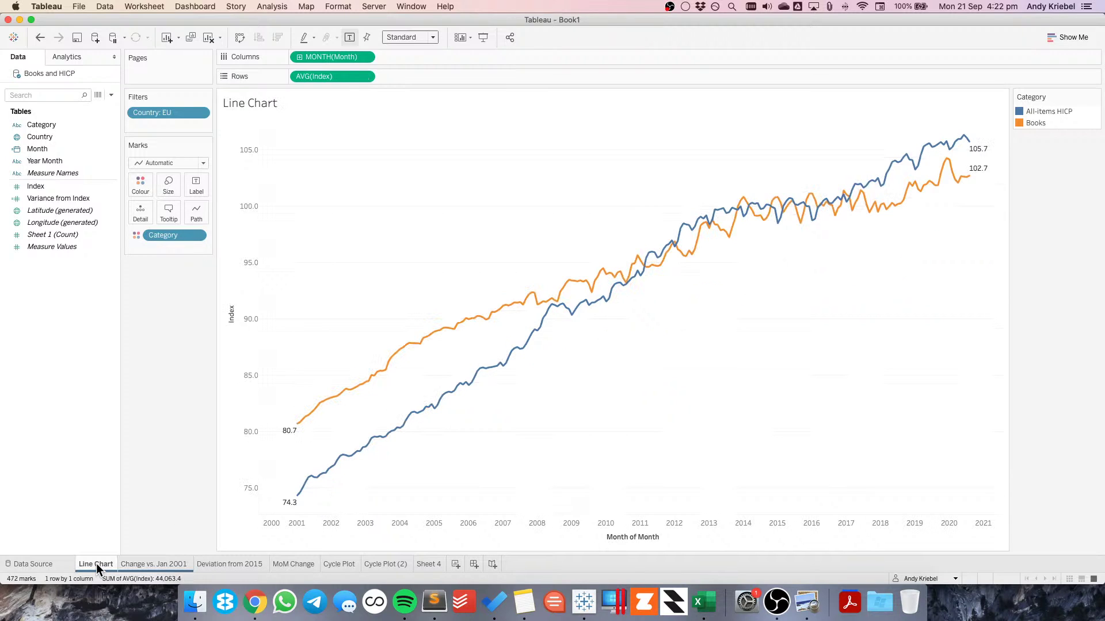
{"action": "right_click", "coordinate": [95, 564]}
{"action": "left_click", "coordinate": [157, 562]}
{"action": "left_click_drag", "start_coordinate": [154, 564], "coordinate": [361, 565]}
{"action": "double_click", "coordinate": [343, 564]}
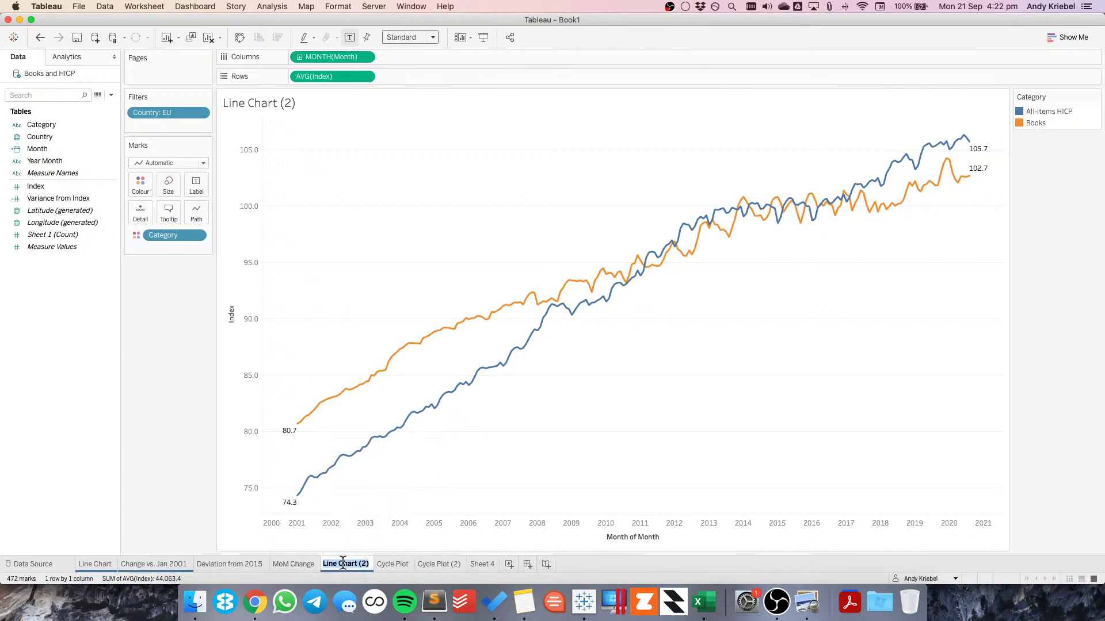
{"action": "type", "text": "Moving Average"}
{"action": "key", "text": "Return"}
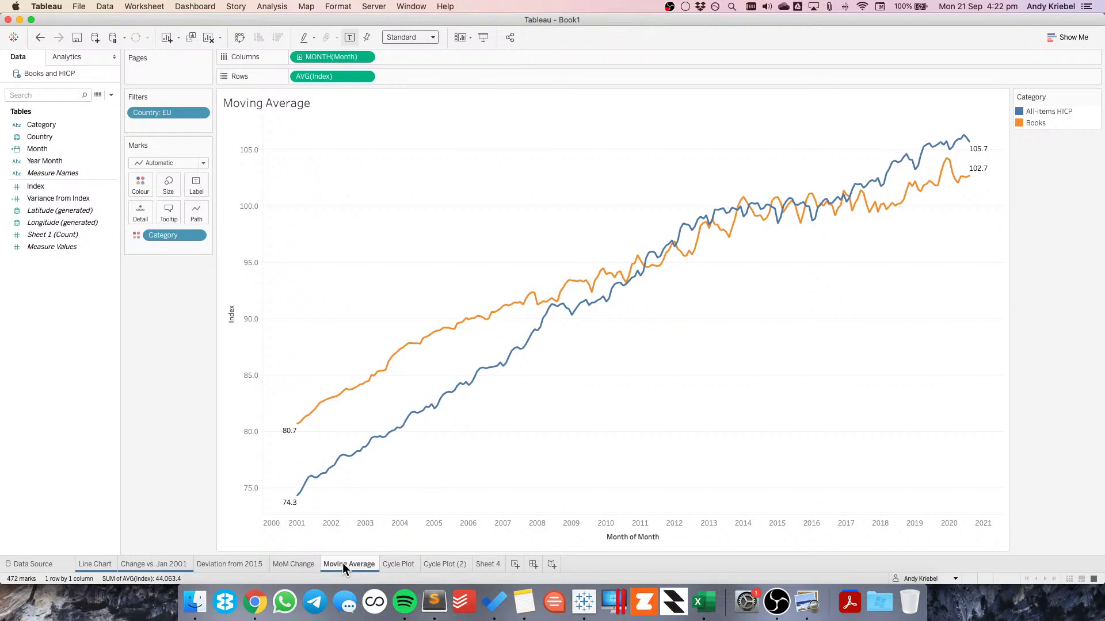
Turn the average Index into a moving calculation that averages the current value with the previous 5 values
{"action": "left_click", "coordinate": [364, 76]}
{"action": "left_click", "coordinate": [366, 252]}
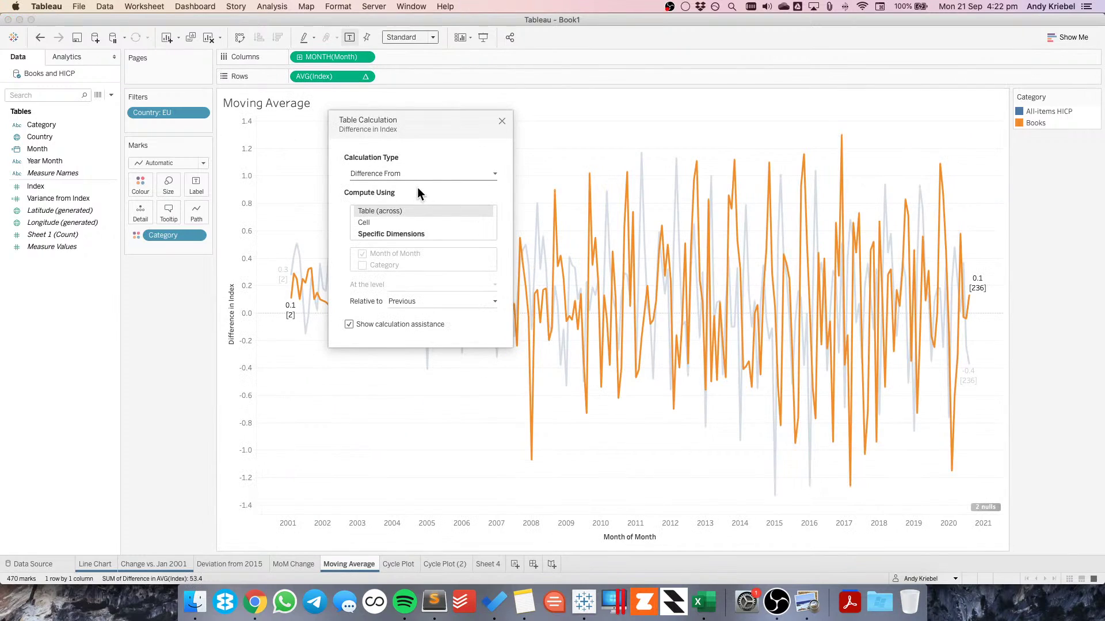
{"action": "left_click", "coordinate": [410, 174]}
{"action": "left_click", "coordinate": [399, 249]}
{"action": "left_click", "coordinate": [377, 191]}
{"action": "left_click", "coordinate": [368, 222]}
{"action": "left_click", "coordinate": [371, 241]}
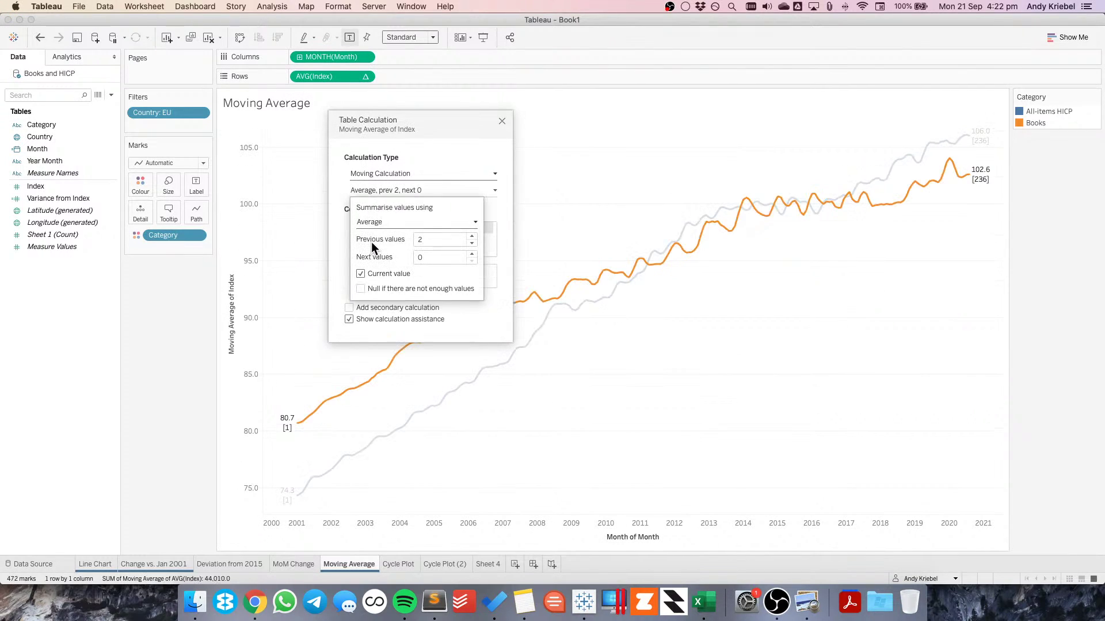
{"action": "left_click", "coordinate": [438, 240]}
{"action": "type", "text": "5"}
{"action": "left_click", "coordinate": [406, 331]}
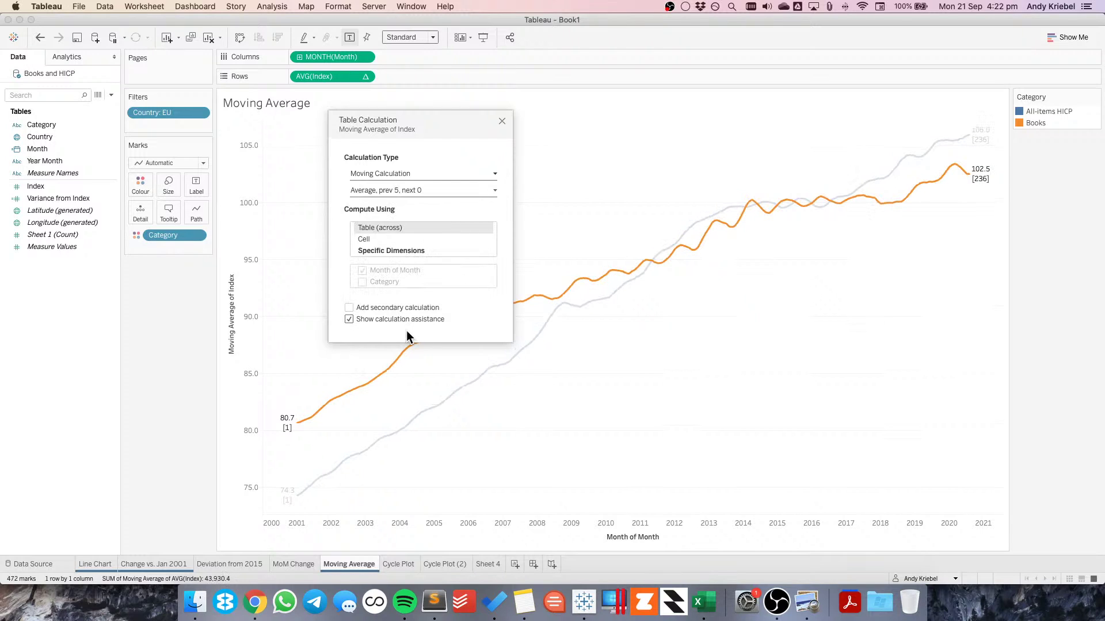
{"action": "left_click", "coordinate": [501, 122]}
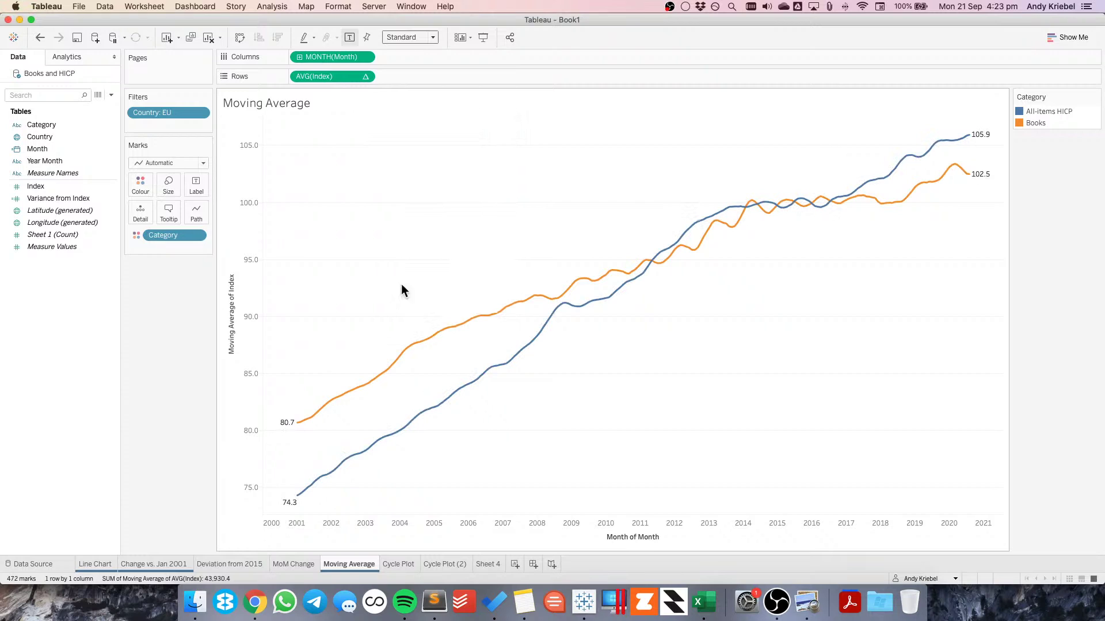
Try plotting the plain Index together with its moving average on the Moving Average sheet, and undo the addition
{"action": "left_click", "coordinate": [73, 149]}
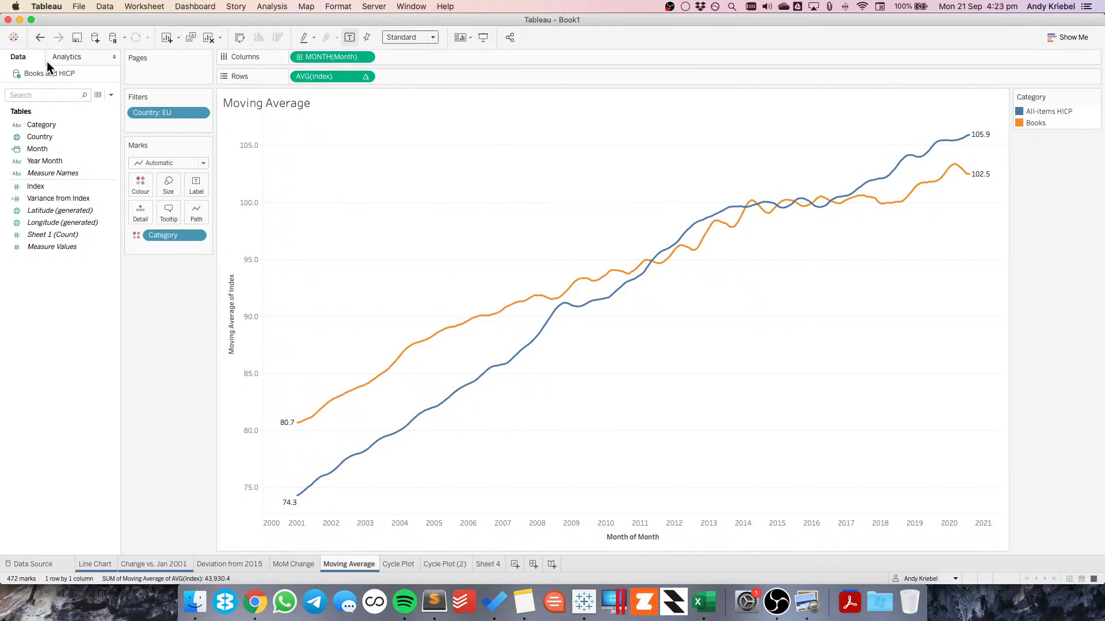
{"action": "left_click", "coordinate": [61, 187]}
{"action": "left_click_drag", "start_coordinate": [67, 191], "coordinate": [242, 277]}
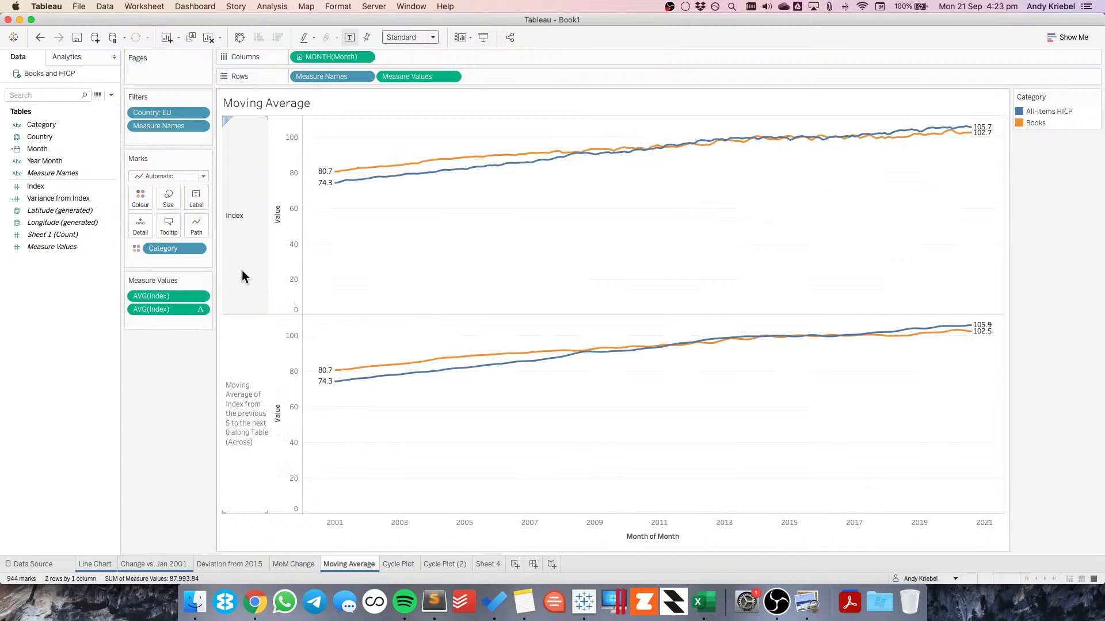
{"action": "mouse_move", "coordinate": [337, 77]}
{"action": "left_mouse_down"}
{"action": "mouse_move", "coordinate": [151, 222]}
{"action": "mouse_move", "coordinate": [191, 212]}
{"action": "mouse_move", "coordinate": [333, 75]}
{"action": "left_mouse_up"}
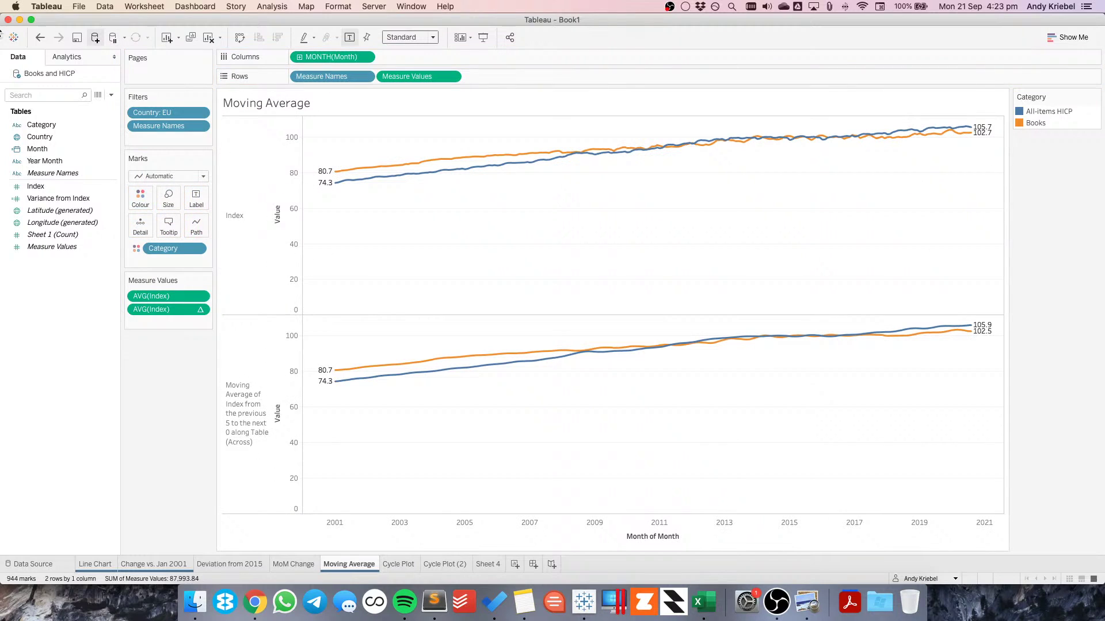
{"action": "left_click", "coordinate": [40, 37]}
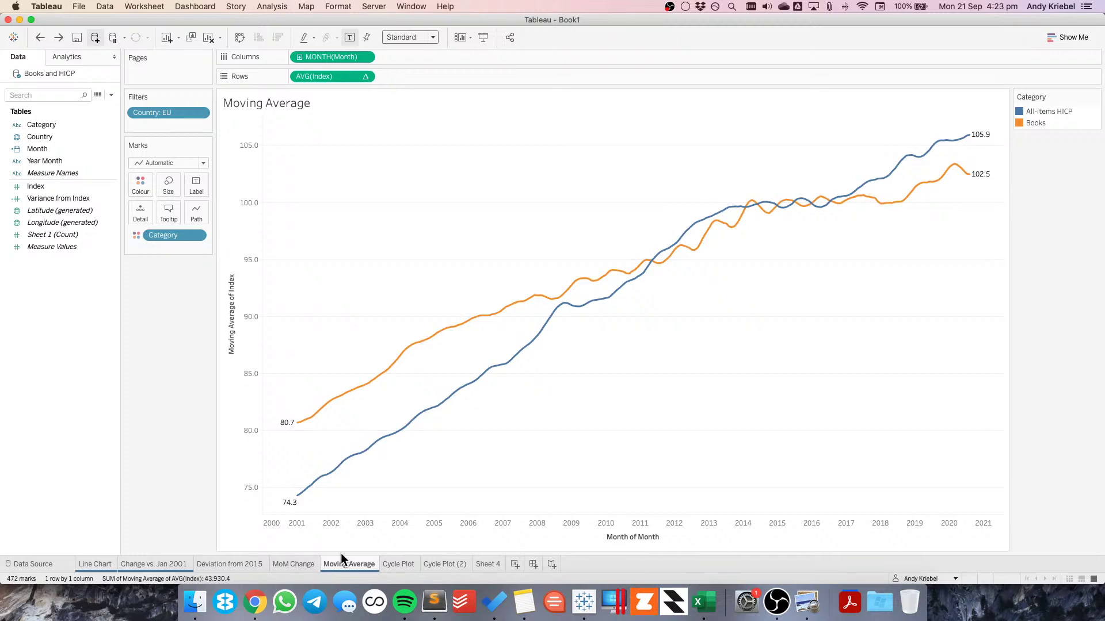
Duplicate the Line Chart sheet, placing the copy after Moving Average under the name "Variance from HICP"
{"action": "mouse_move", "coordinate": [492, 564]}
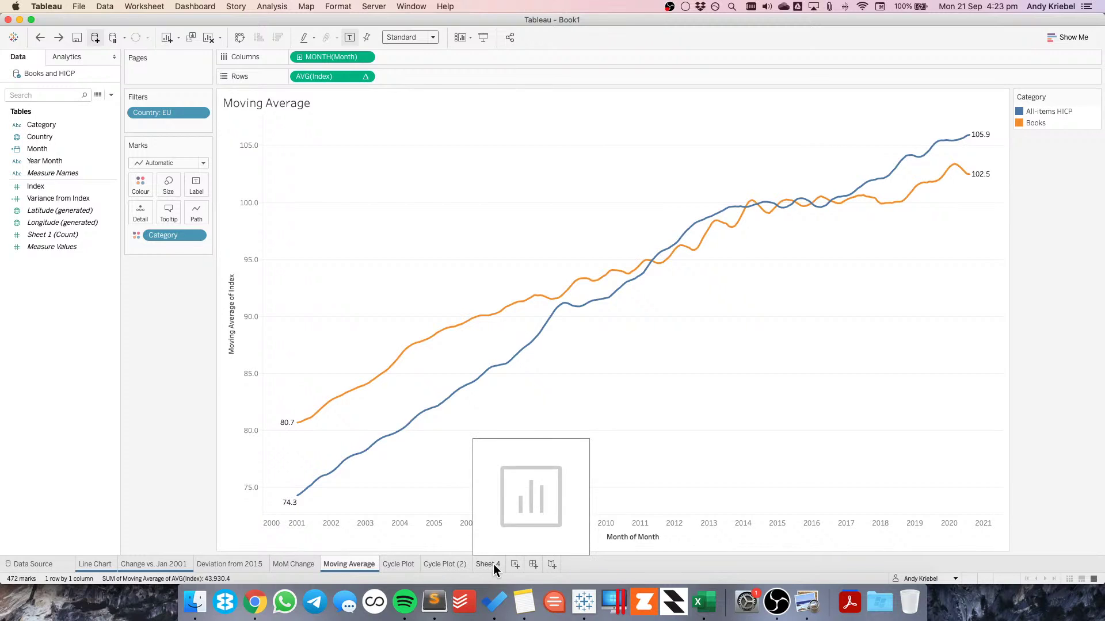
{"action": "right_click", "coordinate": [341, 563]}
{"action": "left_click", "coordinate": [107, 563]}
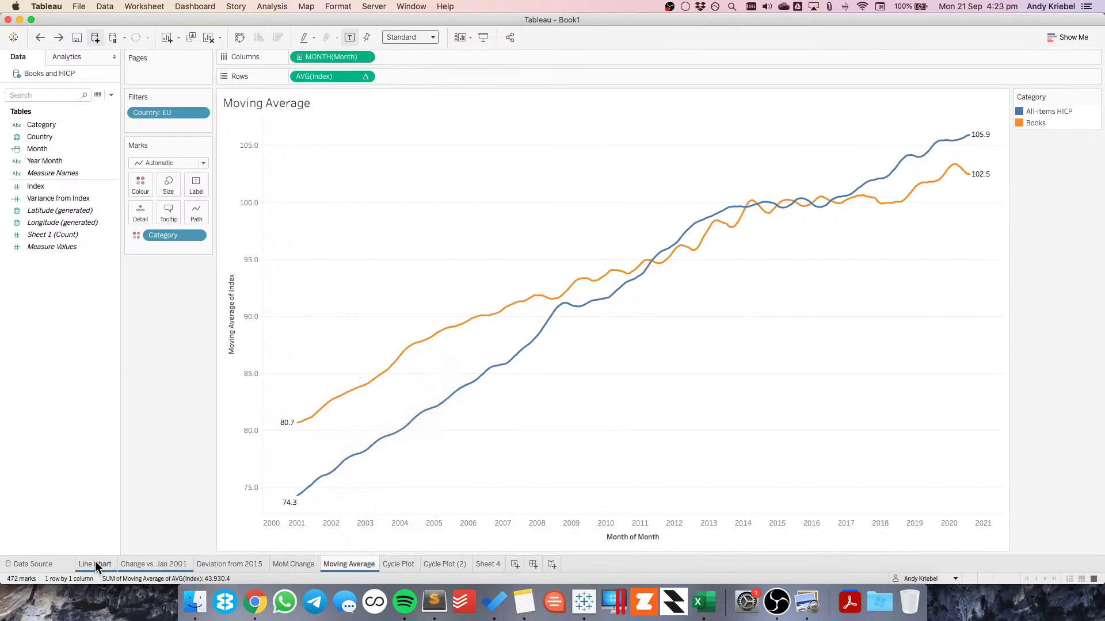
{"action": "right_click", "coordinate": [97, 564]}
{"action": "left_click", "coordinate": [126, 455]}
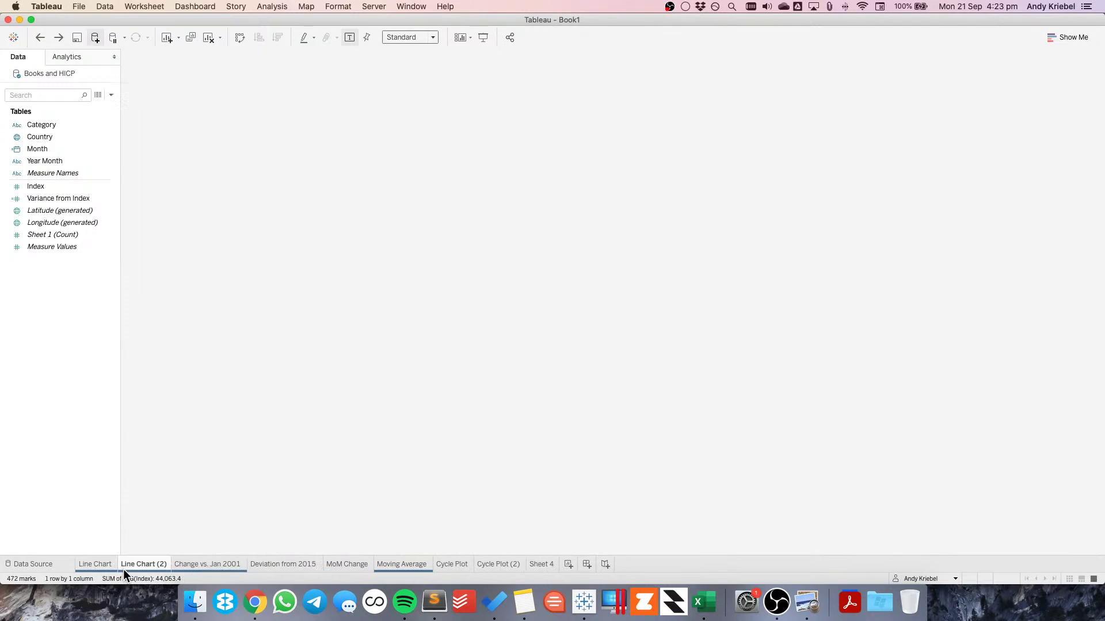
{"action": "left_click_drag", "start_coordinate": [406, 572], "coordinate": [427, 568]}
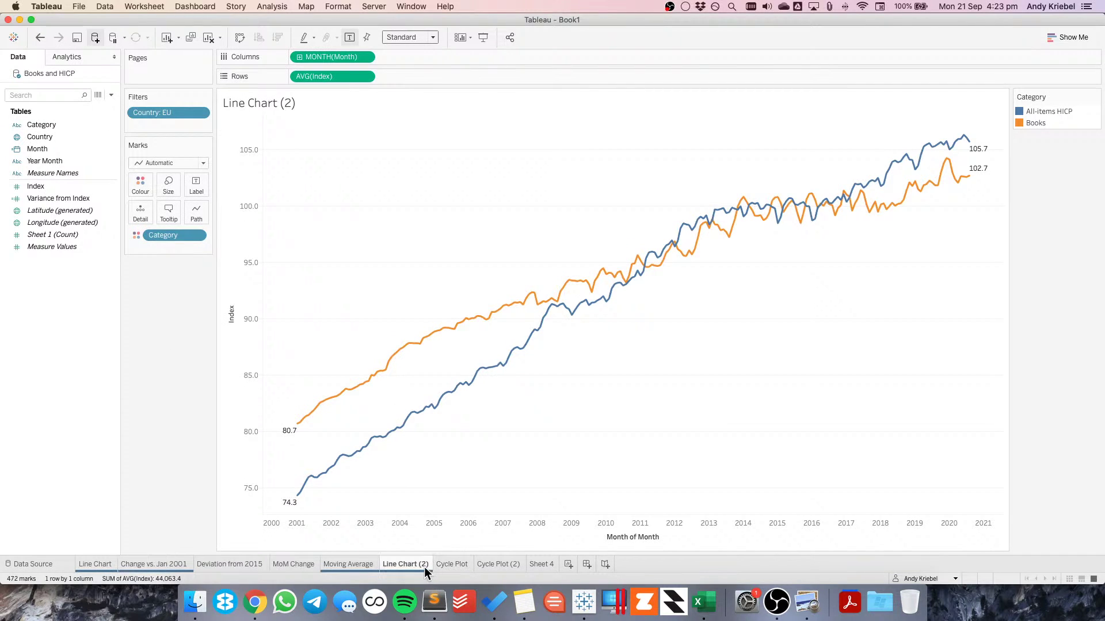
{"action": "double_click", "coordinate": [414, 564]}
{"action": "type", "text": "Viariance from HICP"}
{"action": "key", "text": "Return"}
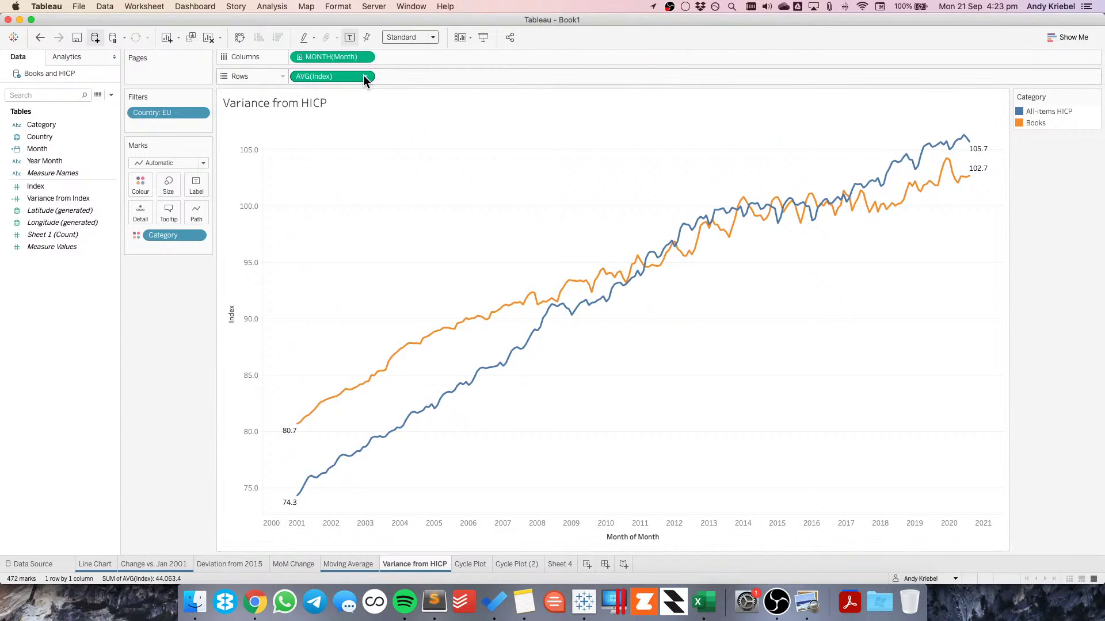
Turn the average Index into a Difference From calculation computed along Category only, relative to All-items HICP
{"action": "mouse_move", "coordinate": [297, 430]}
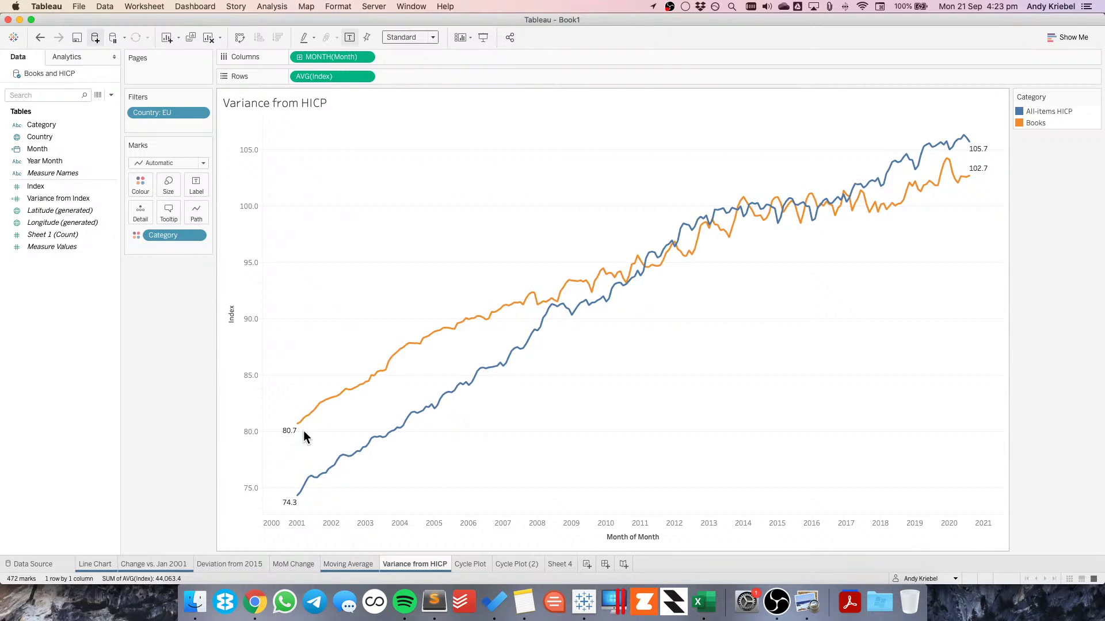
{"action": "left_click", "coordinate": [365, 76]}
{"action": "left_click", "coordinate": [370, 252]}
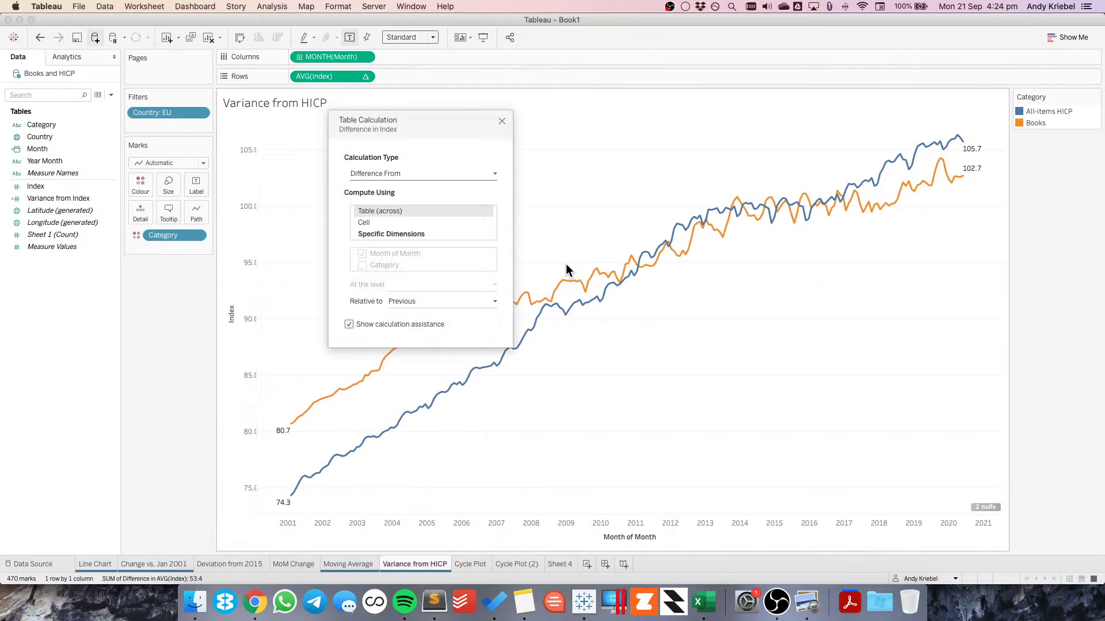
{"action": "left_click", "coordinate": [381, 233]}
{"action": "left_click", "coordinate": [362, 254]}
{"action": "left_click", "coordinate": [362, 265]}
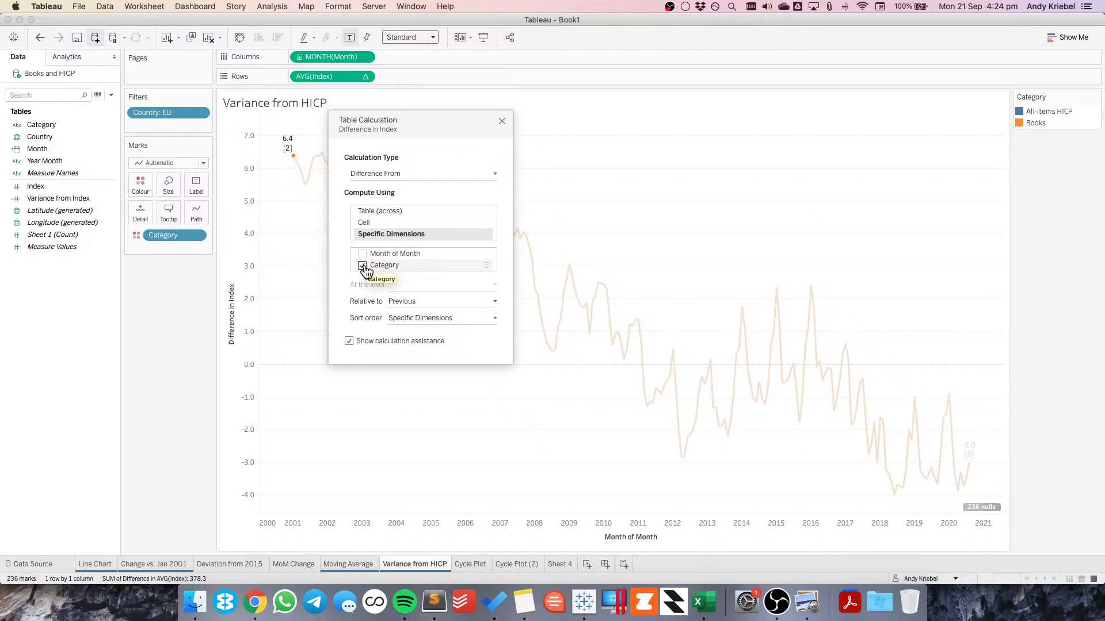
{"action": "left_click", "coordinate": [398, 303]}
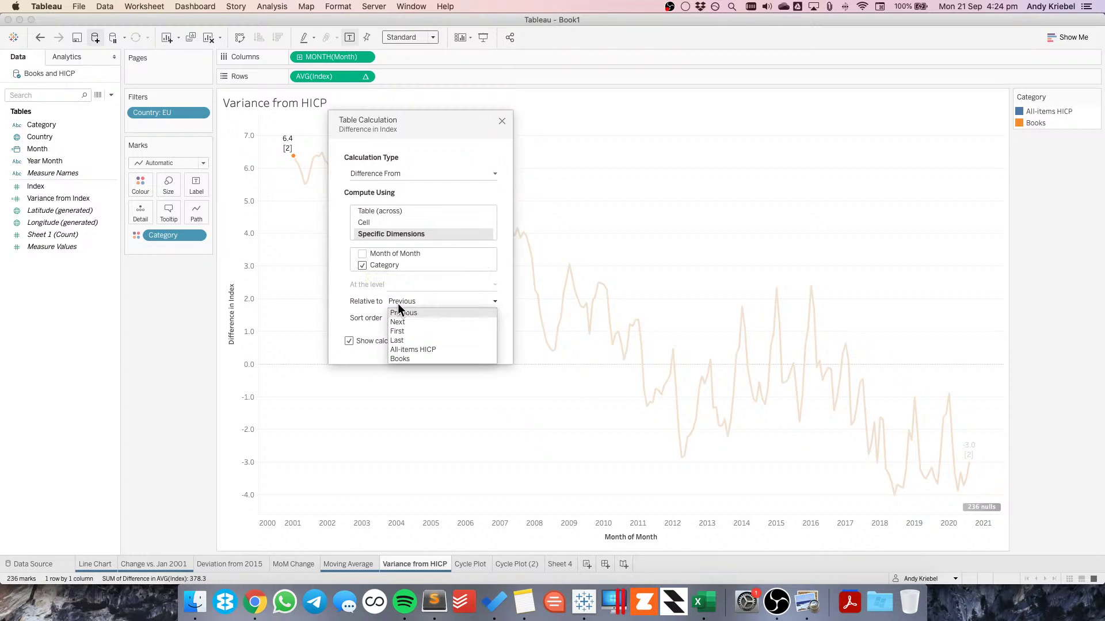
{"action": "left_click", "coordinate": [406, 350]}
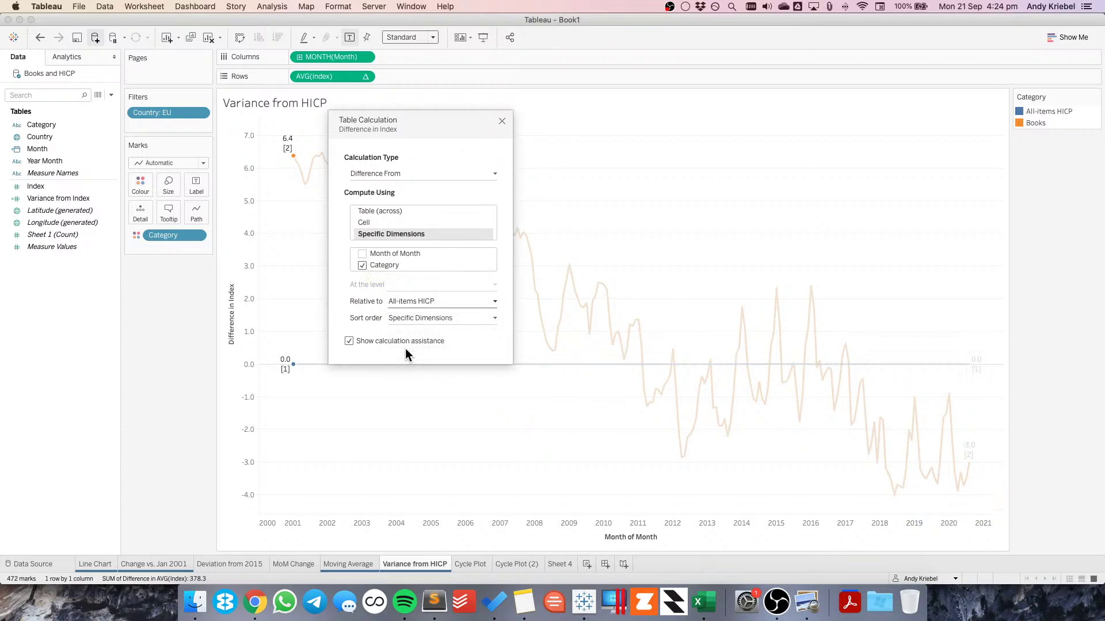
{"action": "left_click", "coordinate": [501, 121]}
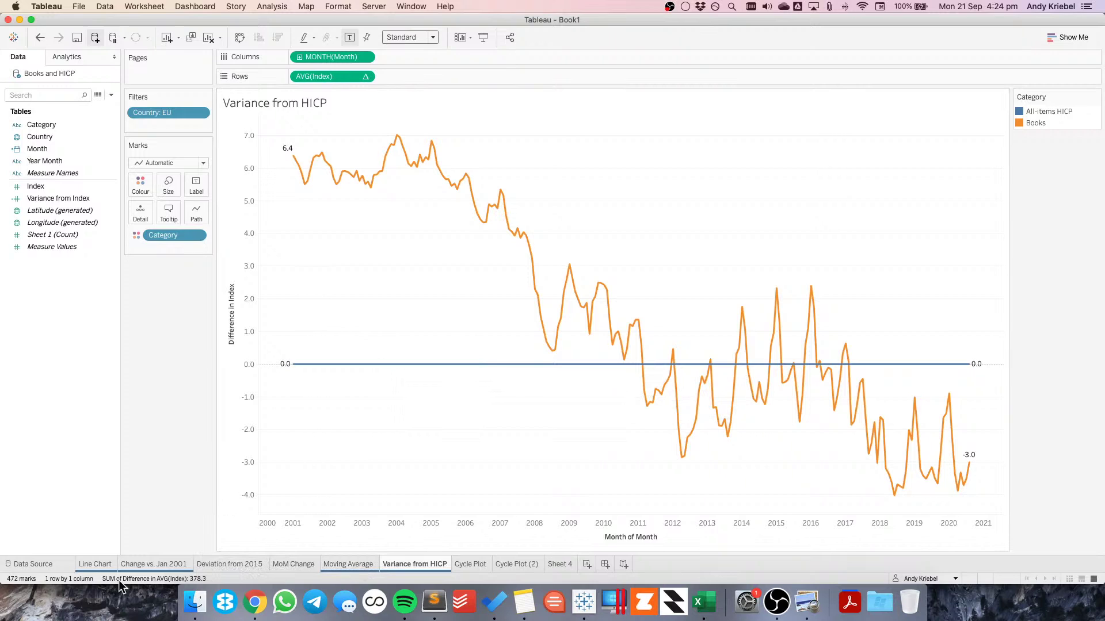
Compare the variance with the Line Chart sheet and hide the All-items HICP line on the Variance from HICP sheet
{"action": "left_click", "coordinate": [99, 561]}
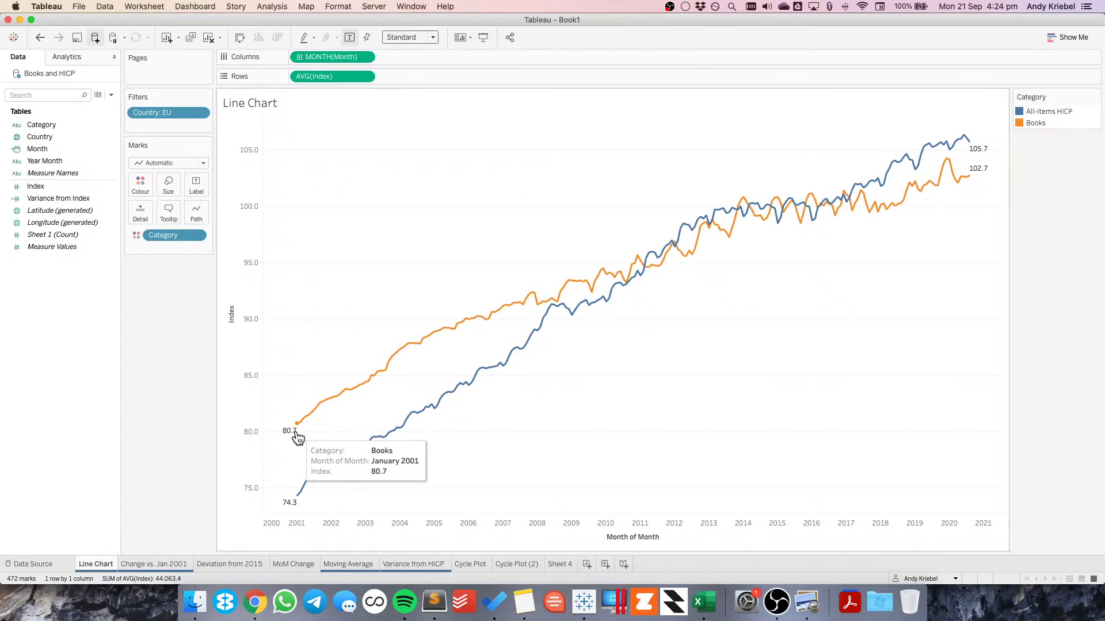
{"action": "left_click", "coordinate": [407, 561]}
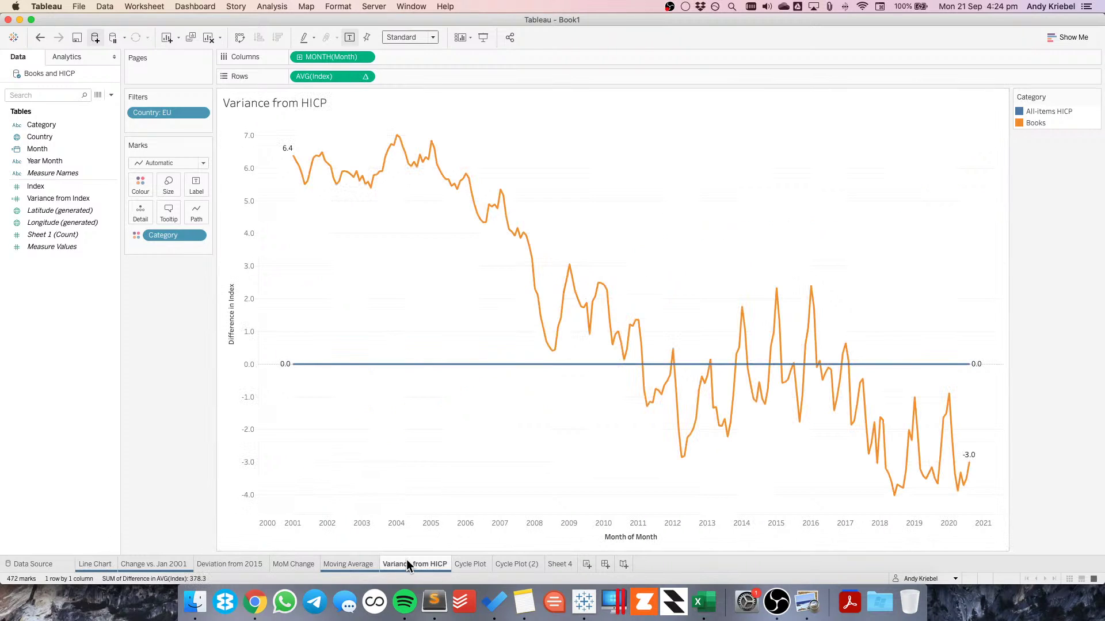
{"action": "mouse_move", "coordinate": [406, 559]}
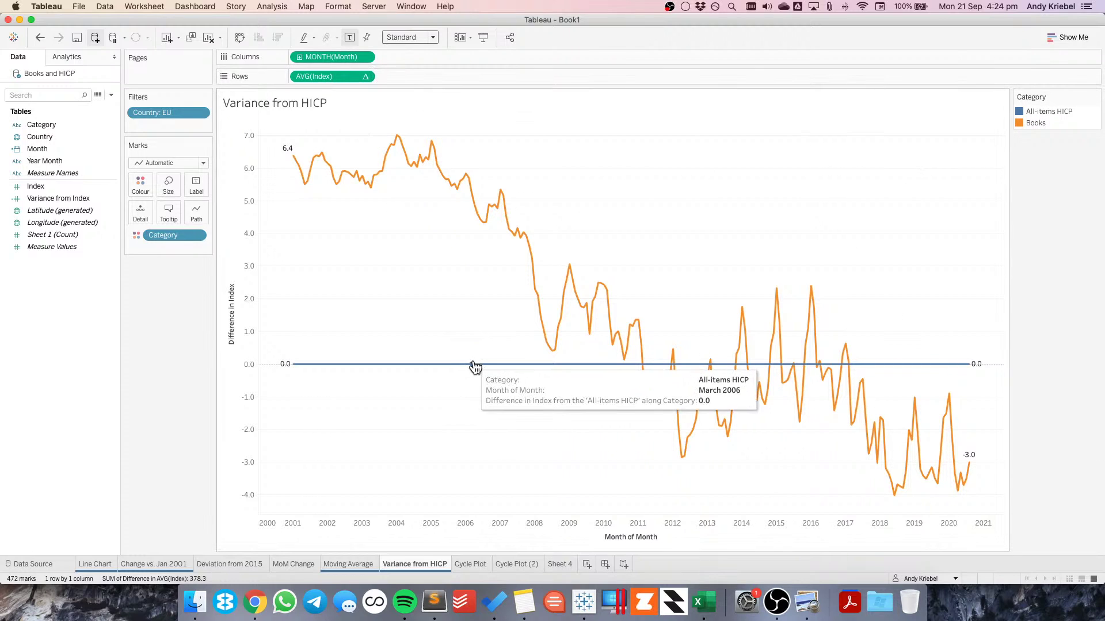
{"action": "left_click", "coordinate": [1051, 108]}
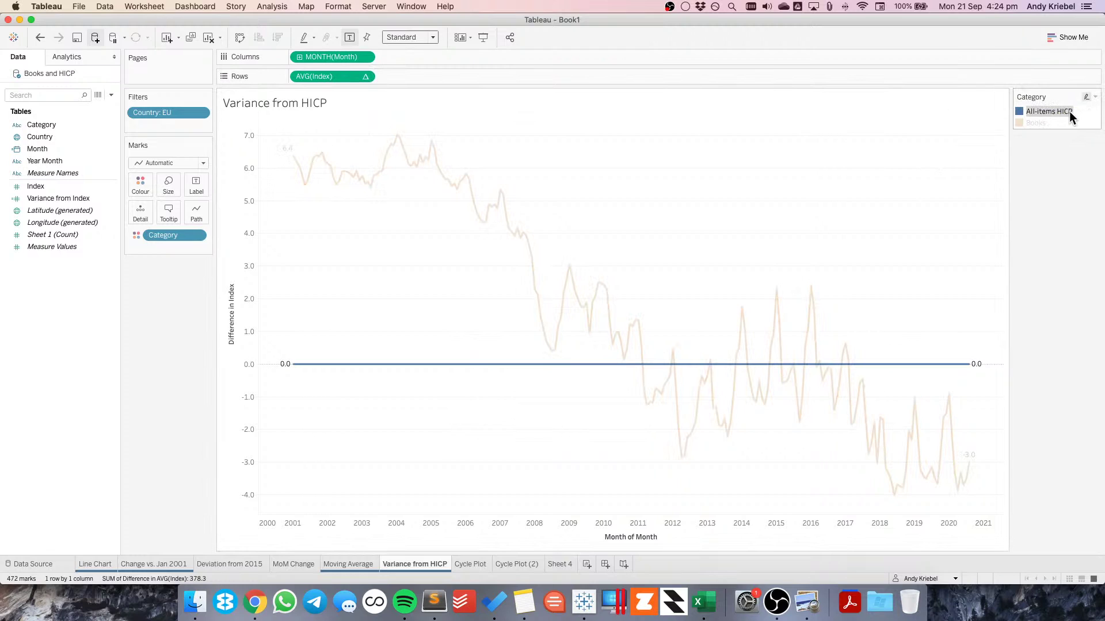
{"action": "right_click", "coordinate": [1057, 113]}
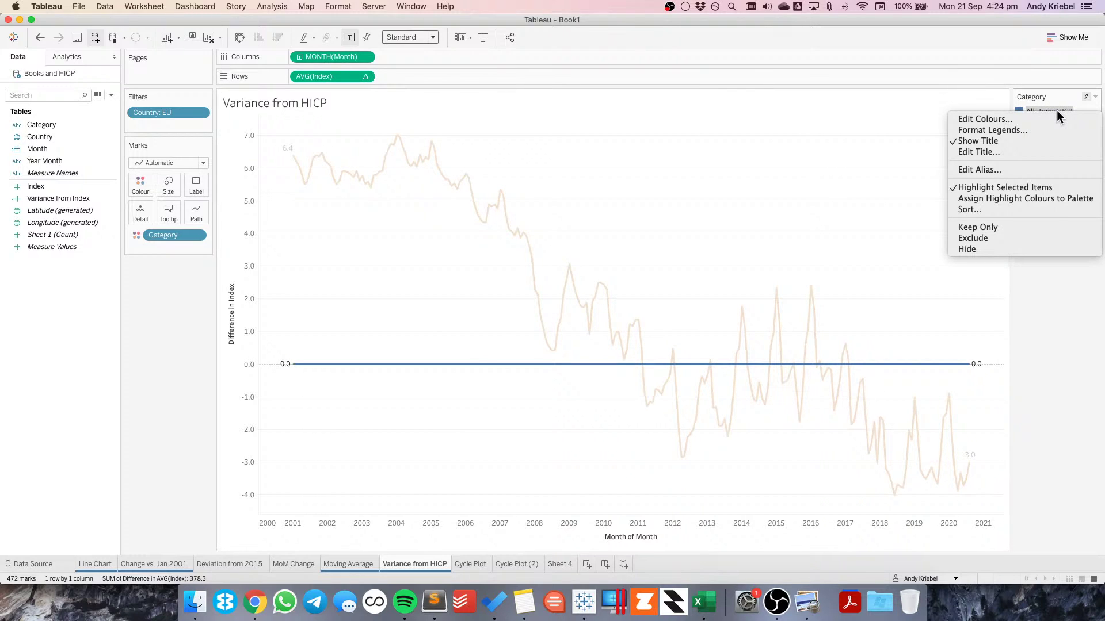
{"action": "key", "text": "Return"}
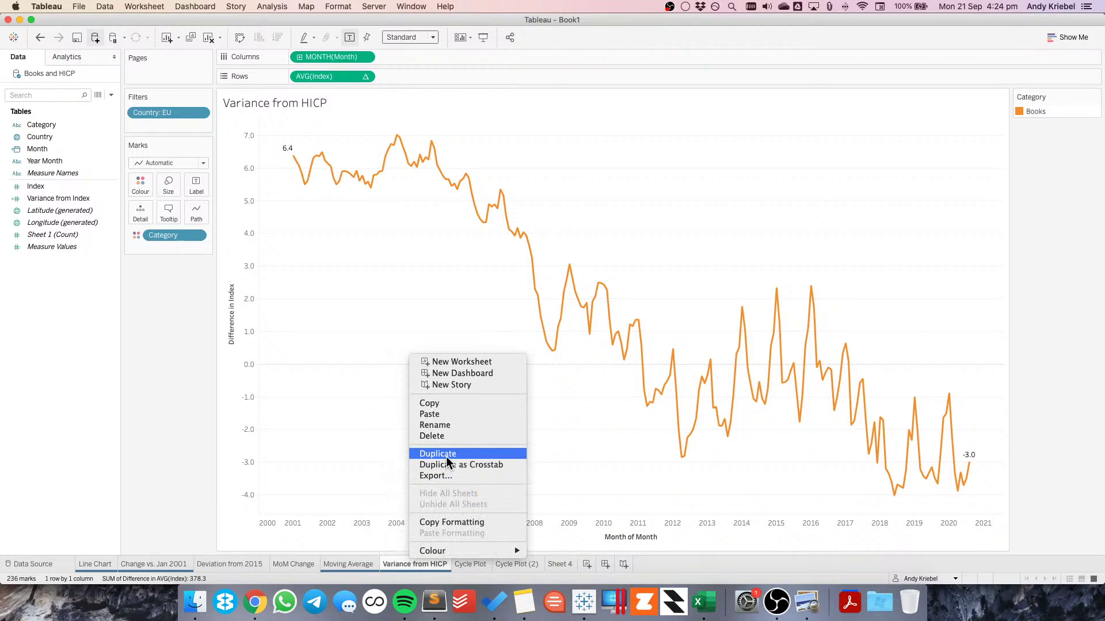
Duplicate the Variance from HICP sheet and, in the copy, show the hidden category again and clear the Index table calculation
{"action": "left_click", "coordinate": [447, 459]}
{"action": "left_click", "coordinate": [196, 235]}
{"action": "left_click", "coordinate": [190, 306]}
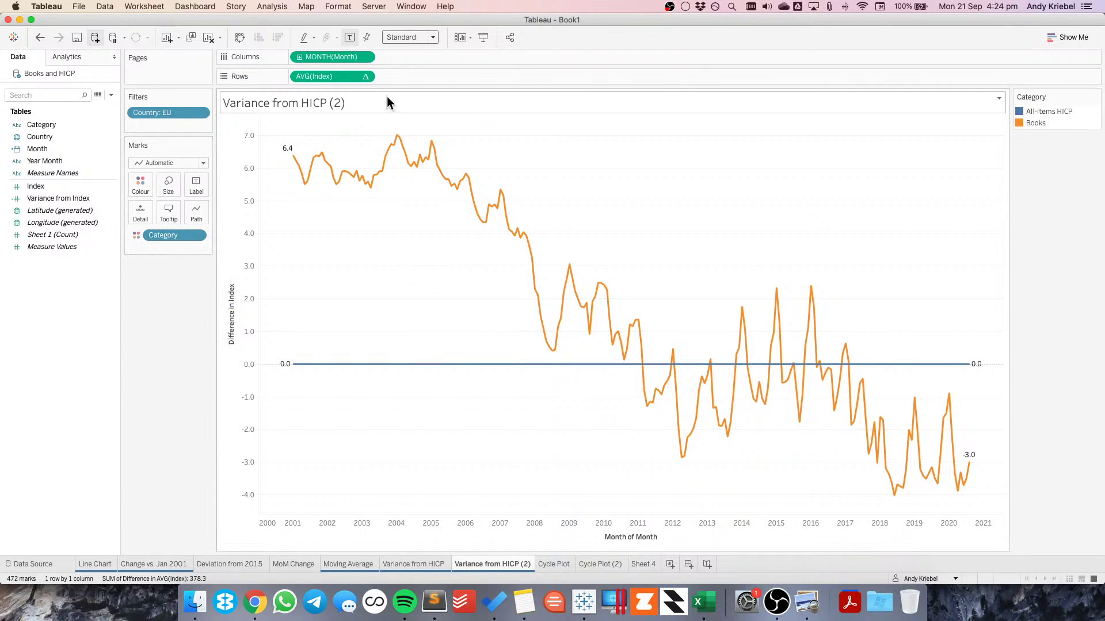
{"action": "left_click", "coordinate": [364, 77]}
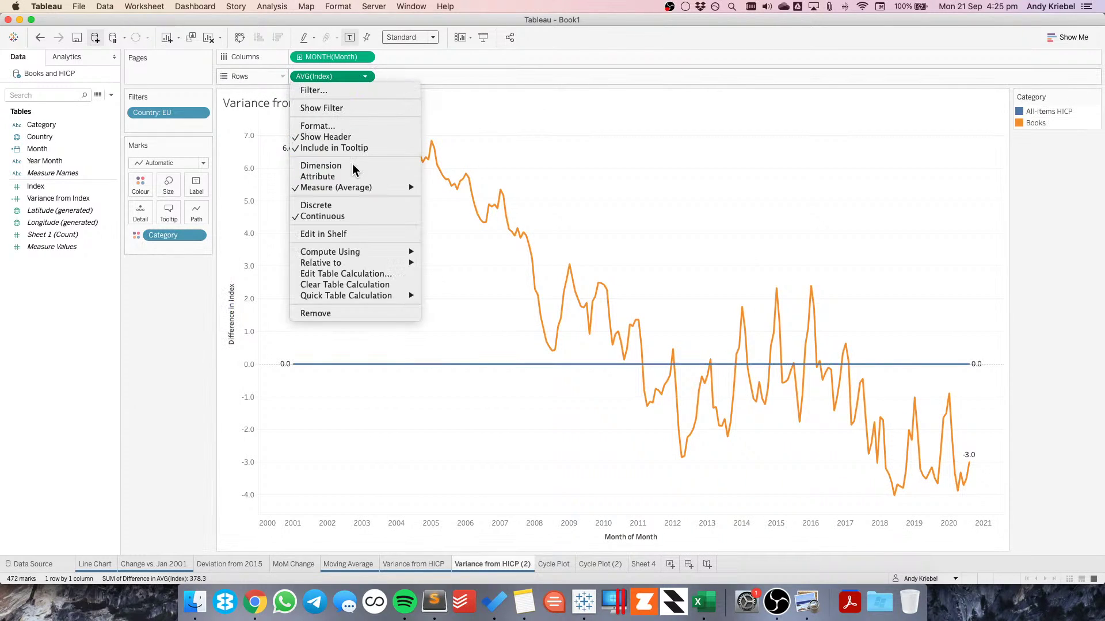
{"action": "left_click", "coordinate": [351, 286]}
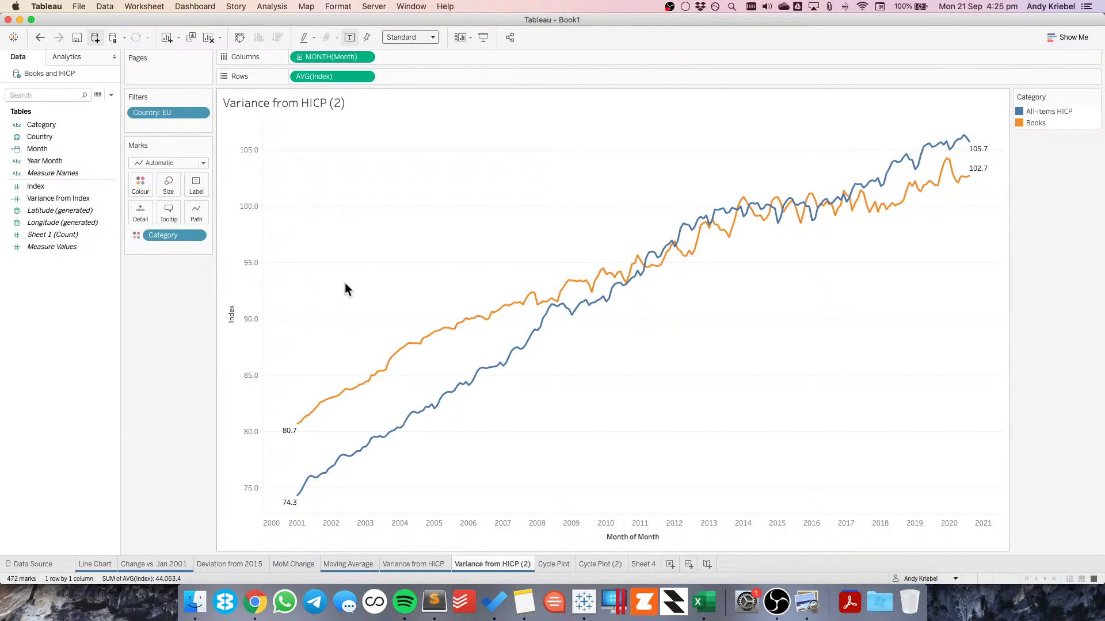
Add a second average Index chart below the first and stop its axis from including zero
{"action": "mouse_move", "coordinate": [300, 498]}
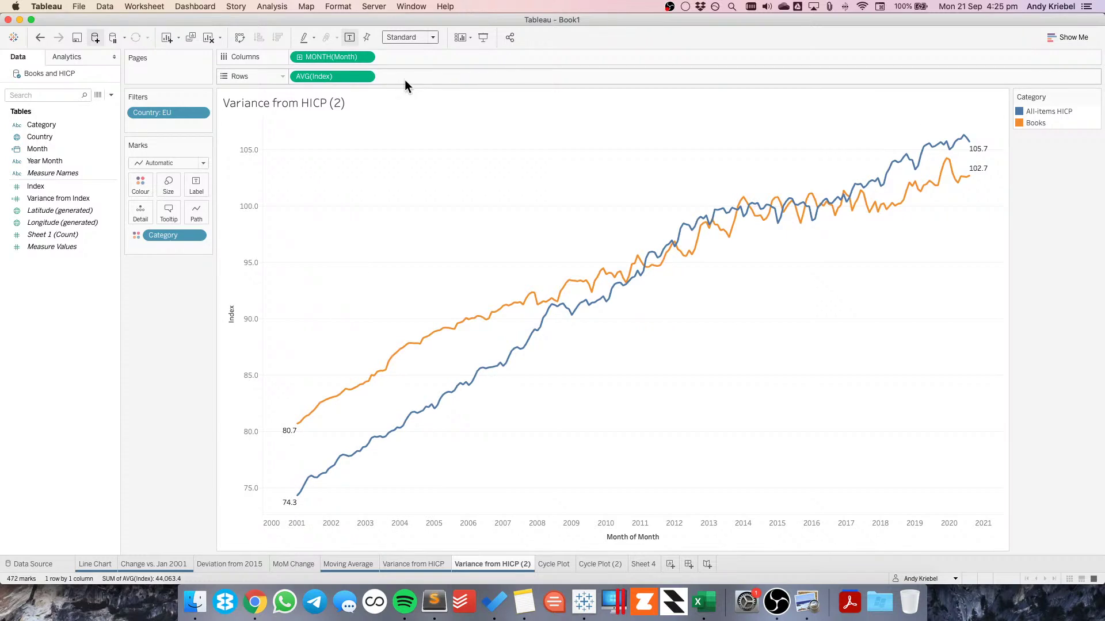
{"action": "left_click_drag", "start_coordinate": [338, 75], "coordinate": [416, 76]}
{"action": "left_click_drag", "start_coordinate": [350, 75], "coordinate": [428, 75]}
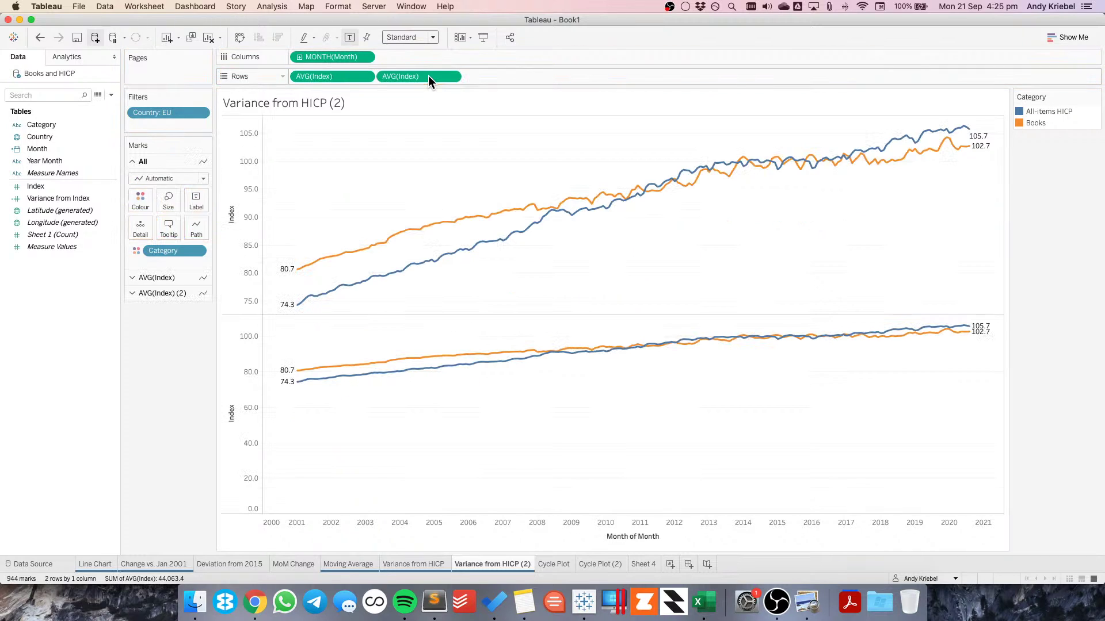
{"action": "right_click", "coordinate": [245, 406]}
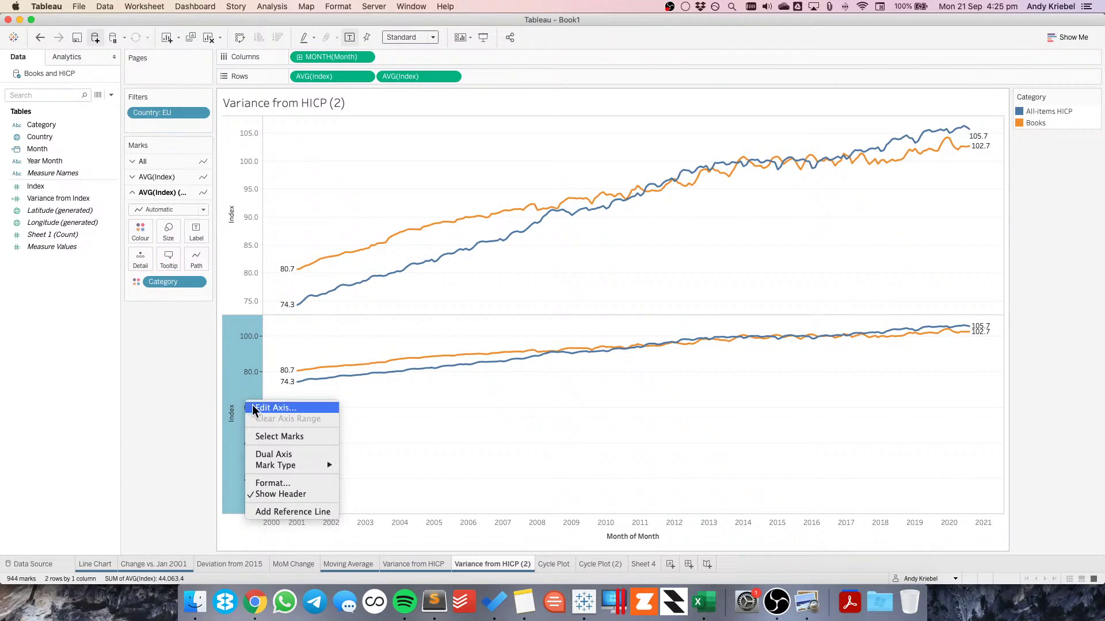
{"action": "key", "text": "Escape"}
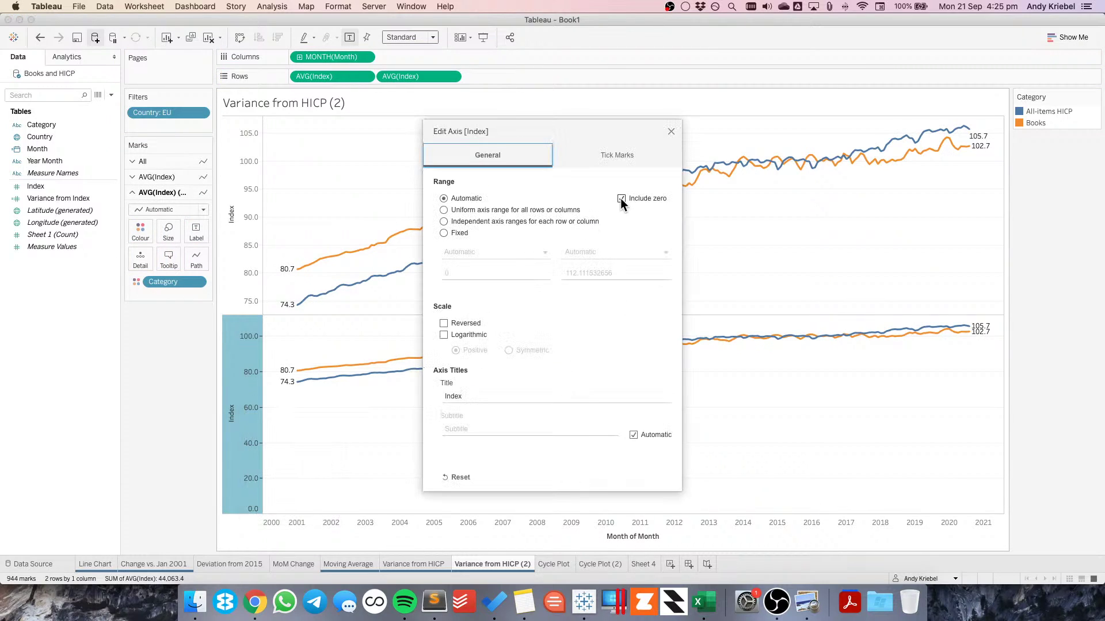
{"action": "left_click", "coordinate": [620, 198]}
{"action": "left_click", "coordinate": [670, 131]}
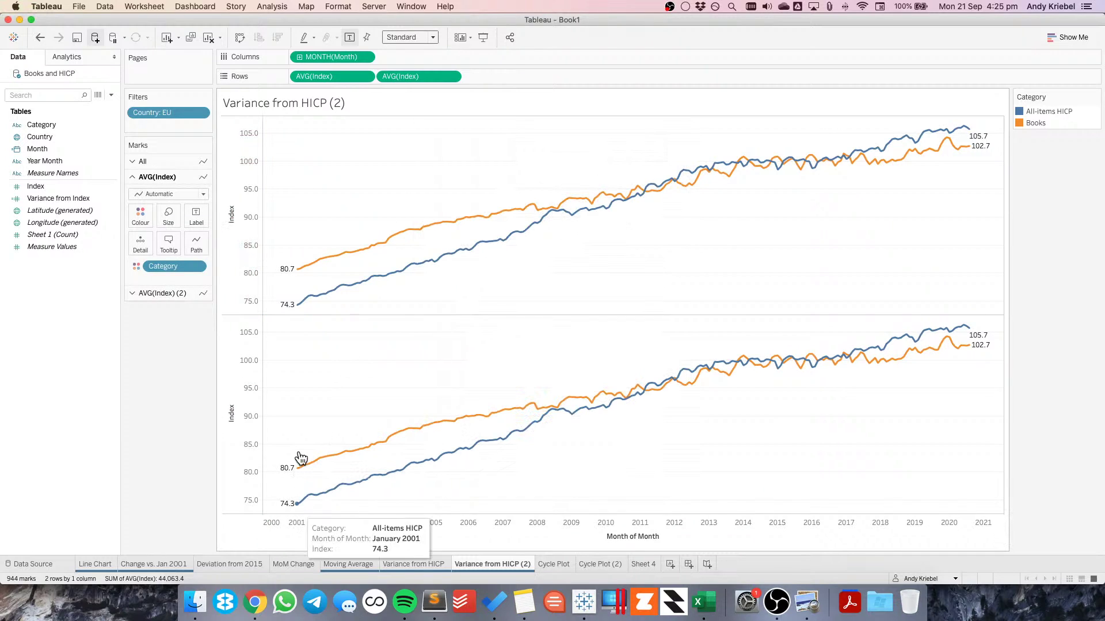
Try assigning Category to the line path of the second Index chart, both instead of and alongside colour, and undo each attempt
{"action": "left_click", "coordinate": [165, 294]}
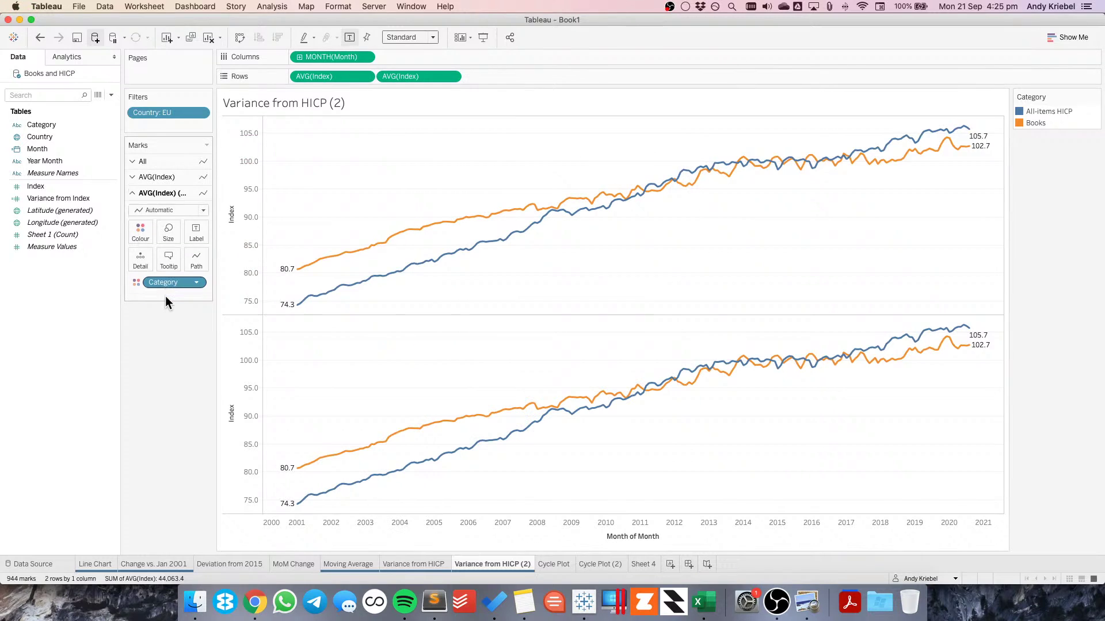
{"action": "left_click_drag", "start_coordinate": [160, 281], "coordinate": [201, 253]}
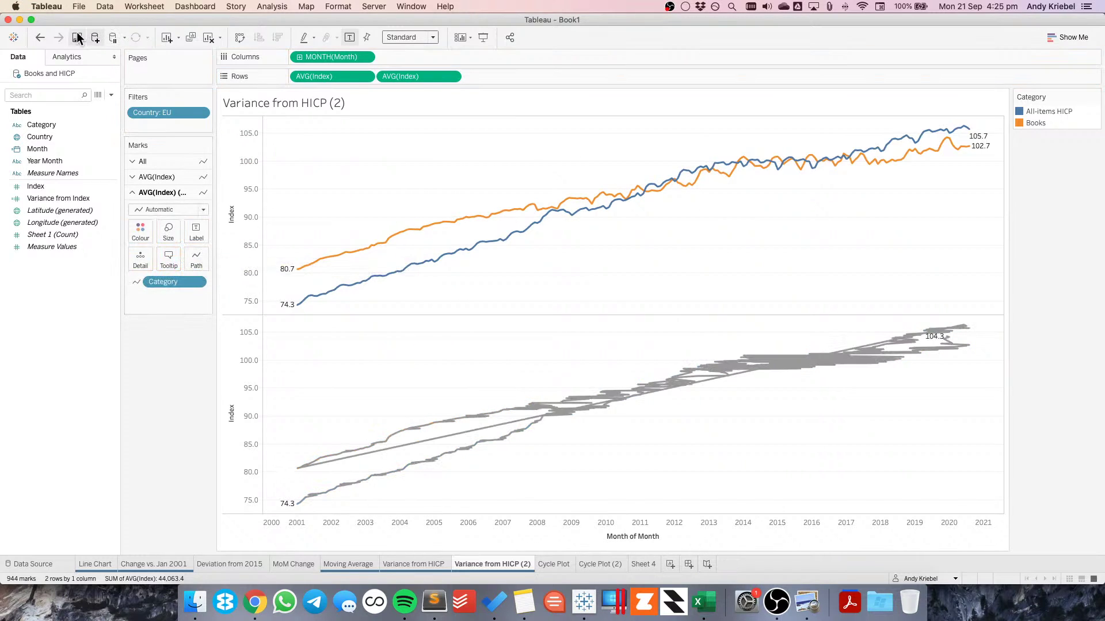
{"action": "left_click", "coordinate": [39, 38]}
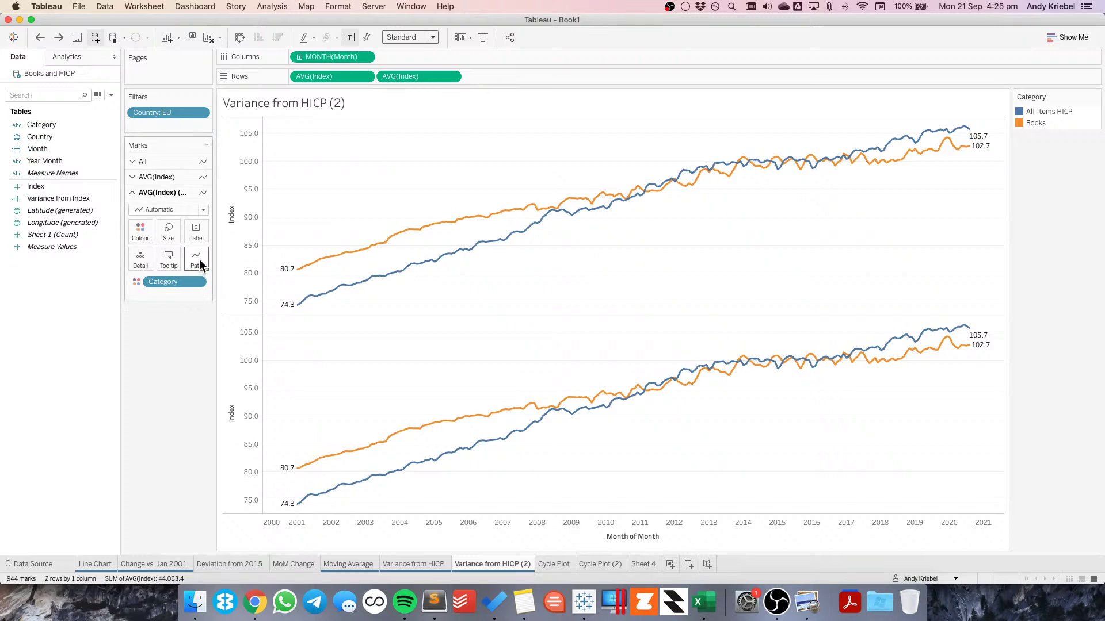
{"action": "left_click_drag", "start_coordinate": [38, 122], "coordinate": [192, 254]}
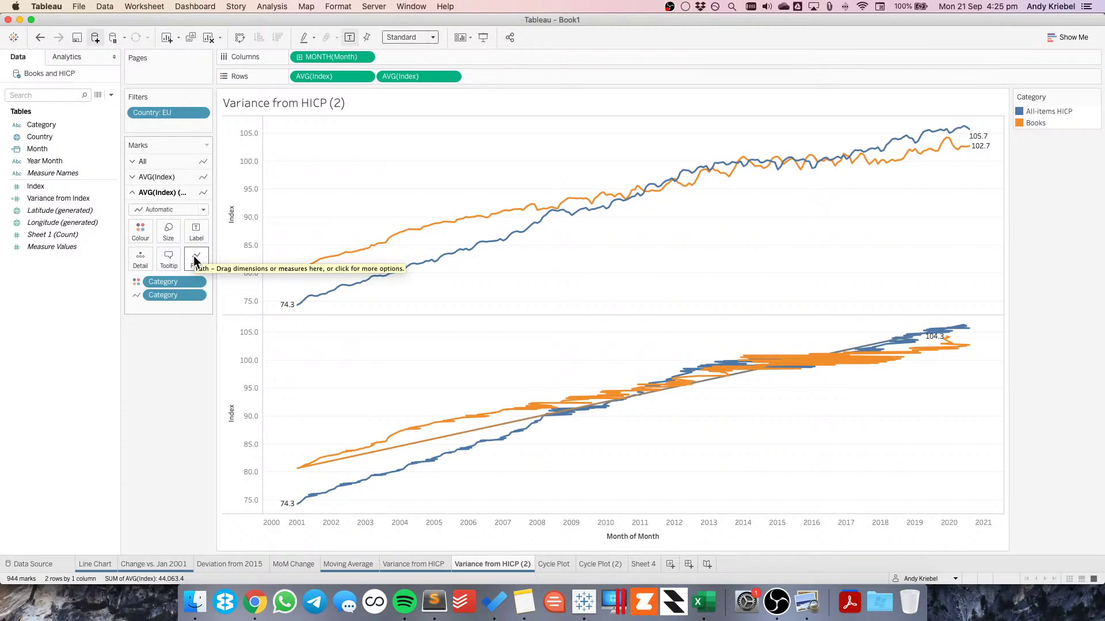
{"action": "left_click", "coordinate": [40, 38]}
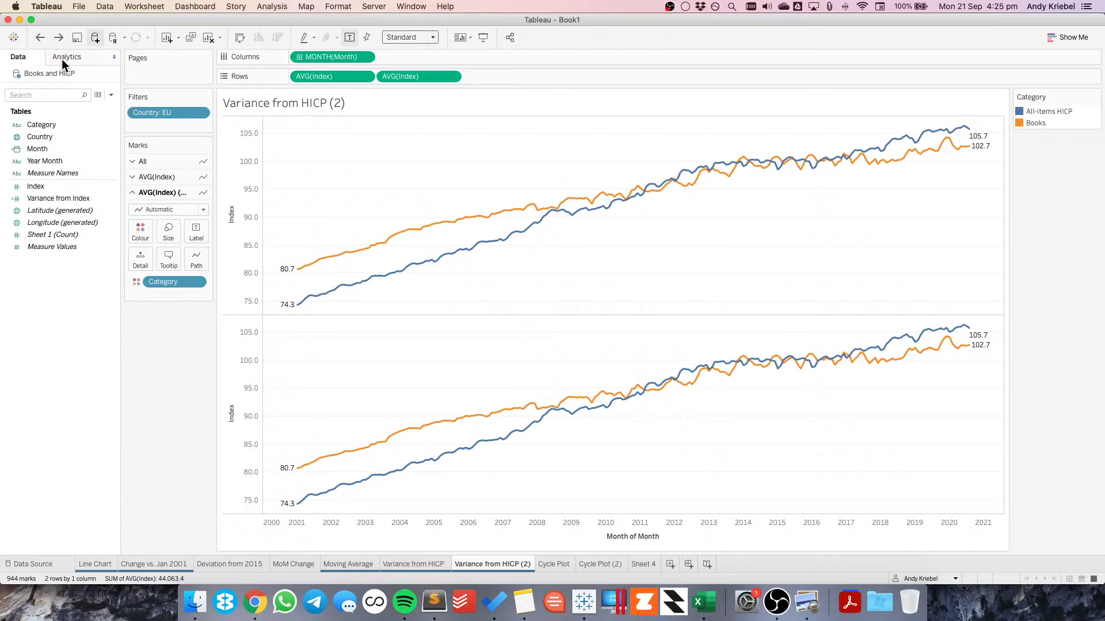
Start a calculated field named BOOKS with the condition IF [Category]='Books'
{"action": "right_click", "coordinate": [48, 307]}
{"action": "left_click", "coordinate": [75, 314]}
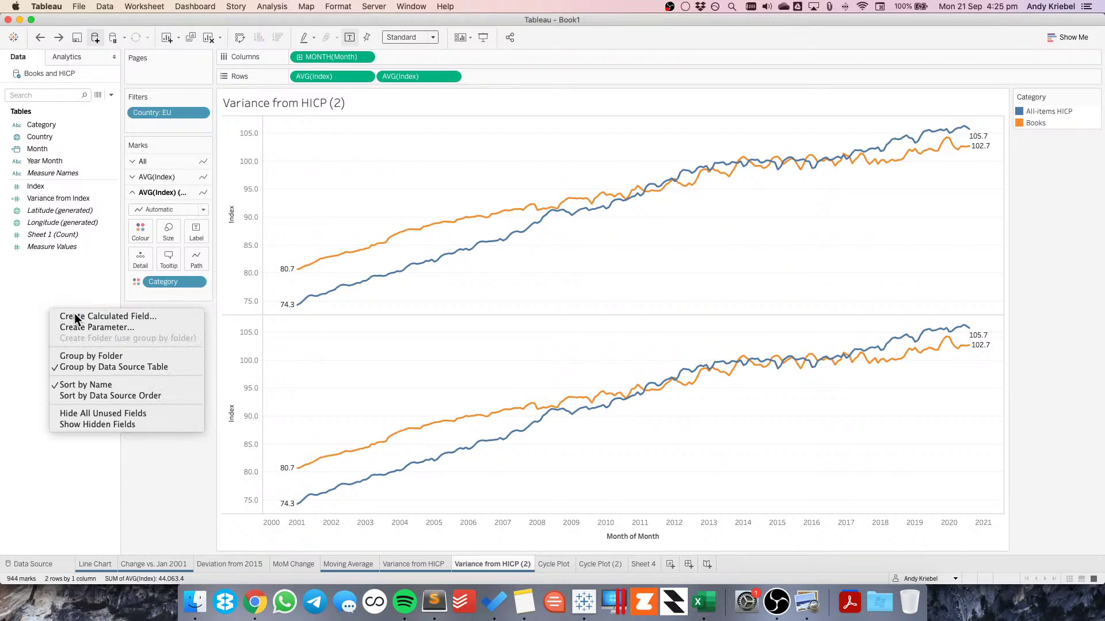
{"action": "type", "text": "BOOKS"}
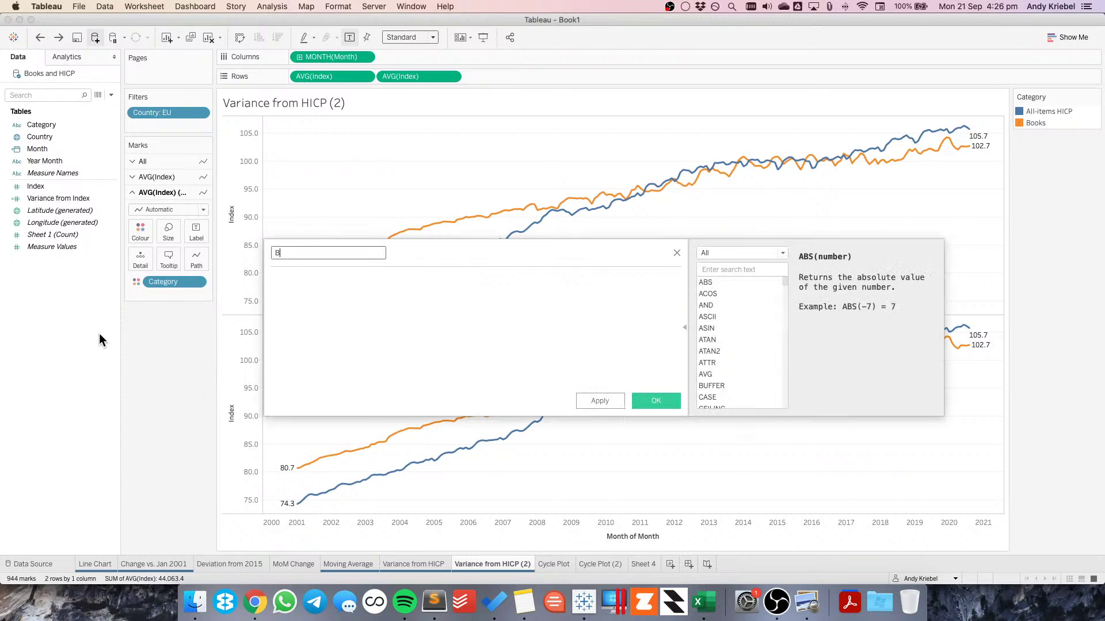
{"action": "key", "text": "Tab"}
{"action": "type", "text": "IF ca"}
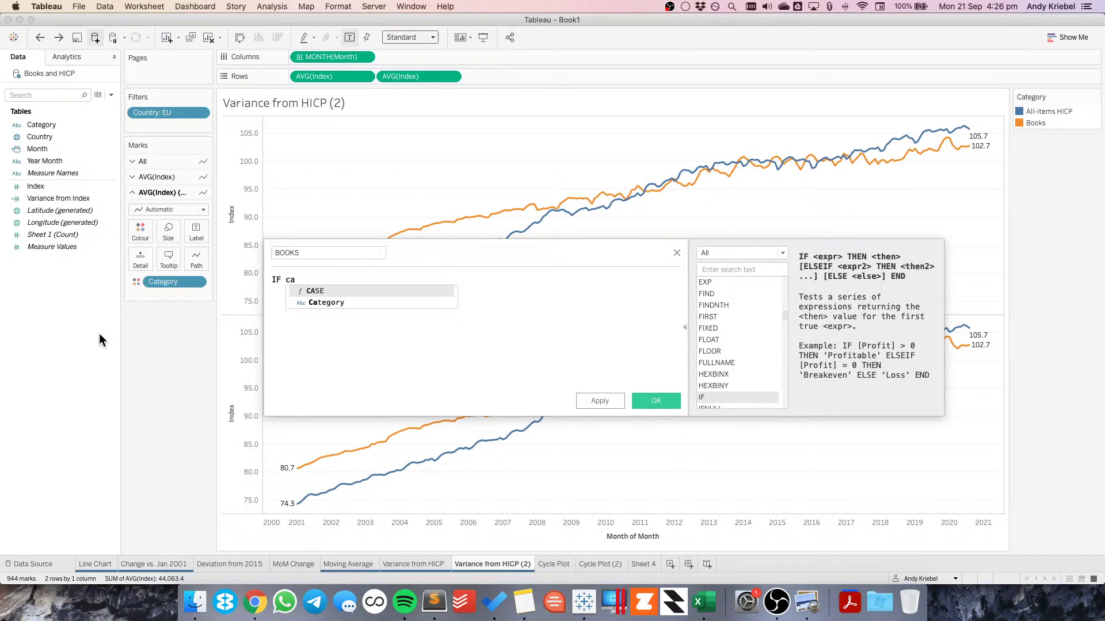
{"action": "key", "text": "Down"}
{"action": "key", "text": "Return"}
{"action": "type", "text": "='"}
{"action": "type", "text": "Book"}
{"action": "type", "text": "s;"}
{"action": "key", "text": "BackSpace"}
{"action": "type", "text": "'"}
{"action": "key", "text": "Return"}
Complete the BOOKS calculation so it returns [Index] for the Books category, close it with END and save the field
{"action": "type", "text": "THEN"}
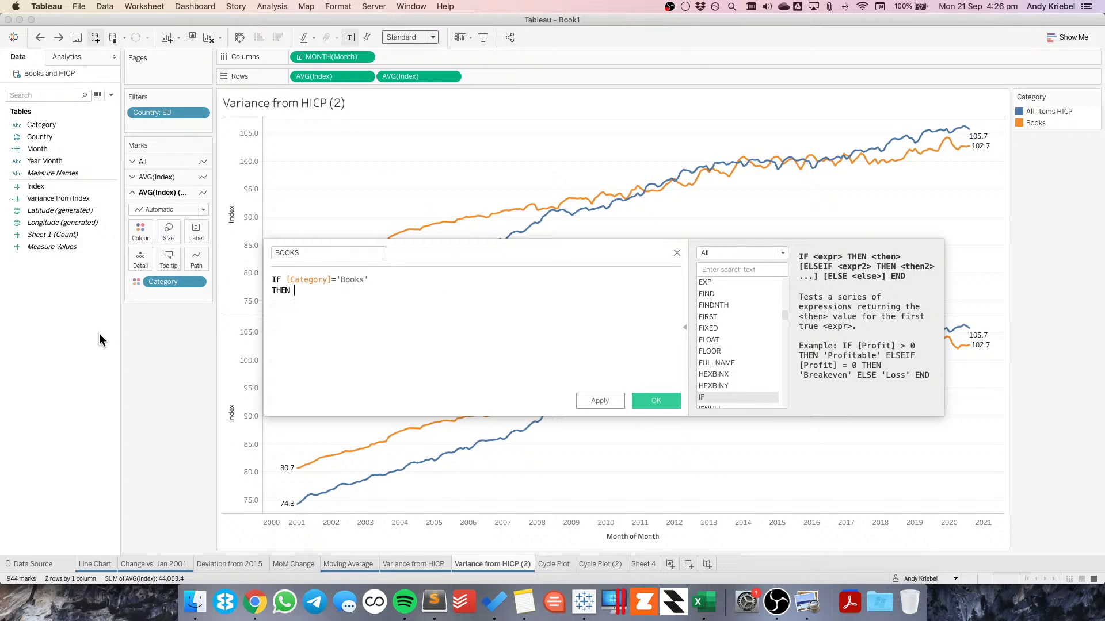
{"action": "type", "text": " inv"}
{"action": "key", "text": "BackSpace"}
{"action": "type", "text": "d"}
{"action": "key", "text": "Return"}
{"action": "key", "text": "Return"}
{"action": "type", "text": "EN"}
{"action": "key", "text": "Return"}
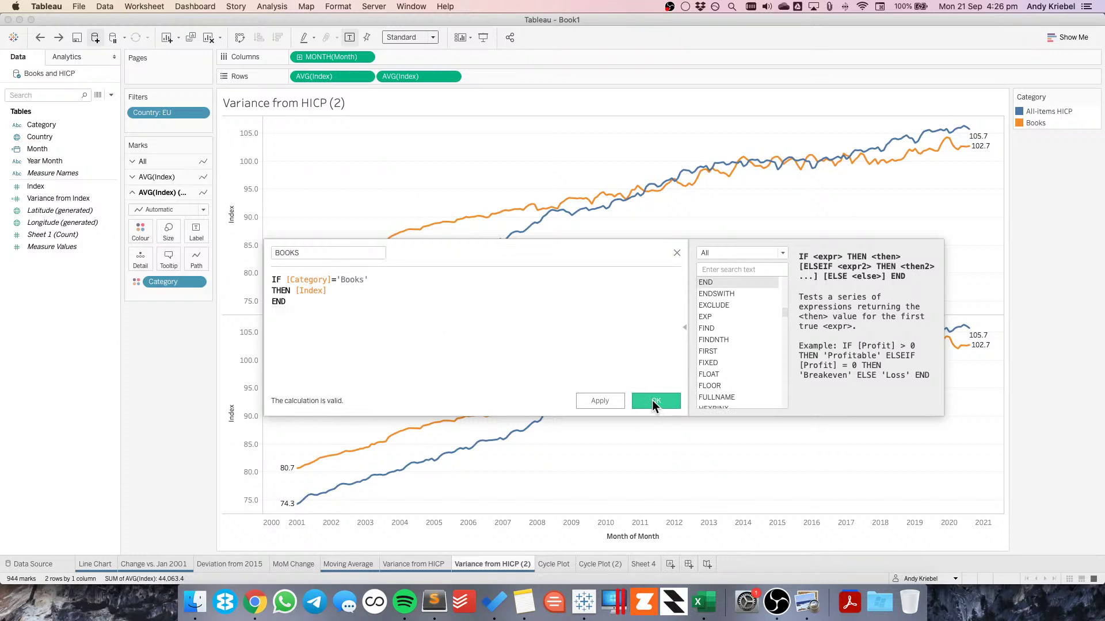
{"action": "left_click", "coordinate": [652, 399]}
Duplicate the BOOKS field, rename the copy HICP and change its condition to [Category]!='Books'
{"action": "right_click", "coordinate": [43, 182]}
{"action": "left_click", "coordinate": [81, 258]}
{"action": "right_click", "coordinate": [60, 195]}
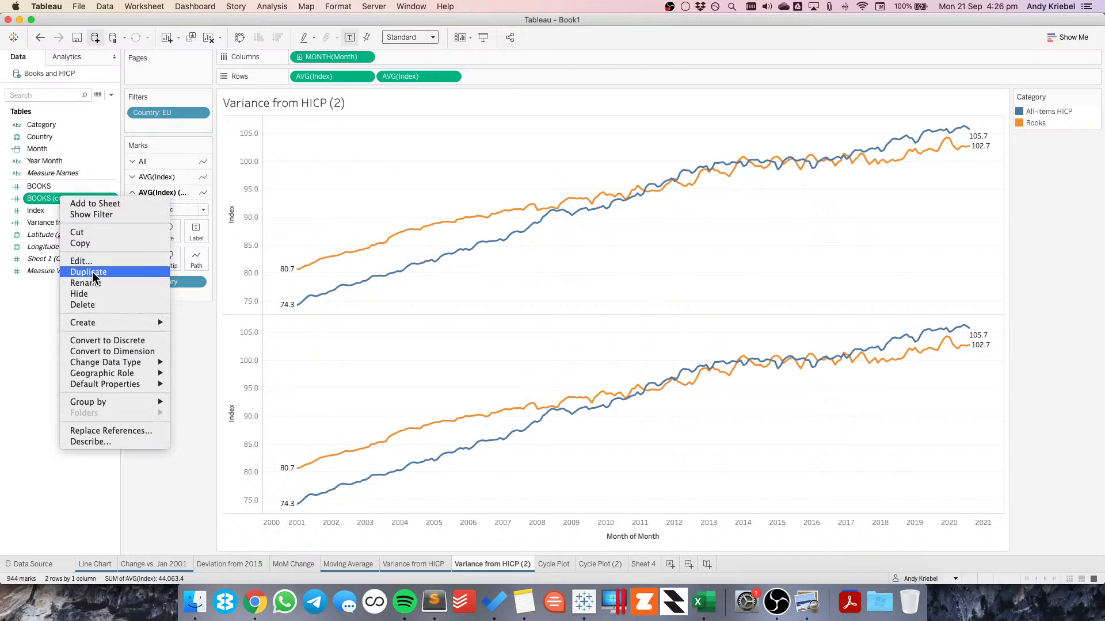
{"action": "left_click", "coordinate": [101, 262]}
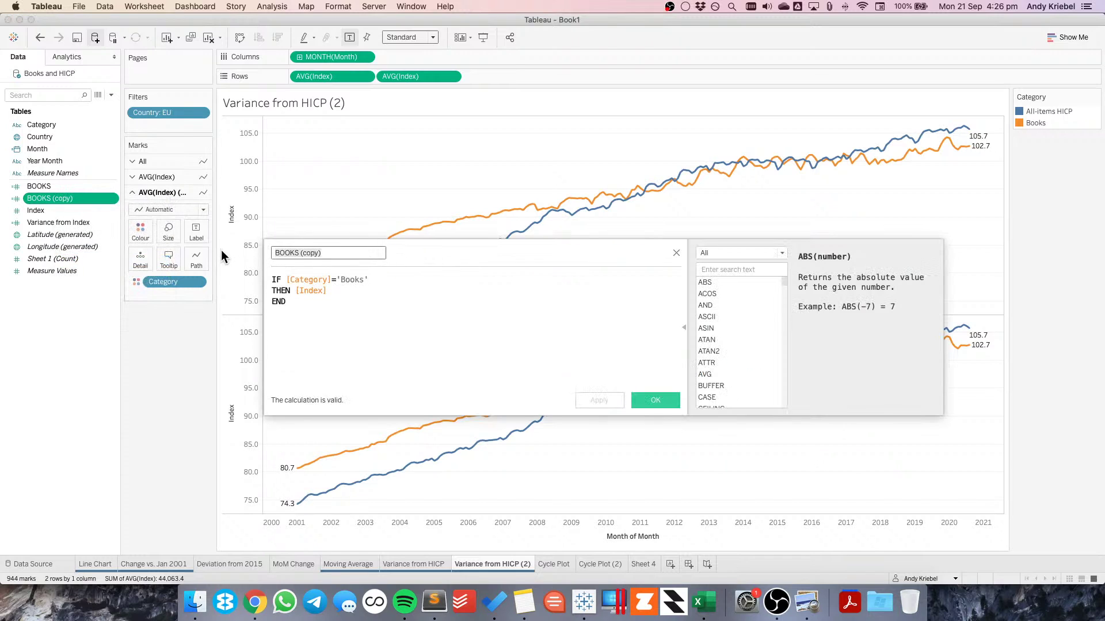
{"action": "type", "text": "HICP"}
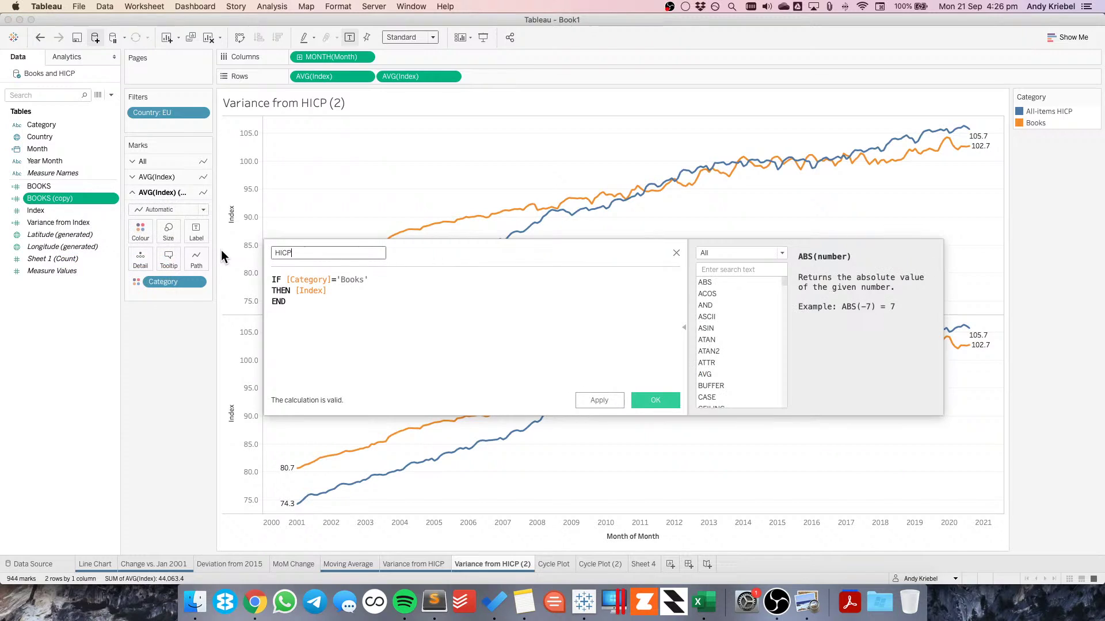
{"action": "left_click", "coordinate": [332, 279]}
{"action": "type", "text": "!"}
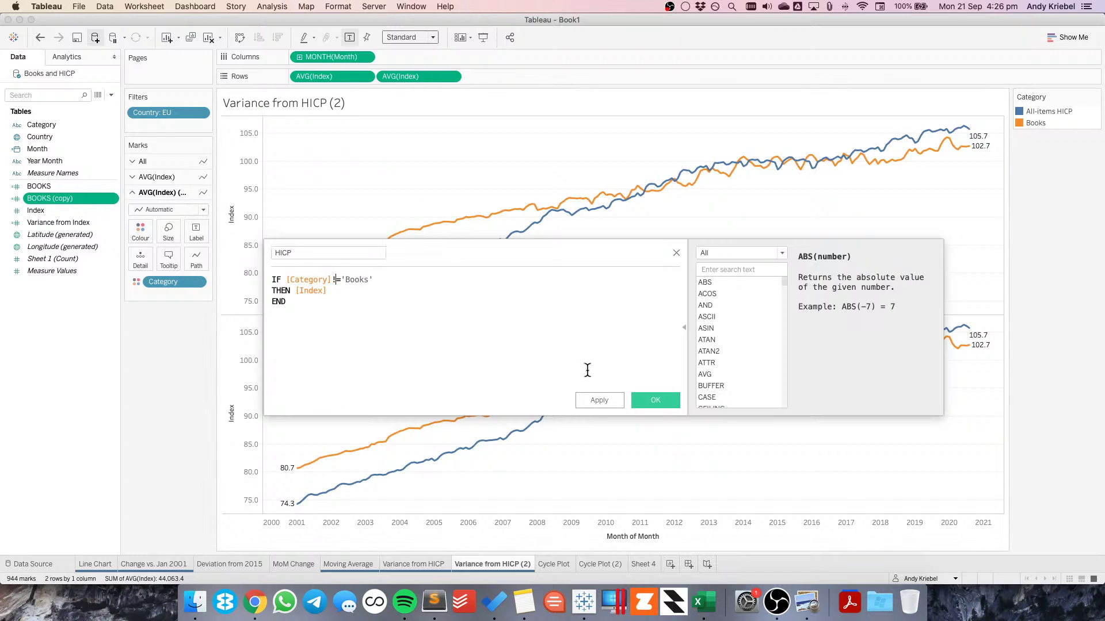
{"action": "left_click", "coordinate": [655, 401]}
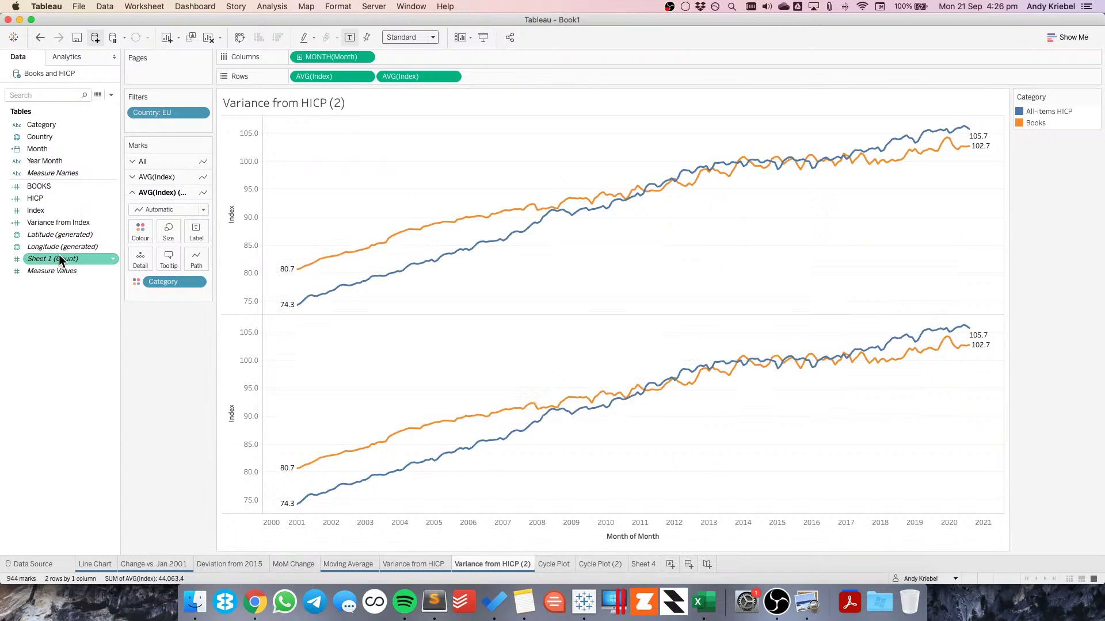
Replace the second Index measure on Rows with BOOKS and set the default aggregation of BOOKS and HICP to Average
{"action": "left_click_drag", "start_coordinate": [43, 198], "coordinate": [402, 73]}
{"action": "left_click", "coordinate": [40, 185]}
{"action": "left_click", "coordinate": [43, 196], "text": "super"}
{"action": "right_click", "coordinate": [43, 196]}
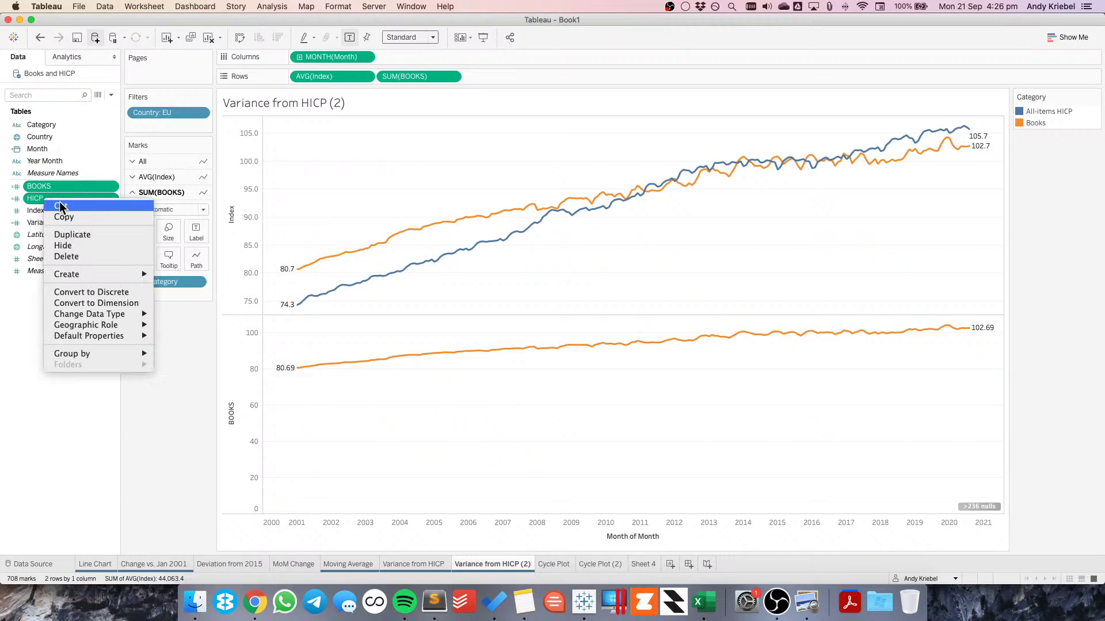
{"action": "mouse_move", "coordinate": [123, 339]}
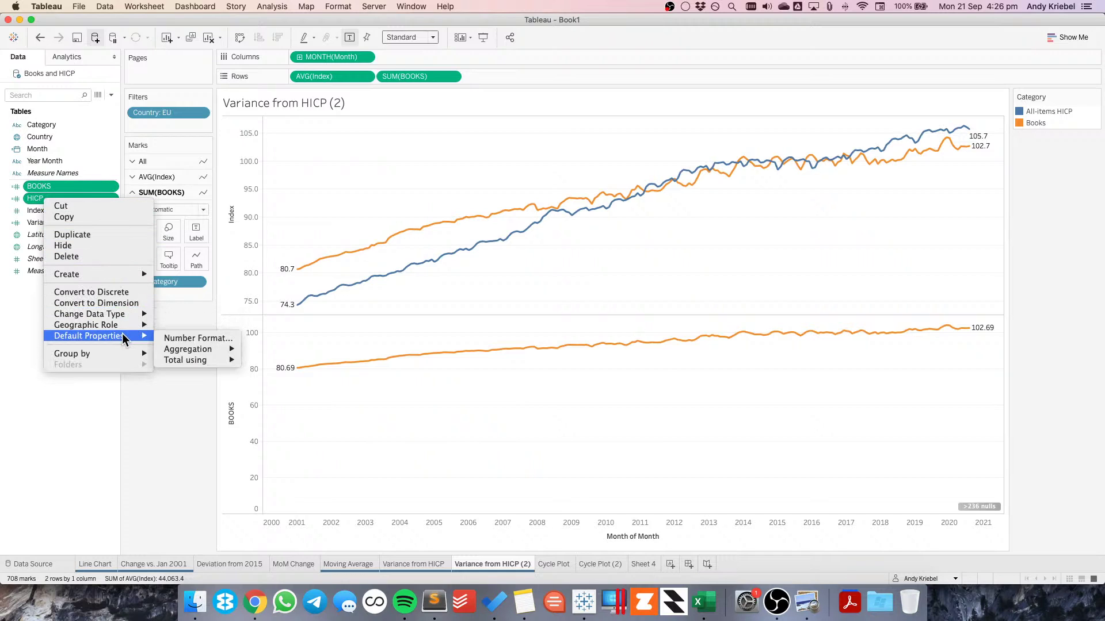
{"action": "mouse_move", "coordinate": [210, 347]}
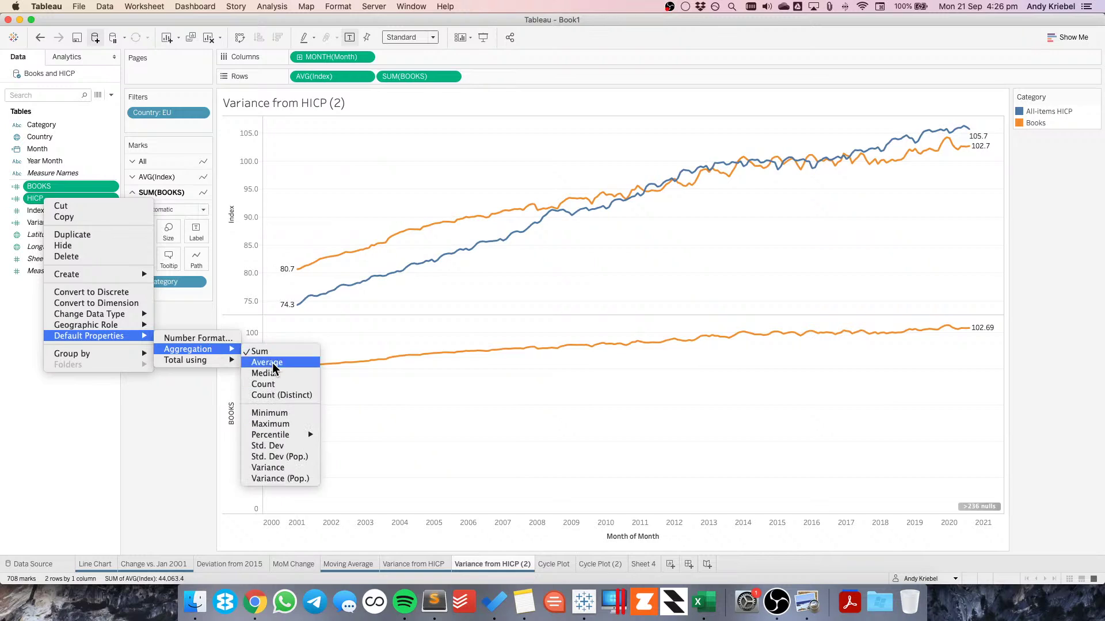
{"action": "left_click", "coordinate": [273, 363]}
Set the default number format of BOOKS and HICP to Number (Custom) with one decimal place
{"action": "left_click", "coordinate": [44, 187]}
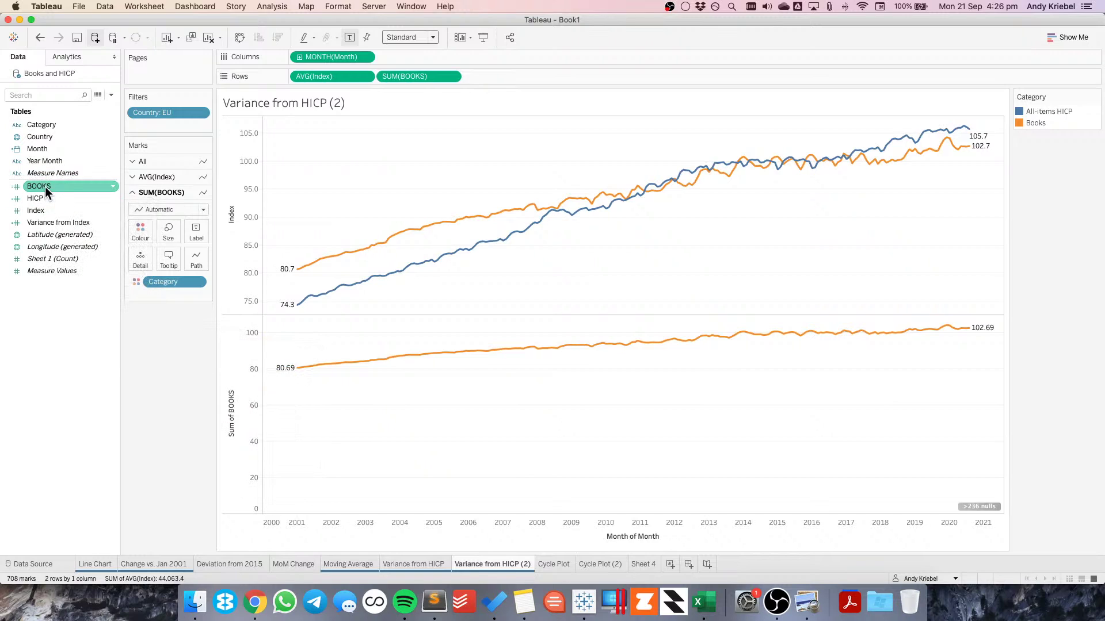
{"action": "left_click", "coordinate": [44, 198], "text": "super"}
{"action": "right_click", "coordinate": [44, 198]}
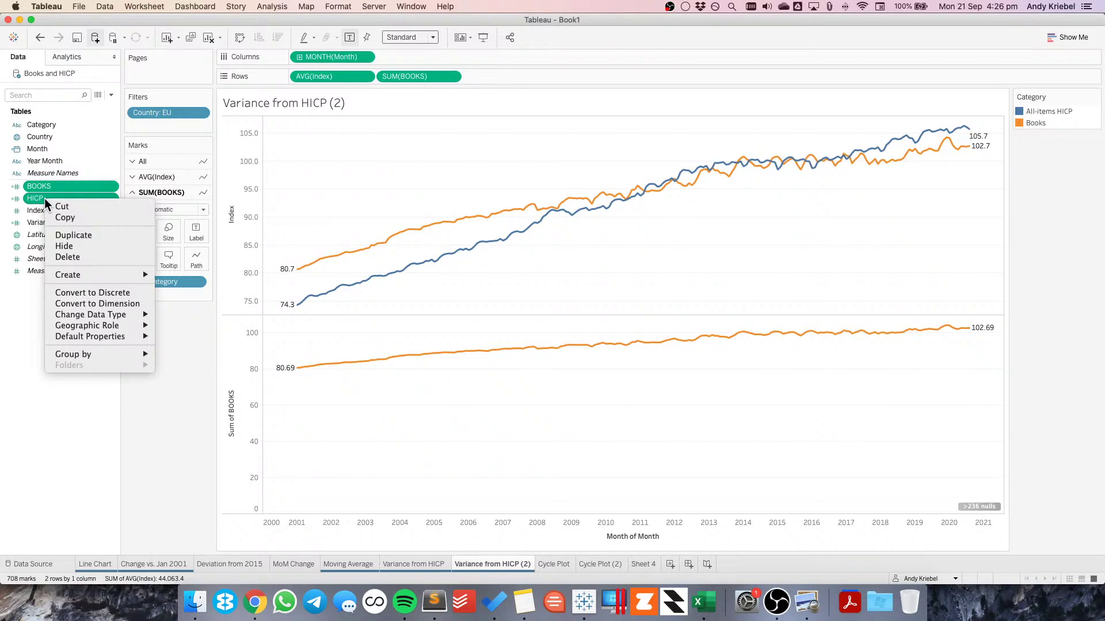
{"action": "mouse_move", "coordinate": [115, 337]}
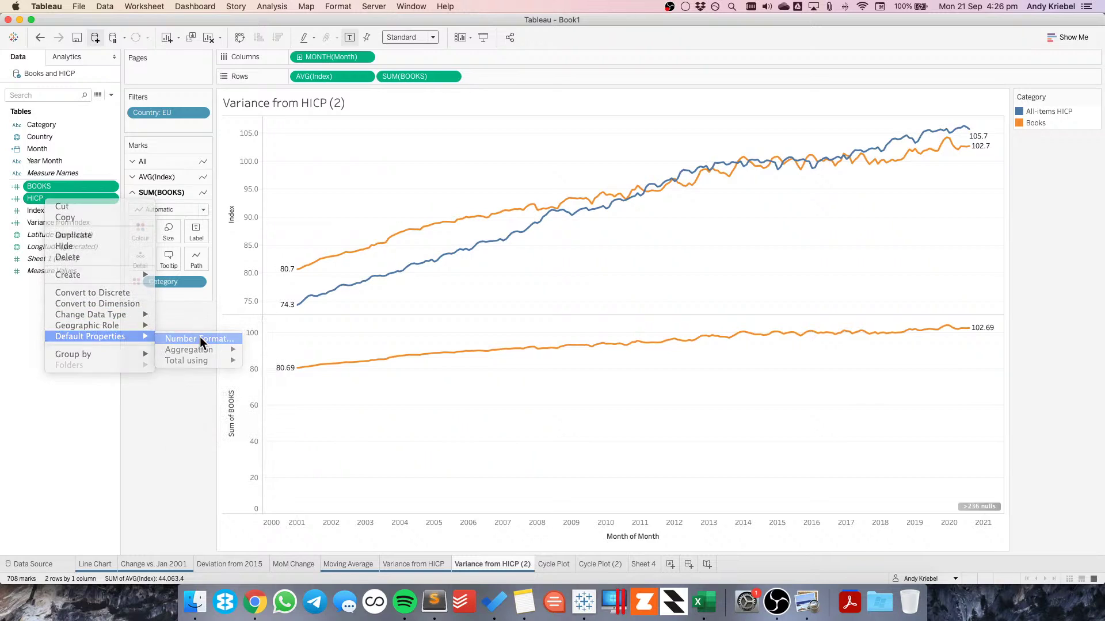
{"action": "left_click", "coordinate": [199, 337]}
{"action": "left_click", "coordinate": [478, 254]}
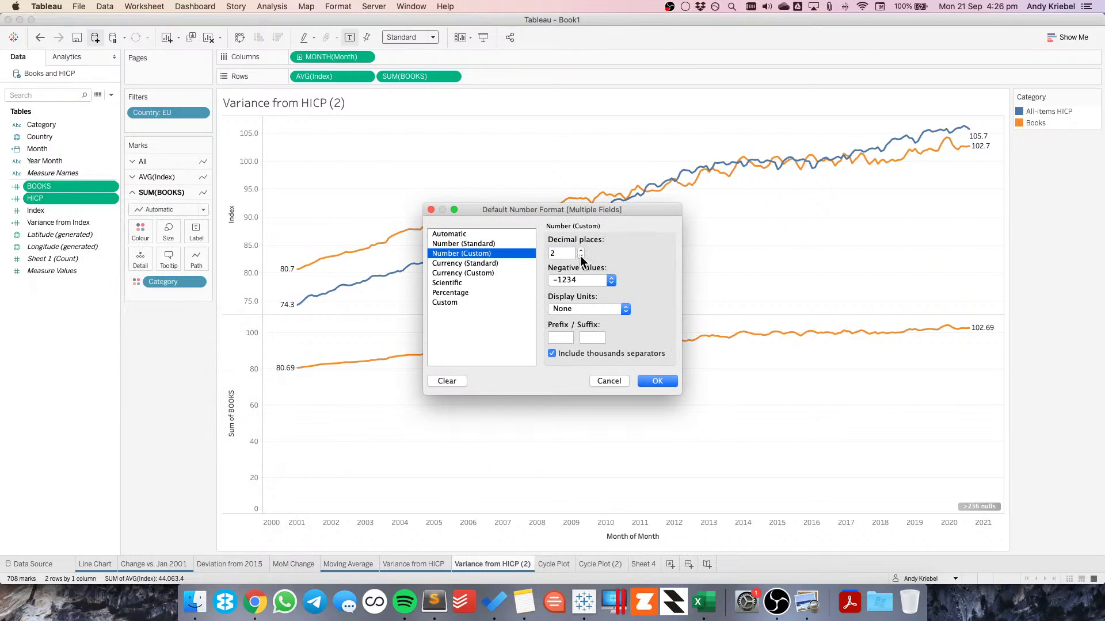
{"action": "left_click", "coordinate": [581, 256]}
{"action": "left_click", "coordinate": [653, 381]}
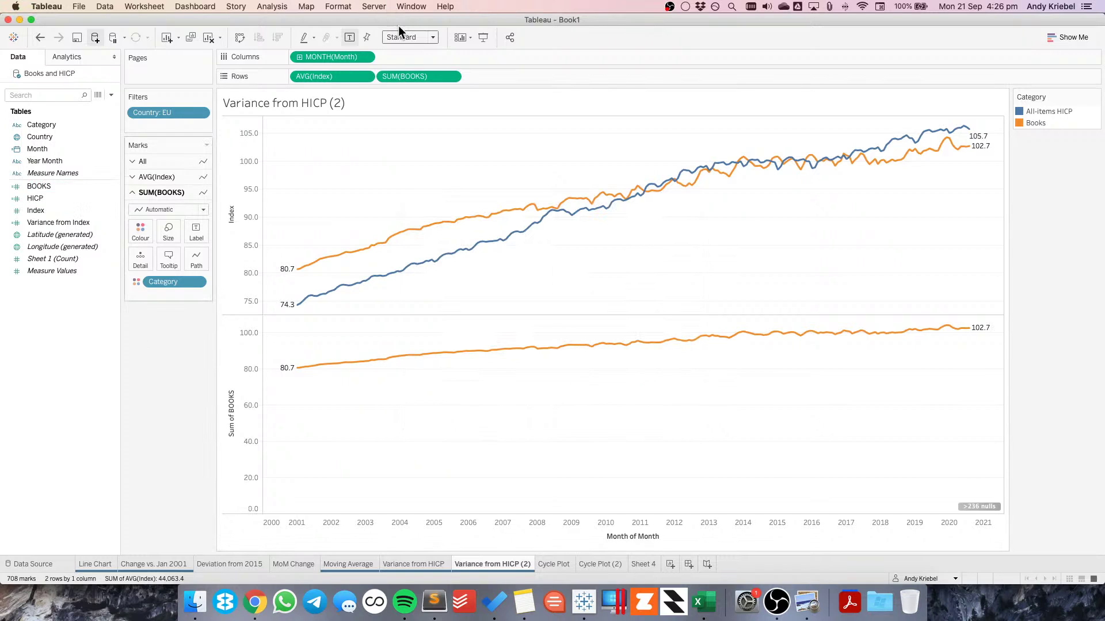
Replace SUM(BOOKS) in the second chart with average BOOKS and add average HICP to the same axis
{"action": "left_click", "coordinate": [53, 185]}
{"action": "left_click_drag", "start_coordinate": [53, 183], "coordinate": [403, 73]}
{"action": "left_click_drag", "start_coordinate": [36, 198], "coordinate": [238, 404]}
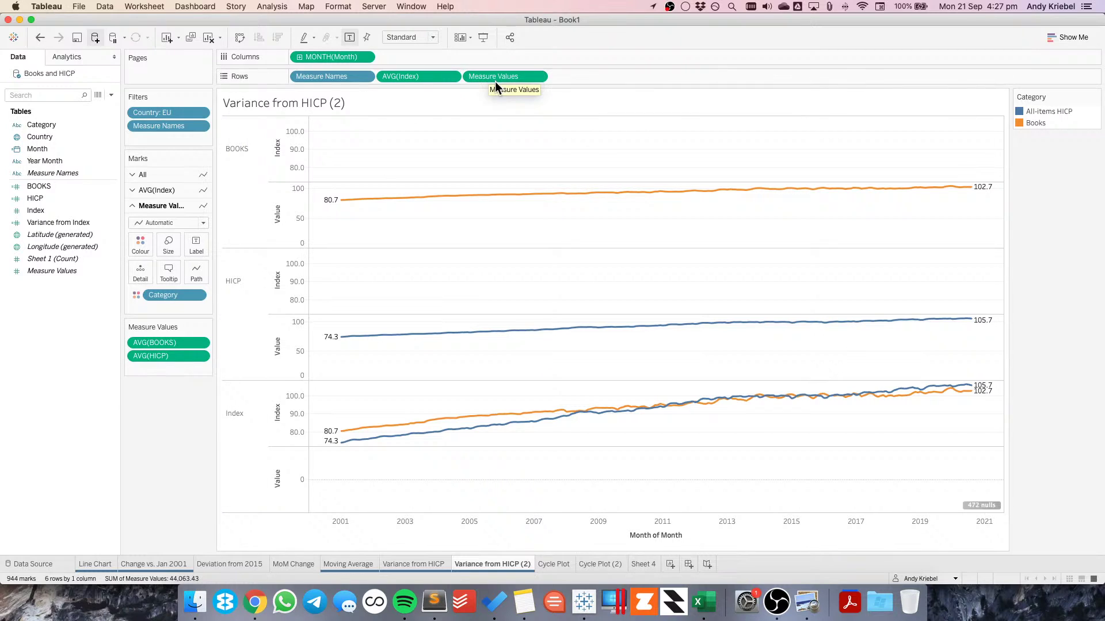
Move Measure Names from Rows to the second chart's line path, and try removing Category and assigning it to path, undoing both
{"action": "left_click_drag", "start_coordinate": [328, 75], "coordinate": [196, 269]}
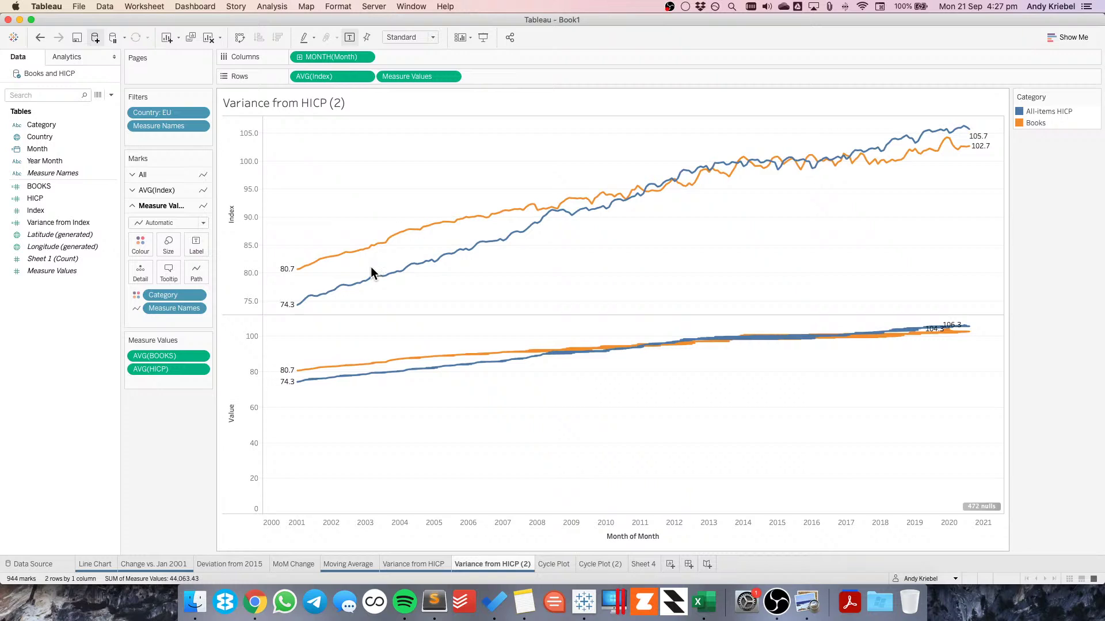
{"action": "left_click_drag", "start_coordinate": [164, 294], "coordinate": [81, 320]}
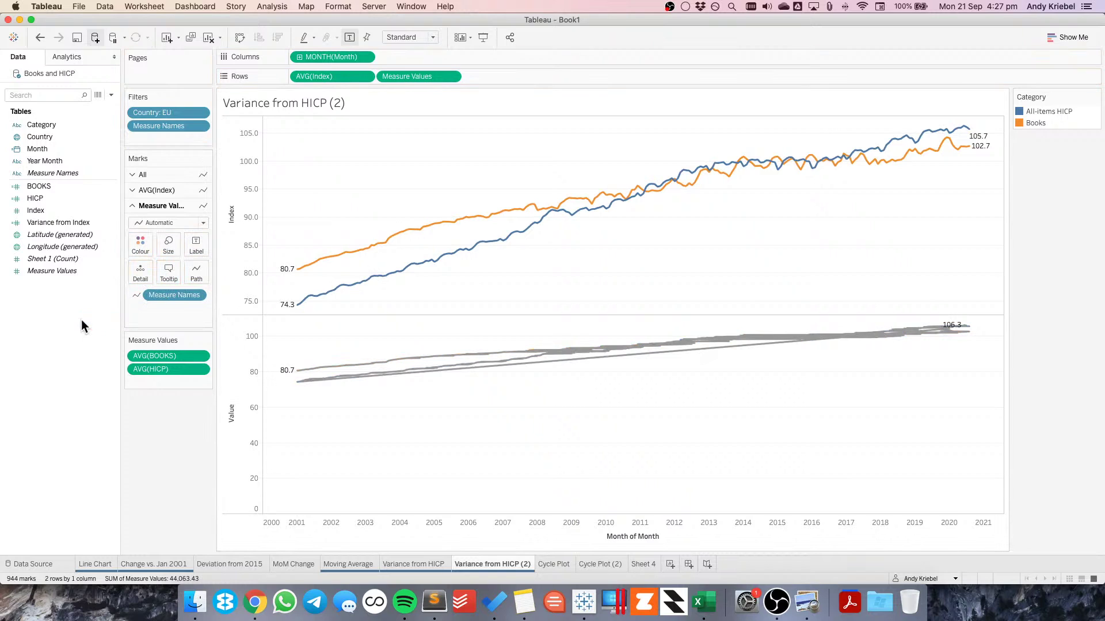
{"action": "left_click", "coordinate": [39, 39]}
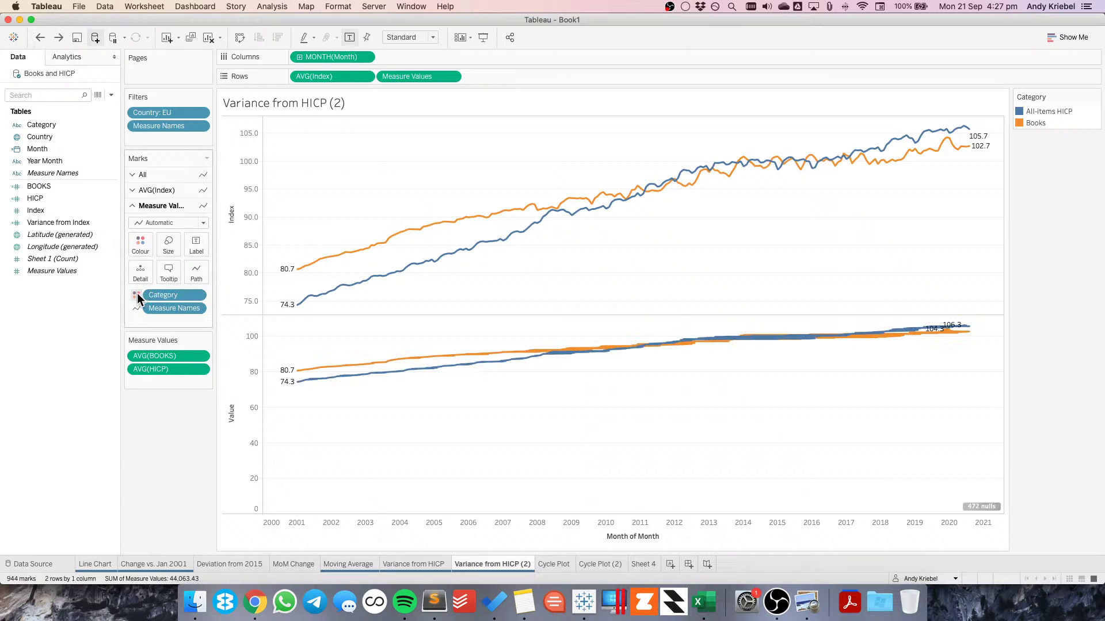
{"action": "left_click", "coordinate": [137, 295]}
{"action": "left_click", "coordinate": [162, 334]}
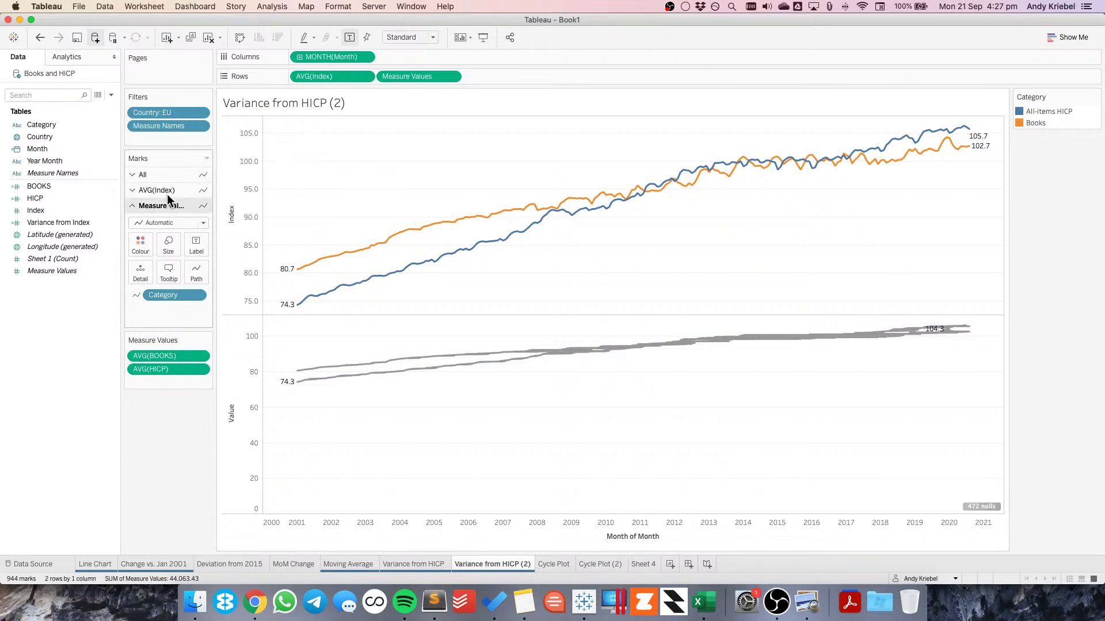
{"action": "left_click", "coordinate": [39, 36]}
Change Measure Names to Detail on the Measure Values marks, try Category on the line path and undo that change
{"action": "left_click", "coordinate": [137, 308]}
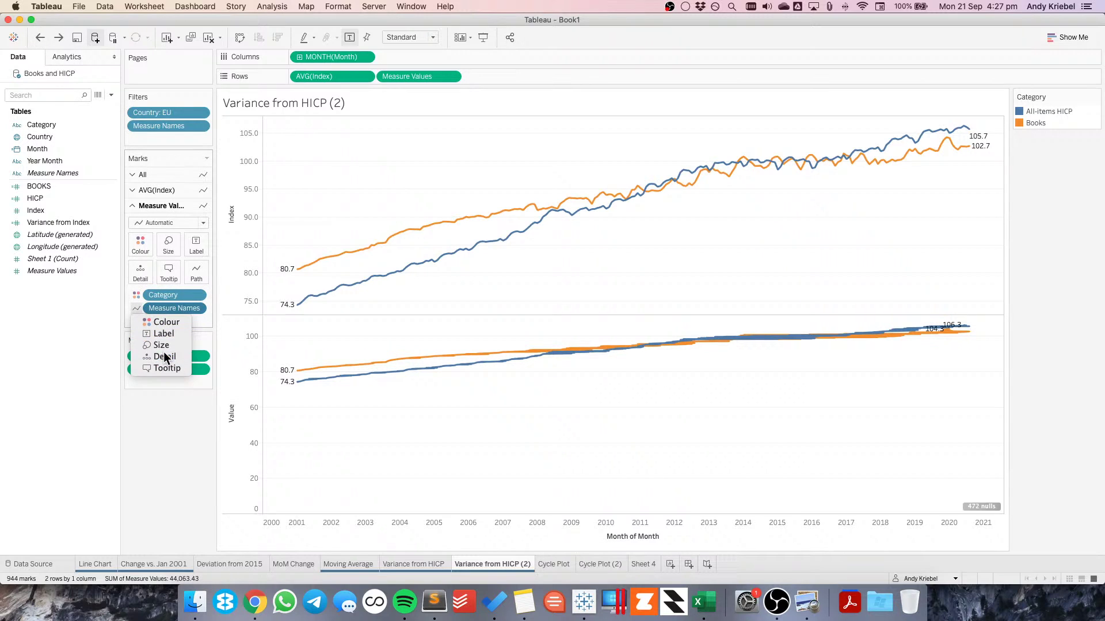
{"action": "left_click", "coordinate": [162, 357]}
{"action": "left_click", "coordinate": [136, 295]}
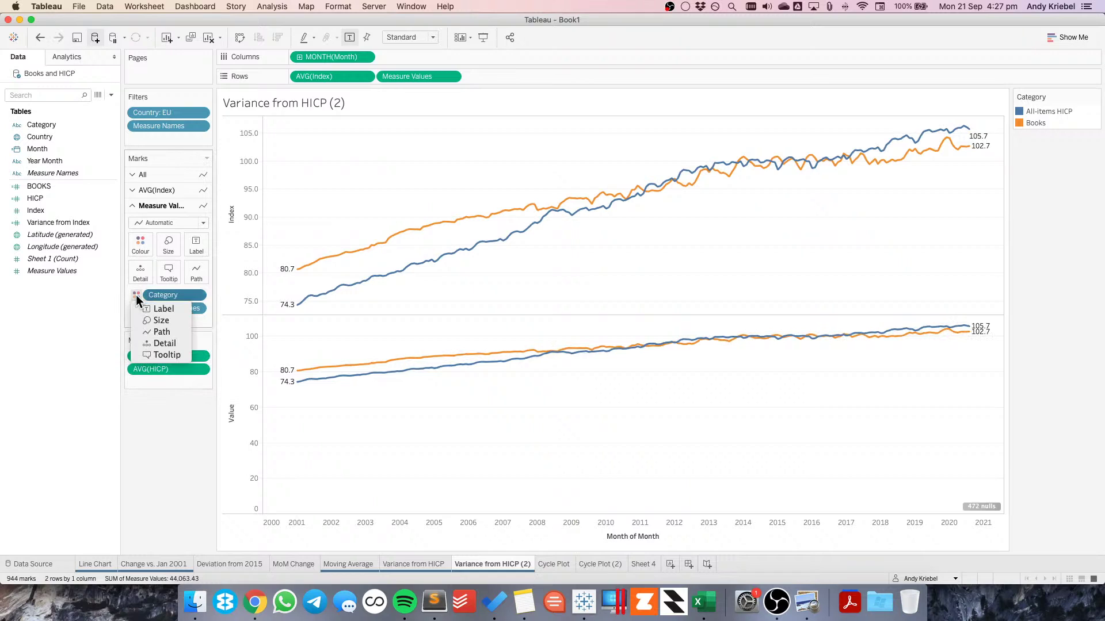
{"action": "left_click", "coordinate": [170, 332]}
{"action": "left_click", "coordinate": [41, 38]}
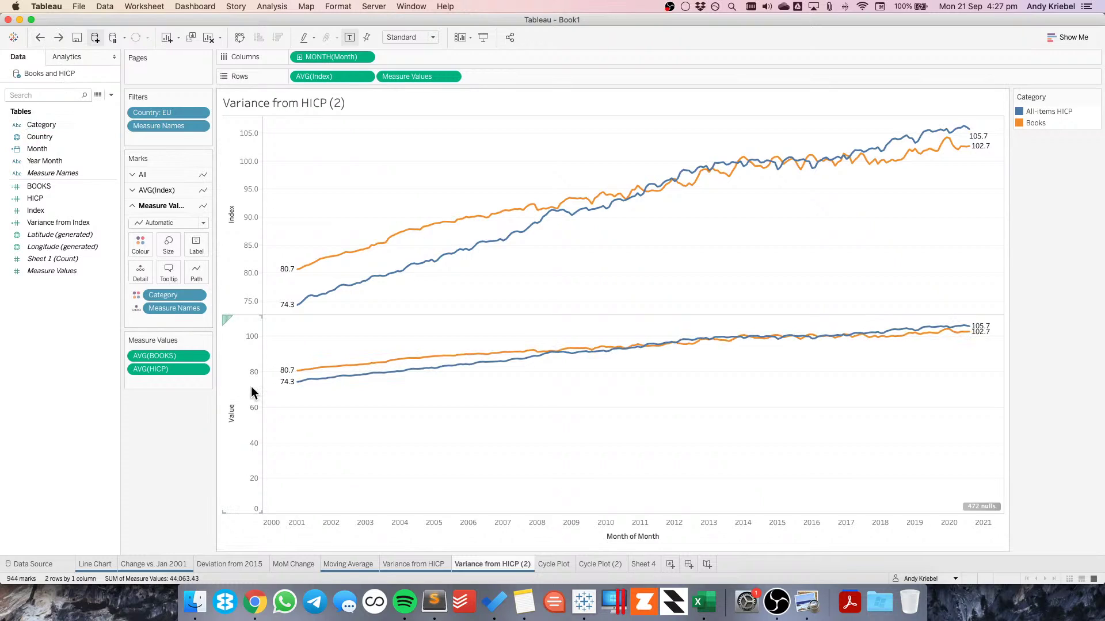
Delete the Variance from HICP (2) worksheet and open Sheet 4
{"action": "right_click", "coordinate": [494, 564]}
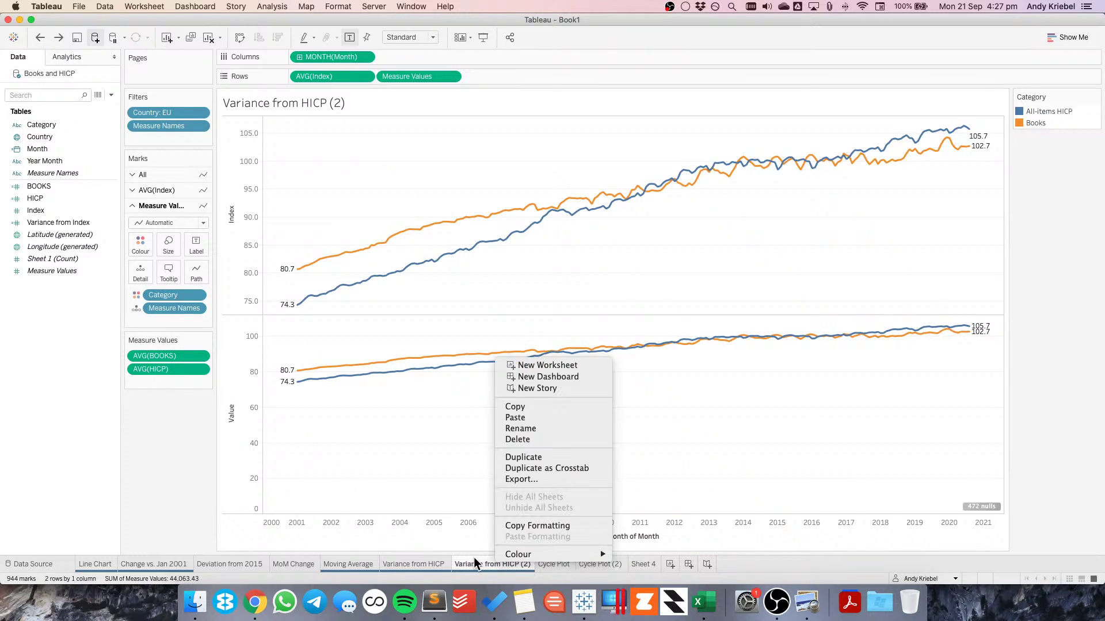
{"action": "left_click", "coordinate": [518, 440]}
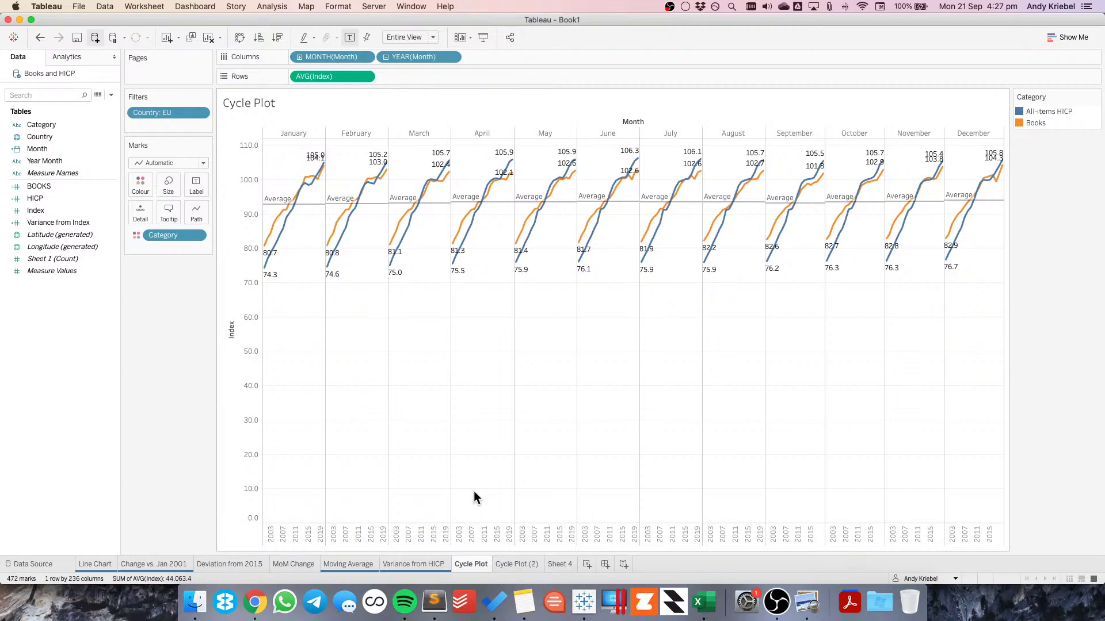
{"action": "left_click", "coordinate": [561, 564]}
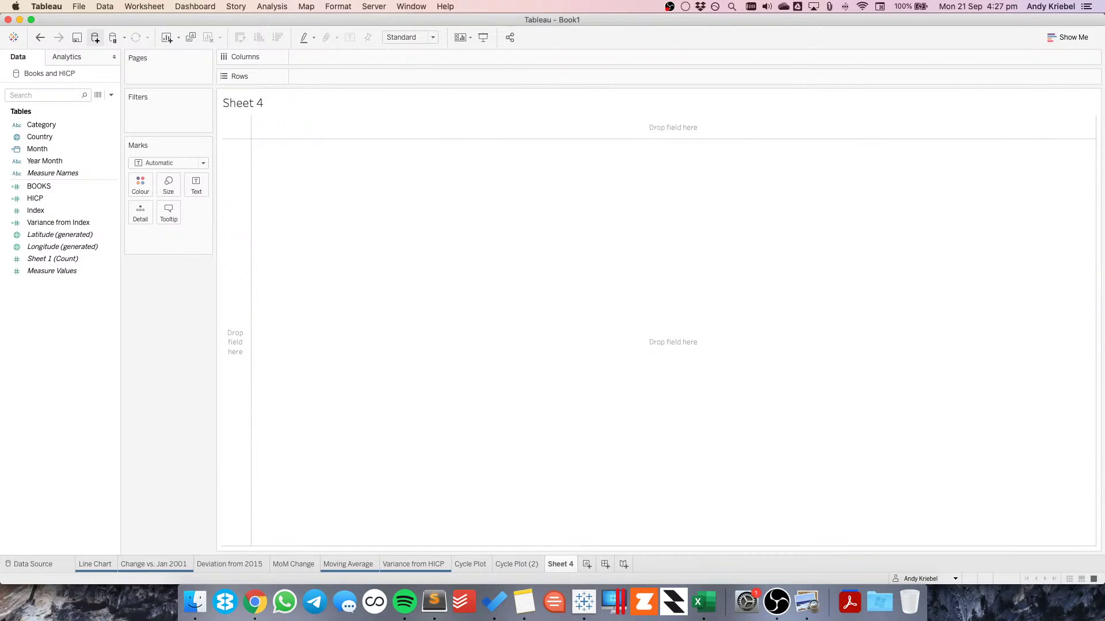
Build a line chart of average Index by continuous MONTH(Month) with one row per Country
{"action": "left_click", "coordinate": [49, 126]}
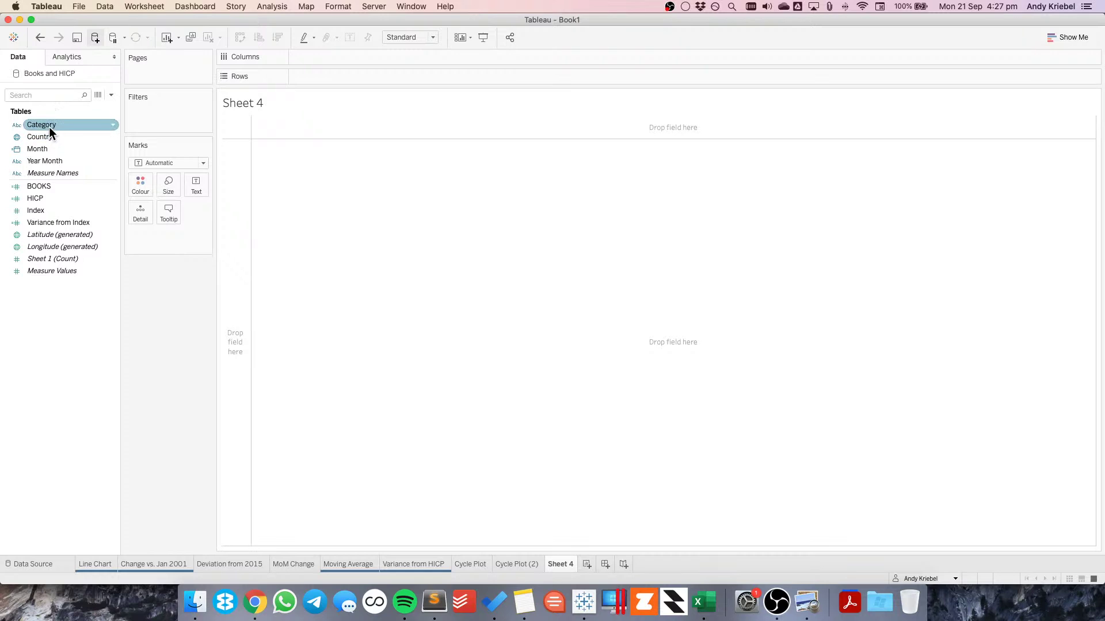
{"action": "left_click_drag", "start_coordinate": [52, 136], "coordinate": [237, 191]}
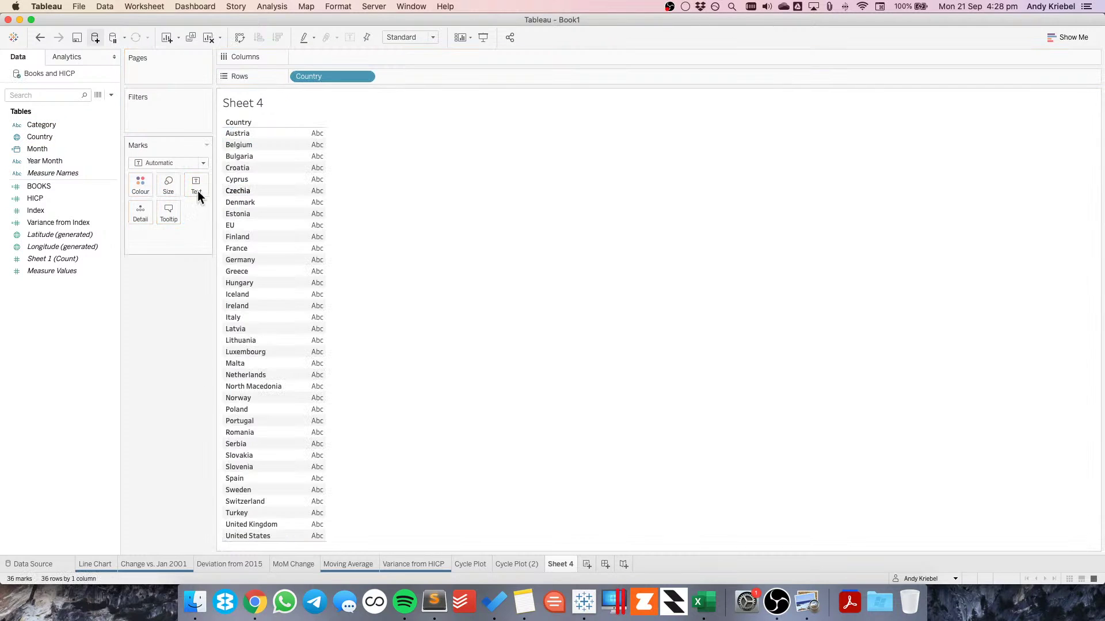
{"action": "left_click_drag", "start_coordinate": [50, 210], "coordinate": [400, 77]}
{"action": "left_click_drag", "start_coordinate": [55, 149], "coordinate": [366, 54]}
{"action": "left_click", "coordinate": [510, 368]}
{"action": "left_click", "coordinate": [616, 438]}
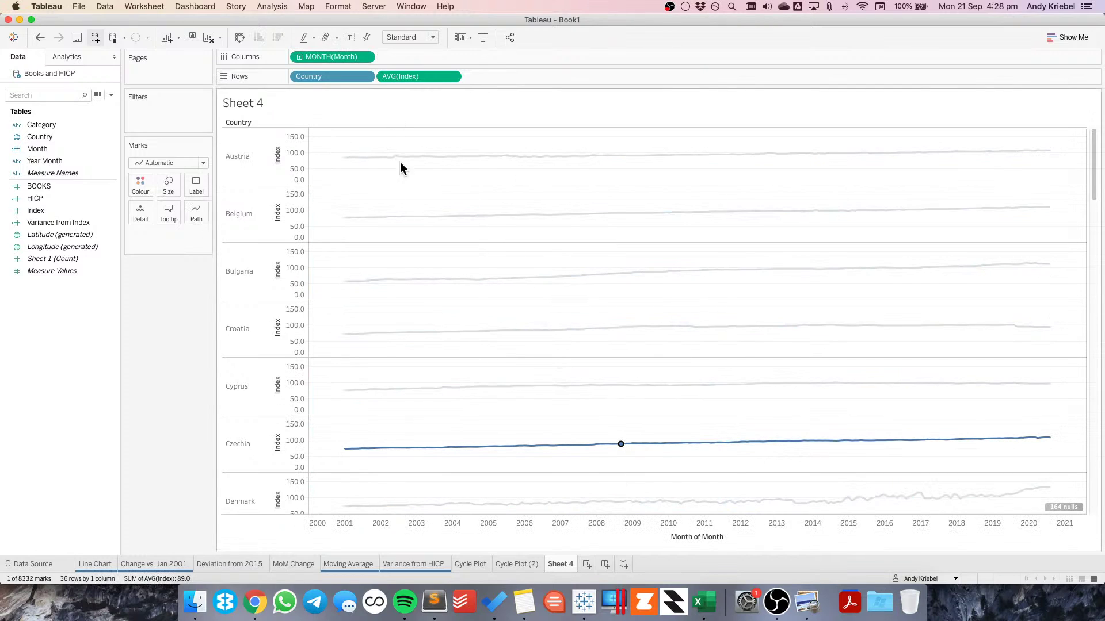
{"action": "left_click", "coordinate": [388, 170]}
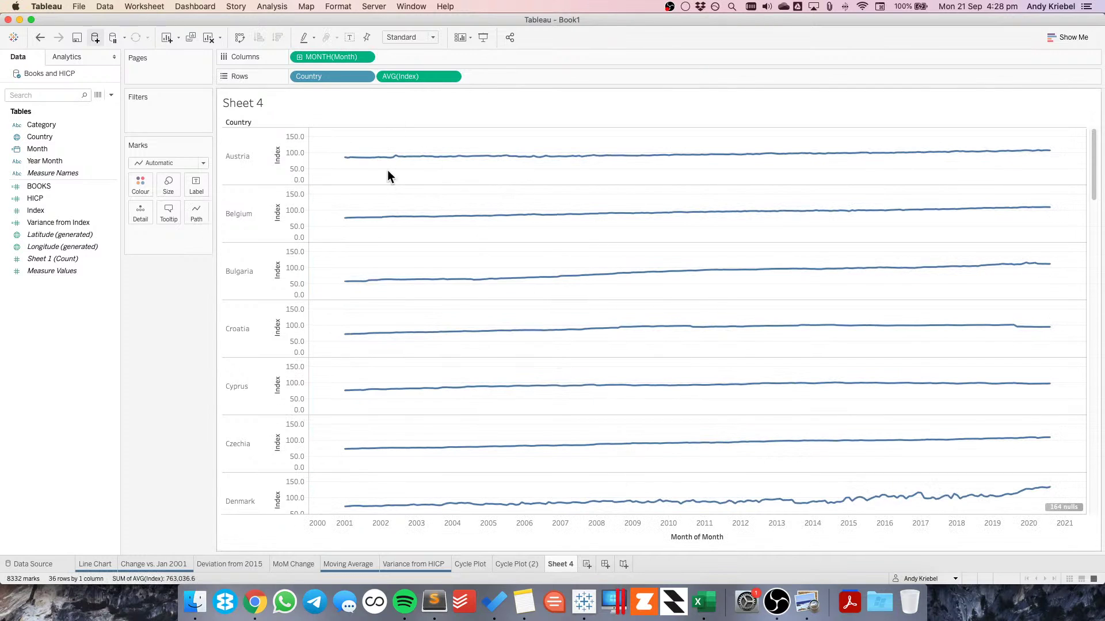
Edit the Index axis to exclude zero and use independent axis ranges for each row or column
{"action": "double_click", "coordinate": [289, 156]}
{"action": "left_click", "coordinate": [621, 198]}
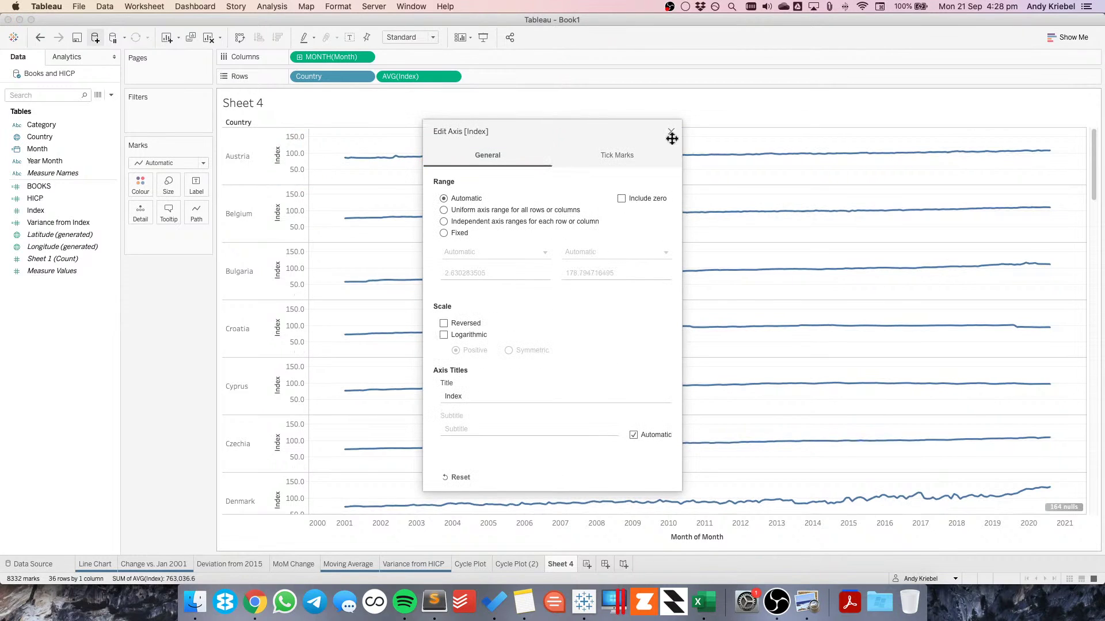
{"action": "left_click", "coordinate": [671, 132]}
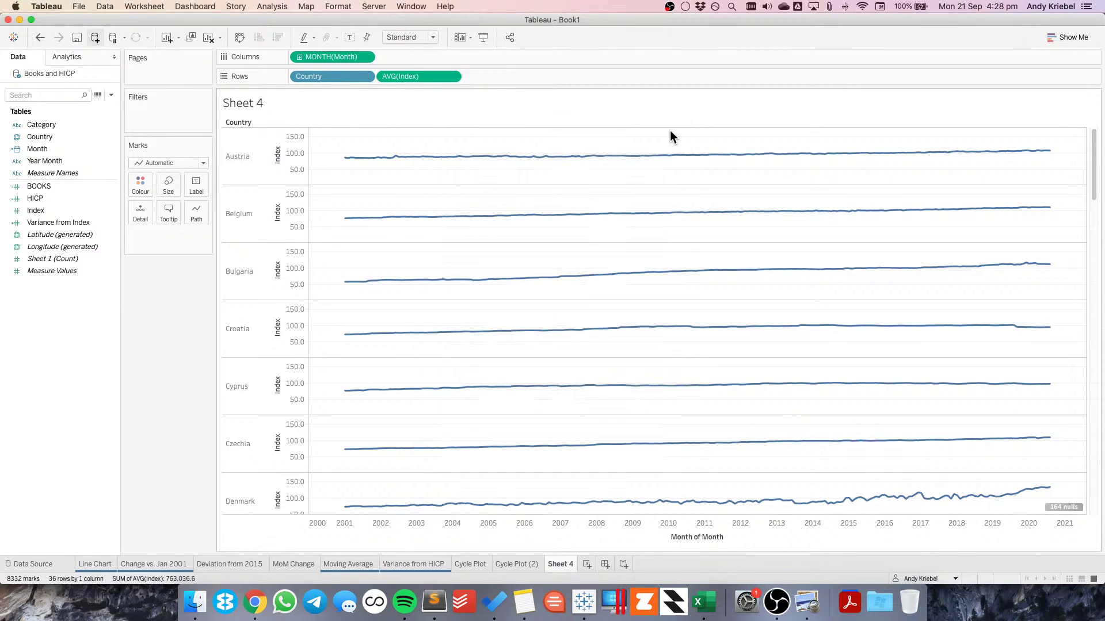
{"action": "double_click", "coordinate": [291, 164]}
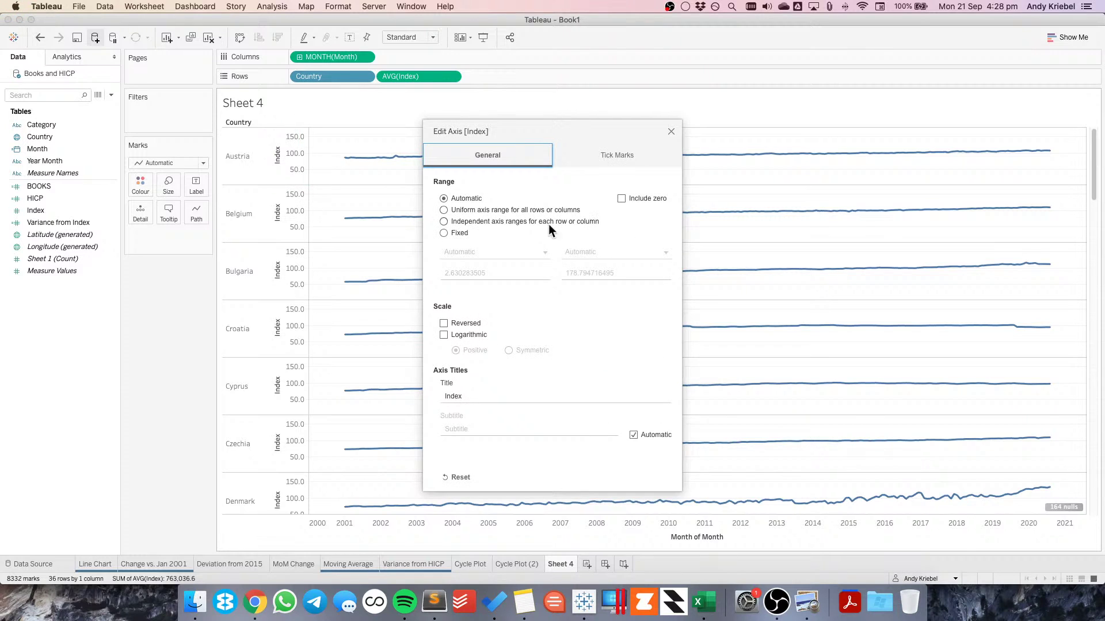
{"action": "left_click", "coordinate": [444, 221]}
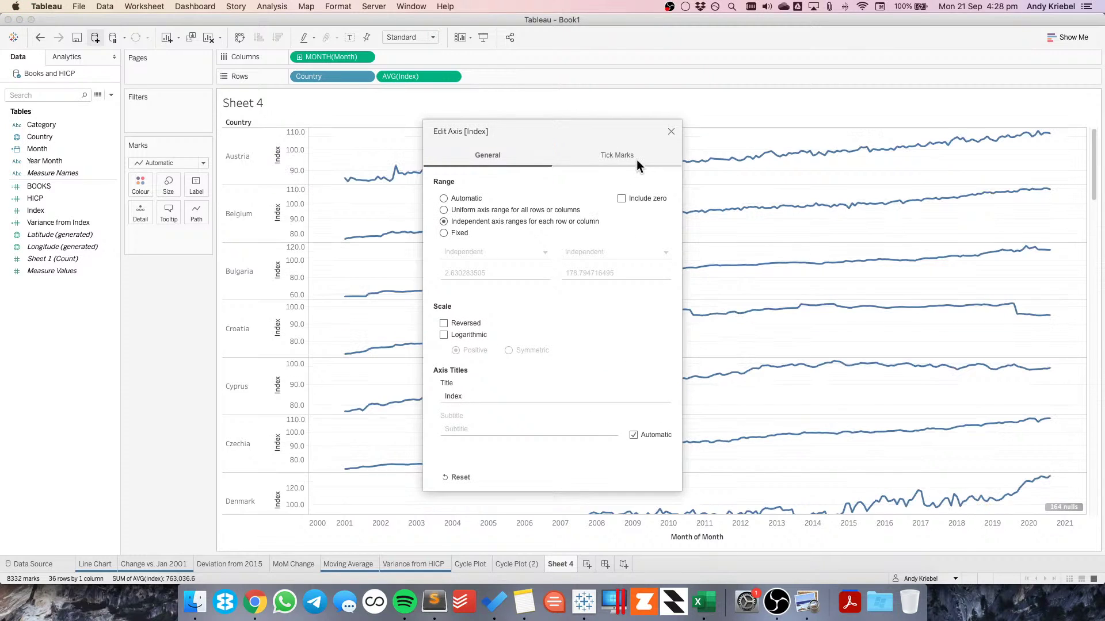
{"action": "left_click", "coordinate": [671, 132]}
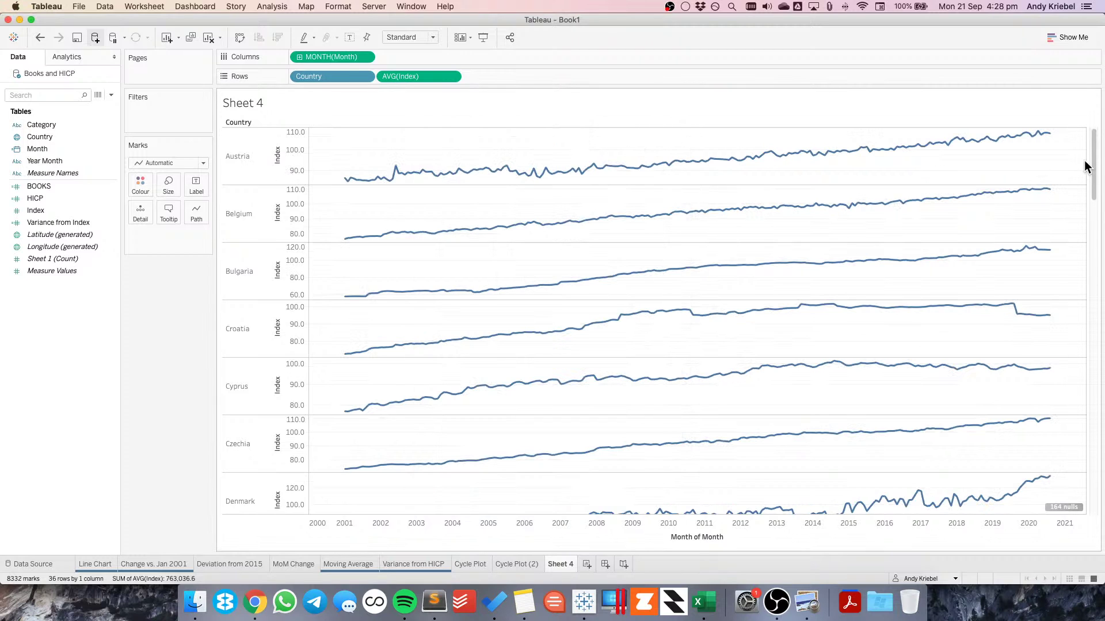
Narrow the country line charts and change the date on Columns to continuous Year after trying Quarter
{"action": "left_click_drag", "start_coordinate": [1087, 167], "coordinate": [435, 161]}
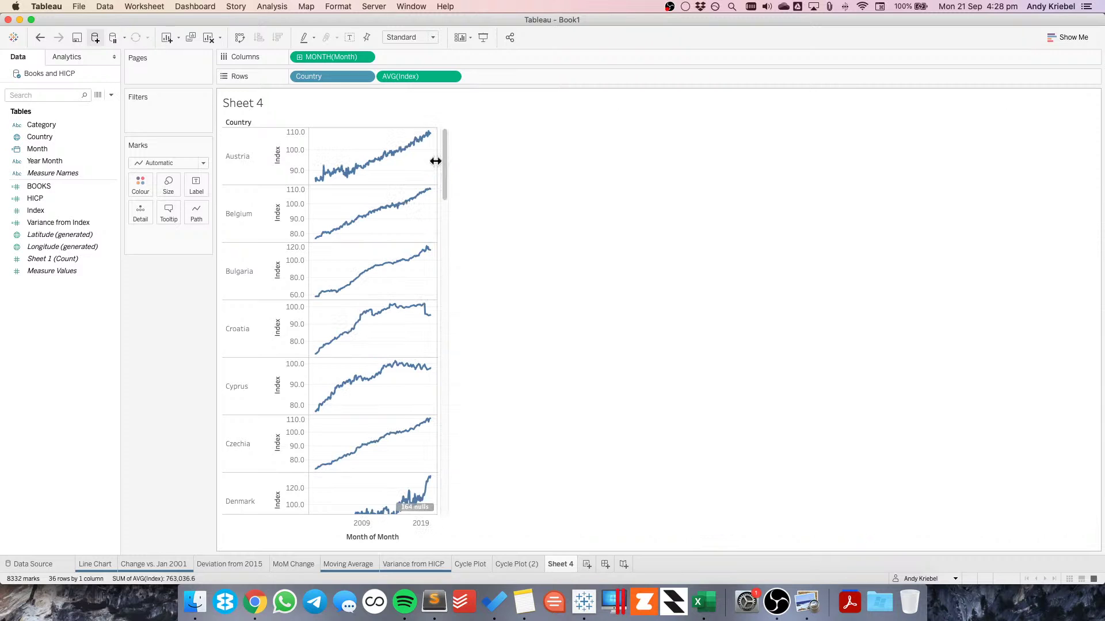
{"action": "left_click", "coordinate": [365, 57]}
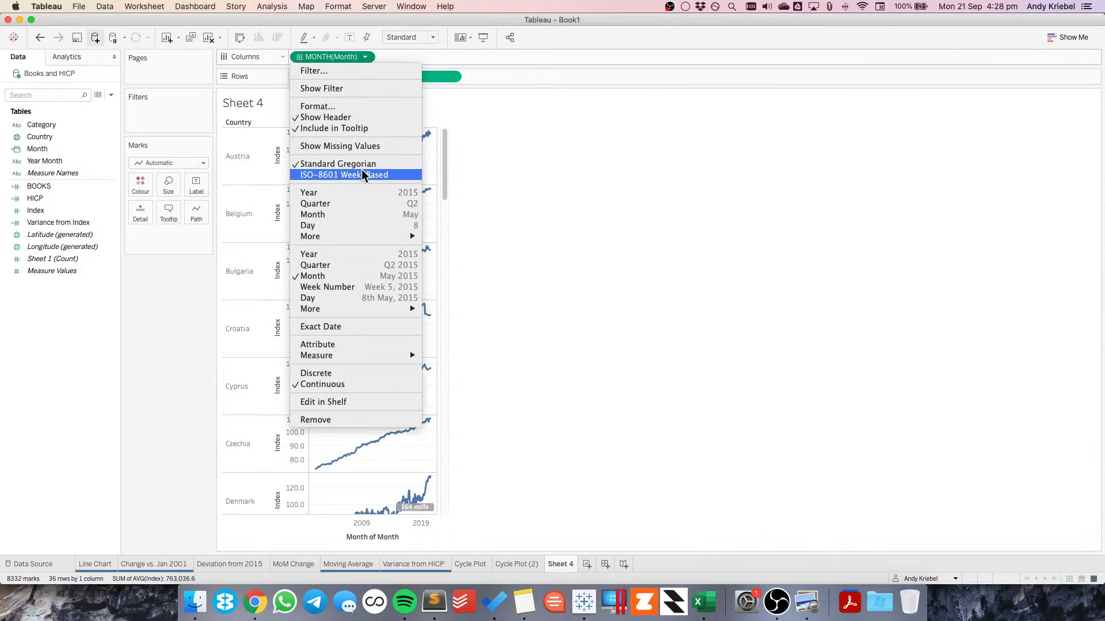
{"action": "left_click", "coordinate": [366, 266]}
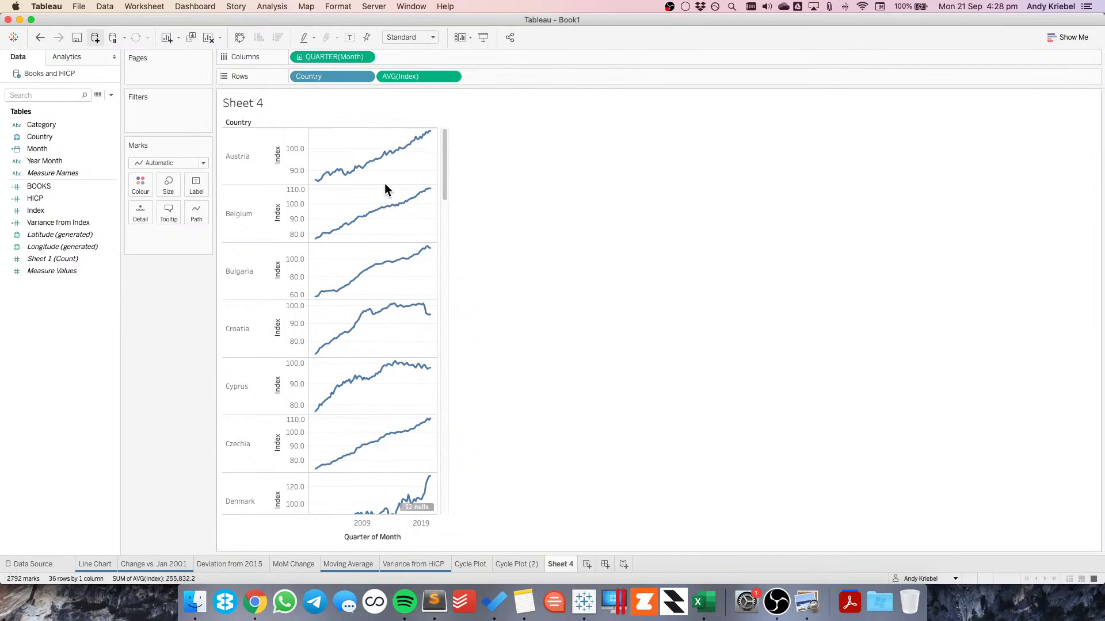
{"action": "left_click", "coordinate": [365, 56]}
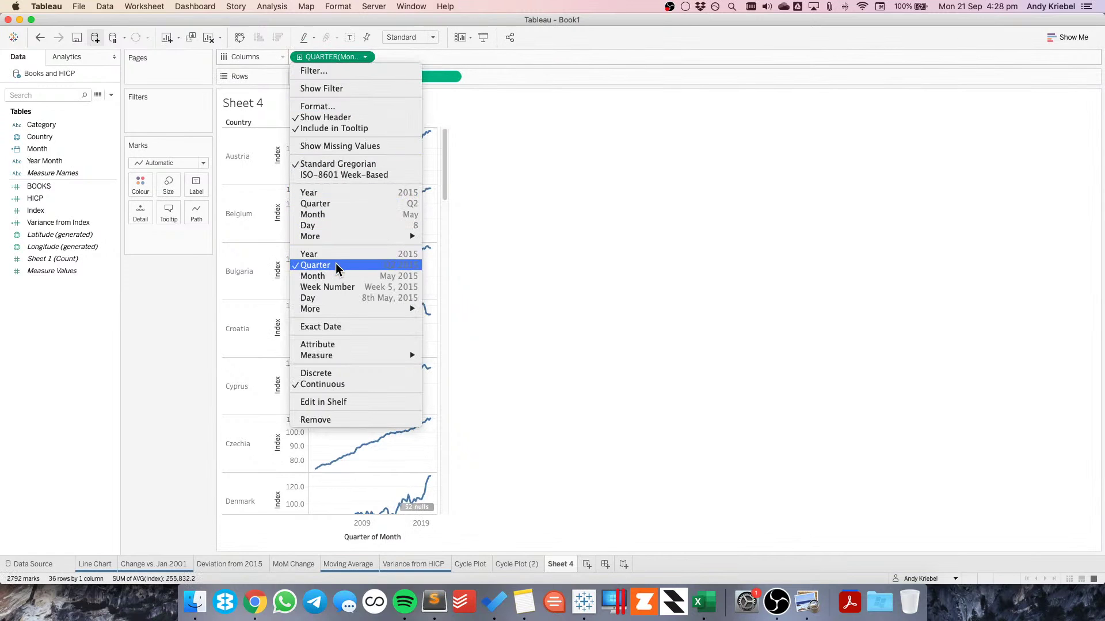
{"action": "left_click", "coordinate": [366, 255]}
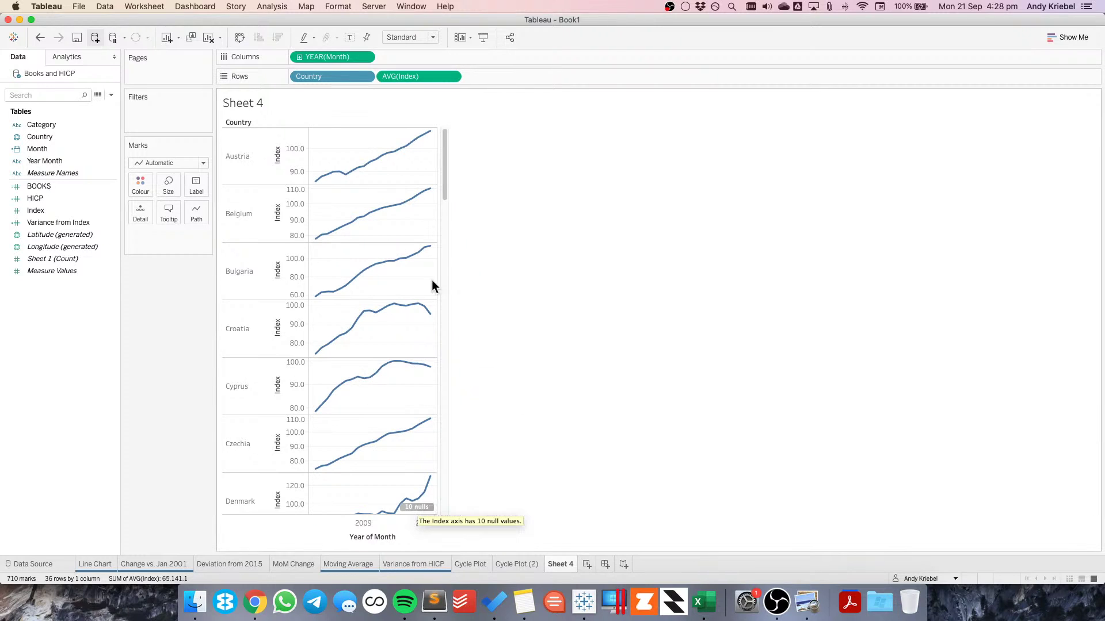
Hide the null values indicator and look through the yearly line charts of all countries
{"action": "left_click_drag", "start_coordinate": [446, 147], "coordinate": [429, 492]}
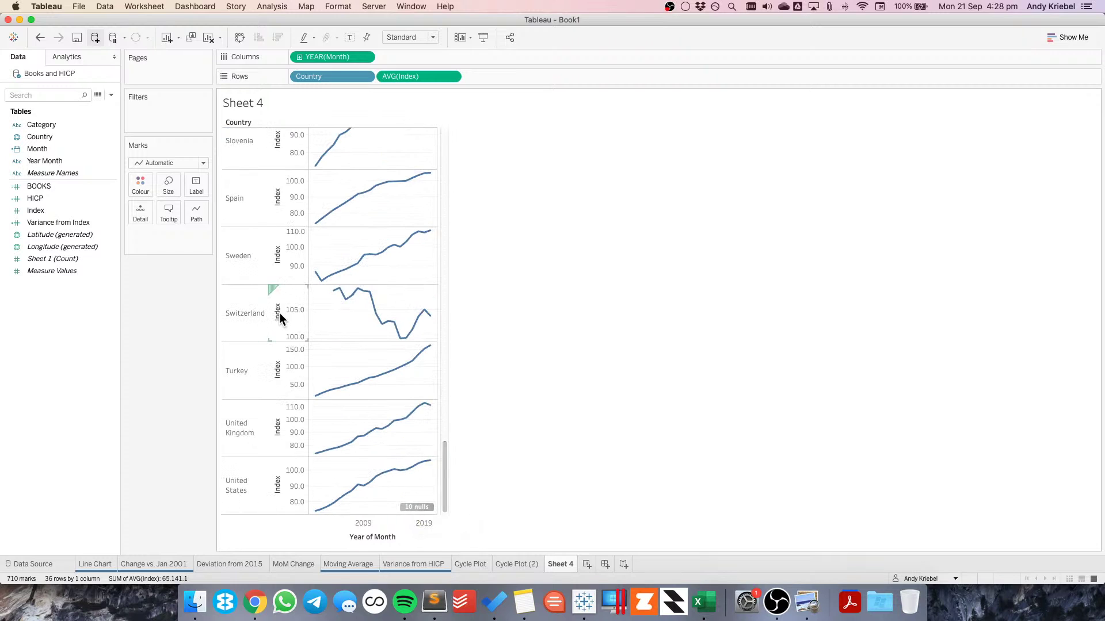
{"action": "right_click", "coordinate": [413, 507]}
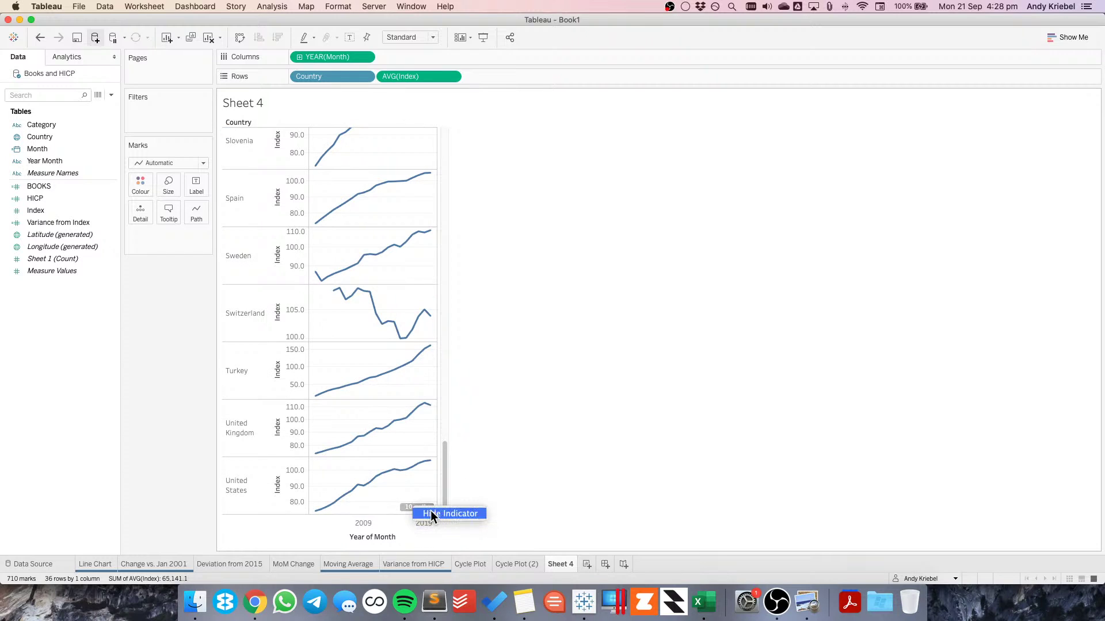
{"action": "left_click", "coordinate": [430, 510]}
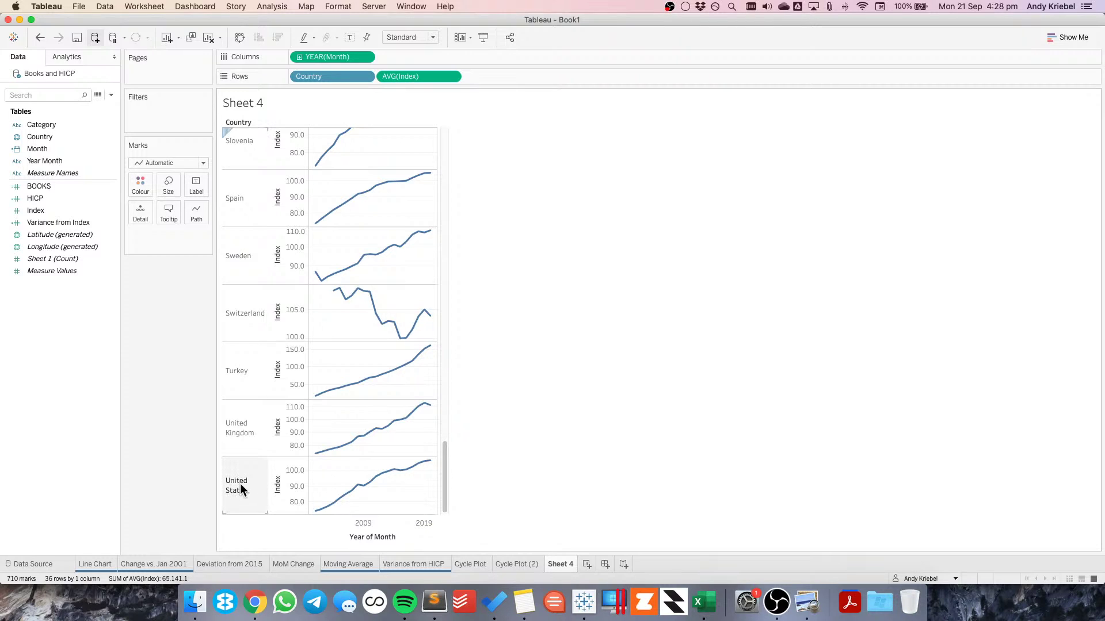
{"action": "left_click_drag", "start_coordinate": [446, 488], "coordinate": [433, 180]}
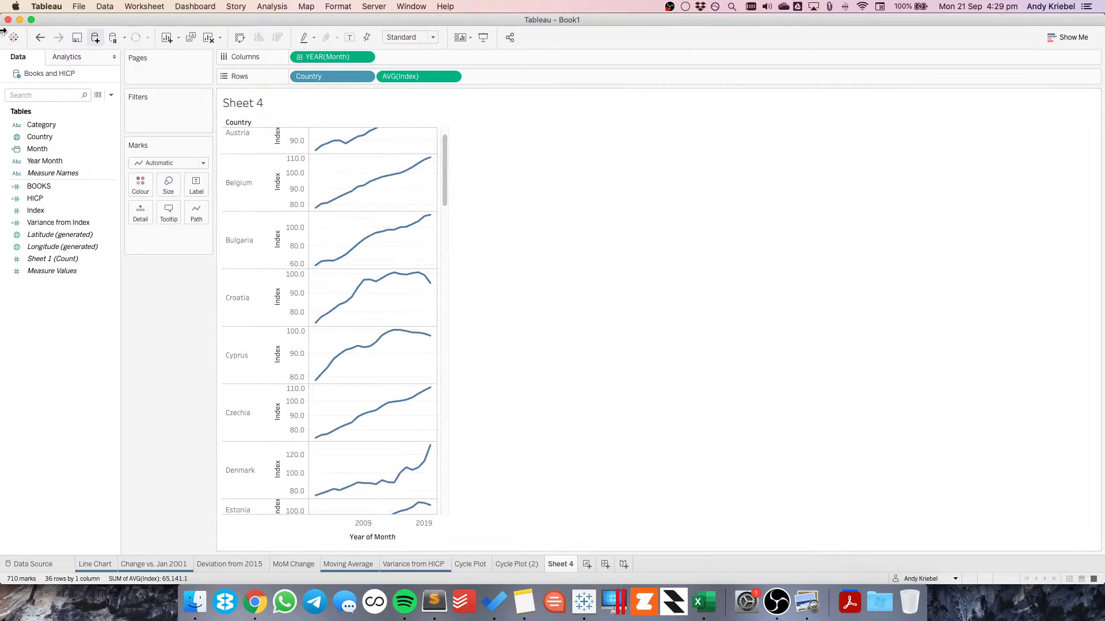
Try Country on Detail with the view fitted to Entire View, and undo both changes
{"action": "left_click", "coordinate": [67, 60]}
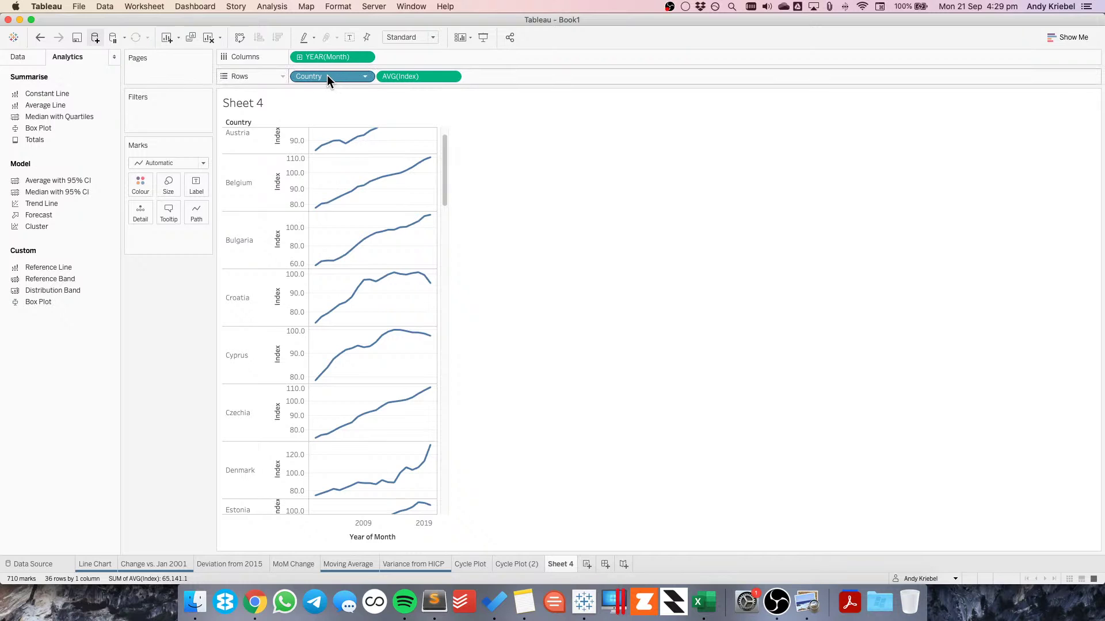
{"action": "left_click_drag", "start_coordinate": [327, 74], "coordinate": [137, 213]}
{"action": "left_click", "coordinate": [401, 37]}
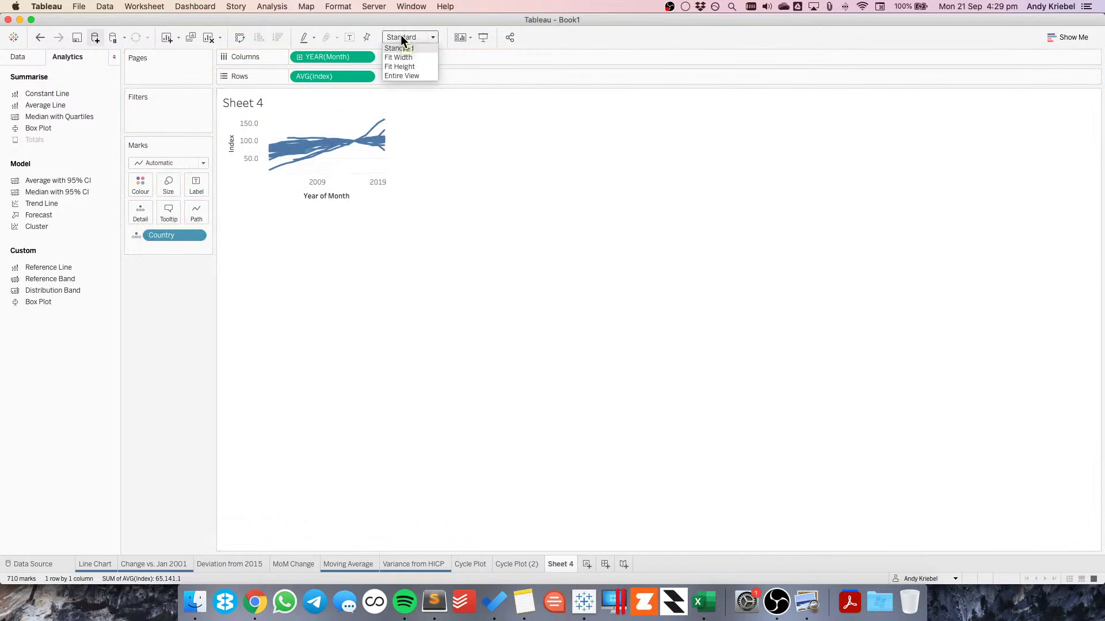
{"action": "left_click", "coordinate": [404, 76]}
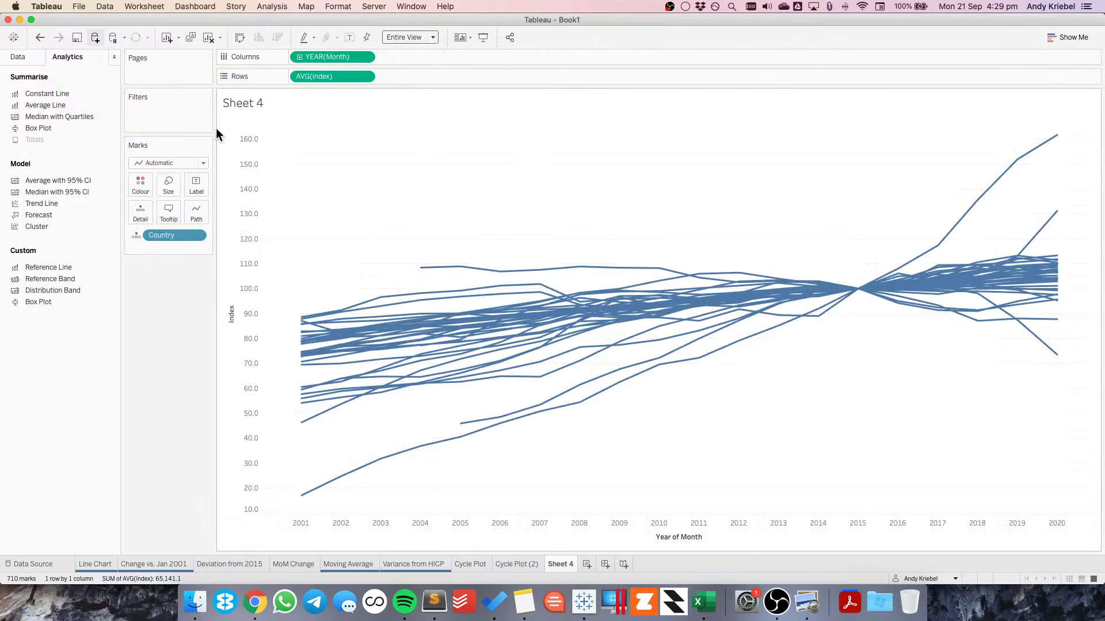
{"action": "left_click", "coordinate": [41, 41]}
{"action": "left_click", "coordinate": [41, 40]}
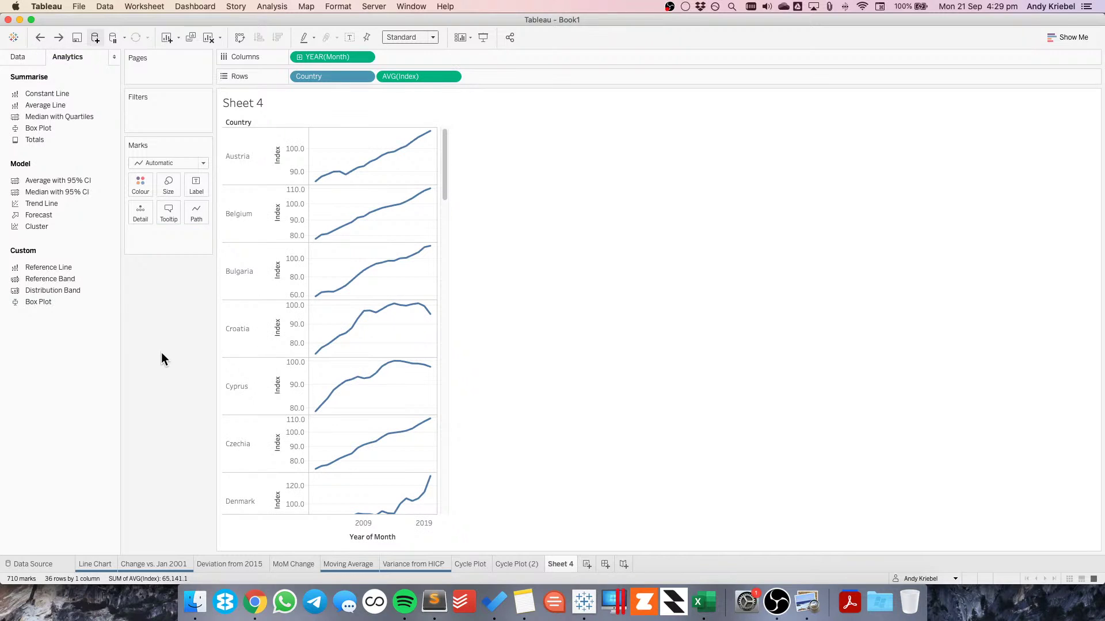
{"action": "left_click", "coordinate": [18, 57]}
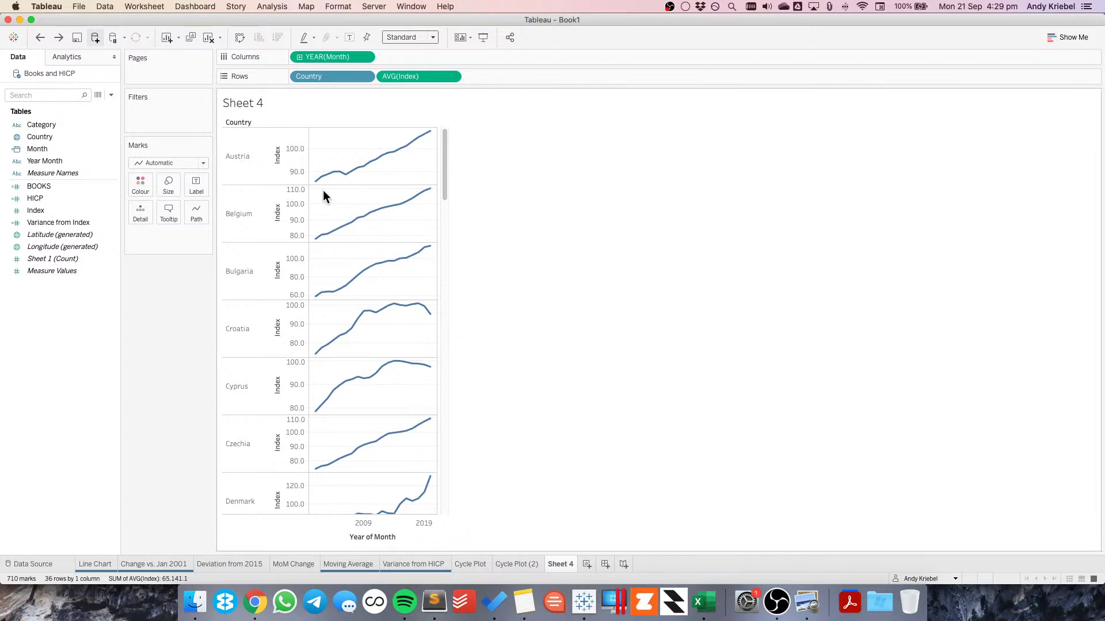
Shrink the height and width of the country cells to sparkline size and check all the rows
{"action": "left_click_drag", "start_coordinate": [258, 184], "coordinate": [380, 140]}
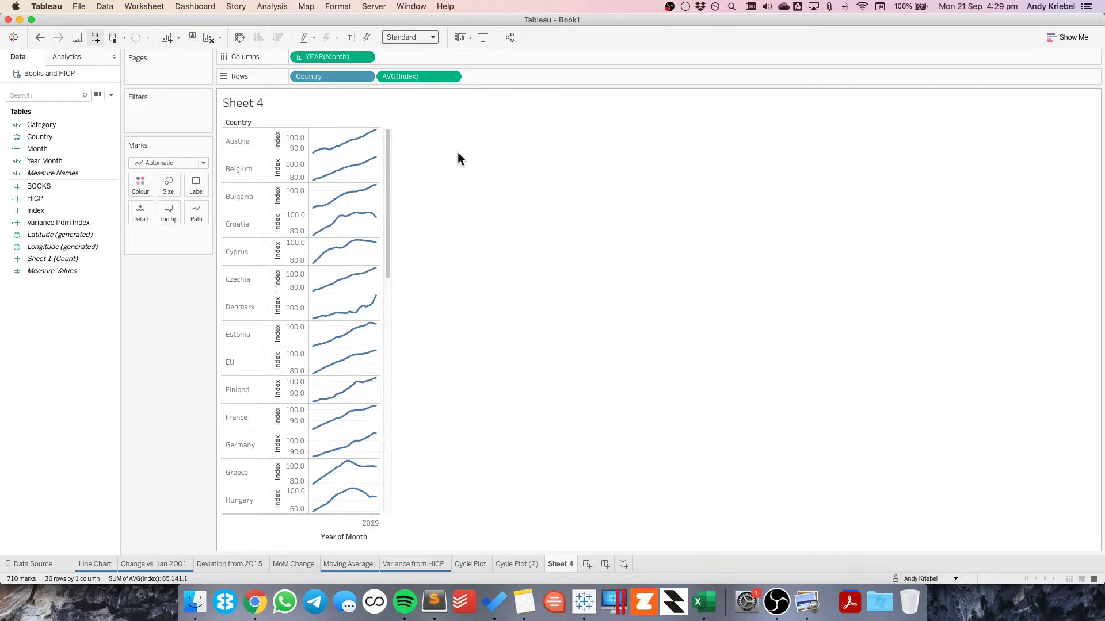
{"action": "left_click_drag", "start_coordinate": [388, 253], "coordinate": [387, 494]}
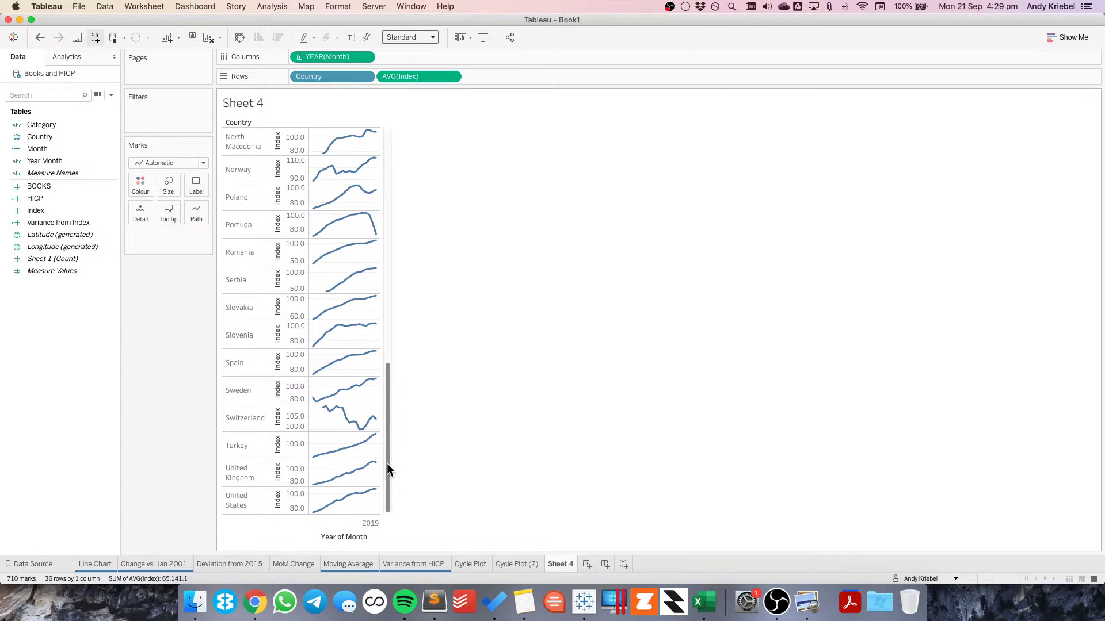
{"action": "left_click_drag", "start_coordinate": [388, 469], "coordinate": [382, 151]}
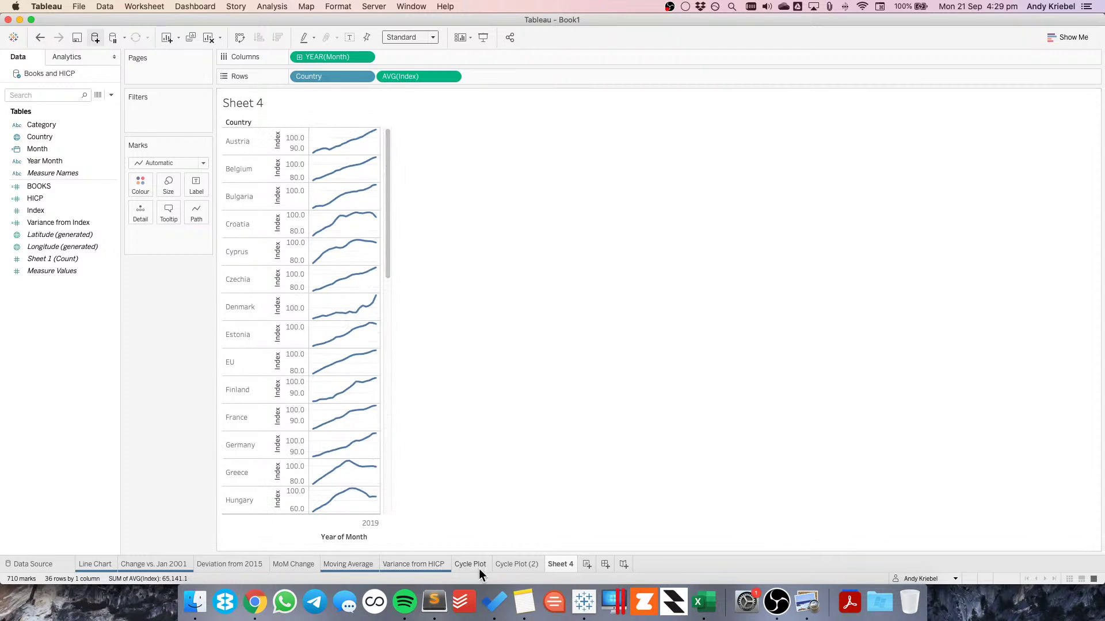
Rename the Sheet 4 worksheet as Sparklines
{"action": "double_click", "coordinate": [574, 564]}
{"action": "type", "text": "Sparklines"}
{"action": "key", "text": "Return"}
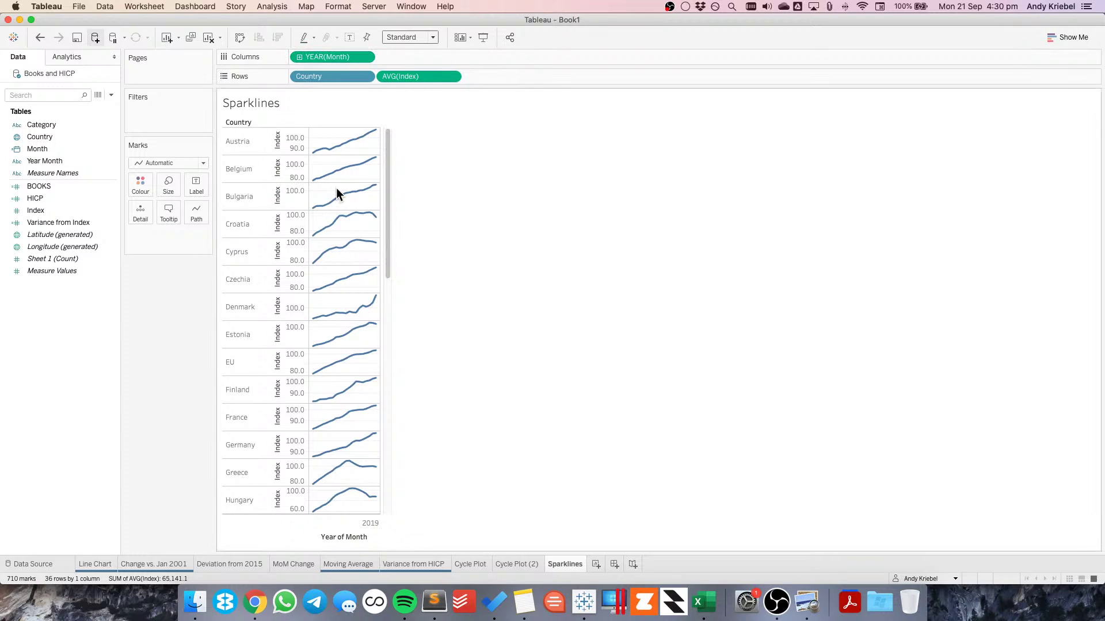
Split the sparklines by Category, trying it on Colour and moving it to Columns ahead of YEAR(Month)
{"action": "left_click", "coordinate": [38, 126]}
{"action": "left_click_drag", "start_coordinate": [53, 132], "coordinate": [133, 184]}
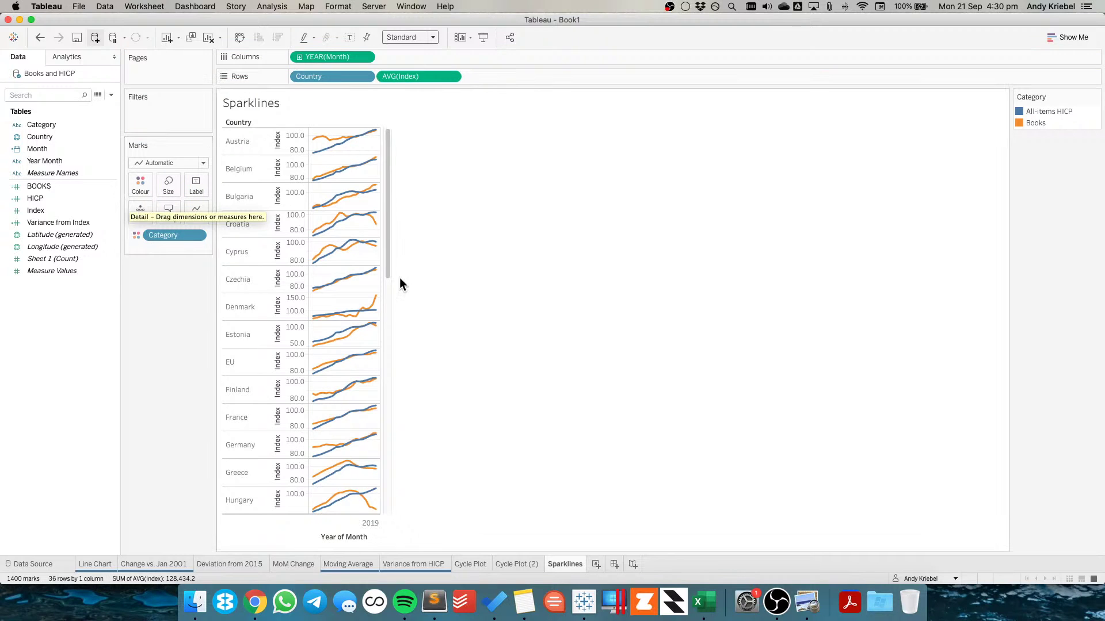
{"action": "left_click_drag", "start_coordinate": [388, 270], "coordinate": [400, 208]}
{"action": "left_click_drag", "start_coordinate": [157, 234], "coordinate": [291, 58]}
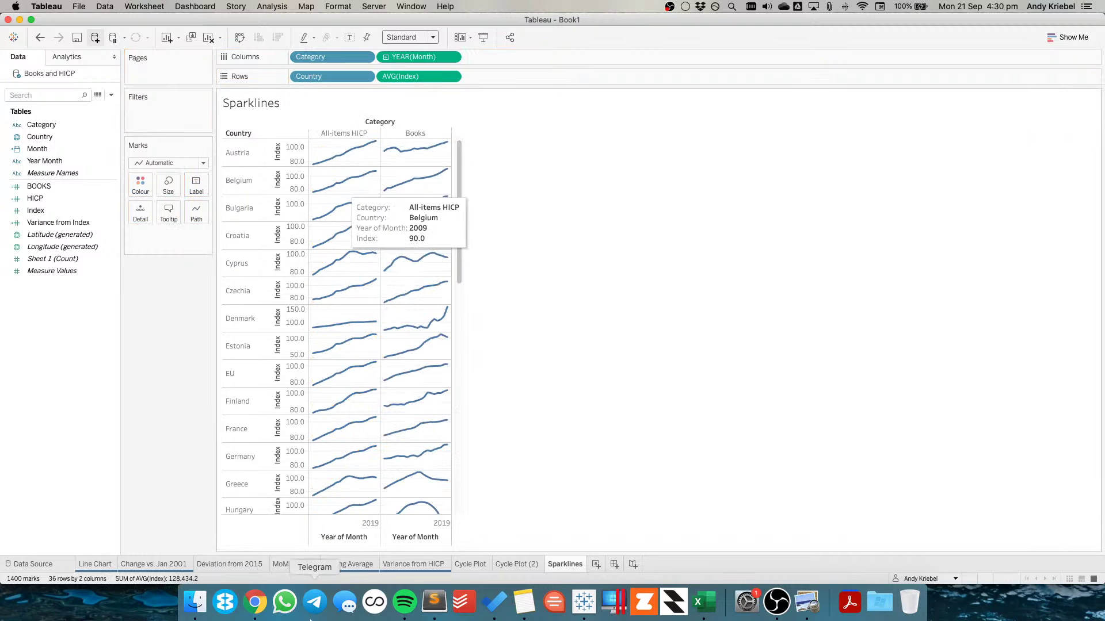
Check the original Eurostat price chart in Chrome, return to Tableau and open the options for the All-items HICP column header
{"action": "left_click", "coordinate": [256, 604]}
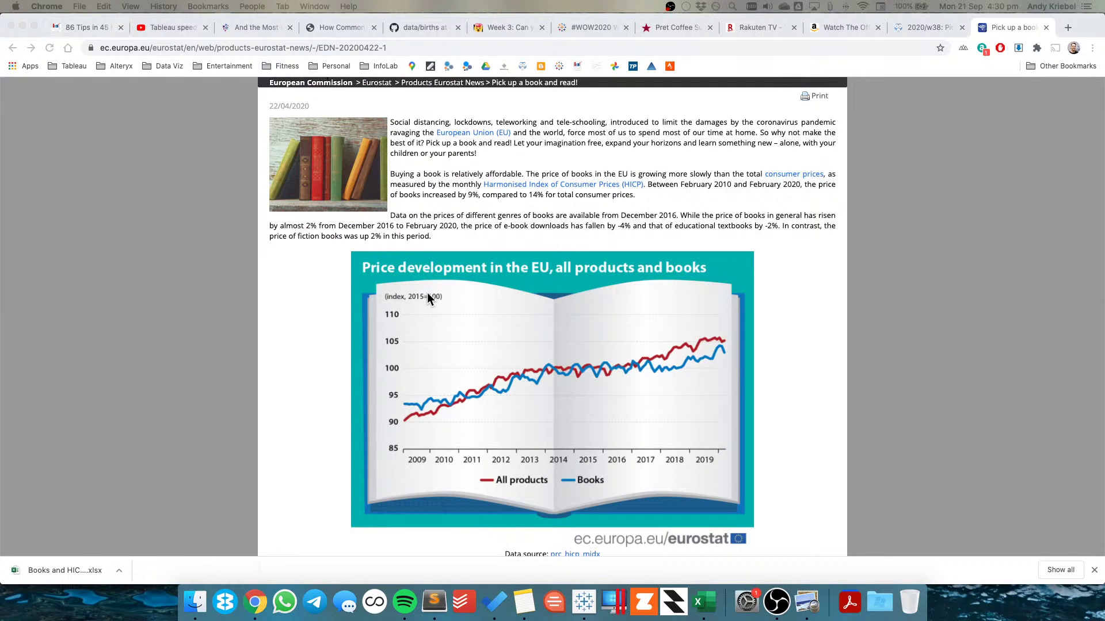
{"action": "key", "text": "super+Tab"}
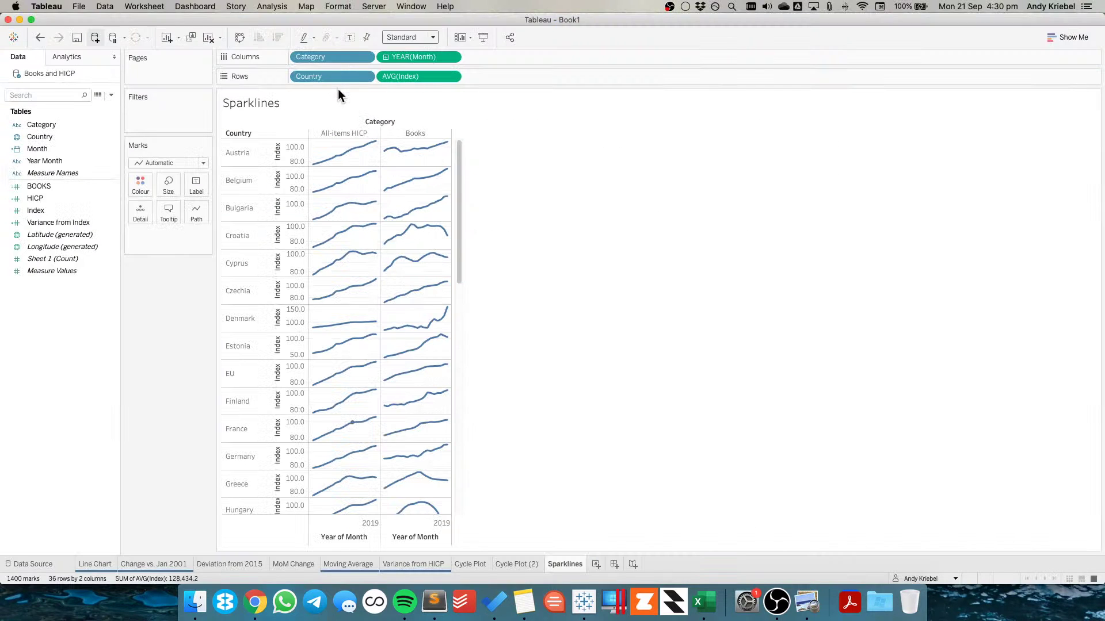
{"action": "right_click", "coordinate": [329, 136]}
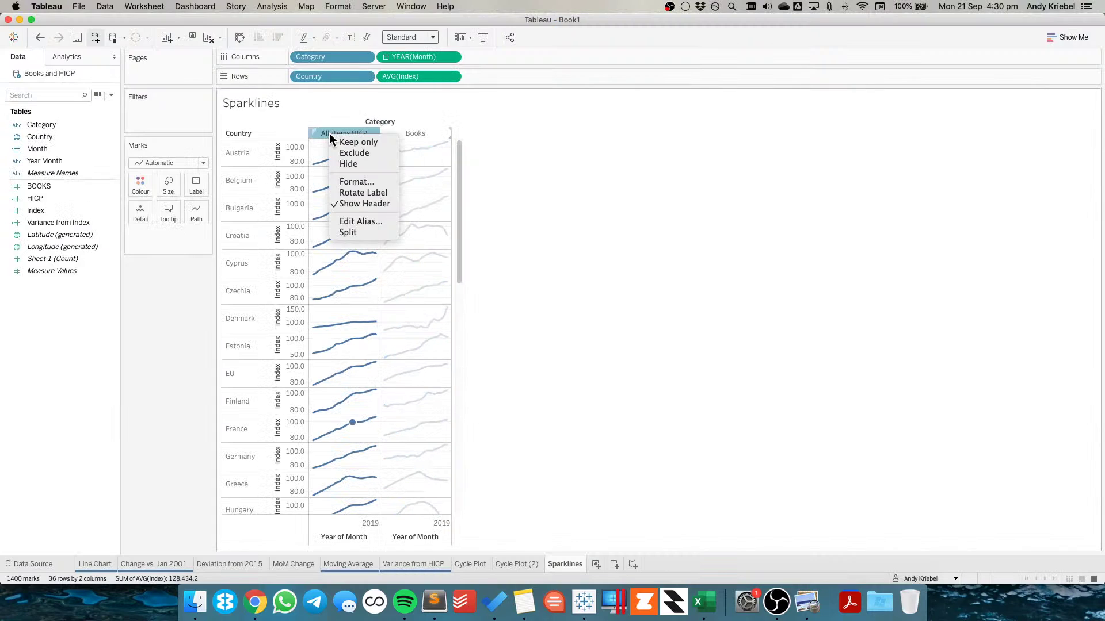
Edit the Category header aliases, renaming All-items HICP to ALL PRODUCTS and Books to BOOKS
{"action": "left_click", "coordinate": [361, 221]}
{"action": "type", "text": "ALL PRODUCTS"}
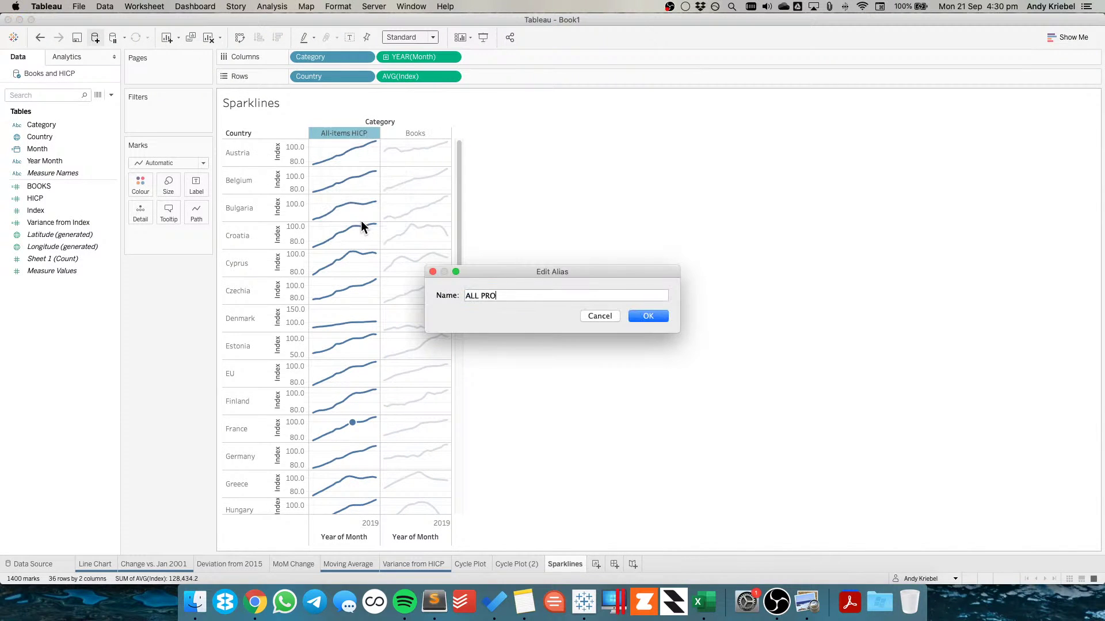
{"action": "key", "text": "Return"}
{"action": "left_click", "coordinate": [398, 135]}
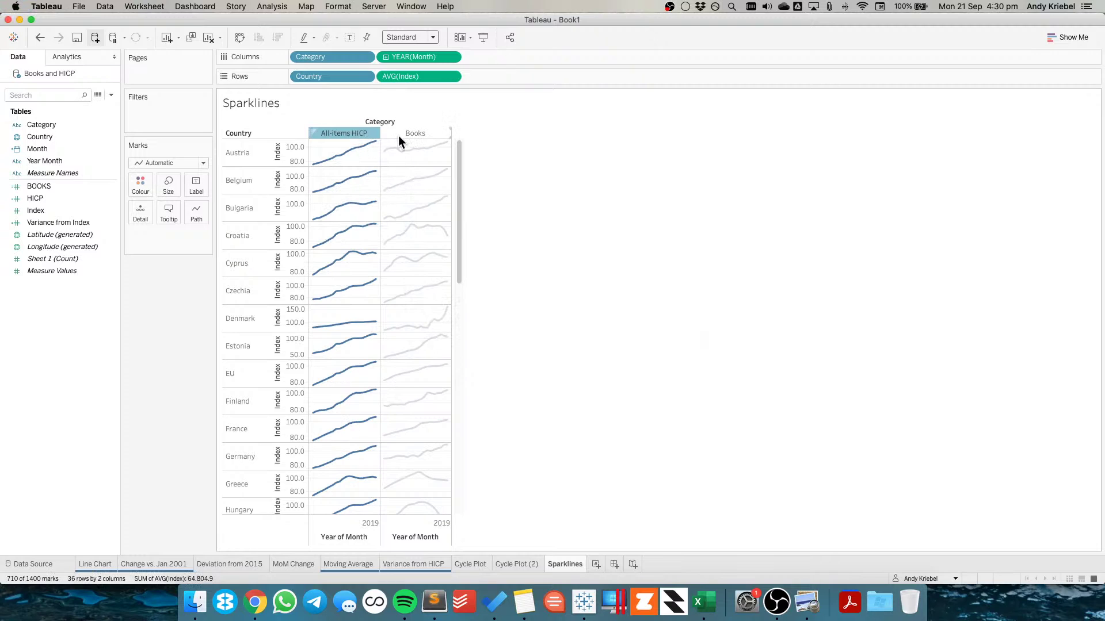
{"action": "right_click", "coordinate": [399, 136]}
{"action": "left_click", "coordinate": [419, 222]}
{"action": "type", "text": "BOOKS"}
{"action": "key", "text": "Return"}
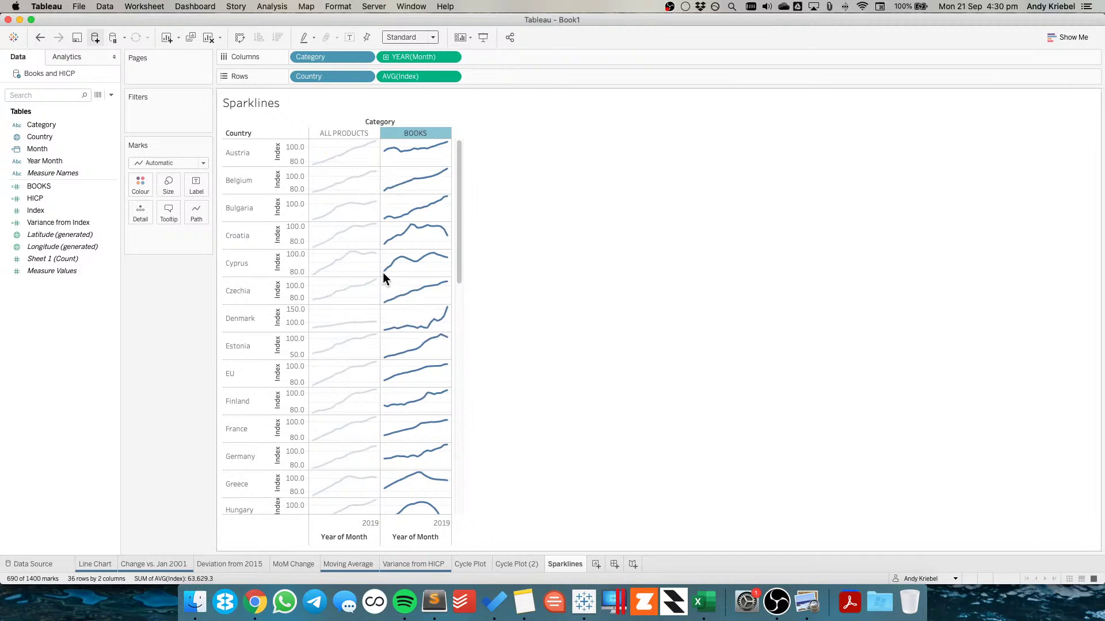
{"action": "left_click", "coordinate": [389, 202]}
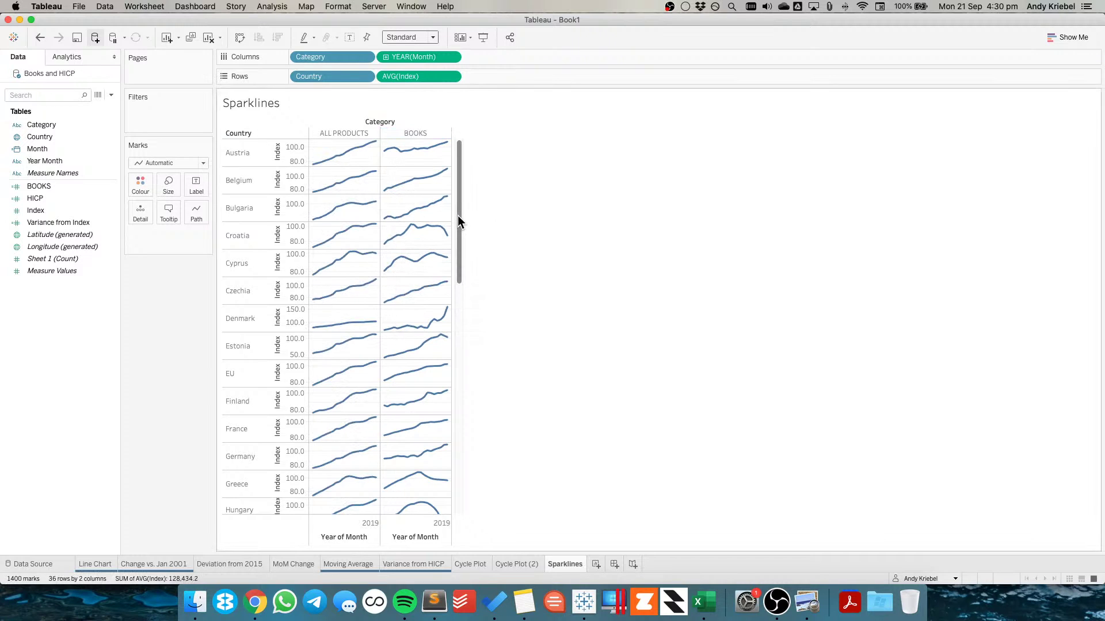
Add a data source filter on Country that excludes United States
{"action": "left_click_drag", "start_coordinate": [458, 215], "coordinate": [463, 460]}
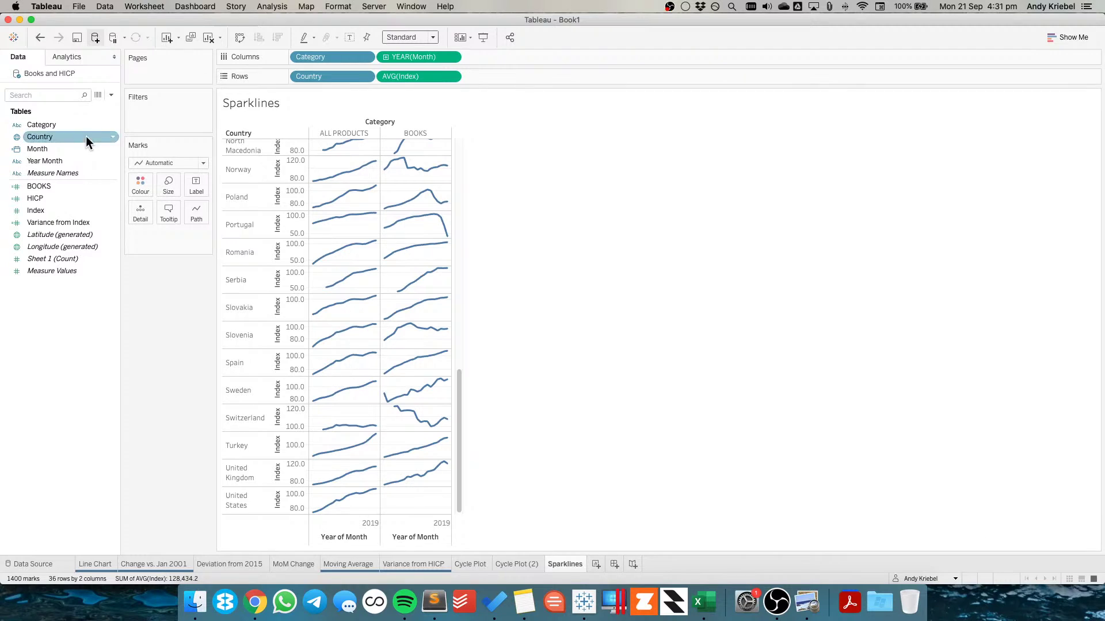
{"action": "right_click", "coordinate": [55, 71]}
{"action": "left_click", "coordinate": [116, 198]}
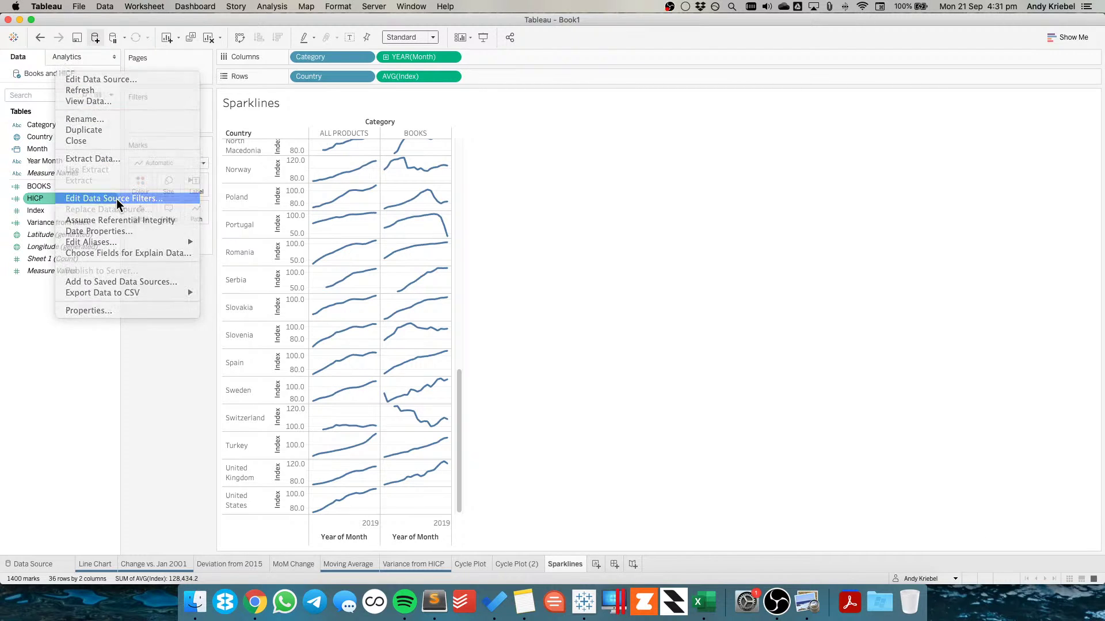
{"action": "left_click", "coordinate": [443, 322]}
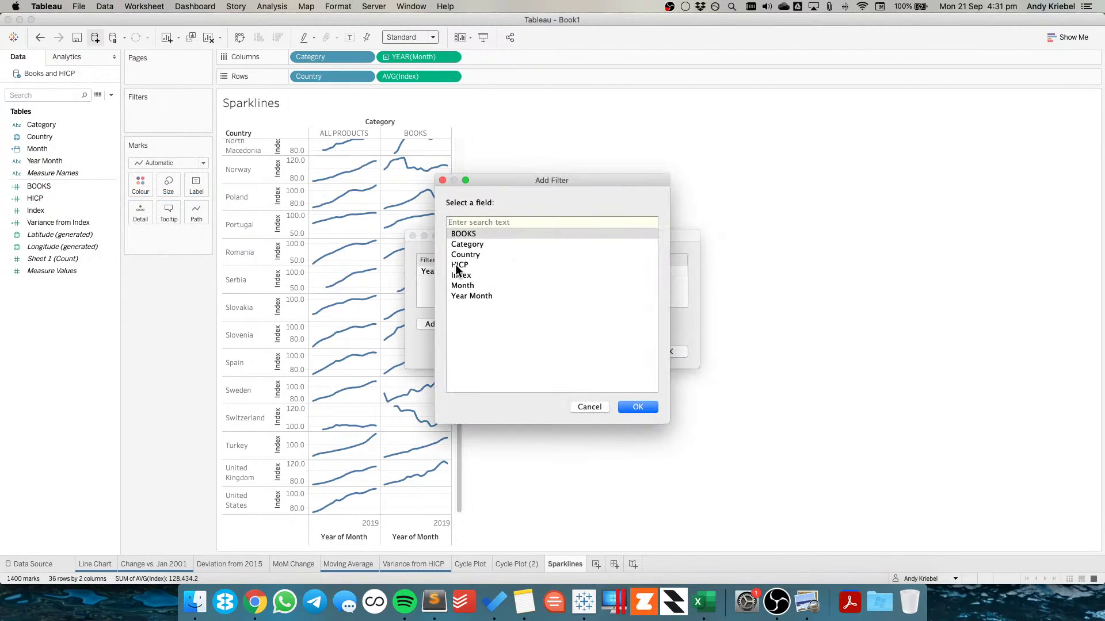
{"action": "left_click", "coordinate": [461, 255]}
{"action": "scroll", "coordinate": [470, 258], "scroll_direction": "down", "scroll_amount": 10}
{"action": "left_click", "coordinate": [451, 308]}
{"action": "left_click", "coordinate": [626, 326]}
{"action": "left_click", "coordinate": [654, 453]}
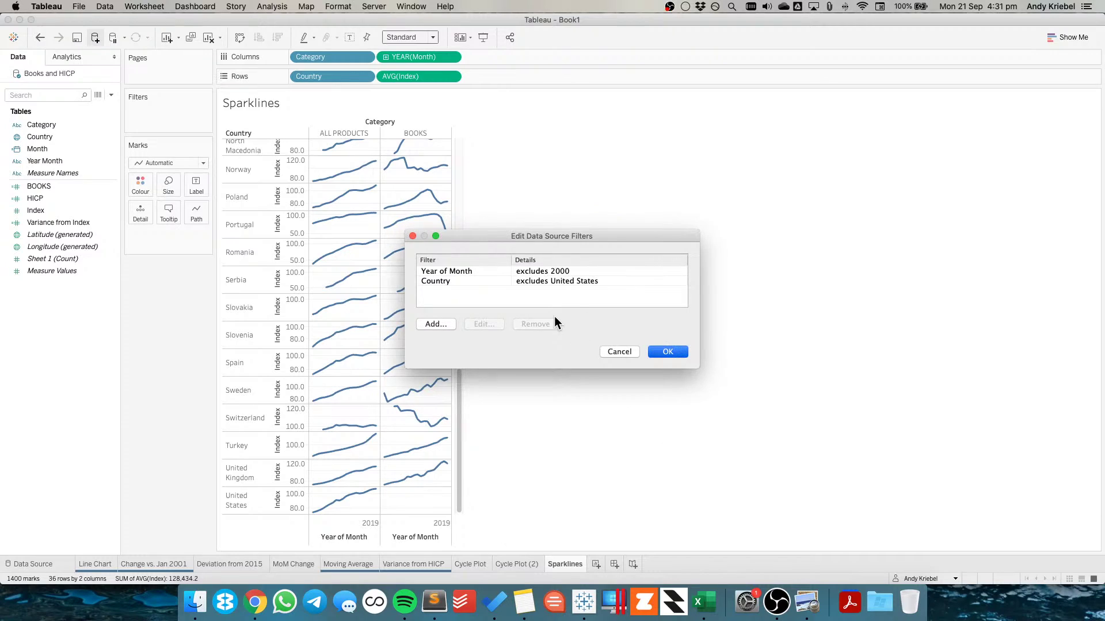
{"action": "key", "text": "Return"}
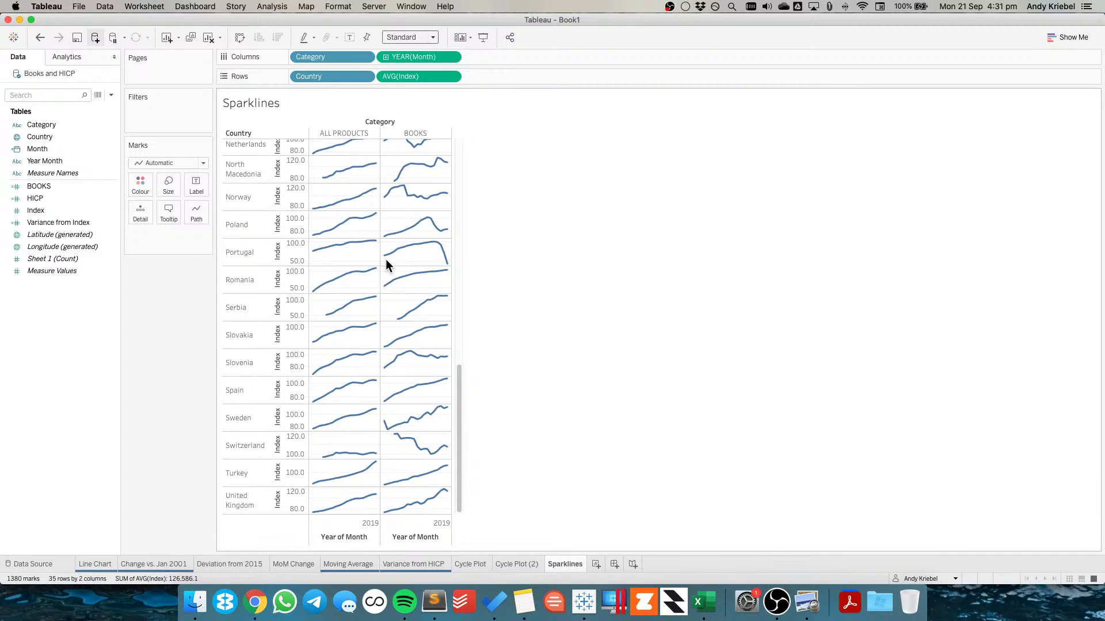
Try an automatic range for the Index axis in place of independent ranges per row, and undo the last change
{"action": "mouse_move", "coordinate": [447, 272]}
{"action": "right_click", "coordinate": [292, 276]}
{"action": "left_click", "coordinate": [619, 256]}
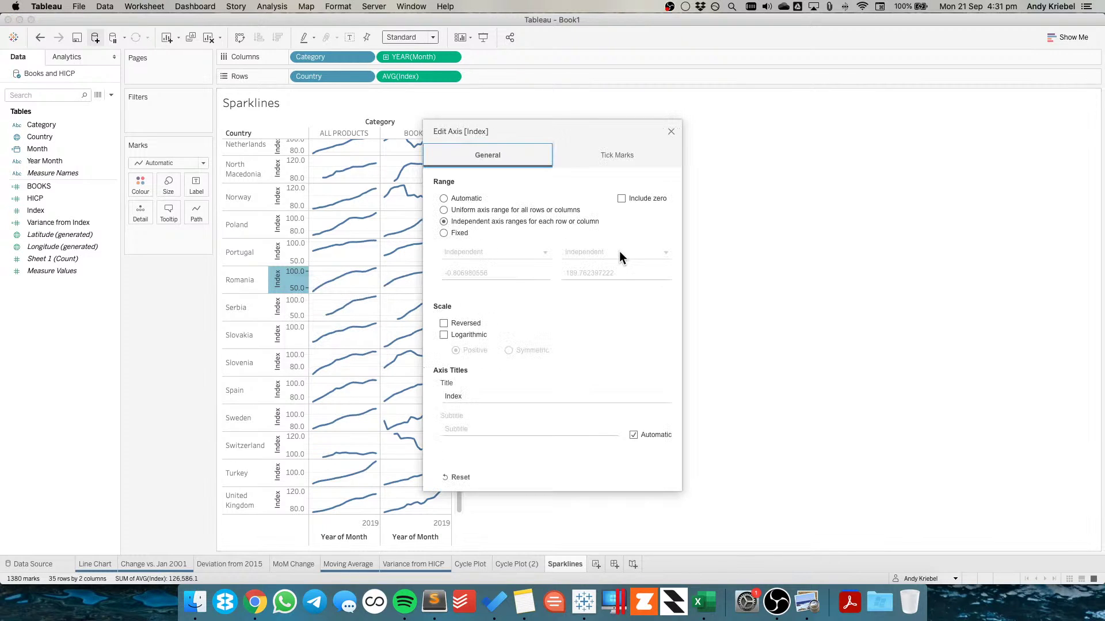
{"action": "left_click", "coordinate": [467, 198]}
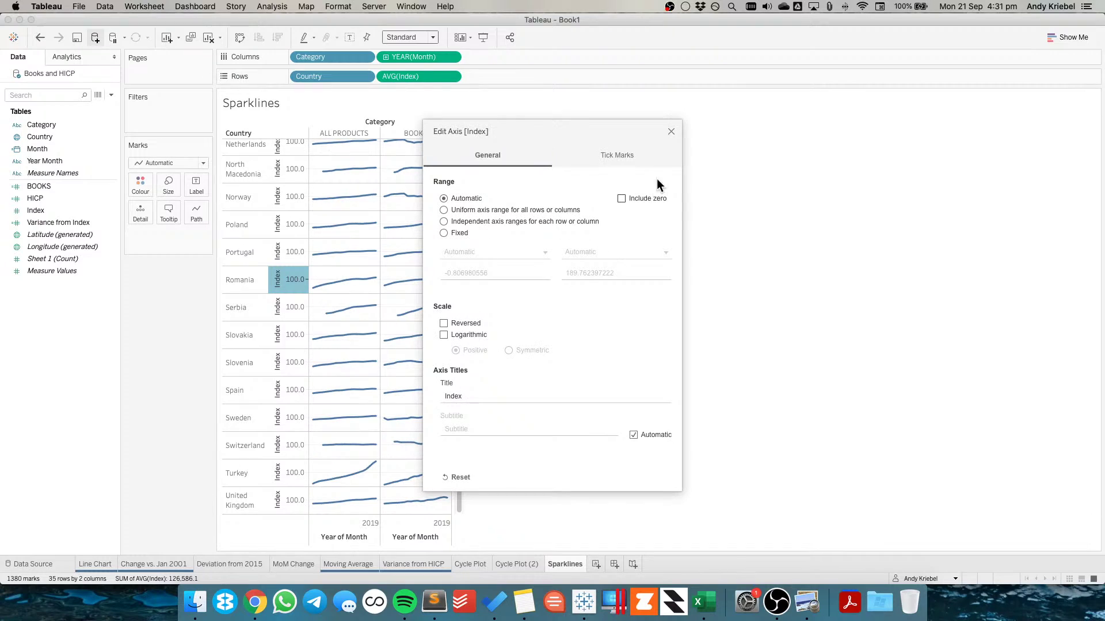
{"action": "left_click", "coordinate": [669, 131]}
{"action": "left_click", "coordinate": [554, 285]}
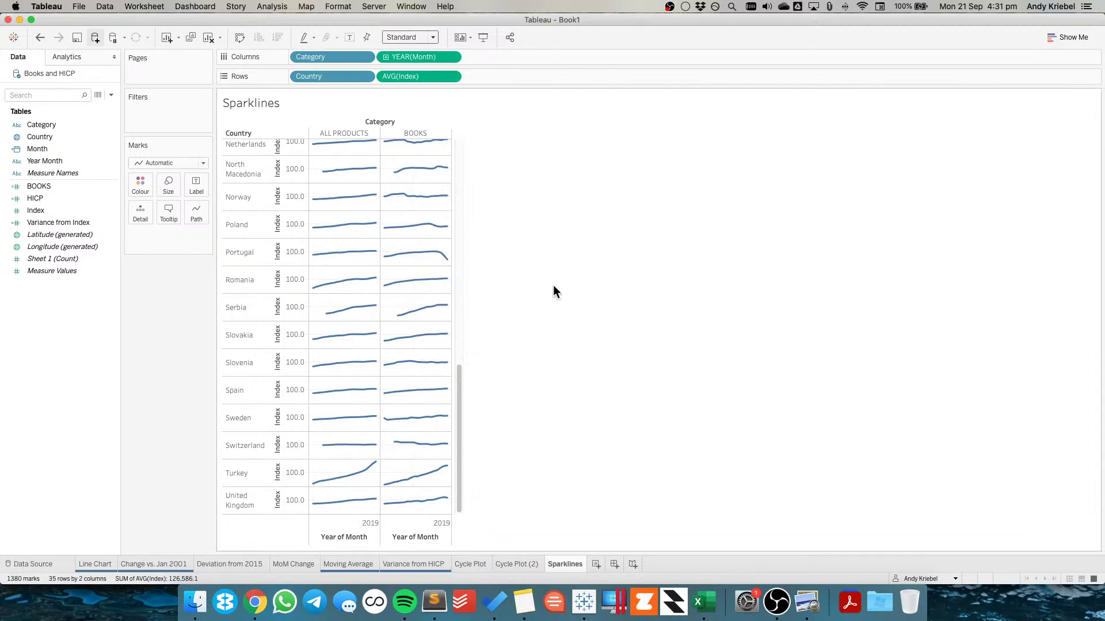
{"action": "left_click", "coordinate": [458, 171]}
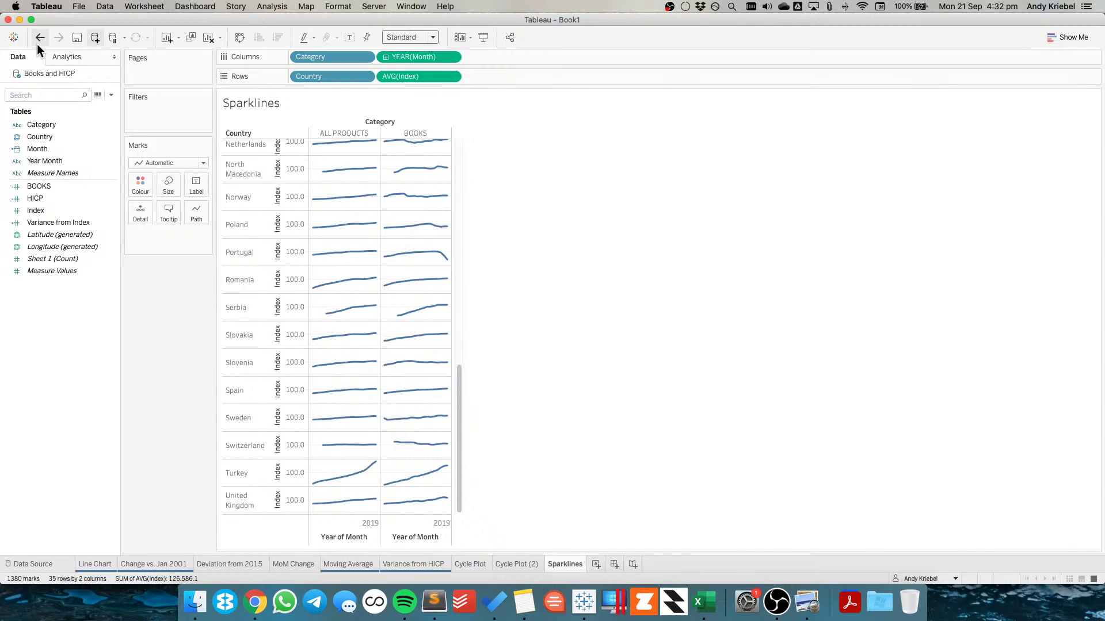
{"action": "left_click", "coordinate": [39, 41]}
Switch to Google Chrome and search the web for "europe hex map tableau" in a new tab
{"action": "left_click", "coordinate": [255, 602]}
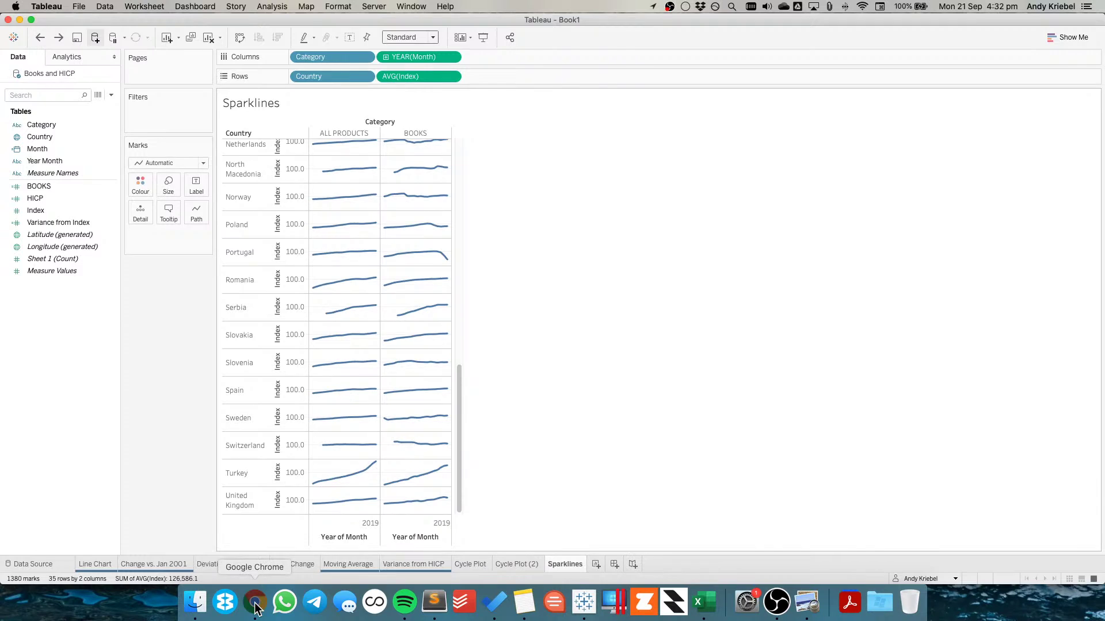
{"action": "left_click", "coordinate": [1068, 28]}
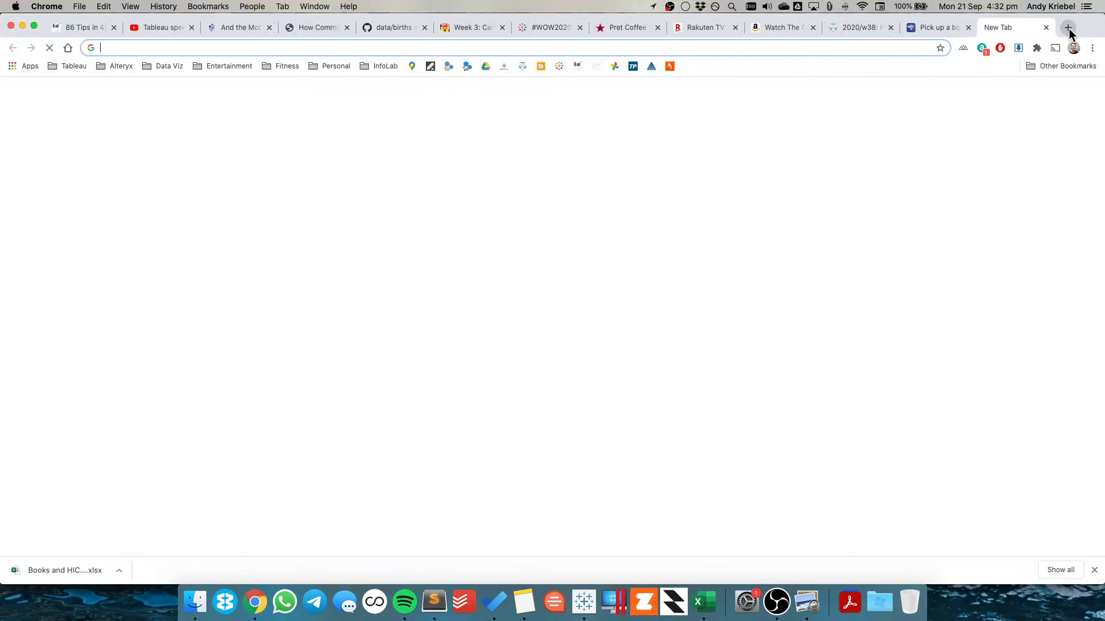
{"action": "type", "text": "eru"}
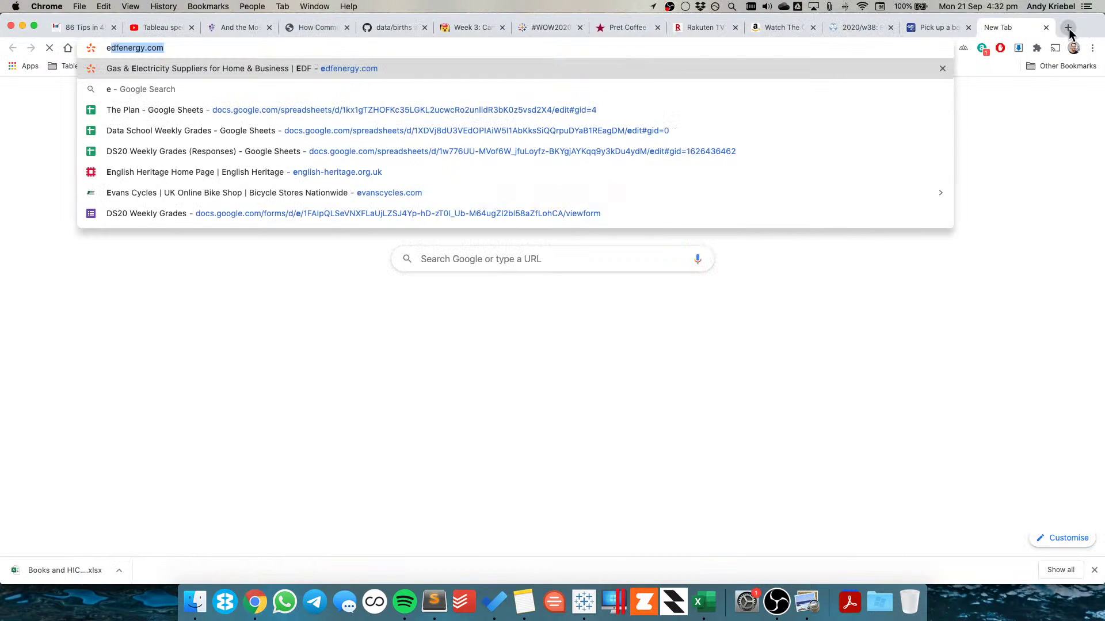
{"action": "key", "text": "BackSpace"}
{"action": "key", "text": "BackSpace"}
{"action": "type", "text": "ir"}
{"action": "key", "text": "BackSpace"}
{"action": "type", "text": "d"}
{"action": "key", "text": "BackSpace"}
{"action": "key", "text": "BackSpace"}
{"action": "type", "text": "urope hex"}
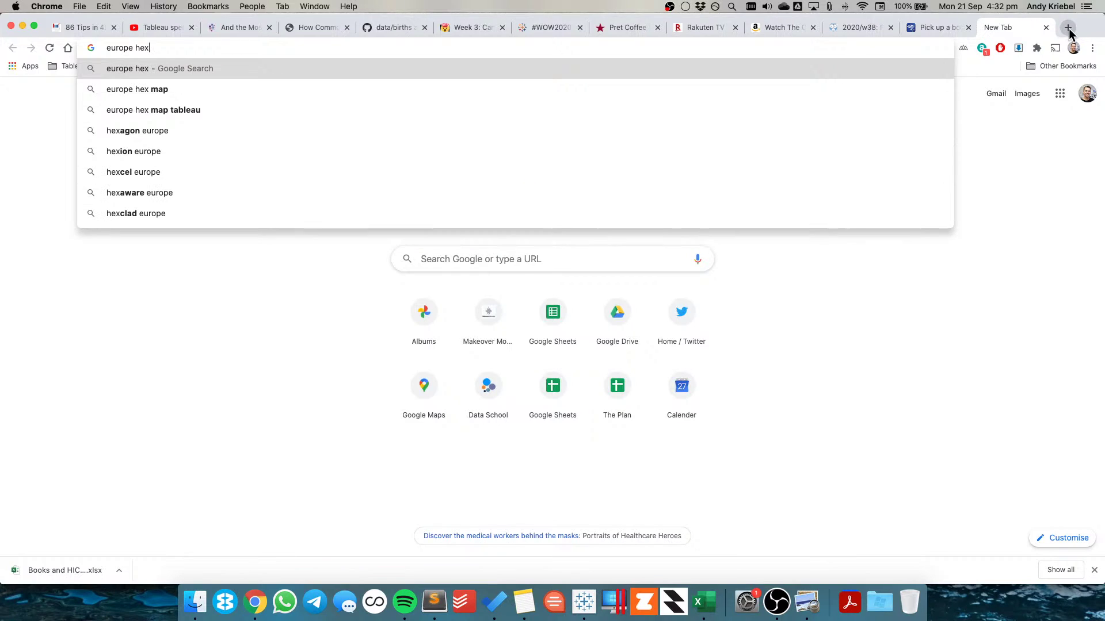
{"action": "key", "text": "Down"}
{"action": "key", "text": "Down"}
{"action": "key", "text": "Return"}
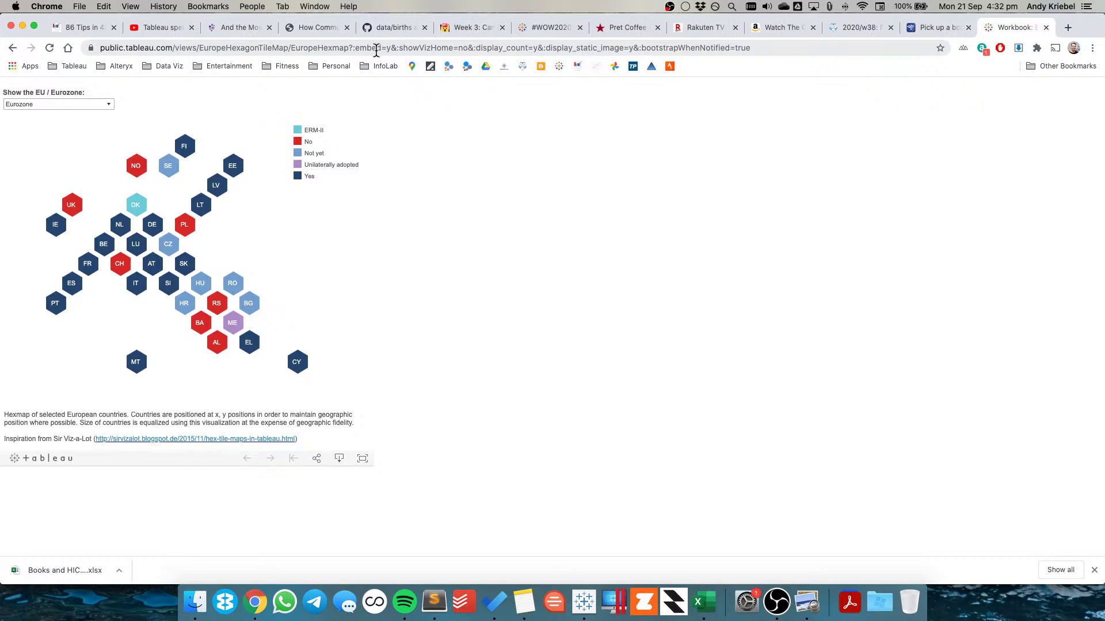
Strip the embed parameters after EuropeHexmap from the page address and load the full Tableau Public page
{"action": "left_click", "coordinate": [371, 48]}
{"action": "left_click", "coordinate": [370, 48]}
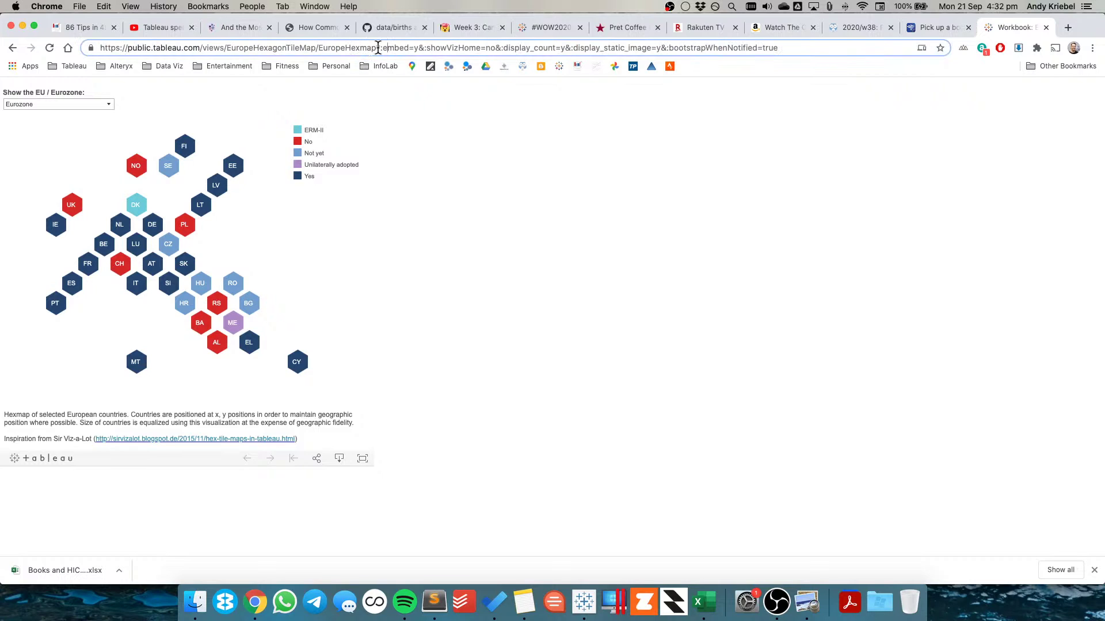
{"action": "left_click_drag", "start_coordinate": [377, 47], "coordinate": [956, 60]}
{"action": "key", "text": "BackSpace"}
{"action": "key", "text": "Return"}
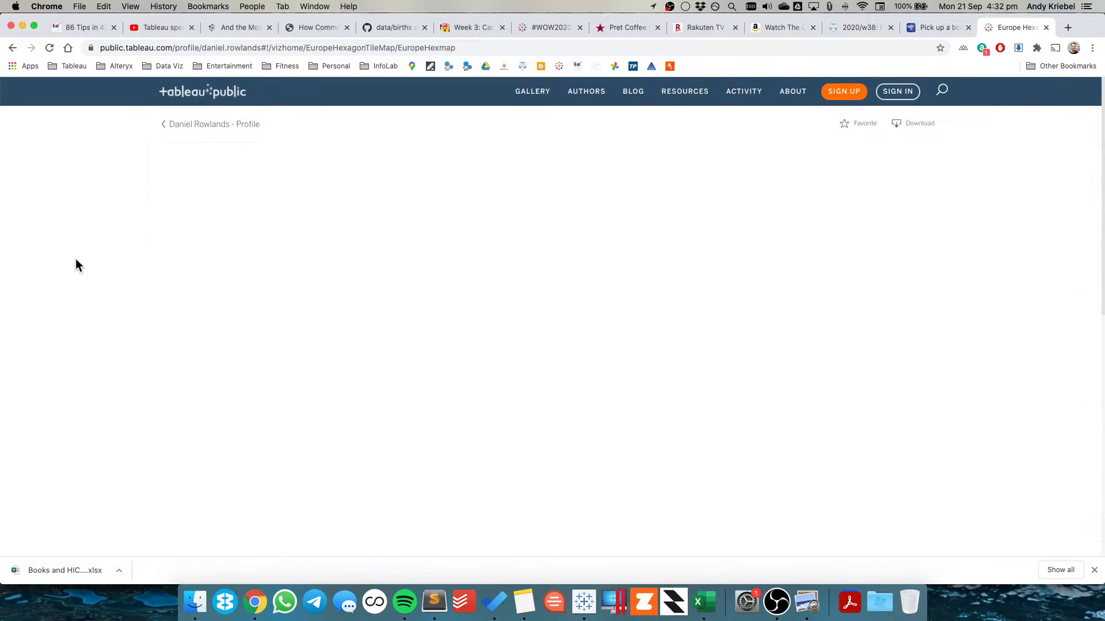
{"action": "left_click", "coordinate": [50, 48]}
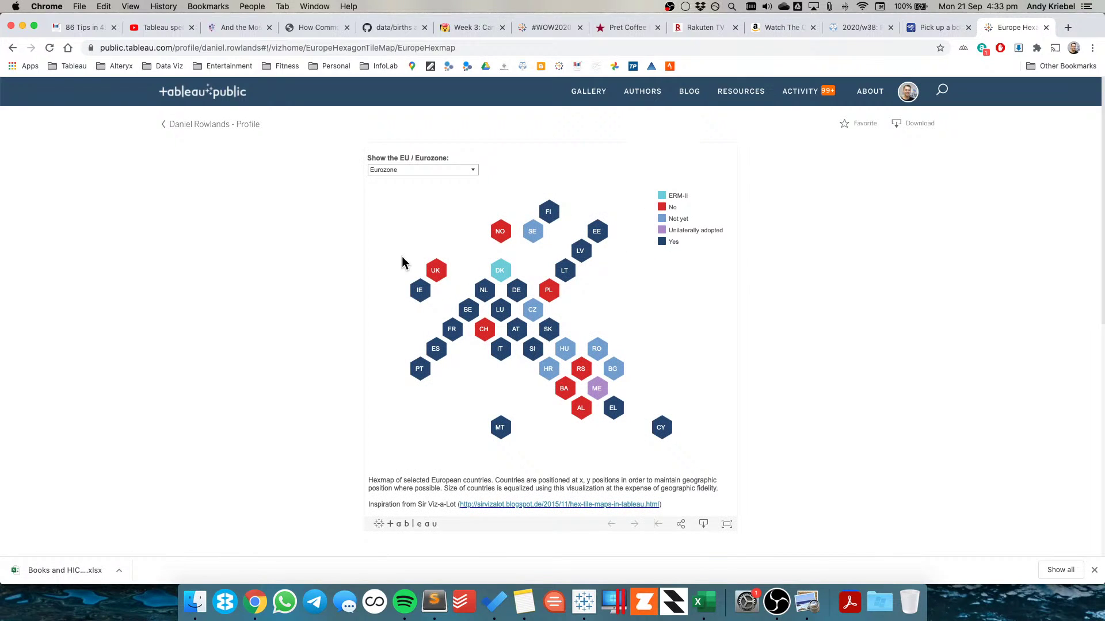
Search the web for "eu 27" in a new tab and open the EU 27 Wikipedia article
{"action": "left_click", "coordinate": [1067, 28]}
{"action": "type", "text": "eu "}
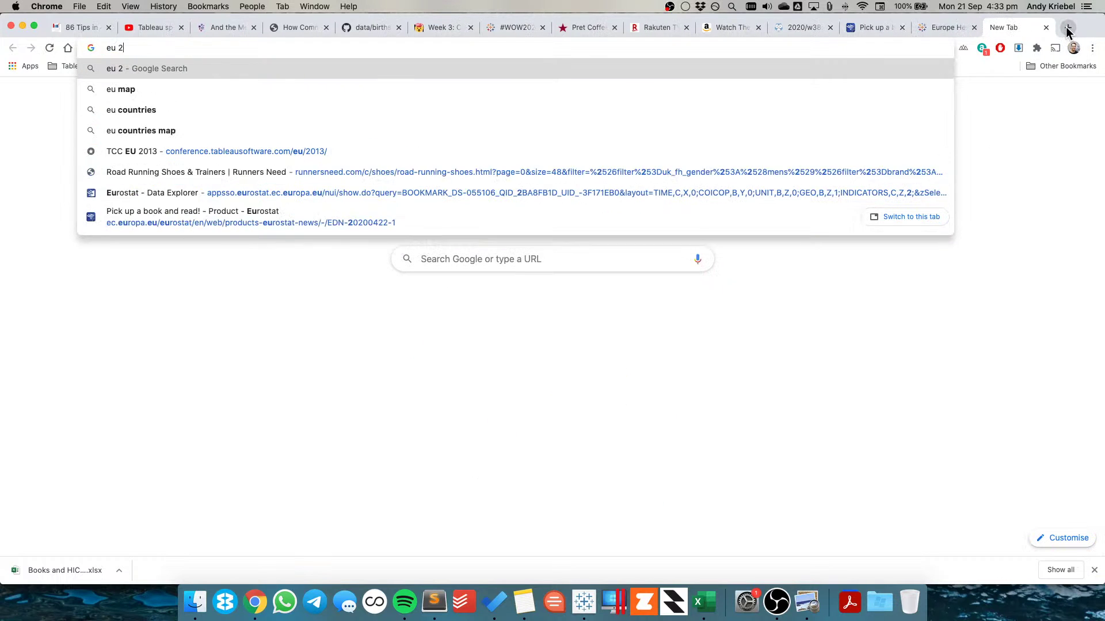
{"action": "type", "text": "27"}
{"action": "key", "text": "Return"}
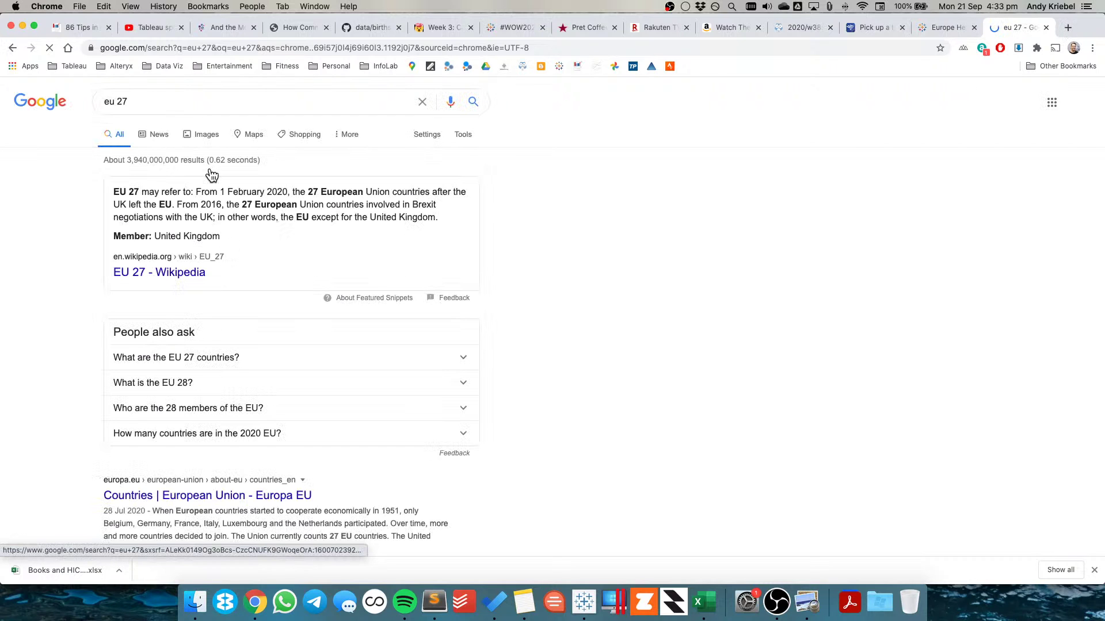
{"action": "left_click", "coordinate": [167, 274]}
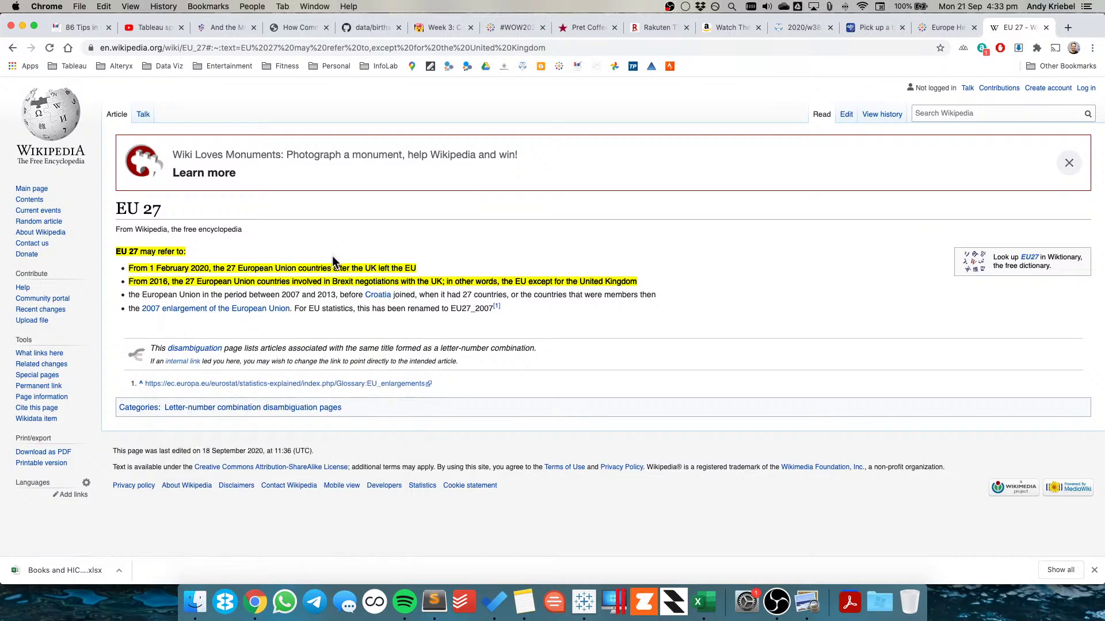
Review the list of the 27 EU countries on netherlandsworldwide.nl from the search results, and close that page
{"action": "left_click", "coordinate": [12, 48]}
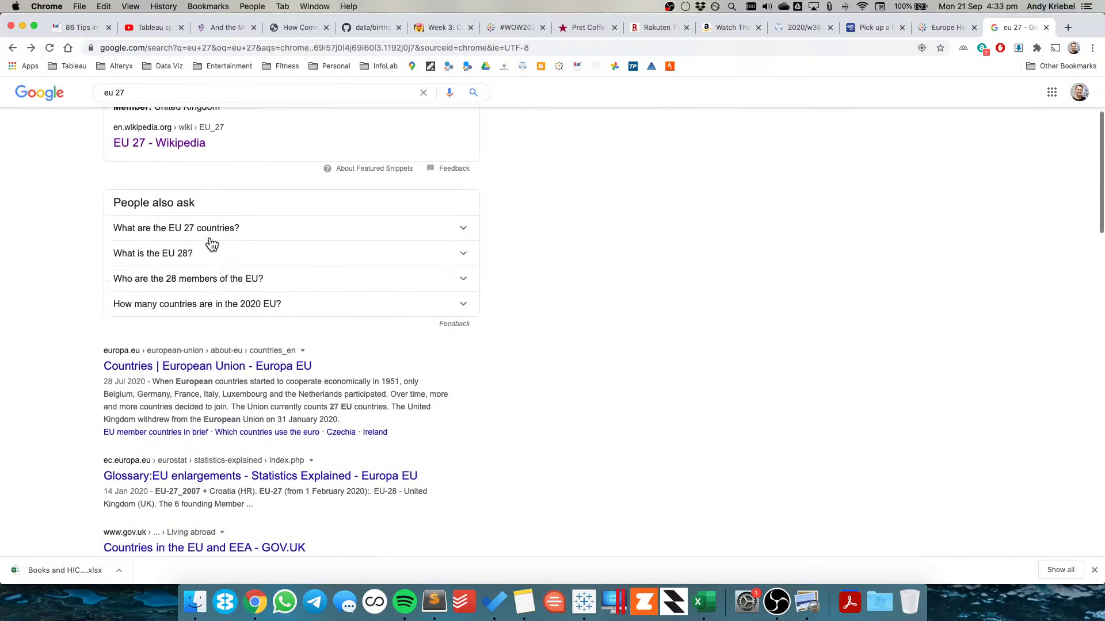
{"action": "left_click", "coordinate": [210, 238]}
{"action": "left_click", "coordinate": [149, 403]}
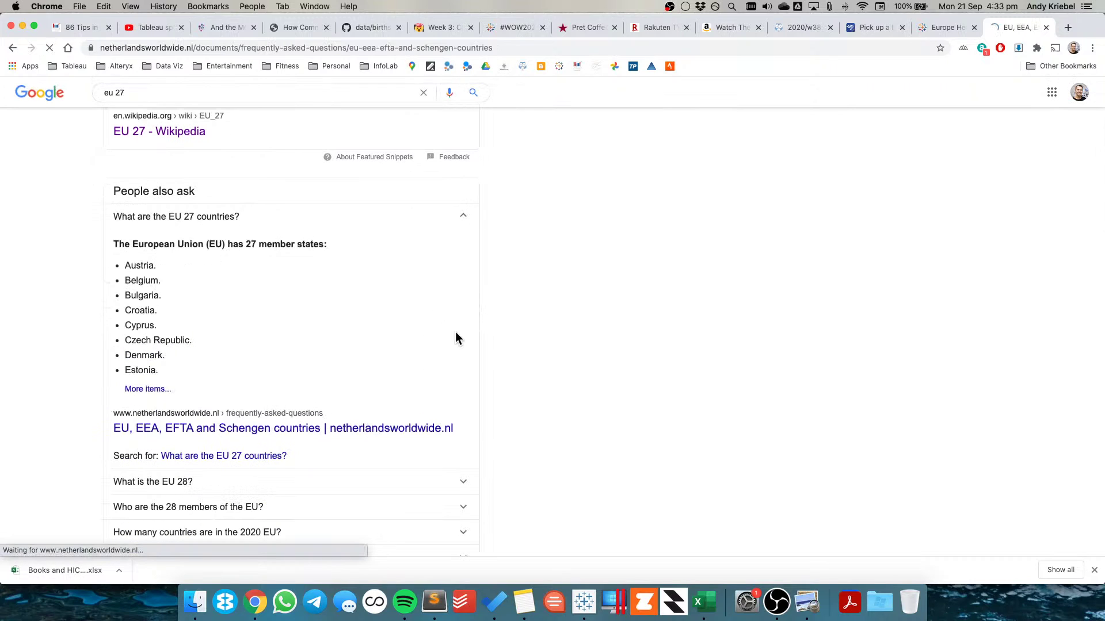
{"action": "scroll", "coordinate": [494, 352], "scroll_direction": "down", "scroll_amount": 4}
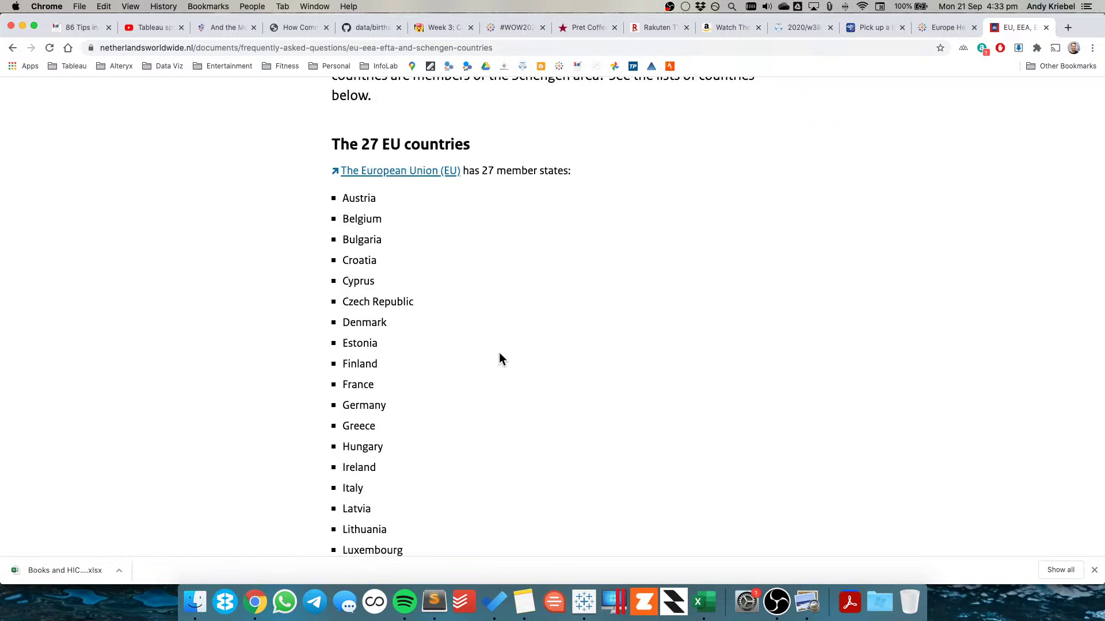
{"action": "scroll", "coordinate": [500, 353], "scroll_direction": "down", "scroll_amount": 6}
{"action": "scroll", "coordinate": [499, 354], "scroll_direction": "down", "scroll_amount": 2}
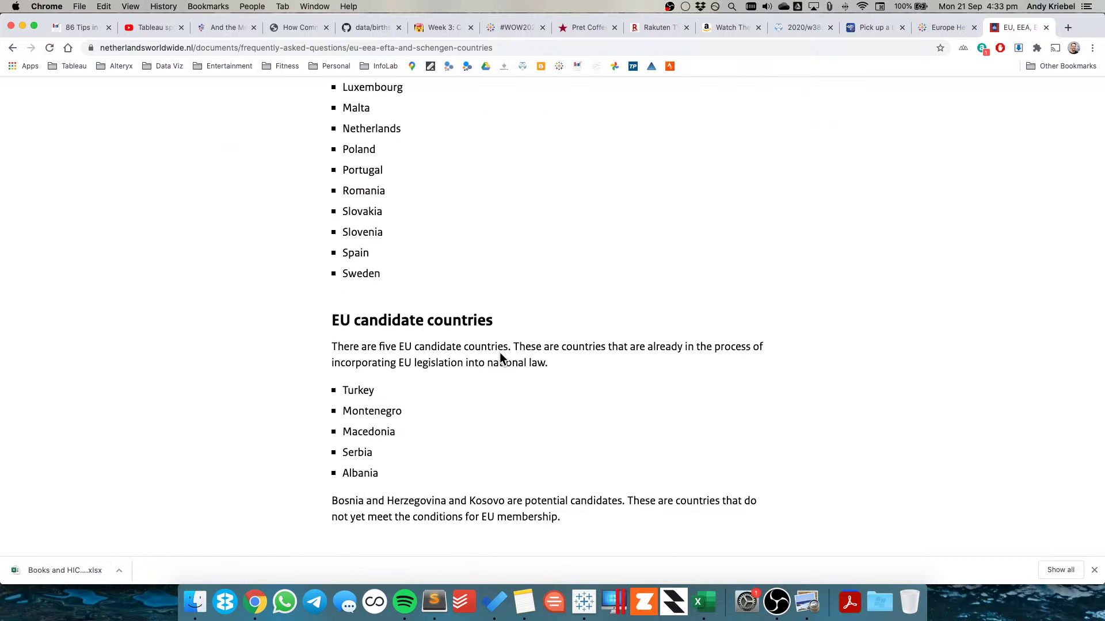
{"action": "scroll", "coordinate": [498, 392], "scroll_direction": "up", "scroll_amount": 9}
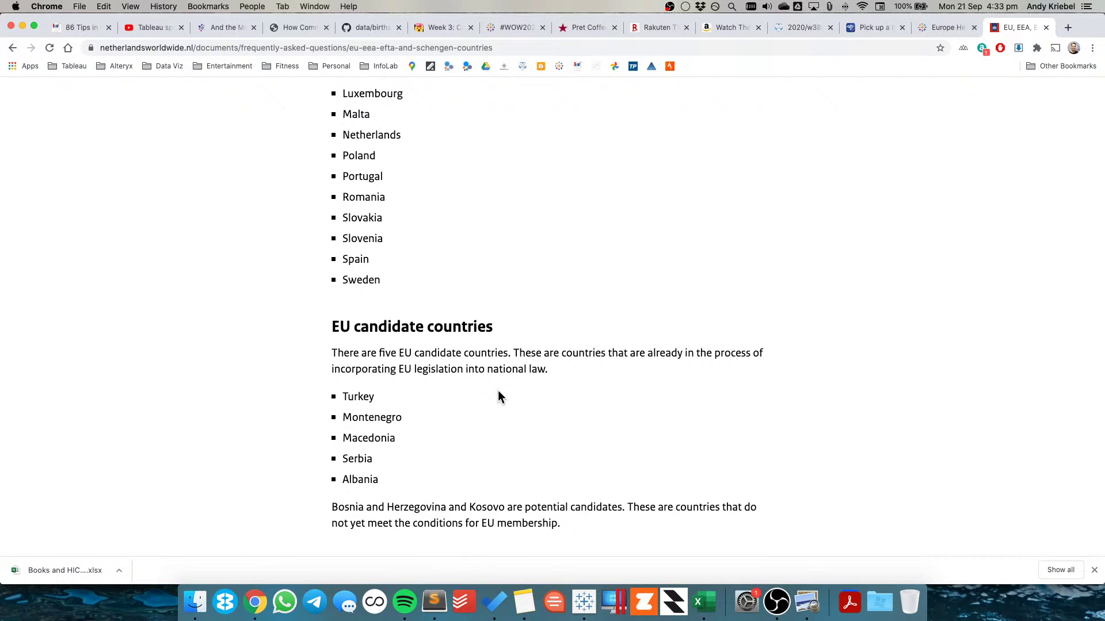
{"action": "scroll", "coordinate": [498, 394], "scroll_direction": "up", "scroll_amount": 1}
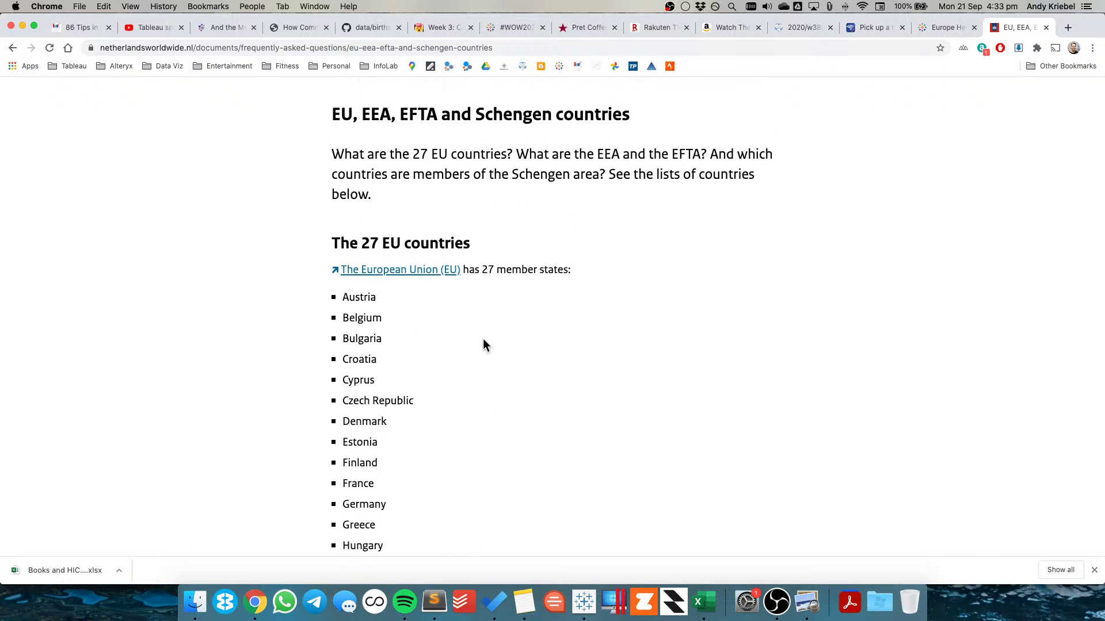
{"action": "left_click", "coordinate": [1046, 27]}
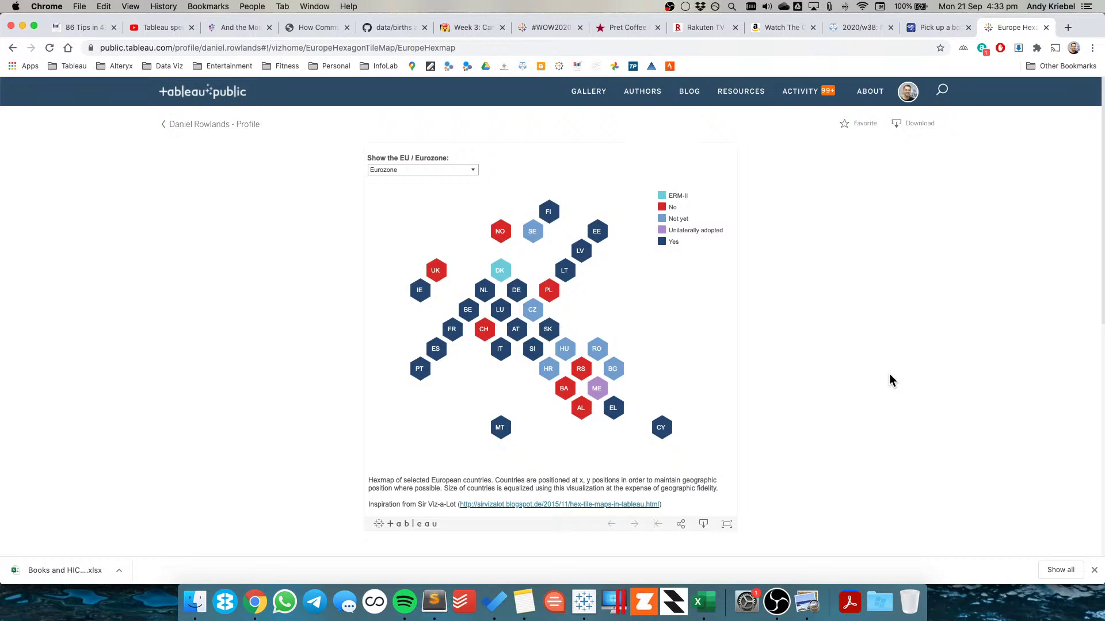
Compare the hex map's EU view with its Eurozone view, ending on Eurozone
{"action": "left_click", "coordinate": [420, 171]}
{"action": "left_click", "coordinate": [413, 180]}
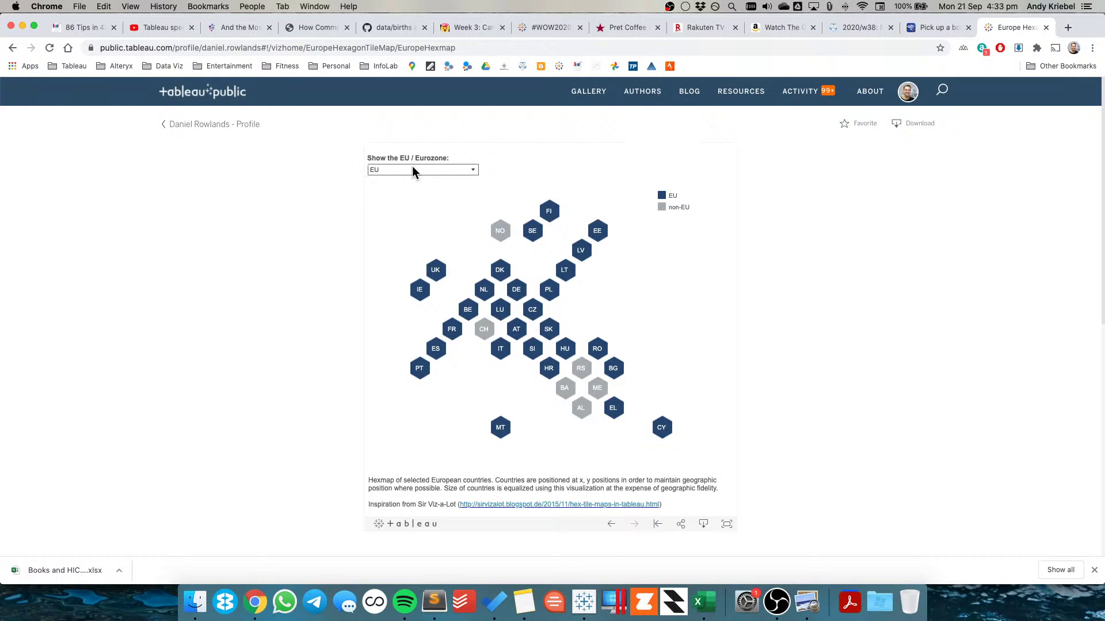
{"action": "left_click", "coordinate": [412, 168]}
{"action": "left_click", "coordinate": [401, 186]}
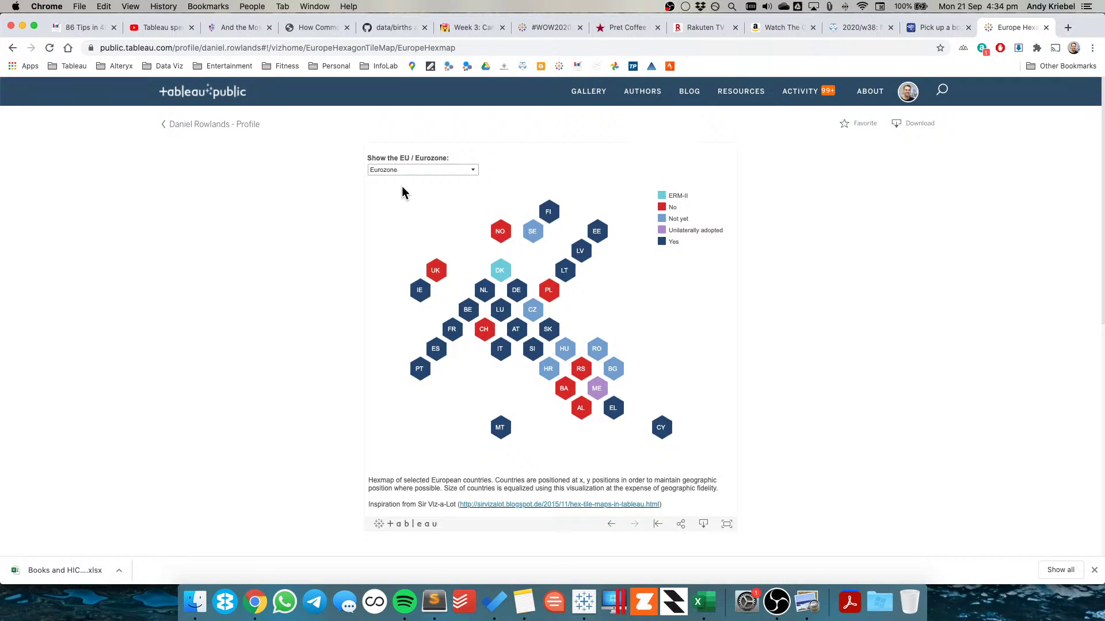
Download the Europe hexagon tile map as a Tableau Workbook
{"action": "left_click", "coordinate": [704, 525]}
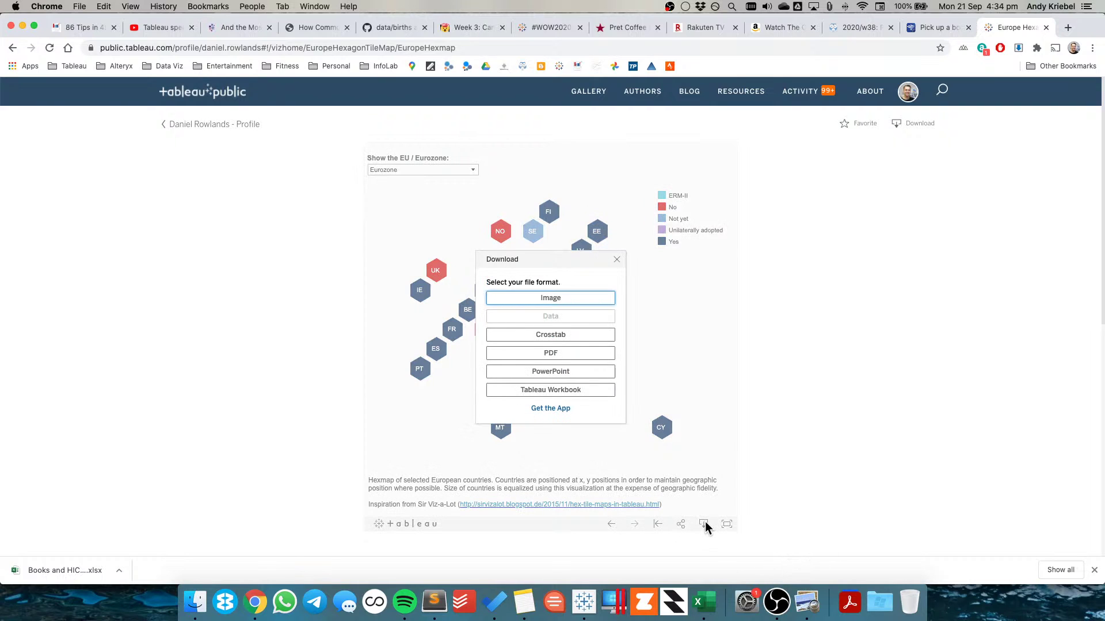
{"action": "left_click", "coordinate": [565, 390]}
{"action": "left_click", "coordinate": [919, 124]}
{"action": "left_click", "coordinate": [860, 123]}
{"action": "left_click", "coordinate": [627, 392]}
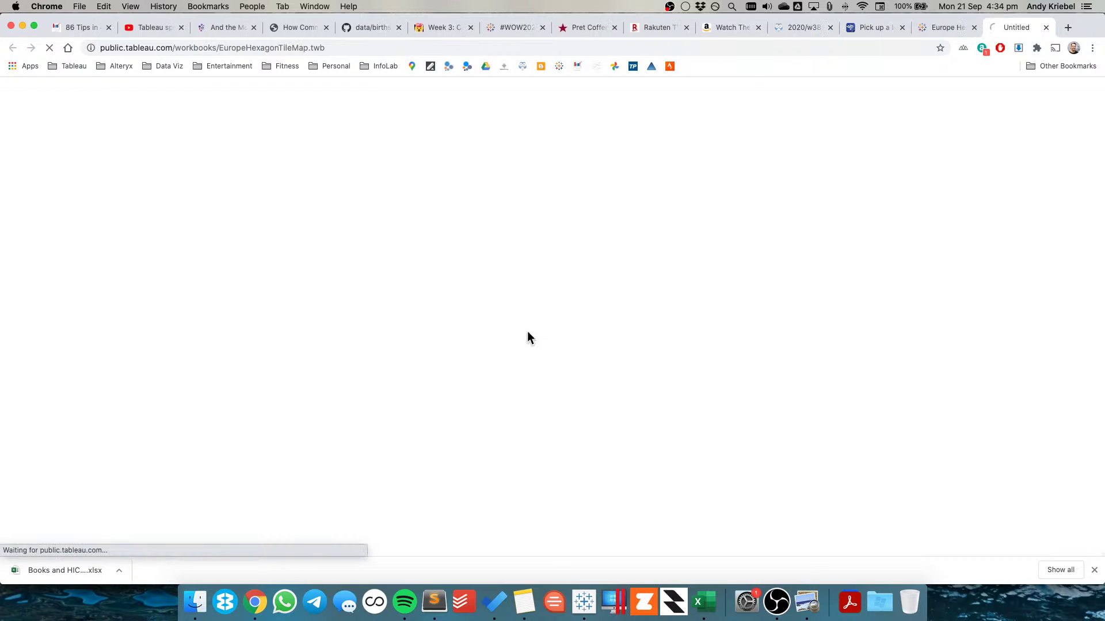
Unpack Europe Hexagon Tile Map.twbx in the Downloads folder by opening it with The Unarchiver, chosen from all applications
{"action": "left_click", "coordinate": [195, 602]}
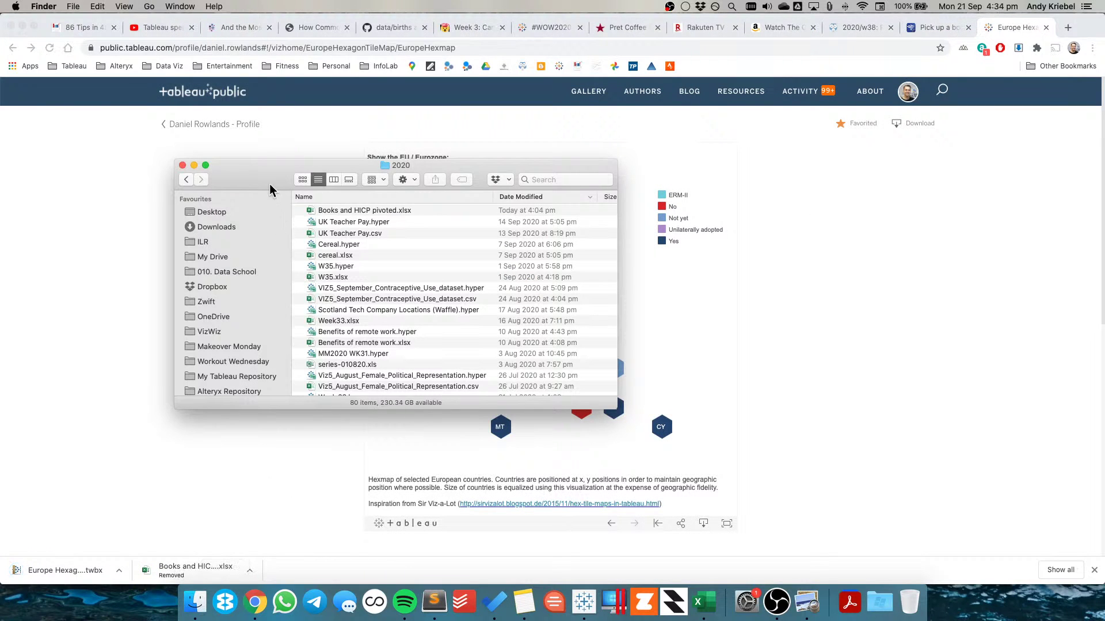
{"action": "left_click", "coordinate": [216, 228]}
{"action": "right_click", "coordinate": [343, 212]}
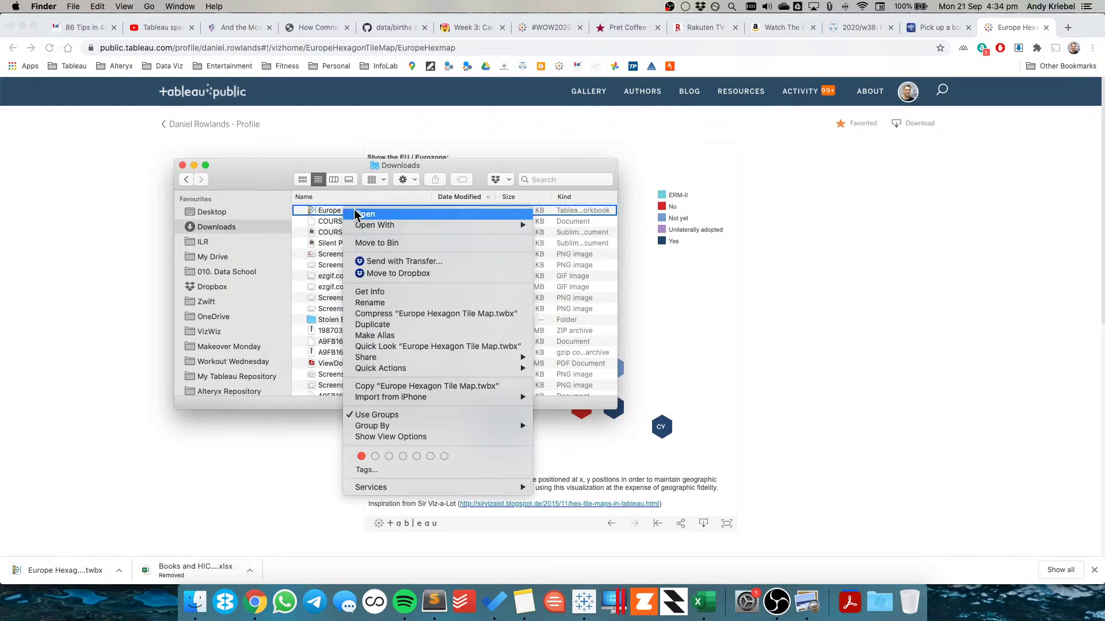
{"action": "mouse_move", "coordinate": [426, 225]}
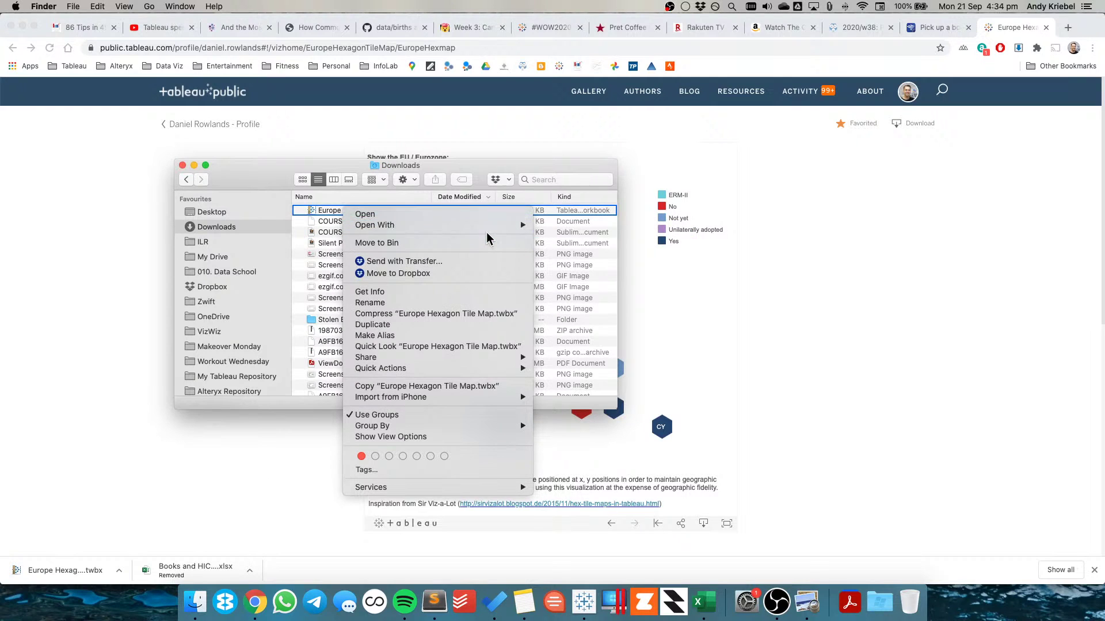
{"action": "left_click", "coordinate": [589, 273]}
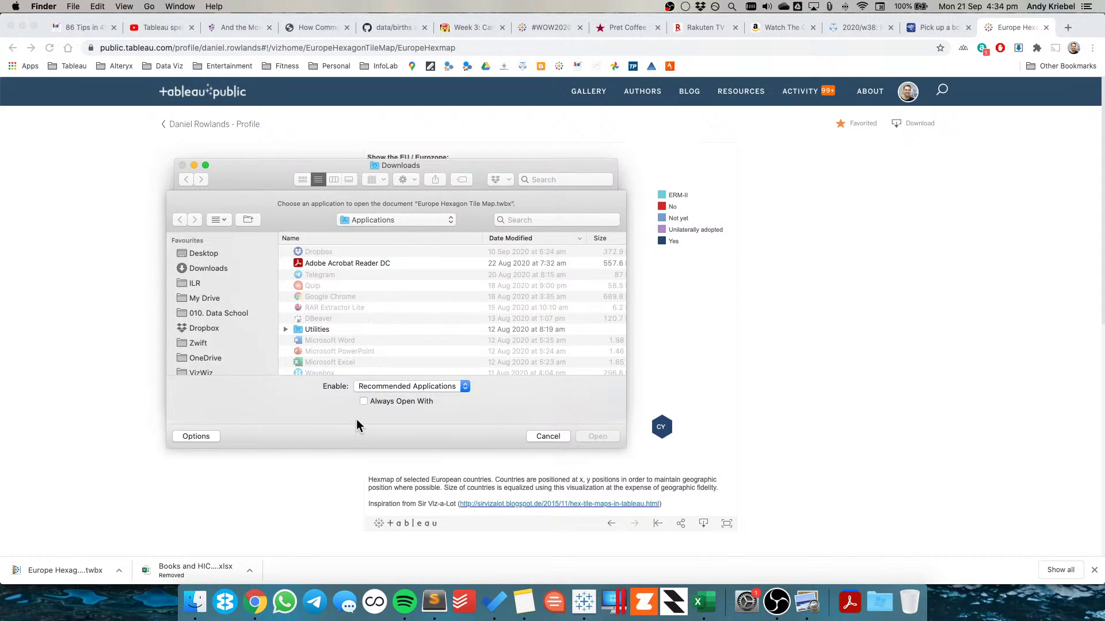
{"action": "left_click", "coordinate": [370, 389]}
{"action": "left_click", "coordinate": [380, 396]}
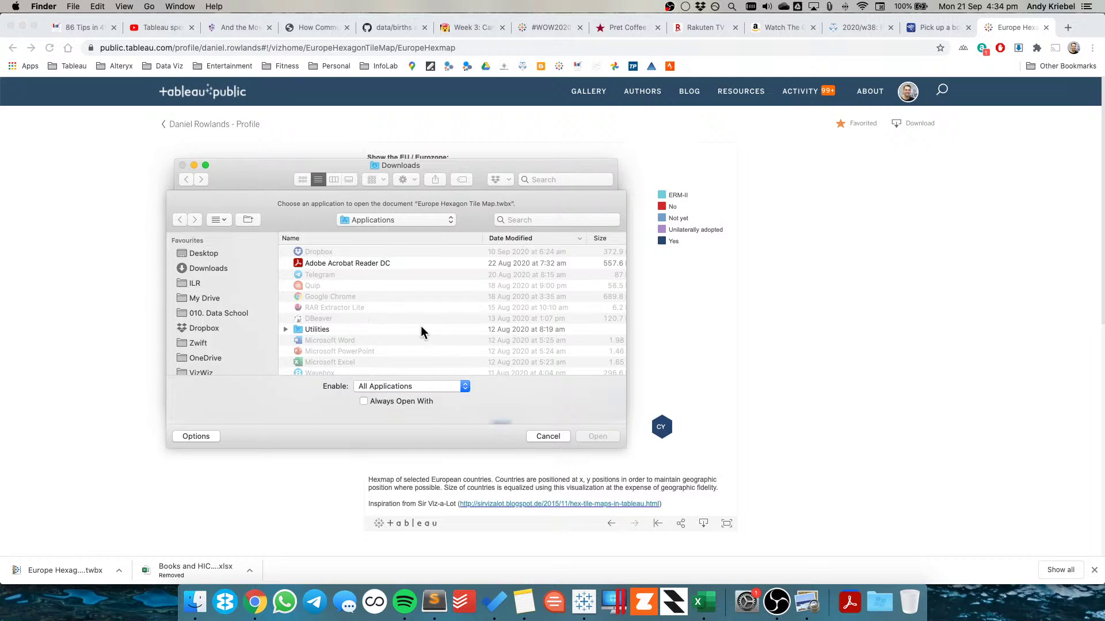
{"action": "left_click", "coordinate": [423, 239]}
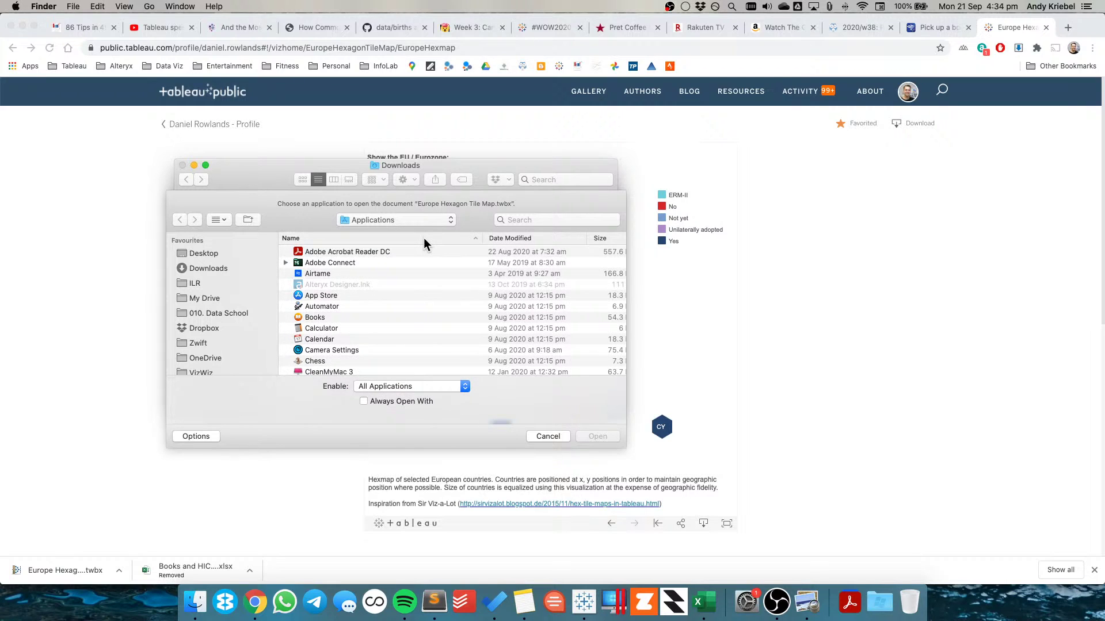
{"action": "scroll", "coordinate": [426, 304], "scroll_direction": "down", "scroll_amount": 20}
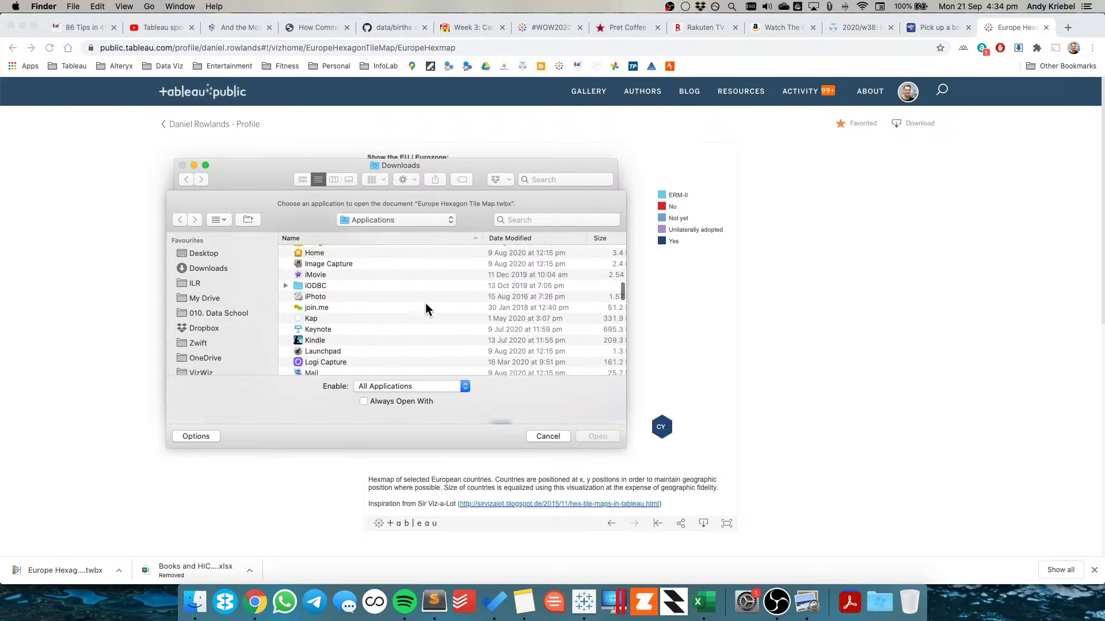
{"action": "scroll", "coordinate": [426, 303], "scroll_direction": "down", "scroll_amount": 15}
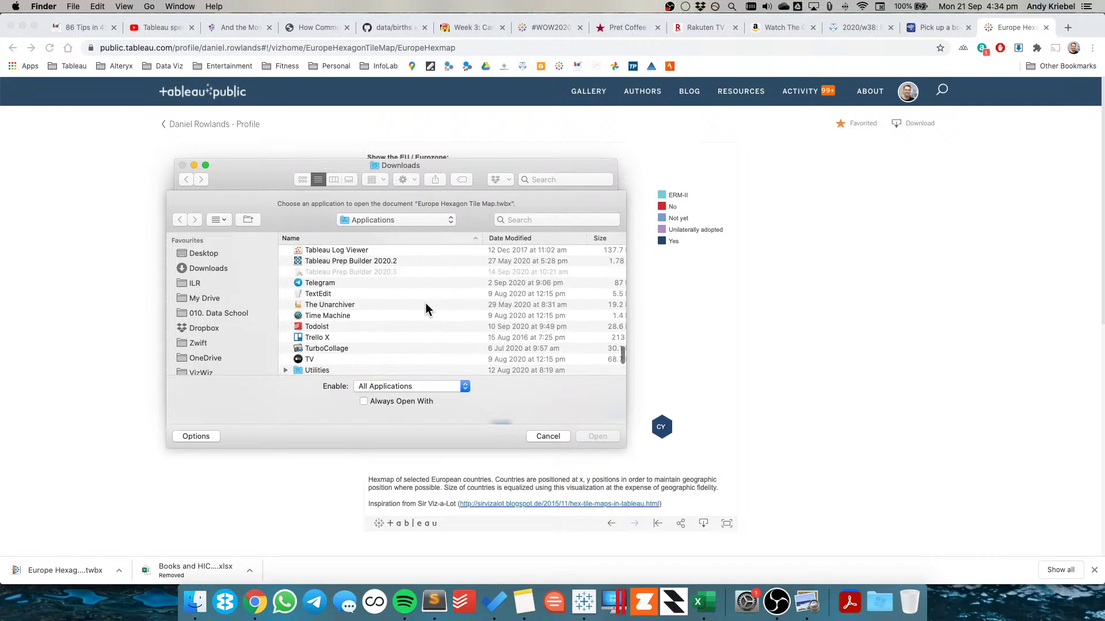
{"action": "left_click", "coordinate": [330, 294]}
{"action": "left_click", "coordinate": [597, 436]}
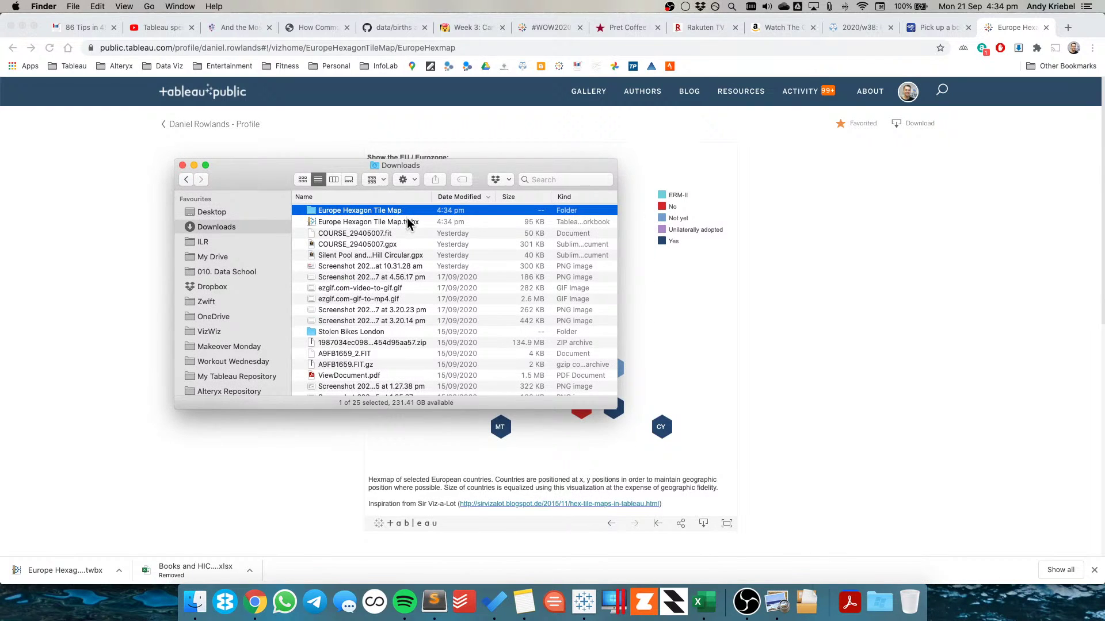
Browse the data extracts inside the unpacked Europe Hexagon Tile Map folder and open Europe Hexagon Tile Map.twb
{"action": "double_click", "coordinate": [314, 212]}
{"action": "double_click", "coordinate": [310, 211]}
{"action": "double_click", "coordinate": [314, 211]}
{"action": "left_click", "coordinate": [369, 221]}
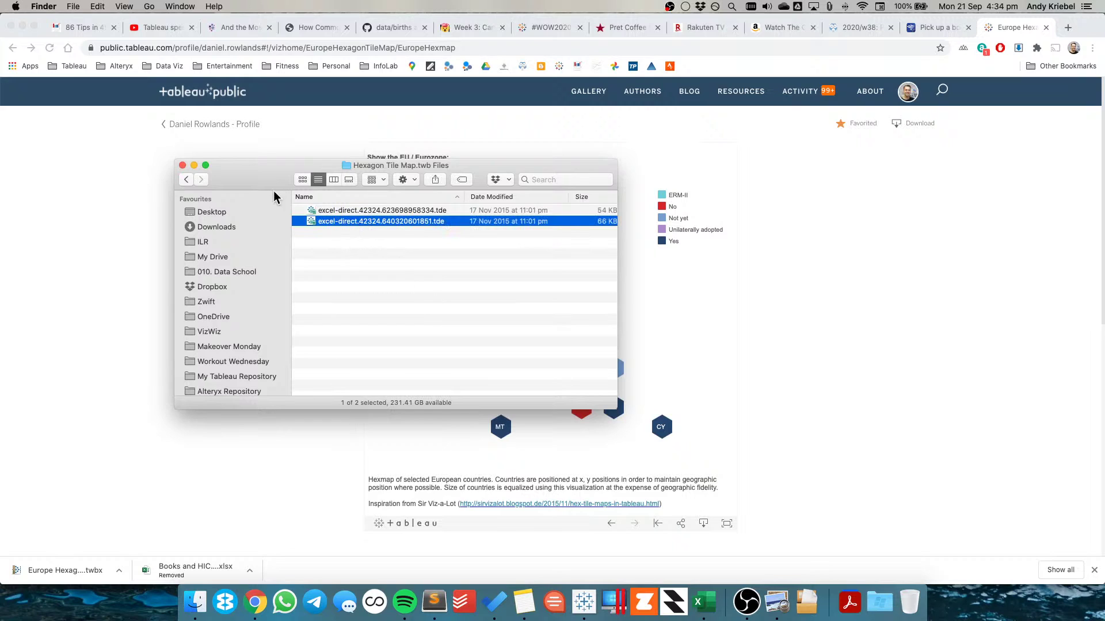
{"action": "left_click", "coordinate": [187, 181]}
{"action": "left_click", "coordinate": [186, 180]}
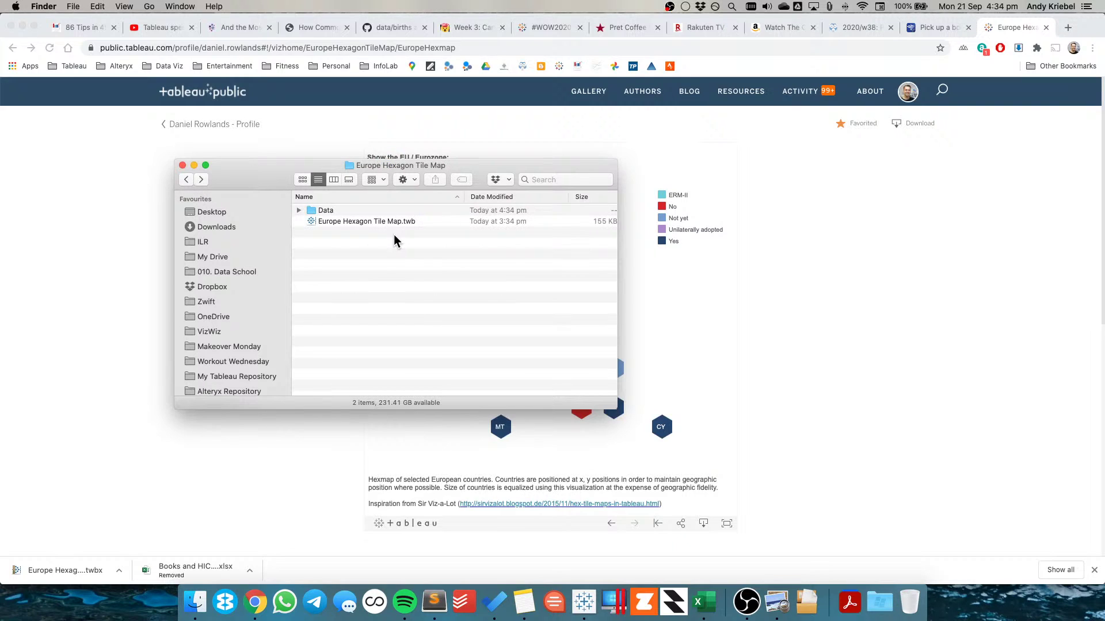
{"action": "left_click", "coordinate": [186, 180]}
{"action": "double_click", "coordinate": [360, 222]}
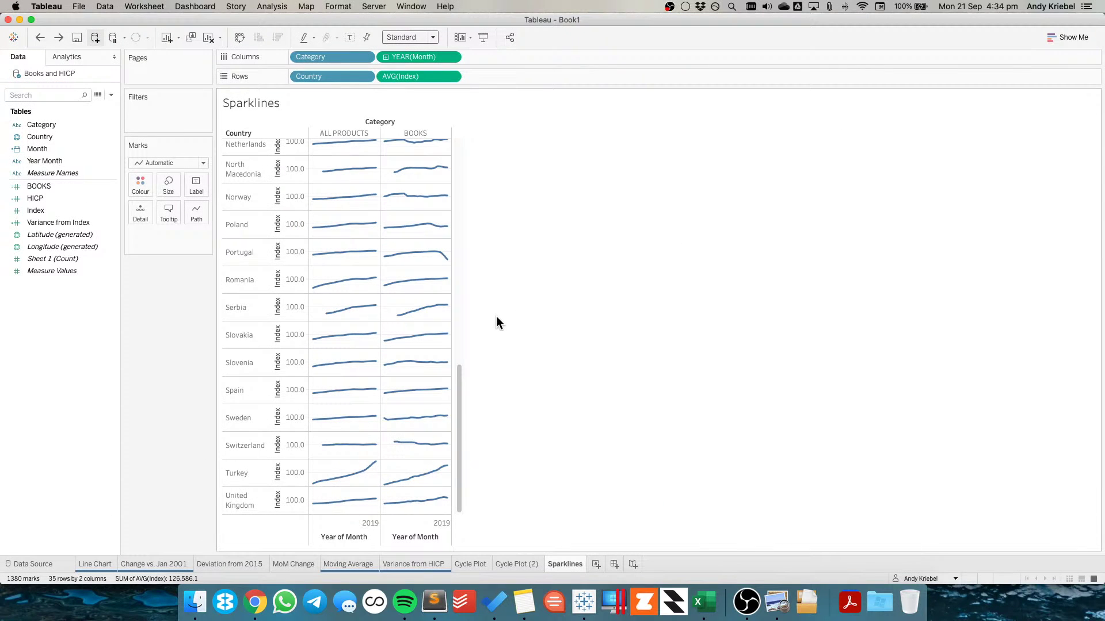
Switch to Chrome and search the web in a new tab for "tableau shade between two lines"
{"action": "key", "text": "super+Tab"}
{"action": "key", "text": "super+Tab"}
{"action": "key", "text": "super+Tab"}
{"action": "key", "text": "Tab"}
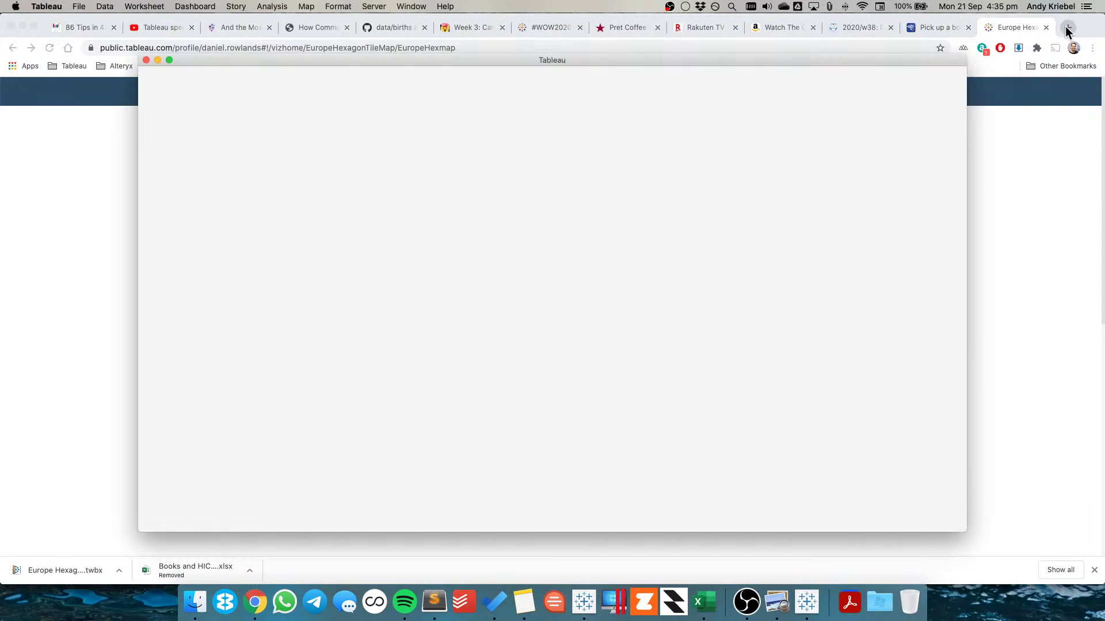
{"action": "left_click", "coordinate": [1067, 28]}
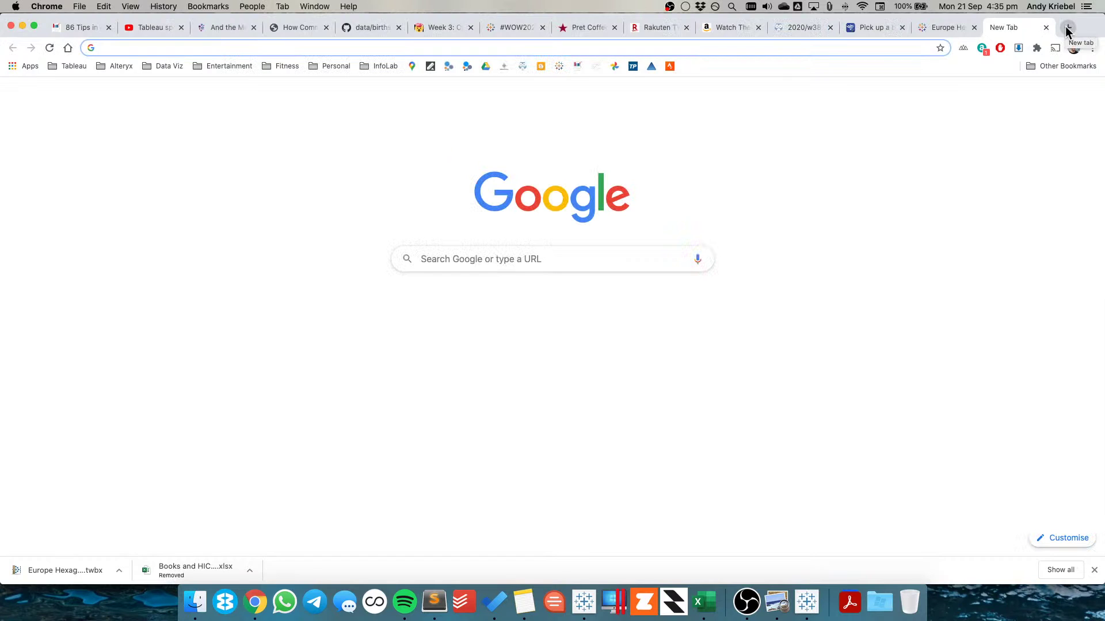
{"action": "type", "text": "tableau s"}
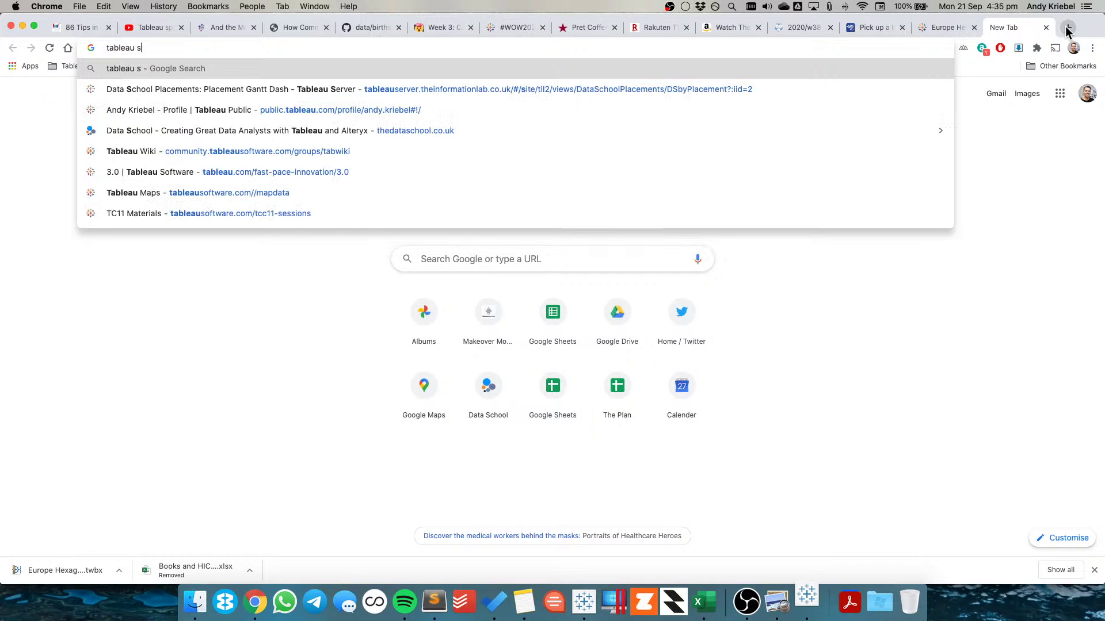
{"action": "type", "text": "ha"}
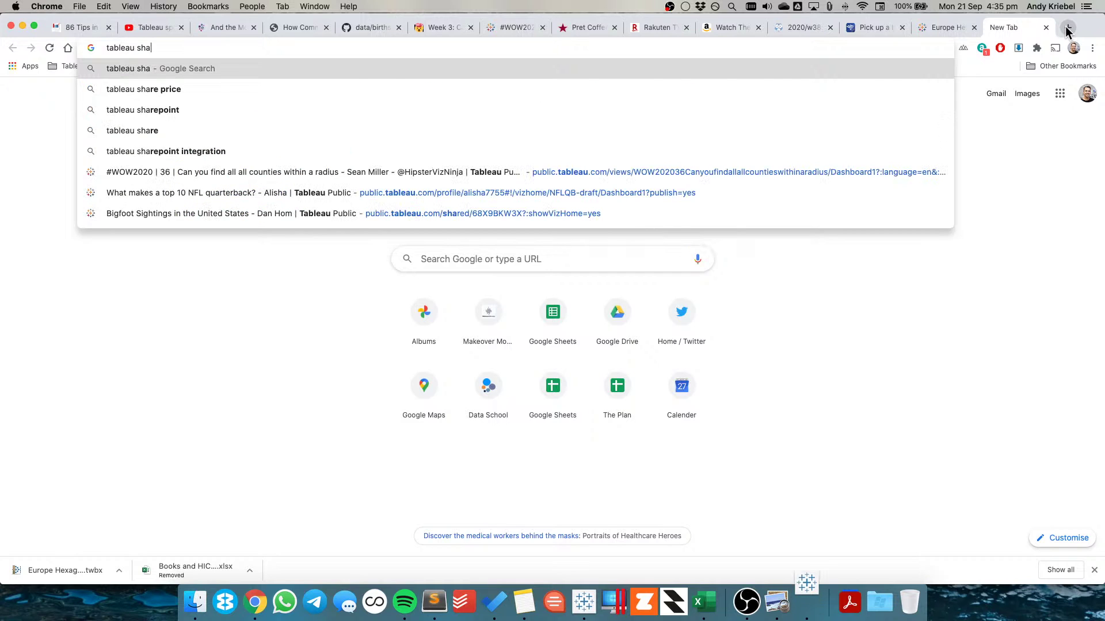
{"action": "type", "text": "de between two lines"}
{"action": "key", "text": "Return"}
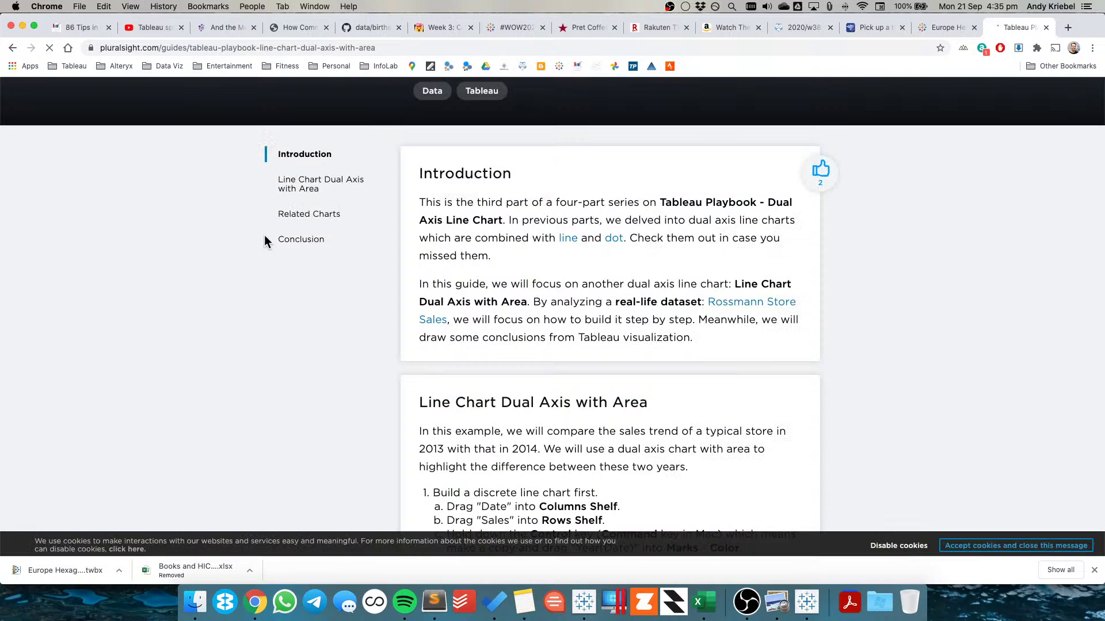
Read the Pluralsight guide on dual-axis line charts with area through its final chart, and return to the search results
{"action": "scroll", "coordinate": [265, 235], "scroll_direction": "down", "scroll_amount": 8}
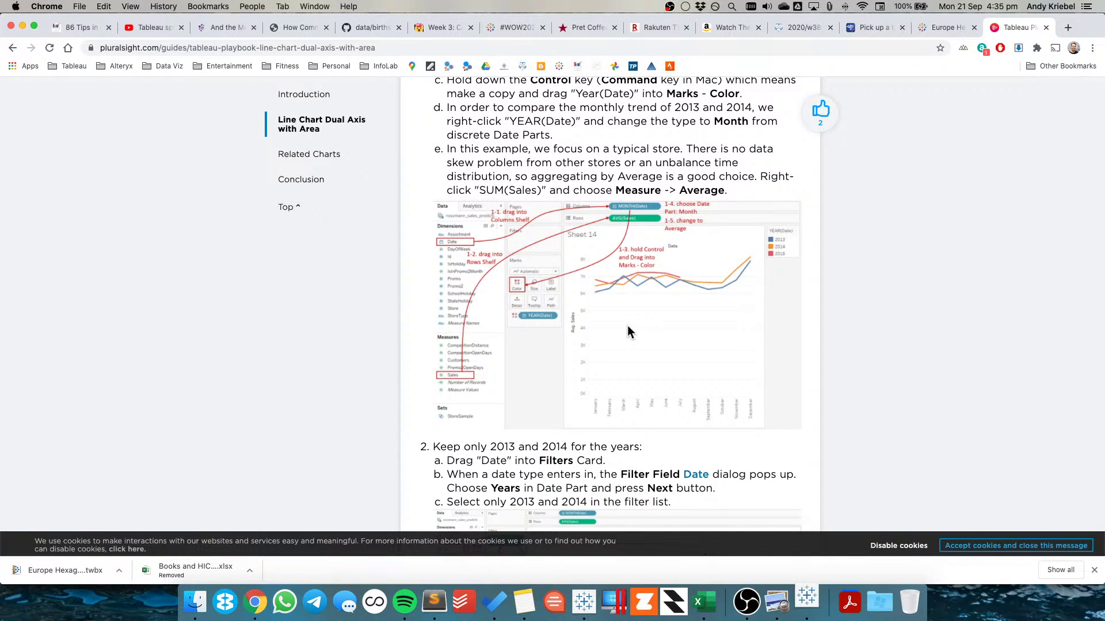
{"action": "scroll", "coordinate": [629, 332], "scroll_direction": "down", "scroll_amount": 12}
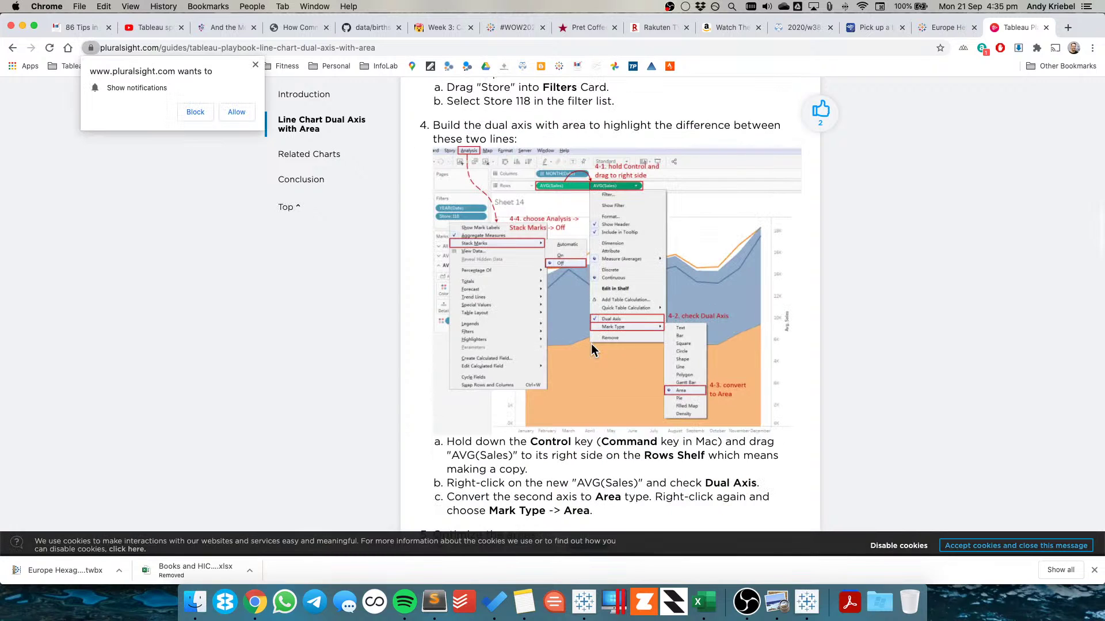
{"action": "scroll", "coordinate": [591, 344], "scroll_direction": "down", "scroll_amount": 10}
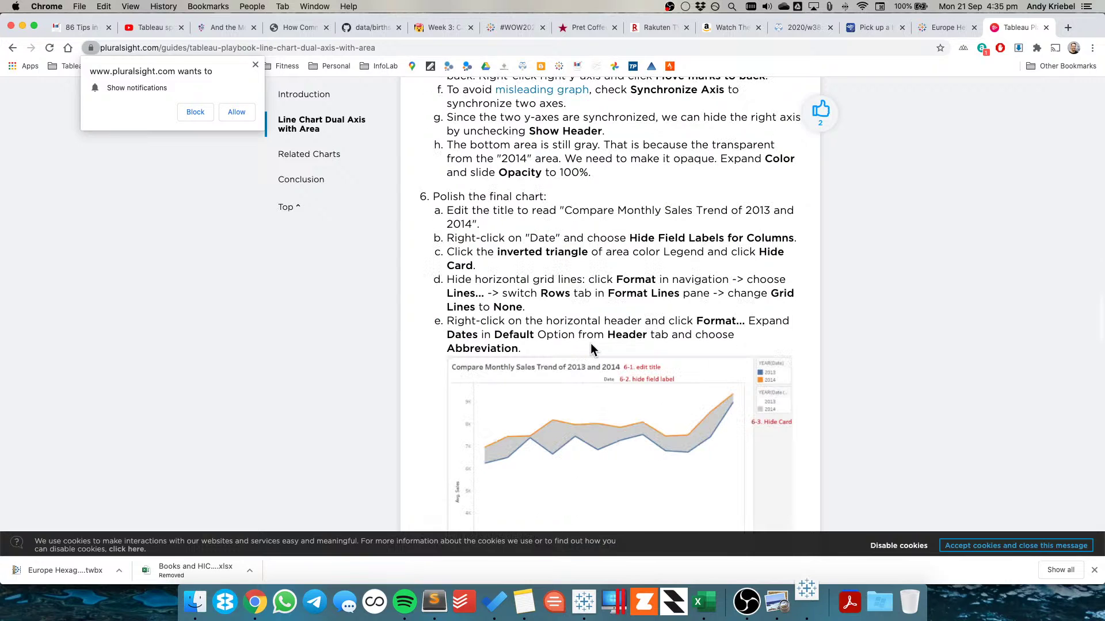
{"action": "scroll", "coordinate": [590, 343], "scroll_direction": "down", "scroll_amount": 5}
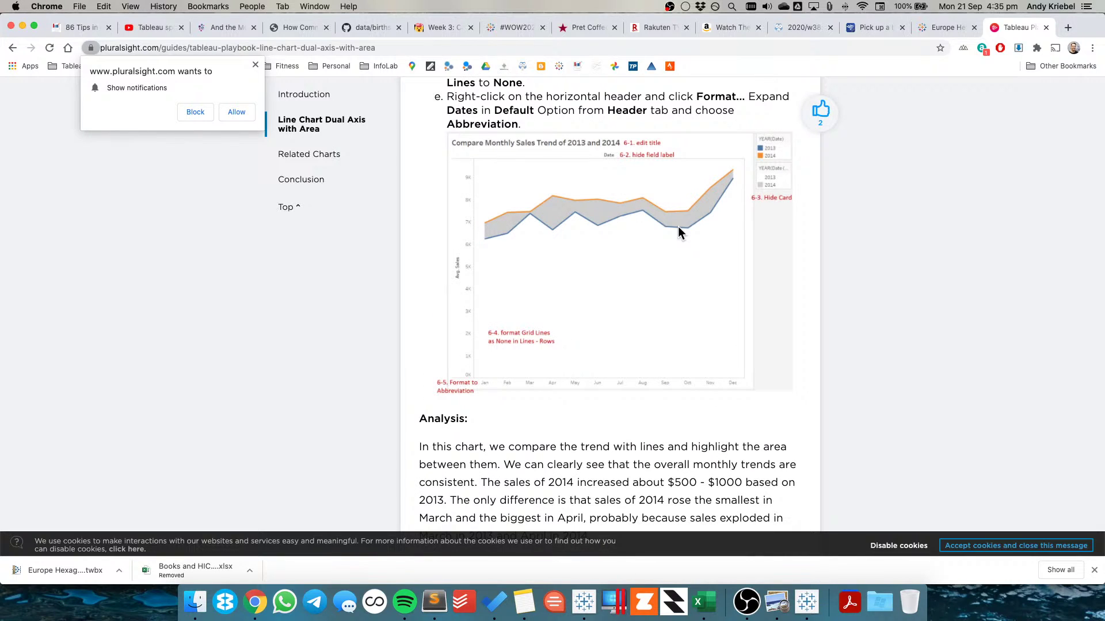
{"action": "key", "text": "super+Left"}
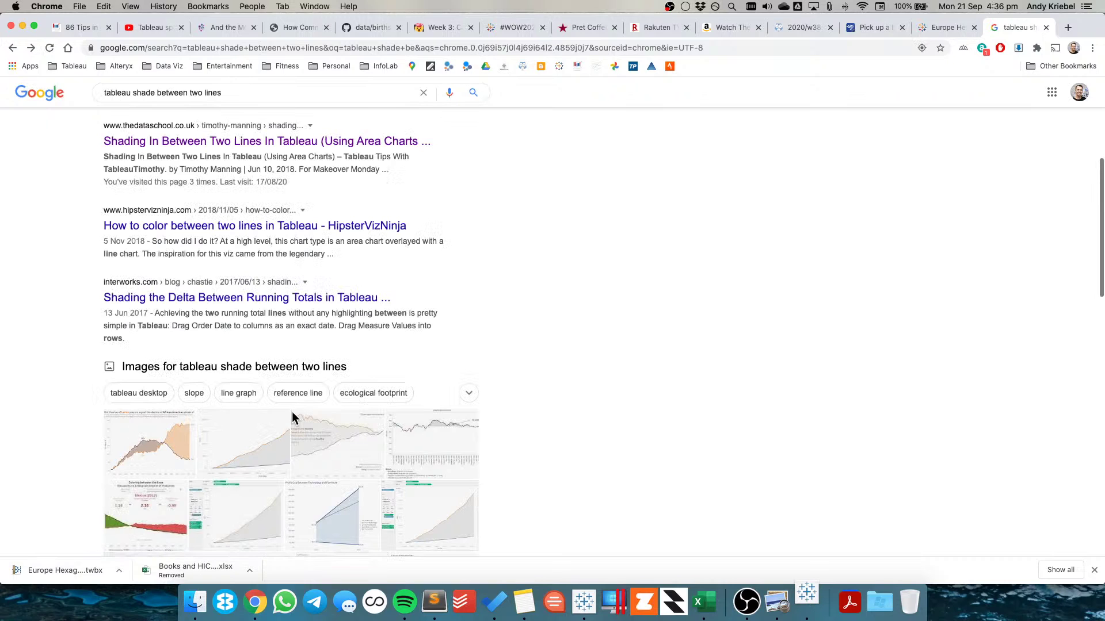
Open the Data School article on shading between two lines from the image results and read through its area chart steps
{"action": "left_click", "coordinate": [156, 436]}
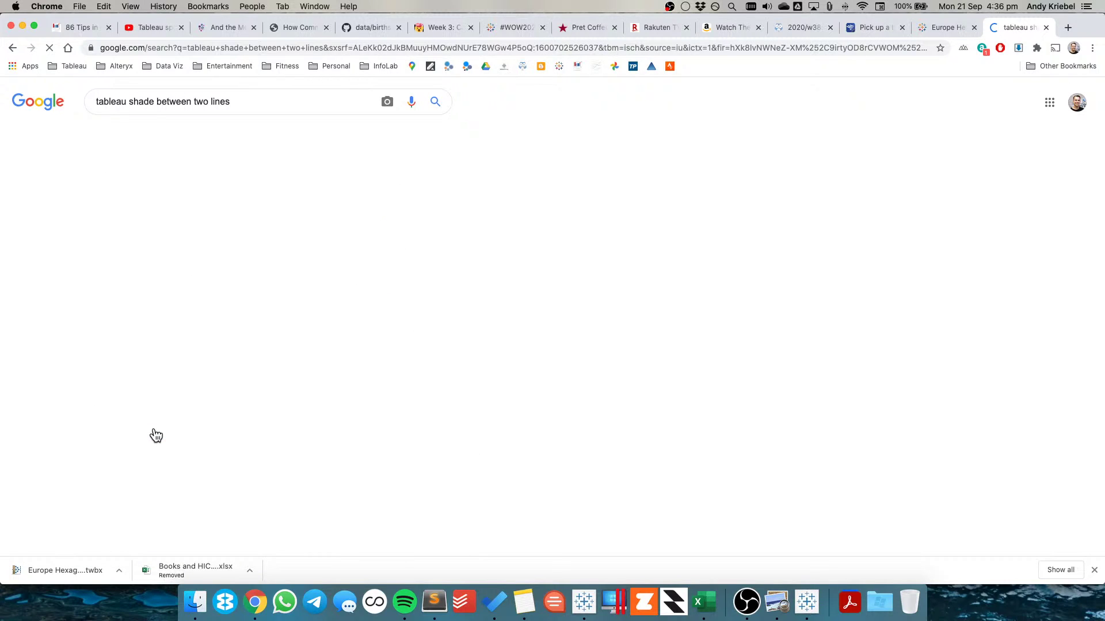
{"action": "left_click", "coordinate": [48, 309]}
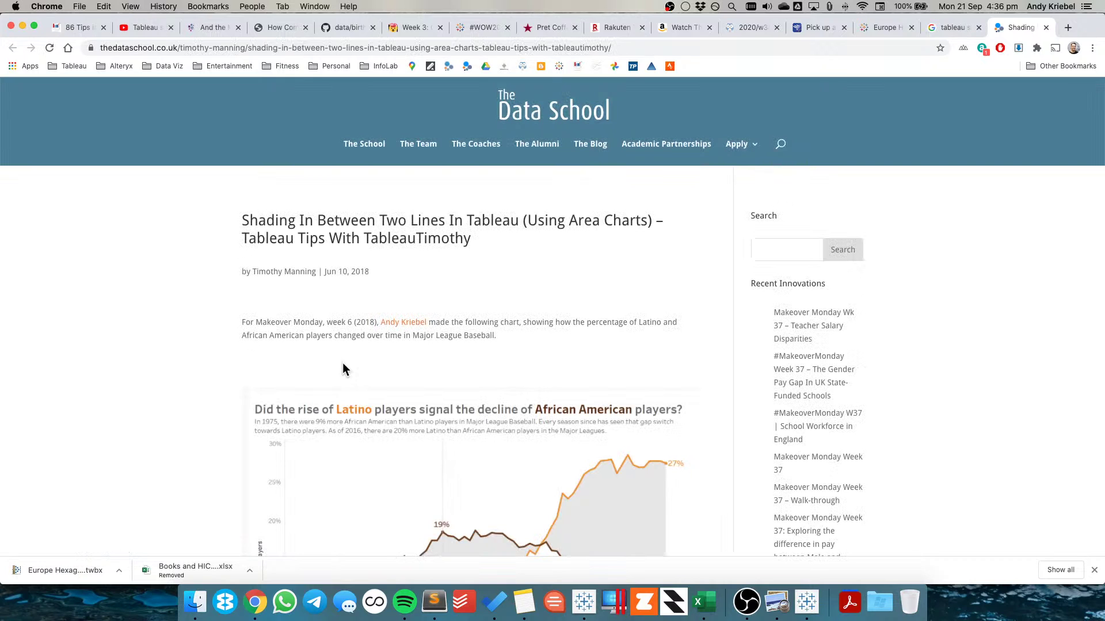
{"action": "scroll", "coordinate": [343, 362], "scroll_direction": "down", "scroll_amount": 8}
{"action": "scroll", "coordinate": [343, 364], "scroll_direction": "up", "scroll_amount": 2}
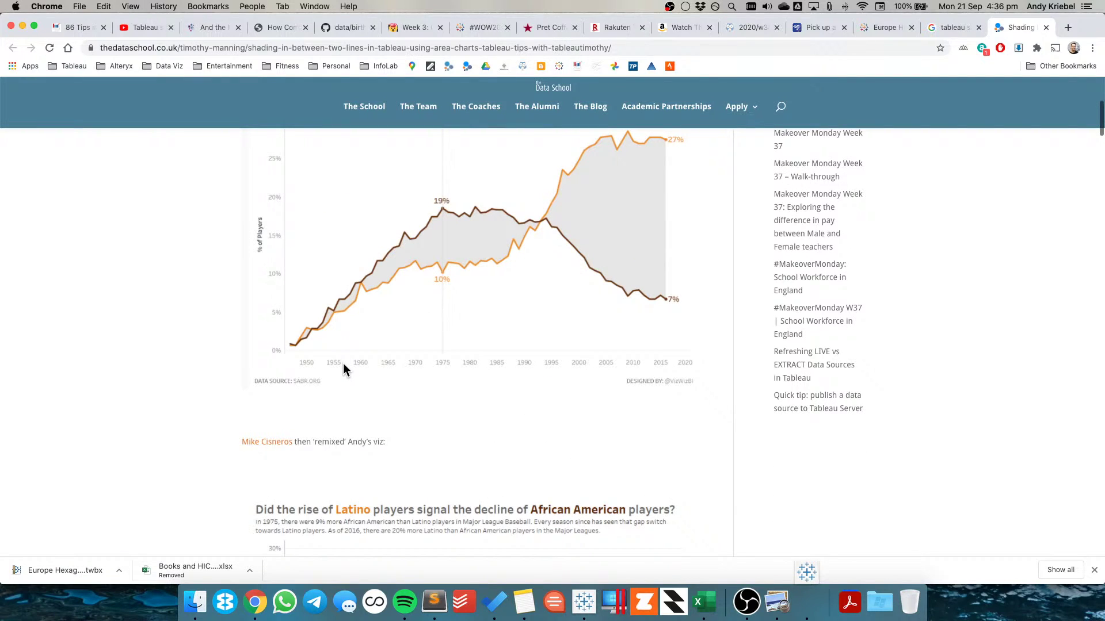
{"action": "scroll", "coordinate": [344, 365], "scroll_direction": "down", "scroll_amount": 5}
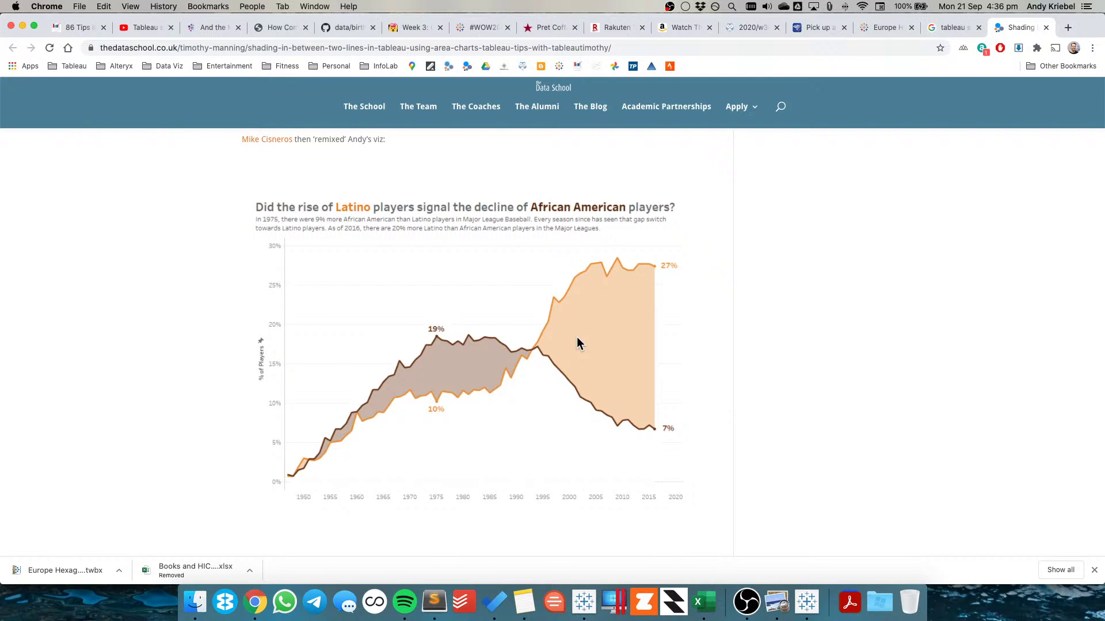
{"action": "scroll", "coordinate": [428, 385], "scroll_direction": "up", "scroll_amount": 4}
{"action": "scroll", "coordinate": [428, 383], "scroll_direction": "down", "scroll_amount": 7}
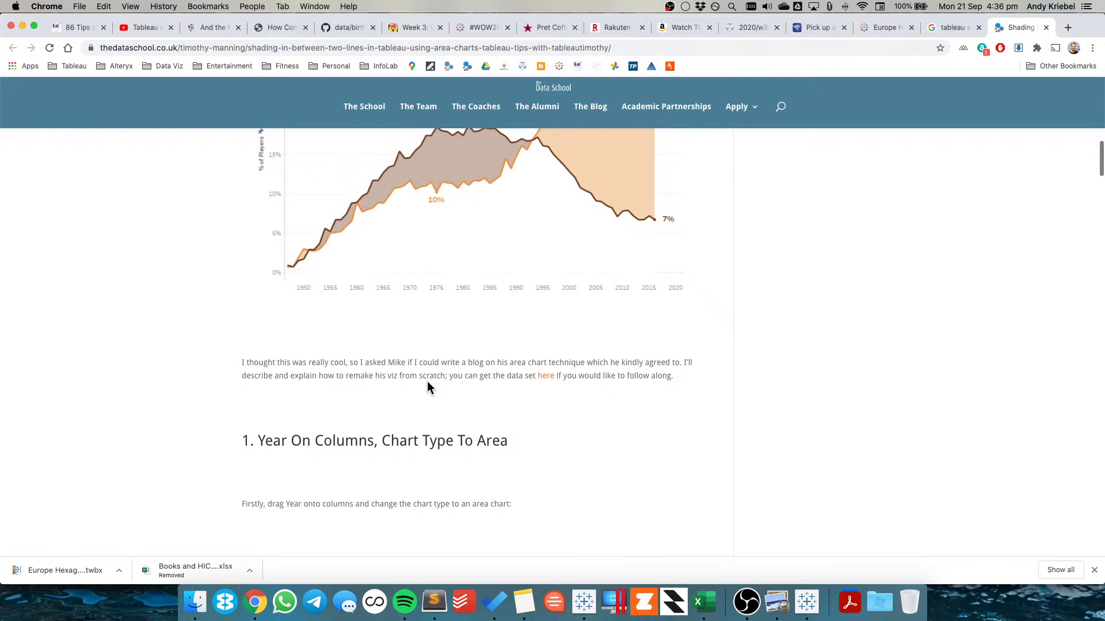
{"action": "scroll", "coordinate": [427, 386], "scroll_direction": "down", "scroll_amount": 3}
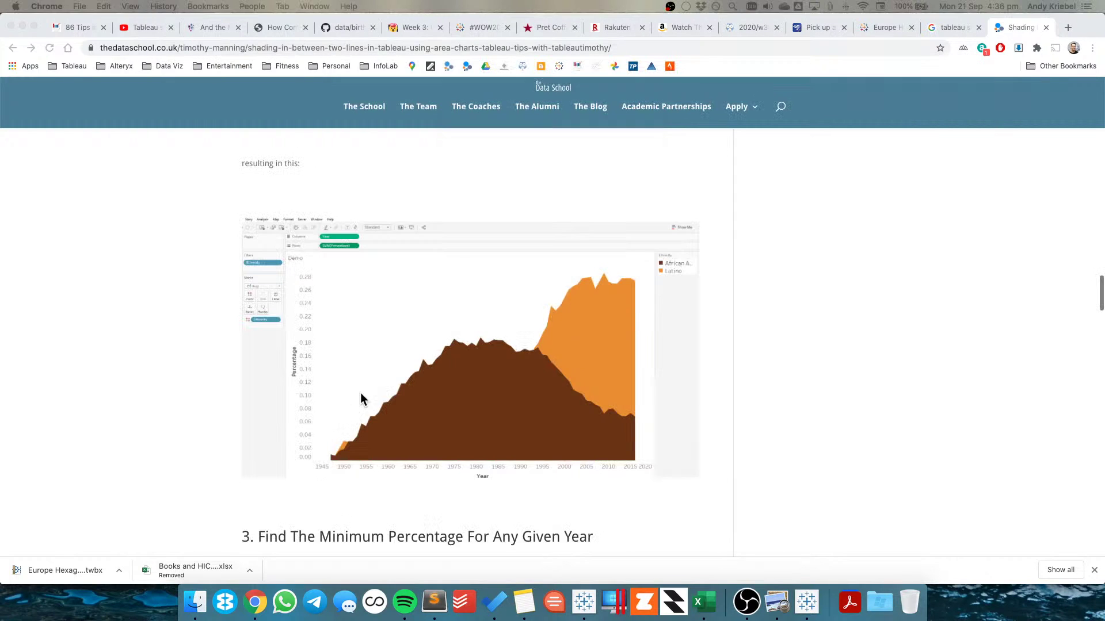
{"action": "scroll", "coordinate": [361, 392], "scroll_direction": "down", "scroll_amount": 1}
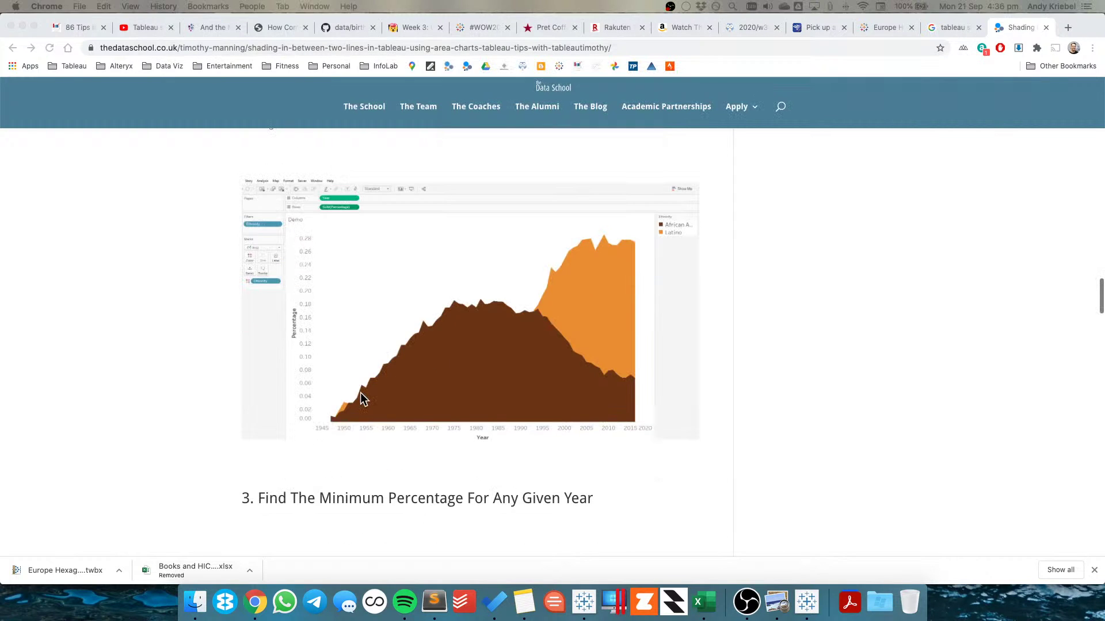
{"action": "scroll", "coordinate": [363, 397], "scroll_direction": "down", "scroll_amount": 1}
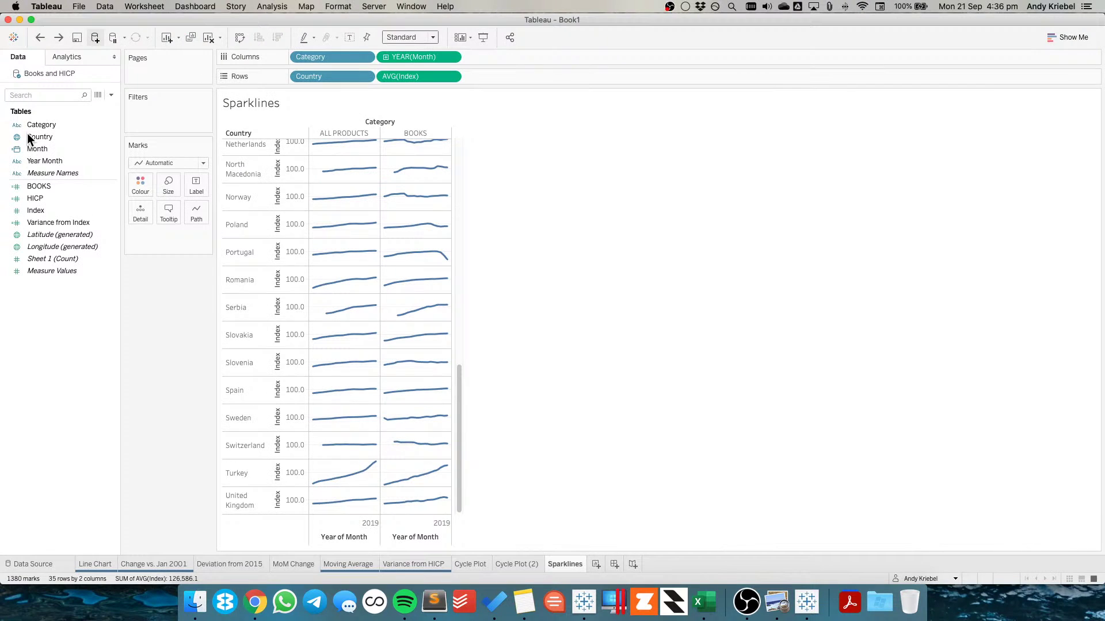
Switch to Tableau, add a blank worksheet and duplicate the Line Chart sheet
{"action": "key", "text": "super+t"}
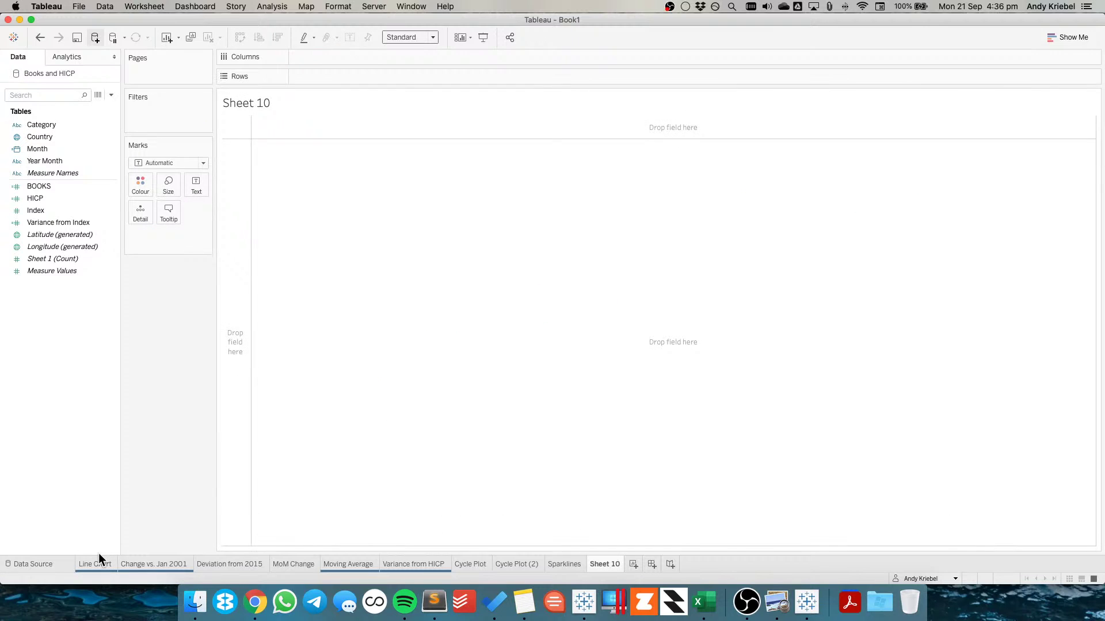
{"action": "right_click", "coordinate": [99, 556]}
{"action": "left_click", "coordinate": [164, 539]}
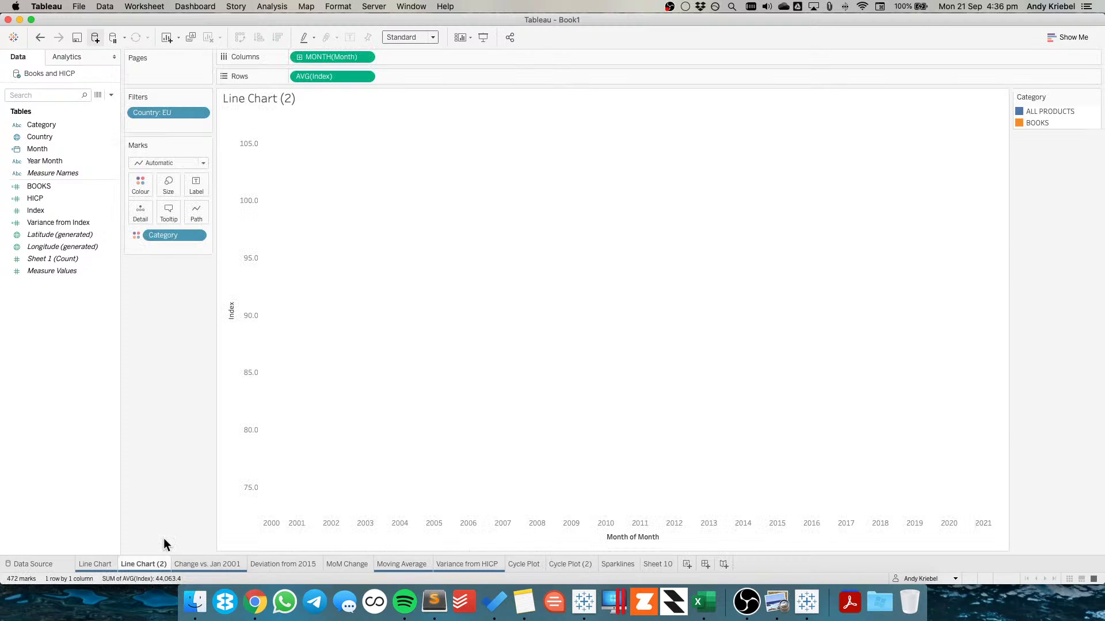
Set the duplicated line chart's mark type to Area and check it against the Data School article
{"action": "left_click", "coordinate": [168, 162]}
{"action": "left_click", "coordinate": [158, 215]}
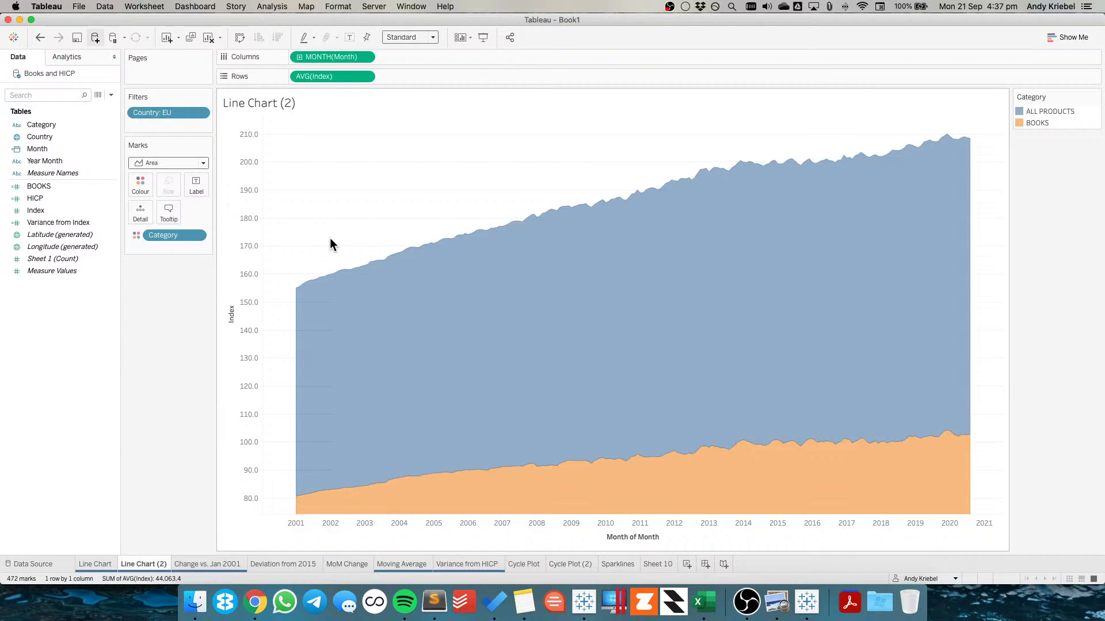
{"action": "key", "text": "super+Tab"}
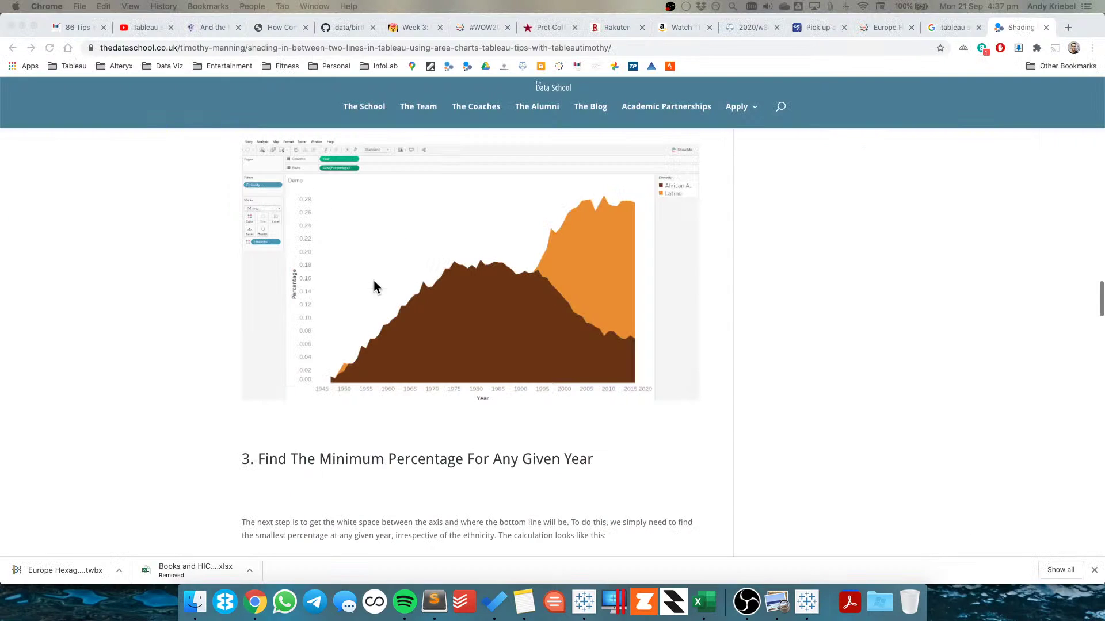
{"action": "key", "text": "super+Tab"}
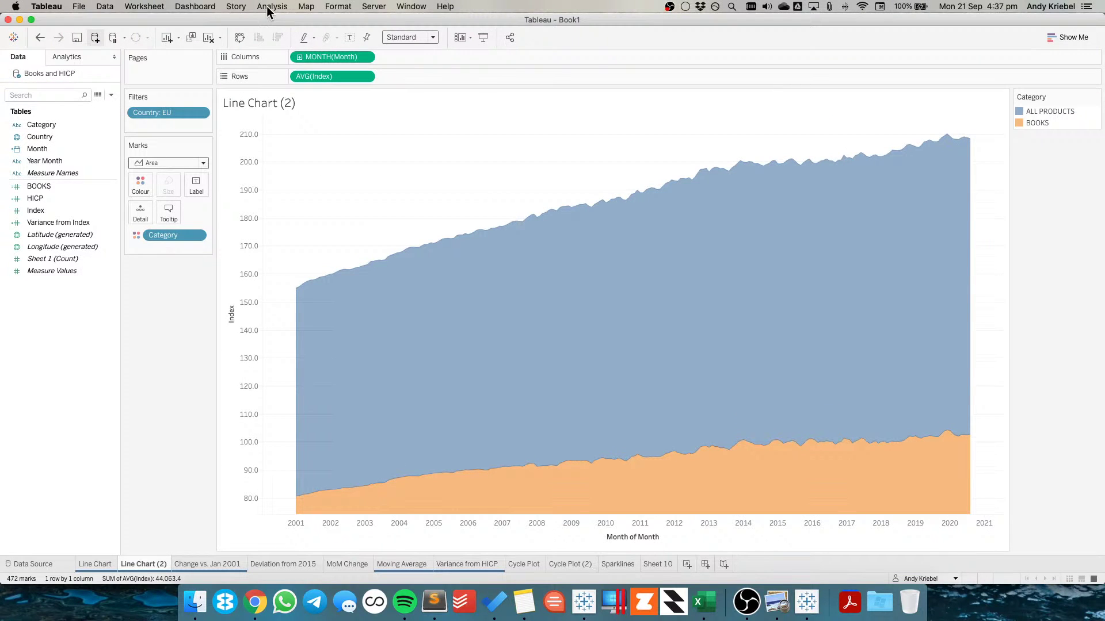
Turn off mark stacking for the area chart, and copy the EXCLUDE minimum formula from the Data School article in Chrome
{"action": "left_click", "coordinate": [267, 5]}
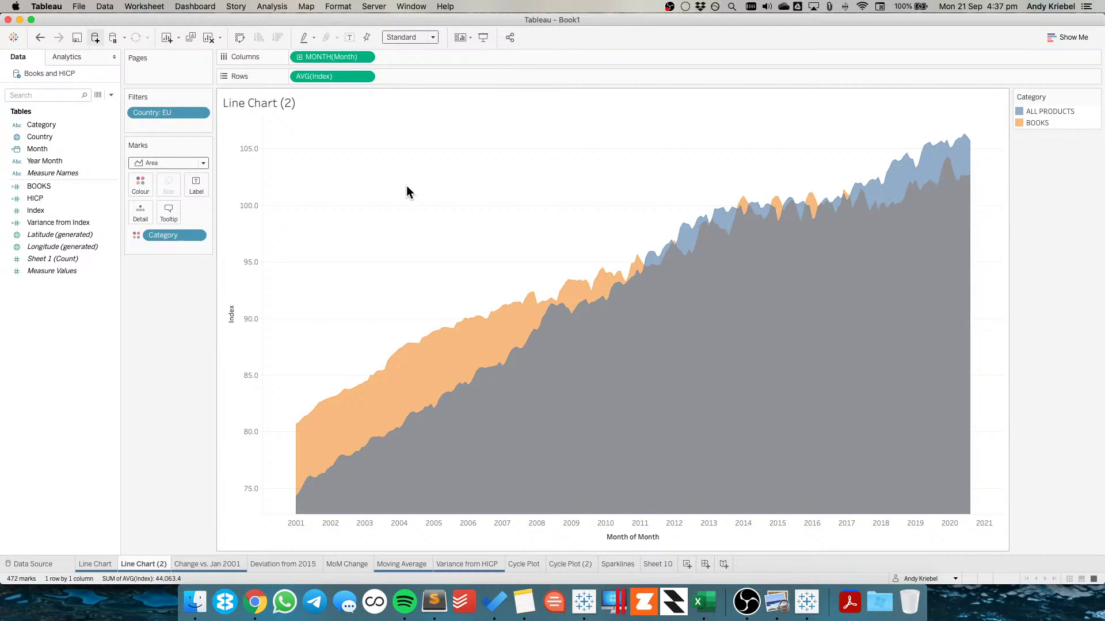
{"action": "key", "text": "super+Tab"}
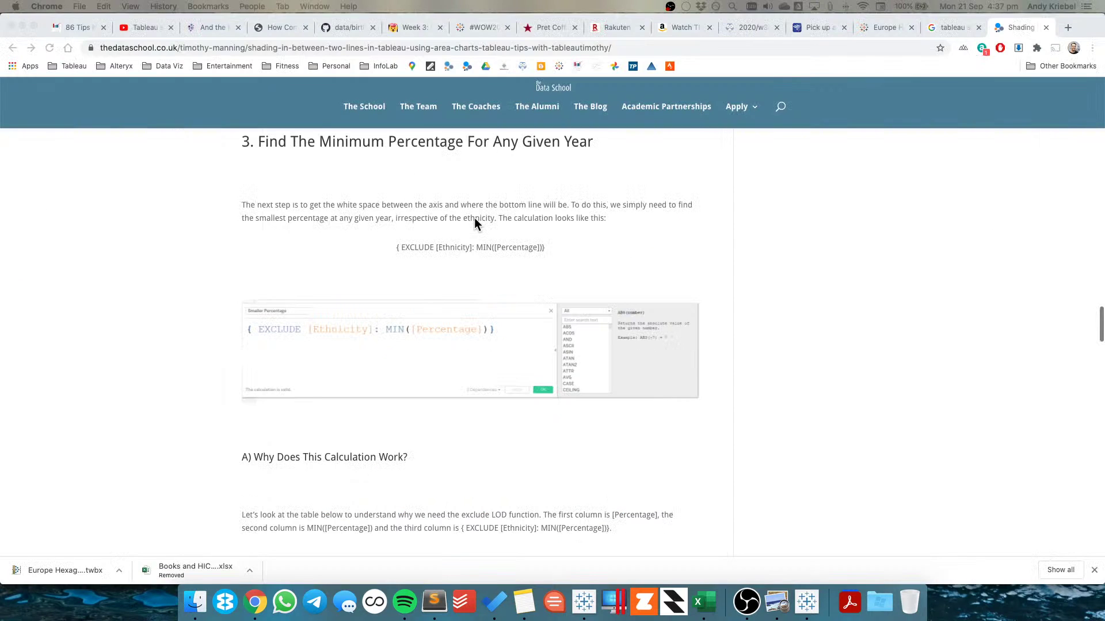
{"action": "triple_click", "coordinate": [381, 249]}
{"action": "key", "text": "super+c"}
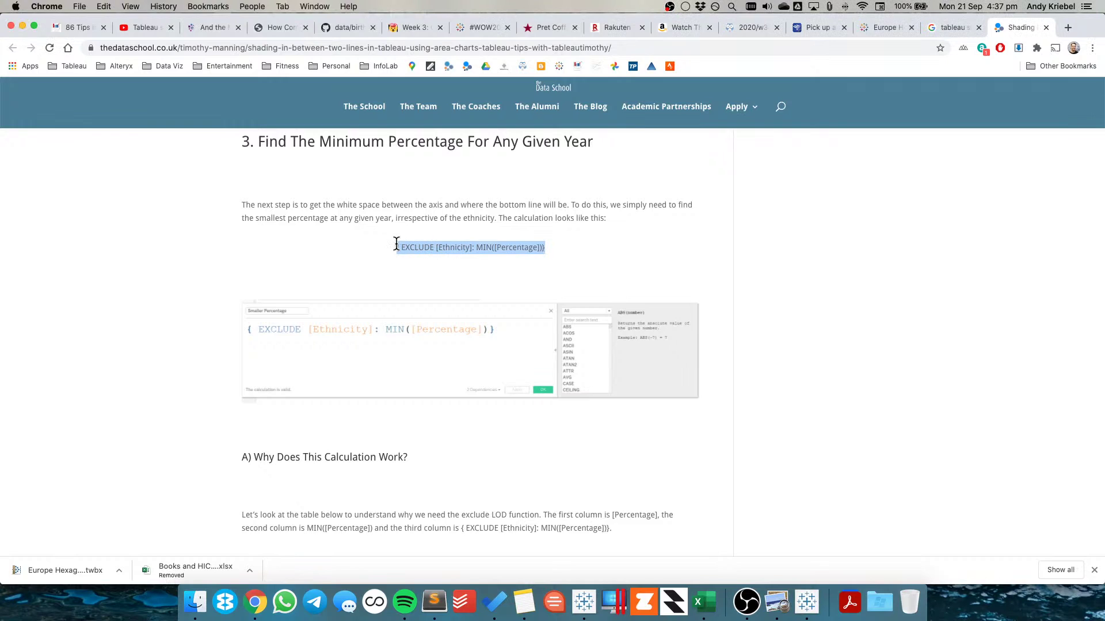
Back in Tableau, create a calculated field SMALLER INDEX from the copied formula, adapted to { EXCLUDE [Category]: MIN([Index])}
{"action": "key", "text": "super+Tab"}
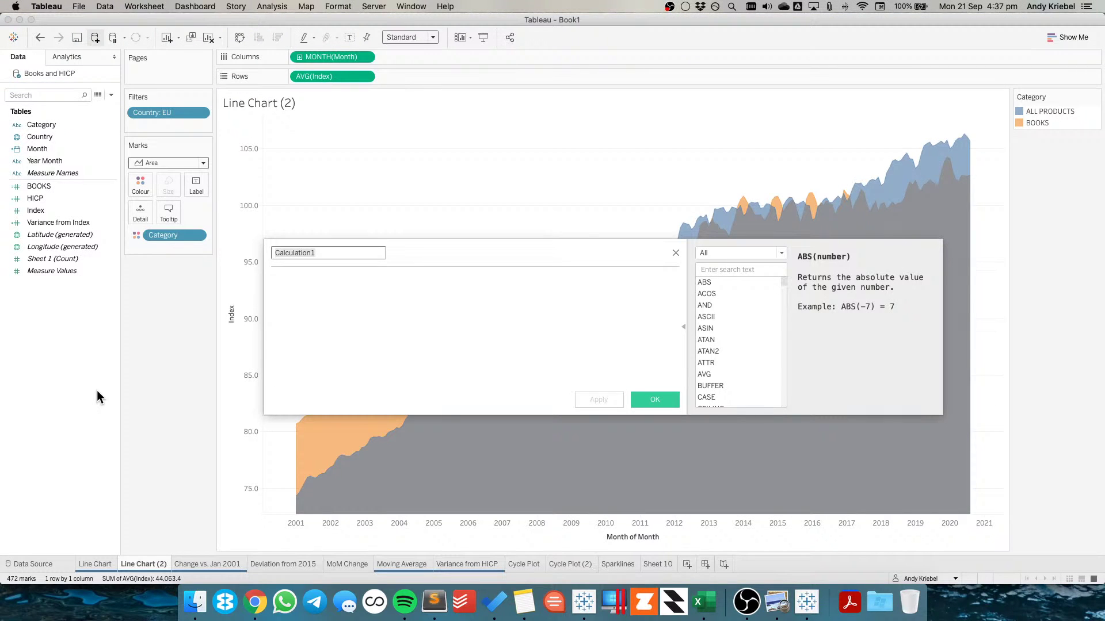
{"action": "type", "text": "SMALLER INDEX"}
{"action": "key", "text": "Tab"}
{"action": "key", "text": "super+v"}
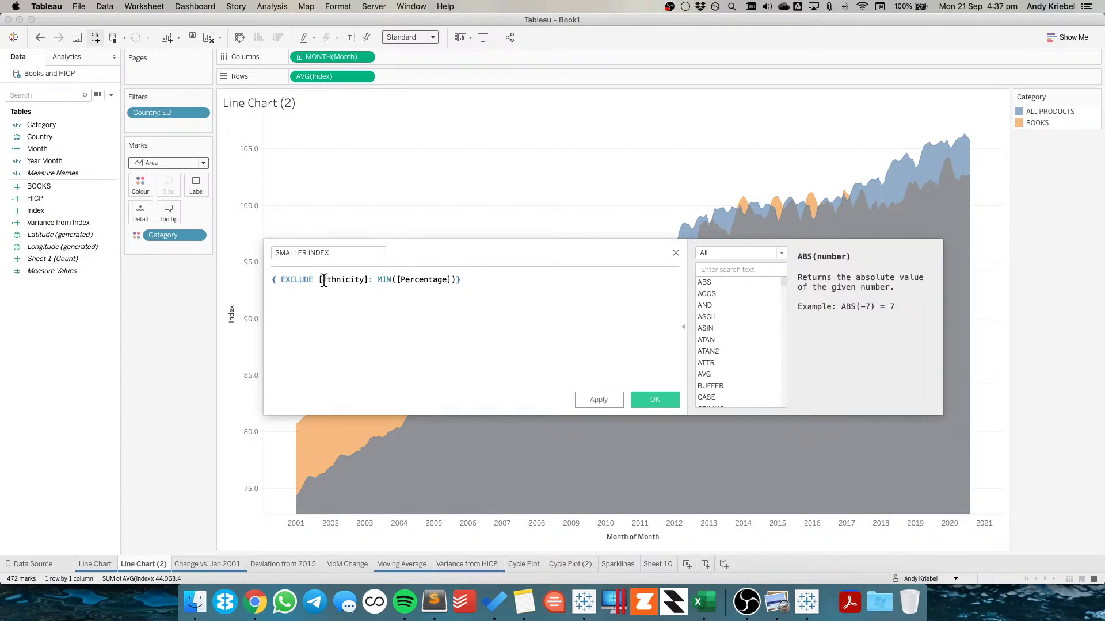
{"action": "left_click", "coordinate": [47, 138]}
{"action": "left_click_drag", "start_coordinate": [47, 136], "coordinate": [333, 281]}
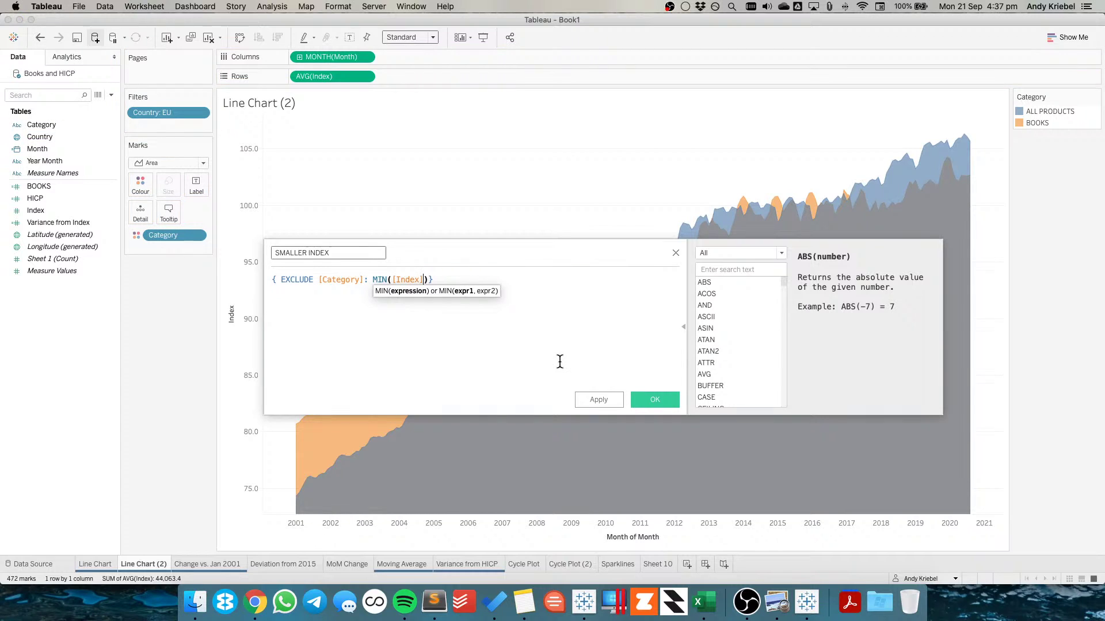
Switch to the Data School article and read why the EXCLUDE calculation works and how to create a combined axis
{"action": "key", "text": "super+Tab"}
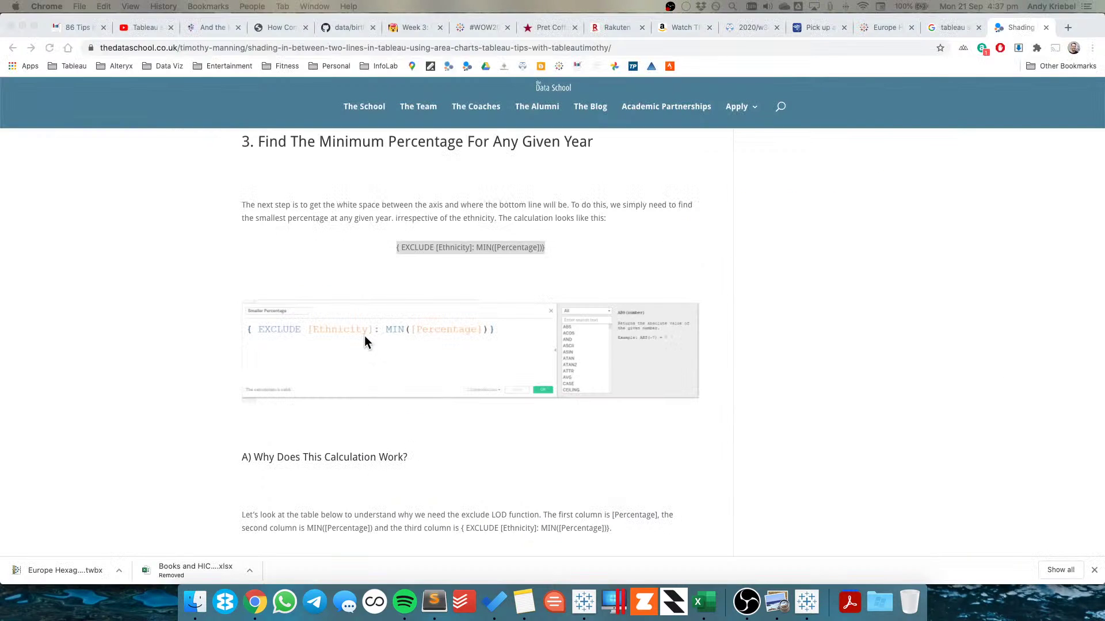
{"action": "scroll", "coordinate": [365, 338], "scroll_direction": "down", "scroll_amount": 6}
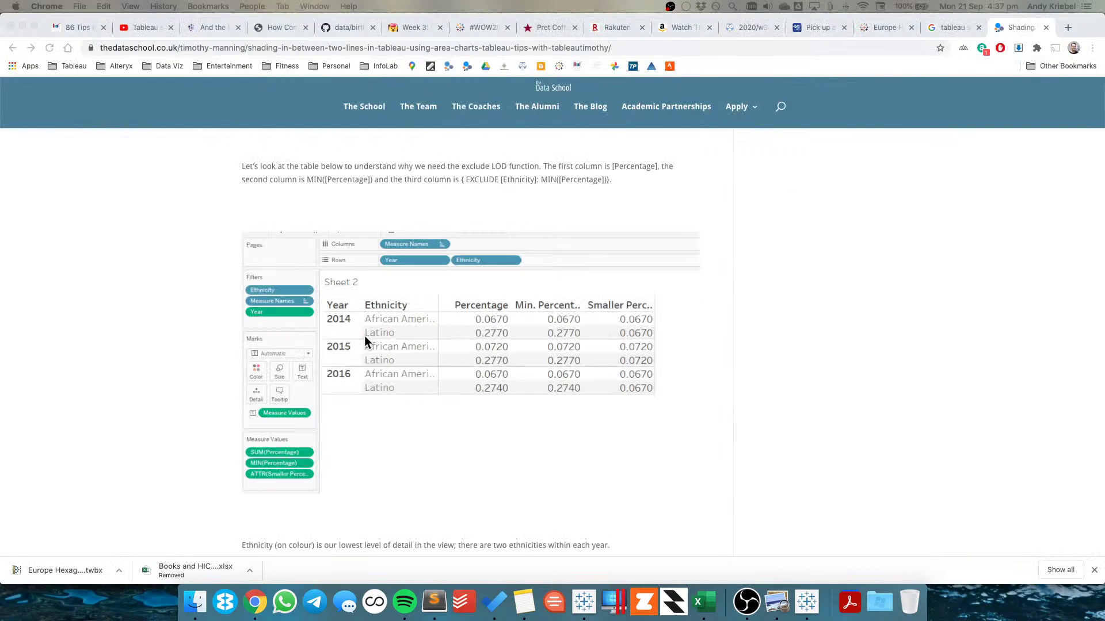
{"action": "scroll", "coordinate": [364, 336], "scroll_direction": "down", "scroll_amount": 7}
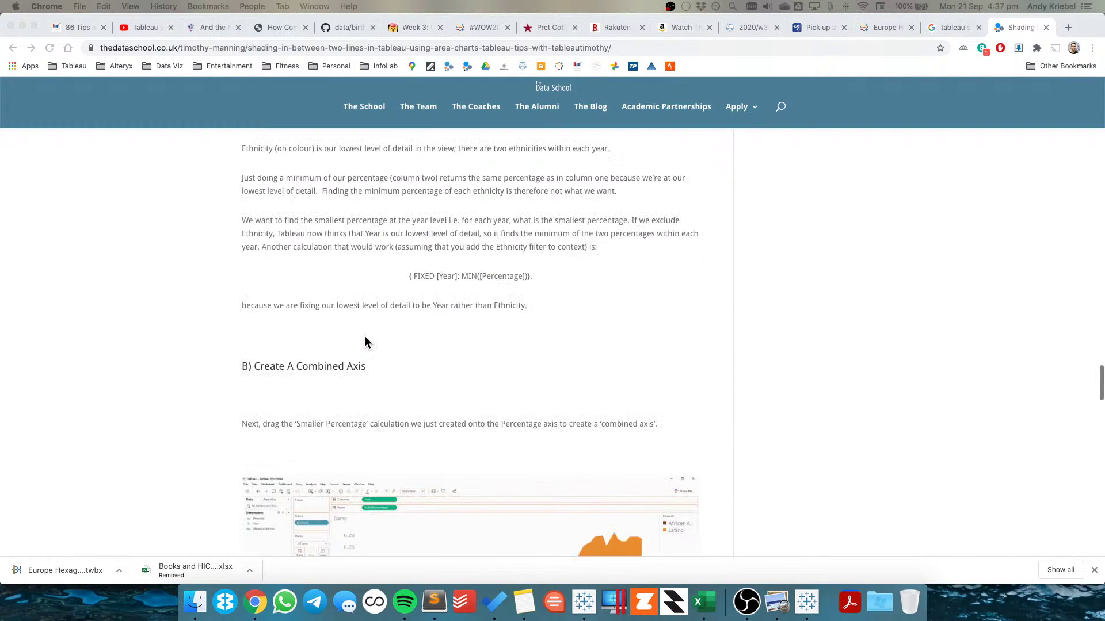
{"action": "scroll", "coordinate": [365, 336], "scroll_direction": "up", "scroll_amount": 1}
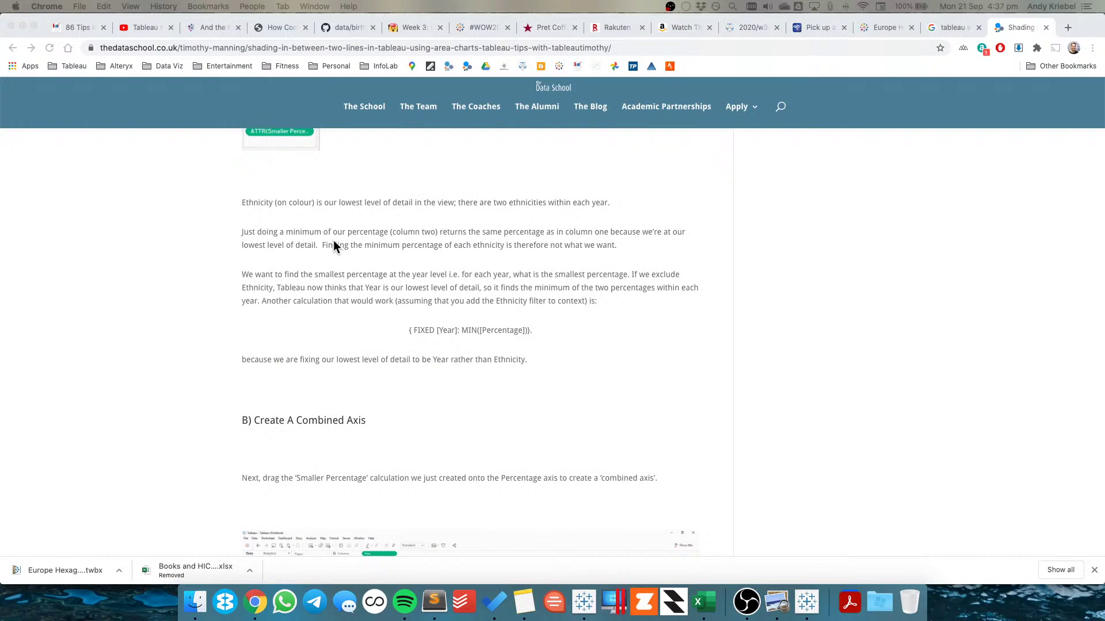
{"action": "scroll", "coordinate": [398, 311], "scroll_direction": "down", "scroll_amount": 1}
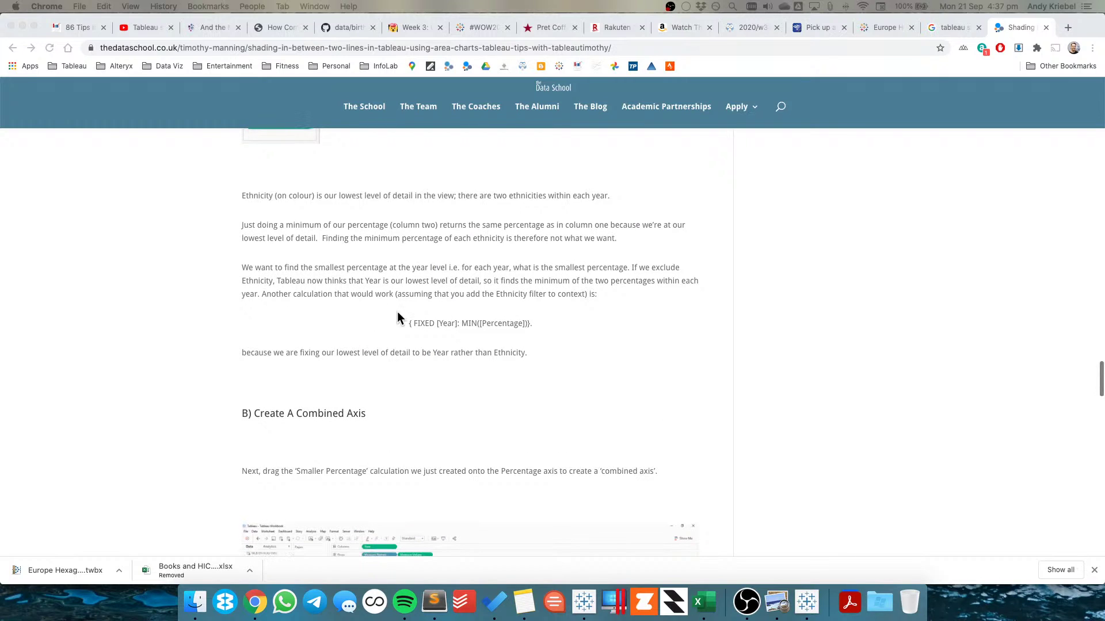
{"action": "scroll", "coordinate": [397, 317], "scroll_direction": "down", "scroll_amount": 1}
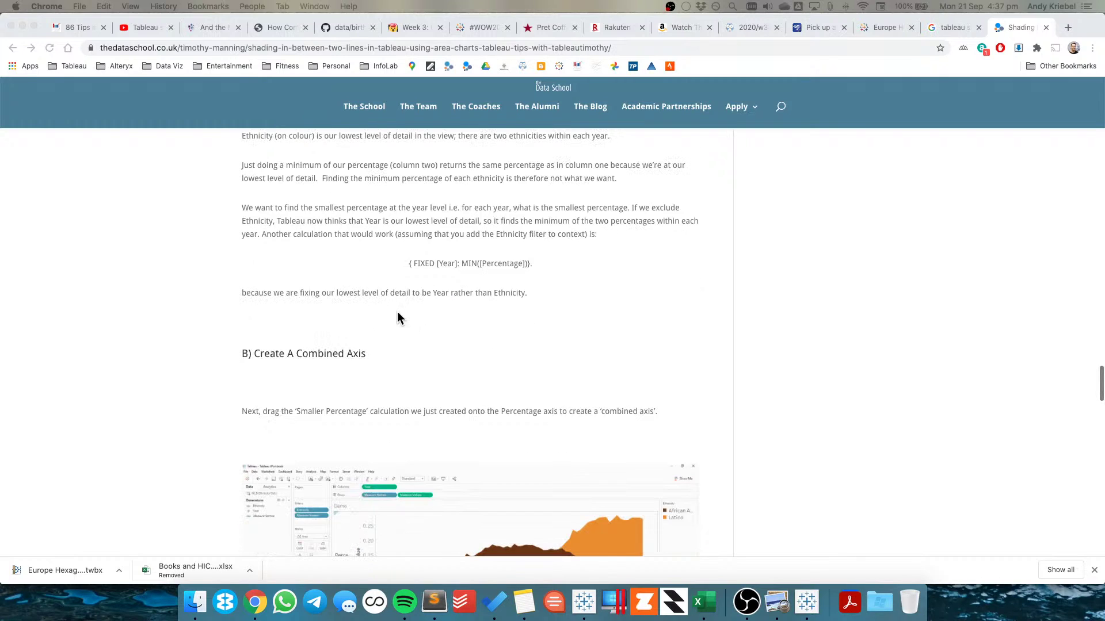
{"action": "scroll", "coordinate": [397, 314], "scroll_direction": "down", "scroll_amount": 3}
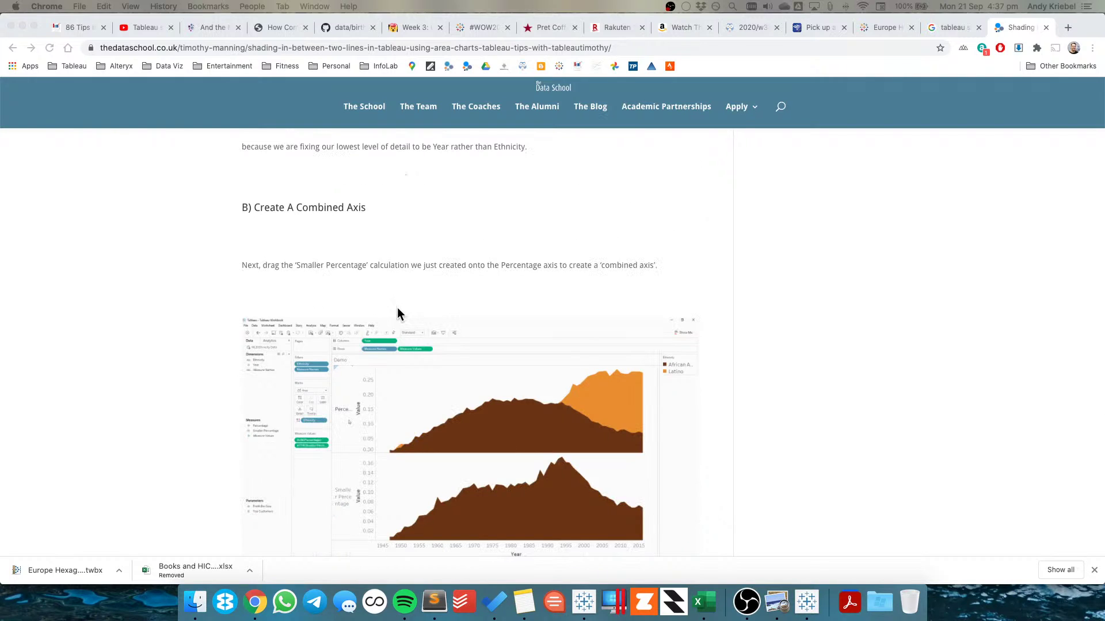
{"action": "scroll", "coordinate": [397, 314], "scroll_direction": "down", "scroll_amount": 1}
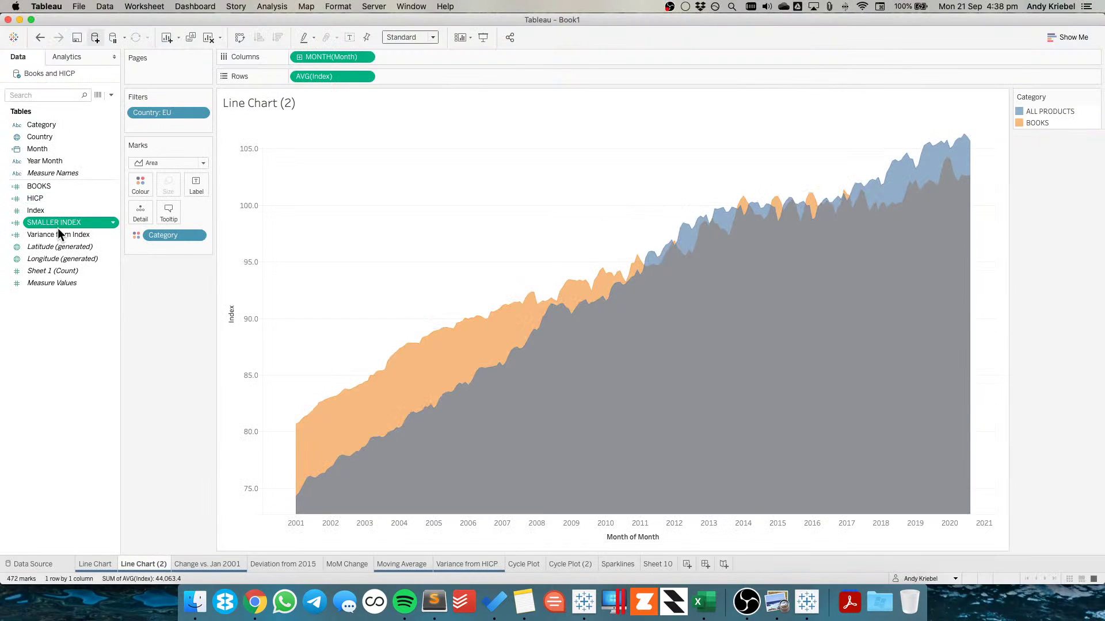
Add SMALLER INDEX to the Index axis as a combined axis, and move Measure Names from Rows to Detail
{"action": "left_click_drag", "start_coordinate": [58, 228], "coordinate": [247, 316]}
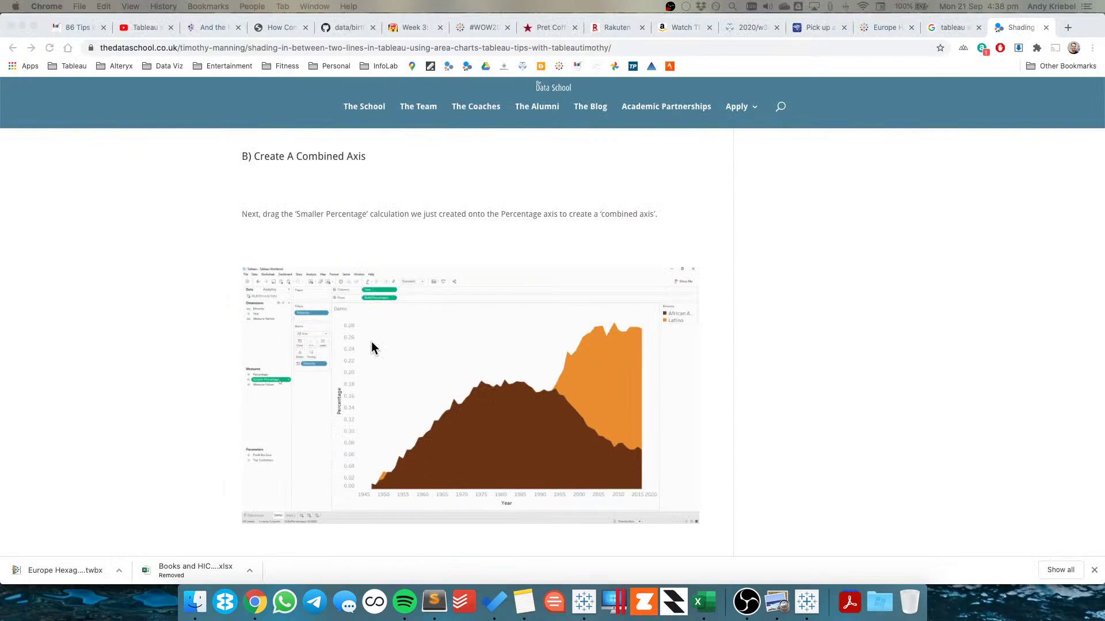
{"action": "scroll", "coordinate": [371, 342], "scroll_direction": "down", "scroll_amount": 2}
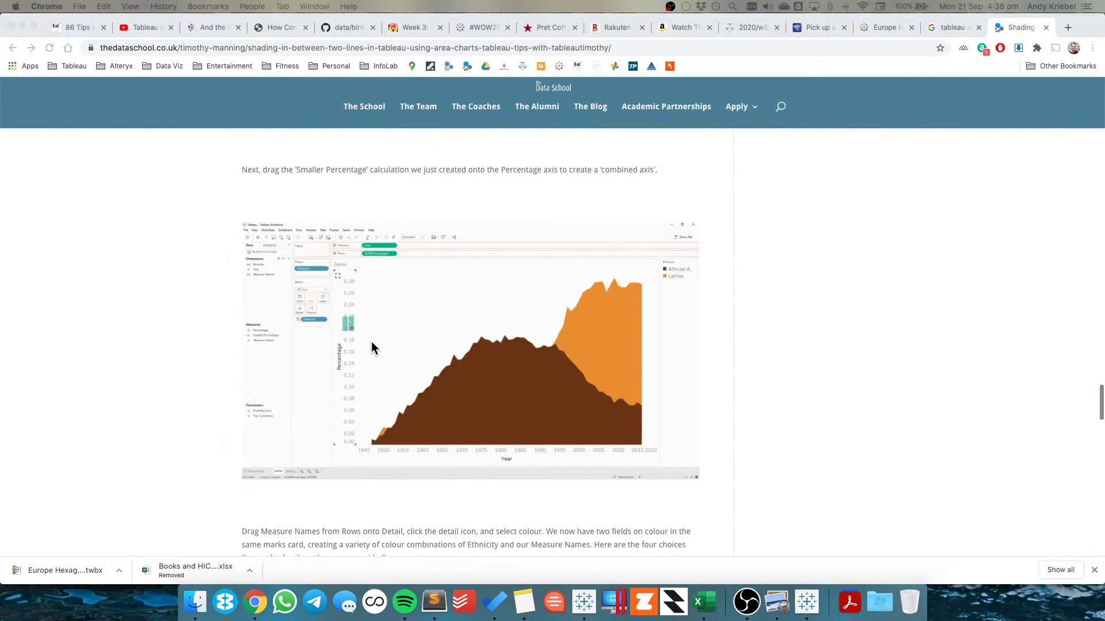
{"action": "scroll", "coordinate": [372, 348], "scroll_direction": "down", "scroll_amount": 10}
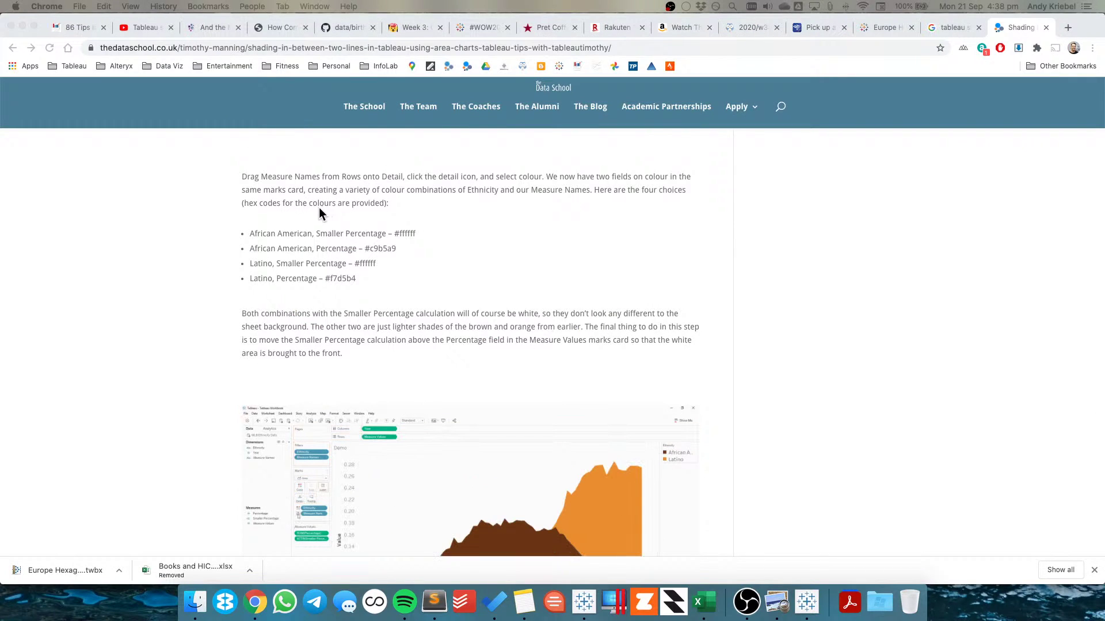
{"action": "key", "text": "super+Tab"}
{"action": "left_click_drag", "start_coordinate": [357, 76], "coordinate": [150, 222]}
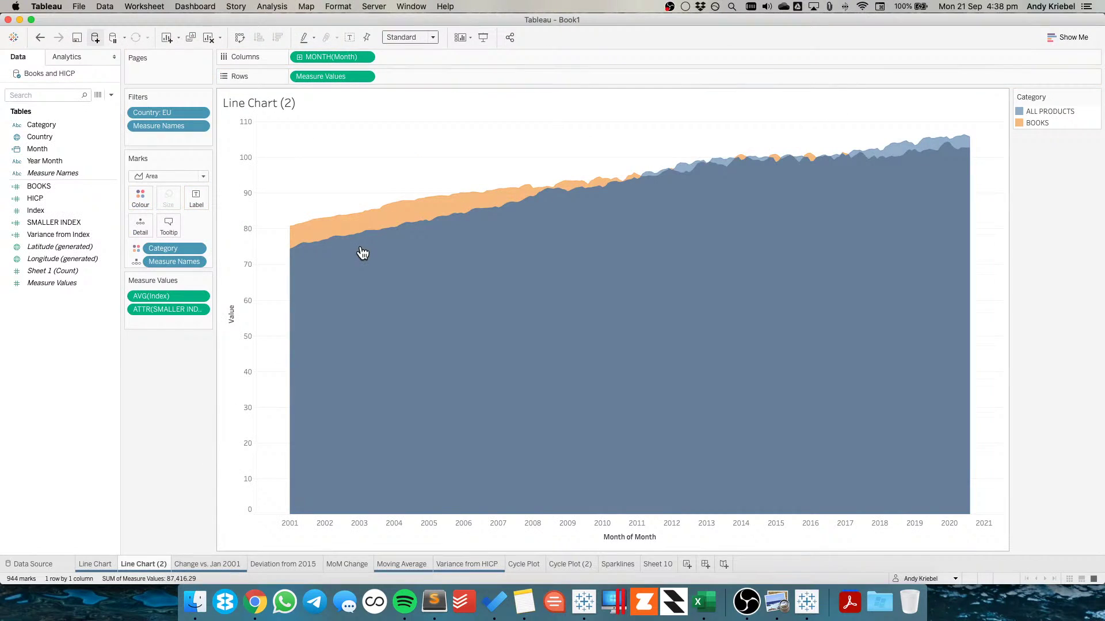
Check the article's instruction and change Measure Names from Detail to Colour alongside Category
{"action": "key", "text": "super+Tab"}
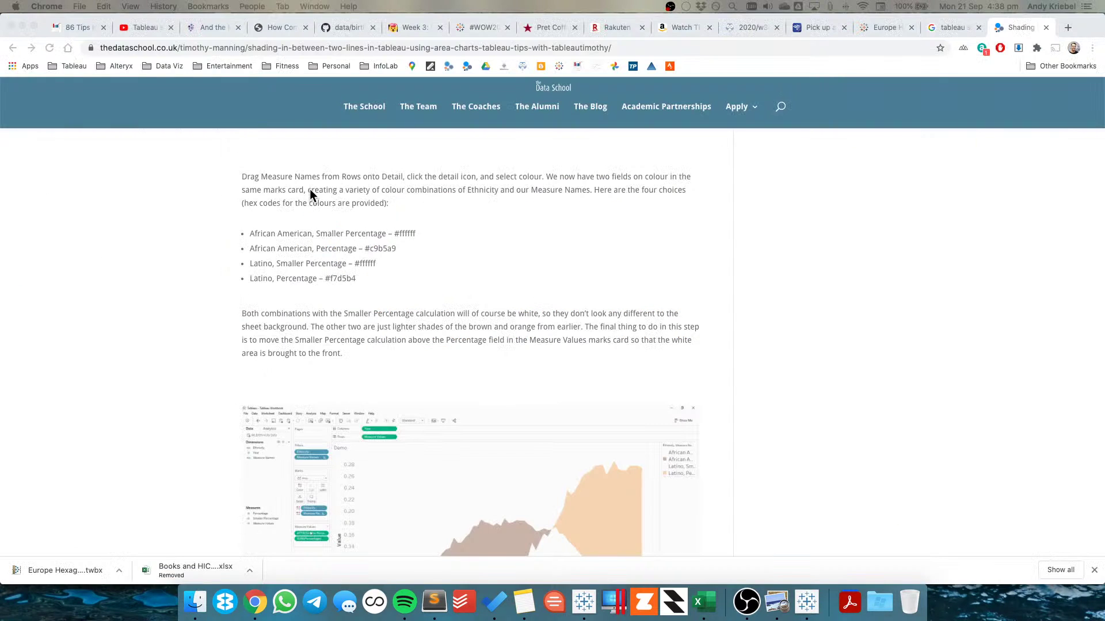
{"action": "key", "text": "super+Tab"}
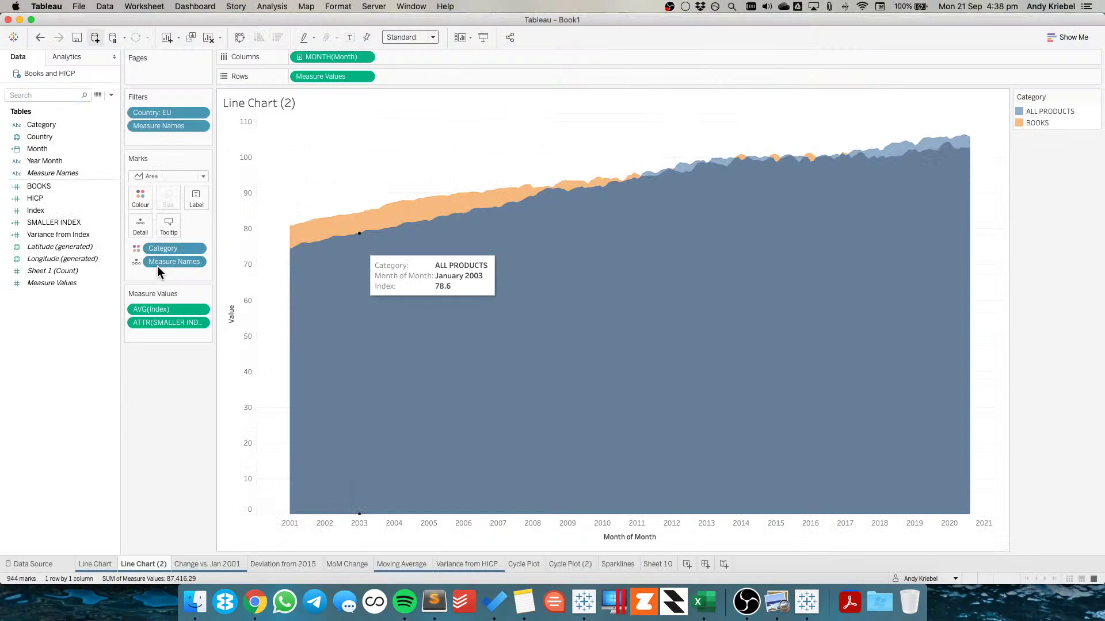
{"action": "left_click", "coordinate": [136, 262]}
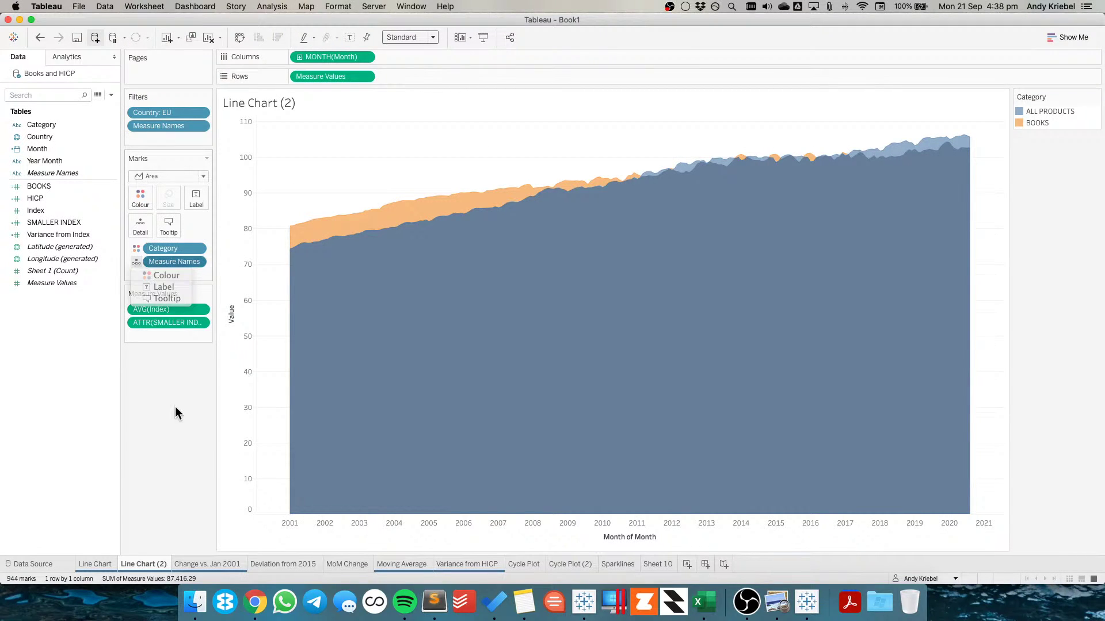
Compare the chart with the Data School article and read its colour assignments and Measure Values ordering instructions
{"action": "key", "text": "super+Tab"}
{"action": "scroll", "coordinate": [351, 320], "scroll_direction": "down", "scroll_amount": 5}
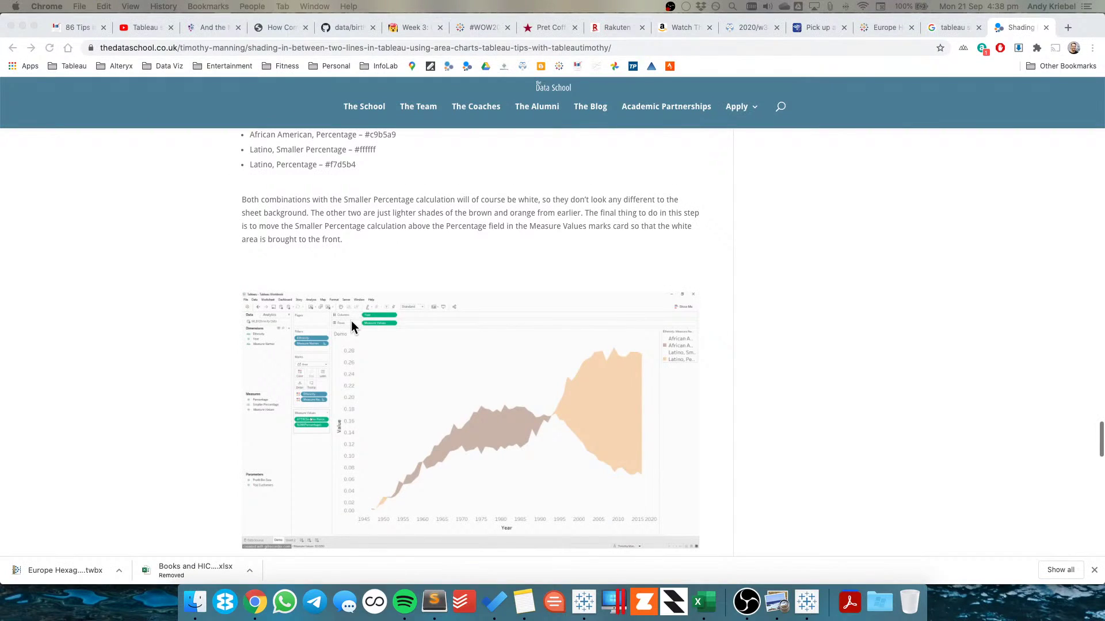
{"action": "key", "text": "super+Tab"}
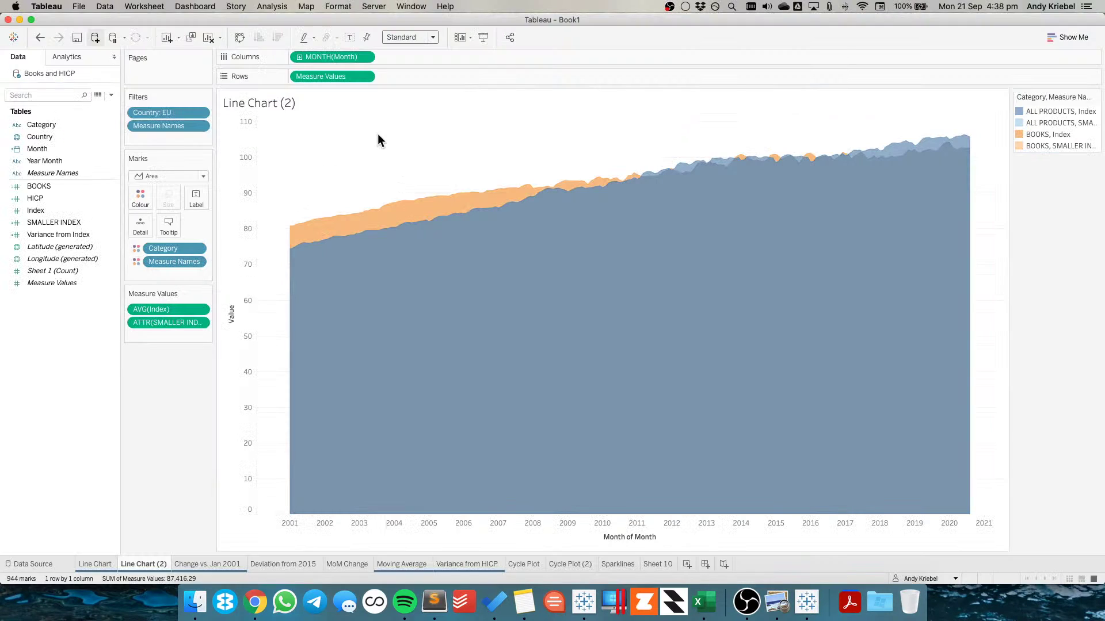
{"action": "key", "text": "super+Tab"}
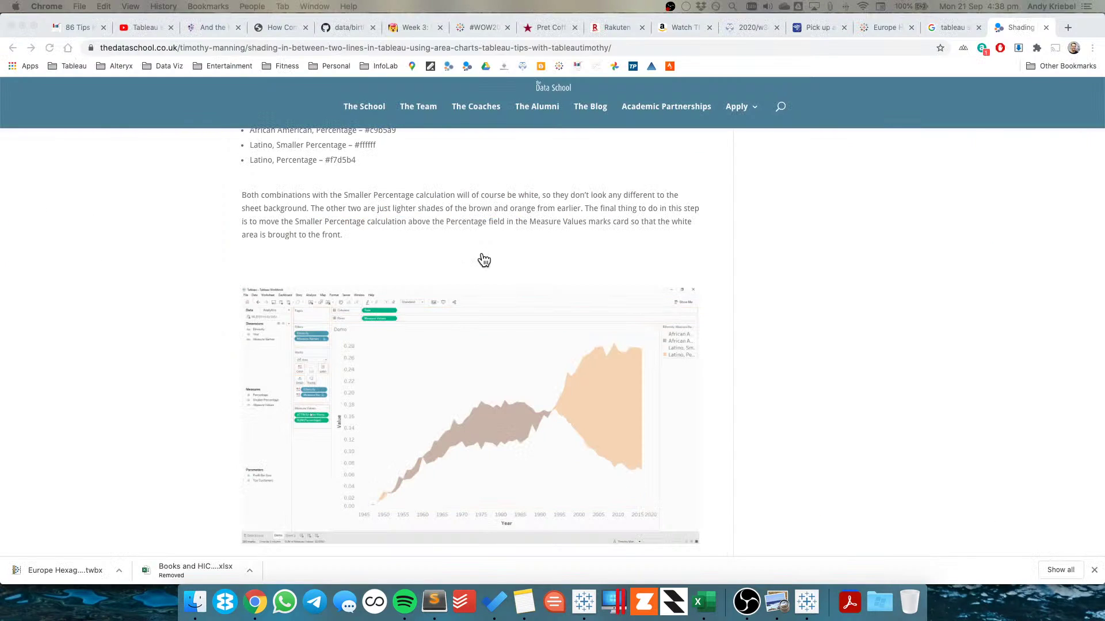
{"action": "scroll", "coordinate": [483, 260], "scroll_direction": "up", "scroll_amount": 4}
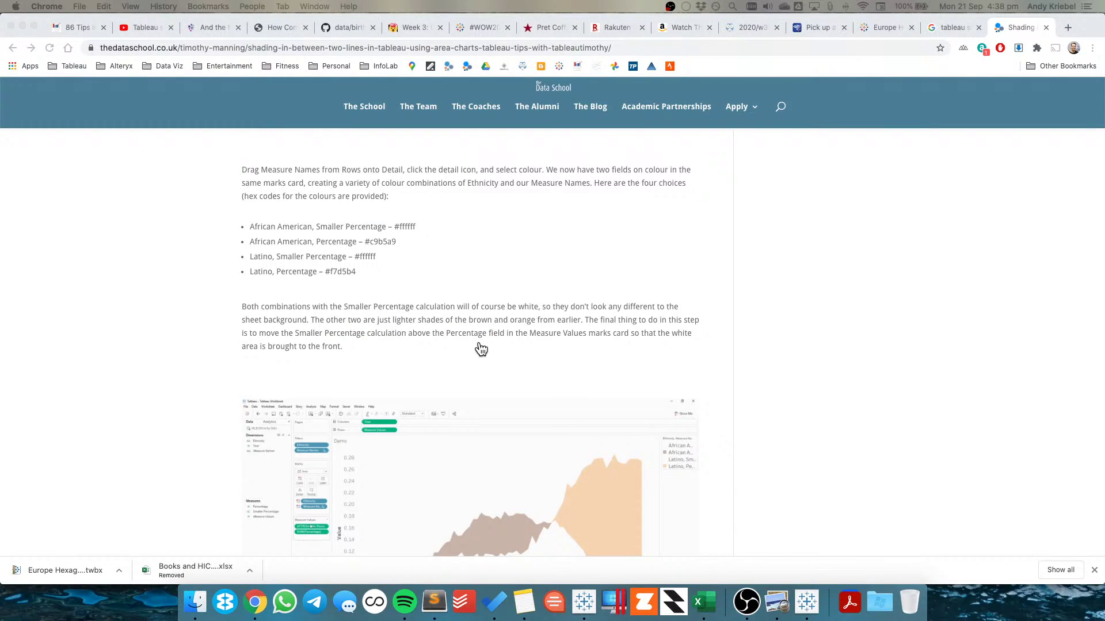
{"action": "scroll", "coordinate": [481, 348], "scroll_direction": "down", "scroll_amount": 2}
{"action": "scroll", "coordinate": [481, 349], "scroll_direction": "down", "scroll_amount": 3}
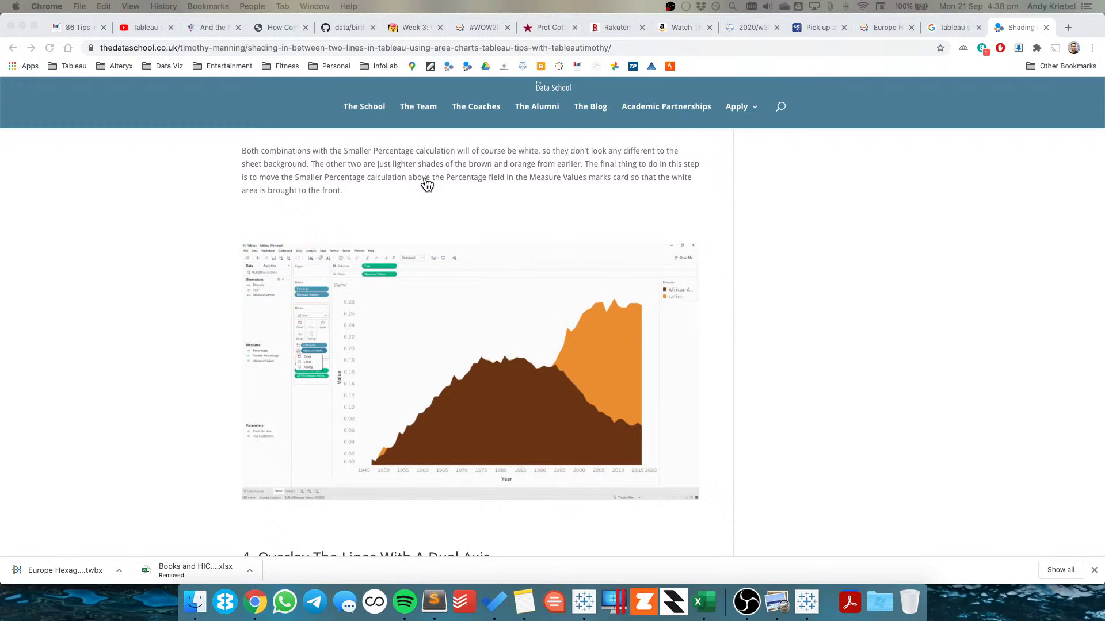
{"action": "scroll", "coordinate": [426, 184], "scroll_direction": "up", "scroll_amount": 1}
{"action": "scroll", "coordinate": [426, 183], "scroll_direction": "up", "scroll_amount": 5}
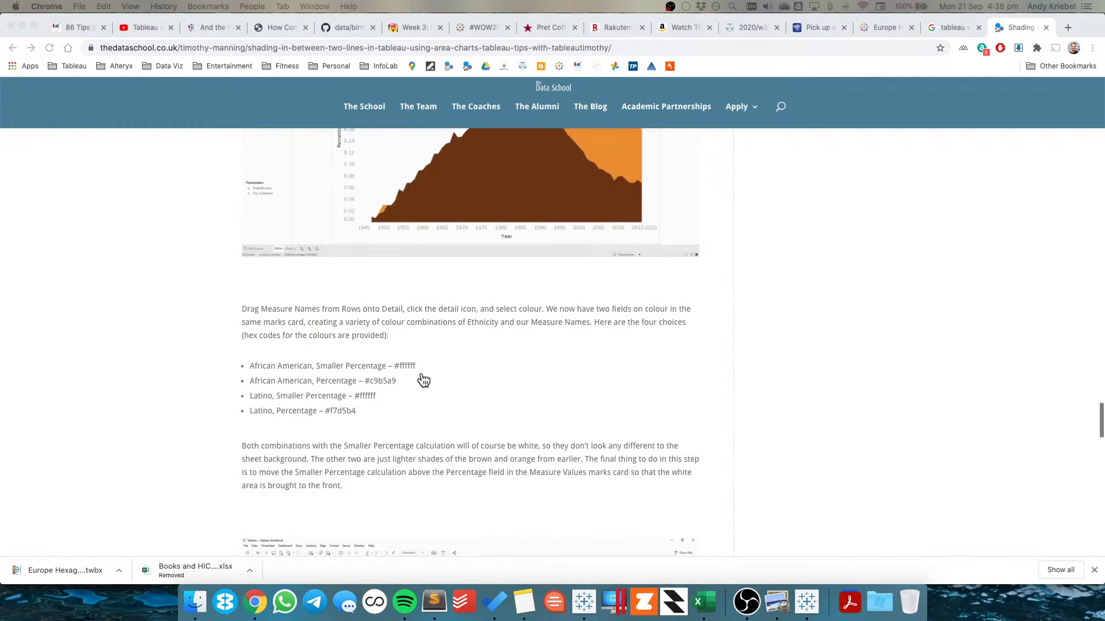
{"action": "scroll", "coordinate": [424, 380], "scroll_direction": "down", "scroll_amount": 2}
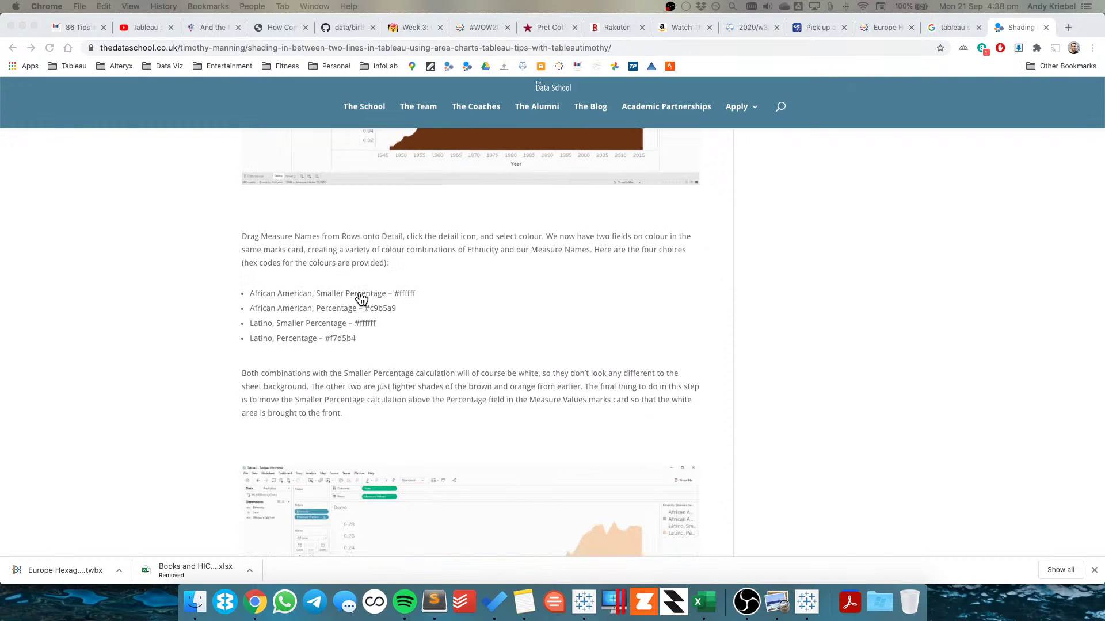
Return to Tableau and set the ALL PRODUCTS, SMALLER INDEX colour to white, hex FFFFFF
{"action": "key", "text": "super+Tab"}
{"action": "left_click", "coordinate": [1048, 121]}
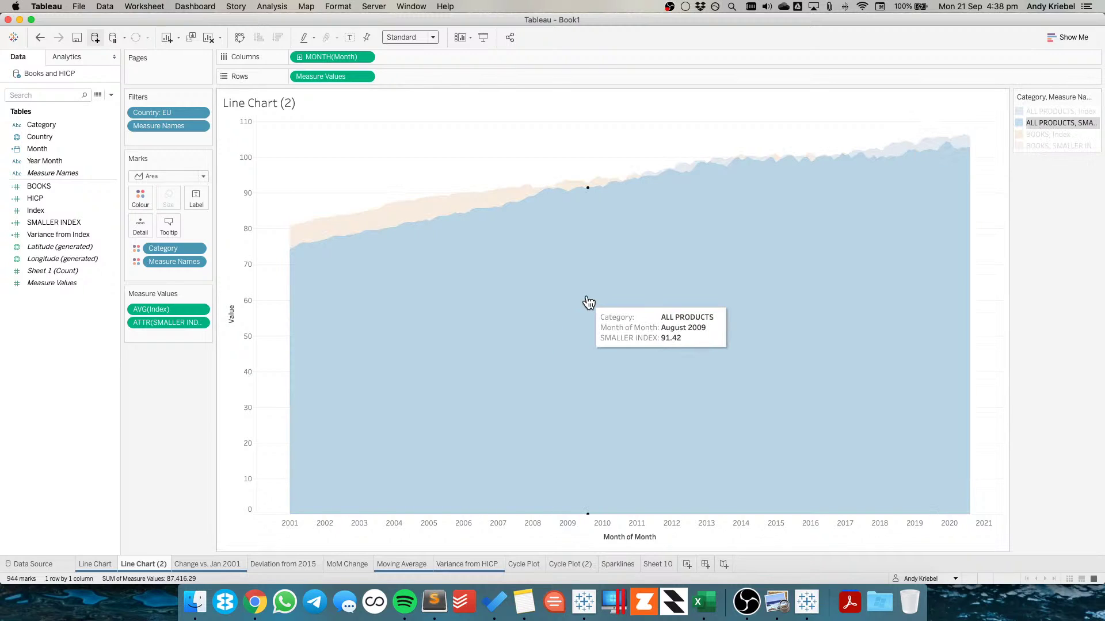
{"action": "left_click", "coordinate": [1020, 122]}
{"action": "double_click", "coordinate": [1020, 122]}
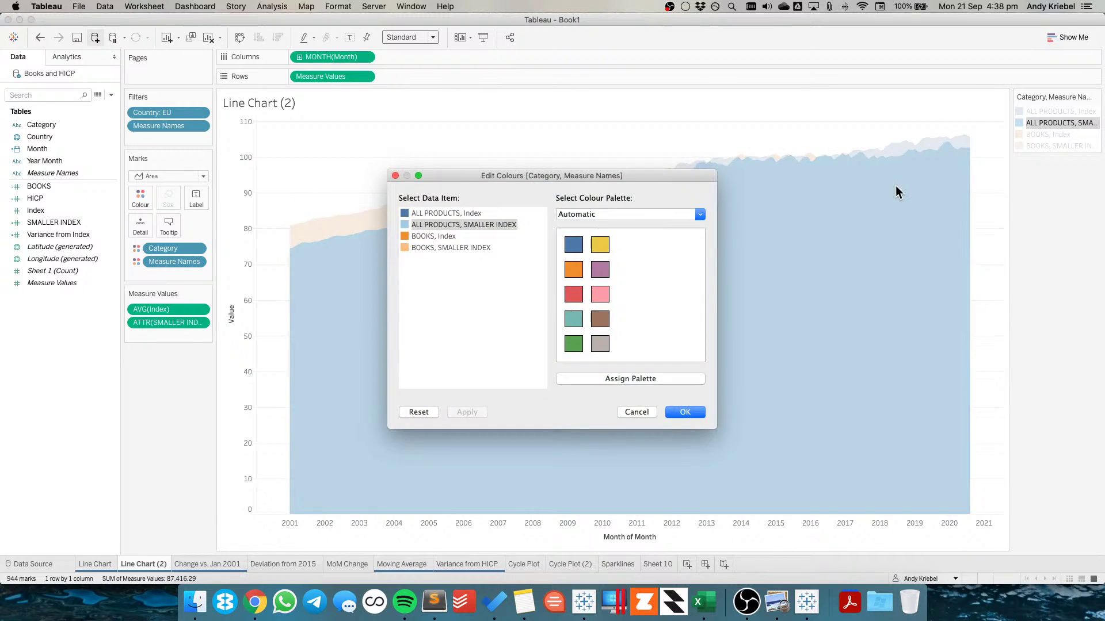
{"action": "double_click", "coordinate": [406, 226]}
{"action": "double_click", "coordinate": [510, 263]}
{"action": "type", "text": "ffffff"}
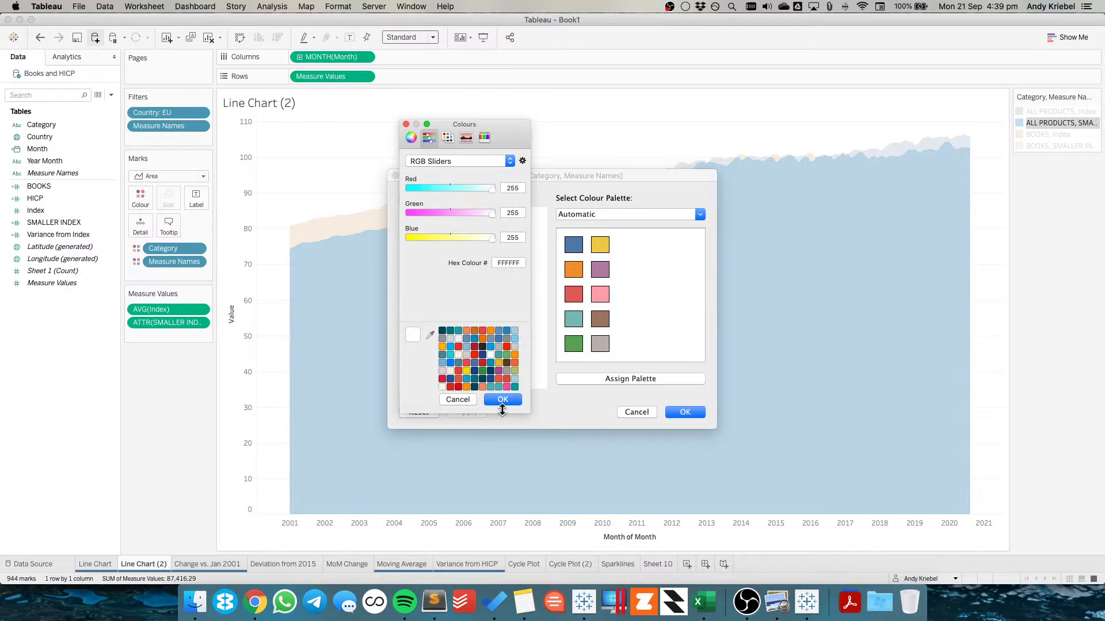
{"action": "left_click", "coordinate": [503, 399]}
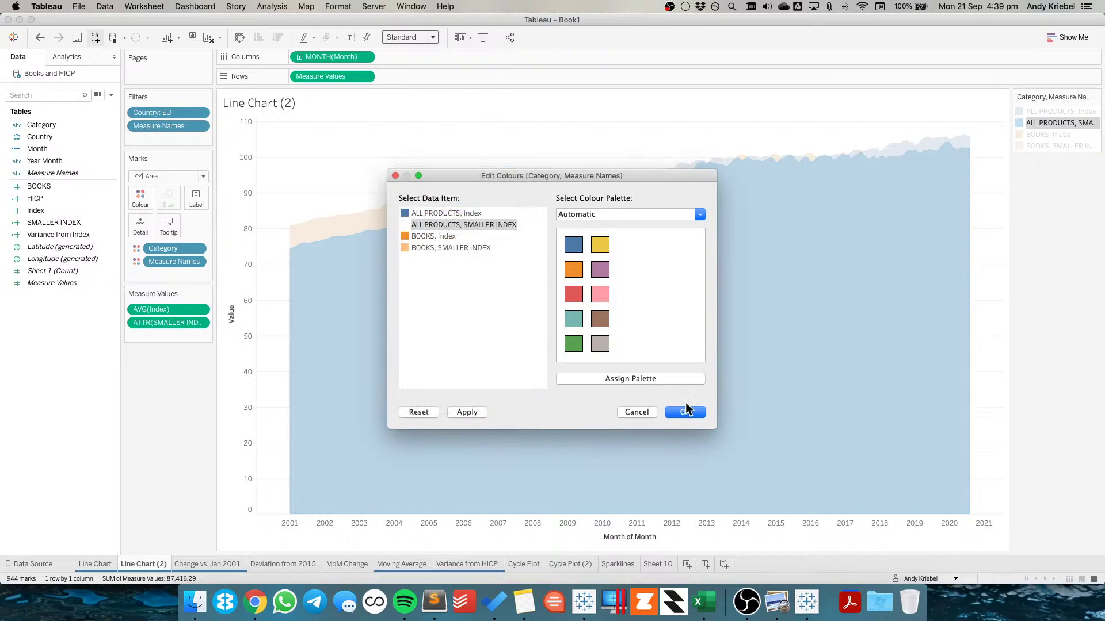
Set the BOOKS, SMALLER INDEX colour to white, hex FFFFFF, apply the colour edits and clear the legend highlight
{"action": "double_click", "coordinate": [467, 247]}
{"action": "left_click", "coordinate": [515, 263]}
{"action": "double_click", "coordinate": [516, 262]}
{"action": "type", "text": "ffffff"}
{"action": "key", "text": "Return"}
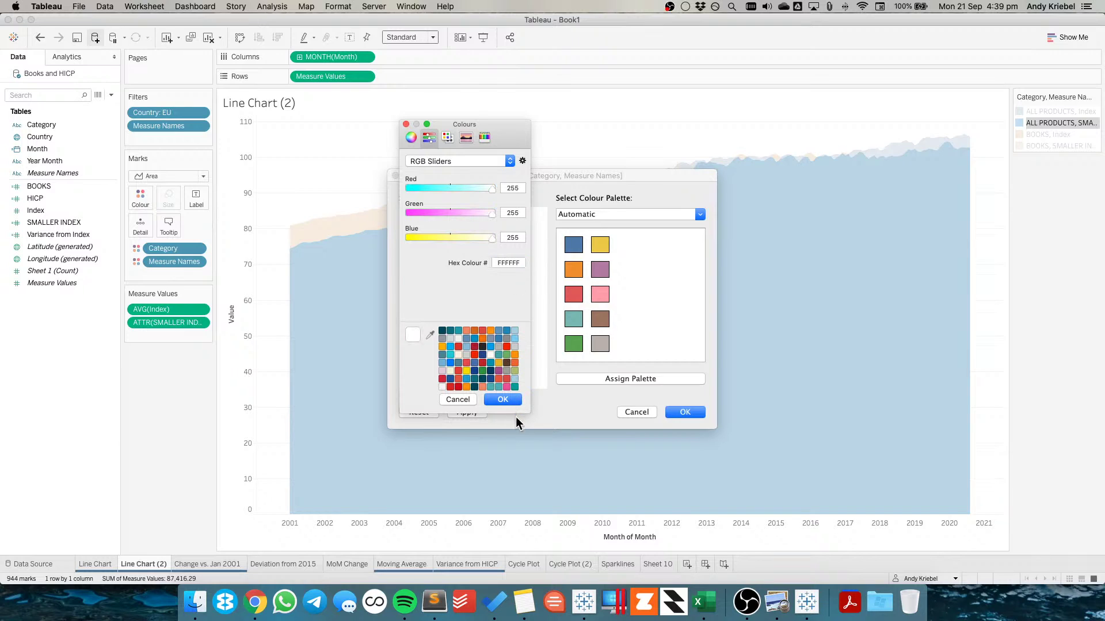
{"action": "left_click", "coordinate": [503, 399]}
{"action": "left_click", "coordinate": [675, 409]}
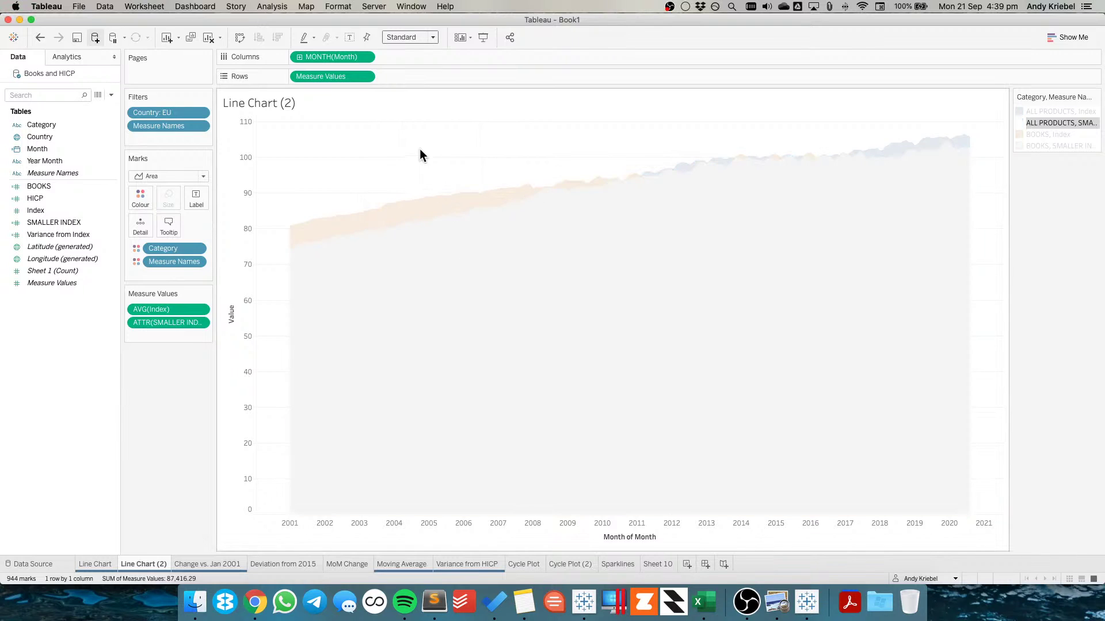
{"action": "left_click", "coordinate": [436, 167]}
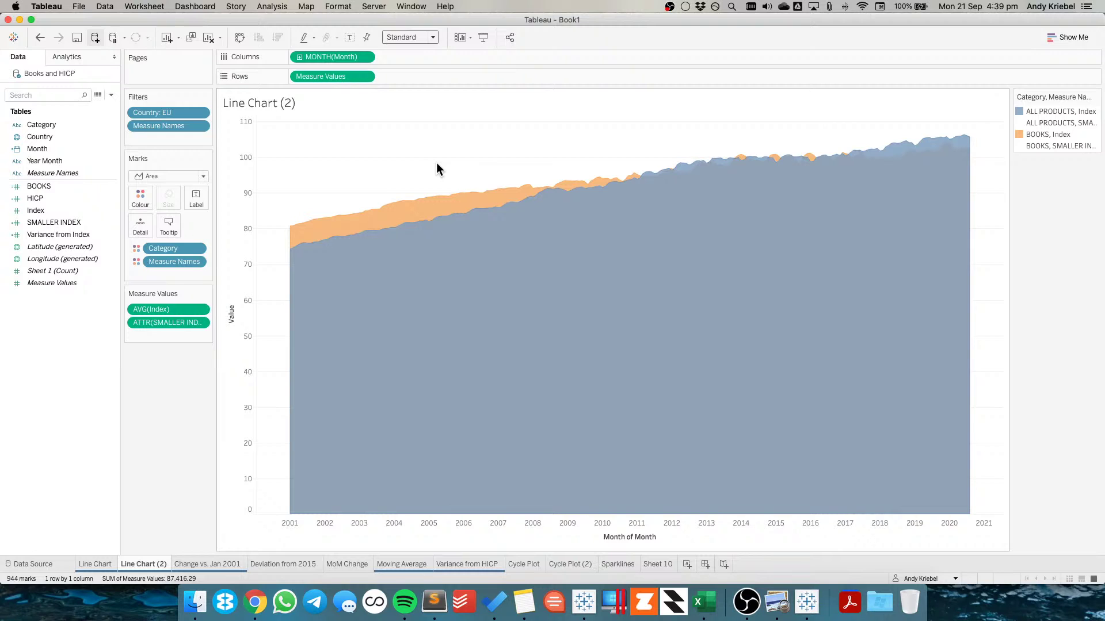
After checking the article's colours, set ALL PRODUCTS, Index to blue and BOOKS, Index to coral from the Makeover Monday Secondary palette
{"action": "key", "text": "super+Tab"}
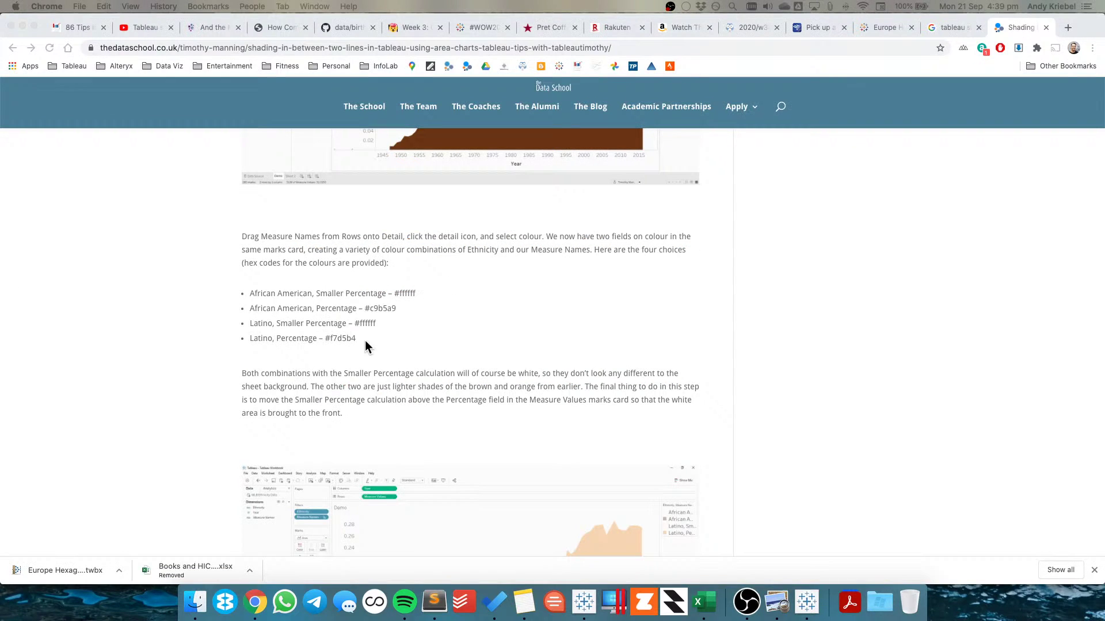
{"action": "left_click", "coordinate": [378, 306]}
{"action": "key", "text": "super+Tab"}
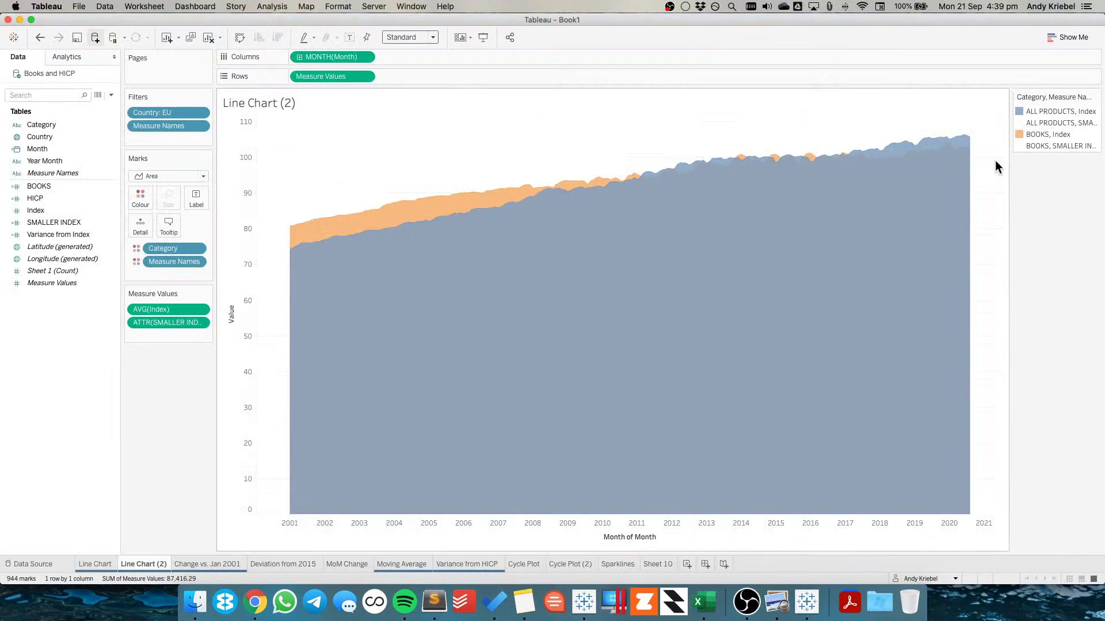
{"action": "left_click", "coordinate": [1034, 111]}
{"action": "double_click", "coordinate": [1034, 111]}
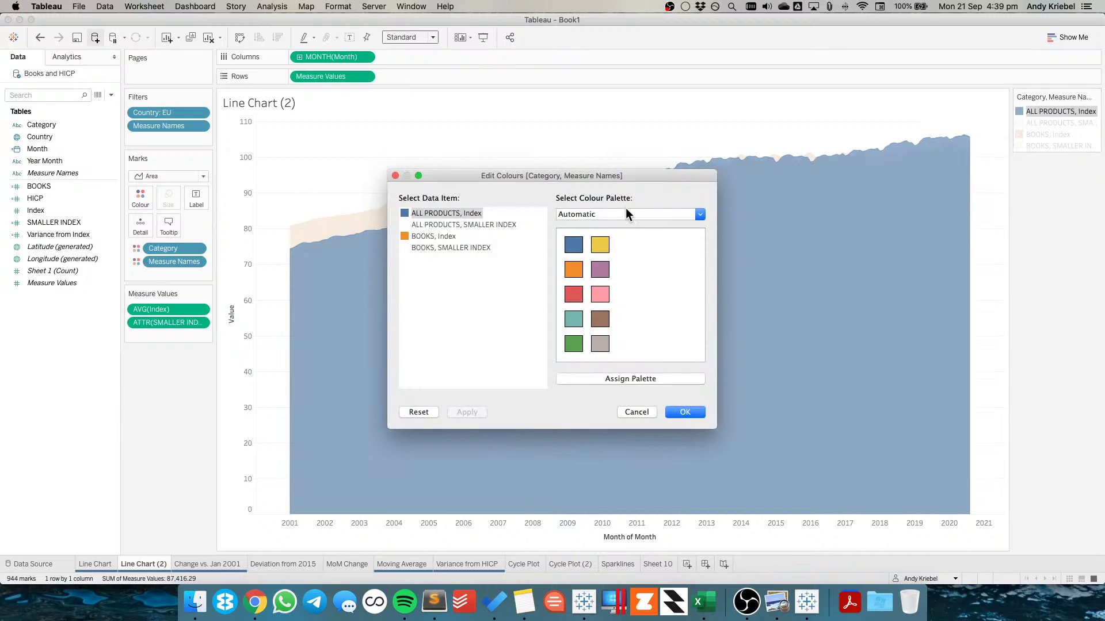
{"action": "left_click", "coordinate": [602, 212]}
{"action": "left_click", "coordinate": [594, 363]}
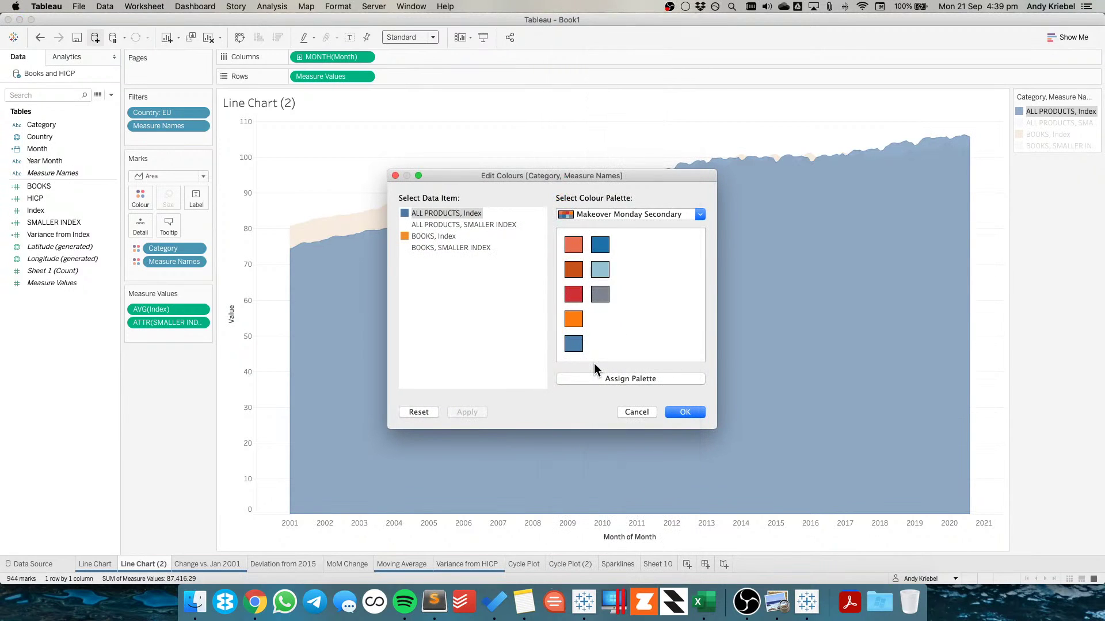
{"action": "left_click", "coordinate": [603, 246]}
{"action": "left_click", "coordinate": [436, 236]}
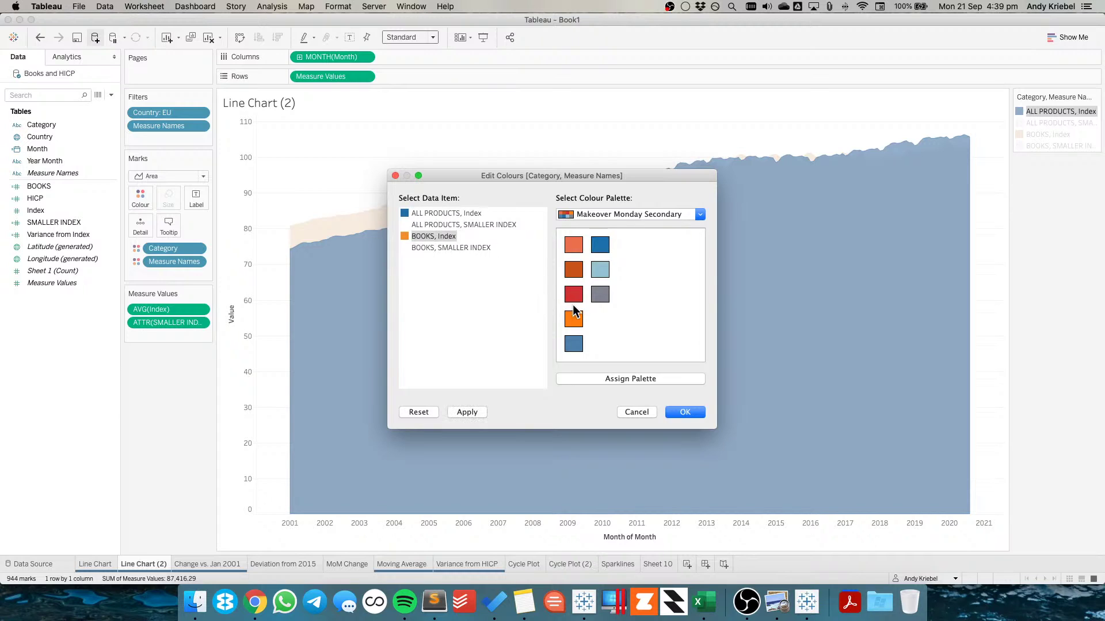
{"action": "left_click", "coordinate": [574, 245]}
{"action": "left_click", "coordinate": [684, 412]}
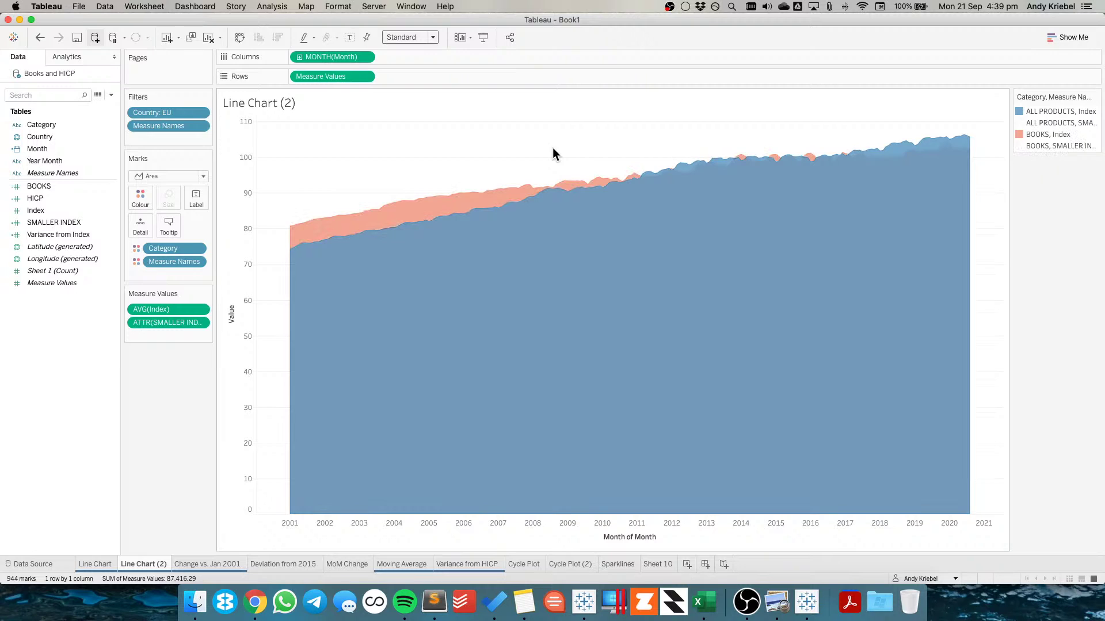
Read the Data School article's instructions on ordering Measure Values and overlaying the lines with a dual axis
{"action": "key", "text": "super+Tab"}
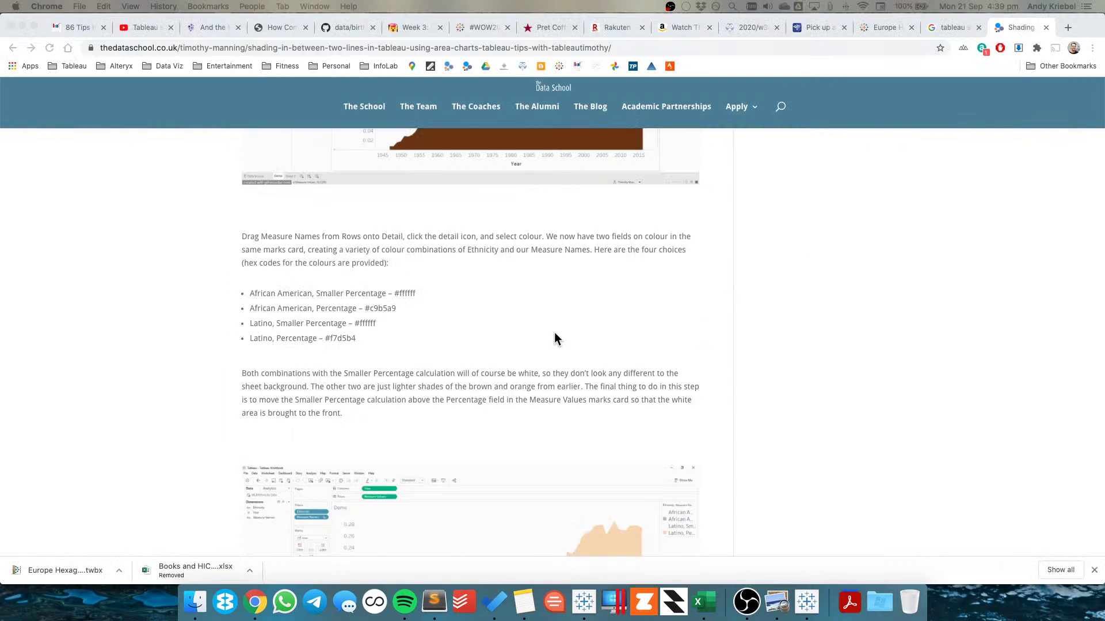
{"action": "scroll", "coordinate": [558, 333], "scroll_direction": "down", "scroll_amount": 1}
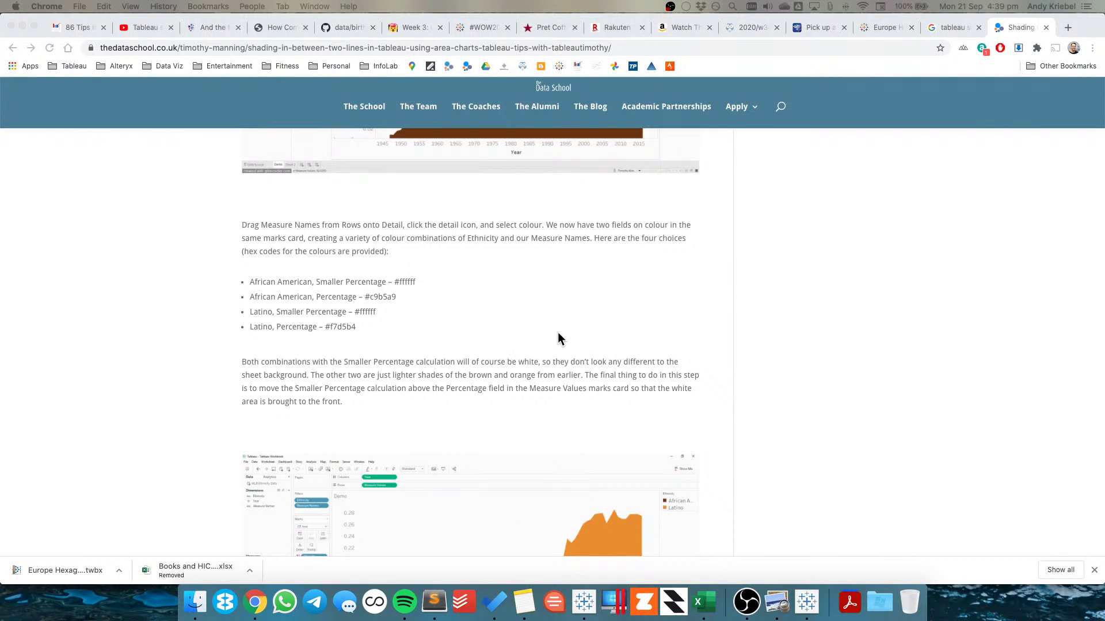
{"action": "scroll", "coordinate": [558, 332], "scroll_direction": "down", "scroll_amount": 1}
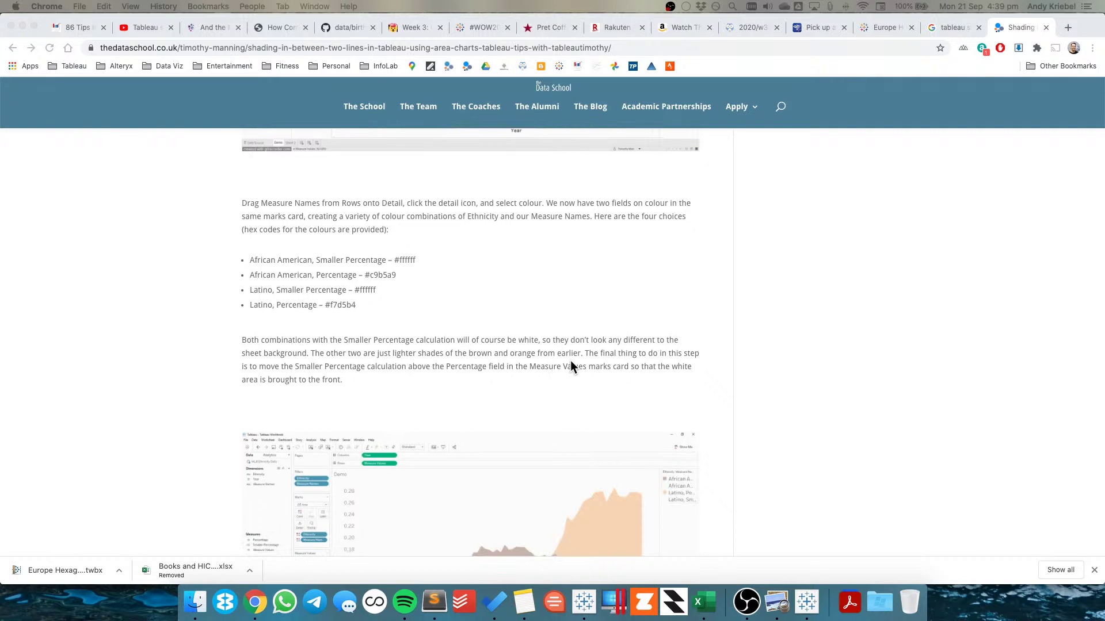
{"action": "scroll", "coordinate": [571, 363], "scroll_direction": "down", "scroll_amount": 5}
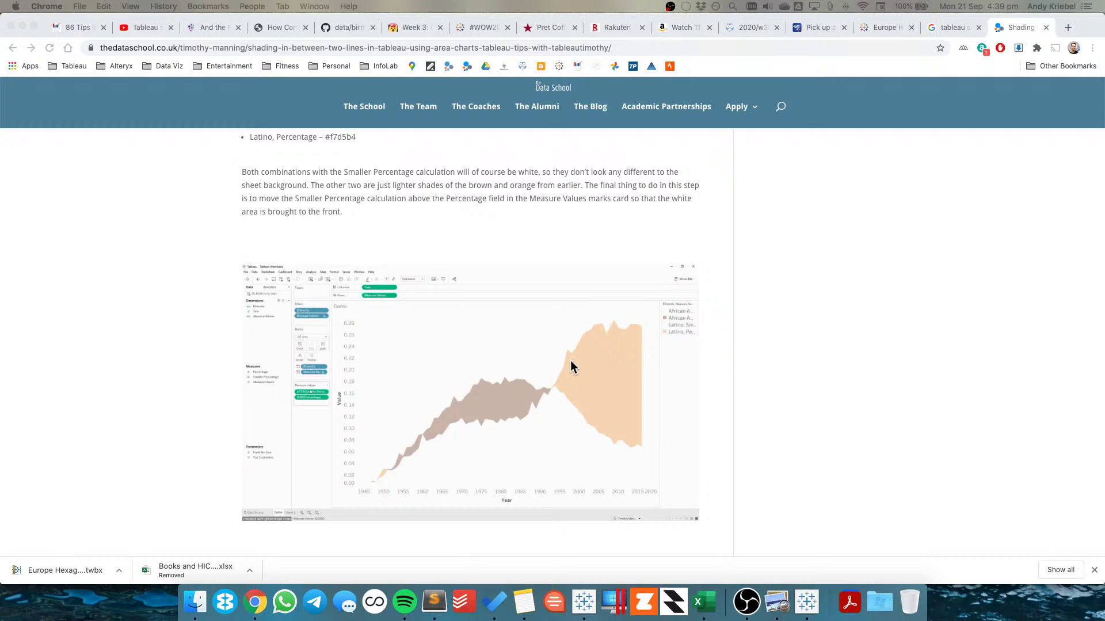
{"action": "scroll", "coordinate": [571, 363], "scroll_direction": "down", "scroll_amount": 3}
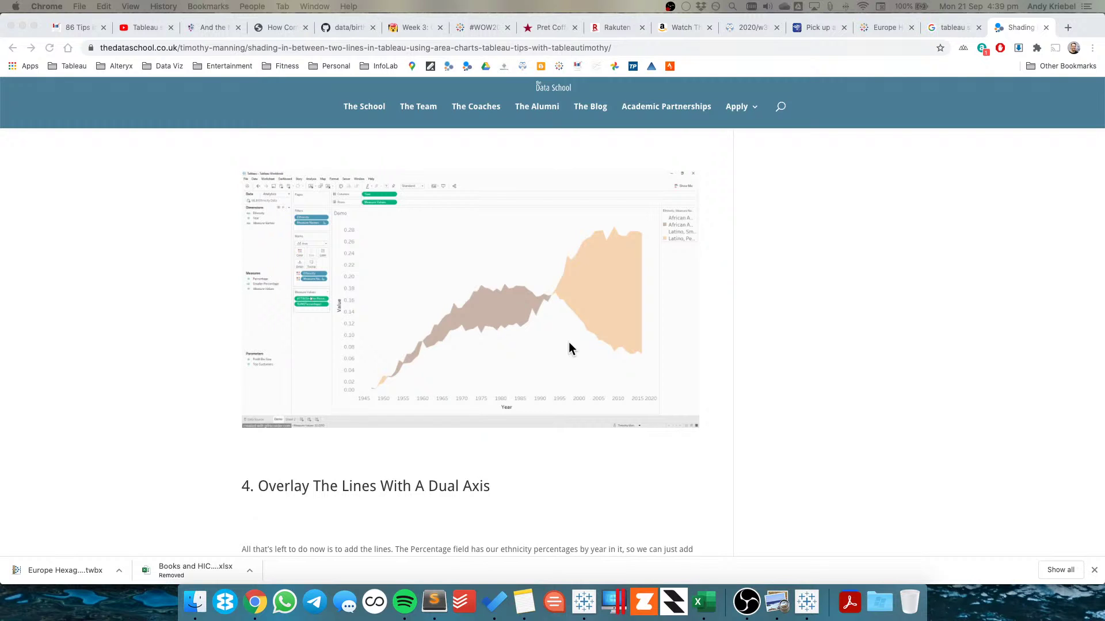
{"action": "scroll", "coordinate": [569, 348], "scroll_direction": "down", "scroll_amount": 6}
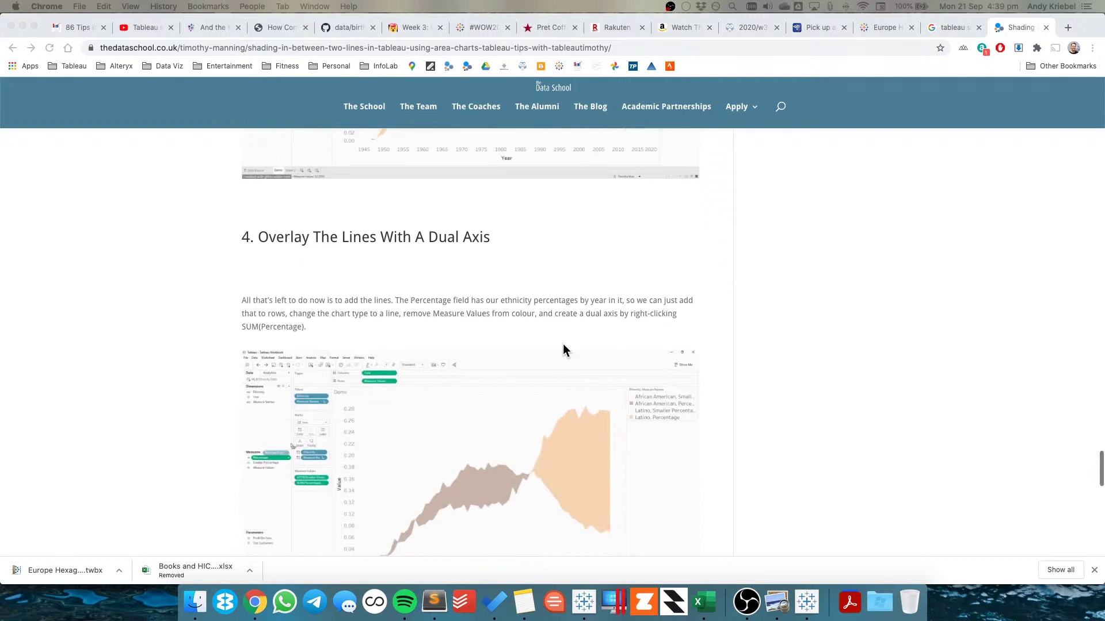
{"action": "key", "text": "super+Tab"}
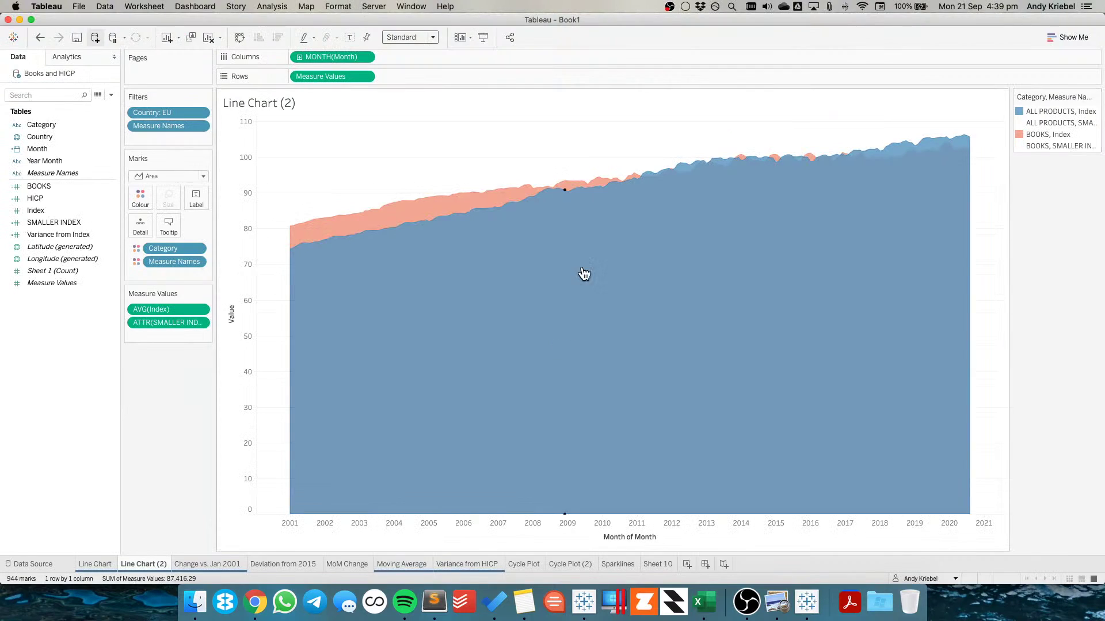
Highlight both SMALLER INDEX series and ALL PRODUCTS, Index through the legend to inspect their areas against the article's chart, clearing each highlight
{"action": "left_click", "coordinate": [1066, 123]}
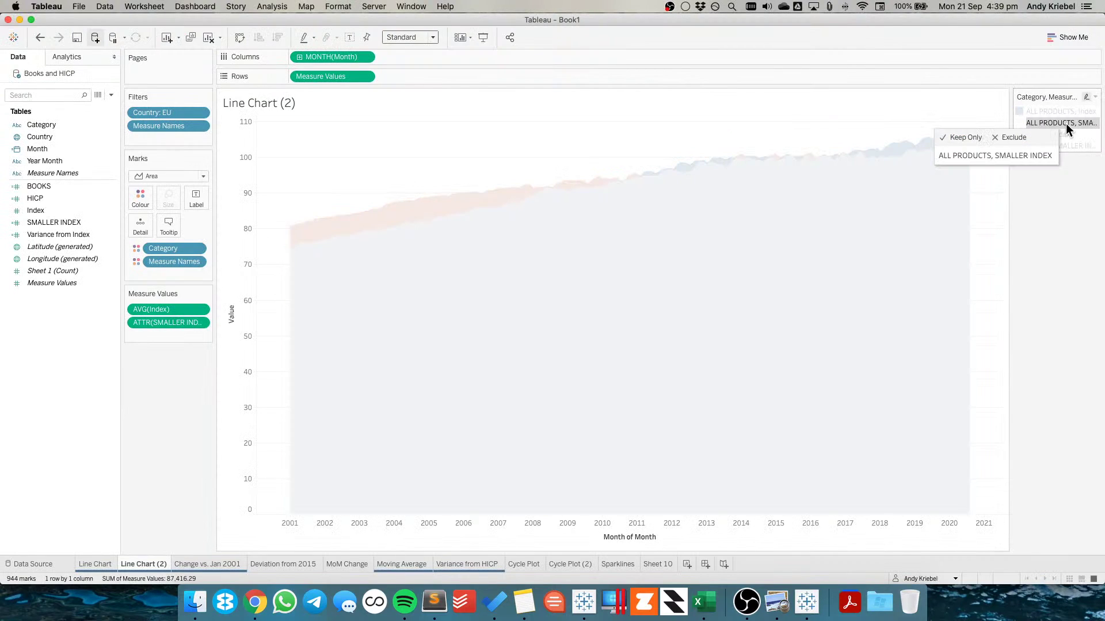
{"action": "left_click", "coordinate": [1065, 145]}
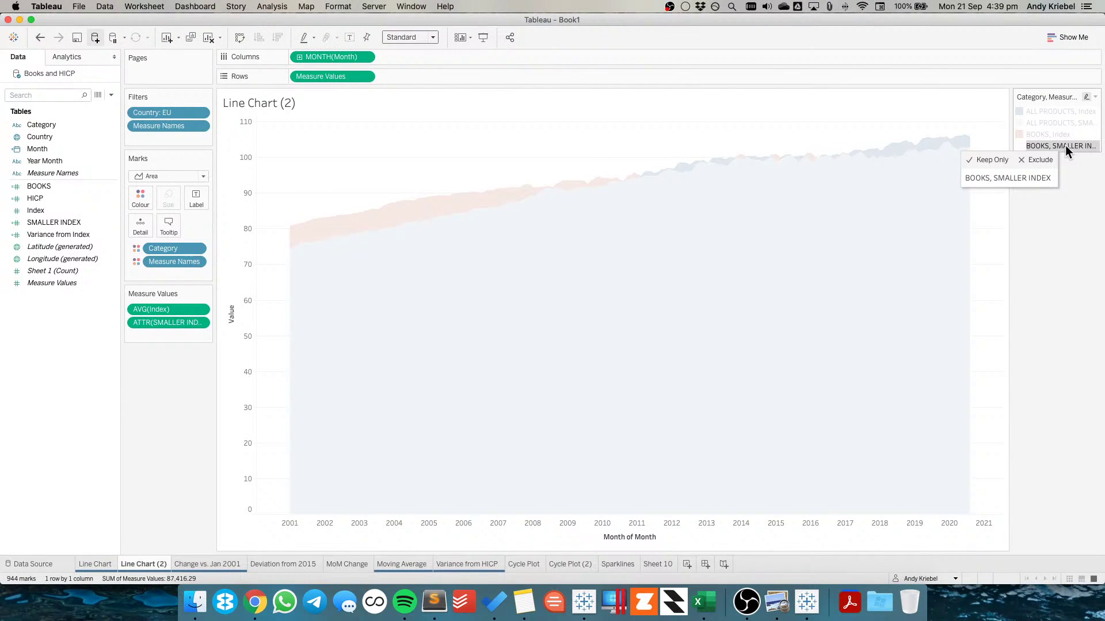
{"action": "left_click", "coordinate": [1065, 145]}
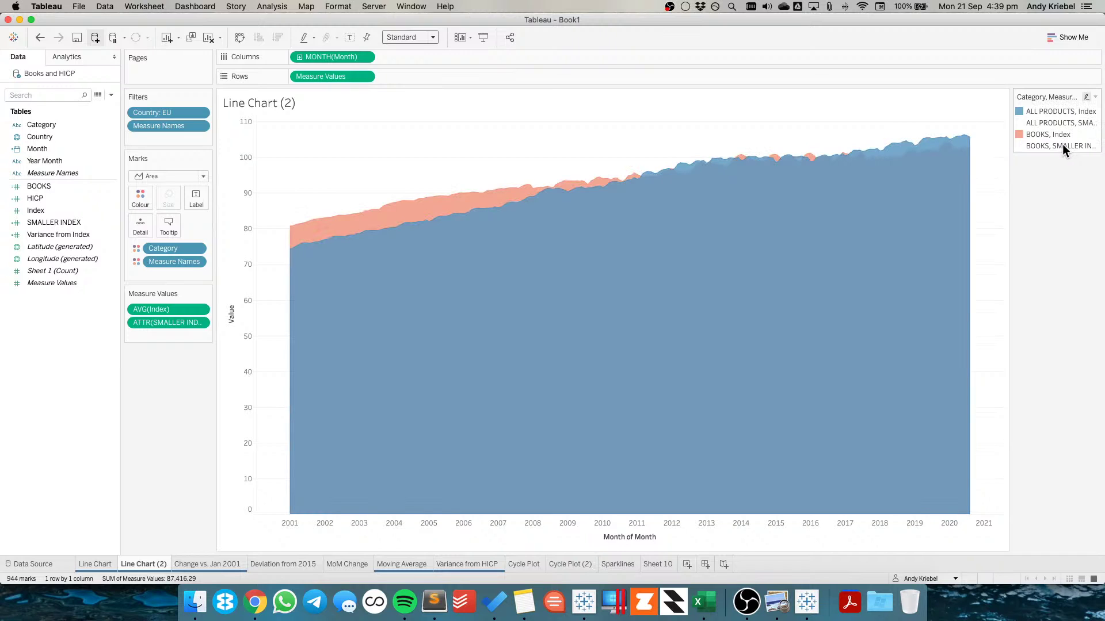
{"action": "key", "text": "super+Tab"}
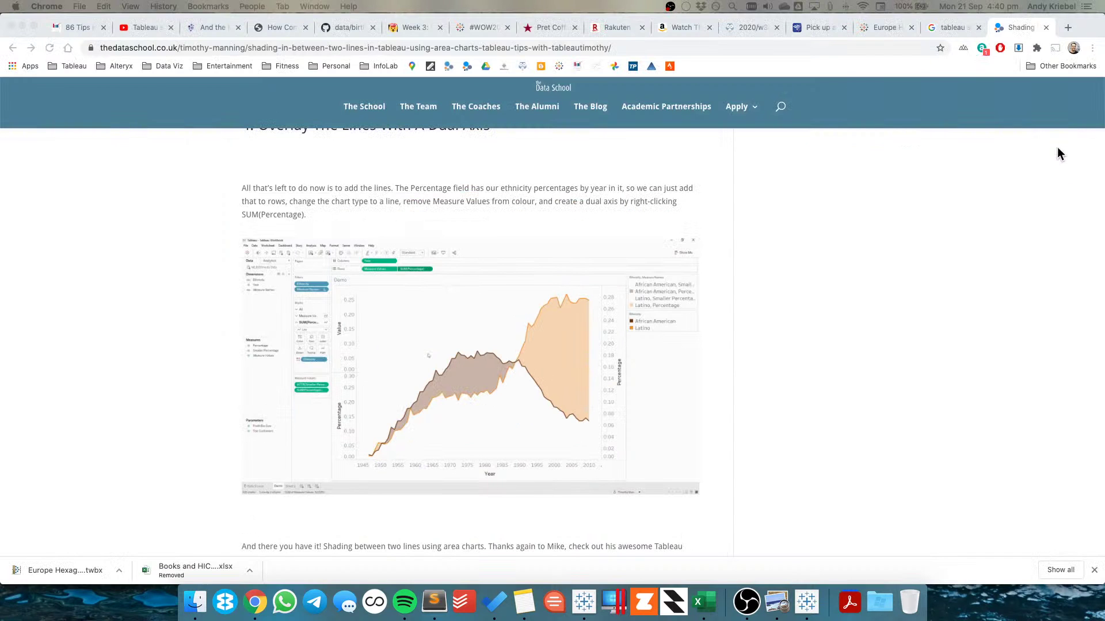
{"action": "key", "text": "super+Tab"}
{"action": "left_click", "coordinate": [1052, 111]}
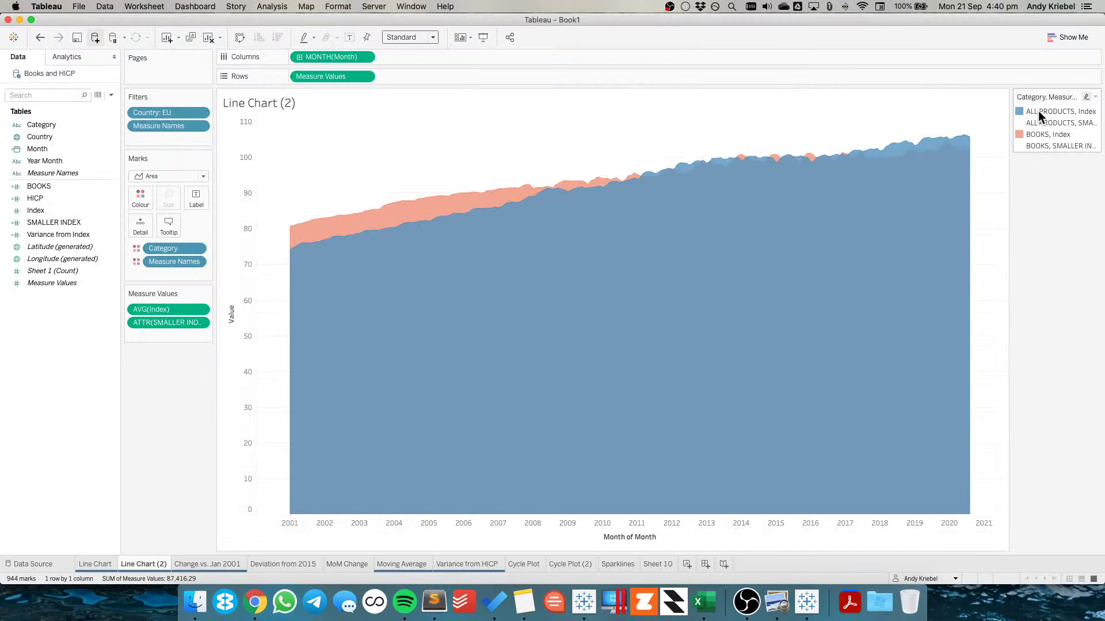
{"action": "left_click", "coordinate": [1041, 112]}
{"action": "left_click", "coordinate": [1041, 112]}
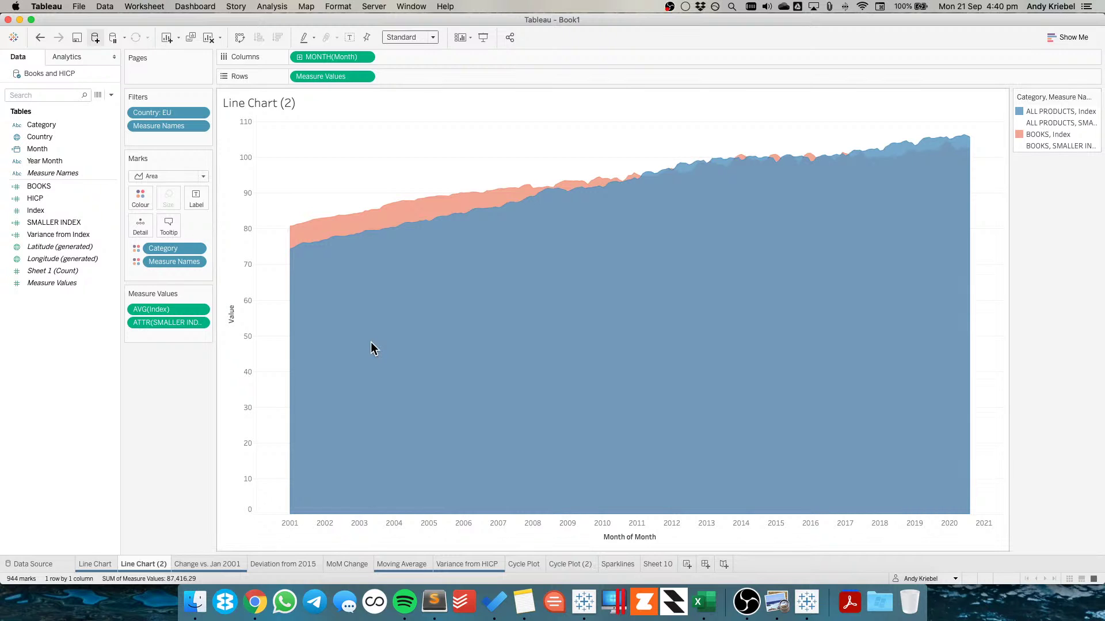
Check the article's dual-axis instructions and add SMALLER INDEX to Rows beside Measure Values in Tableau
{"action": "key", "text": "super+Tab"}
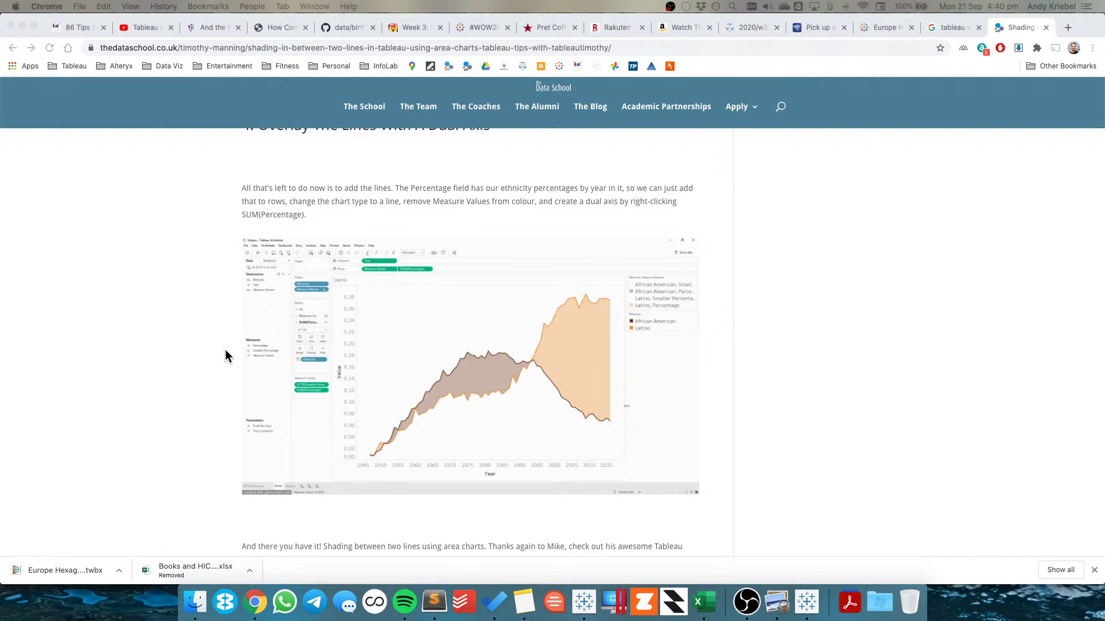
{"action": "scroll", "coordinate": [225, 350], "scroll_direction": "up", "scroll_amount": 1}
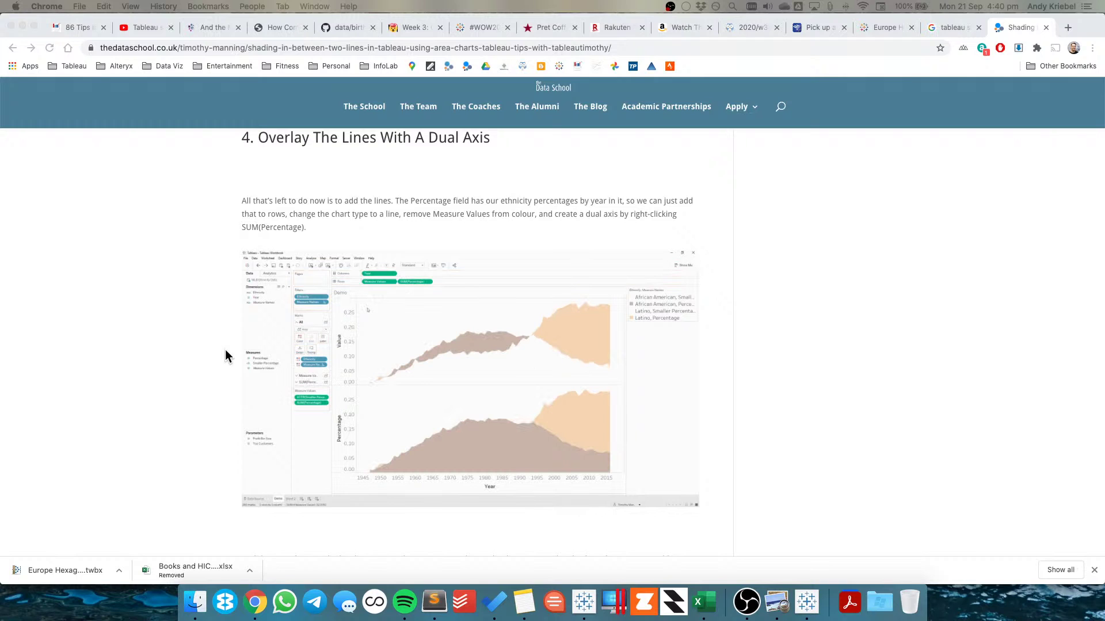
{"action": "key", "text": "super+Tab"}
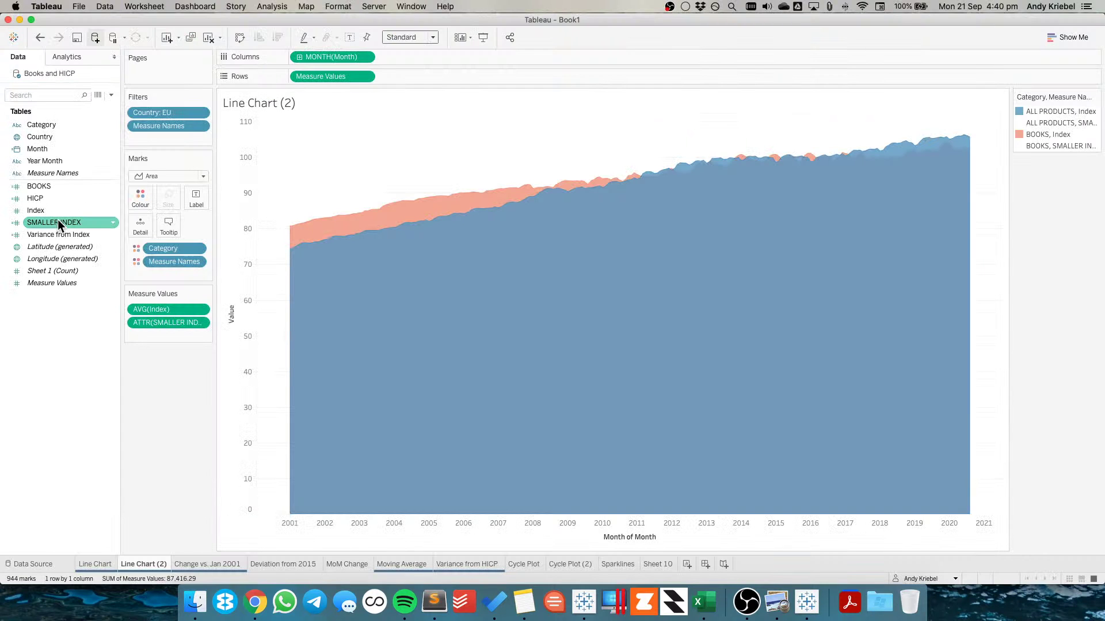
{"action": "left_click_drag", "start_coordinate": [58, 221], "coordinate": [450, 78]}
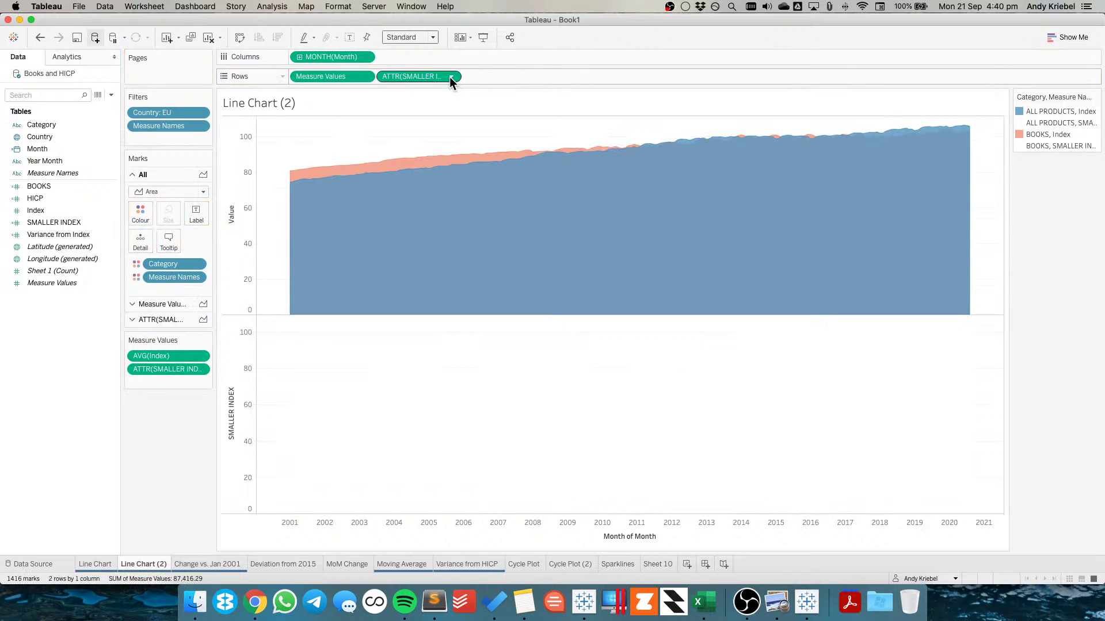
Following the article, remove Measure Names from the SMALLER INDEX marks and change their mark type from Area to Line
{"action": "key", "text": "super+Tab"}
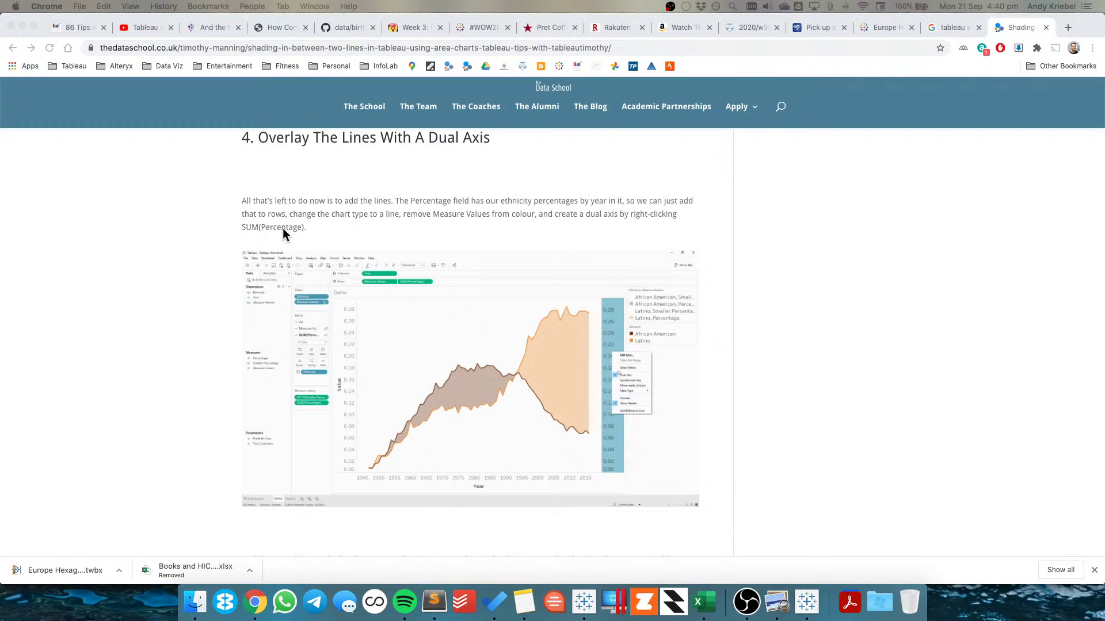
{"action": "key", "text": "super+Tab"}
{"action": "left_click", "coordinate": [161, 320]}
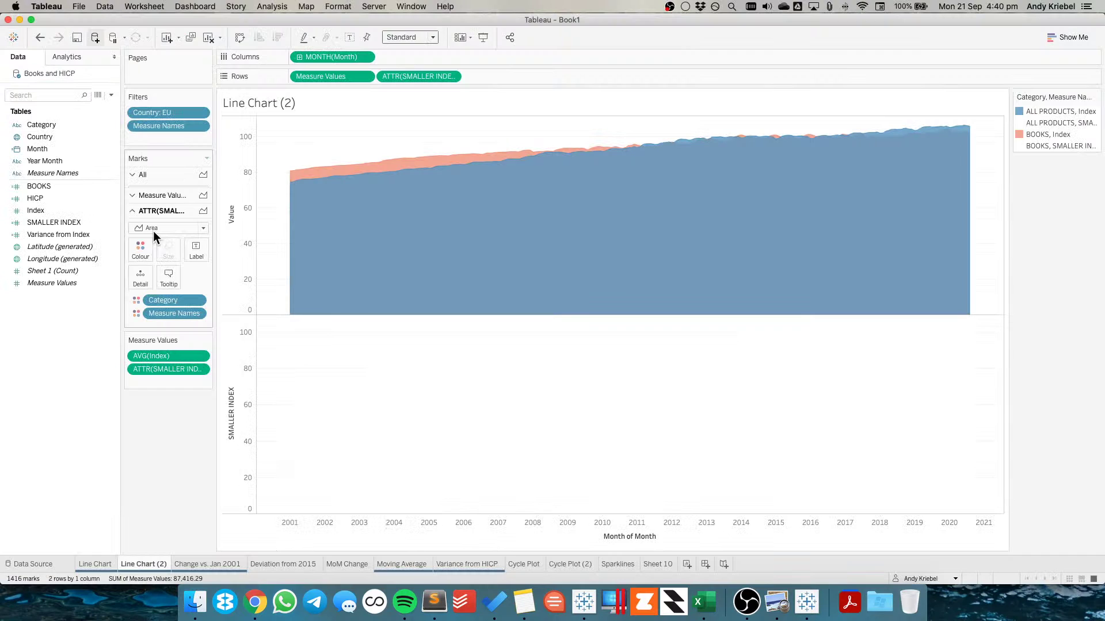
{"action": "mouse_move", "coordinate": [434, 438]}
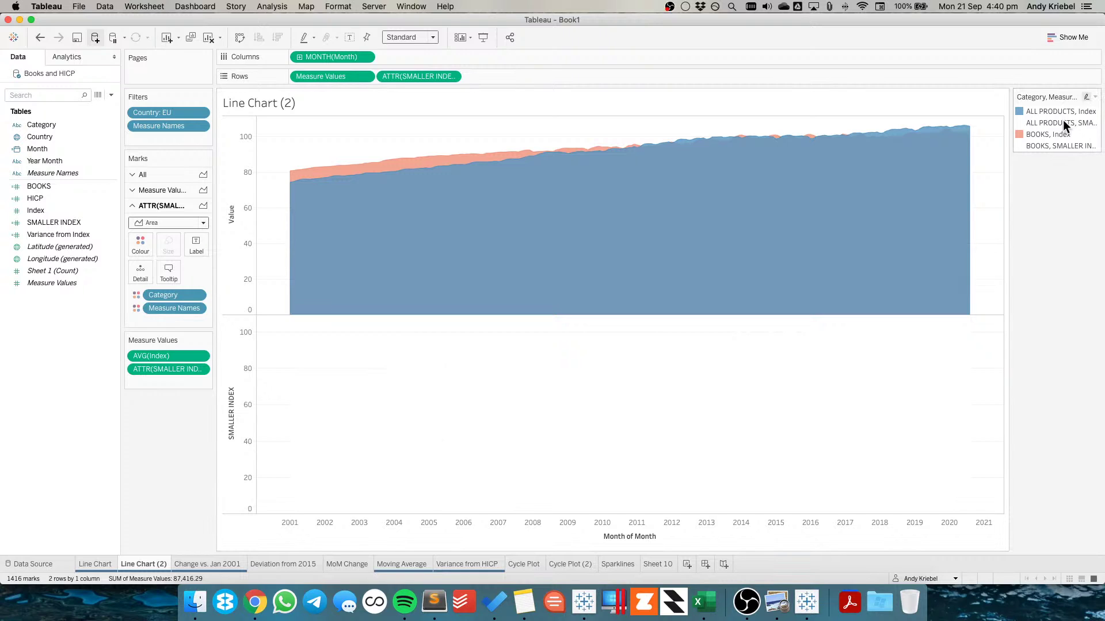
{"action": "key", "text": "super+Tab"}
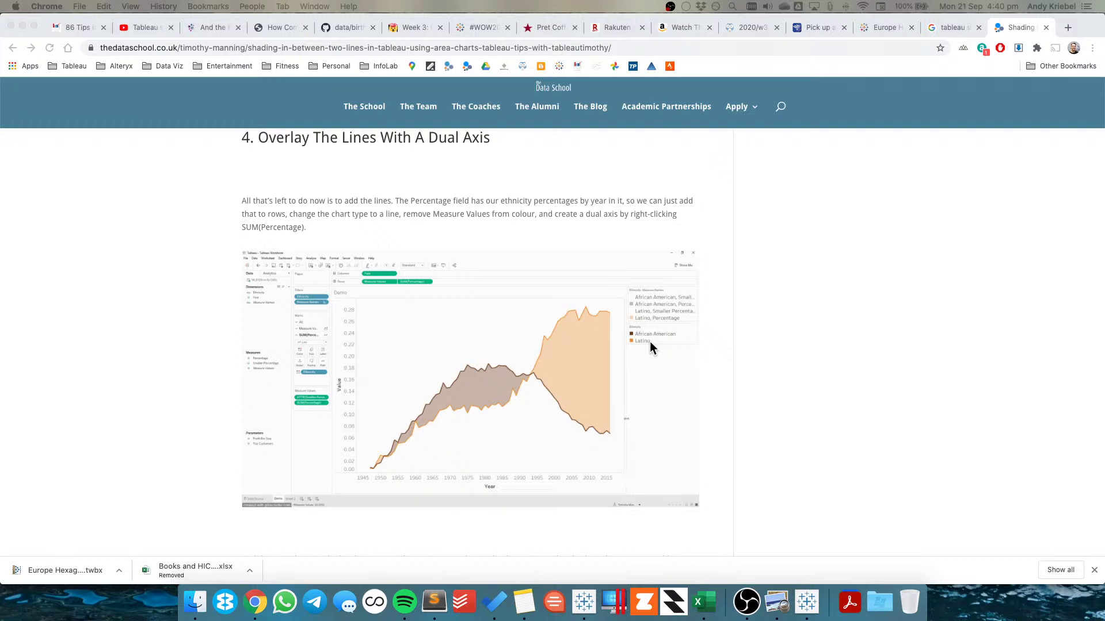
{"action": "key", "text": "super+Tab"}
{"action": "key", "text": "super+Tab"}
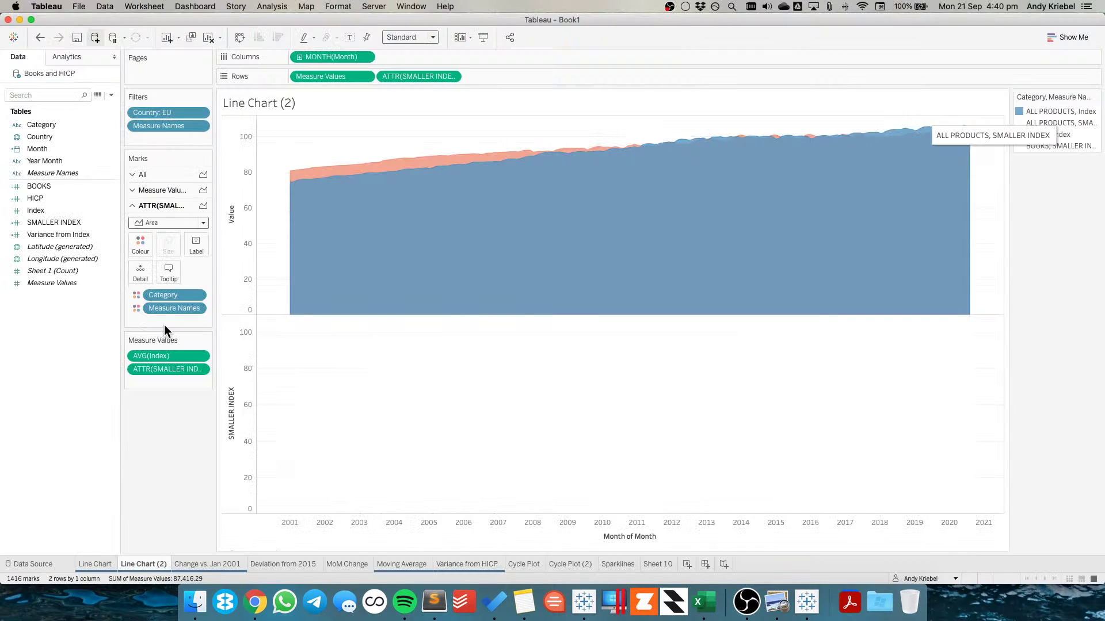
{"action": "left_click_drag", "start_coordinate": [174, 308], "coordinate": [174, 410]}
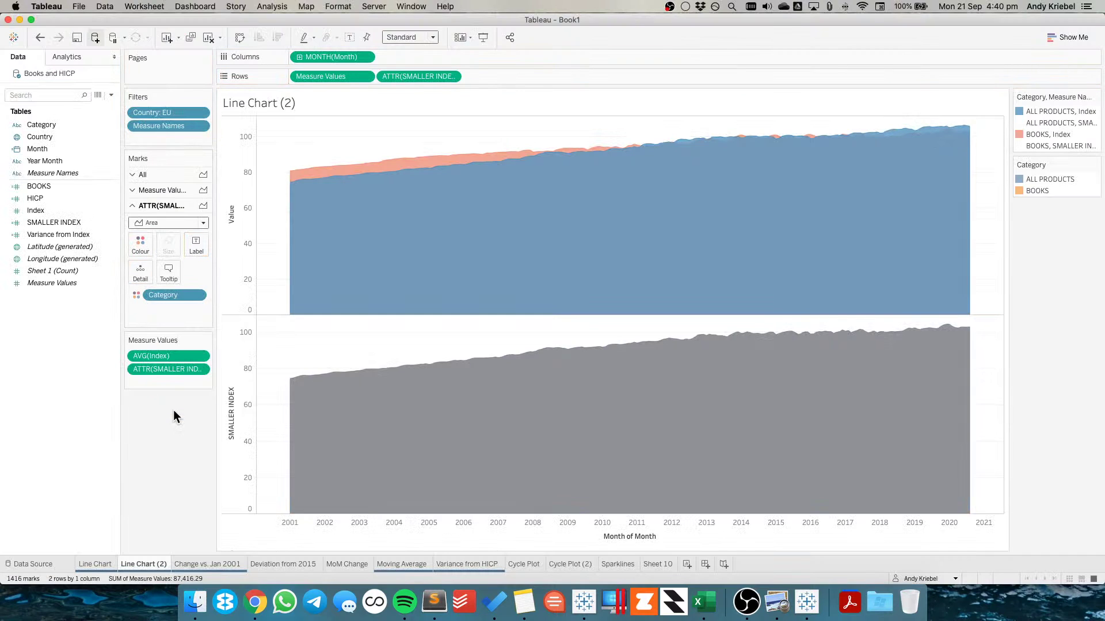
{"action": "left_click", "coordinate": [162, 221]}
{"action": "left_click", "coordinate": [160, 261]}
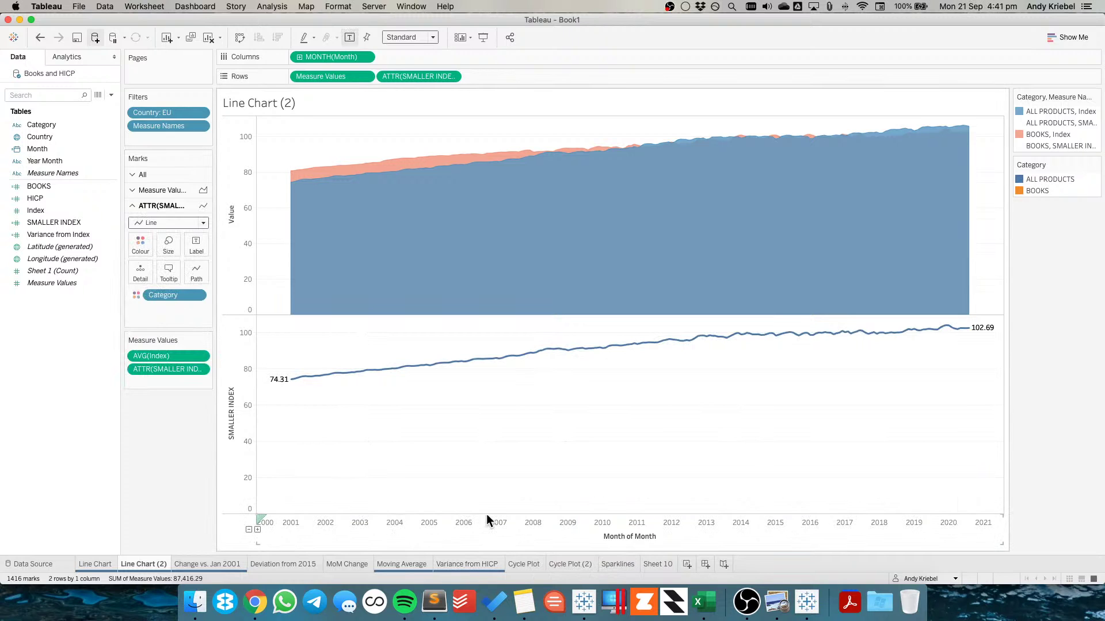
Switch to the Data School article and review its remaining content and the dual-axis section
{"action": "key", "text": "super+Tab"}
{"action": "scroll", "coordinate": [514, 439], "scroll_direction": "down", "scroll_amount": 10}
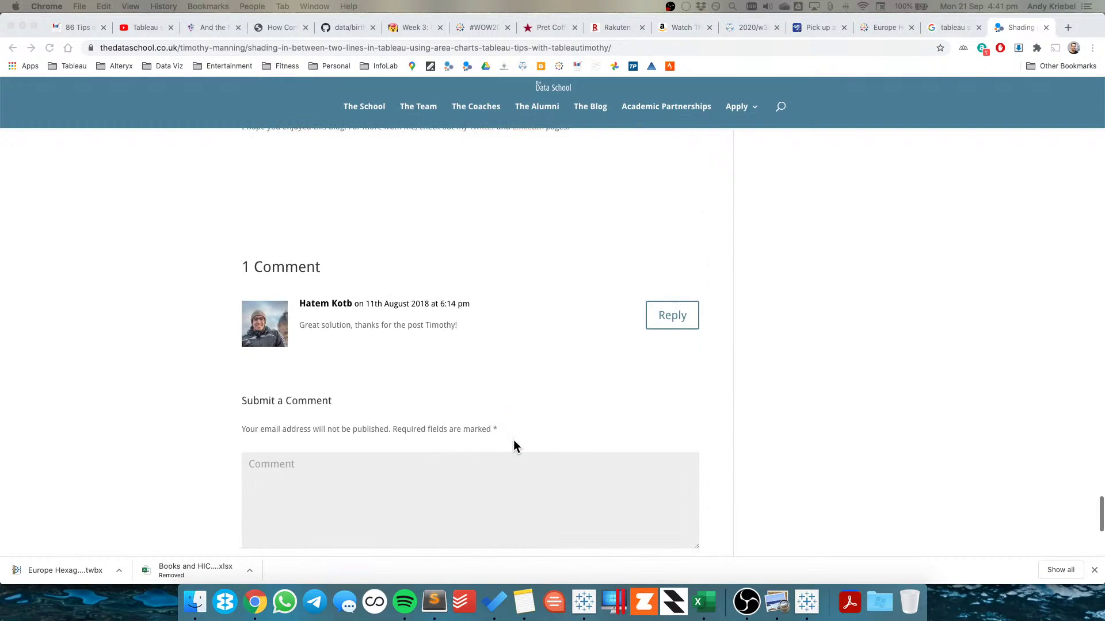
{"action": "scroll", "coordinate": [513, 446], "scroll_direction": "up", "scroll_amount": 15}
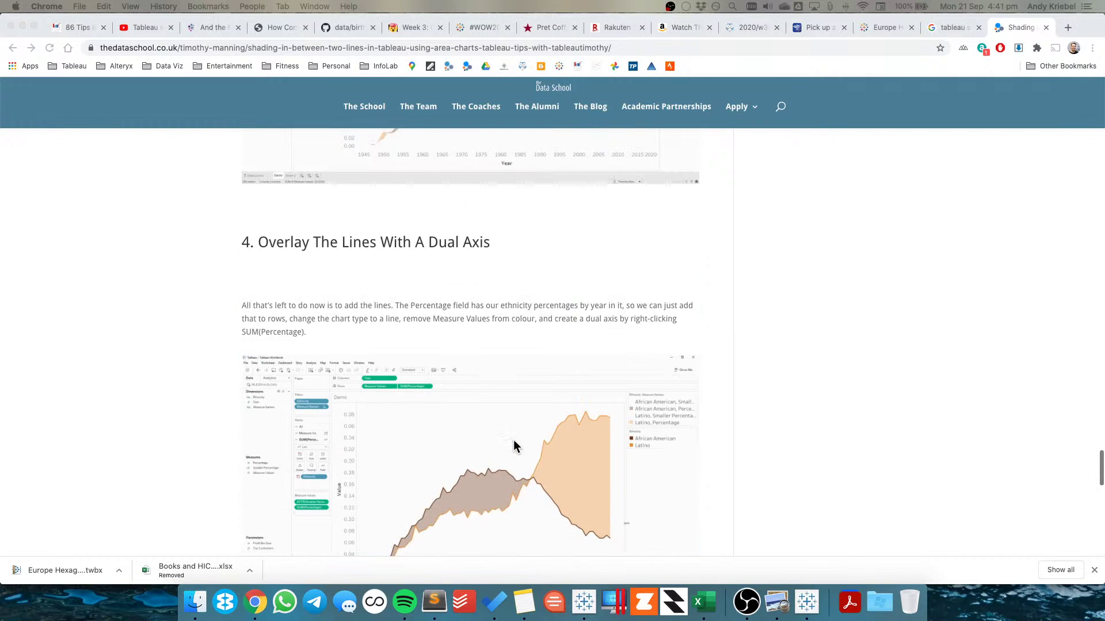
Switch to the Europe Hexagon Tile Map workbook in Tableau and open the Eurozone sheet from its dashboard
{"action": "left_click", "coordinate": [950, 30]}
{"action": "left_click", "coordinate": [584, 602]}
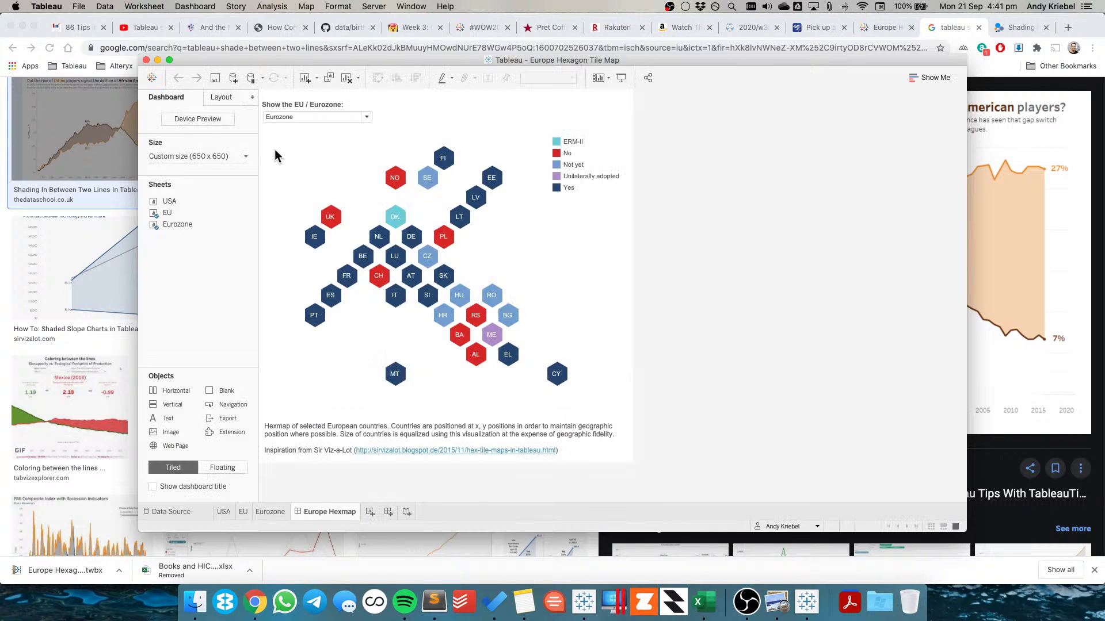
{"action": "left_click", "coordinate": [357, 158]}
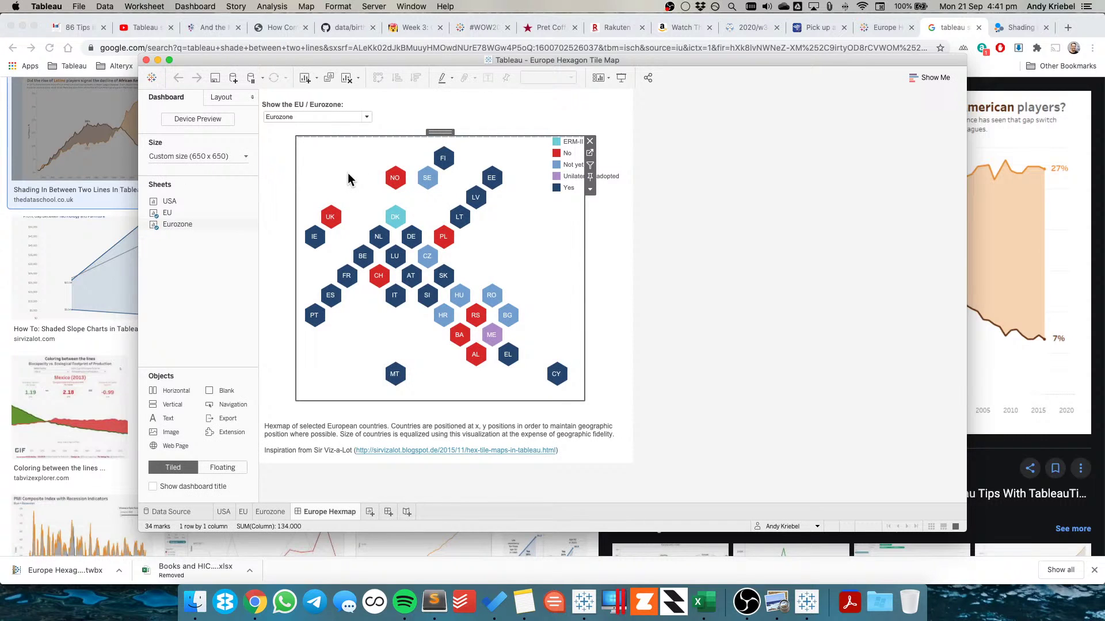
{"action": "left_click", "coordinate": [590, 153]}
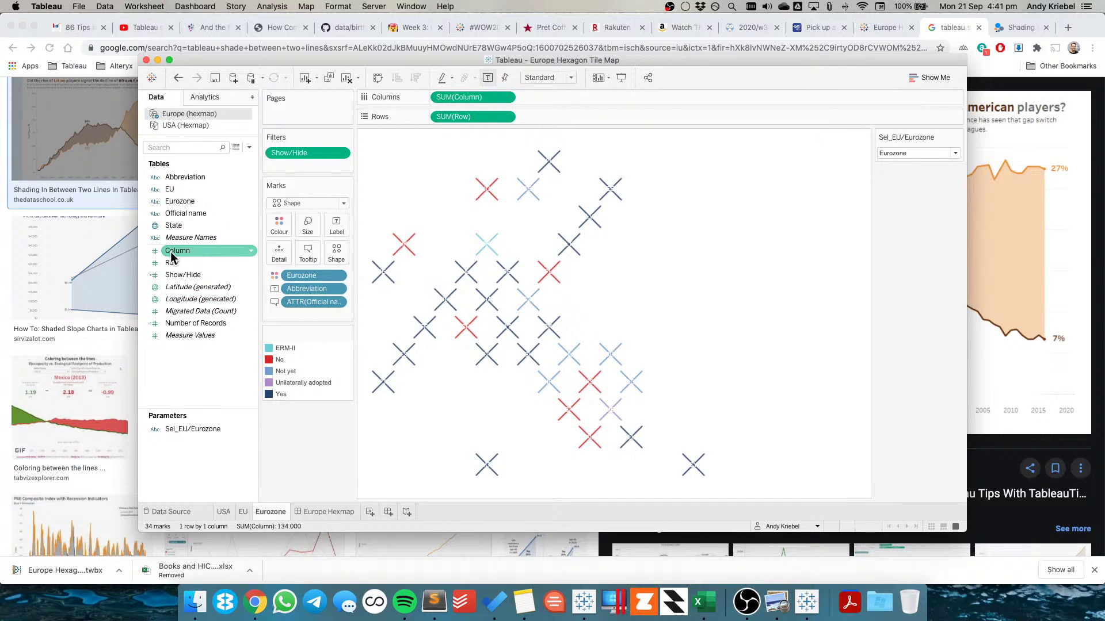
View the Europe (hexmap) source data in full and export it as Europe (hexmap) to the Datasources folder in My Drive
{"action": "left_click", "coordinate": [237, 149]}
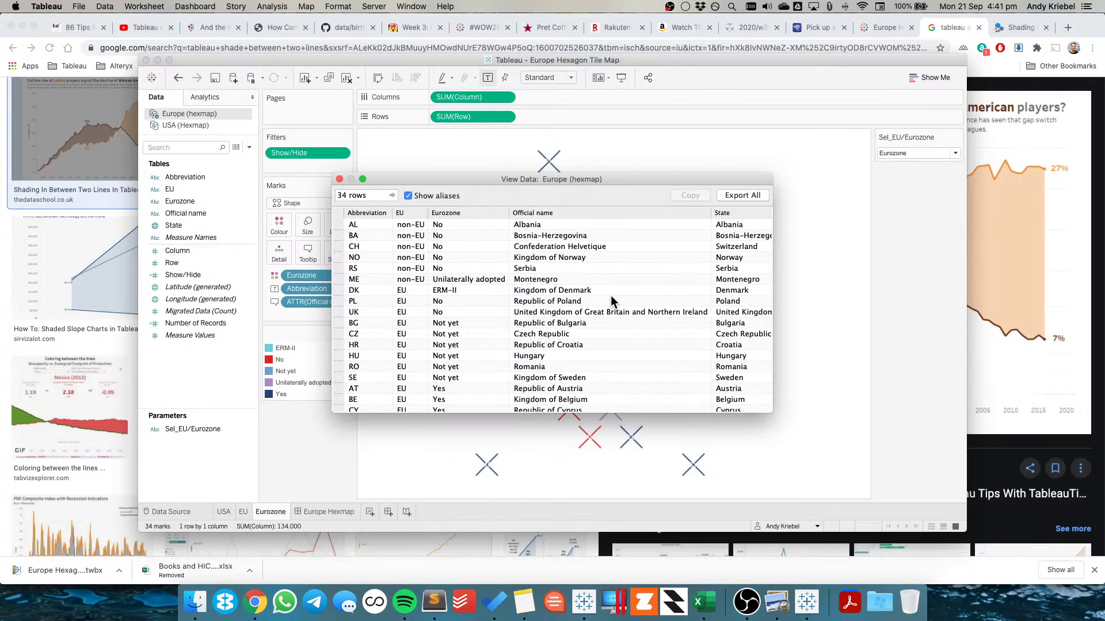
{"action": "scroll", "coordinate": [613, 301], "scroll_direction": "right", "scroll_amount": 5}
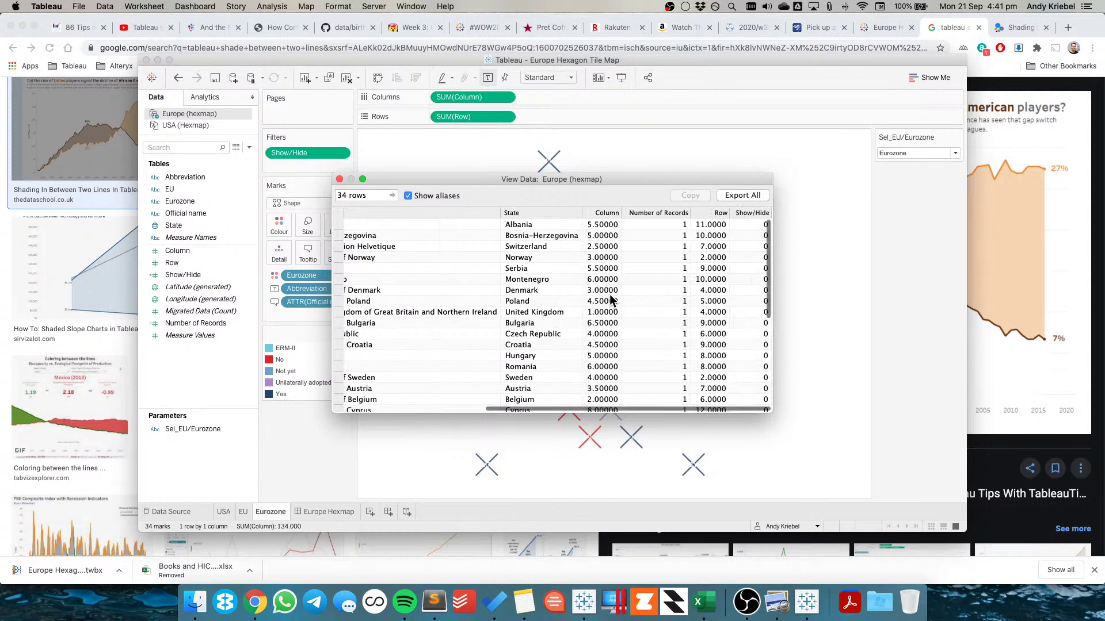
{"action": "scroll", "coordinate": [613, 298], "scroll_direction": "left", "scroll_amount": 3}
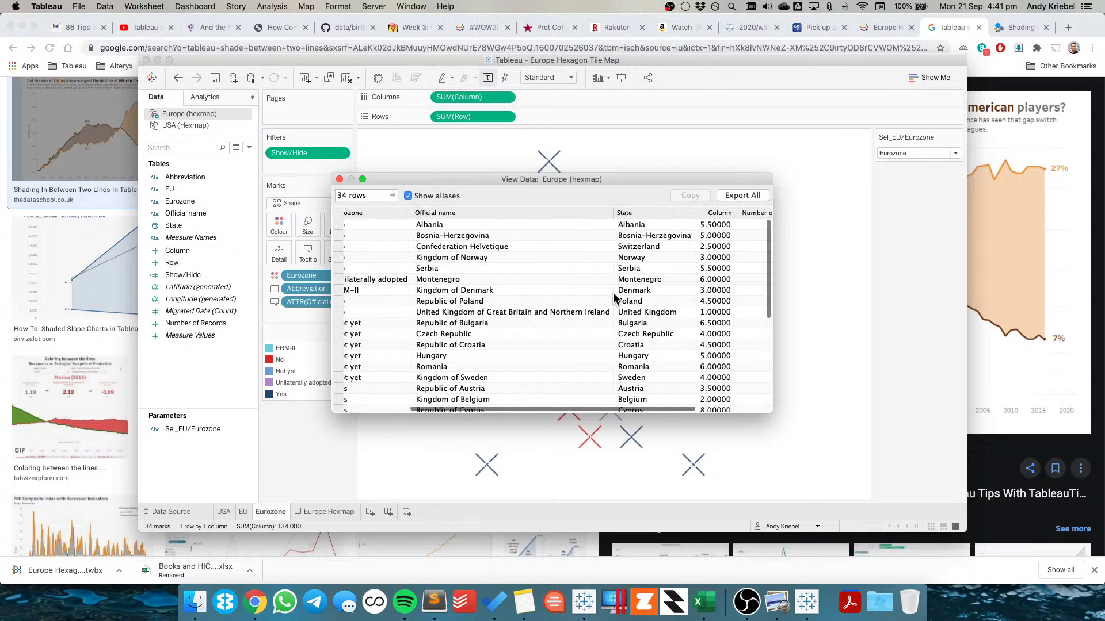
{"action": "scroll", "coordinate": [613, 292], "scroll_direction": "left", "scroll_amount": 3}
{"action": "left_click", "coordinate": [735, 195]}
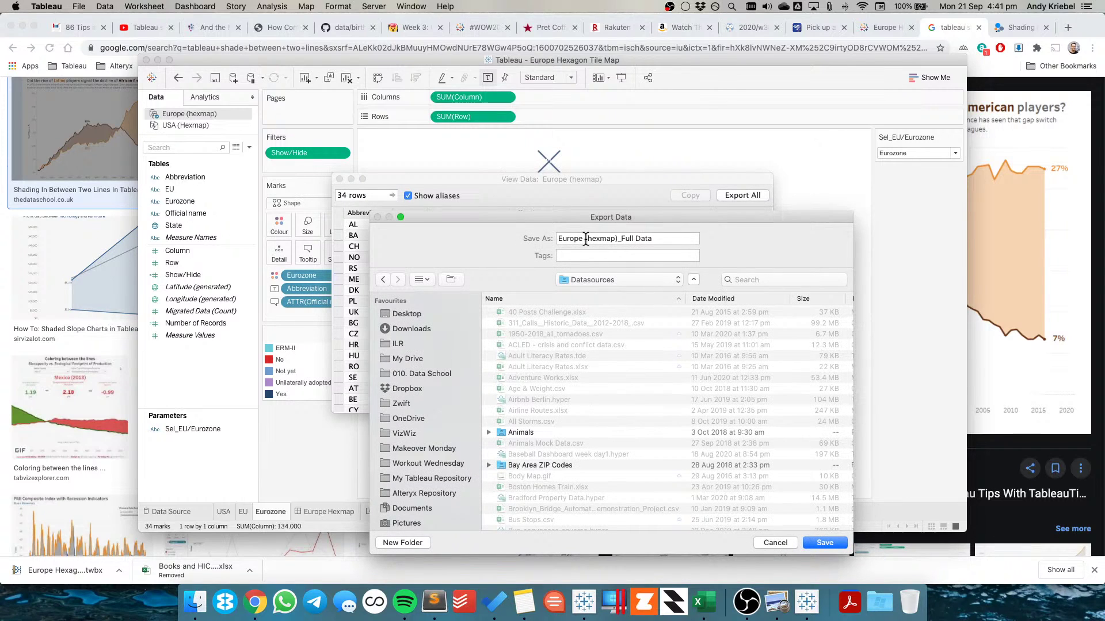
{"action": "left_click_drag", "start_coordinate": [619, 238], "coordinate": [684, 240]}
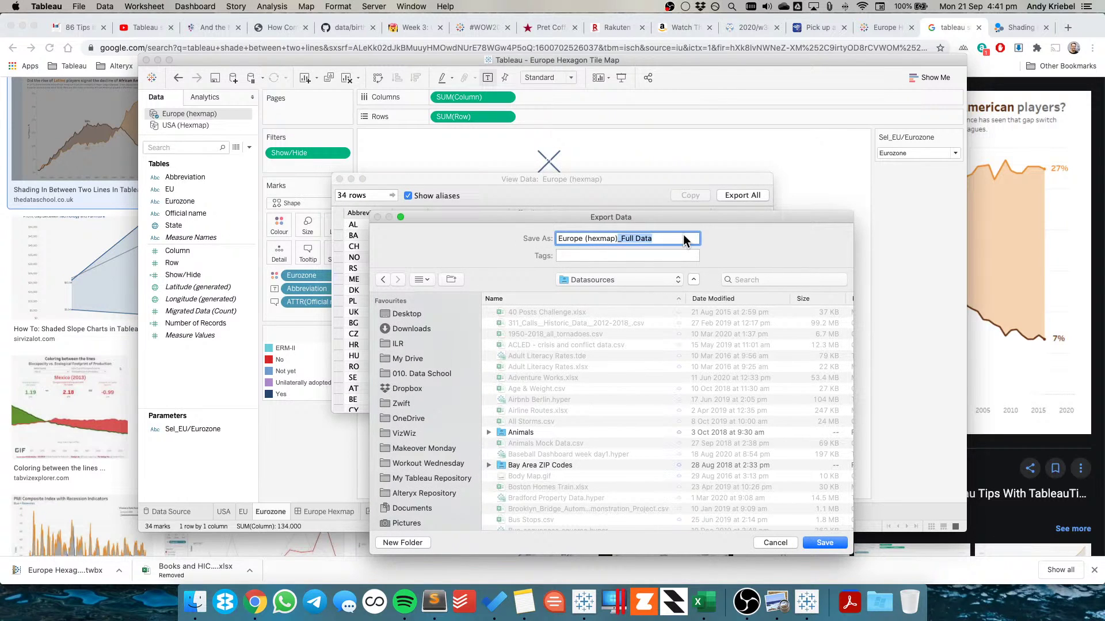
{"action": "key", "text": "BackSpace"}
{"action": "left_click", "coordinate": [407, 354]}
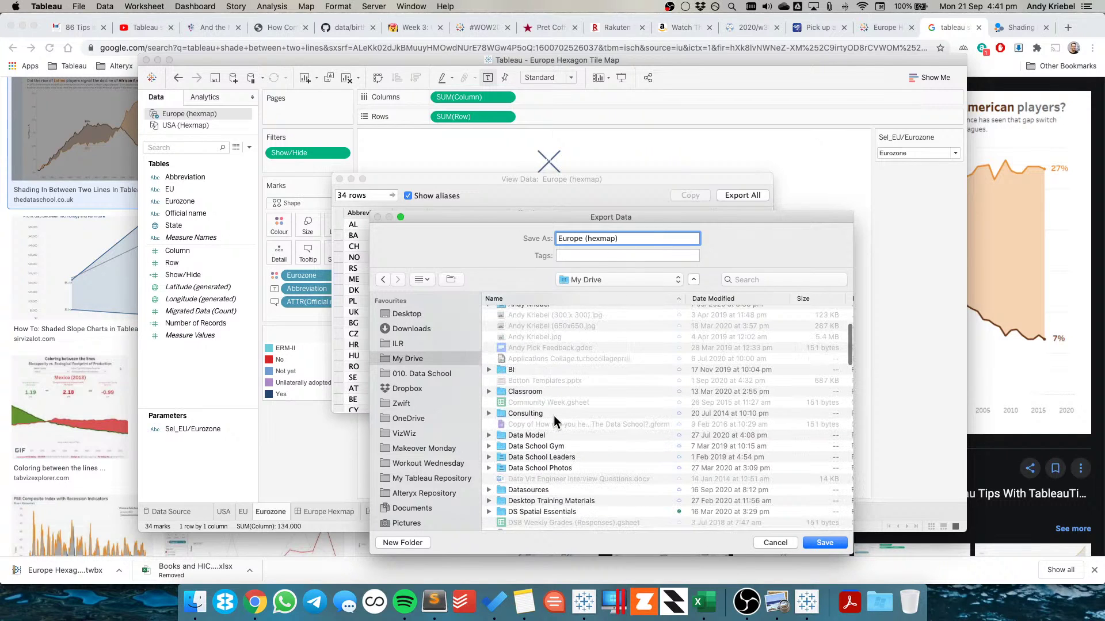
{"action": "double_click", "coordinate": [524, 490]}
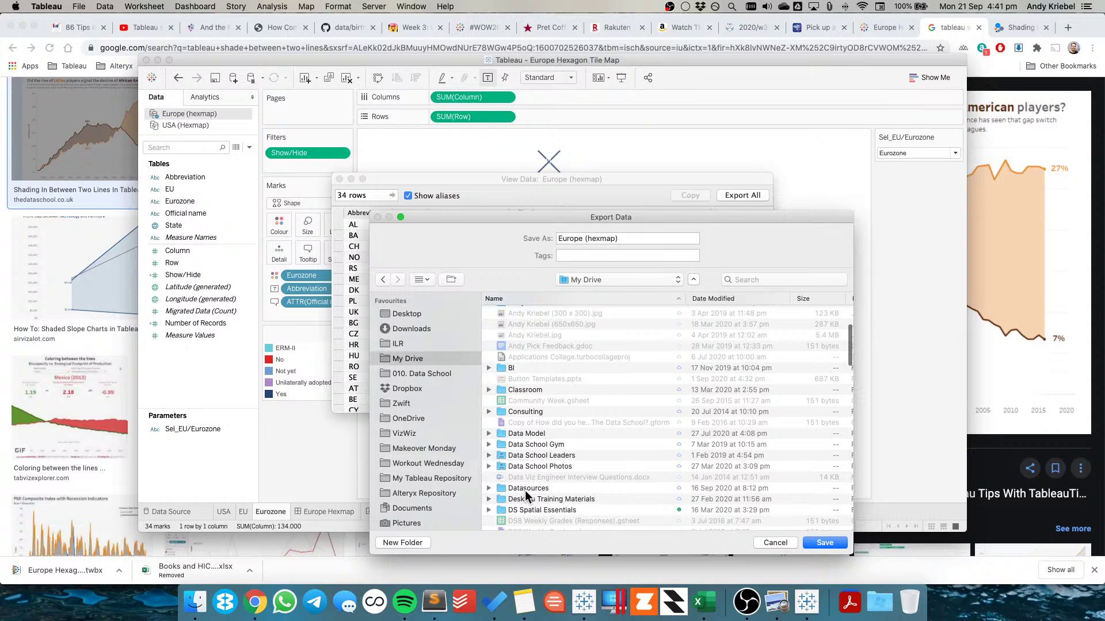
{"action": "key", "text": "Return"}
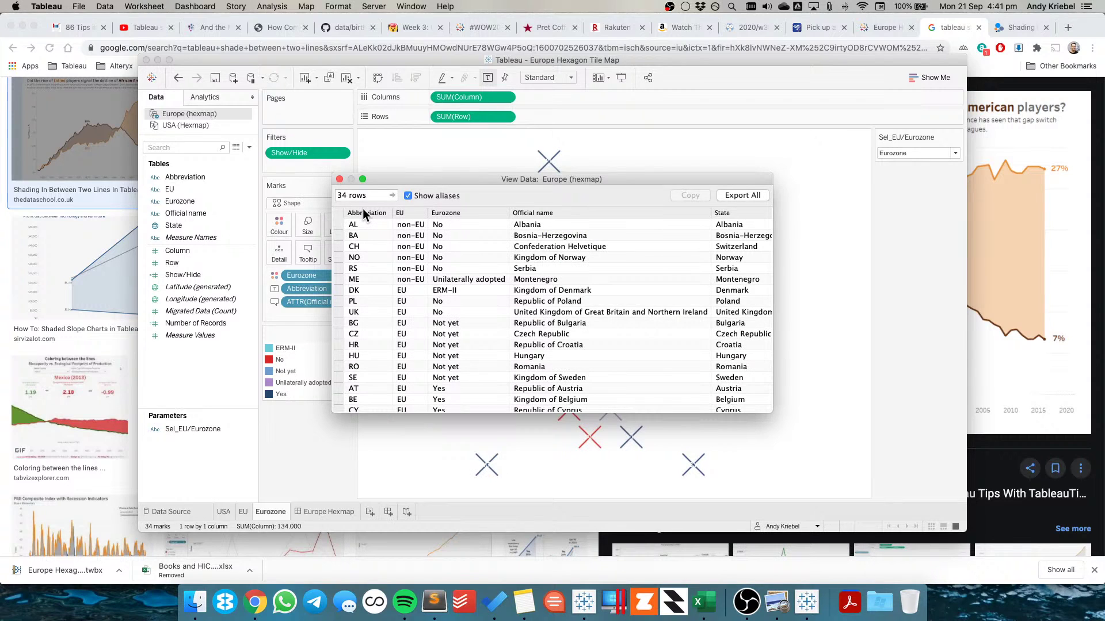
{"action": "left_click", "coordinate": [339, 179]}
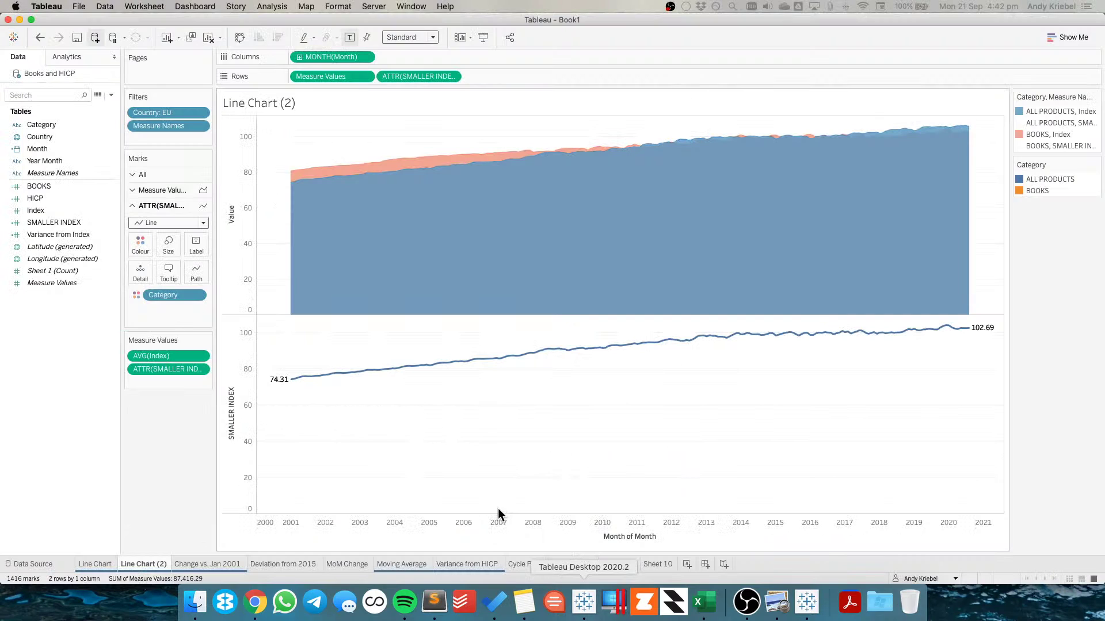
In the Book1 workbook, add a new worksheet and add the exported Europe (hexmap) text file as a connection in Books and HICP
{"action": "left_click", "coordinate": [686, 563]}
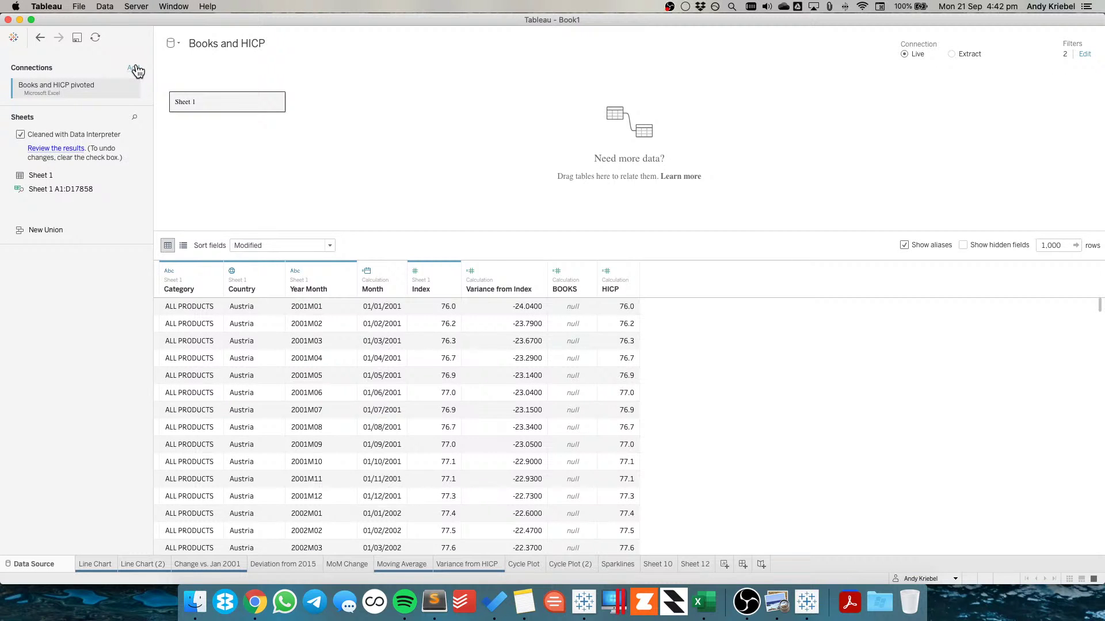
{"action": "left_click", "coordinate": [134, 69]}
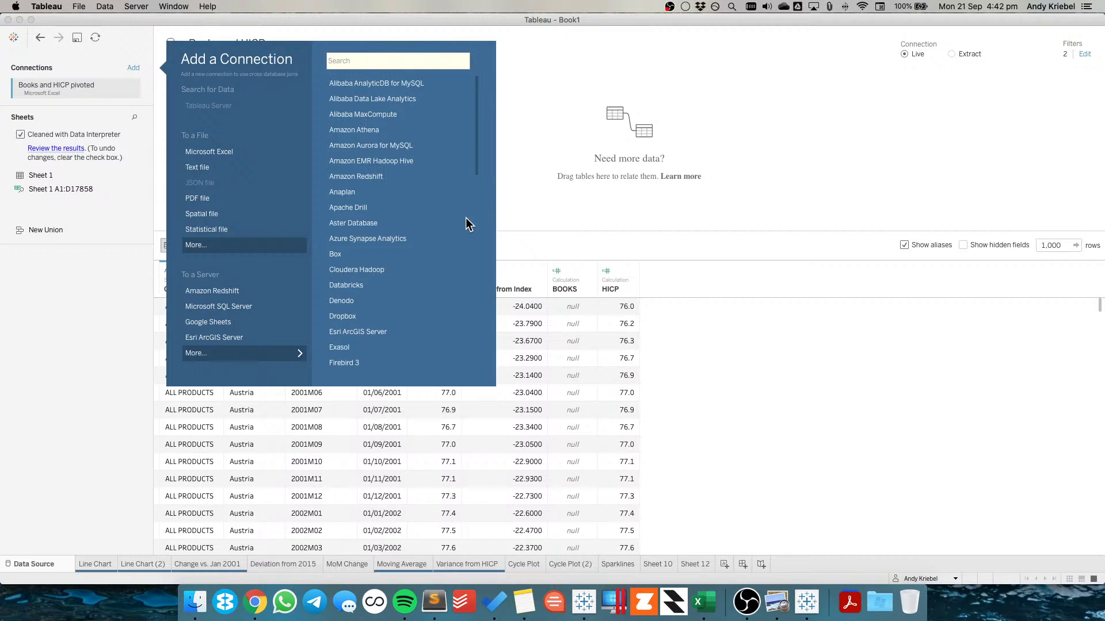
{"action": "left_click", "coordinate": [683, 124]}
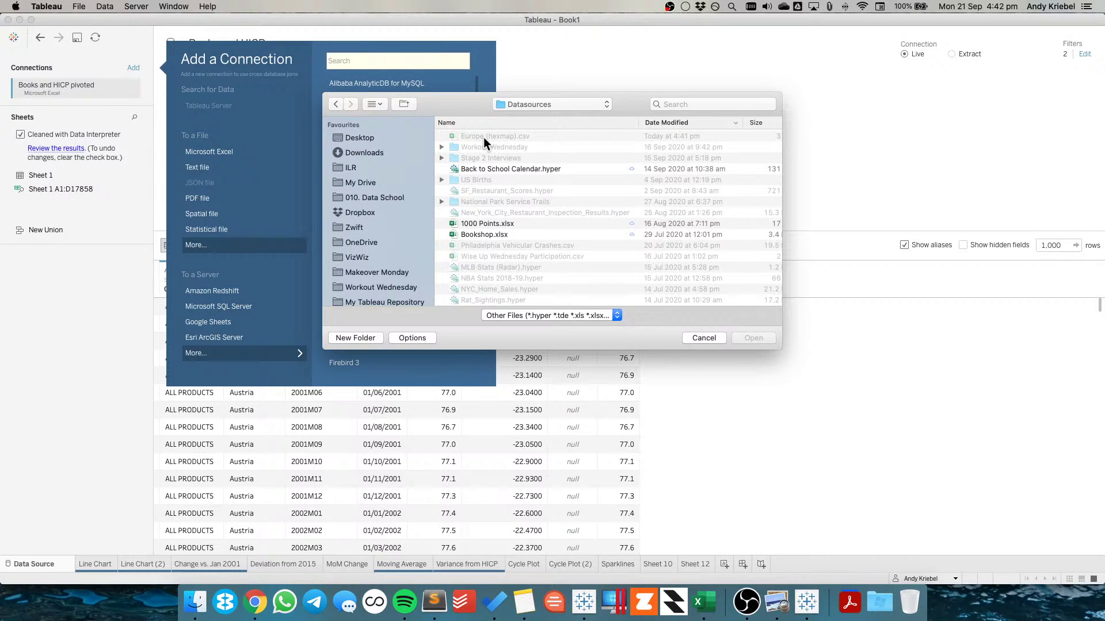
{"action": "key", "text": "Escape"}
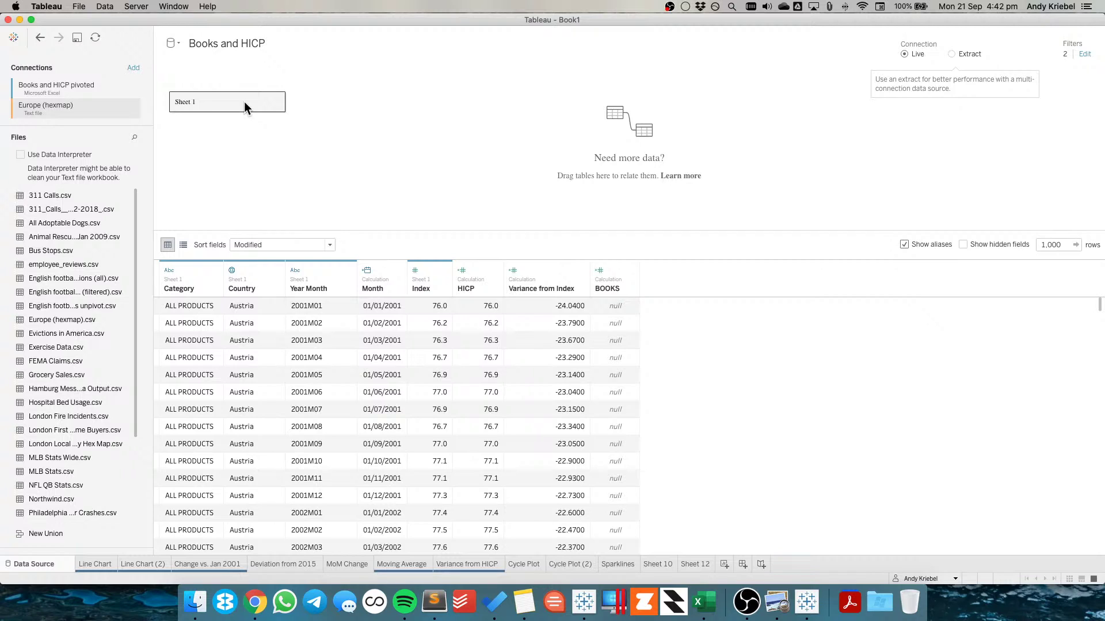
Relate Sheet 1 to Europe (hexmap).csv by matching Country with State
{"action": "left_click_drag", "start_coordinate": [244, 101], "coordinate": [244, 101]}
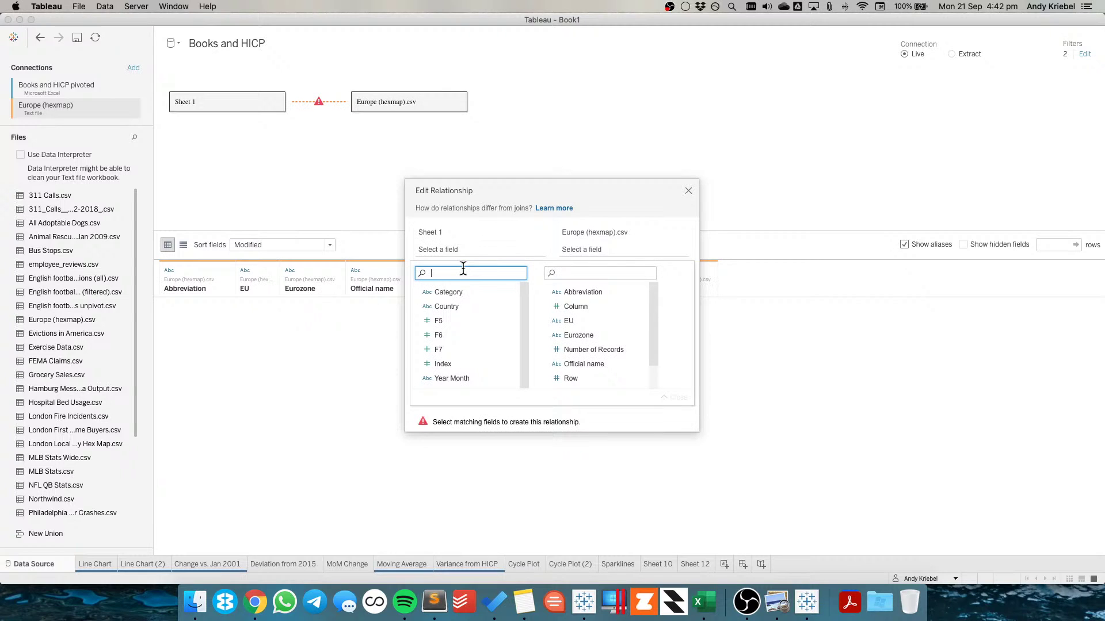
{"action": "left_click", "coordinate": [447, 306]}
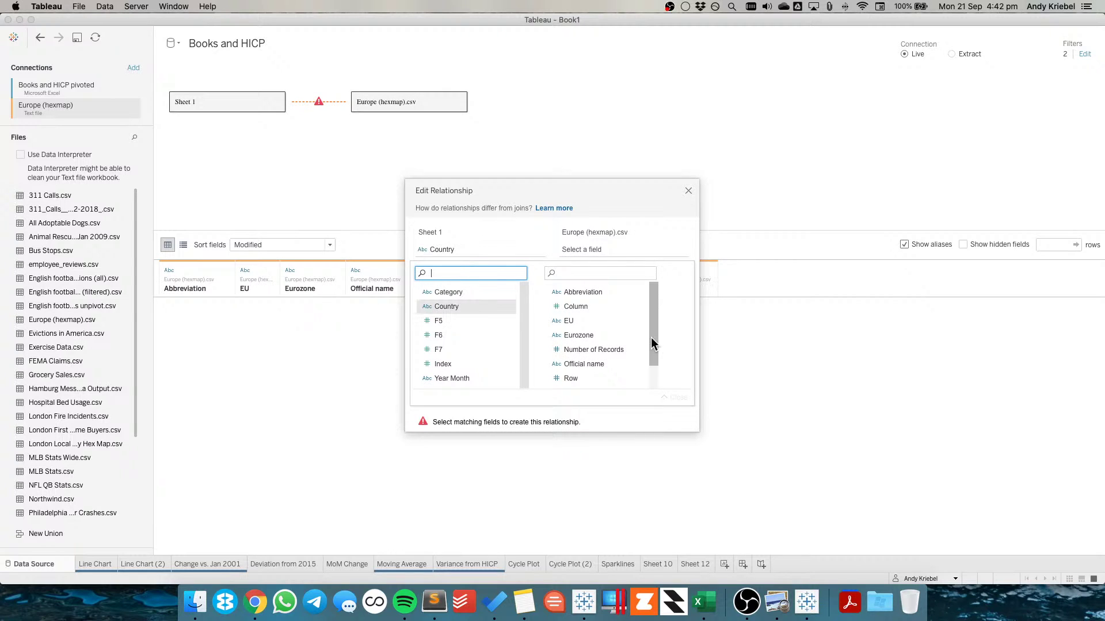
{"action": "left_click_drag", "start_coordinate": [651, 337], "coordinate": [650, 357]}
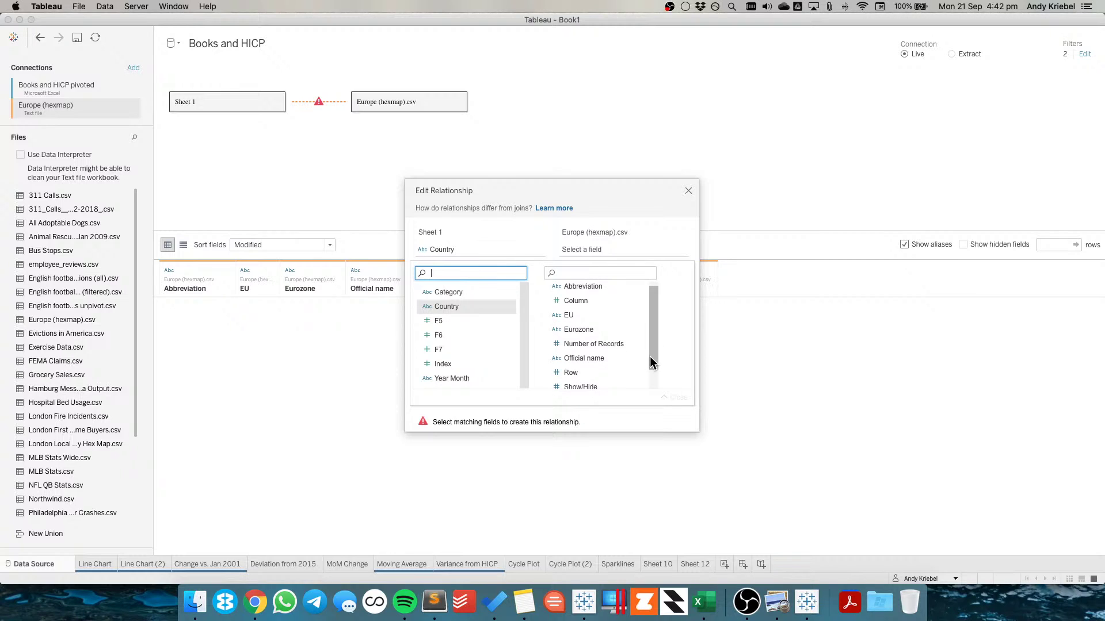
{"action": "scroll", "coordinate": [651, 356], "scroll_direction": "down", "scroll_amount": 2}
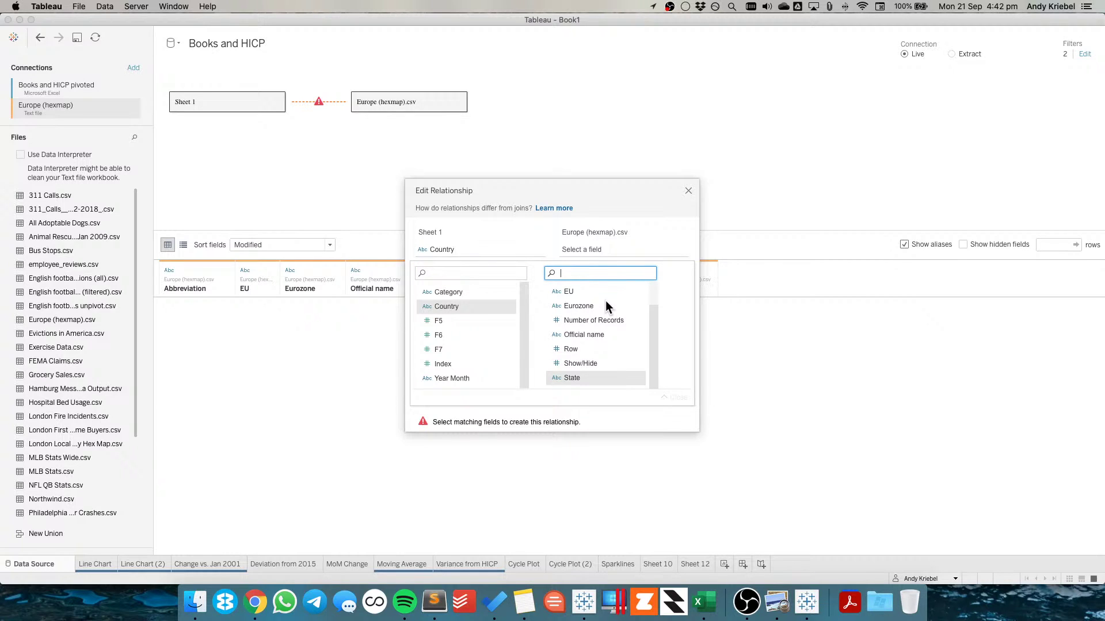
{"action": "key", "text": "Return"}
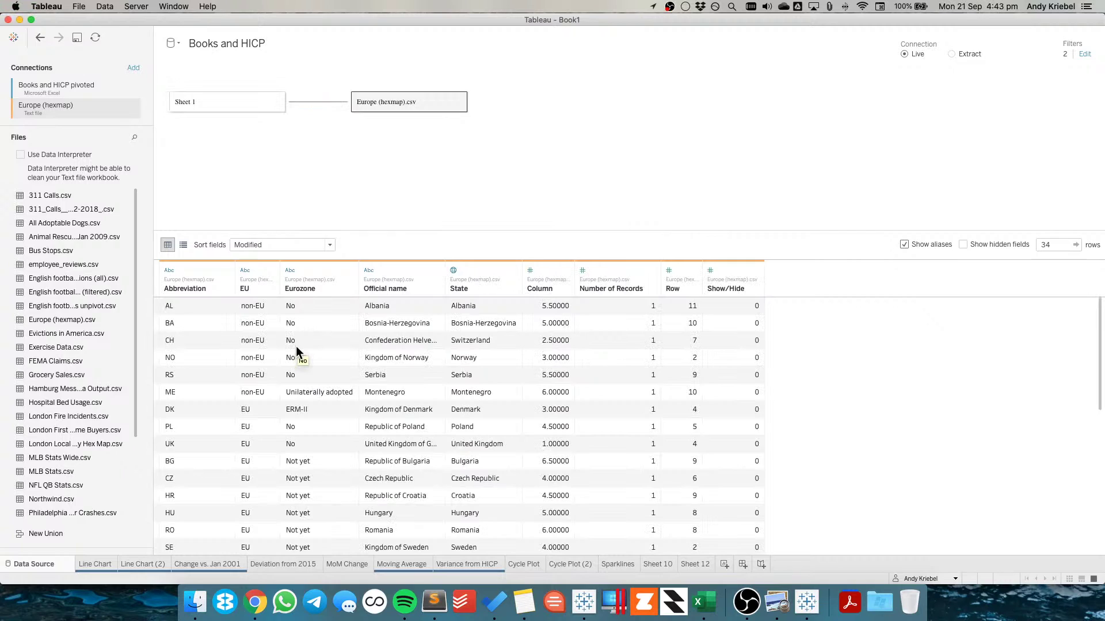
On Sheet 12, list Country and Official name on Rows to test the relationship between the two tables
{"action": "left_click", "coordinate": [701, 564]}
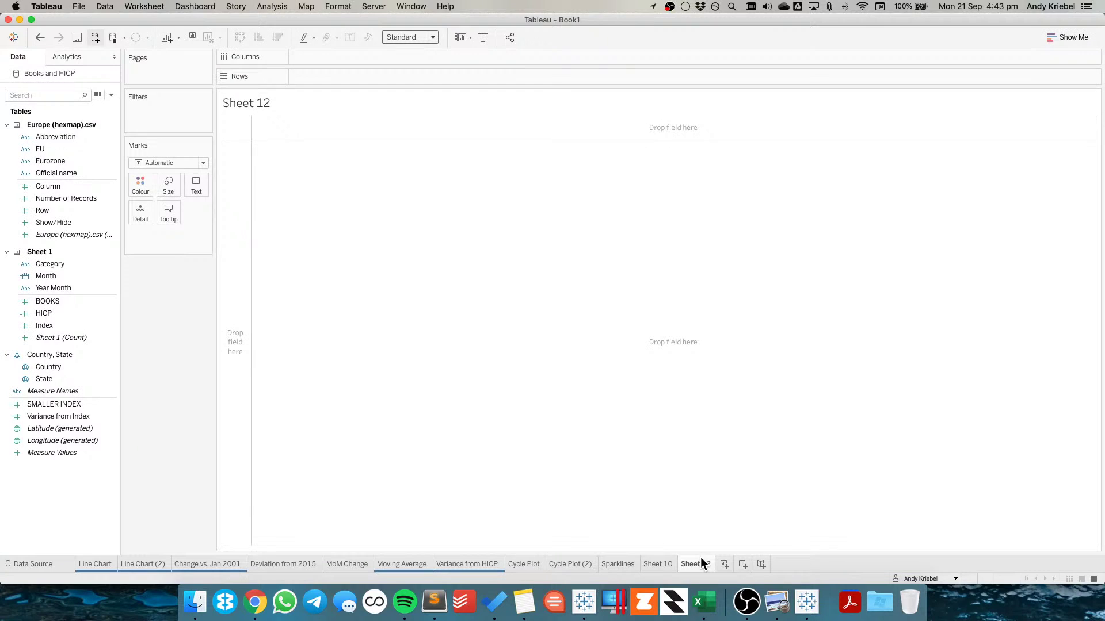
{"action": "left_click", "coordinate": [51, 287]}
{"action": "left_click", "coordinate": [53, 353]}
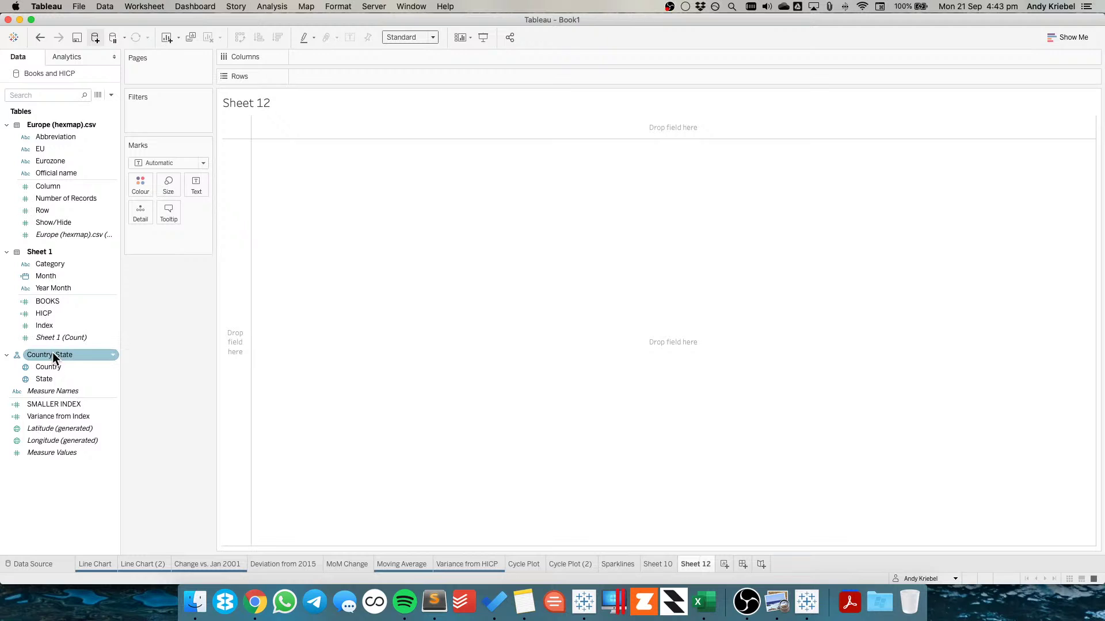
{"action": "left_click", "coordinate": [51, 223]}
{"action": "left_click", "coordinate": [53, 160]}
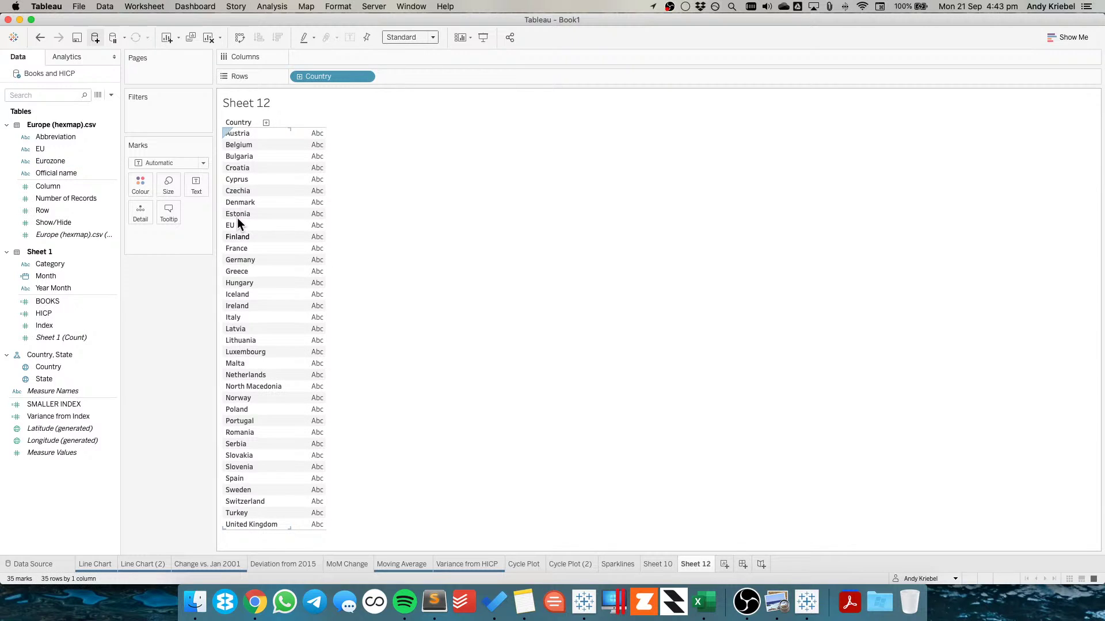
{"action": "left_click", "coordinate": [56, 137]}
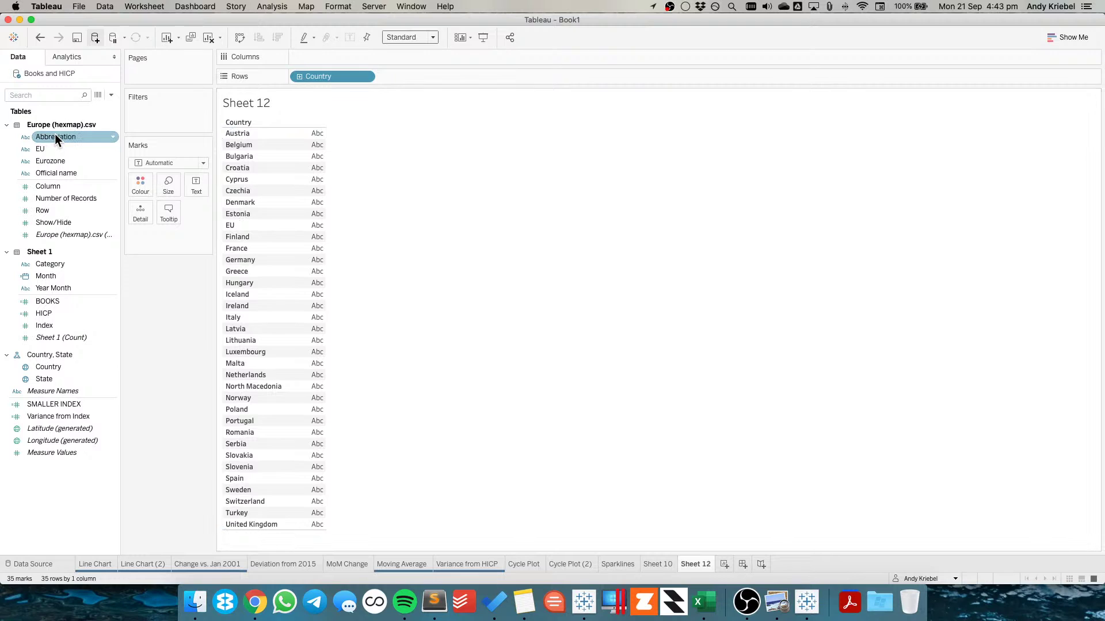
{"action": "left_click", "coordinate": [55, 173]}
{"action": "left_click", "coordinate": [56, 222]}
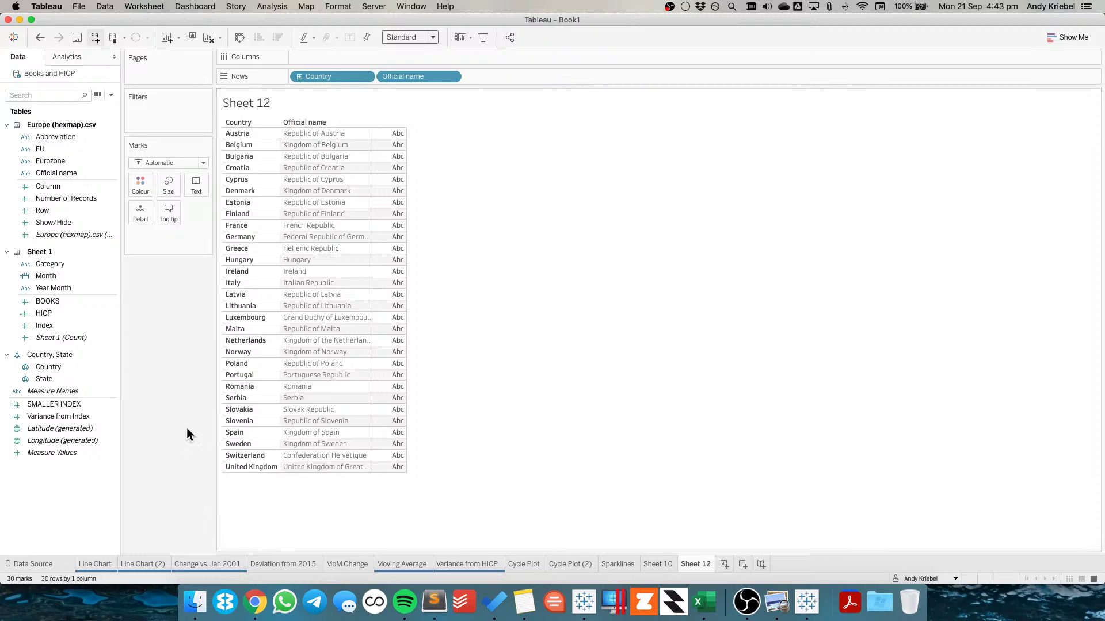
Undo the fields placed on Sheet 12 and the hexmap relationship, and check the Sparklines sheet
{"action": "left_click", "coordinate": [42, 38]}
{"action": "left_click", "coordinate": [42, 38]}
{"action": "left_click", "coordinate": [42, 38]}
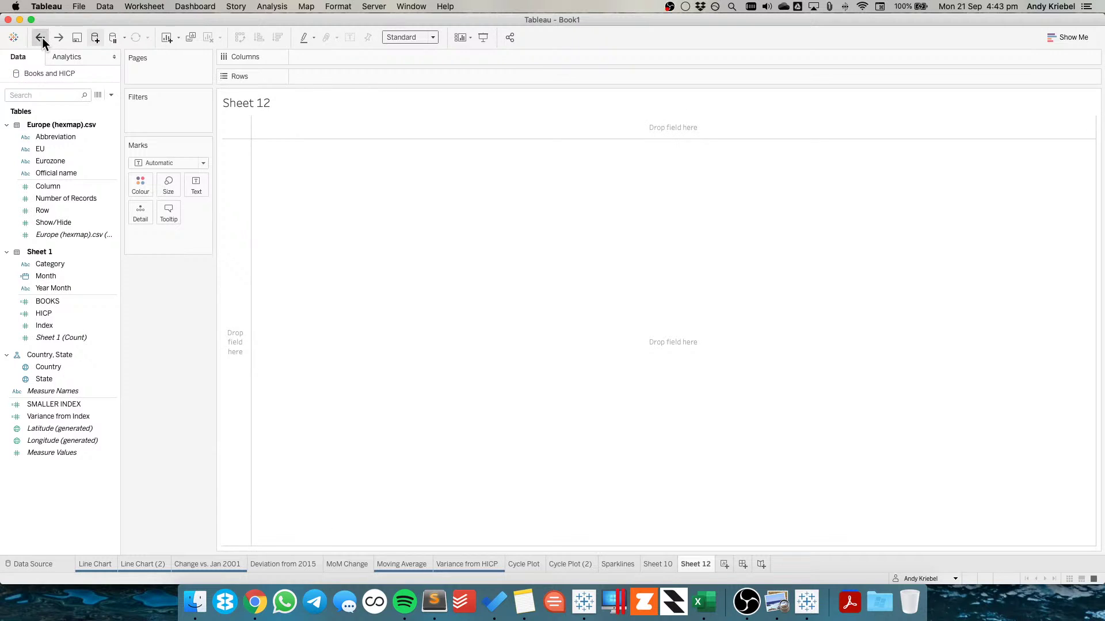
{"action": "left_click", "coordinate": [43, 38]}
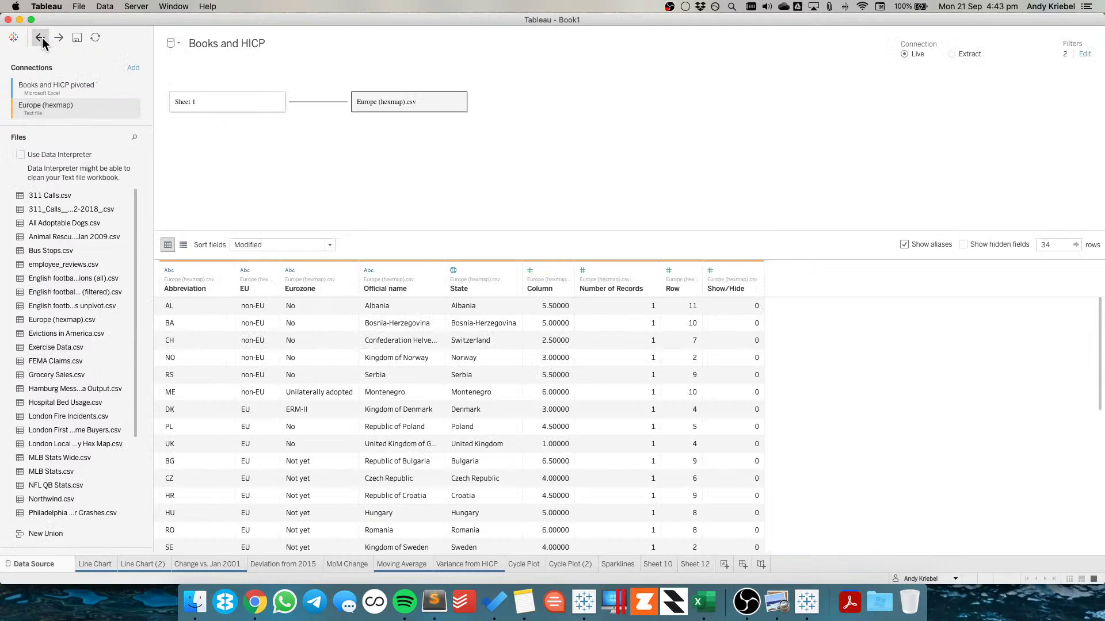
{"action": "left_click", "coordinate": [43, 39]}
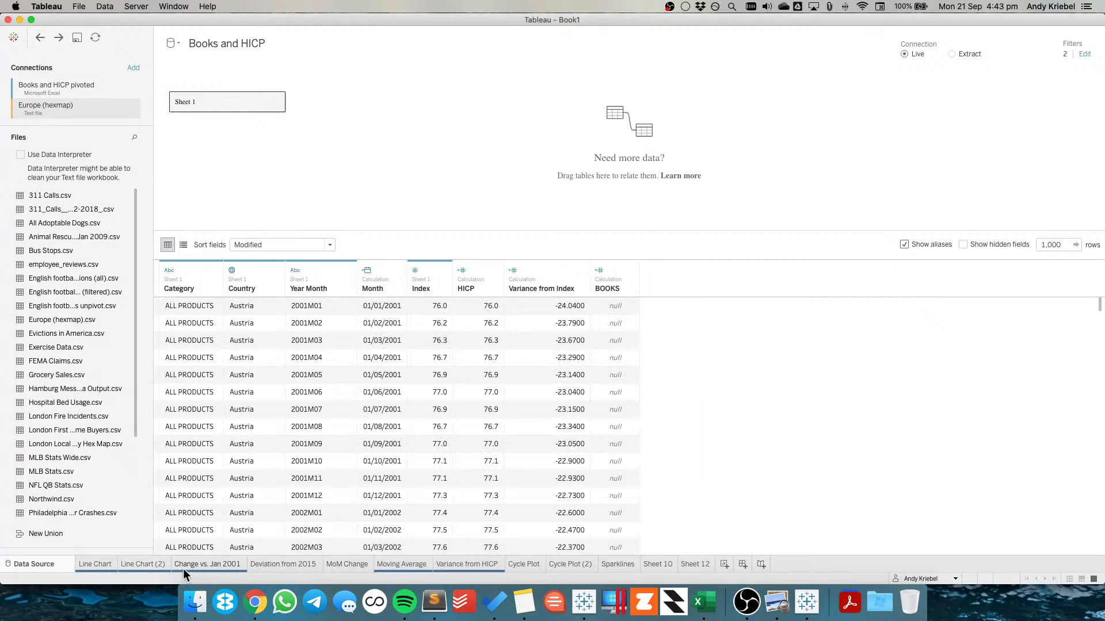
{"action": "left_click", "coordinate": [617, 564]}
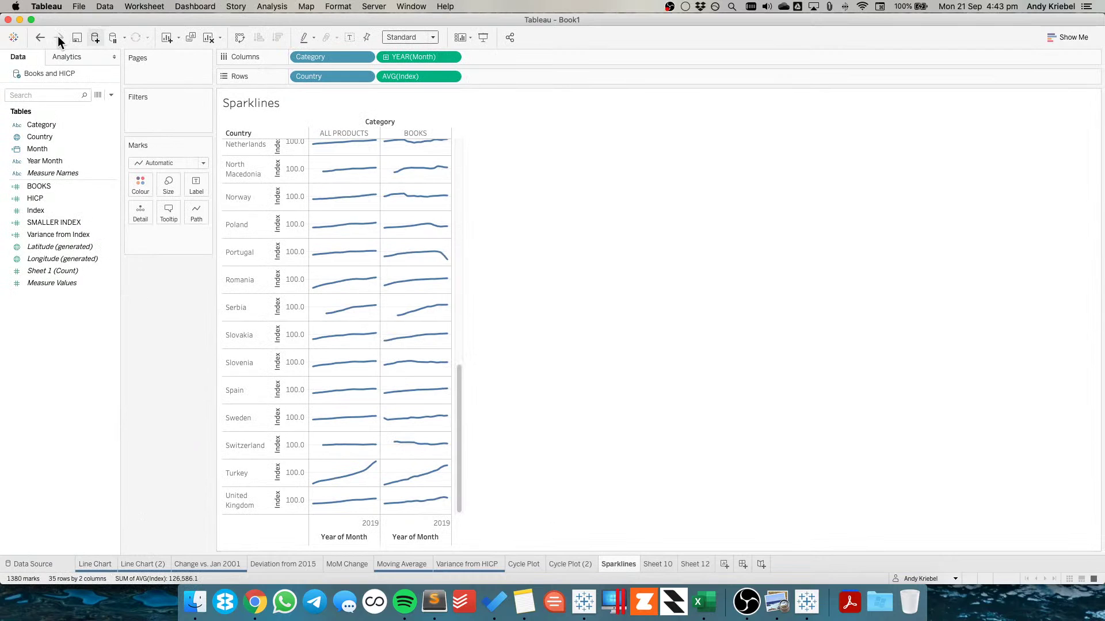
{"action": "left_click", "coordinate": [706, 562]}
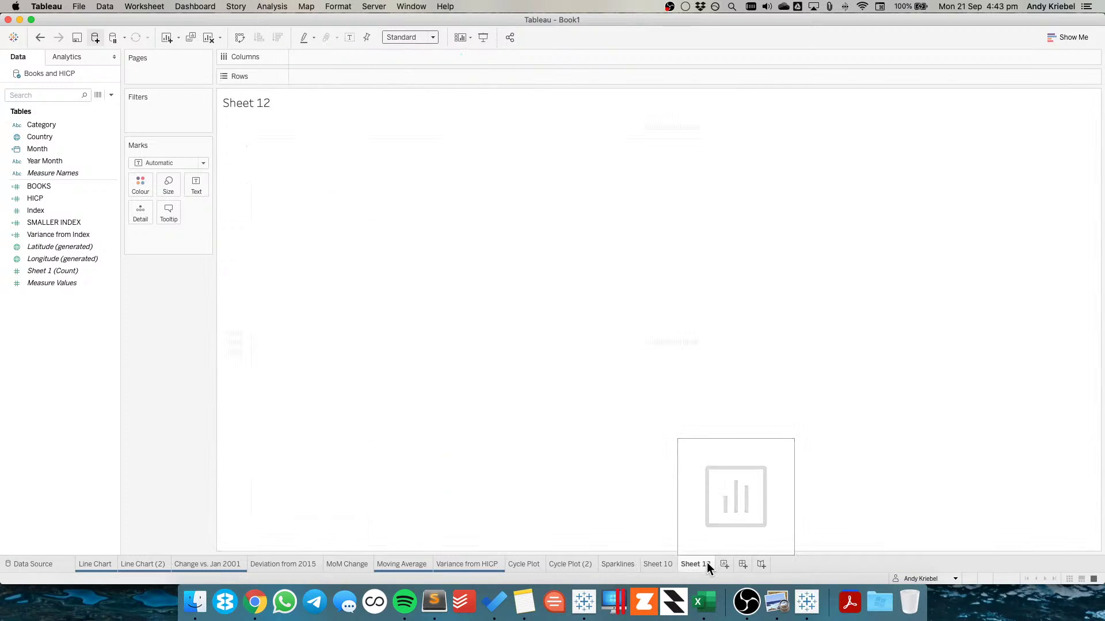
{"action": "right_click", "coordinate": [36, 73]}
{"action": "left_click", "coordinate": [64, 81]}
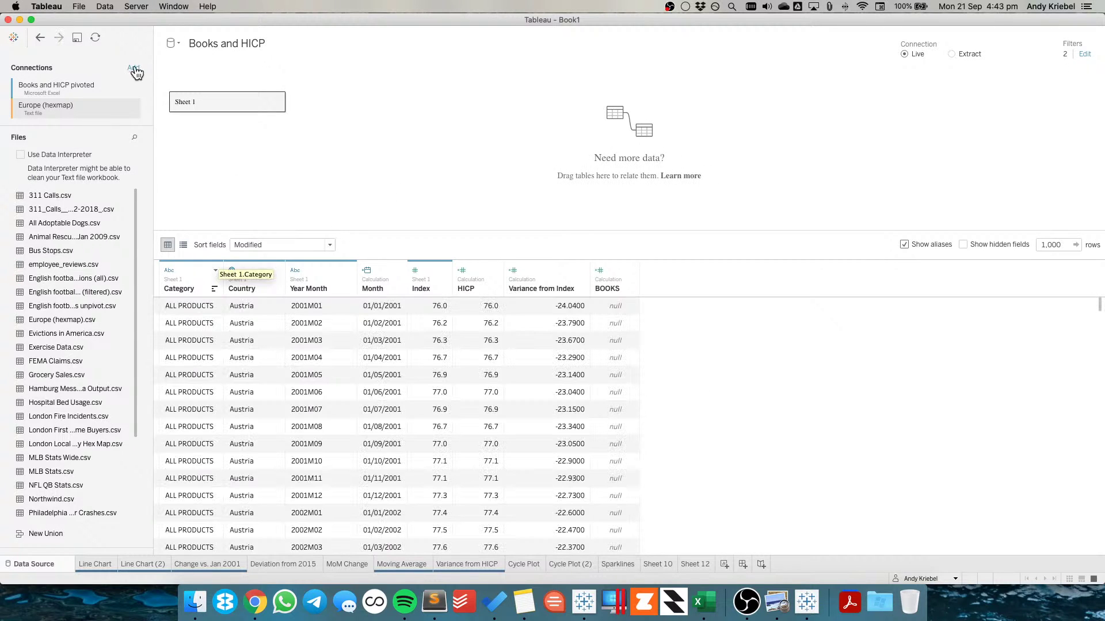
{"action": "left_click", "coordinate": [12, 38]}
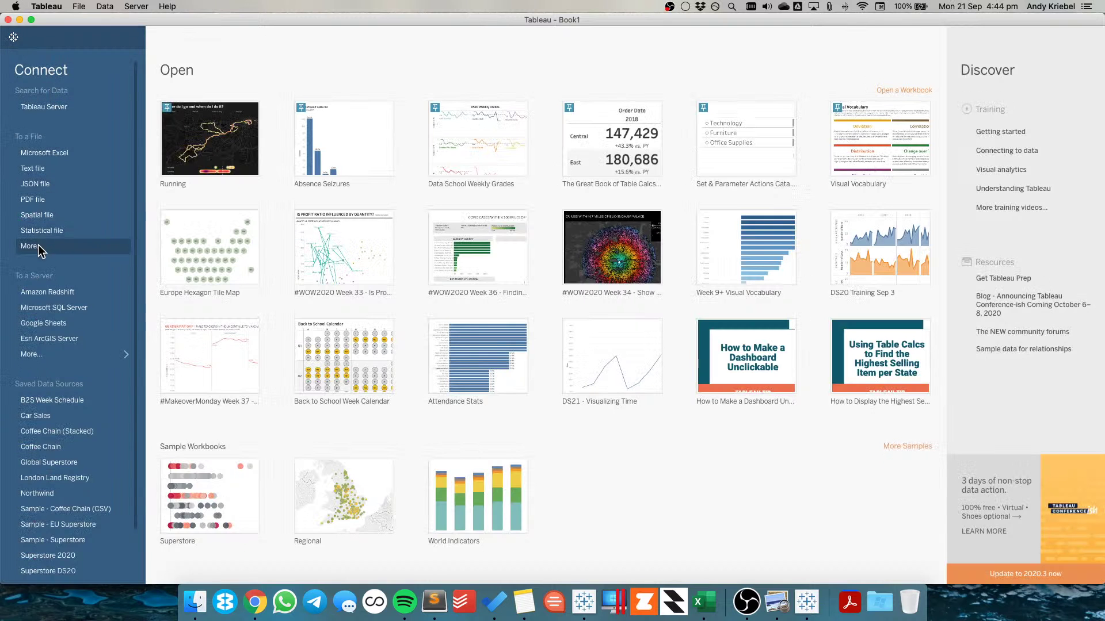
{"action": "left_click", "coordinate": [12, 38]}
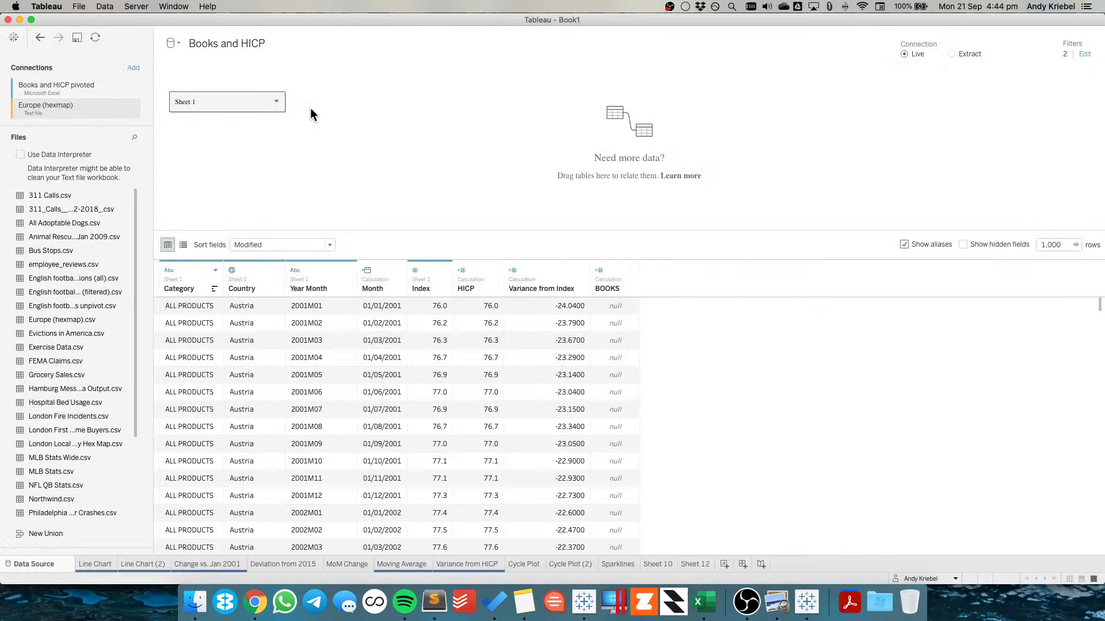
{"action": "left_click", "coordinate": [699, 561]}
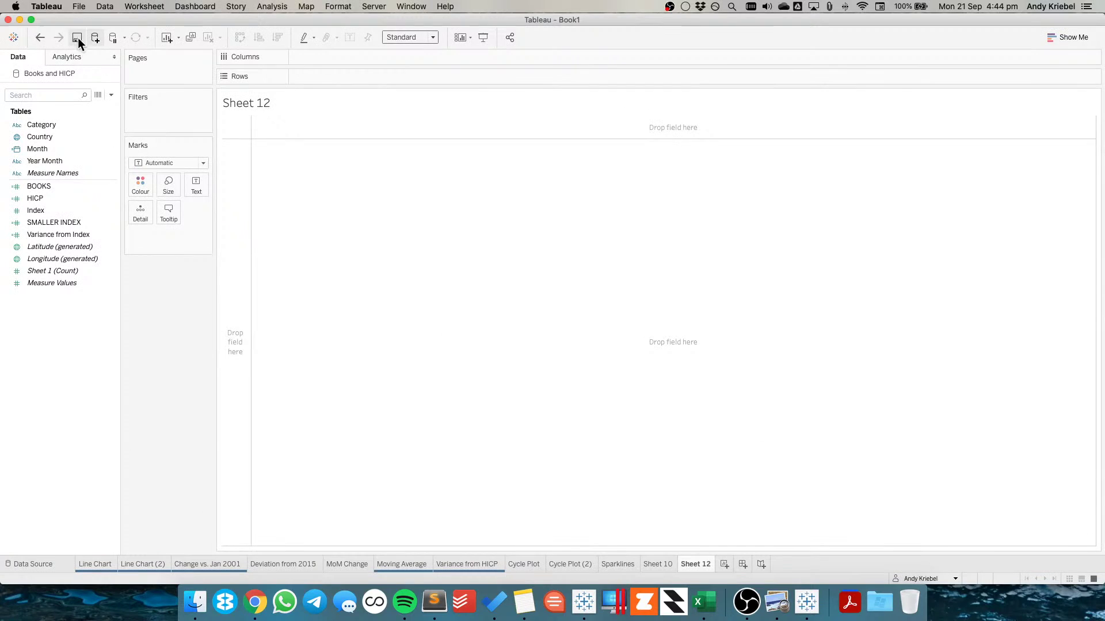
Connect to Europe (hexmap).csv as a separate new data source and return to Sheet 12
{"action": "left_click", "coordinate": [96, 38]}
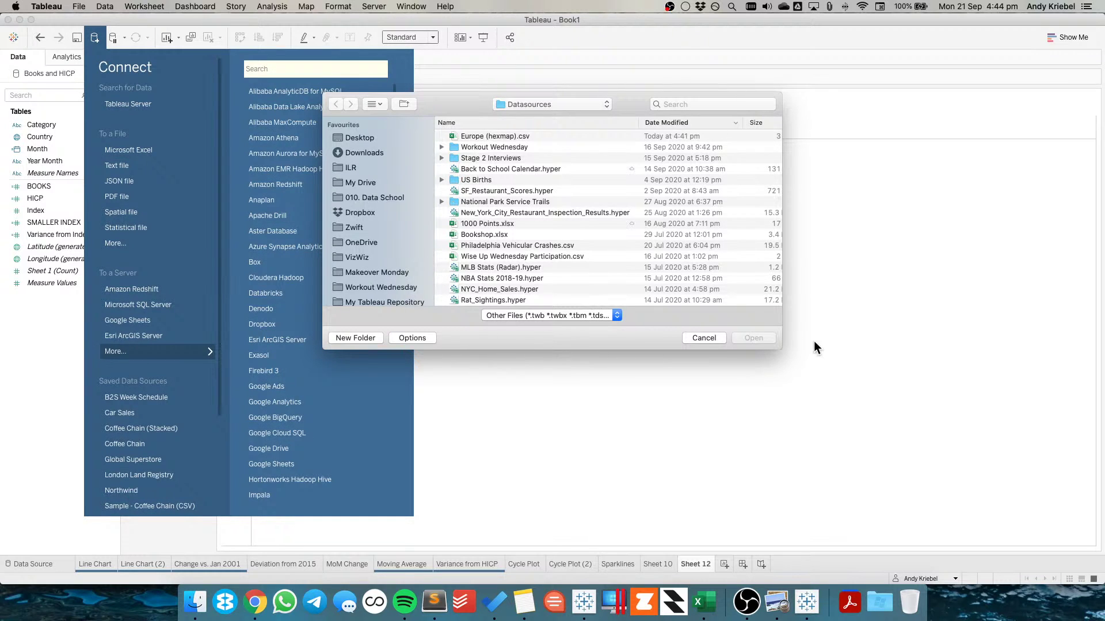
{"action": "left_click", "coordinate": [472, 134]}
{"action": "key", "text": "Return"}
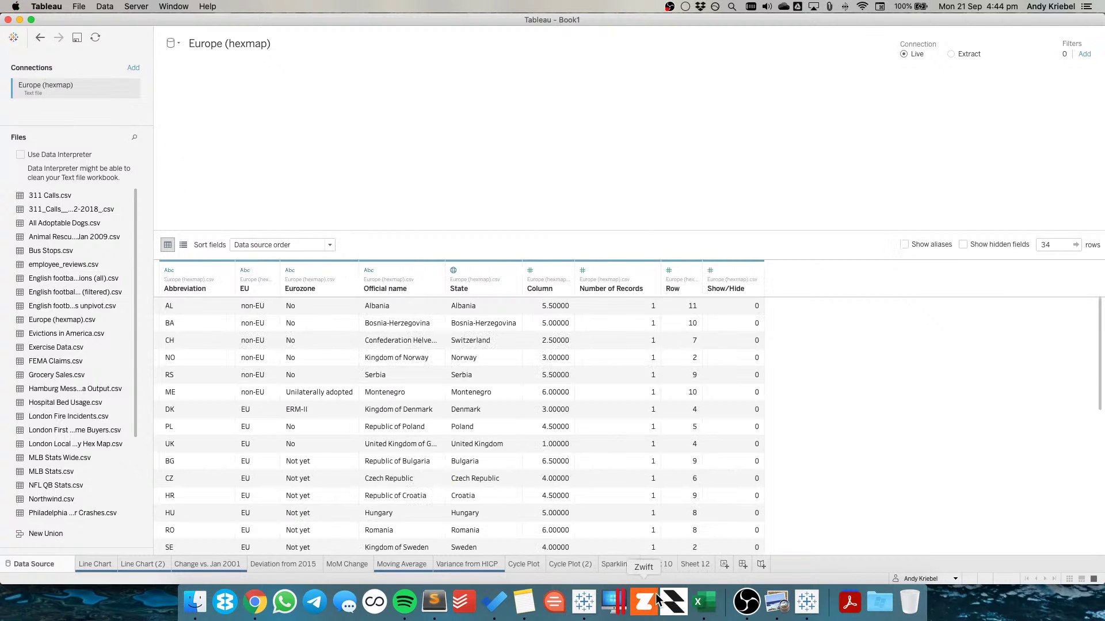
{"action": "left_click", "coordinate": [696, 564]}
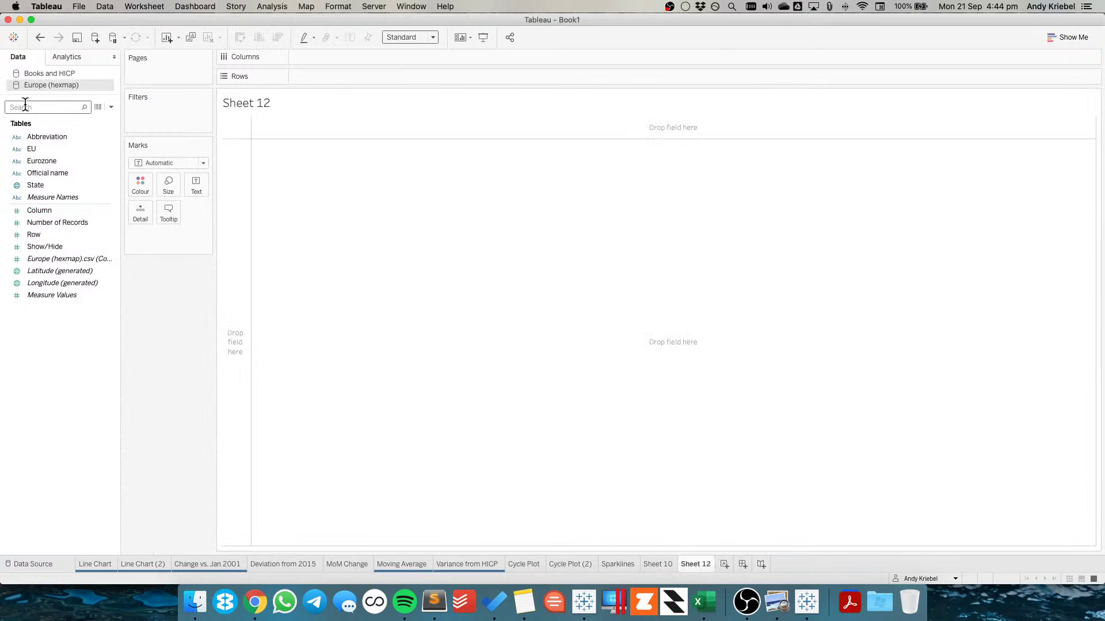
List Country from Books and HICP on Rows of Sheet 12, and select State in the Europe (hexmap) source
{"action": "left_click", "coordinate": [55, 74]}
{"action": "left_click_drag", "start_coordinate": [46, 137], "coordinate": [243, 217]}
{"action": "left_click", "coordinate": [64, 86]}
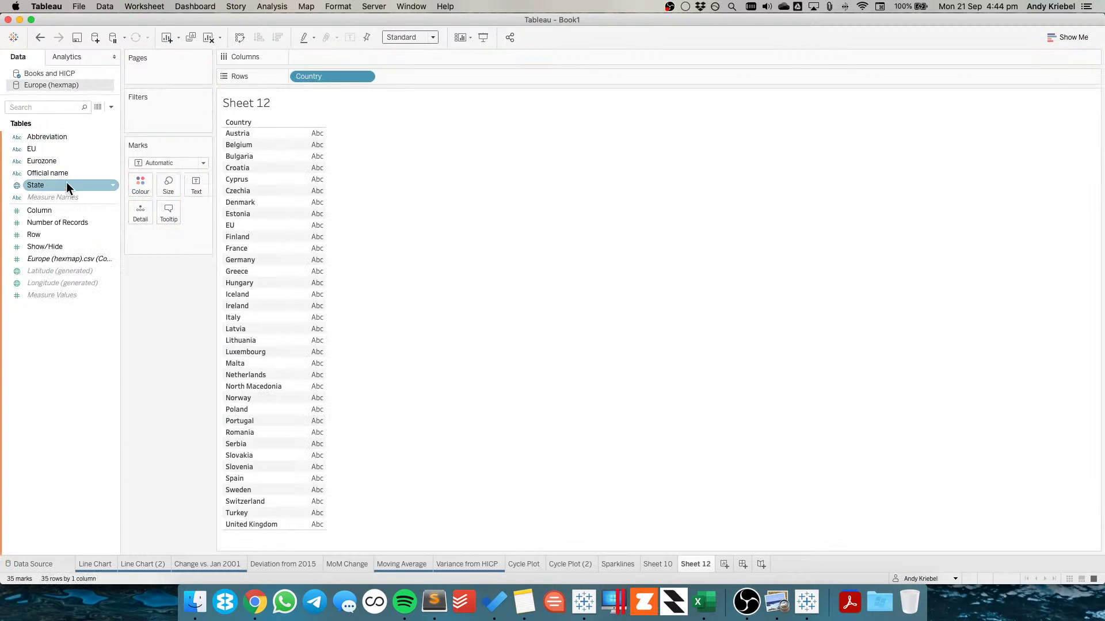
{"action": "left_click", "coordinate": [32, 187]}
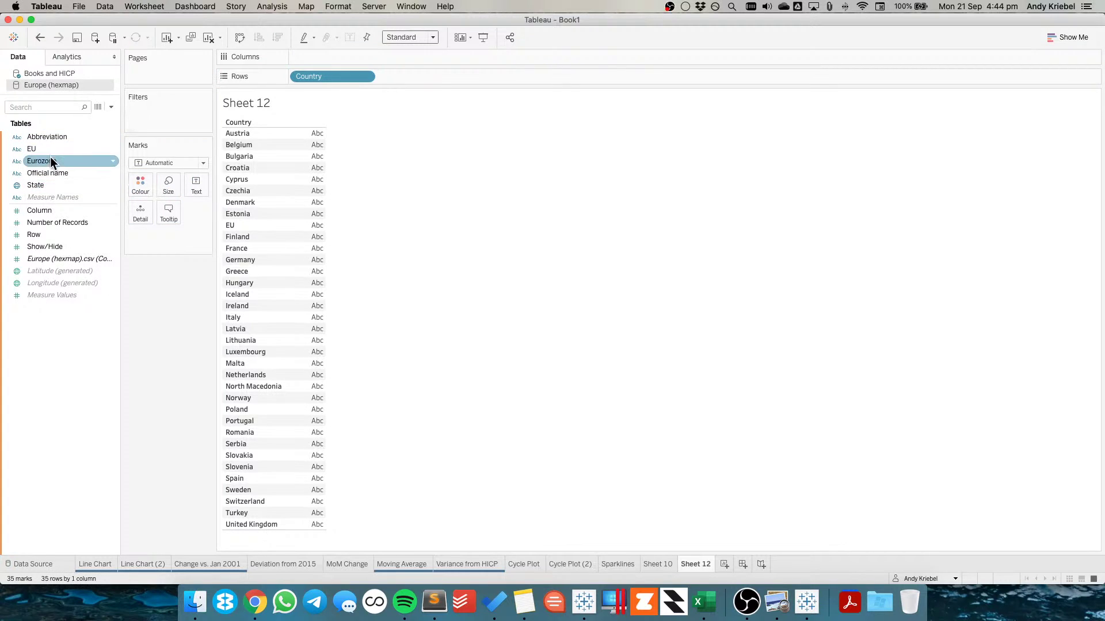
Define a custom blend relationship between Books and HICP and Europe (hexmap), mapping Country to State
{"action": "right_click", "coordinate": [63, 85]}
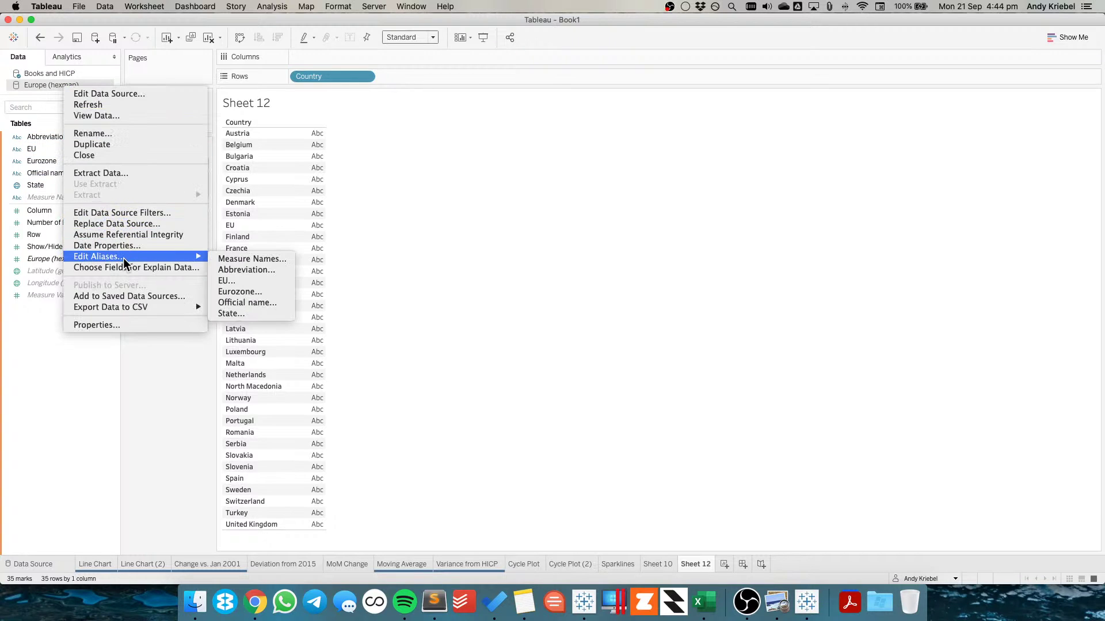
{"action": "left_click", "coordinate": [105, 6]}
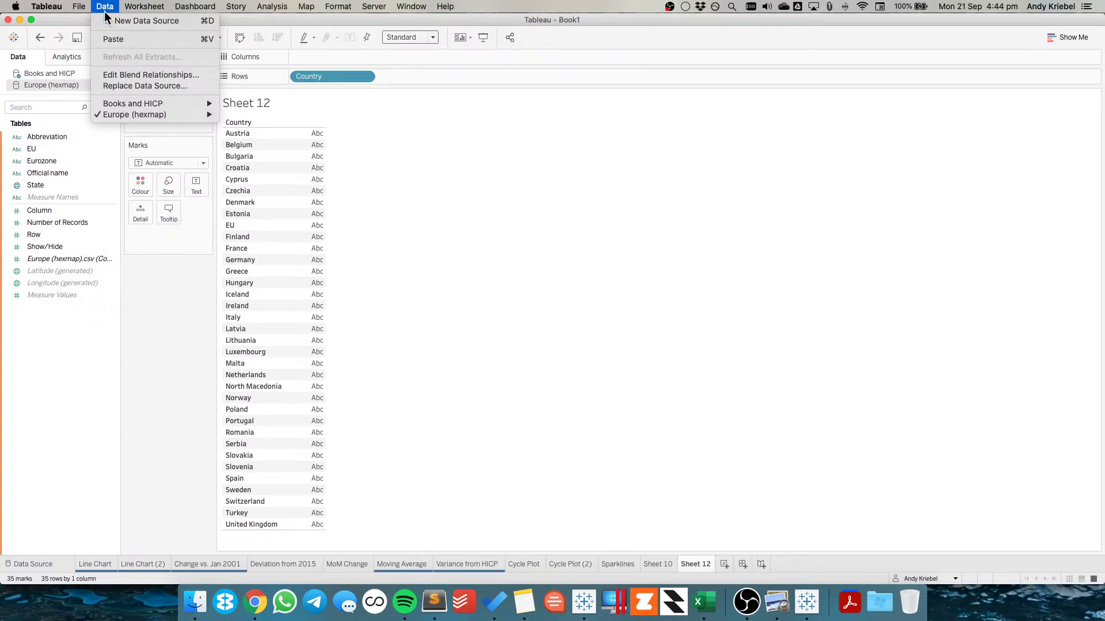
{"action": "left_click", "coordinate": [128, 75]}
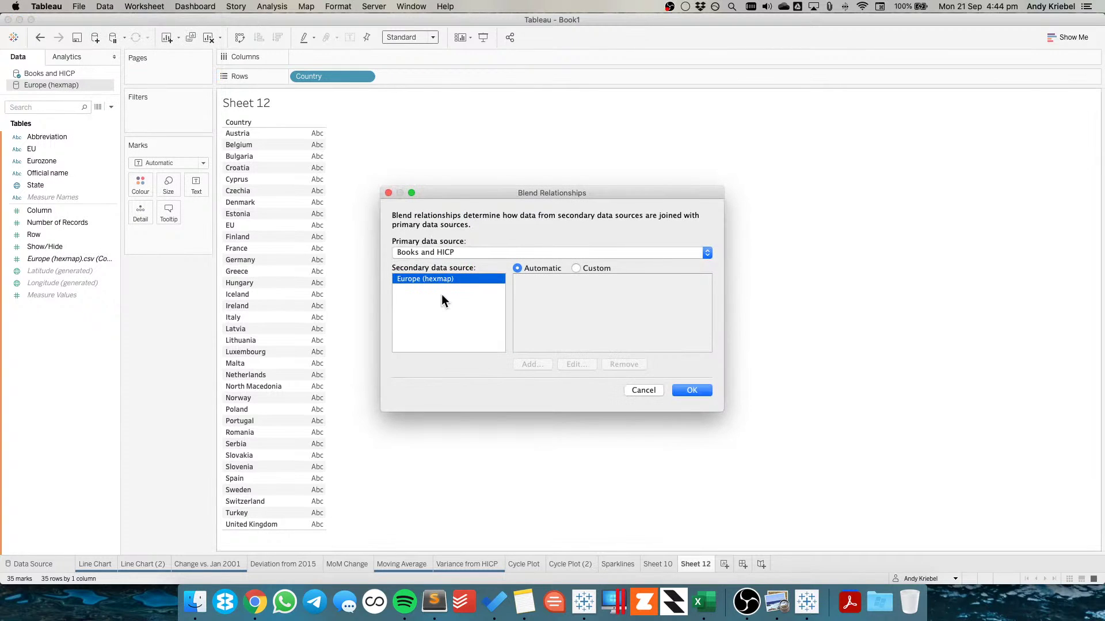
{"action": "left_click", "coordinate": [598, 269]}
{"action": "left_click", "coordinate": [532, 363]}
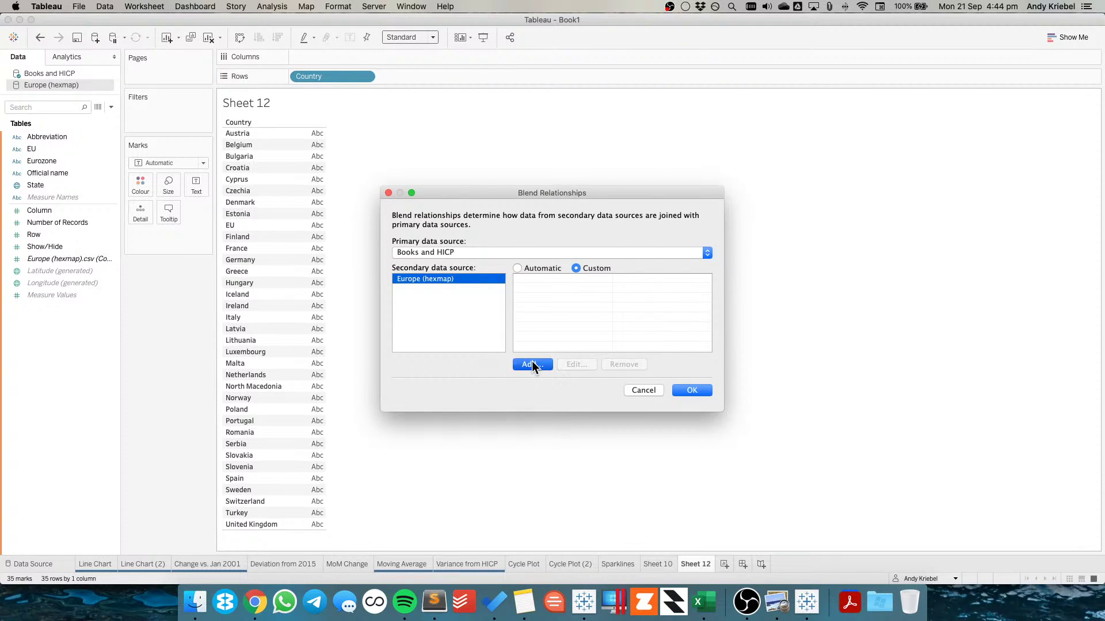
{"action": "left_click", "coordinate": [463, 235]}
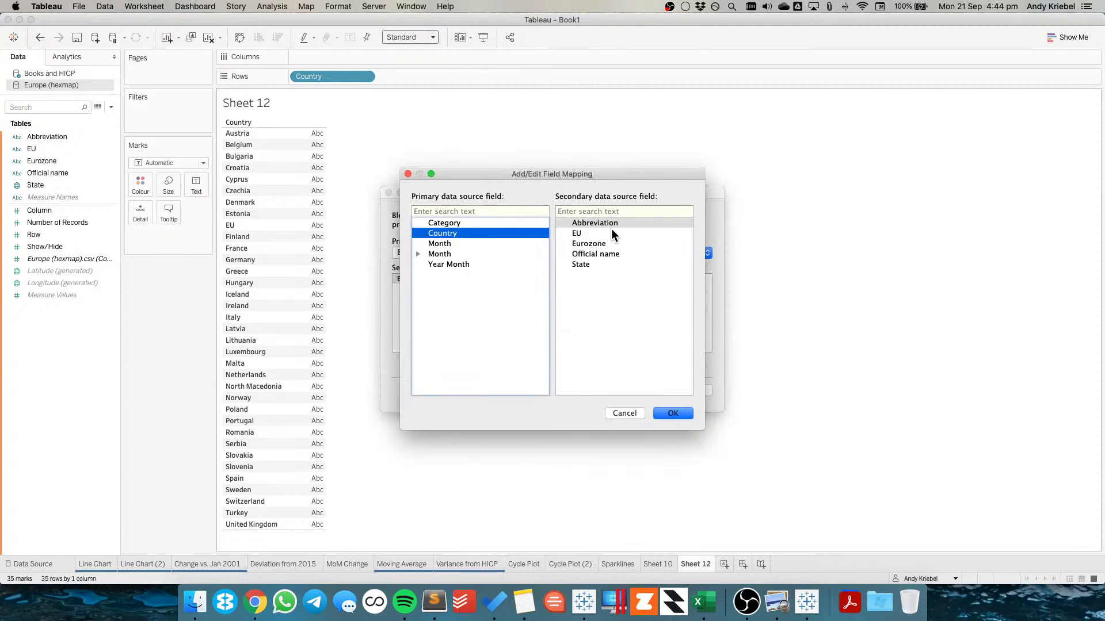
{"action": "left_click", "coordinate": [586, 264]}
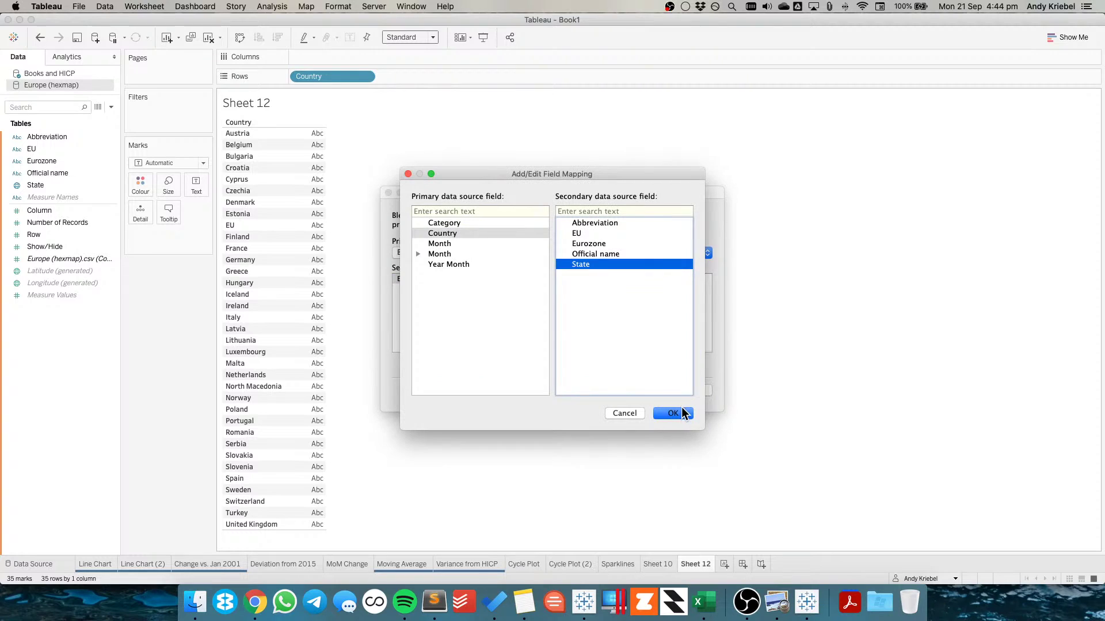
{"action": "left_click", "coordinate": [676, 413]}
{"action": "left_click", "coordinate": [691, 389]}
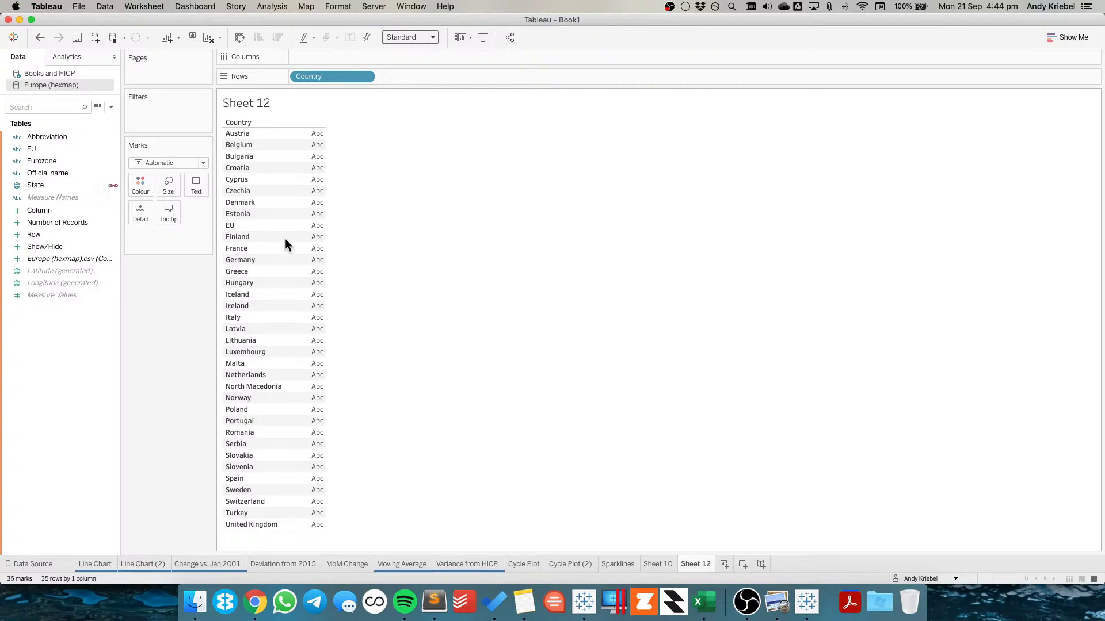
Add State to Rows, place it before Country, and check which countries match between the blended sources
{"action": "left_click_drag", "start_coordinate": [54, 184], "coordinate": [408, 71]}
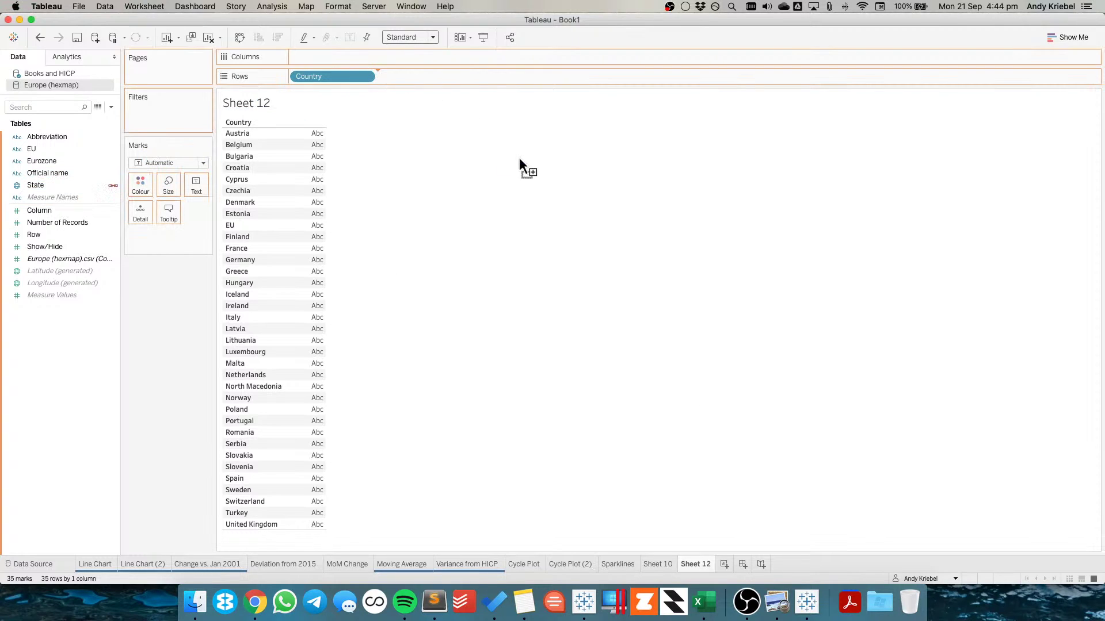
{"action": "left_click", "coordinate": [253, 190]}
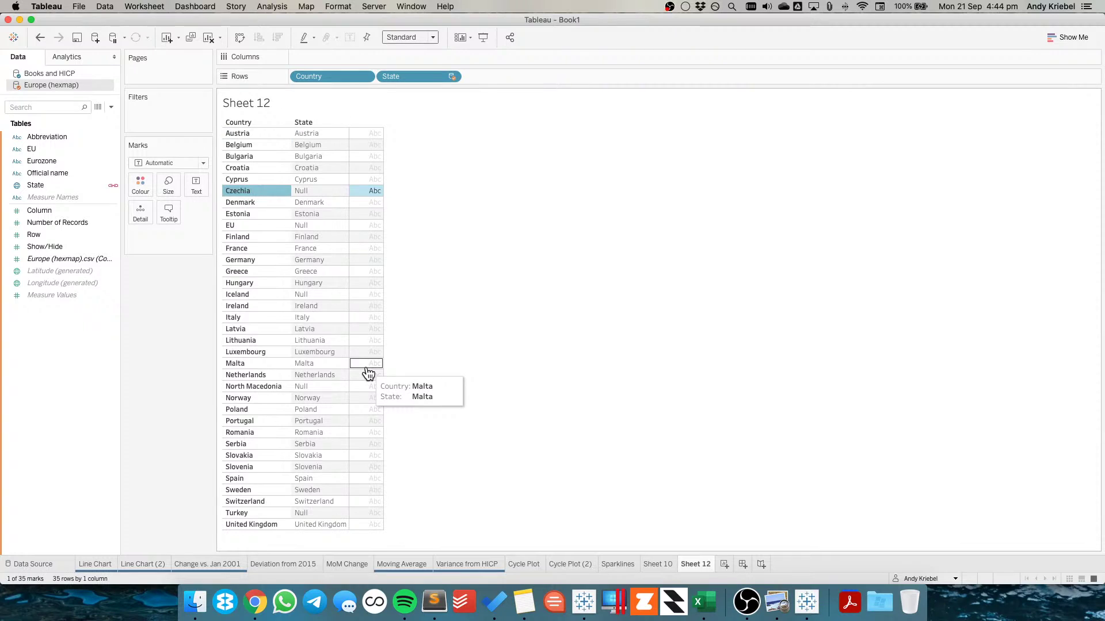
{"action": "left_click", "coordinate": [247, 386]}
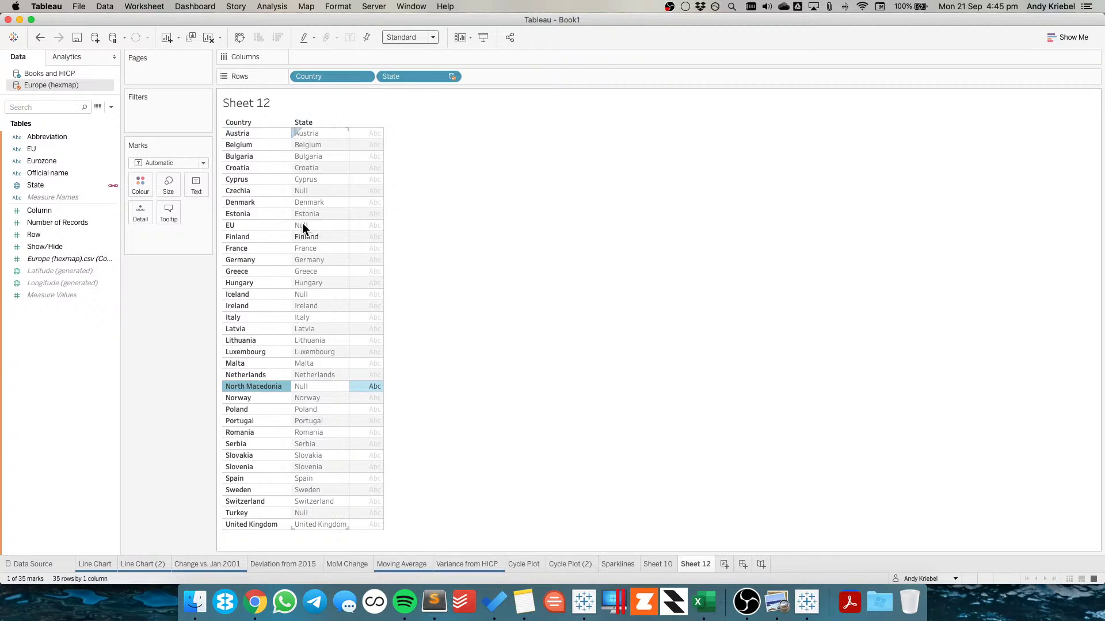
{"action": "left_click_drag", "start_coordinate": [413, 75], "coordinate": [313, 75]}
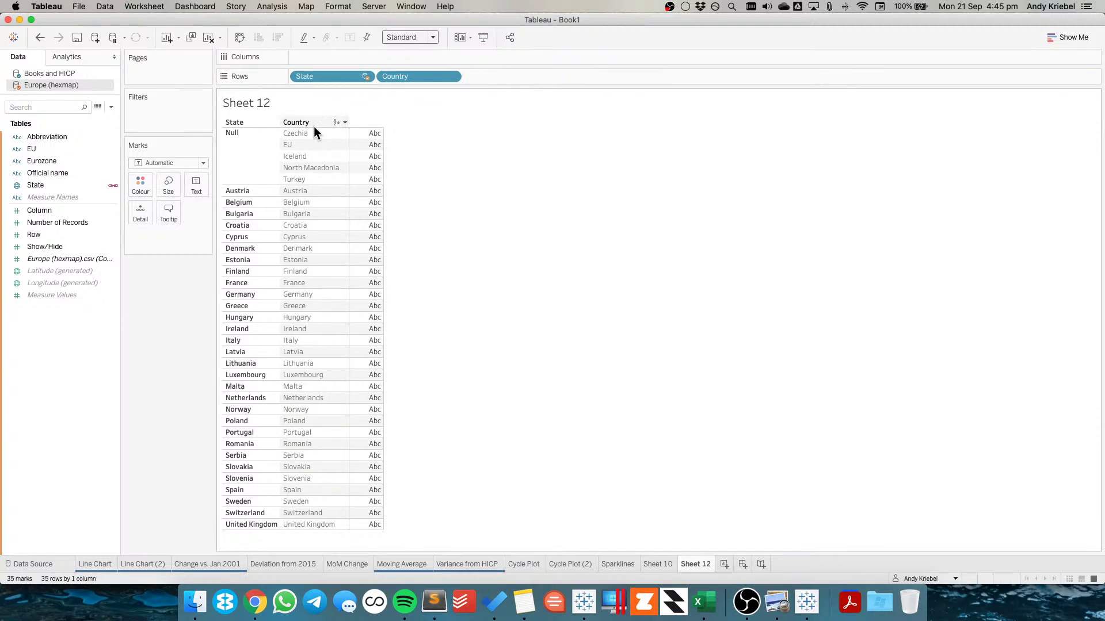
{"action": "left_click", "coordinate": [301, 191]}
{"action": "left_click_drag", "start_coordinate": [317, 523], "coordinate": [318, 523]}
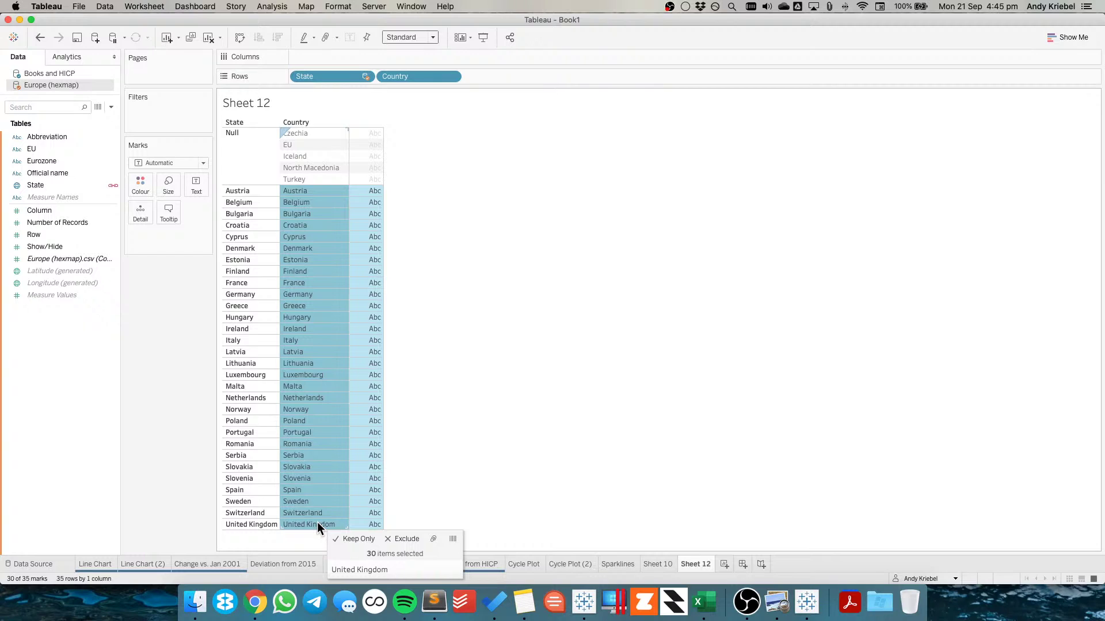
{"action": "left_click", "coordinate": [481, 407]}
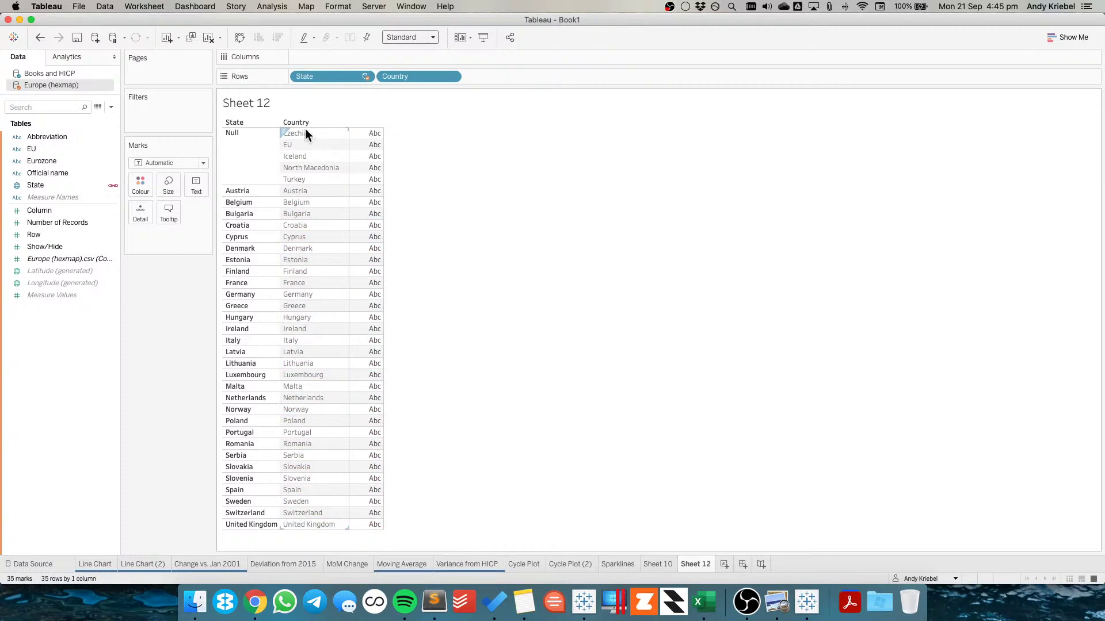
Clear Sheet 12 and close the separate Europe (hexmap) data source
{"action": "left_click", "coordinate": [209, 37]}
{"action": "right_click", "coordinate": [65, 87]}
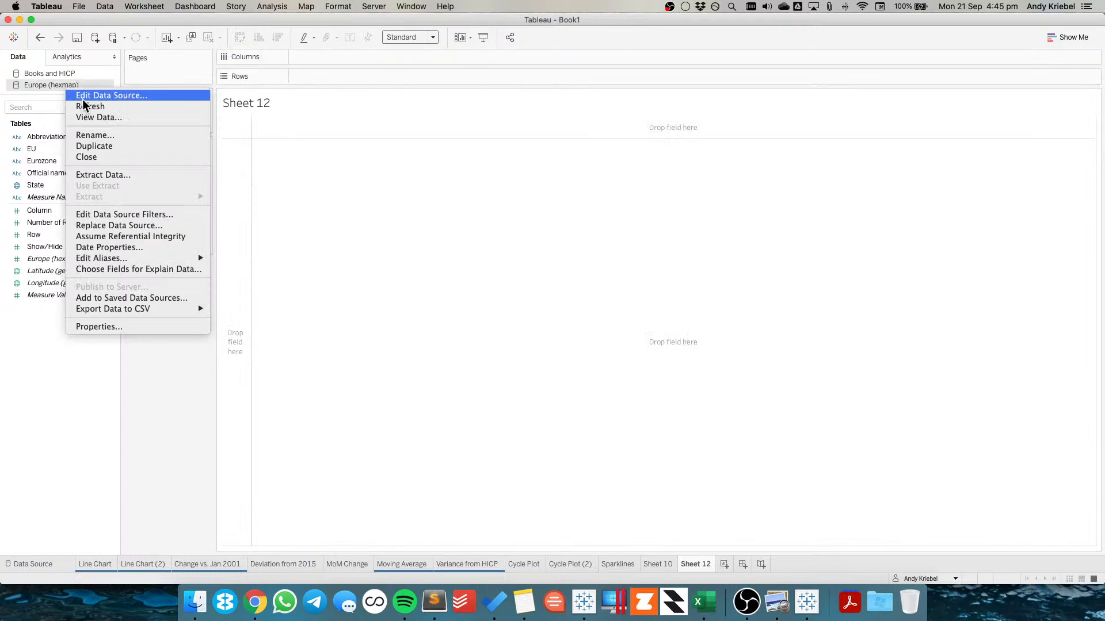
{"action": "left_click", "coordinate": [92, 157]}
Edit the Books and HICP data source to relate Sheet 1 to Europe (hexmap).csv, matching Country with State
{"action": "right_click", "coordinate": [36, 71]}
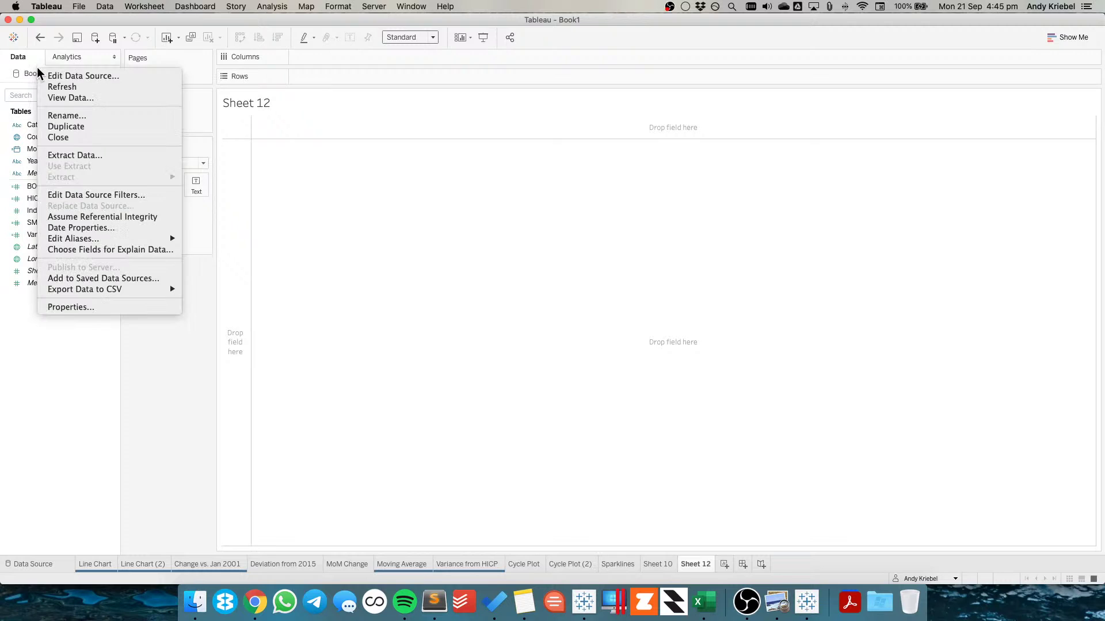
{"action": "left_click", "coordinate": [78, 77]}
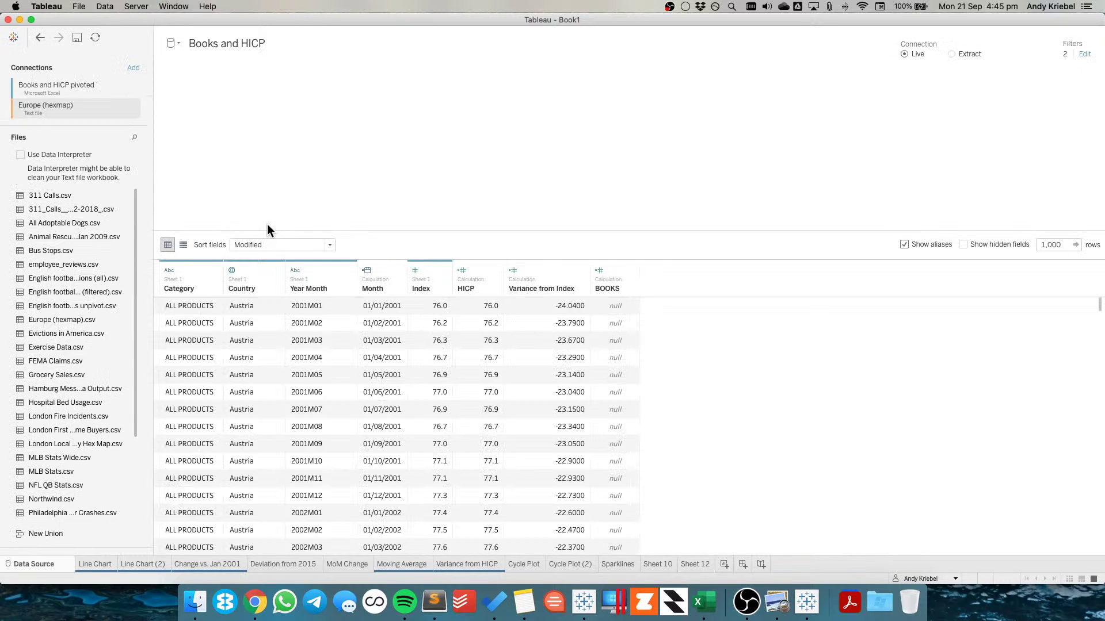
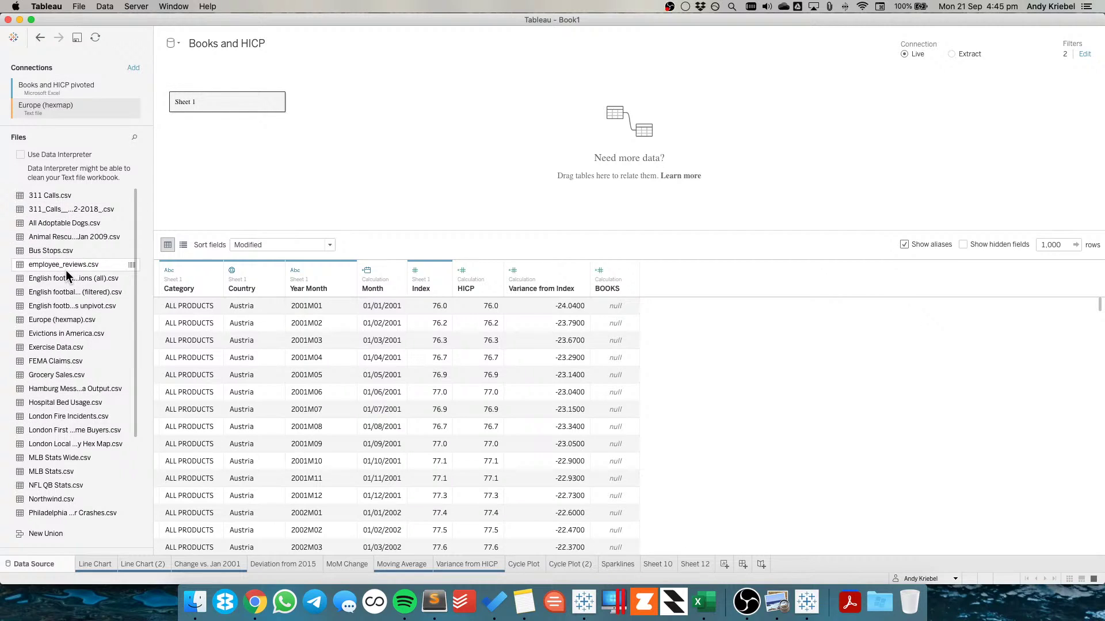
{"action": "scroll", "coordinate": [86, 333], "scroll_direction": "down", "scroll_amount": 5}
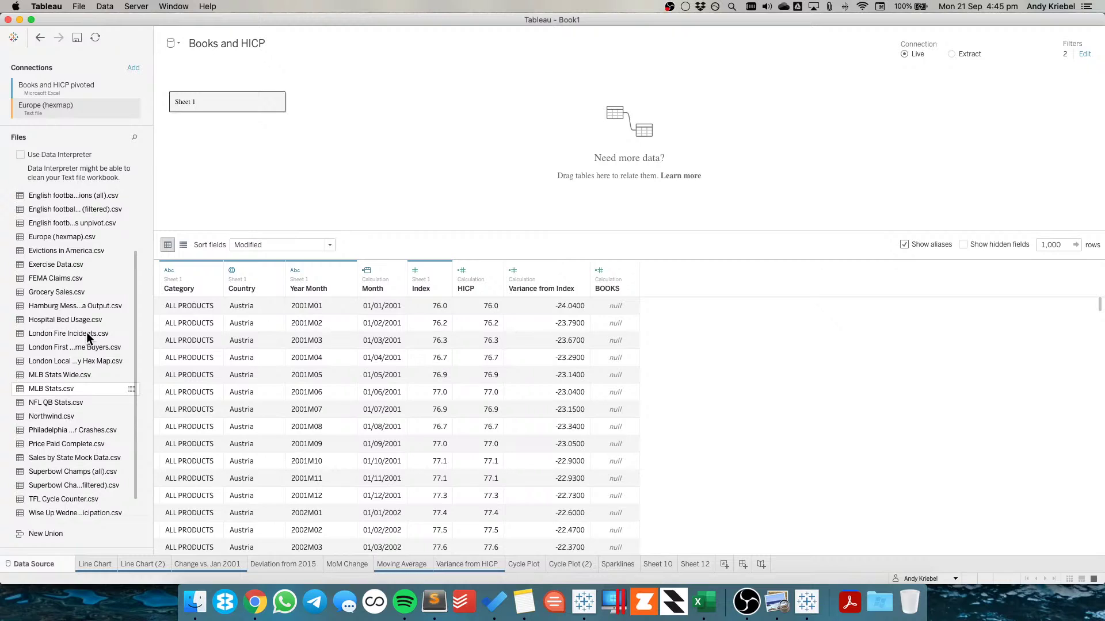
{"action": "left_click_drag", "start_coordinate": [67, 241], "coordinate": [402, 154]}
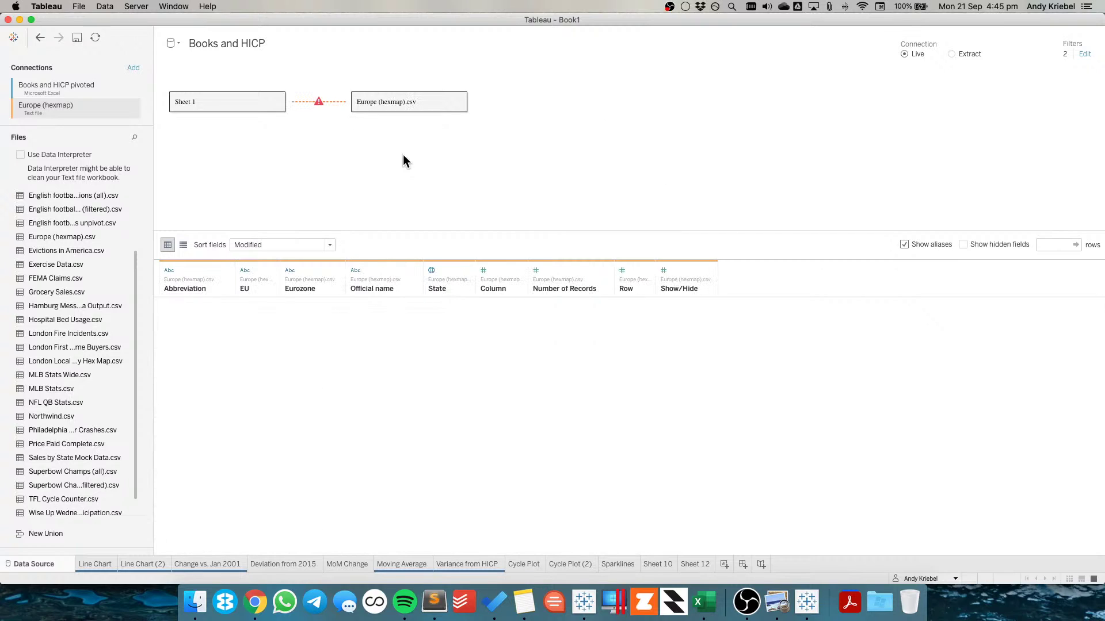
{"action": "left_click", "coordinate": [465, 308]}
{"action": "left_click_drag", "start_coordinate": [651, 332], "coordinate": [652, 364]}
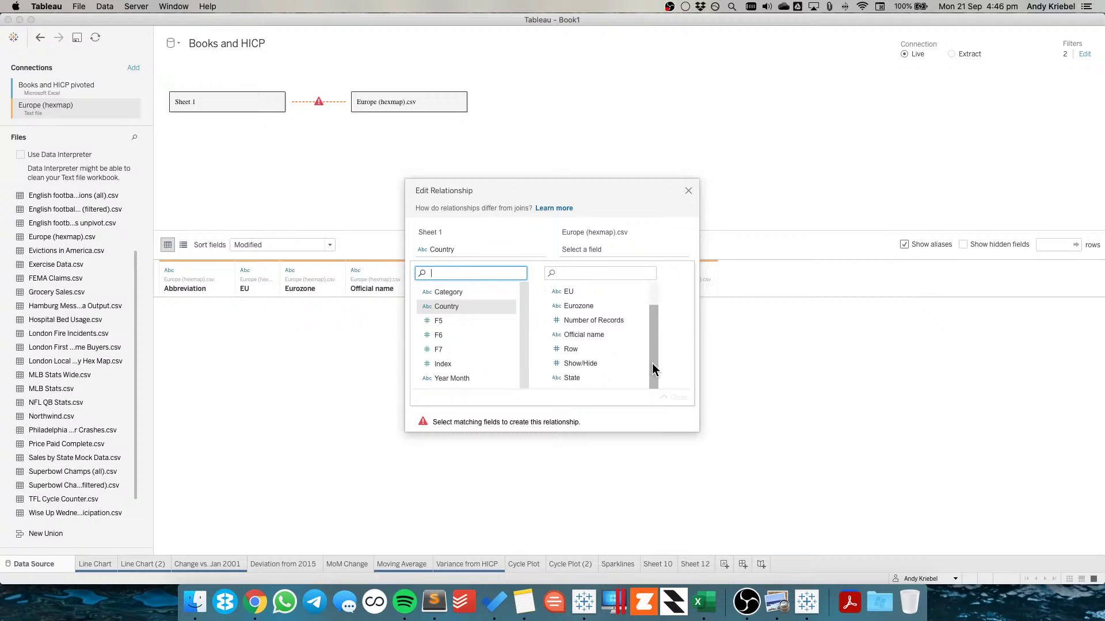
{"action": "left_click", "coordinate": [588, 378]}
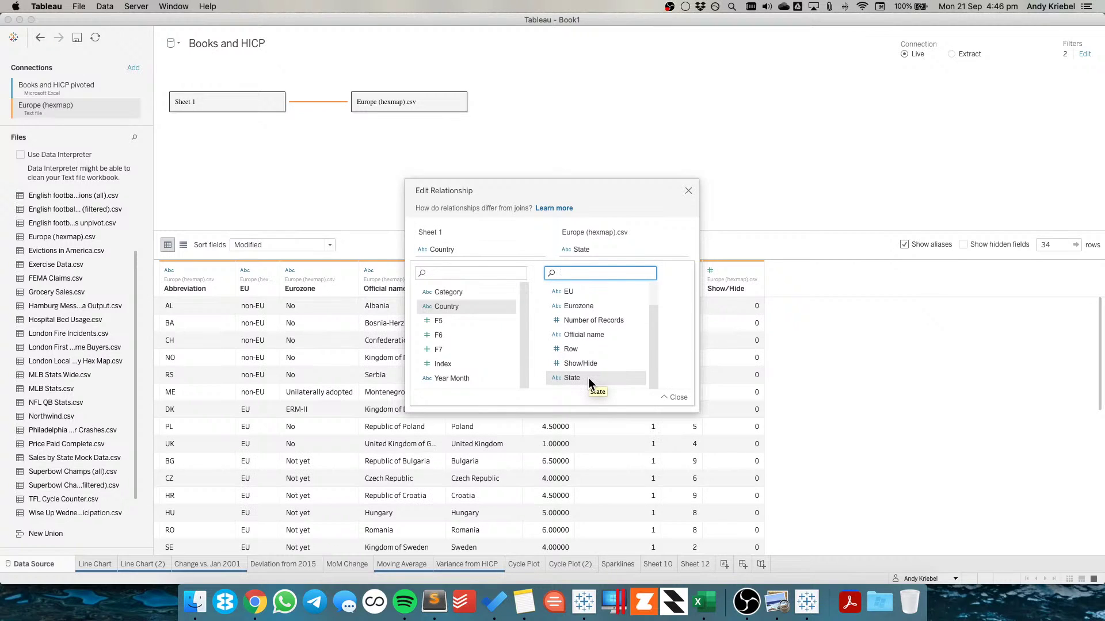
{"action": "left_click", "coordinate": [689, 191]}
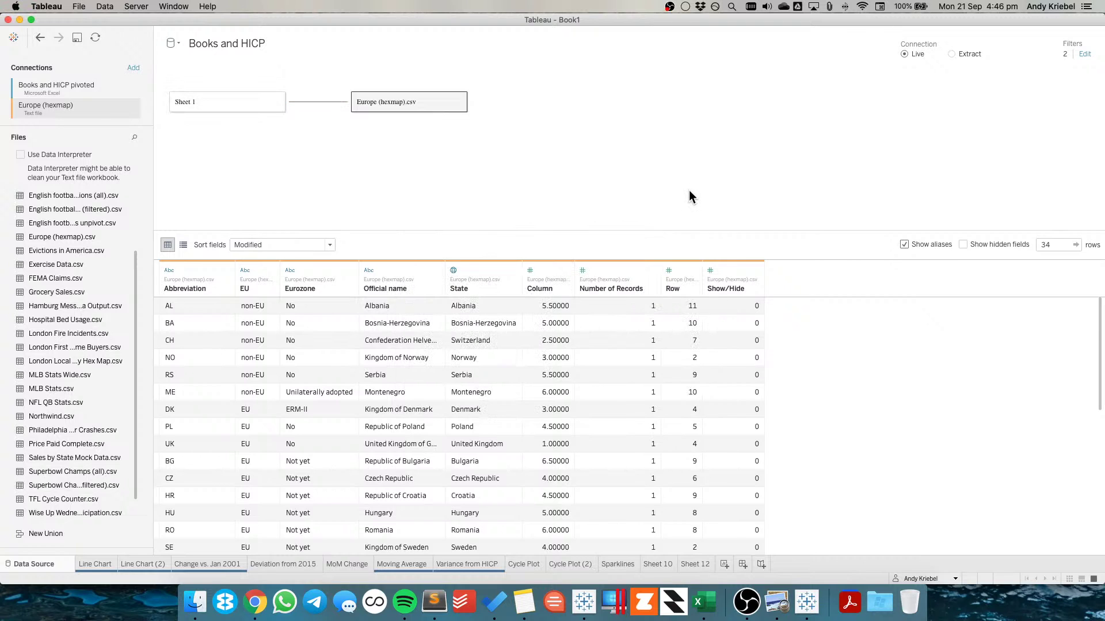
List Country on Rows of Sheet 12 and expand it to State
{"action": "left_click", "coordinate": [709, 565]}
{"action": "left_click_drag", "start_coordinate": [60, 377], "coordinate": [237, 345]}
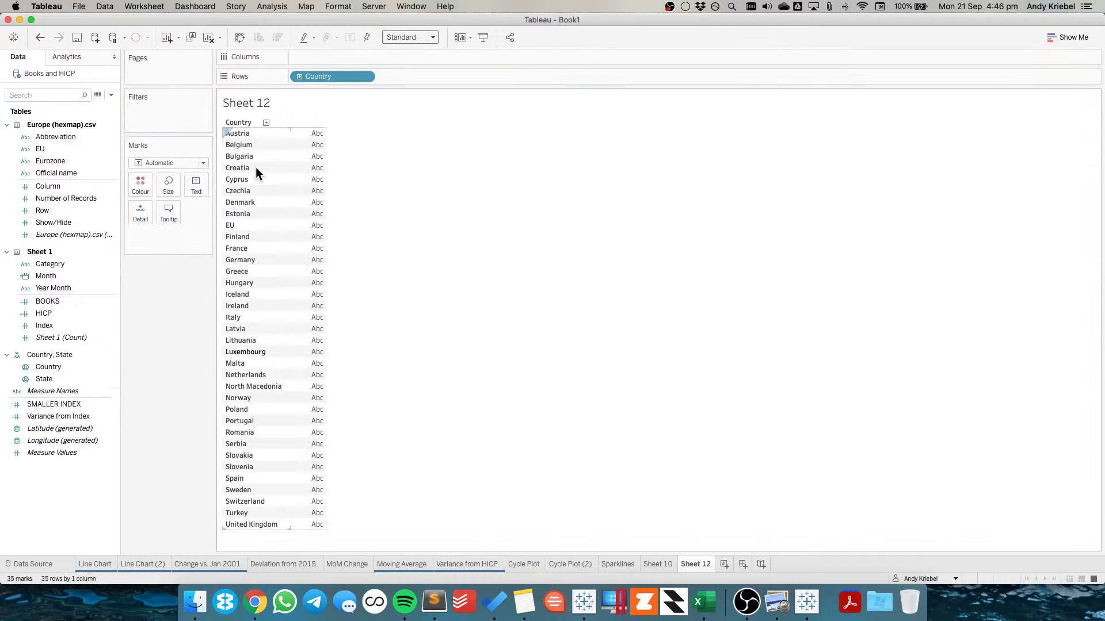
{"action": "left_click", "coordinate": [299, 76]}
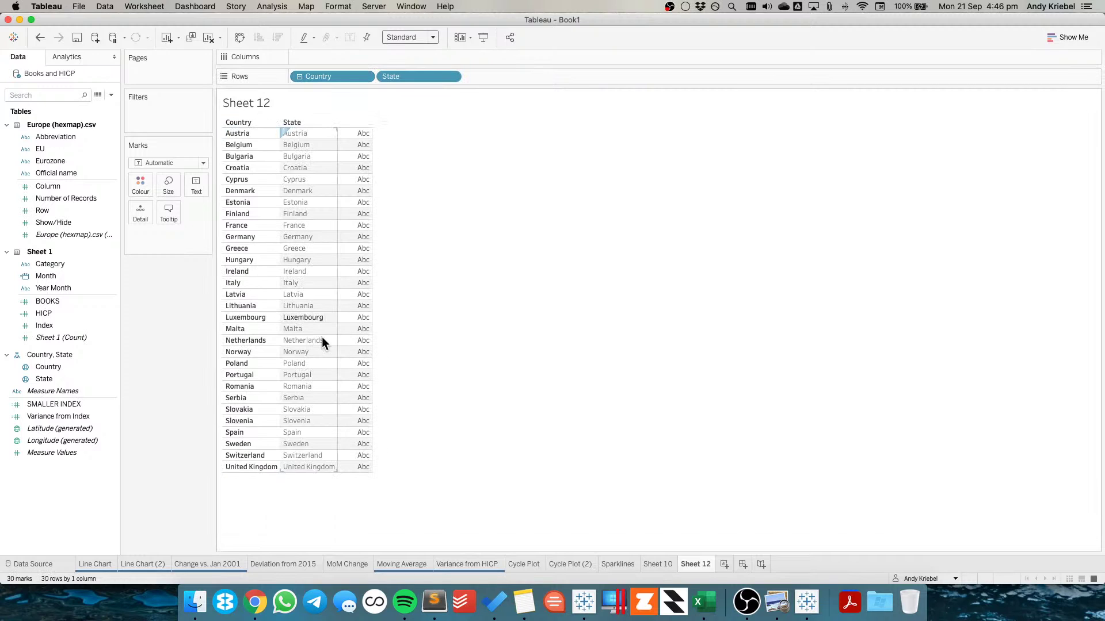
Add a new worksheet and convert the hexmap Column and Row fields to discrete
{"action": "left_click", "coordinate": [724, 564]}
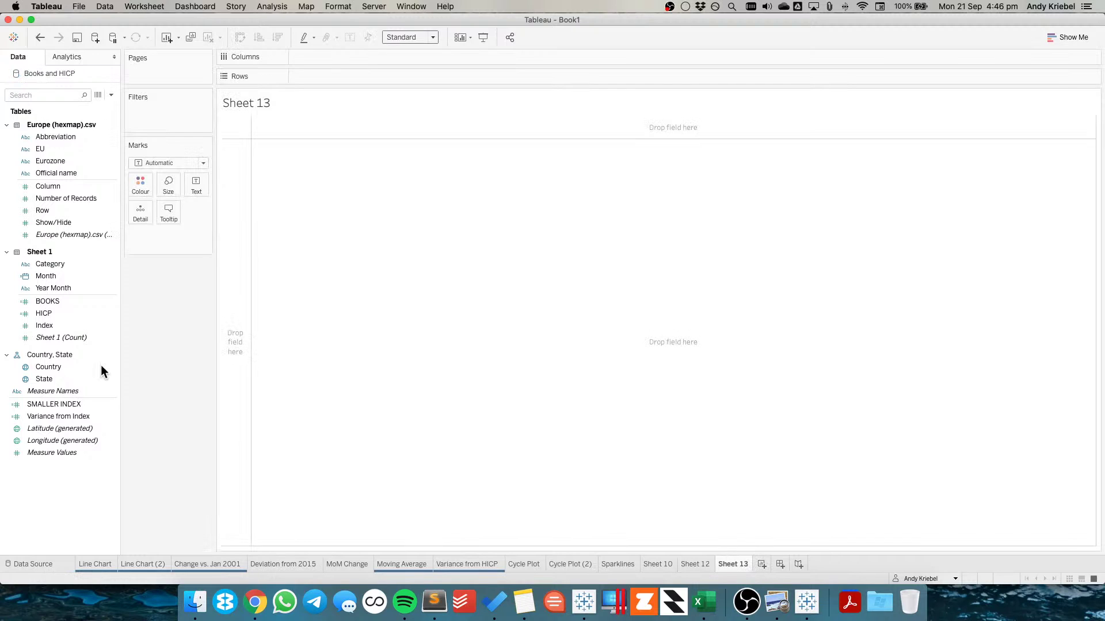
{"action": "left_click", "coordinate": [58, 313]}
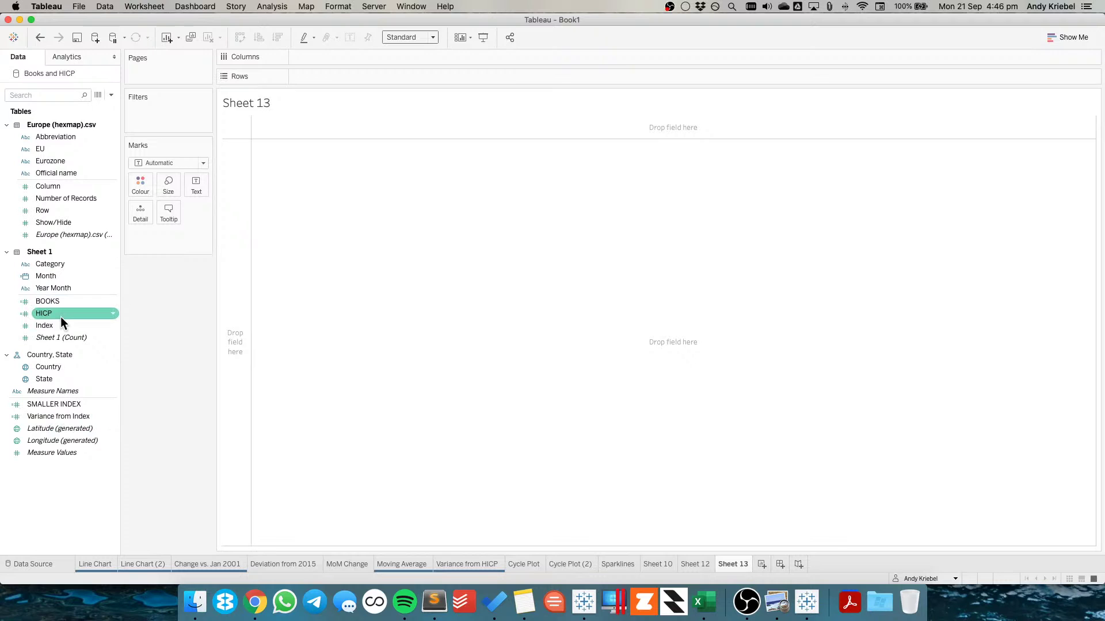
{"action": "left_click", "coordinate": [52, 209]}
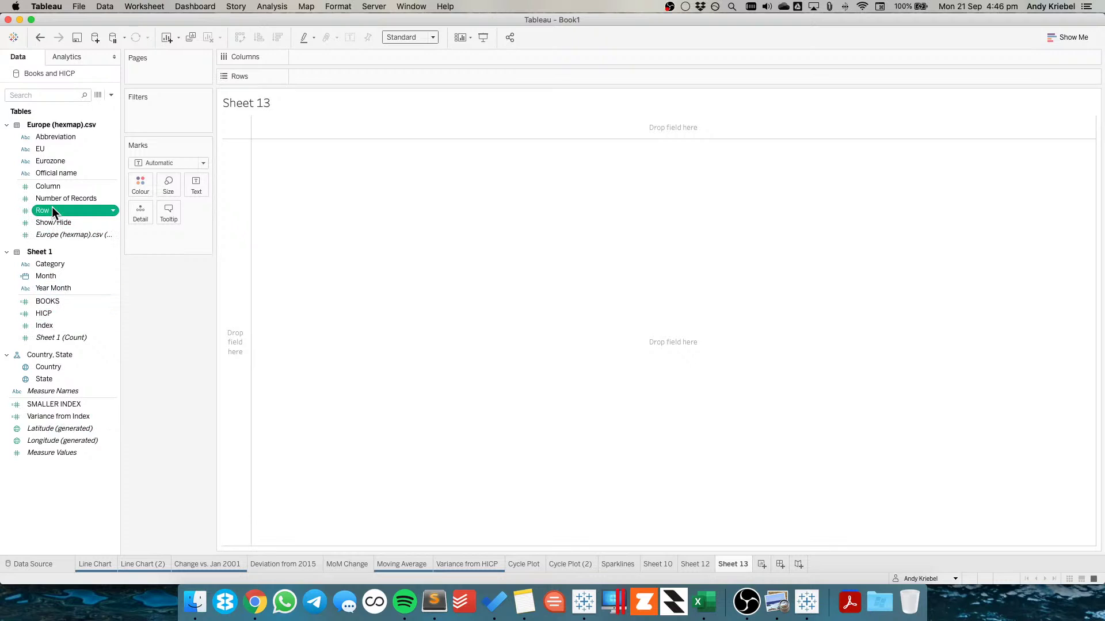
{"action": "left_click", "coordinate": [49, 186], "text": "super"}
{"action": "right_click", "coordinate": [50, 187]}
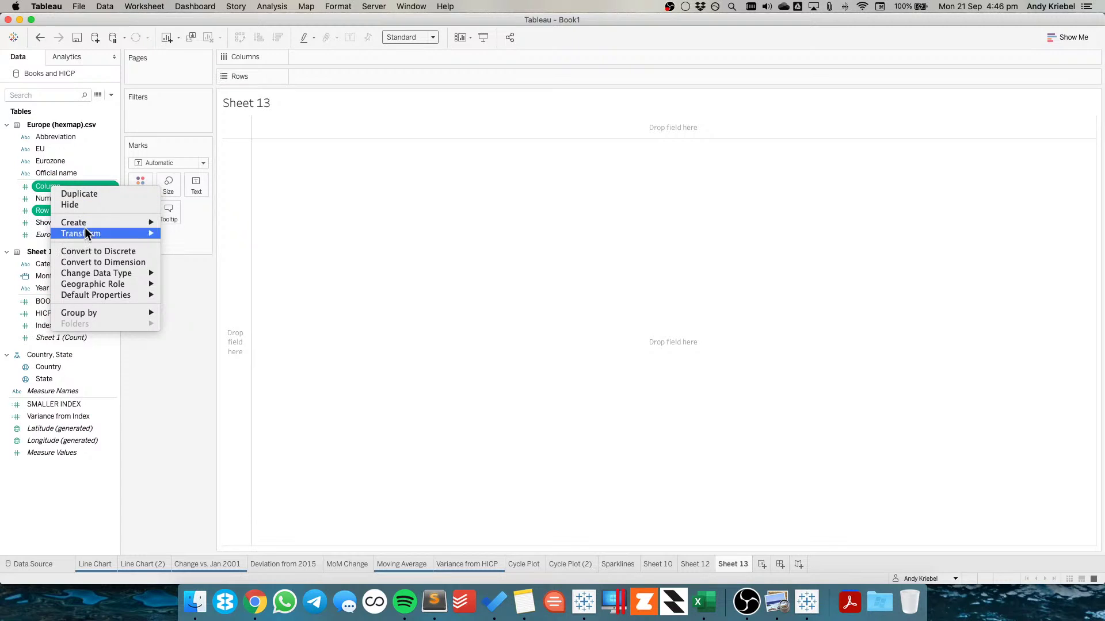
{"action": "left_click", "coordinate": [102, 252]}
Try placing the discrete Column measure on Columns and Row on Rows, and undo both placements
{"action": "left_click_drag", "start_coordinate": [61, 190], "coordinate": [278, 117]}
{"action": "left_click_drag", "start_coordinate": [67, 208], "coordinate": [325, 72]}
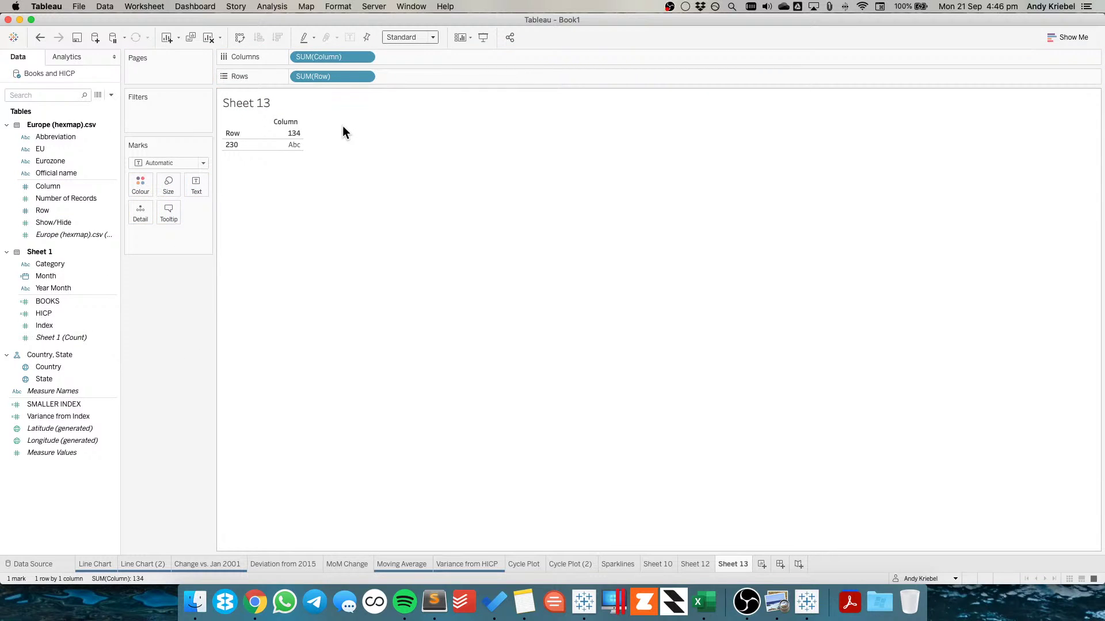
{"action": "key", "text": "super+z"}
{"action": "key", "text": "super+z"}
Make Column and Row dimensions, and place Column on Columns and Row on Rows of Sheet 13
{"action": "left_click", "coordinate": [57, 187]}
{"action": "left_click", "coordinate": [56, 208], "text": "super"}
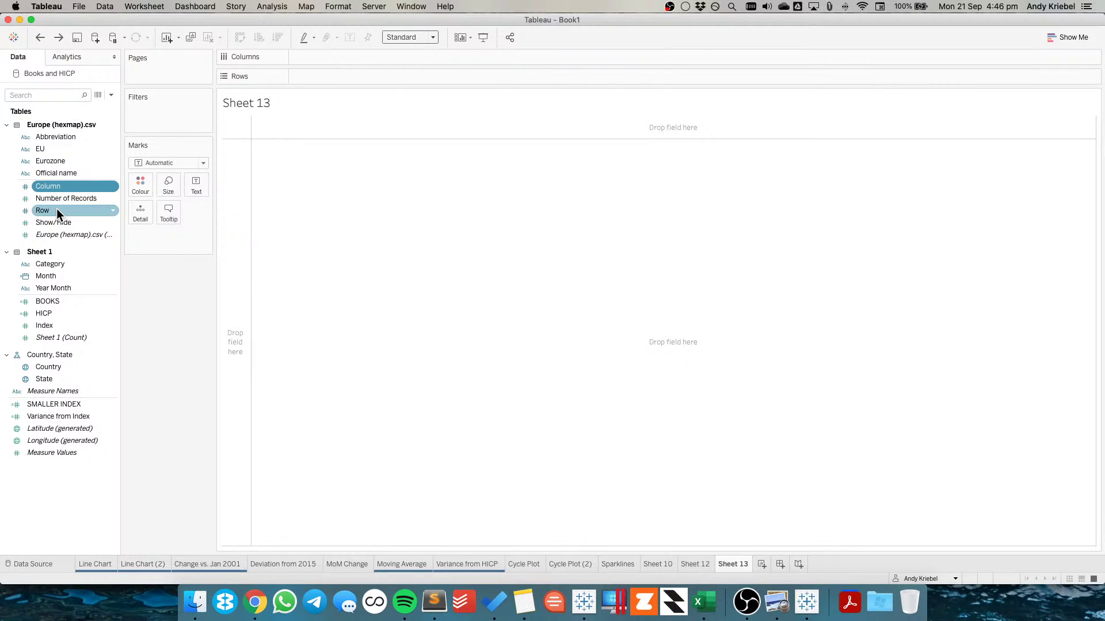
{"action": "left_click_drag", "start_coordinate": [60, 185], "coordinate": [342, 59]}
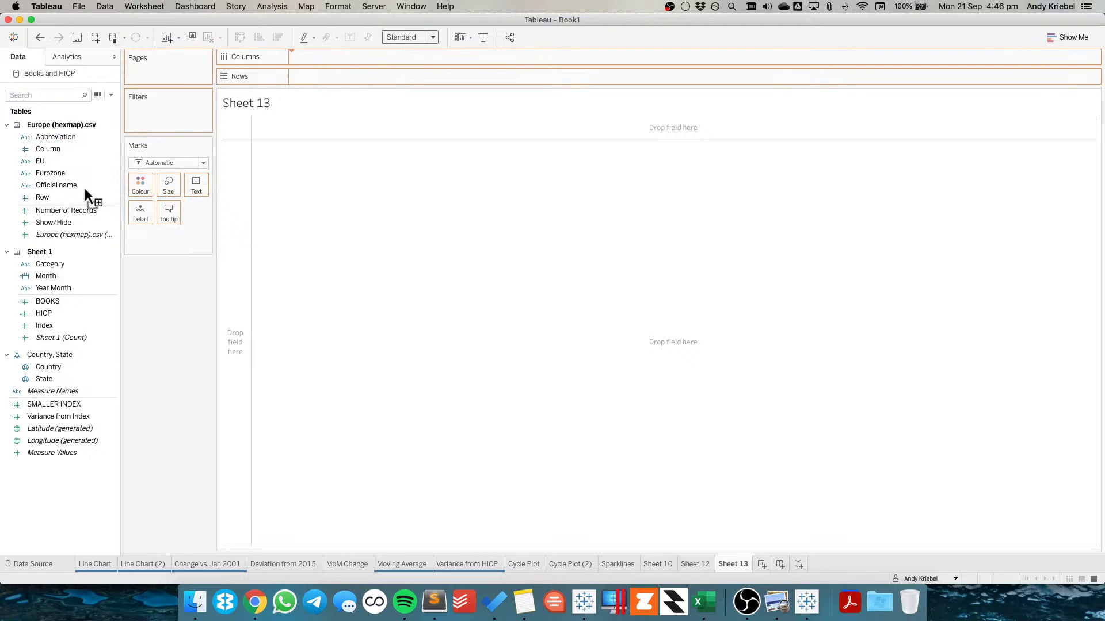
{"action": "left_click_drag", "start_coordinate": [67, 195], "coordinate": [366, 142]}
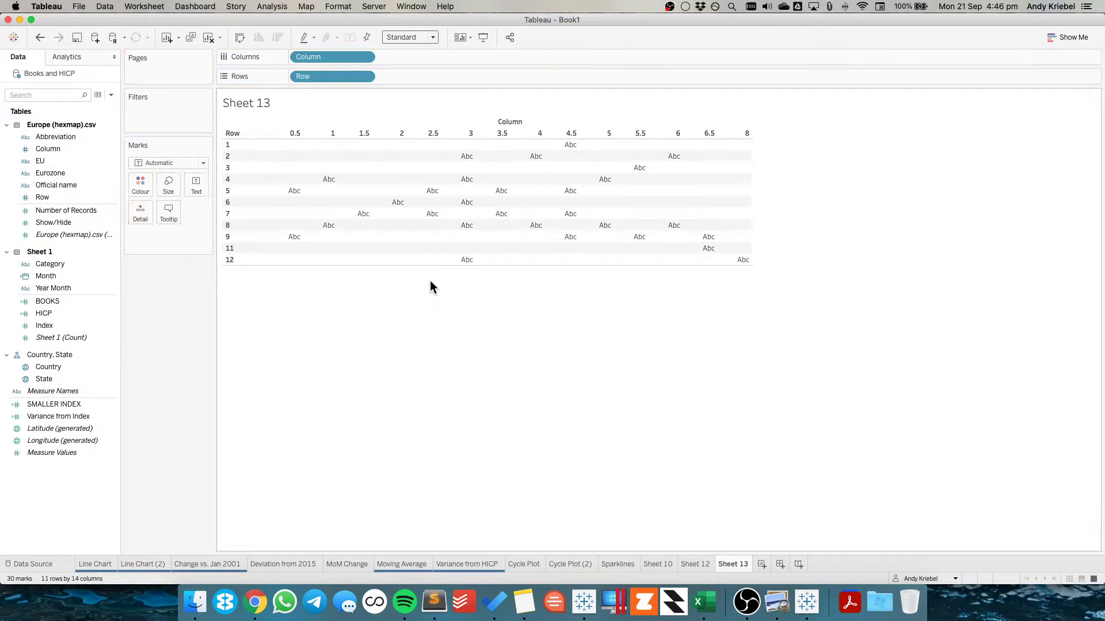
Fit Sheet 13 to the entire view and set its mark type to Area
{"action": "left_click", "coordinate": [403, 38]}
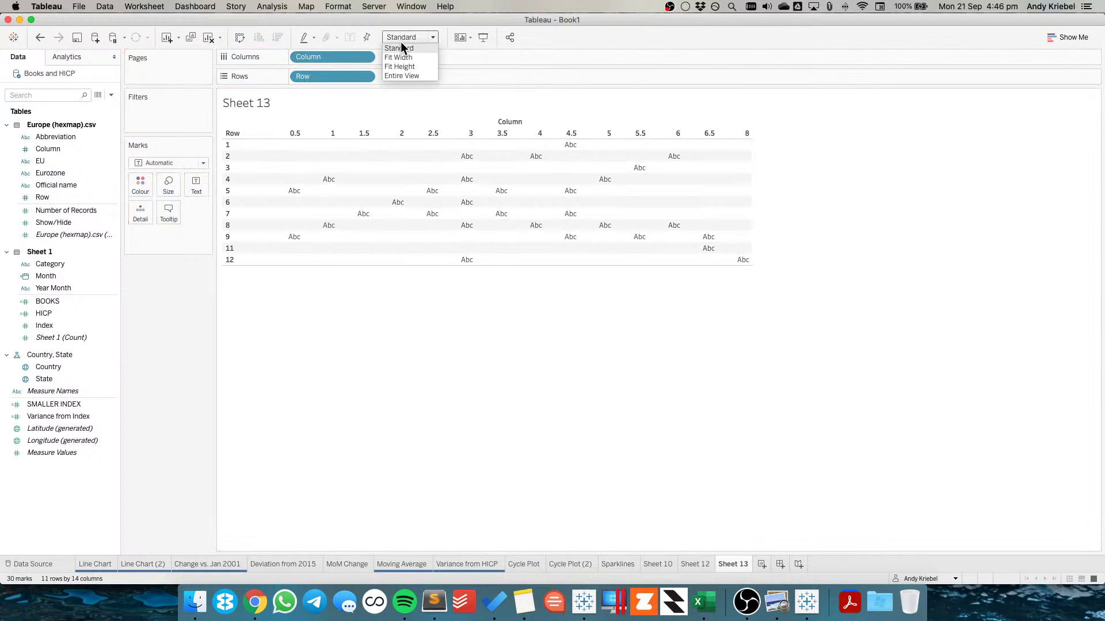
{"action": "left_click", "coordinate": [401, 74]}
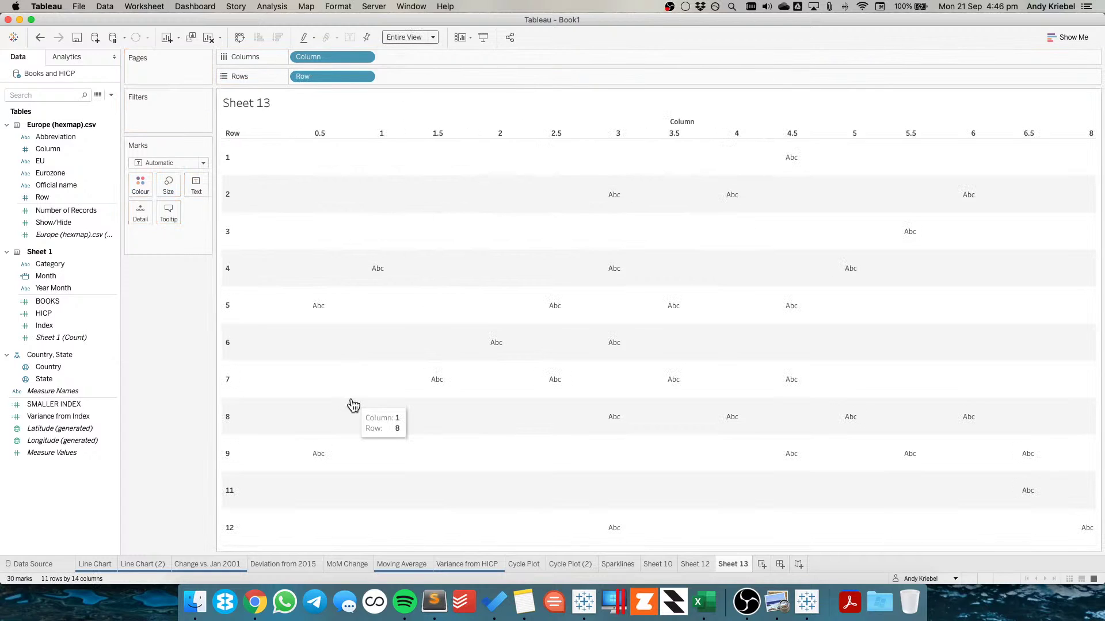
{"action": "left_click", "coordinate": [158, 163]}
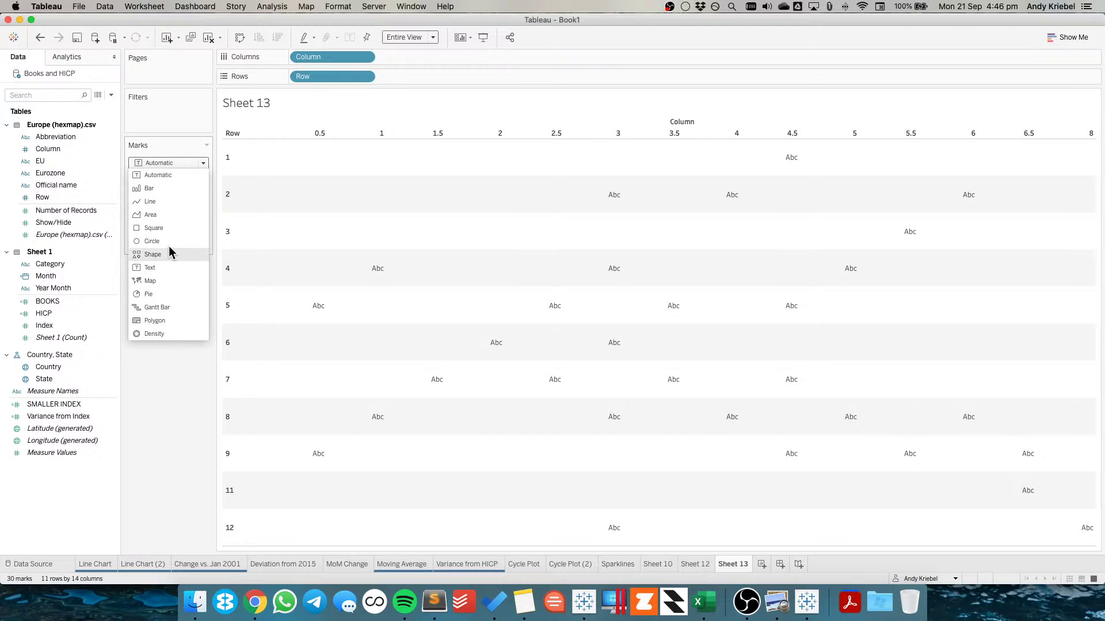
{"action": "left_click", "coordinate": [165, 218]}
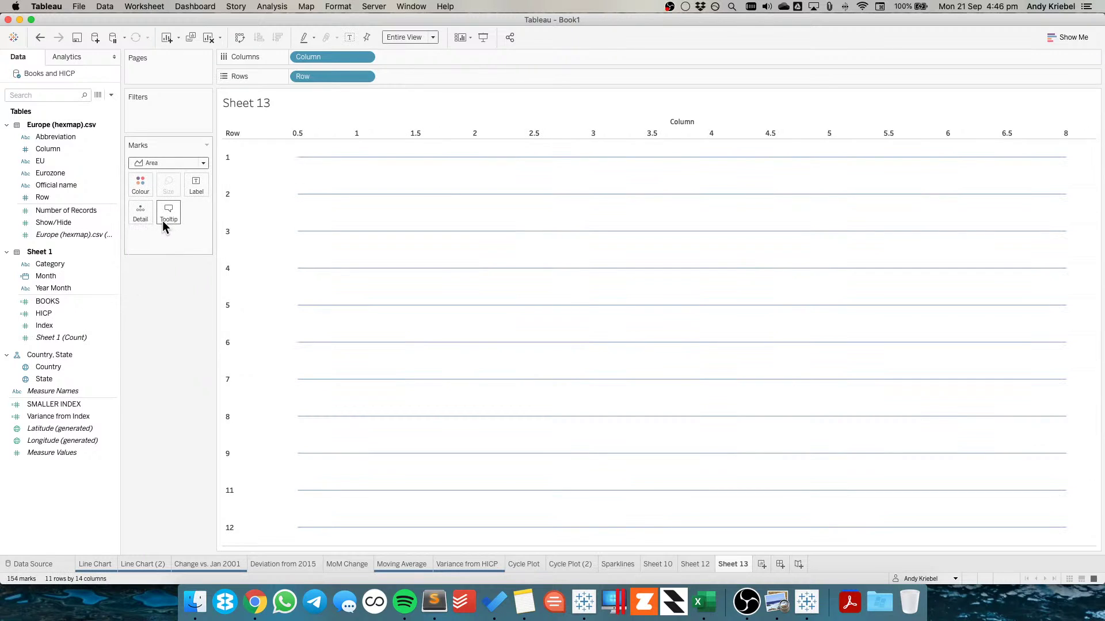
Add an ad-hoc AVG(1) calculation to Rows after the Row field
{"action": "double_click", "coordinate": [396, 76]}
{"action": "type", "text": "AVG(1)"}
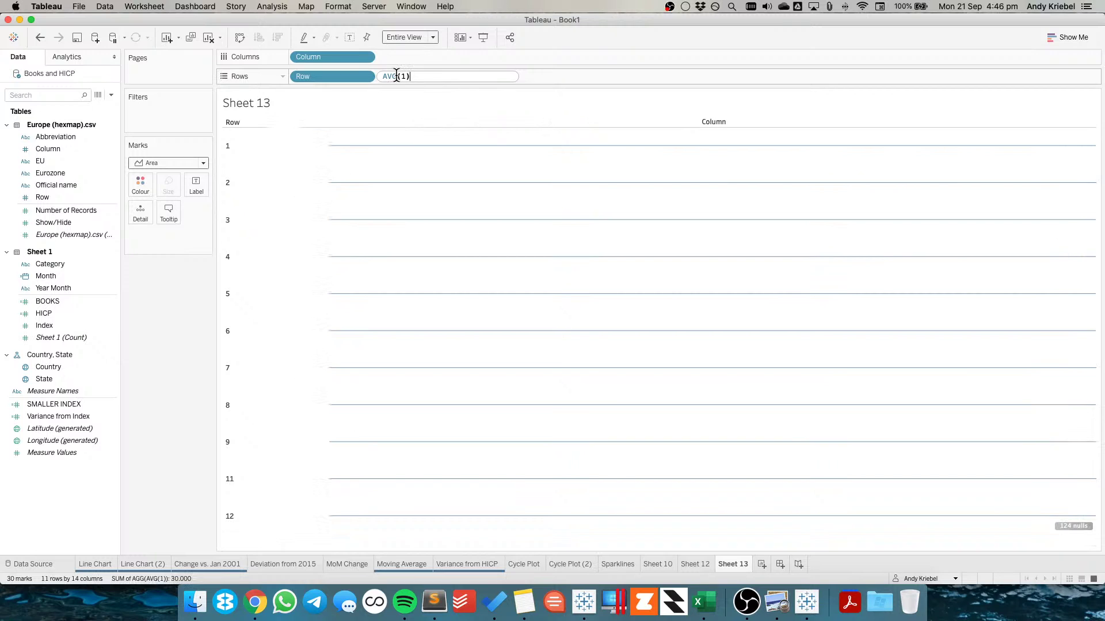
{"action": "key", "text": "Return"}
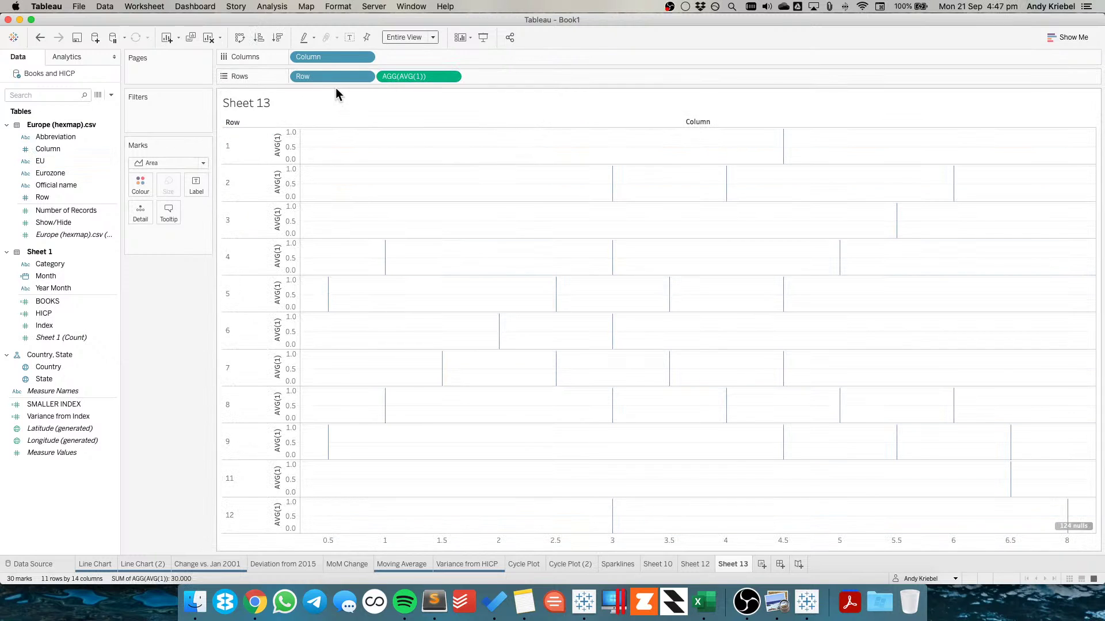
Turn the marks into Gantt bars sized by AVG(1) and enlarge them to fill their cells
{"action": "left_click", "coordinate": [163, 163]}
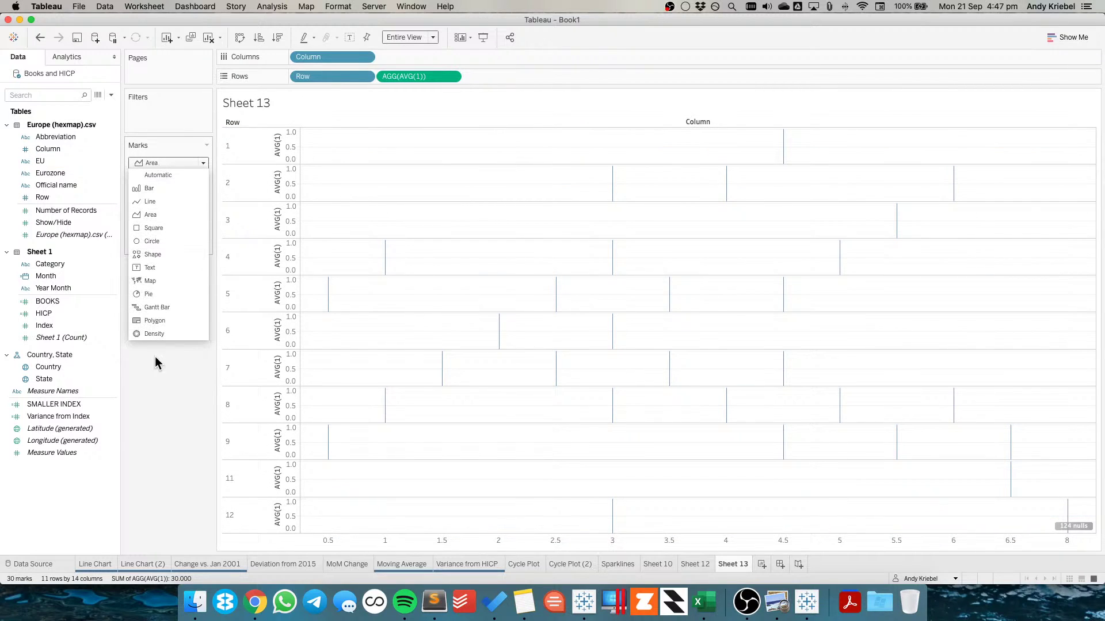
{"action": "left_click", "coordinate": [160, 308]}
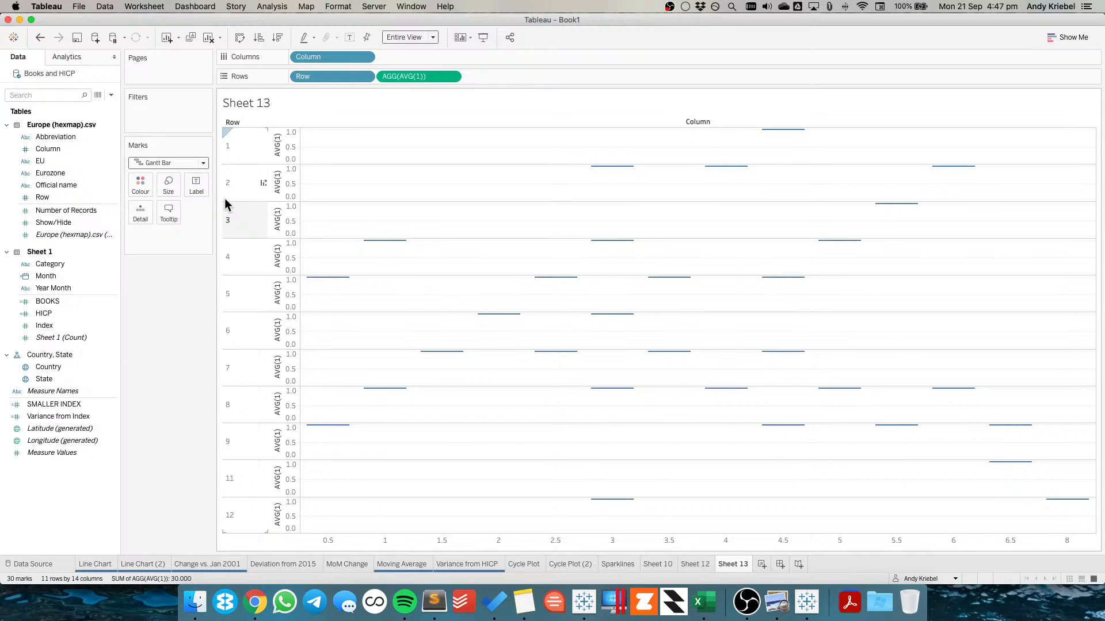
{"action": "left_click_drag", "start_coordinate": [403, 77], "coordinate": [170, 178]}
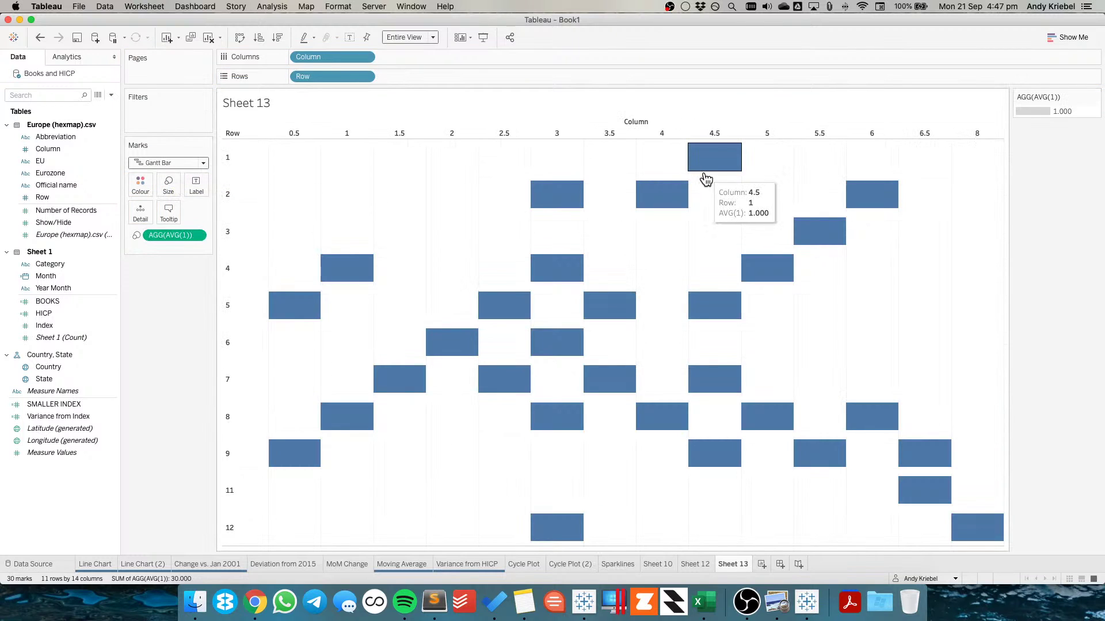
{"action": "left_click", "coordinate": [169, 187]}
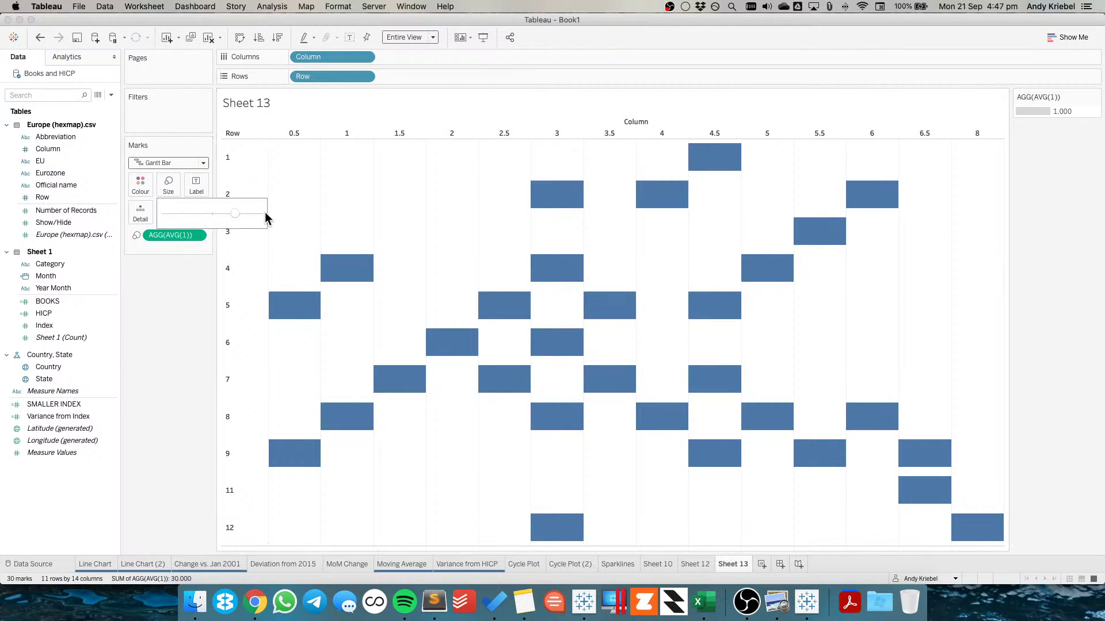
{"action": "left_click", "coordinate": [382, 200]}
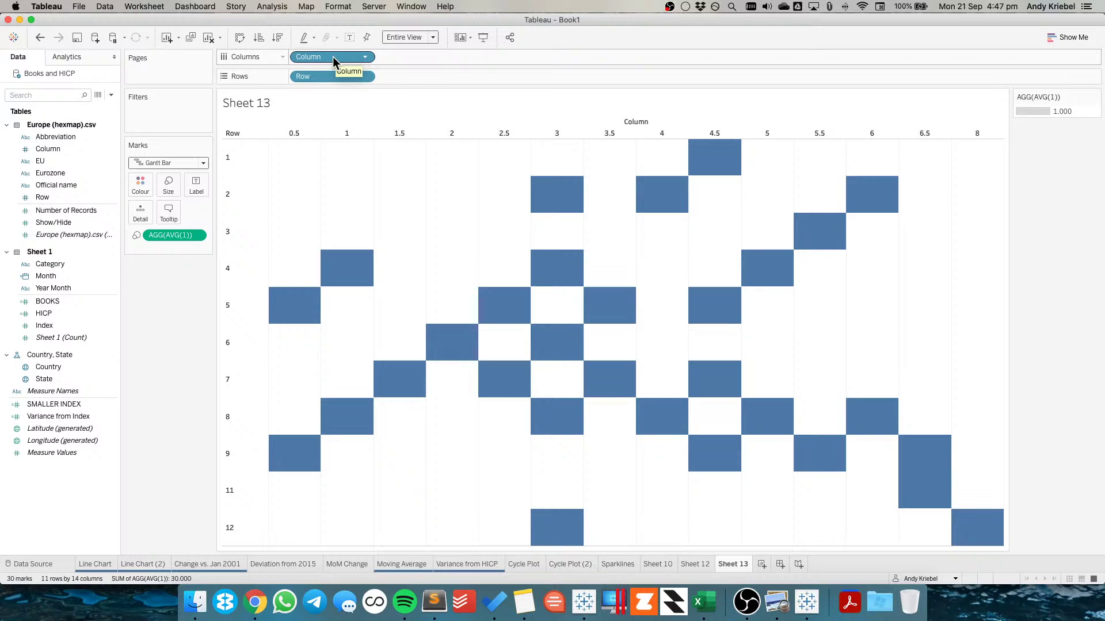
Try making the placed Column and Row fields continuous, and undo both conversions
{"action": "left_click", "coordinate": [364, 56]}
{"action": "left_click", "coordinate": [344, 240]}
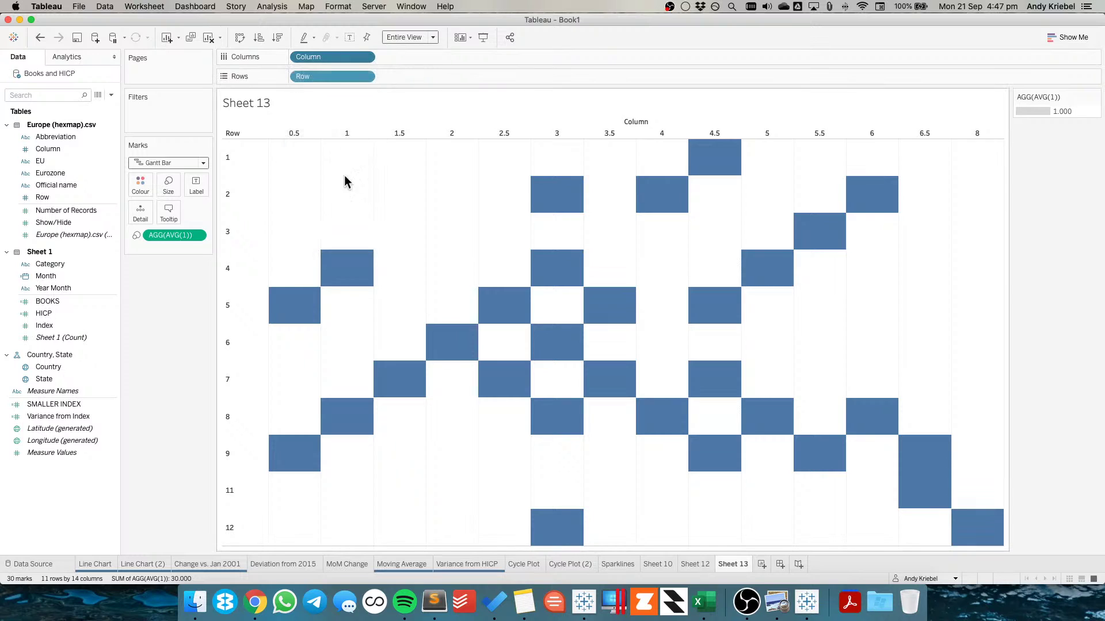
{"action": "left_click", "coordinate": [366, 77]}
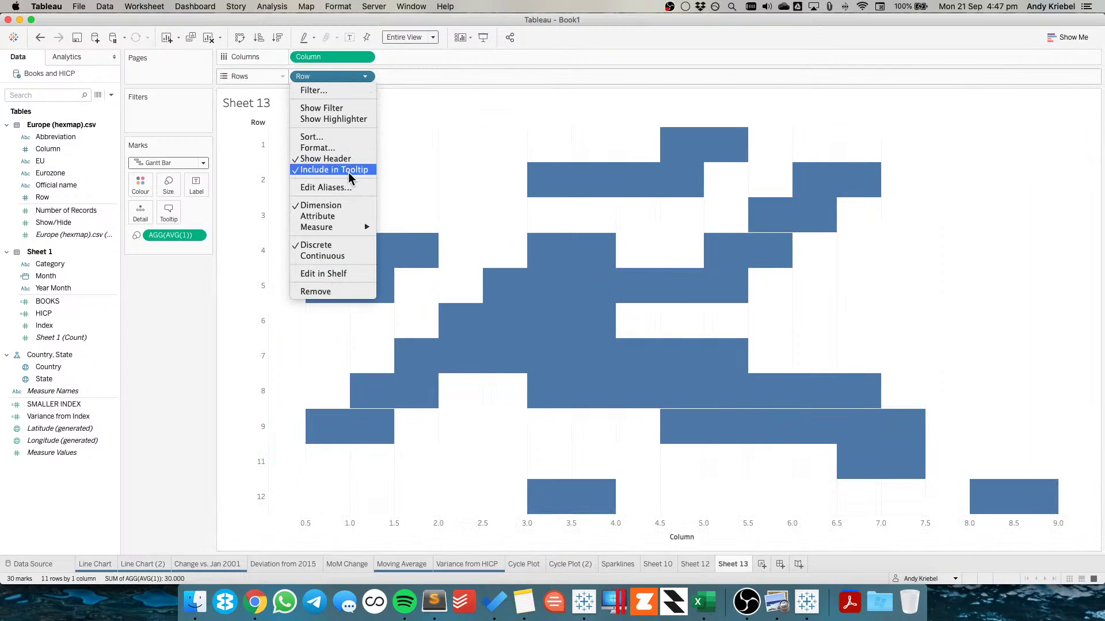
{"action": "left_click", "coordinate": [345, 260]}
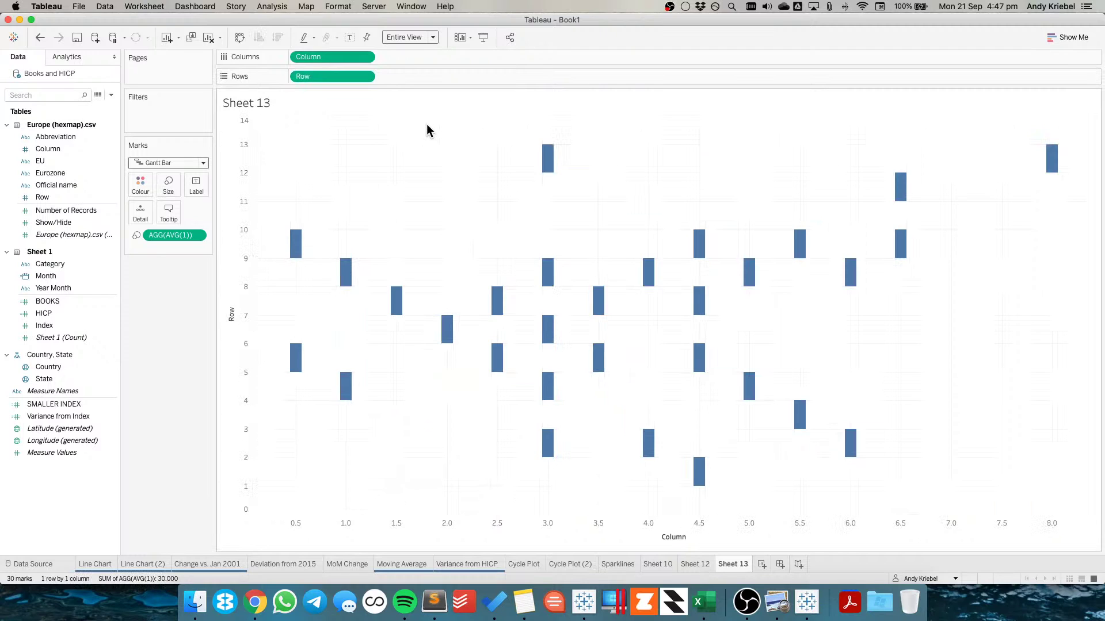
{"action": "left_click", "coordinate": [40, 37]}
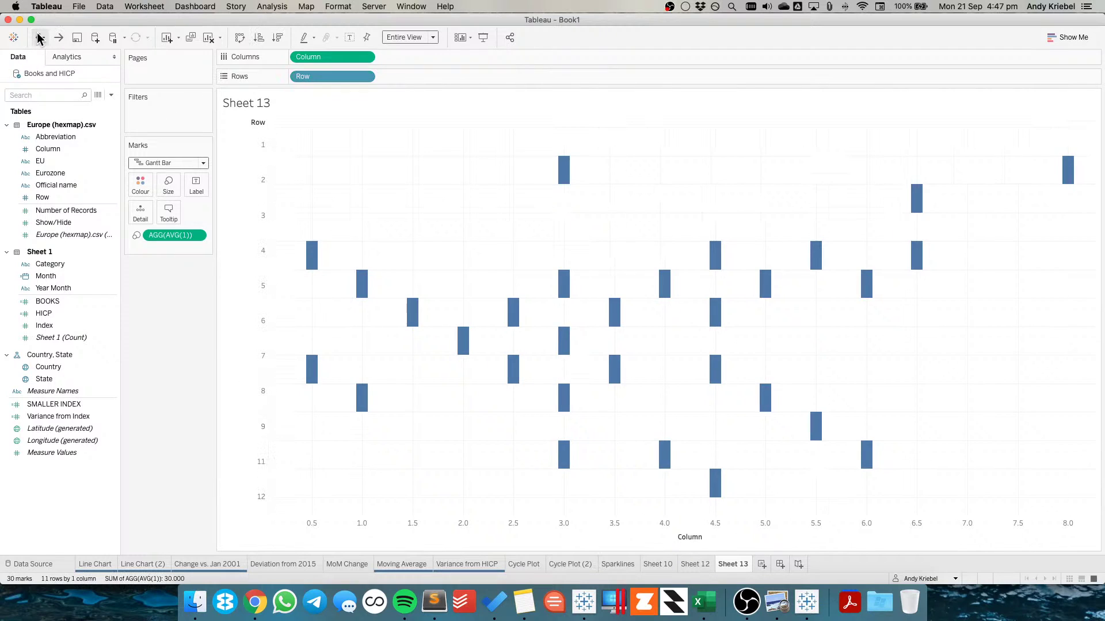
{"action": "left_click", "coordinate": [41, 38]}
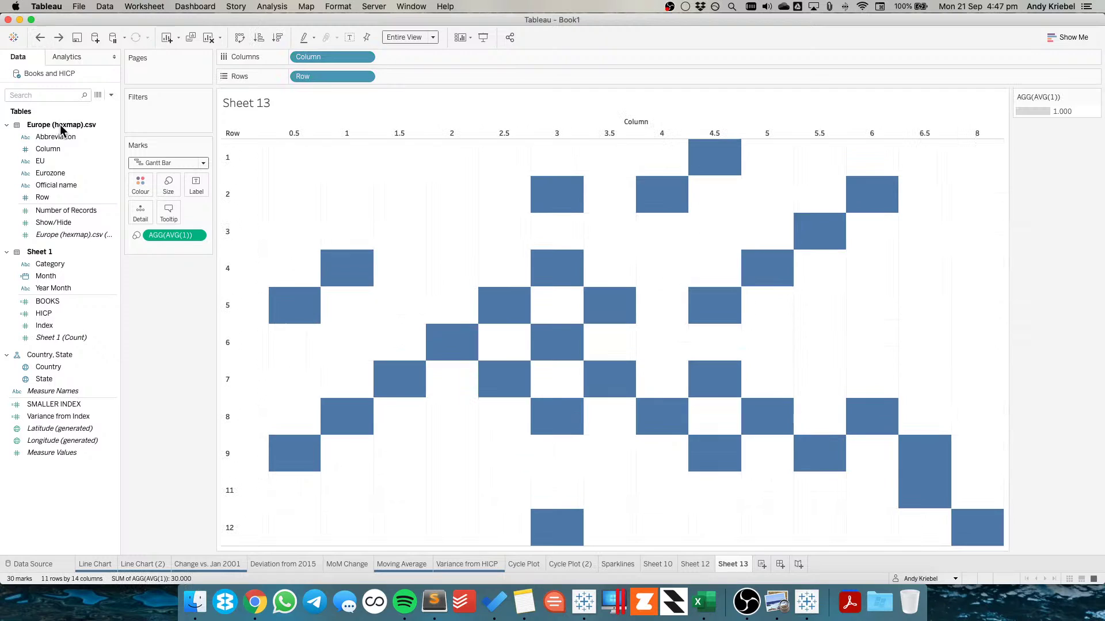
Switch to Chrome and open the Workout Wednesday 2019 album in Google Photos
{"action": "left_click", "coordinate": [260, 605]}
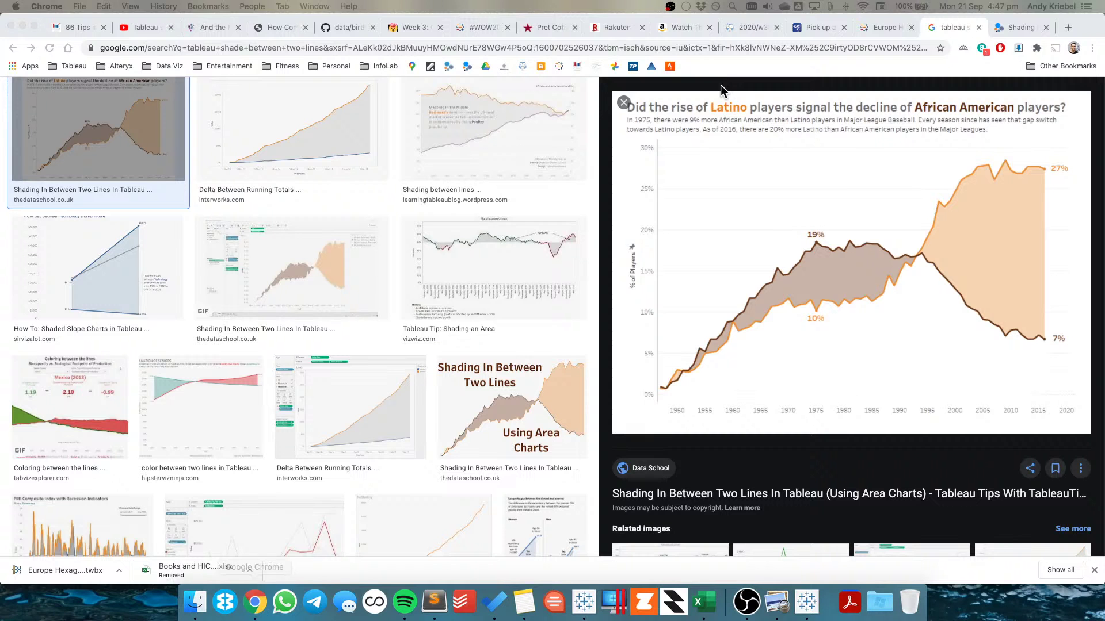
{"action": "left_click", "coordinate": [1068, 29]}
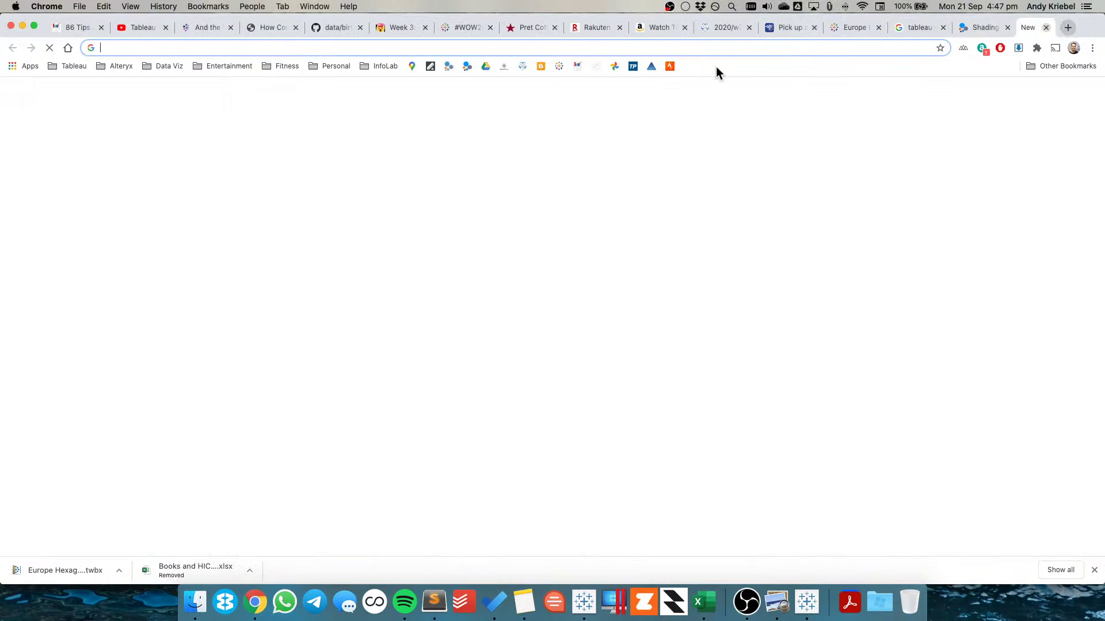
{"action": "left_click", "coordinate": [615, 66]}
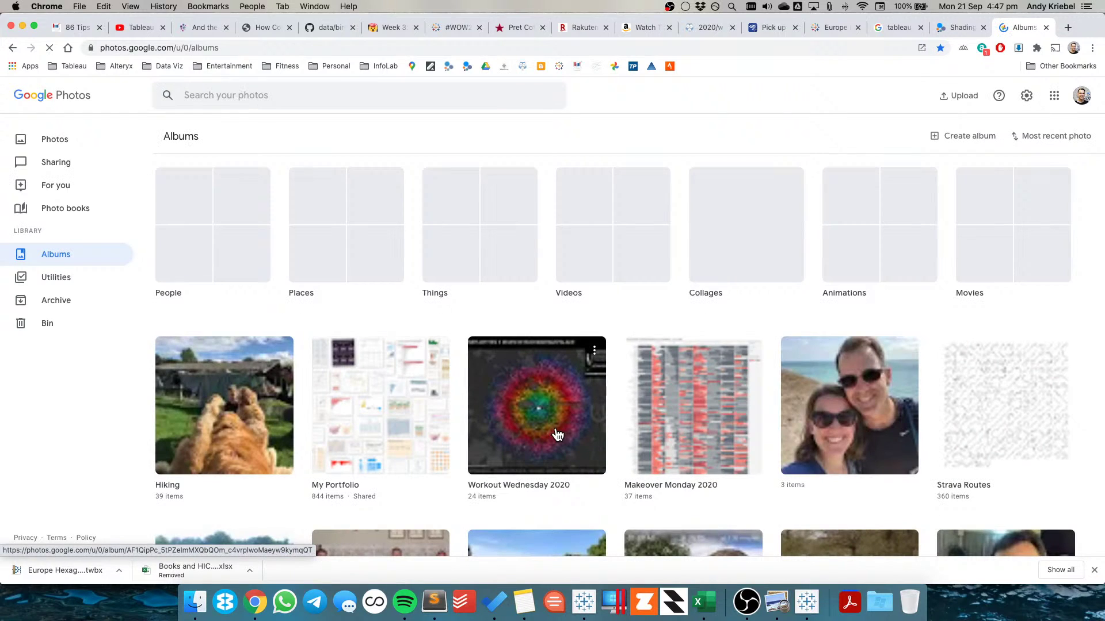
{"action": "scroll", "coordinate": [546, 403], "scroll_direction": "down", "scroll_amount": 2}
{"action": "scroll", "coordinate": [543, 400], "scroll_direction": "down", "scroll_amount": 5}
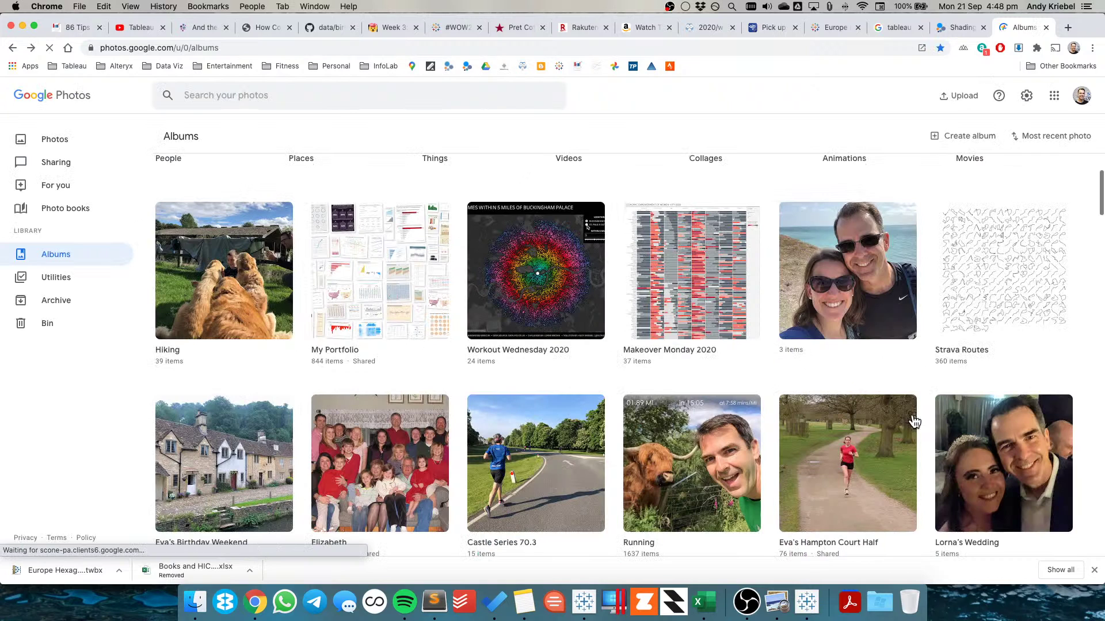
{"action": "scroll", "coordinate": [976, 462], "scroll_direction": "down", "scroll_amount": 10}
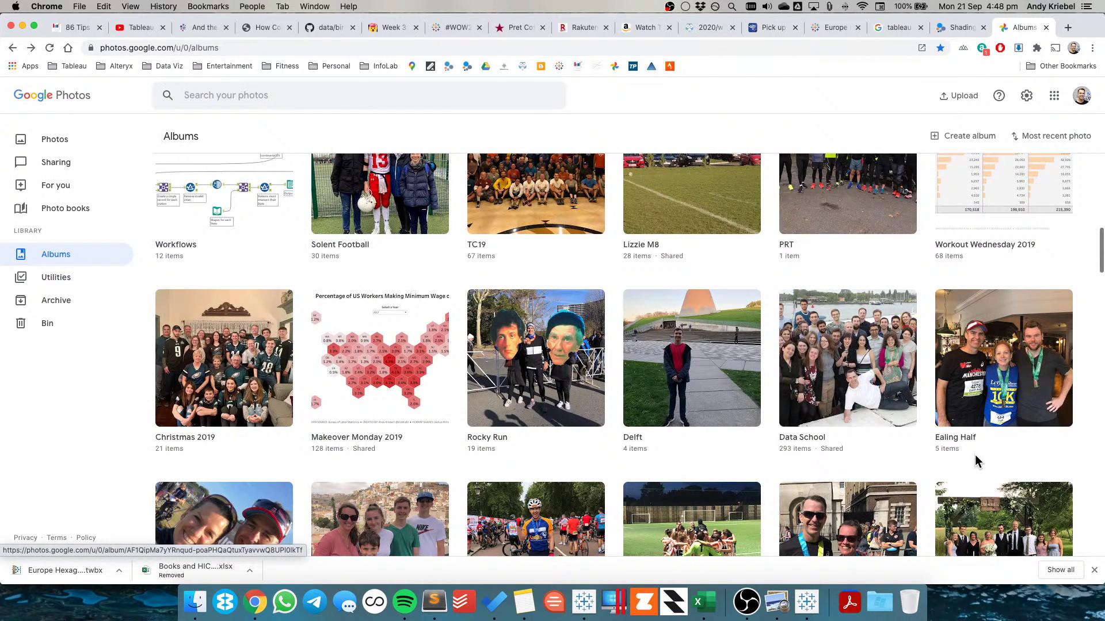
{"action": "left_click", "coordinate": [967, 204]}
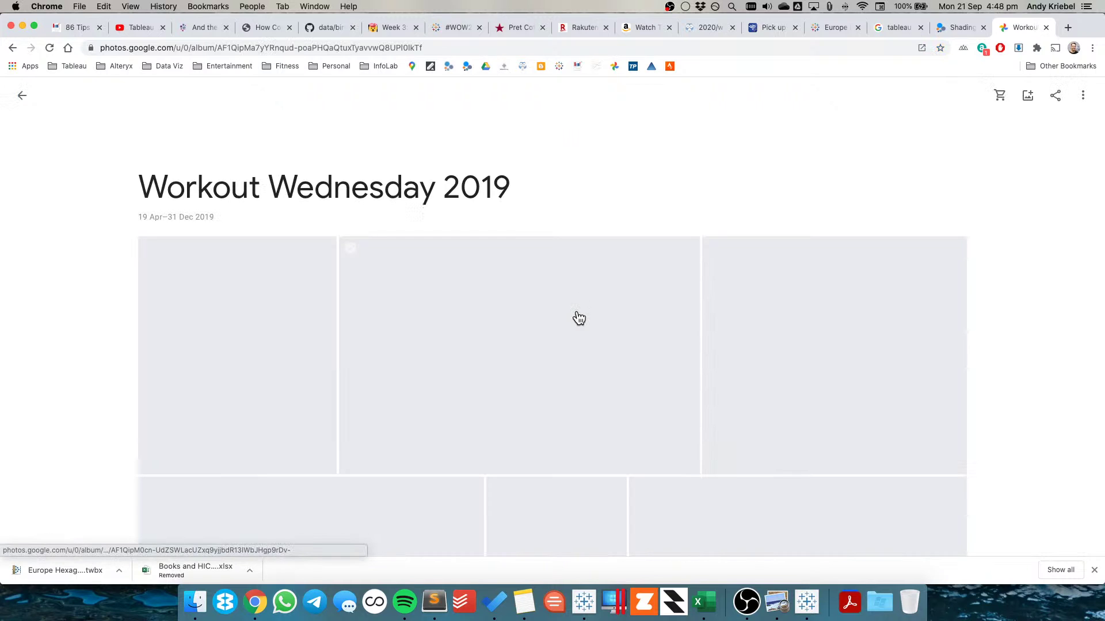
Open the image of the US profit ratio tile map from the album and show its details
{"action": "scroll", "coordinate": [681, 401], "scroll_direction": "down", "scroll_amount": 7}
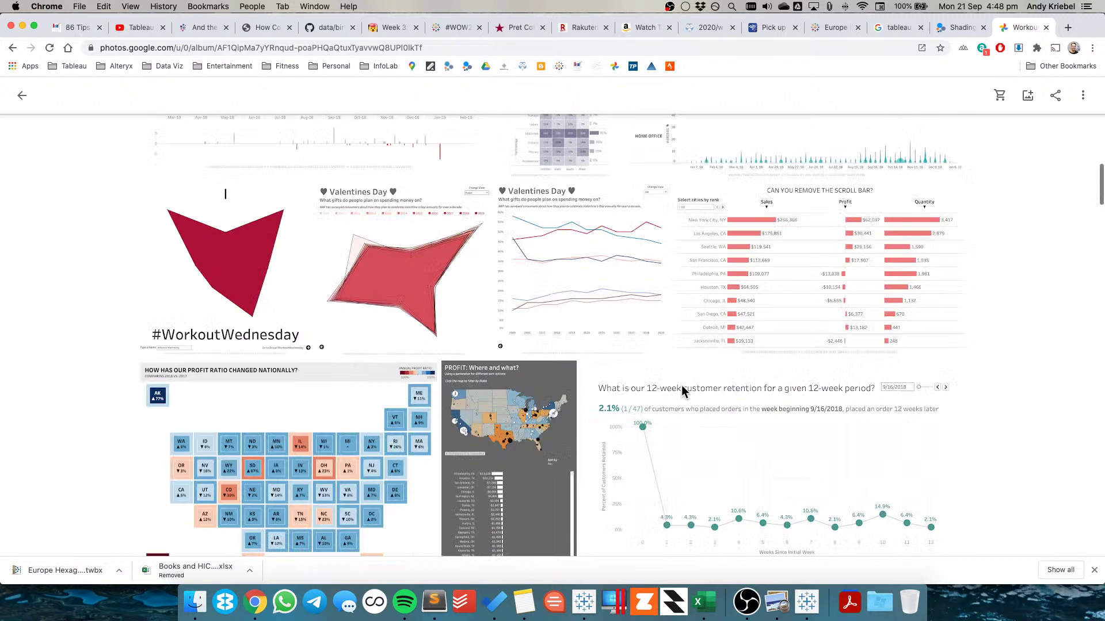
{"action": "scroll", "coordinate": [681, 385], "scroll_direction": "down", "scroll_amount": 4}
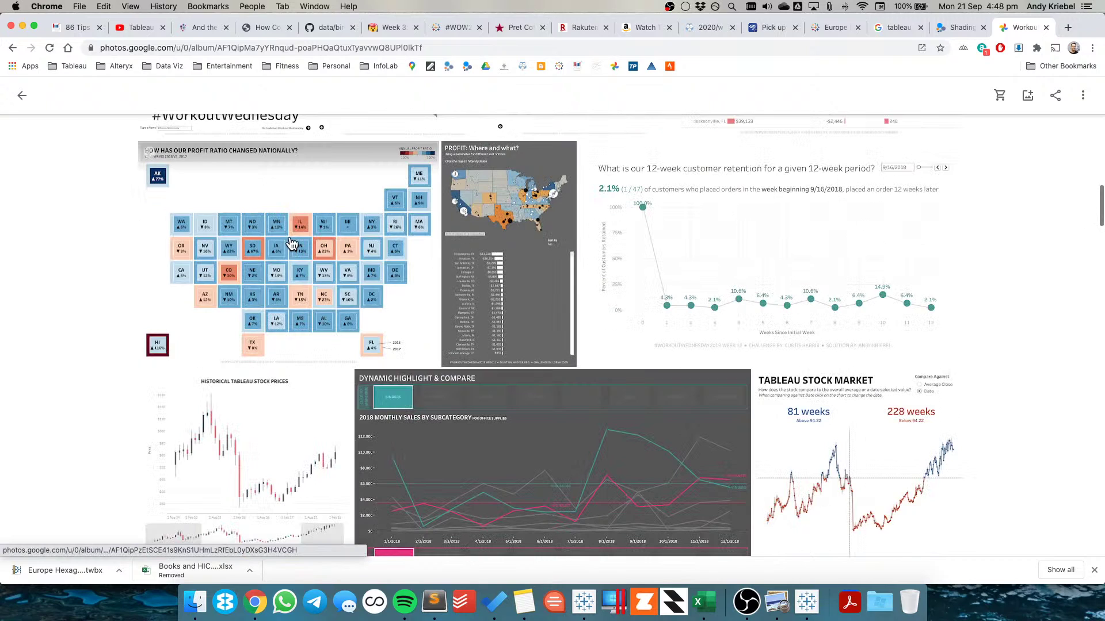
{"action": "left_click", "coordinate": [292, 243]}
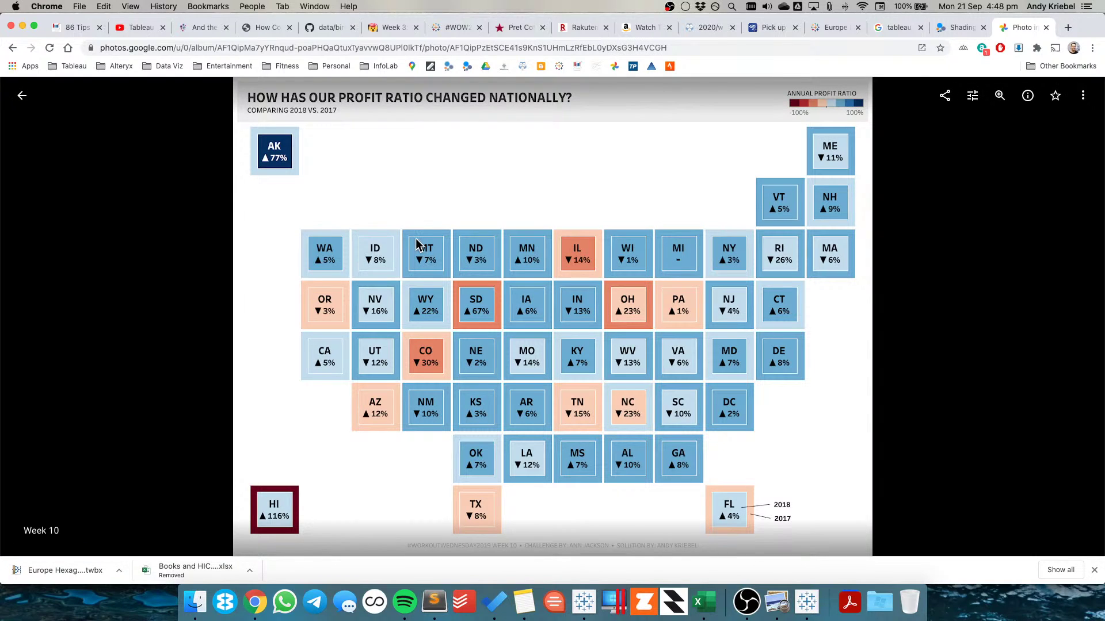
{"action": "left_click", "coordinate": [1027, 95]}
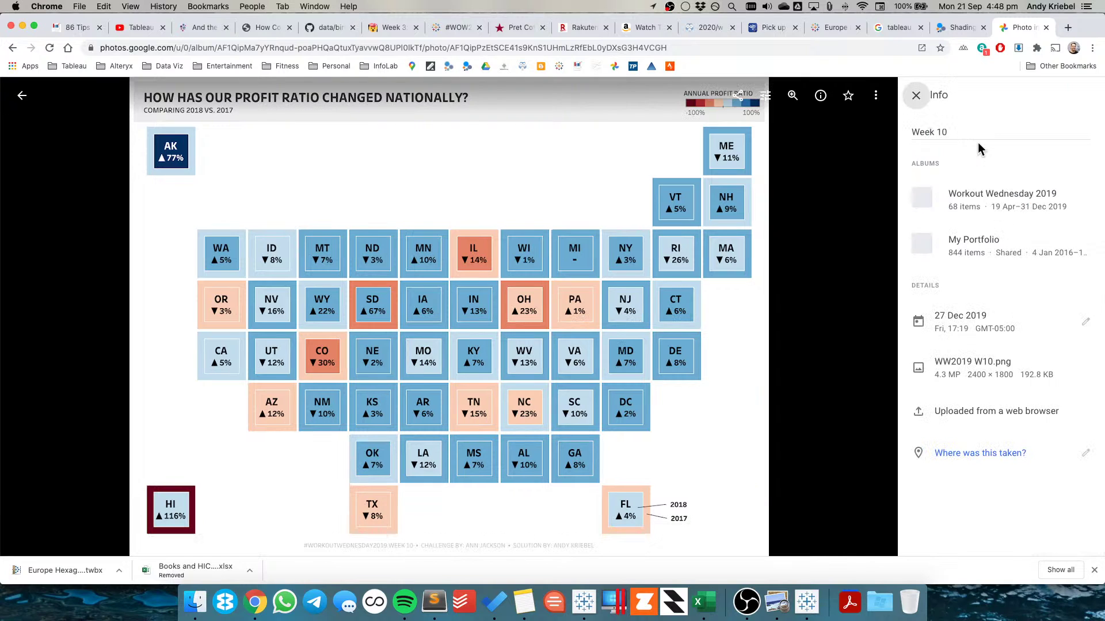
Open the #WorkoutWednesday2019 Week 10 - National Profit Ratio Change workbook from the 2019 folder in Finder
{"action": "left_click", "coordinate": [183, 618]}
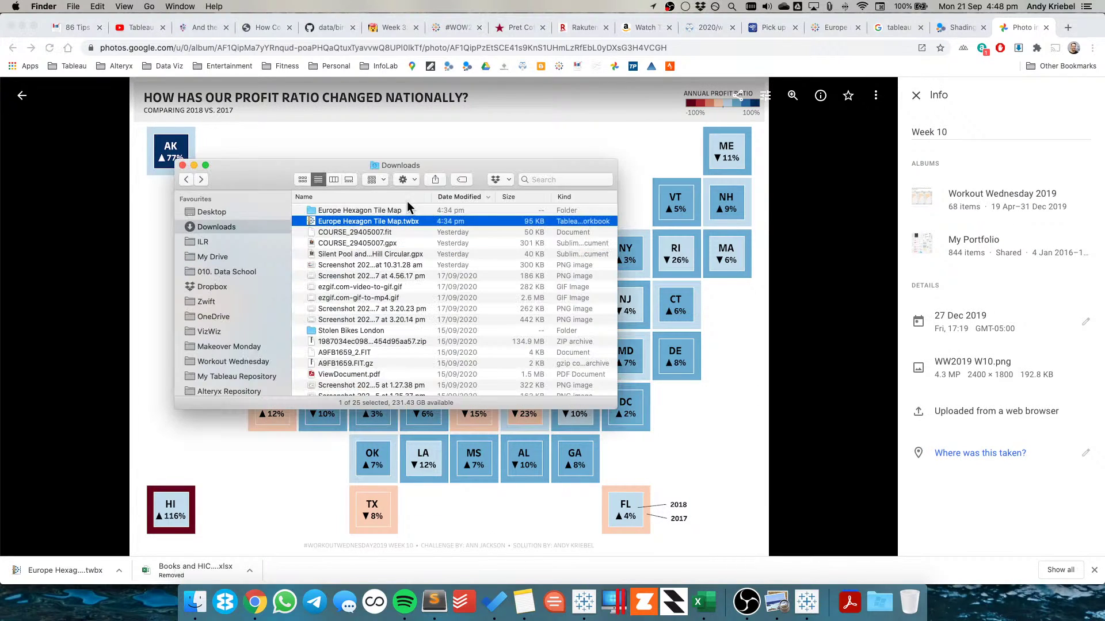
{"action": "left_click", "coordinate": [230, 362]}
{"action": "double_click", "coordinate": [339, 244]}
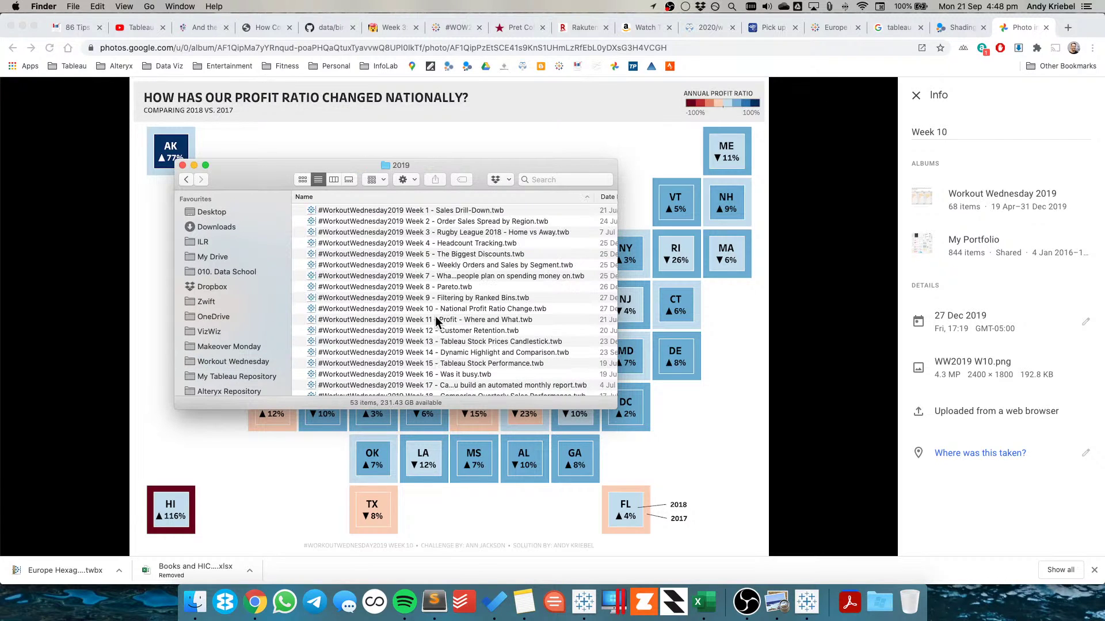
{"action": "left_click", "coordinate": [416, 309]}
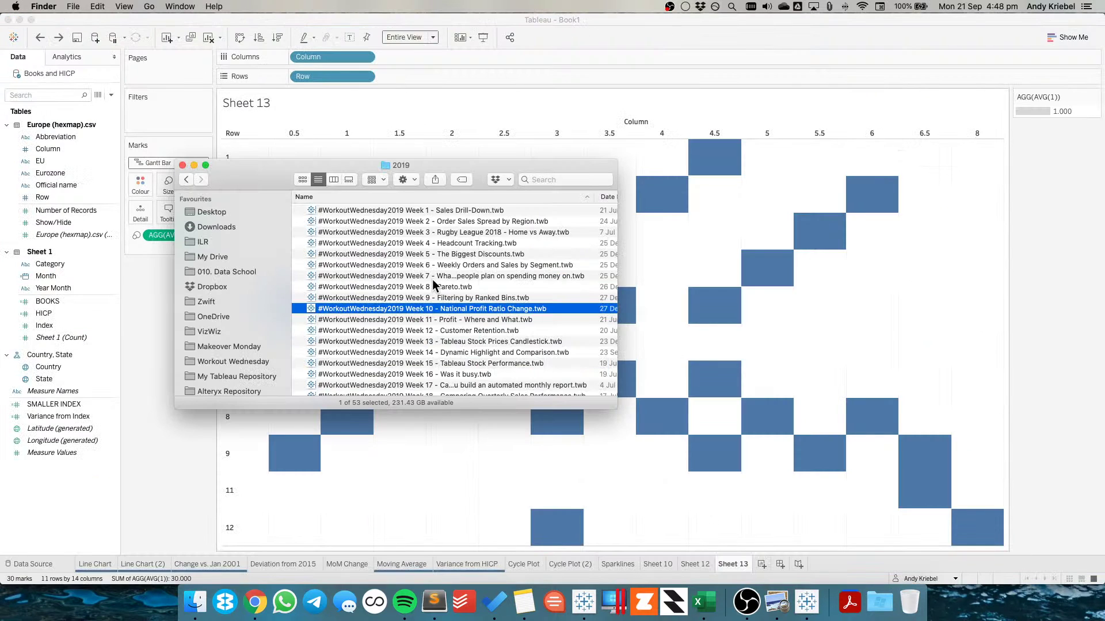
{"action": "key", "text": "super+Tab"}
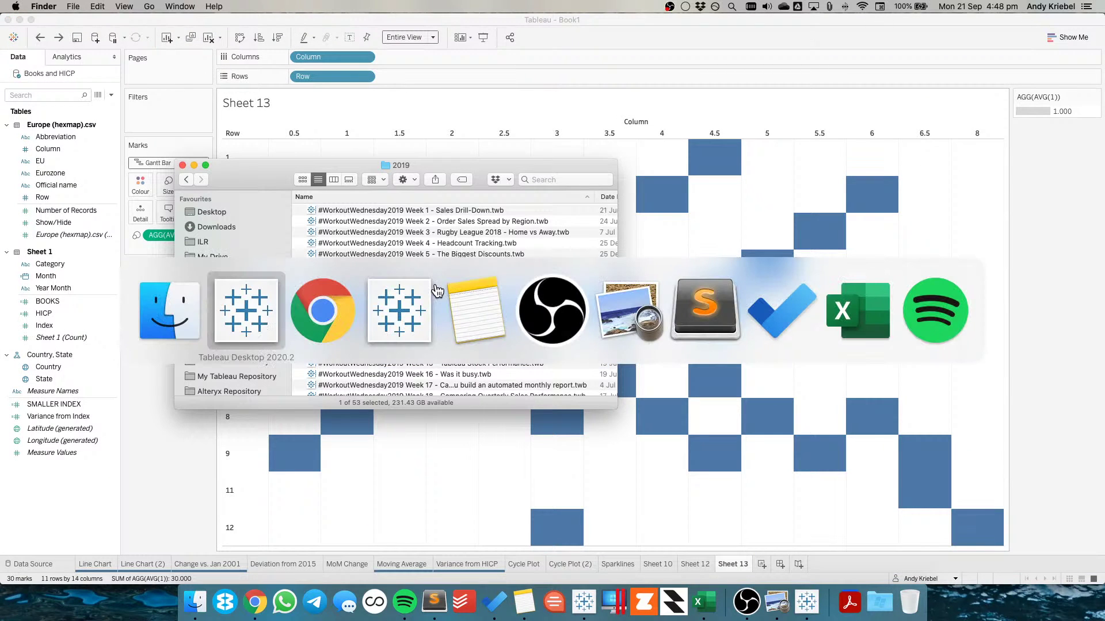
{"action": "key", "text": "super+Tab"}
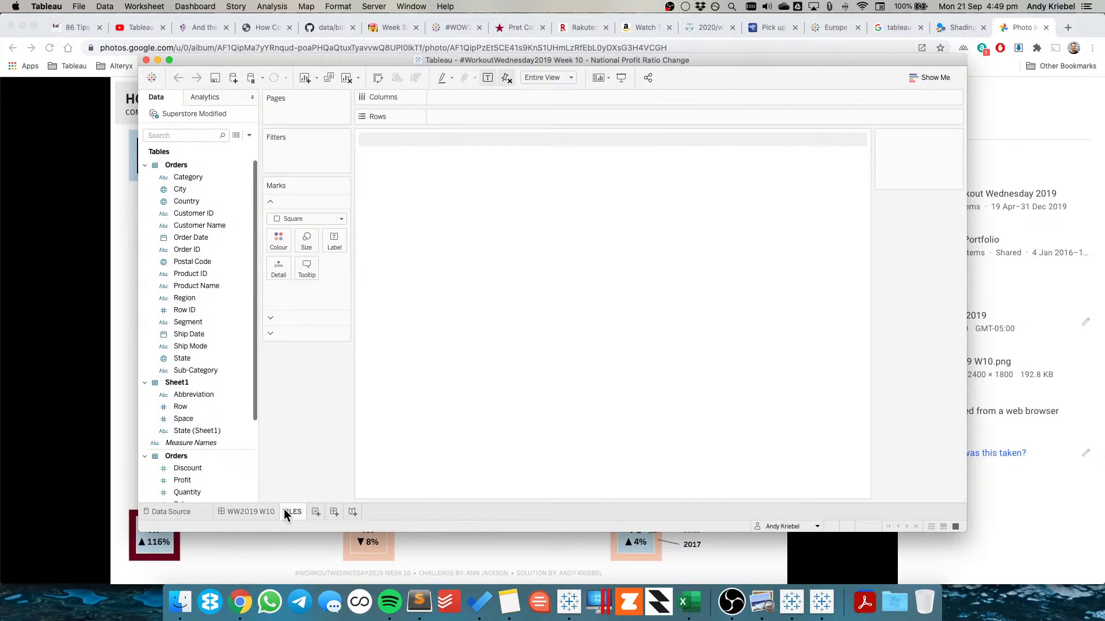
Examine how the TILES sheet builds its tile map from the Row and Space fields
{"action": "right_click", "coordinate": [286, 515]}
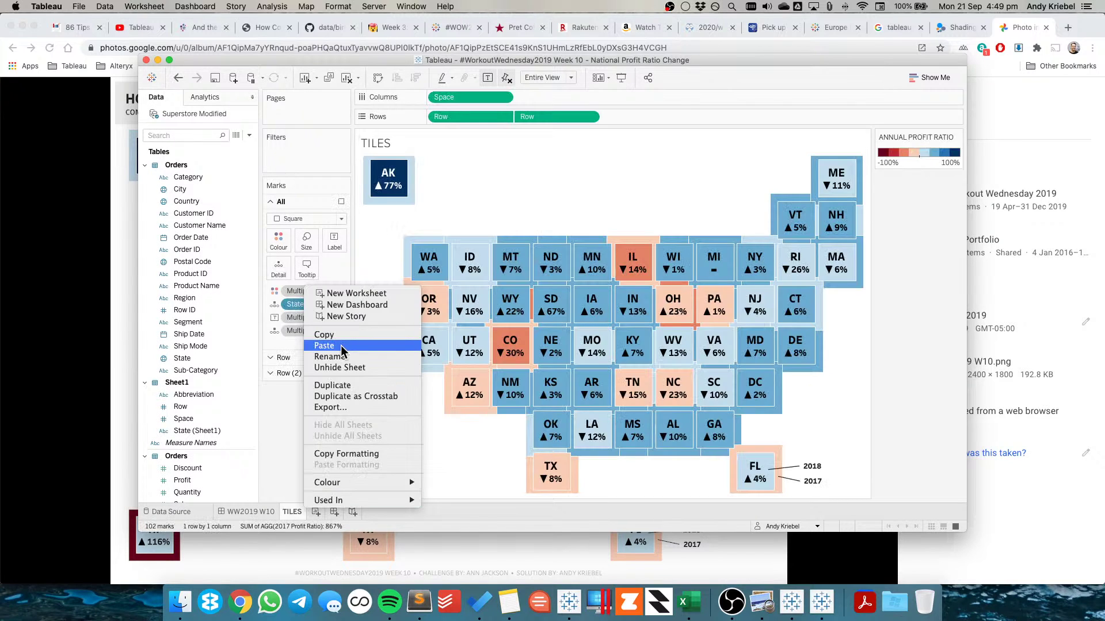
{"action": "left_click", "coordinate": [294, 452]}
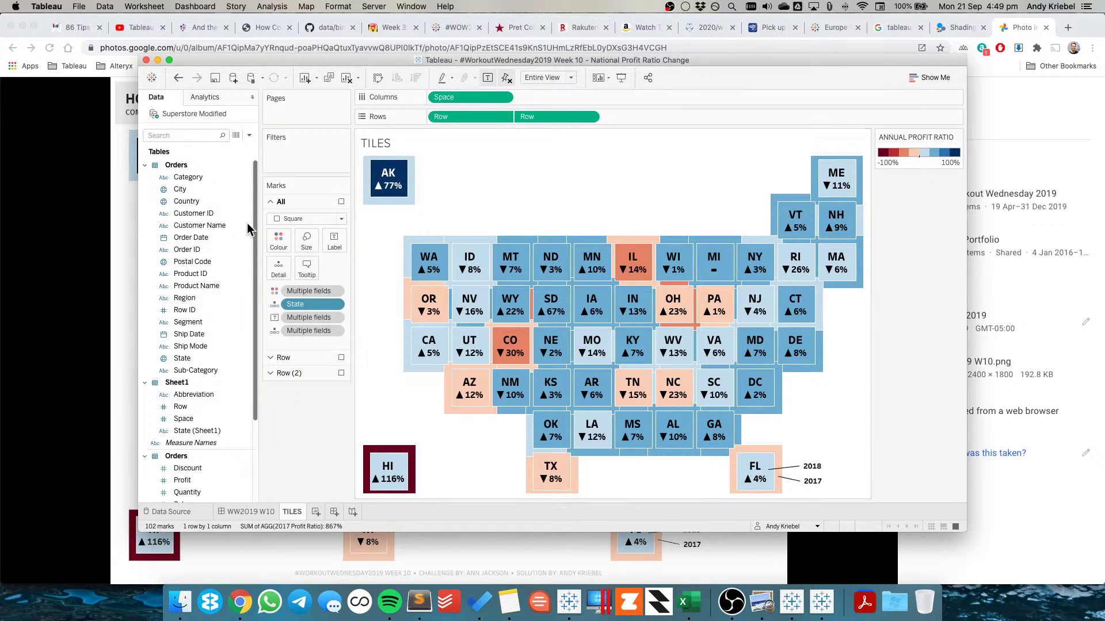
{"action": "left_click", "coordinate": [210, 405]}
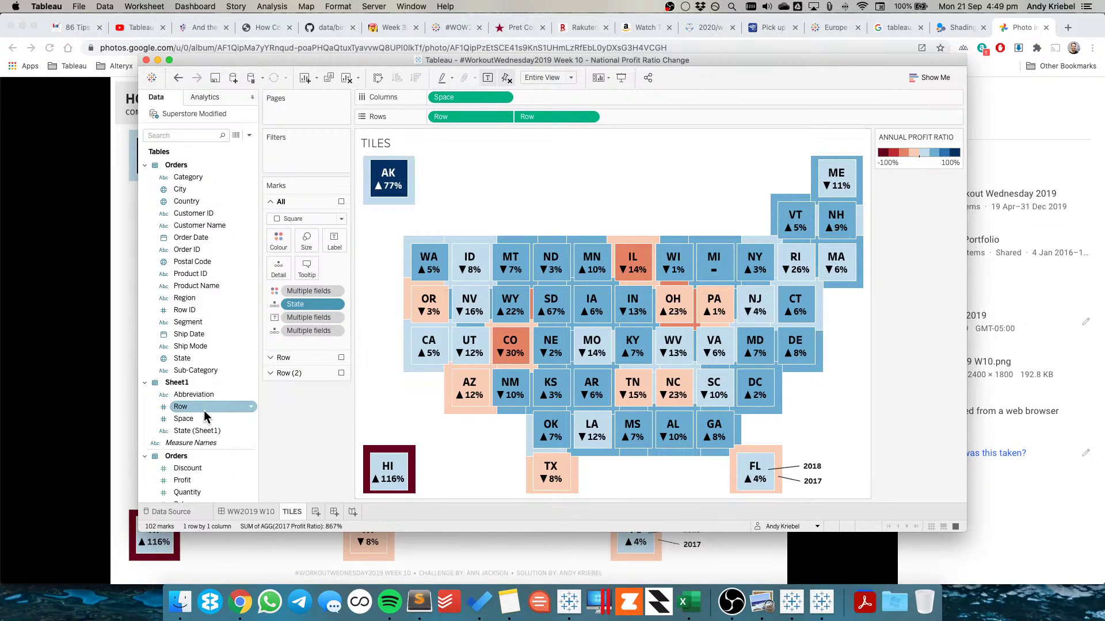
{"action": "left_click", "coordinate": [201, 419]}
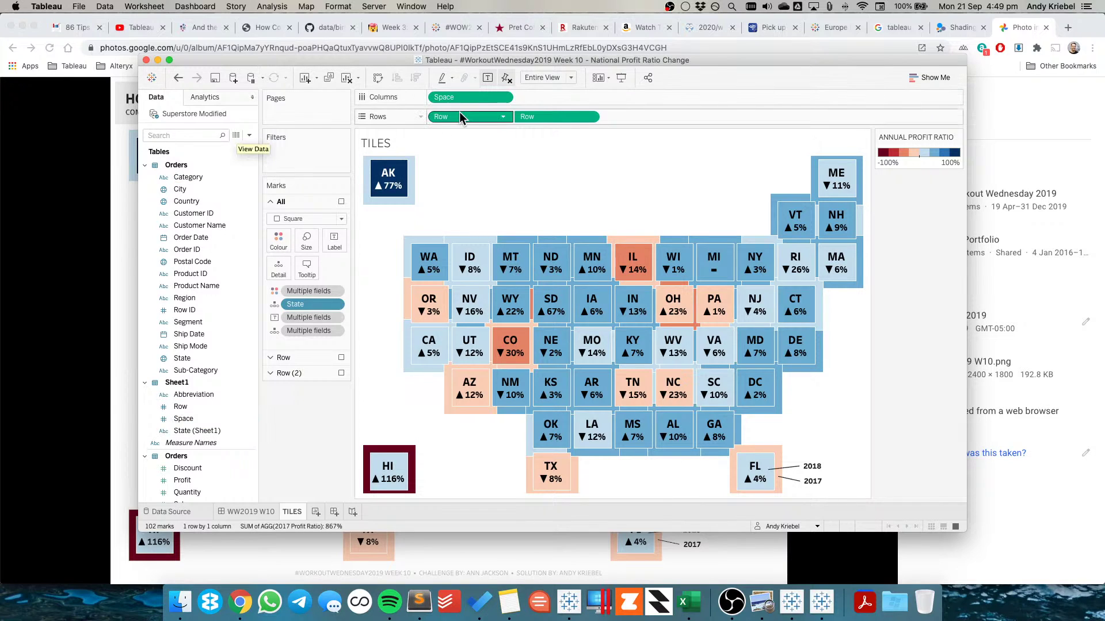
Inspect the underlying rows of the Superstore Modified data source, close them, and return to the Book1 workbook
{"action": "left_click", "coordinate": [236, 135]}
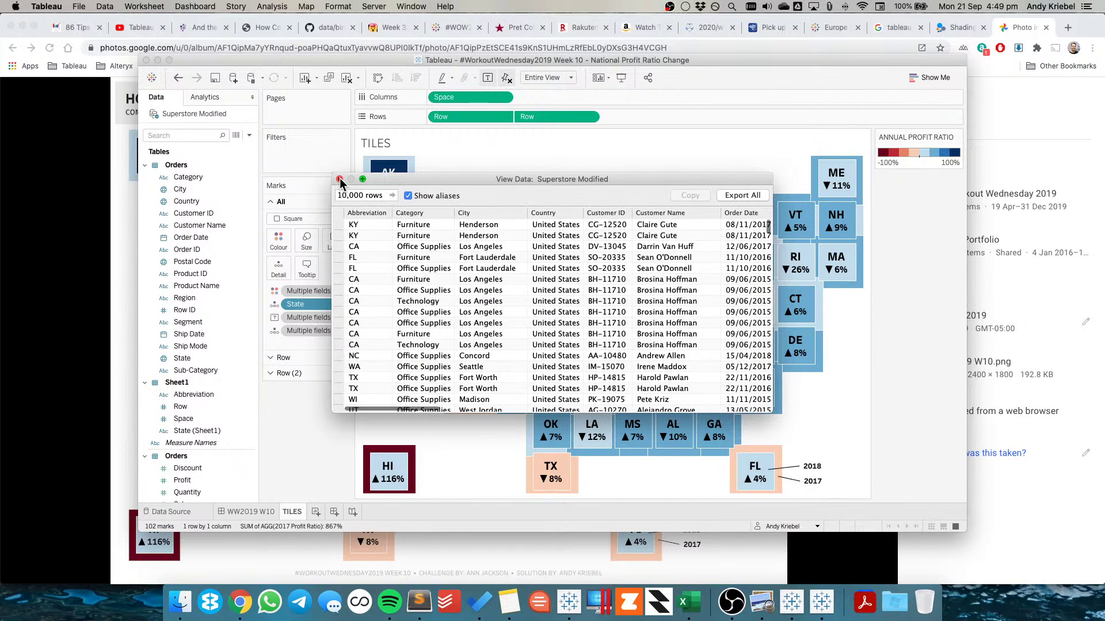
{"action": "left_click", "coordinate": [339, 180]}
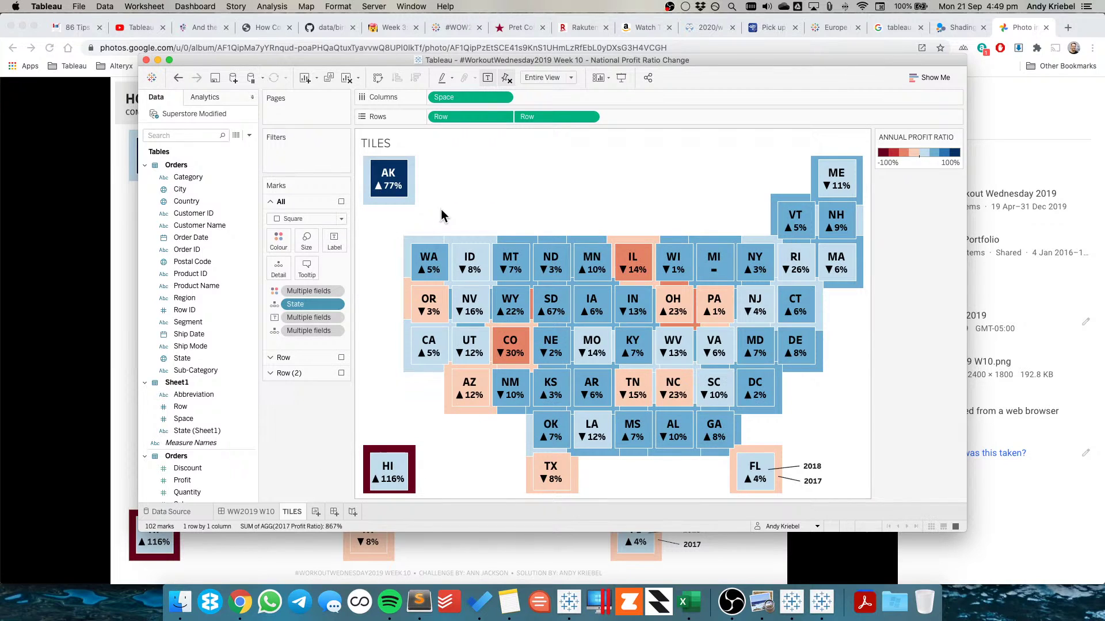
{"action": "key", "text": "super+Tab"}
{"action": "key", "text": "super+Tab"}
{"action": "key", "text": "super+Tab"}
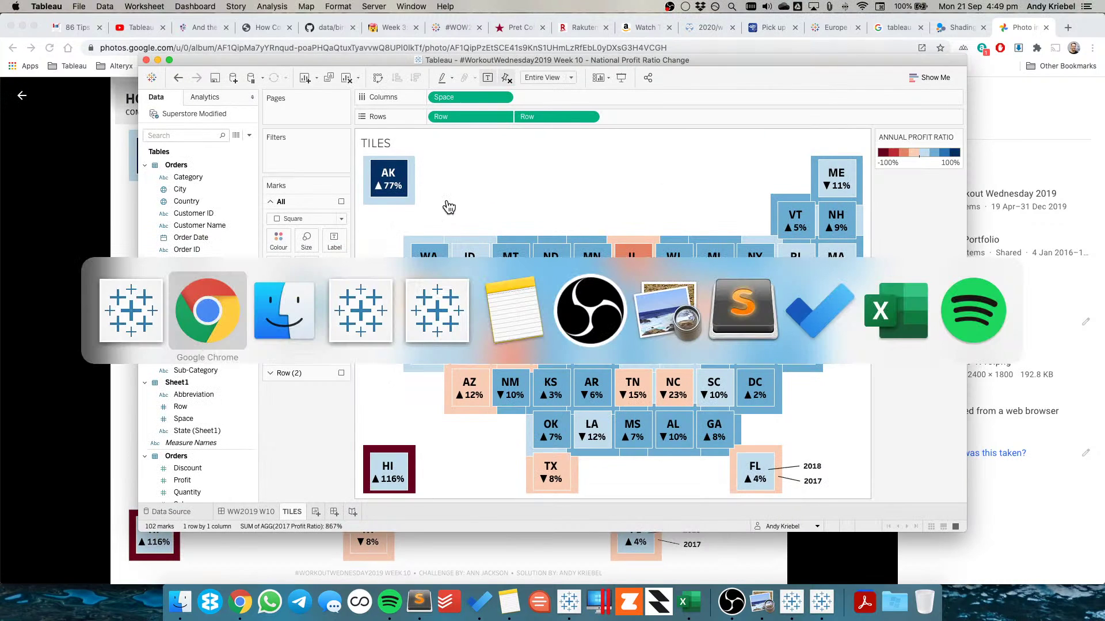
{"action": "key", "text": "super+Tab"}
{"action": "key", "text": "super+Tab"}
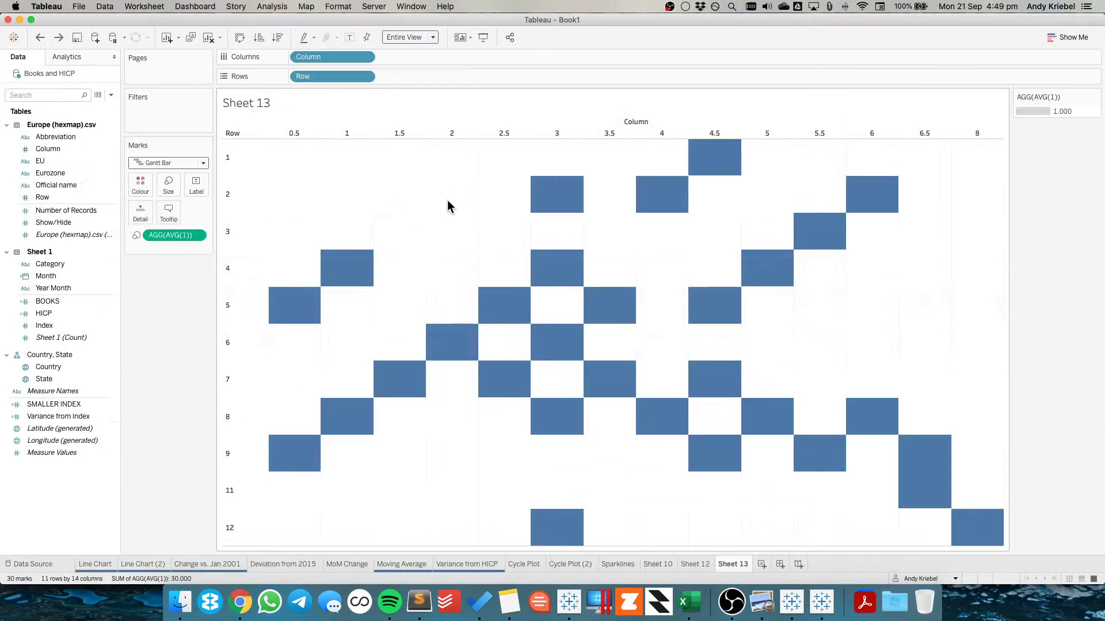
Make both Column and Row continuous on Sheet 13
{"action": "left_click", "coordinate": [365, 57]}
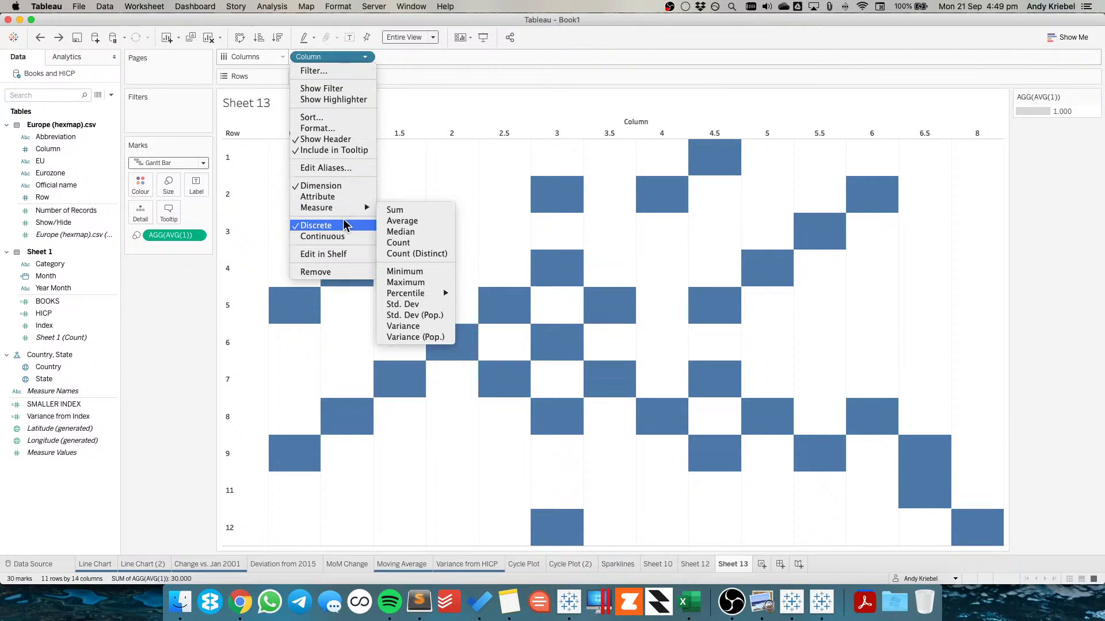
{"action": "left_click", "coordinate": [363, 79]}
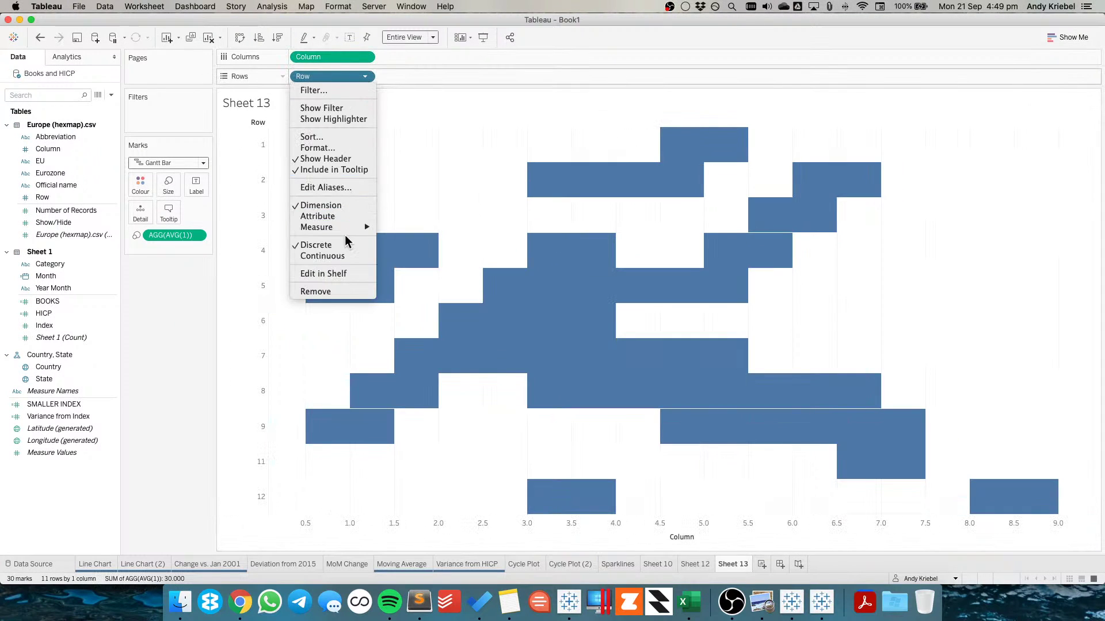
{"action": "left_click", "coordinate": [345, 254]}
Remove the AVG(1) field from Size and change the mark type from Gantt Bar to Square
{"action": "left_click_drag", "start_coordinate": [171, 237], "coordinate": [167, 305]}
{"action": "left_click", "coordinate": [161, 163]}
{"action": "left_click", "coordinate": [161, 226]}
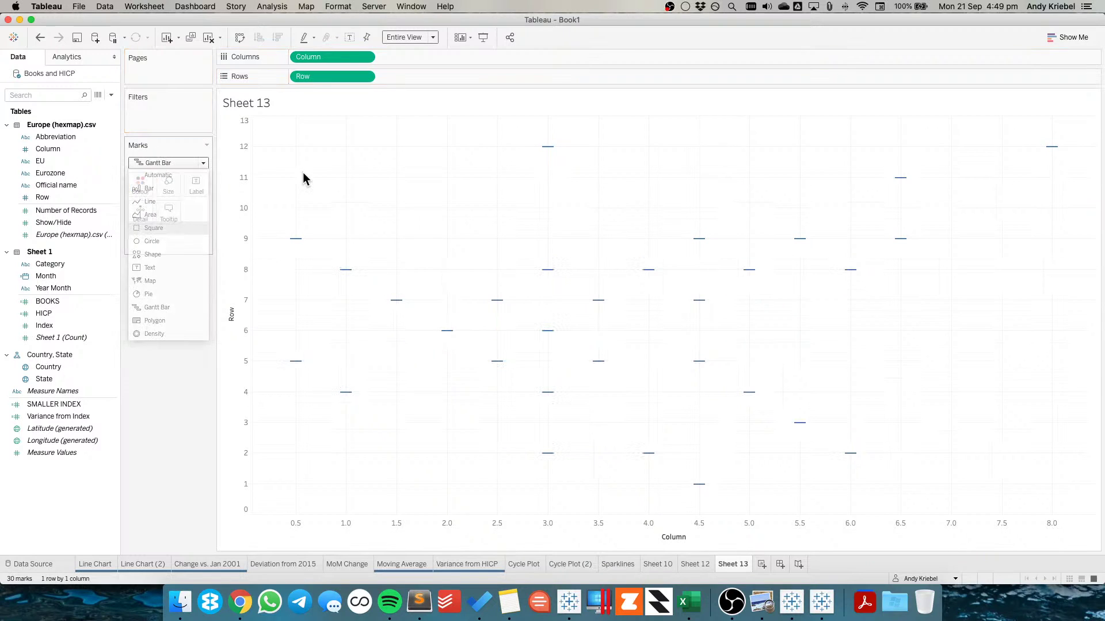
Compare Sheet 13 with the mark settings of the TILES sheet in the Week 10 workbook
{"action": "key", "text": "super+grave"}
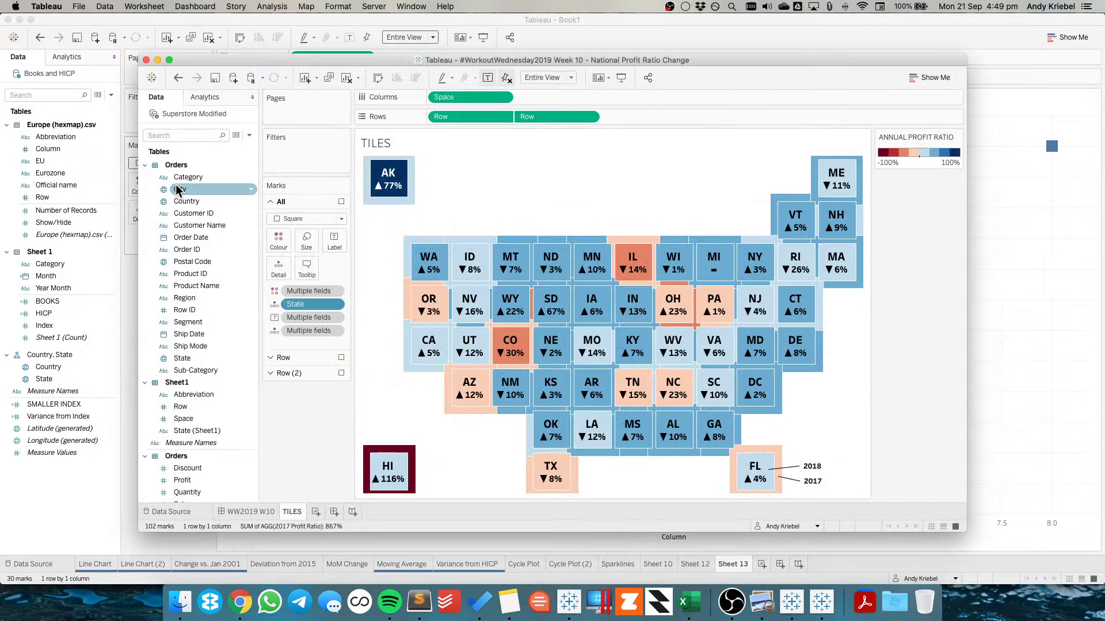
{"action": "key", "text": "super+grave"}
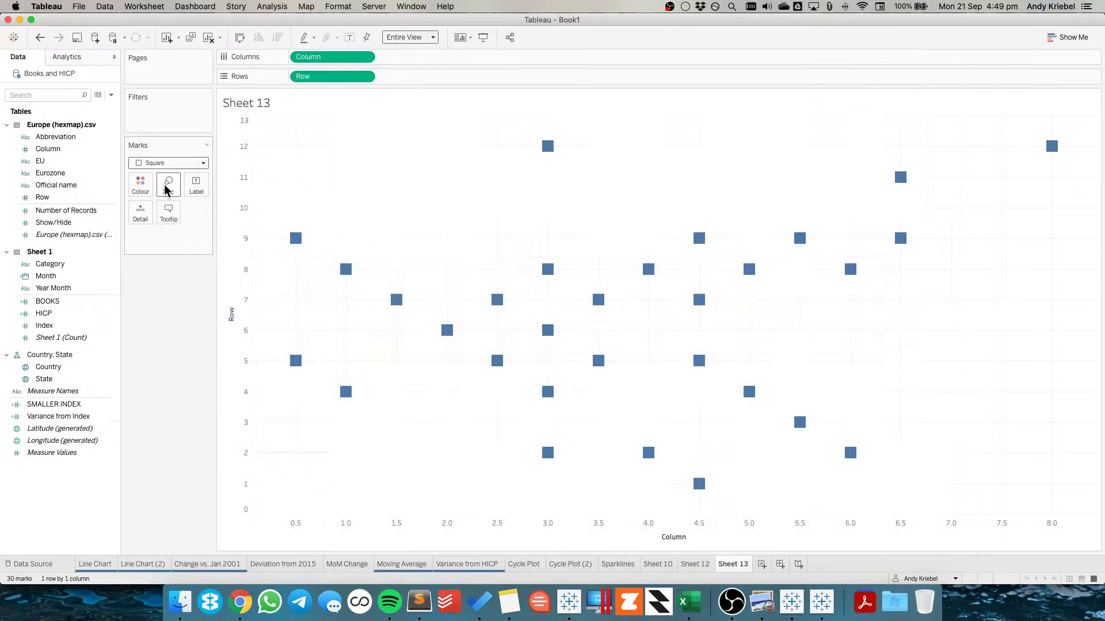
{"action": "key", "text": "super+grave"}
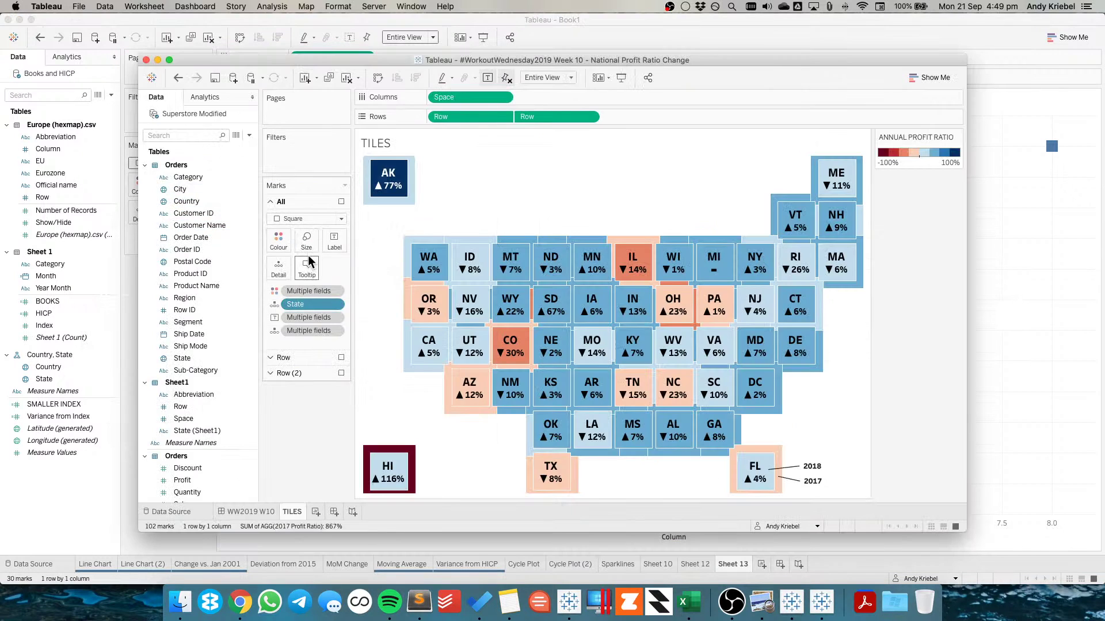
{"action": "left_click", "coordinate": [284, 357]}
{"action": "left_click", "coordinate": [307, 260]}
Enlarge the square marks on Sheet 13 of Book1 and add a second copy of Row to Rows
{"action": "key", "text": "super+grave"}
{"action": "left_click", "coordinate": [168, 184]}
{"action": "left_click_drag", "start_coordinate": [213, 215], "coordinate": [251, 214]}
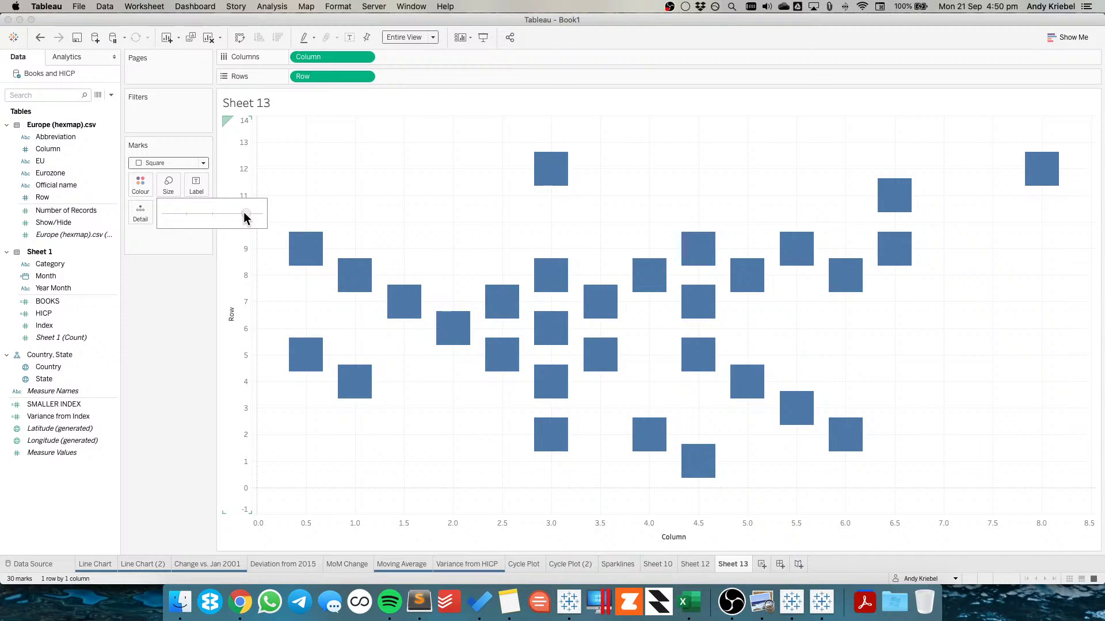
{"action": "left_click_drag", "start_coordinate": [244, 212], "coordinate": [247, 213]}
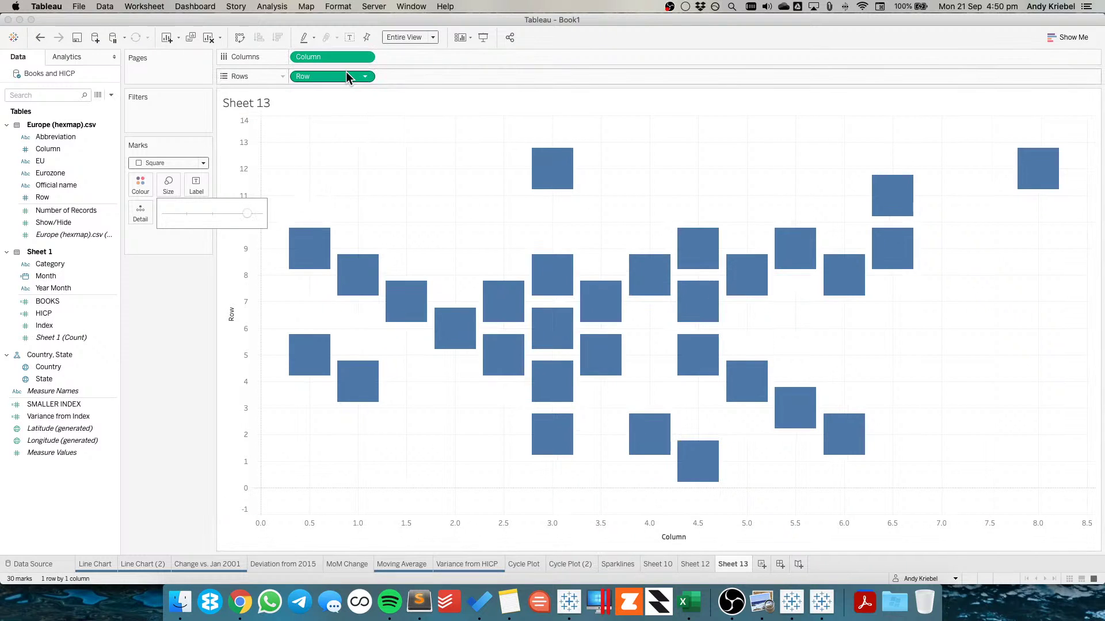
{"action": "left_click_drag", "start_coordinate": [344, 74], "coordinate": [415, 76]}
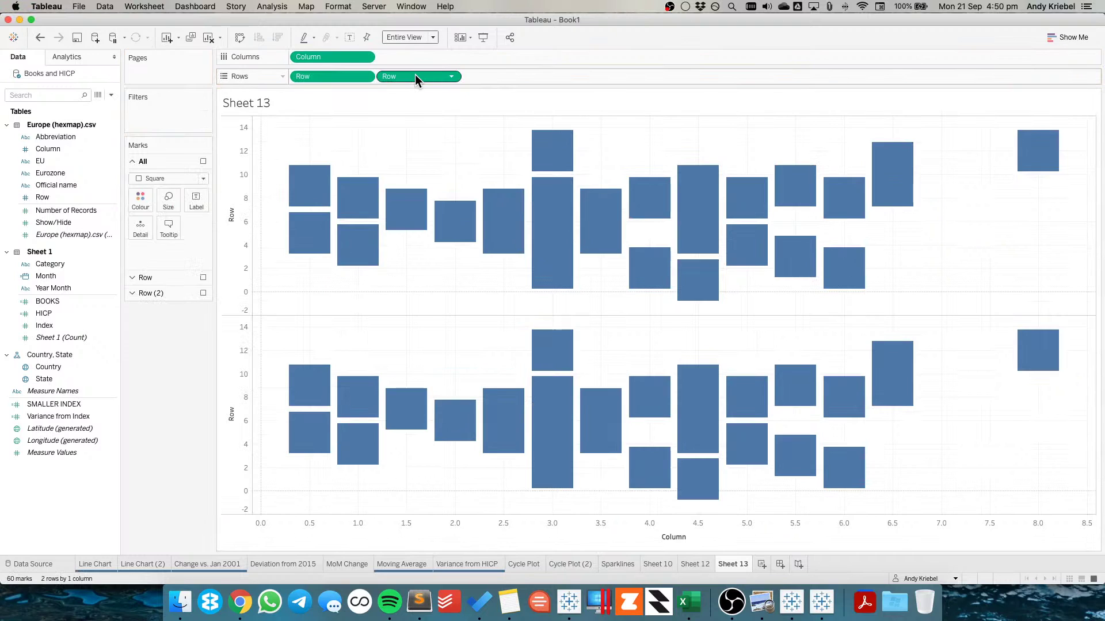
Try Line marks with a thinner line for the second Row axis
{"action": "left_click", "coordinate": [180, 209]}
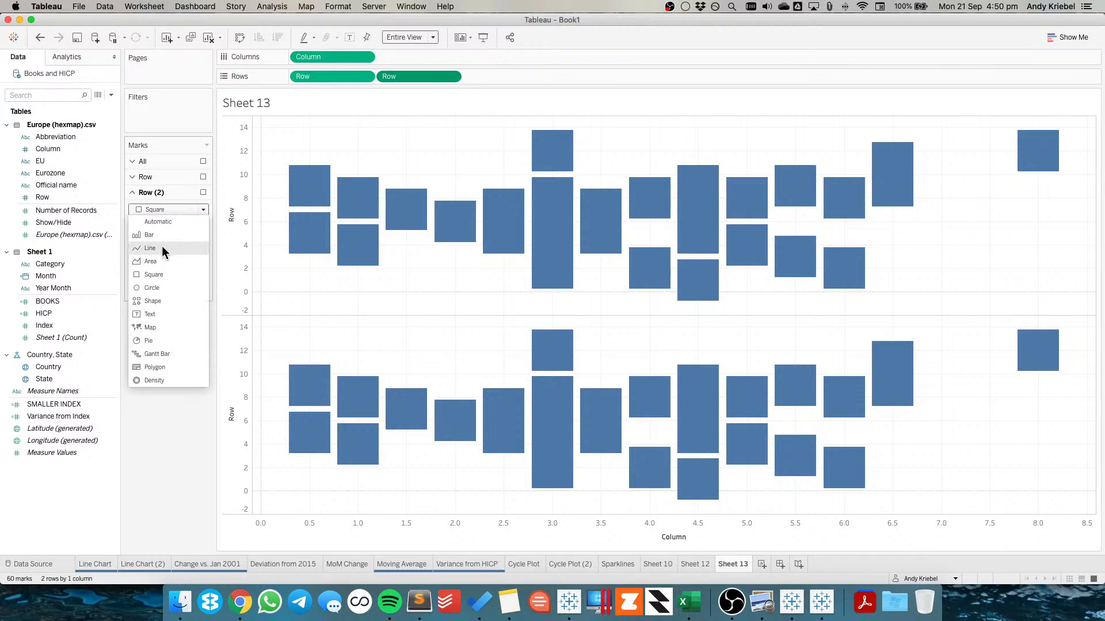
{"action": "left_click", "coordinate": [161, 247]}
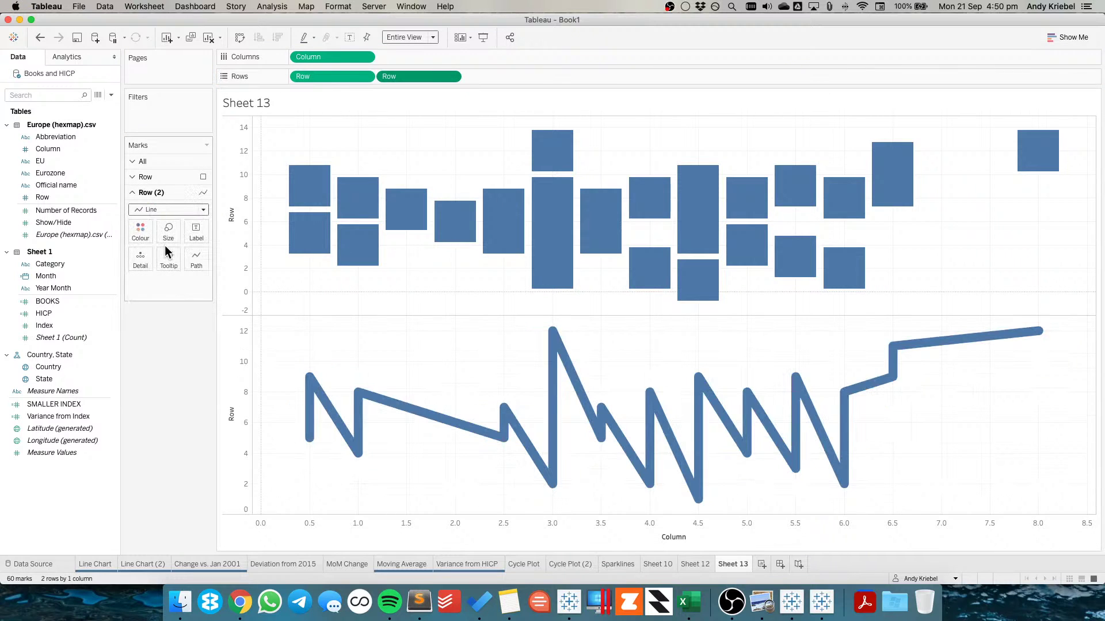
{"action": "left_click", "coordinate": [168, 230]}
{"action": "left_click_drag", "start_coordinate": [224, 260], "coordinate": [213, 259]}
{"action": "left_click", "coordinate": [48, 338]}
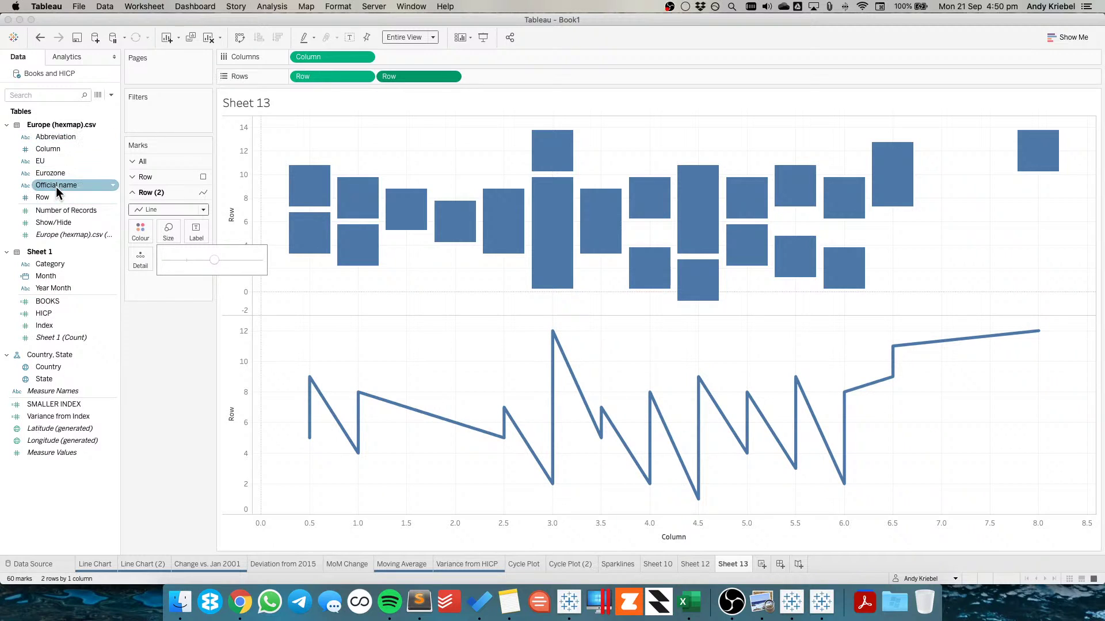
{"action": "left_click", "coordinate": [160, 342]}
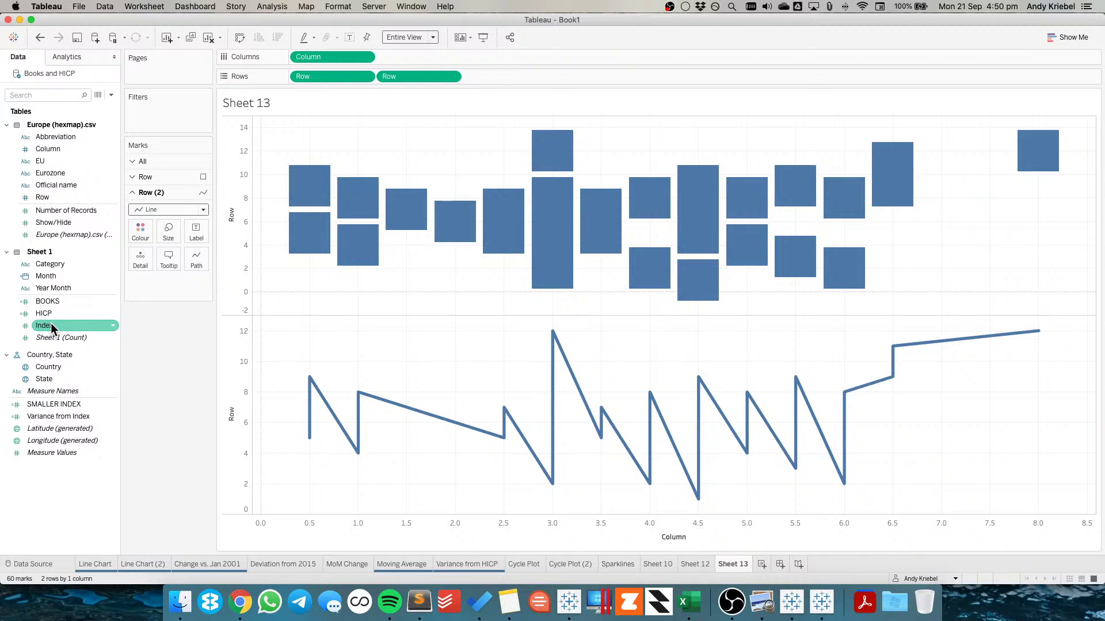
Check the profit ratio tile map image in Chrome and undo the line mark changes on Sheet 13
{"action": "left_click", "coordinate": [239, 604]}
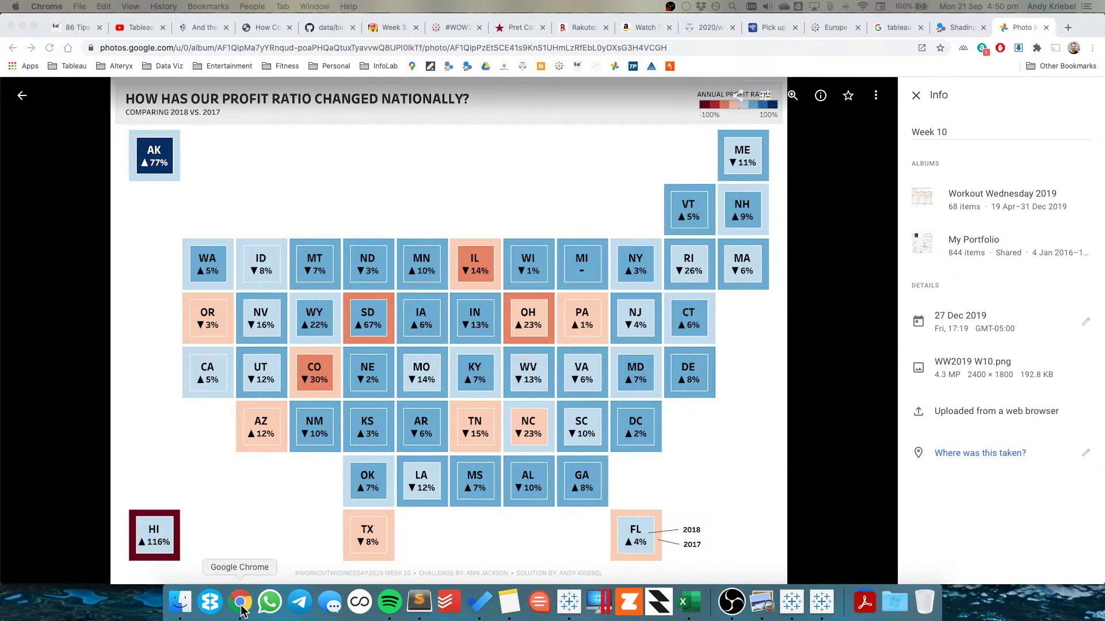
{"action": "key", "text": "super+Tab"}
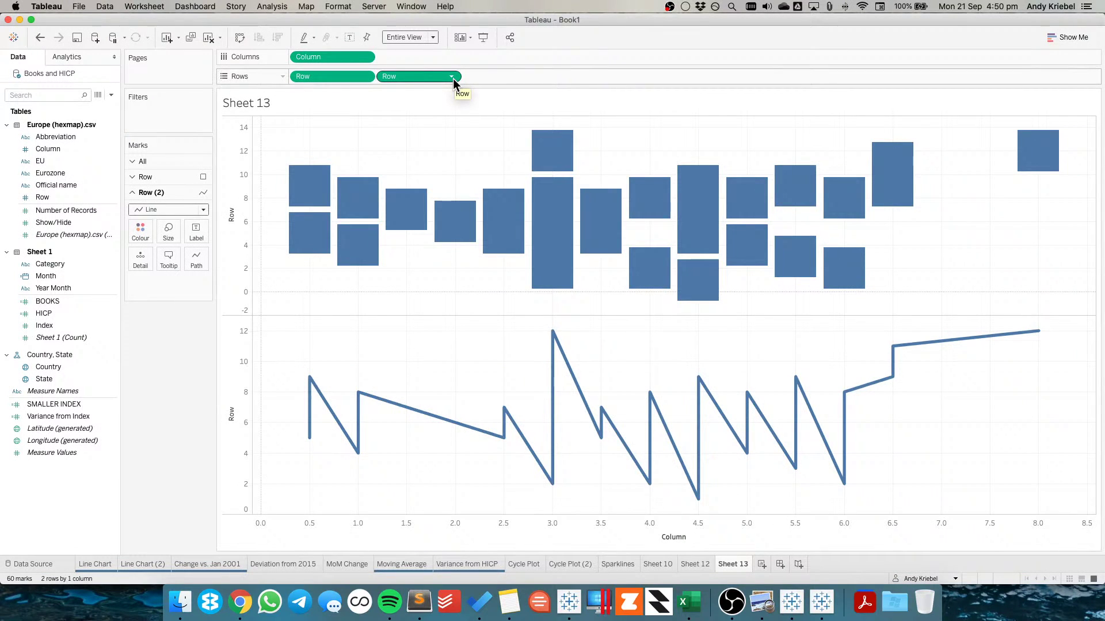
{"action": "key", "text": "super+Tab"}
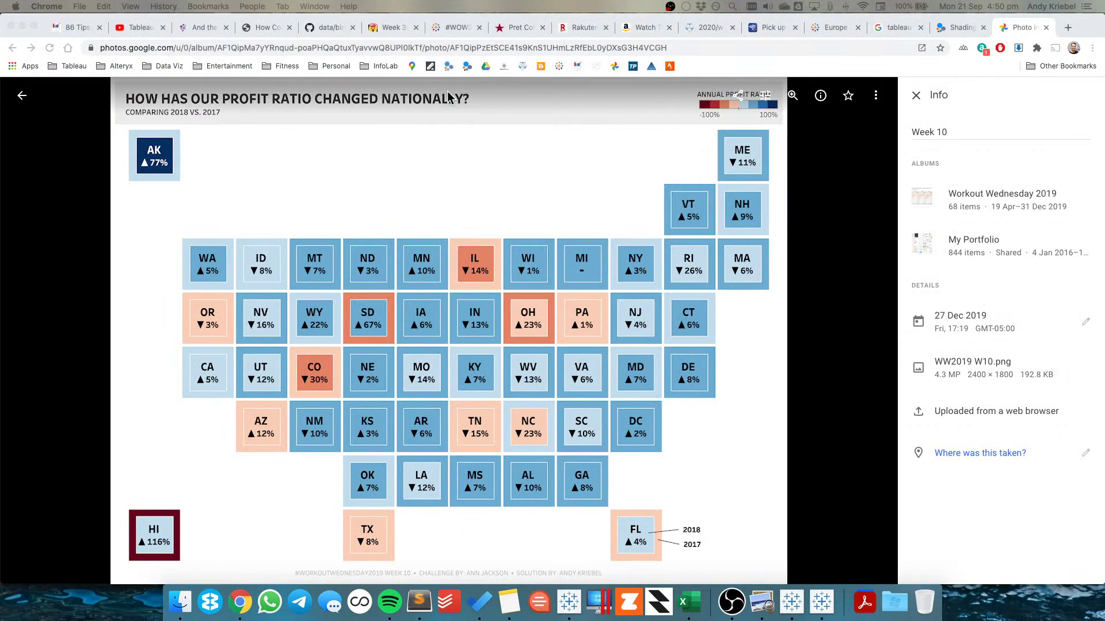
{"action": "key", "text": "super+Tab"}
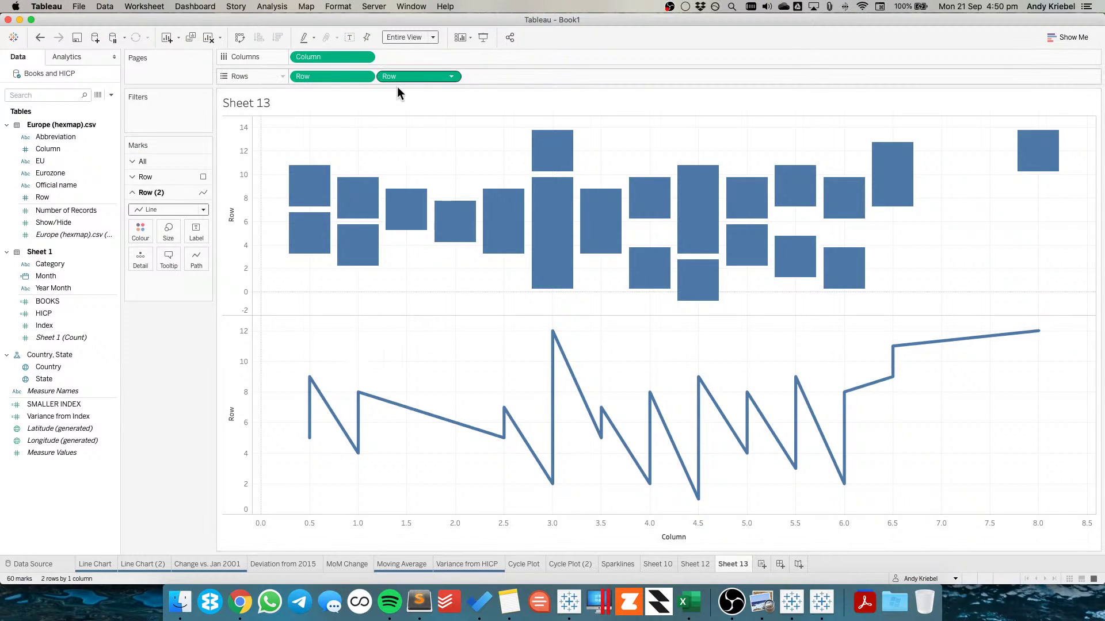
{"action": "left_click", "coordinate": [39, 38]}
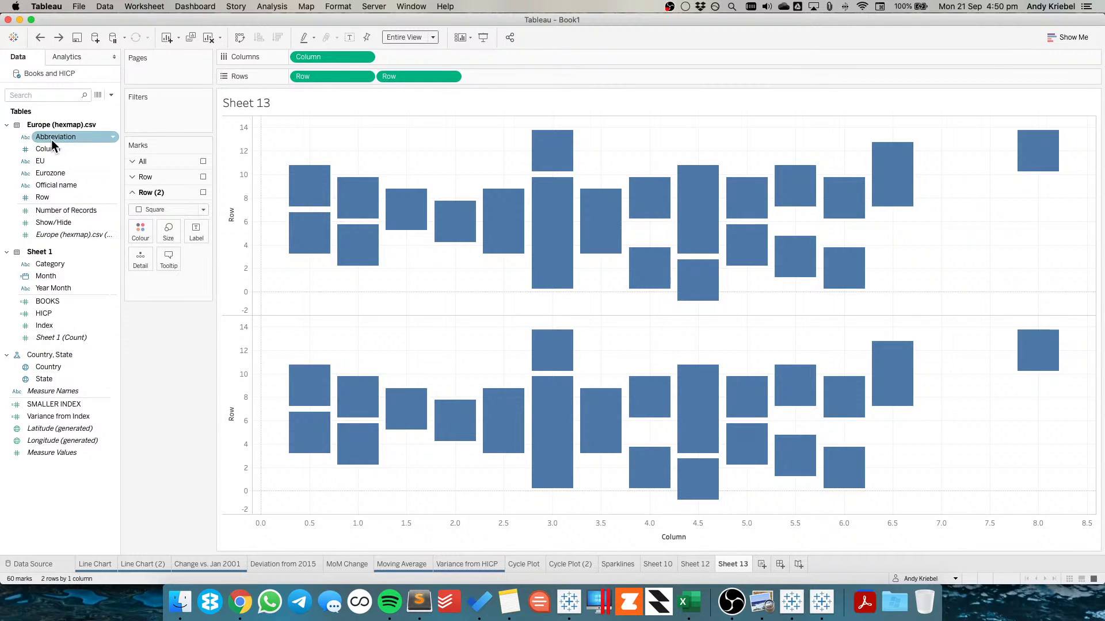
Label the second Row's squares with Abbreviation, aligned middle centre and allowed to overlap other marks
{"action": "left_click_drag", "start_coordinate": [51, 138], "coordinate": [193, 233]}
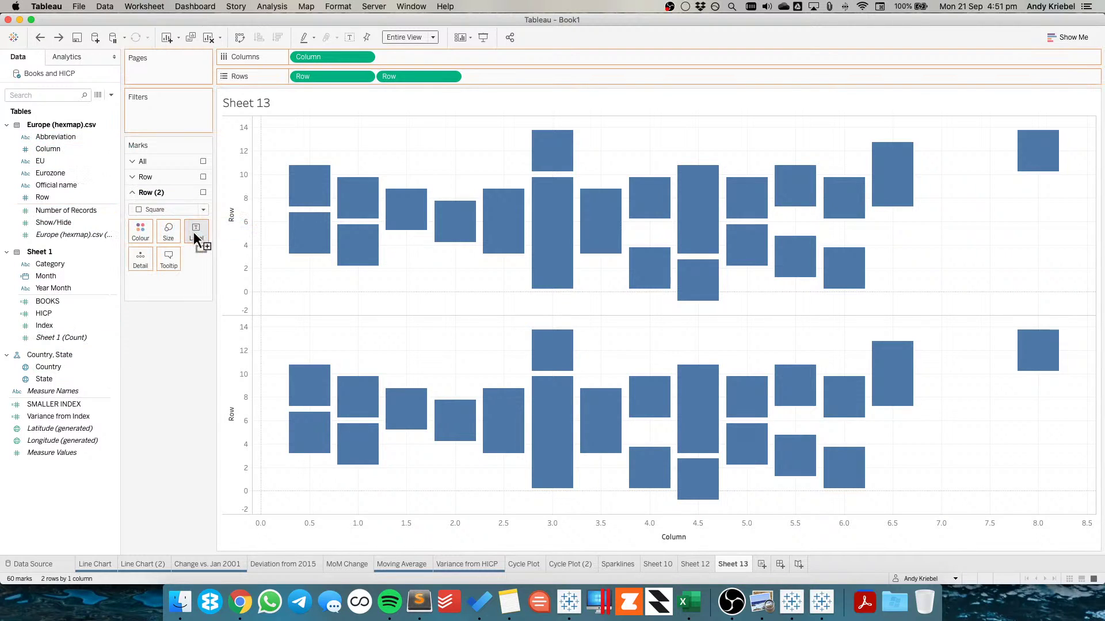
{"action": "left_click_drag", "start_coordinate": [443, 318], "coordinate": [443, 319]}
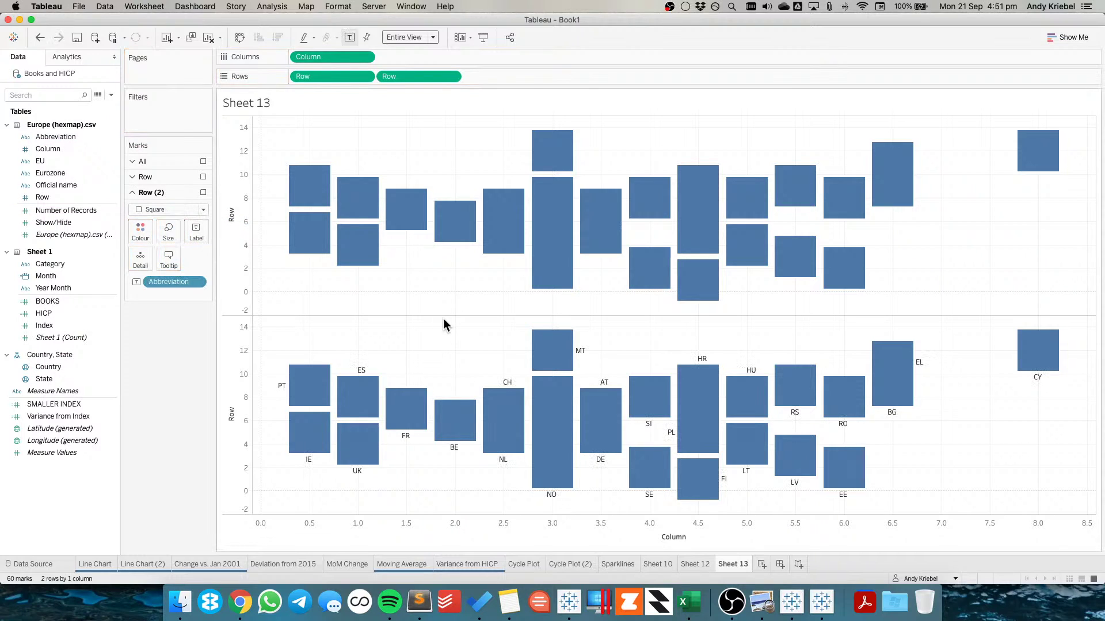
{"action": "left_click", "coordinate": [195, 233]}
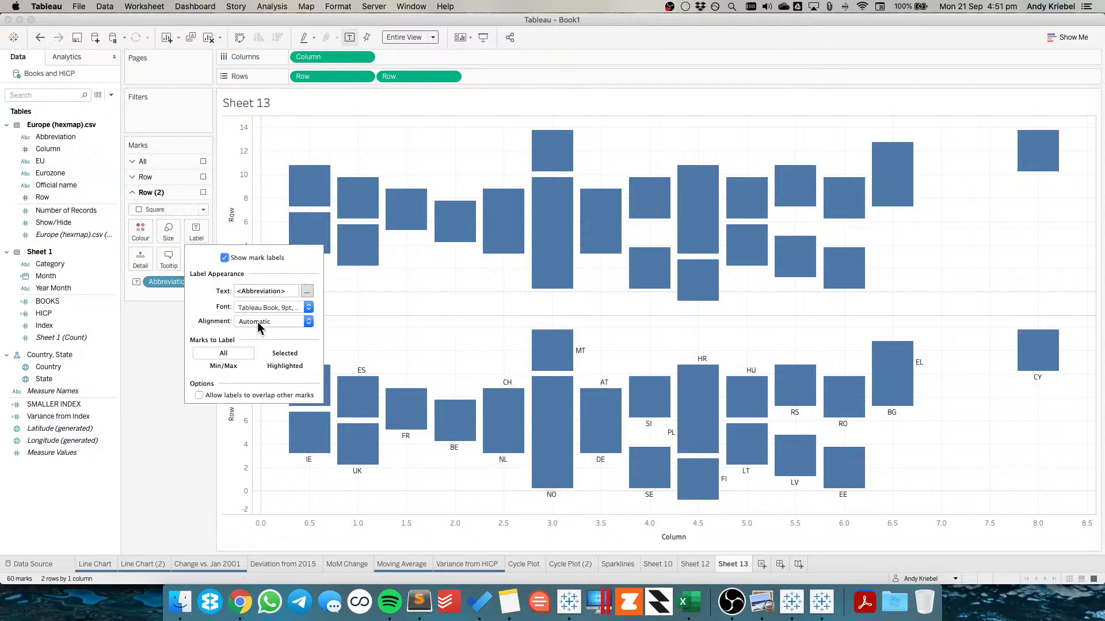
{"action": "left_click", "coordinate": [258, 322]}
{"action": "left_click", "coordinate": [266, 429]}
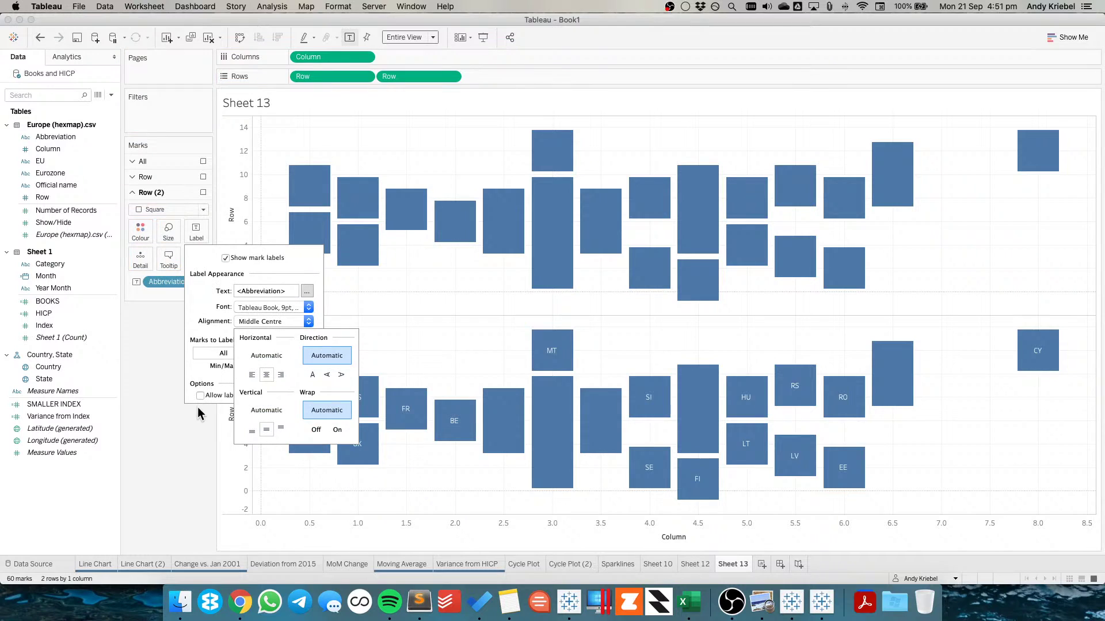
{"action": "left_click", "coordinate": [199, 395]}
{"action": "left_click", "coordinate": [182, 424]}
Check the tile map image in Chrome again and review the formula of the Variance from Index field in Book1
{"action": "key", "text": "super+Tab"}
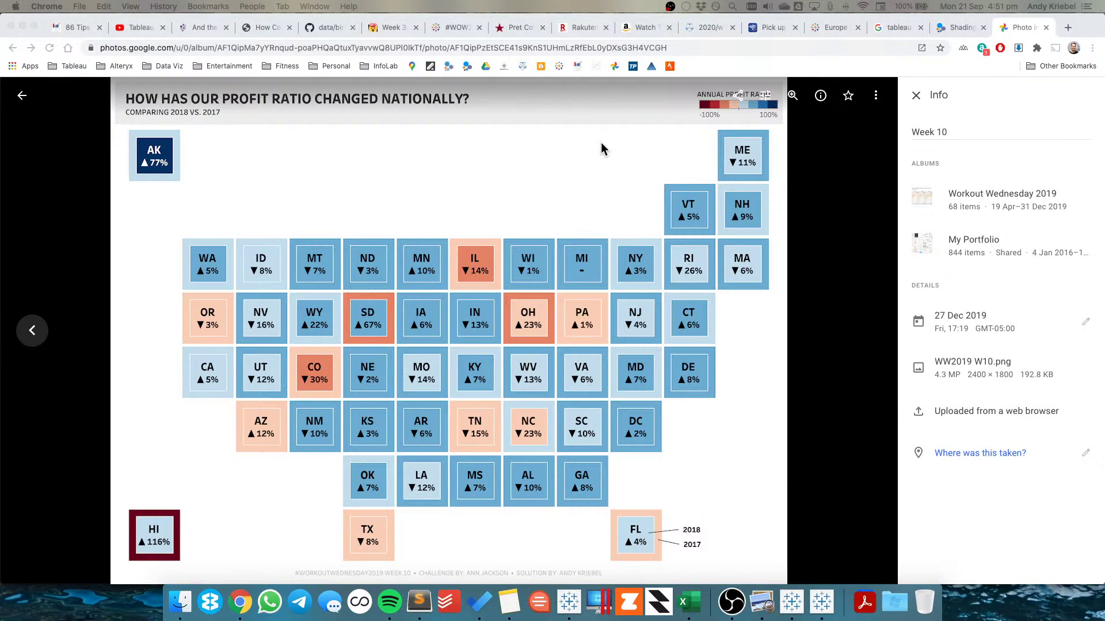
{"action": "key", "text": "super+Tab"}
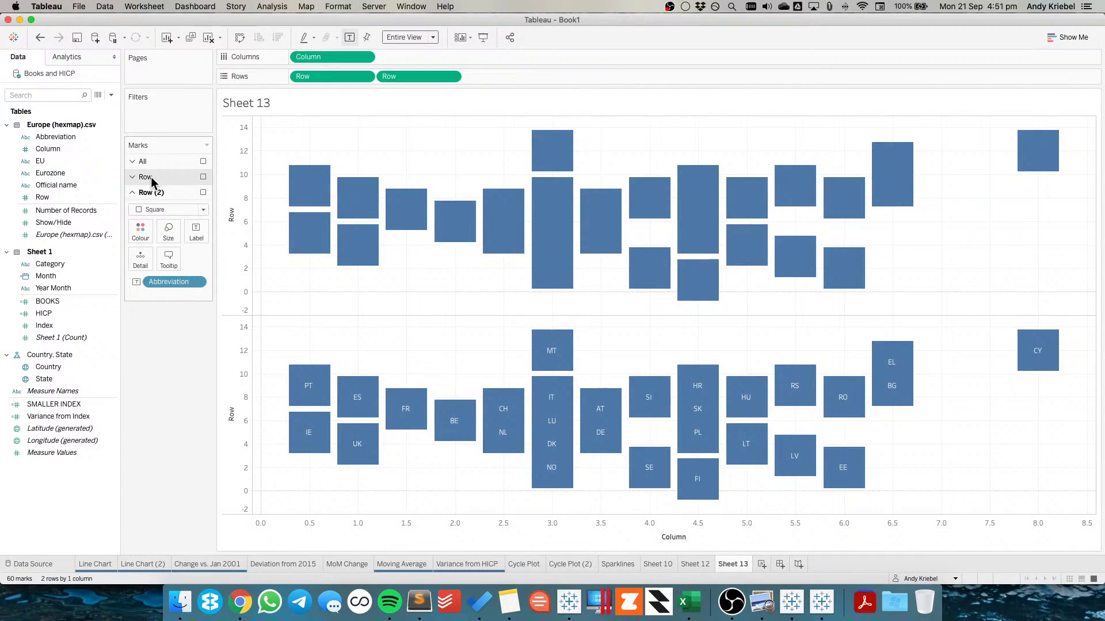
{"action": "right_click", "coordinate": [59, 491]}
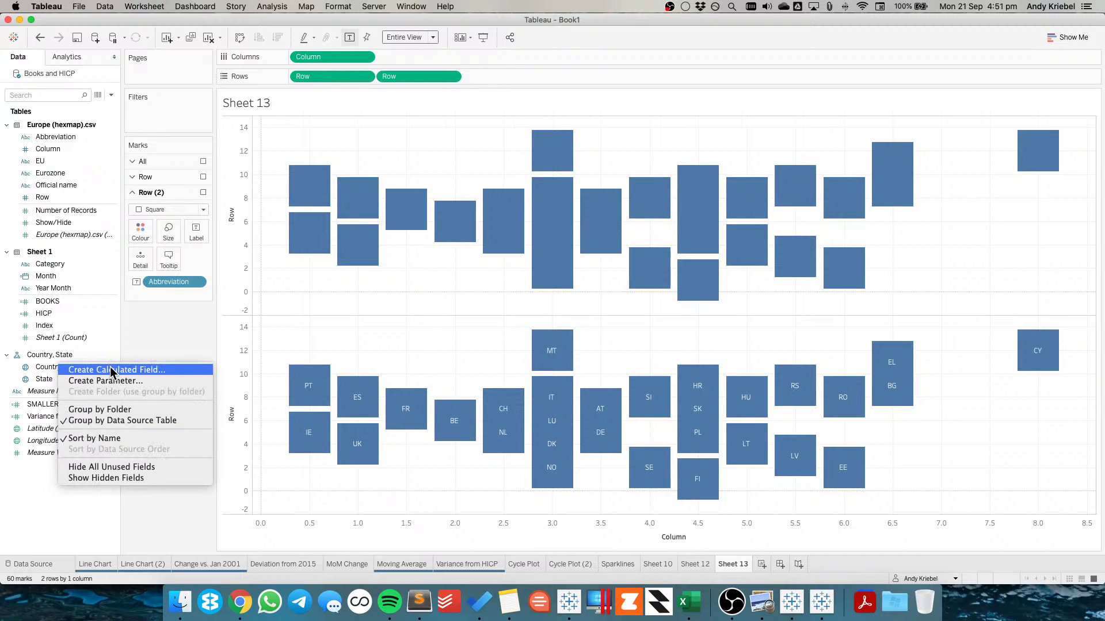
{"action": "left_click", "coordinate": [165, 340]}
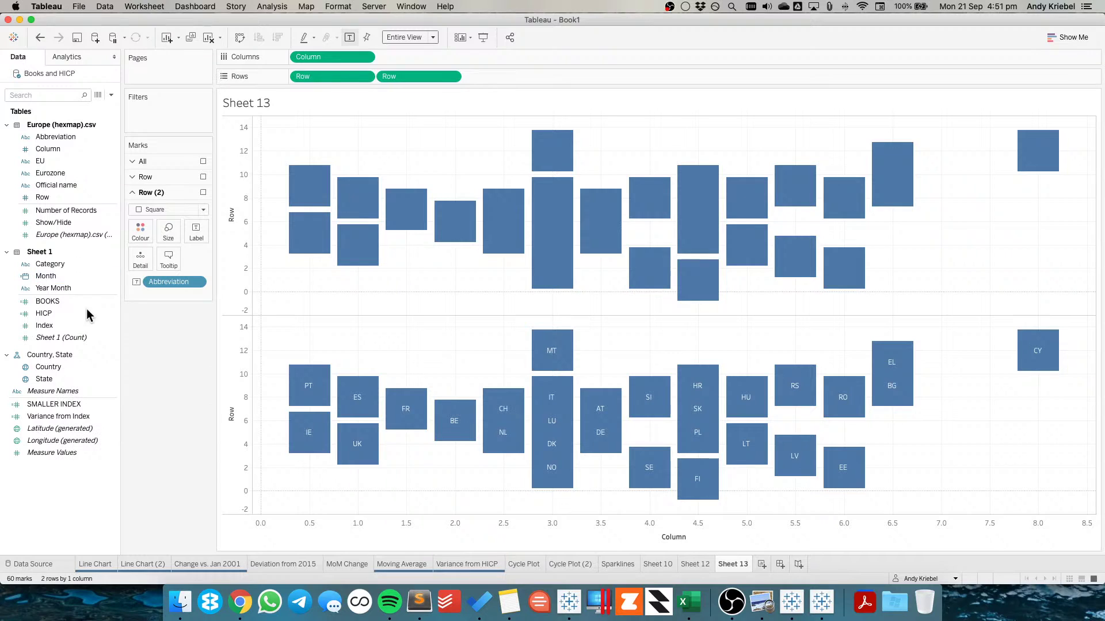
{"action": "right_click", "coordinate": [73, 416]}
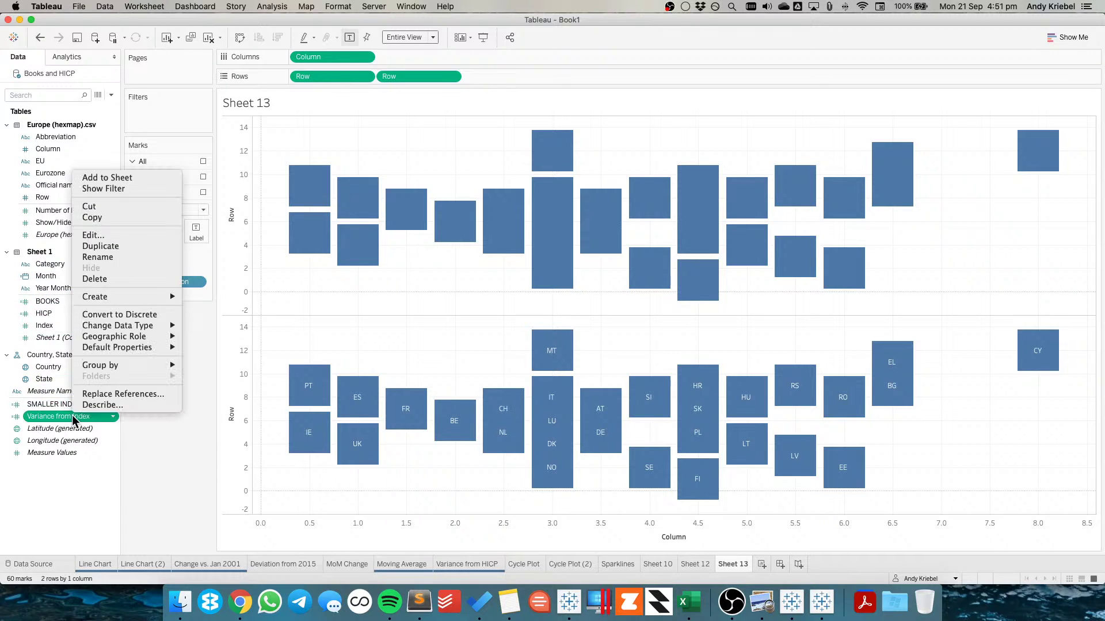
{"action": "left_click", "coordinate": [92, 235]}
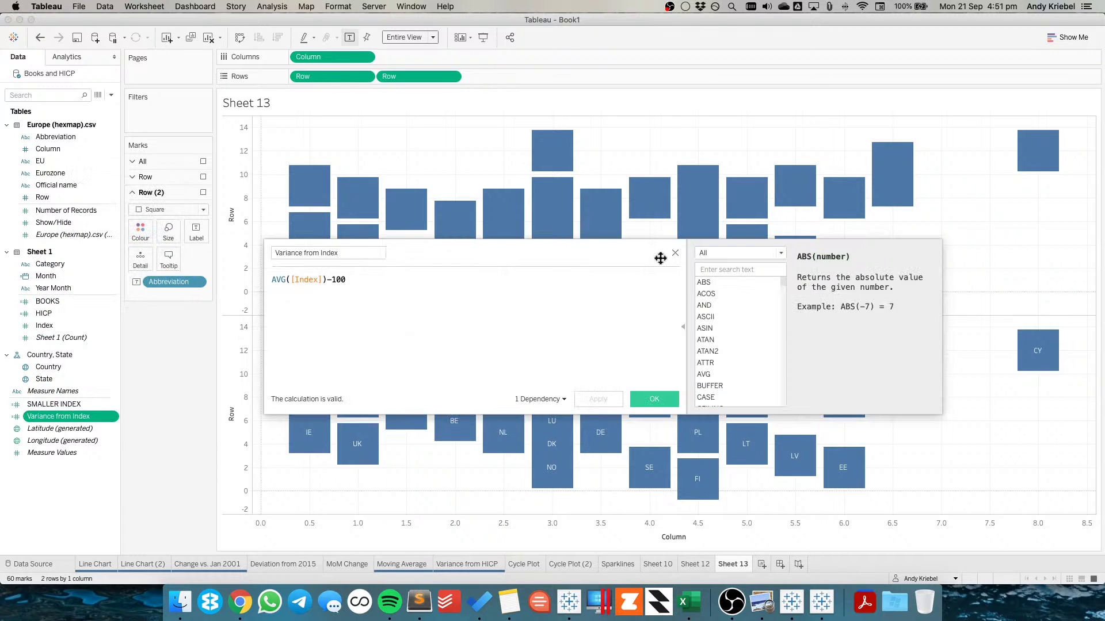
{"action": "right_click", "coordinate": [67, 486]}
{"action": "left_click", "coordinate": [172, 332]}
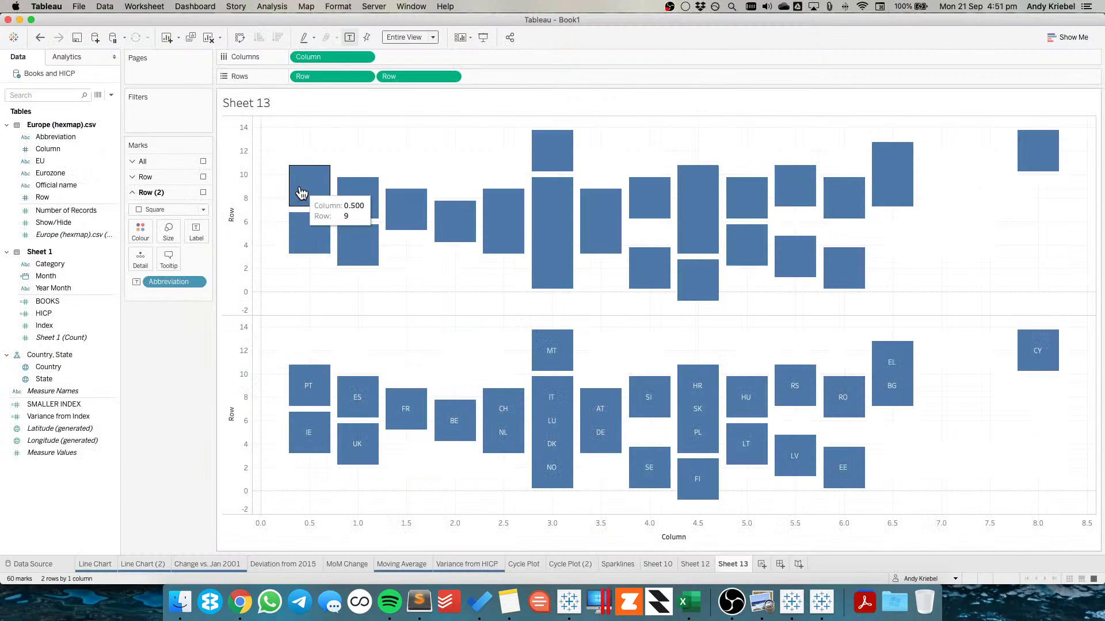
Filter Sheet 13 by the year of Month, keeping only 2020
{"action": "left_click", "coordinate": [143, 177]}
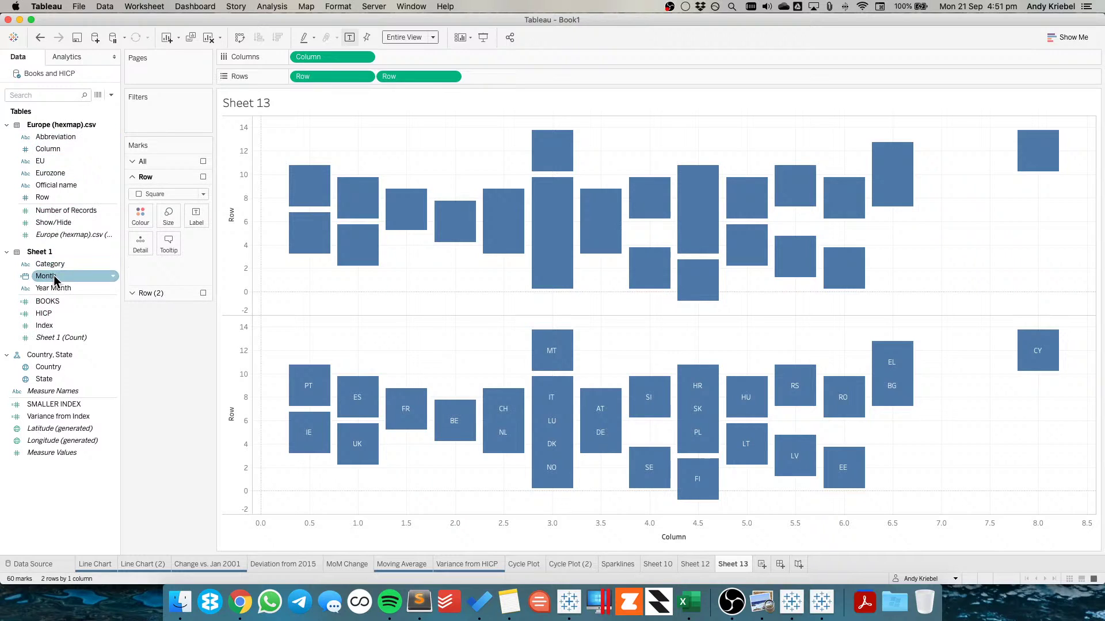
{"action": "left_click_drag", "start_coordinate": [52, 278], "coordinate": [259, 136]}
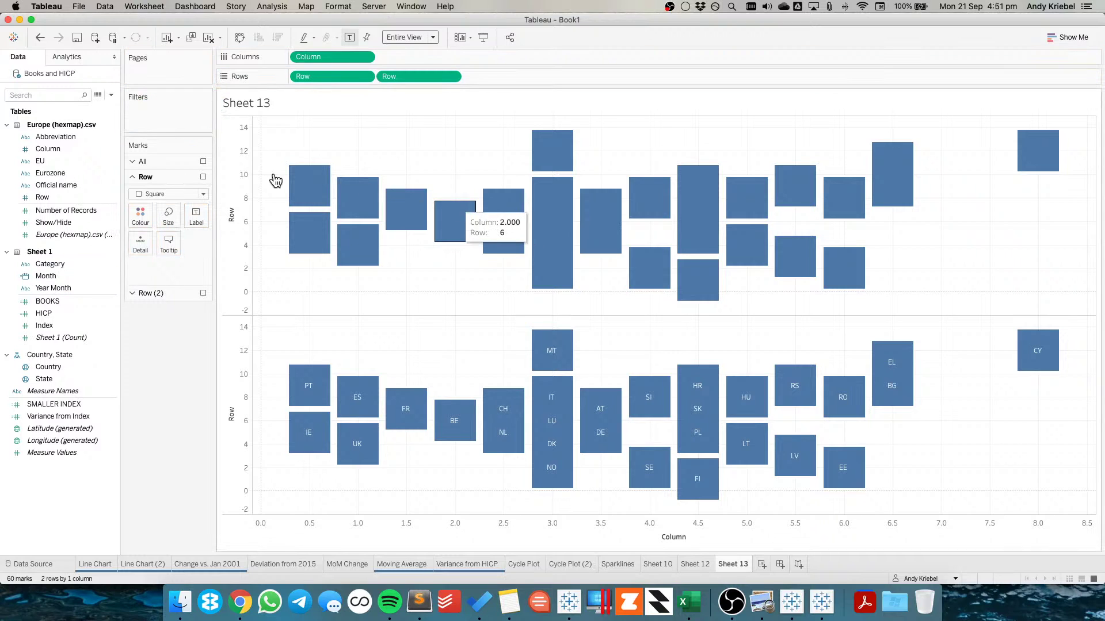
{"action": "left_click_drag", "start_coordinate": [76, 277], "coordinate": [167, 118]}
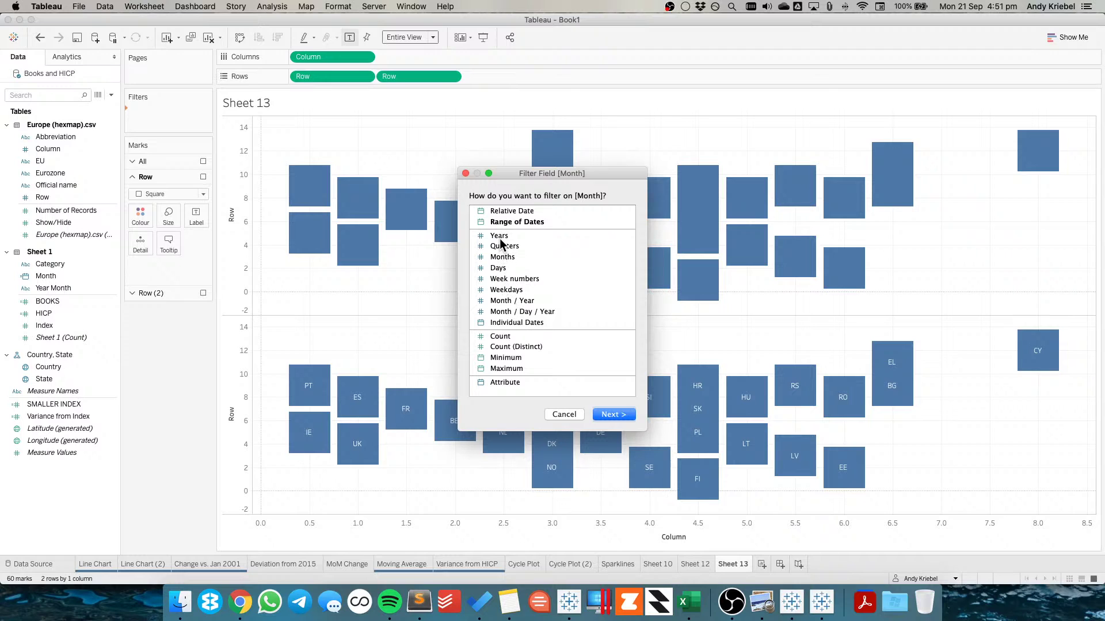
{"action": "key", "text": "Escape"}
{"action": "scroll", "coordinate": [503, 242], "scroll_direction": "down", "scroll_amount": 5}
{"action": "left_click", "coordinate": [451, 299]}
{"action": "left_click", "coordinate": [648, 462]}
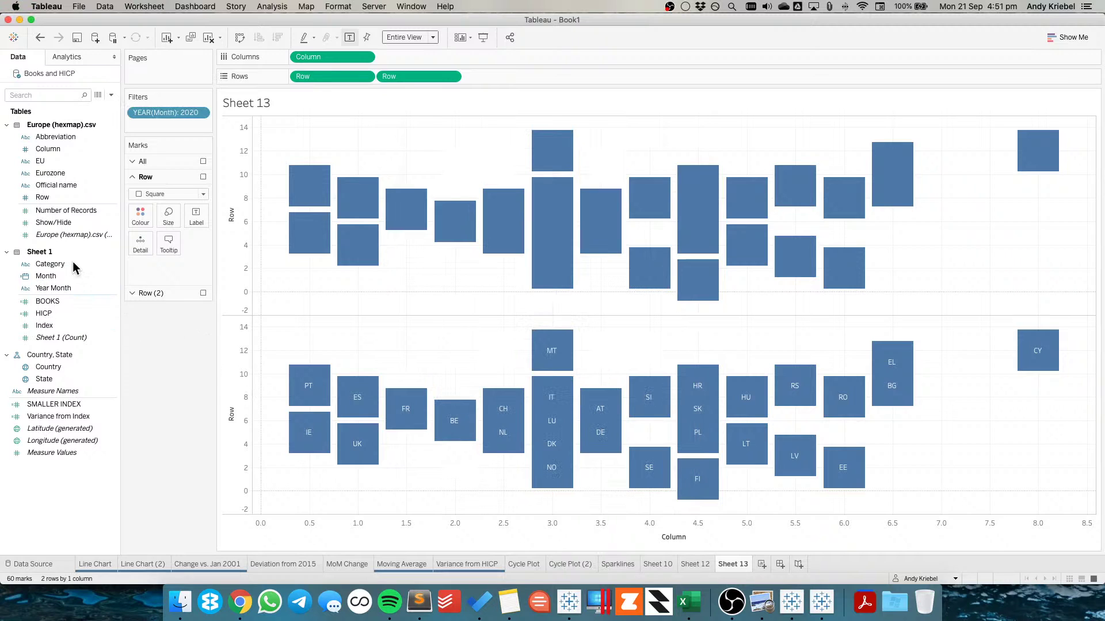
Colour the first Row's squares by average HICP and the second Row's squares by average BOOKS
{"action": "left_click_drag", "start_coordinate": [54, 300], "coordinate": [143, 212]}
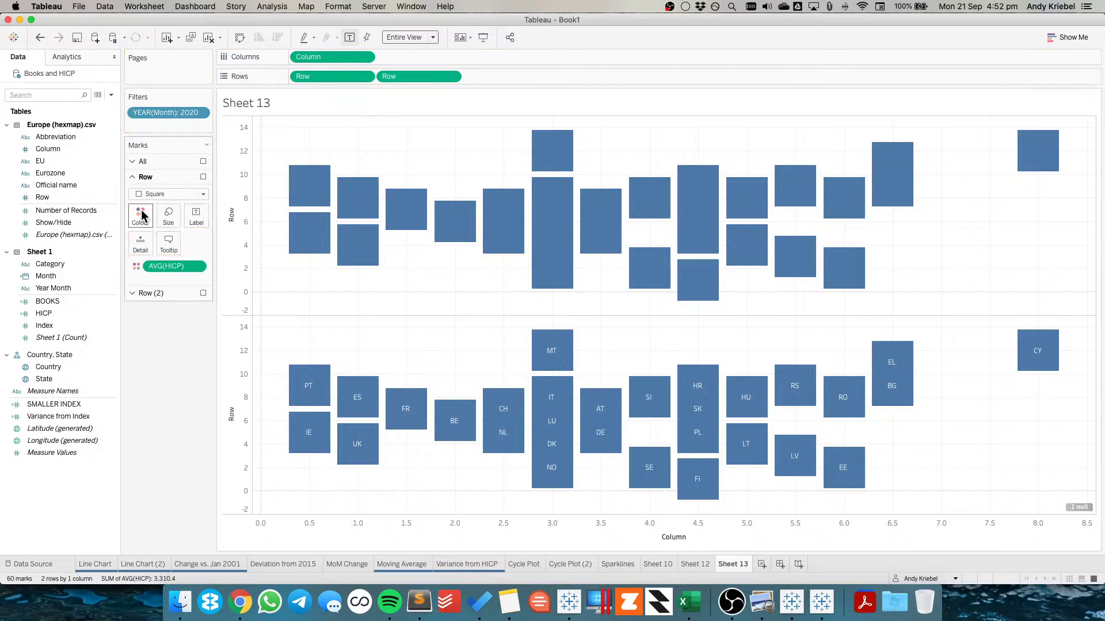
{"action": "left_click", "coordinate": [150, 306]}
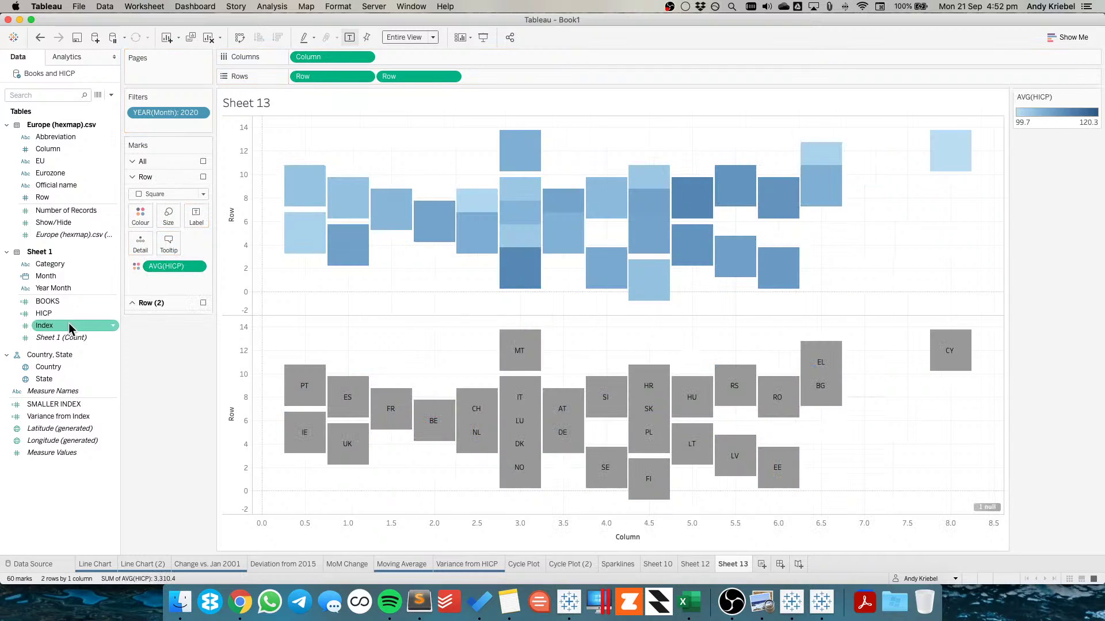
{"action": "left_click", "coordinate": [50, 304]}
{"action": "left_click_drag", "start_coordinate": [51, 304], "coordinate": [282, 285]}
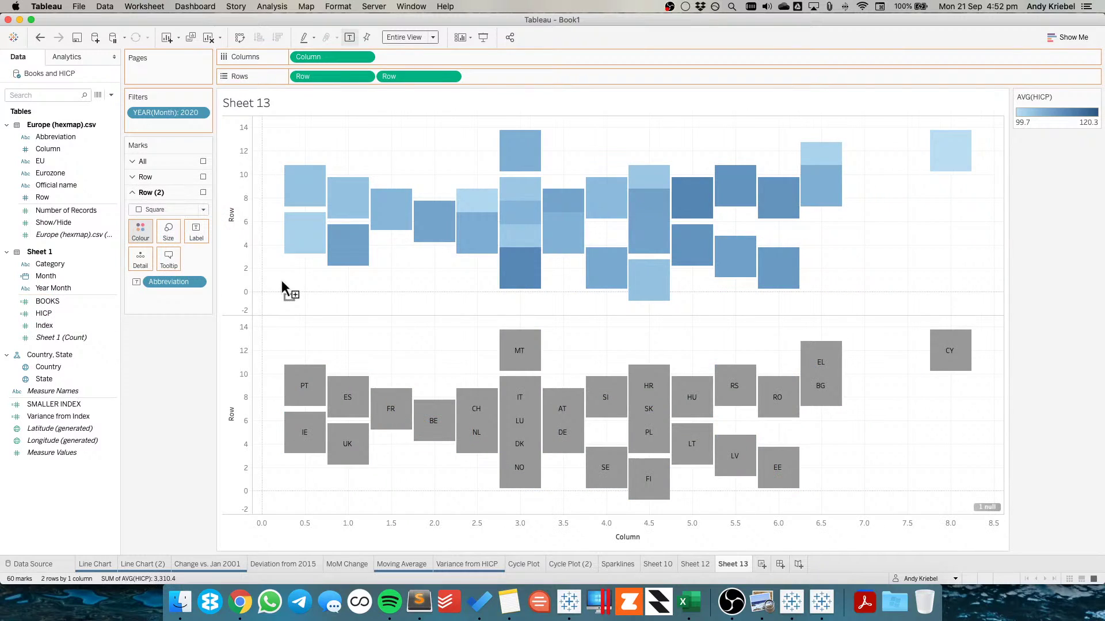
{"action": "left_click_drag", "start_coordinate": [426, 314], "coordinate": [426, 314]}
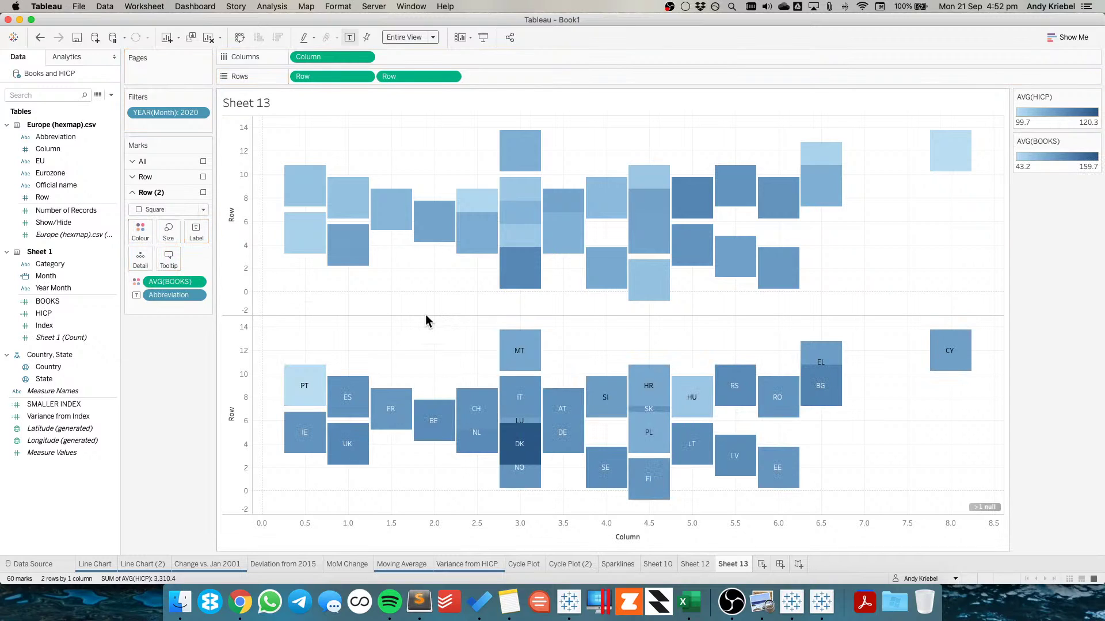
Check the profit ratio tile map in Chrome and combine the two Row fields in Tableau as a synchronised dual axis
{"action": "left_click", "coordinate": [167, 176]}
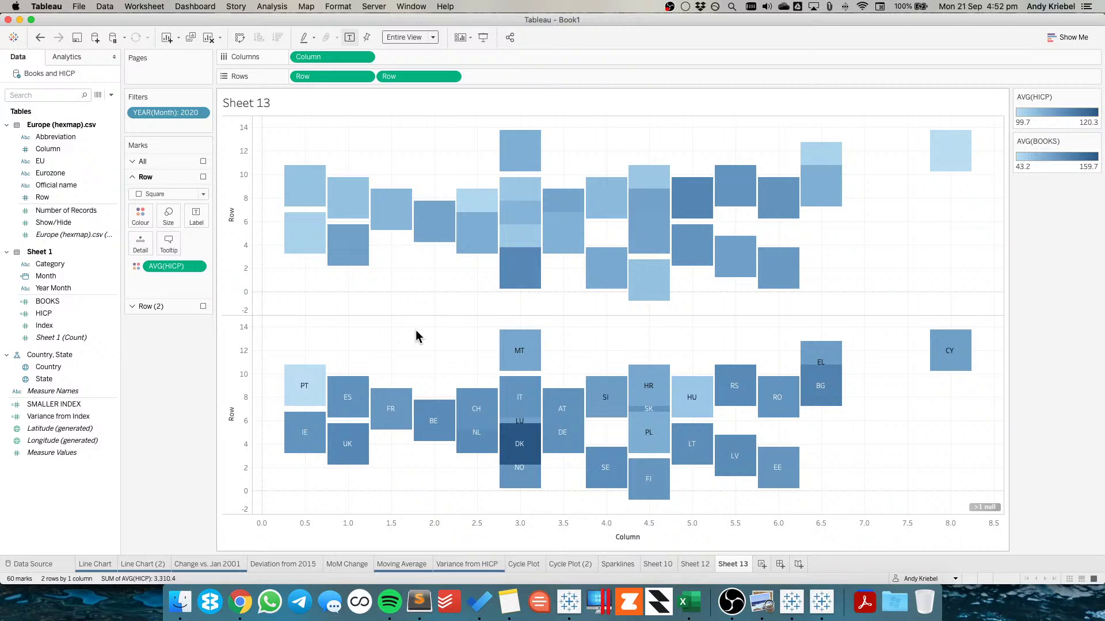
{"action": "key", "text": "super+Tab"}
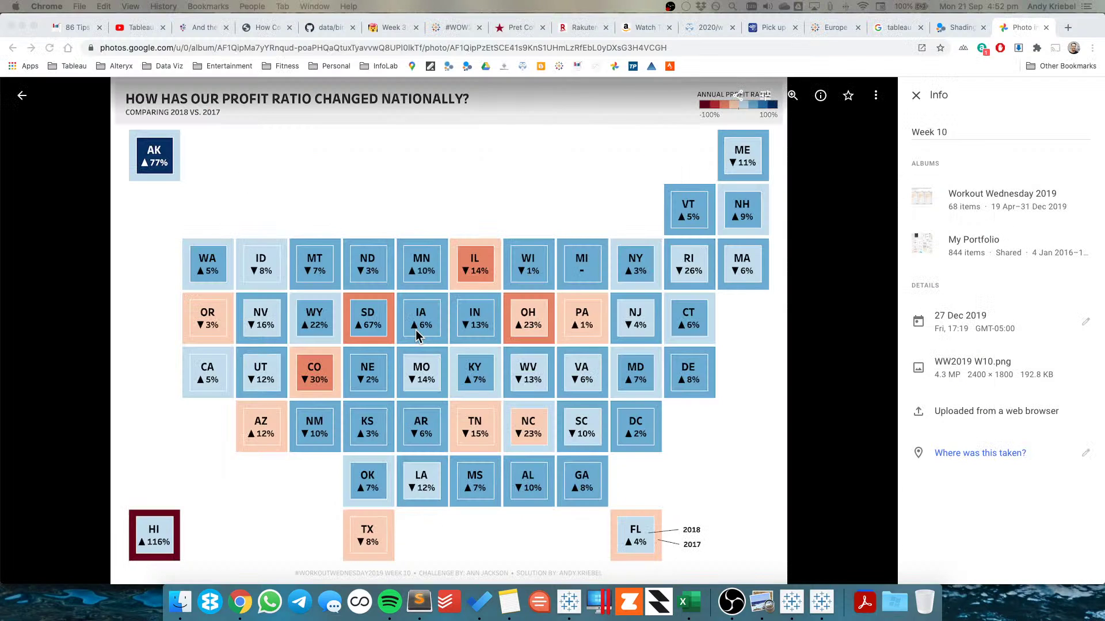
{"action": "key", "text": "super+Tab"}
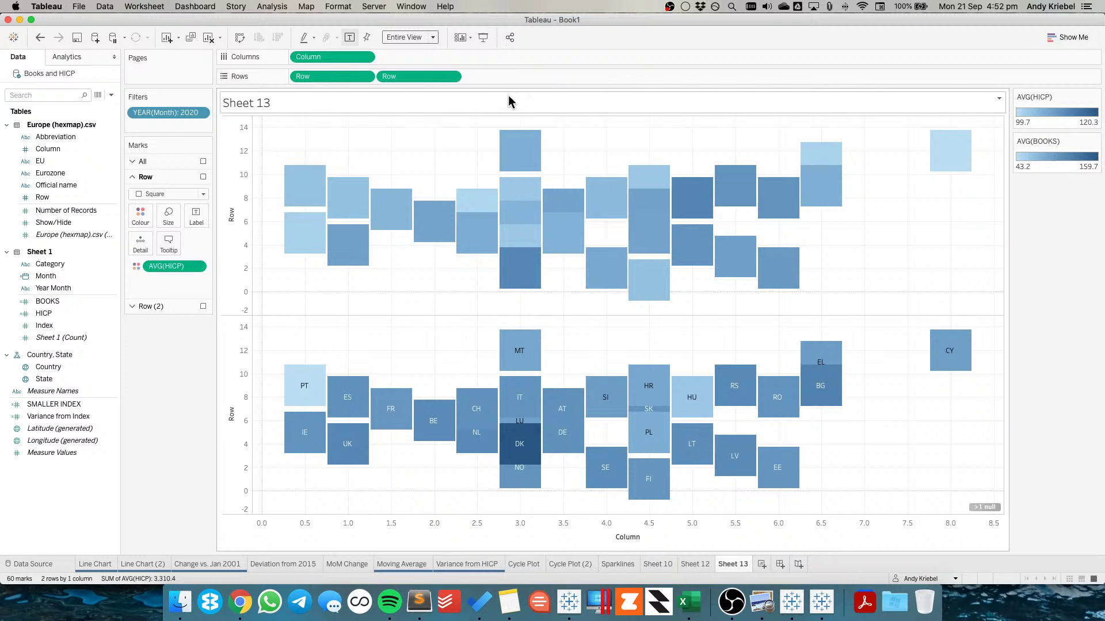
{"action": "left_click", "coordinate": [452, 77]}
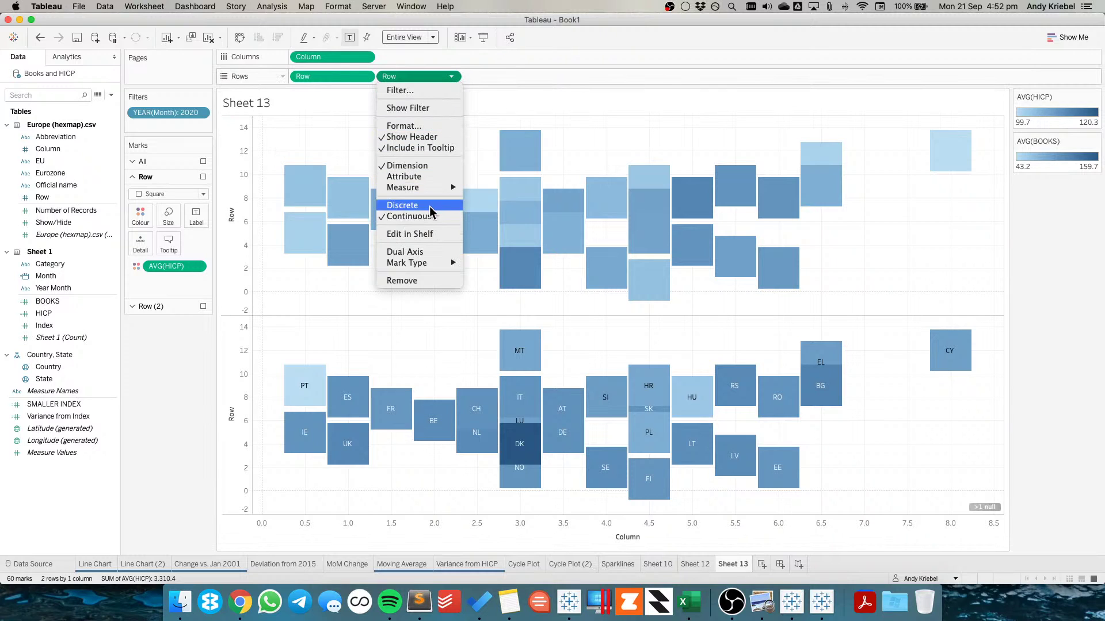
{"action": "left_click", "coordinate": [661, 267]}
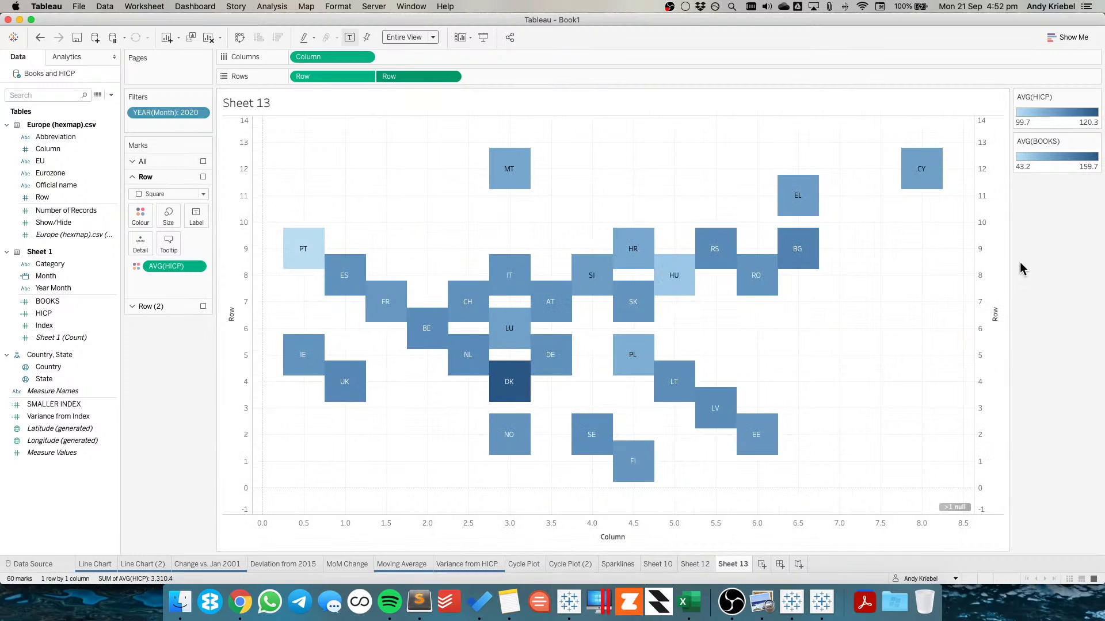
{"action": "right_click", "coordinate": [983, 257]}
{"action": "left_click", "coordinate": [1024, 319]}
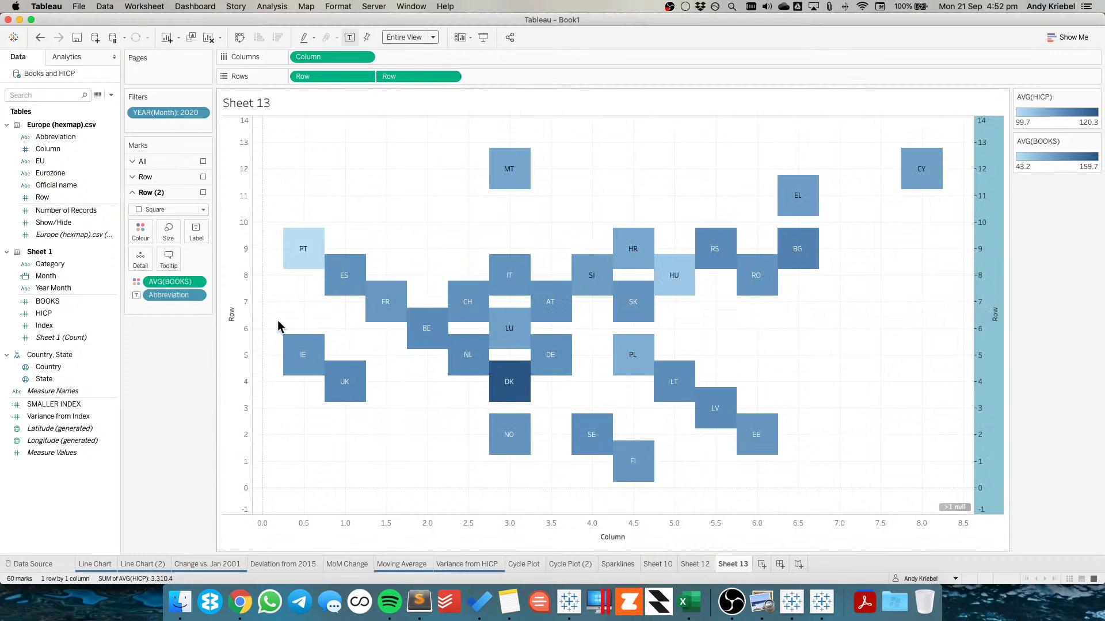
Give the second Row's squares a white border and shrink them to sit inside the first Row's squares
{"action": "left_click", "coordinate": [146, 176]}
{"action": "left_click", "coordinate": [168, 305]}
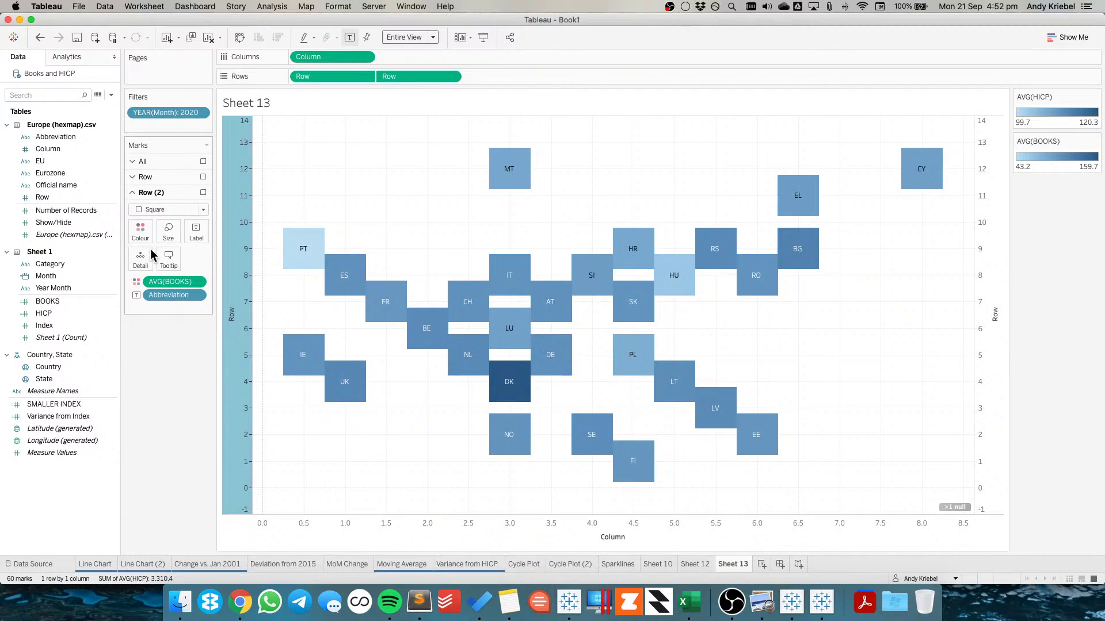
{"action": "left_click", "coordinate": [140, 230]}
{"action": "left_click", "coordinate": [190, 329]}
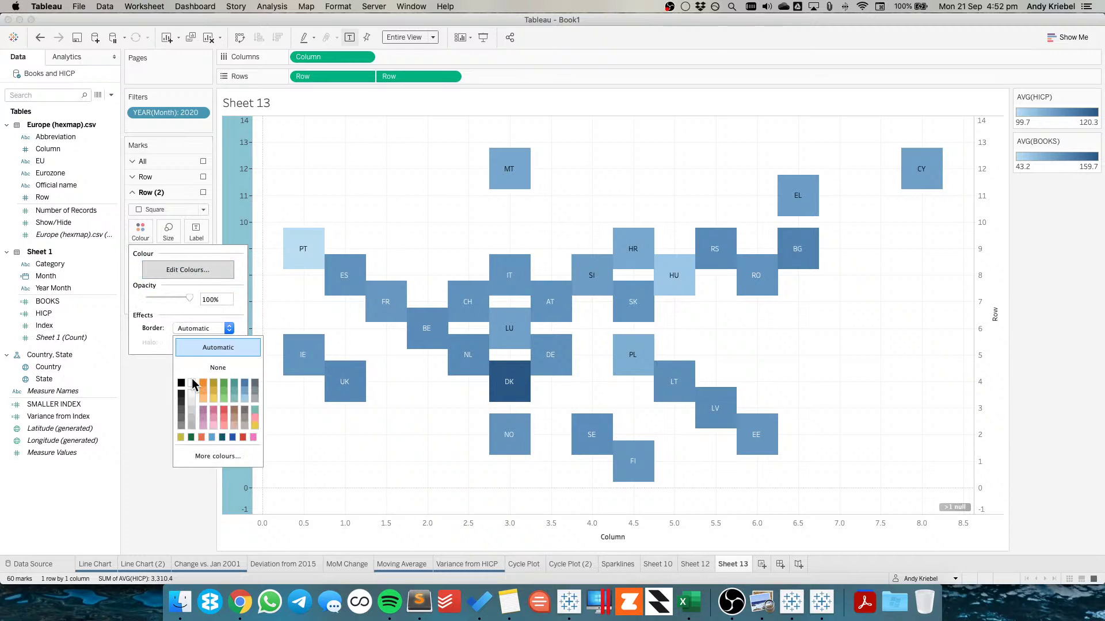
{"action": "left_click", "coordinate": [149, 436]}
{"action": "left_click", "coordinate": [151, 305]}
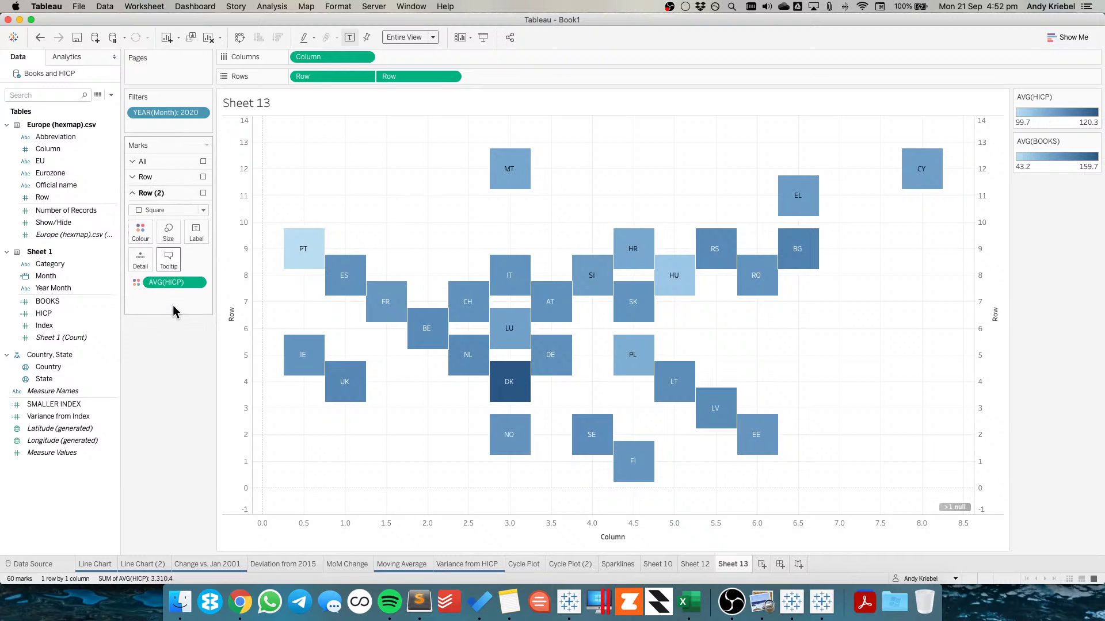
{"action": "left_click", "coordinate": [168, 231]}
{"action": "left_click_drag", "start_coordinate": [198, 260], "coordinate": [239, 263]}
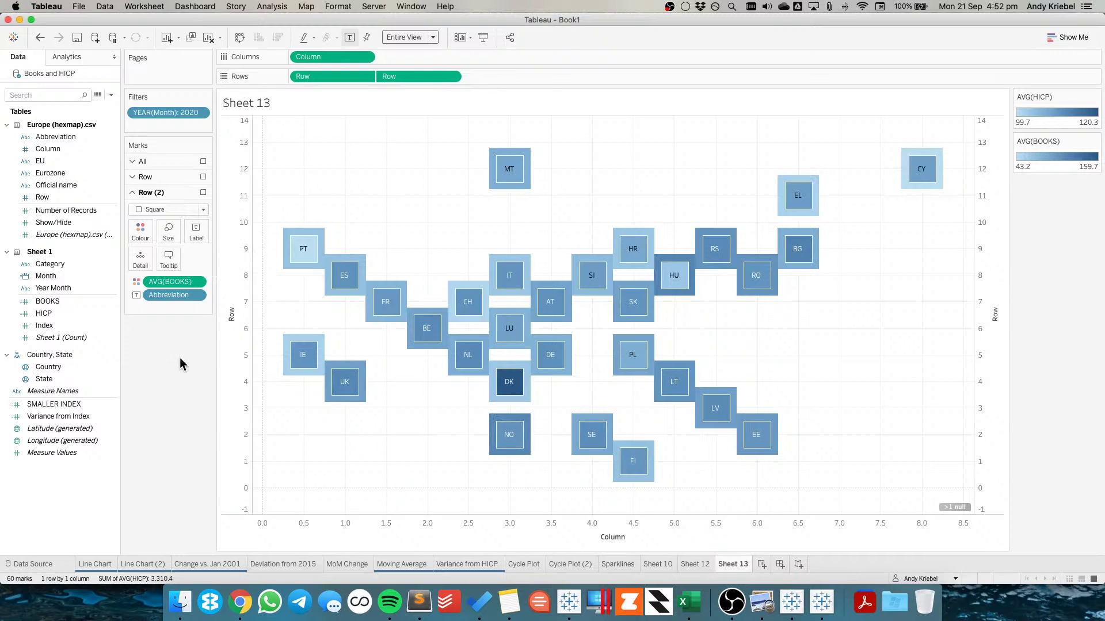
Edit the HICP calculated field, wrapping its IF statement in { FIXED YEAR([Month]) : AVG( )}
{"action": "right_click", "coordinate": [70, 481]}
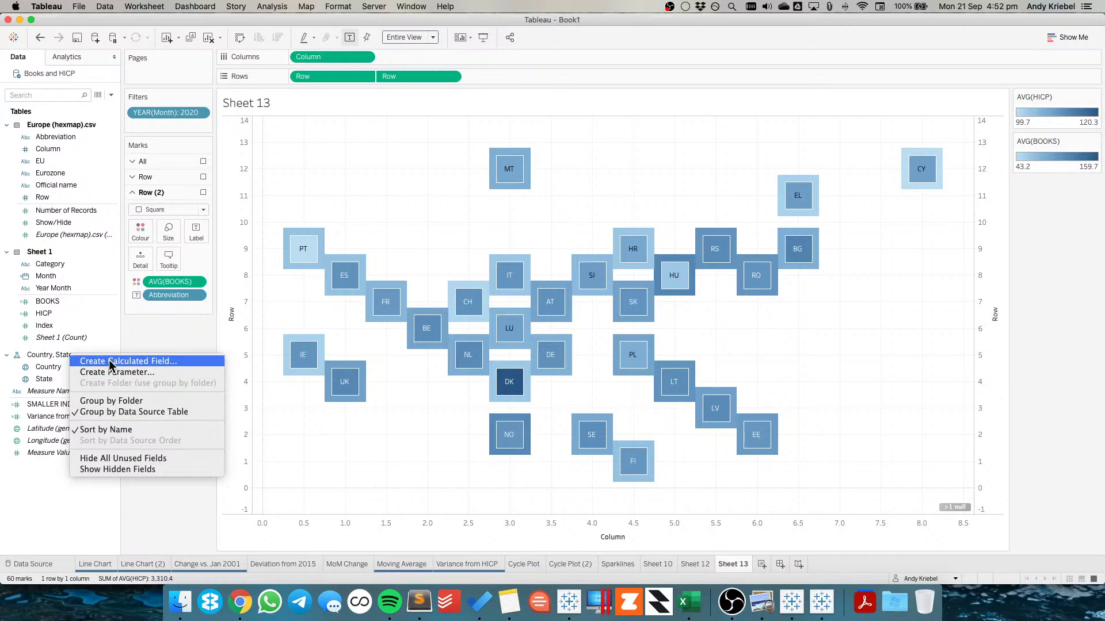
{"action": "right_click", "coordinate": [48, 314]}
{"action": "left_click", "coordinate": [82, 381]}
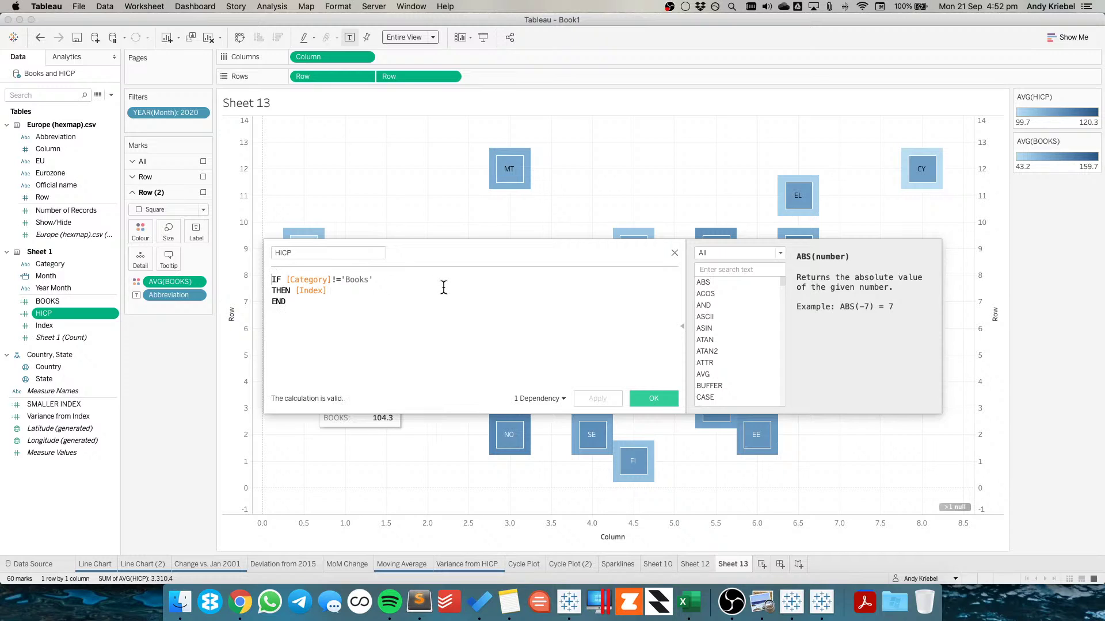
{"action": "key", "text": "Return"}
{"action": "type", "text": "{ FIXED"}
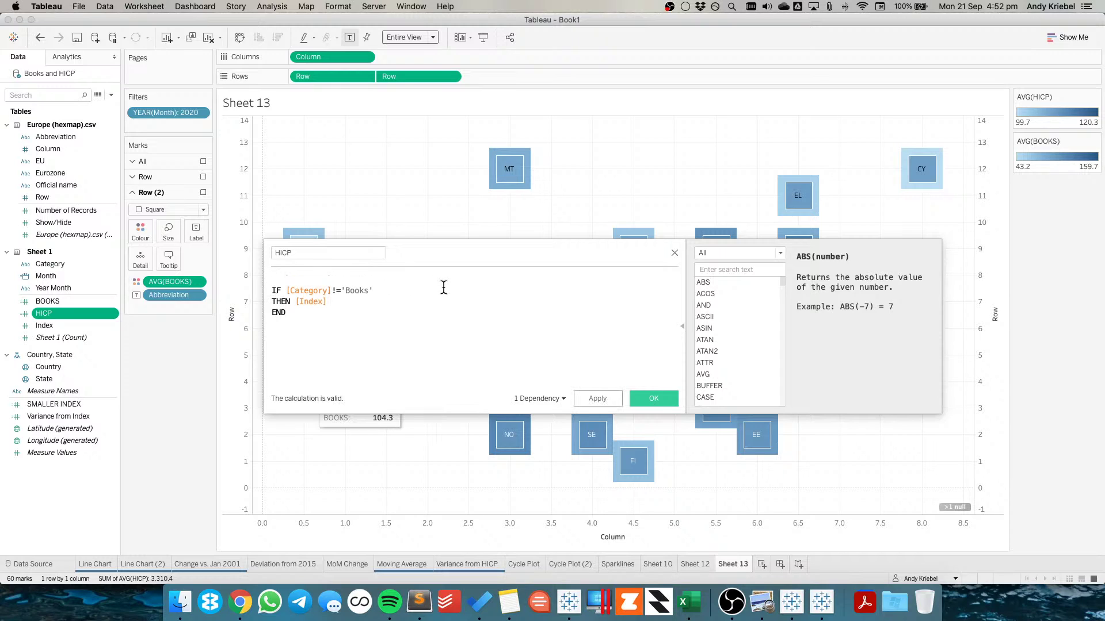
{"action": "type", "text": " yea"}
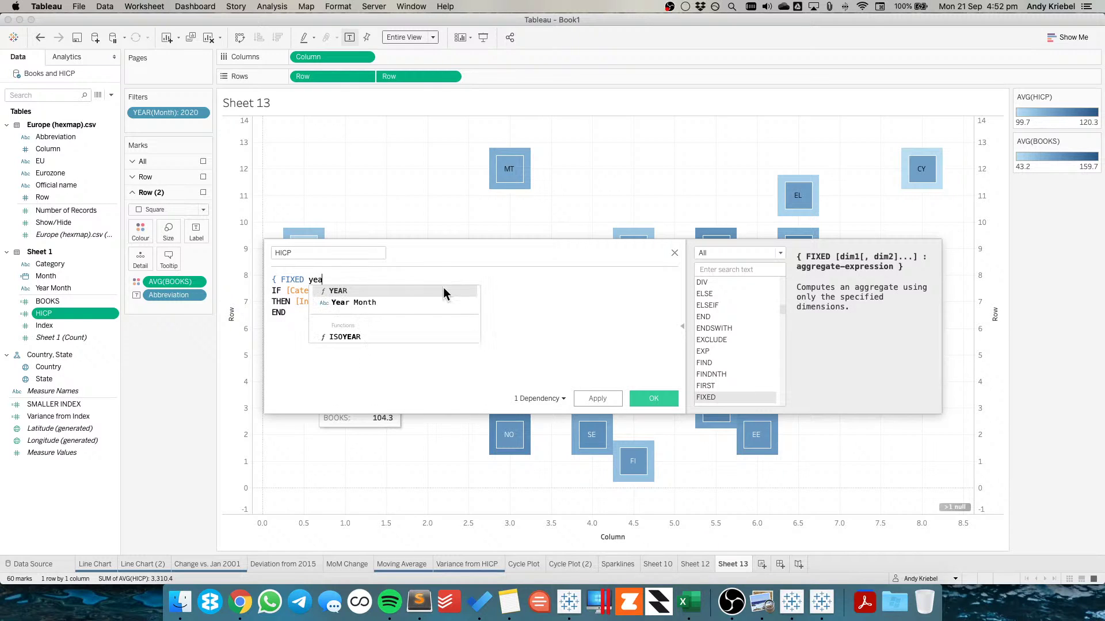
{"action": "left_click", "coordinate": [444, 294]}
{"action": "type", "text": "[Month]"}
{"action": "key", "text": "Right"}
{"action": "key", "text": "Right"}
{"action": "key", "text": "Left"}
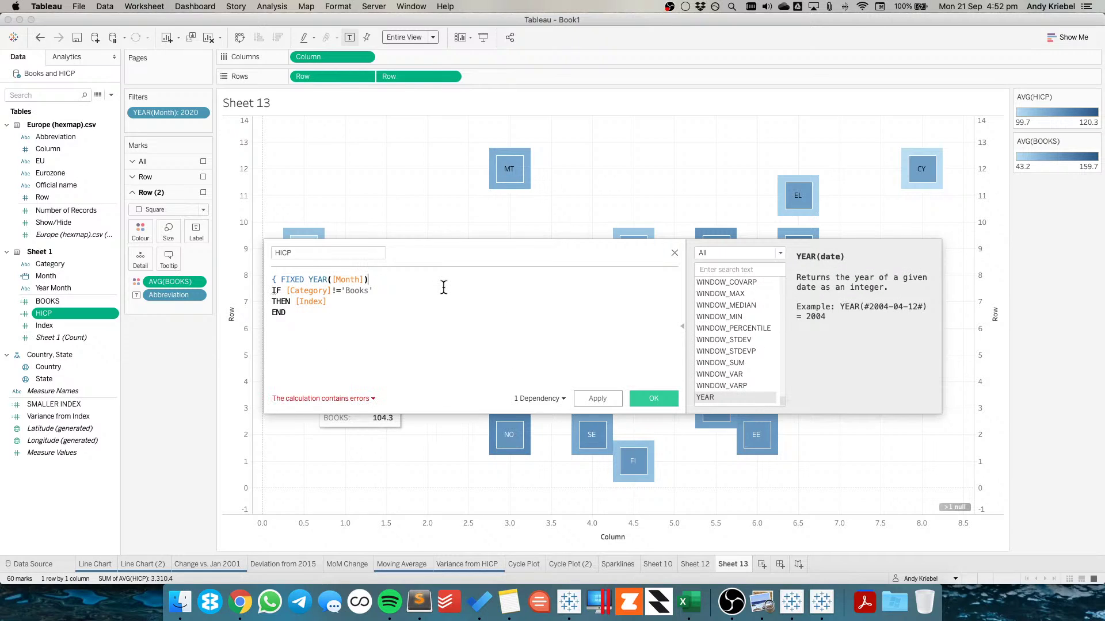
{"action": "type", "text": ": AVG("}
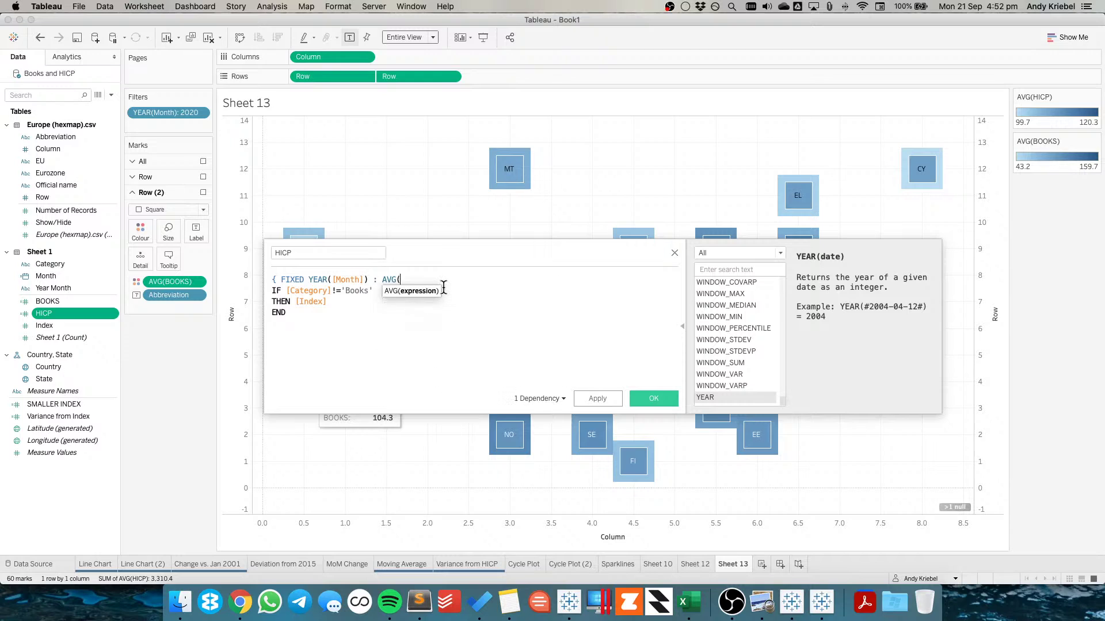
{"action": "type", "text": ")}"}
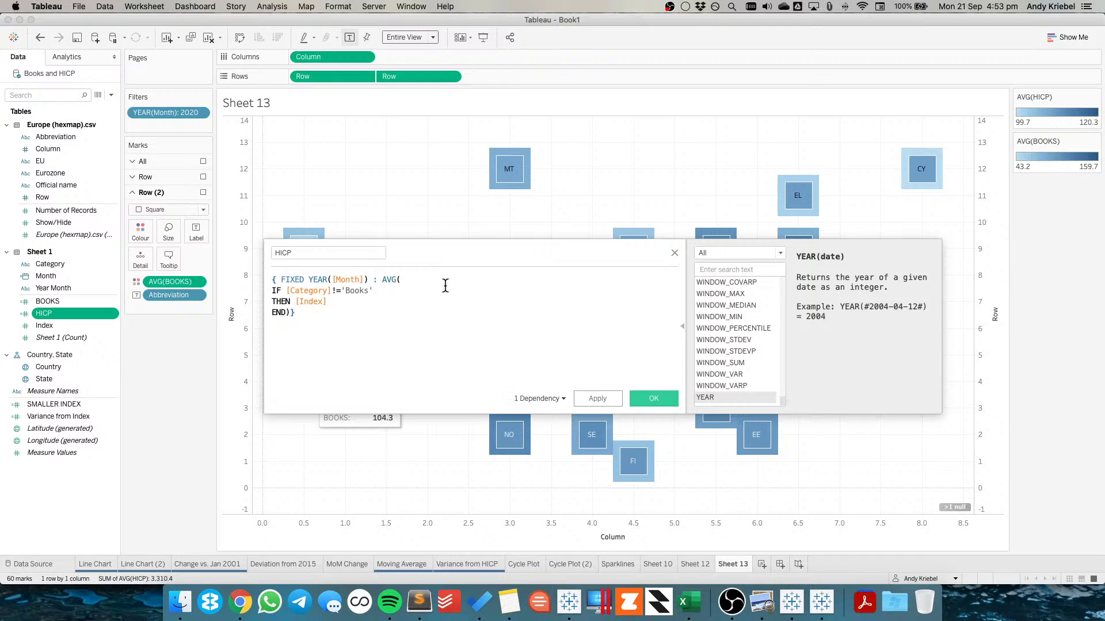
Add [Country] as a second FIXED dimension in the HICP formula and save the field
{"action": "left_click", "coordinate": [369, 280]}
{"action": "type", "text": ", coun"}
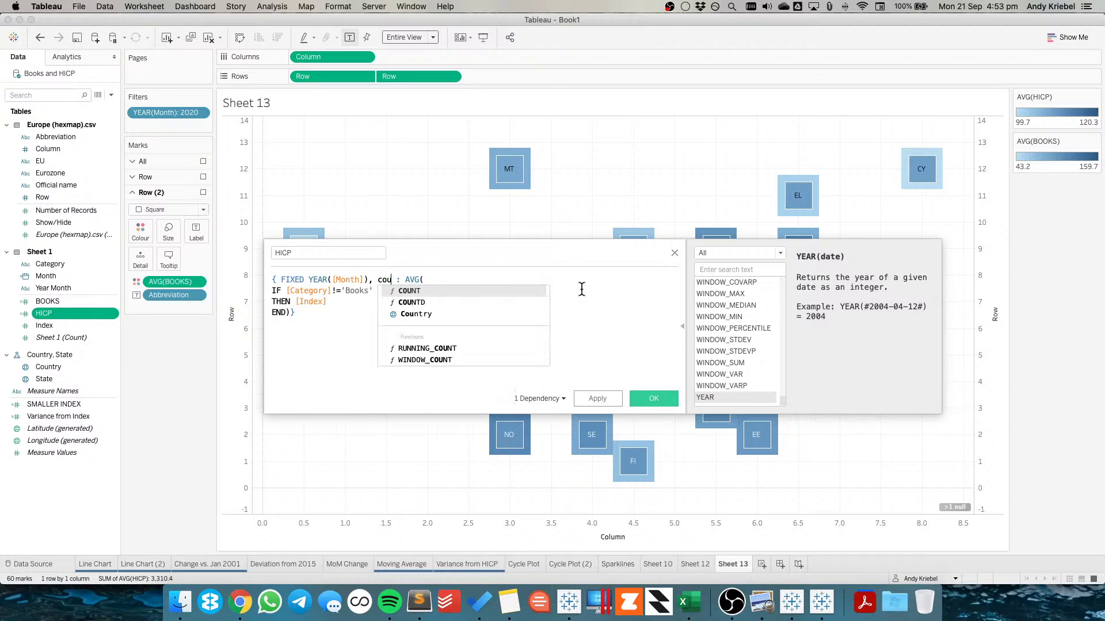
{"action": "key", "text": "Down"}
{"action": "key", "text": "Down"}
{"action": "key", "text": "Return"}
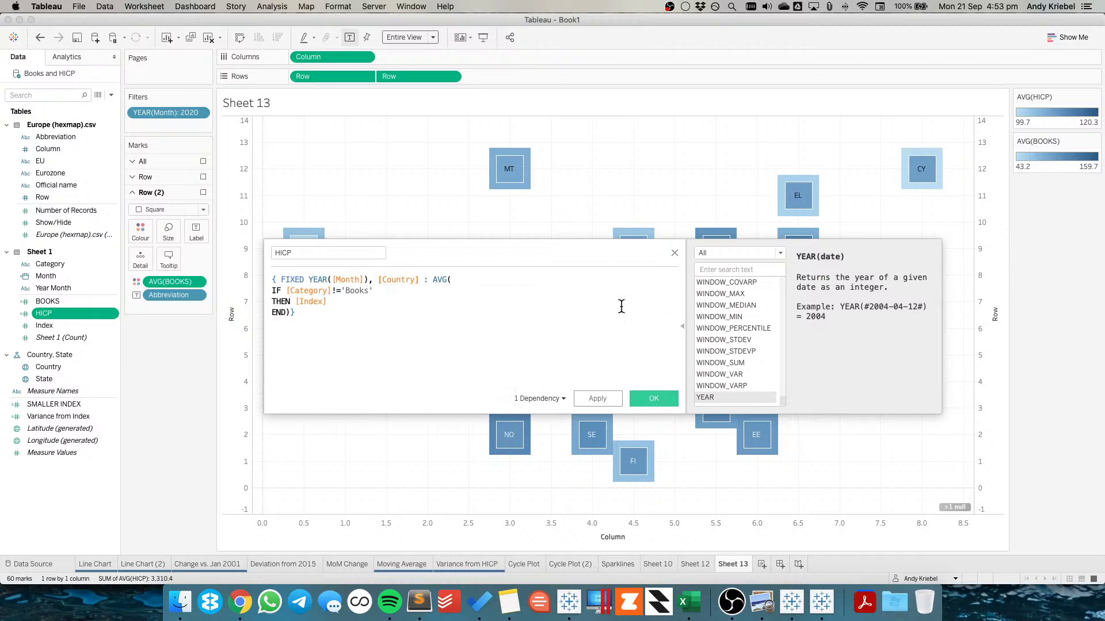
{"action": "left_click", "coordinate": [653, 400]}
Edit the BOOKS calculated field, starting a new first line with { FIXED YEAR([Month])
{"action": "right_click", "coordinate": [49, 303]}
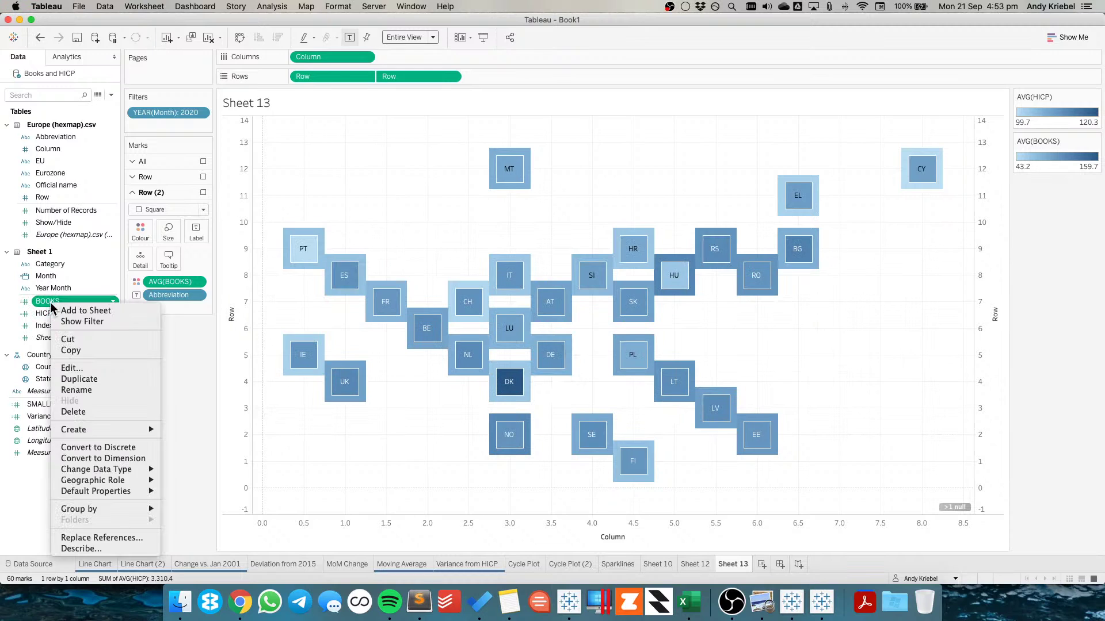
{"action": "left_click", "coordinate": [82, 369]}
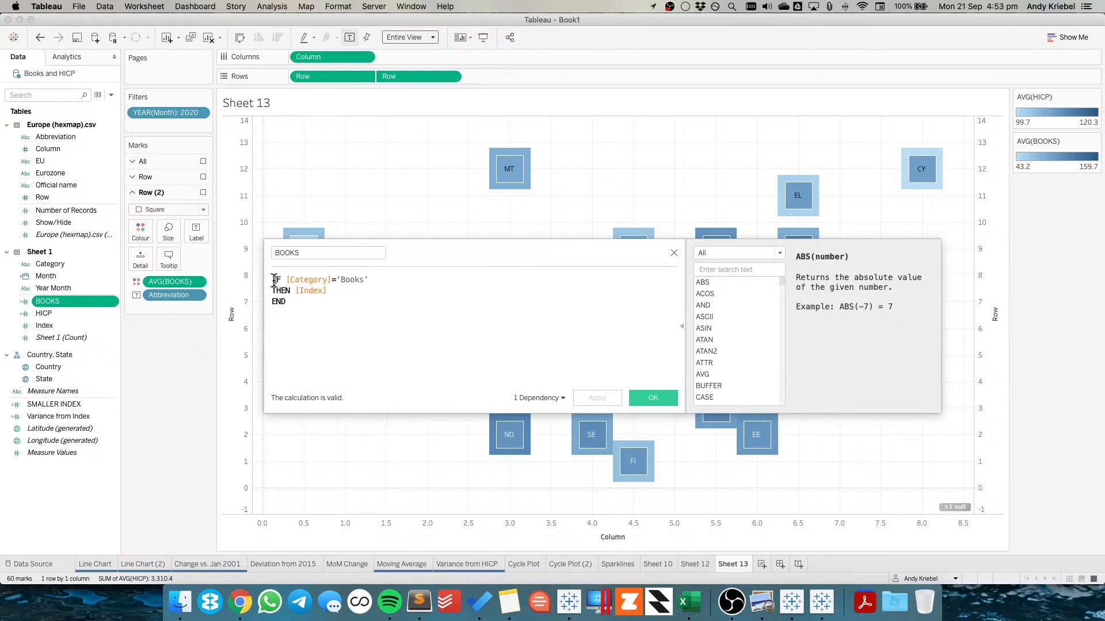
{"action": "key", "text": "Return"}
{"action": "key", "text": "Up"}
{"action": "type", "text": "{ FIXED "}
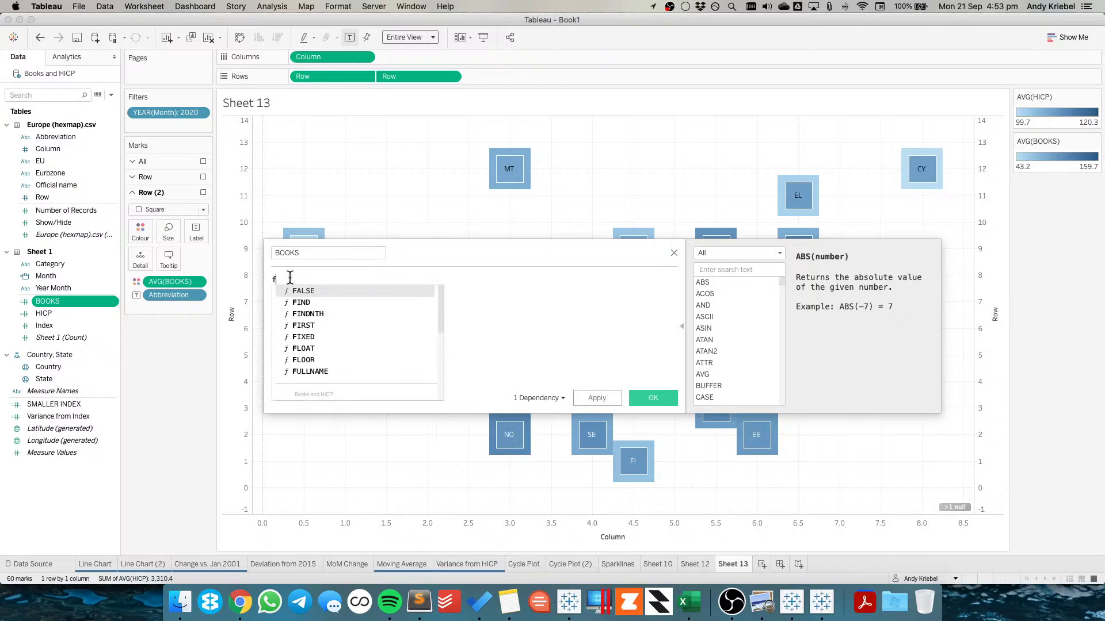
{"action": "type", "text": "YEAR"}
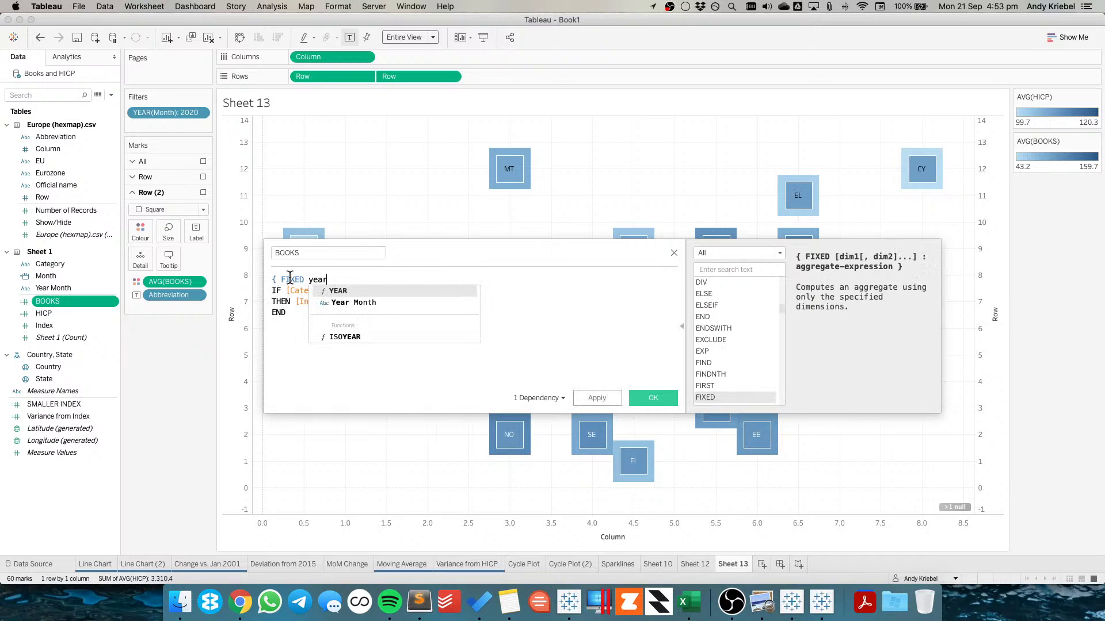
{"action": "key", "text": "Return"}
{"action": "type", "text": "Mon"}
{"action": "key", "text": "Return"}
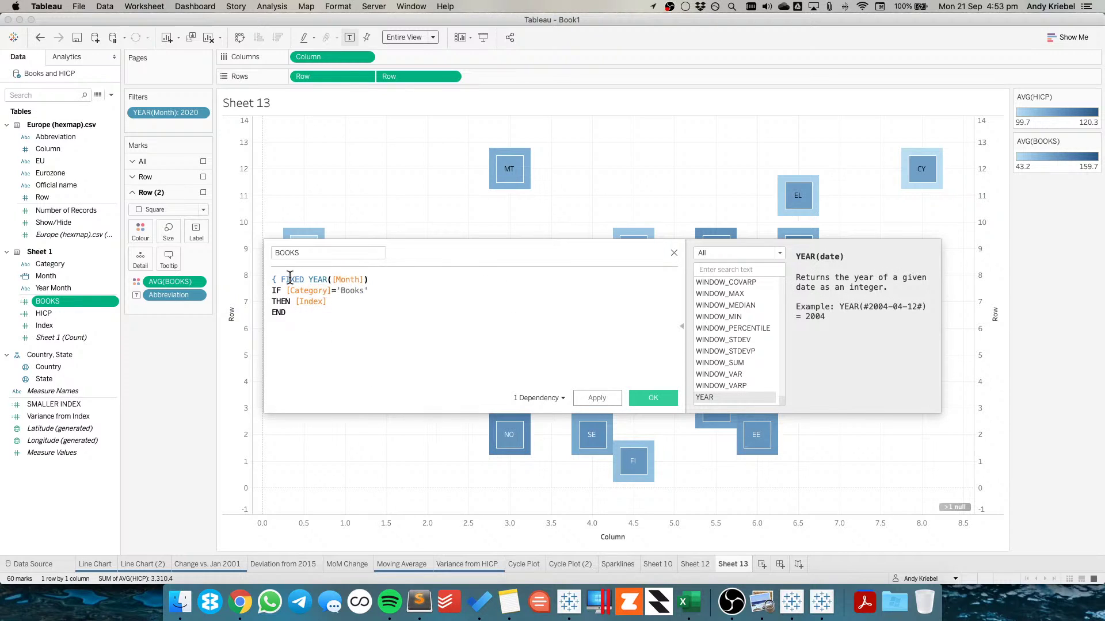
Add [Country] to the BOOKS formula's FIXED dimensions, wrap its IF statement in AVG, and save the field
{"action": "type", "text": ",Cou"}
{"action": "key", "text": "Down"}
{"action": "key", "text": "Down"}
{"action": "key", "text": "Return"}
{"action": "type", "text": "AV"}
{"action": "key", "text": "Return"}
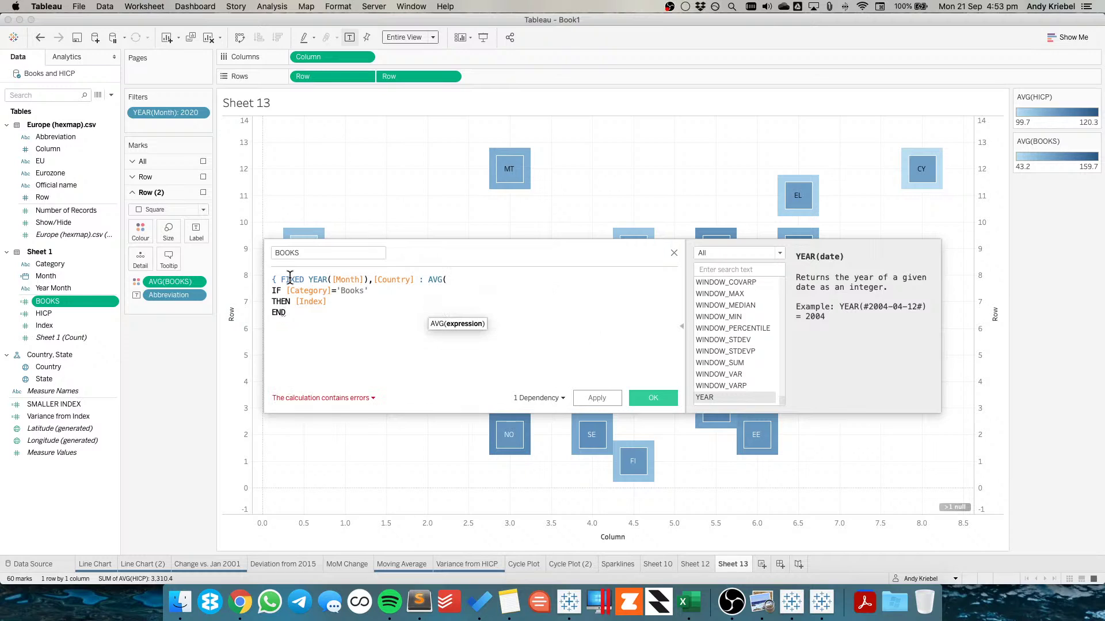
{"action": "type", "text": ")"}
{"action": "left_click", "coordinate": [648, 397]}
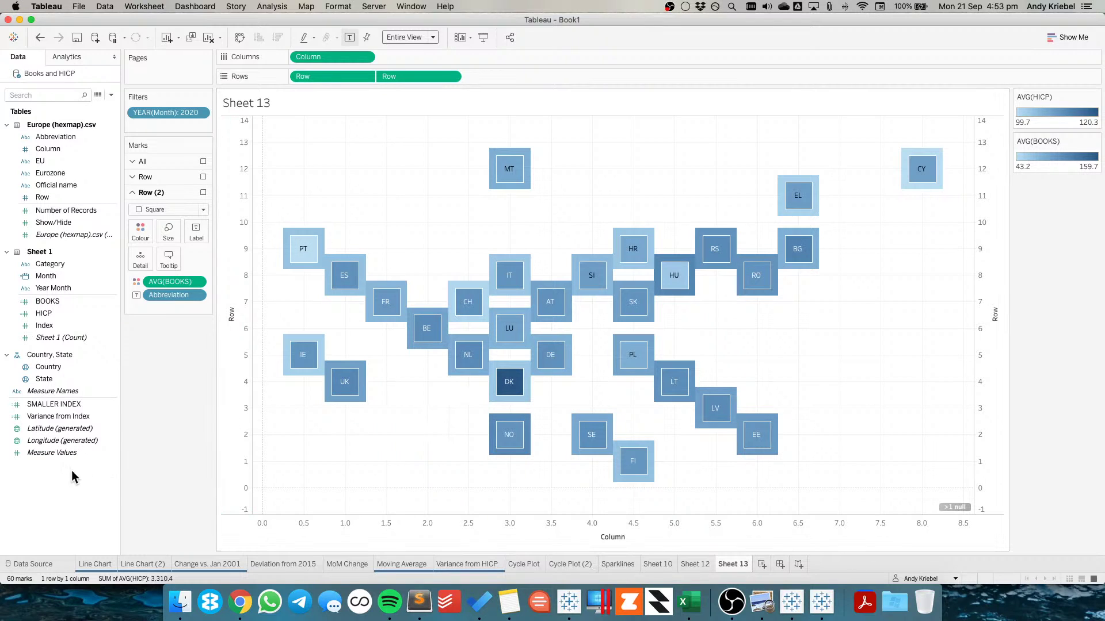
Create a calculated field named Variance to HICP with the formula [HICP]-[BOOKS]
{"action": "right_click", "coordinate": [76, 486]}
{"action": "left_click", "coordinate": [117, 372]}
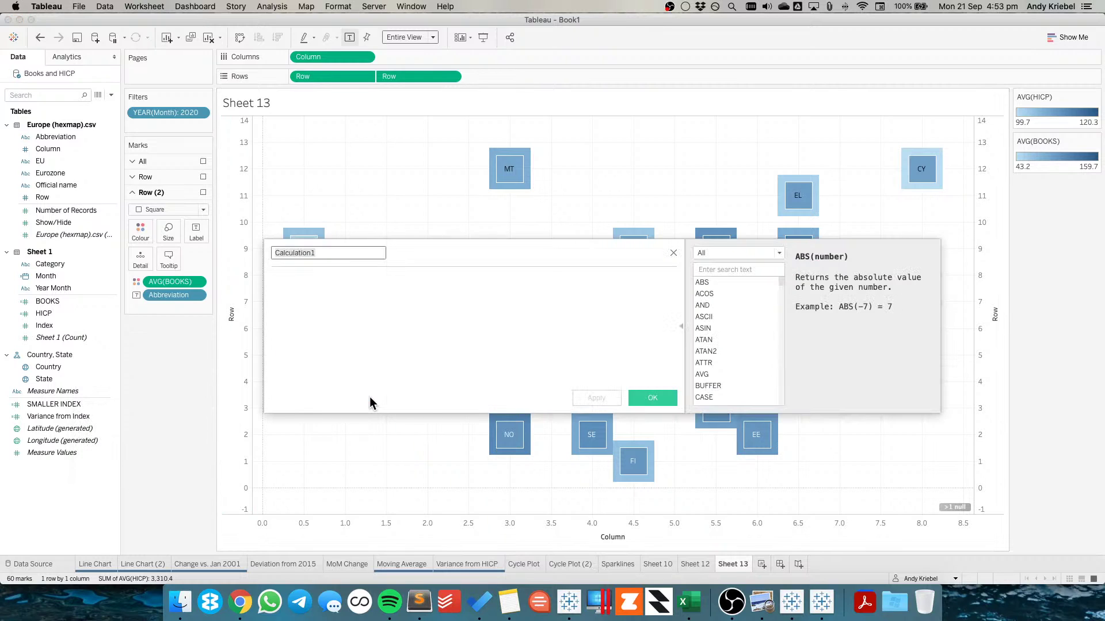
{"action": "type", "text": "Variance to"}
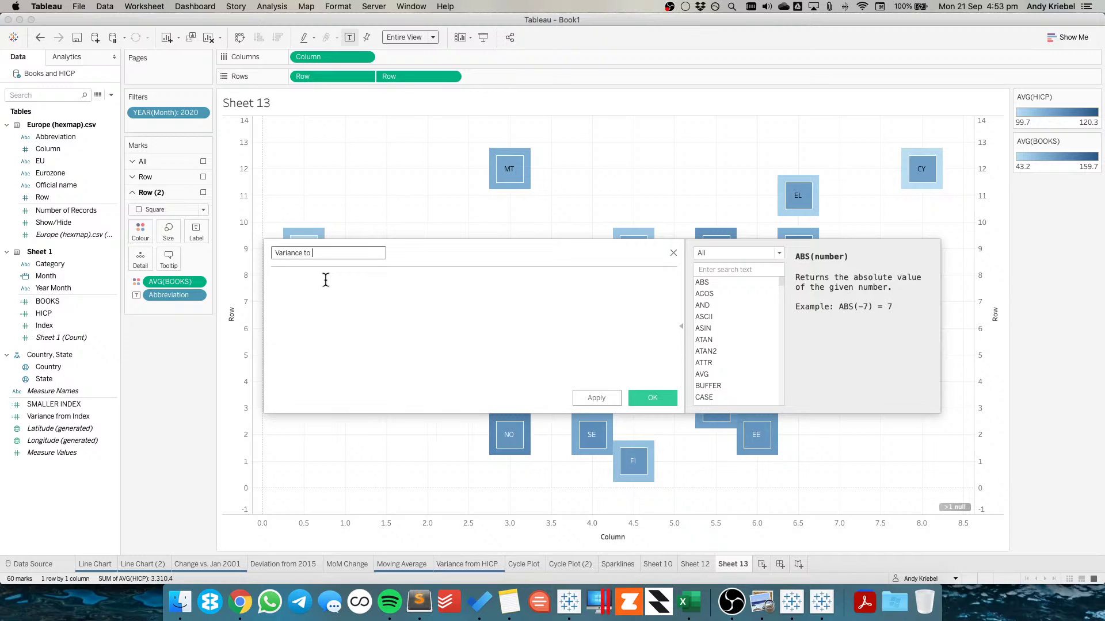
{"action": "type", "text": " HICP"}
{"action": "left_click", "coordinate": [326, 280]}
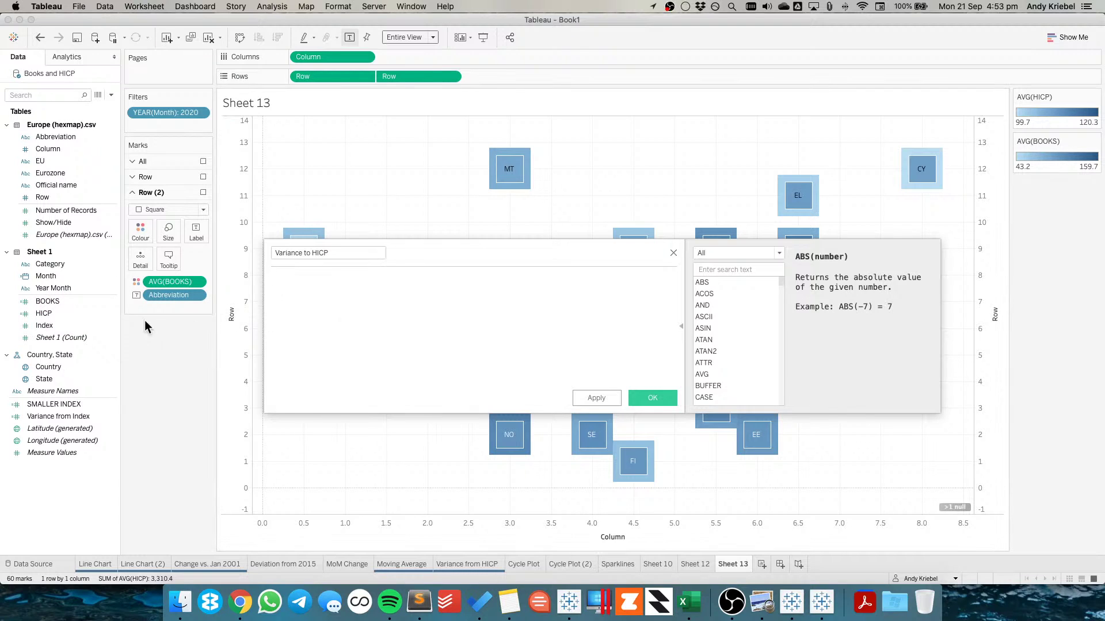
{"action": "left_click_drag", "start_coordinate": [73, 318], "coordinate": [415, 305]}
{"action": "type", "text": "-"}
{"action": "left_click_drag", "start_coordinate": [74, 301], "coordinate": [389, 291]}
{"action": "left_click", "coordinate": [652, 398]}
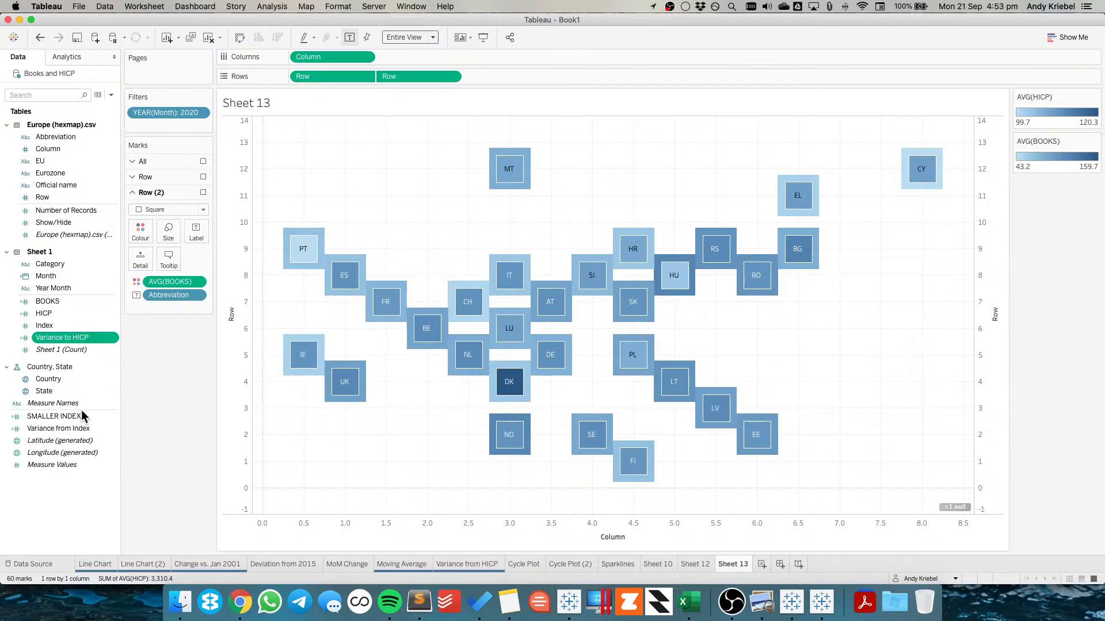
Colour the tile map's inner squares by Variance to HICP instead of BOOKS, then check the profit ratio tile map in Chrome for reference
{"action": "left_click_drag", "start_coordinate": [62, 338], "coordinate": [181, 365]}
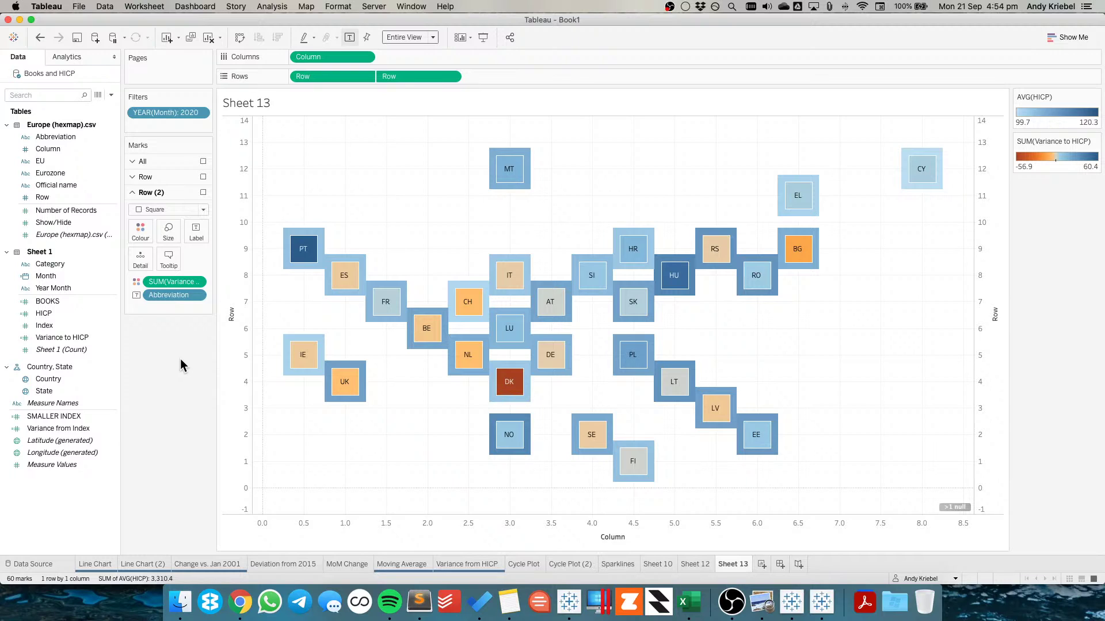
{"action": "left_click", "coordinate": [79, 340]}
{"action": "key", "text": "super+Tab"}
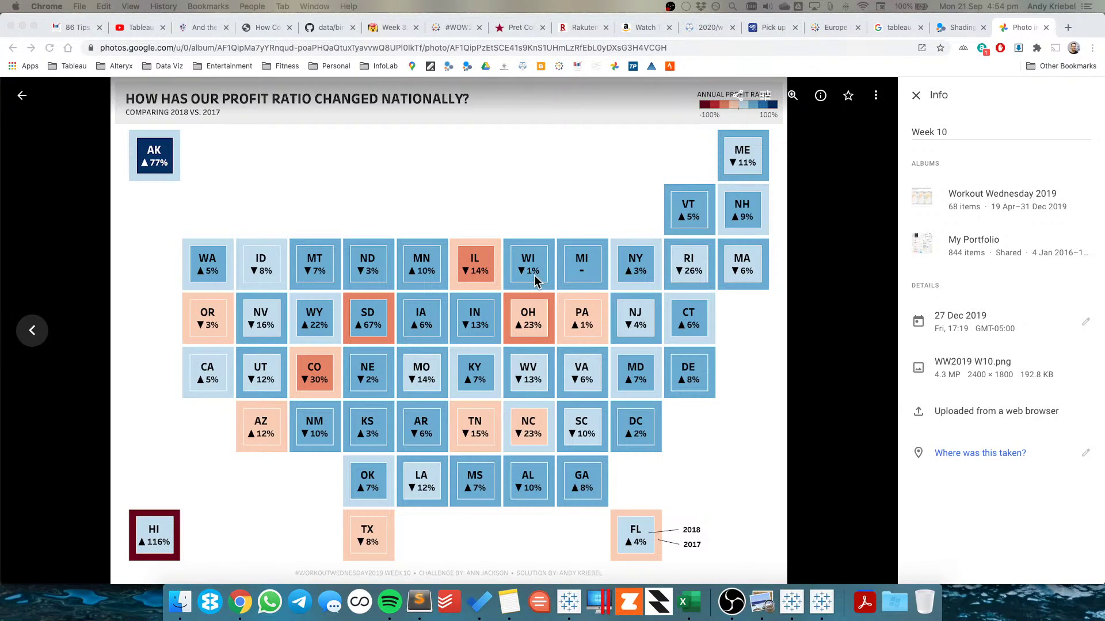
{"action": "key", "text": "super+Tab"}
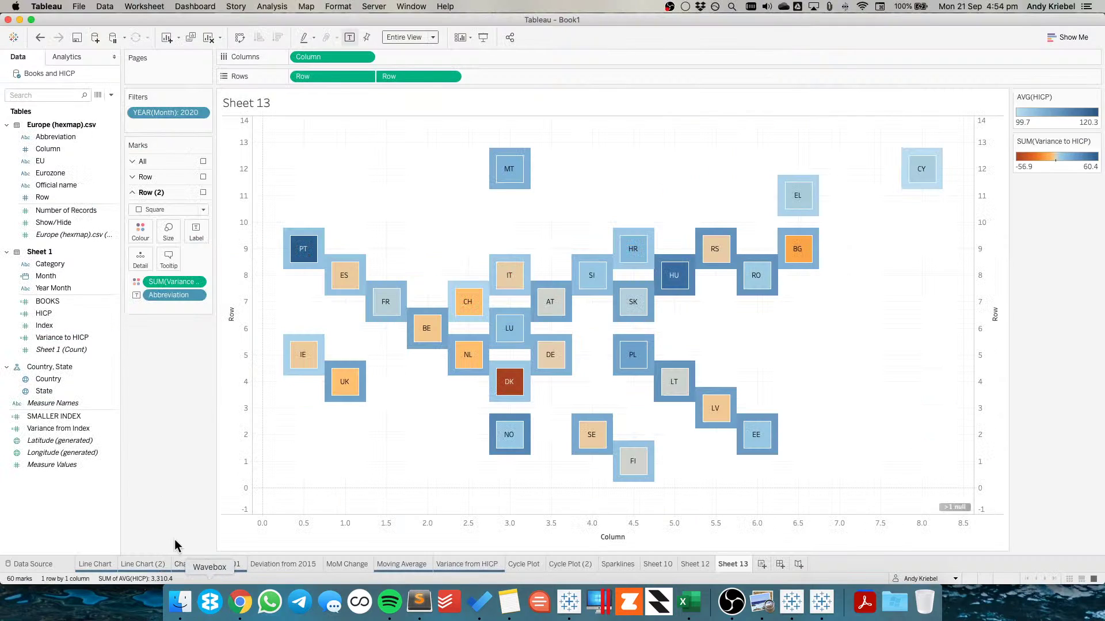
Set the default number format of Variance to HICP to Number (Custom) with 1 decimal place and open its Custom format string for editing
{"action": "right_click", "coordinate": [60, 337]}
{"action": "mouse_move", "coordinate": [121, 265]}
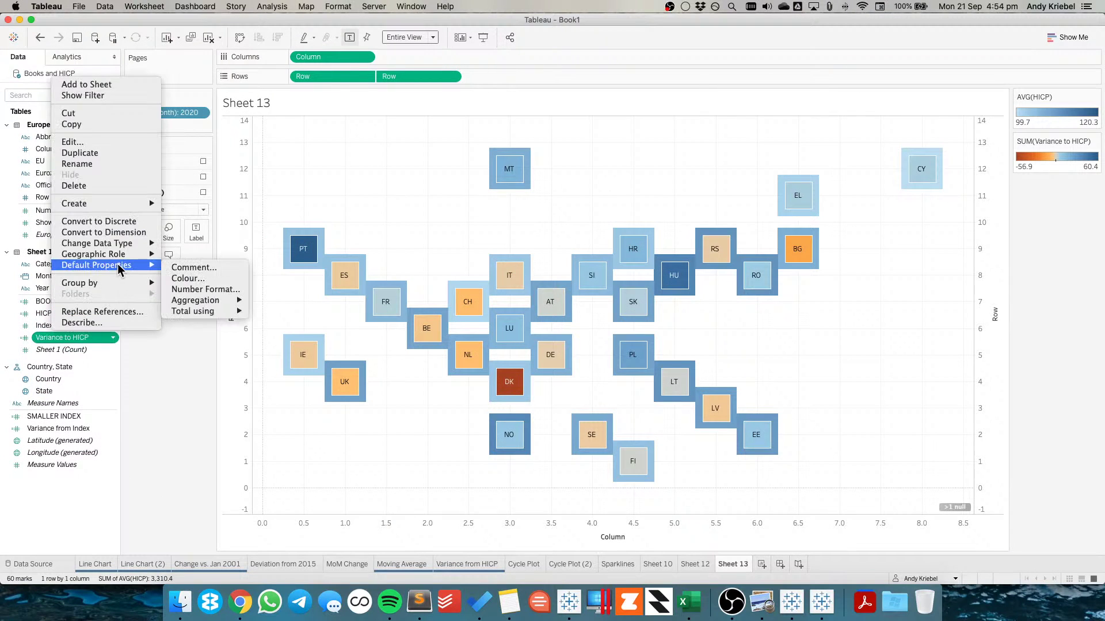
{"action": "left_click", "coordinate": [207, 290]}
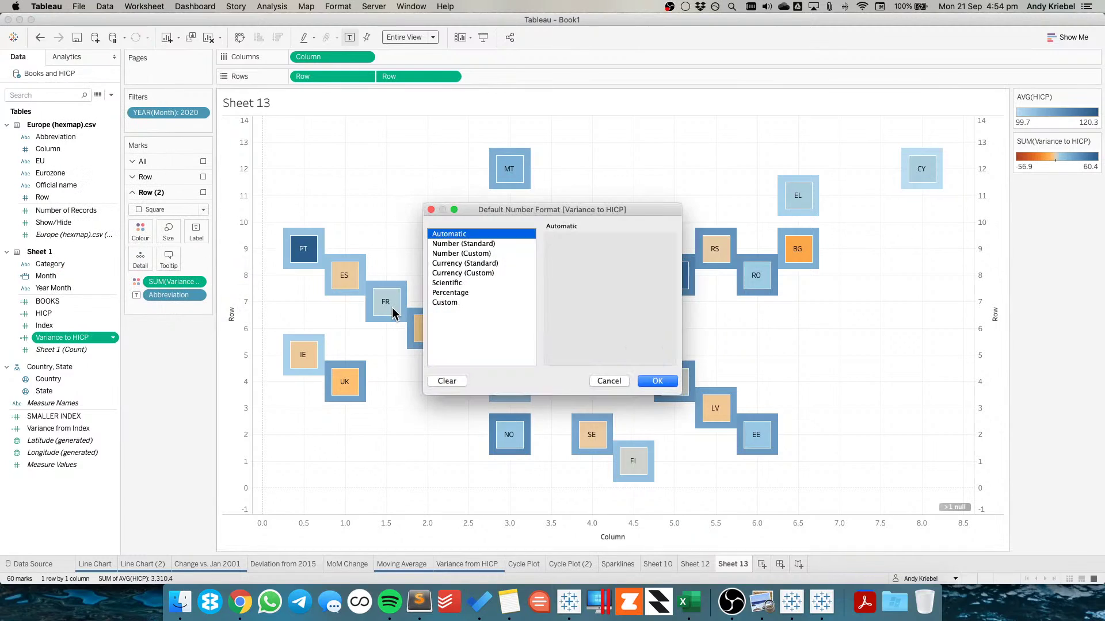
{"action": "left_click", "coordinate": [454, 292]}
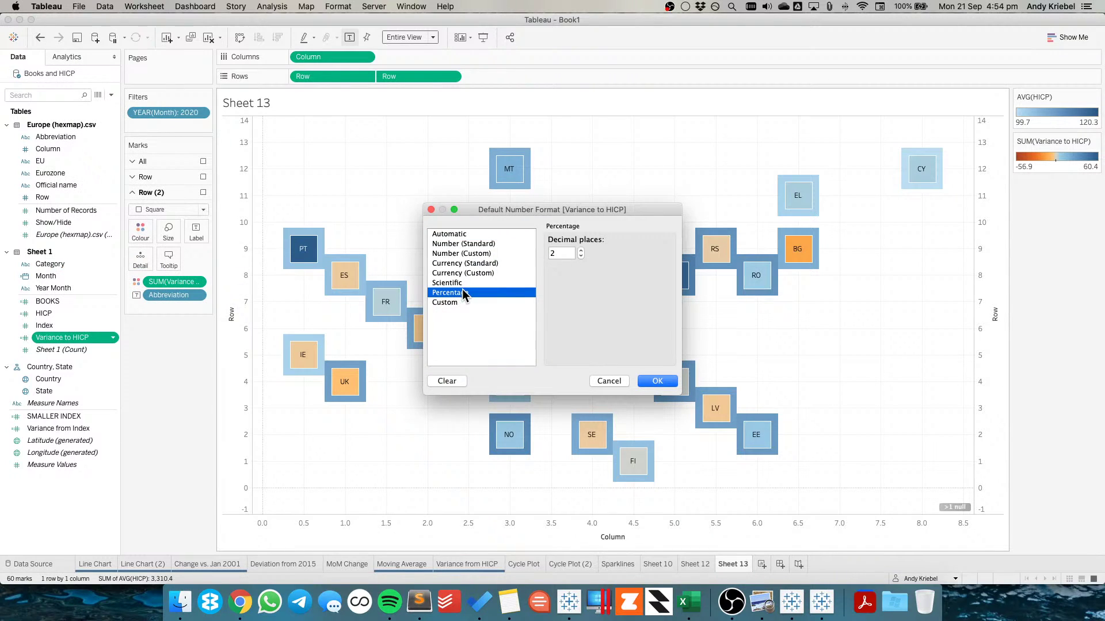
{"action": "left_click", "coordinate": [581, 256]}
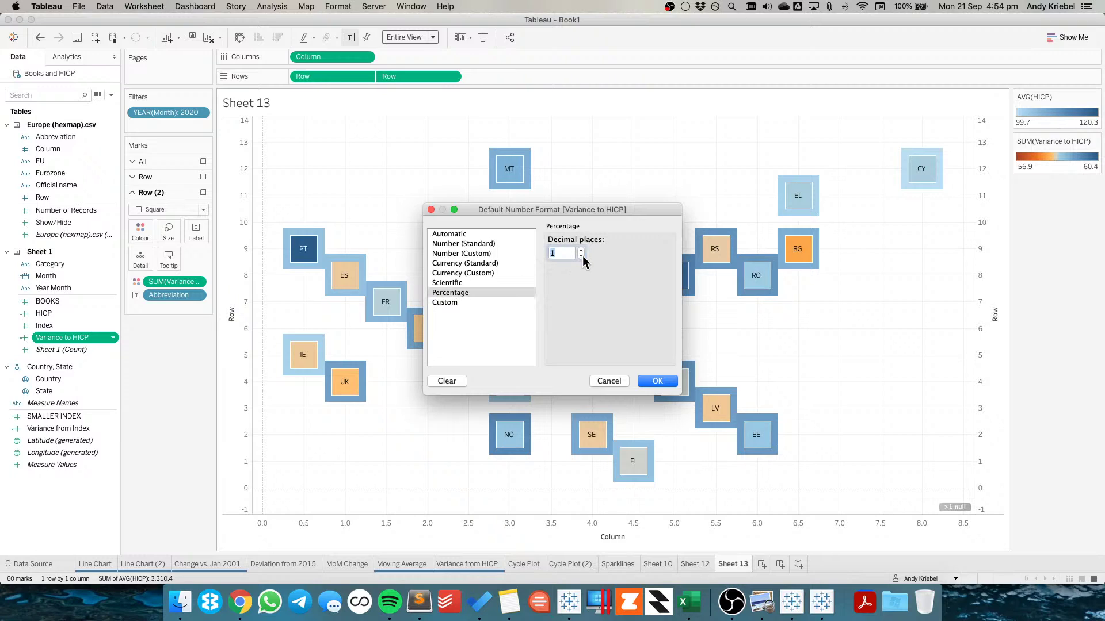
{"action": "left_click", "coordinate": [463, 253]}
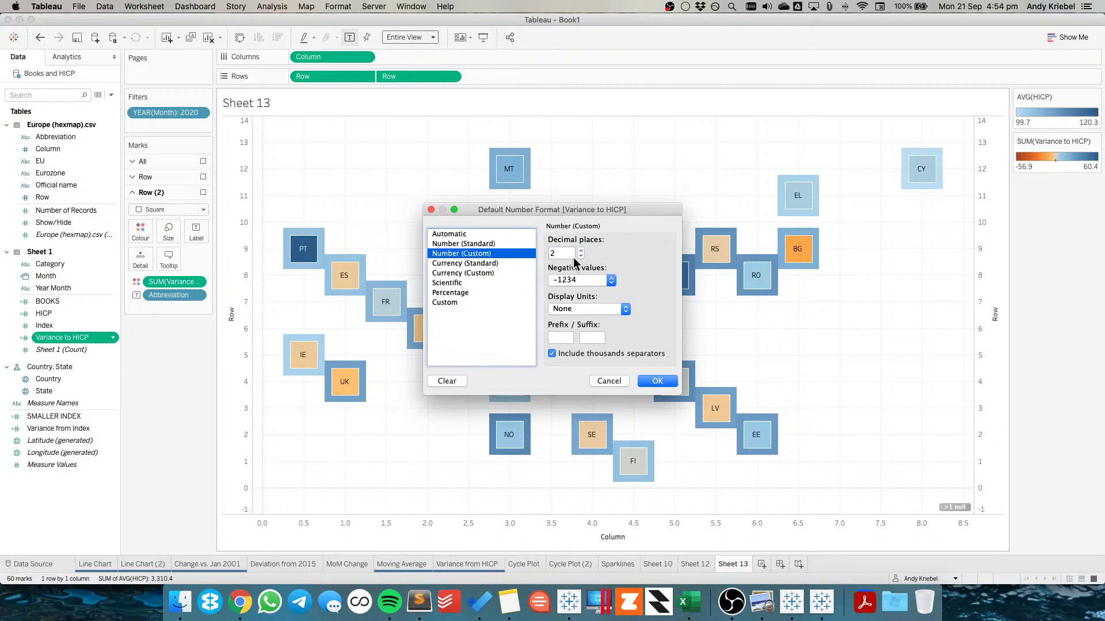
{"action": "left_click", "coordinate": [581, 256]}
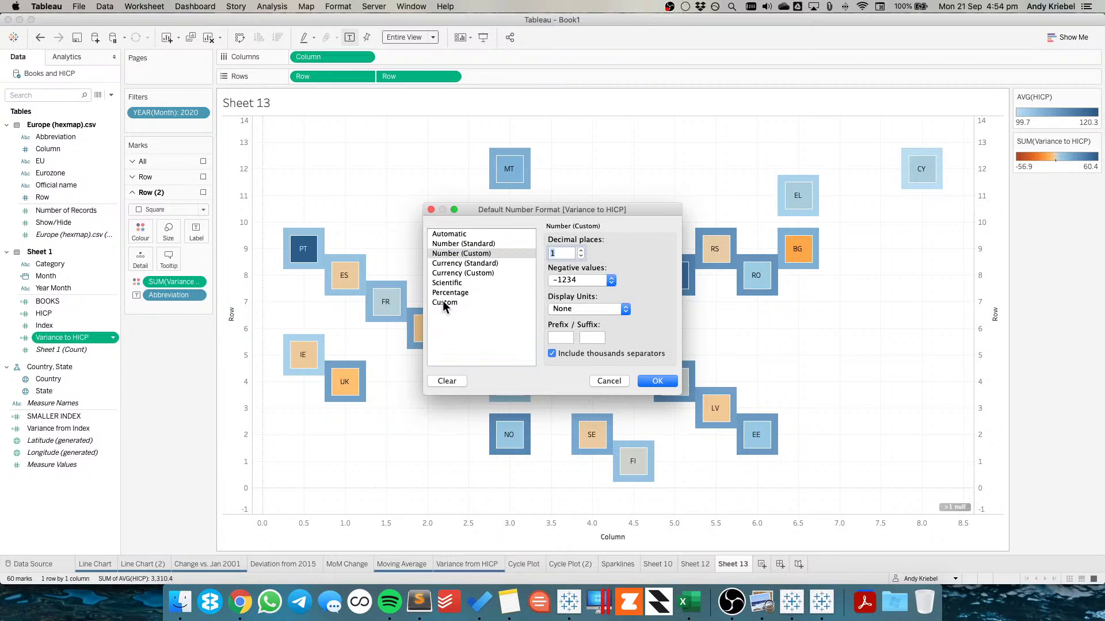
{"action": "left_click", "coordinate": [444, 302]}
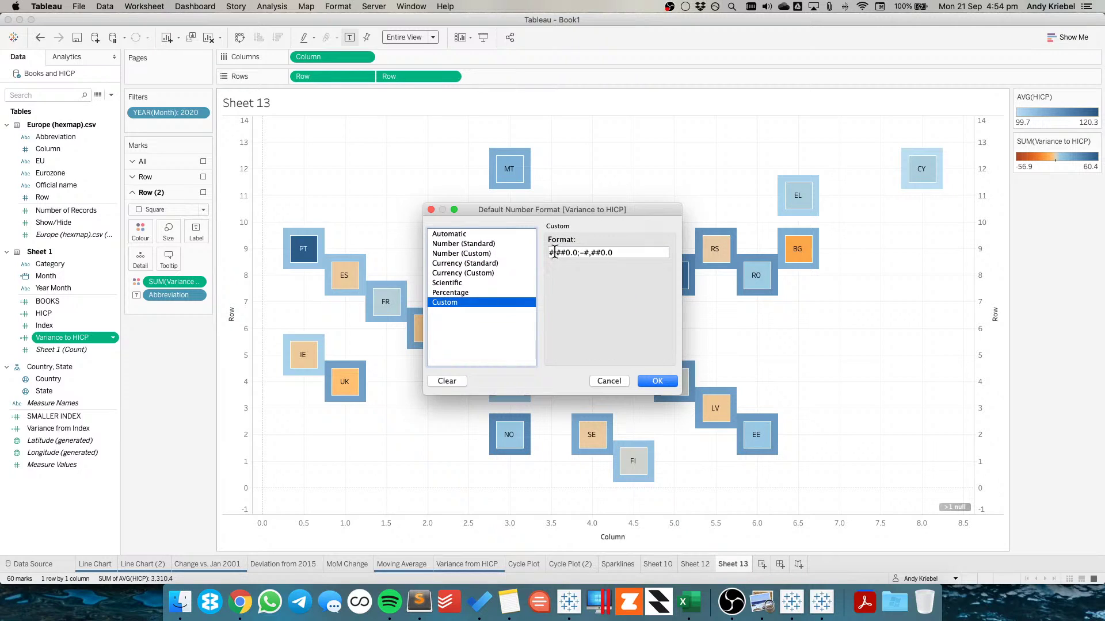
{"action": "left_click", "coordinate": [550, 252]}
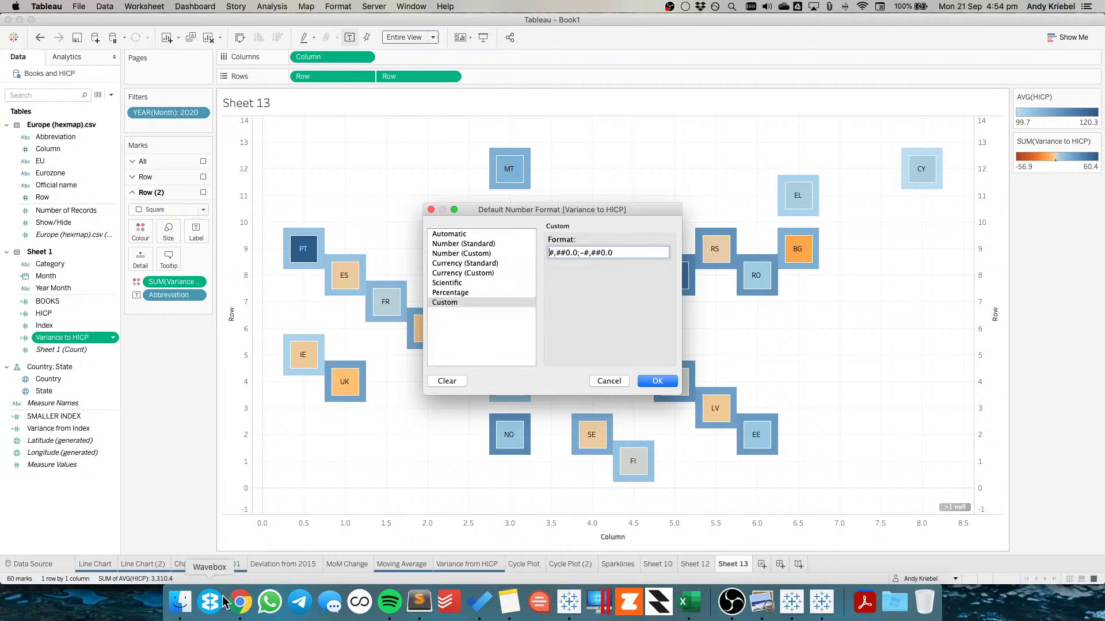
Switch to Chrome, open the bookmarked Geometric Shapes Unicode page in a new tab and copy the solid down-pointing triangle ▼ (25BC)
{"action": "left_click", "coordinate": [240, 601]}
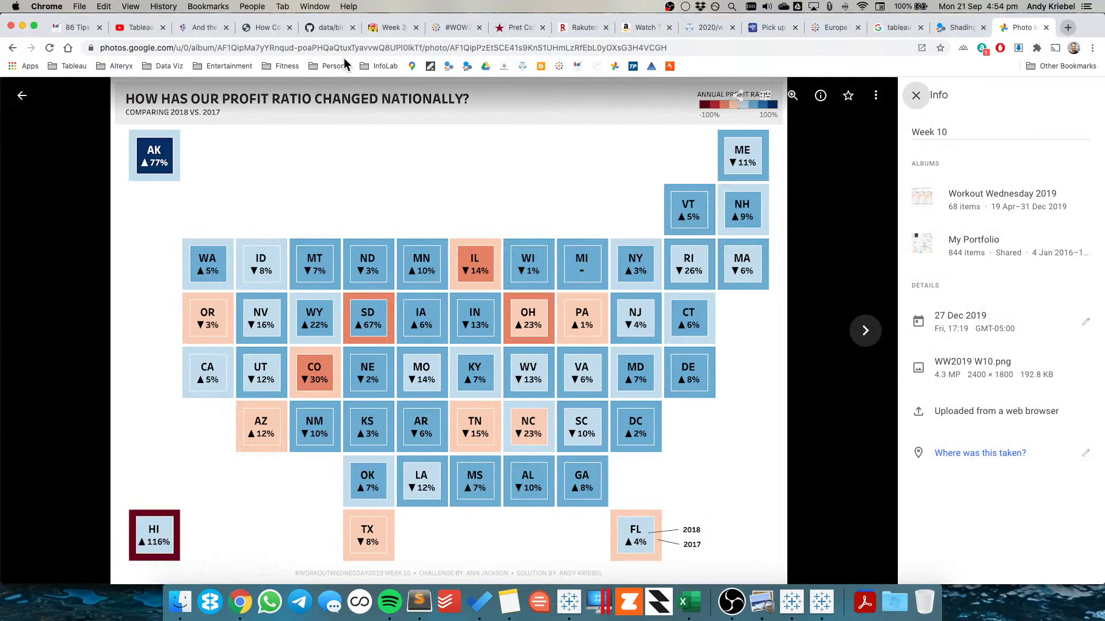
{"action": "left_click", "coordinate": [1068, 28]}
{"action": "left_click", "coordinate": [224, 67]}
{"action": "mouse_move", "coordinate": [170, 67]}
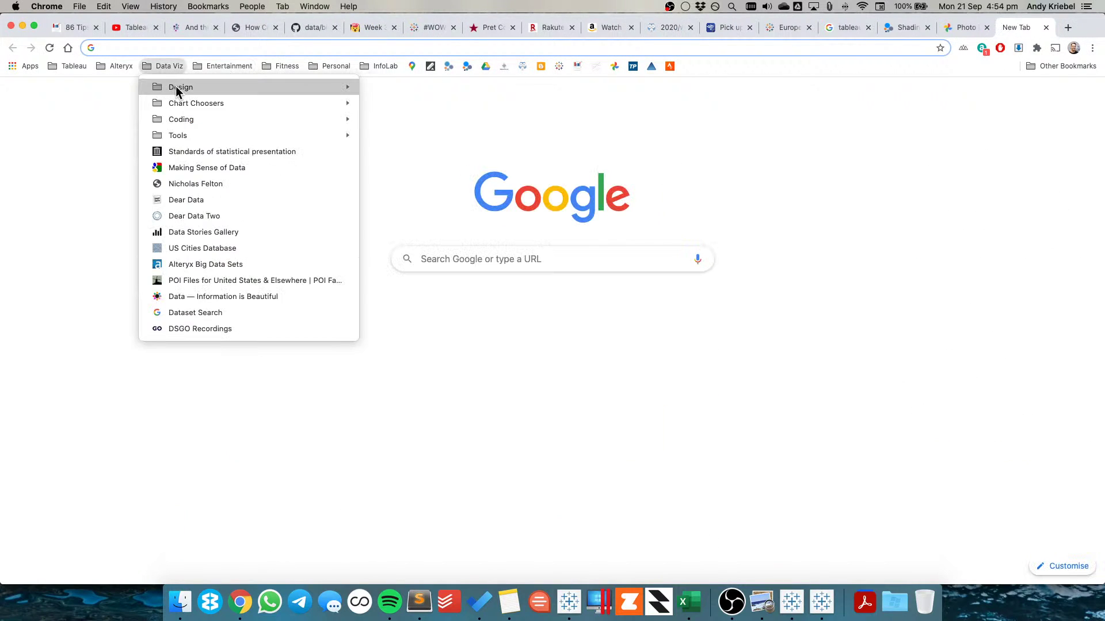
{"action": "mouse_move", "coordinate": [175, 86]}
{"action": "left_click", "coordinate": [422, 89]}
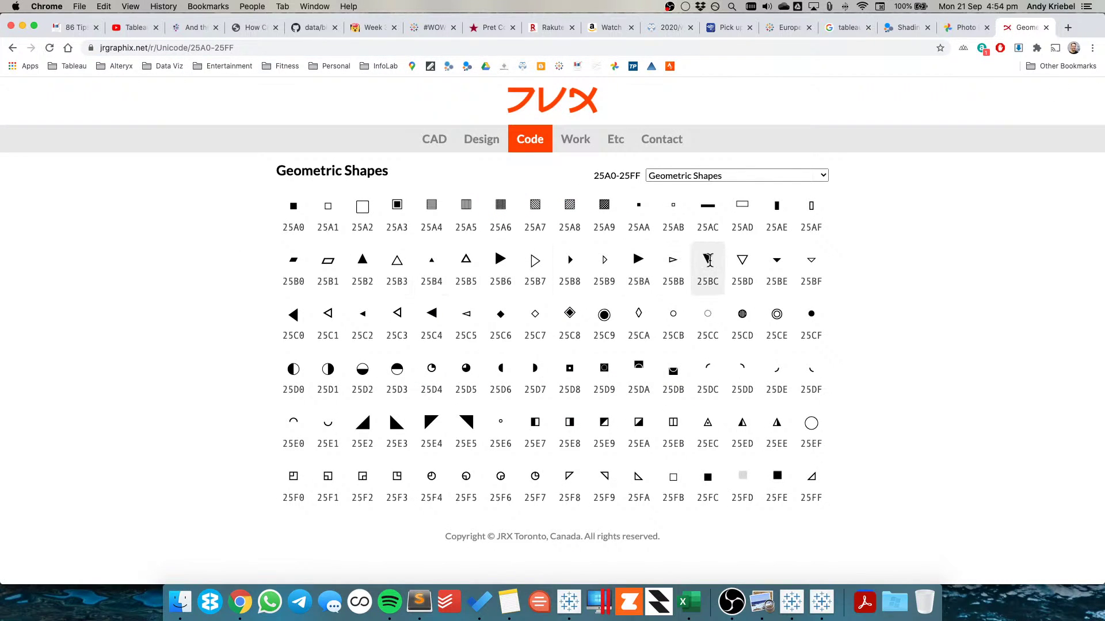
{"action": "double_click", "coordinate": [706, 259]}
{"action": "key", "text": "super+c"}
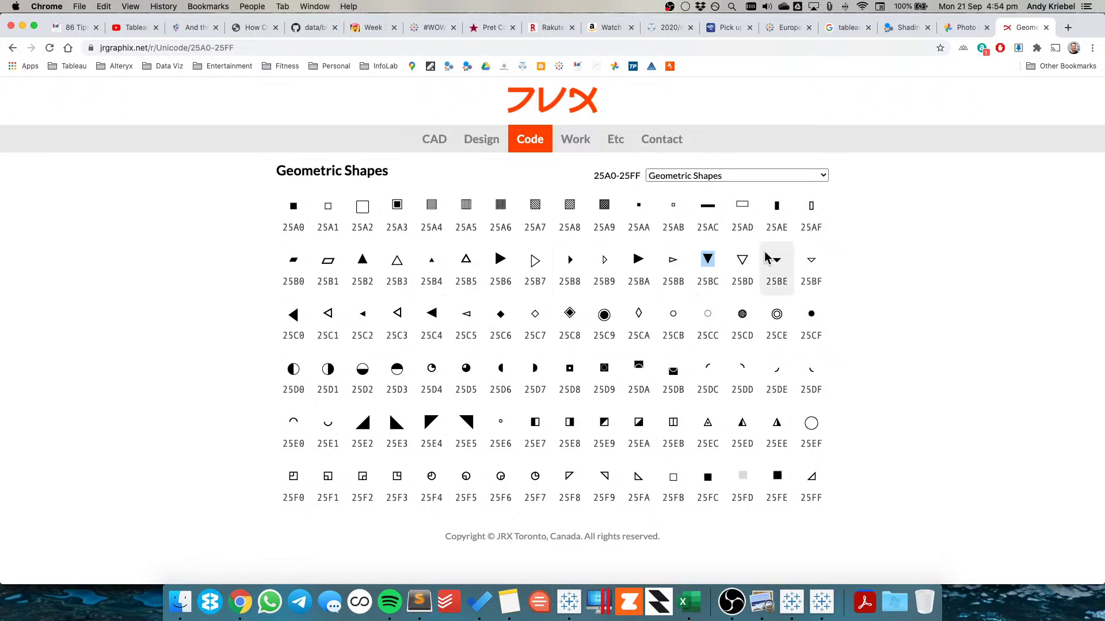
Copy the ▲ symbol from the Geometric Shapes page and set the Variance to HICP custom format to ▲#,##0.0;▼#,##0.0 in Tableau
{"action": "key", "text": "super+Tab"}
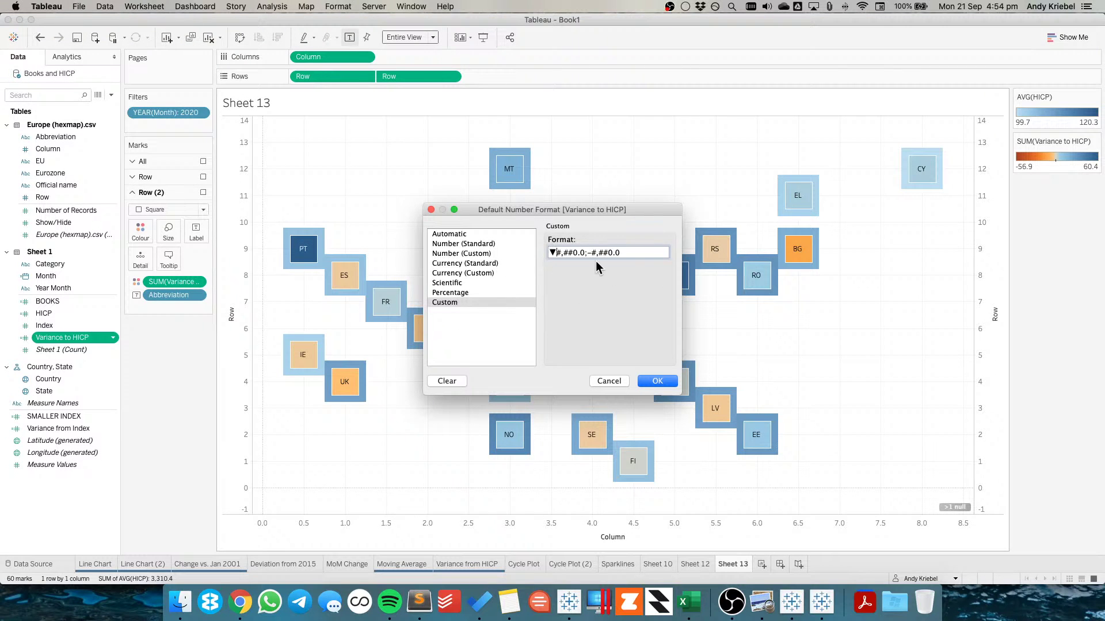
{"action": "key", "text": "super+Tab"}
{"action": "double_click", "coordinate": [359, 260]}
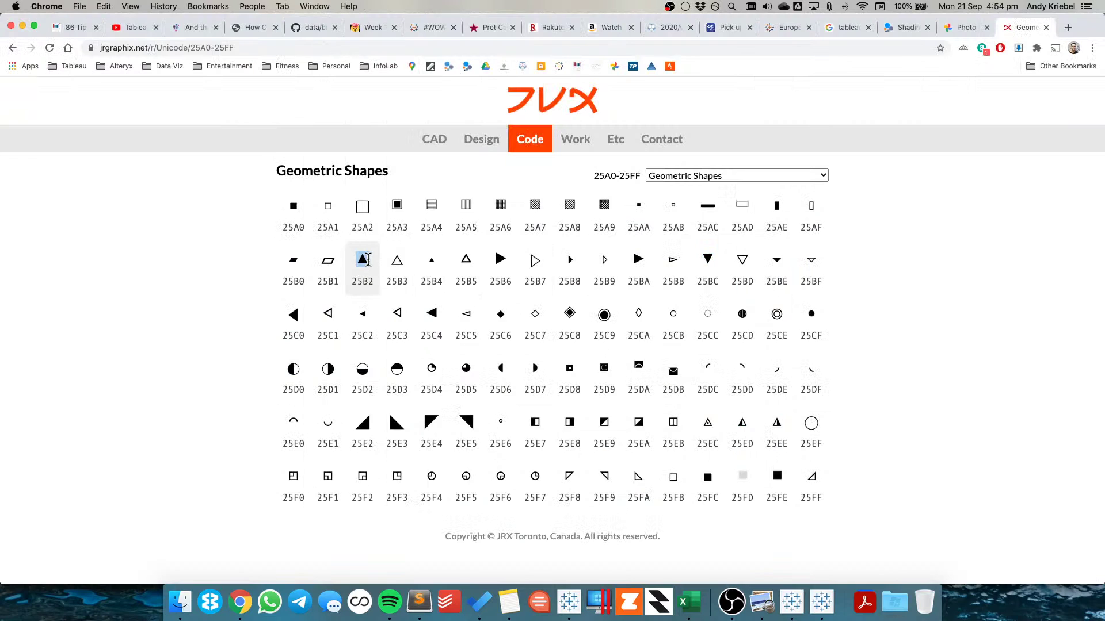
{"action": "key", "text": "super+Tab"}
{"action": "left_click", "coordinate": [587, 253]}
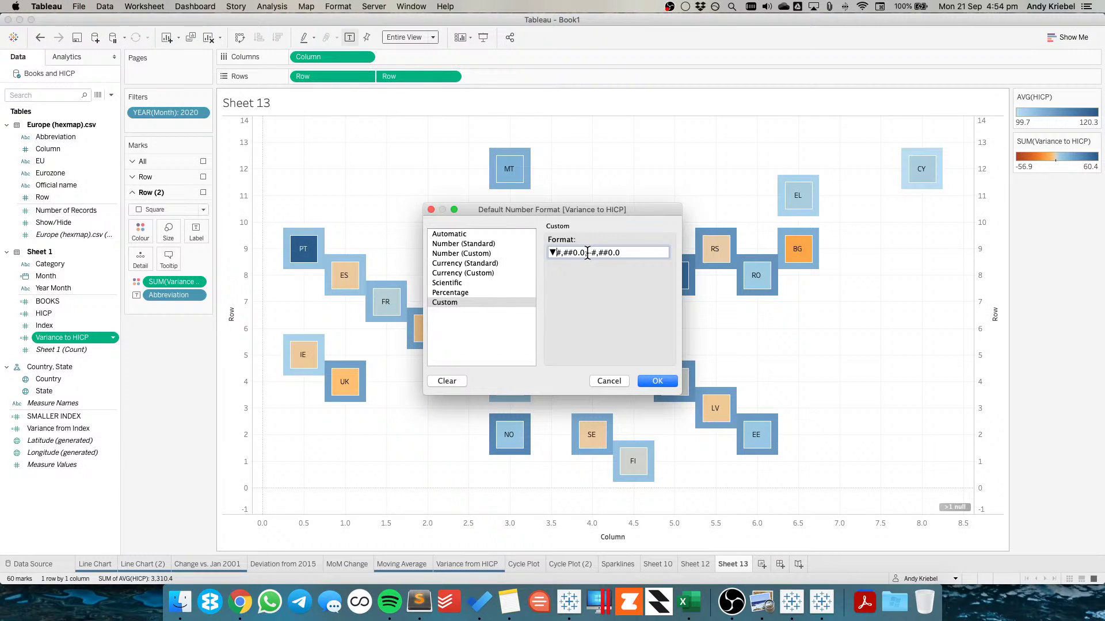
{"action": "key", "text": "shift+Left"}
{"action": "key", "text": "super+v"}
{"action": "key", "text": "super+v"}
{"action": "key", "text": "shift+Right"}
{"action": "key", "text": "BackSpace"}
{"action": "key", "text": "shift+Right"}
{"action": "key", "text": "super+v"}
Check the profit ratio tile map in the browser, return to Tableau and apply the custom number format
{"action": "key", "text": "super+Tab"}
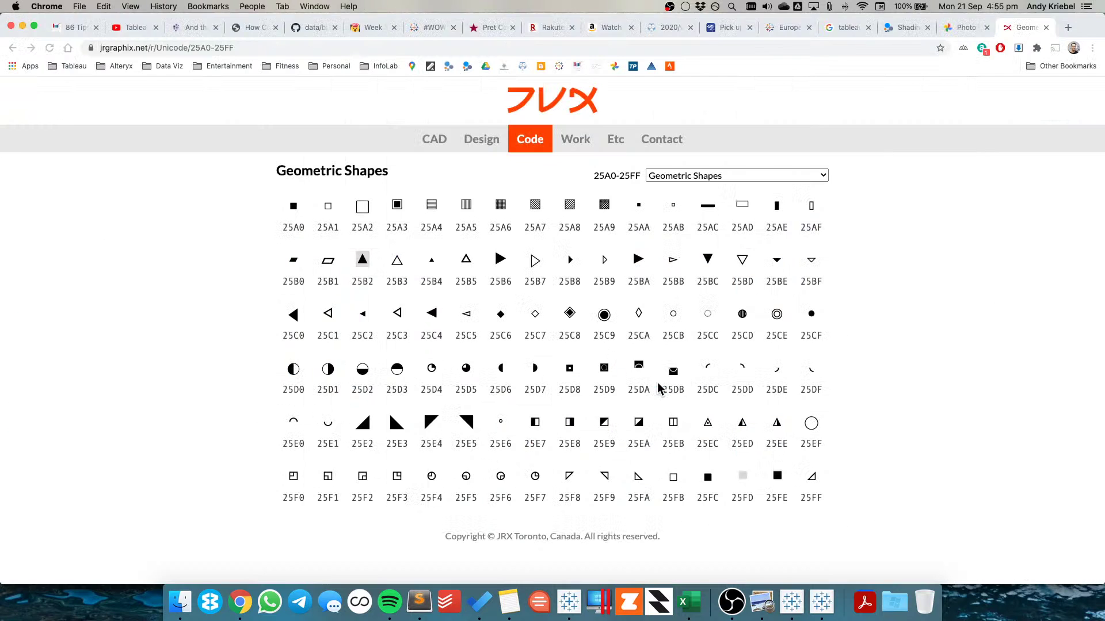
{"action": "key", "text": "super+Tab"}
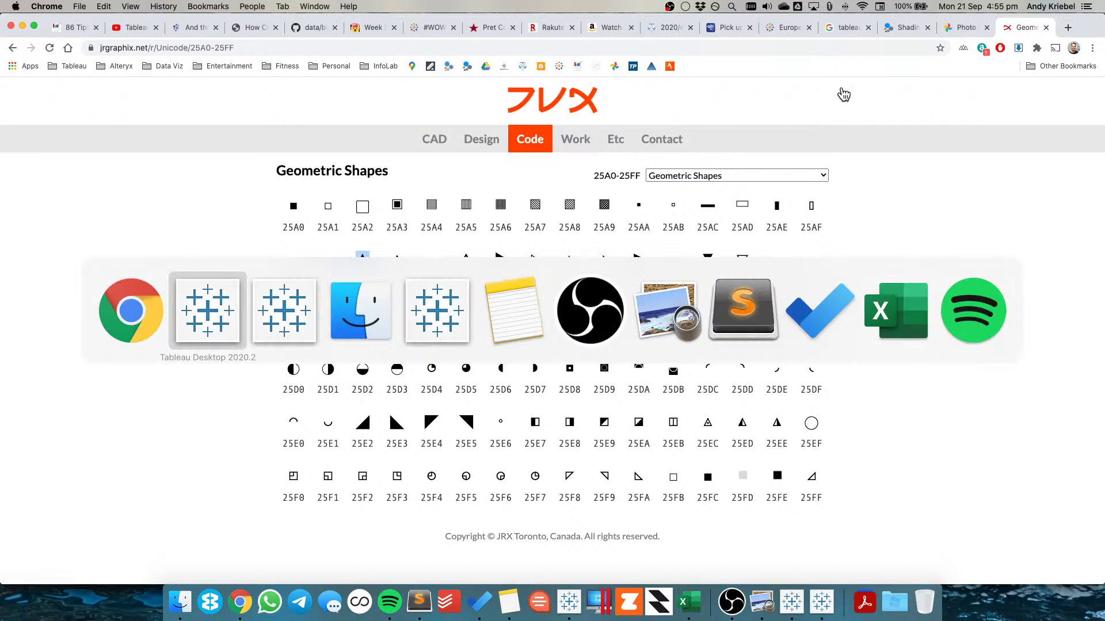
{"action": "key", "text": "super+shift+Tab"}
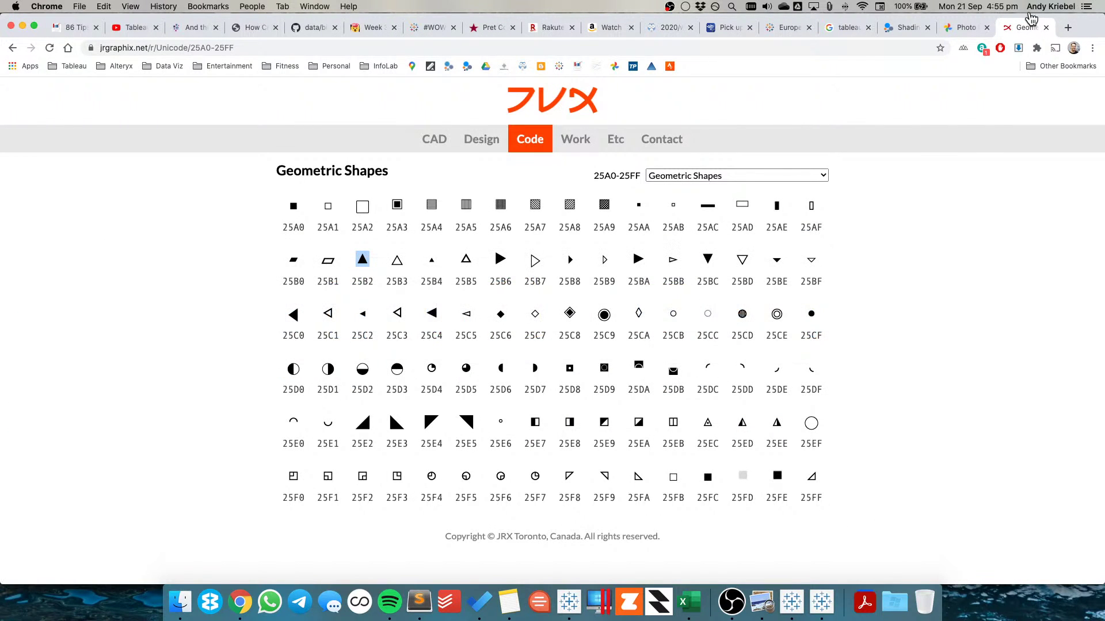
{"action": "left_click", "coordinate": [967, 27]}
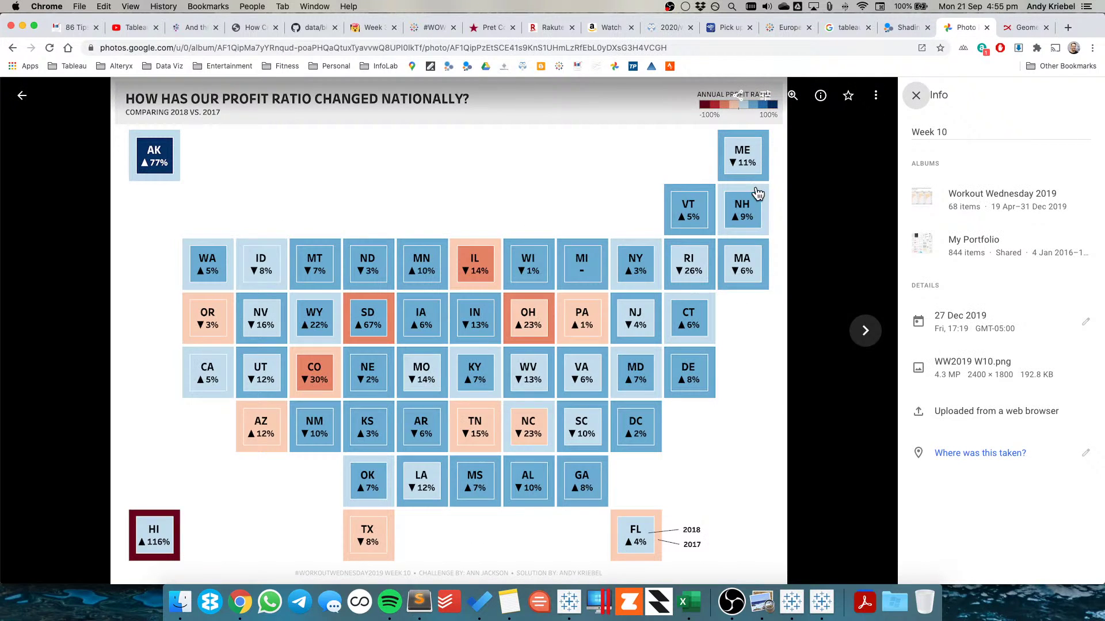
{"action": "key", "text": "super+Tab"}
{"action": "left_click", "coordinate": [657, 382]}
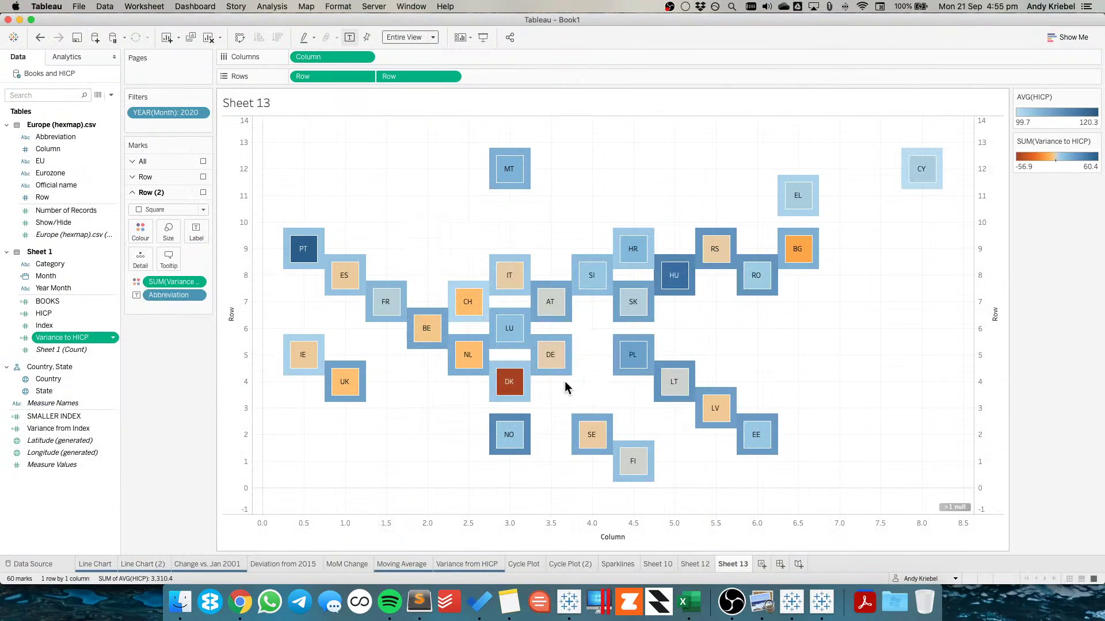
Label the Row (2) squares with Variance to HICP and add a space after each triangle in its default number format
{"action": "left_click_drag", "start_coordinate": [71, 337], "coordinate": [189, 234]}
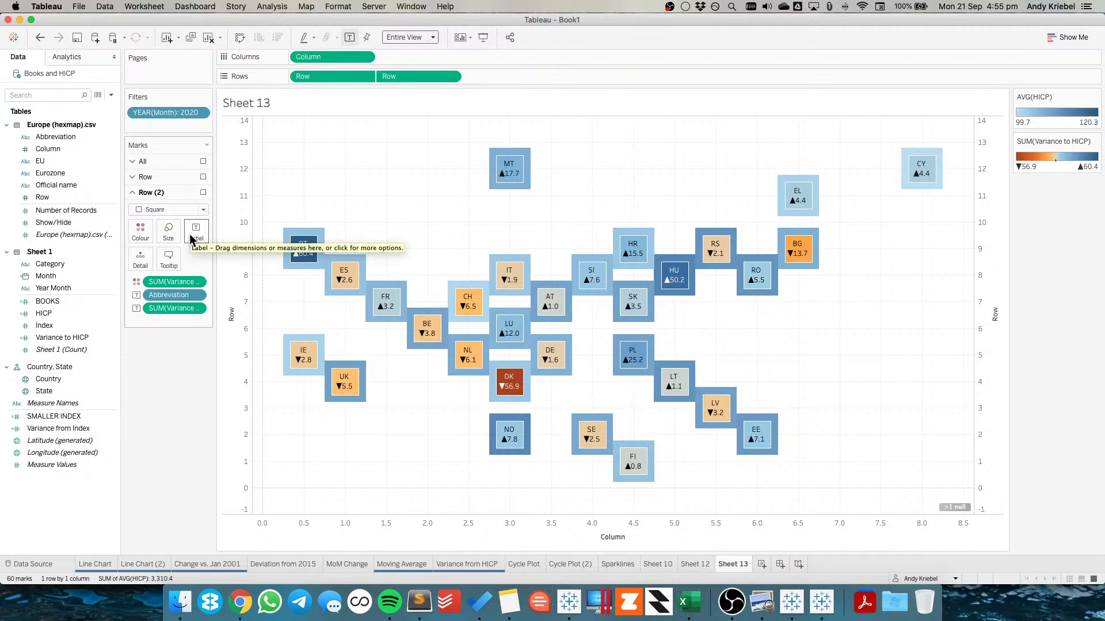
{"action": "right_click", "coordinate": [60, 338]}
{"action": "mouse_move", "coordinate": [118, 268]}
{"action": "left_click", "coordinate": [208, 292]}
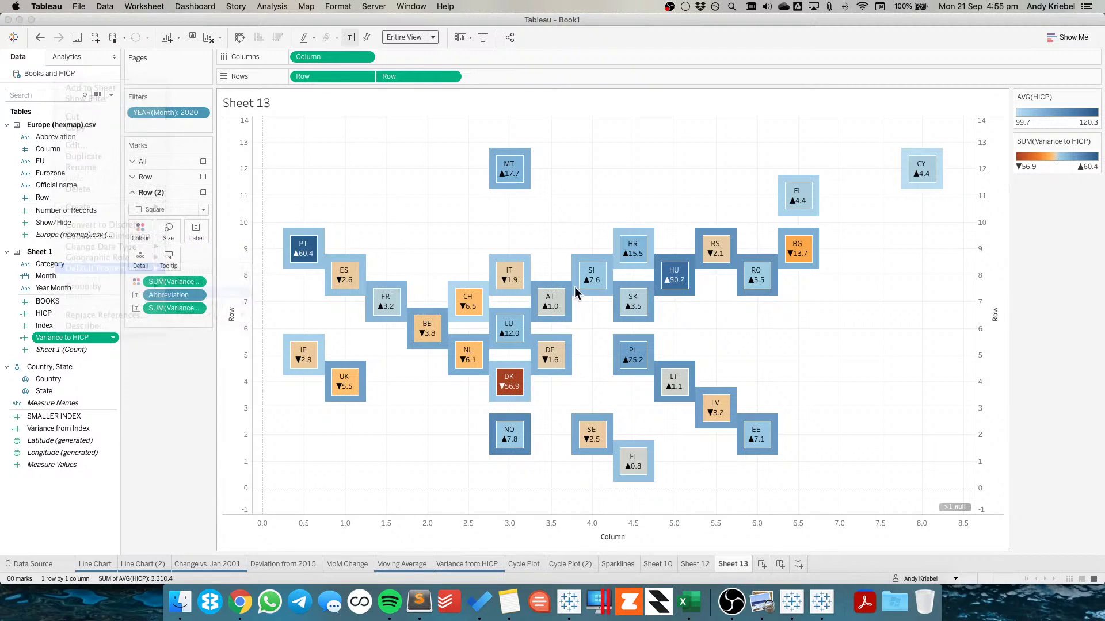
{"action": "left_click", "coordinate": [556, 252]}
{"action": "left_click", "coordinate": [597, 252]}
{"action": "left_click", "coordinate": [659, 381]}
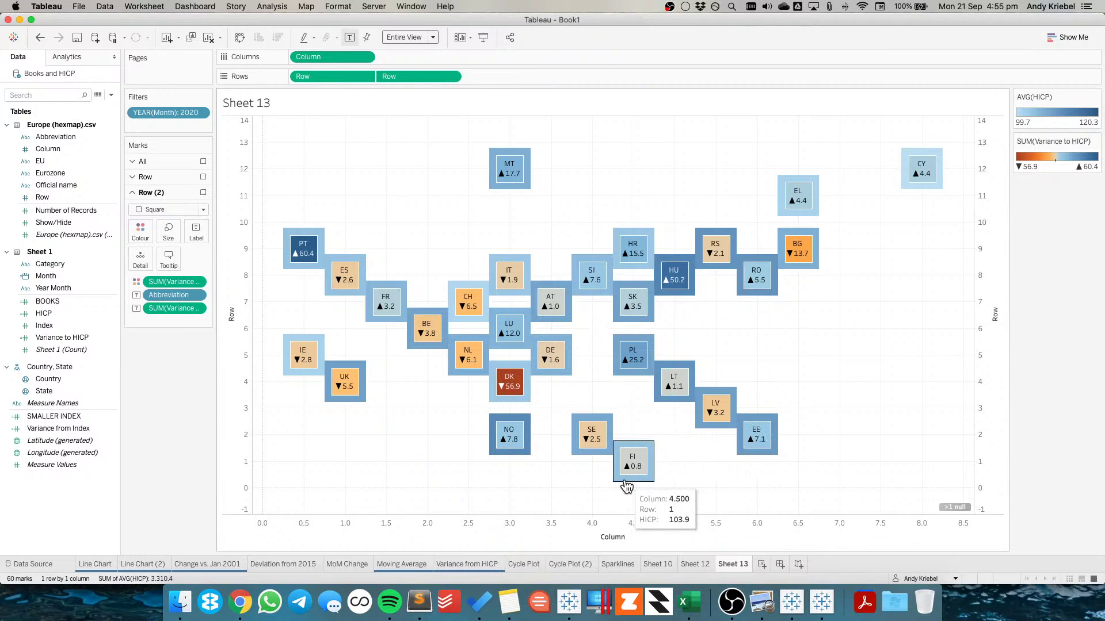
Reverse the Row axis so the tile map runs from north to south
{"action": "right_click", "coordinate": [238, 346]}
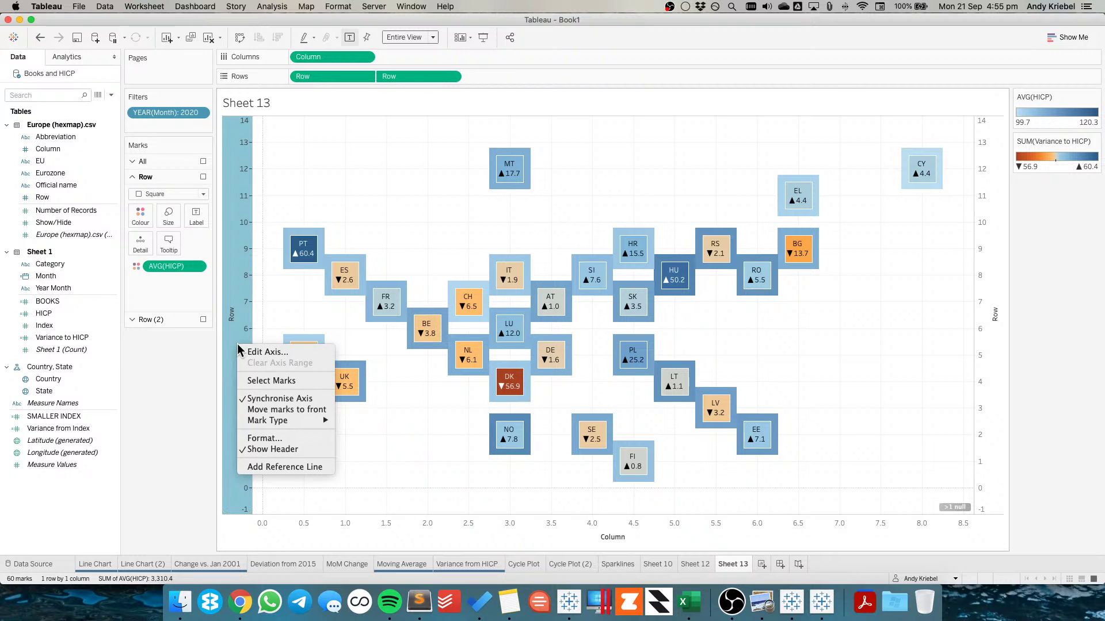
{"action": "left_click", "coordinate": [255, 352]}
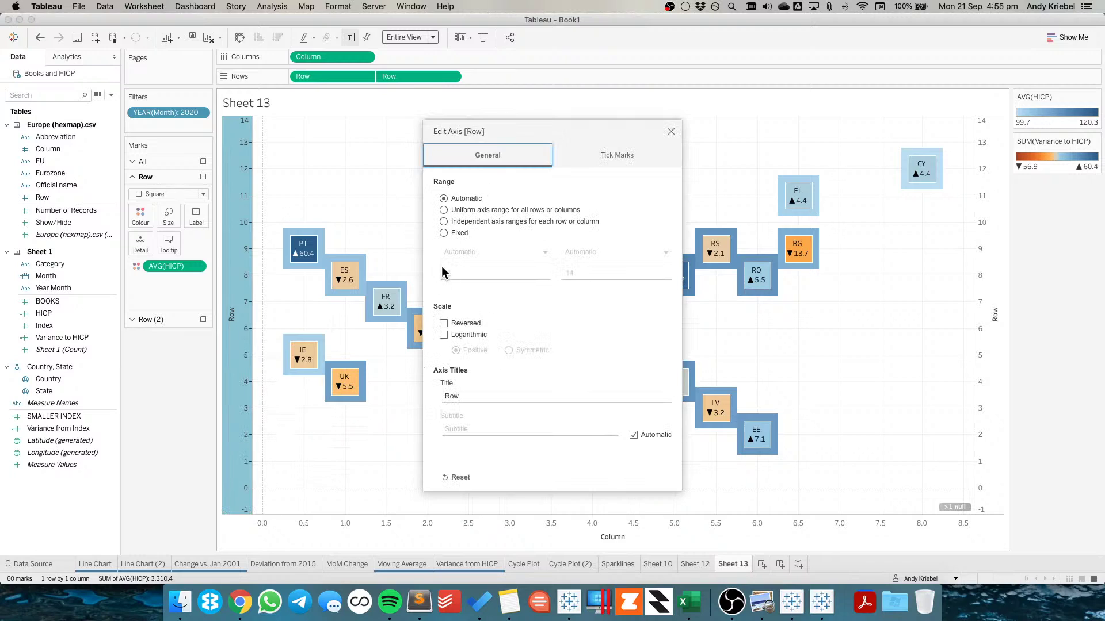
{"action": "left_click", "coordinate": [443, 323]}
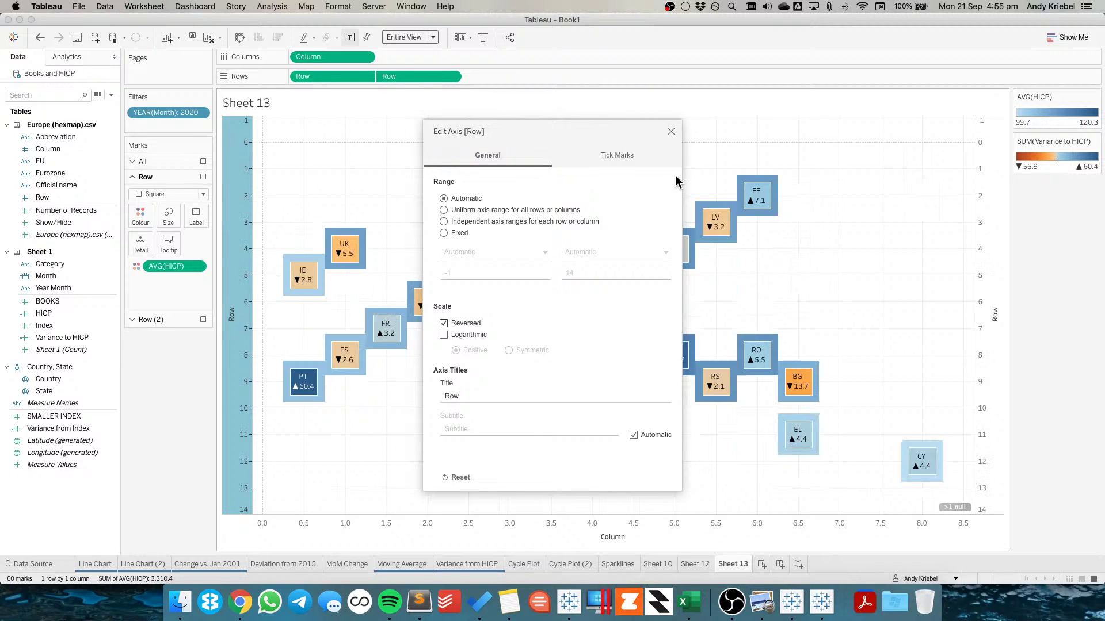
{"action": "left_click", "coordinate": [671, 131]}
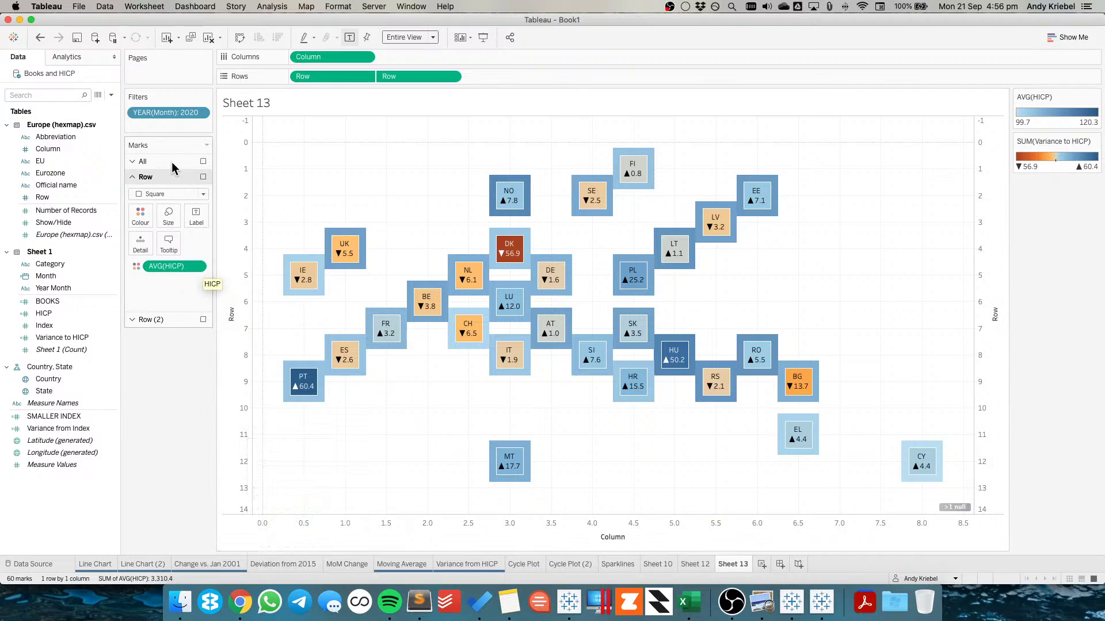
Try comparing 2001 with 2020 by adding 2001 to the year filter and splitting the columns by year of Month
{"action": "left_click", "coordinate": [200, 112]}
{"action": "left_click", "coordinate": [190, 129]}
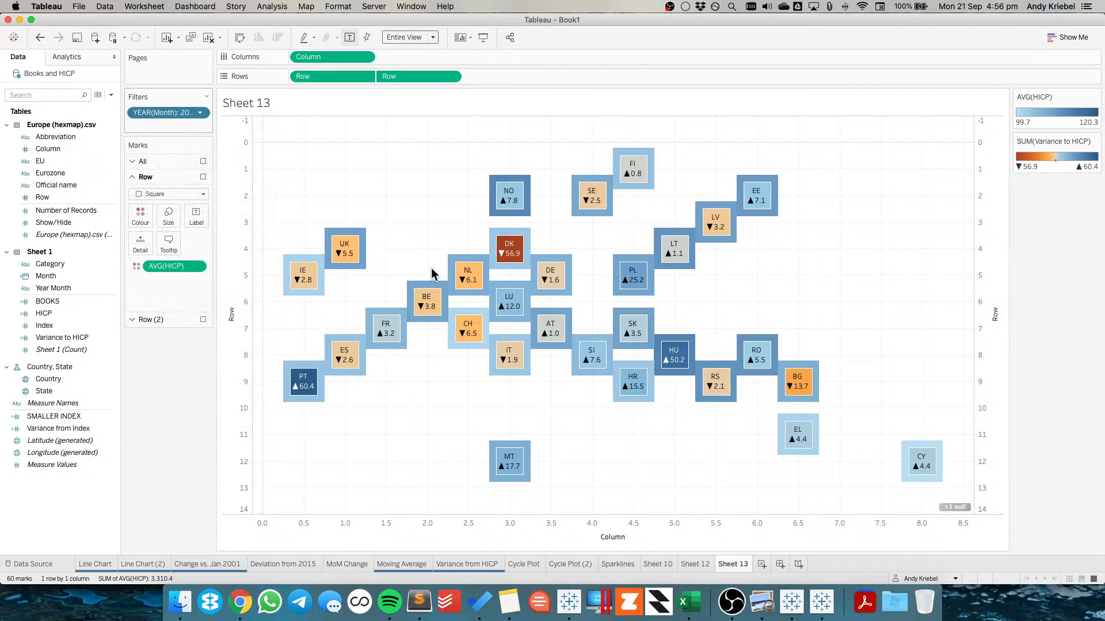
{"action": "left_click", "coordinate": [451, 195]}
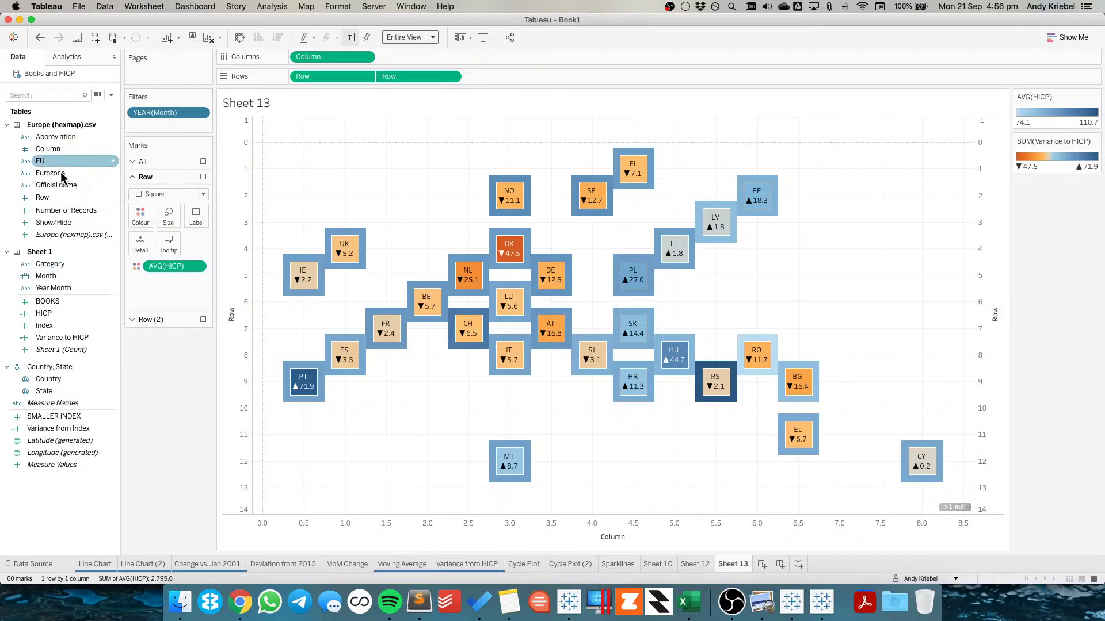
{"action": "left_click_drag", "start_coordinate": [56, 278], "coordinate": [466, 127]}
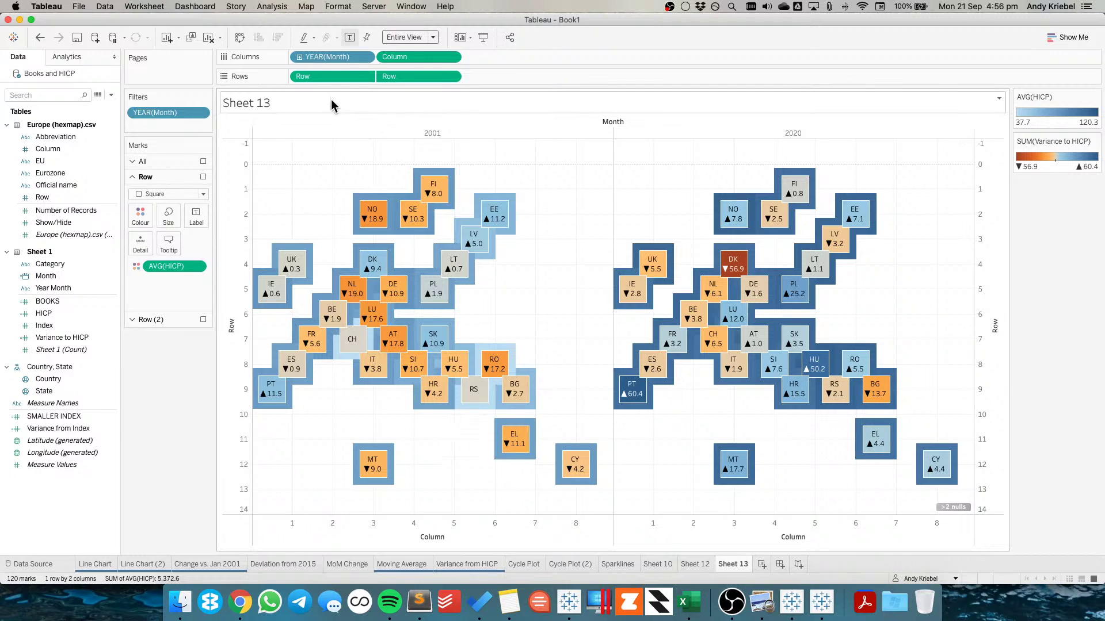
{"action": "left_click", "coordinate": [40, 38]}
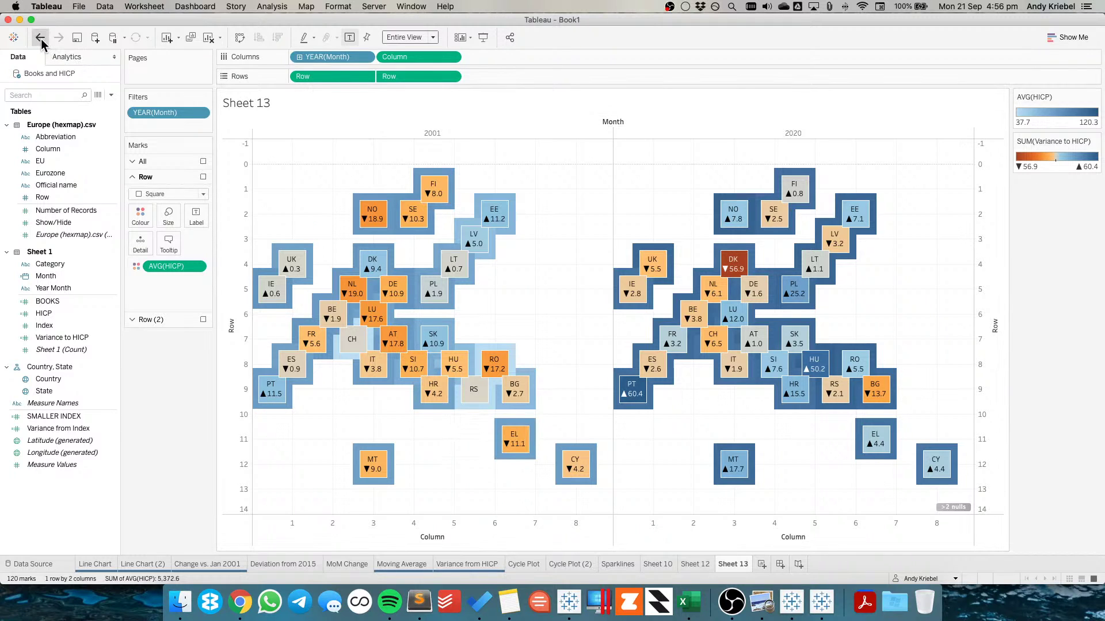
{"action": "left_click", "coordinate": [41, 38]}
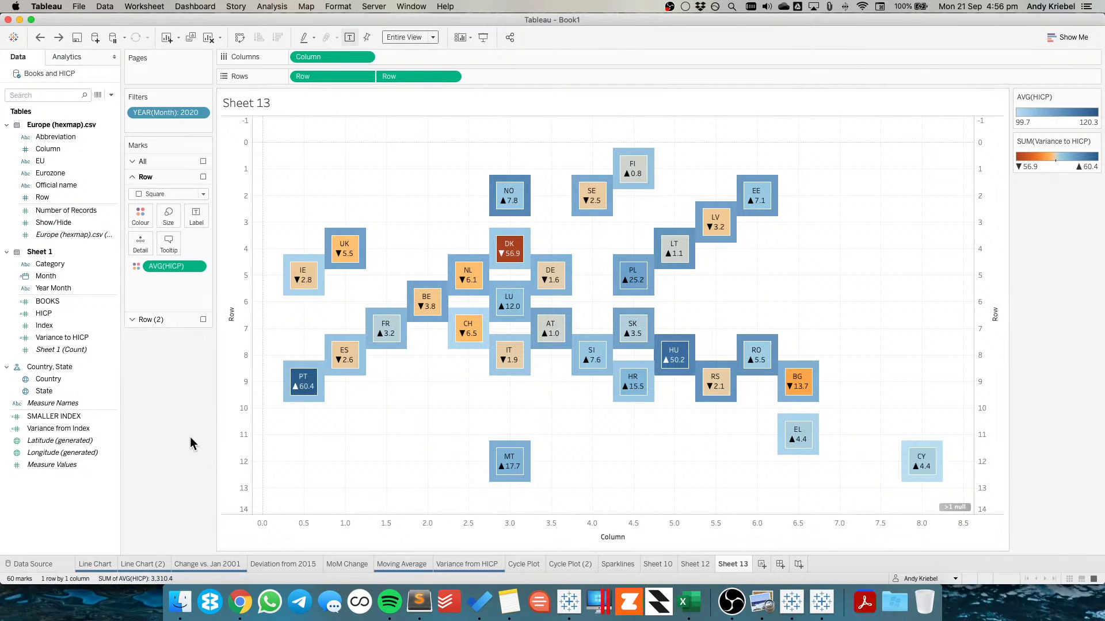
Switch to Chrome and load workout-wednesday.com in a new tab
{"action": "left_click", "coordinate": [241, 602]}
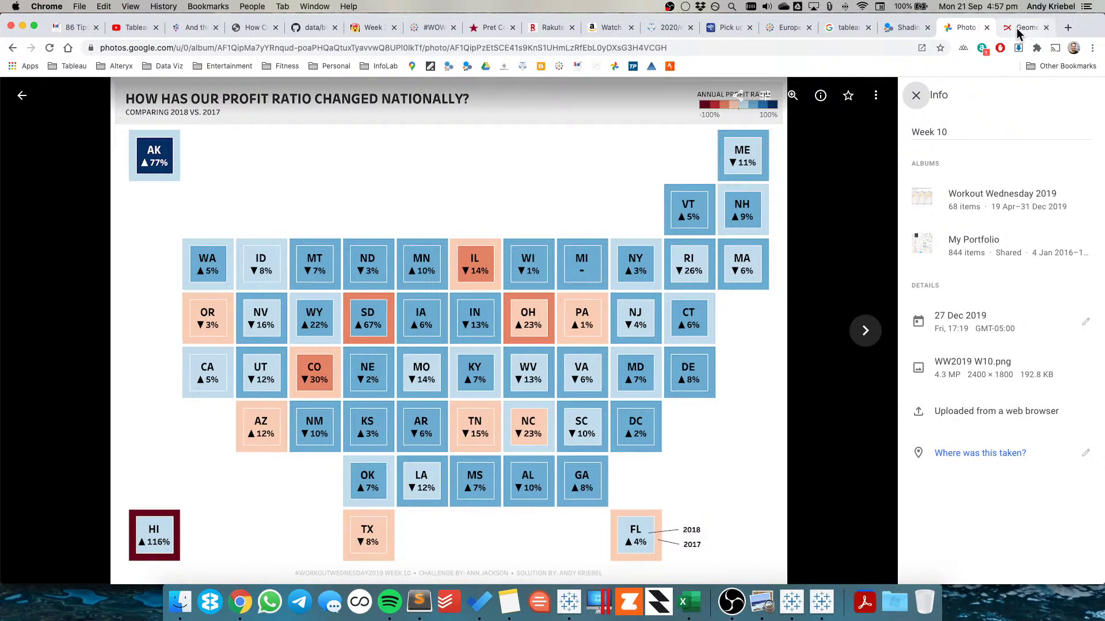
{"action": "left_click", "coordinate": [1068, 27]}
{"action": "type", "text": "work"}
{"action": "key", "text": "Return"}
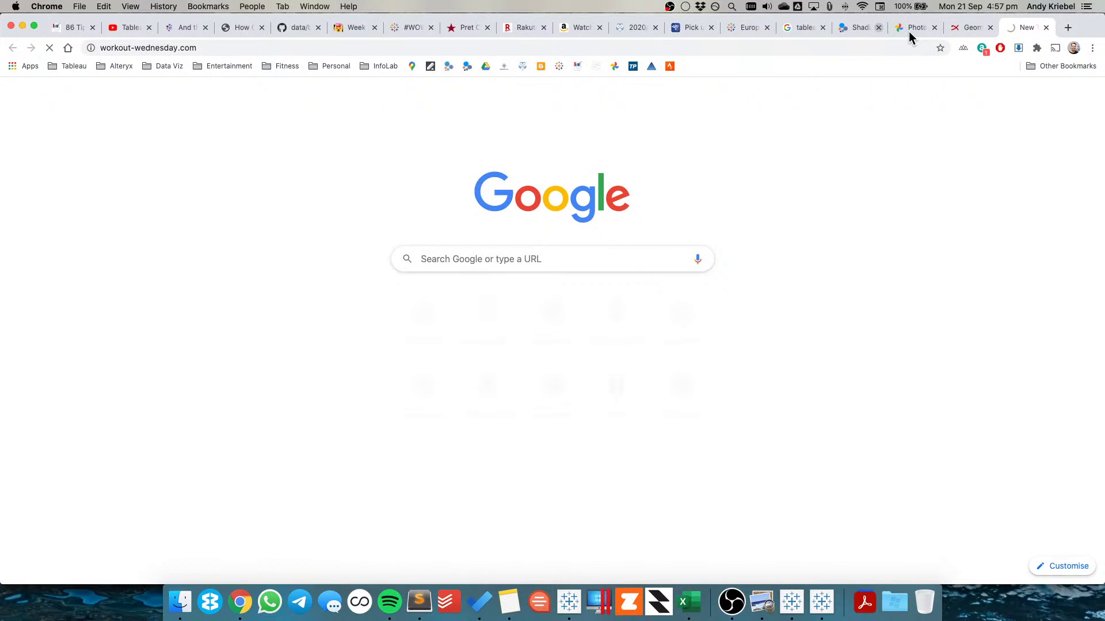
Look through the dashboards in the Workout Wednesday 2019 photo album
{"action": "left_click", "coordinate": [908, 30]}
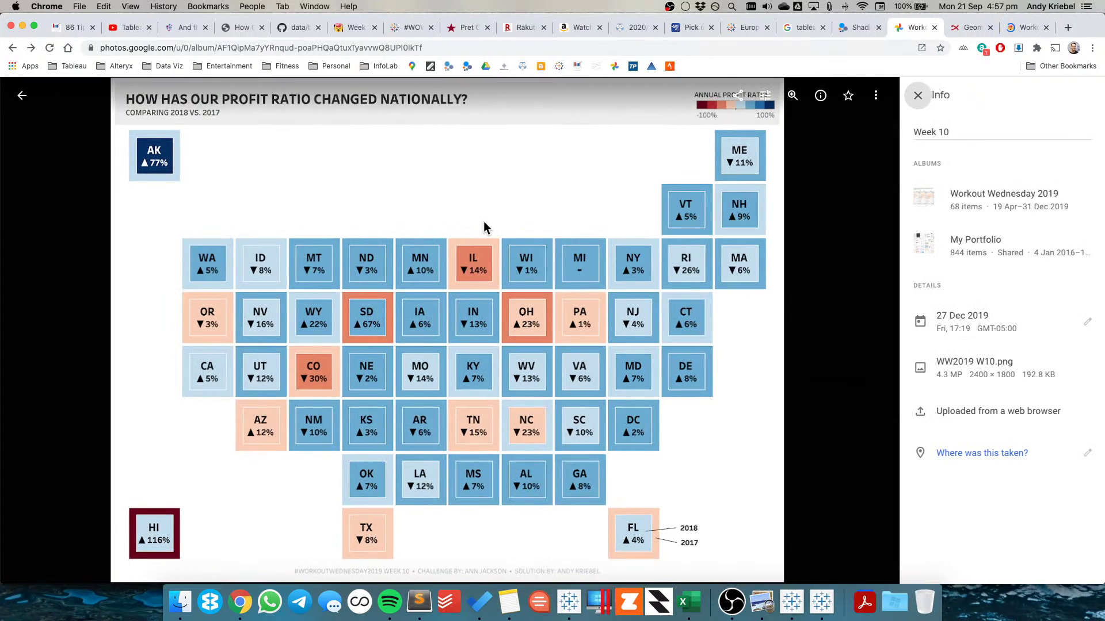
{"action": "key", "text": "Escape"}
{"action": "scroll", "coordinate": [626, 291], "scroll_direction": "down", "scroll_amount": 5}
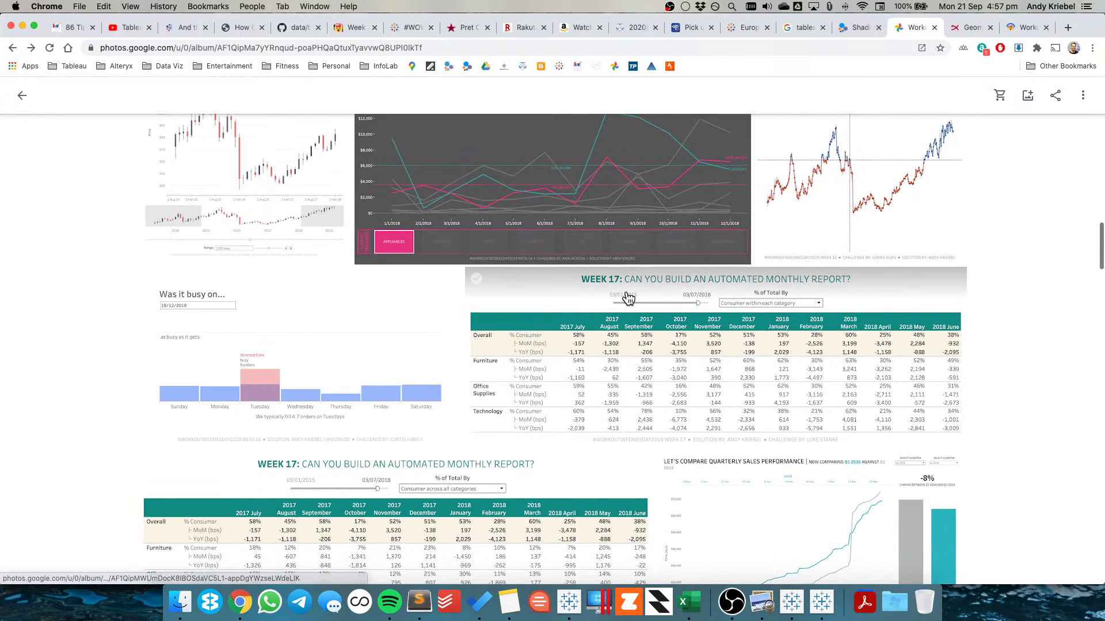
{"action": "scroll", "coordinate": [626, 296], "scroll_direction": "down", "scroll_amount": 10}
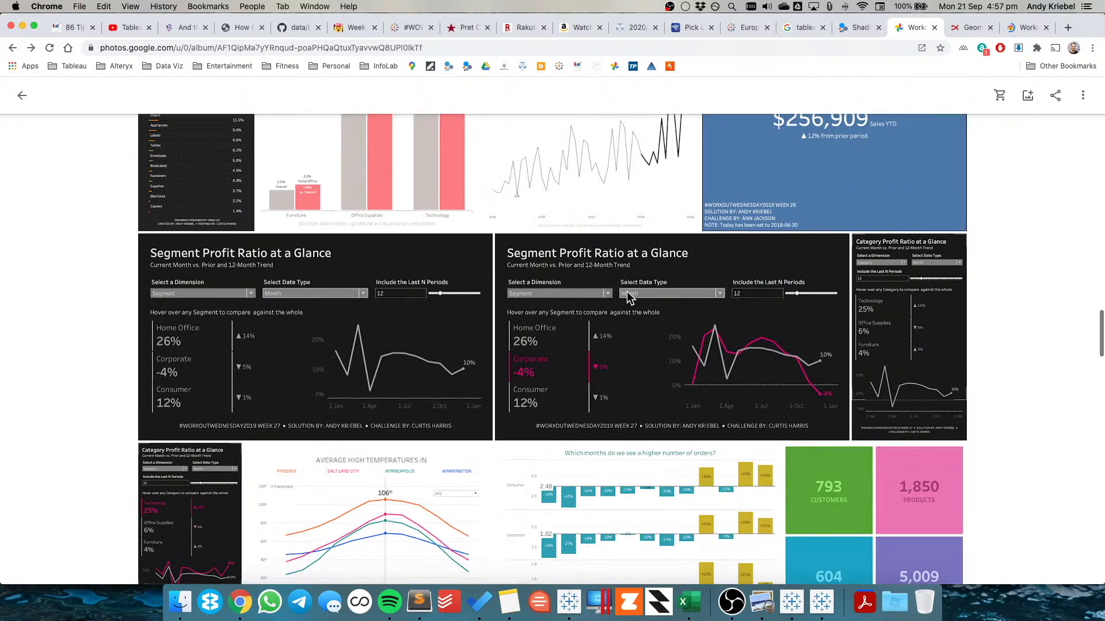
{"action": "scroll", "coordinate": [627, 296], "scroll_direction": "down", "scroll_amount": 4}
{"action": "scroll", "coordinate": [628, 298], "scroll_direction": "down", "scroll_amount": 6}
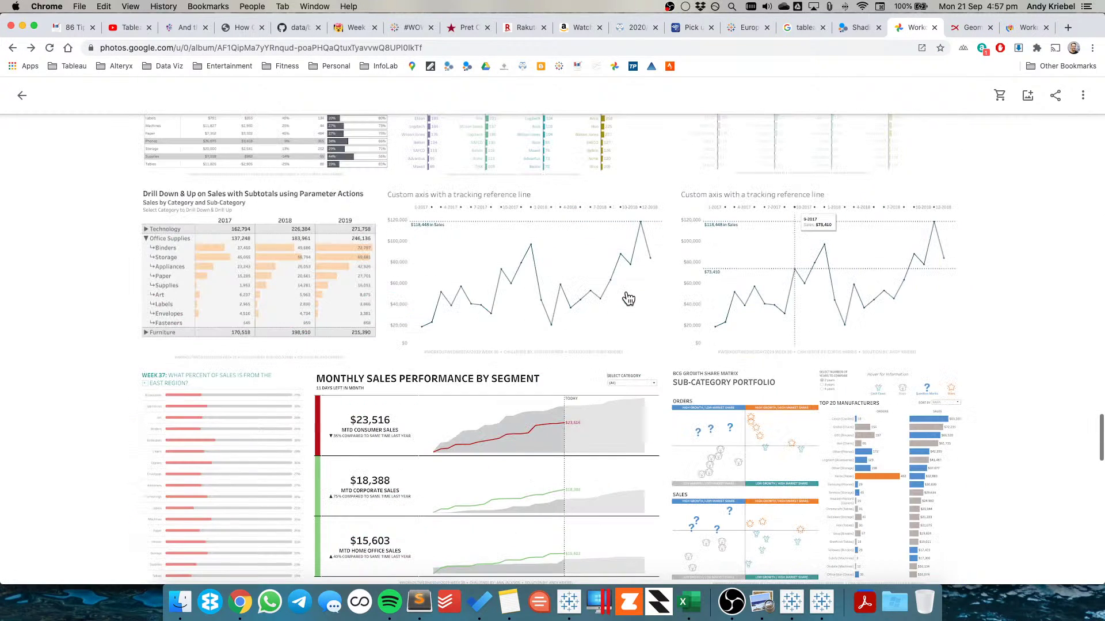
{"action": "scroll", "coordinate": [628, 298], "scroll_direction": "down", "scroll_amount": 9}
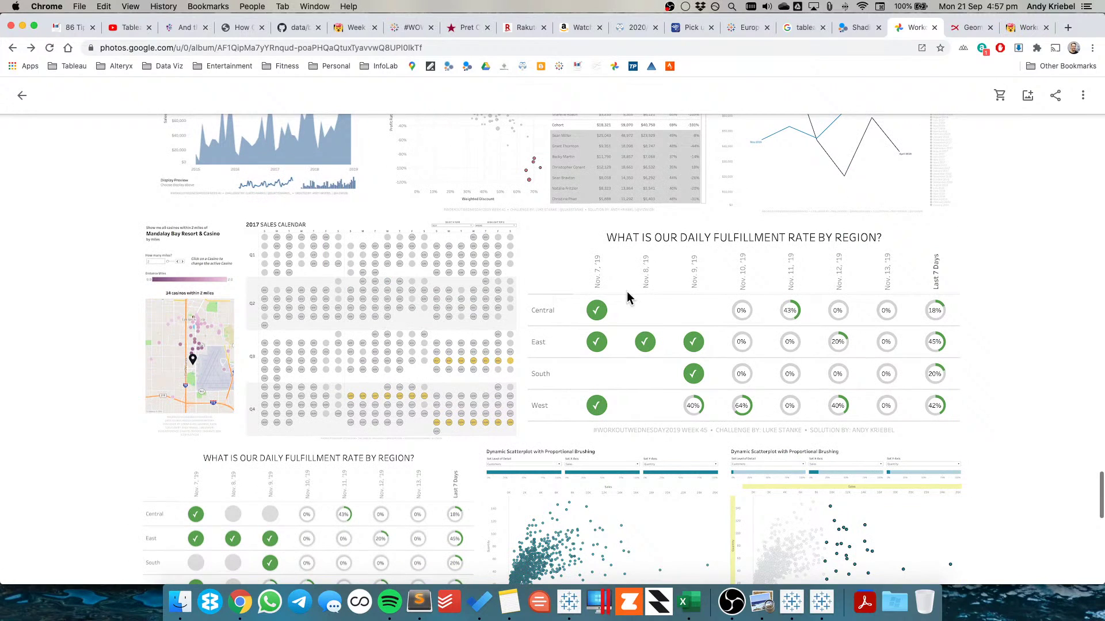
{"action": "scroll", "coordinate": [628, 298], "scroll_direction": "down", "scroll_amount": 10}
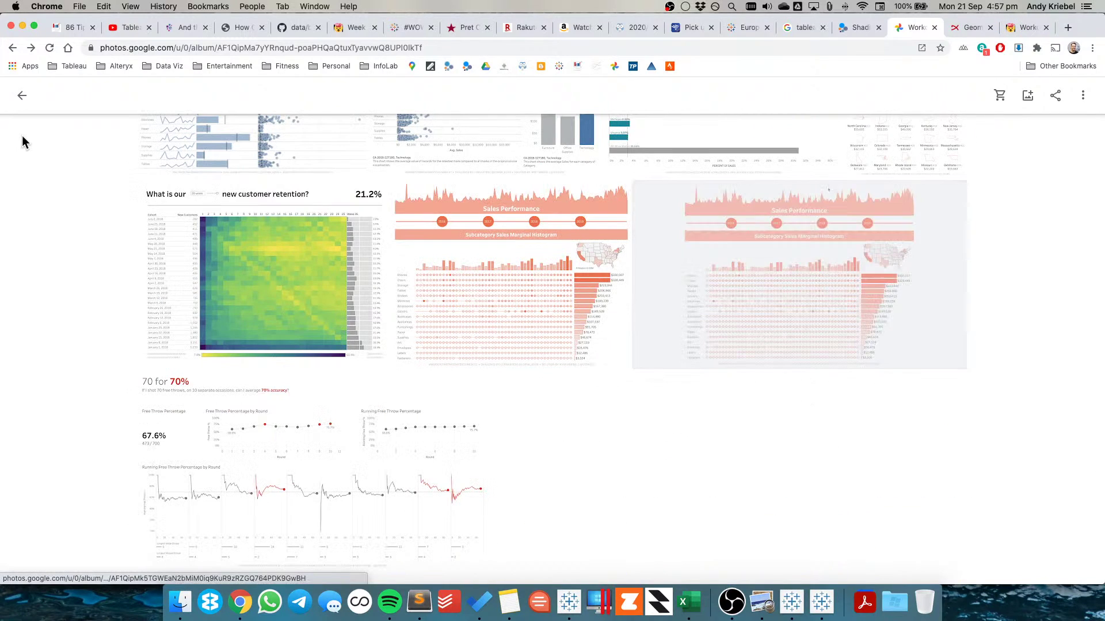
Open the Workout Wednesday 2018 album from the album overview and look through its dashboards
{"action": "left_click", "coordinate": [8, 50]}
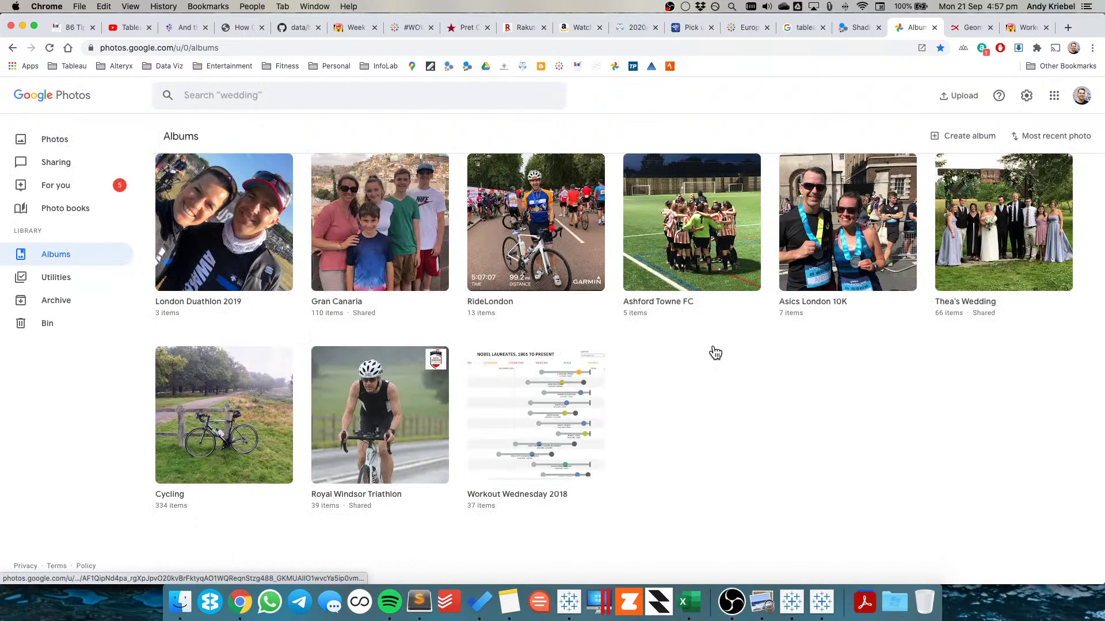
{"action": "scroll", "coordinate": [716, 352], "scroll_direction": "down", "scroll_amount": 3}
{"action": "left_click", "coordinate": [498, 320]}
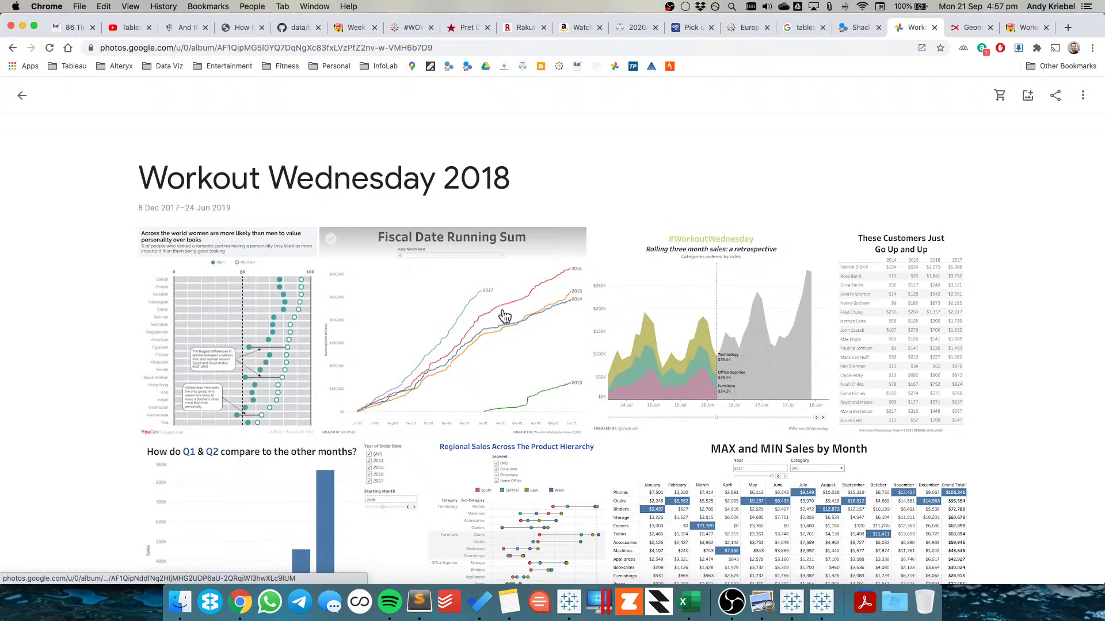
{"action": "scroll", "coordinate": [504, 316], "scroll_direction": "down", "scroll_amount": 15}
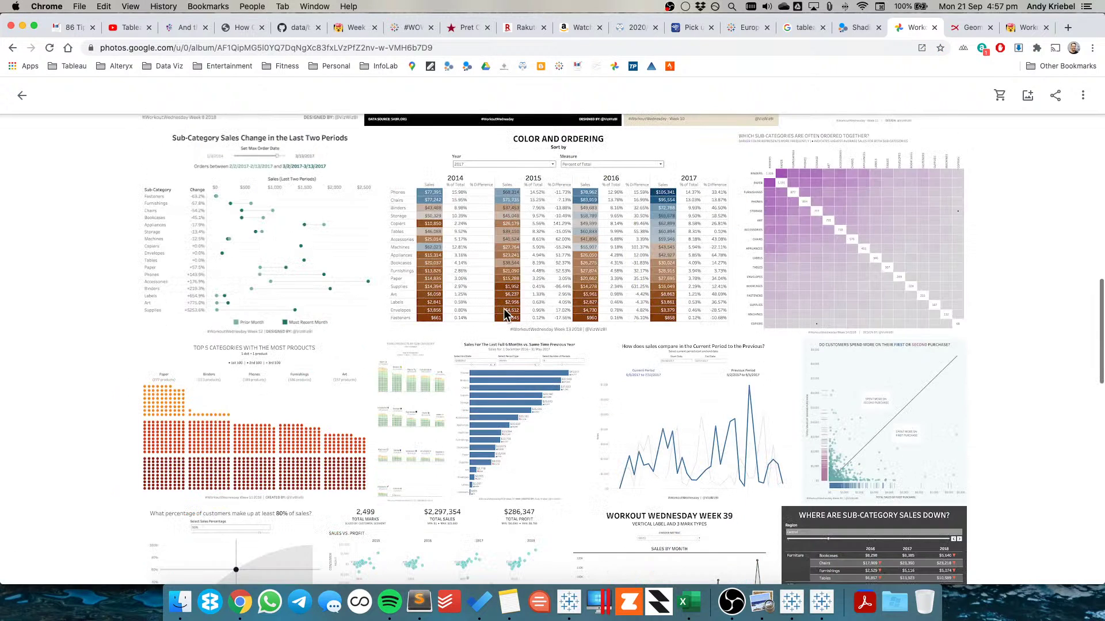
{"action": "scroll", "coordinate": [504, 314], "scroll_direction": "down", "scroll_amount": 6}
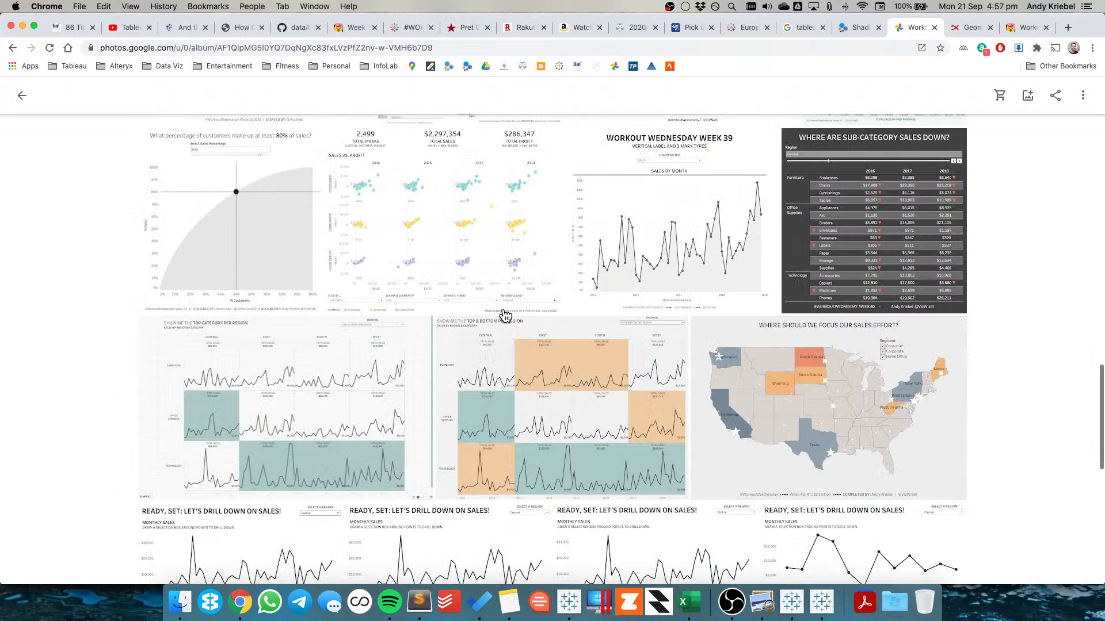
{"action": "scroll", "coordinate": [504, 315], "scroll_direction": "down", "scroll_amount": 6}
{"action": "scroll", "coordinate": [503, 308], "scroll_direction": "down", "scroll_amount": 1}
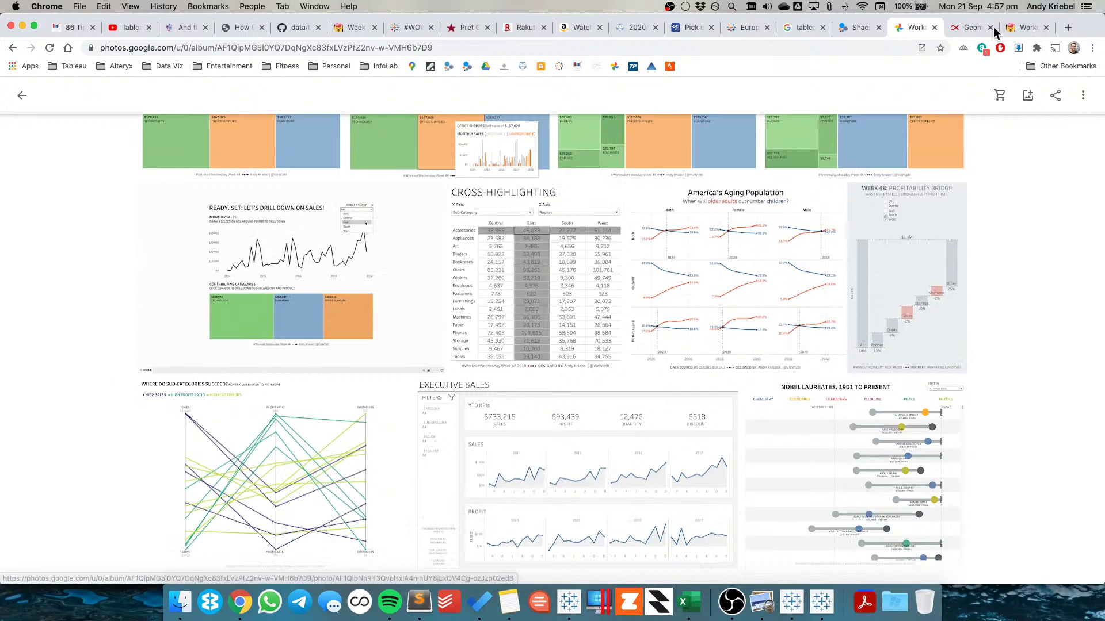
Return to the Workout Wednesday site and open the 2020 Week 32 COVID-19 New Case Trends challenge from the latest challenges
{"action": "left_click", "coordinate": [1007, 28]}
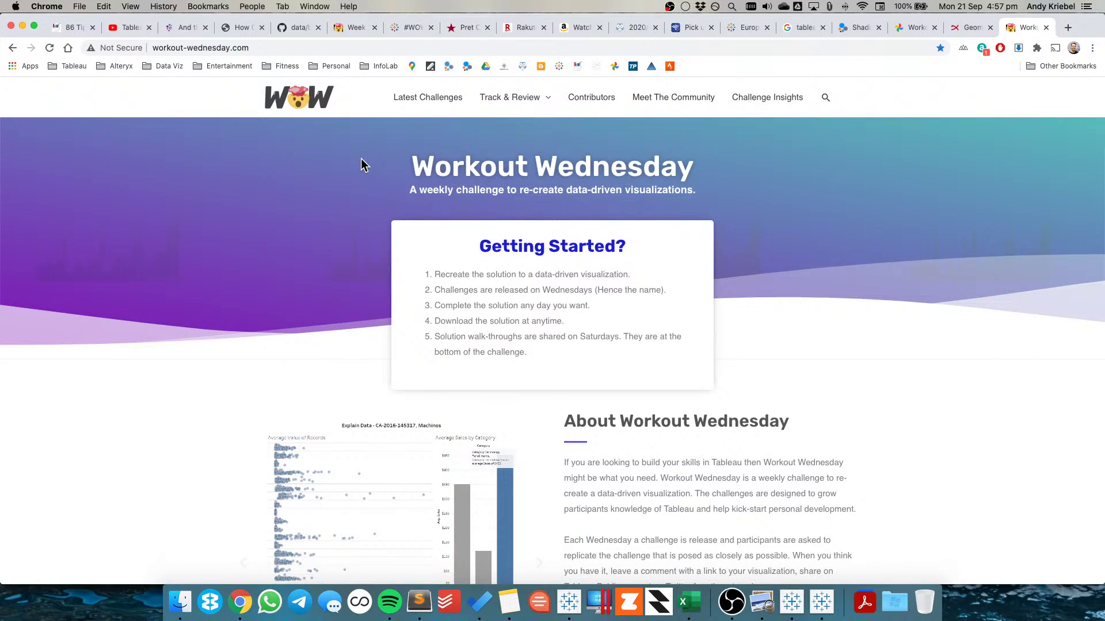
{"action": "mouse_move", "coordinate": [504, 101]}
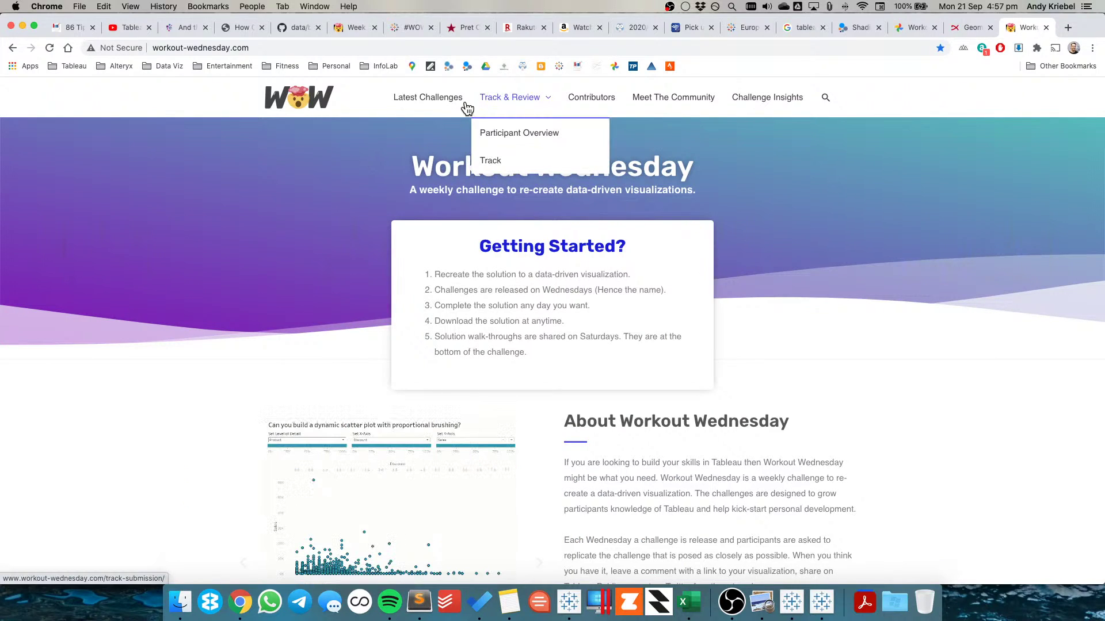
{"action": "left_click", "coordinate": [465, 106]}
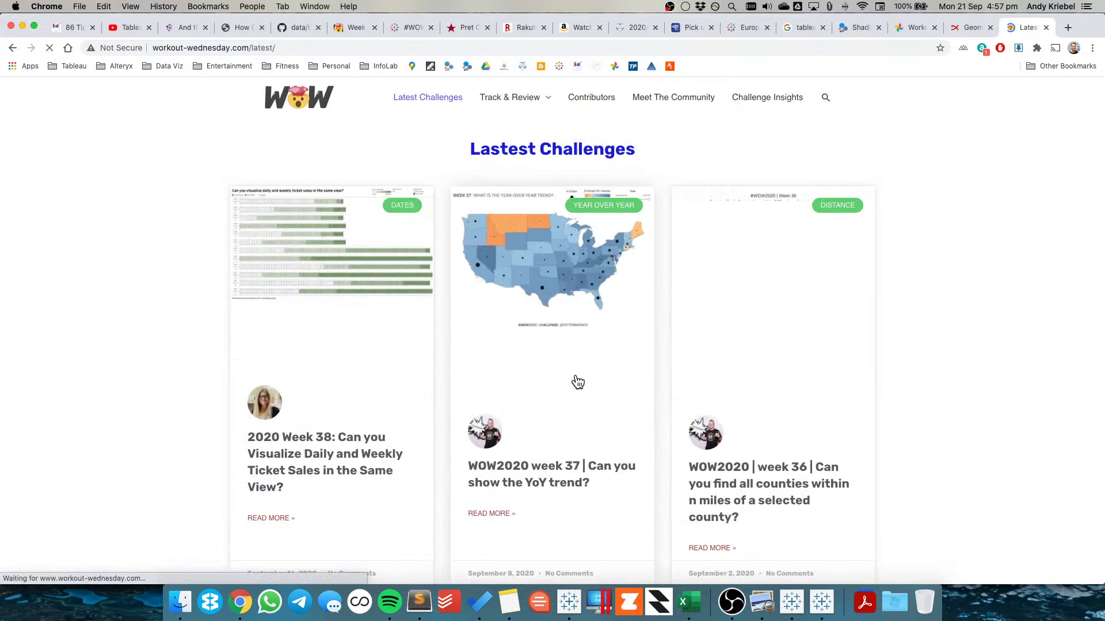
{"action": "scroll", "coordinate": [577, 382], "scroll_direction": "down", "scroll_amount": 9}
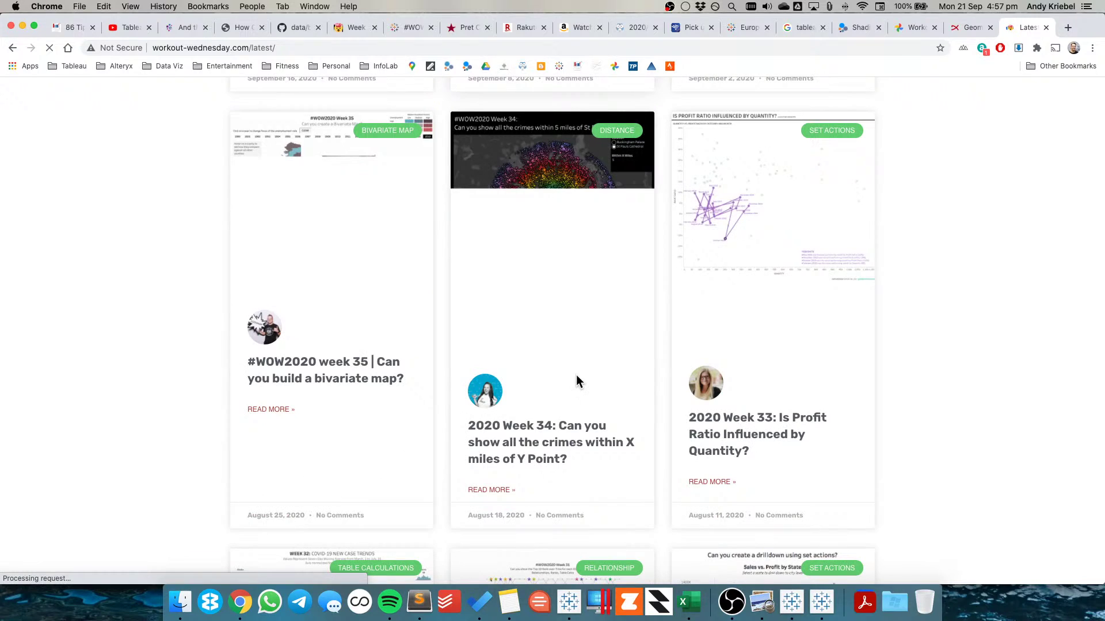
{"action": "scroll", "coordinate": [577, 376], "scroll_direction": "down", "scroll_amount": 6}
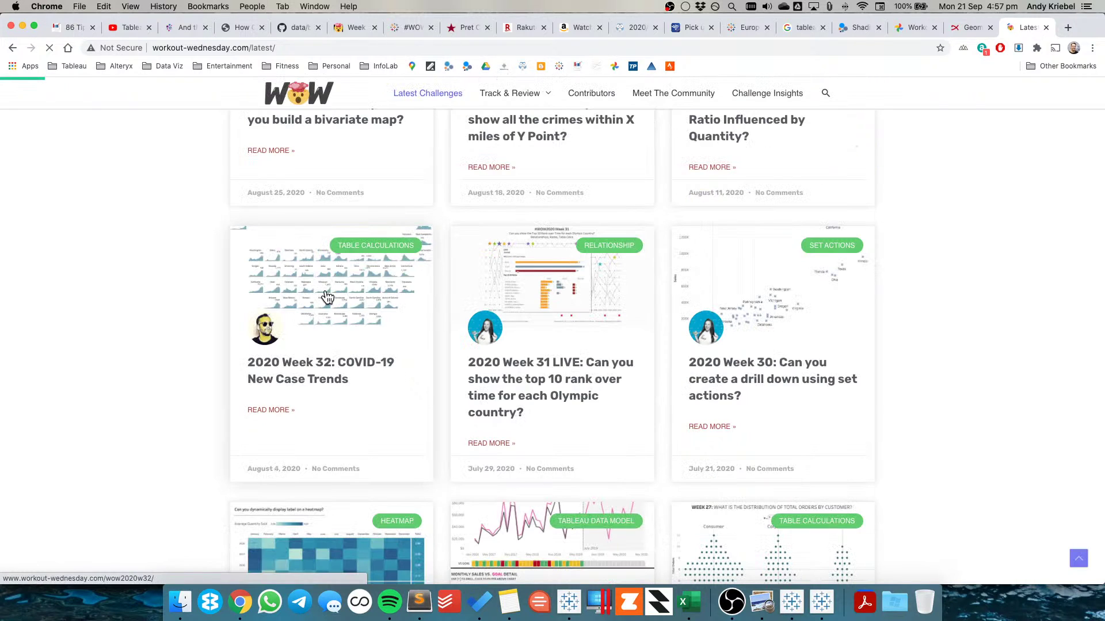
{"action": "left_click", "coordinate": [291, 409]}
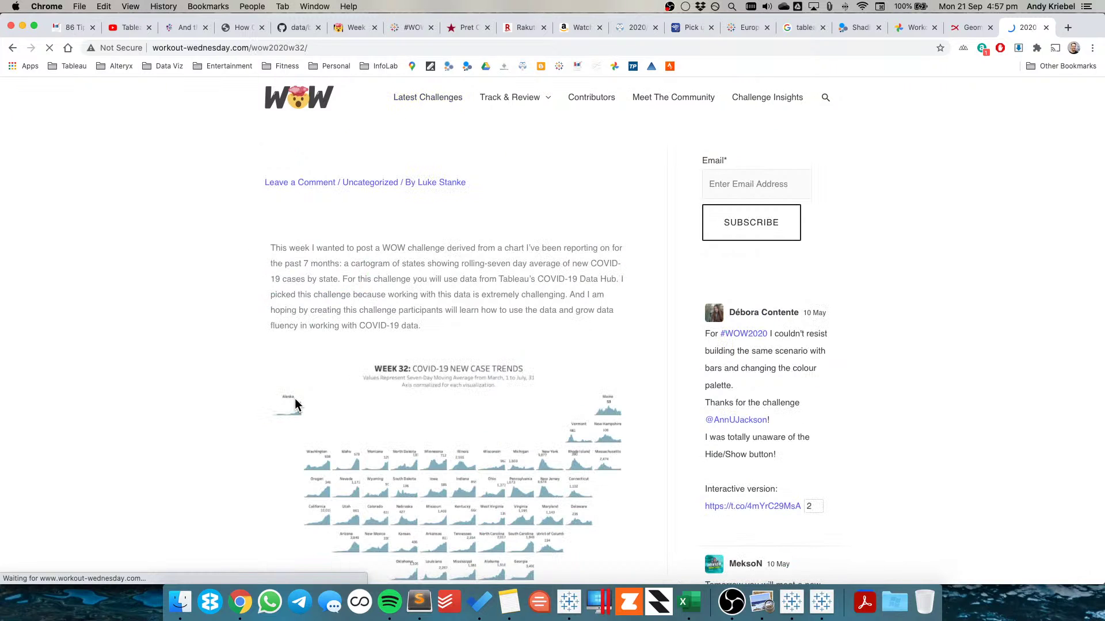
Read through the Week 32 challenge's introduction, requirements, dataset, row and column calculations, and sharing instructions
{"action": "scroll", "coordinate": [482, 409], "scroll_direction": "down", "scroll_amount": 3}
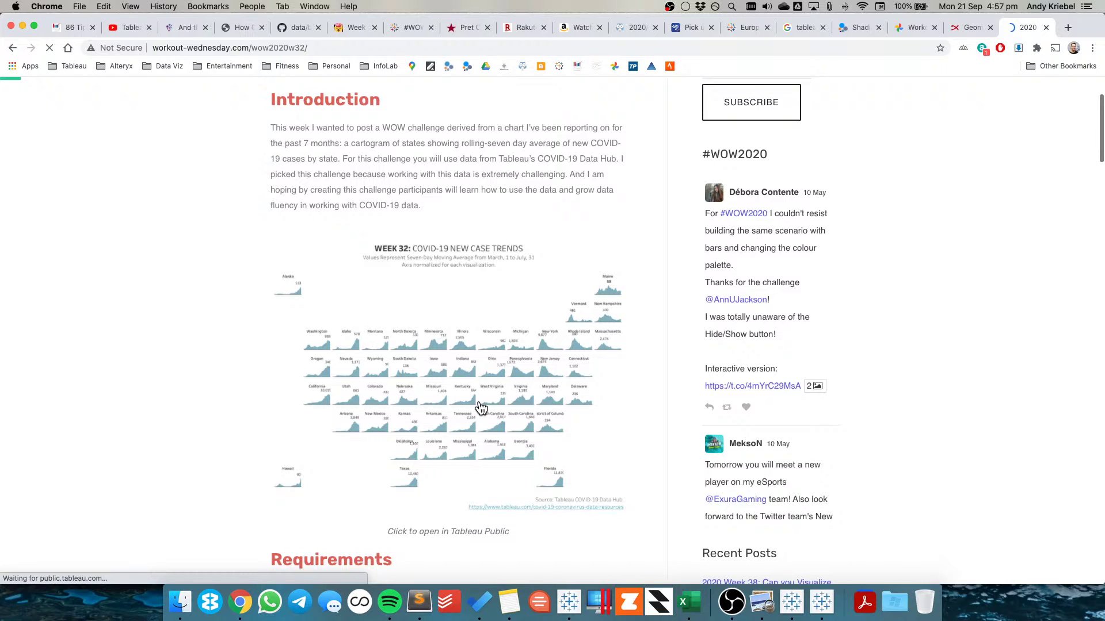
{"action": "scroll", "coordinate": [481, 409], "scroll_direction": "down", "scroll_amount": 10}
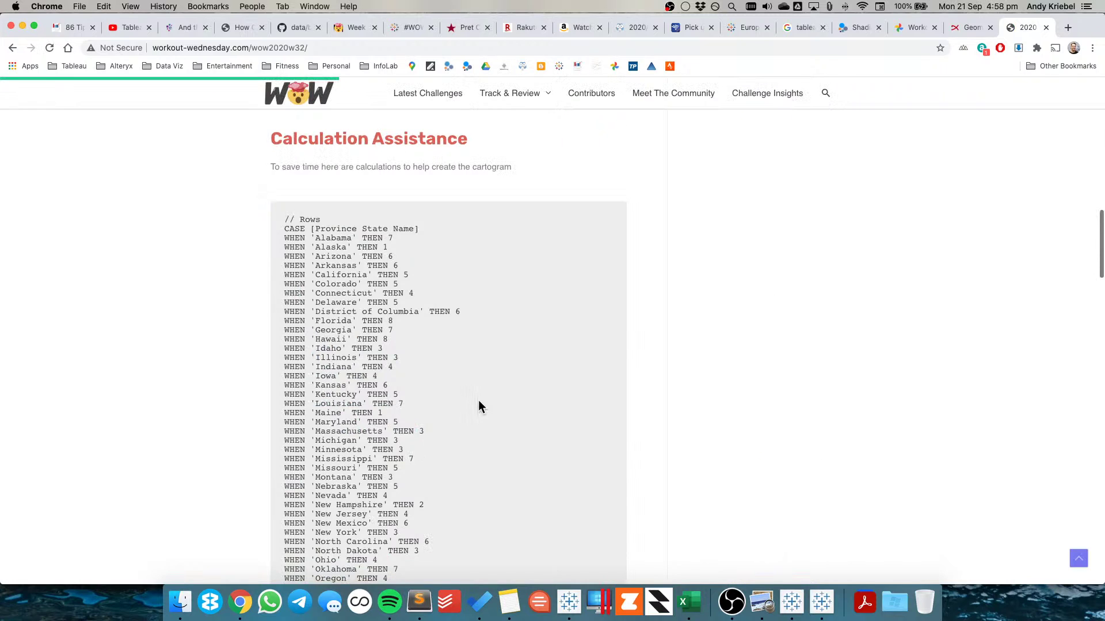
{"action": "scroll", "coordinate": [479, 407], "scroll_direction": "up", "scroll_amount": 2}
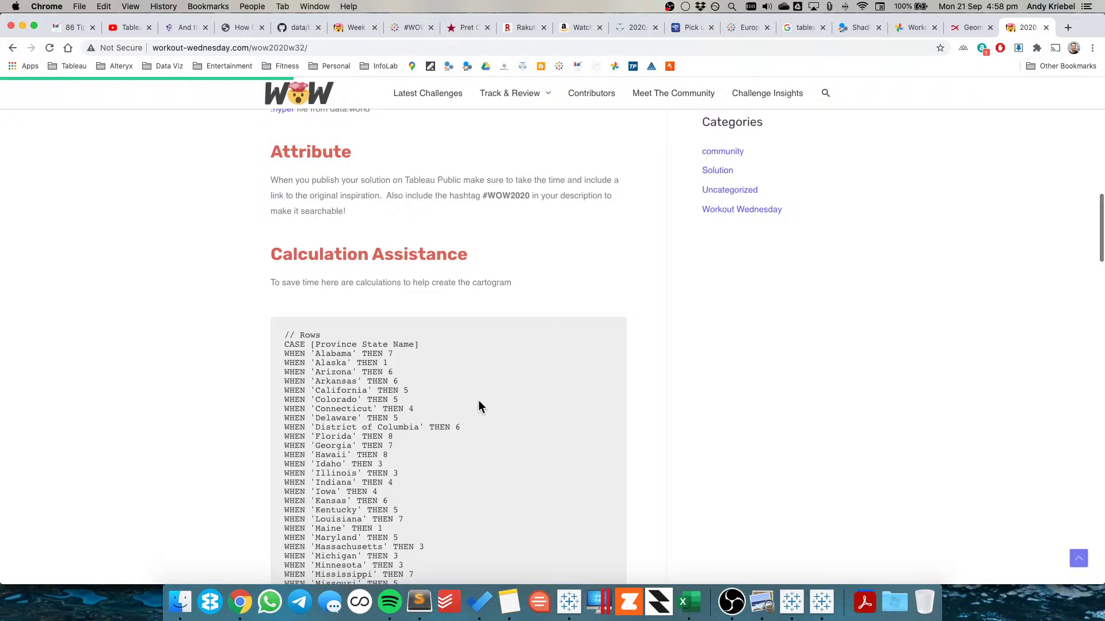
{"action": "scroll", "coordinate": [480, 407], "scroll_direction": "up", "scroll_amount": 6}
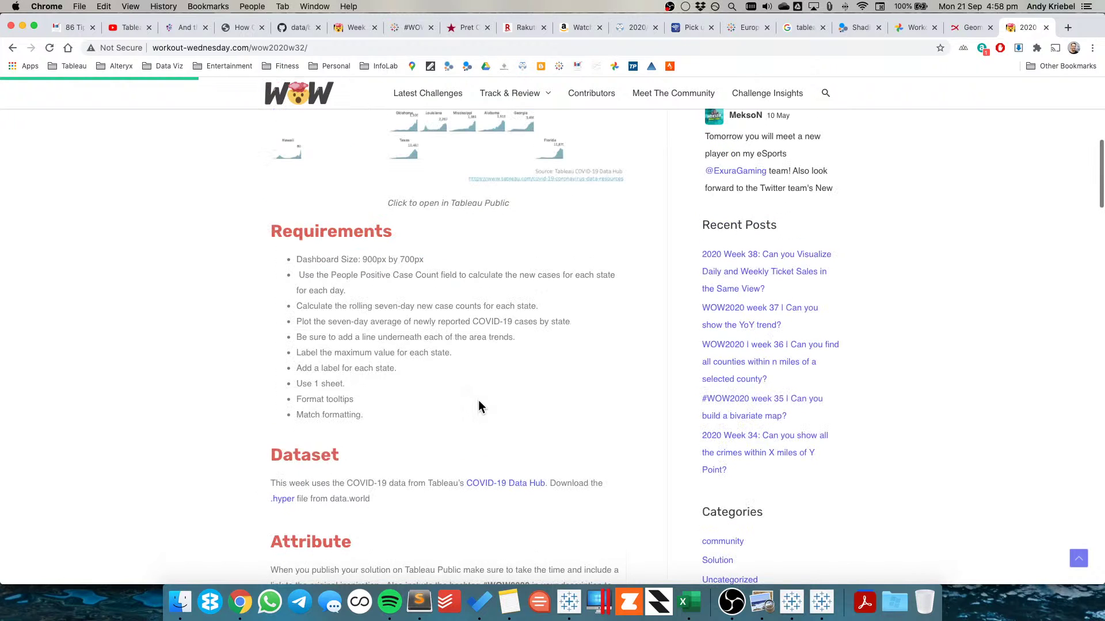
{"action": "scroll", "coordinate": [478, 406], "scroll_direction": "down", "scroll_amount": 15}
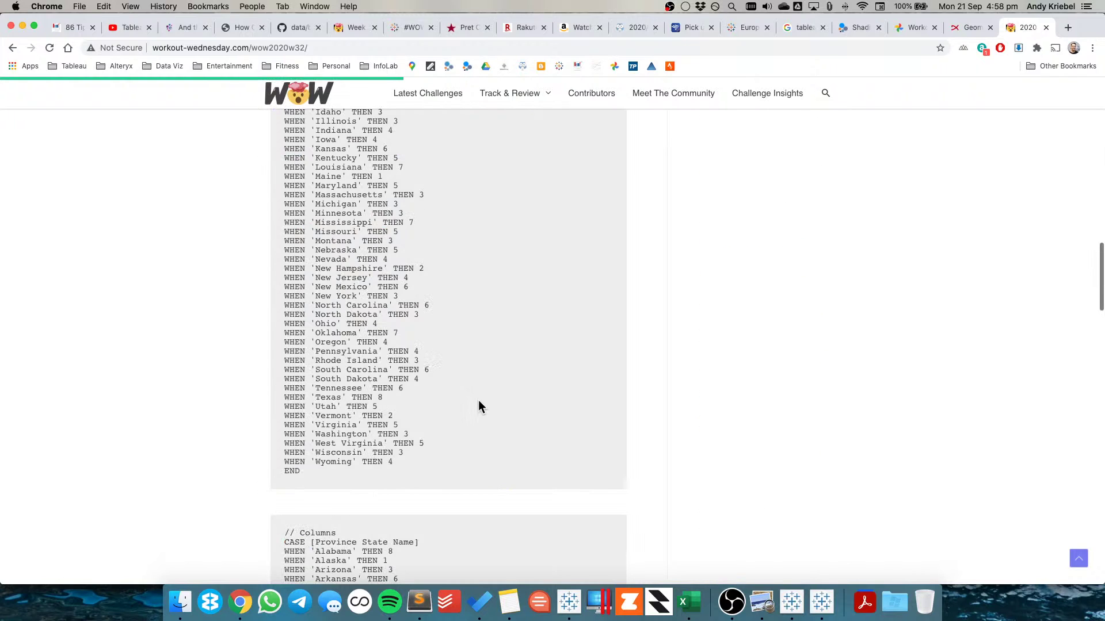
{"action": "scroll", "coordinate": [478, 407], "scroll_direction": "down", "scroll_amount": 13}
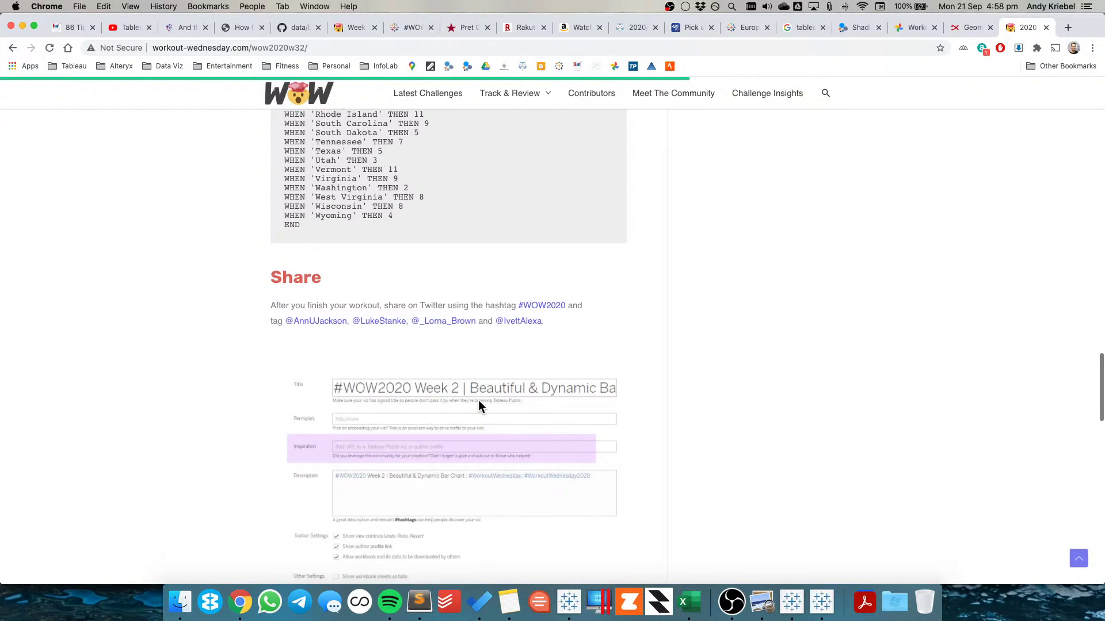
Download the embedded Week 32 COVID-19 New Case Trends visualization as a Tableau workbook and open it in Tableau
{"action": "scroll", "coordinate": [478, 407], "scroll_direction": "down", "scroll_amount": 8}
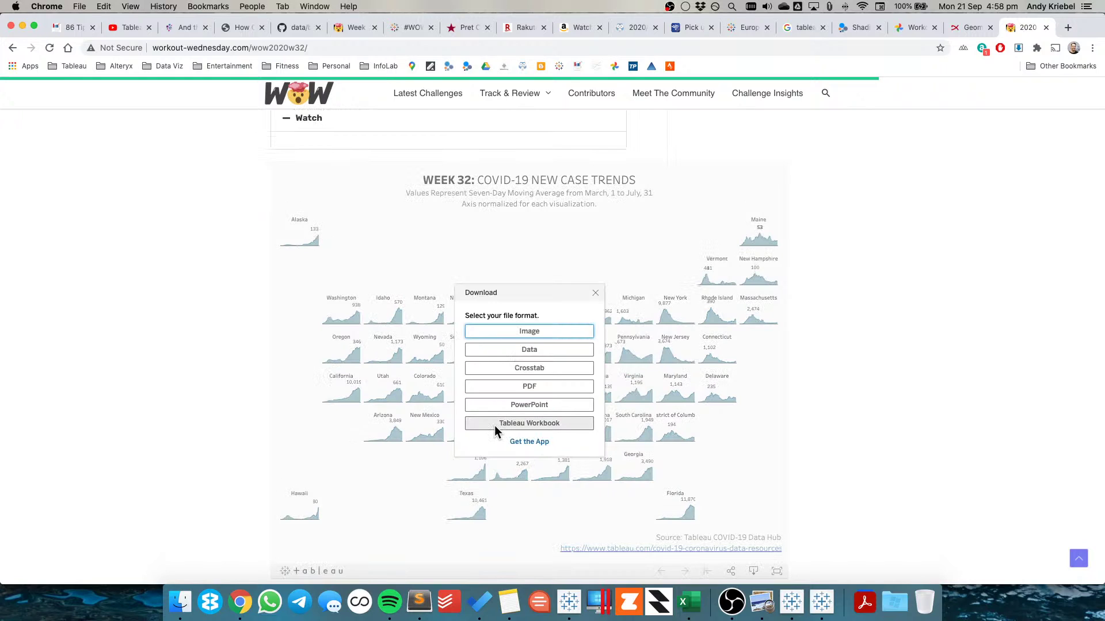
{"action": "left_click", "coordinate": [495, 425]}
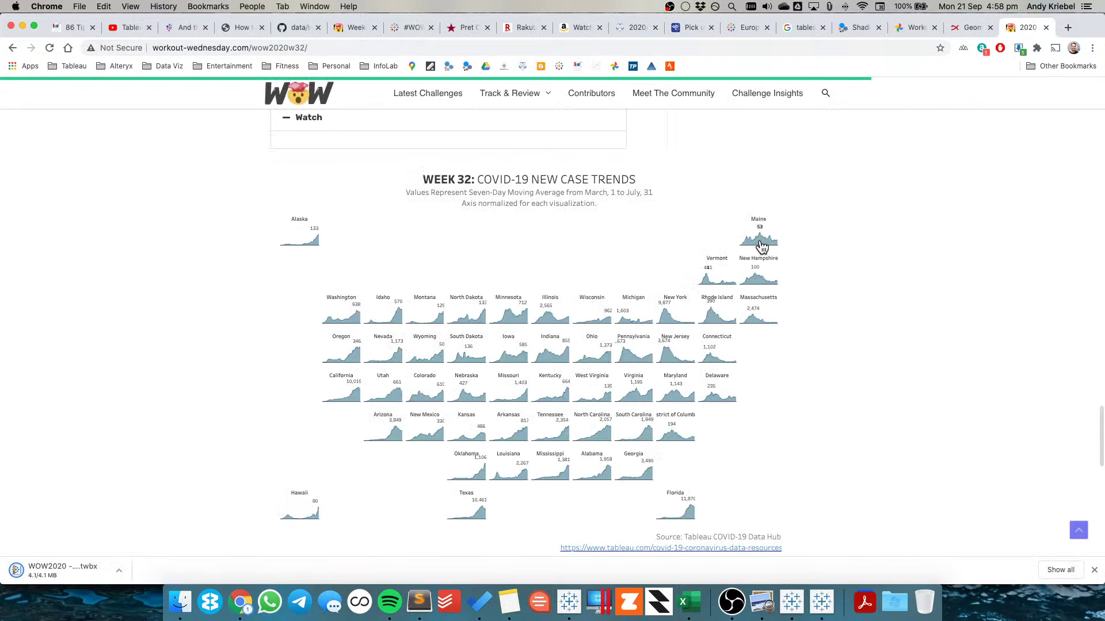
{"action": "mouse_move", "coordinate": [771, 249]}
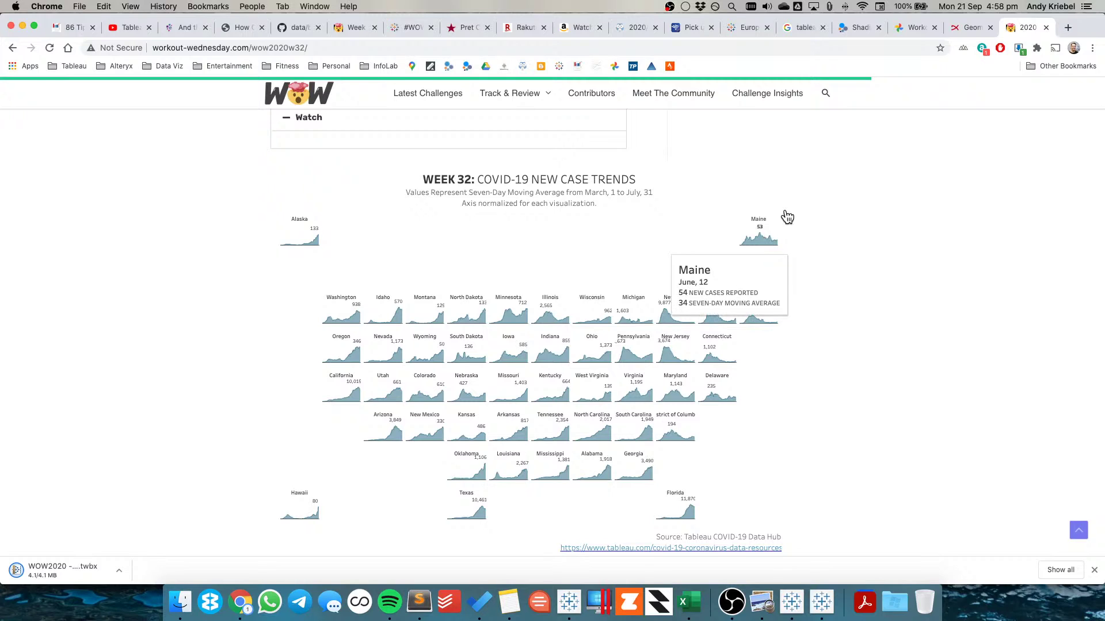
{"action": "left_click", "coordinate": [821, 604]}
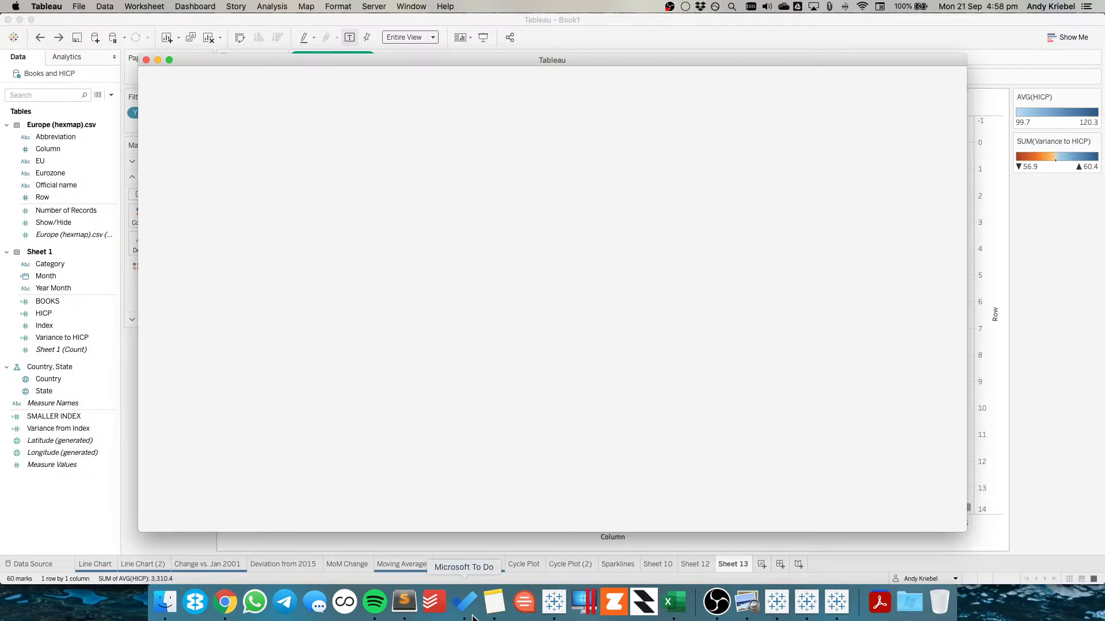
{"action": "left_click", "coordinate": [472, 617]}
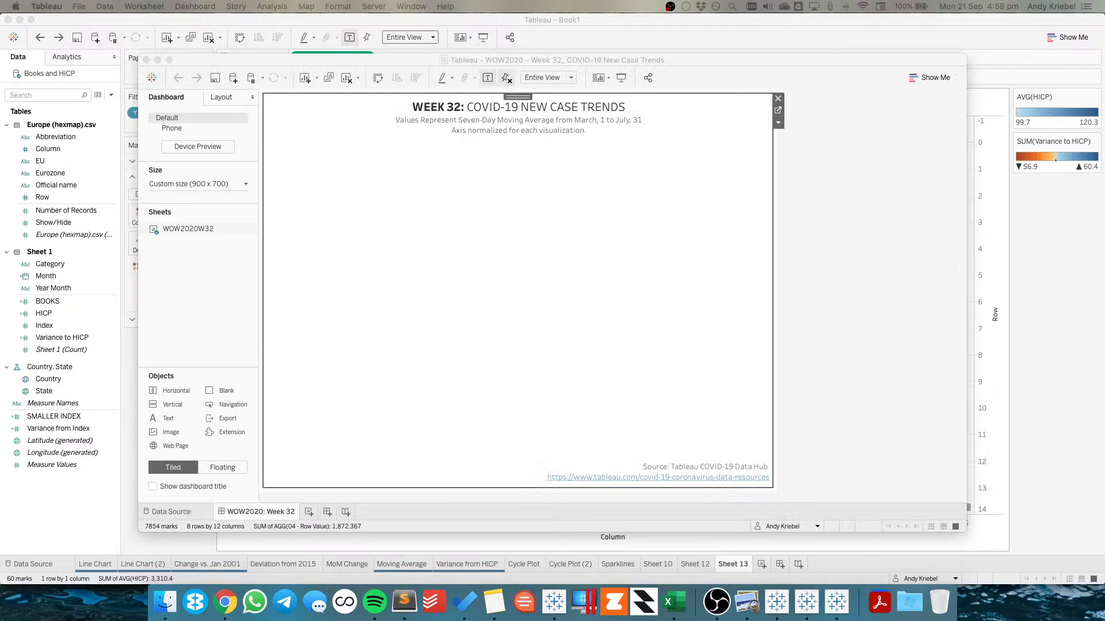
Switch back to the Book1 workbook, rename the Sheet 13 tile map as 2020 and duplicate that sheet
{"action": "left_click", "coordinate": [554, 603]}
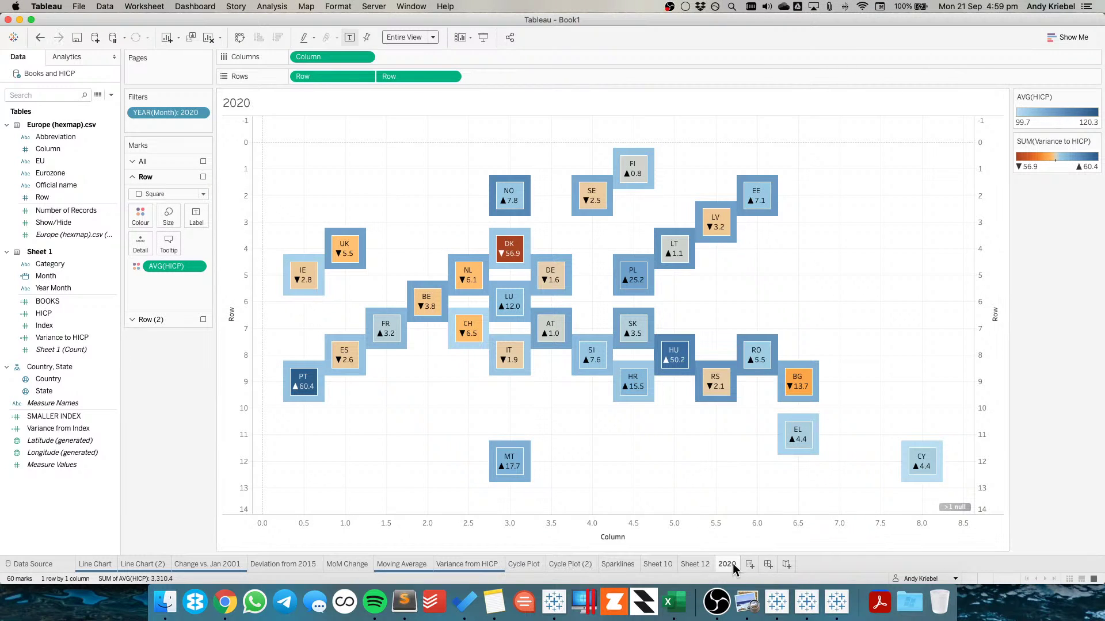
{"action": "right_click", "coordinate": [733, 564]}
{"action": "left_click", "coordinate": [757, 524]}
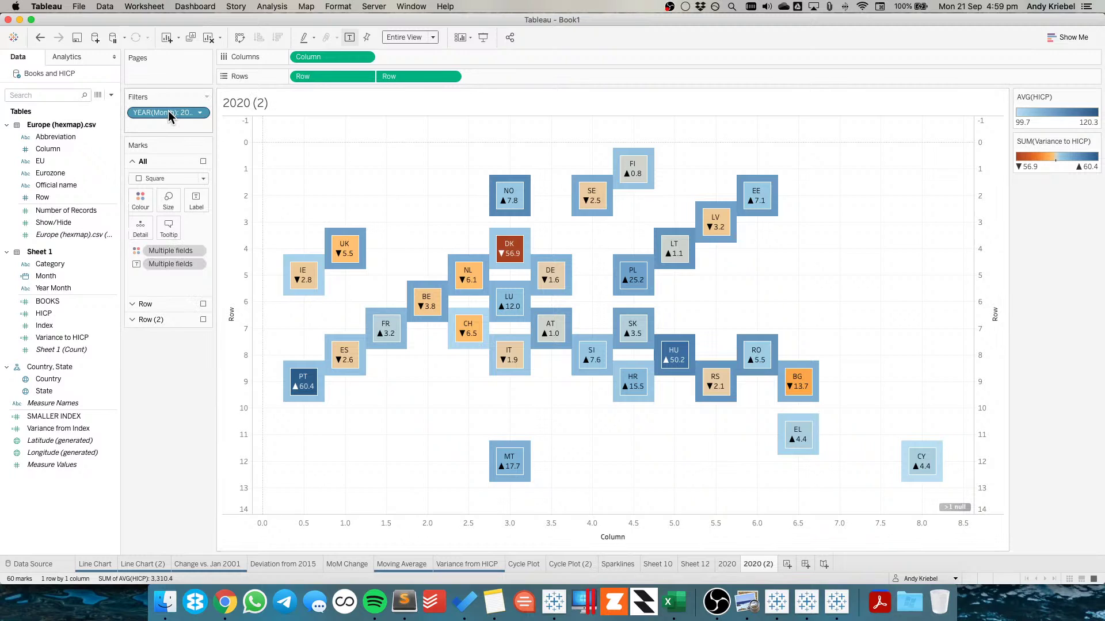
Open the duplicated sheet's year filter for editing and check the year range of the Eurostat article's price chart in Chrome
{"action": "left_click", "coordinate": [200, 113]}
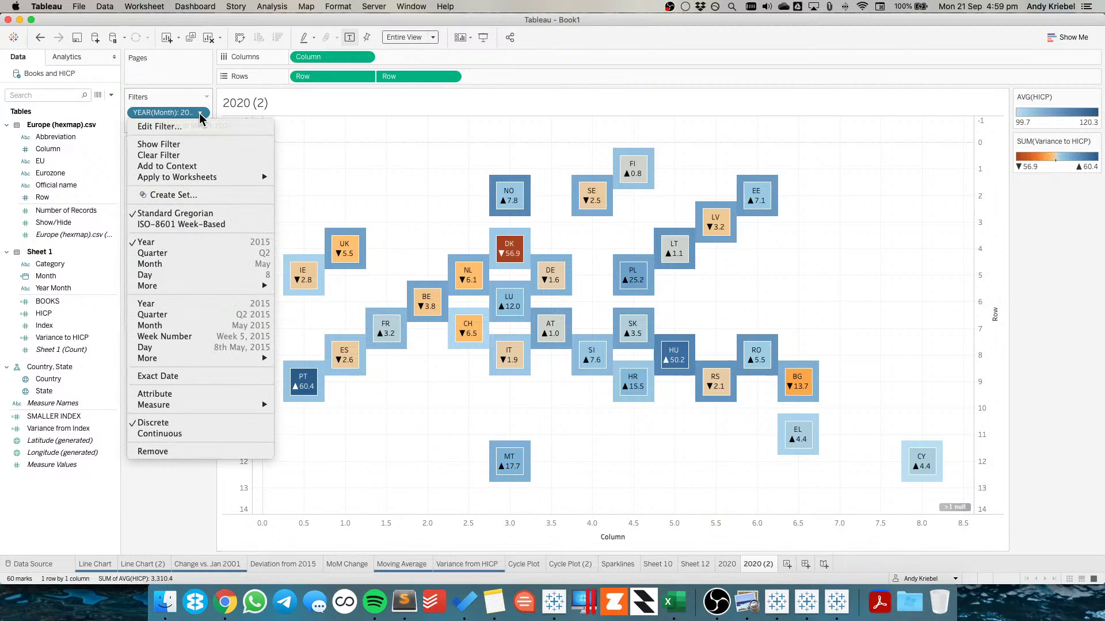
{"action": "left_click", "coordinate": [191, 124]}
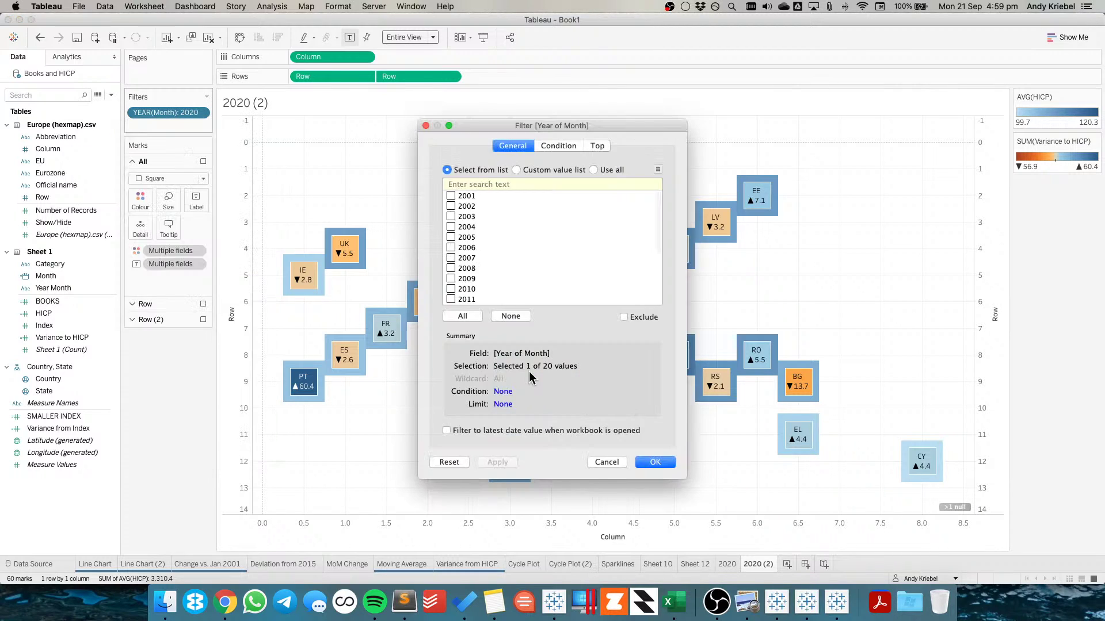
{"action": "key", "text": "super+Tab"}
{"action": "key", "text": "super+Tab"}
{"action": "key", "text": "super+Tab"}
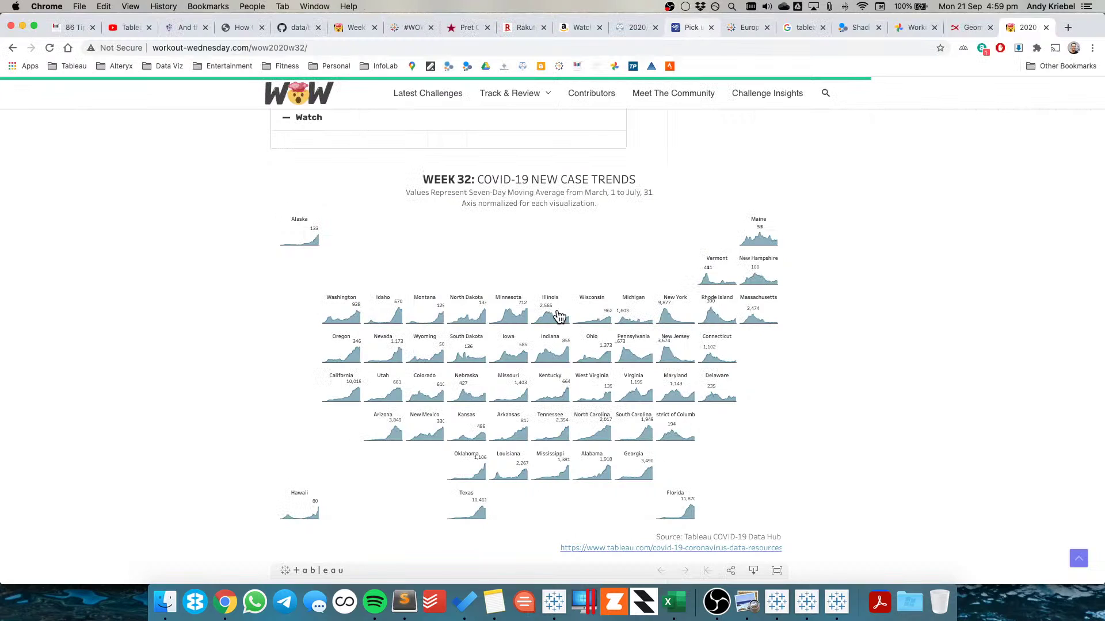
{"action": "left_click", "coordinate": [693, 27]}
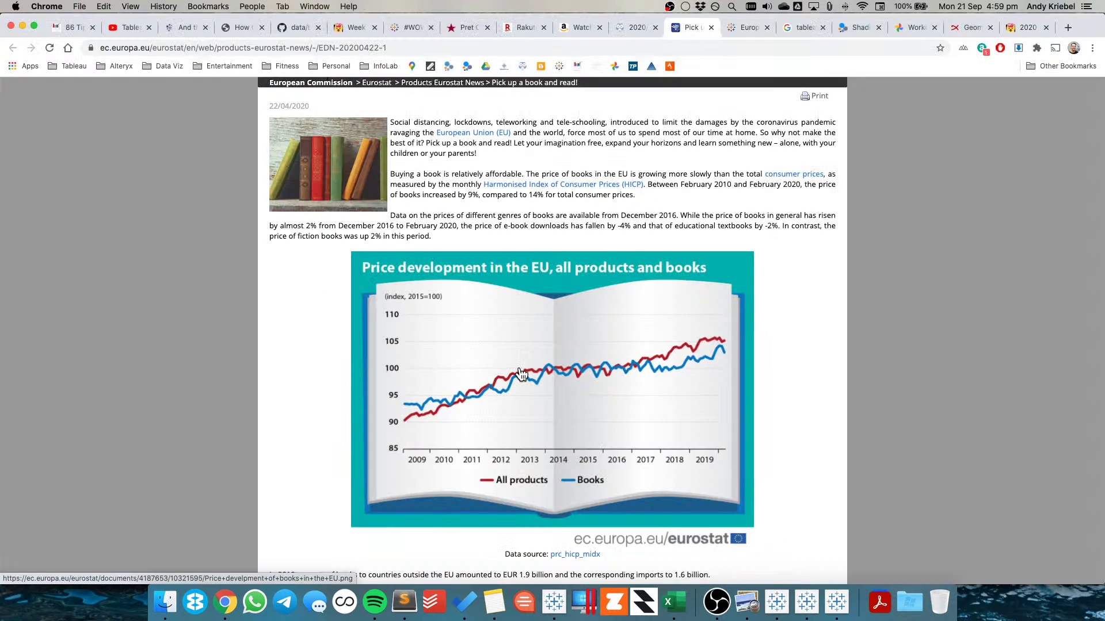
{"action": "key", "text": "ctrl+shift+Tab"}
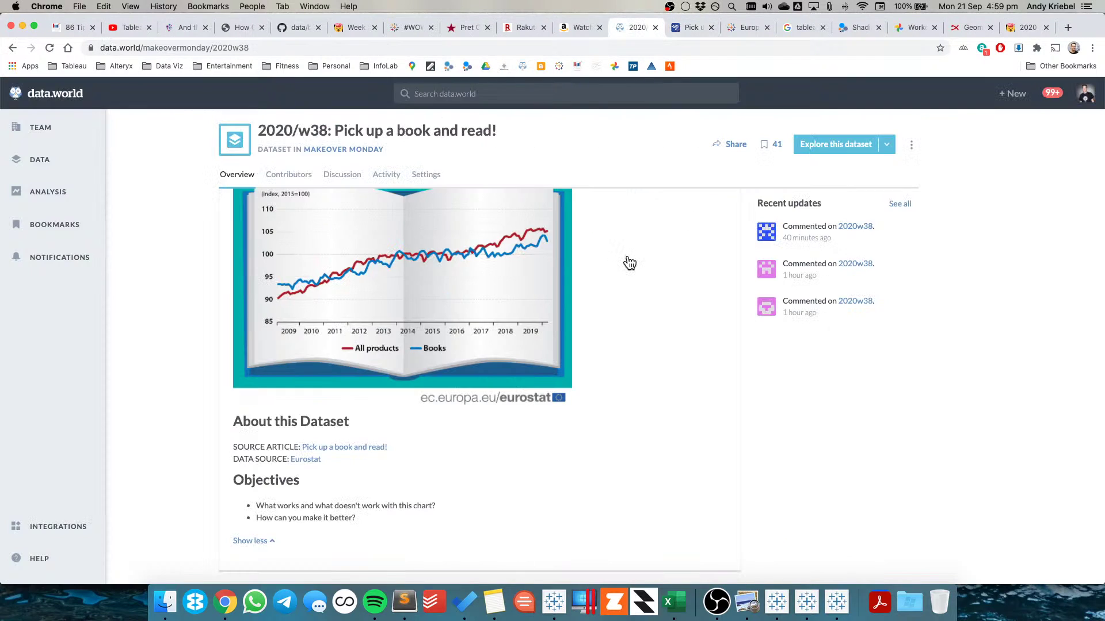
{"action": "left_click", "coordinate": [690, 27]}
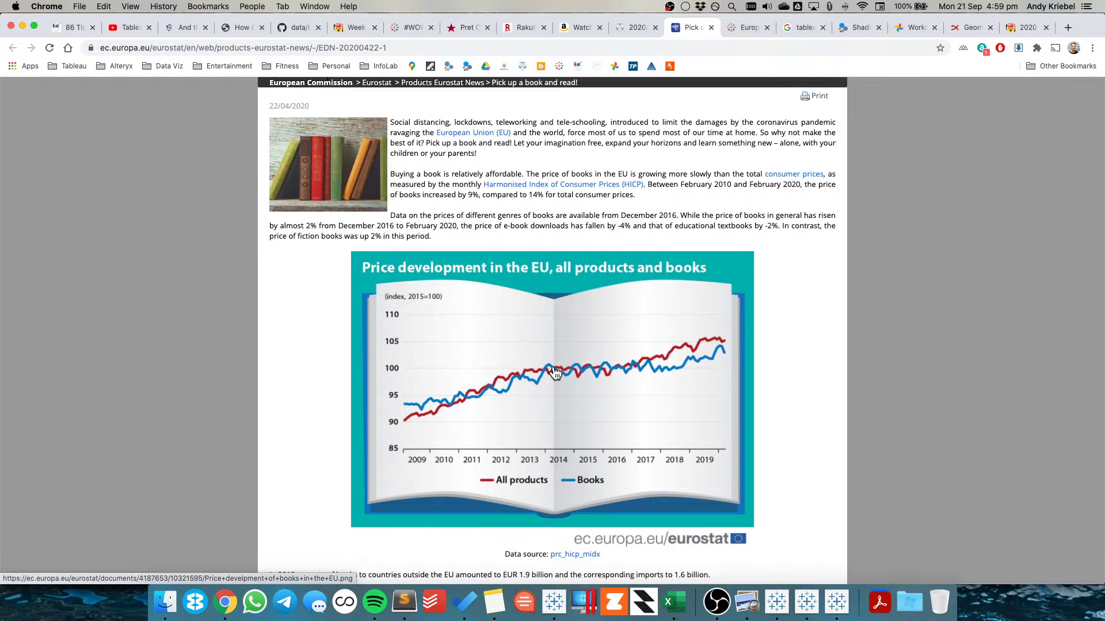
Switch back to Tableau and set the year filter to include all years from 2009 to 2020
{"action": "key", "text": "super+Tab"}
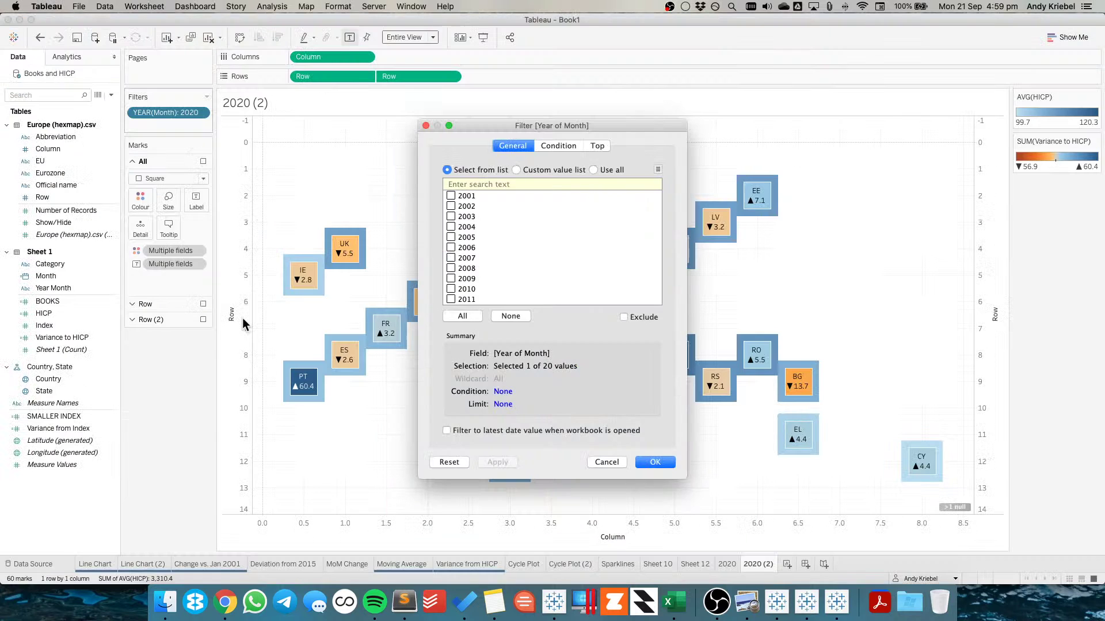
{"action": "scroll", "coordinate": [487, 221], "scroll_direction": "down", "scroll_amount": 5}
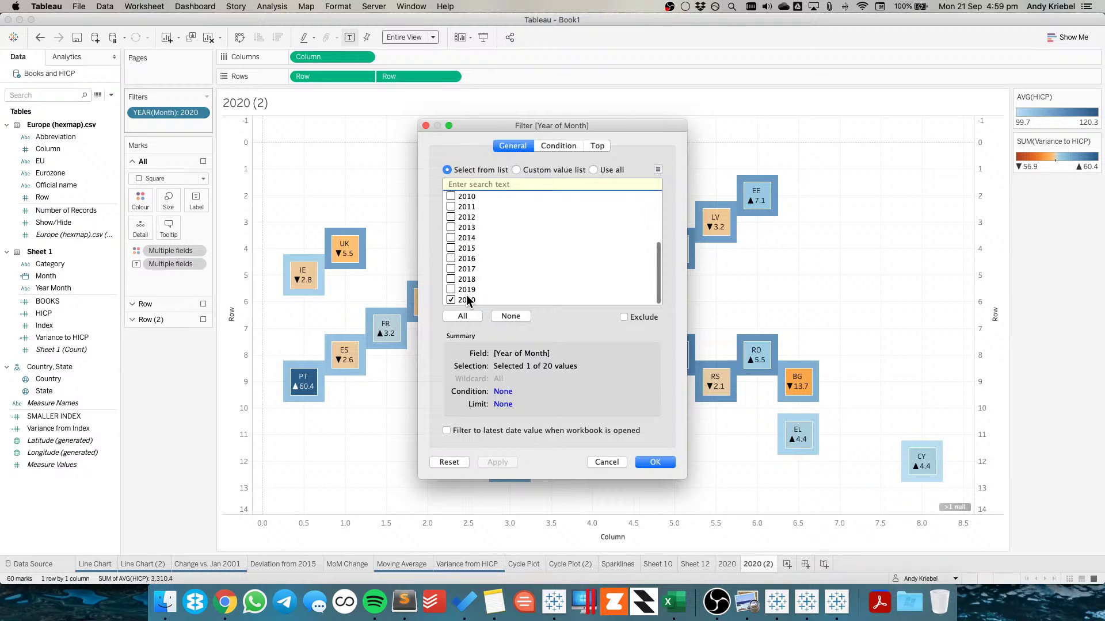
{"action": "left_click", "coordinate": [467, 291], "text": "shift"}
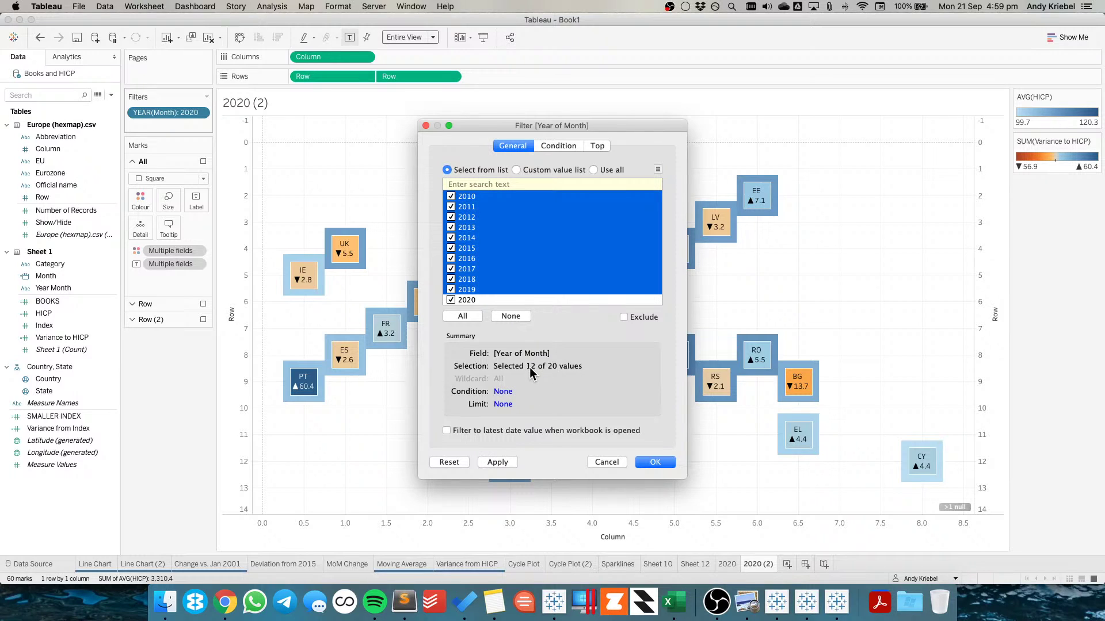
{"action": "left_click", "coordinate": [656, 462]}
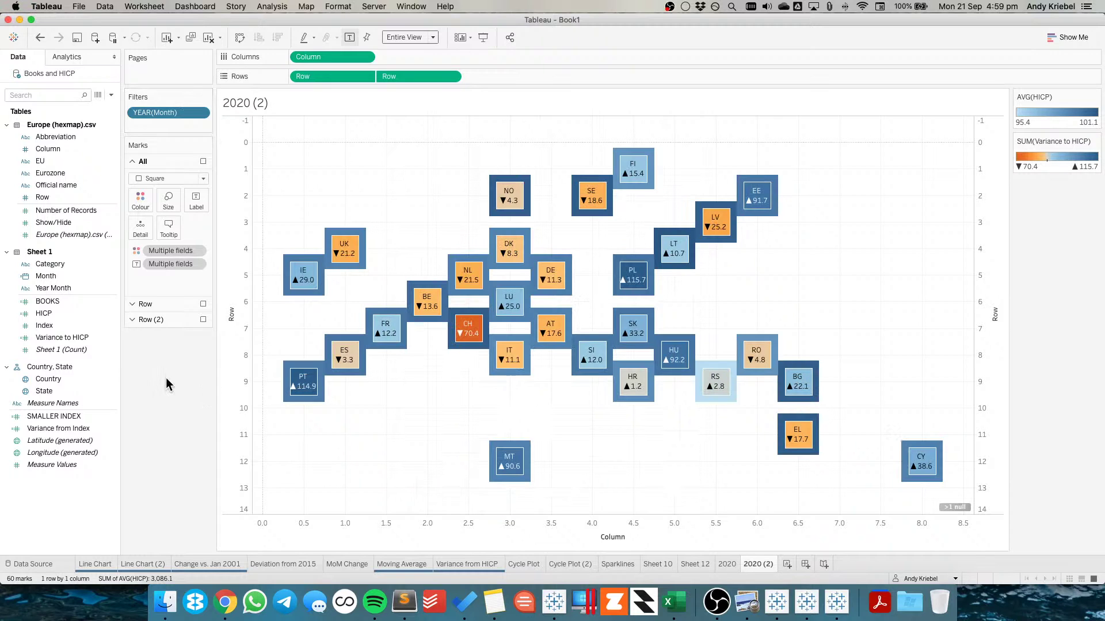
Add the year of Month to the detail of all marks on the duplicated tile map sheet
{"action": "key", "text": "super+Tab"}
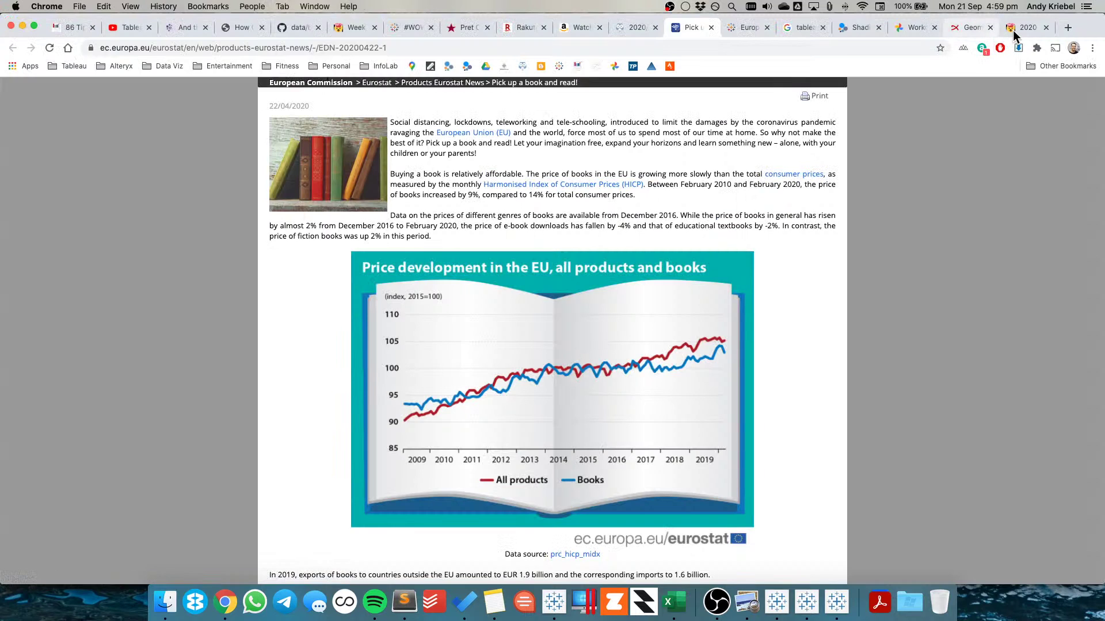
{"action": "key", "text": "super+Tab"}
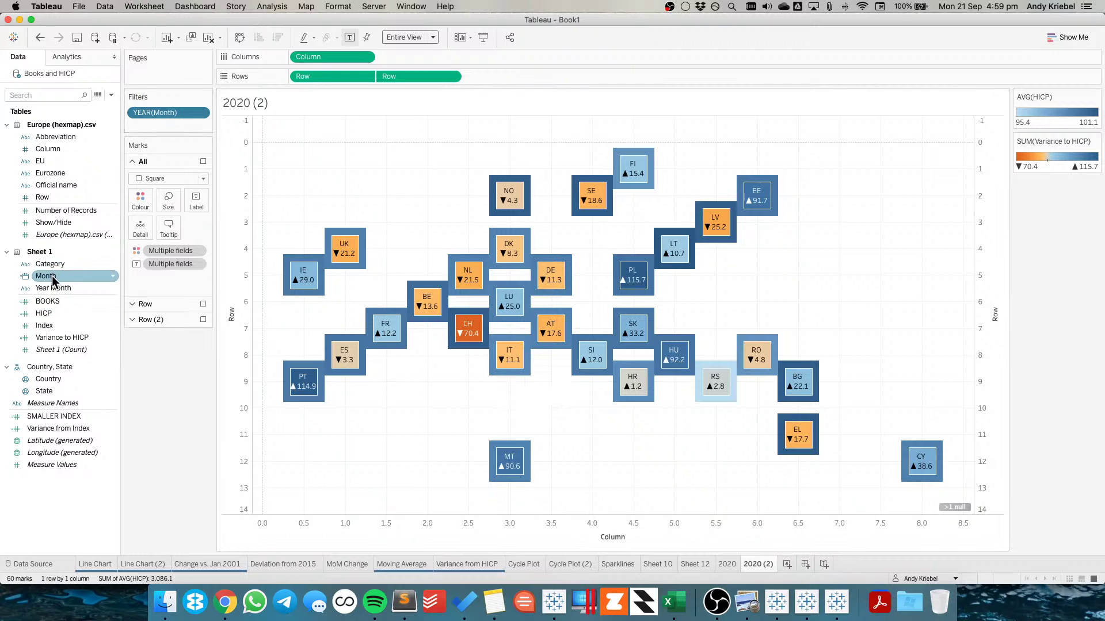
{"action": "left_click_drag", "start_coordinate": [51, 269], "coordinate": [517, 553]}
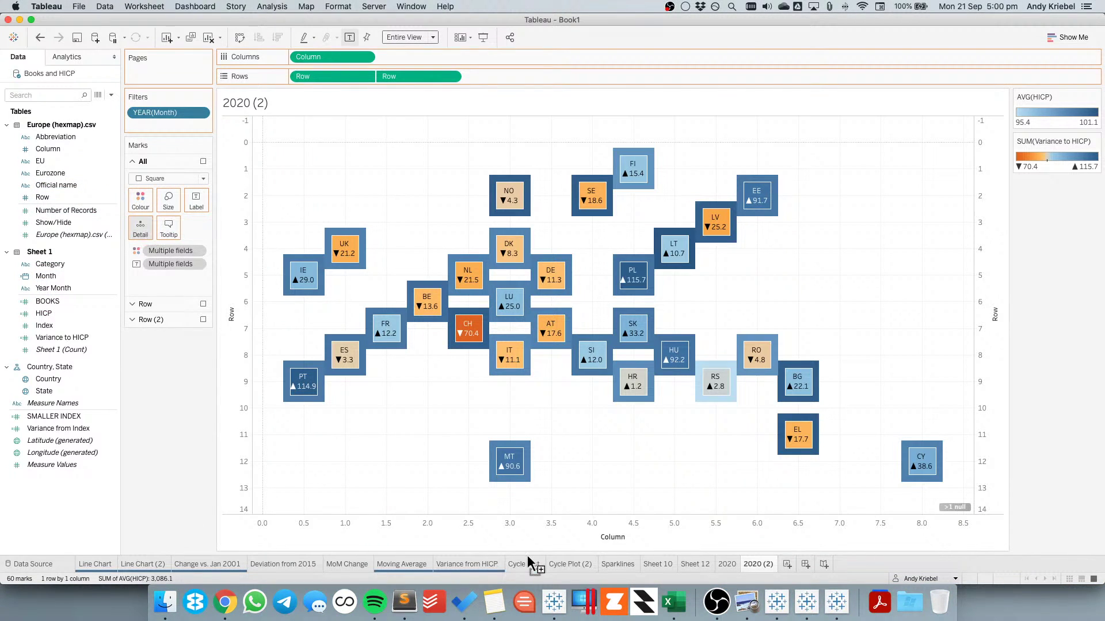
Create a calculated field named TRELLIS COLUMNS with the formula (index()-1)%(round(sqrt(size()))), keeping its default table calculation
{"action": "right_click", "coordinate": [74, 512]}
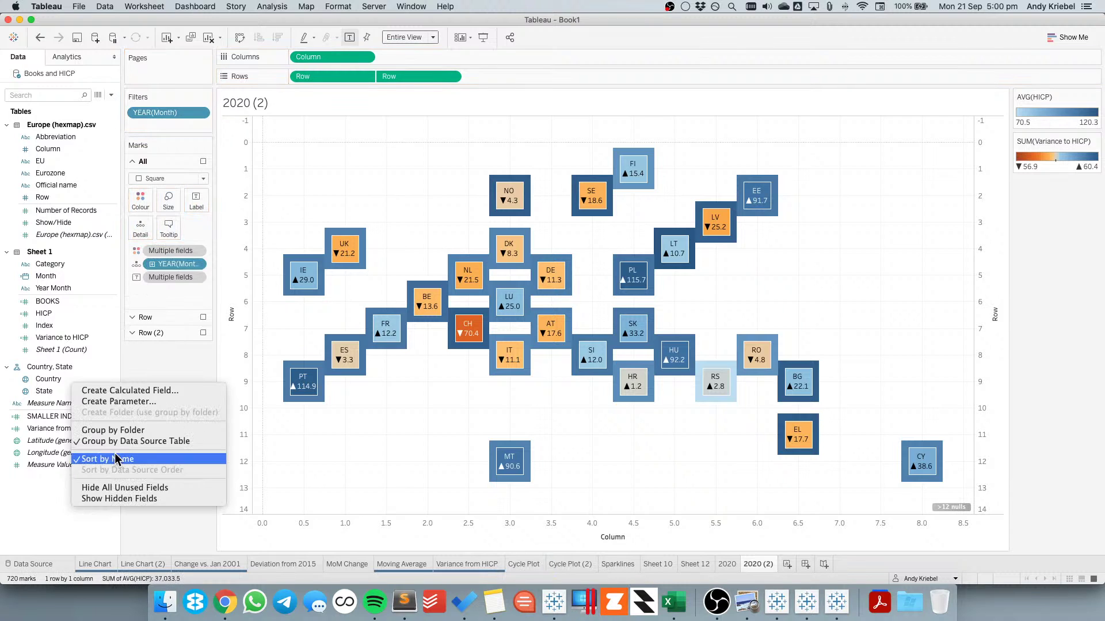
{"action": "left_click", "coordinate": [124, 391]}
{"action": "type", "text": "TRELLIS COLUMNS"}
{"action": "key", "text": "Tab"}
{"action": "key", "text": "super+v"}
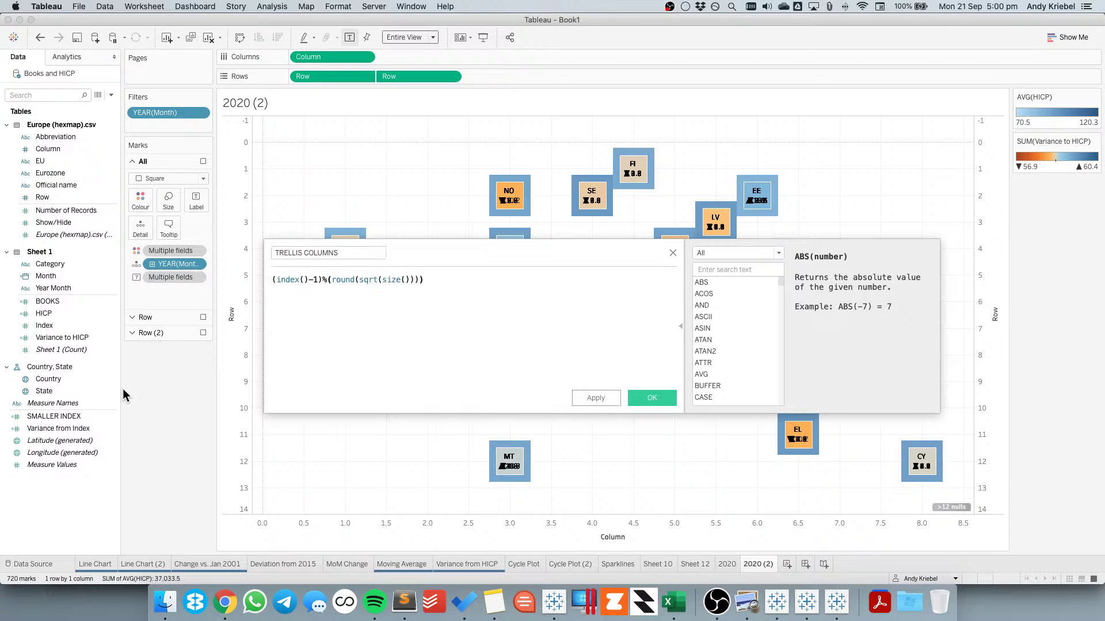
{"action": "left_click", "coordinate": [644, 395]}
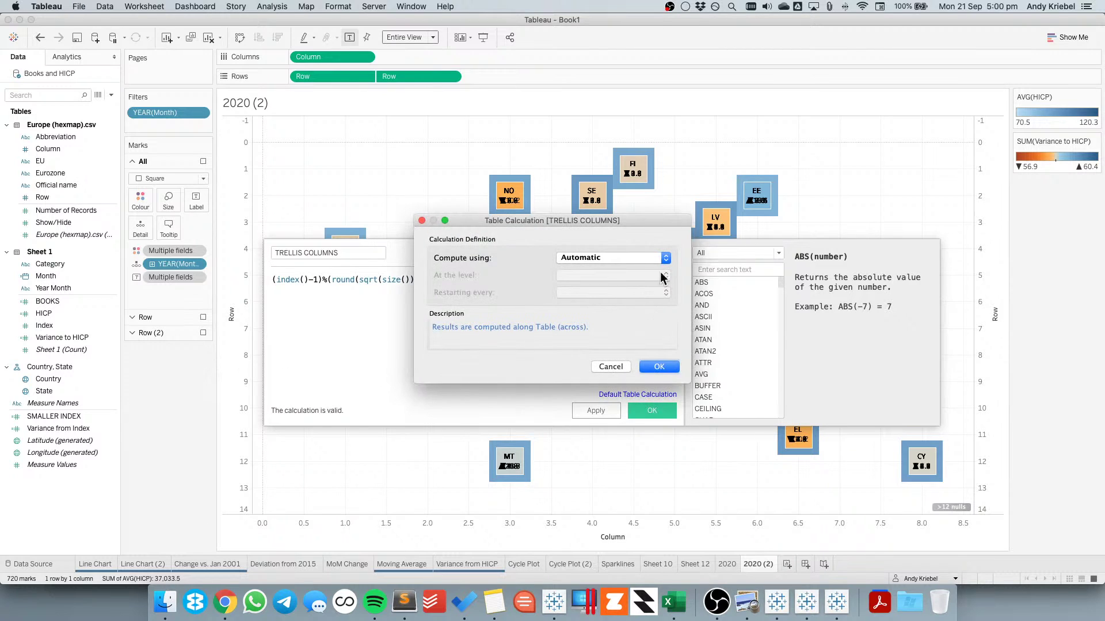
{"action": "left_click", "coordinate": [610, 367]}
{"action": "left_click", "coordinate": [649, 410]}
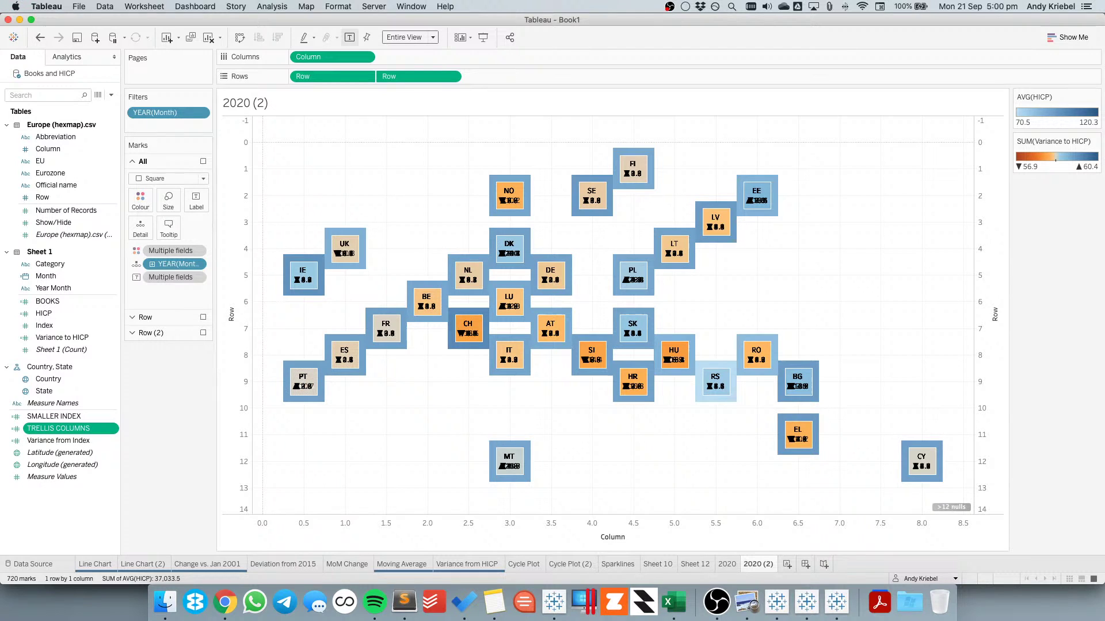
Create a calculated field named TRELLIS ROWS with the formula int((index()-1)/(round(sqrt(size())))), fetching the formula from the other open app
{"action": "key", "text": "super+Tab"}
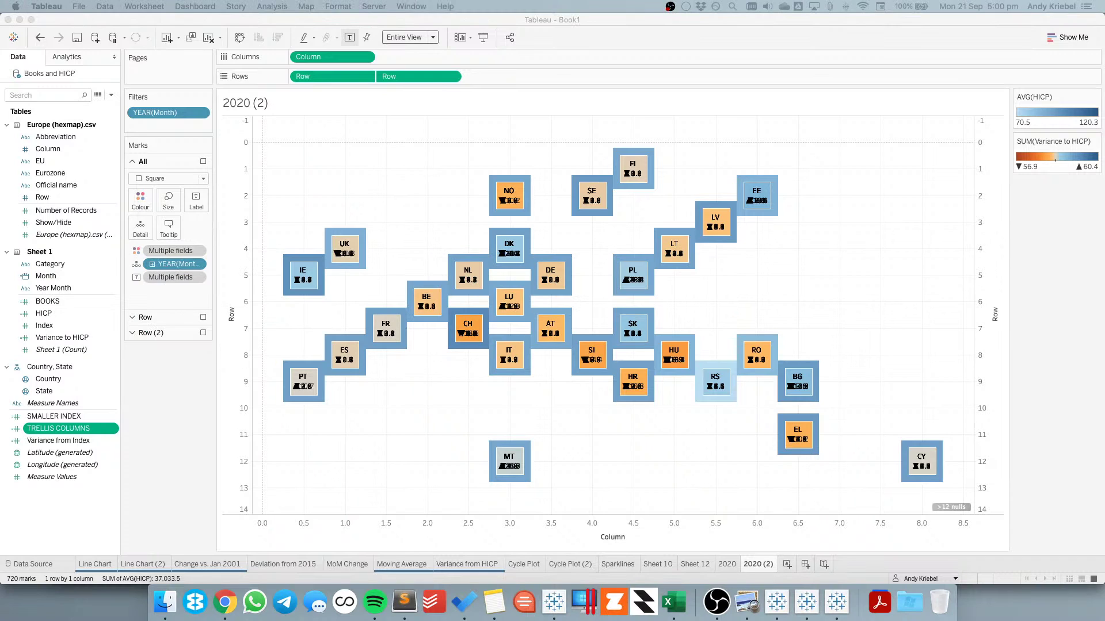
{"action": "key", "text": "super+Tab"}
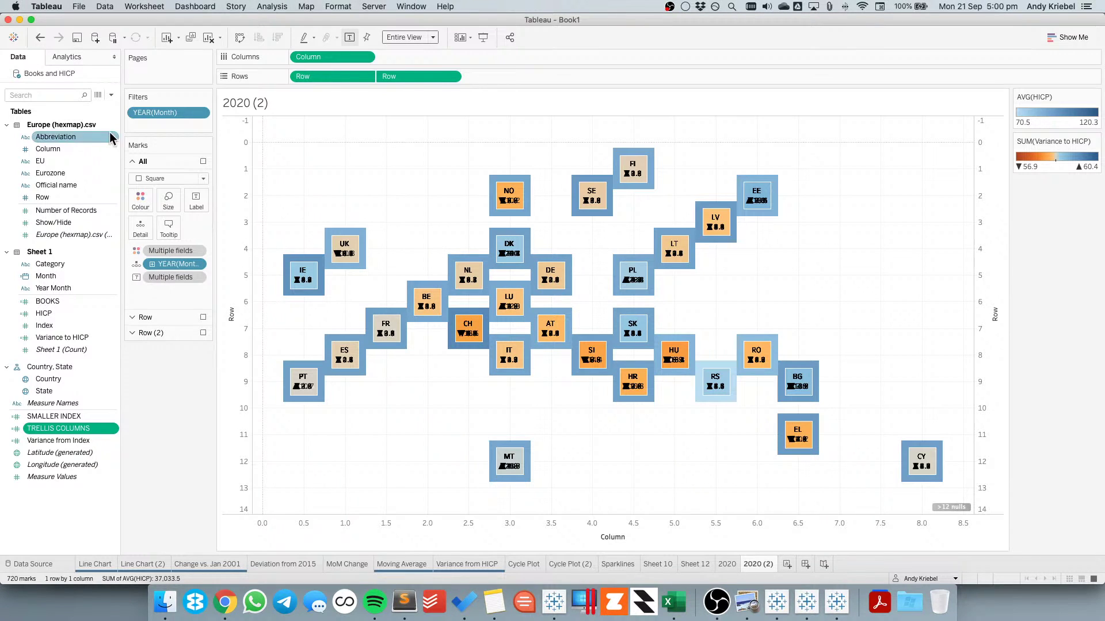
{"action": "left_click", "coordinate": [111, 95]}
{"action": "left_click", "coordinate": [108, 106]}
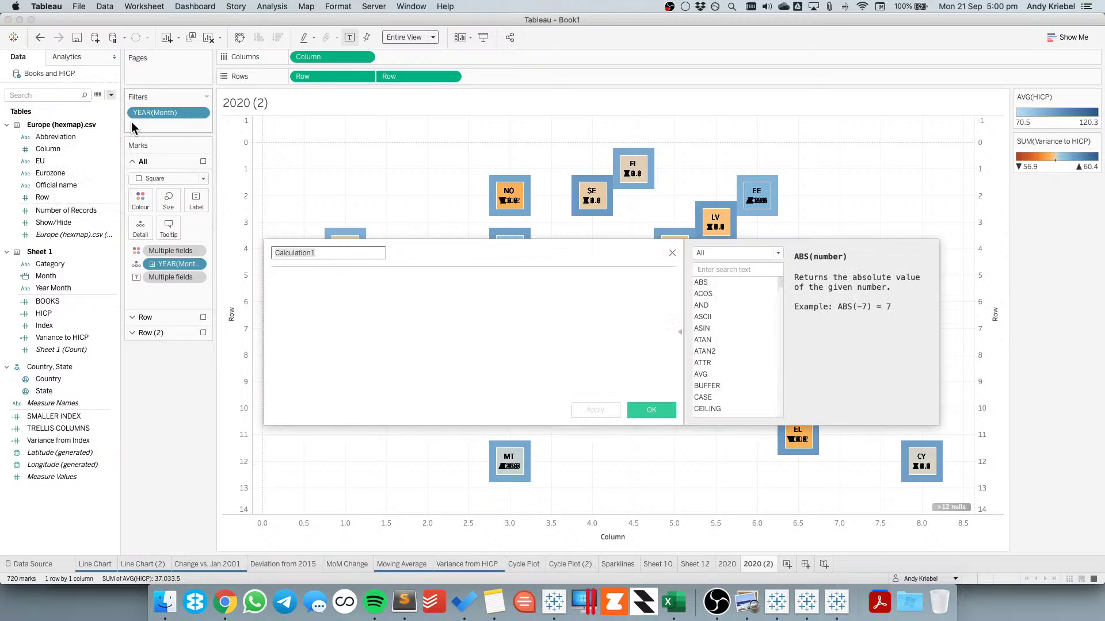
{"action": "type", "text": "TRELLIS ROWS"}
{"action": "key", "text": "Tab"}
{"action": "key", "text": "super+v"}
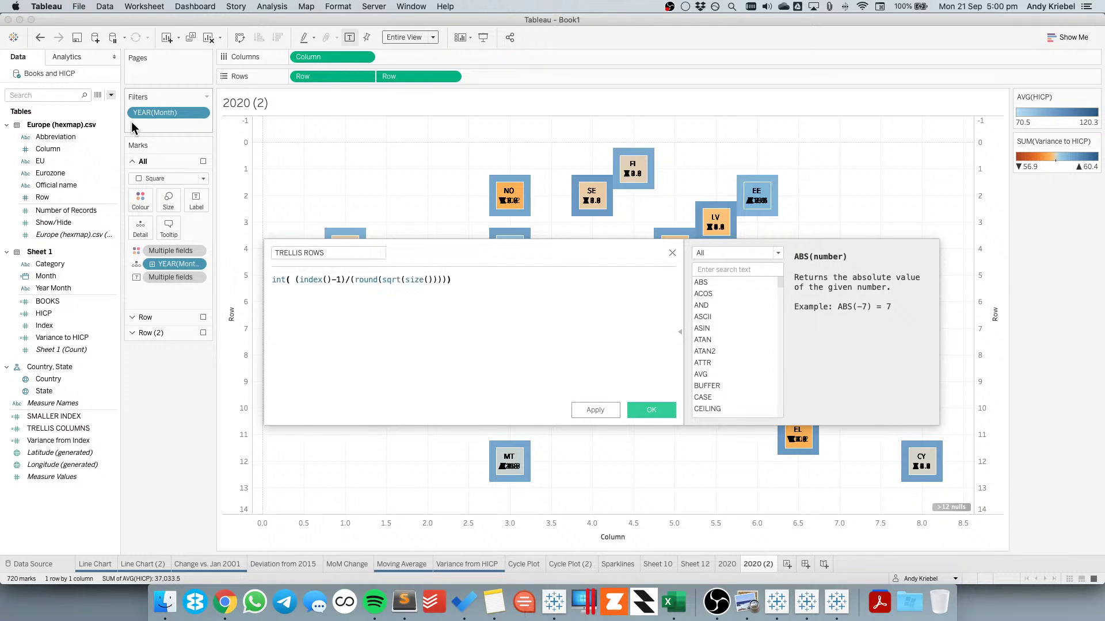
{"action": "left_click", "coordinate": [647, 409]}
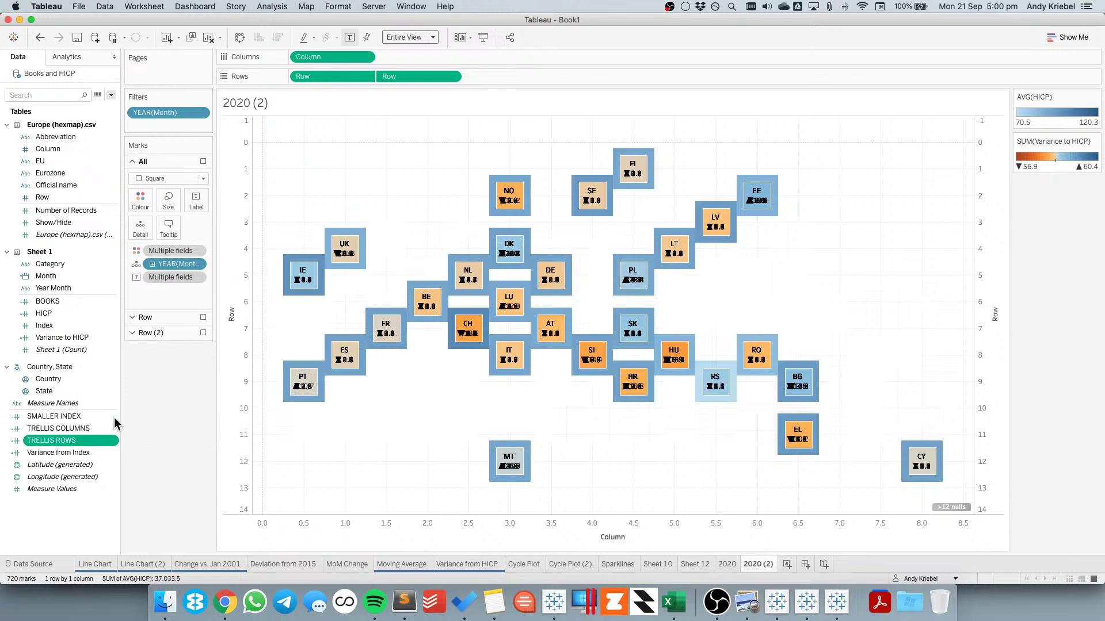
Convert TRELLIS COLUMNS and TRELLIS ROWS to discrete and place them first on the Columns and Rows shelves respectively
{"action": "right_click", "coordinate": [63, 429]}
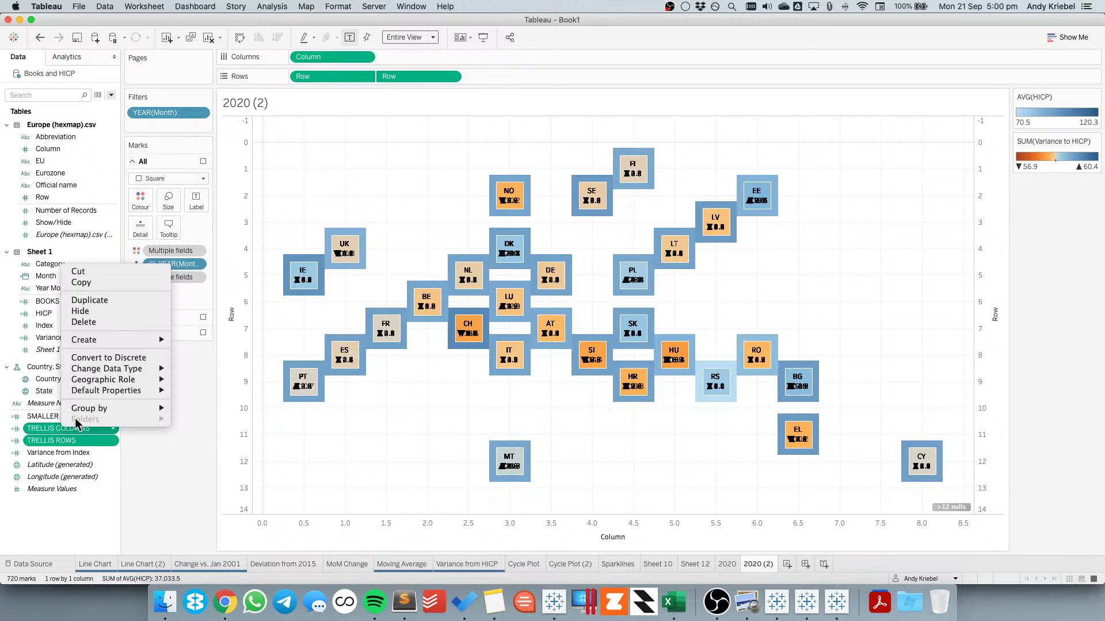
{"action": "left_click", "coordinate": [108, 357]}
{"action": "left_click_drag", "start_coordinate": [71, 431], "coordinate": [102, 386]}
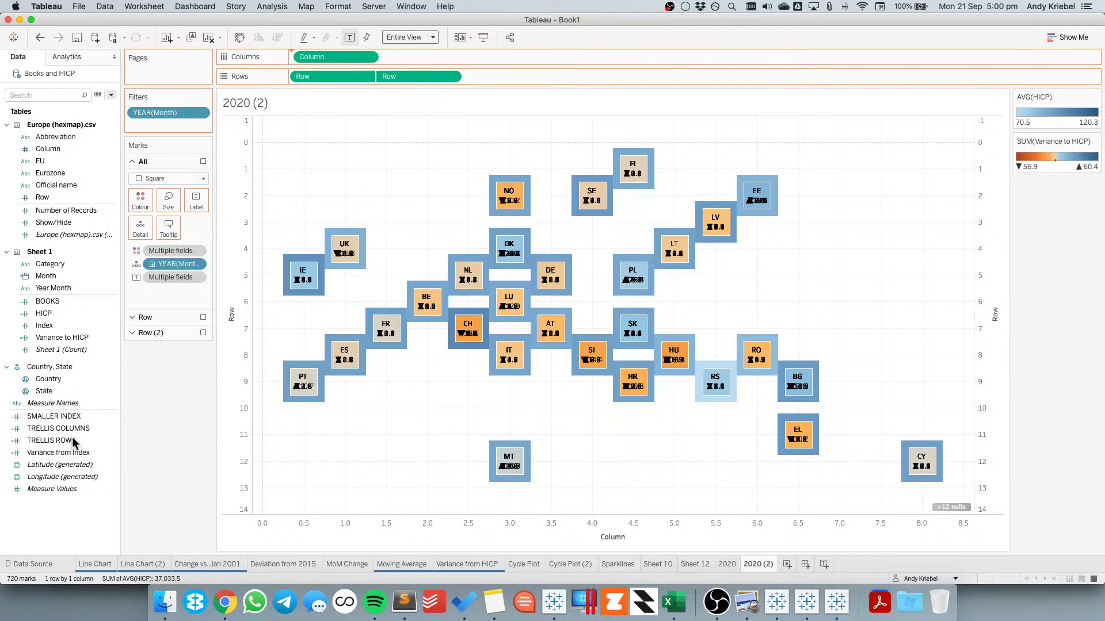
{"action": "left_click_drag", "start_coordinate": [71, 437], "coordinate": [293, 57]}
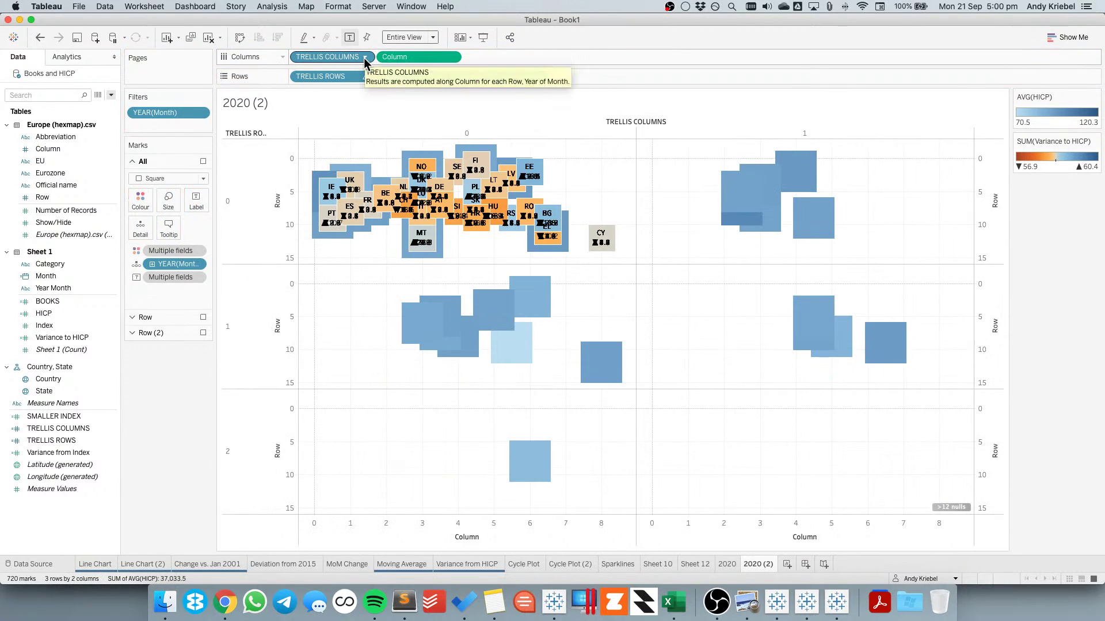
Try computing both TRELLIS COLUMNS and TRELLIS ROWS along Abbreviation
{"action": "left_click", "coordinate": [365, 57]}
{"action": "mouse_move", "coordinate": [374, 215]}
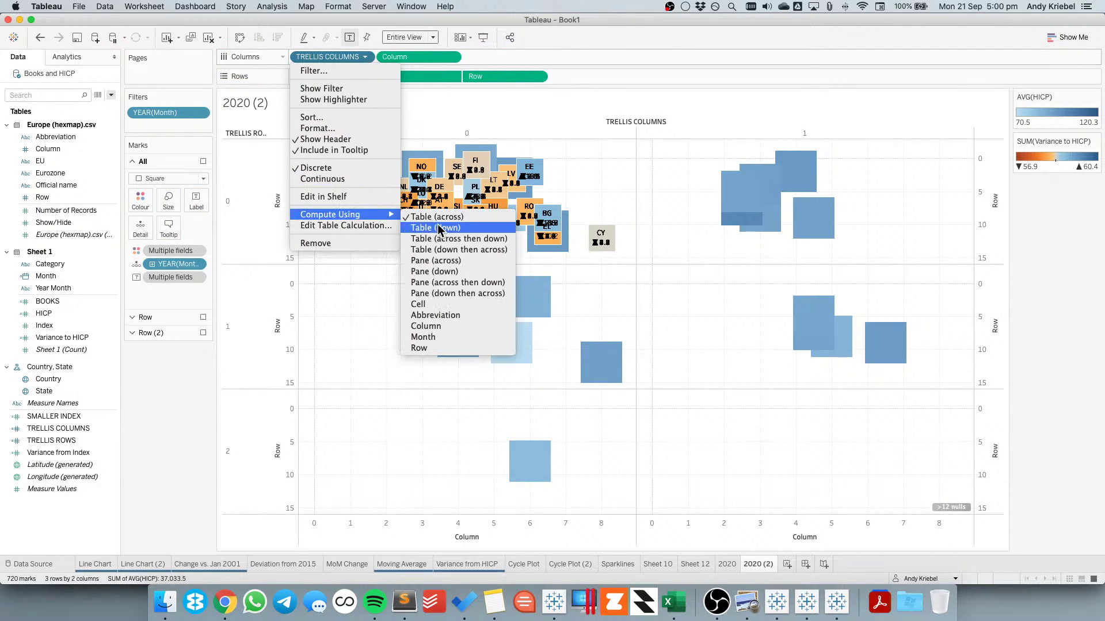
{"action": "left_click", "coordinate": [441, 316]}
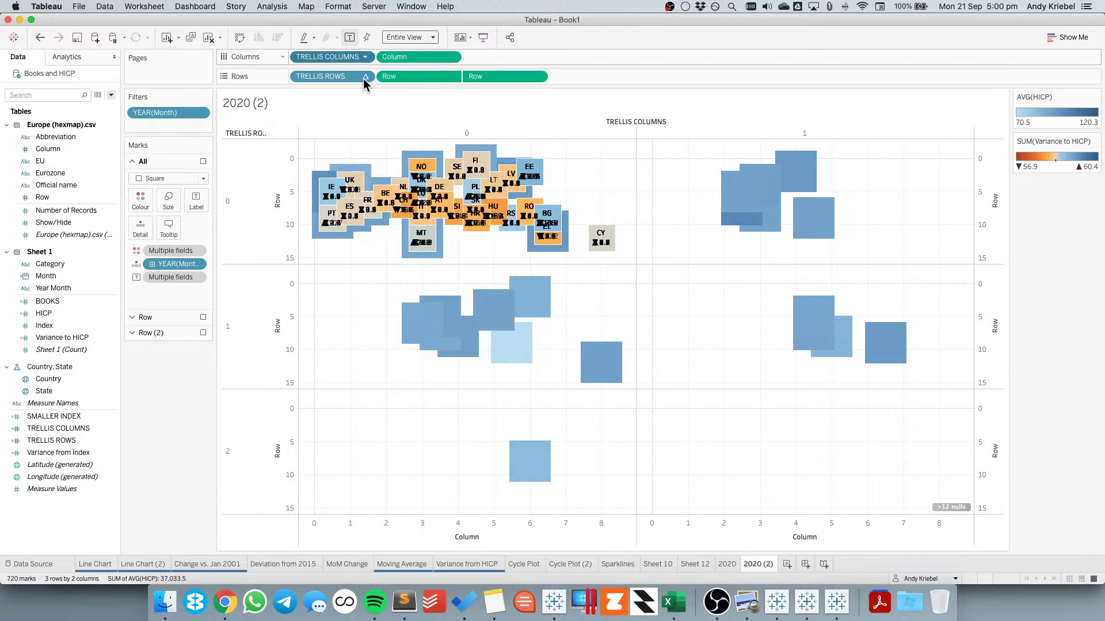
{"action": "left_click", "coordinate": [365, 76]}
{"action": "mouse_move", "coordinate": [375, 233]}
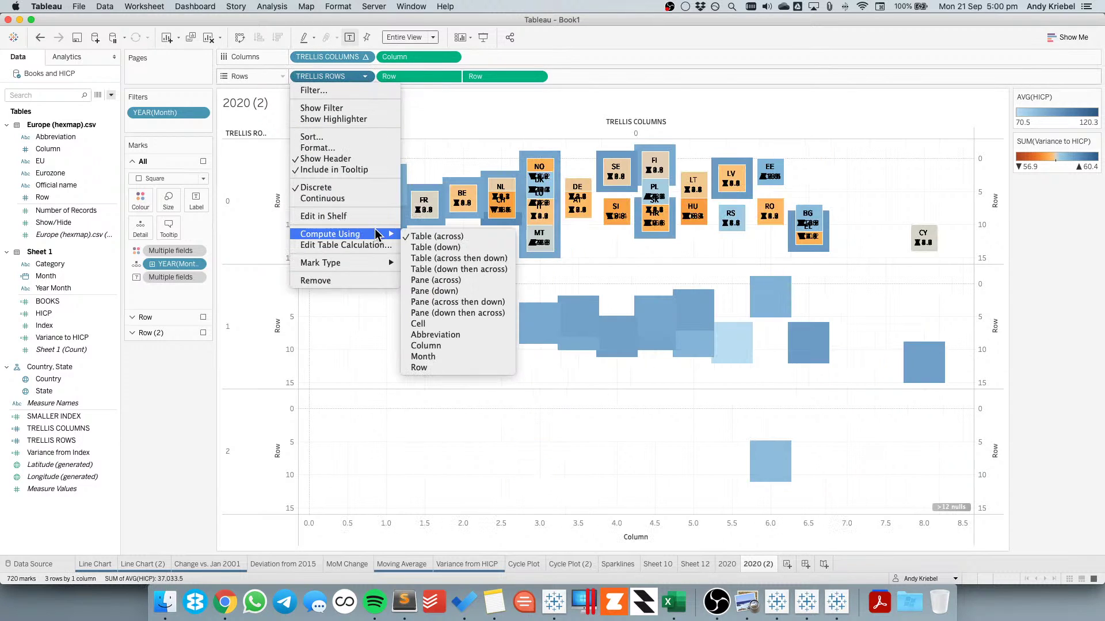
{"action": "left_click", "coordinate": [441, 334]}
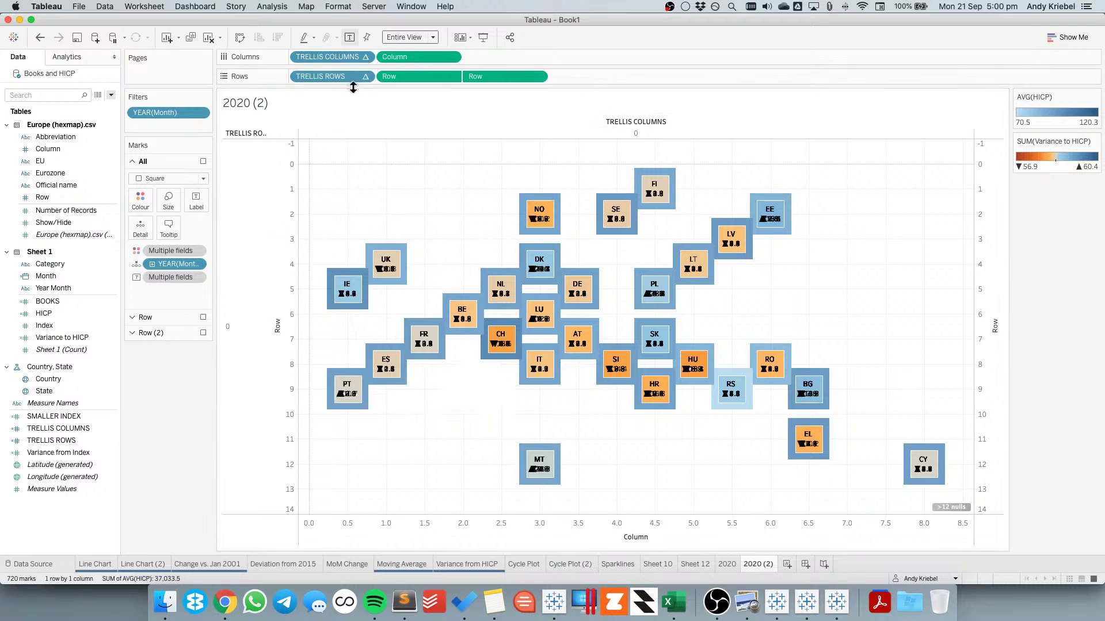
Set both TRELLIS COLUMNS and TRELLIS ROWS to compute using Month
{"action": "left_click", "coordinate": [366, 56]}
{"action": "mouse_move", "coordinate": [360, 217]}
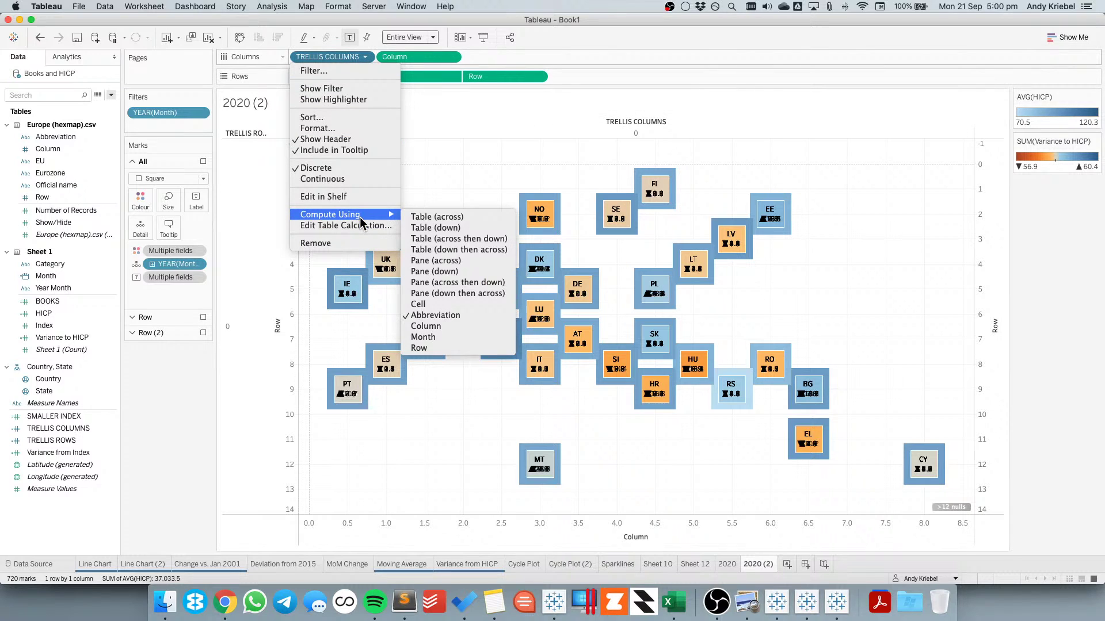
{"action": "left_click", "coordinate": [452, 336]}
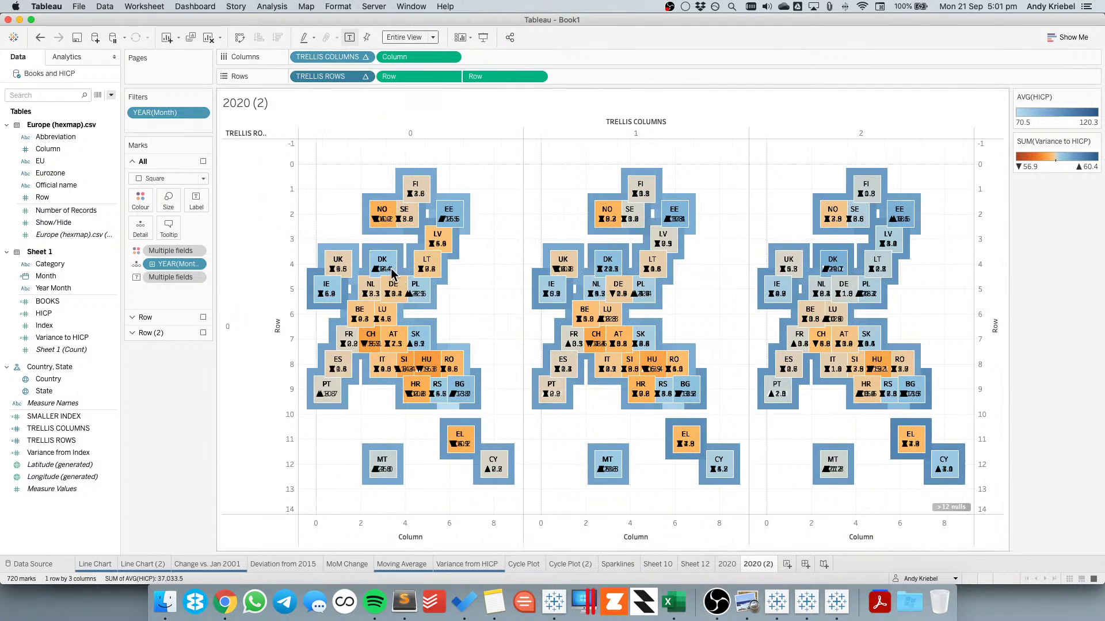
{"action": "left_click", "coordinate": [364, 76]}
{"action": "mouse_move", "coordinate": [373, 232]}
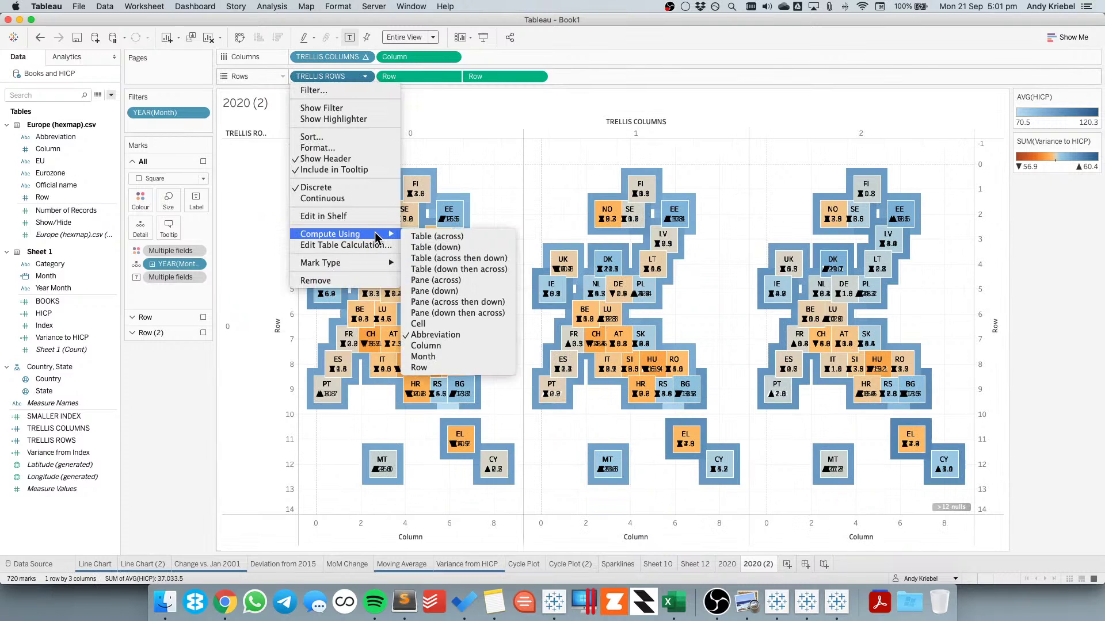
{"action": "left_click", "coordinate": [440, 351]}
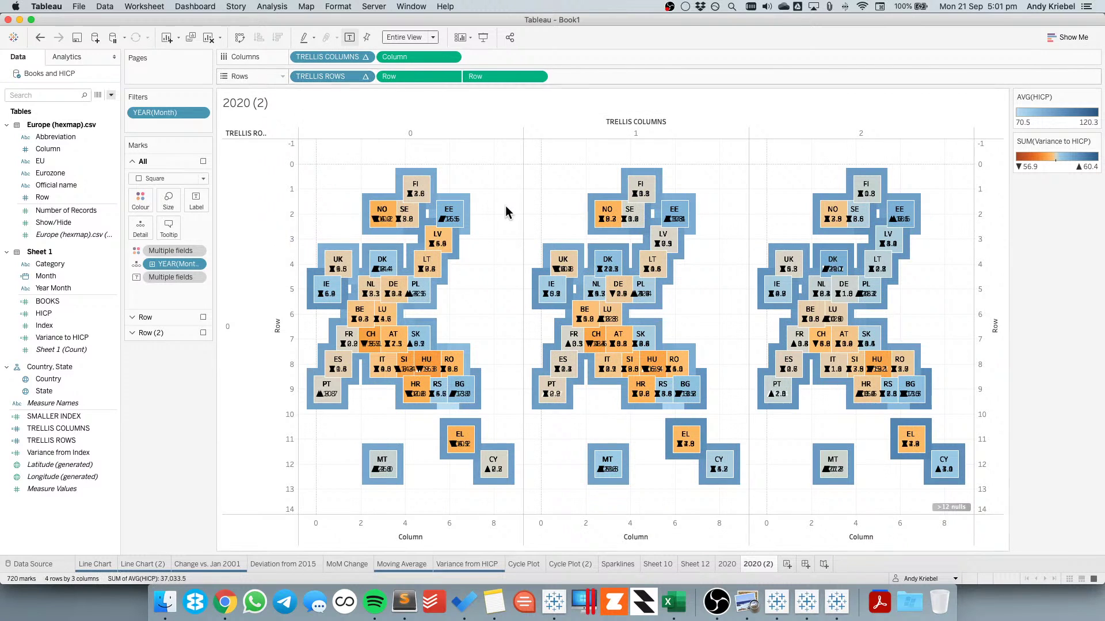
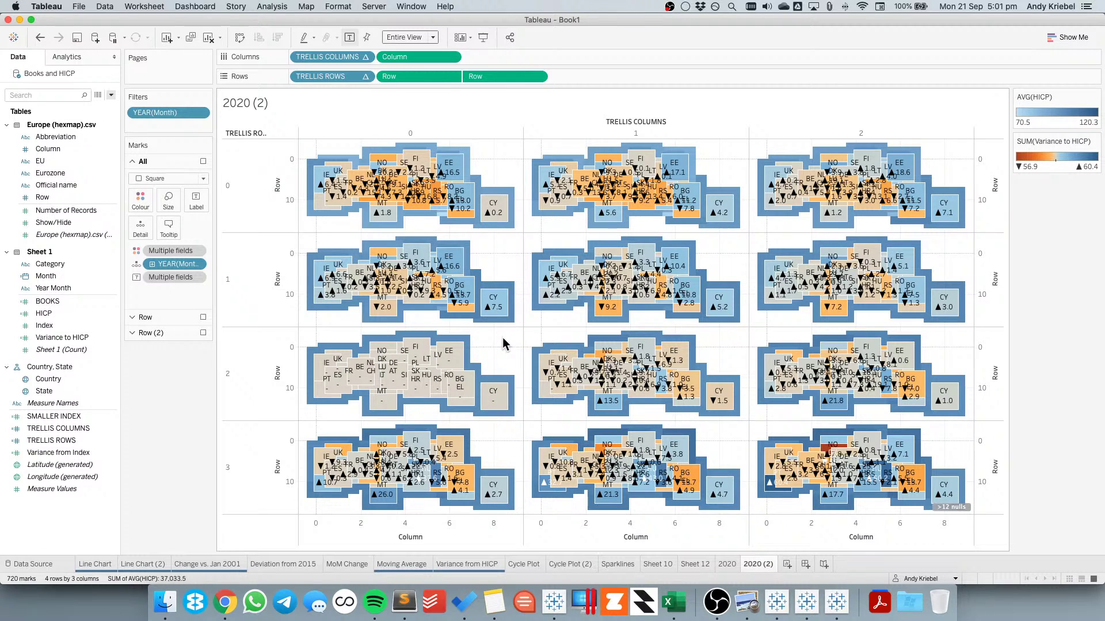
Create a new dashboard and add the 2020 (2) trellis sheet to it
{"action": "left_click", "coordinate": [806, 564]}
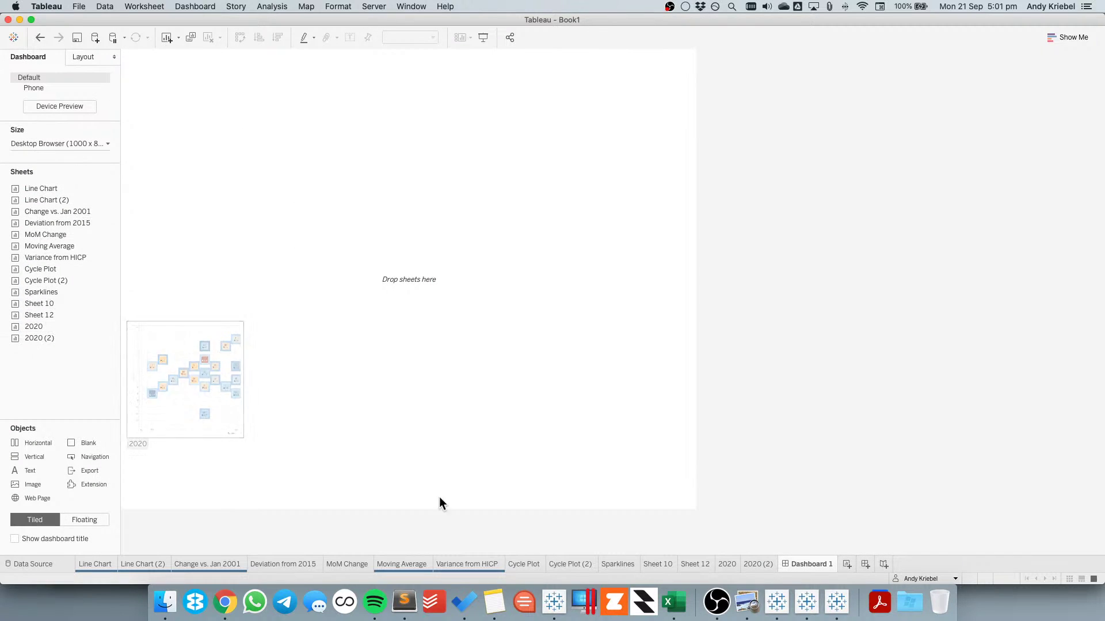
{"action": "left_click", "coordinate": [769, 565]}
{"action": "left_click", "coordinate": [807, 564]}
{"action": "left_click_drag", "start_coordinate": [53, 339], "coordinate": [263, 273]}
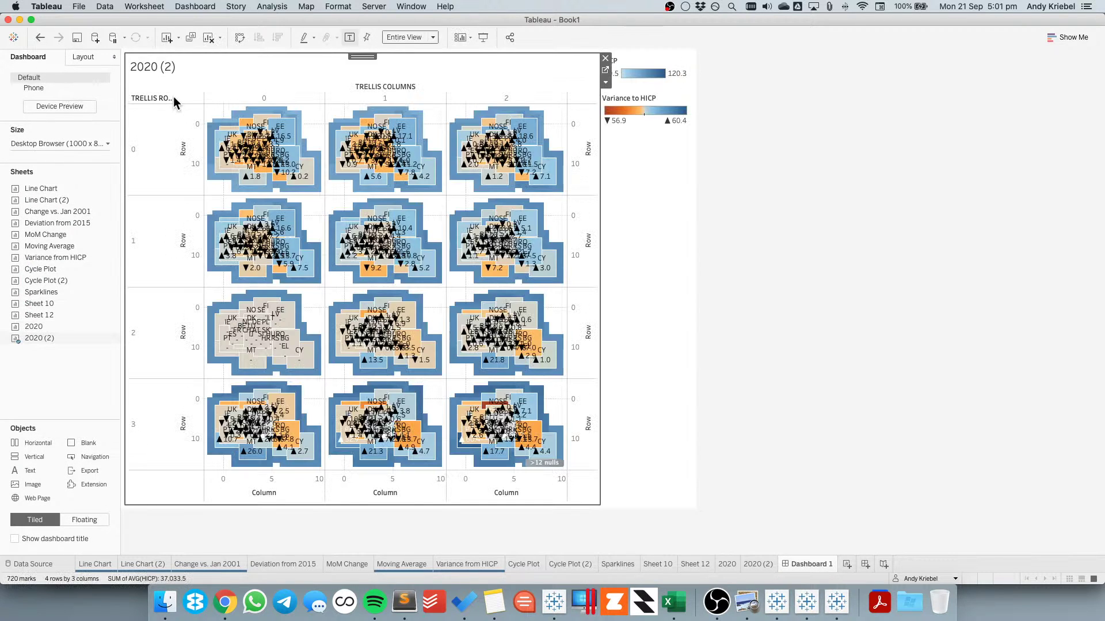
Hide the trellis row and column headers and the Row axes on the dashboard's trellis map
{"action": "right_click", "coordinate": [161, 142]}
{"action": "key", "text": "Escape"}
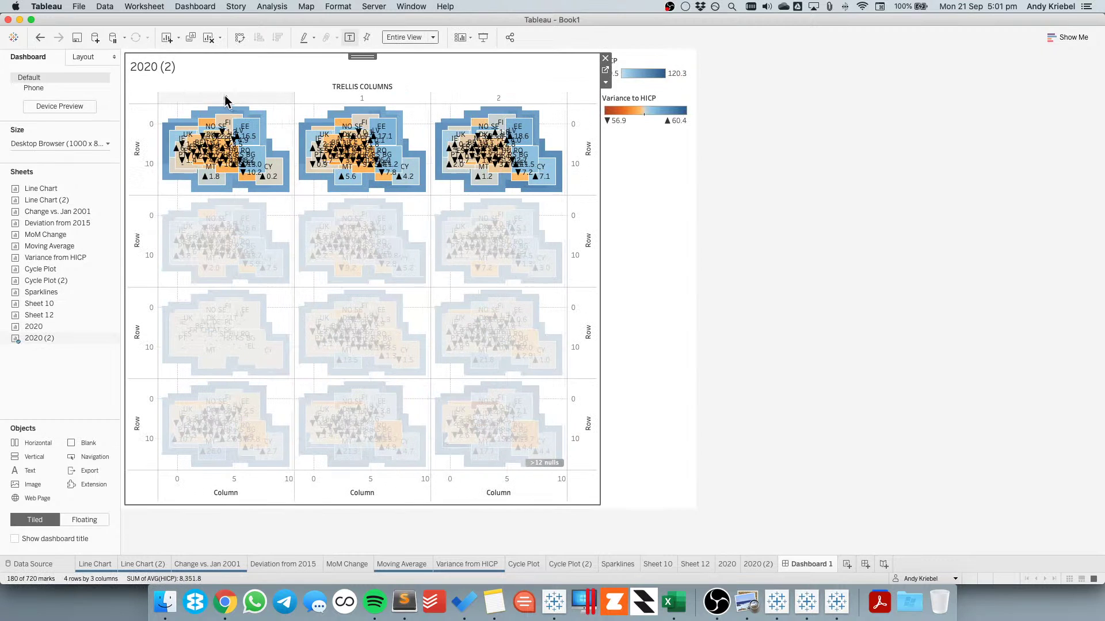
{"action": "right_click", "coordinate": [225, 101]}
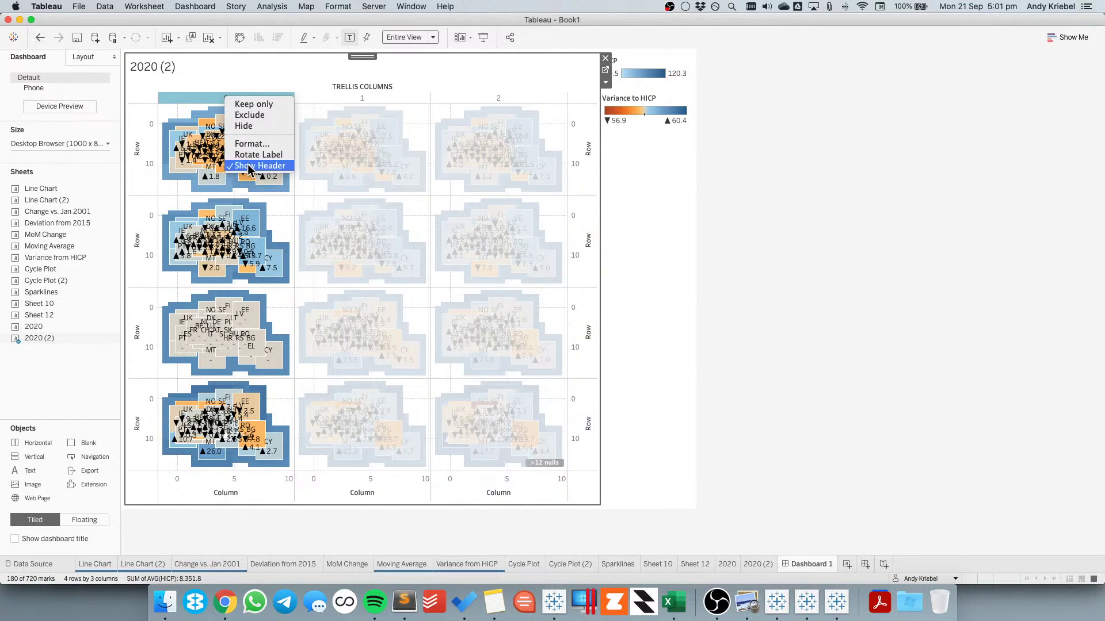
{"action": "left_click", "coordinate": [249, 166]}
{"action": "right_click", "coordinate": [147, 144]}
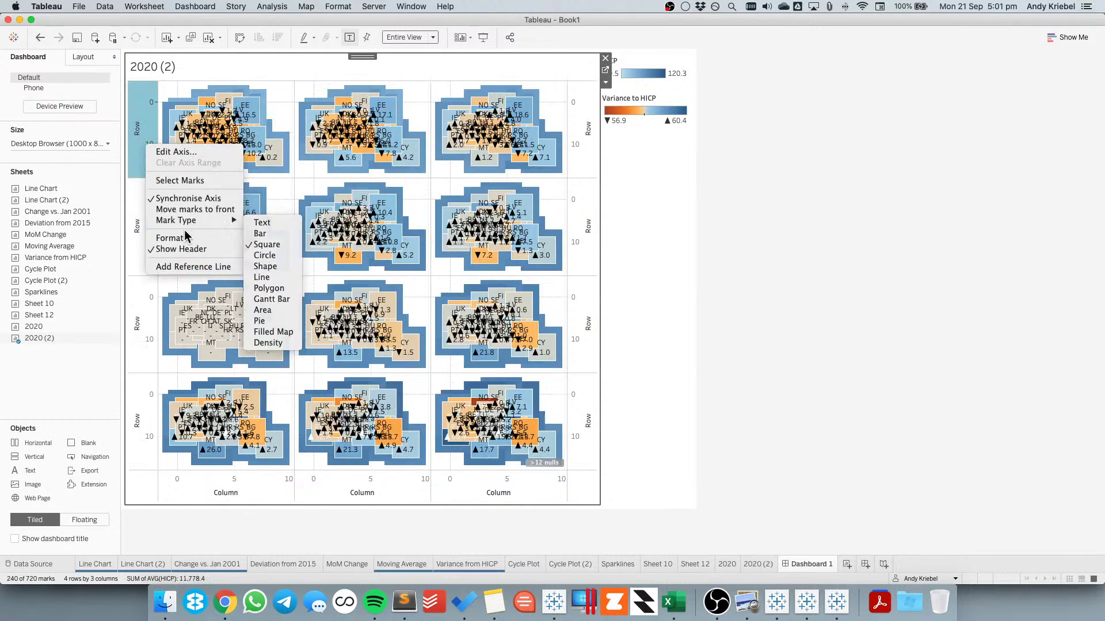
{"action": "left_click", "coordinate": [184, 252]}
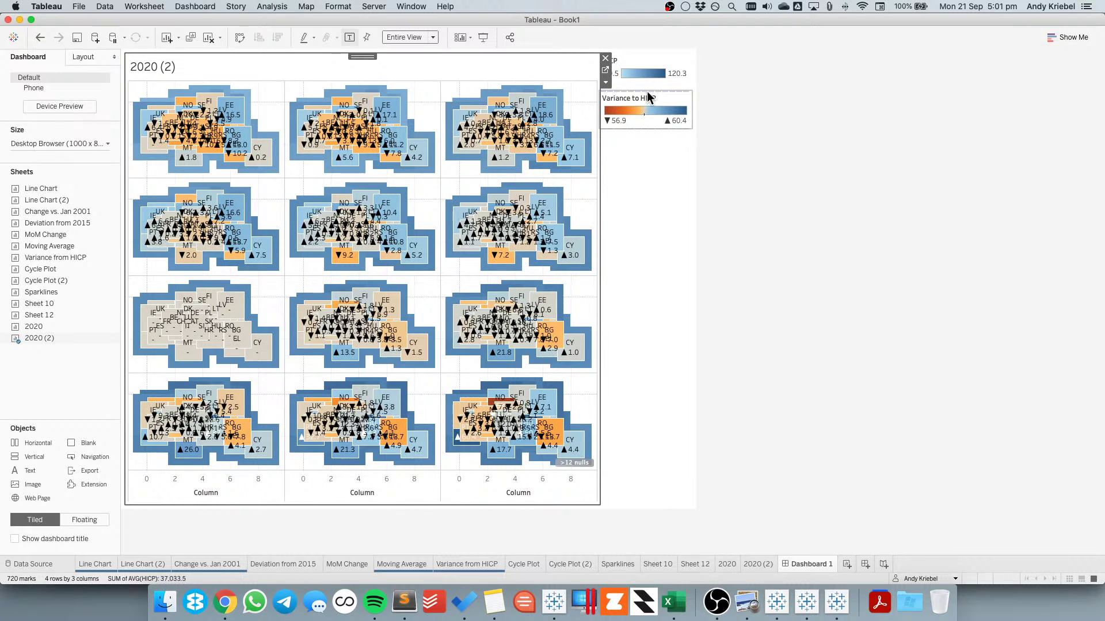
Delete the layout container holding the two colour legends and hide the Column axis of the trellis map
{"action": "left_click", "coordinate": [645, 68]}
{"action": "double_click", "coordinate": [646, 55]}
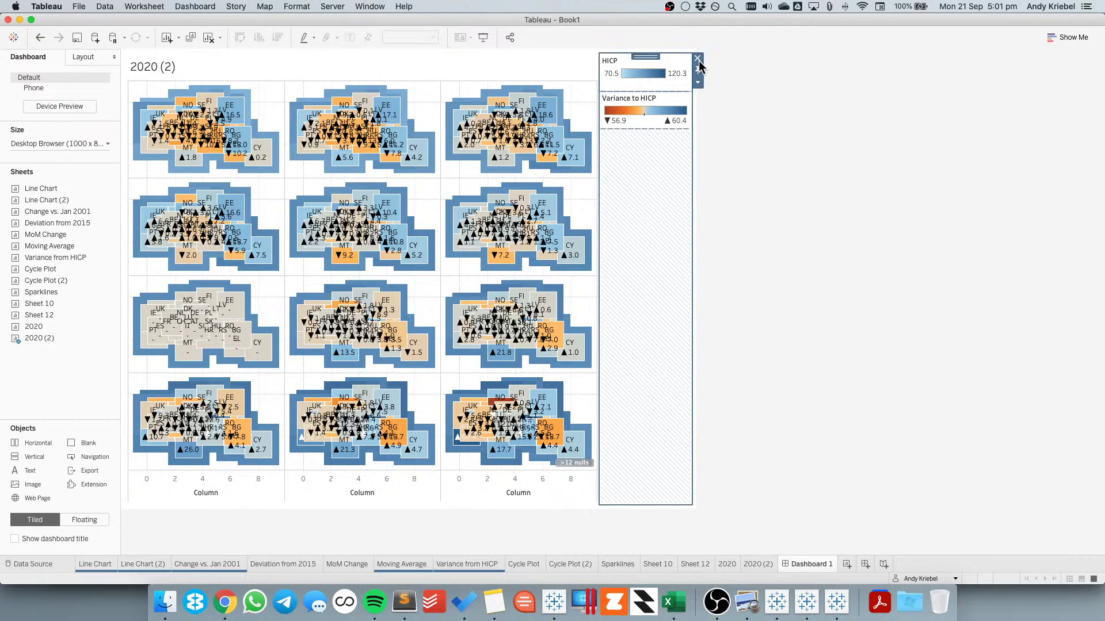
{"action": "left_click", "coordinate": [697, 58]}
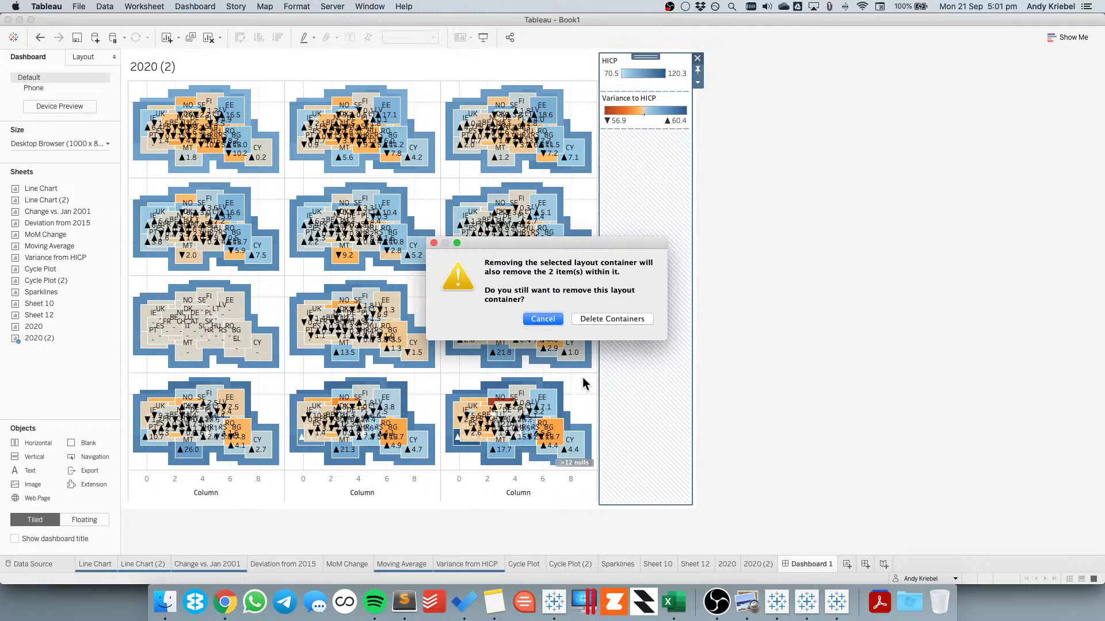
{"action": "left_click", "coordinate": [599, 318]}
{"action": "right_click", "coordinate": [556, 489]}
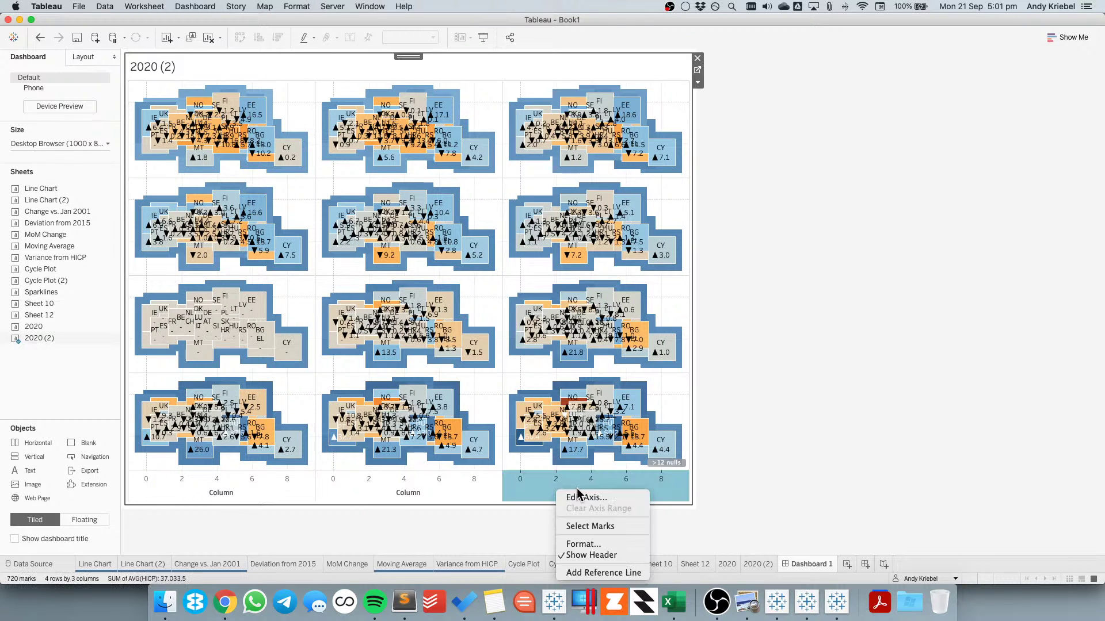
{"action": "left_click", "coordinate": [581, 554]}
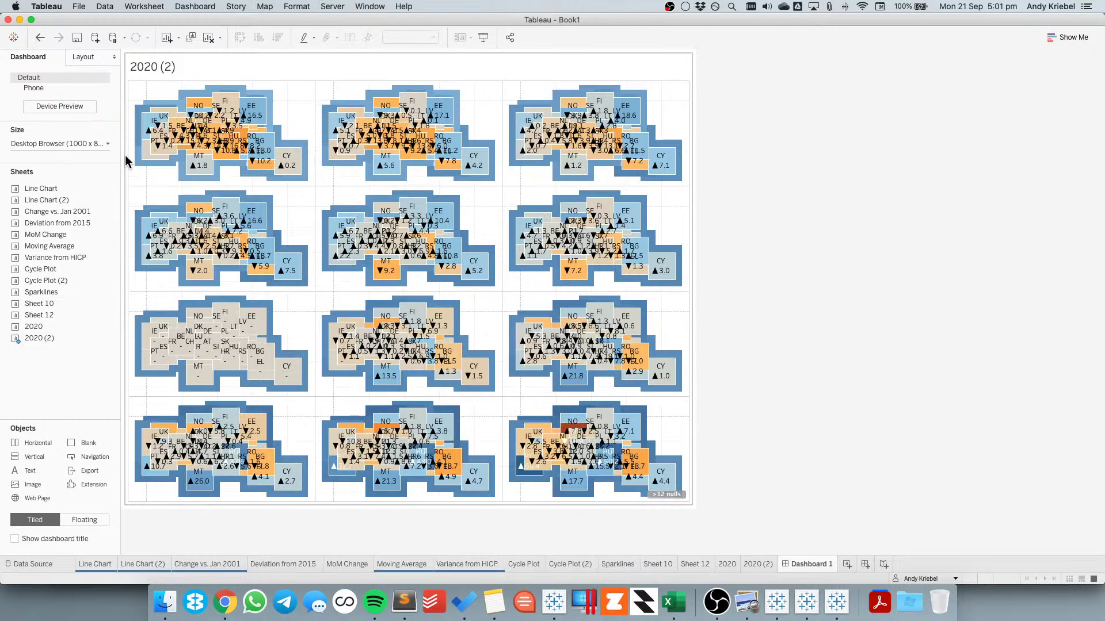
Set the dashboard's fixed size to 1300 px wide and 1300 px high
{"action": "left_click", "coordinate": [78, 145]}
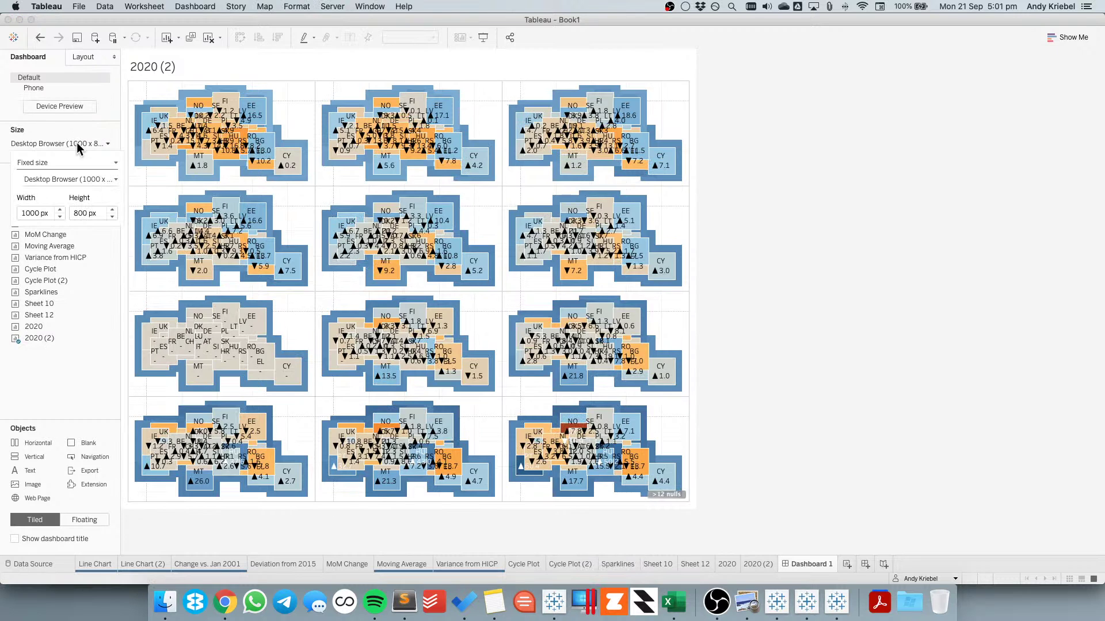
{"action": "left_click", "coordinate": [60, 210]}
{"action": "left_click", "coordinate": [60, 210]}
{"action": "left_click", "coordinate": [60, 211]}
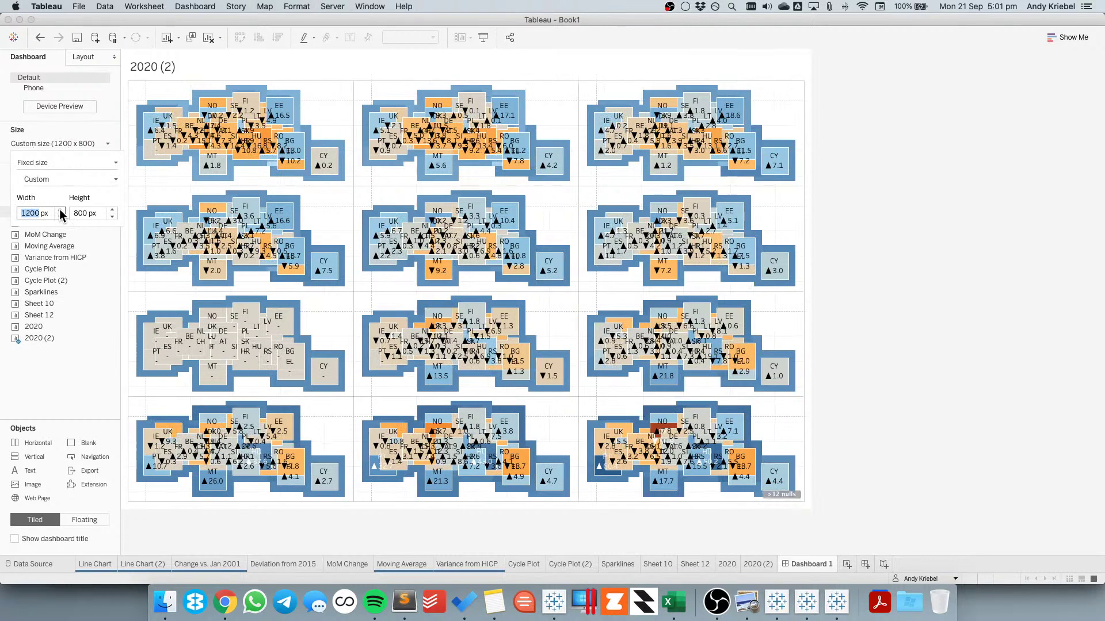
{"action": "left_click", "coordinate": [113, 211]}
{"action": "left_click", "coordinate": [113, 211]}
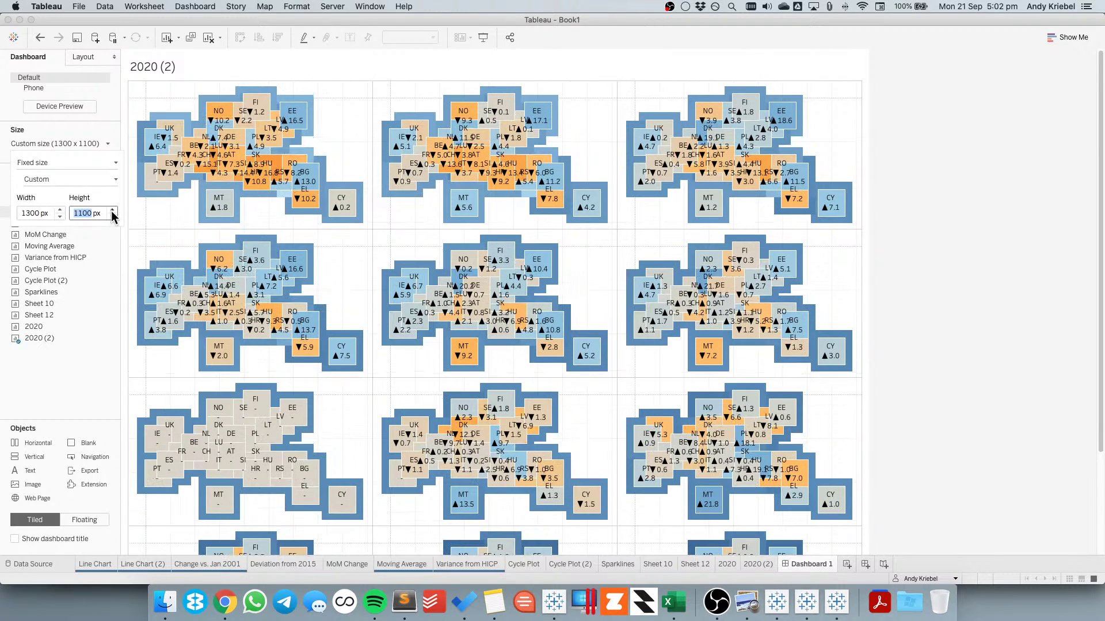
{"action": "left_click", "coordinate": [114, 210]}
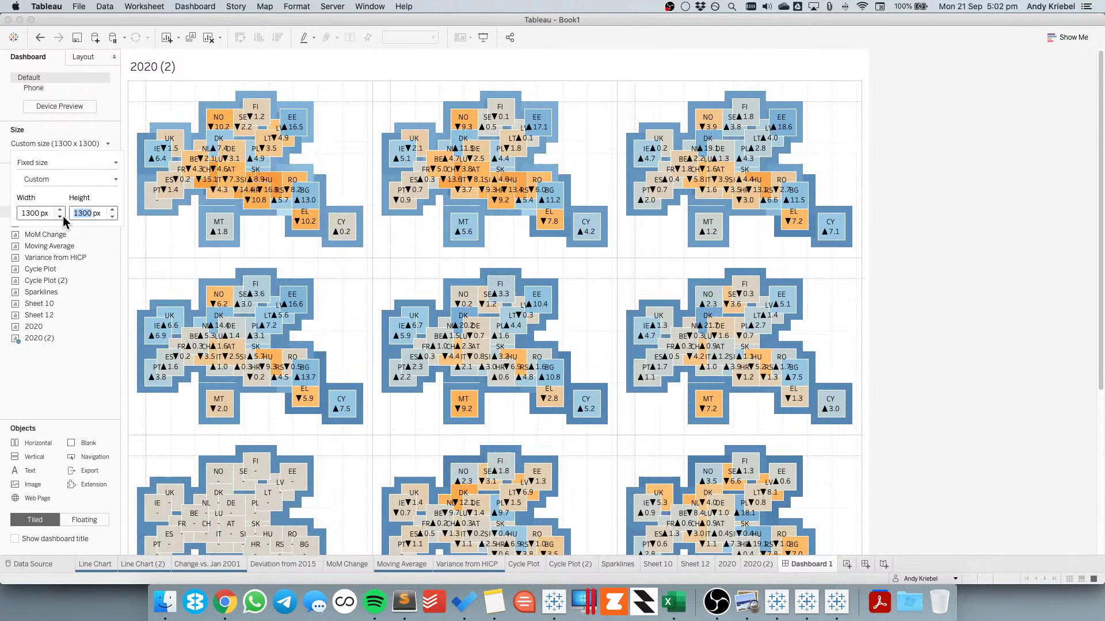
Narrow the dashboard to 1100 px wide and reduce the size of all marks on the 2020 (2) sheet
{"action": "left_click", "coordinate": [59, 217]}
{"action": "left_click", "coordinate": [59, 217]}
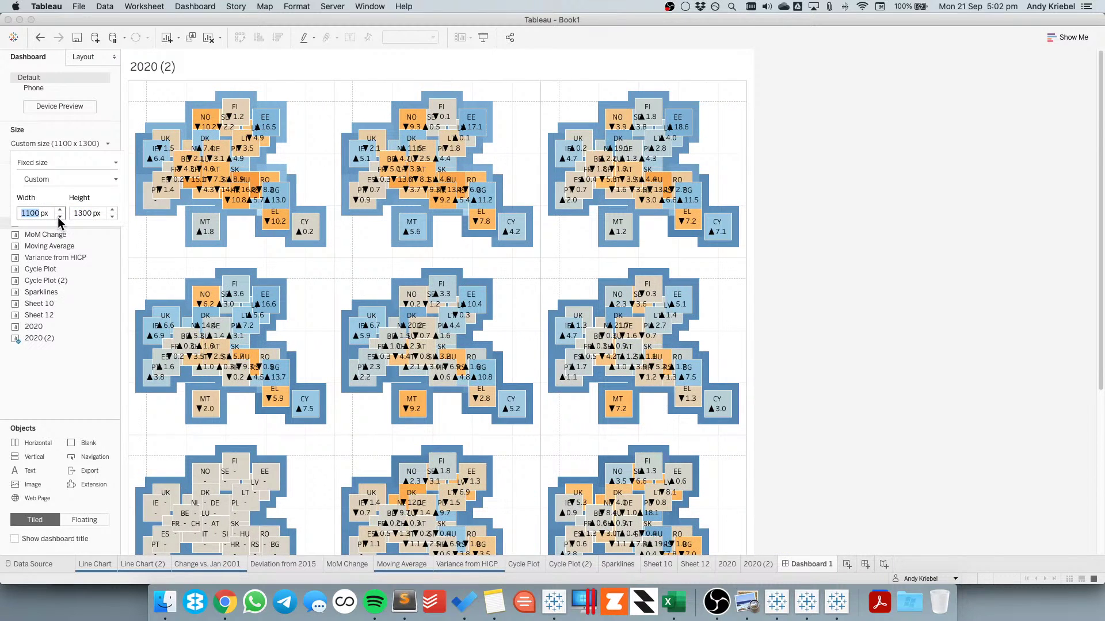
{"action": "left_click", "coordinate": [758, 564]}
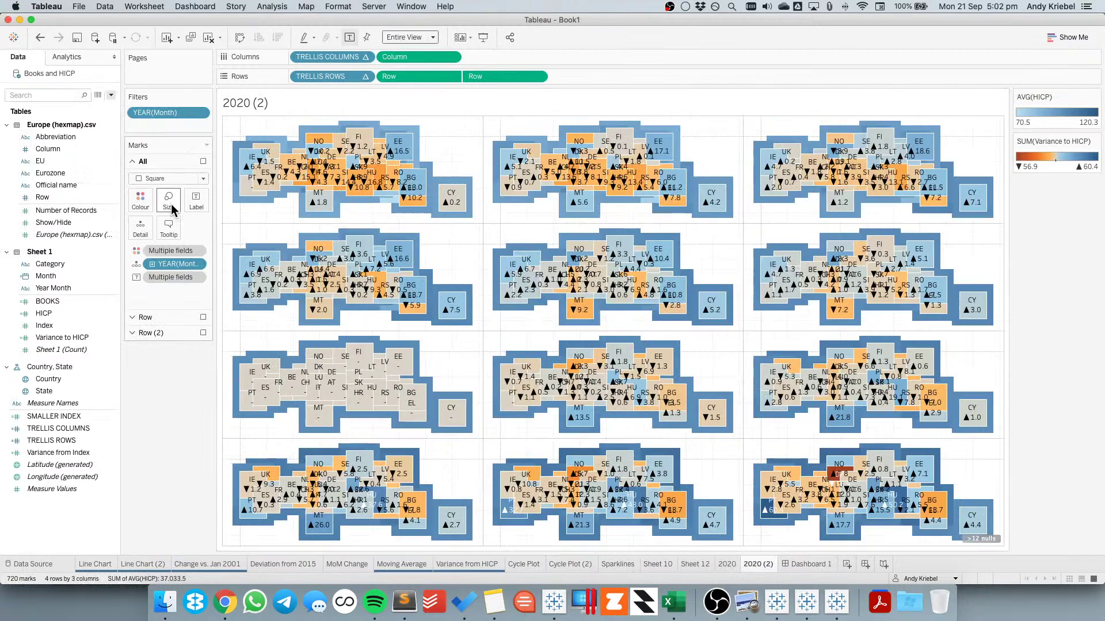
{"action": "left_click", "coordinate": [169, 201]}
{"action": "left_click_drag", "start_coordinate": [242, 228], "coordinate": [233, 232]}
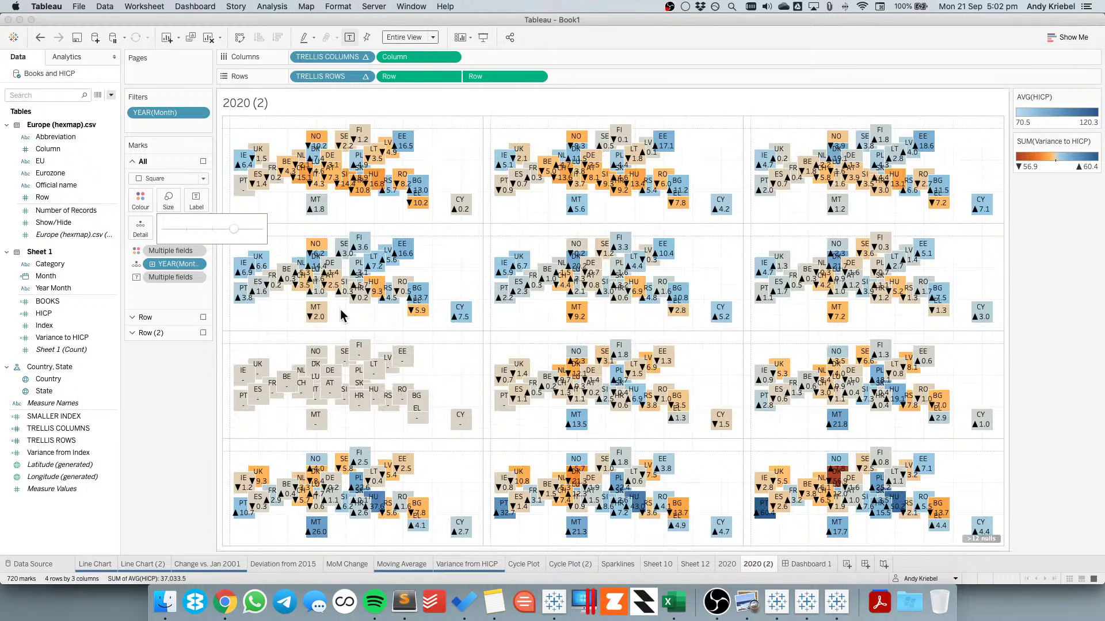
{"action": "left_click", "coordinate": [807, 563]}
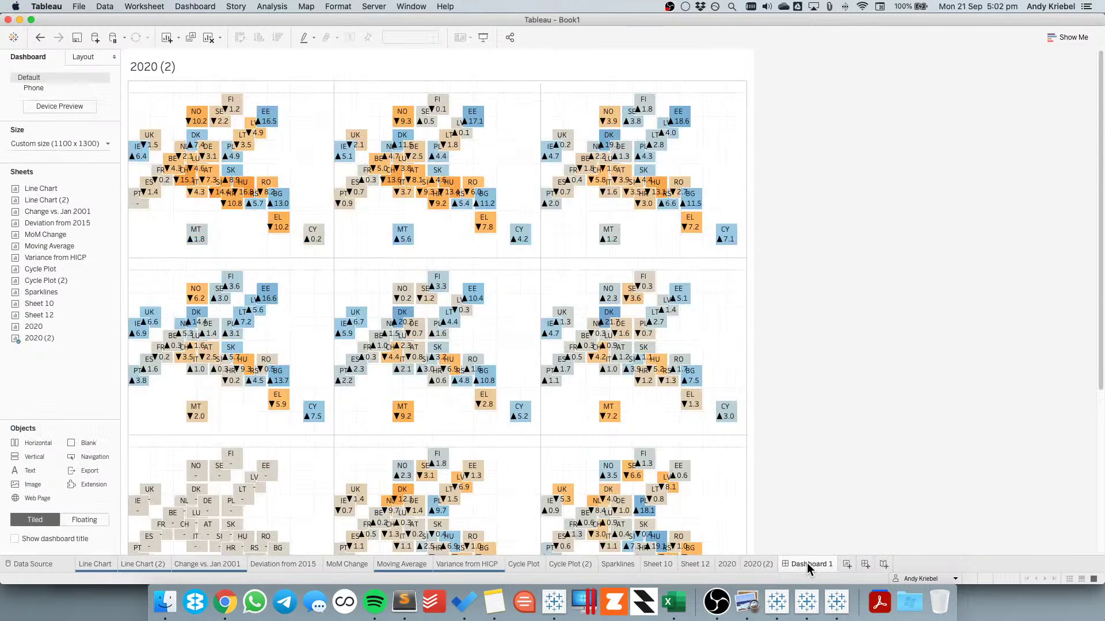
Shrink all marks on the 2020 (2) sheet a little further and check the maps from top to bottom on the dashboard
{"action": "left_click", "coordinate": [751, 563]}
{"action": "left_click", "coordinate": [179, 199]}
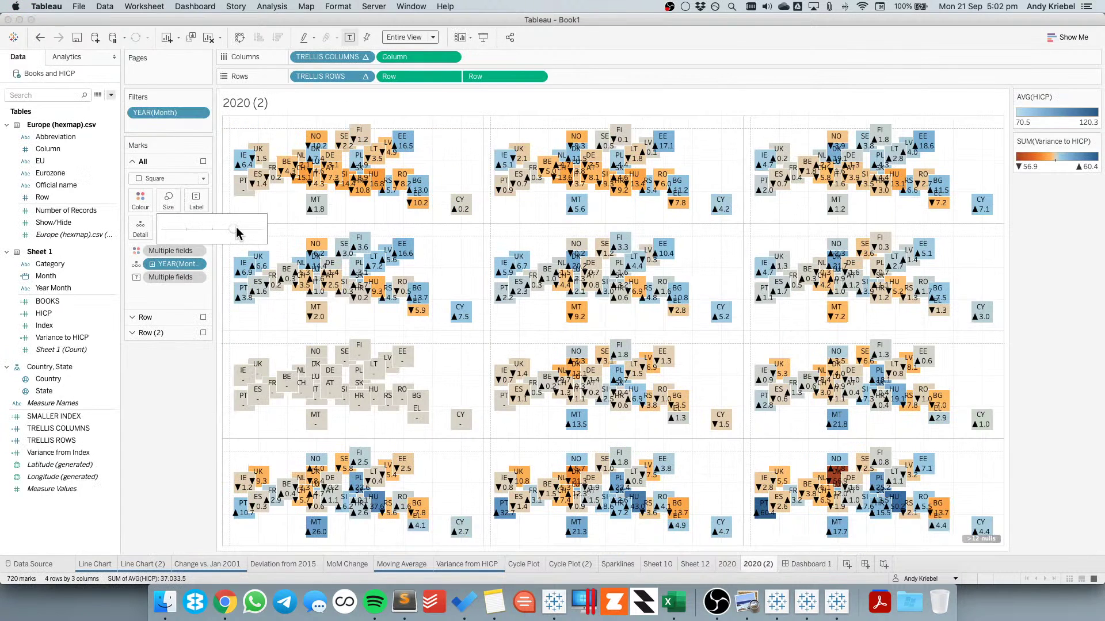
{"action": "left_click_drag", "start_coordinate": [224, 229], "coordinate": [223, 228]}
{"action": "left_click", "coordinate": [814, 564]}
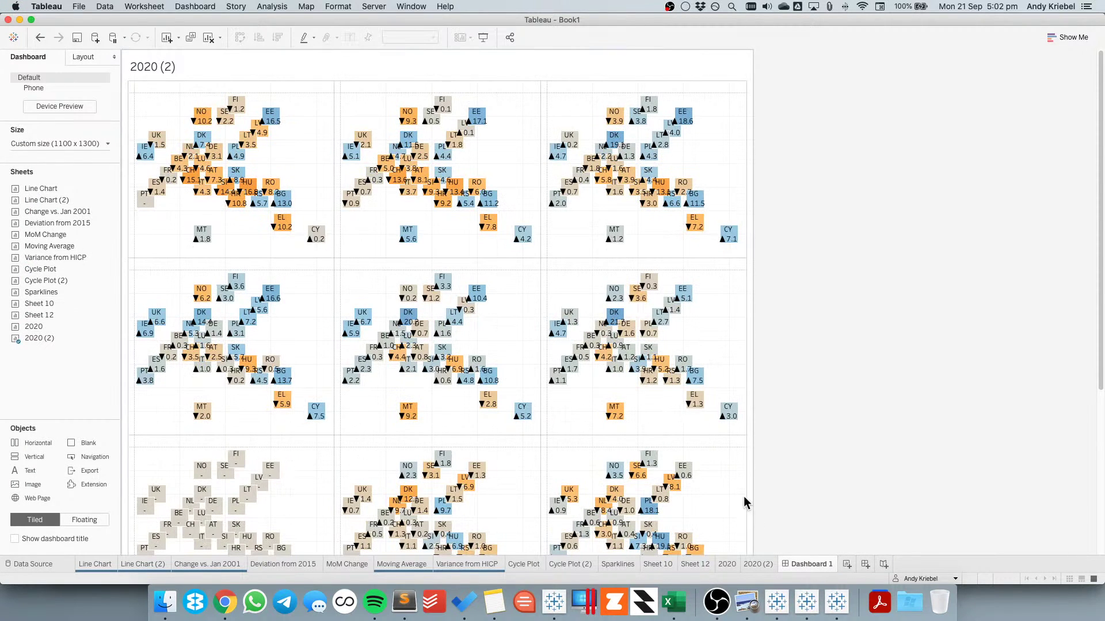
{"action": "scroll", "coordinate": [932, 337], "scroll_direction": "down", "scroll_amount": 3}
{"action": "scroll", "coordinate": [932, 336], "scroll_direction": "down", "scroll_amount": 5}
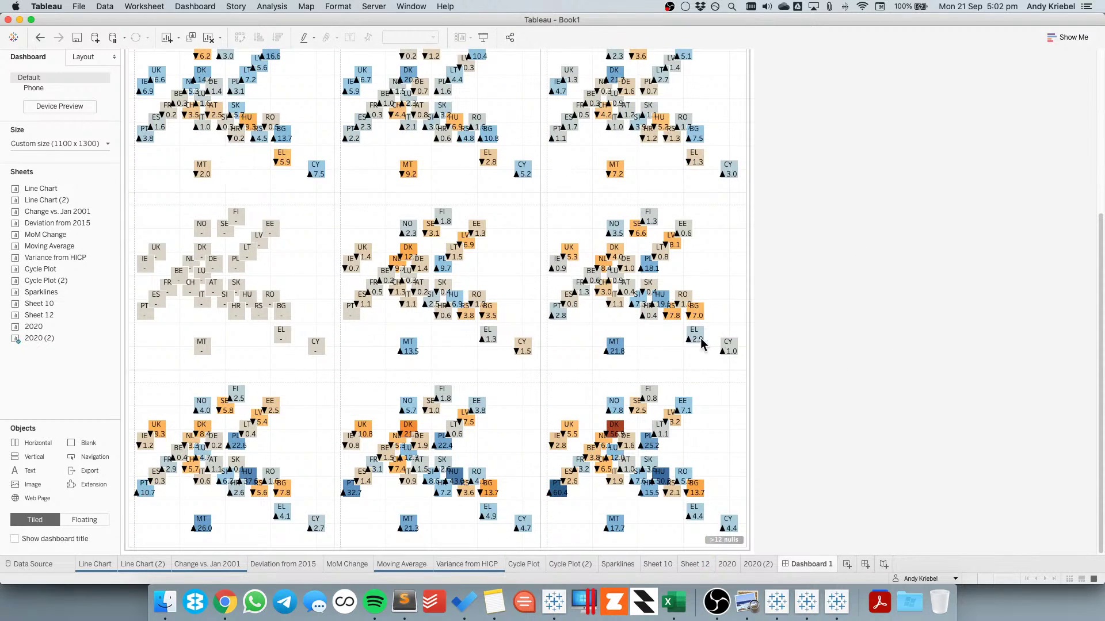
{"action": "scroll", "coordinate": [787, 346], "scroll_direction": "up", "scroll_amount": 8}
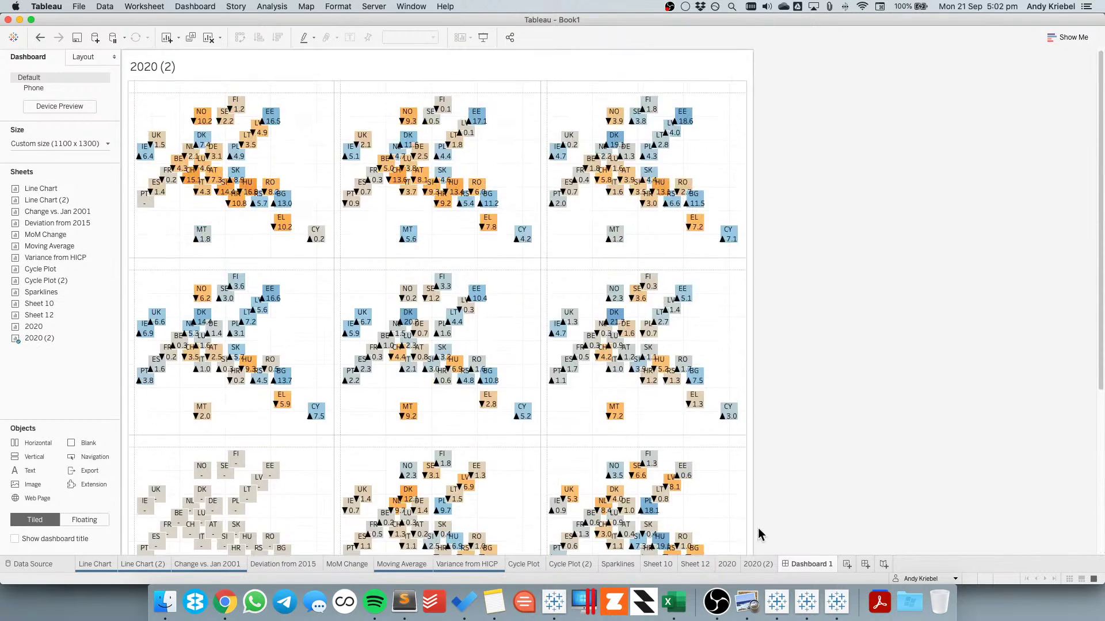
Delete Dashboard 1 and the 2020 (2) trellis worksheet
{"action": "right_click", "coordinate": [813, 558]}
{"action": "left_click", "coordinate": [830, 434]}
{"action": "right_click", "coordinate": [755, 565]}
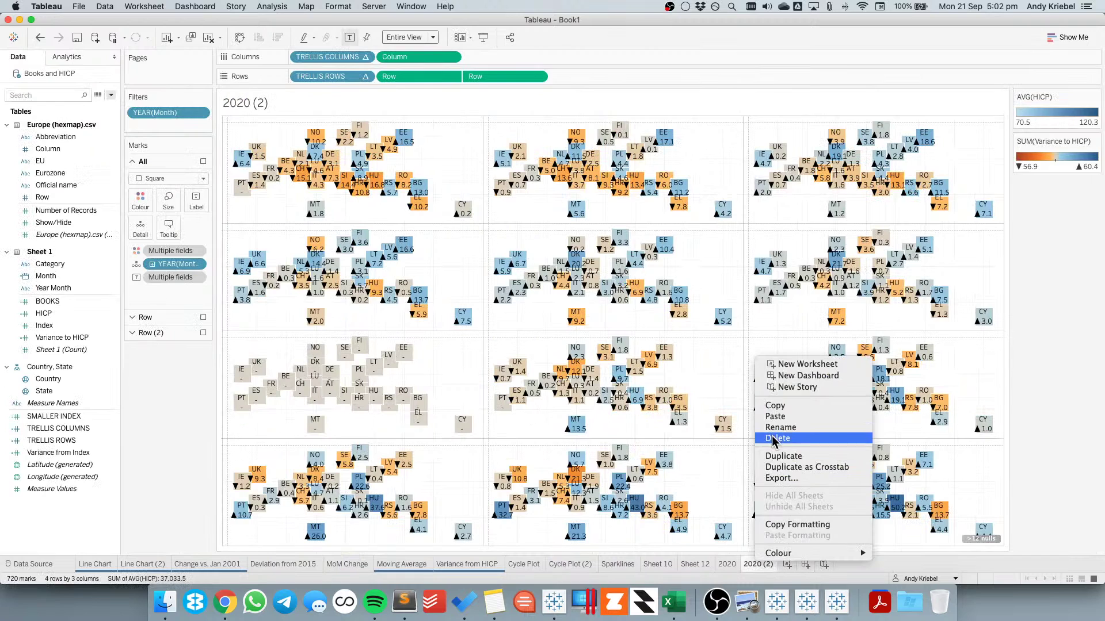
{"action": "left_click", "coordinate": [714, 513]}
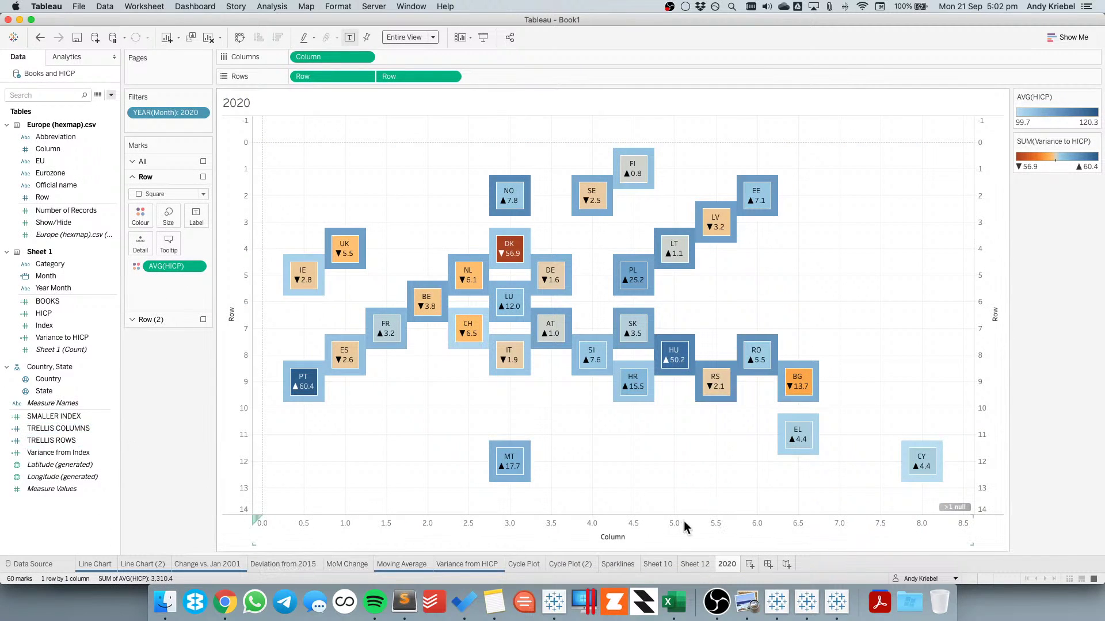
Switch to the WOW2020 Week 32 COVID-19 New Case Trends workbook and examine how its WOW2020W32 sheet lays out columns and rows
{"action": "left_click", "coordinate": [837, 603]}
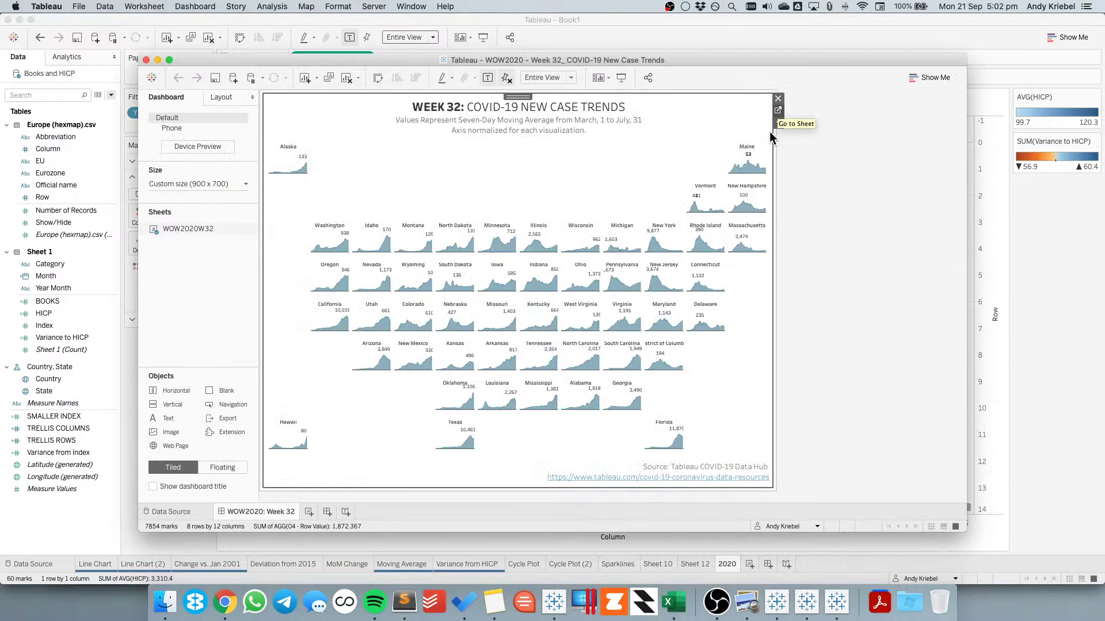
{"action": "left_click", "coordinate": [778, 110]}
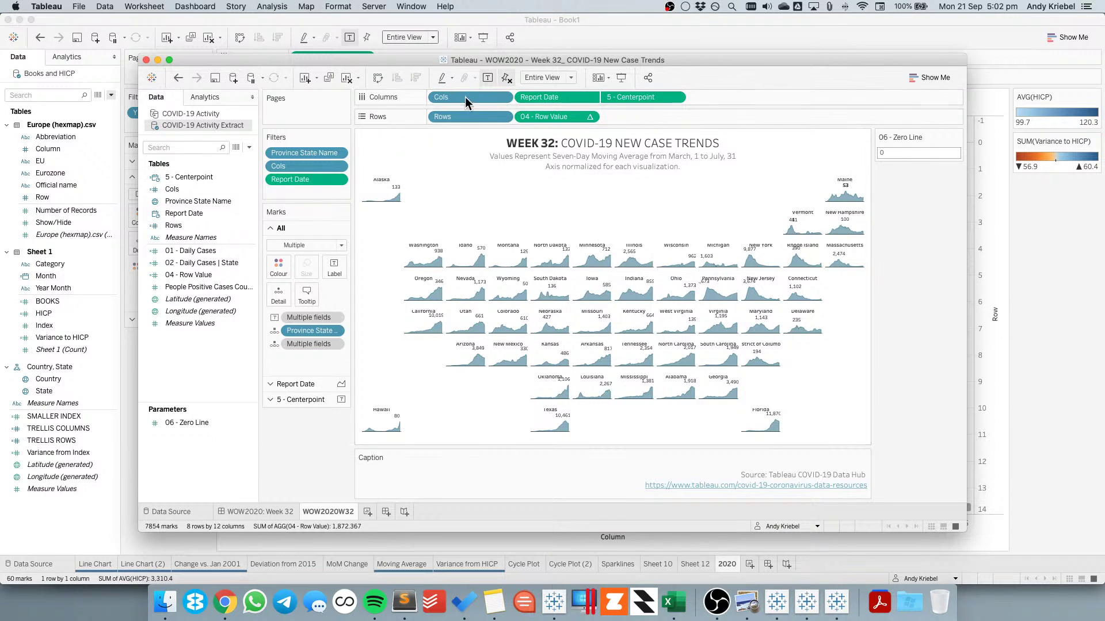
{"action": "left_click_drag", "start_coordinate": [474, 120], "coordinate": [499, 158]}
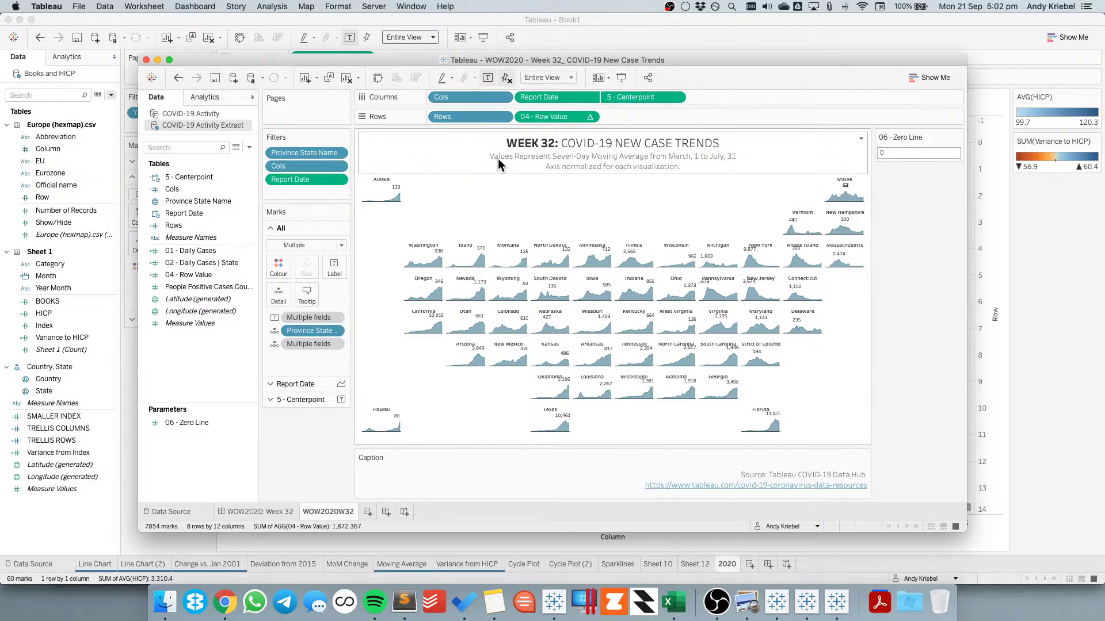
{"action": "key", "text": "super+w"}
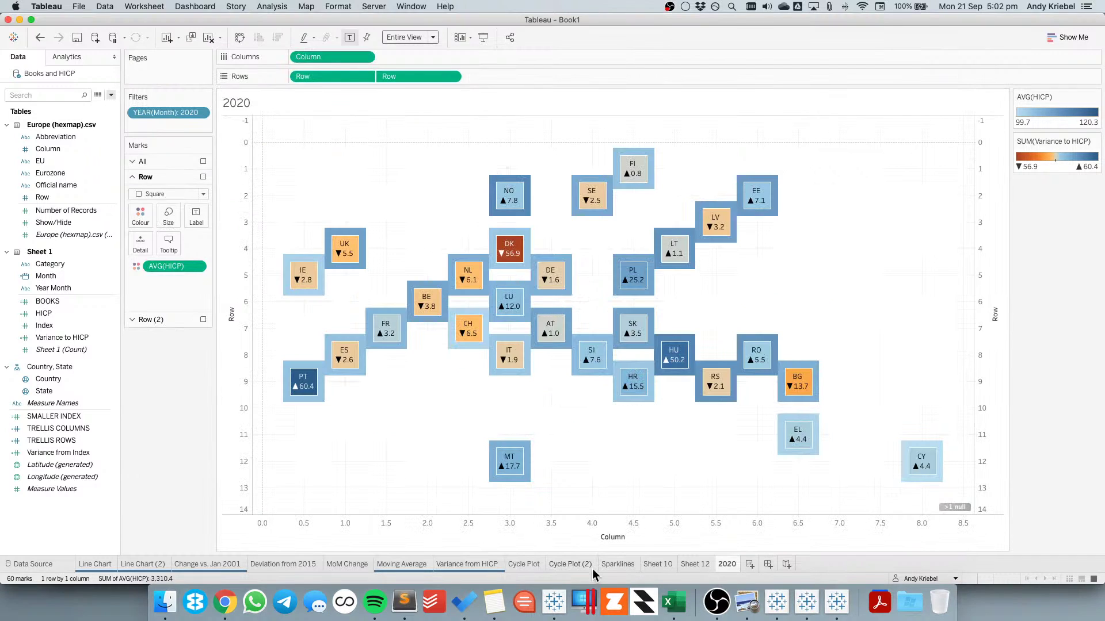
Create a new worksheet with discrete Column on columns and Row on rows, fitted to the entire view
{"action": "left_click", "coordinate": [749, 563]}
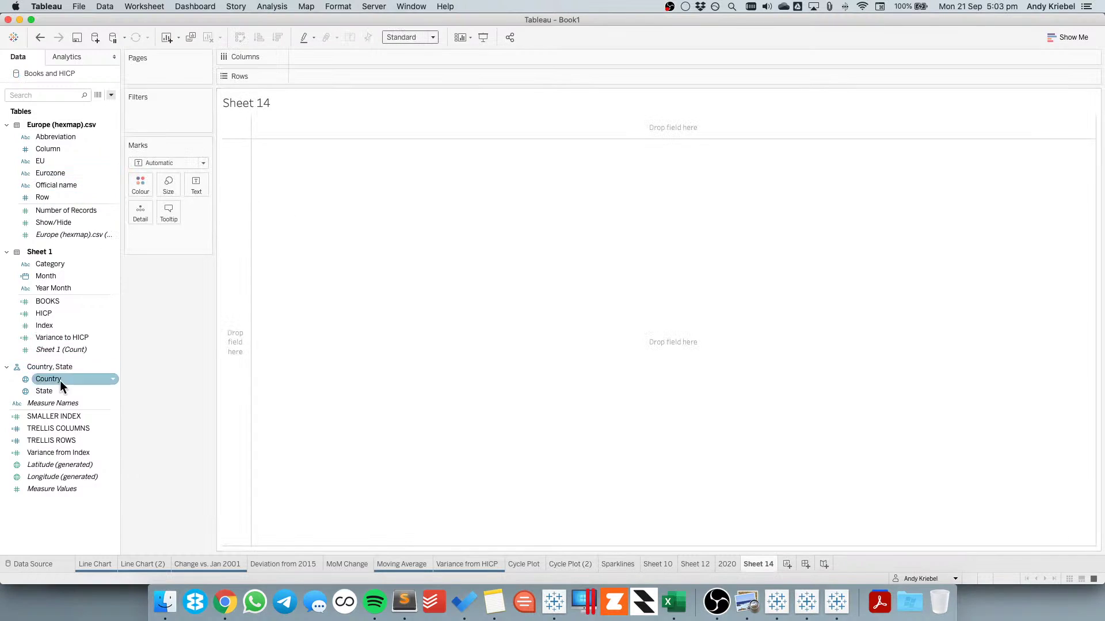
{"action": "left_click_drag", "start_coordinate": [50, 150], "coordinate": [324, 54]}
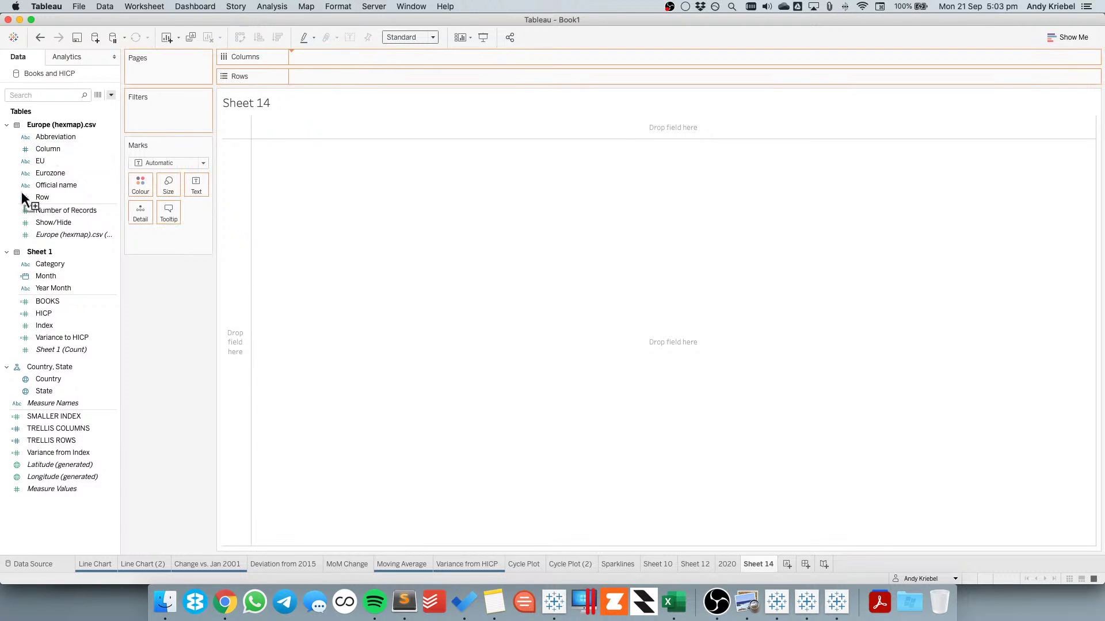
{"action": "left_click_drag", "start_coordinate": [46, 198], "coordinate": [316, 77]}
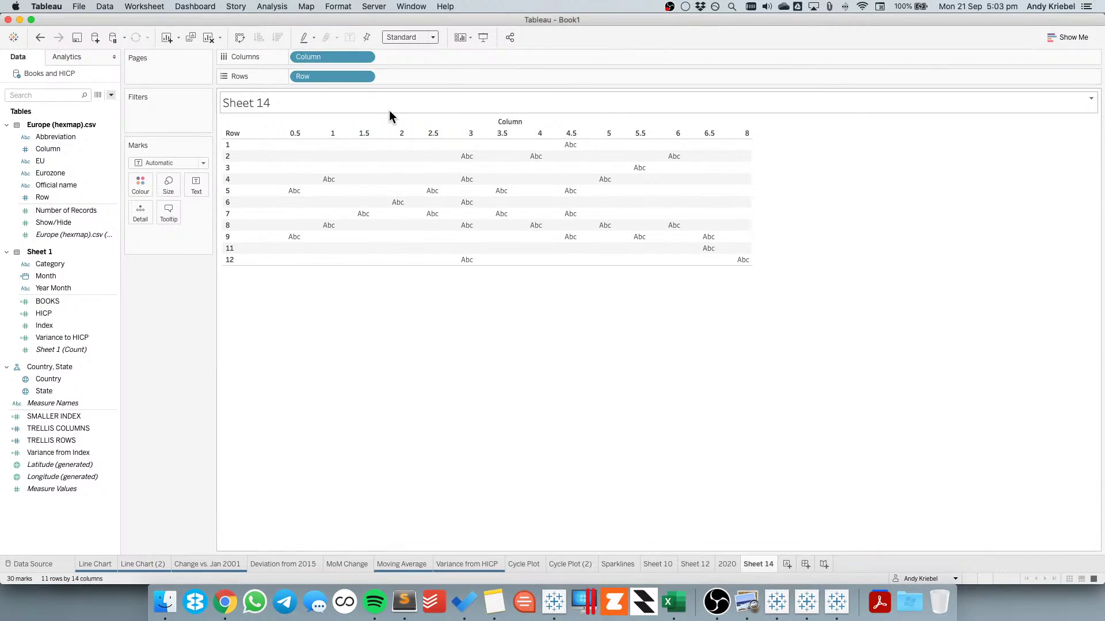
{"action": "left_click", "coordinate": [401, 37]}
{"action": "left_click", "coordinate": [399, 75]}
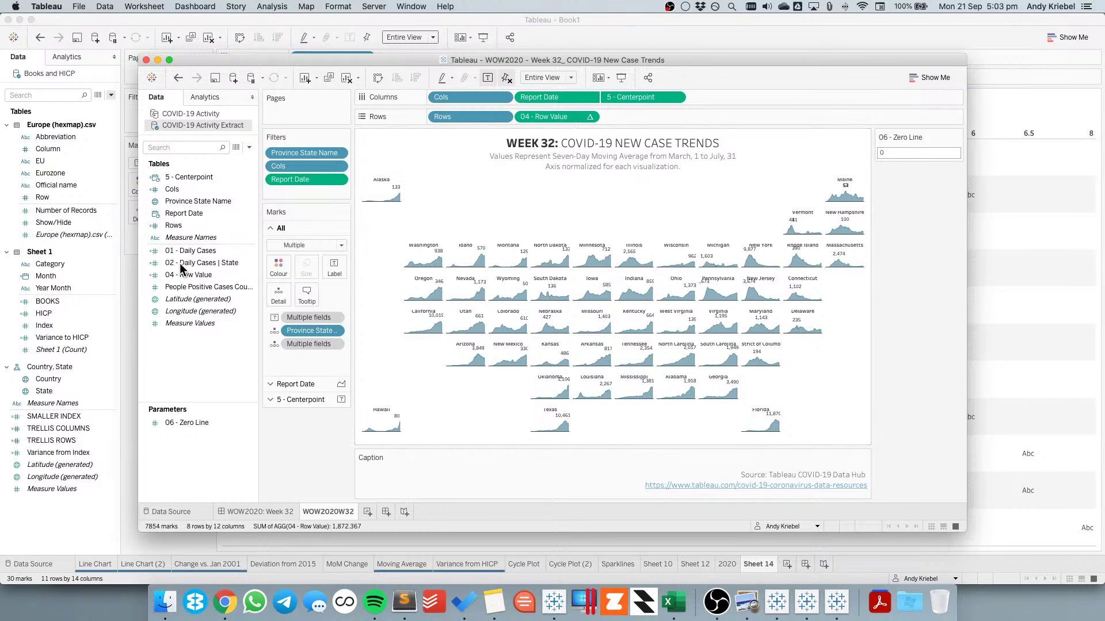
Read the 04 - Row Value formula in the COVID-19 workbook, close it unchanged and return to Book1
{"action": "right_click", "coordinate": [196, 275]}
{"action": "left_click", "coordinate": [216, 328]}
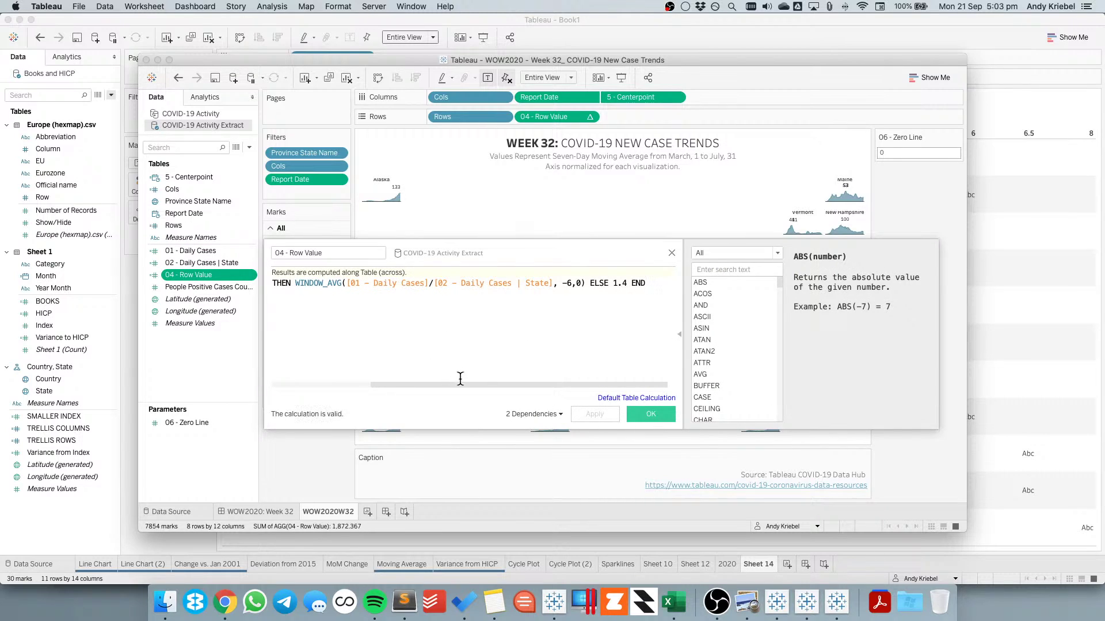
{"action": "mouse_move", "coordinate": [456, 382]}
{"action": "left_mouse_down"}
{"action": "mouse_move", "coordinate": [355, 381]}
{"action": "mouse_move", "coordinate": [454, 382]}
{"action": "left_mouse_up"}
{"action": "left_click", "coordinate": [671, 254]}
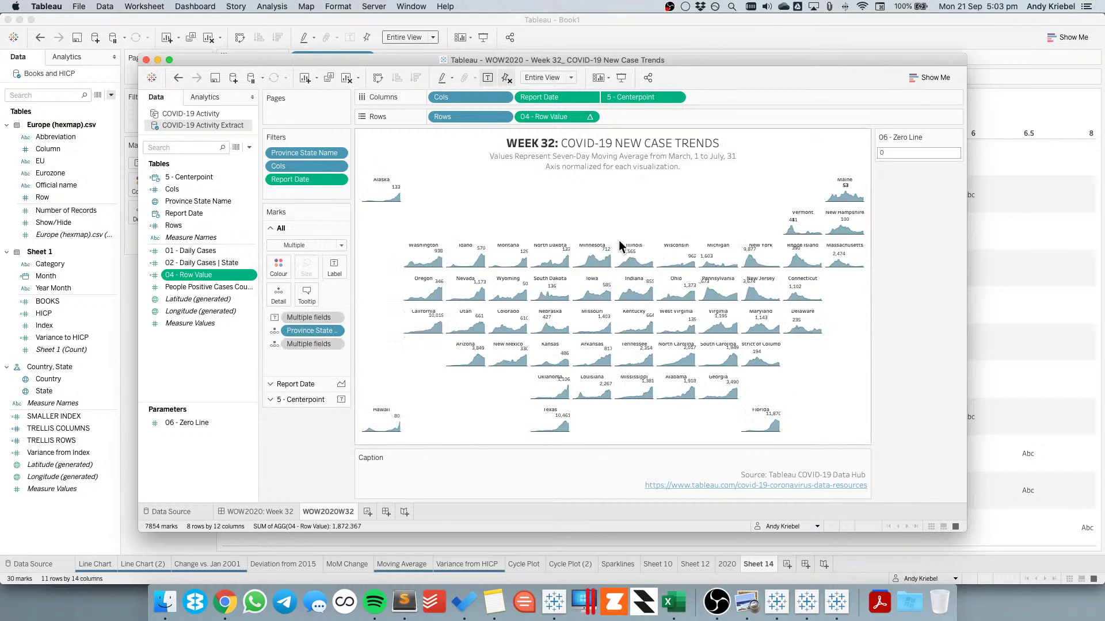
{"action": "key", "text": "super+w"}
Add the average of Index to the rows of the new sheet, after Row
{"action": "left_click", "coordinate": [64, 328]}
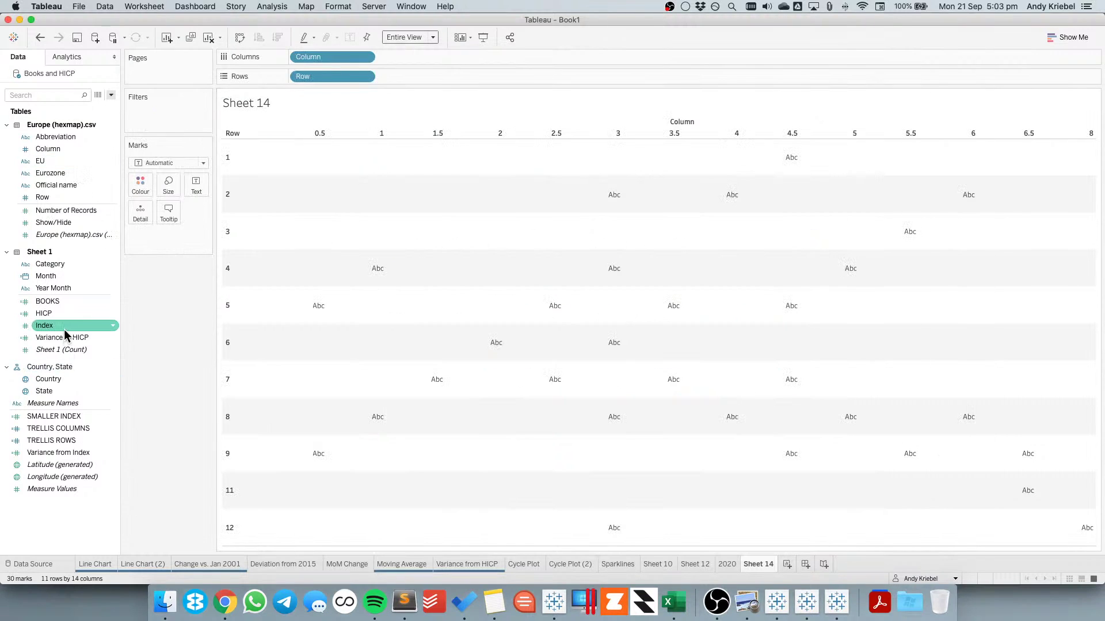
{"action": "left_click_drag", "start_coordinate": [65, 329], "coordinate": [451, 77]}
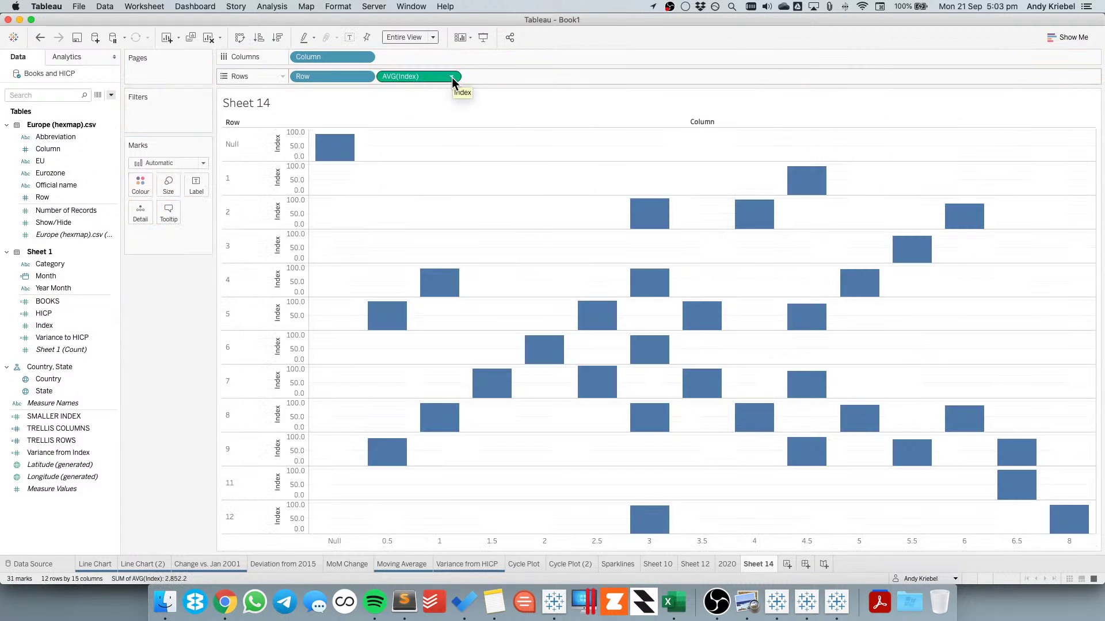
{"action": "left_click", "coordinate": [61, 162]}
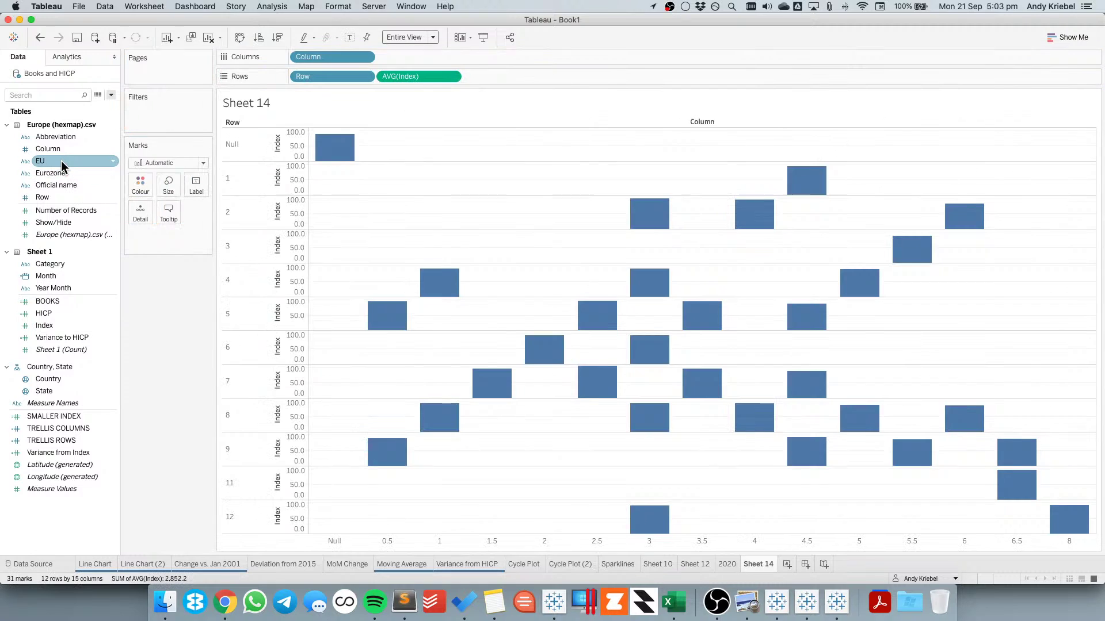
Examine which fields the COVID-19 workbook uses on its Report Date marks and return to Book1
{"action": "key", "text": "super+grave"}
{"action": "left_click", "coordinate": [309, 385]}
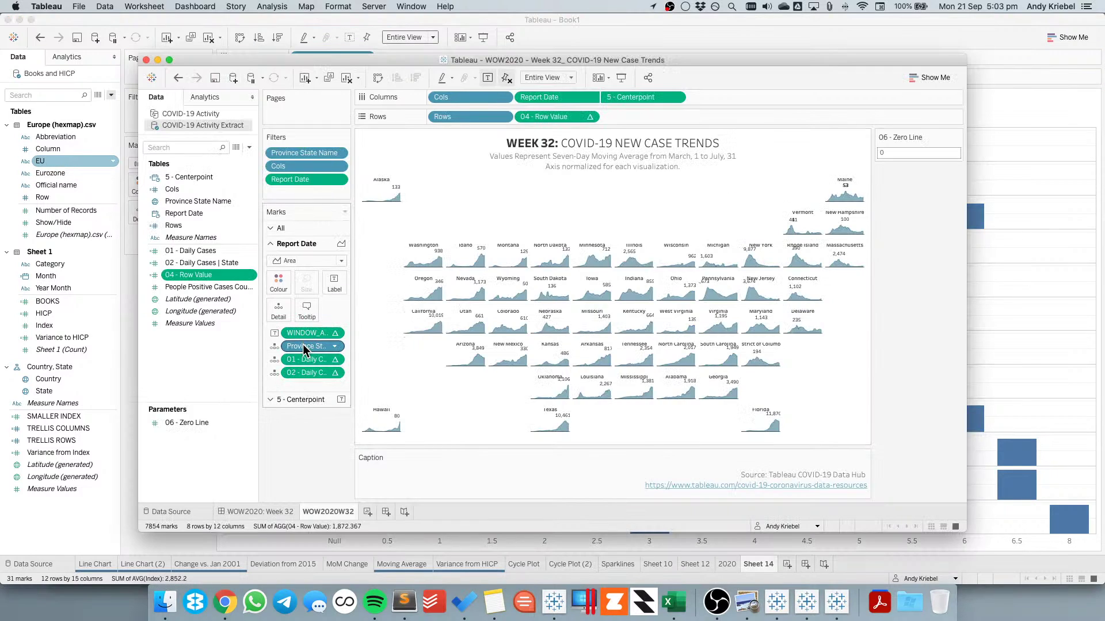
{"action": "key", "text": "super+grave"}
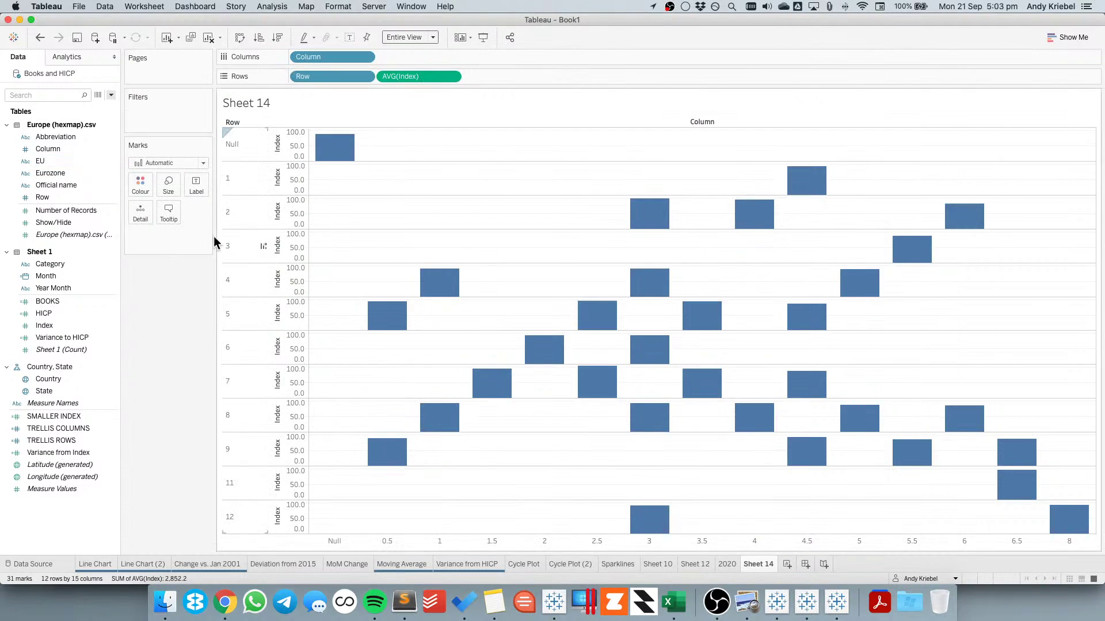
{"action": "key", "text": "super+grave"}
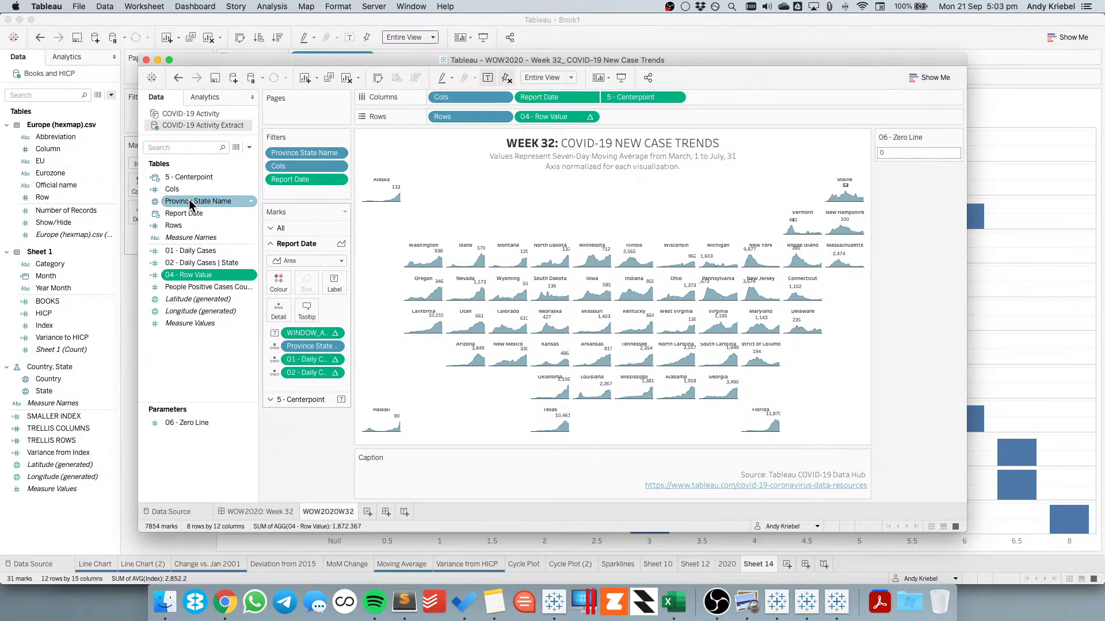
{"action": "key", "text": "super+grave"}
Add Month to the columns as a continuous date after Column and set its level to continuous quarter
{"action": "left_click", "coordinate": [61, 233]}
{"action": "left_click_drag", "start_coordinate": [53, 275], "coordinate": [422, 63]}
{"action": "left_click", "coordinate": [510, 367]}
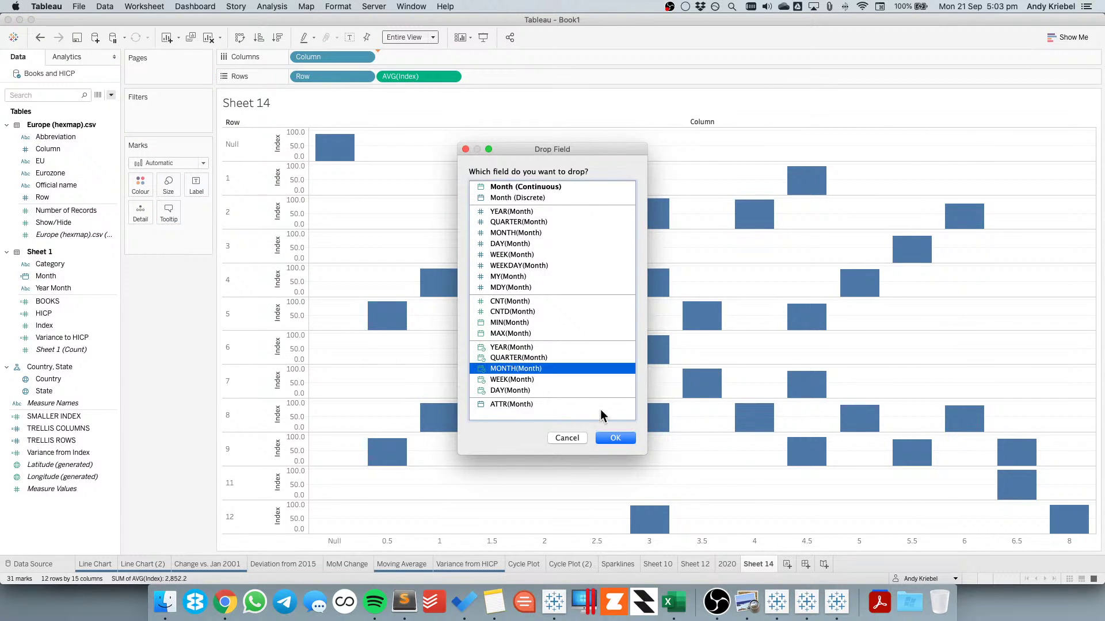
{"action": "left_click", "coordinate": [615, 439]}
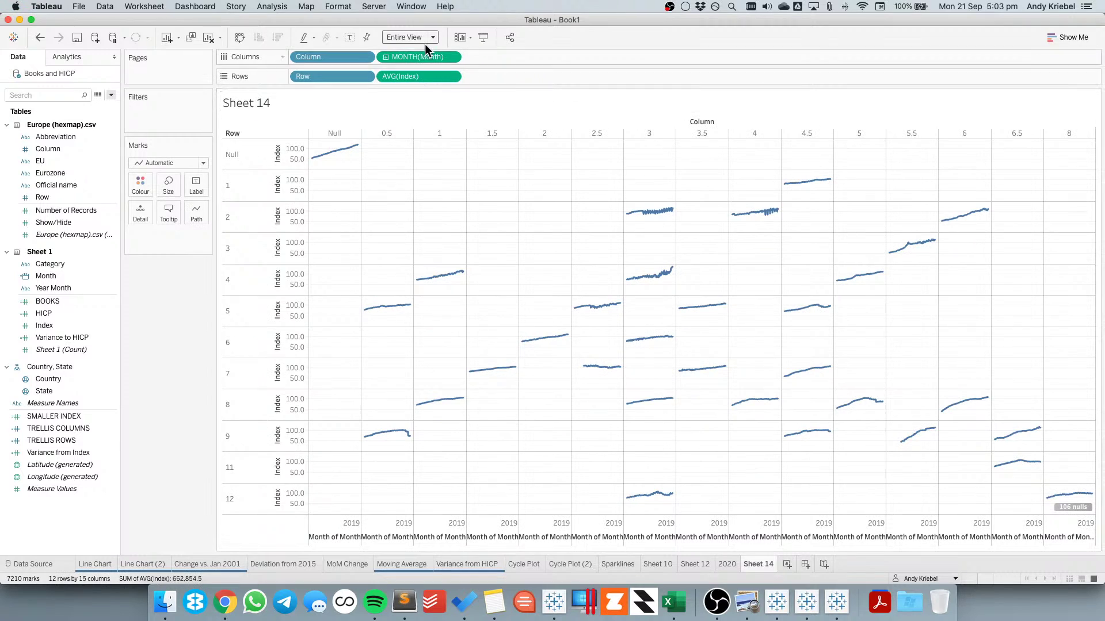
{"action": "left_click", "coordinate": [451, 57]}
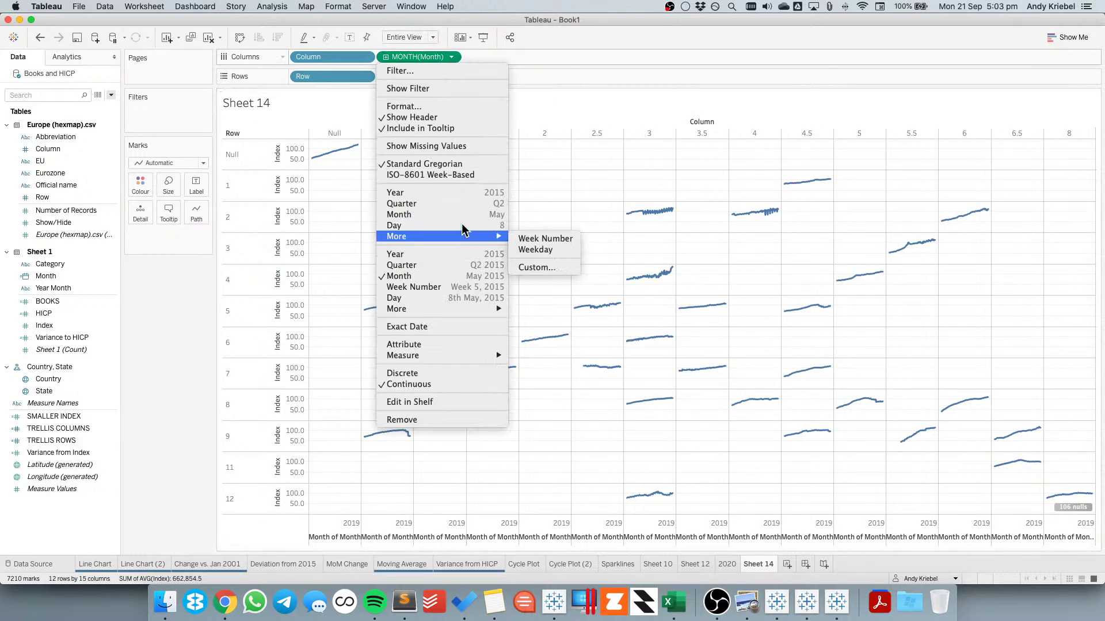
{"action": "left_click", "coordinate": [514, 209]}
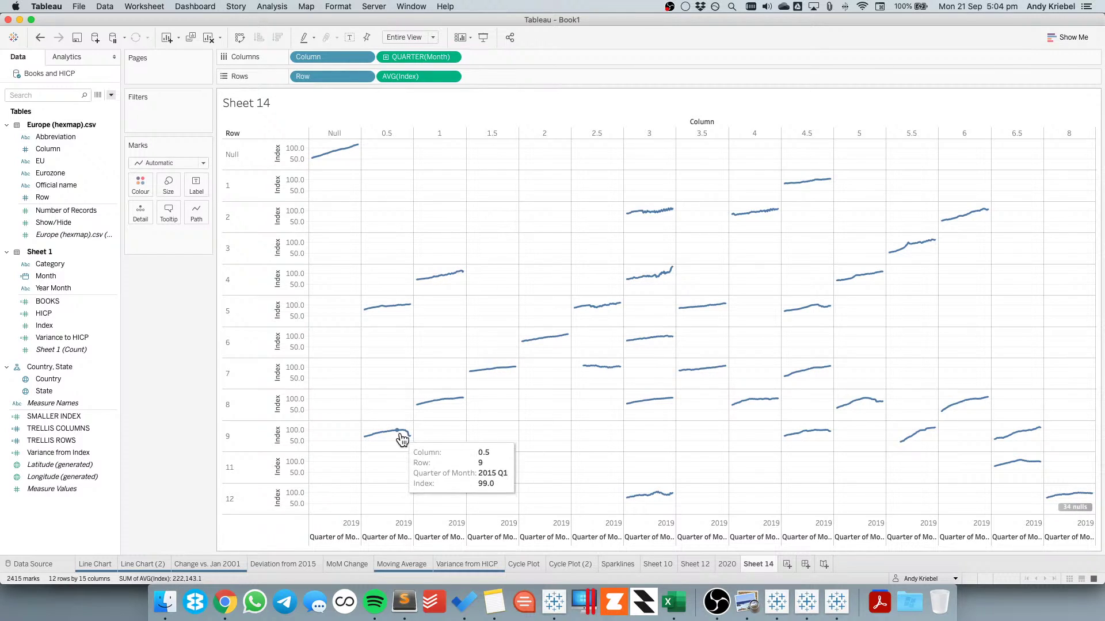
Add Abbreviation as detail to the trend lines and change the mark type to Area
{"action": "mouse_move", "coordinate": [409, 438]}
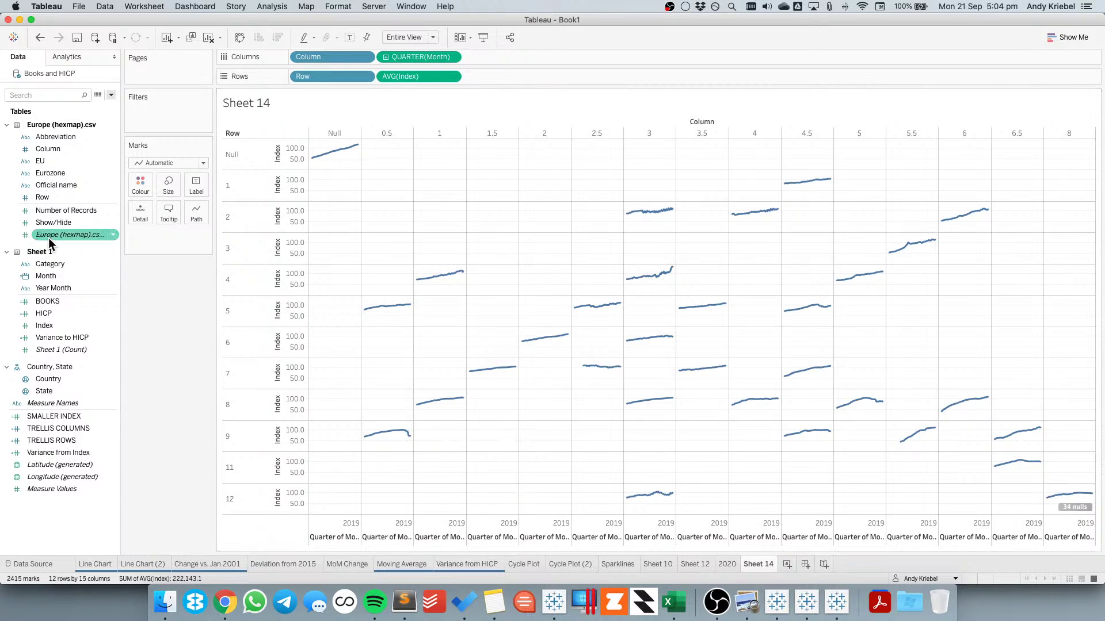
{"action": "left_click_drag", "start_coordinate": [52, 137], "coordinate": [353, 412]}
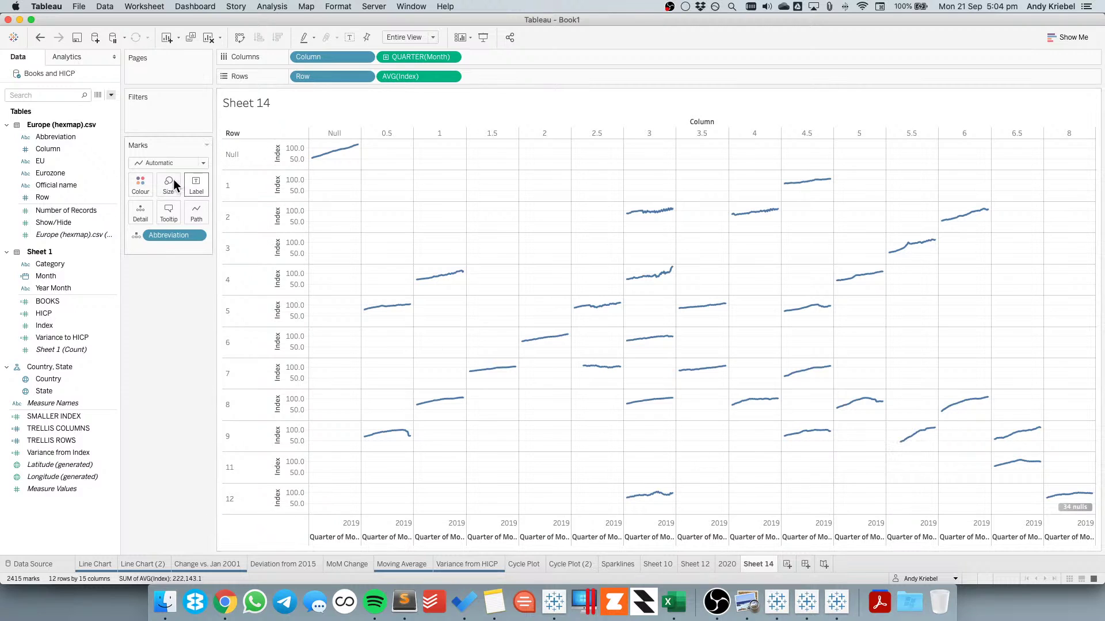
{"action": "left_click", "coordinate": [157, 164]}
{"action": "left_click", "coordinate": [160, 212]}
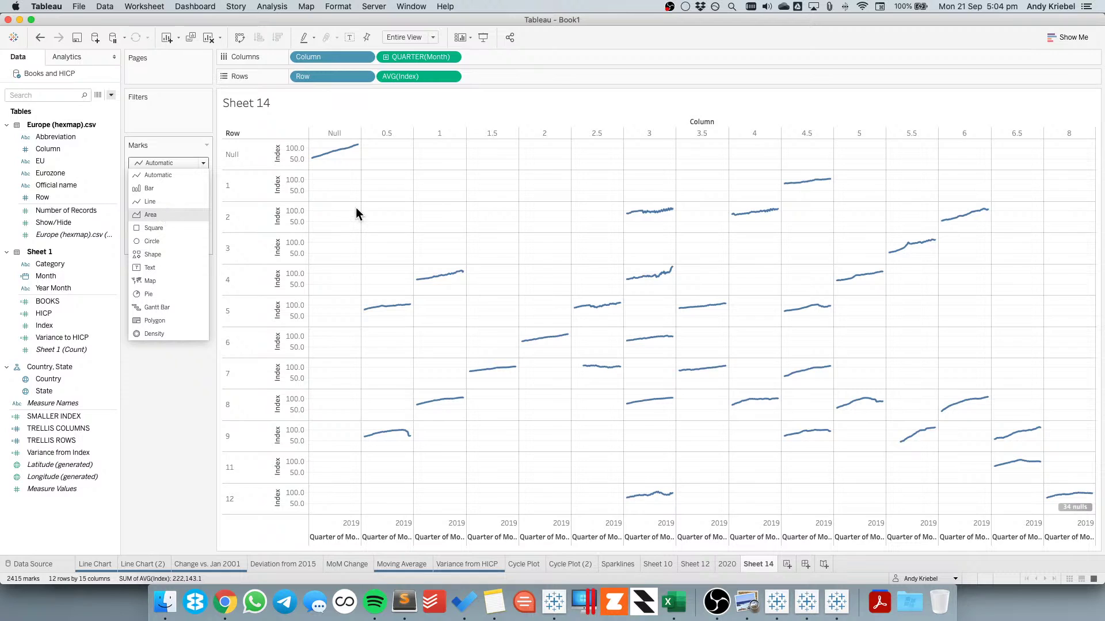
{"action": "left_click", "coordinate": [99, 198]}
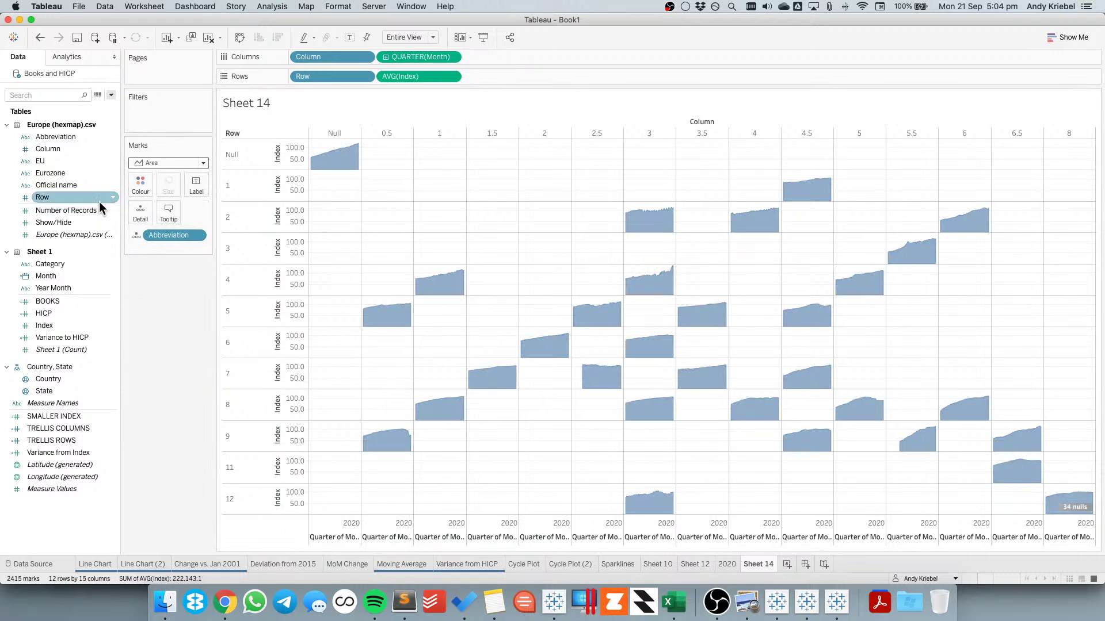
{"action": "left_click", "coordinate": [87, 189]}
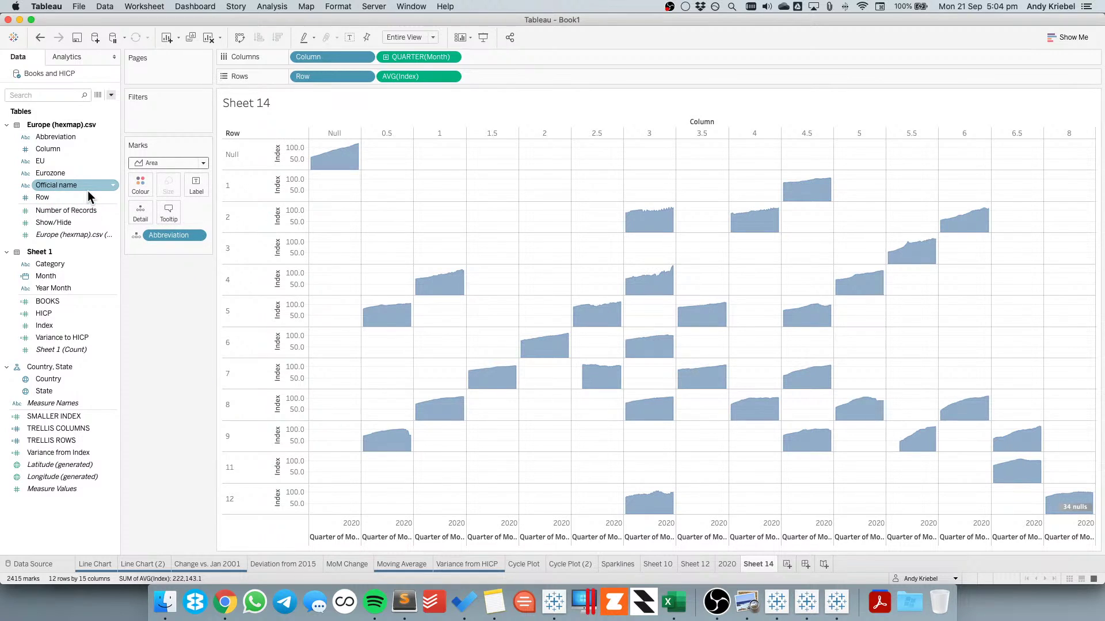
Colour the marks by Category and change the mark type to Line
{"action": "left_click", "coordinate": [60, 162]}
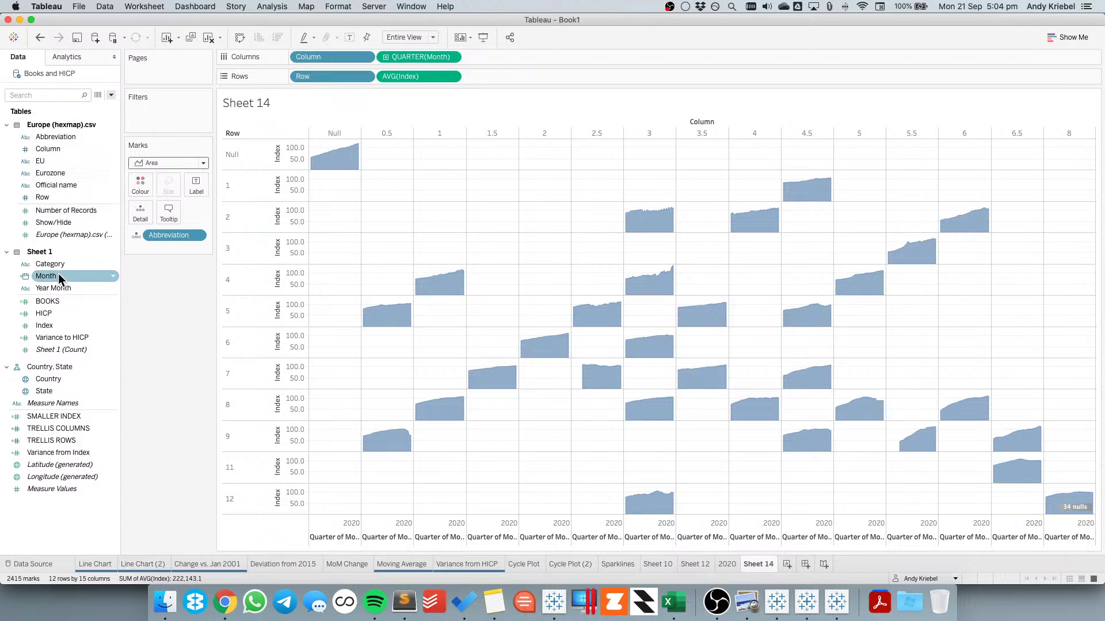
{"action": "left_click_drag", "start_coordinate": [59, 275], "coordinate": [144, 187]}
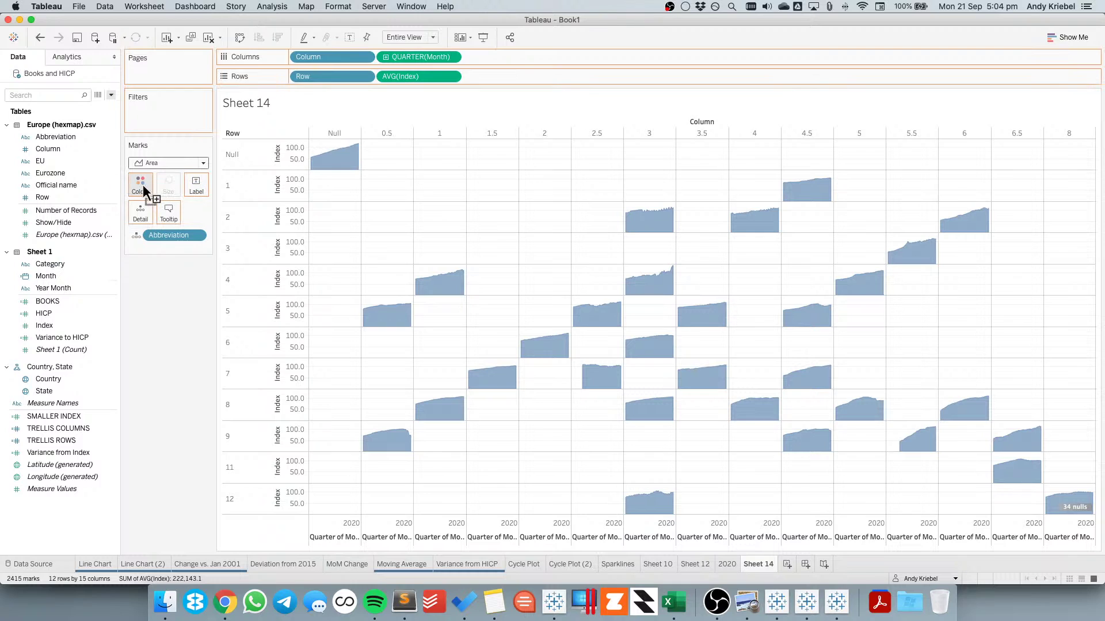
{"action": "left_click_drag", "start_coordinate": [183, 154], "coordinate": [181, 156]}
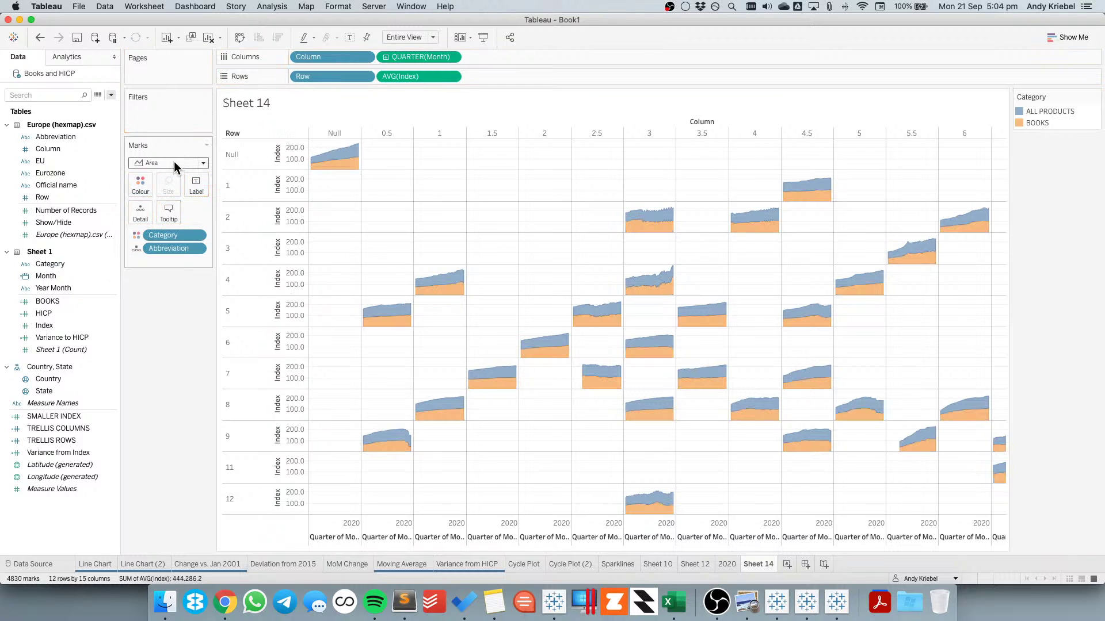
{"action": "left_click", "coordinate": [174, 162]}
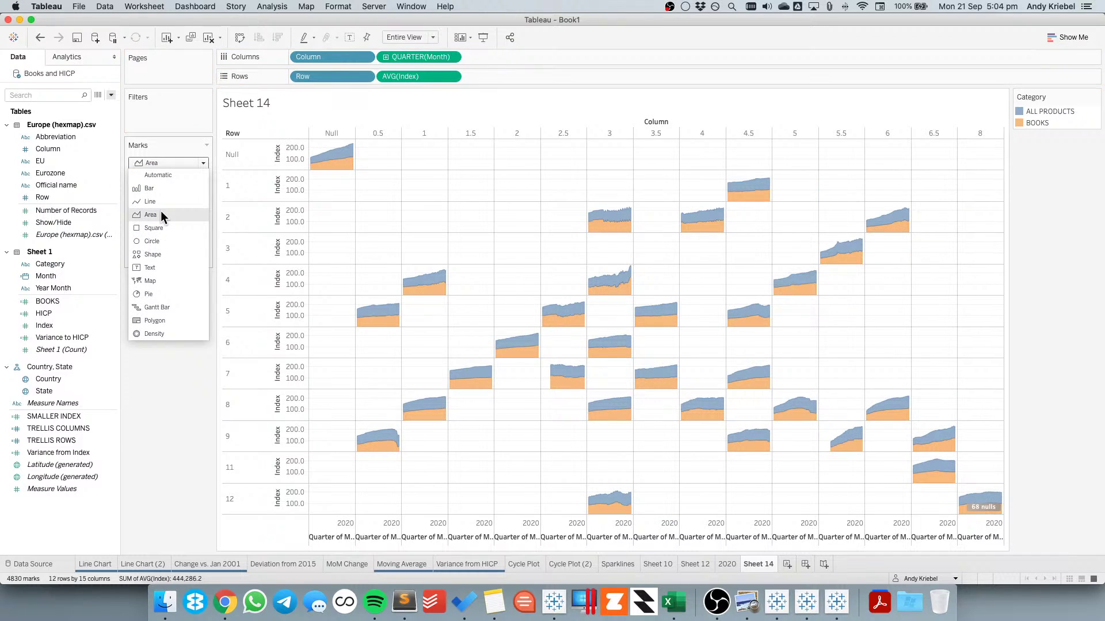
{"action": "key", "text": "Return"}
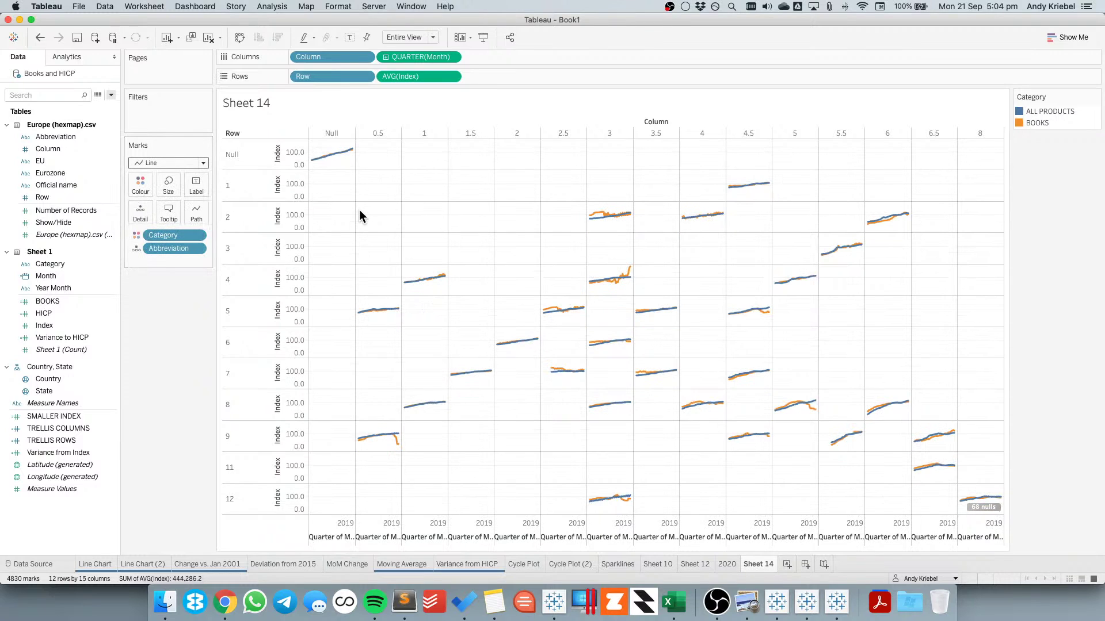
Check the Variance to HICP formula and replace the average of Index on the rows with Variance to HICP
{"action": "left_click", "coordinate": [83, 334]}
{"action": "right_click", "coordinate": [57, 337]}
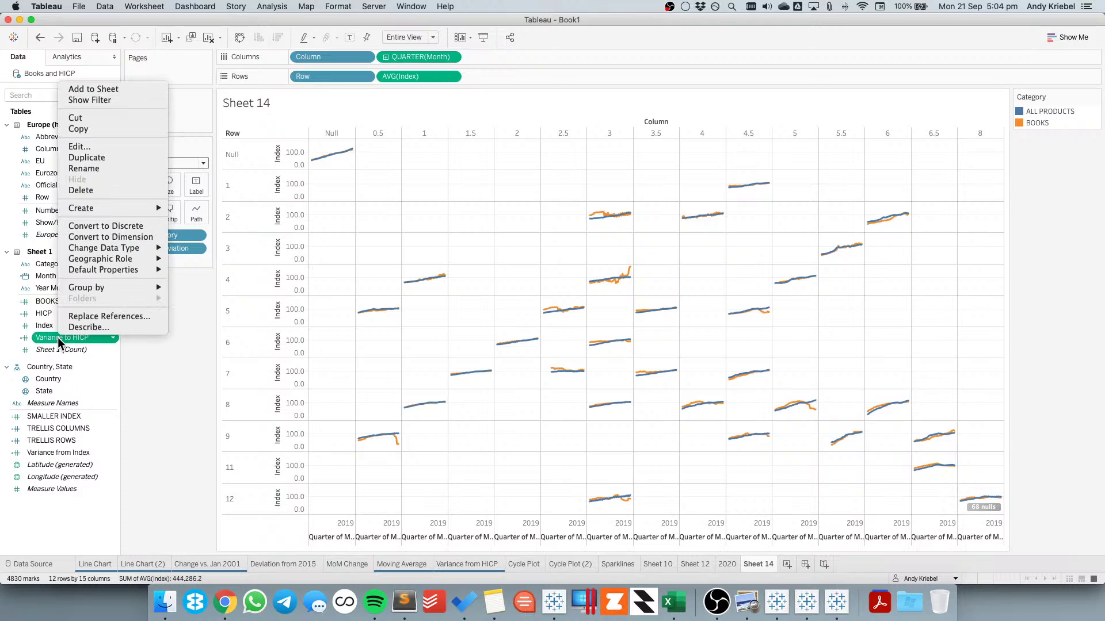
{"action": "left_click", "coordinate": [98, 145]}
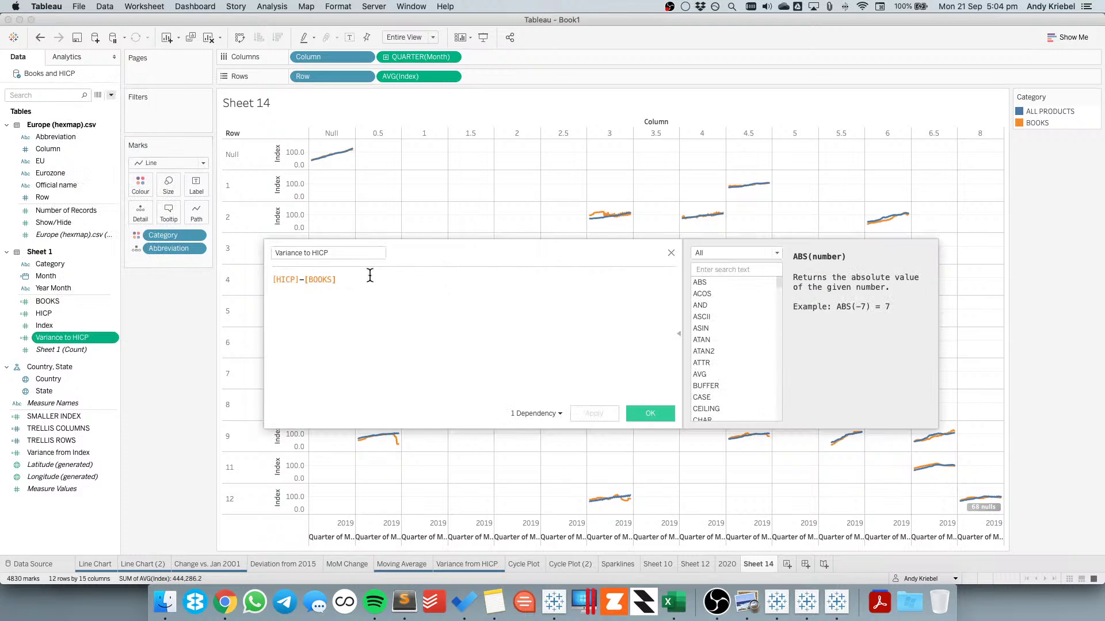
{"action": "left_click", "coordinate": [670, 253]}
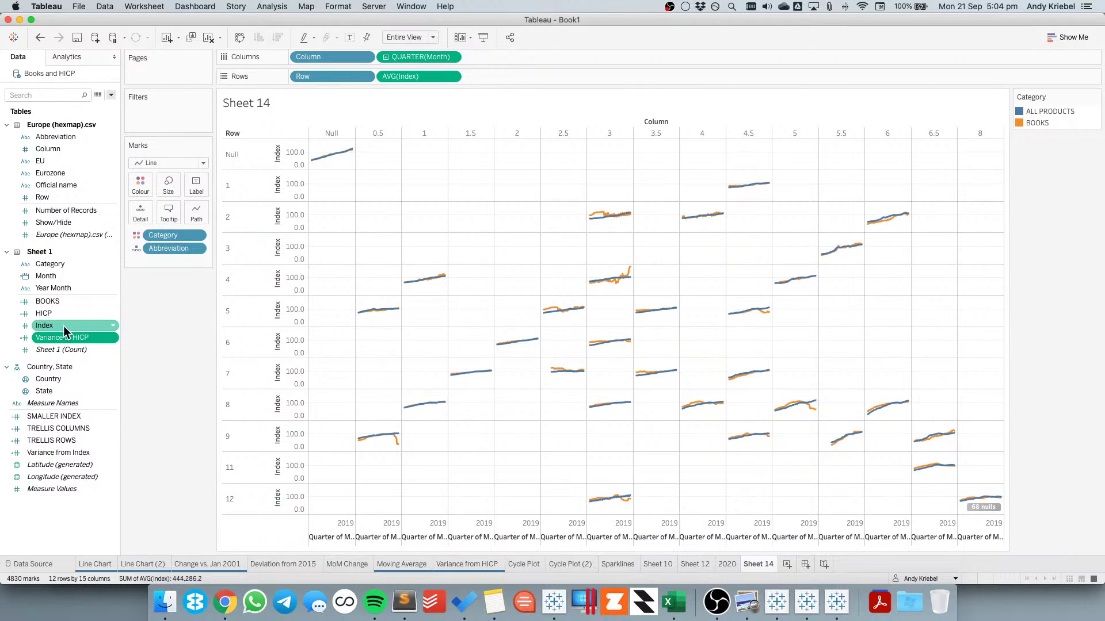
{"action": "left_click_drag", "start_coordinate": [58, 338], "coordinate": [384, 117]}
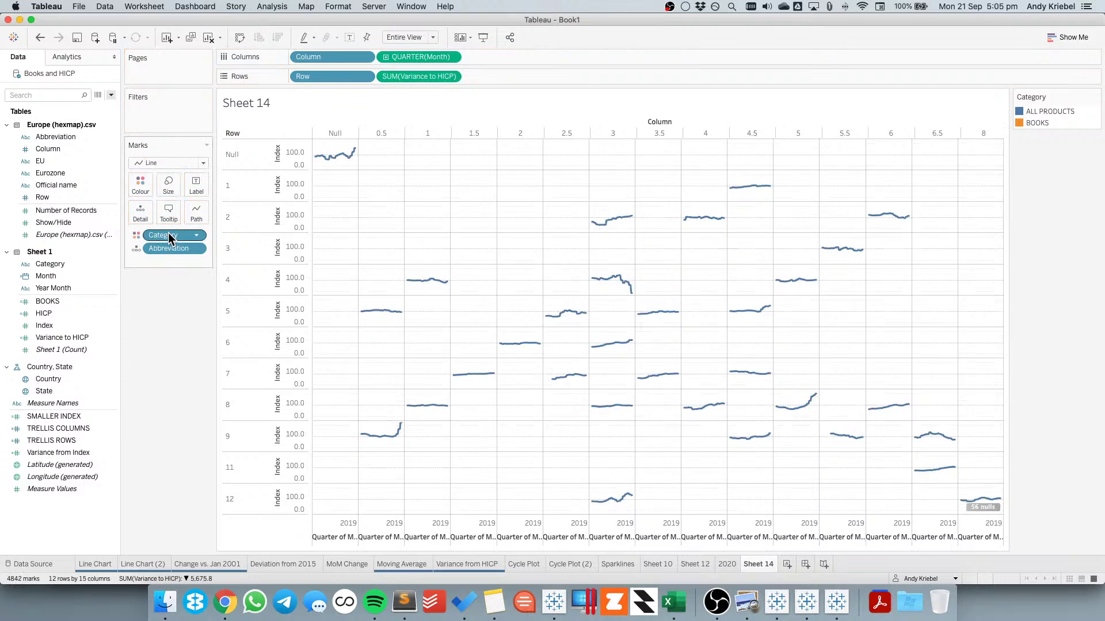
Remove Category from the marks' colour and set the mark type to Area
{"action": "left_click_drag", "start_coordinate": [169, 238], "coordinate": [162, 313]}
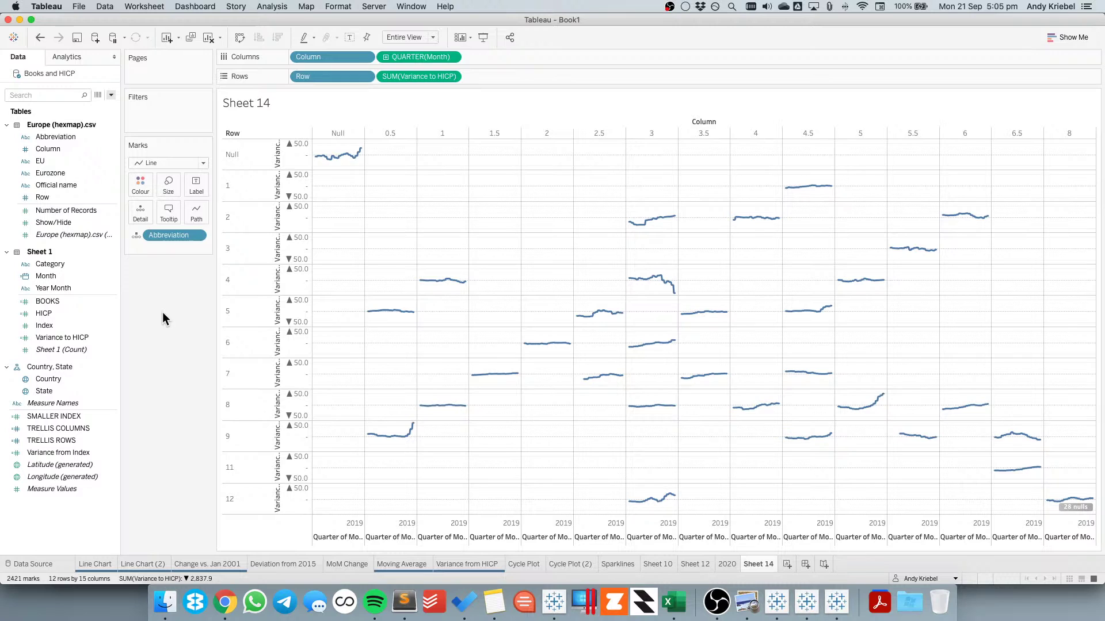
{"action": "left_click", "coordinate": [154, 162]}
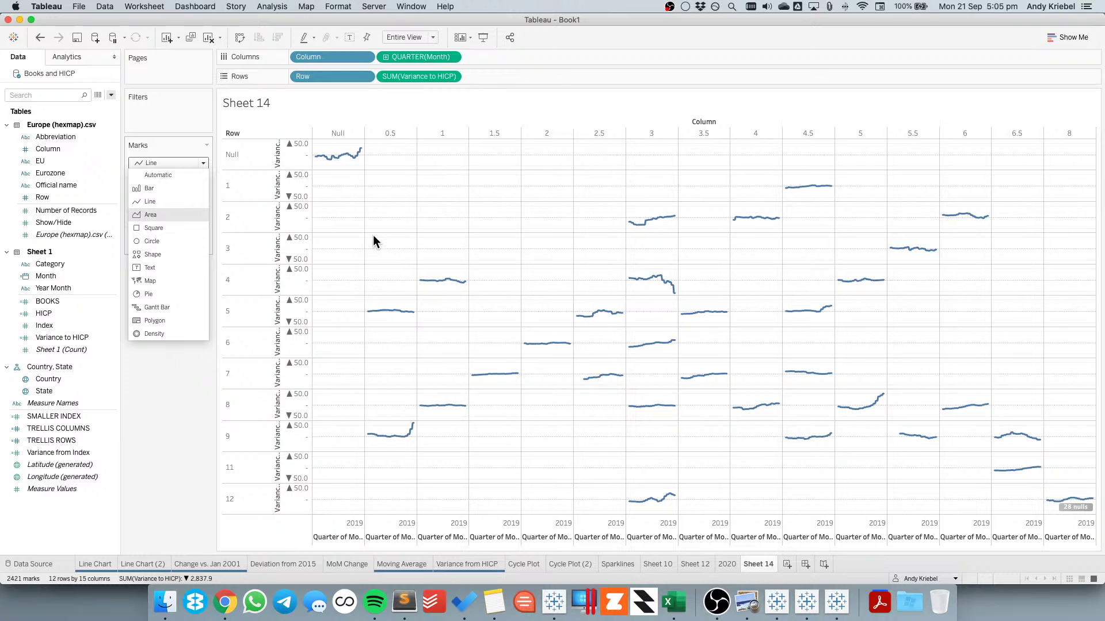
{"action": "key", "text": "Return"}
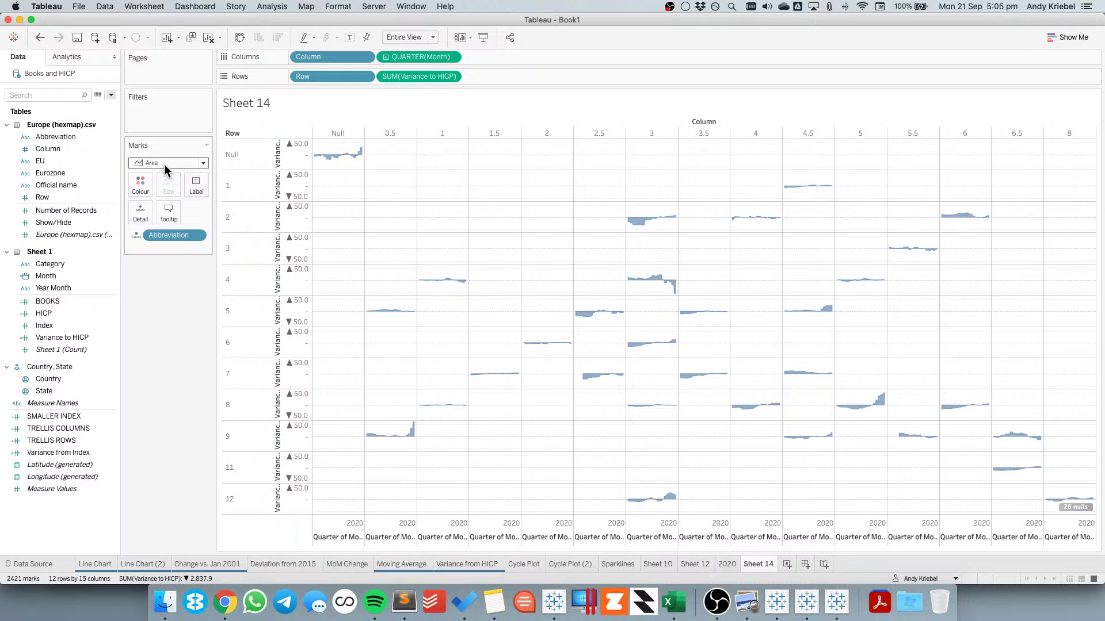
Duplicate the sum of Variance to HICP on the rows and set the second copy's mark type to Line
{"action": "left_click_drag", "start_coordinate": [425, 76], "coordinate": [495, 77]}
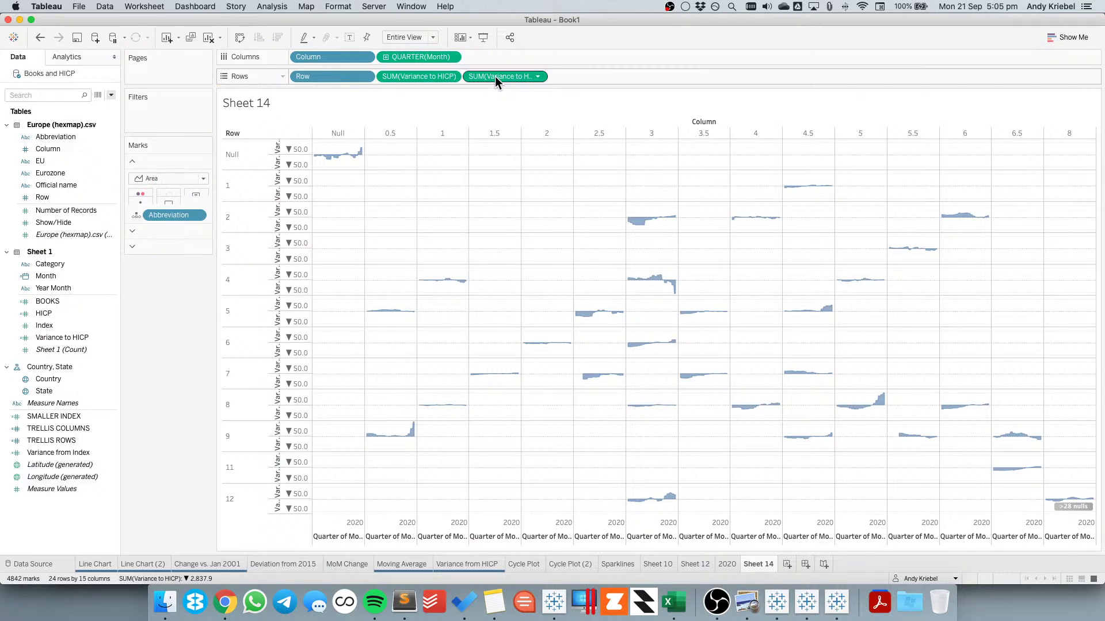
{"action": "left_click", "coordinate": [162, 211]}
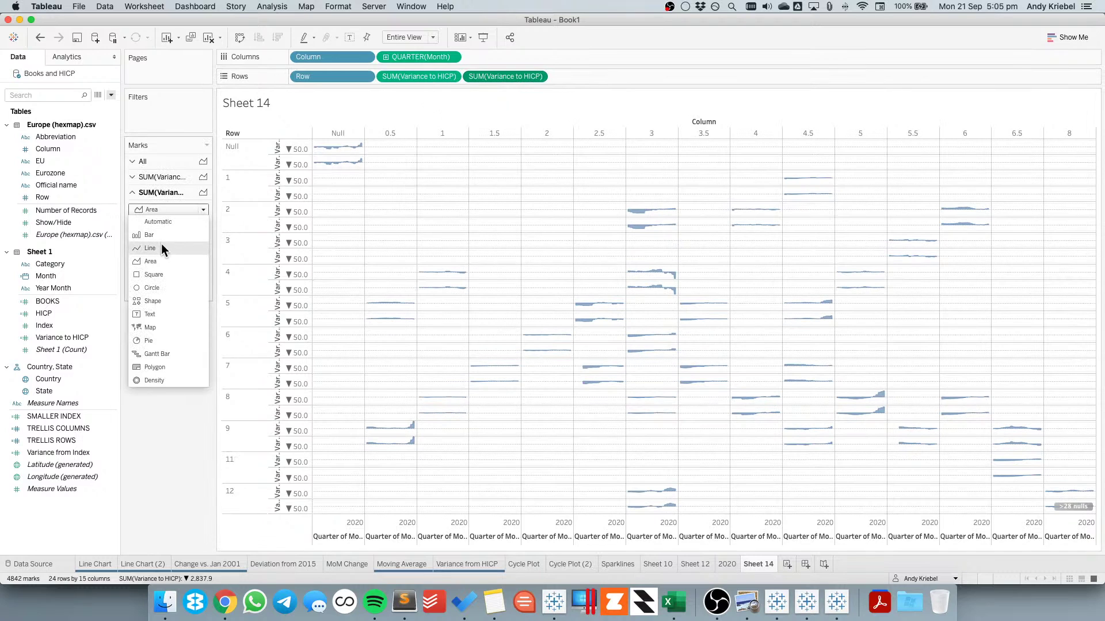
{"action": "left_click", "coordinate": [150, 248]}
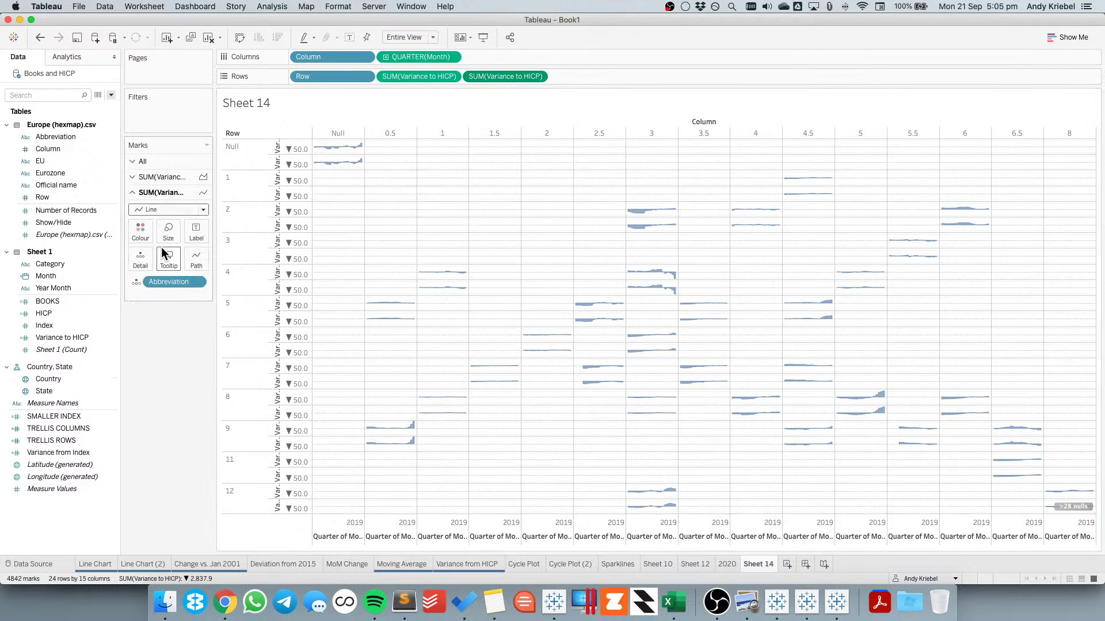
Combine the two Variance to HICP measures as a dual axis and synchronise their axes
{"action": "right_click", "coordinate": [541, 77]}
{"action": "left_click", "coordinate": [515, 281]}
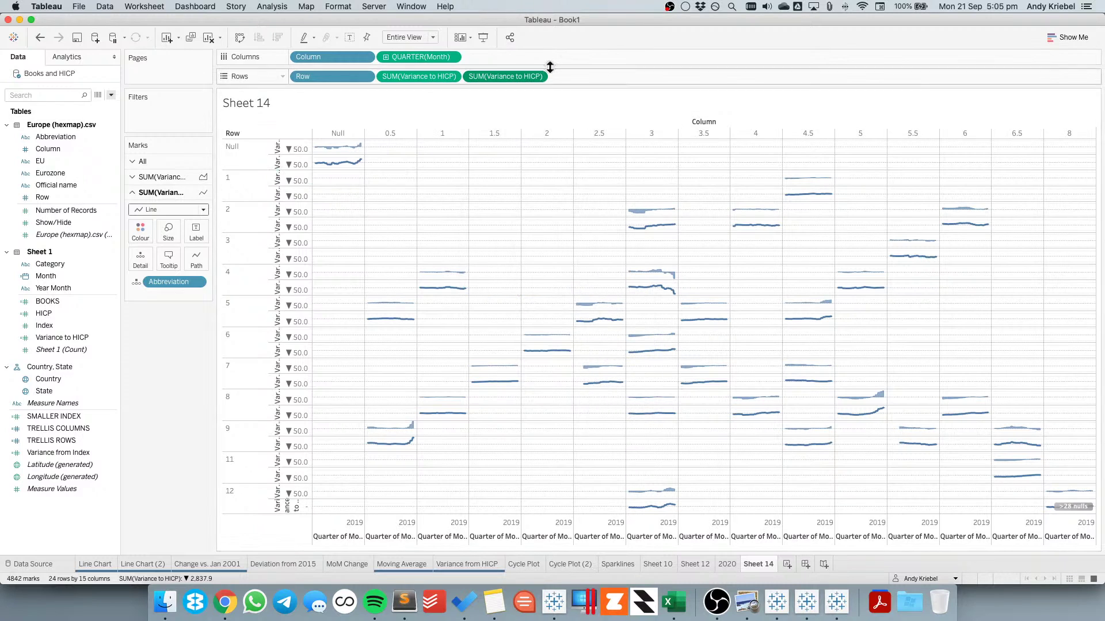
{"action": "right_click", "coordinate": [539, 76]}
{"action": "left_click", "coordinate": [525, 281]}
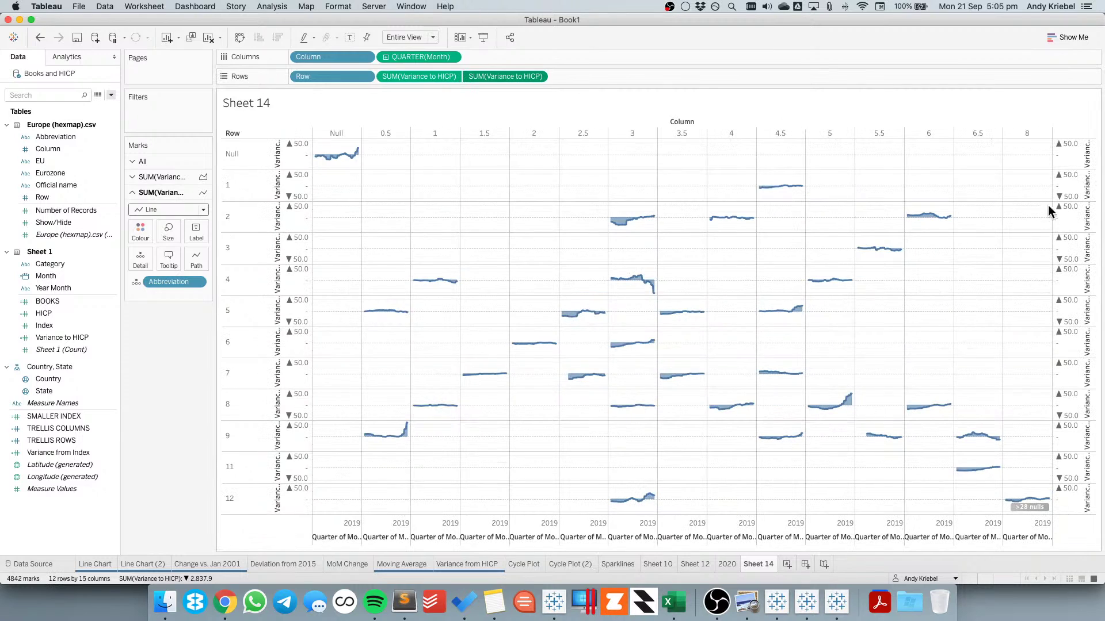
{"action": "right_click", "coordinate": [1071, 194]}
{"action": "left_click", "coordinate": [1024, 251]}
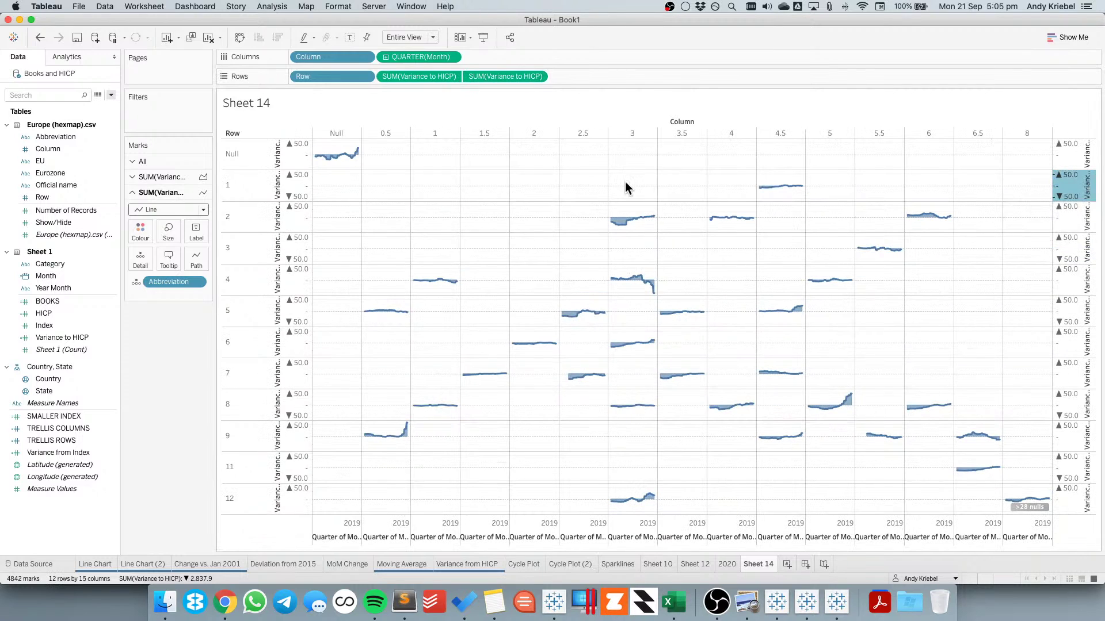
Inspect the Null country's chart, filter Abbreviation to only Null, and undo that filter
{"action": "left_click", "coordinate": [384, 152]}
{"action": "mouse_move", "coordinate": [358, 154]}
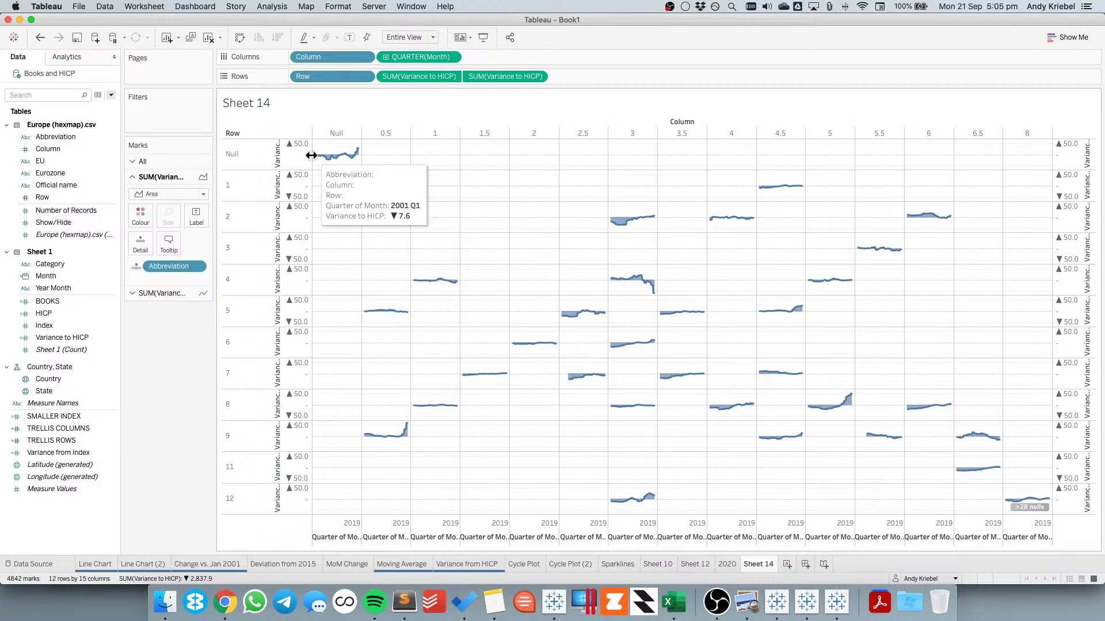
{"action": "left_click_drag", "start_coordinate": [55, 137], "coordinate": [533, 201]}
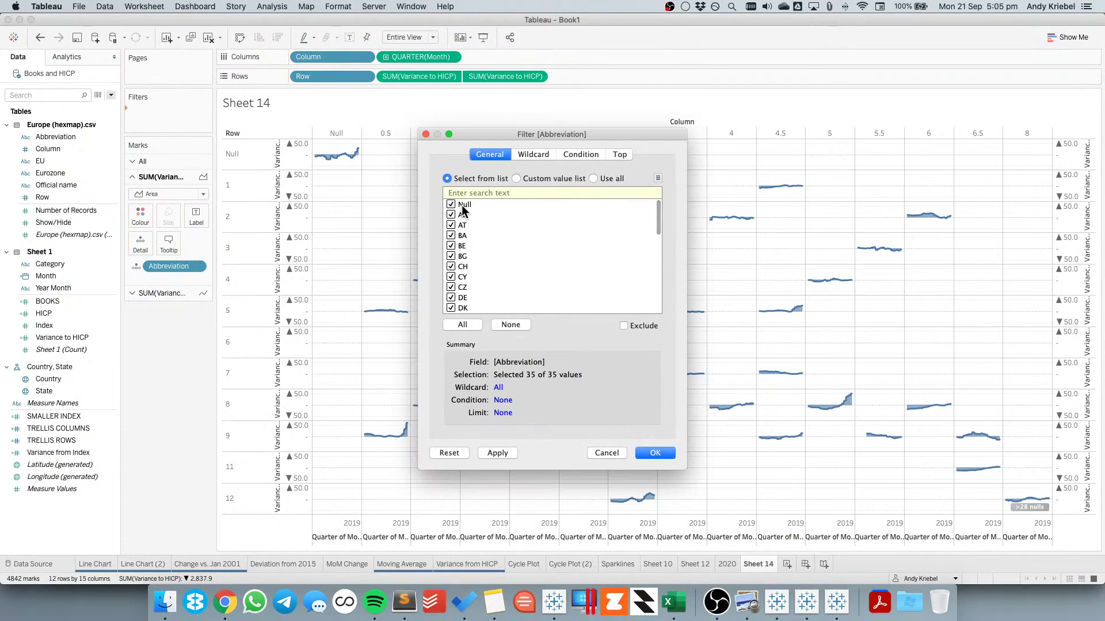
{"action": "left_click", "coordinate": [510, 325]}
{"action": "left_click", "coordinate": [450, 204]}
{"action": "left_click", "coordinate": [656, 452]}
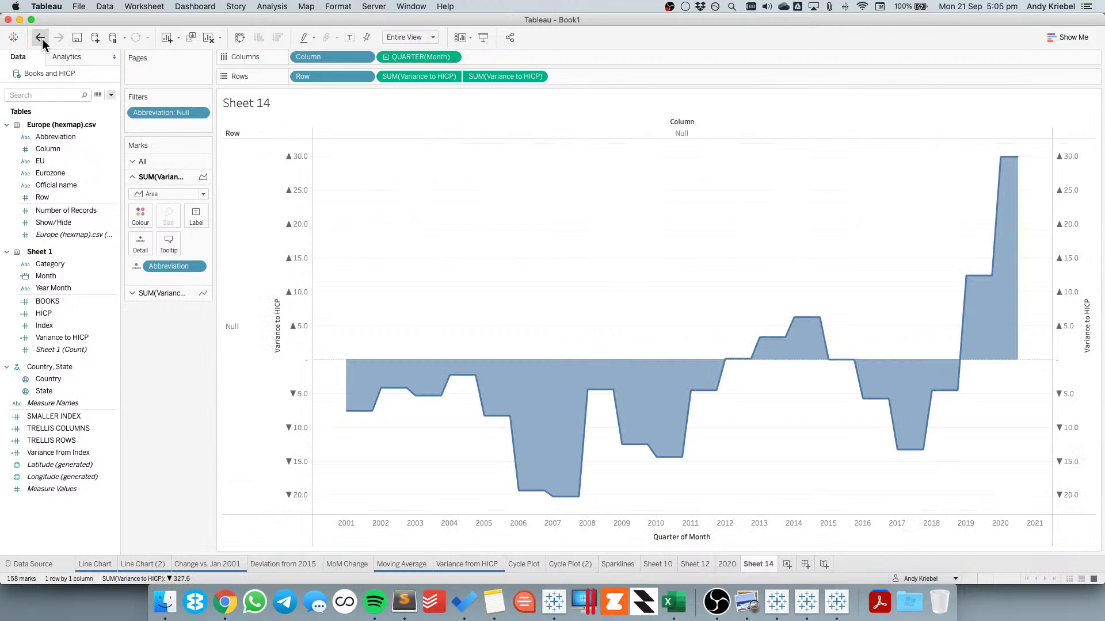
{"action": "key", "text": "ctrl+z"}
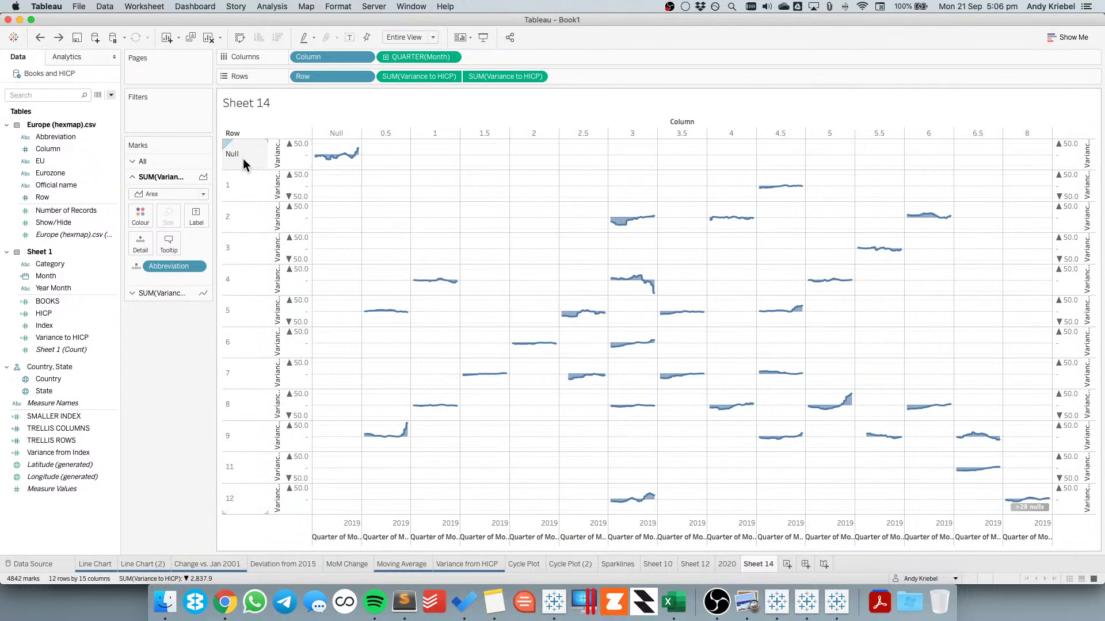
Filter Abbreviation to exclude the Null value
{"action": "left_click_drag", "start_coordinate": [55, 137], "coordinate": [172, 118]}
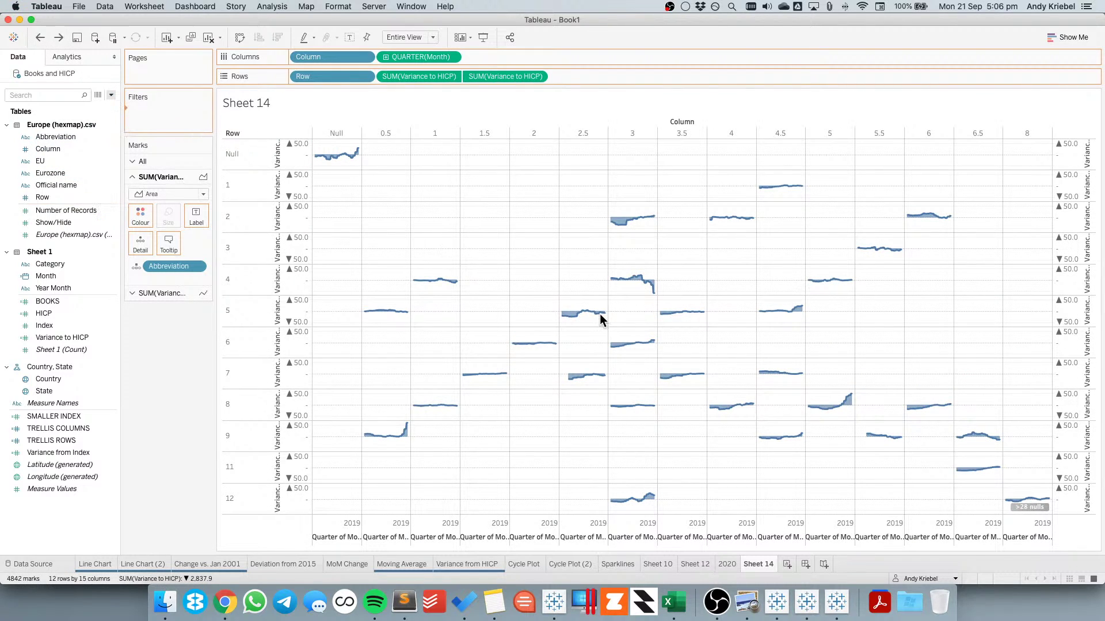
{"action": "left_click", "coordinate": [509, 325]}
{"action": "left_click", "coordinate": [451, 204]}
{"action": "left_click", "coordinate": [625, 326]}
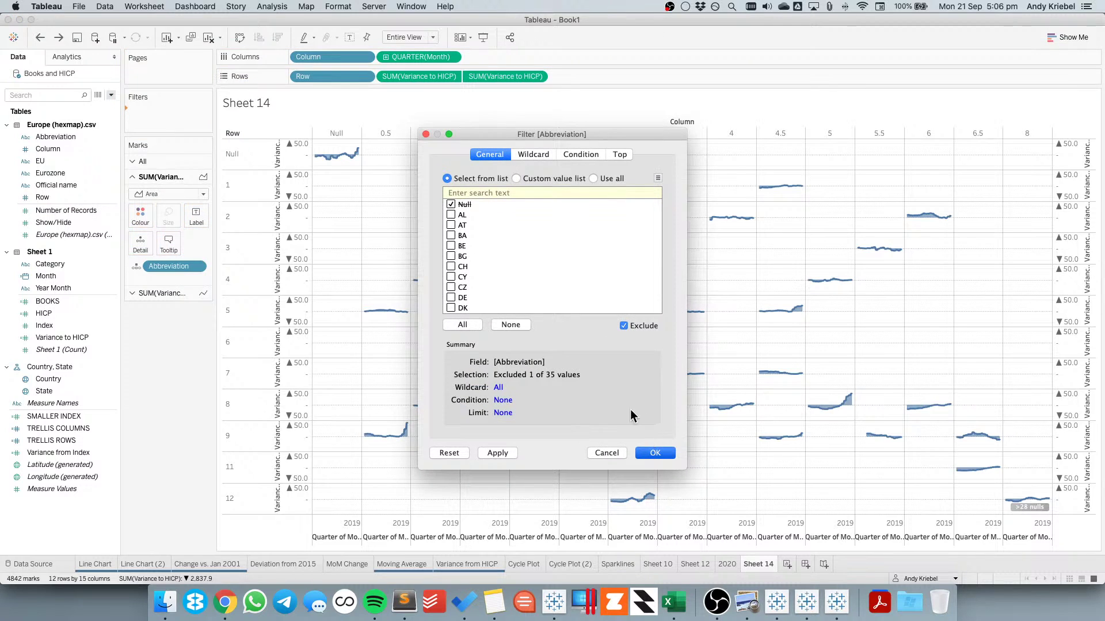
{"action": "key", "text": "Return"}
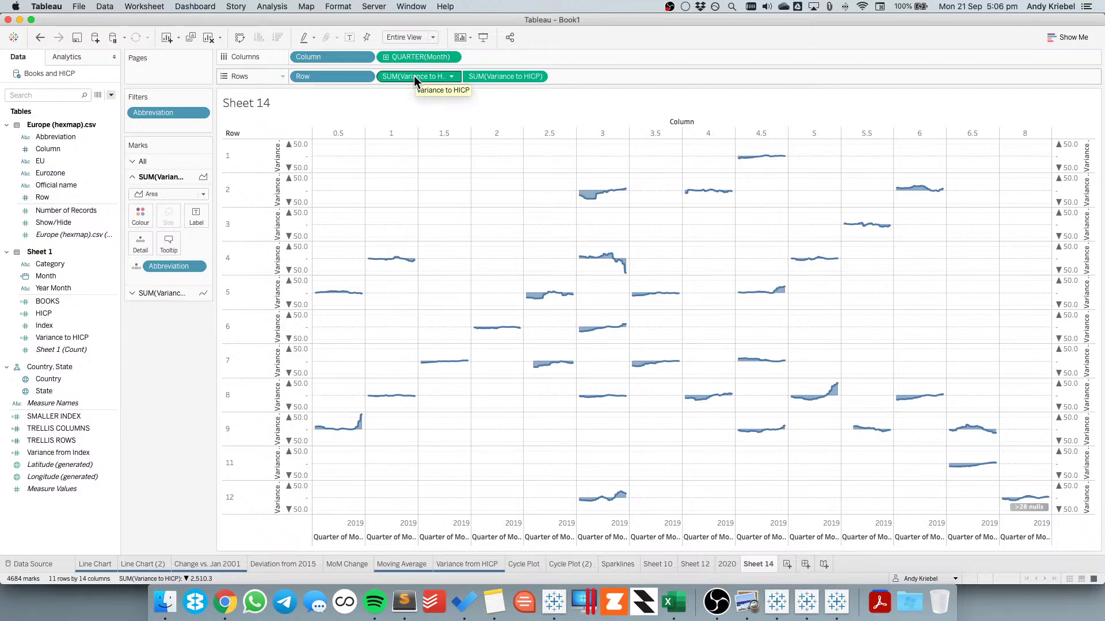
Try a discrete copy of quarterly Month on the columns before the continuous one and remove it
{"action": "left_click_drag", "start_coordinate": [416, 56], "coordinate": [398, 137]}
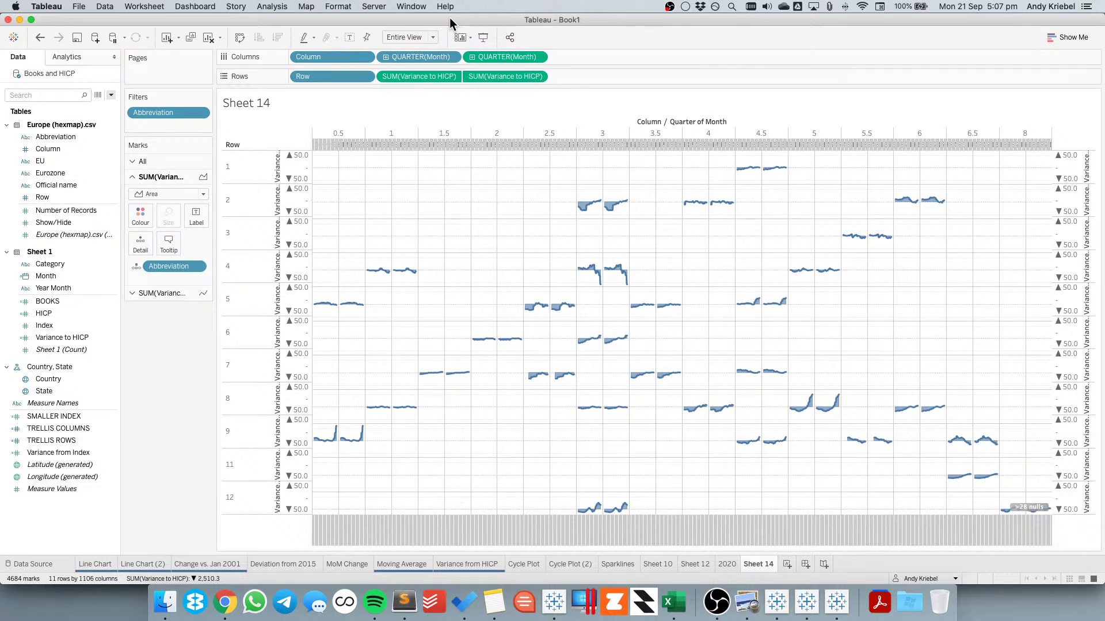
{"action": "left_click_drag", "start_coordinate": [419, 57], "coordinate": [671, 84]}
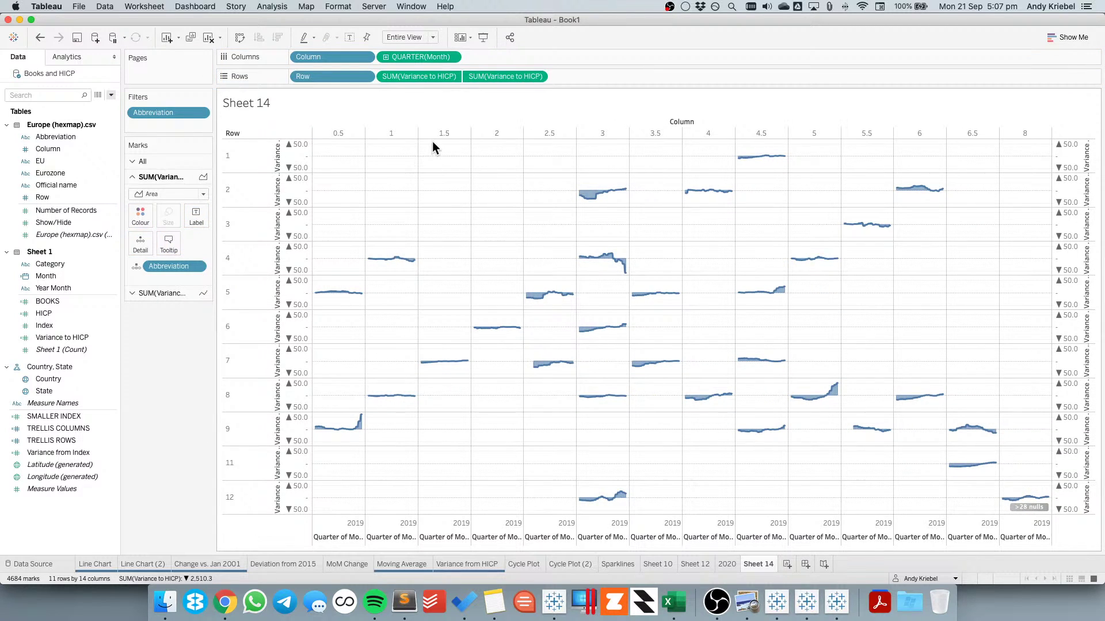
Start saving the workbook and go to the 2020 folder inside Makeover Monday
{"action": "key", "text": "super+s"}
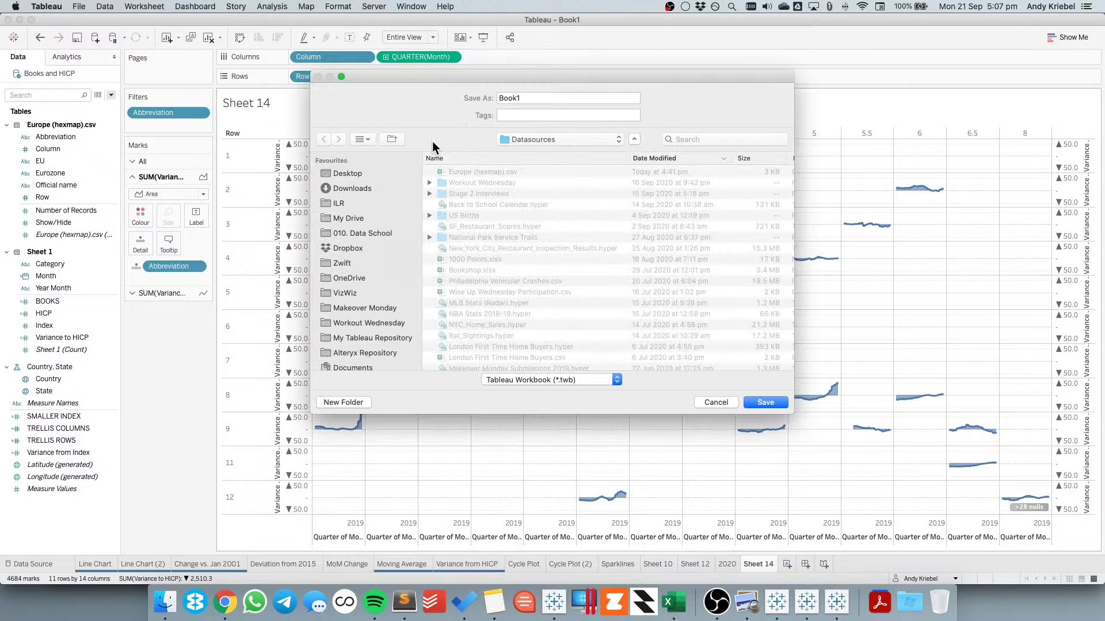
{"action": "left_click", "coordinate": [362, 308]}
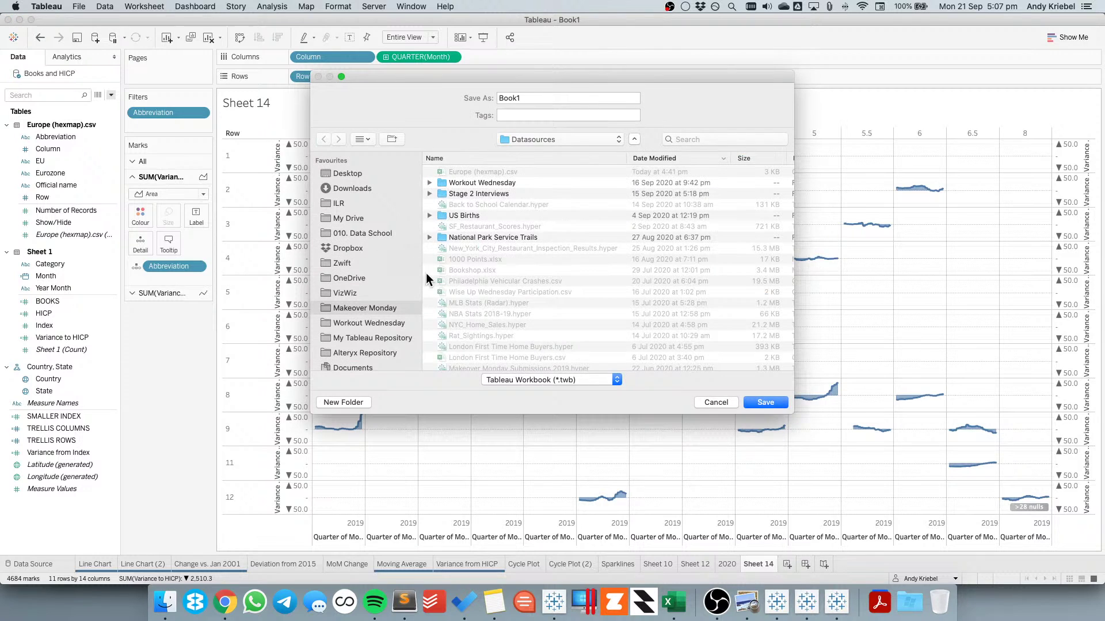
{"action": "double_click", "coordinate": [436, 171]}
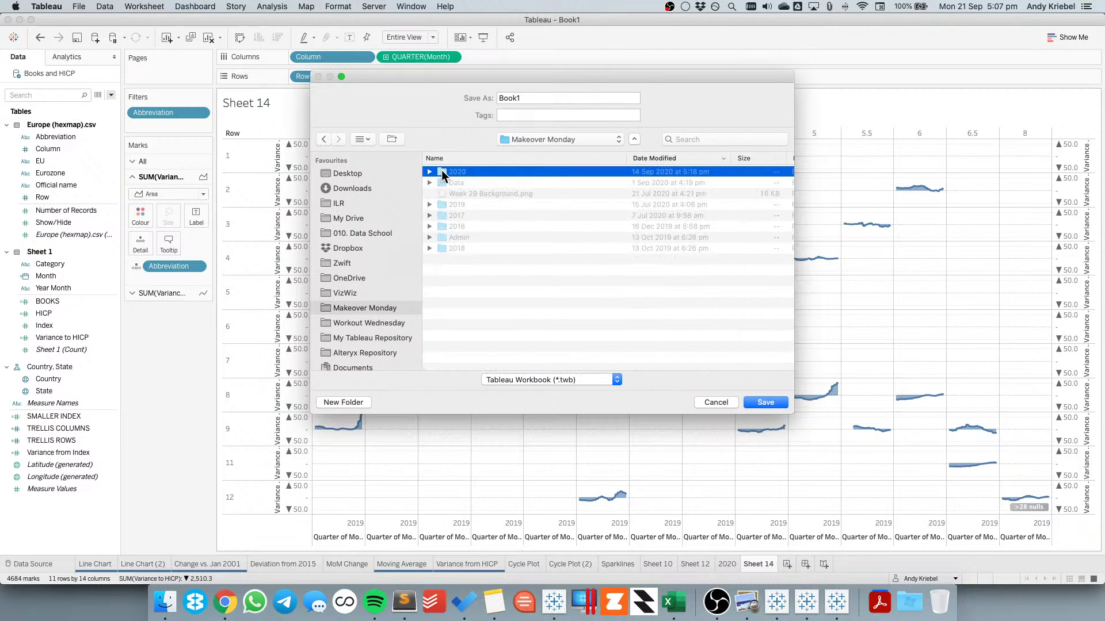
{"action": "left_click_drag", "start_coordinate": [626, 158], "coordinate": [675, 159]}
Reuse the Week 37 workbook's file name and change it to "#MakeoverMonday Week 38 - Books vs All Products"
{"action": "left_click", "coordinate": [568, 171]}
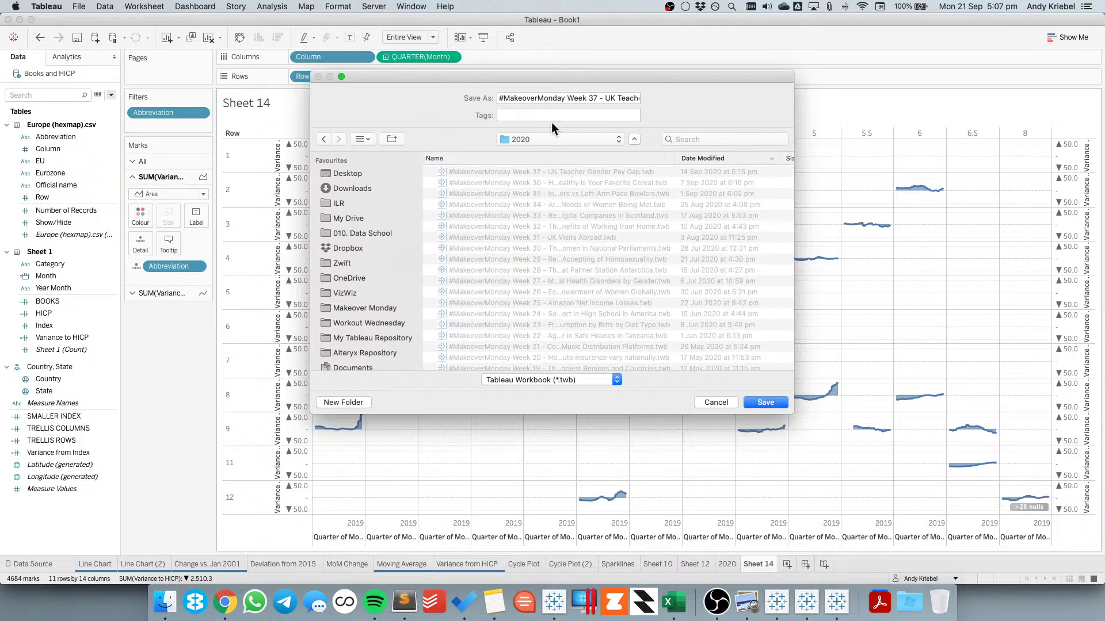
{"action": "left_click", "coordinate": [594, 98]}
{"action": "left_click_drag", "start_coordinate": [594, 98], "coordinate": [699, 110]}
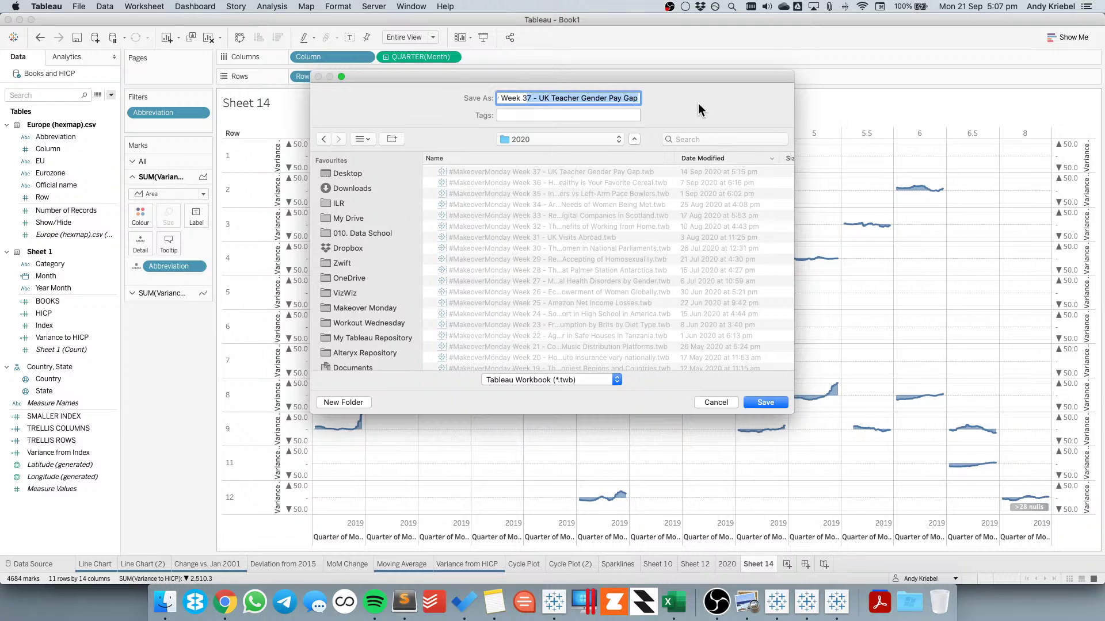
{"action": "type", "text": "8 - "}
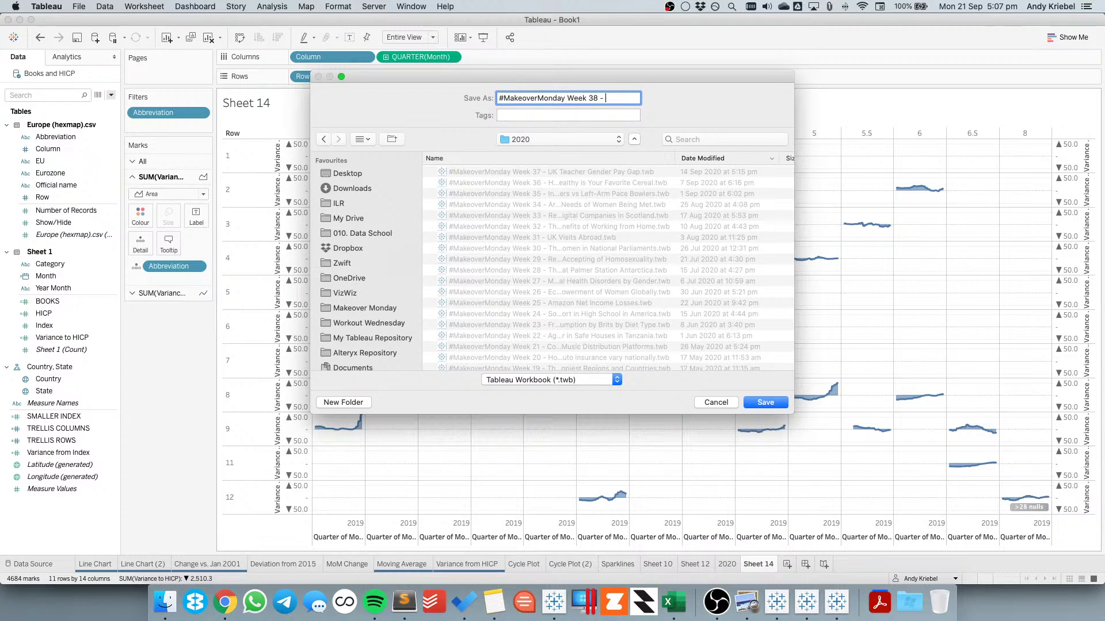
{"action": "type", "text": "The Price"}
{"action": "key", "text": "BackSpace"}
{"action": "key", "text": "BackSpace"}
{"action": "key", "text": "BackSpace"}
{"action": "key", "text": "BackSpace"}
{"action": "key", "text": "BackSpace"}
{"action": "key", "text": "BackSpace"}
{"action": "key", "text": "BackSpace"}
{"action": "key", "text": "BackSpace"}
{"action": "type", "text": "Books vs All Prod"}
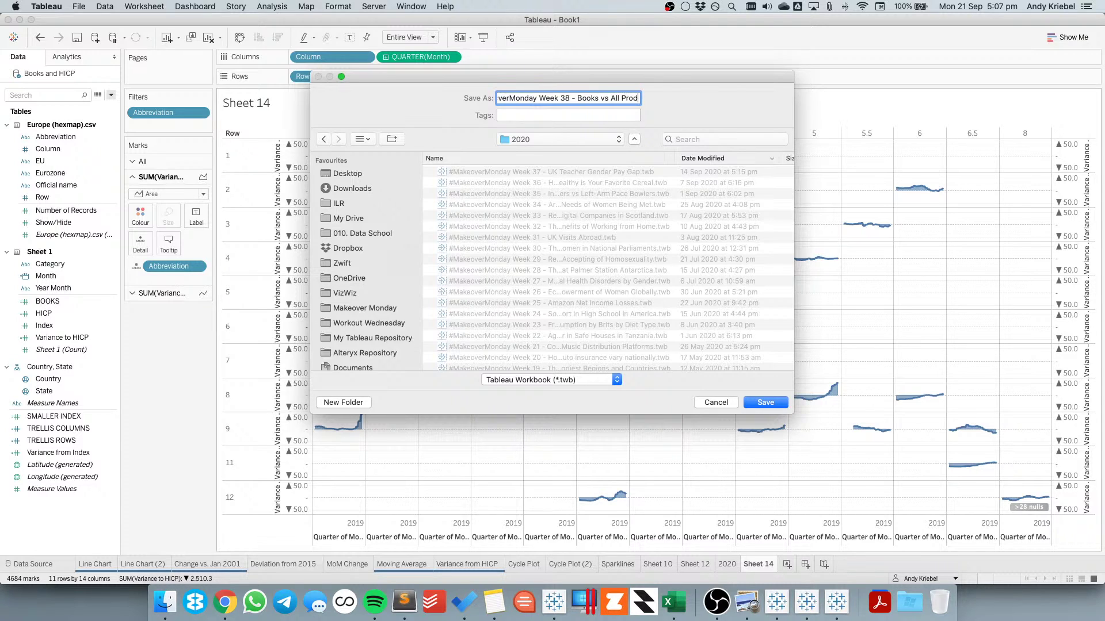
{"action": "type", "text": "ucts"}
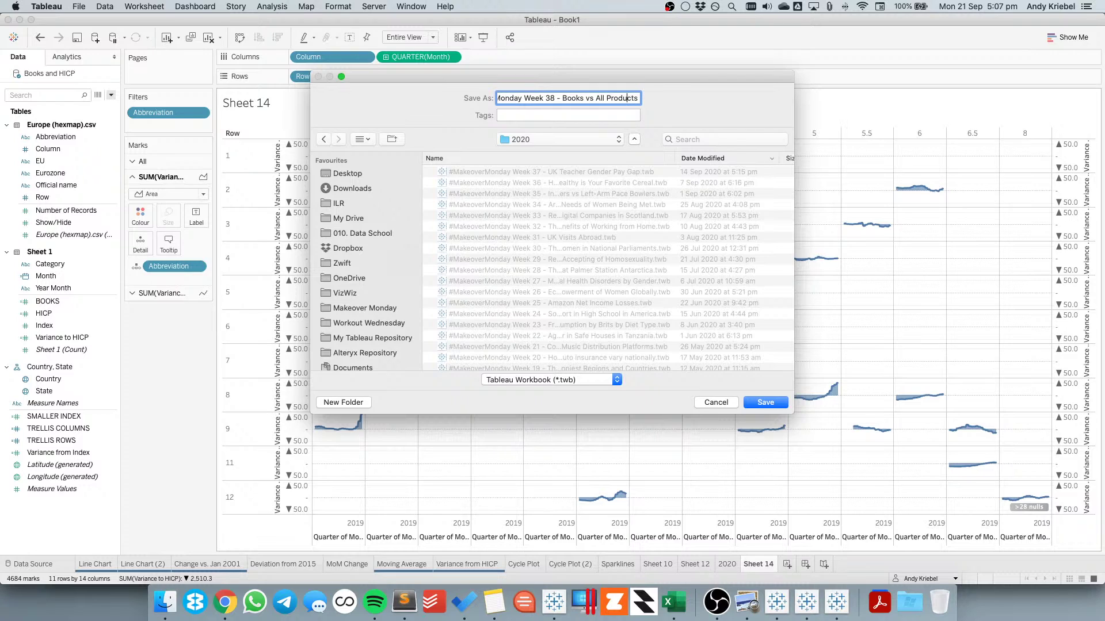
Expand the file name to "#MakeoverMonday Week 38 - The Price of Books vs All Products in the EU" and save the workbook
{"action": "type", "text": "The Price of"}
{"action": "key", "text": "super+Right"}
{"action": "type", "text": "in the QU"}
{"action": "key", "text": "BackSpace"}
{"action": "key", "text": "BackSpace"}
{"action": "type", "text": "EU"}
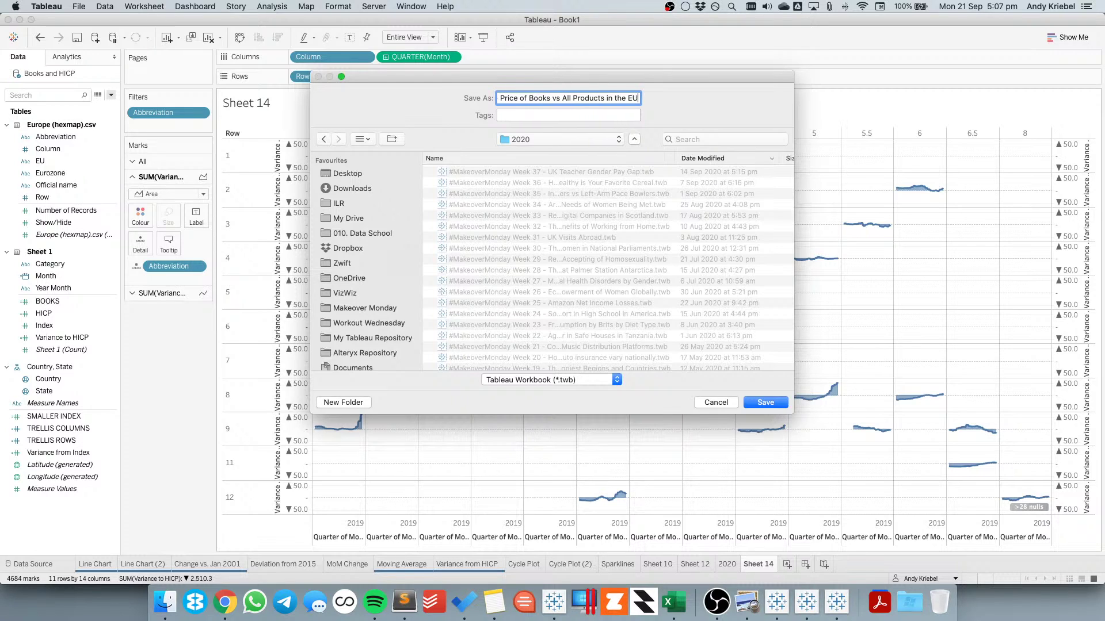
{"action": "key", "text": "Return"}
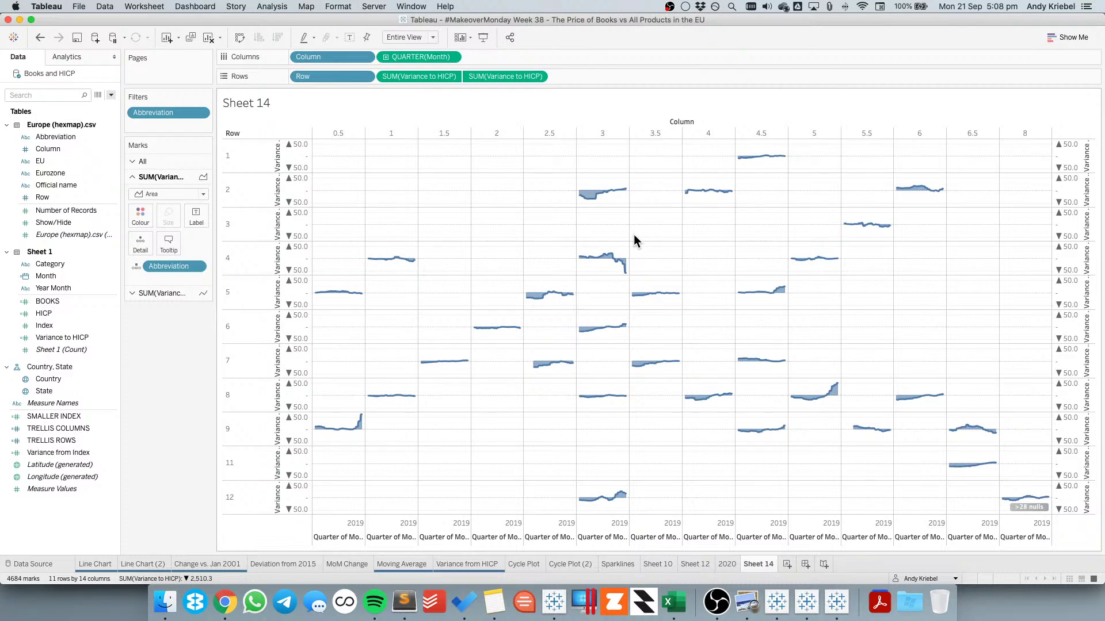
Hide the headers for Column and Row, the Variance to HICP axes and the quarterly Month axis
{"action": "left_click", "coordinate": [363, 57]}
{"action": "left_click", "coordinate": [344, 140]}
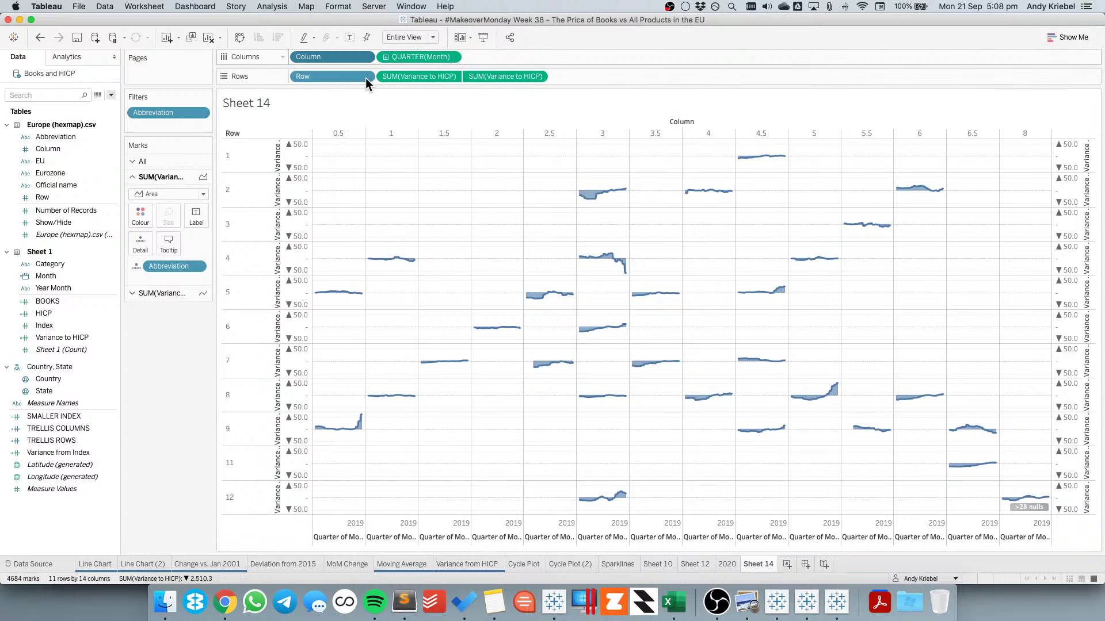
{"action": "left_click", "coordinate": [337, 160]}
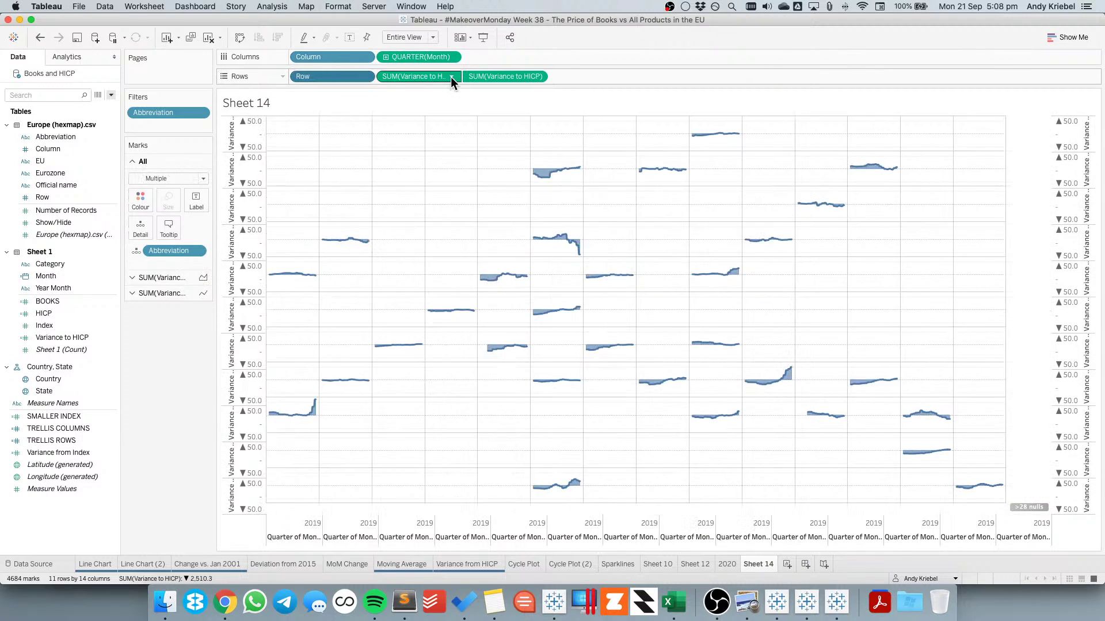
{"action": "left_click", "coordinate": [450, 76]}
{"action": "left_click", "coordinate": [423, 137]}
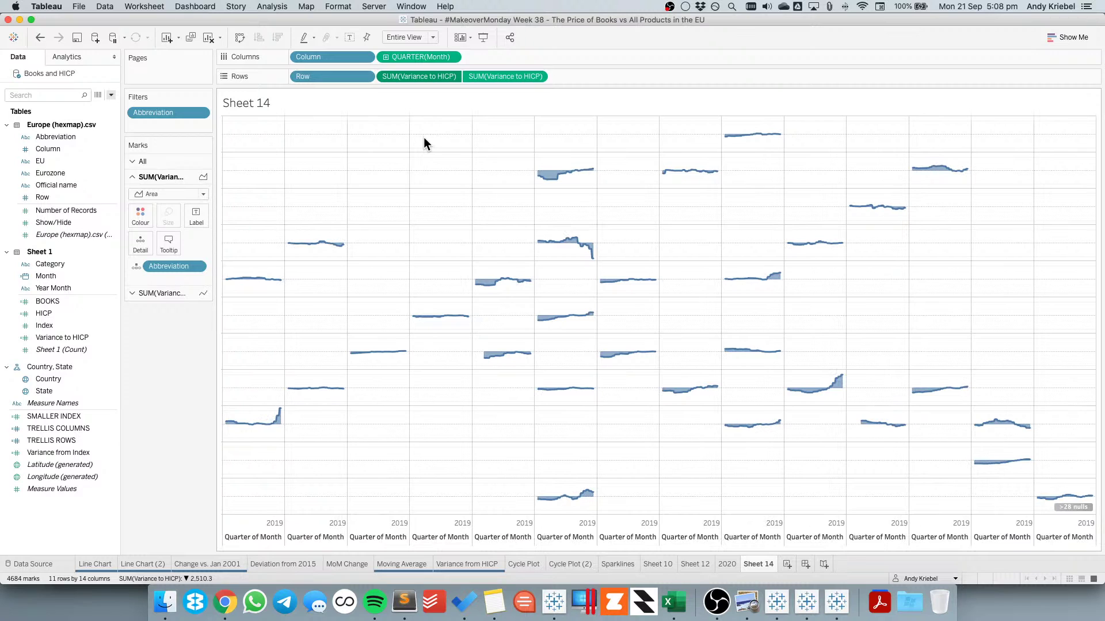
{"action": "right_click", "coordinate": [272, 527]}
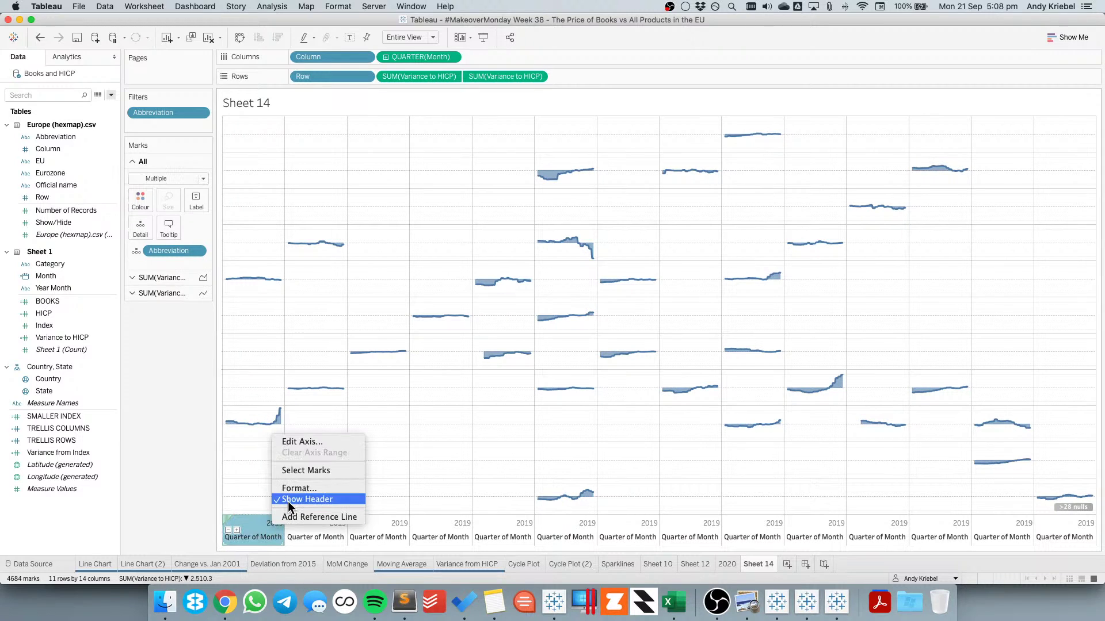
{"action": "left_click", "coordinate": [289, 499]}
Change Month on the columns to continuous Year and aggregate both Variance to HICP measures as averages
{"action": "left_click", "coordinate": [451, 57]}
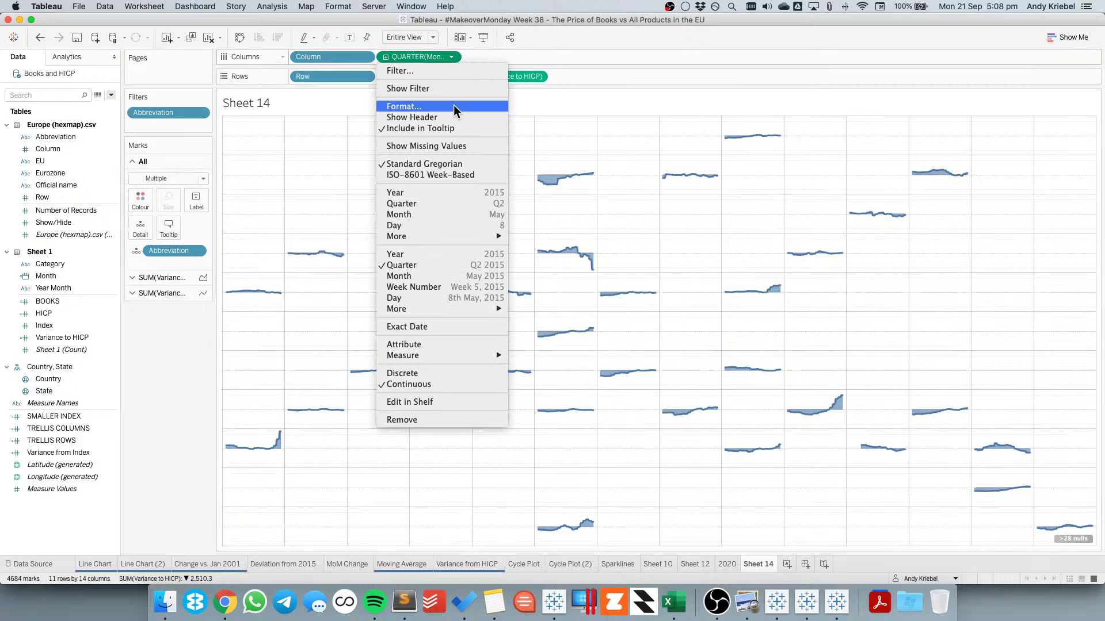
{"action": "left_click", "coordinate": [428, 247]}
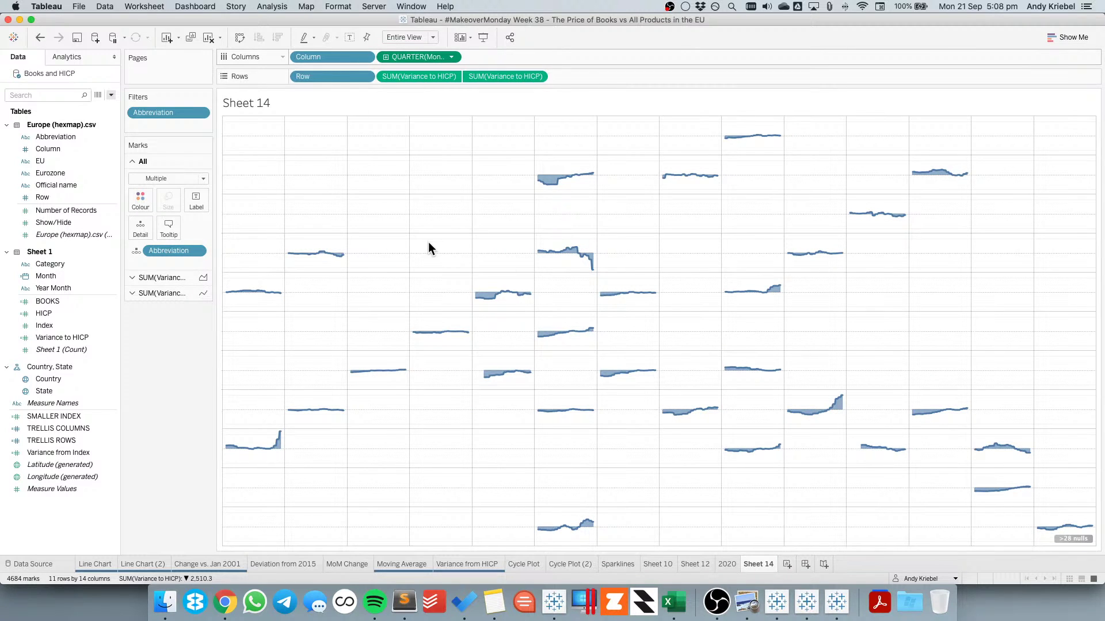
{"action": "left_click", "coordinate": [452, 77]}
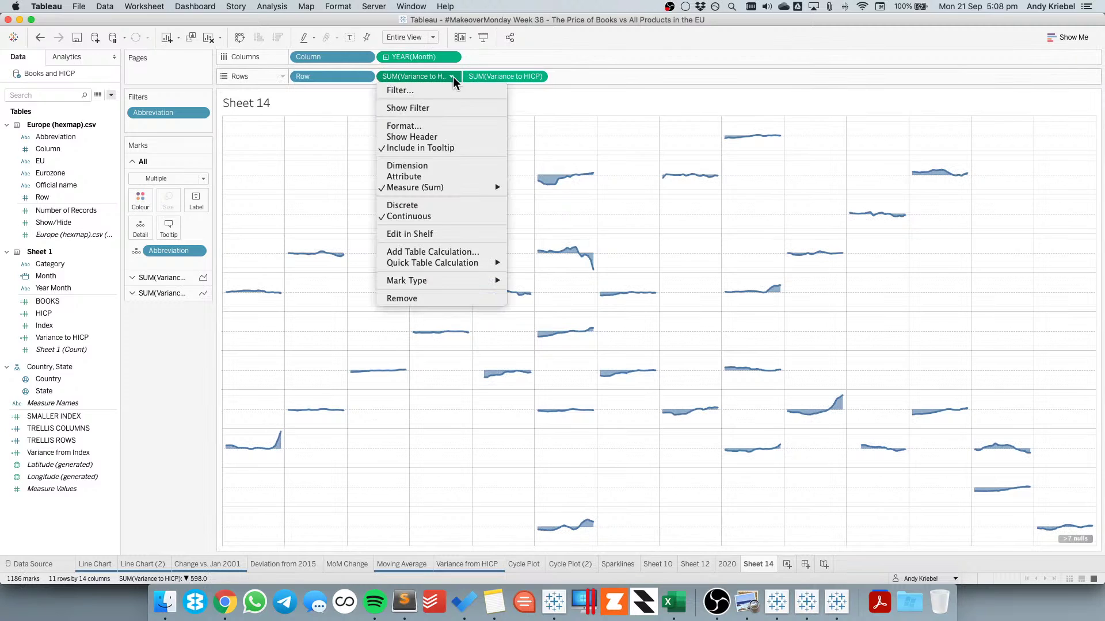
{"action": "mouse_move", "coordinate": [460, 190]}
{"action": "left_click", "coordinate": [533, 203]}
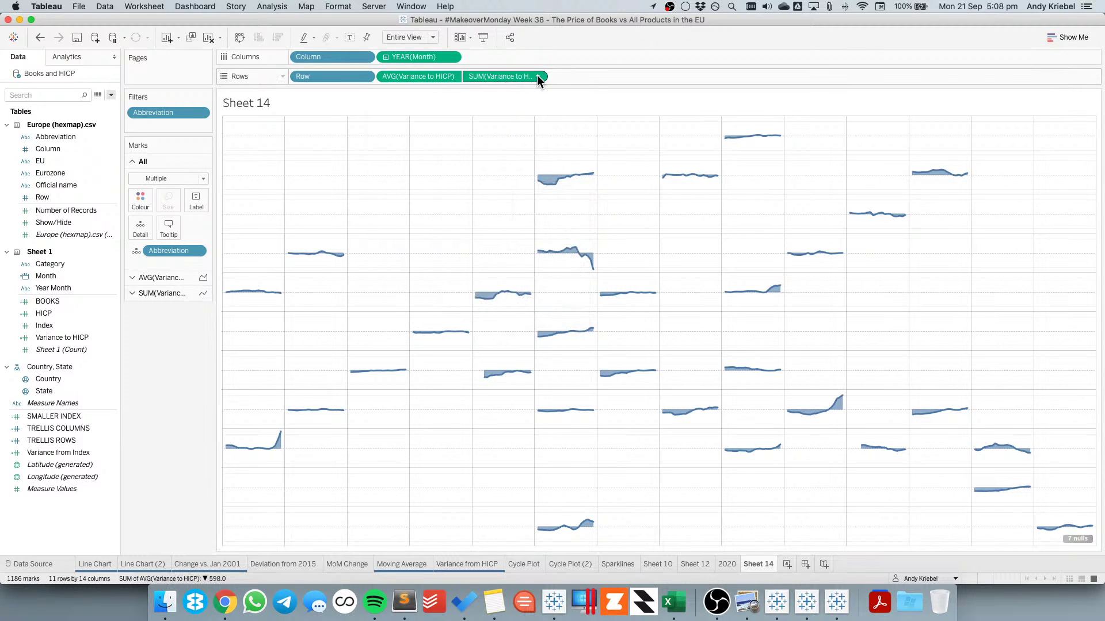
{"action": "left_click", "coordinate": [537, 76]}
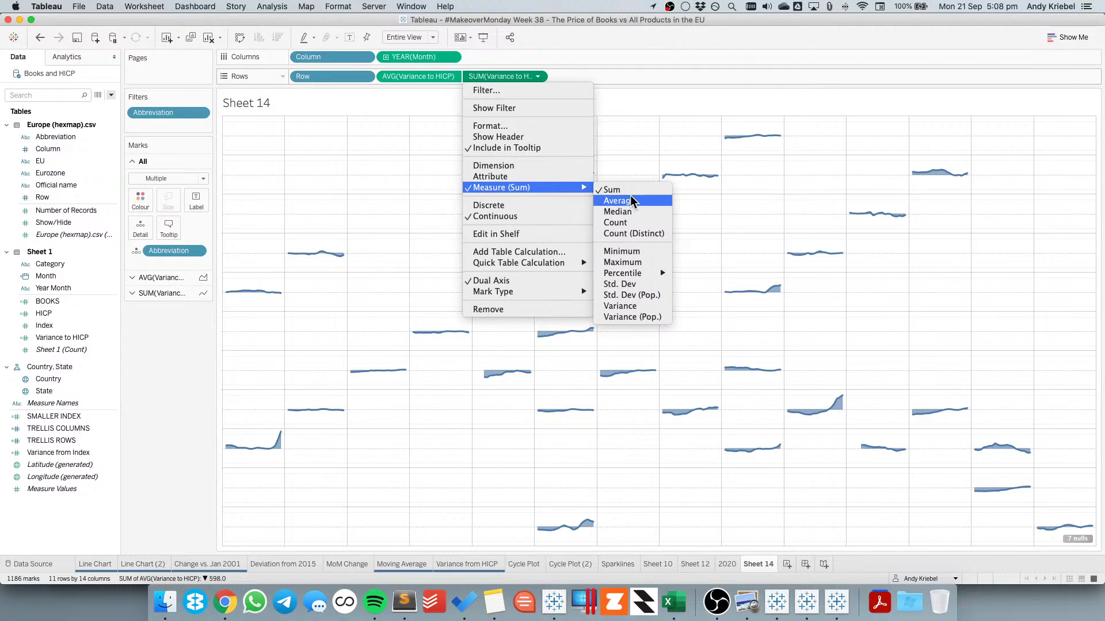
{"action": "left_click", "coordinate": [631, 203]}
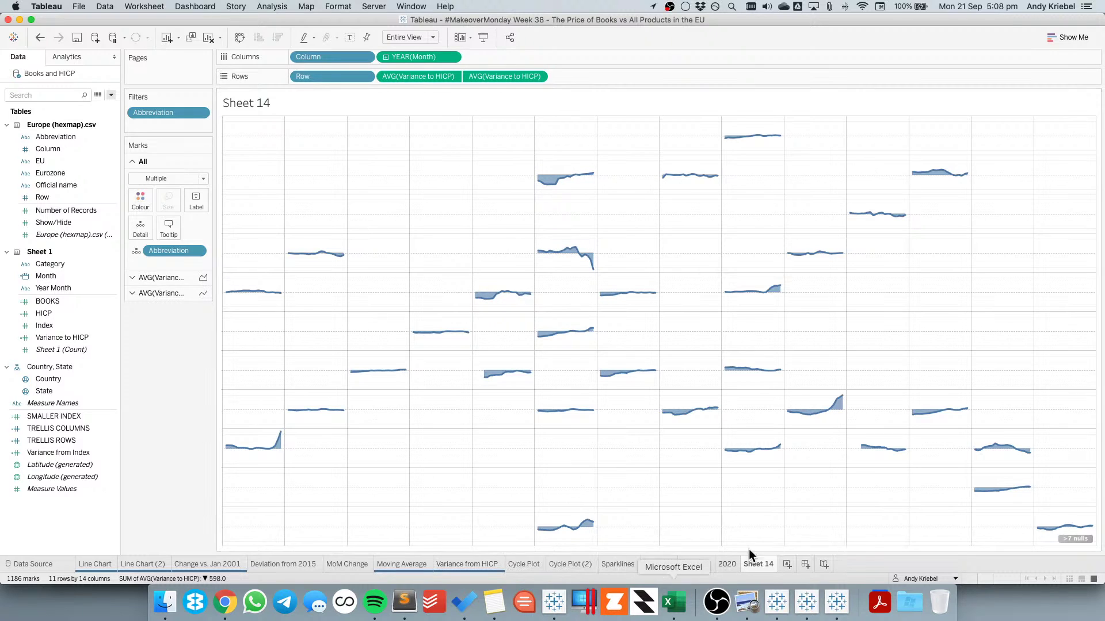
Duplicate Sheet 14 and replace its two Variance to HICP measures with average BOOKS and average HICP
{"action": "right_click", "coordinate": [765, 563]}
{"action": "left_click", "coordinate": [793, 454]}
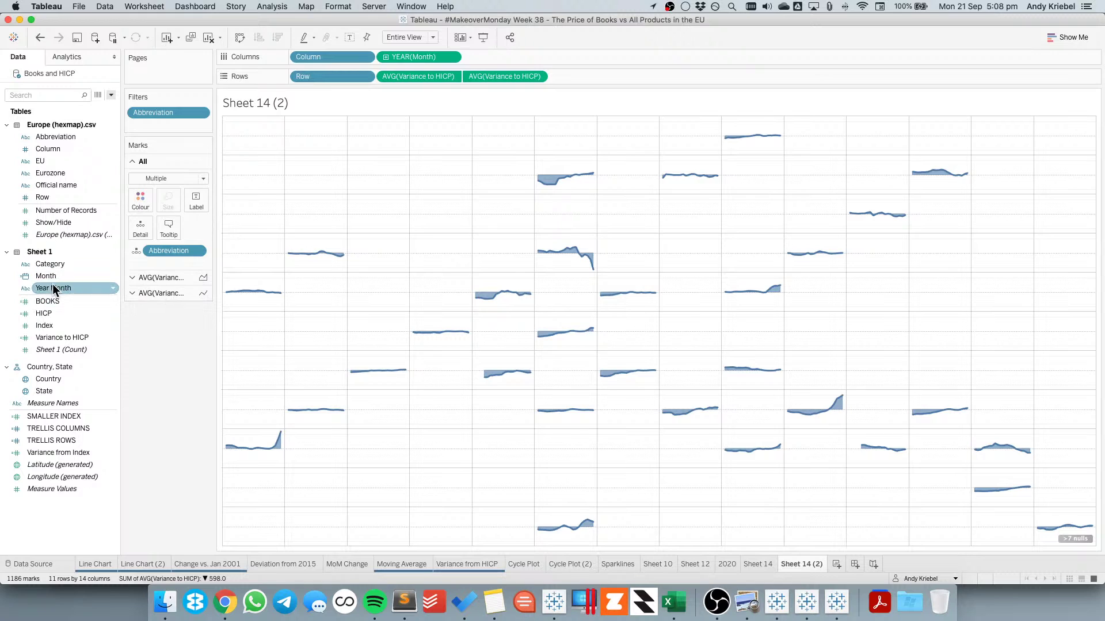
{"action": "left_click_drag", "start_coordinate": [48, 301], "coordinate": [314, 175]}
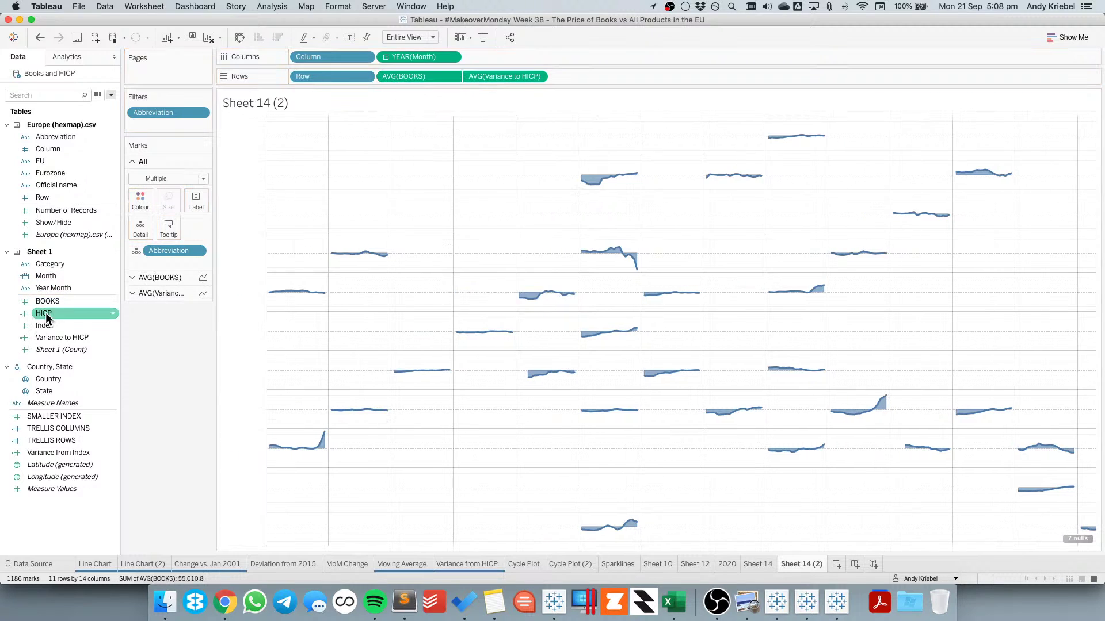
{"action": "left_click_drag", "start_coordinate": [43, 314], "coordinate": [502, 137]}
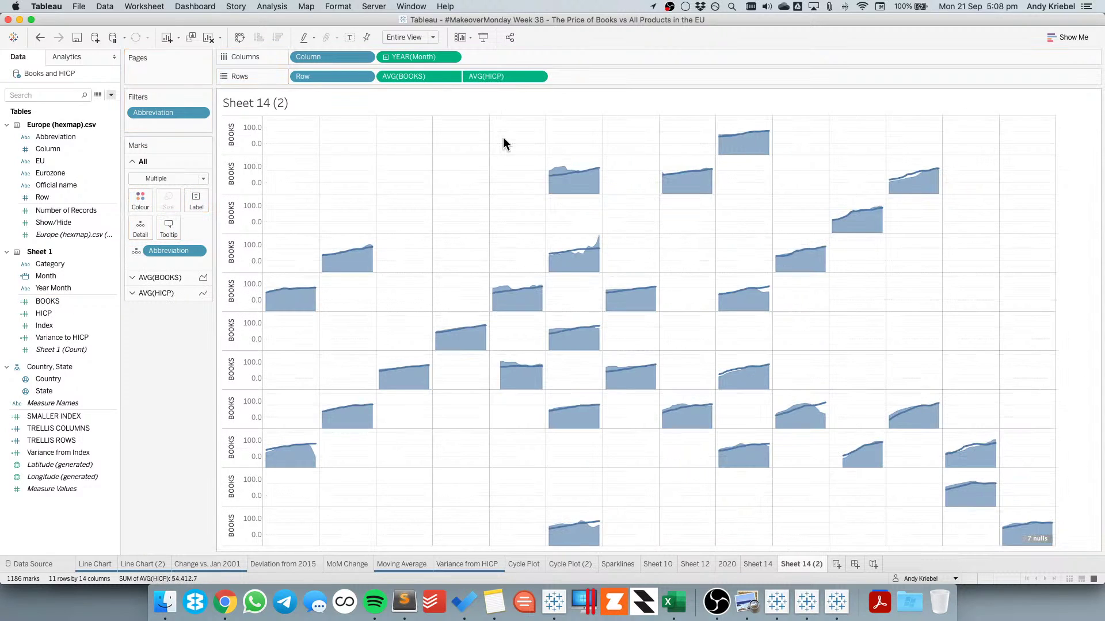
{"action": "left_click", "coordinate": [1076, 172]}
{"action": "right_click", "coordinate": [1076, 177]}
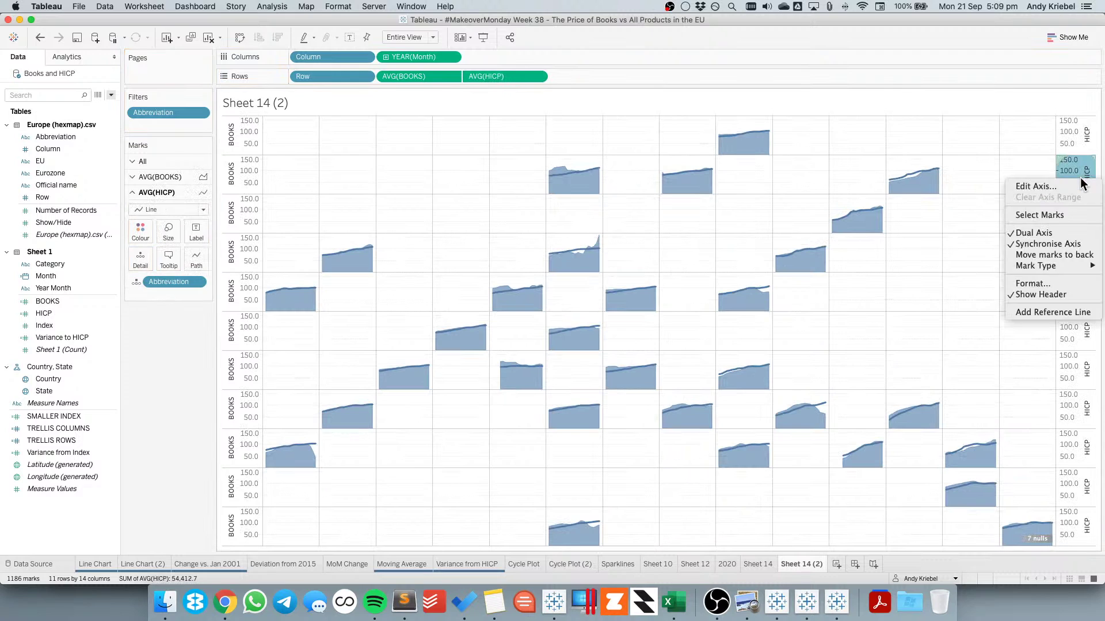
{"action": "left_click", "coordinate": [459, 202]}
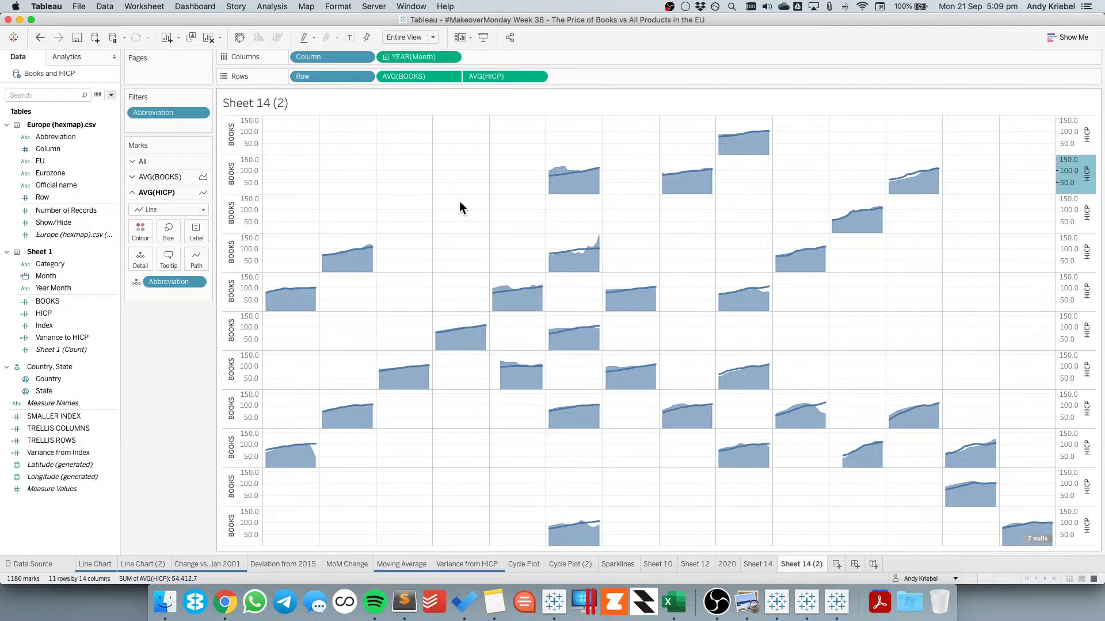
Change the HICP marks to Area and move the BOOKS marks to the front
{"action": "left_click", "coordinate": [148, 209]}
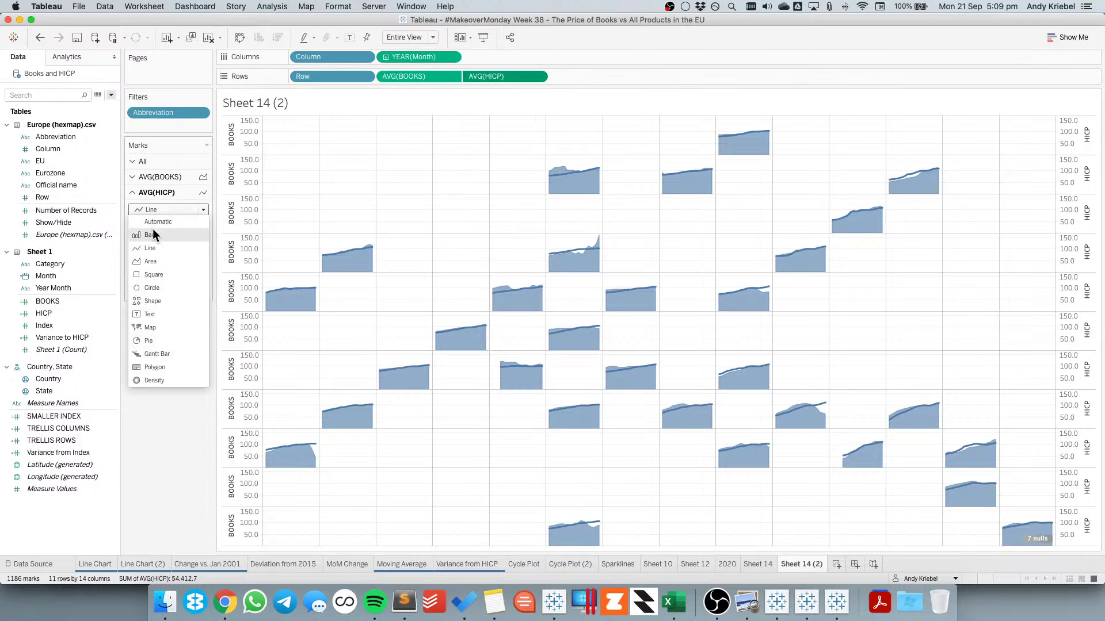
{"action": "left_click", "coordinate": [158, 260]}
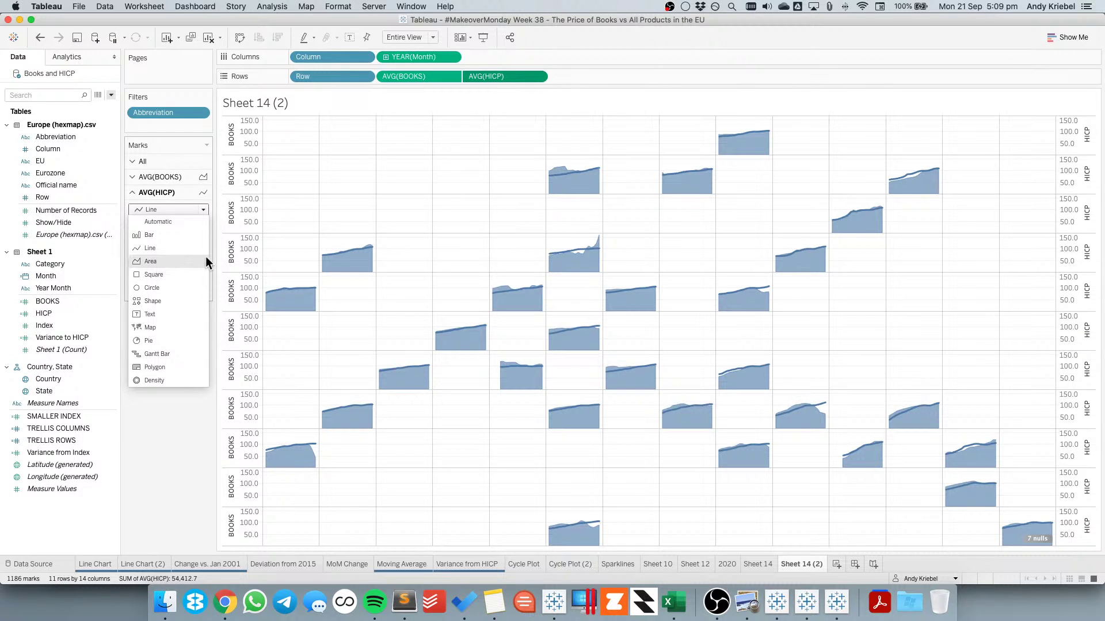
{"action": "left_click", "coordinate": [249, 250]}
{"action": "right_click", "coordinate": [250, 249]}
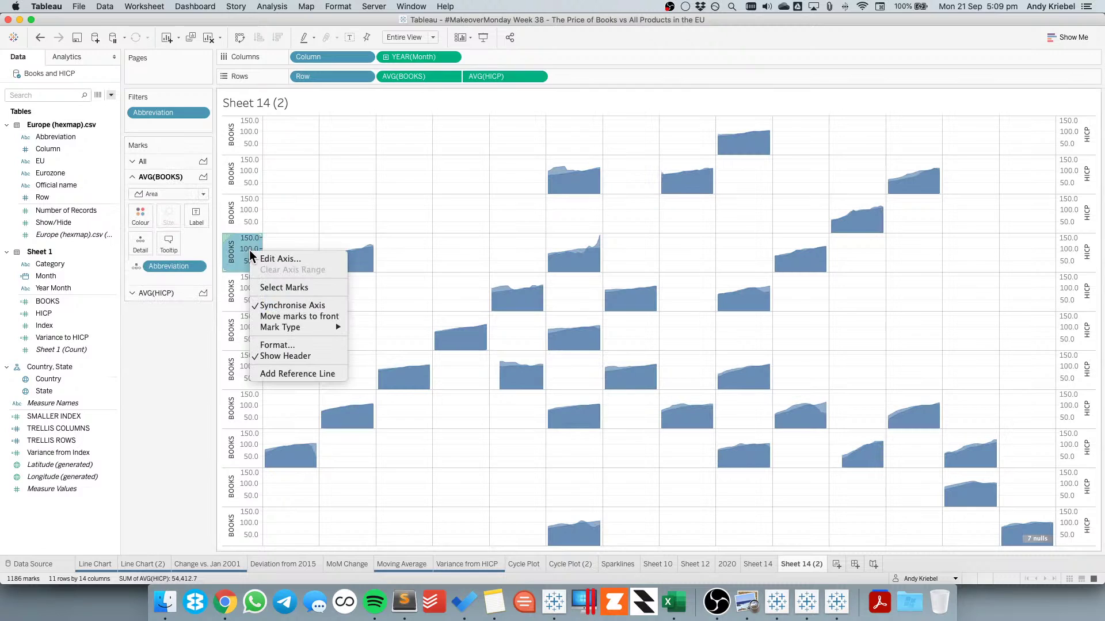
{"action": "left_click", "coordinate": [279, 316]}
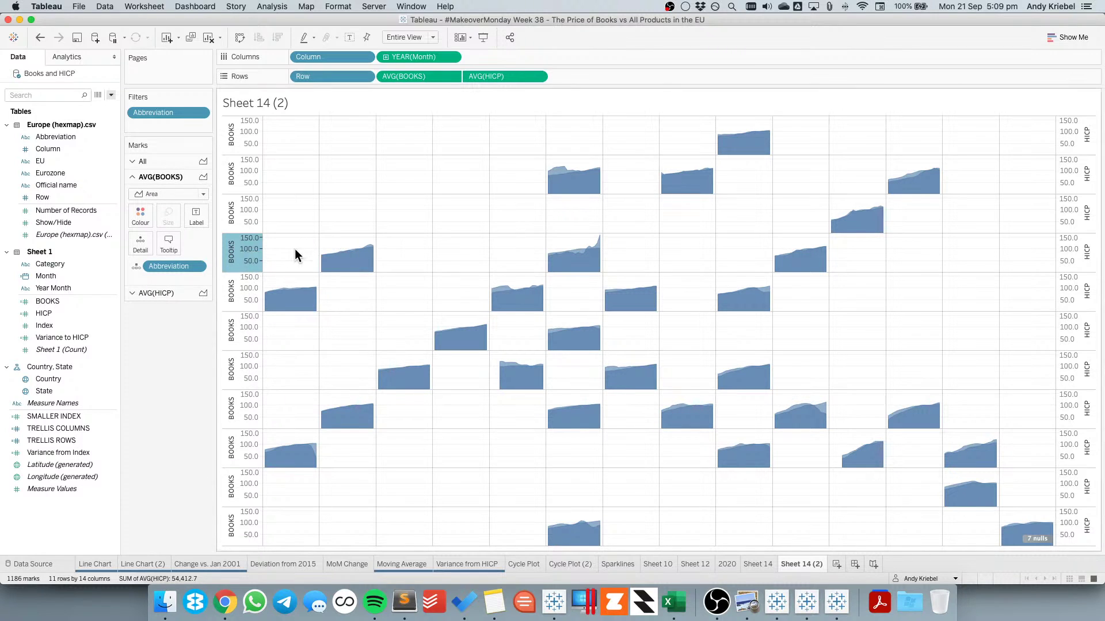
{"action": "left_click", "coordinate": [295, 254]}
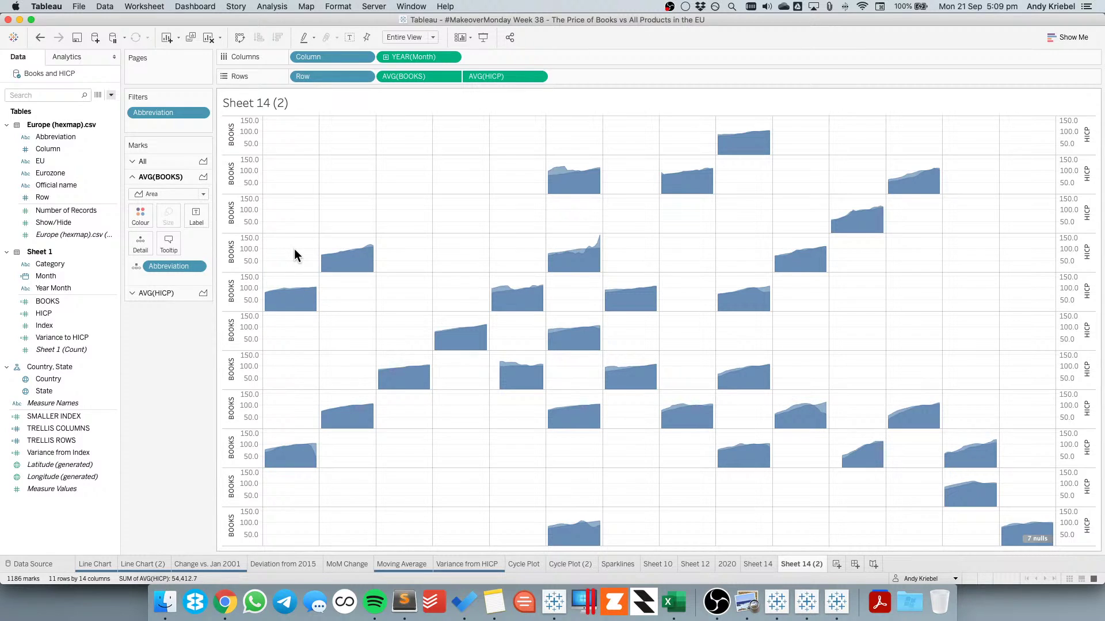
Change the BOOKS marks to Line and colour them orange-red
{"action": "left_click", "coordinate": [146, 194]}
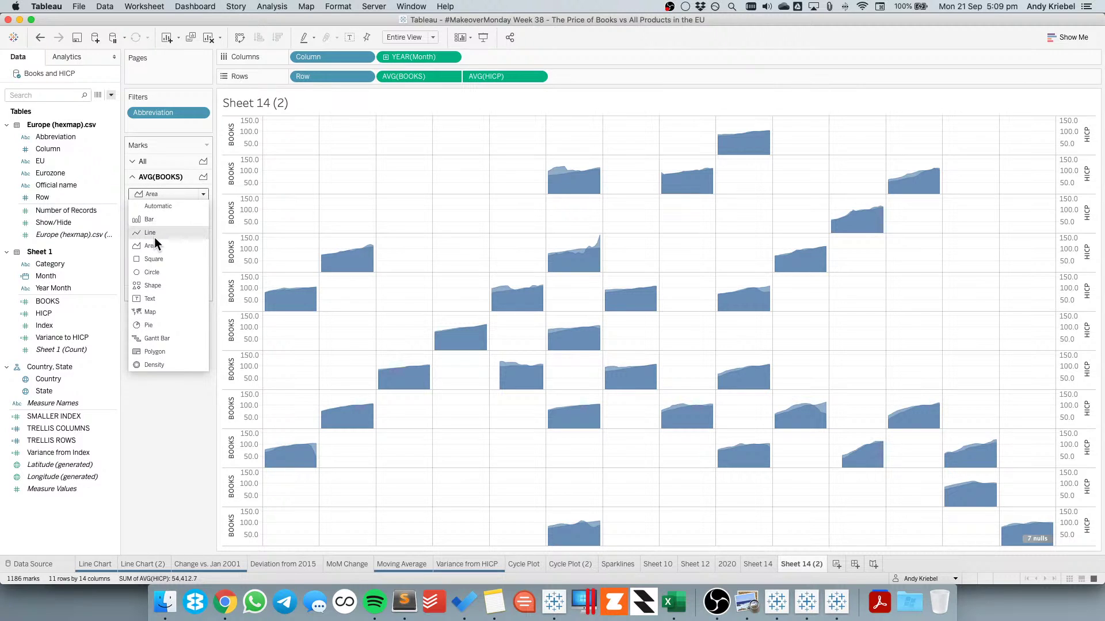
{"action": "left_click", "coordinate": [155, 237]}
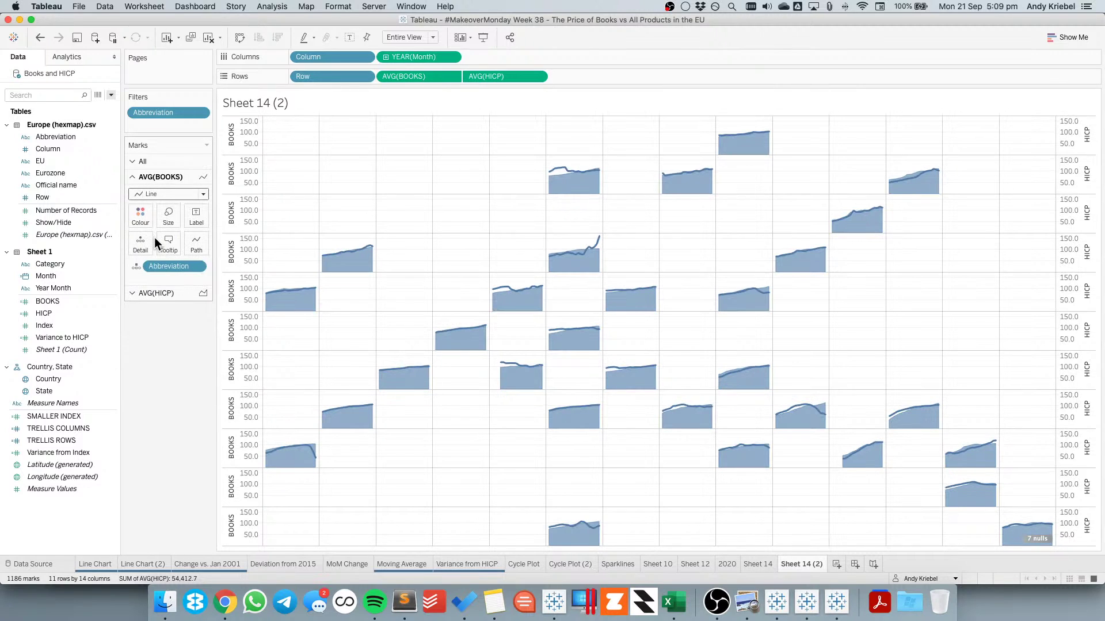
{"action": "left_click", "coordinate": [140, 216]}
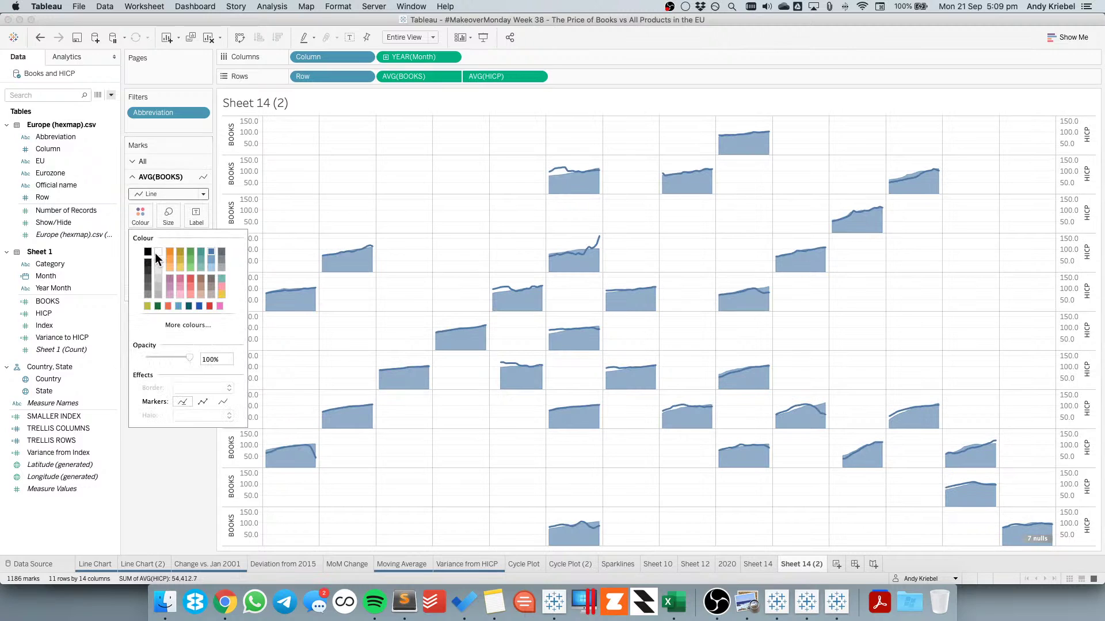
{"action": "left_click", "coordinate": [167, 305]}
{"action": "left_click", "coordinate": [264, 264]}
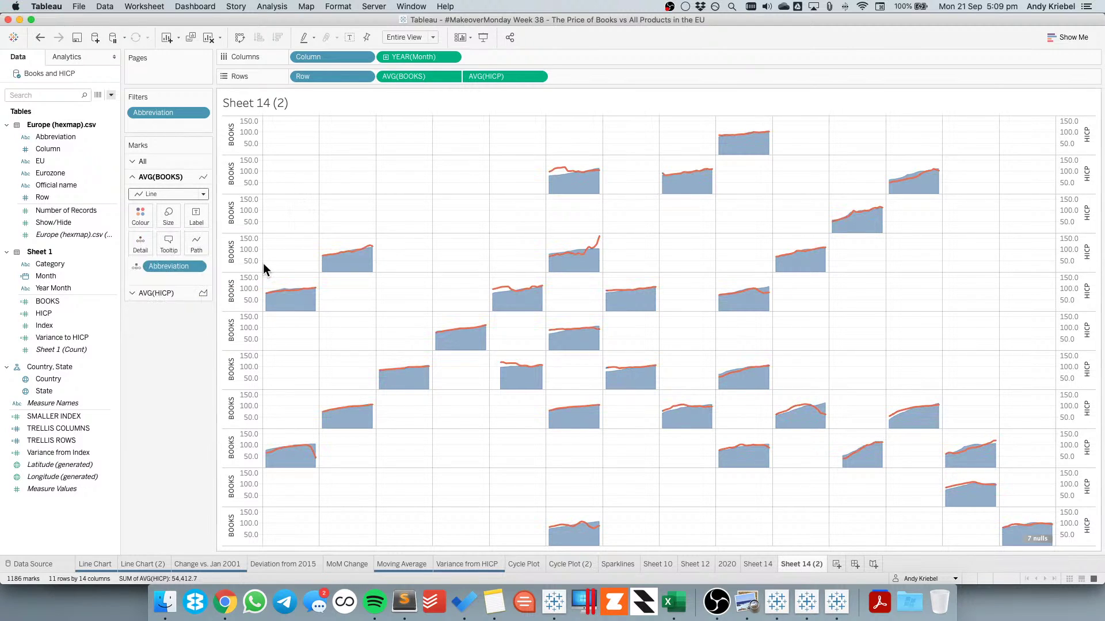
Colour the HICP marks light grey and change them to Line
{"action": "left_click", "coordinate": [177, 293]}
{"action": "left_click", "coordinate": [142, 229]}
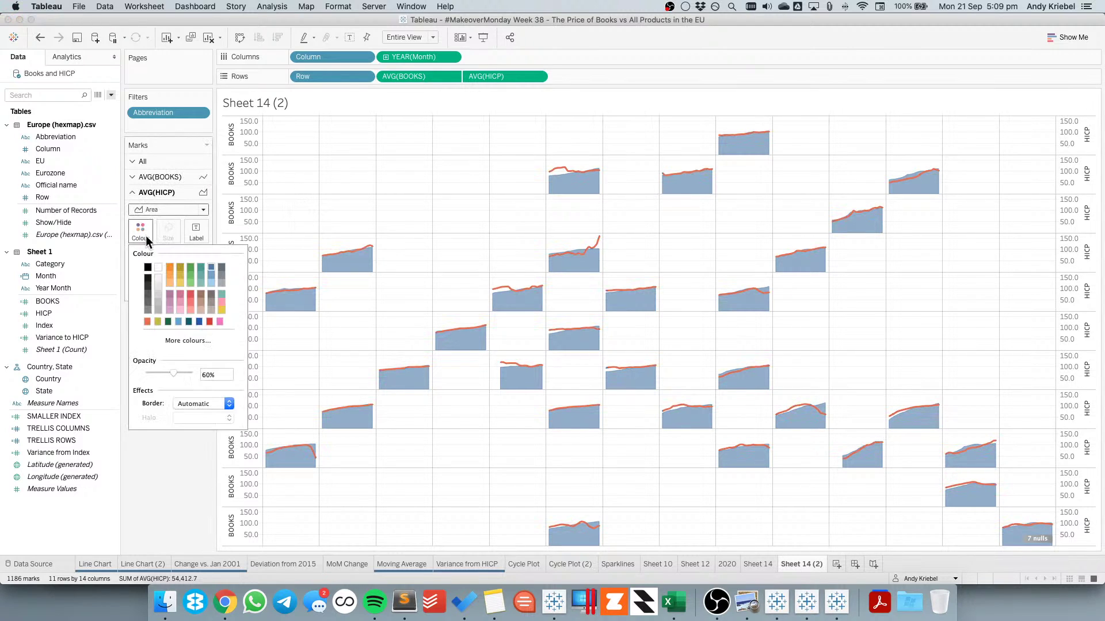
{"action": "left_click", "coordinate": [158, 286]}
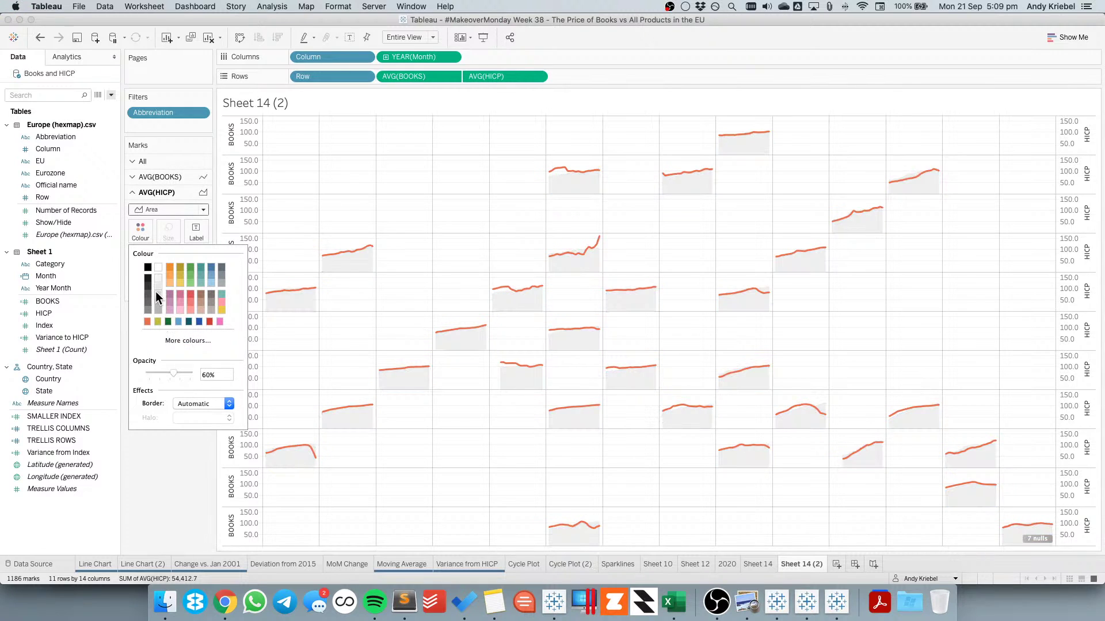
{"action": "left_click", "coordinate": [368, 188]}
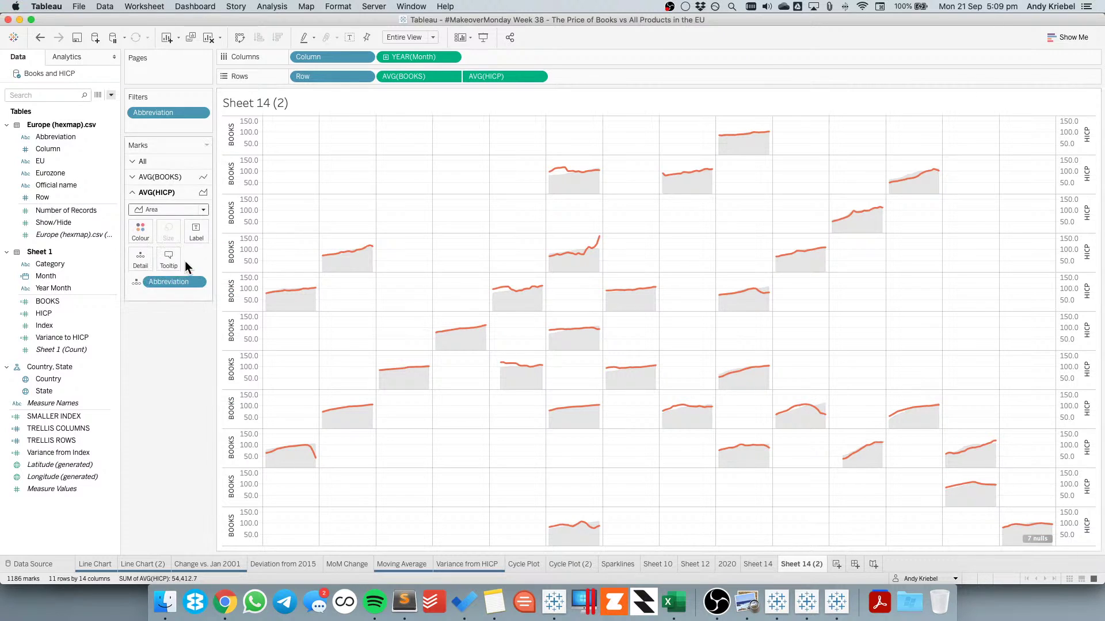
{"action": "left_click", "coordinate": [154, 211]}
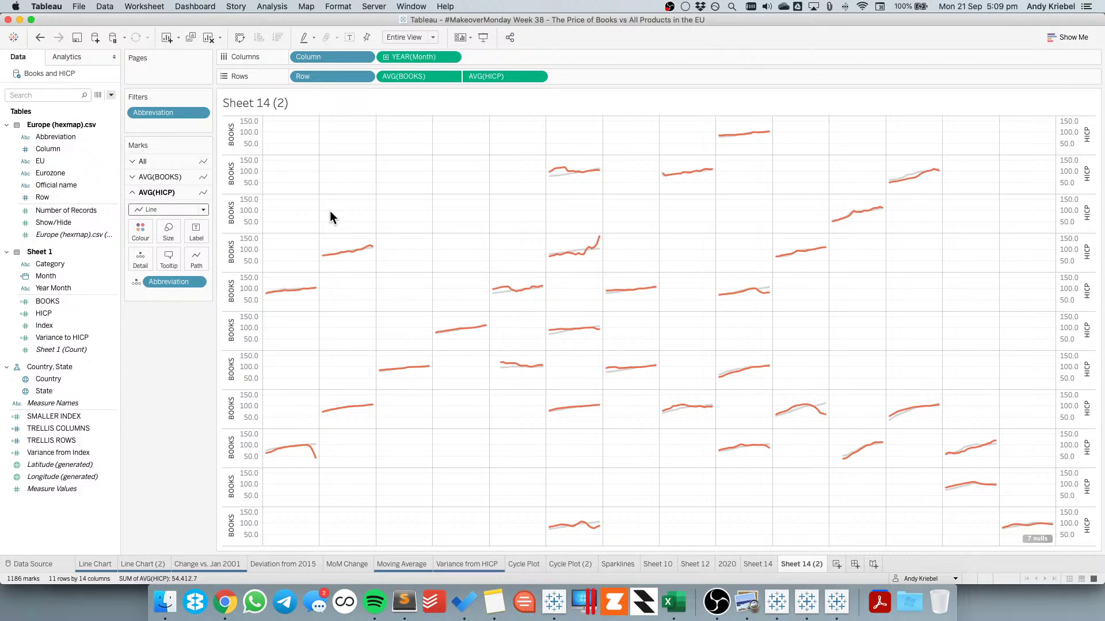
Plot the dates as continuous months and set average BOOKS to a moving average of the previous 5 values, computed along Month of Month only
{"action": "left_click", "coordinate": [451, 57]}
{"action": "left_click", "coordinate": [435, 276]}
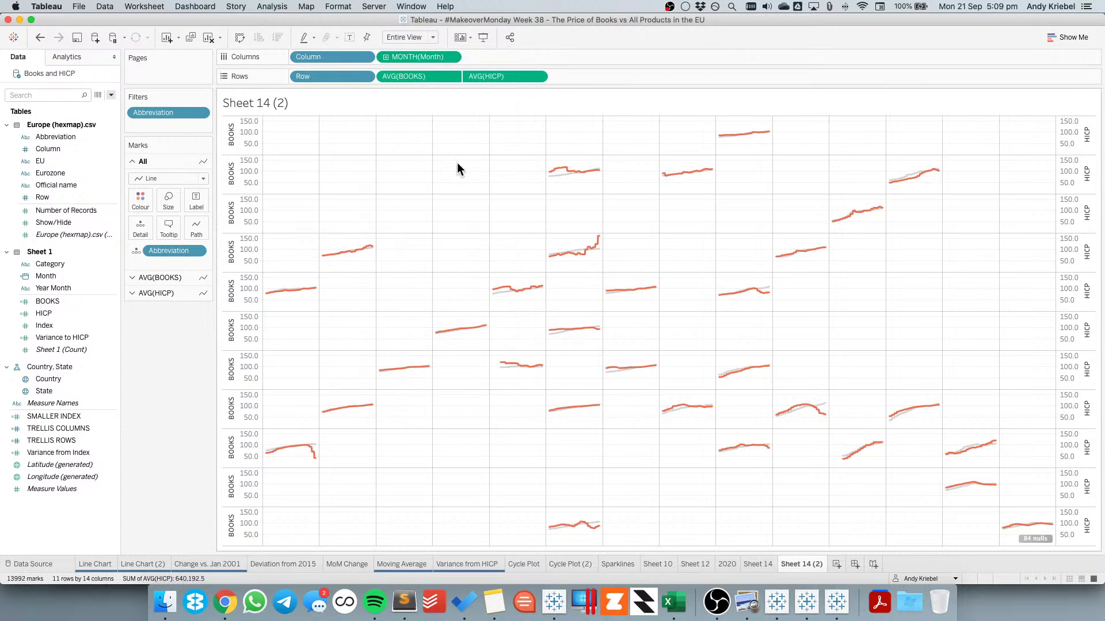
{"action": "left_click", "coordinate": [450, 76]}
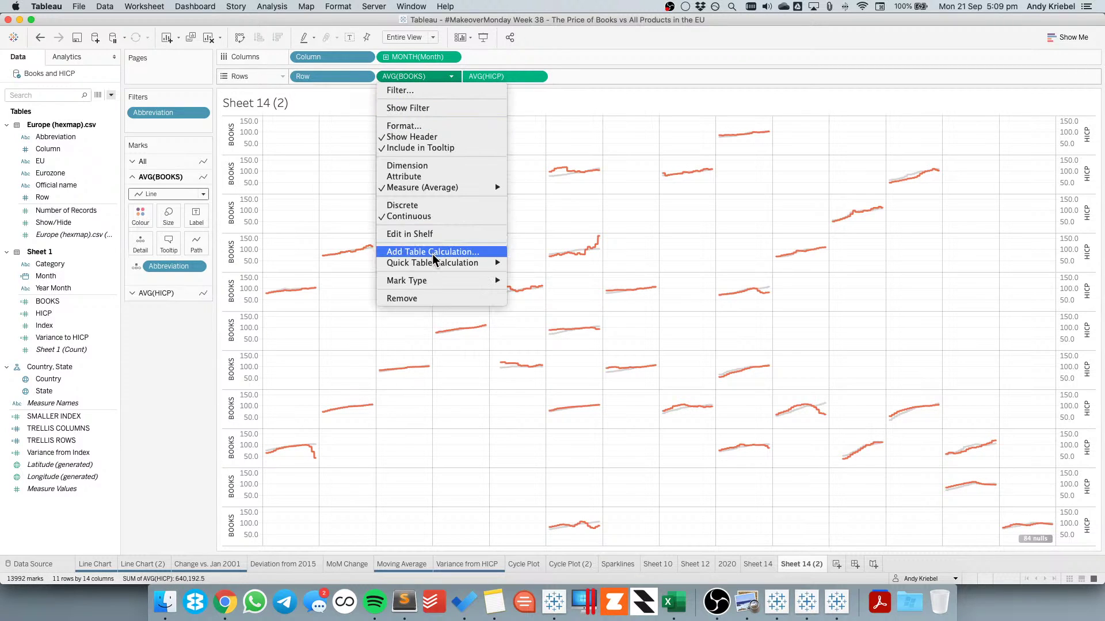
{"action": "left_click", "coordinate": [434, 253]}
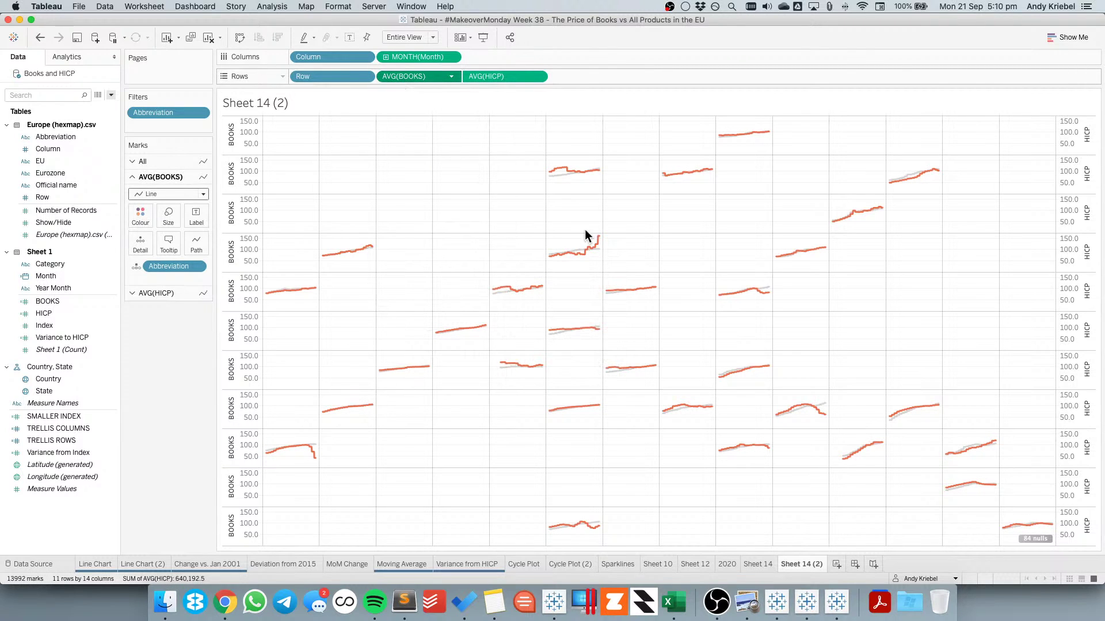
{"action": "left_click", "coordinate": [398, 172]}
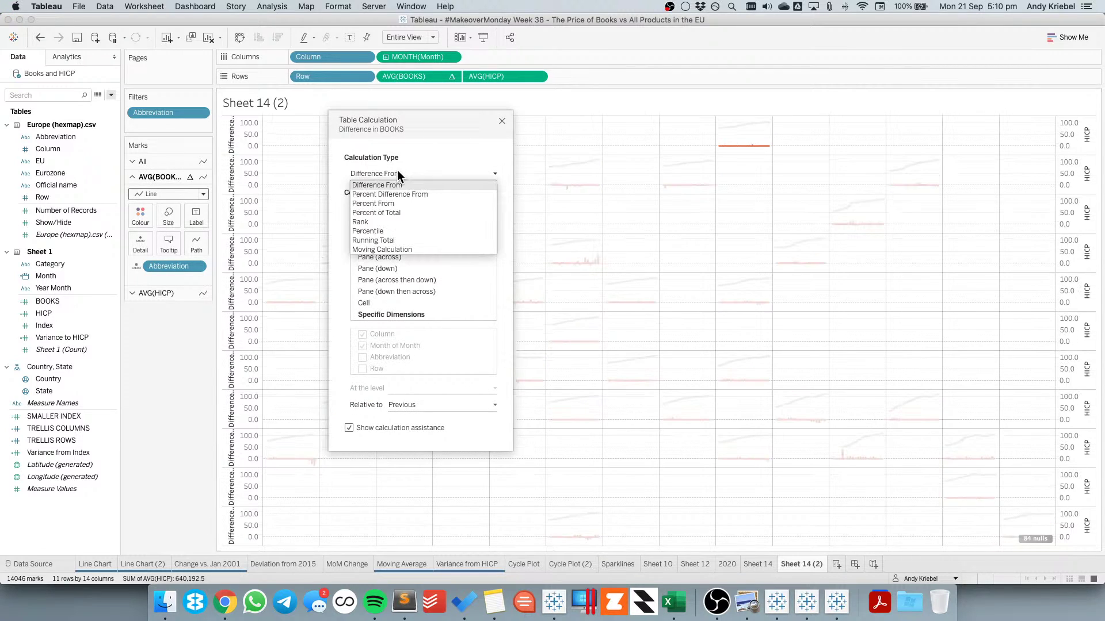
{"action": "left_click", "coordinate": [386, 244]}
{"action": "left_click", "coordinate": [369, 200]}
{"action": "left_click", "coordinate": [369, 224]}
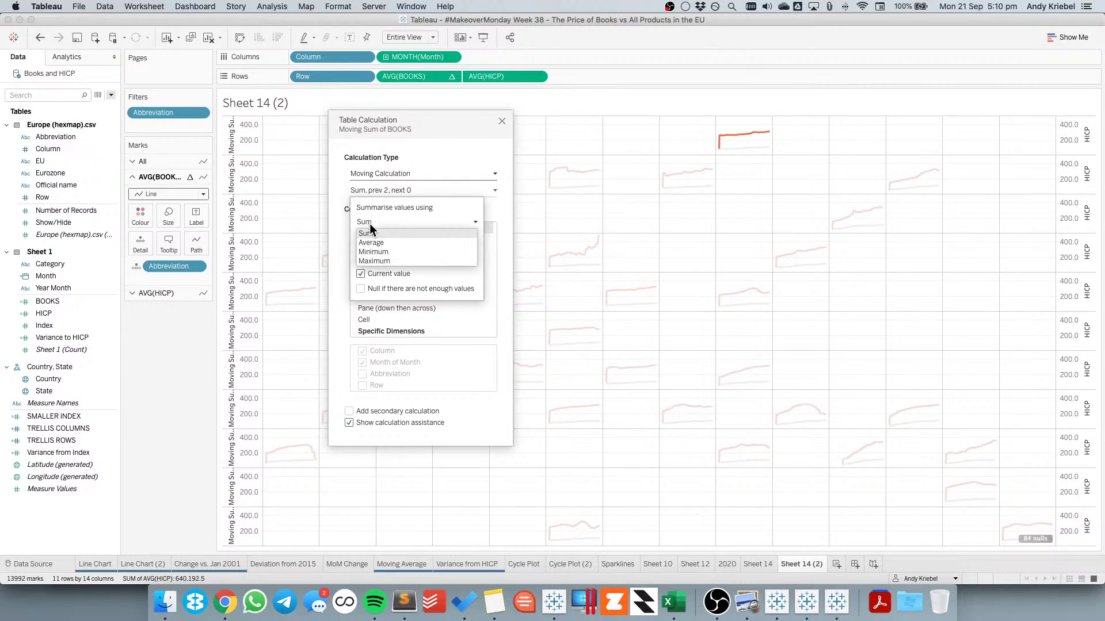
{"action": "left_click", "coordinate": [429, 229]}
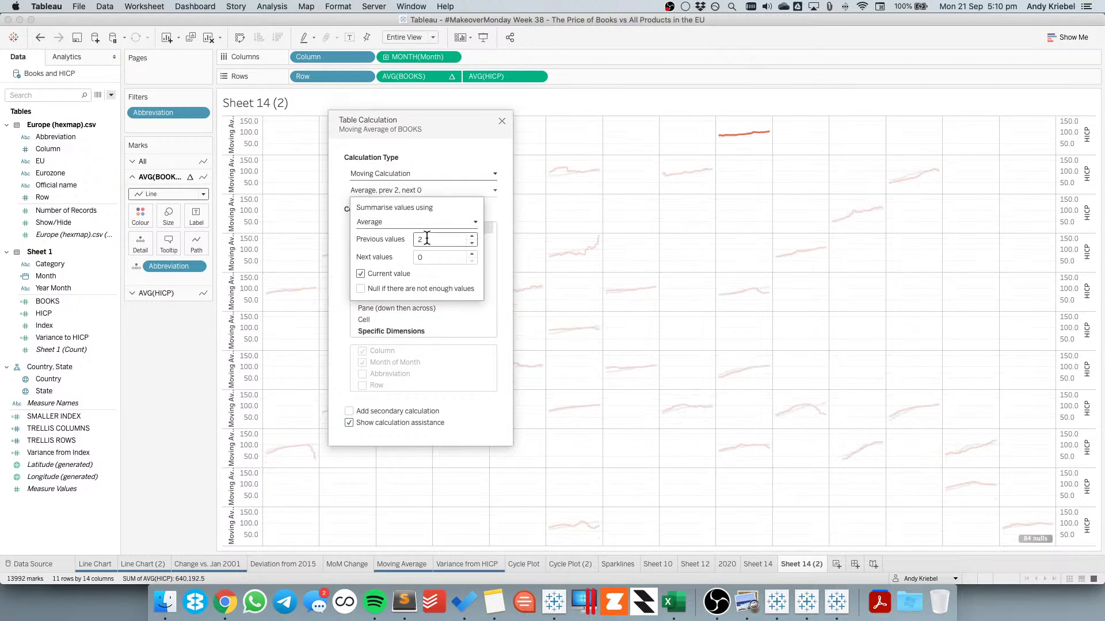
{"action": "double_click", "coordinate": [413, 237]}
{"action": "type", "text": "5"}
{"action": "left_click", "coordinate": [474, 153]}
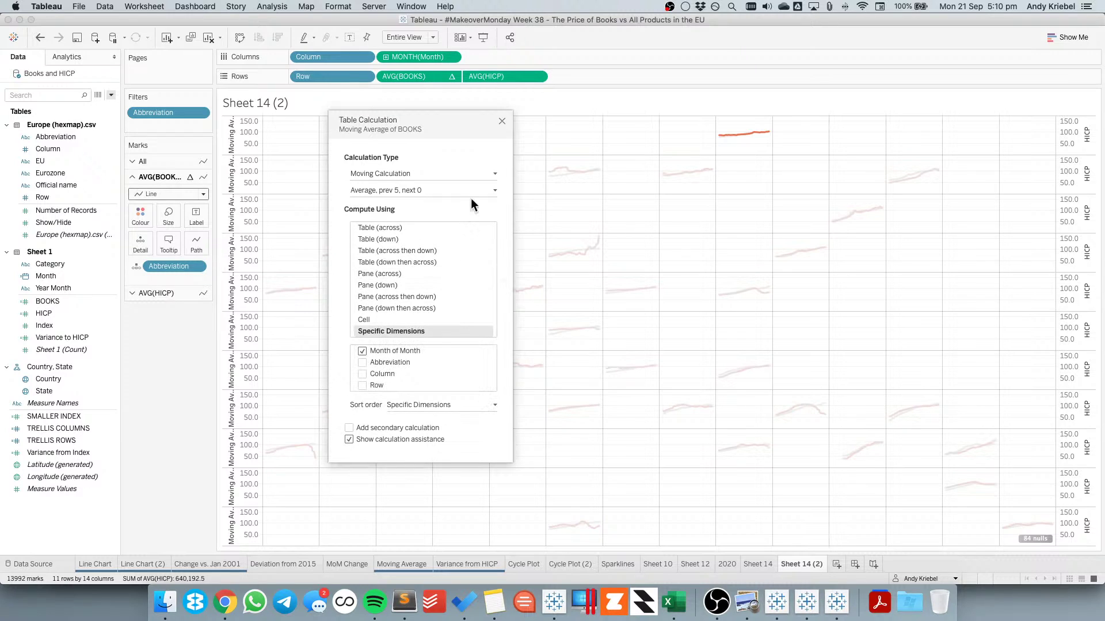
Set average HICP to a moving average of the previous 5 values, computed along Month of Month only
{"action": "left_click", "coordinate": [539, 76]}
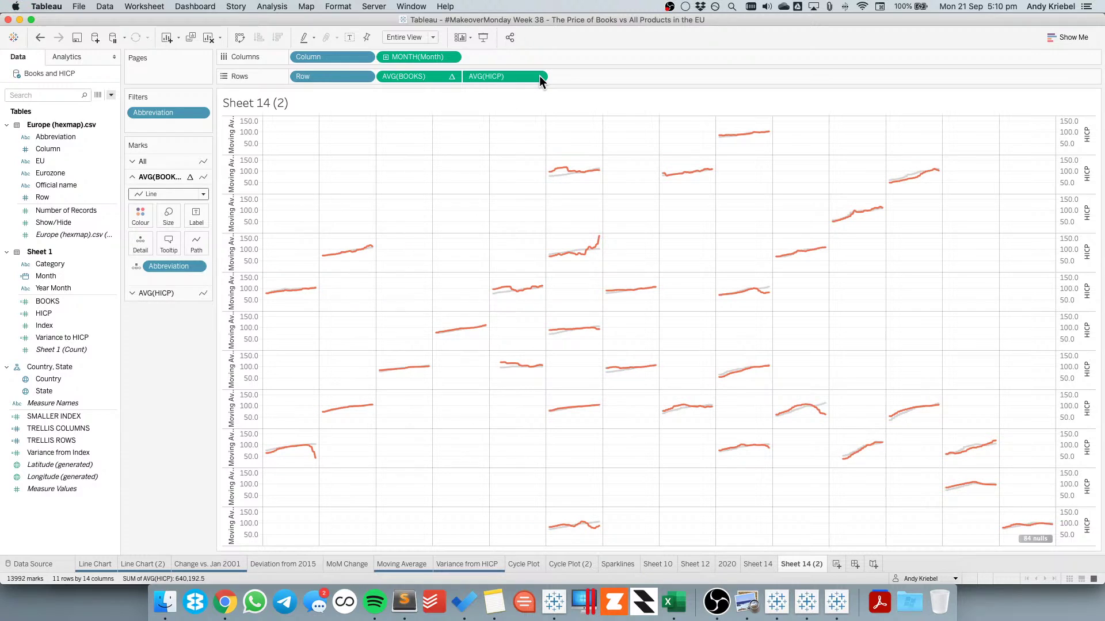
{"action": "left_click", "coordinate": [537, 77]}
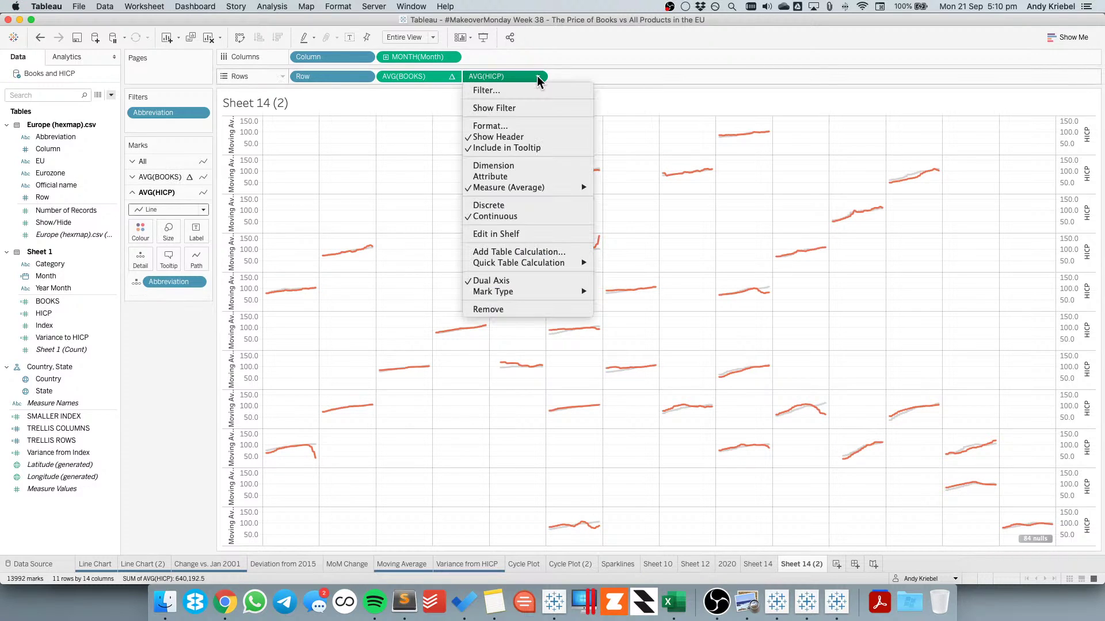
{"action": "left_click", "coordinate": [525, 253]}
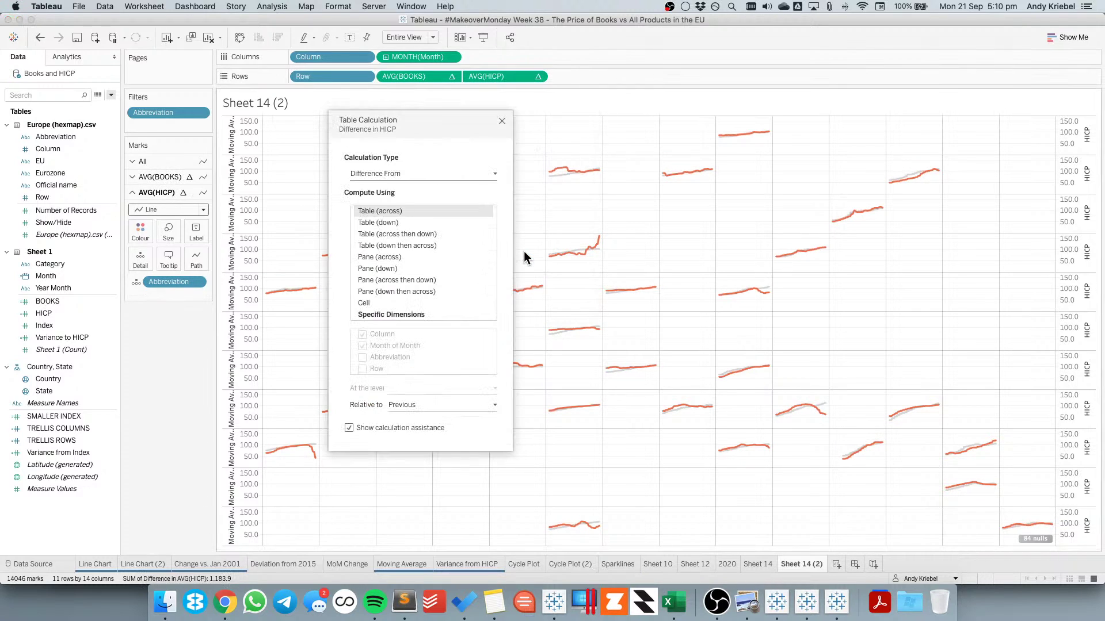
{"action": "left_click", "coordinate": [373, 174]}
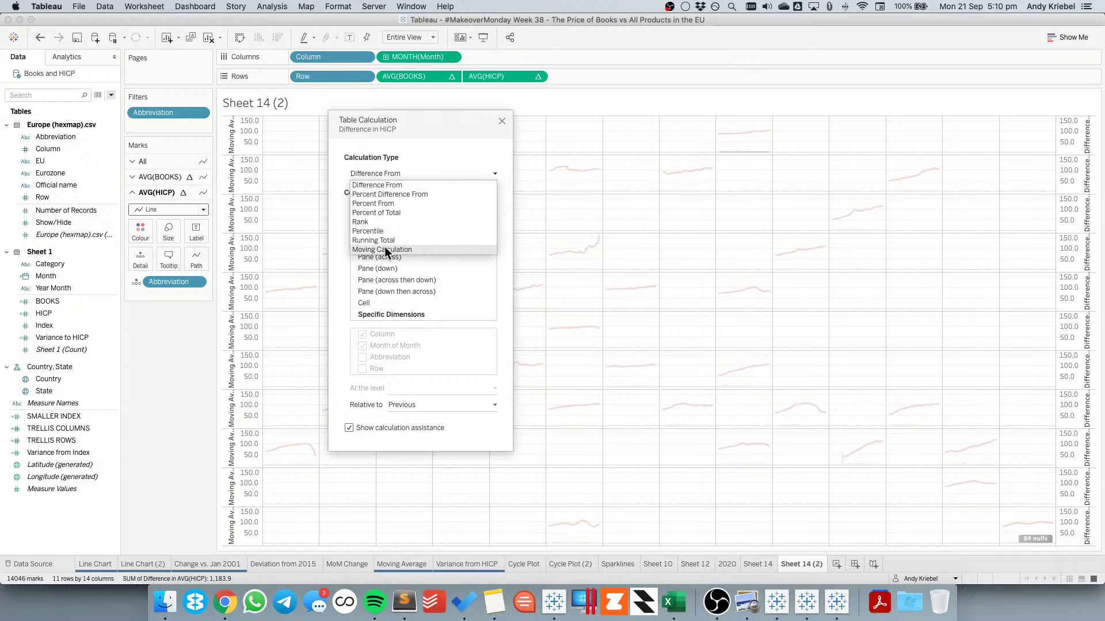
{"action": "left_click", "coordinate": [384, 248]}
{"action": "left_click", "coordinate": [380, 190]}
{"action": "left_click", "coordinate": [374, 221]}
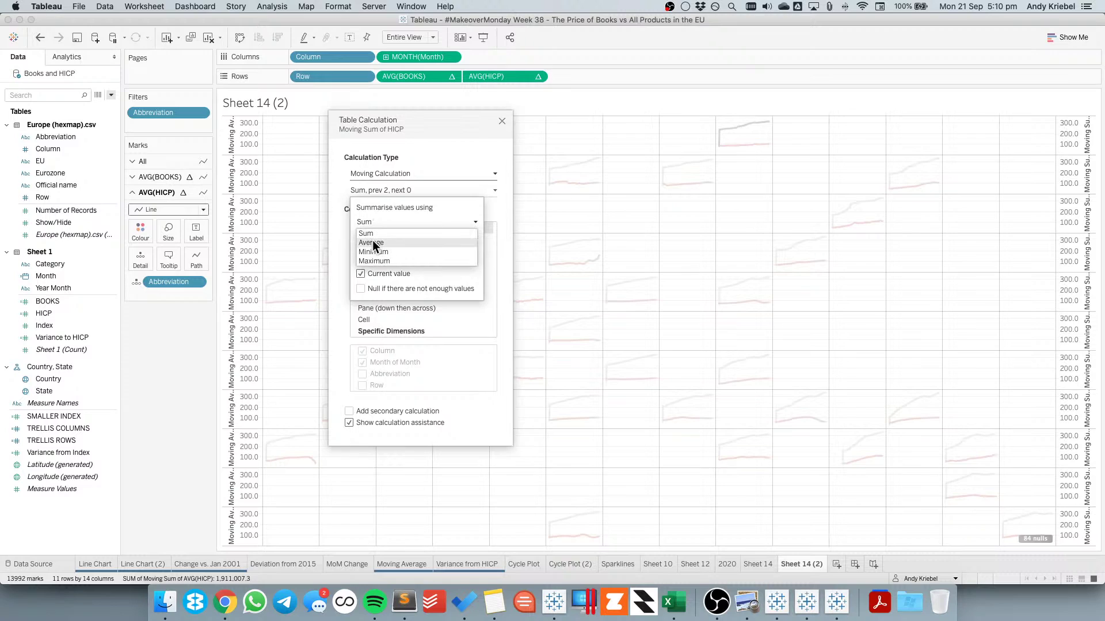
{"action": "left_click", "coordinate": [440, 242]}
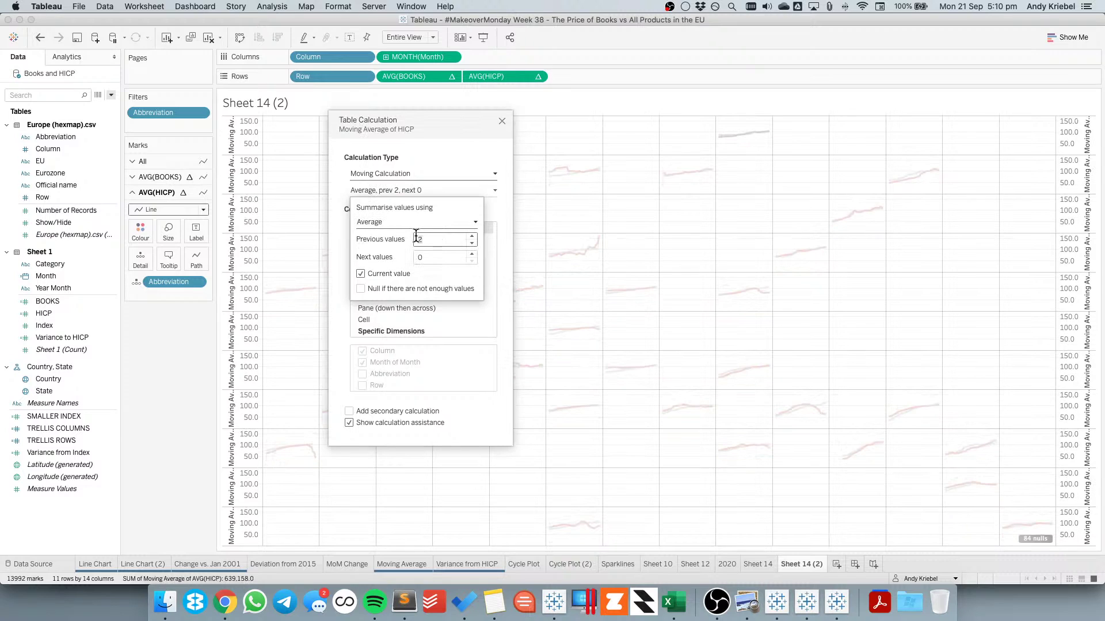
{"action": "double_click", "coordinate": [417, 239]}
{"action": "type", "text": "5"}
{"action": "left_click", "coordinate": [375, 330]}
{"action": "left_click", "coordinate": [362, 350]}
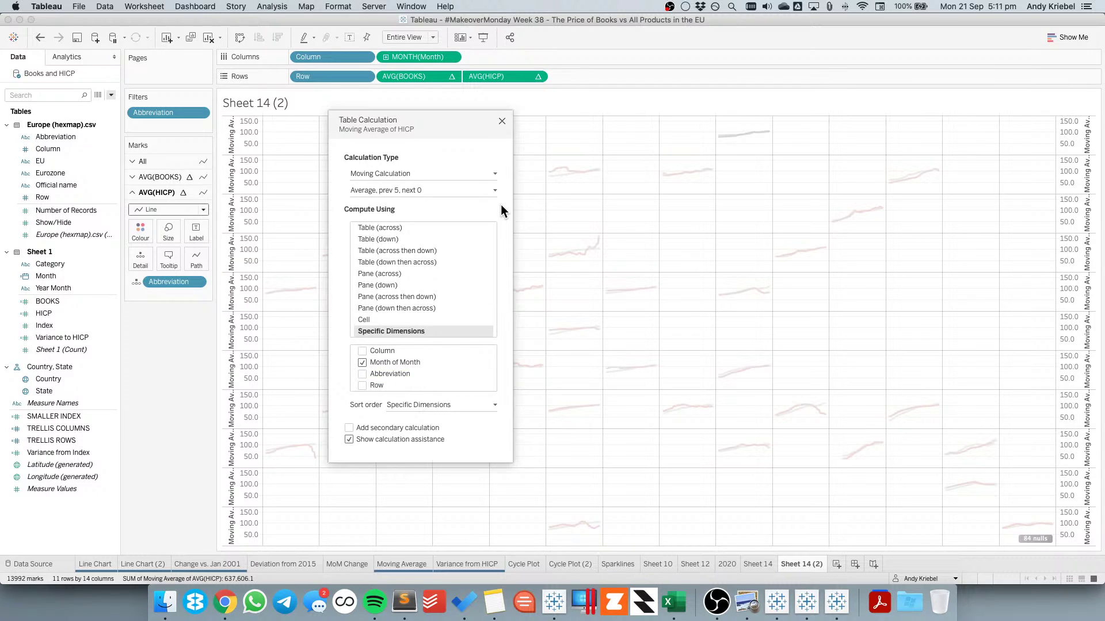
{"action": "key", "text": "Escape"}
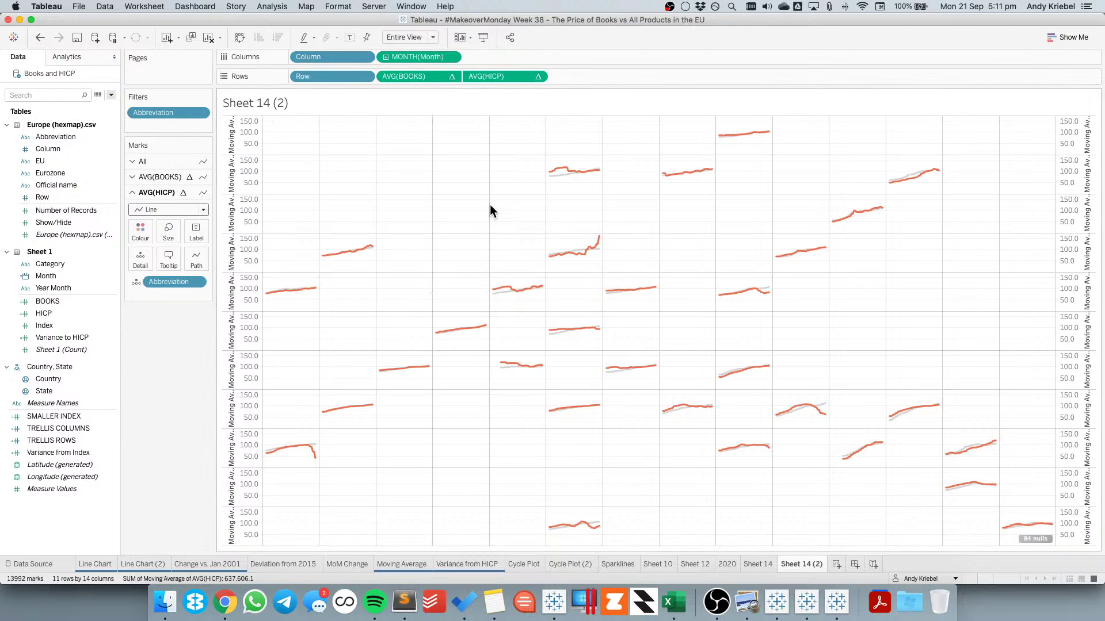
Hide the BOOKS and HICP value axis headers on Sheet 14 (2)
{"action": "right_click", "coordinate": [243, 133]}
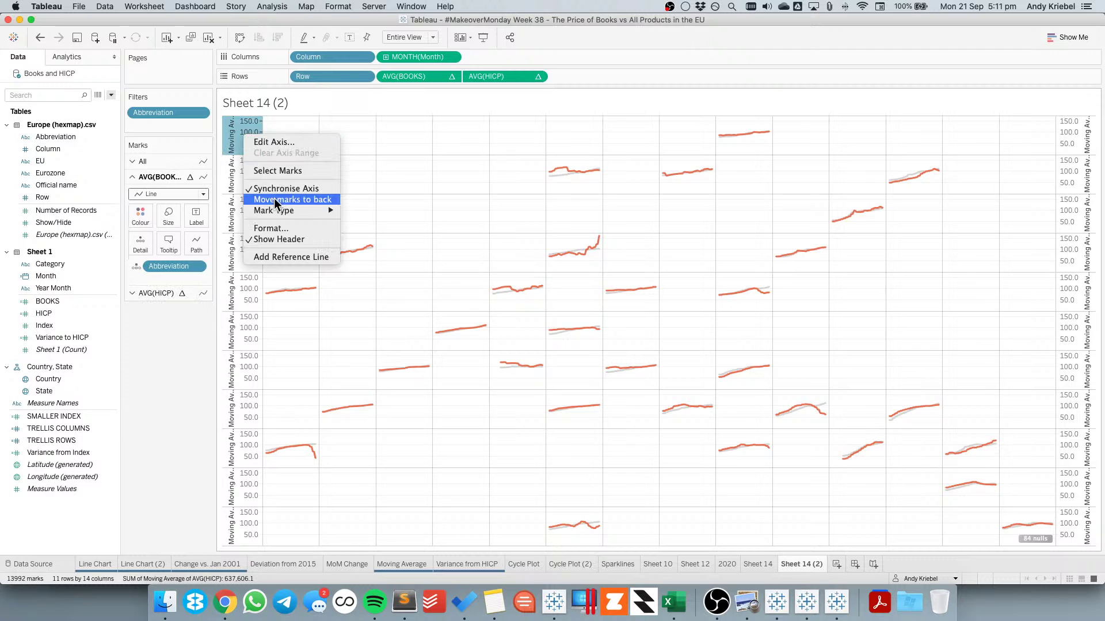
{"action": "left_click", "coordinate": [281, 236]}
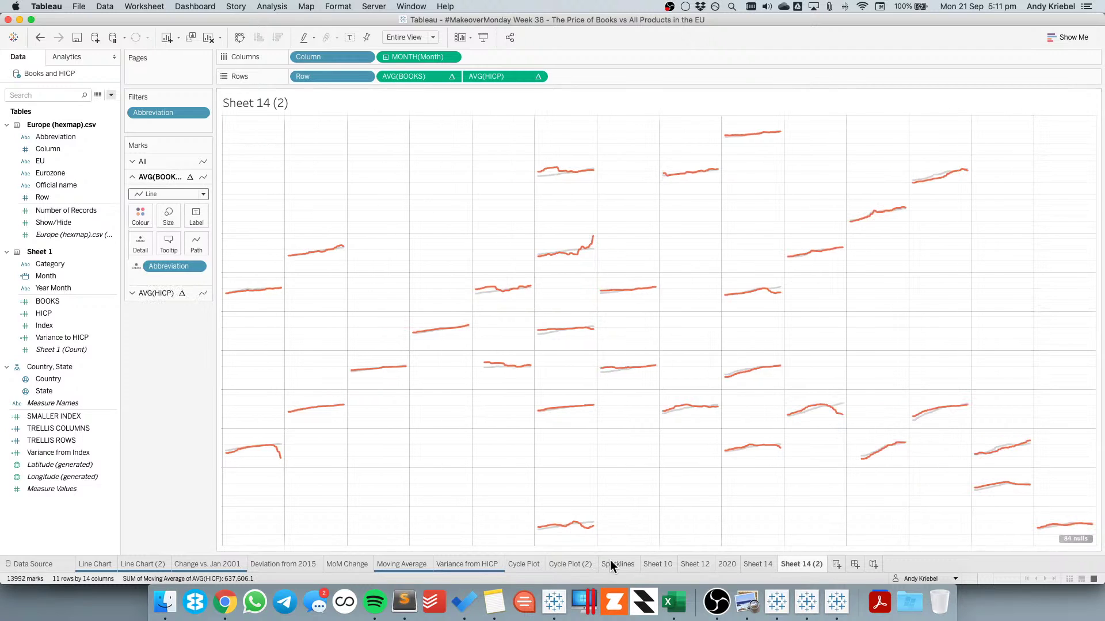
Create a new dashboard and place Sheet 14 (2) on it
{"action": "left_click", "coordinate": [855, 562]}
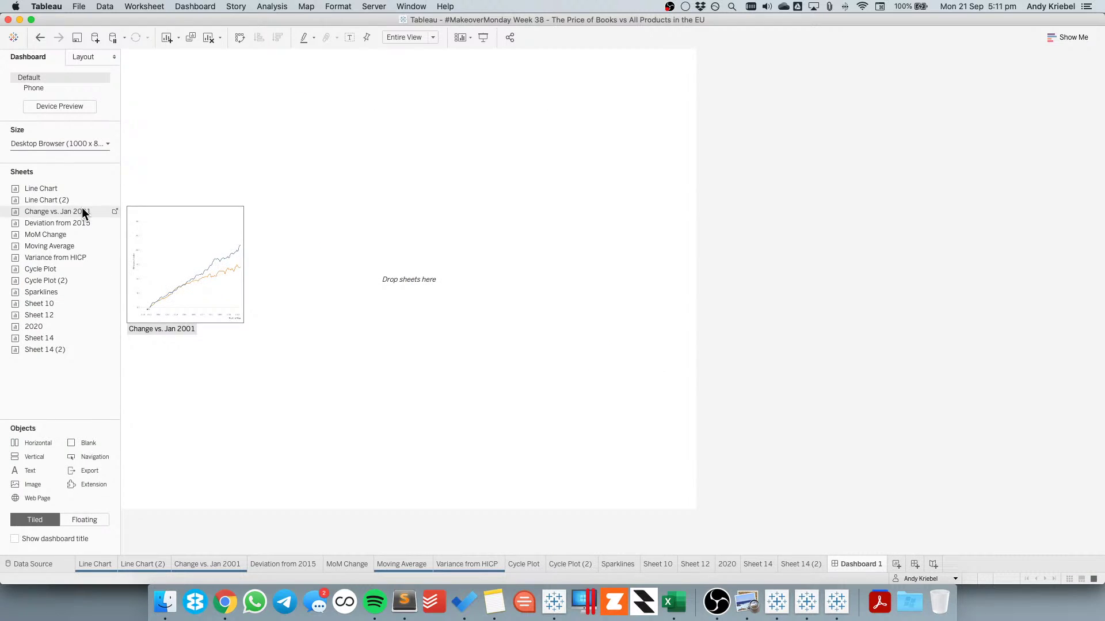
{"action": "left_click_drag", "start_coordinate": [45, 349], "coordinate": [373, 271]}
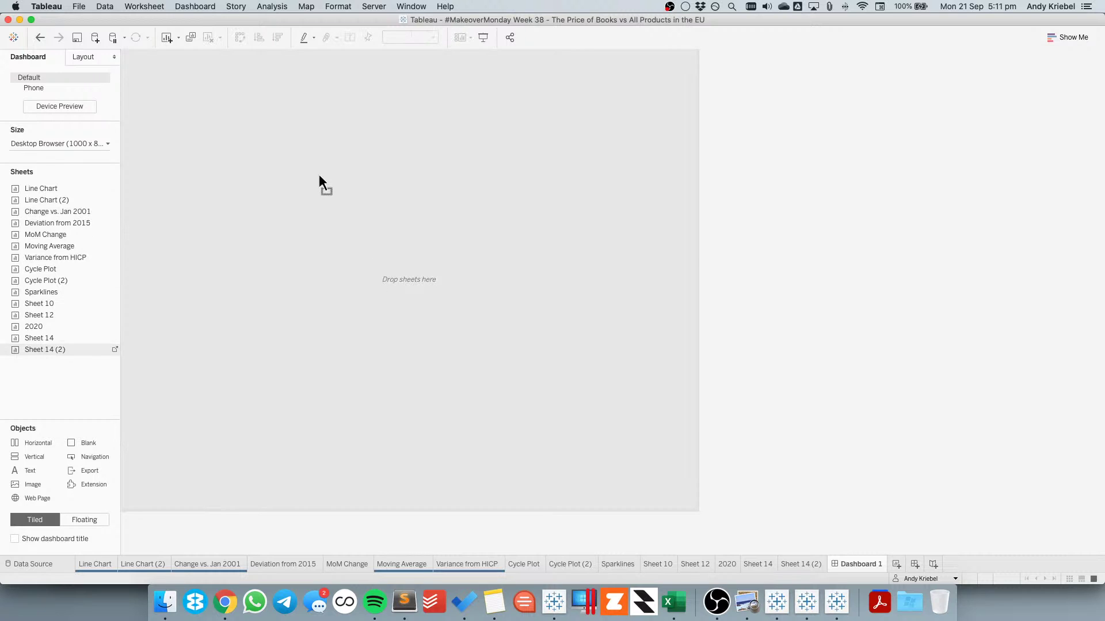
{"action": "left_click_drag", "start_coordinate": [318, 175], "coordinate": [319, 176]}
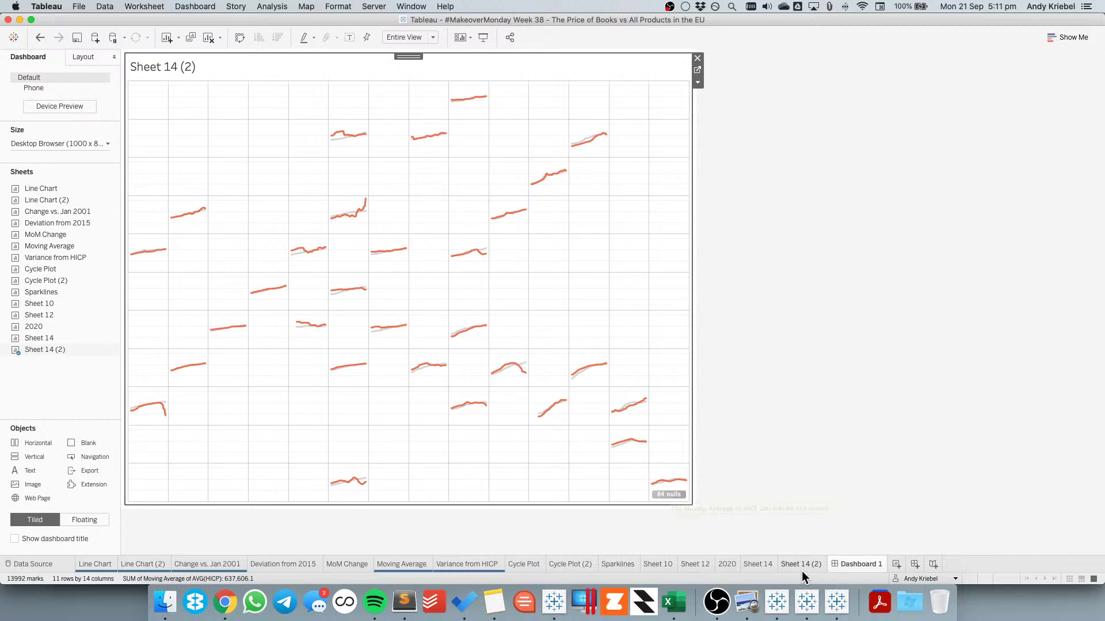
Replace Sheet 14 (2) on the dashboard with Sheet 14
{"action": "left_click", "coordinate": [759, 563]}
{"action": "left_click", "coordinate": [857, 564]}
{"action": "left_click", "coordinate": [697, 58]}
{"action": "left_click_drag", "start_coordinate": [63, 338], "coordinate": [325, 303]}
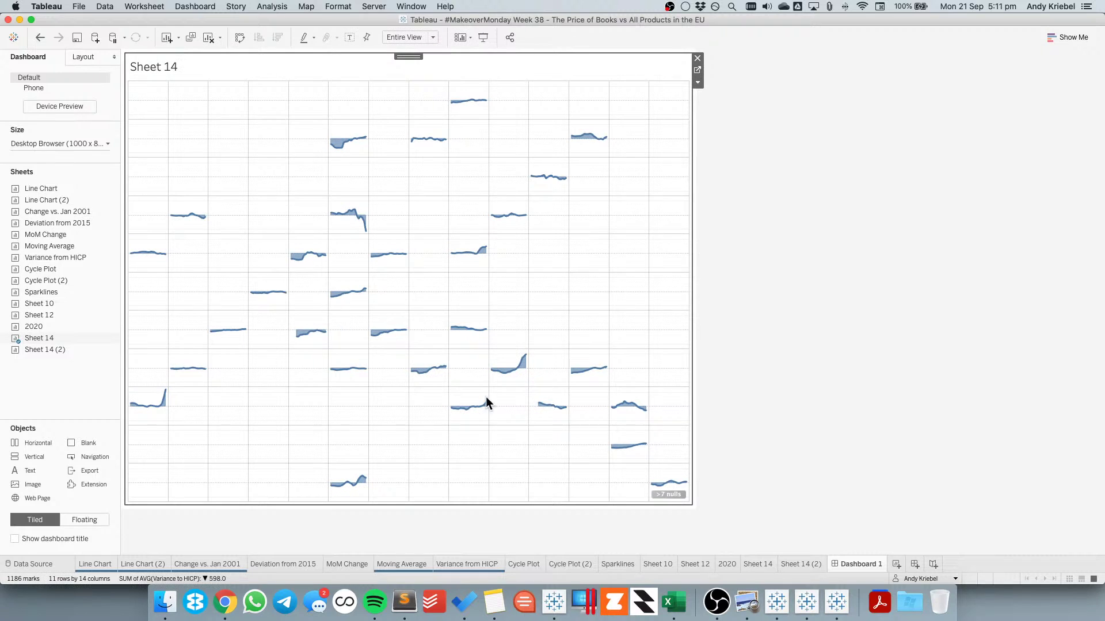
Remove Sheet 14 from the dashboard, try the 2020 tile map in its place, and undo that placement
{"action": "left_click", "coordinate": [697, 58]}
{"action": "left_click", "coordinate": [757, 564]}
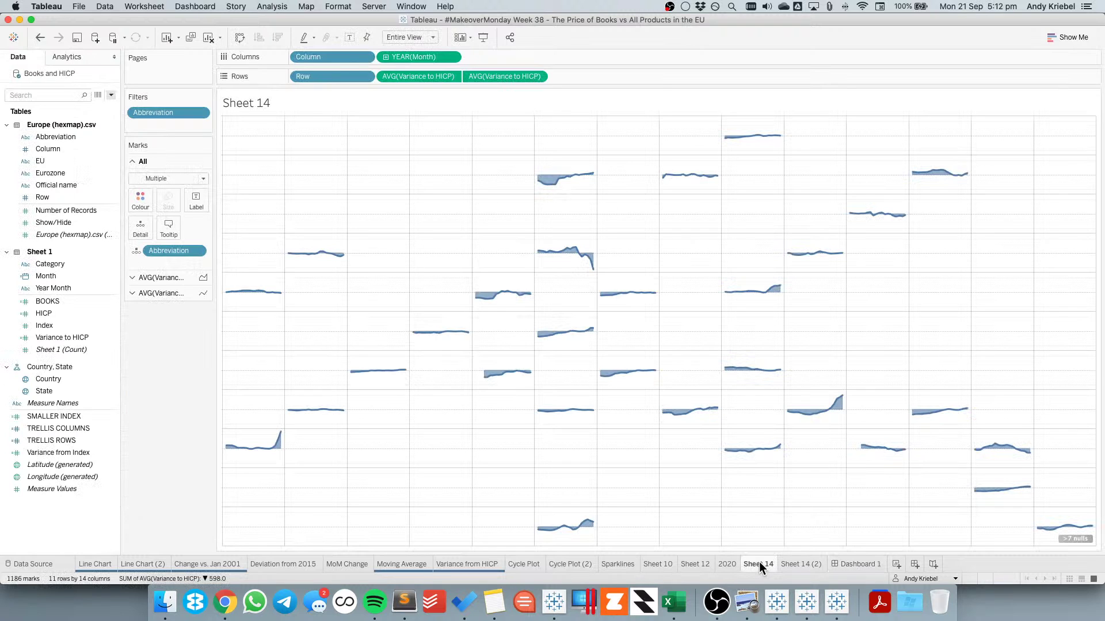
{"action": "left_click", "coordinate": [724, 564]}
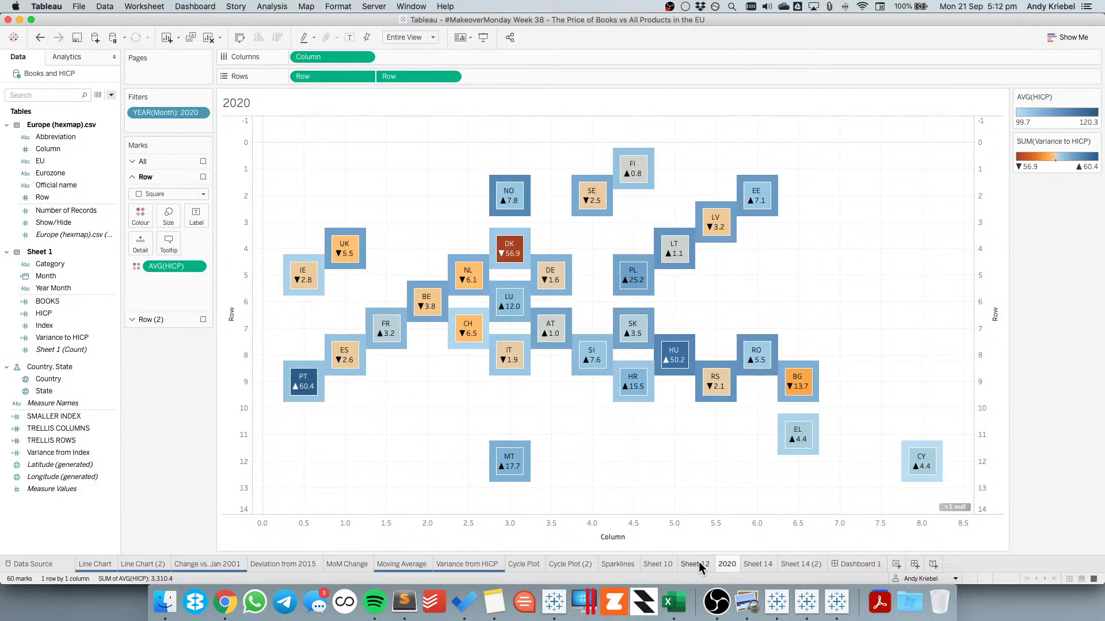
{"action": "left_click", "coordinate": [862, 564]}
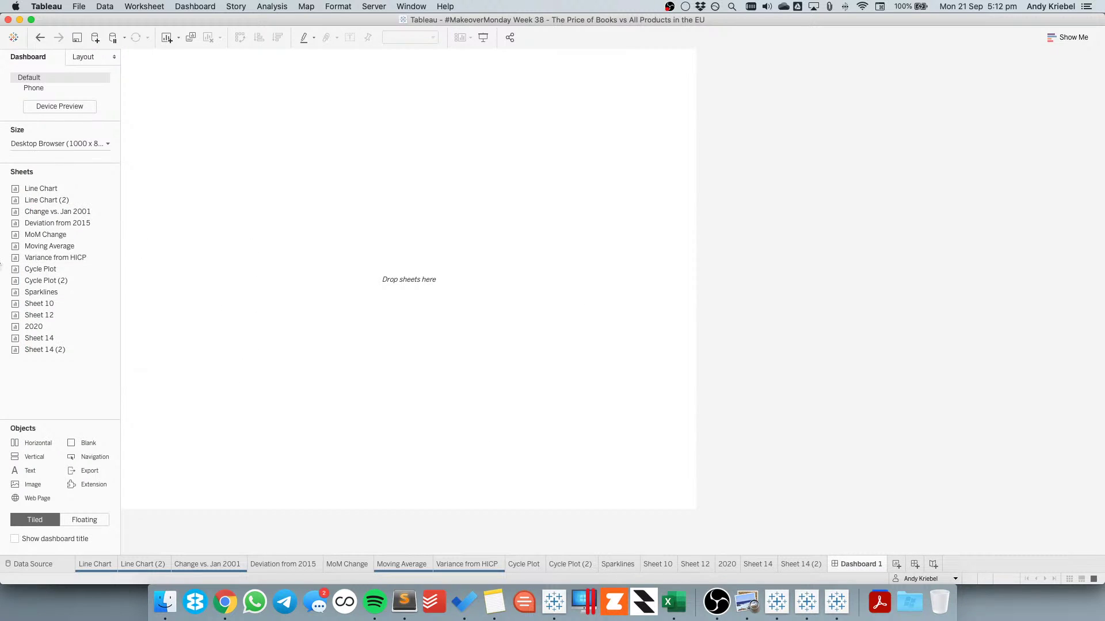
{"action": "left_click_drag", "start_coordinate": [38, 326], "coordinate": [307, 282]}
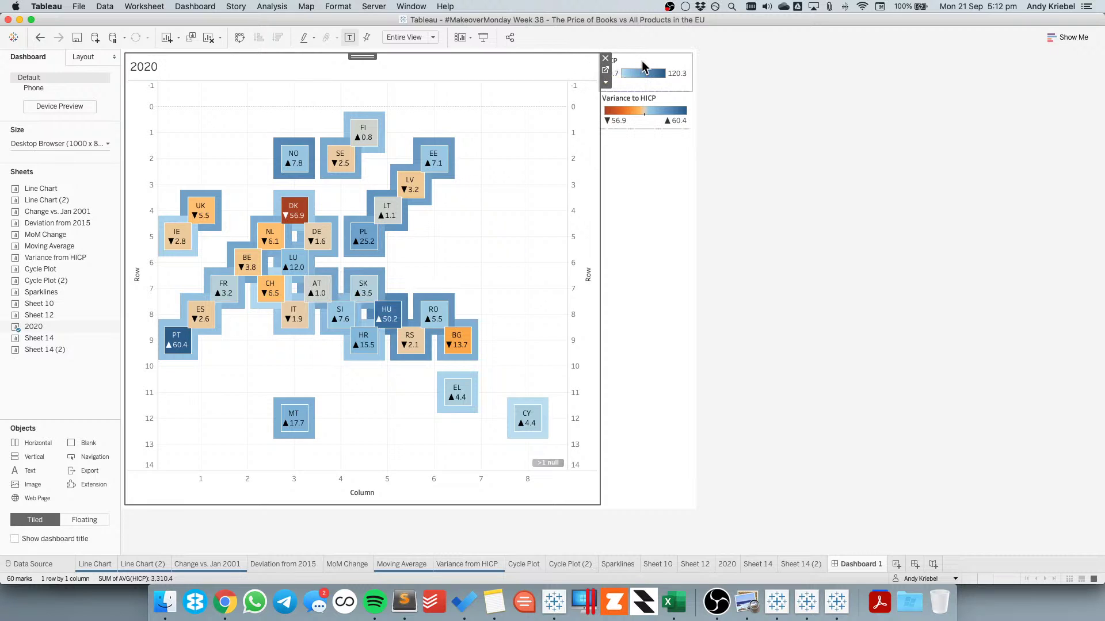
{"action": "left_click", "coordinate": [40, 38]}
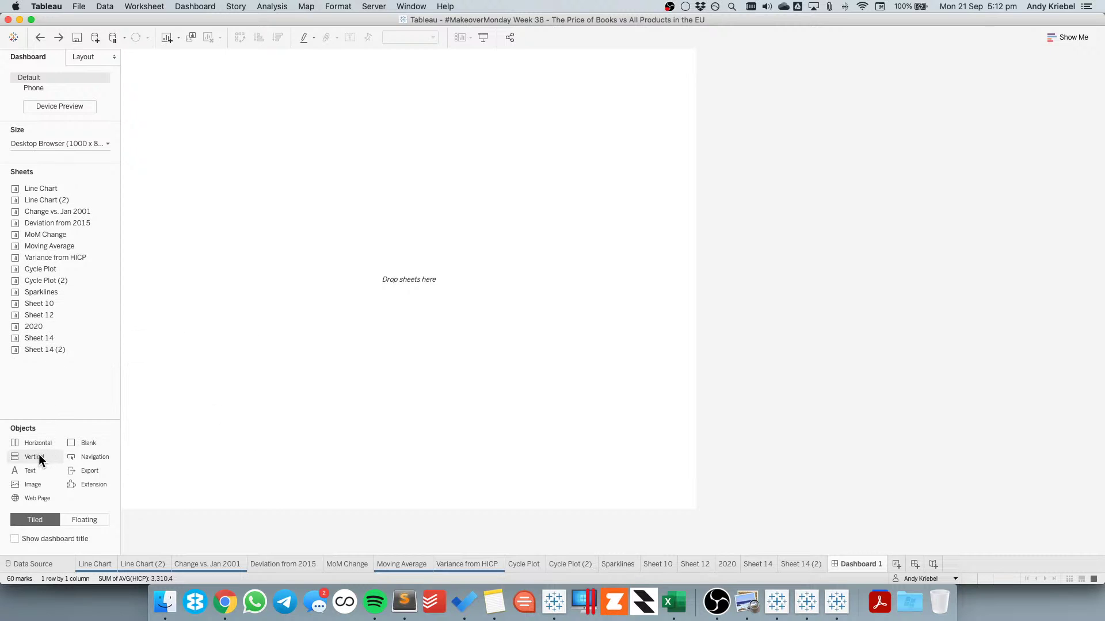
Look over thumbnails of all the workbook's sheets and reopen the 2020 tile map
{"action": "left_click", "coordinate": [727, 564]}
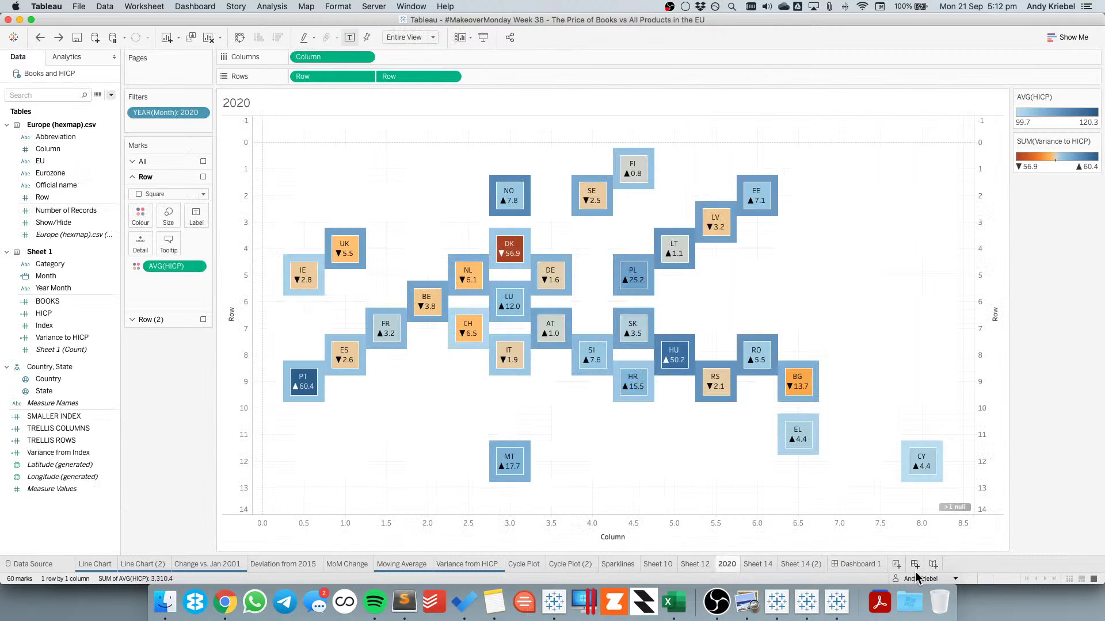
{"action": "left_click", "coordinate": [1069, 579]}
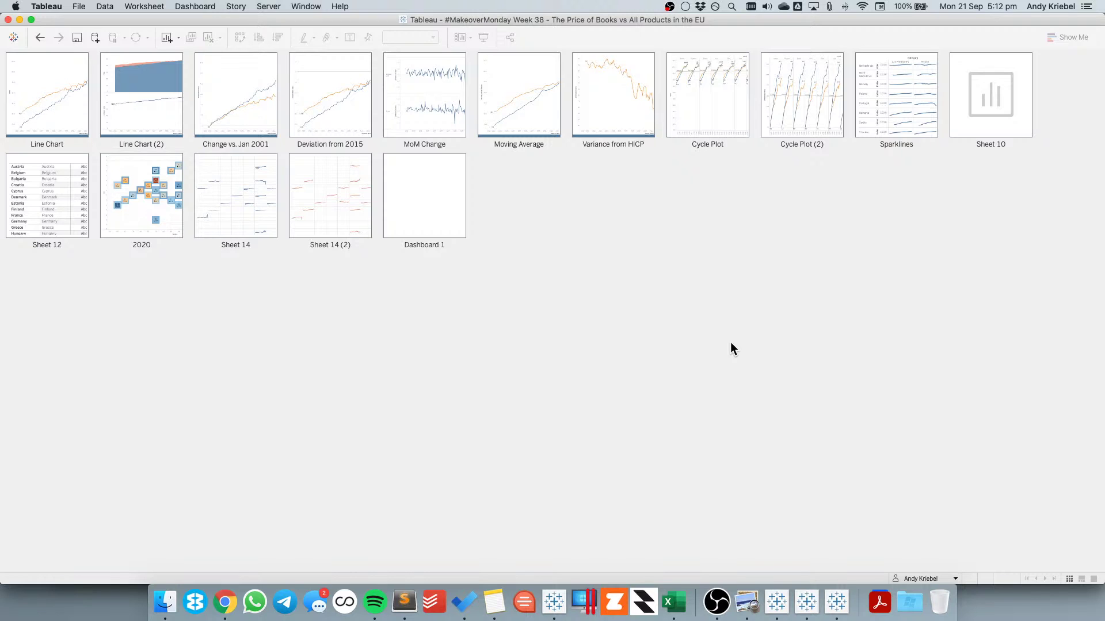
{"action": "left_click", "coordinate": [153, 211]}
{"action": "double_click", "coordinate": [153, 212]}
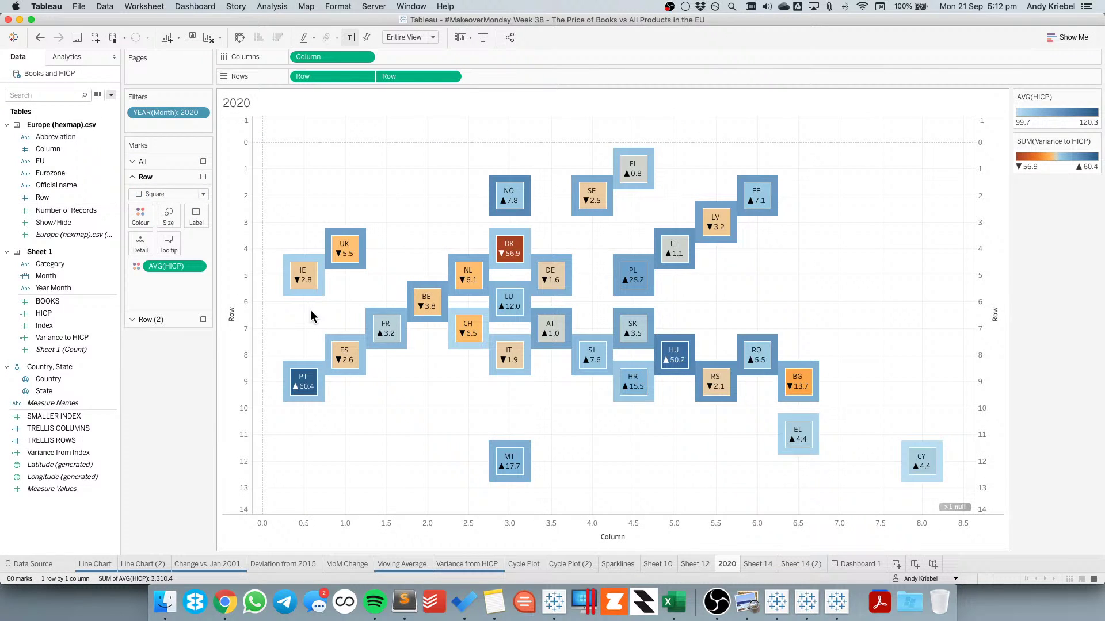
Review the tooltip contents for all marks on the 2020 map without changing them
{"action": "left_click", "coordinate": [168, 166]}
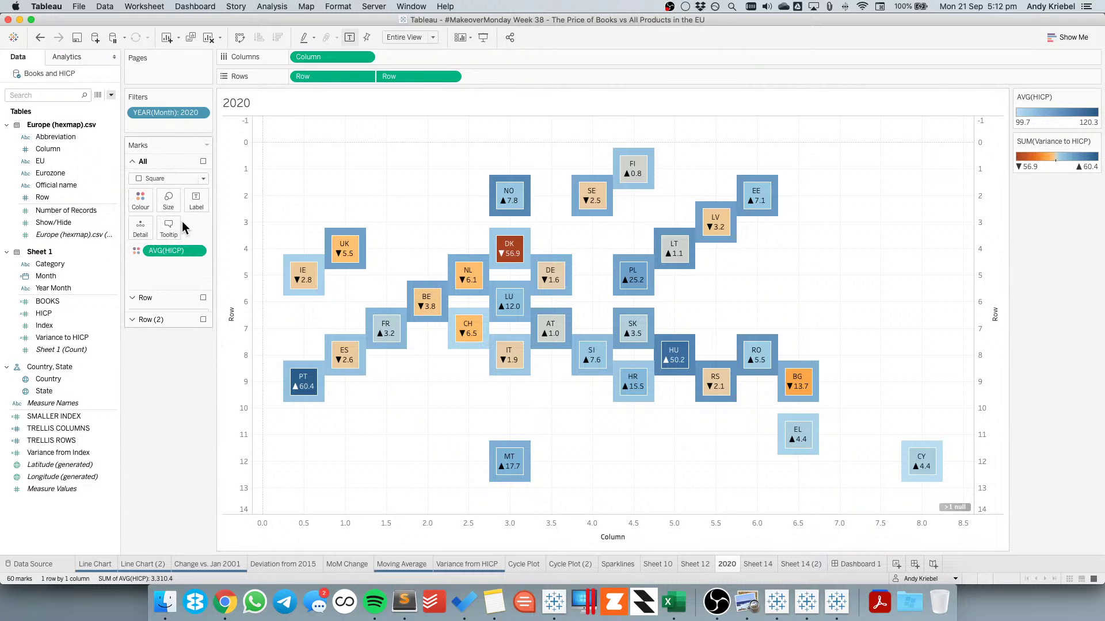
{"action": "left_click", "coordinate": [195, 204]}
{"action": "left_click", "coordinate": [201, 218]}
{"action": "left_click", "coordinate": [169, 227]}
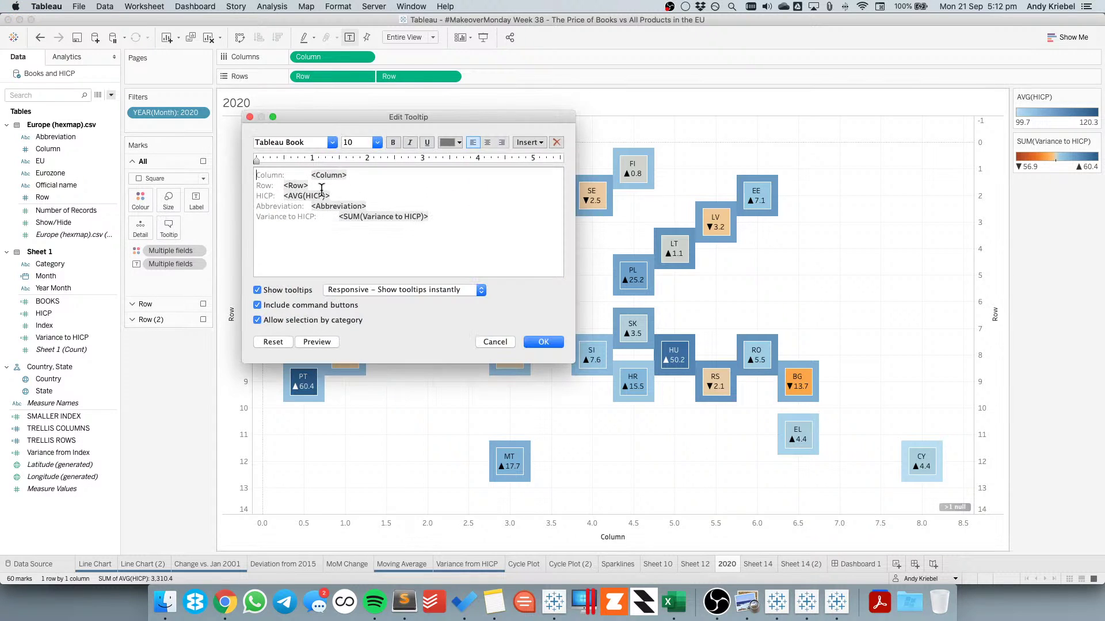
{"action": "left_click", "coordinate": [498, 342]}
Exclude the Column field and first Row field from the 2020 map's tooltips and hide the Row axis headers
{"action": "left_click", "coordinate": [364, 57]}
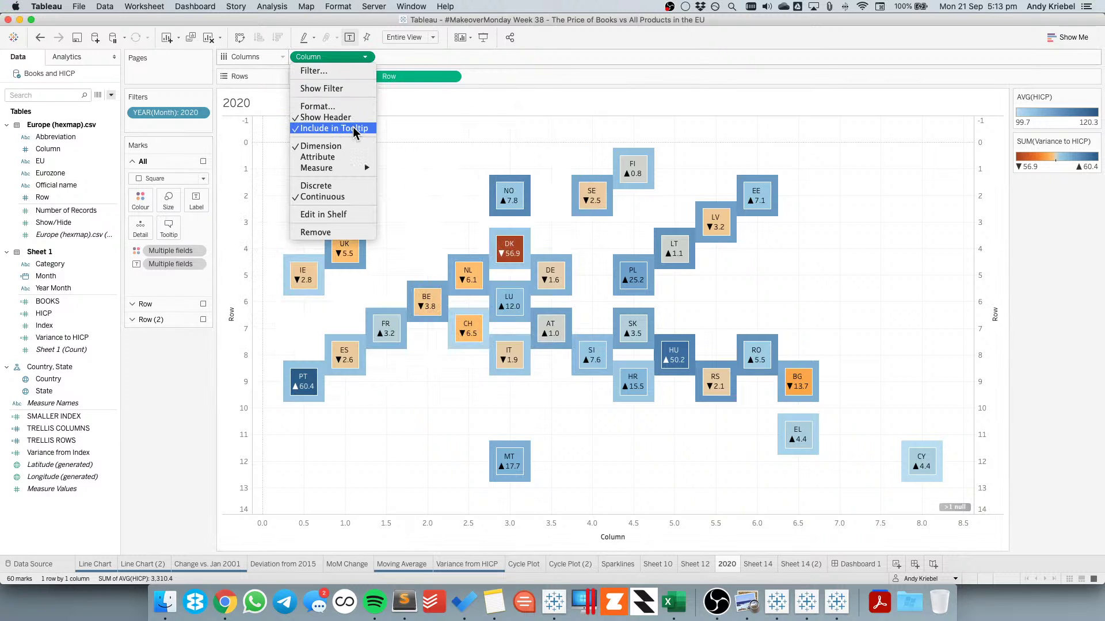
{"action": "left_click", "coordinate": [351, 128]}
{"action": "left_click", "coordinate": [368, 76]}
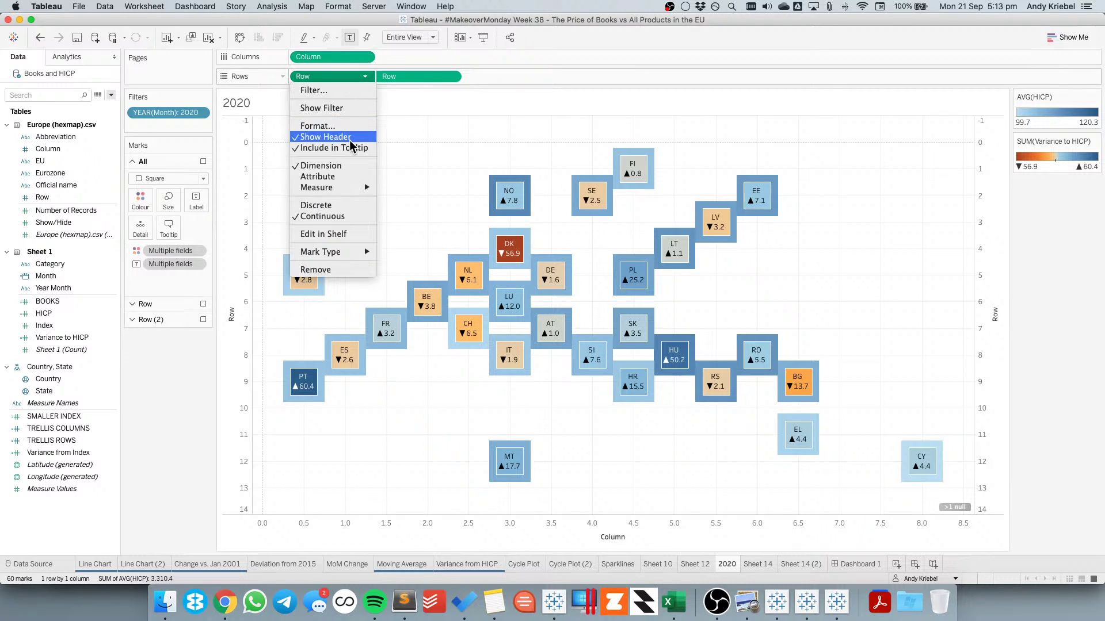
{"action": "left_click", "coordinate": [347, 145]}
{"action": "left_click", "coordinate": [365, 76]}
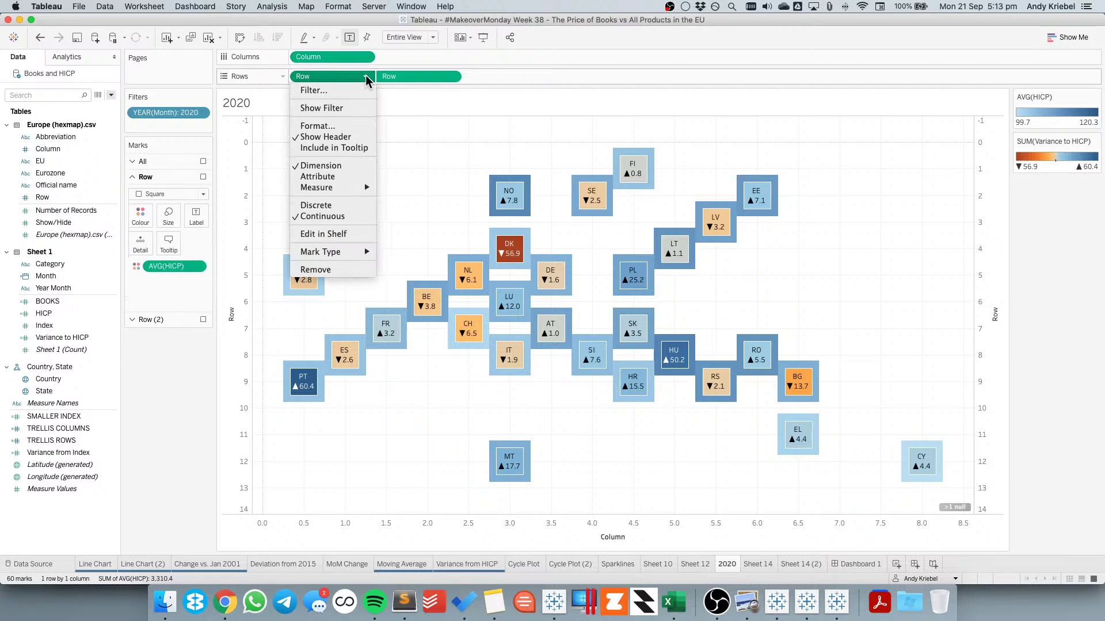
{"action": "left_click", "coordinate": [335, 138]}
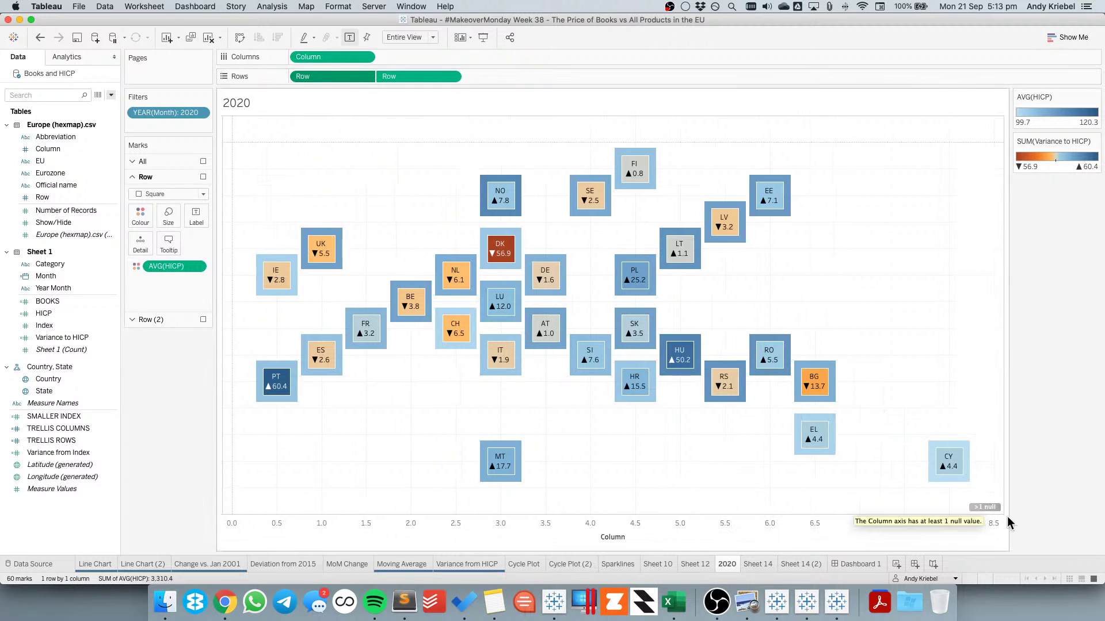
Hide the Column axis header on the 2020 map and check the tooltip shared by all marks
{"action": "right_click", "coordinate": [648, 530]}
{"action": "left_click", "coordinate": [676, 501]}
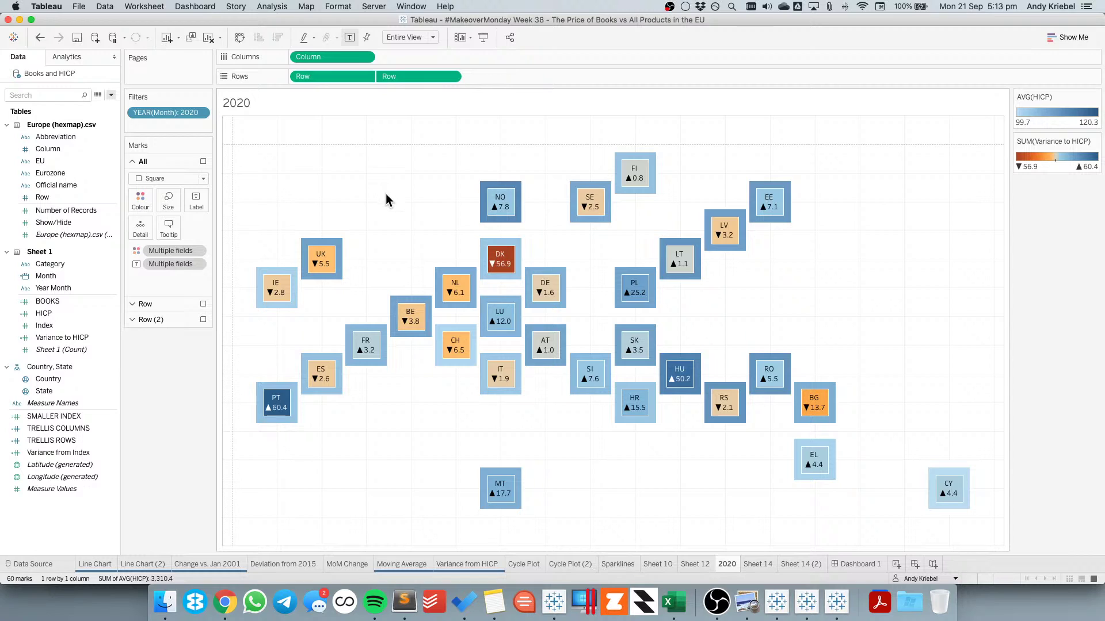
{"action": "left_click", "coordinate": [168, 230]}
{"action": "left_click", "coordinate": [506, 343]}
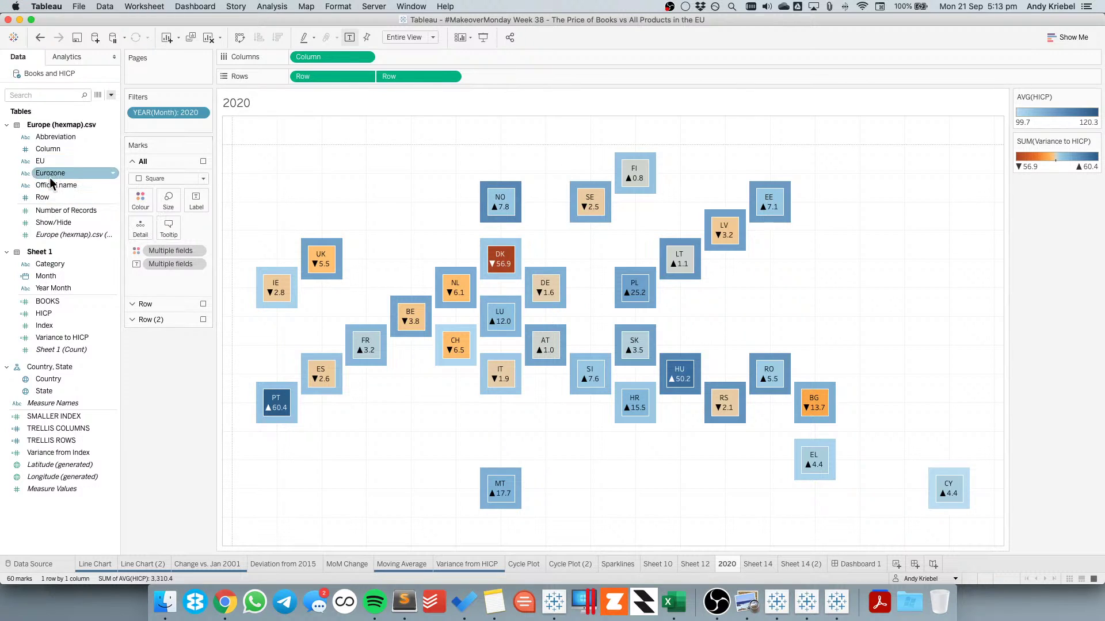
Add average BOOKS, average HICP and Country to the tooltip of all marks on the 2020 map
{"action": "left_click_drag", "start_coordinate": [55, 301], "coordinate": [170, 233]}
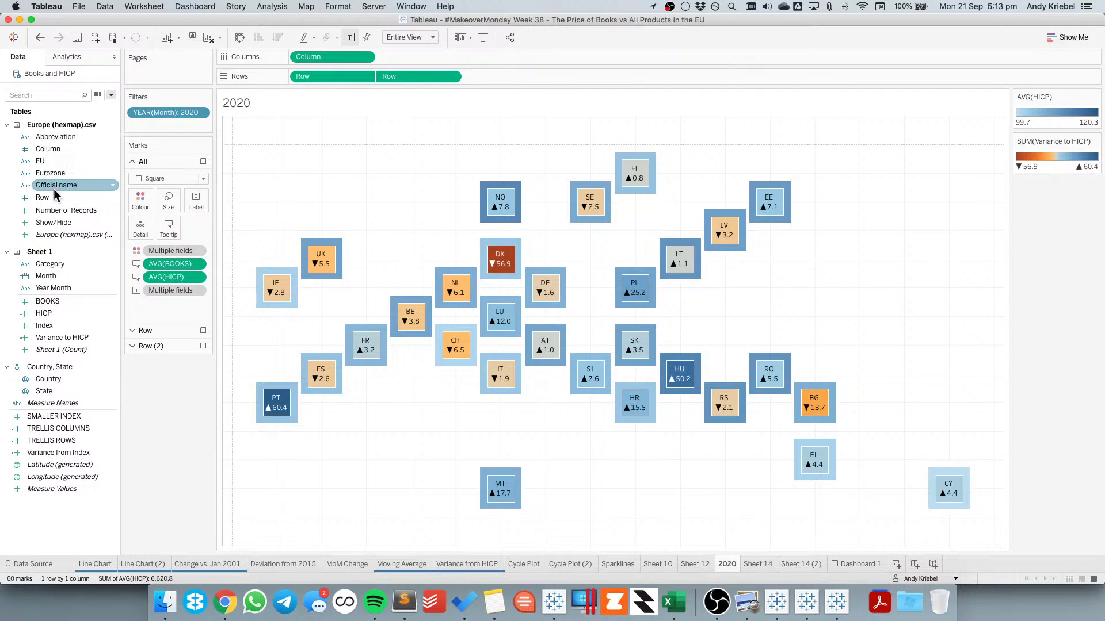
{"action": "left_click_drag", "start_coordinate": [49, 383], "coordinate": [223, 234]}
{"action": "mouse_move", "coordinate": [310, 250]}
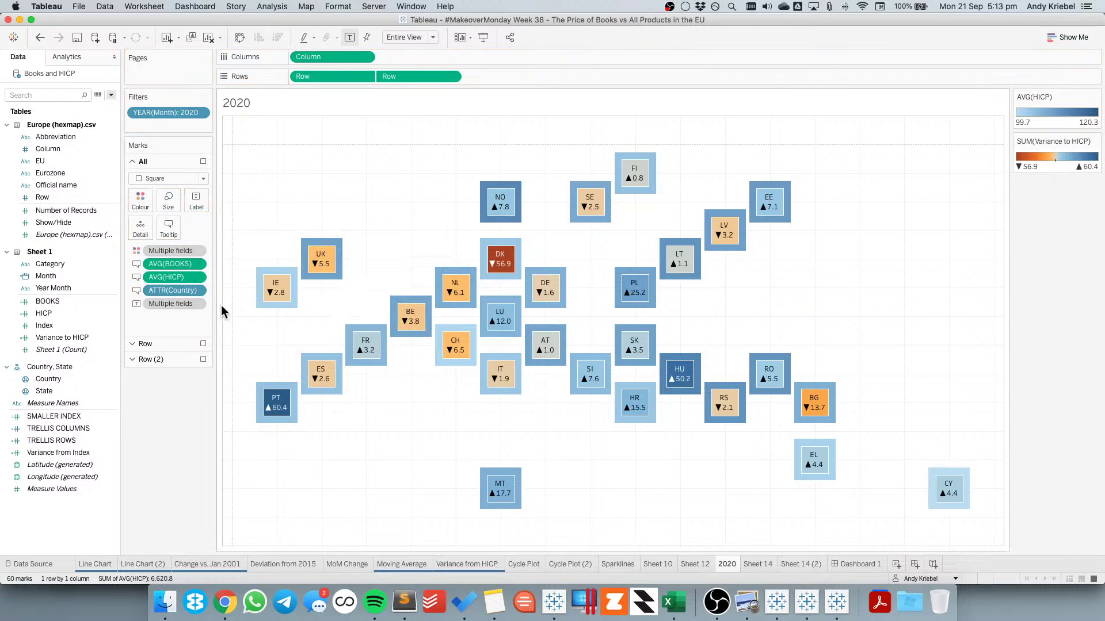
Edit the tooltip for all marks and remove the "Country:" label in front of the country field
{"action": "left_click", "coordinate": [172, 230]}
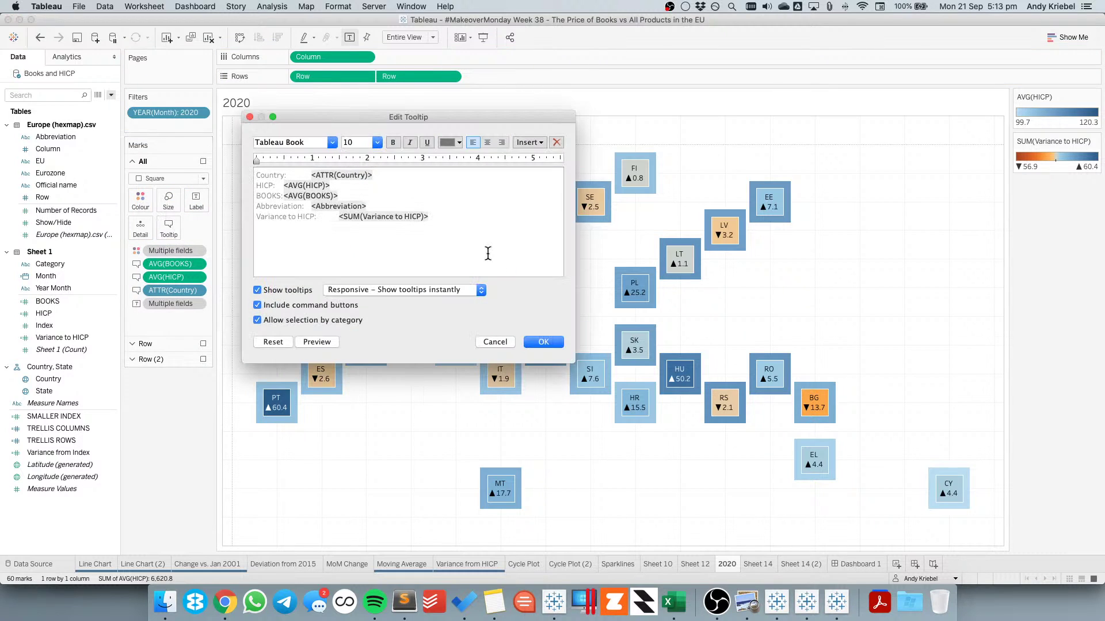
{"action": "left_click", "coordinate": [311, 174], "text": "shift"}
{"action": "key", "text": "BackSpace"}
Try deleting the Abbreviation and Variance to HICP lines from the tooltip, and undo the deletion
{"action": "left_click", "coordinate": [358, 187]}
{"action": "key", "text": "Down"}
{"action": "key", "text": "Down"}
{"action": "key", "text": "super+Left"}
{"action": "key", "text": "shift+Down"}
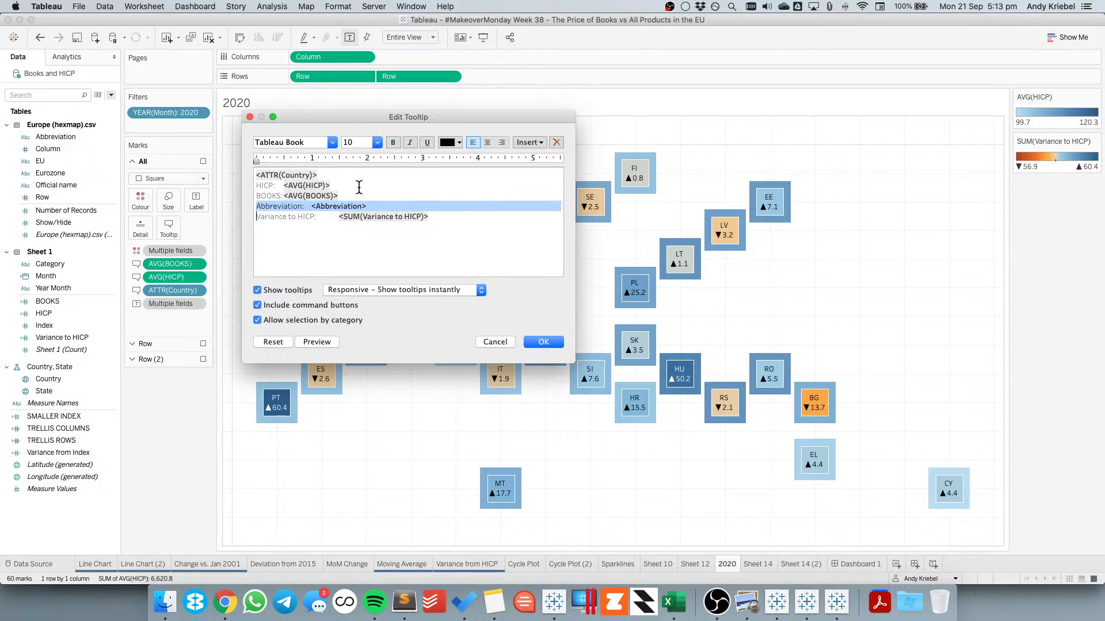
{"action": "key", "text": "shift+Down"}
{"action": "key", "text": "BackSpace"}
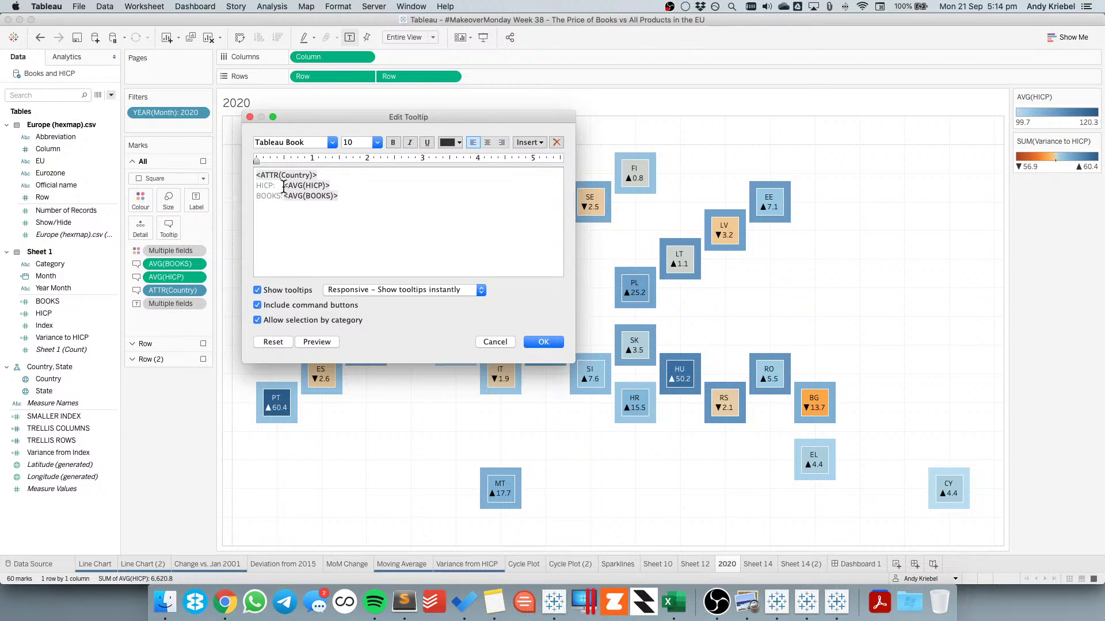
{"action": "key", "text": "super+z"}
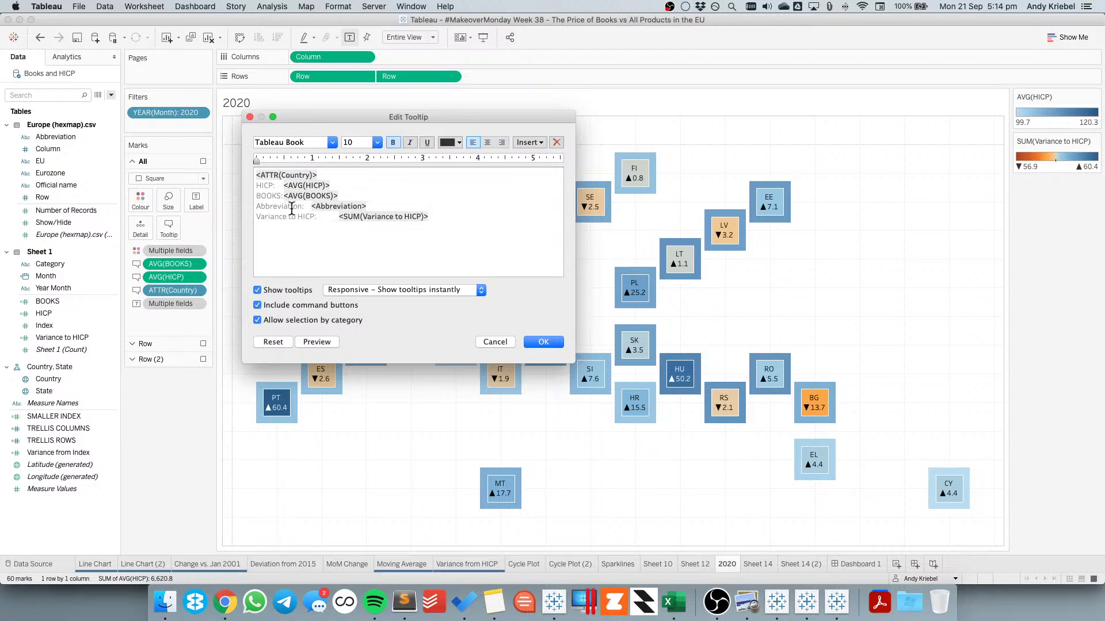
Delete only the Abbreviation line from the tooltip text
{"action": "left_click", "coordinate": [256, 206]}
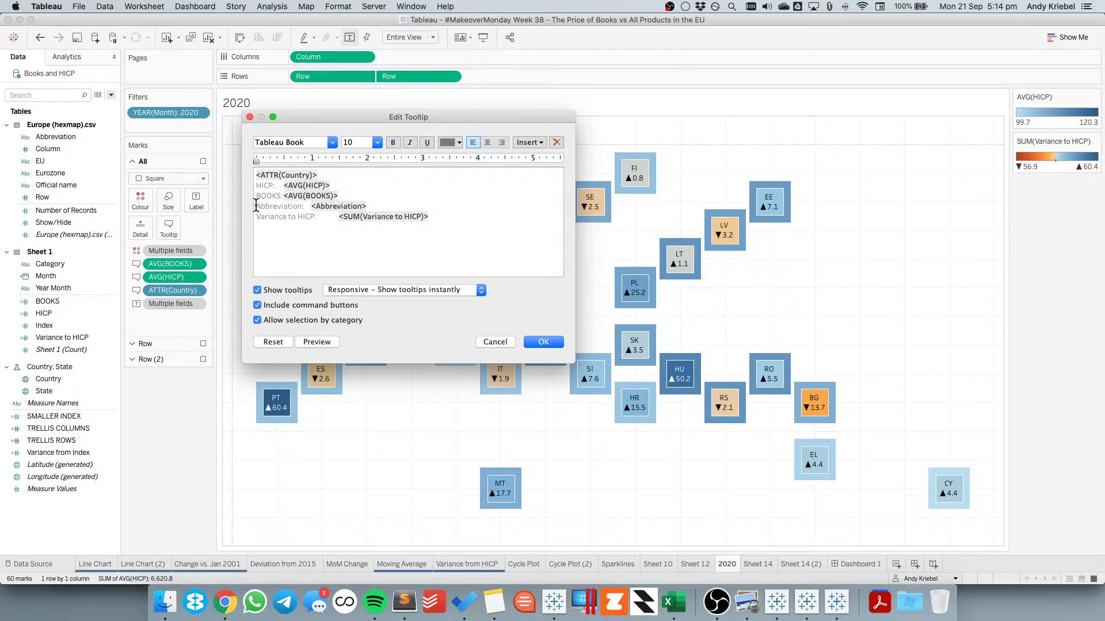
{"action": "key", "text": "shift+Down"}
{"action": "key", "text": "BackSpace"}
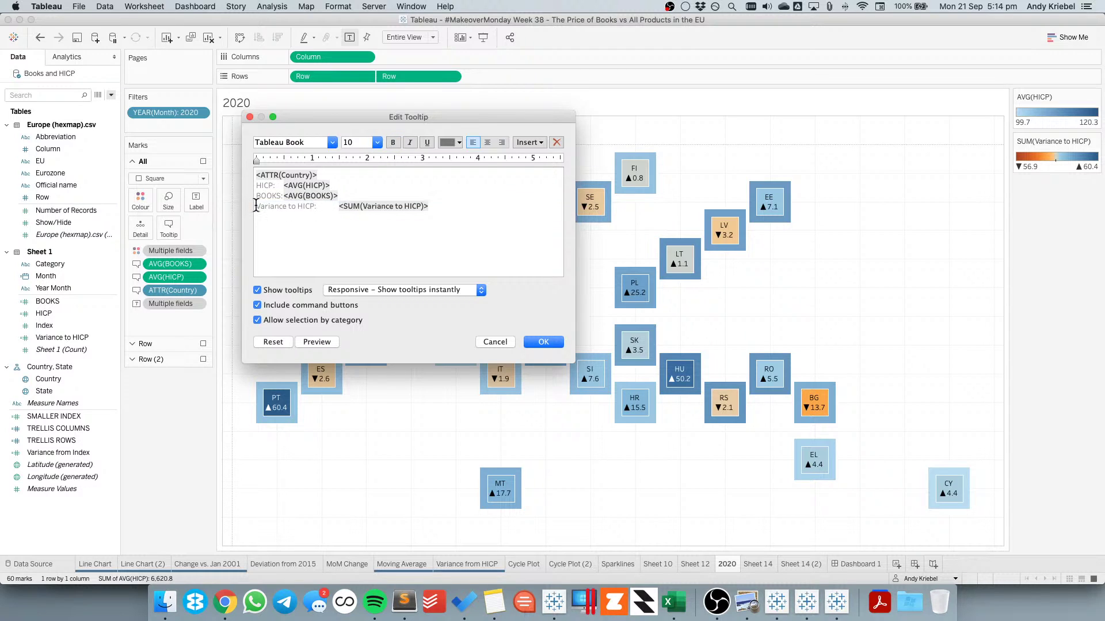
Shorten the "Variance to HICP" label in the tooltip to "VARIANCE" in capitals
{"action": "left_click_drag", "start_coordinate": [287, 206], "coordinate": [315, 206]}
{"action": "key", "text": "super+shift+Left"}
{"action": "type", "text": "VARIANCE"}
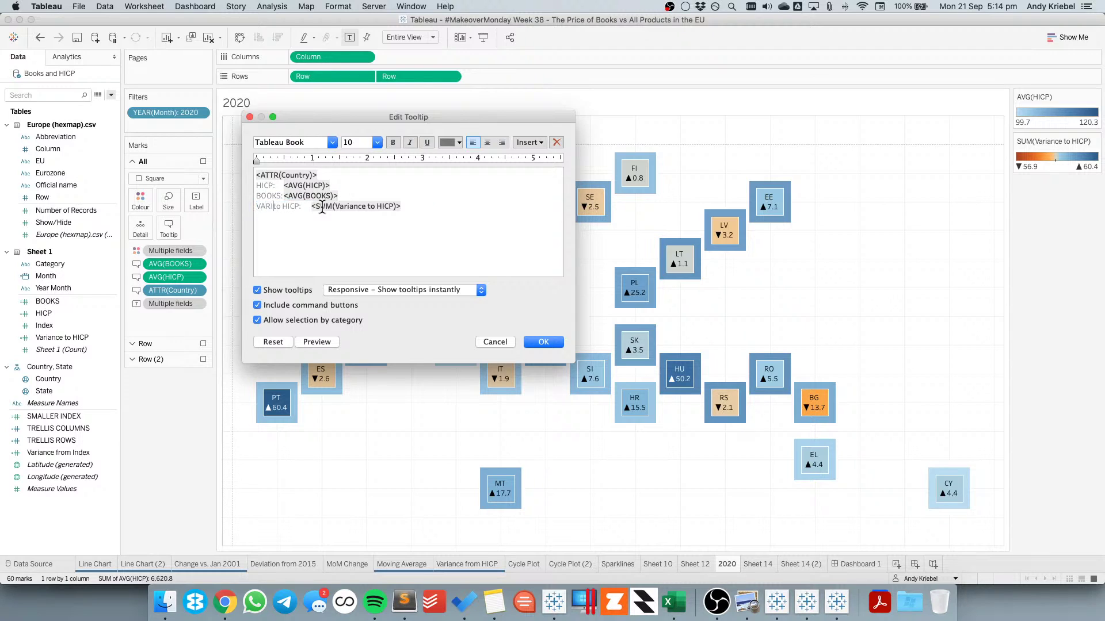
{"action": "key", "text": "shift+Right"}
{"action": "key", "text": "shift+Right"}
{"action": "key", "text": "shift+Right"}
{"action": "key", "text": "shift+Right"}
{"action": "key", "text": "shift+Right"}
{"action": "key", "text": "shift+Right"}
{"action": "key", "text": "shift+Right"}
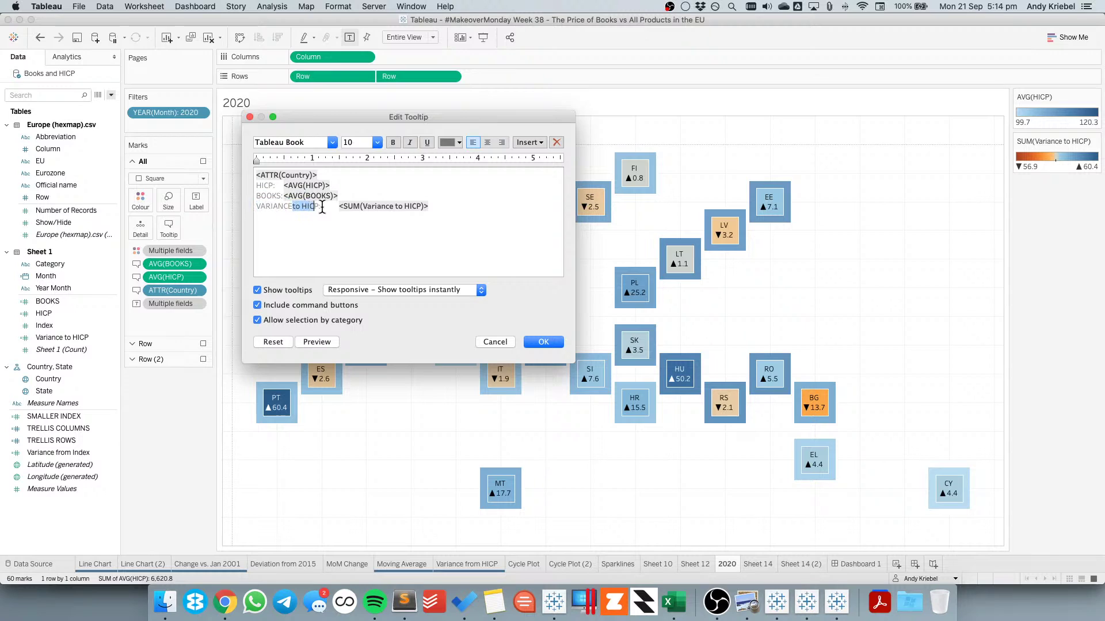
{"action": "key", "text": "BackSpace"}
Disable command buttons and selection by category for the tooltip and apply the tooltip changes
{"action": "left_click", "coordinate": [300, 306]}
{"action": "left_click", "coordinate": [306, 320]}
{"action": "left_click", "coordinate": [544, 343]}
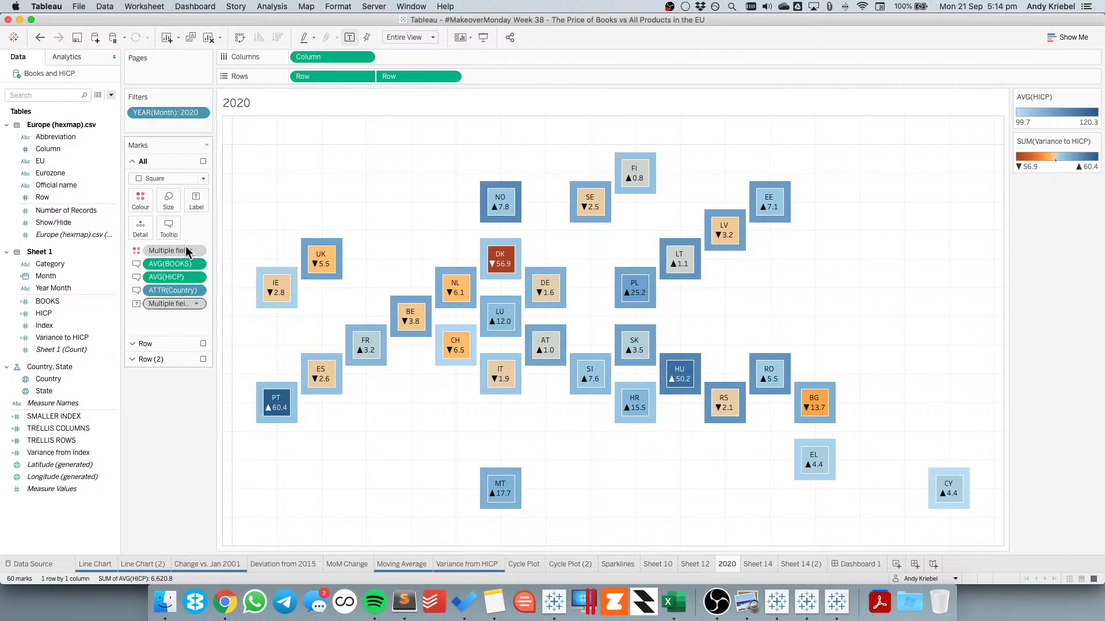
Reopen the tooltip for all marks and insert the Line Chart sheet below the variance line
{"action": "left_click", "coordinate": [173, 230]}
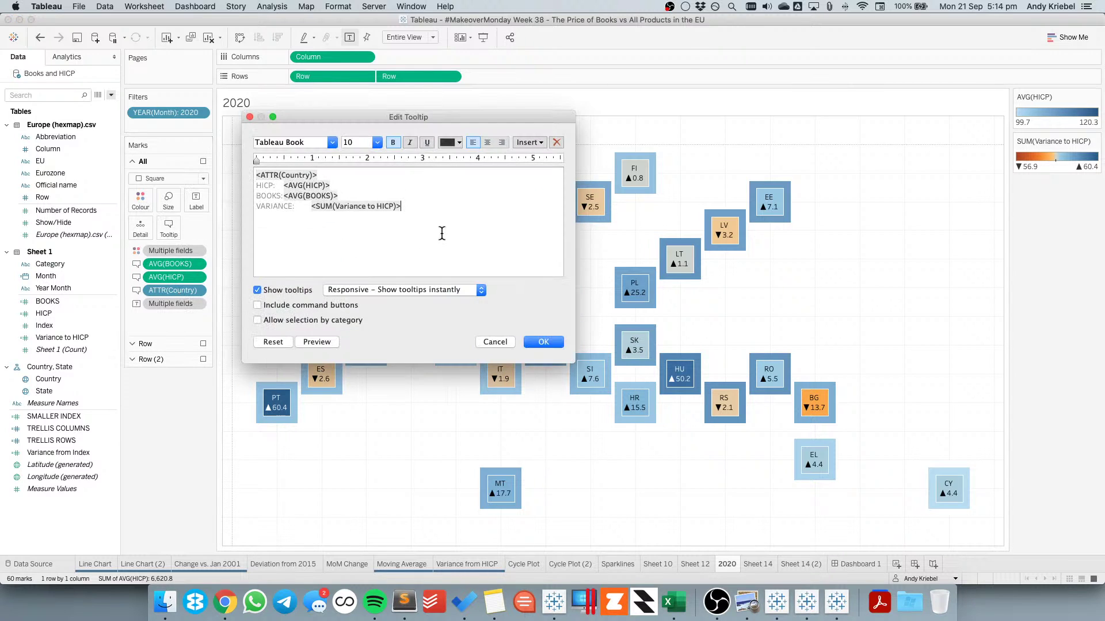
{"action": "left_click", "coordinate": [530, 143]}
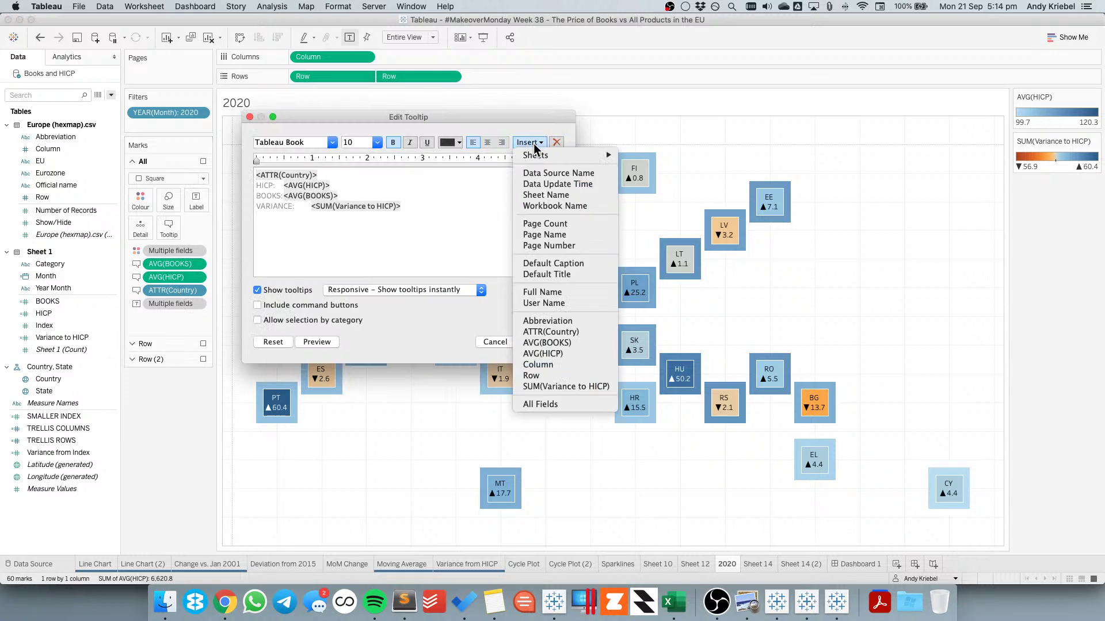
{"action": "mouse_move", "coordinate": [587, 157]}
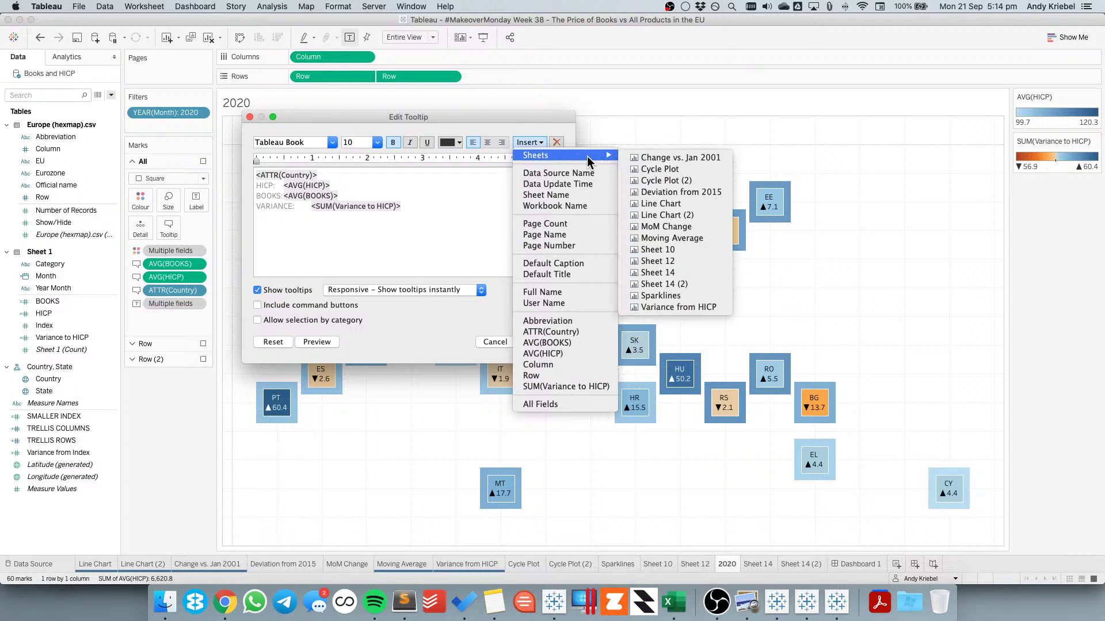
{"action": "left_click", "coordinate": [660, 204]}
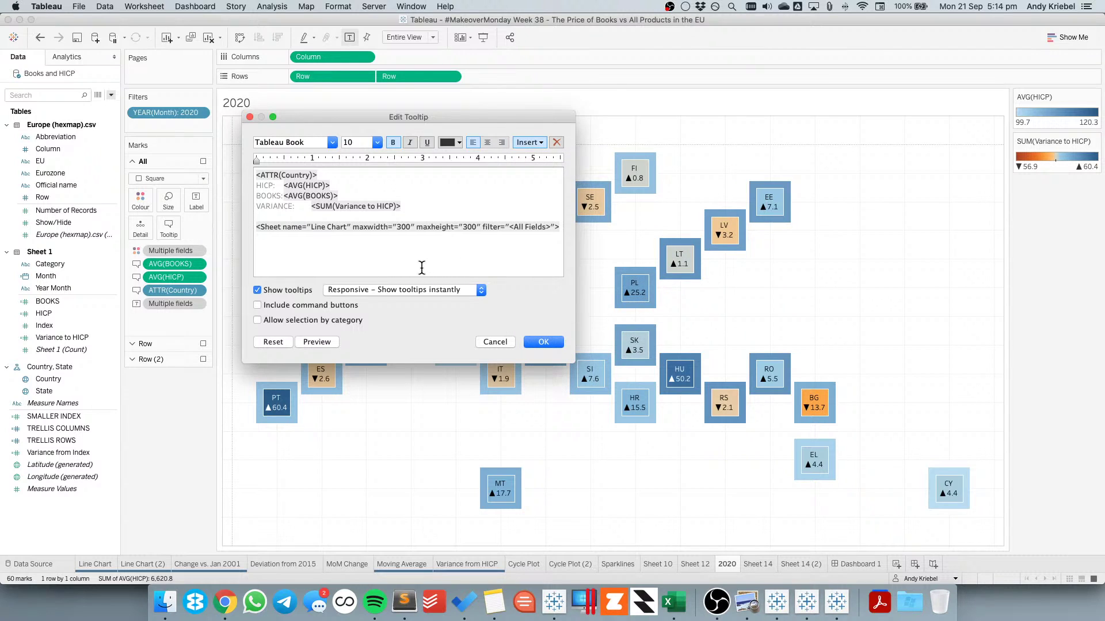
Change the embedded Line Chart's filter to Abbreviation, apply the tooltip, and preview it on the UK tile
{"action": "triple_click", "coordinate": [510, 227]}
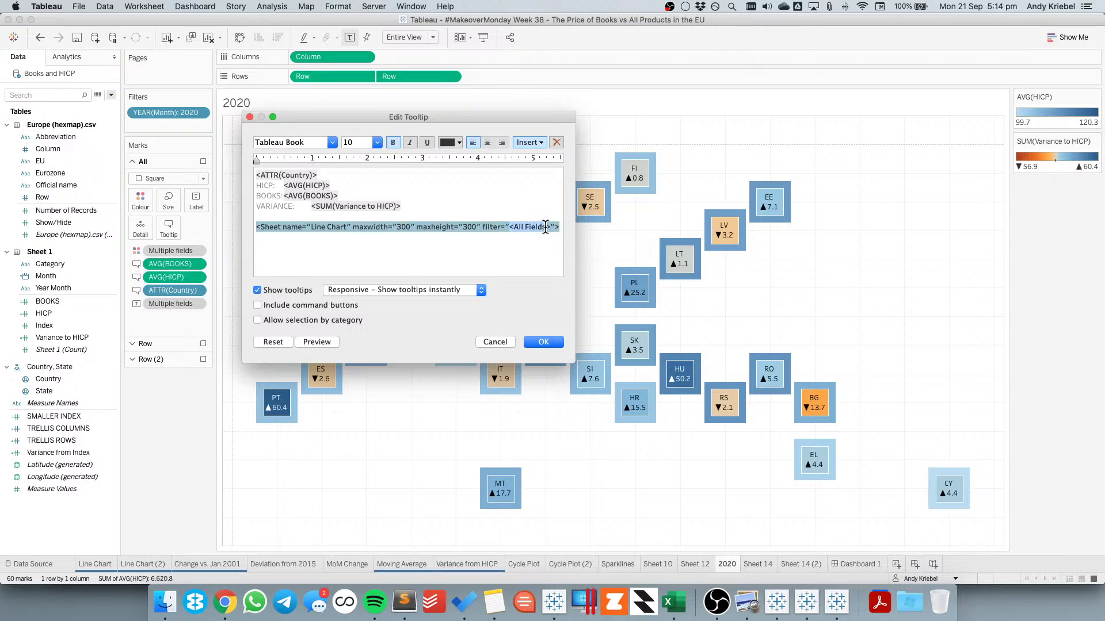
{"action": "left_click", "coordinate": [526, 143]}
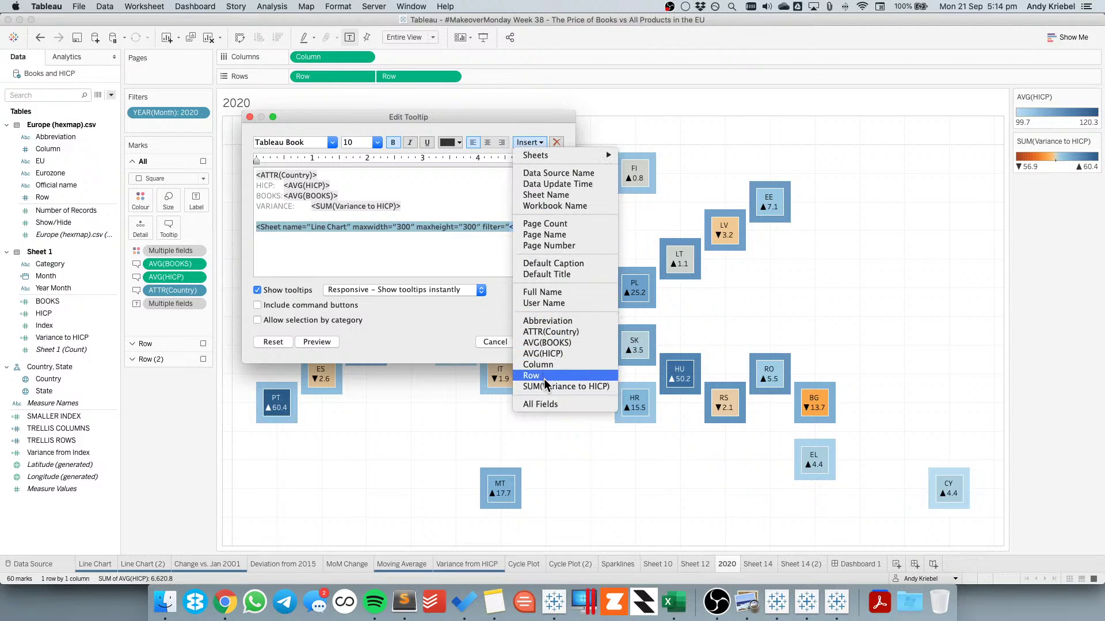
{"action": "left_click", "coordinate": [547, 321]}
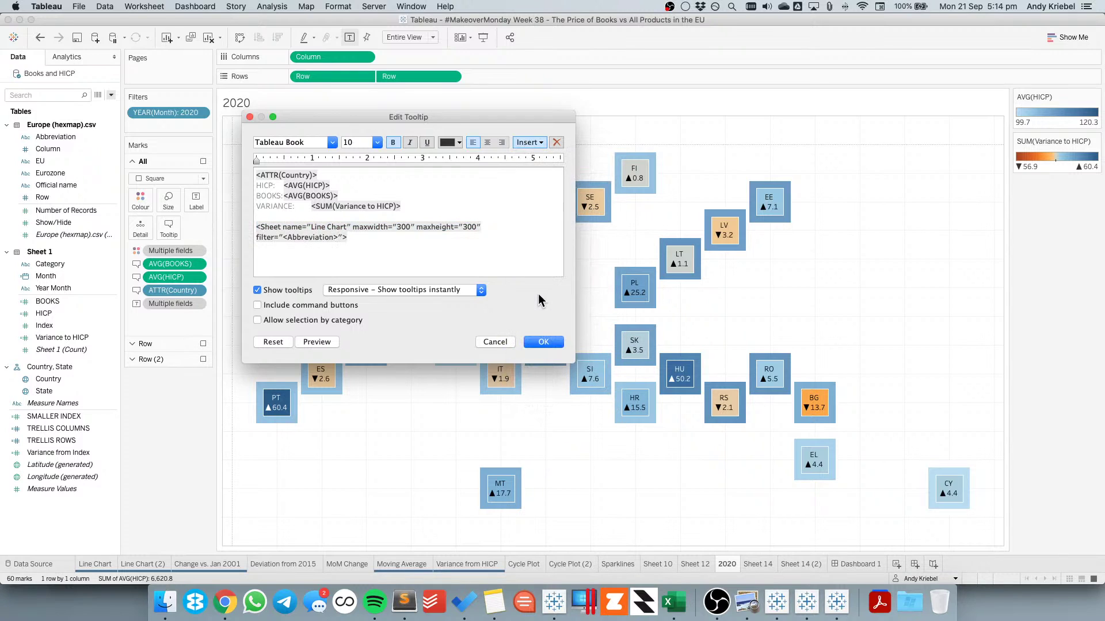
{"action": "left_click", "coordinate": [544, 342]}
{"action": "mouse_move", "coordinate": [332, 263]}
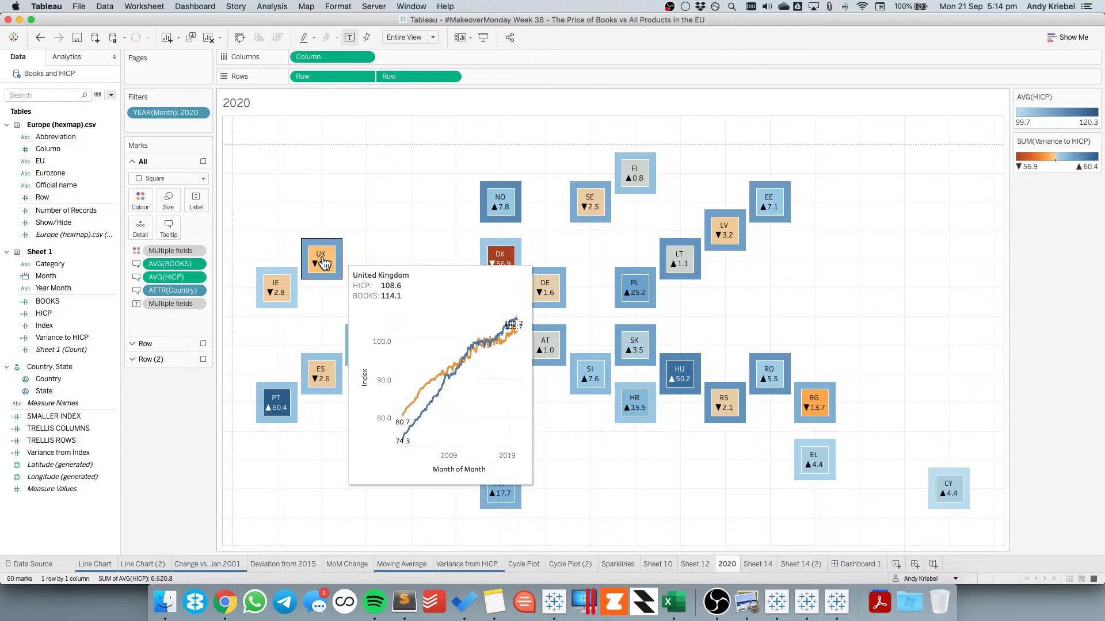
{"action": "mouse_move", "coordinate": [311, 280]}
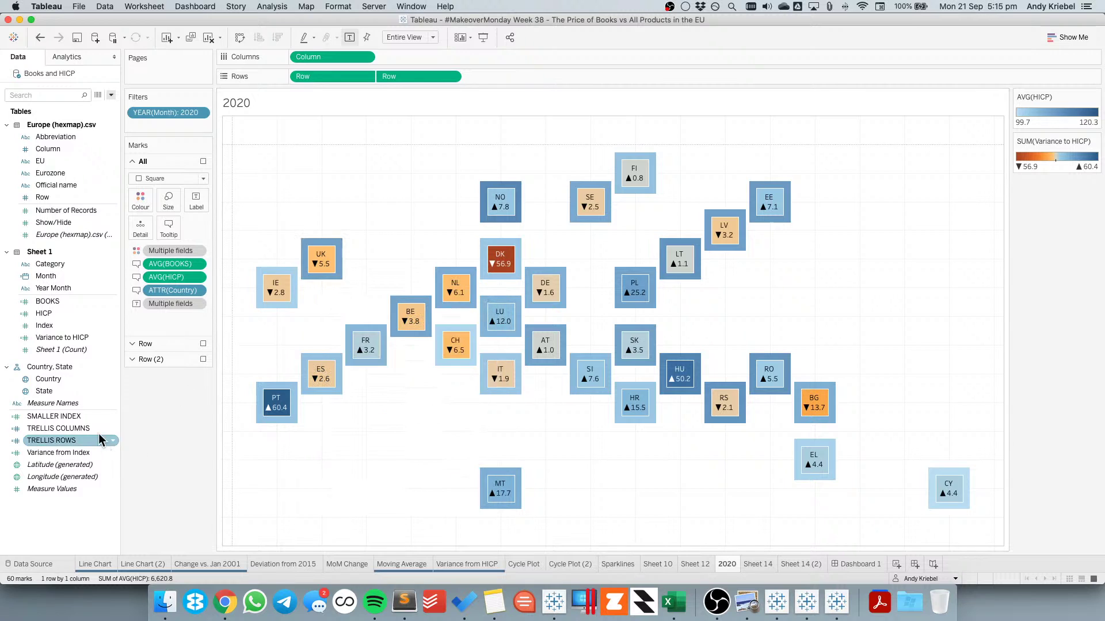
Open the Line Chart sheet and hide its Index axis header
{"action": "left_click", "coordinate": [95, 563]}
{"action": "right_click", "coordinate": [243, 335]}
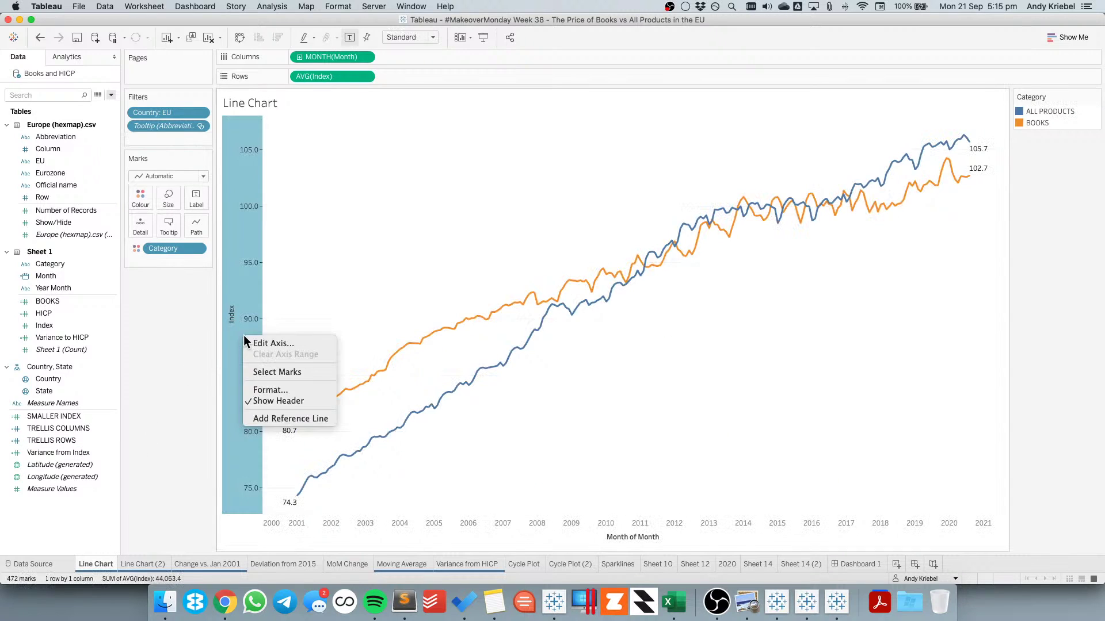
{"action": "left_click", "coordinate": [267, 399]}
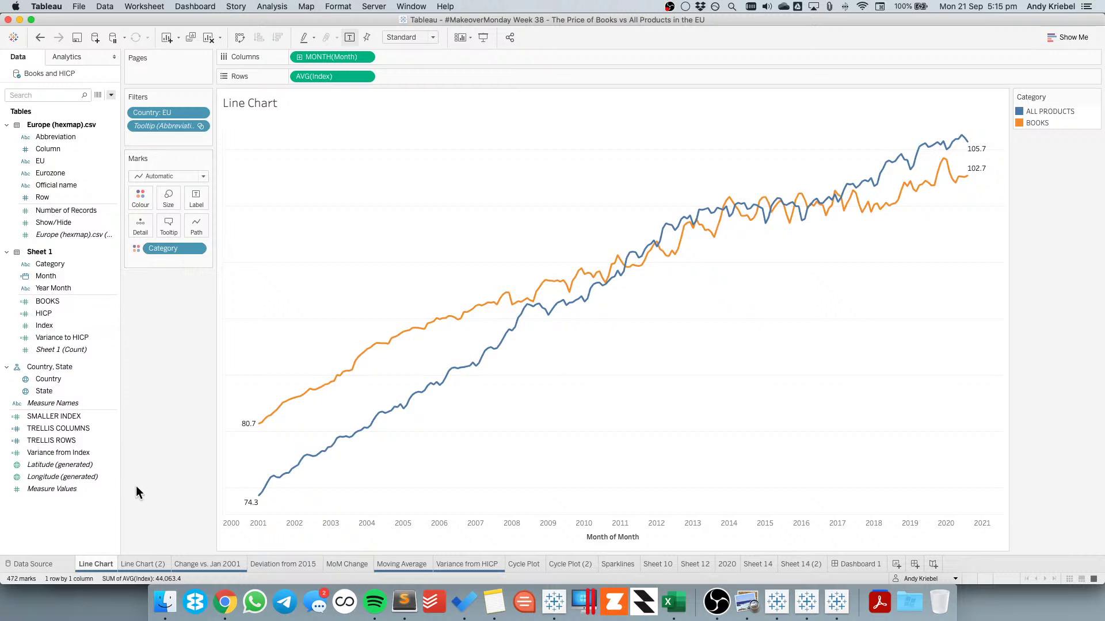
Recolour the Category lines with the Makeover Monday Secondary palette, using steel blue for ALL PRODUCTS and coral for BOOKS
{"action": "double_click", "coordinate": [1062, 124]}
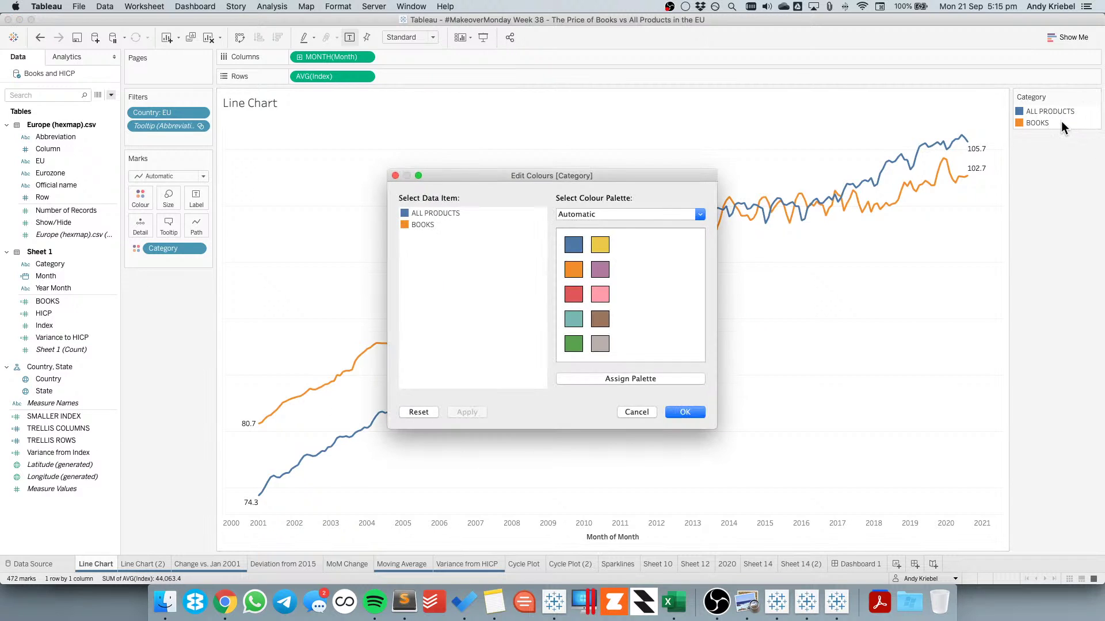
{"action": "left_click", "coordinate": [571, 214]}
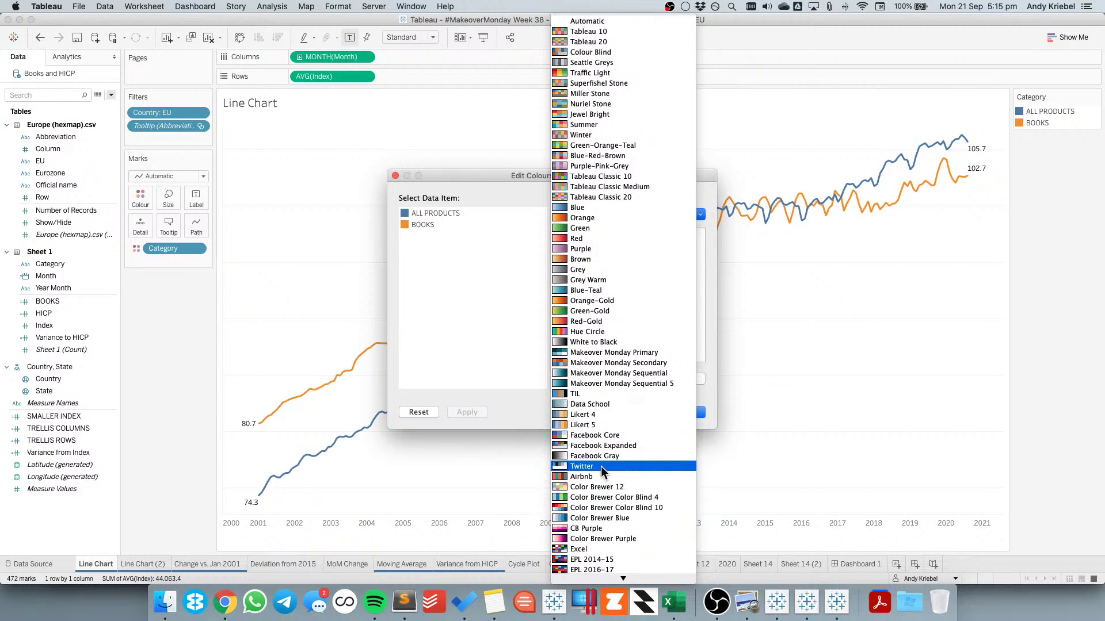
{"action": "left_click", "coordinate": [605, 362]}
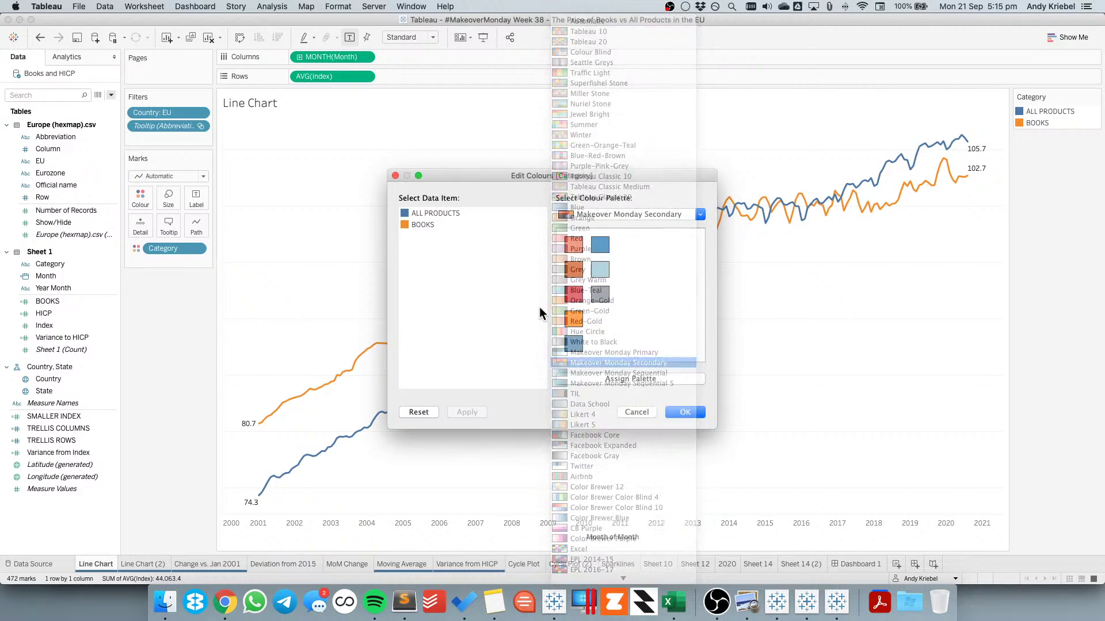
{"action": "left_click", "coordinate": [436, 213]}
{"action": "left_click", "coordinate": [599, 246]}
{"action": "left_click", "coordinate": [601, 243]}
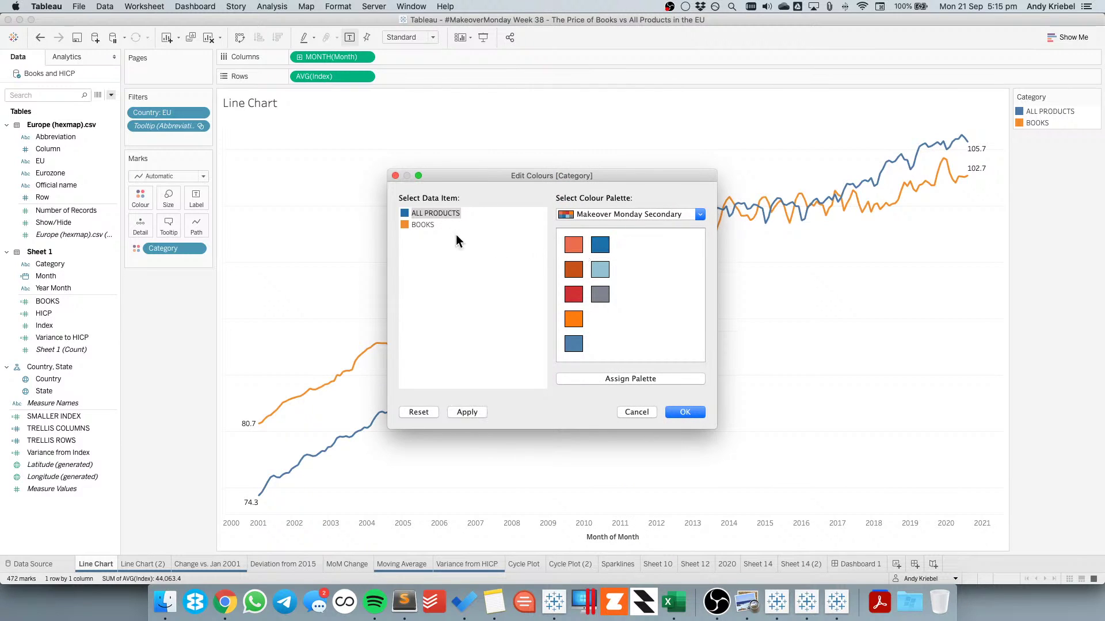
{"action": "left_click", "coordinate": [574, 343]}
{"action": "left_click", "coordinate": [564, 246]}
{"action": "left_click", "coordinate": [685, 413]}
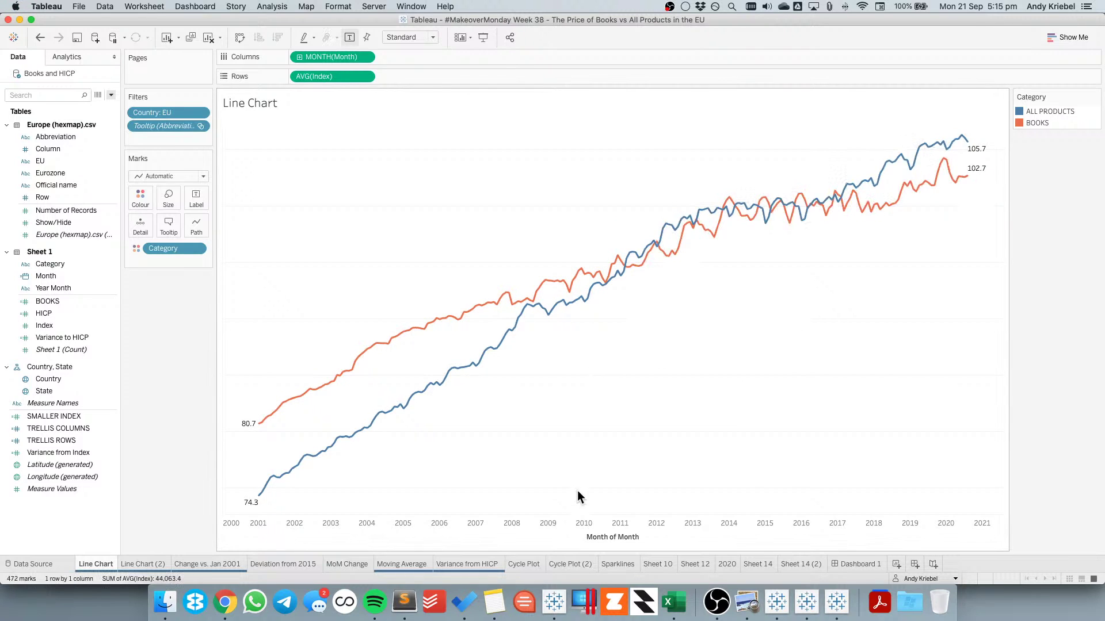
Hide the Month axis header on the Line Chart sheet
{"action": "right_click", "coordinate": [576, 533]}
{"action": "left_click", "coordinate": [601, 504]}
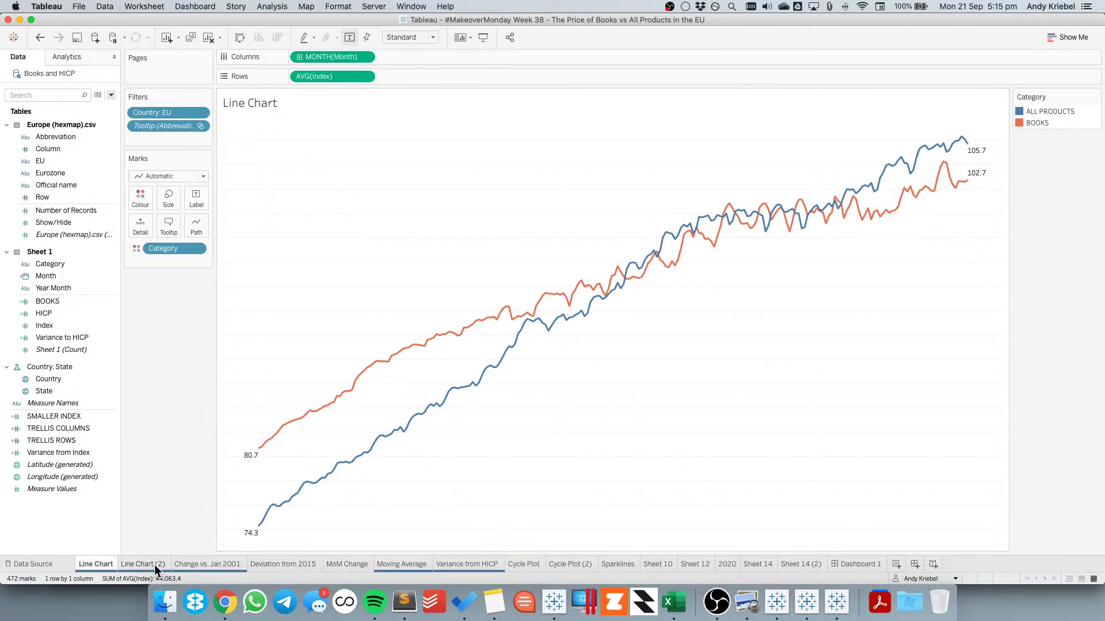
Reorder the workbook sheets so Dashboard 1 comes first, directly followed by the 2020 map
{"action": "left_click_drag", "start_coordinate": [845, 562], "coordinate": [278, 561]}
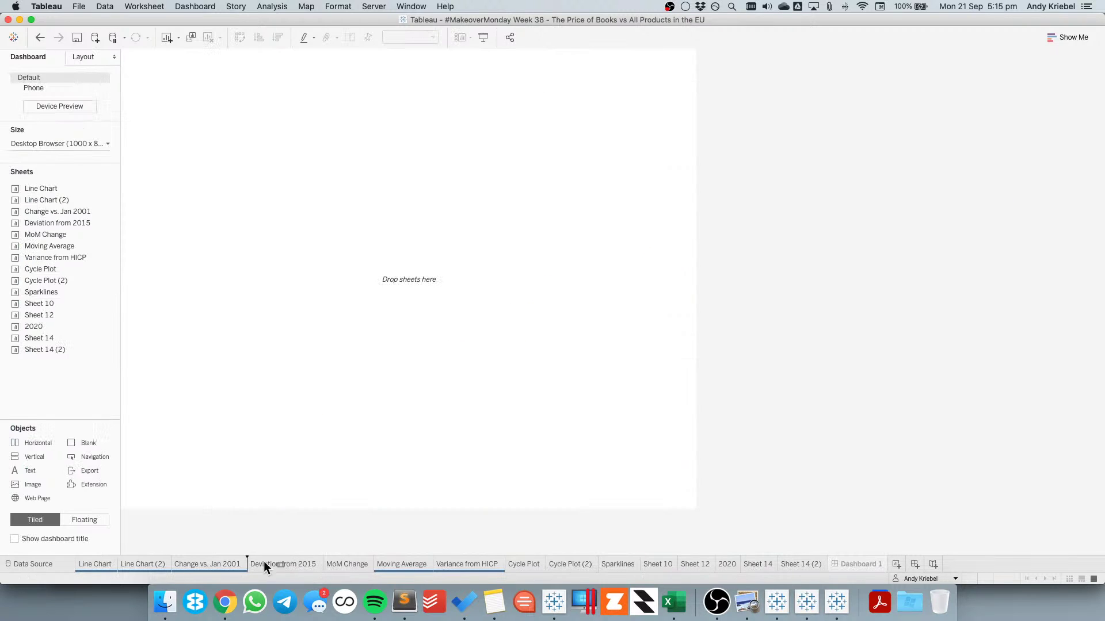
{"action": "left_click_drag", "start_coordinate": [96, 561], "coordinate": [92, 568]}
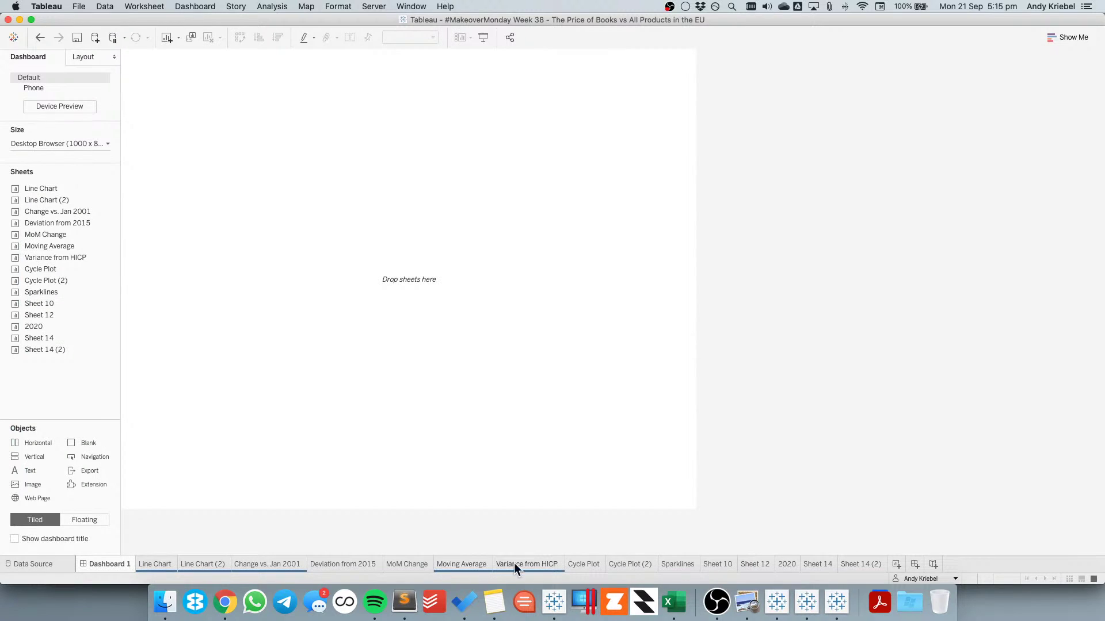
{"action": "left_click_drag", "start_coordinate": [786, 564], "coordinate": [130, 567]}
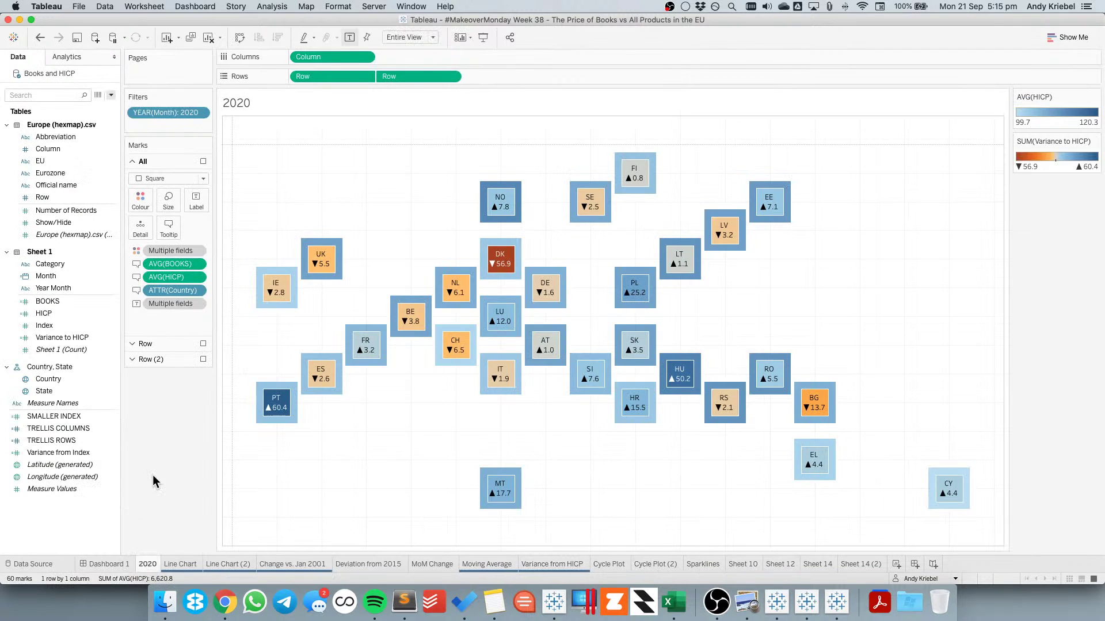
Inspect the tooltip text of the Row (2) marks and check how it displays on the Italy tile
{"action": "mouse_move", "coordinate": [383, 339]}
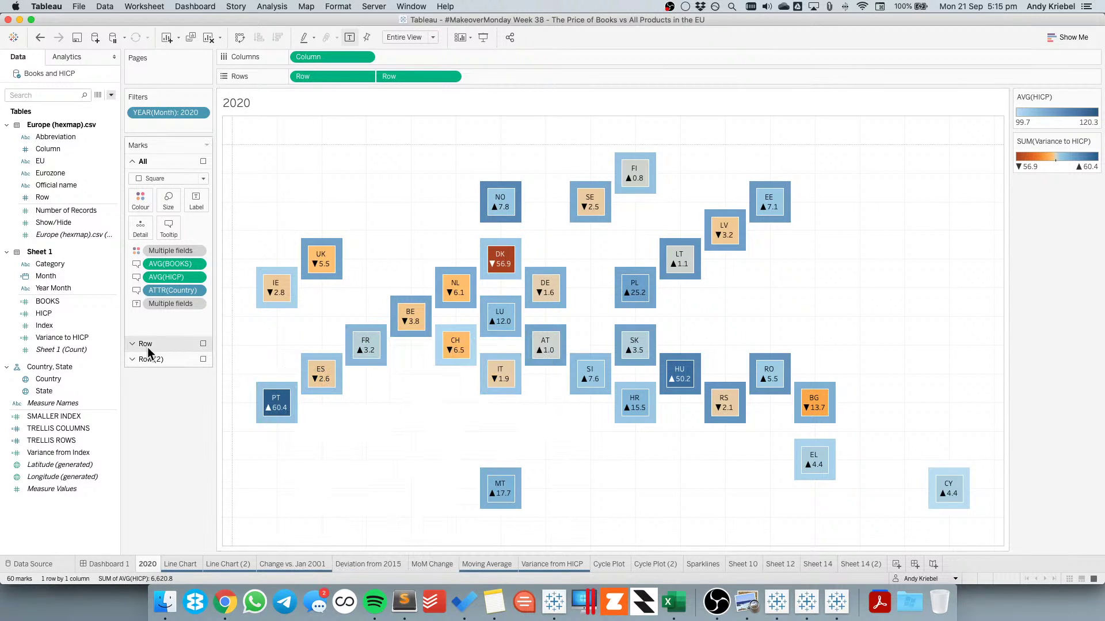
{"action": "left_click", "coordinate": [166, 360]}
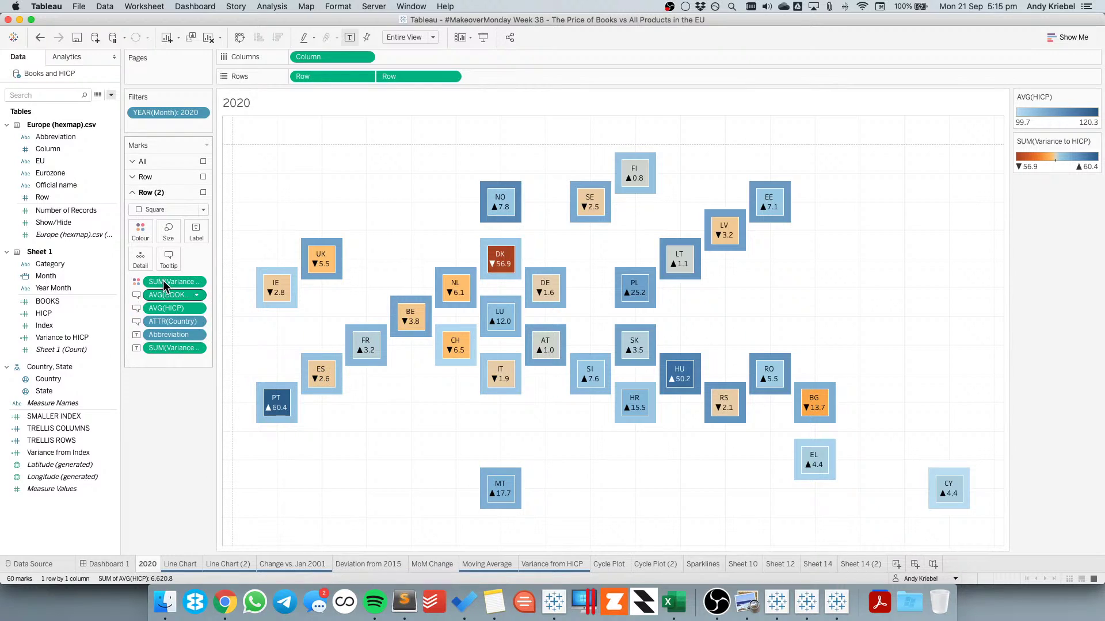
{"action": "left_click", "coordinate": [168, 262]}
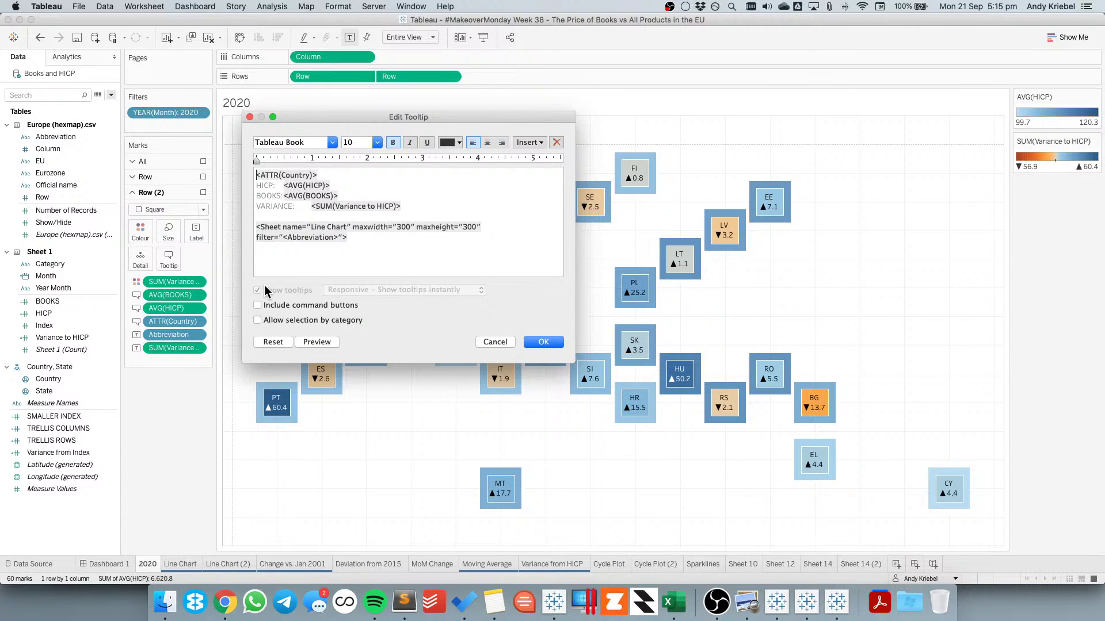
{"action": "left_click", "coordinate": [544, 342]}
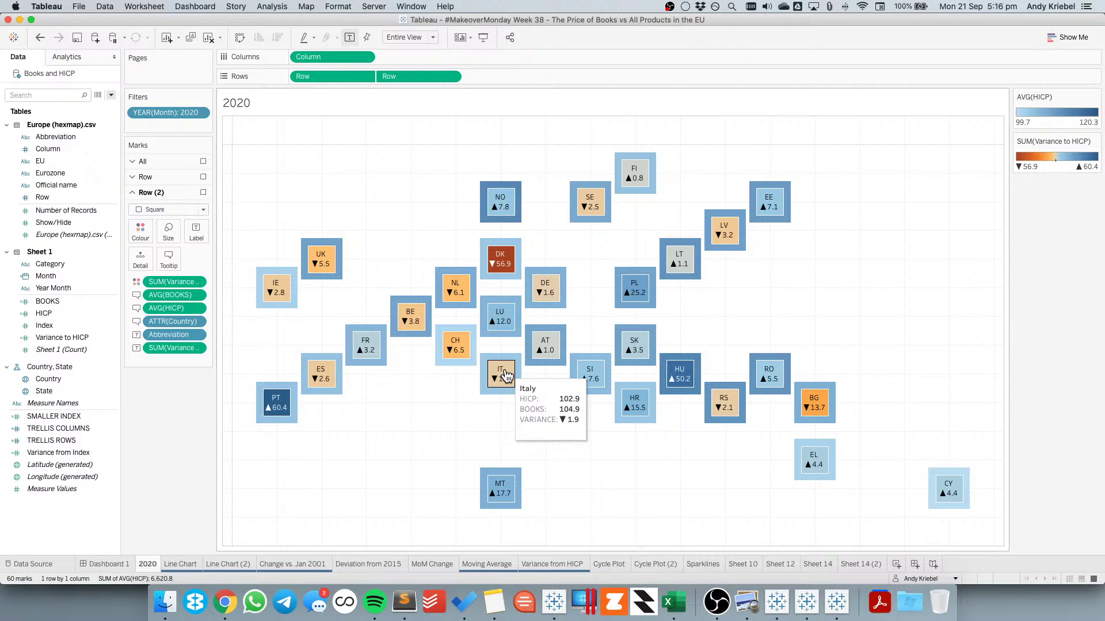
Try to replace the Line Chart embedded in the Row (2) tooltip with the Line Chart (2) sheet
{"action": "left_click", "coordinate": [168, 259]}
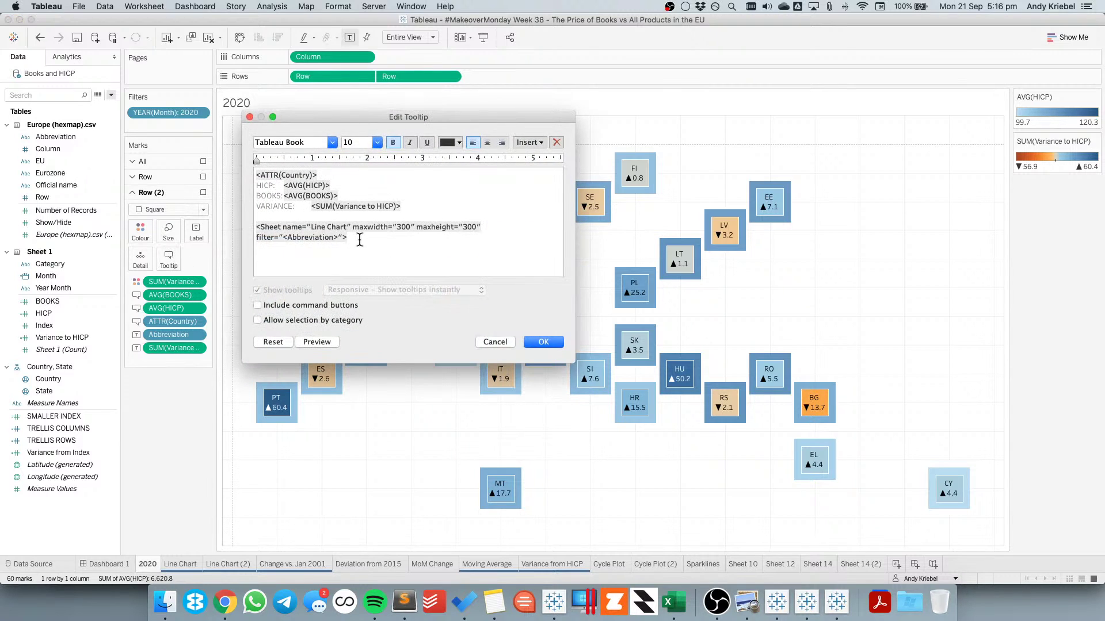
{"action": "left_click_drag", "start_coordinate": [359, 239], "coordinate": [229, 230]}
{"action": "left_click", "coordinate": [528, 142]}
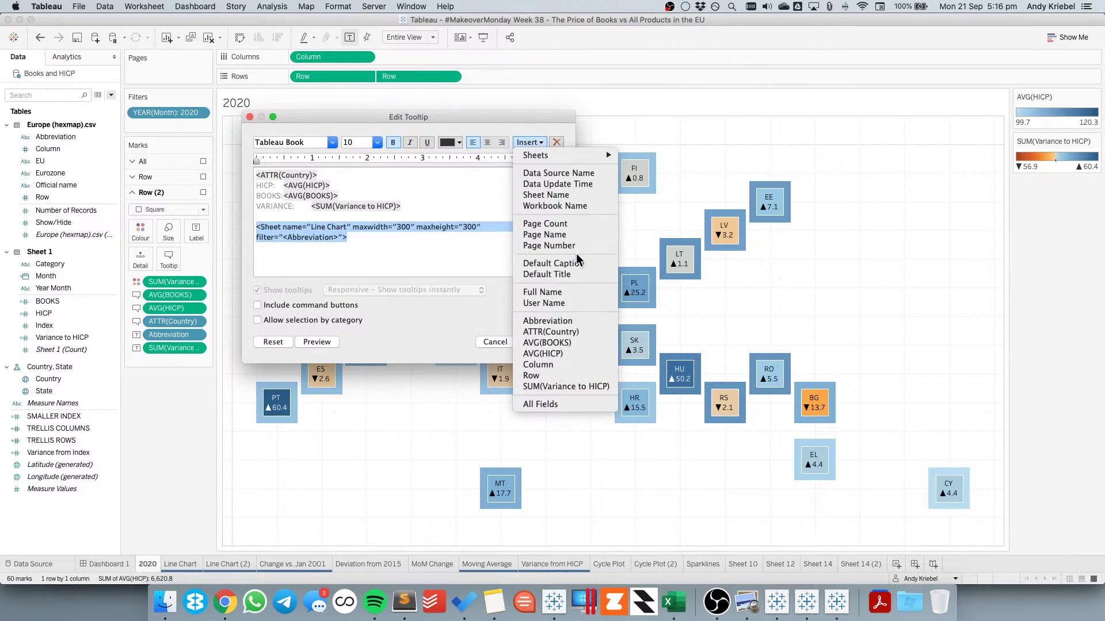
{"action": "mouse_move", "coordinate": [581, 155]}
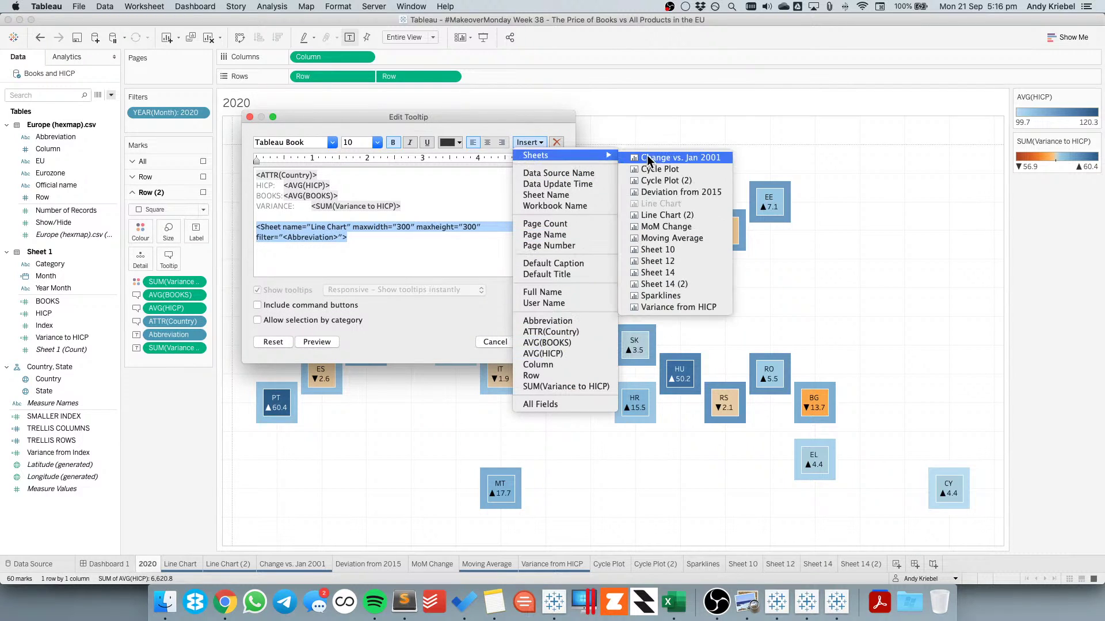
{"action": "left_click", "coordinate": [661, 216]}
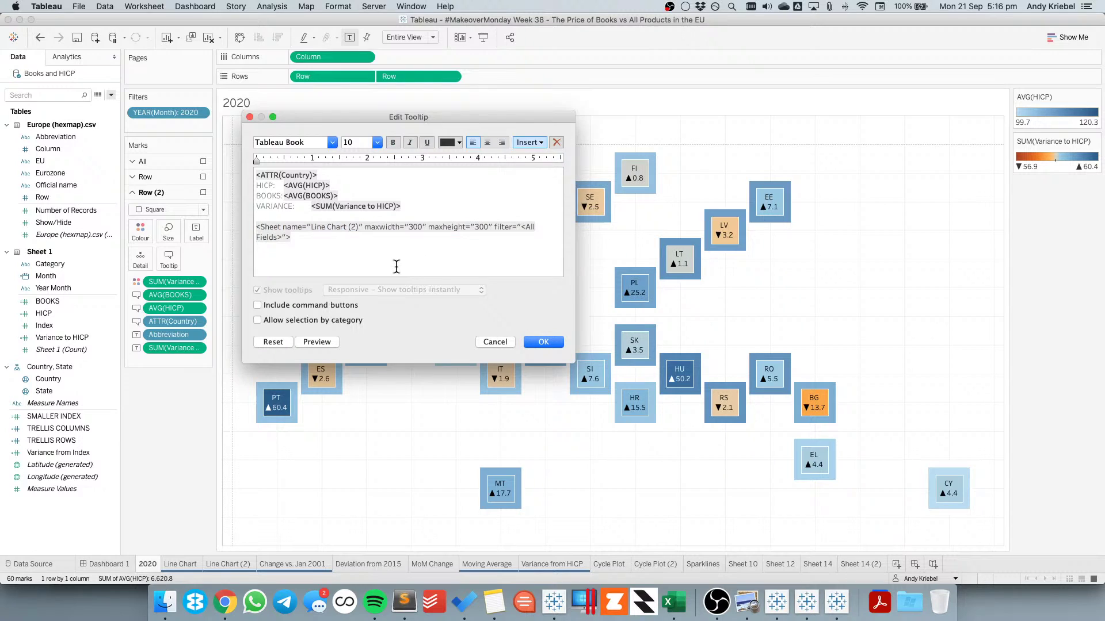
{"action": "left_click", "coordinate": [538, 342]}
{"action": "mouse_move", "coordinate": [500, 377]}
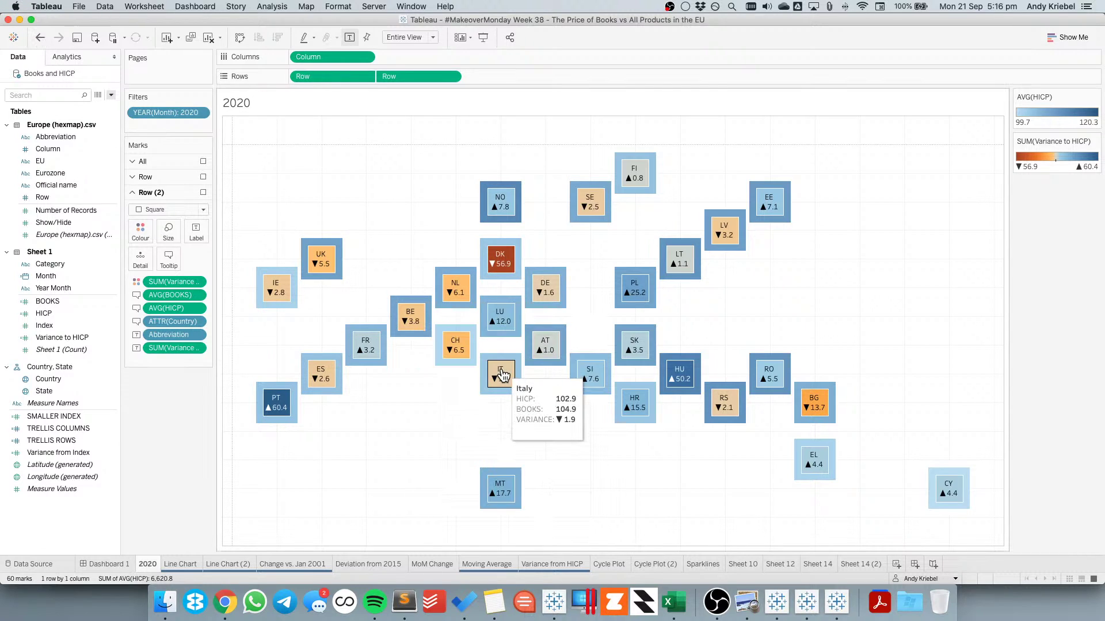
{"action": "left_click", "coordinate": [39, 38]}
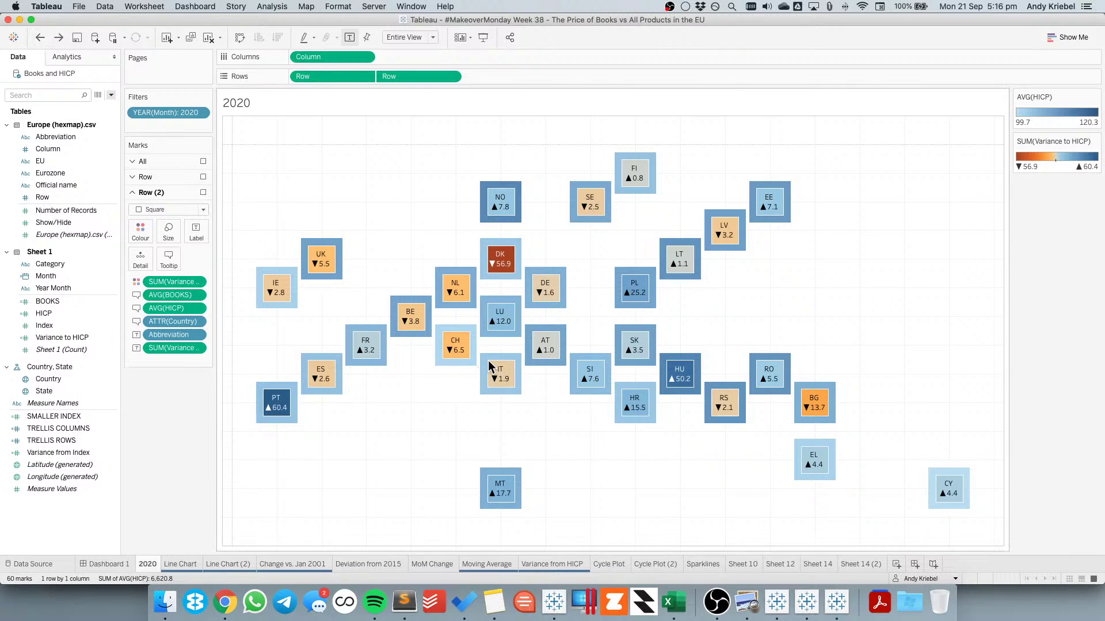
{"action": "mouse_move", "coordinate": [488, 363]}
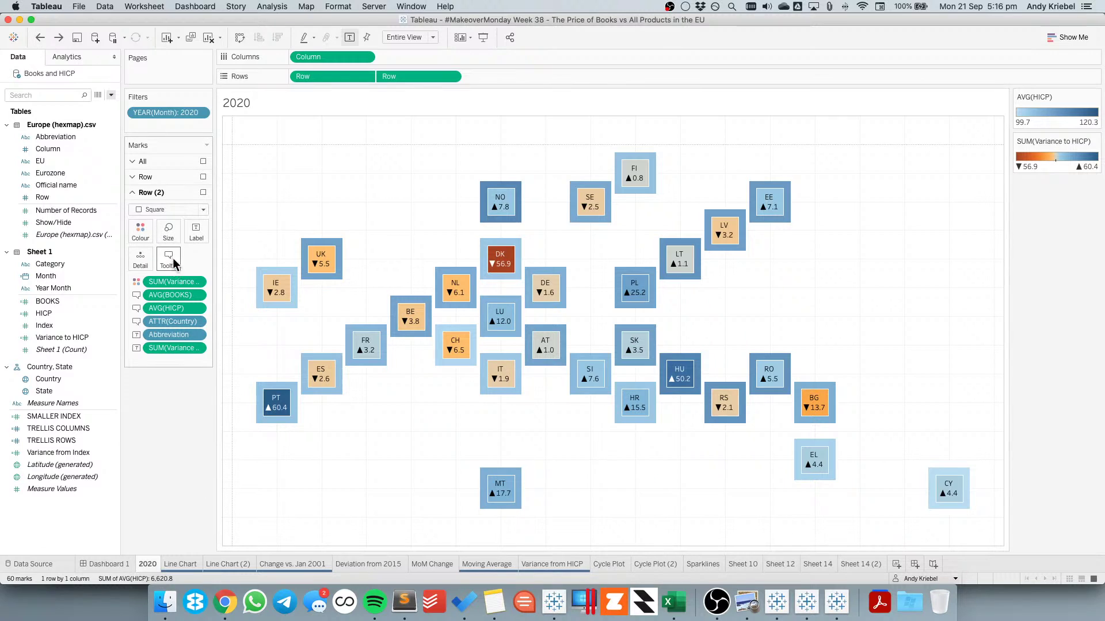
In the tooltip for all marks, set the embedded Line Chart's maxwidth to 500 and maxheight to 200
{"action": "left_click", "coordinate": [159, 162]}
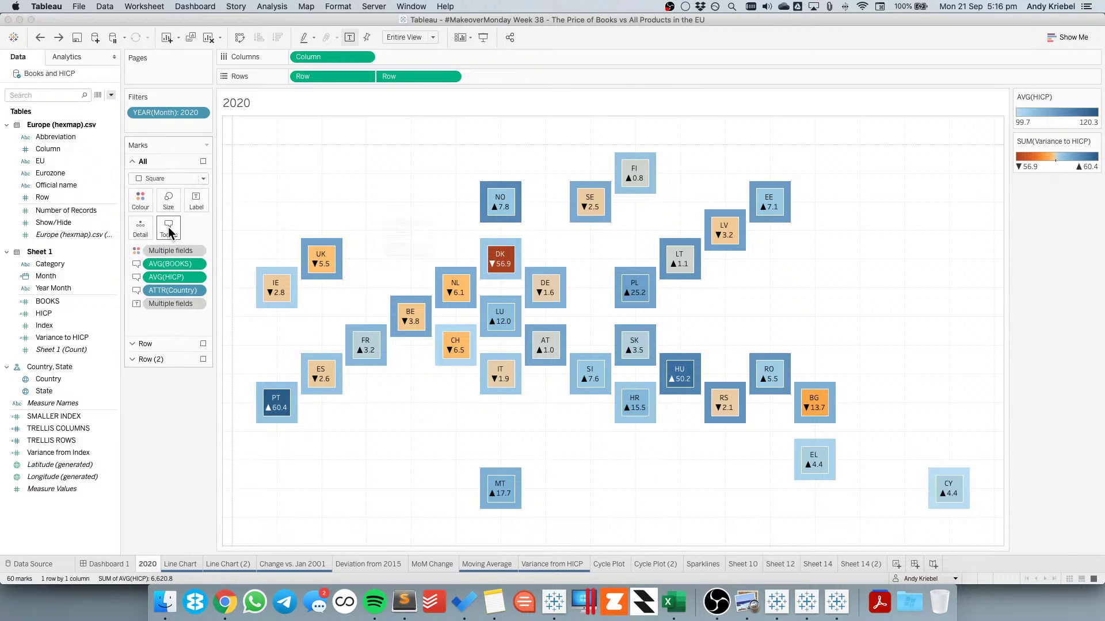
{"action": "left_click", "coordinate": [168, 229]}
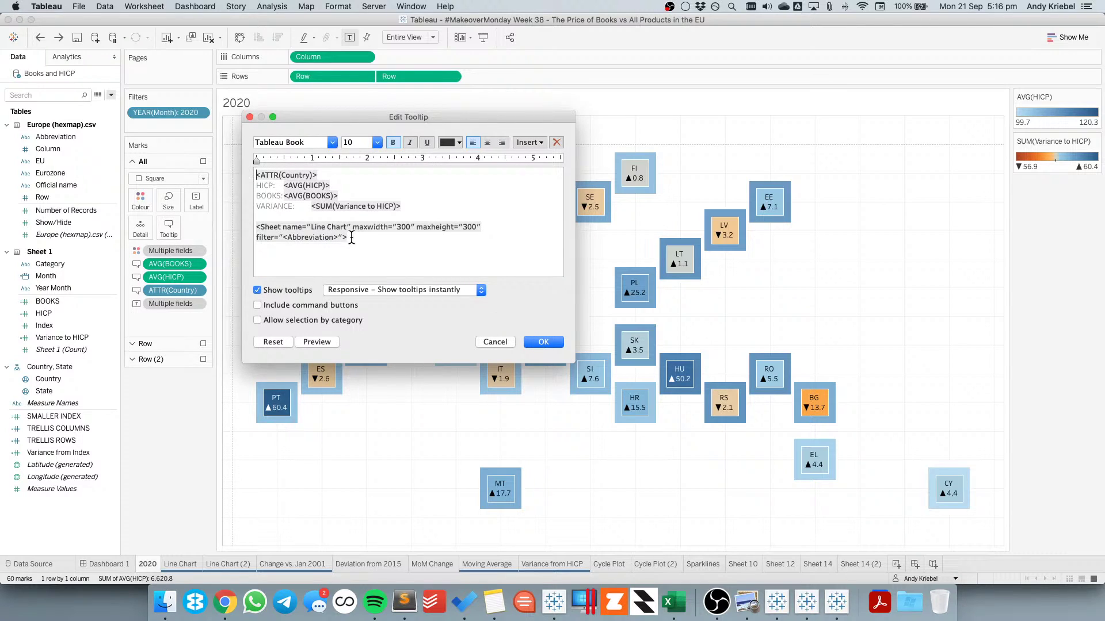
{"action": "triple_click", "coordinate": [400, 229]}
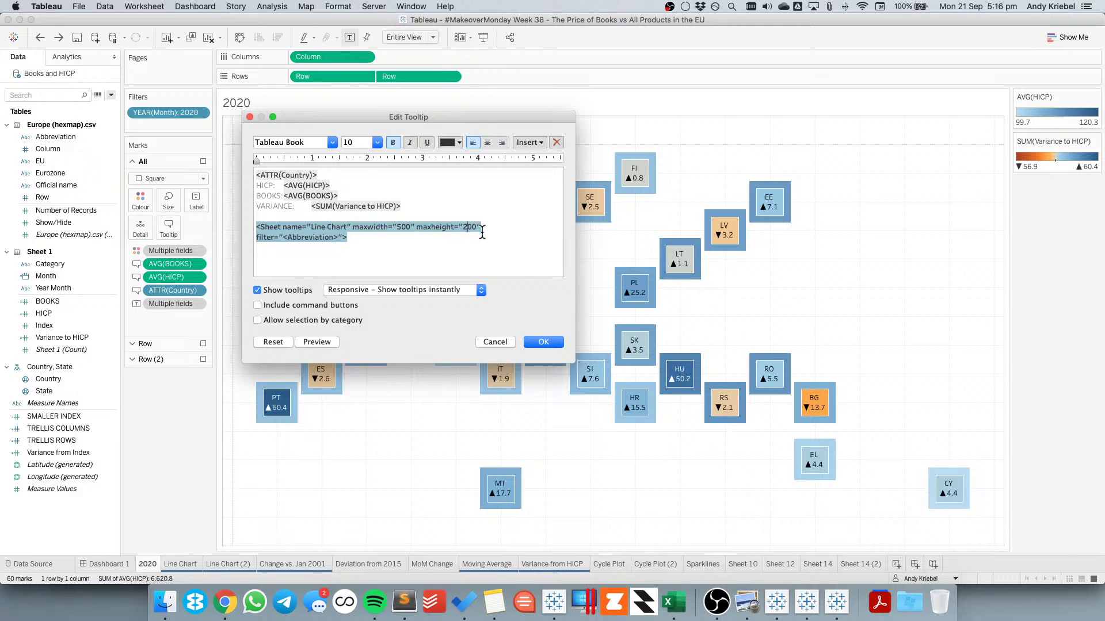
{"action": "left_click", "coordinate": [538, 341]}
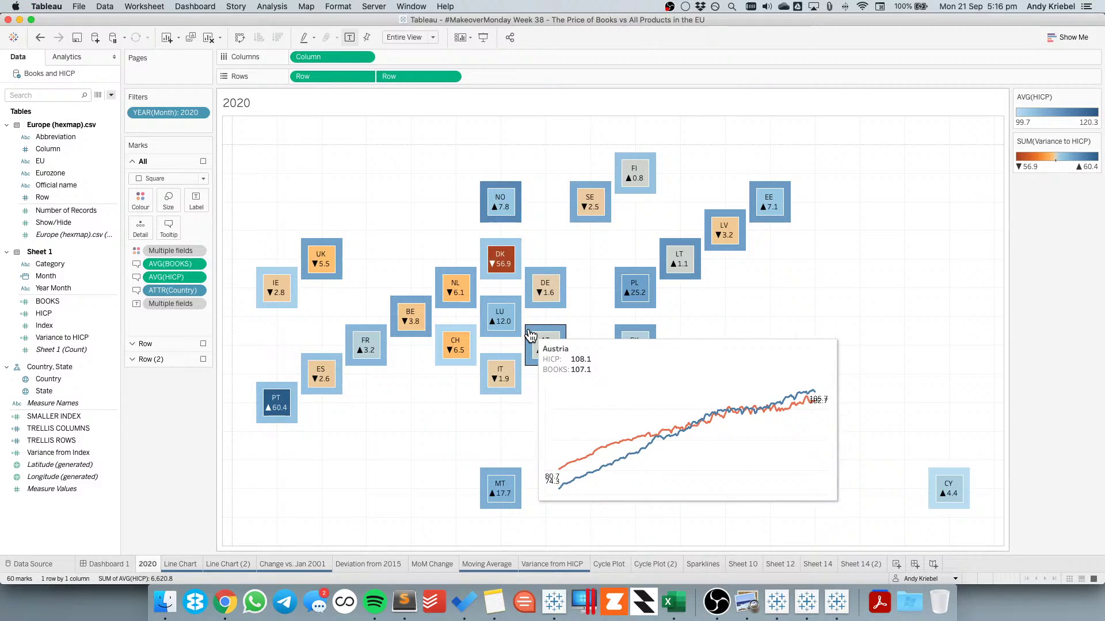
Delete the embedded Line Chart sheet from the tooltip for all marks, keeping the country, HICP, BOOKS and VARIANCE lines
{"action": "left_click", "coordinate": [173, 231]}
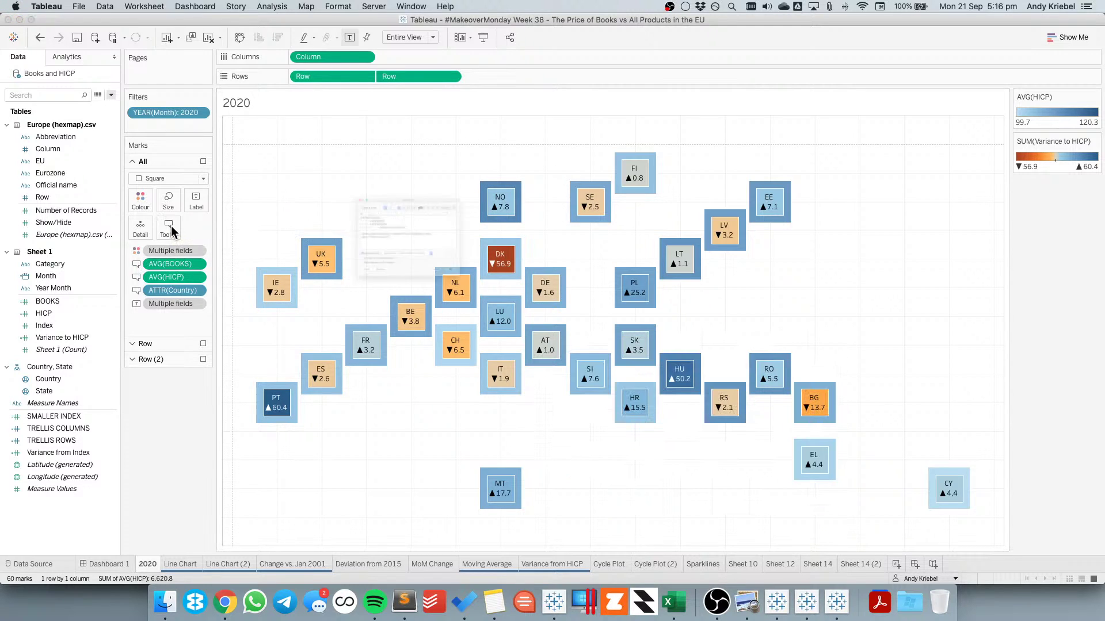
{"action": "left_click_drag", "start_coordinate": [354, 237], "coordinate": [206, 216]}
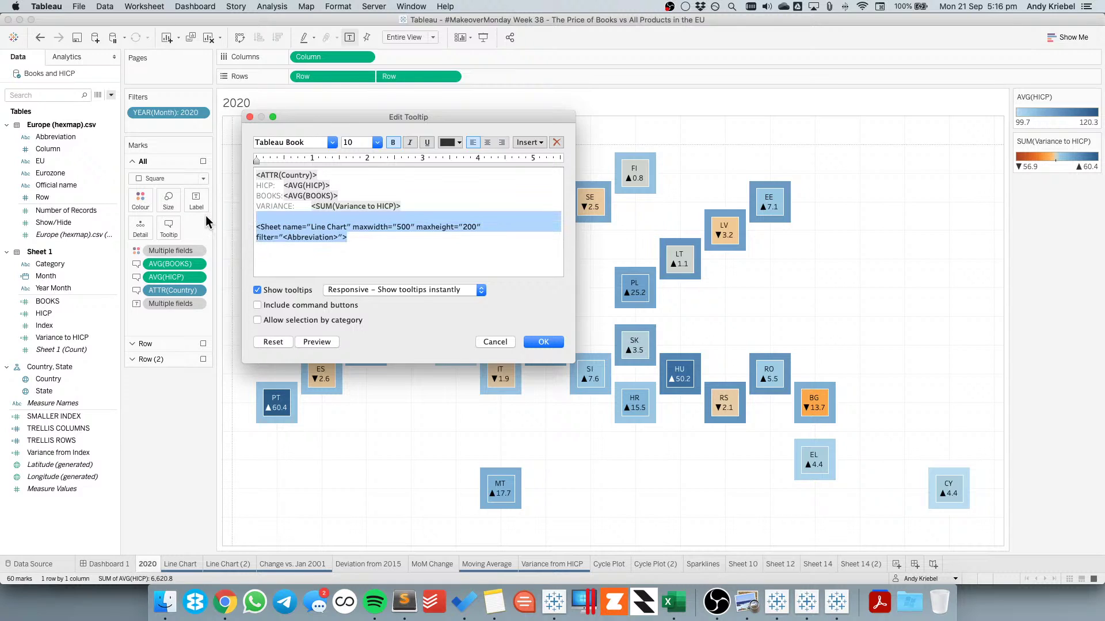
{"action": "key", "text": "BackSpace"}
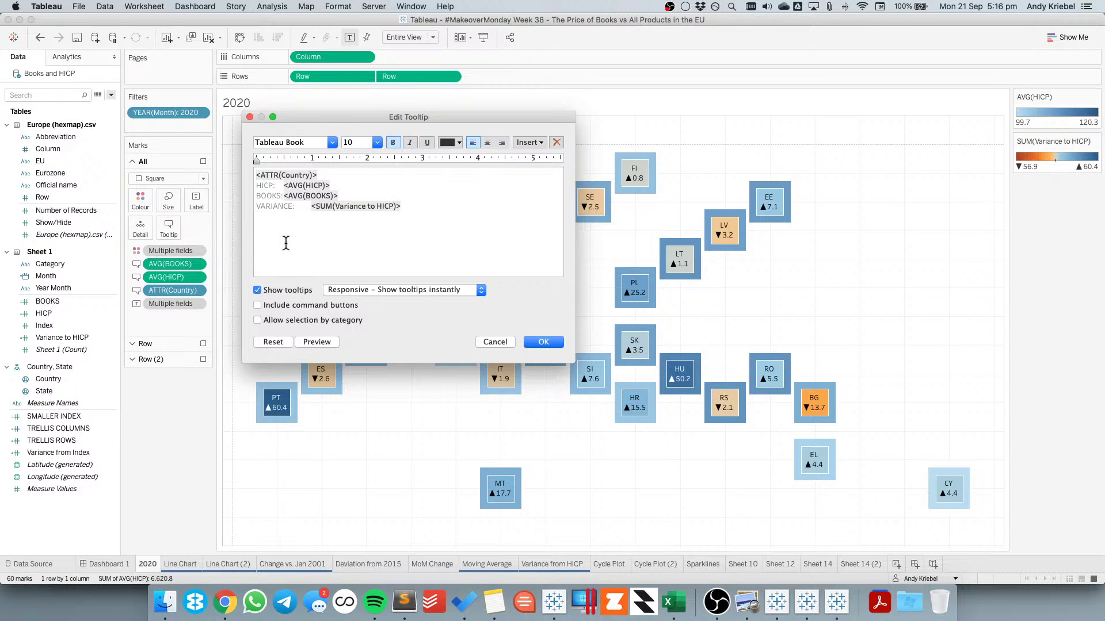
{"action": "left_click", "coordinate": [537, 342]}
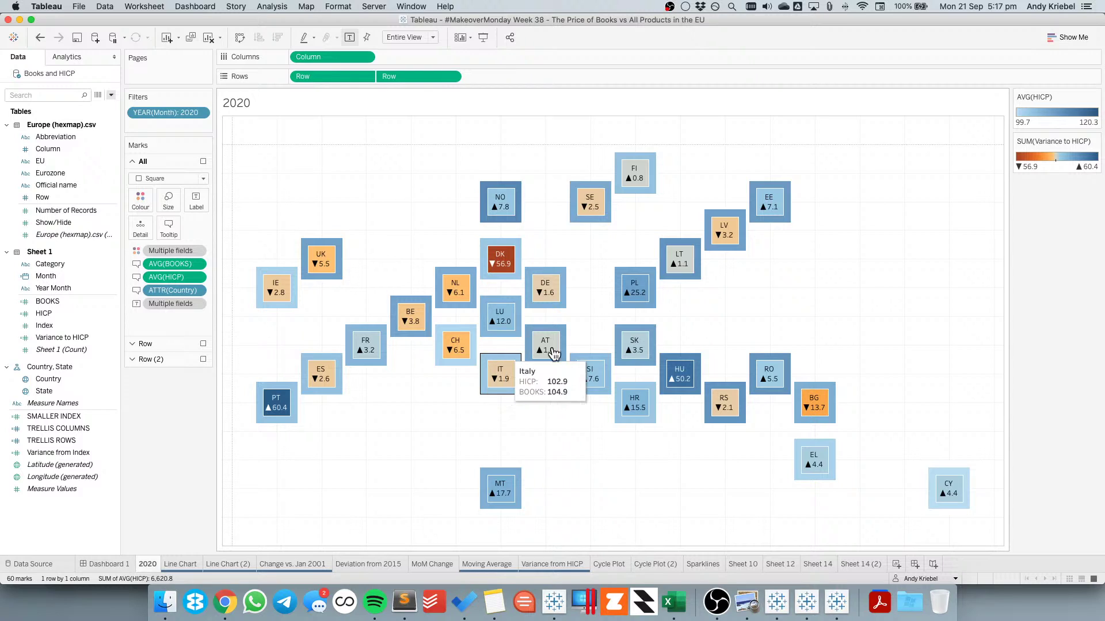
View the empty Dashboard 1, return to the 2020 map and open its border formatting
{"action": "left_click", "coordinate": [112, 564]}
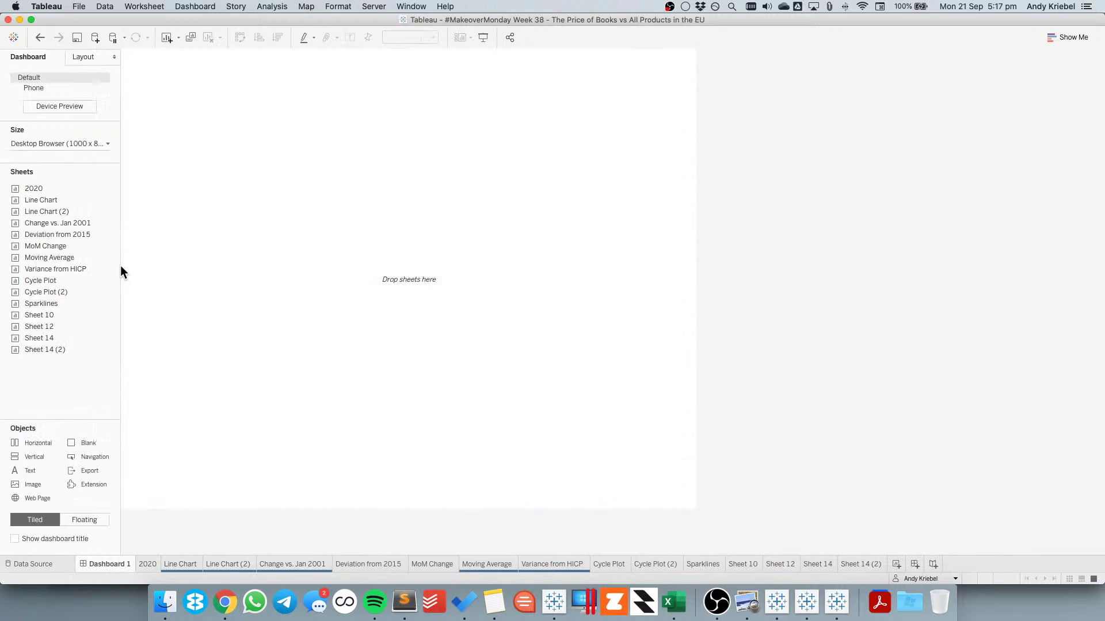
{"action": "left_click", "coordinate": [149, 564]}
{"action": "right_click", "coordinate": [372, 337]}
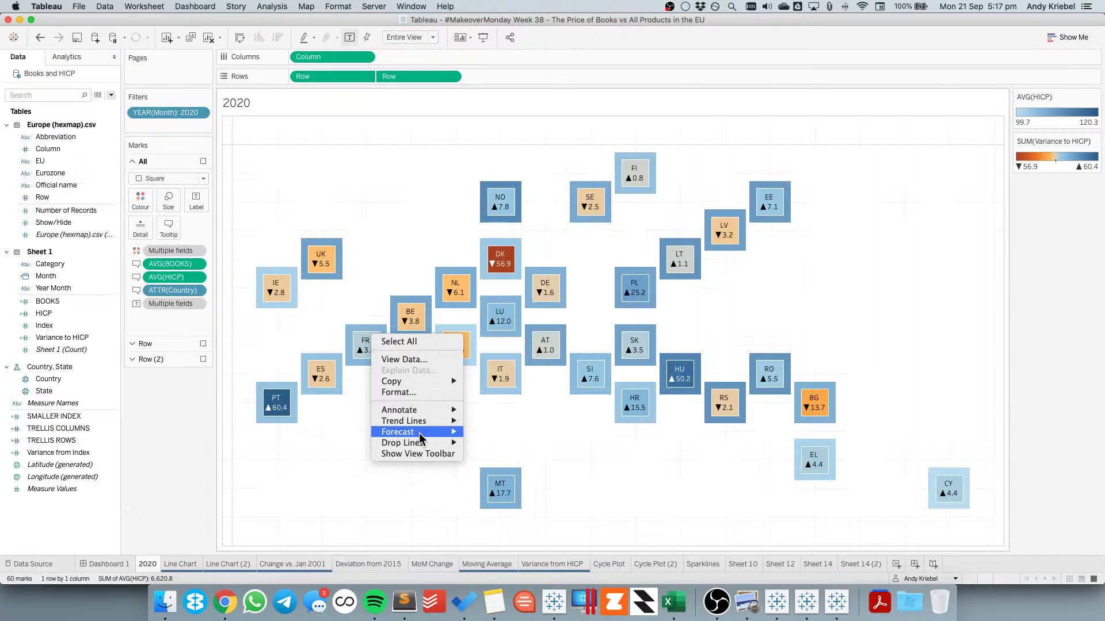
{"action": "left_click", "coordinate": [410, 392]}
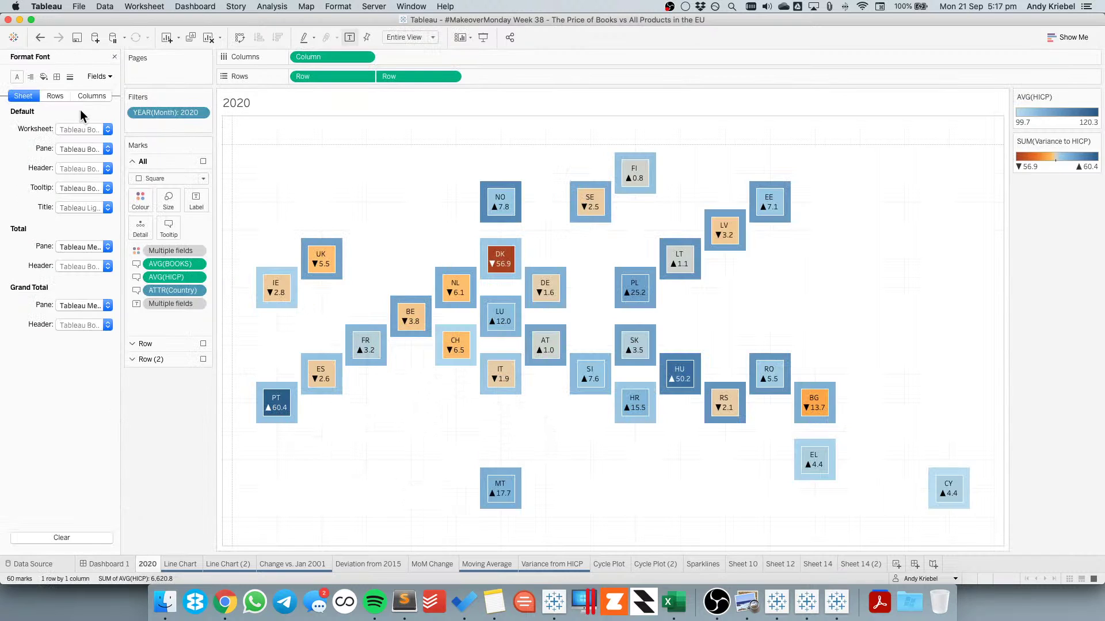
{"action": "left_click", "coordinate": [56, 77]}
Try setting the default cell border to None on the 2020 map and undo it
{"action": "left_click", "coordinate": [78, 129]}
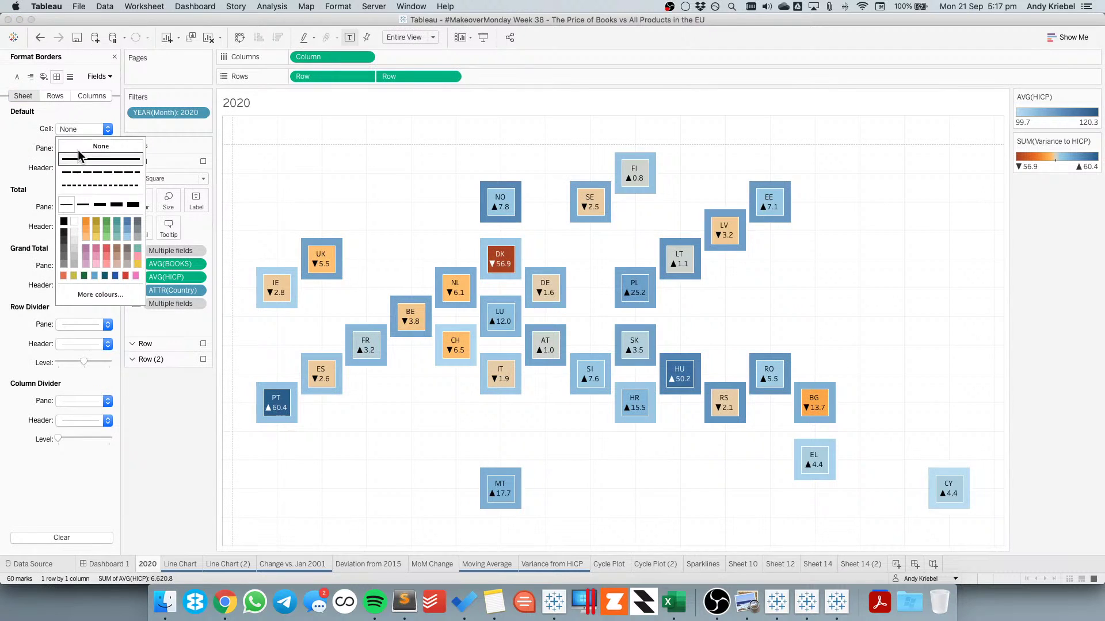
{"action": "left_click", "coordinate": [39, 150]}
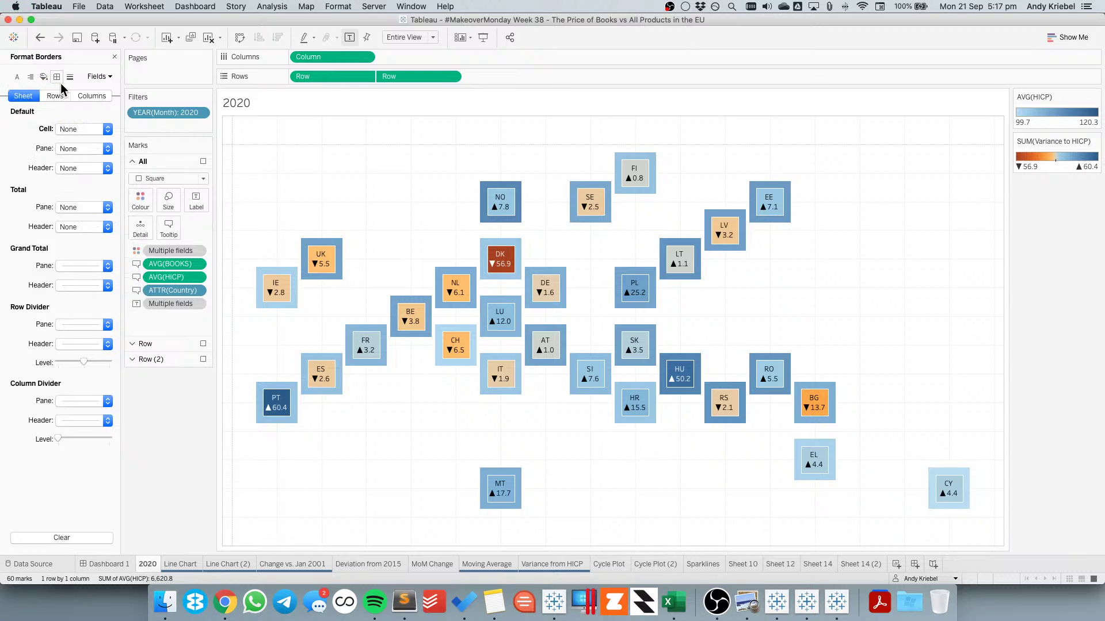
{"action": "left_click", "coordinate": [39, 38]}
{"action": "left_click", "coordinate": [39, 38]}
Remove the pane's row divider border from the 2020 map
{"action": "left_click", "coordinate": [81, 324]}
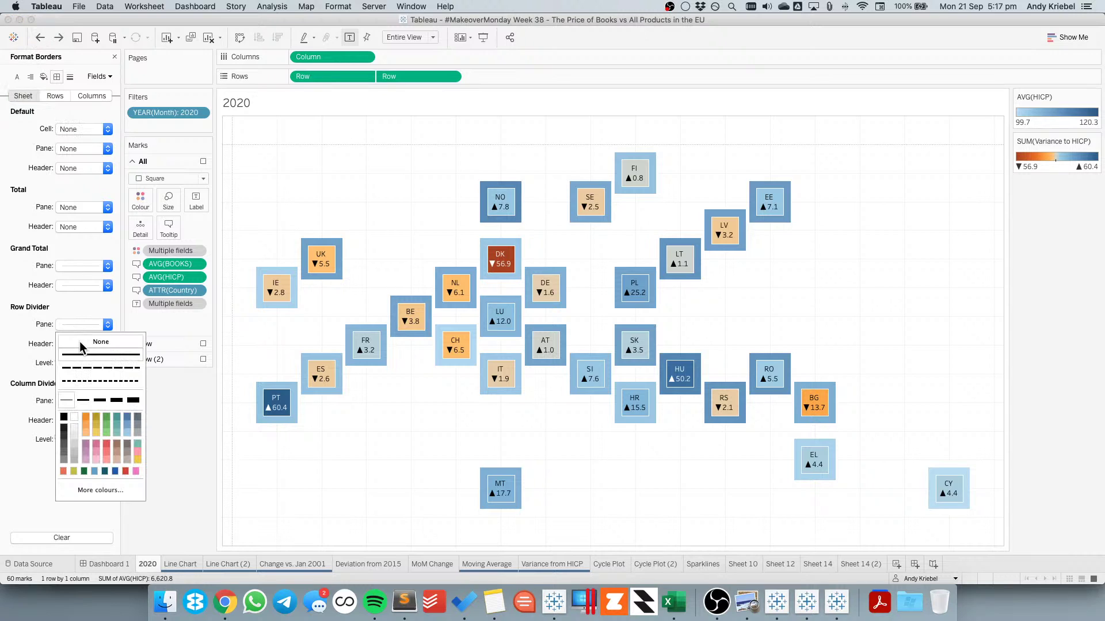
{"action": "left_click", "coordinate": [42, 379]}
{"action": "left_click", "coordinate": [80, 402]}
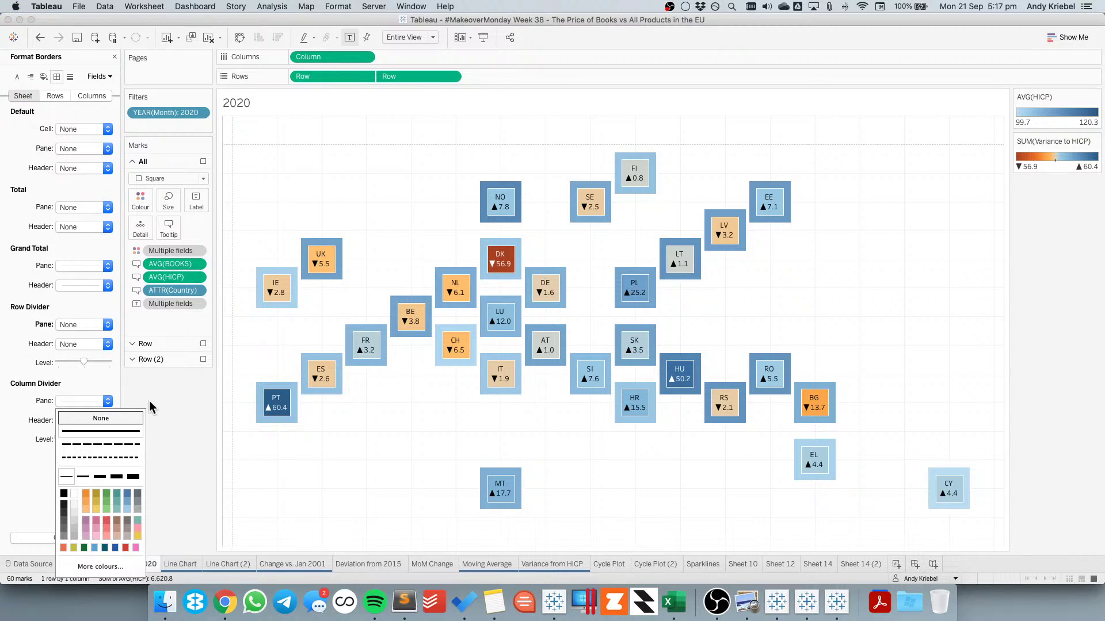
{"action": "left_click", "coordinate": [169, 404]}
Set the grid lines and zero lines of the 2020 map to None
{"action": "left_click", "coordinate": [69, 76]}
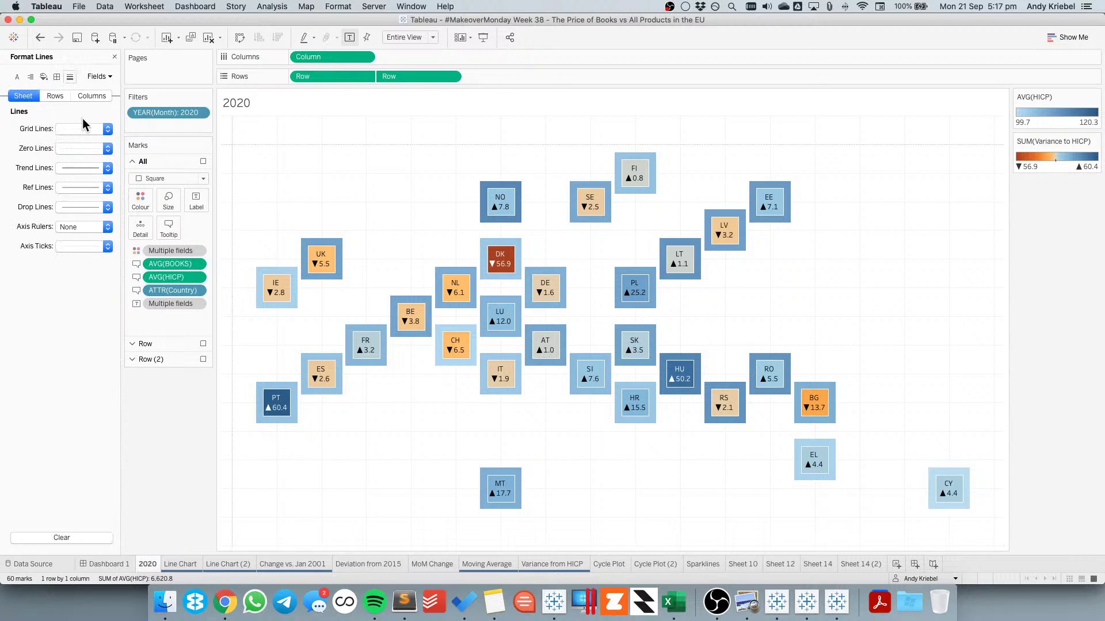
{"action": "left_click", "coordinate": [82, 130]}
{"action": "left_click", "coordinate": [81, 146]}
{"action": "left_click", "coordinate": [81, 149]}
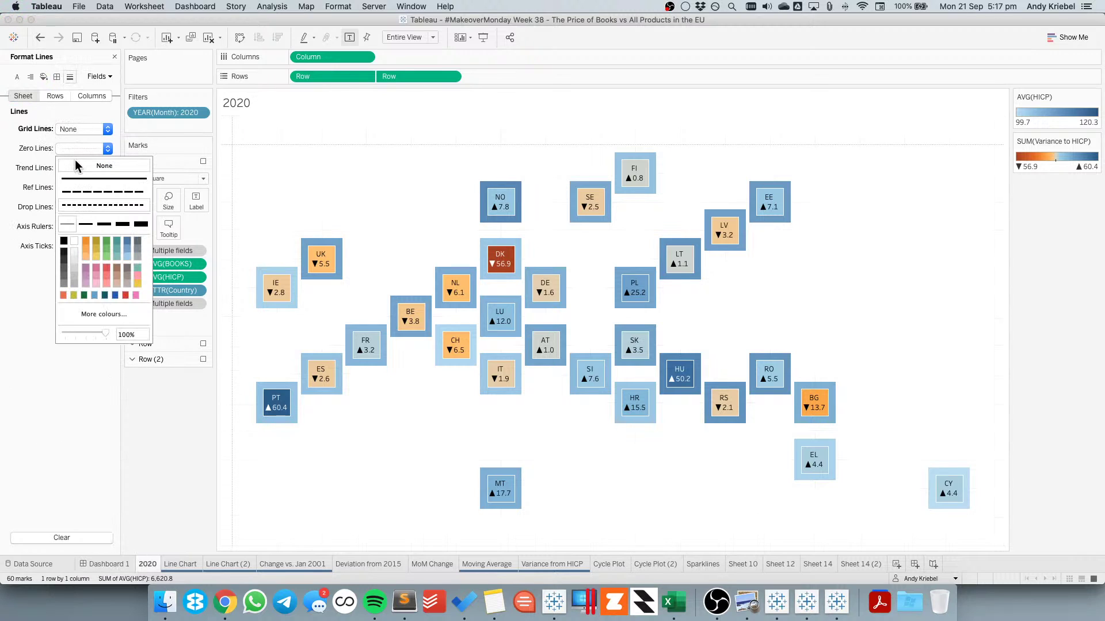
{"action": "left_click", "coordinate": [81, 166]}
{"action": "left_click", "coordinate": [202, 425]}
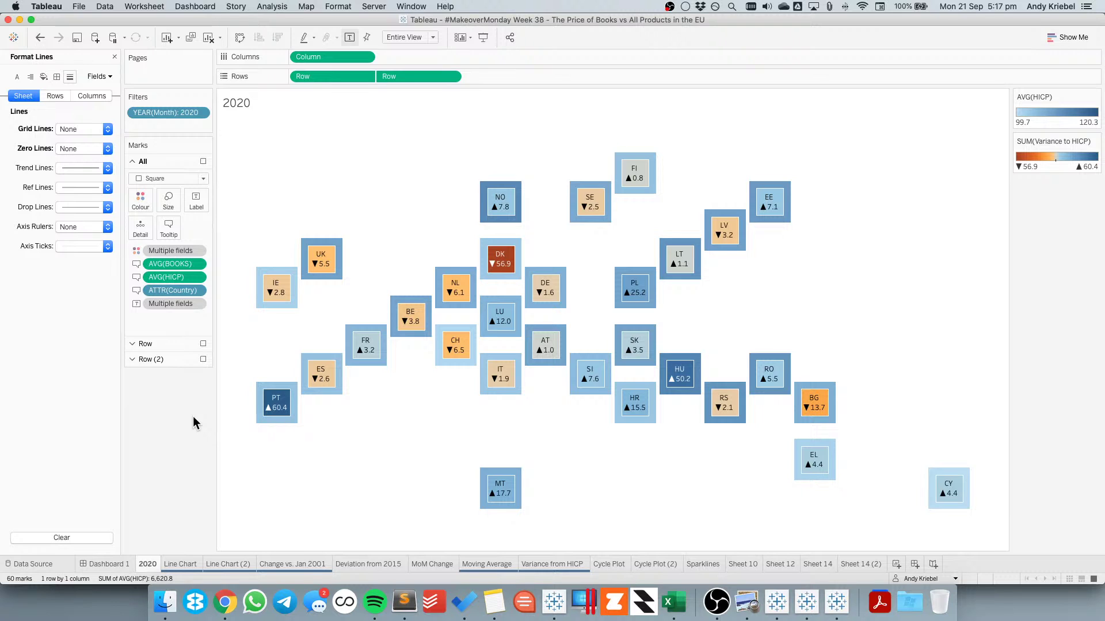
Switch to Chrome and go back to the overview of all Google Photos albums to browse past visualisation work
{"action": "left_click", "coordinate": [226, 603]}
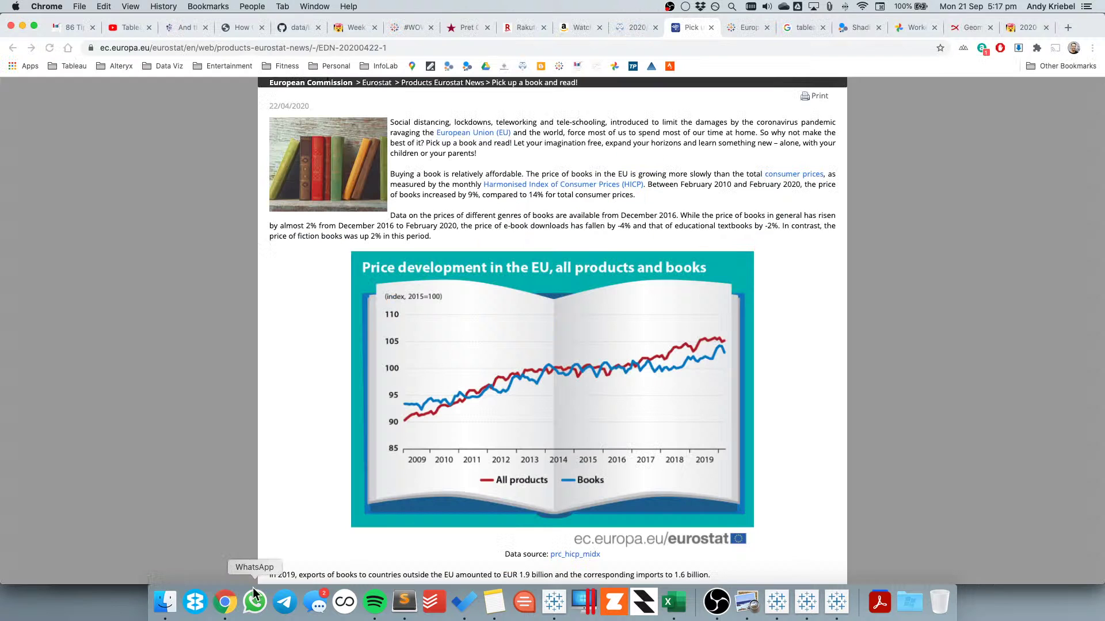
{"action": "left_click", "coordinate": [899, 28]}
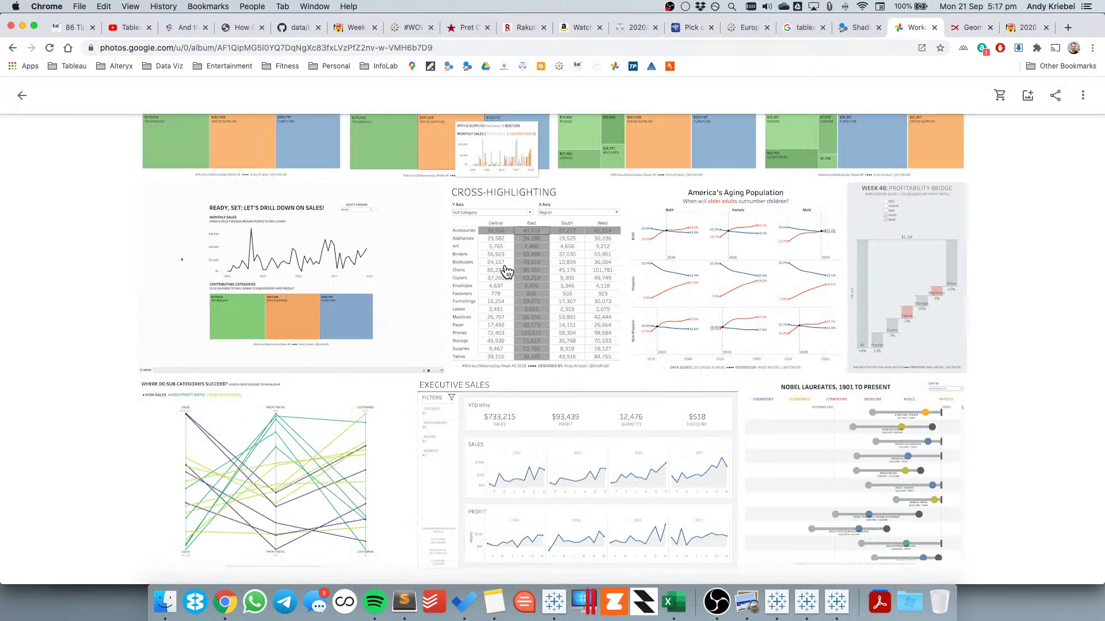
{"action": "left_click", "coordinate": [12, 48]}
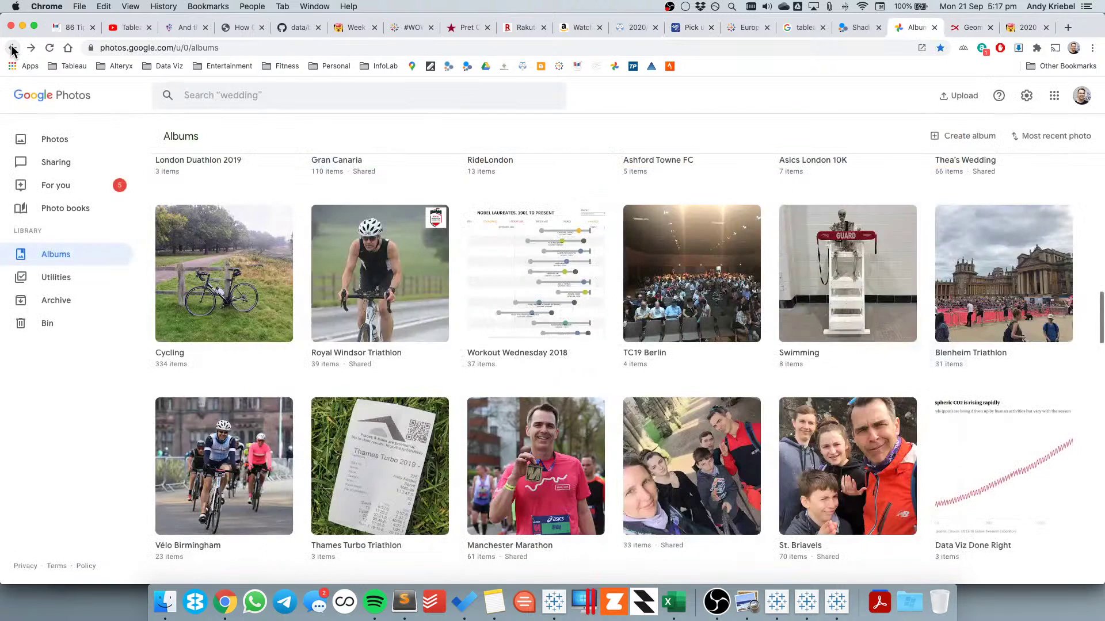
{"action": "left_click", "coordinate": [12, 50]}
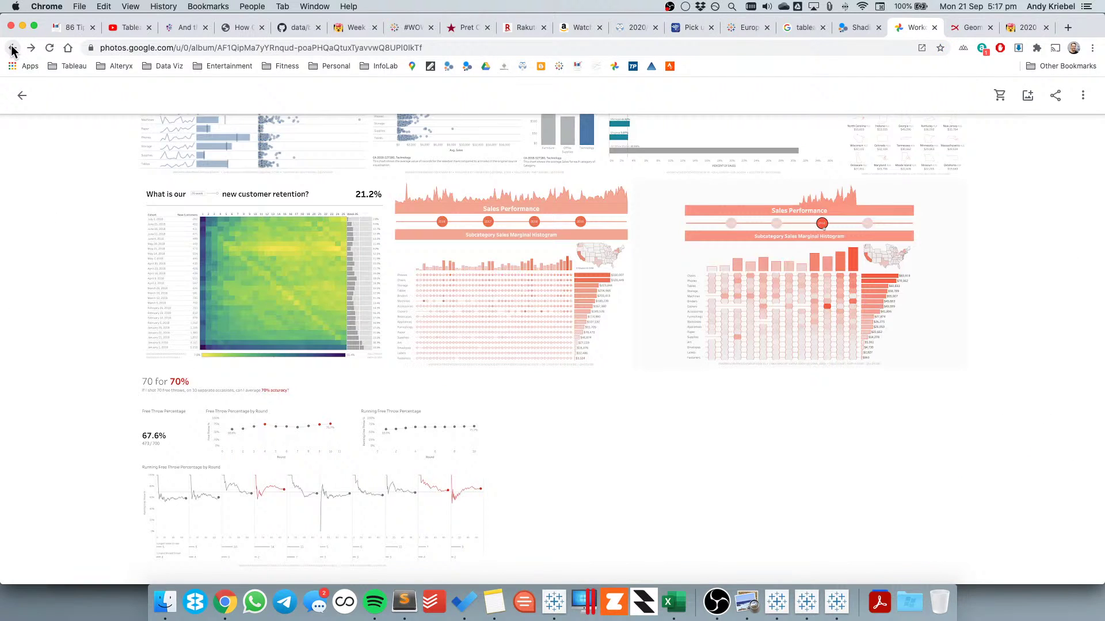
{"action": "left_click", "coordinate": [13, 50]}
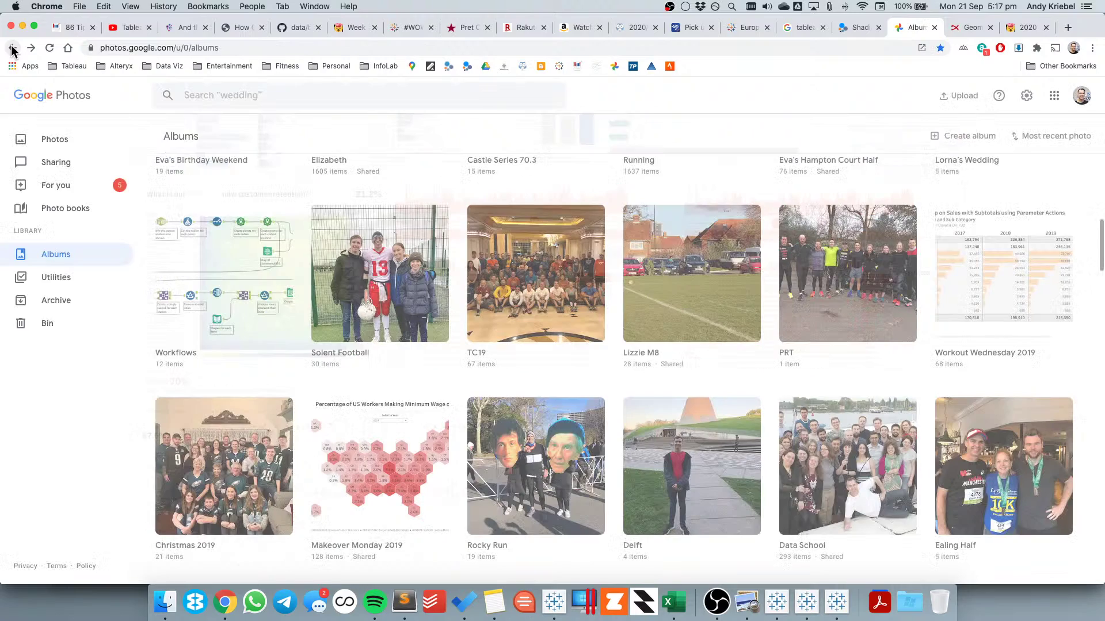
{"action": "scroll", "coordinate": [964, 305], "scroll_direction": "up", "scroll_amount": 12}
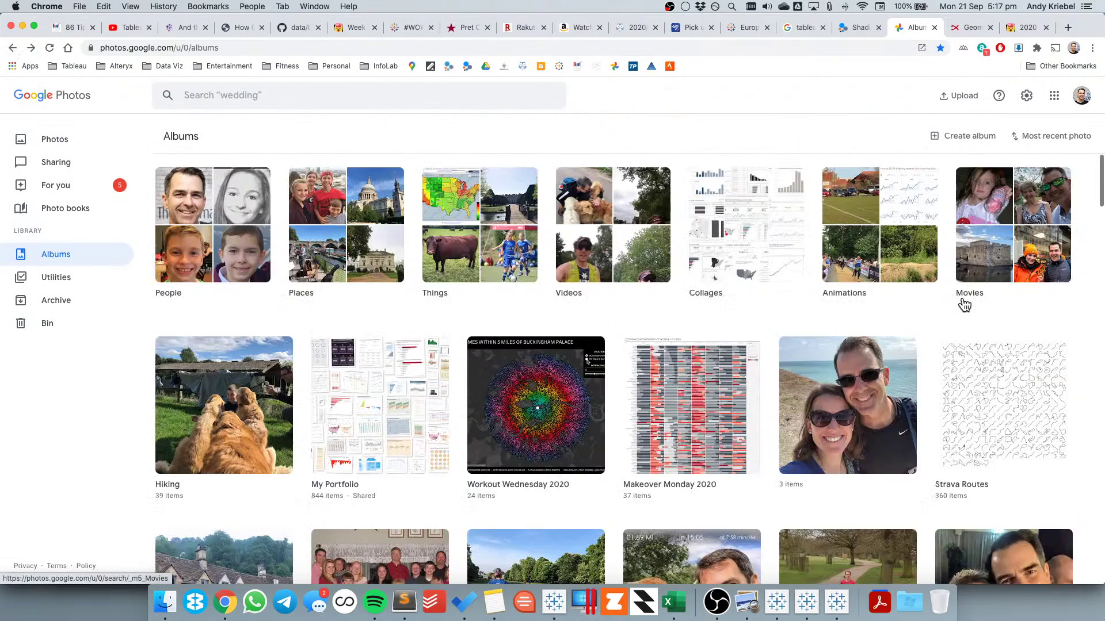
Open the Workout Wednesday 2019 album and view the Week 10 tile map of profit ratio change as a reference
{"action": "scroll", "coordinate": [962, 304], "scroll_direction": "down", "scroll_amount": 10}
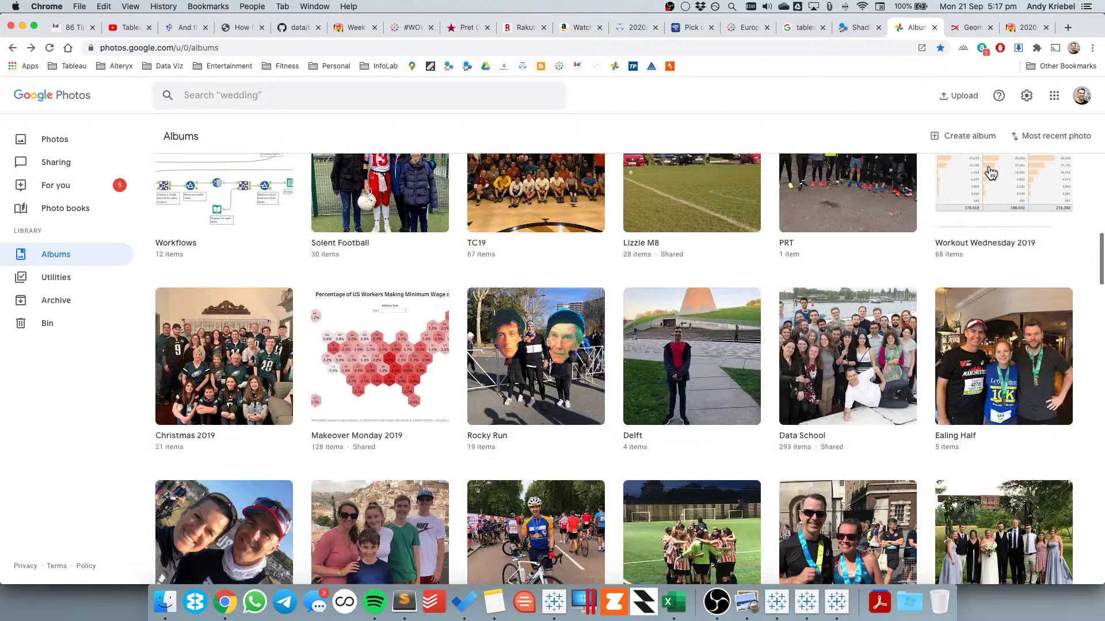
{"action": "left_click", "coordinate": [991, 174]}
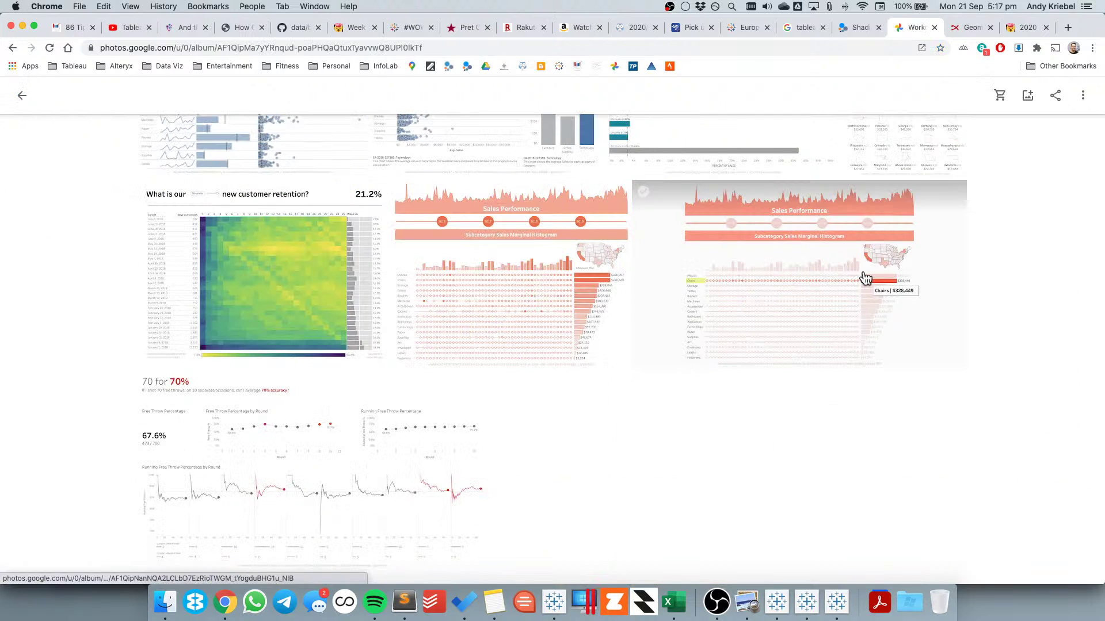
{"action": "scroll", "coordinate": [866, 278], "scroll_direction": "up", "scroll_amount": 10}
{"action": "scroll", "coordinate": [612, 374], "scroll_direction": "up", "scroll_amount": 10}
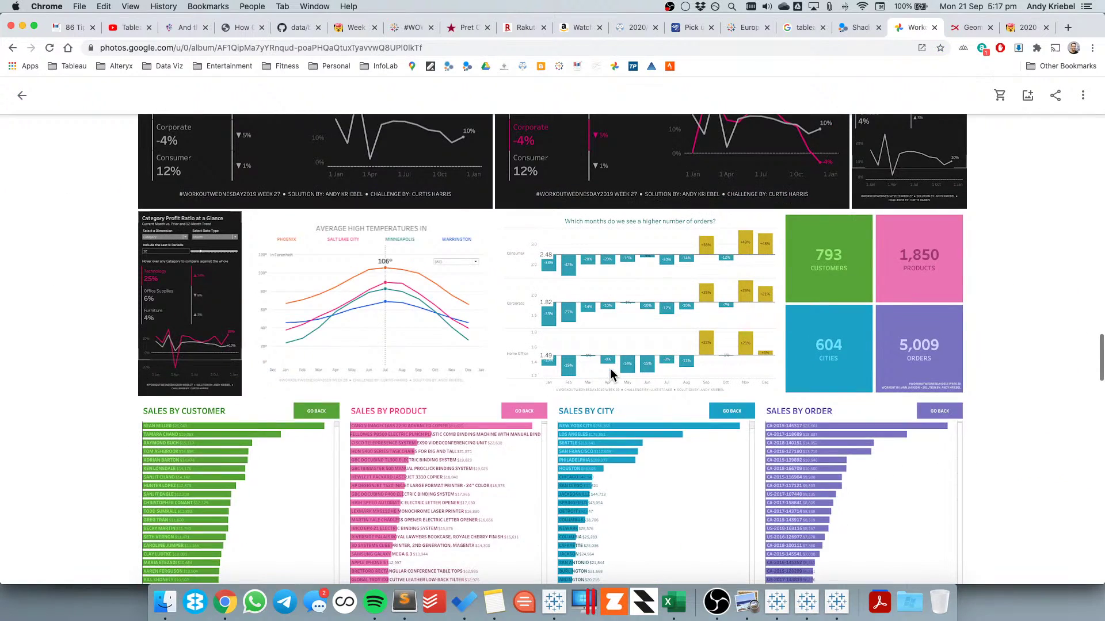
{"action": "scroll", "coordinate": [611, 375], "scroll_direction": "up", "scroll_amount": 10}
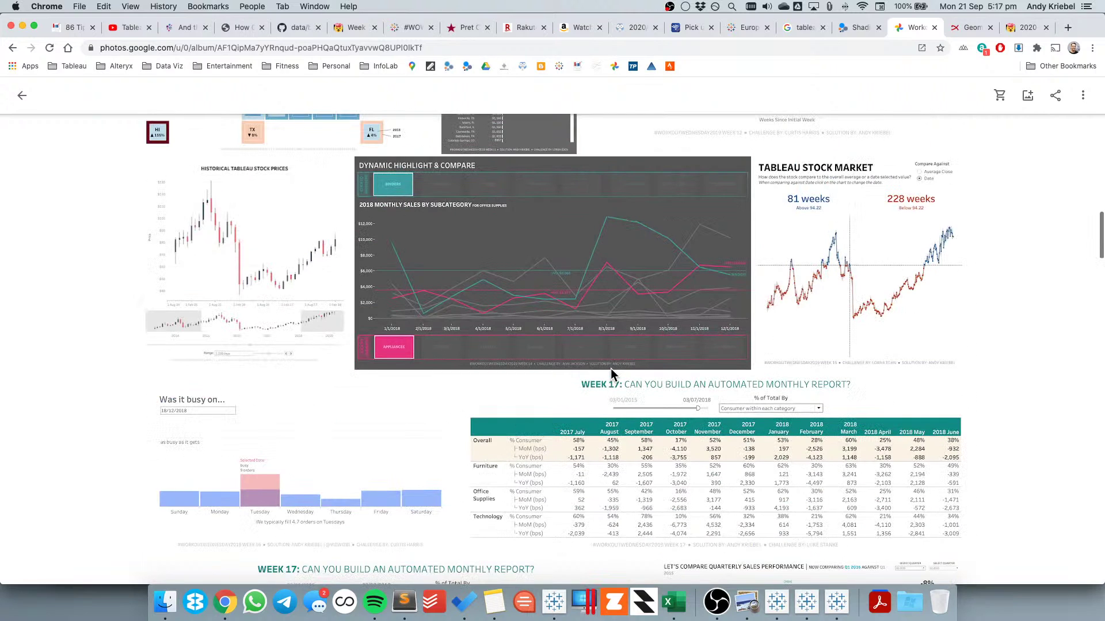
{"action": "scroll", "coordinate": [610, 371], "scroll_direction": "up", "scroll_amount": 5}
{"action": "left_click", "coordinate": [377, 344]}
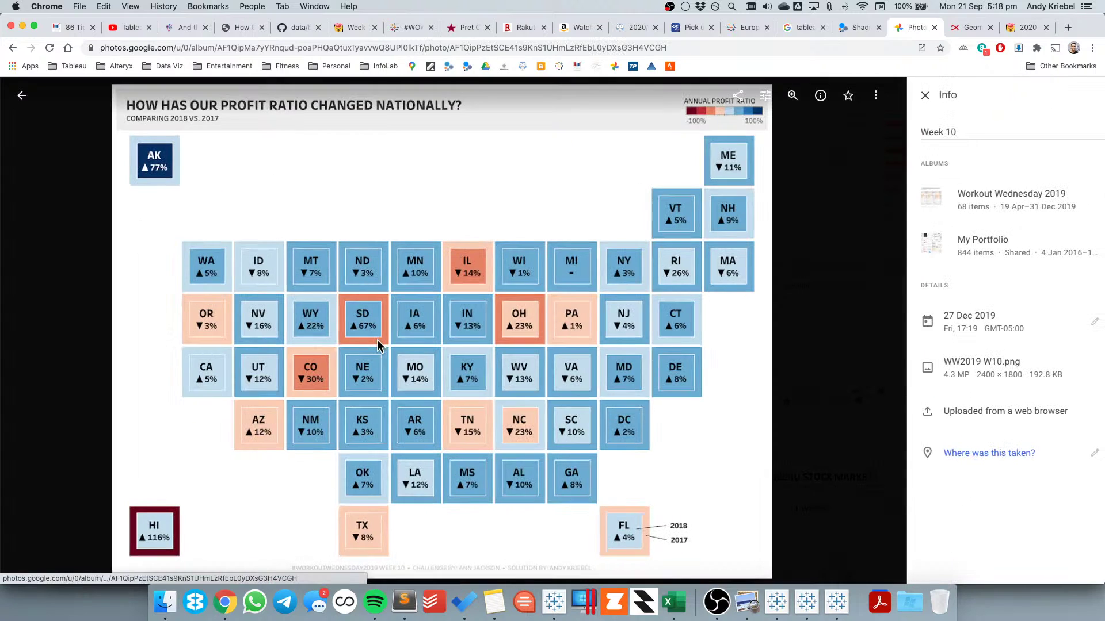
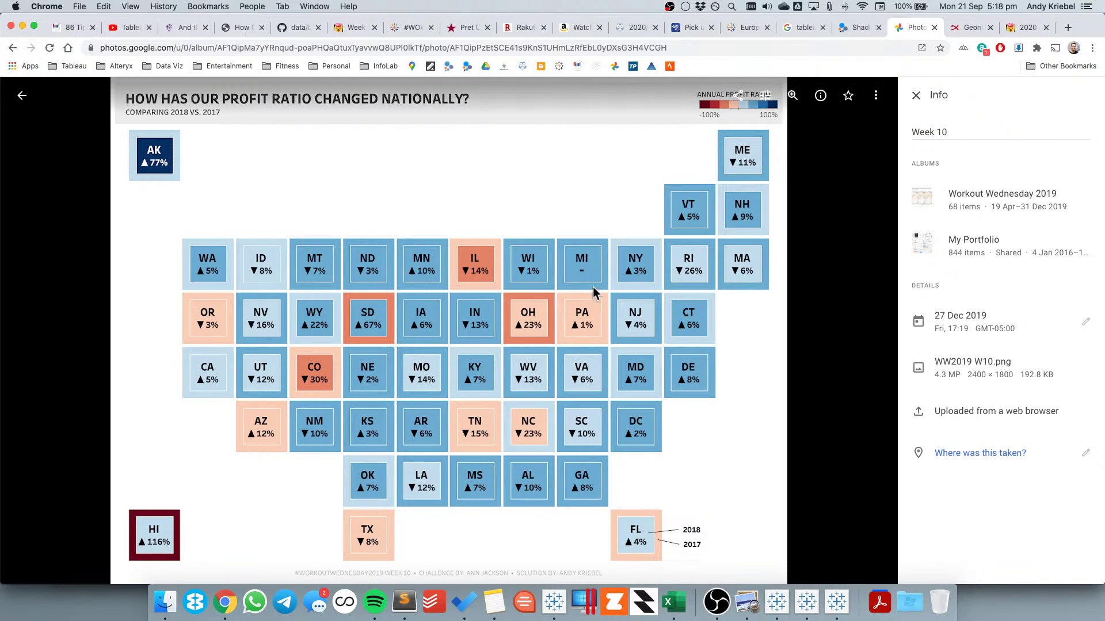
Switch to Tableau and colour the Row (2) inner squares by average BOOKS instead of Variance to HICP
{"action": "key", "text": "super+Tab"}
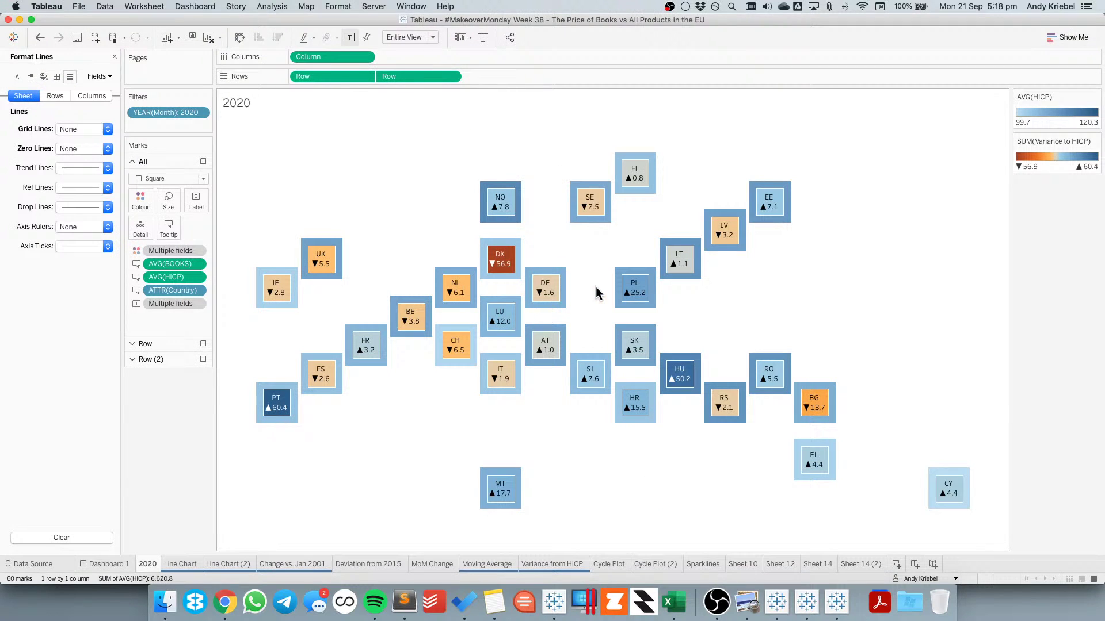
{"action": "double_click", "coordinate": [1042, 121]}
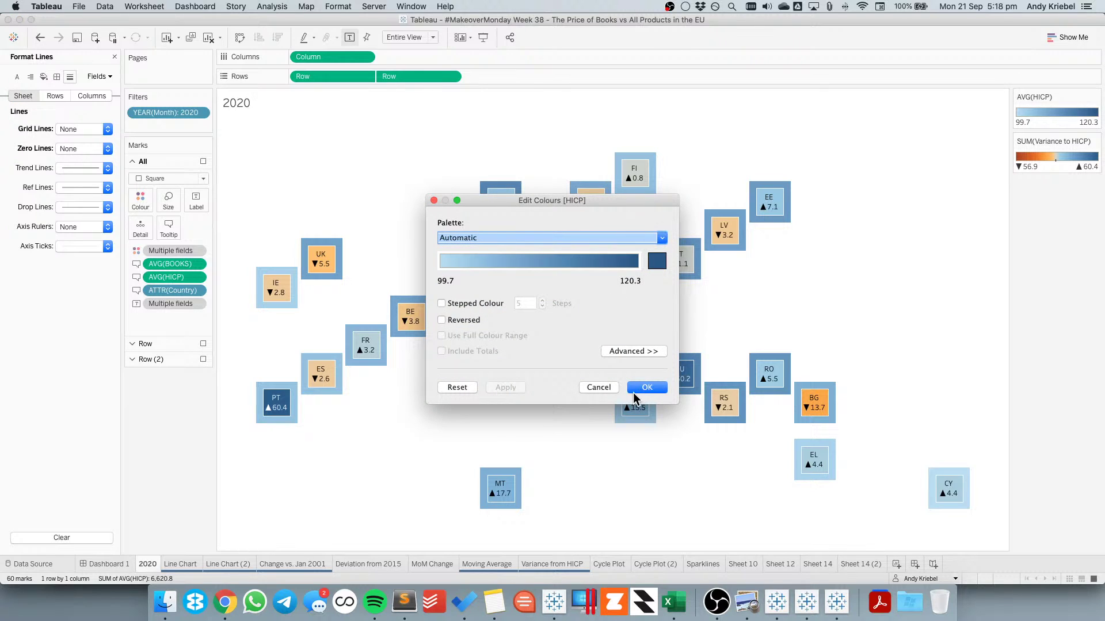
{"action": "left_click", "coordinate": [611, 389]}
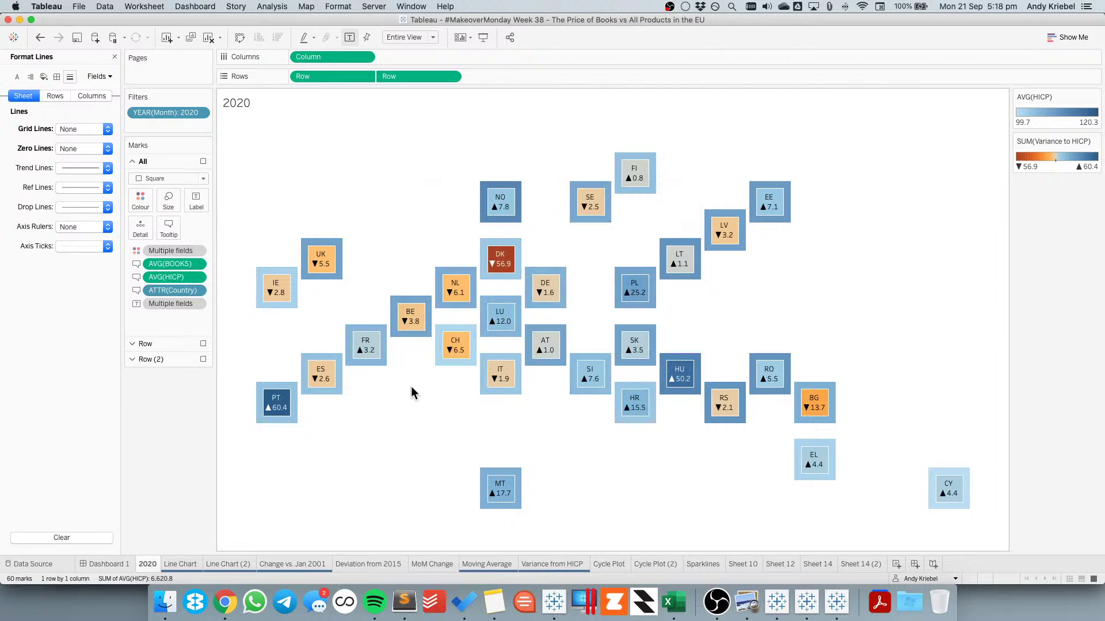
{"action": "left_click", "coordinate": [161, 360]}
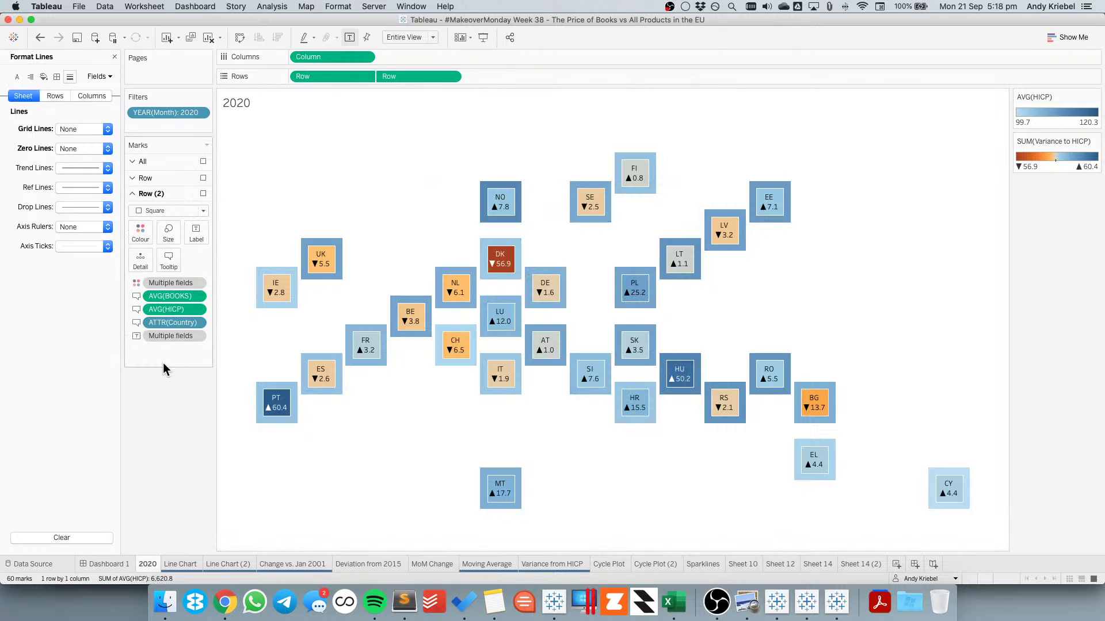
{"action": "left_click", "coordinate": [115, 58]}
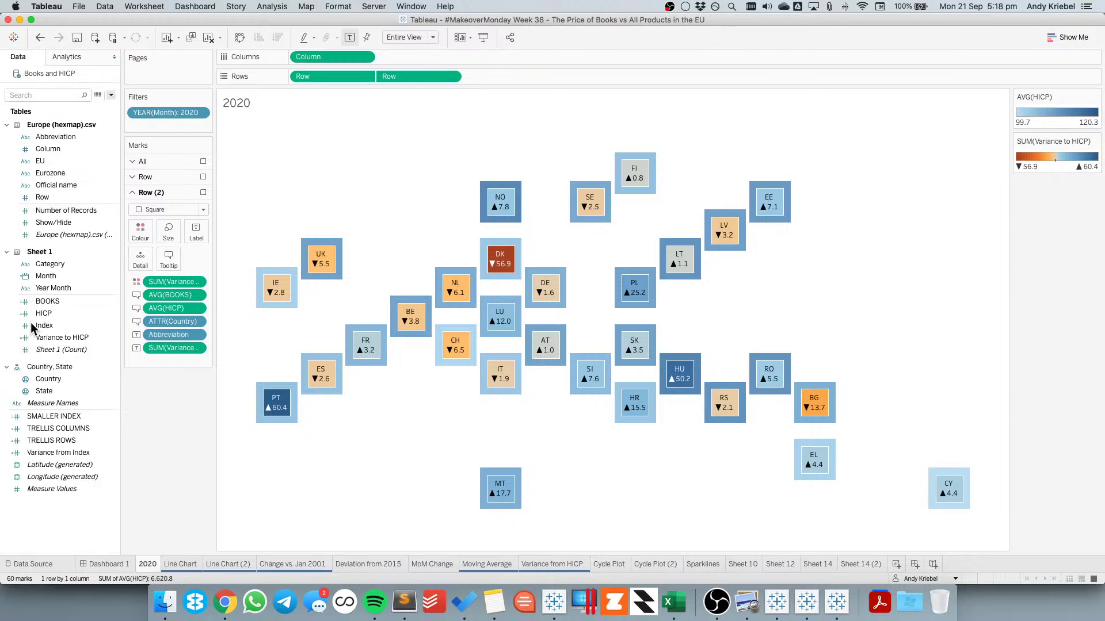
{"action": "left_click_drag", "start_coordinate": [47, 301], "coordinate": [170, 280]}
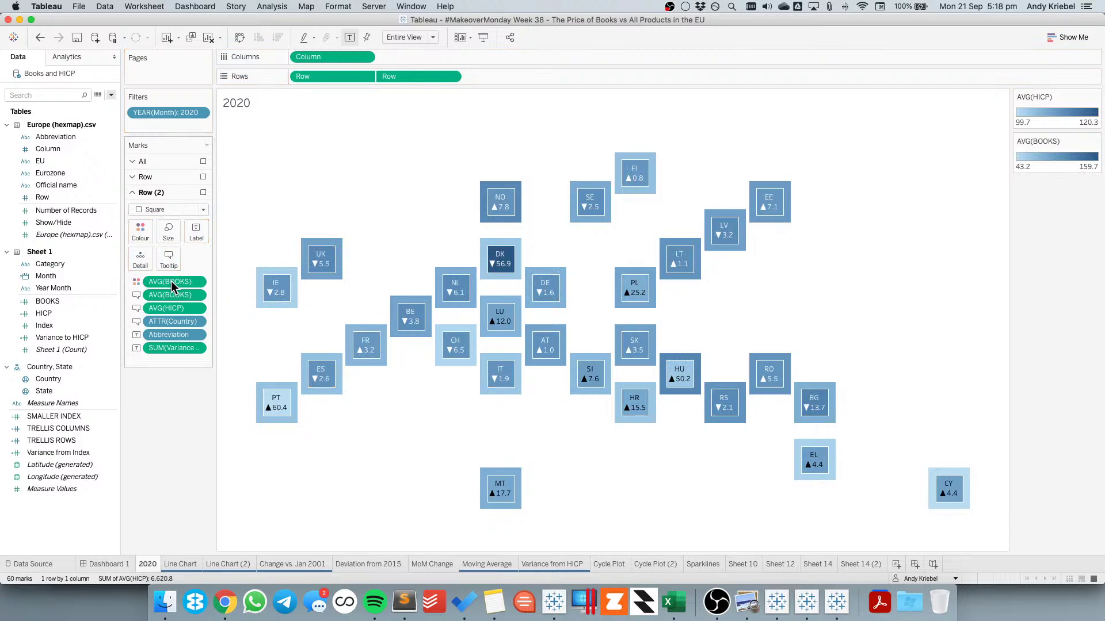
Set the BOOKS colour palette to Makeover Monday Red-Blue Diverging
{"action": "double_click", "coordinate": [1057, 168]}
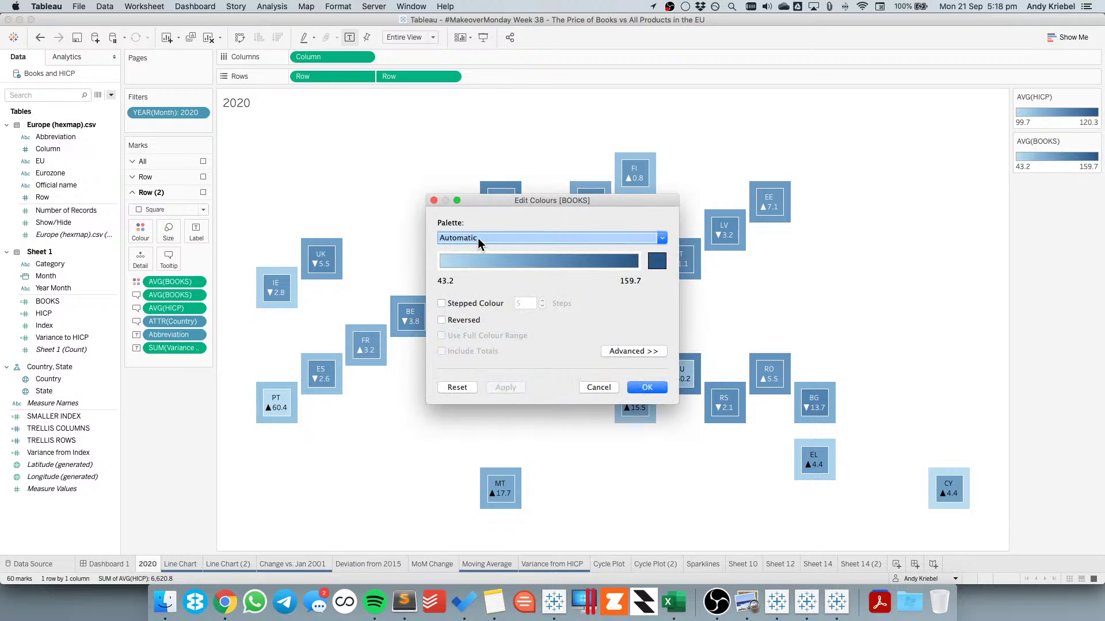
{"action": "left_click", "coordinate": [516, 240]}
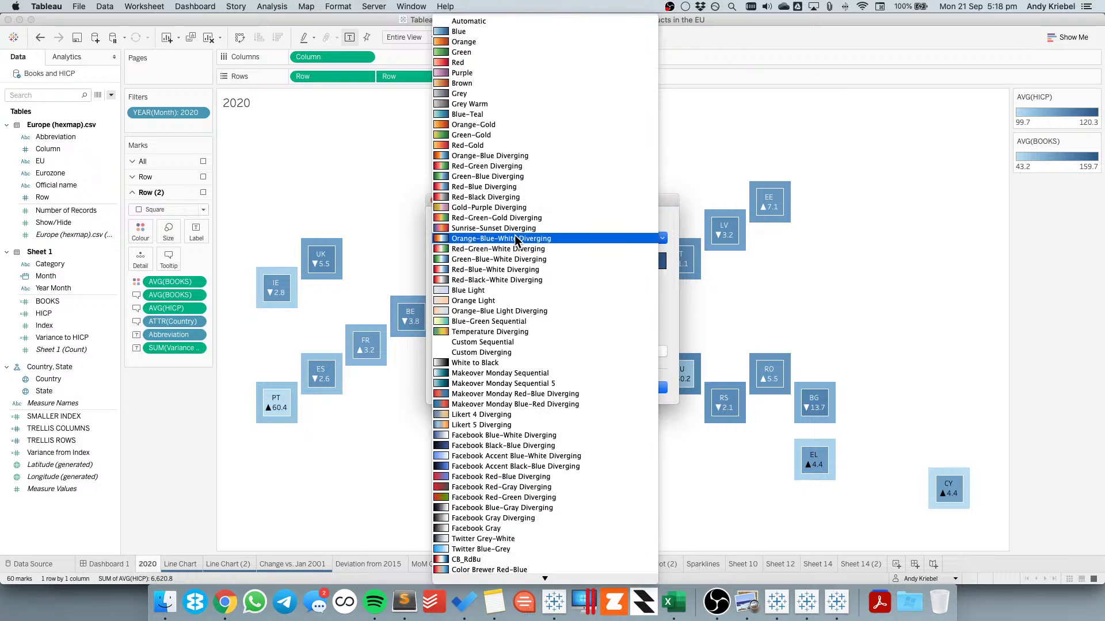
{"action": "scroll", "coordinate": [568, 311], "scroll_direction": "down", "scroll_amount": 3}
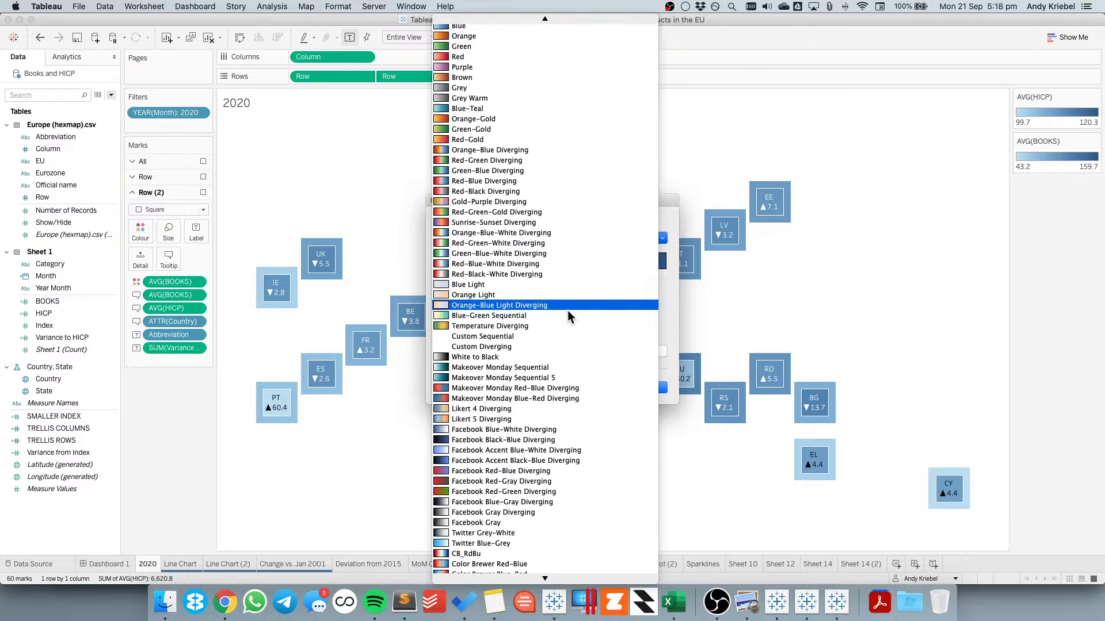
{"action": "scroll", "coordinate": [568, 310], "scroll_direction": "down", "scroll_amount": 10}
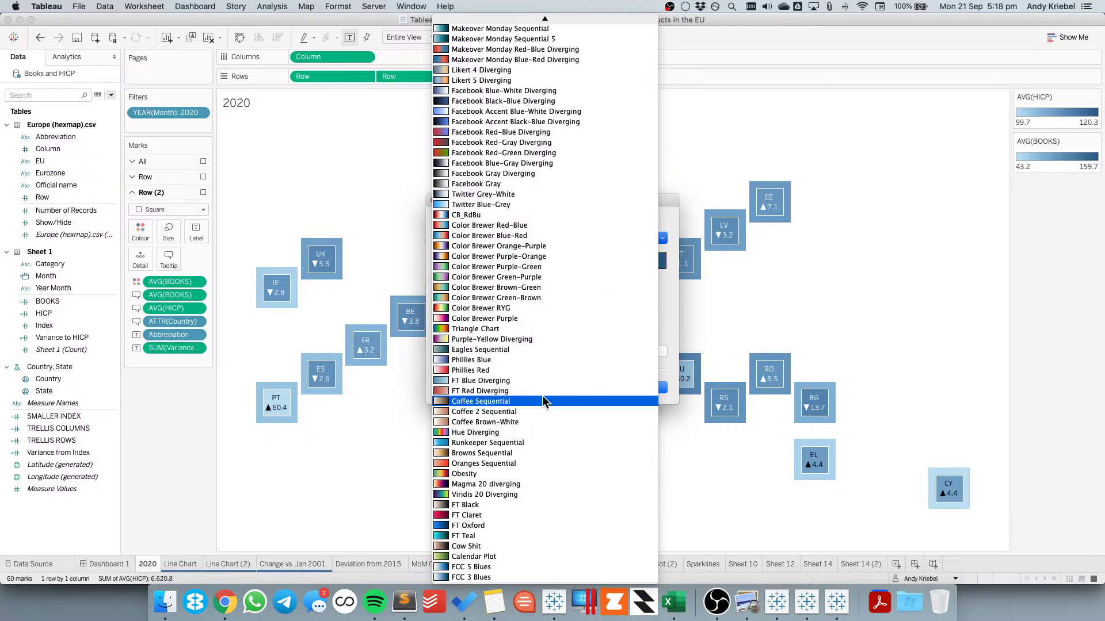
{"action": "scroll", "coordinate": [528, 312], "scroll_direction": "up", "scroll_amount": 4}
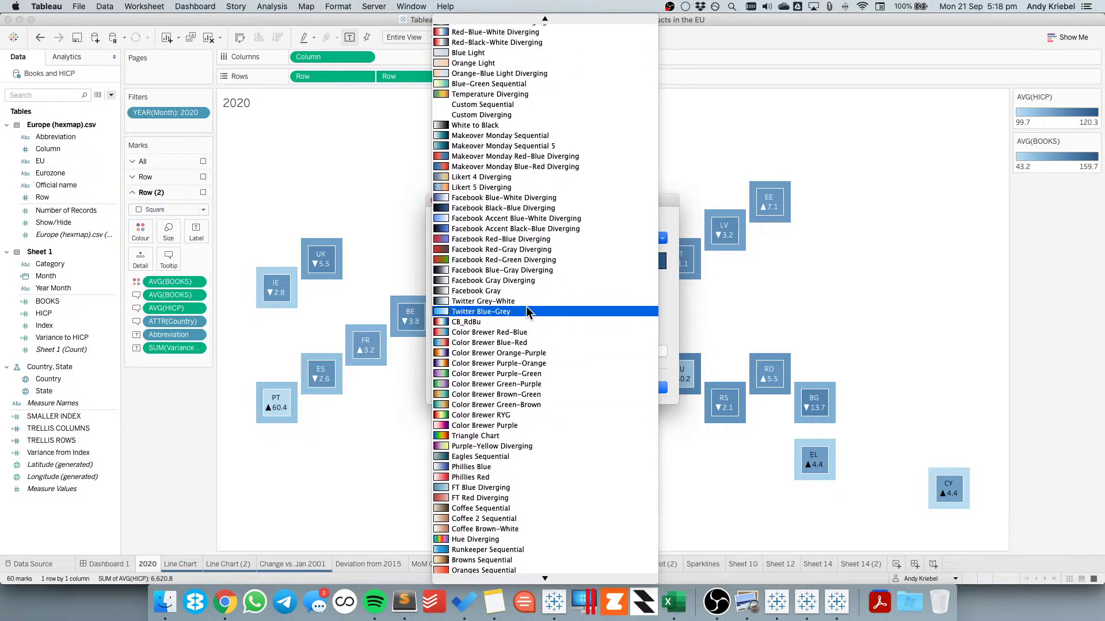
{"action": "left_click", "coordinate": [475, 158]}
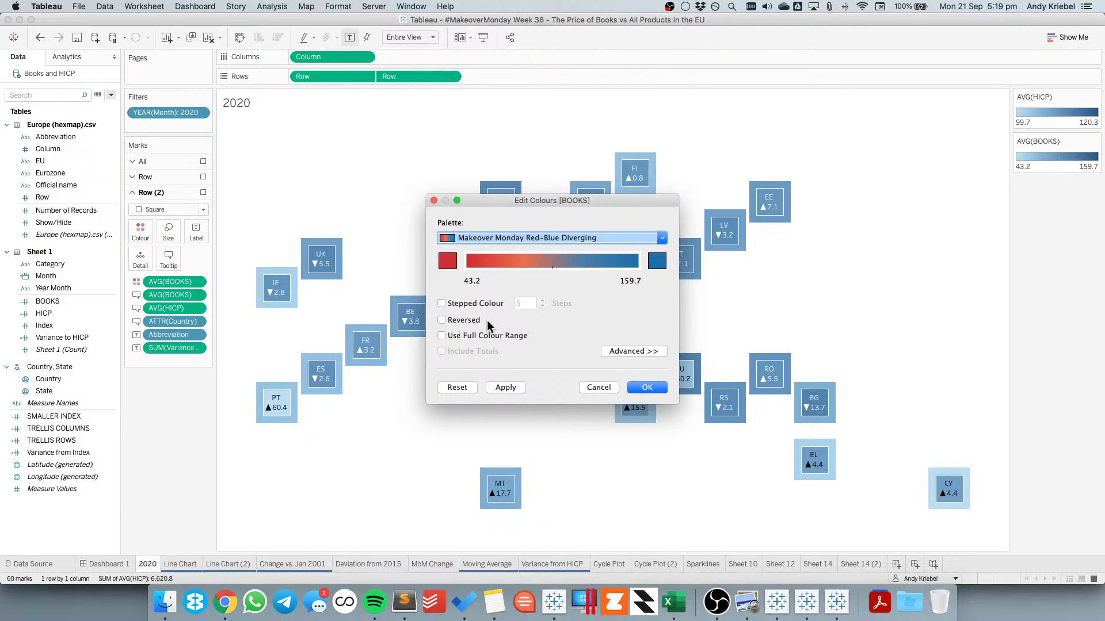
Fix the BOOKS colour range to start at 40, end at 160 and centre on 100
{"action": "left_click", "coordinate": [635, 351]}
{"action": "left_click", "coordinate": [455, 381]}
{"action": "type", "text": "40"}
{"action": "left_click", "coordinate": [530, 383]}
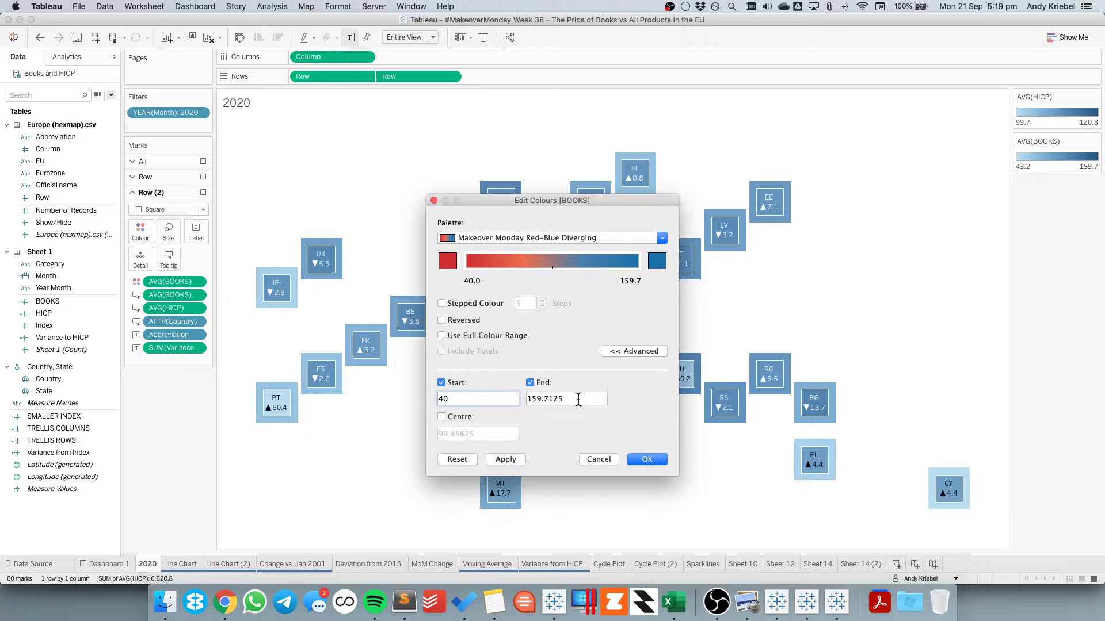
{"action": "type", "text": "160"}
{"action": "left_click", "coordinate": [460, 417]}
{"action": "left_click_drag", "start_coordinate": [488, 434], "coordinate": [433, 429]}
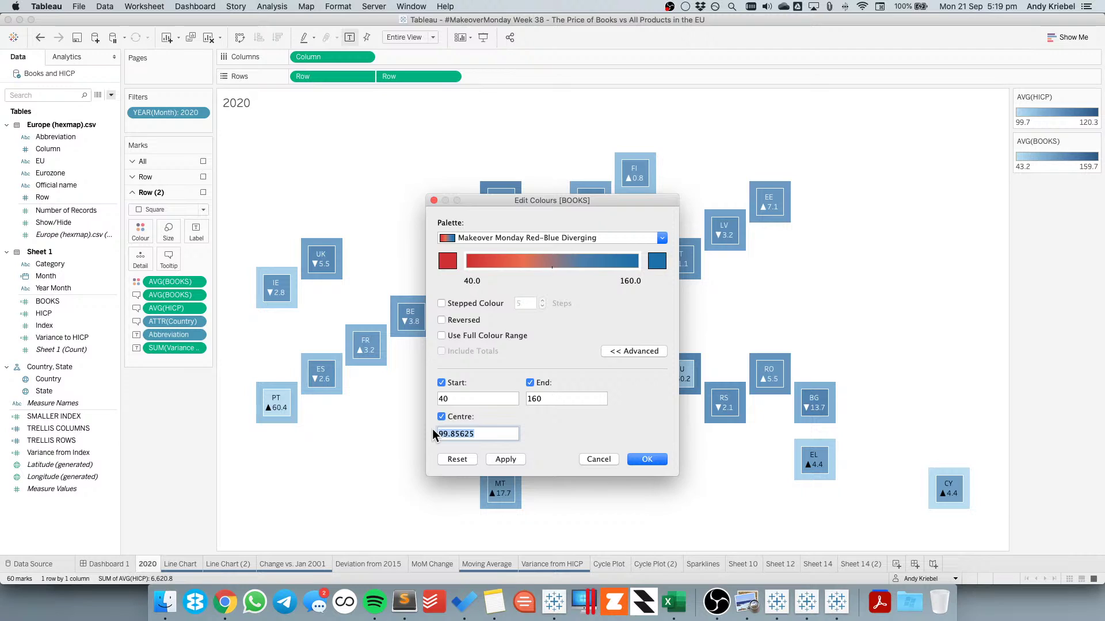
{"action": "type", "text": "90"}
{"action": "type", "text": "0"}
{"action": "key", "text": "Tab"}
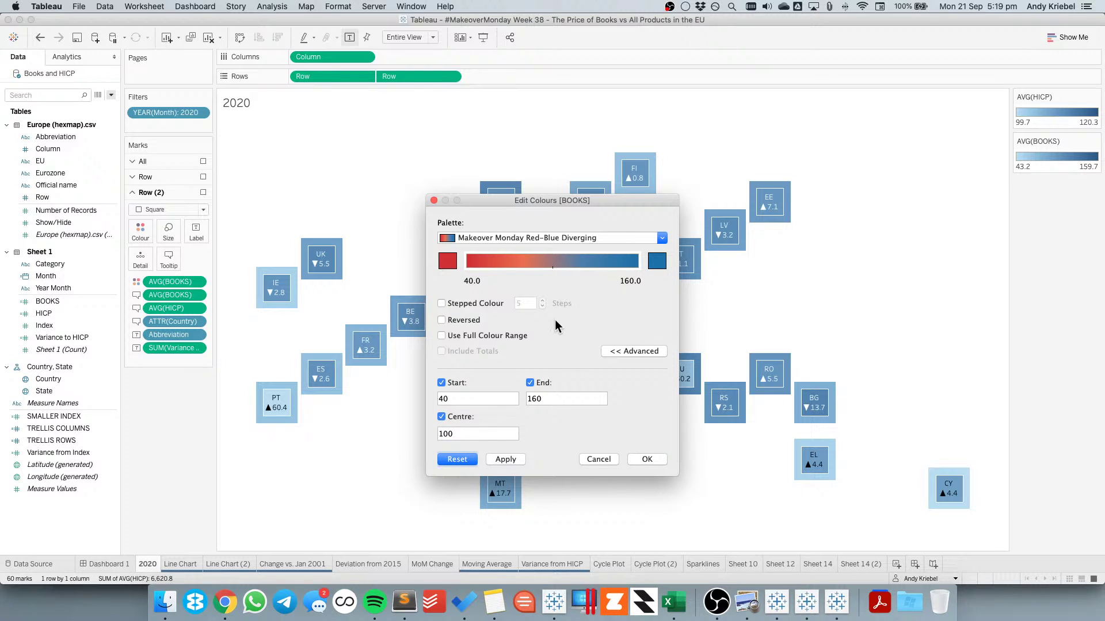
Make the BOOKS colours stepped, with 10 steps
{"action": "left_click", "coordinate": [476, 307]}
{"action": "left_click", "coordinate": [542, 301]}
{"action": "left_click", "coordinate": [542, 300]}
{"action": "left_click", "coordinate": [542, 300]}
{"action": "left_click", "coordinate": [542, 300]}
{"action": "left_click", "coordinate": [542, 301]}
Check the Week 10 reference map in Chrome, return to Tableau and look through the palettes for another BOOKS colour scheme
{"action": "key", "text": "super+Tab"}
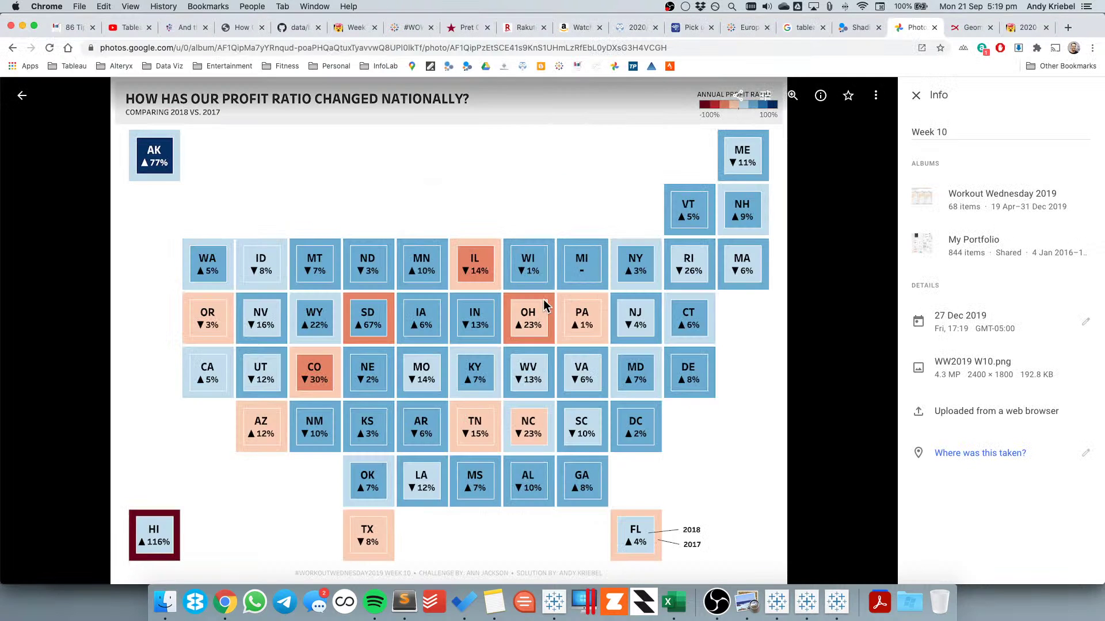
{"action": "key", "text": "super+Tab"}
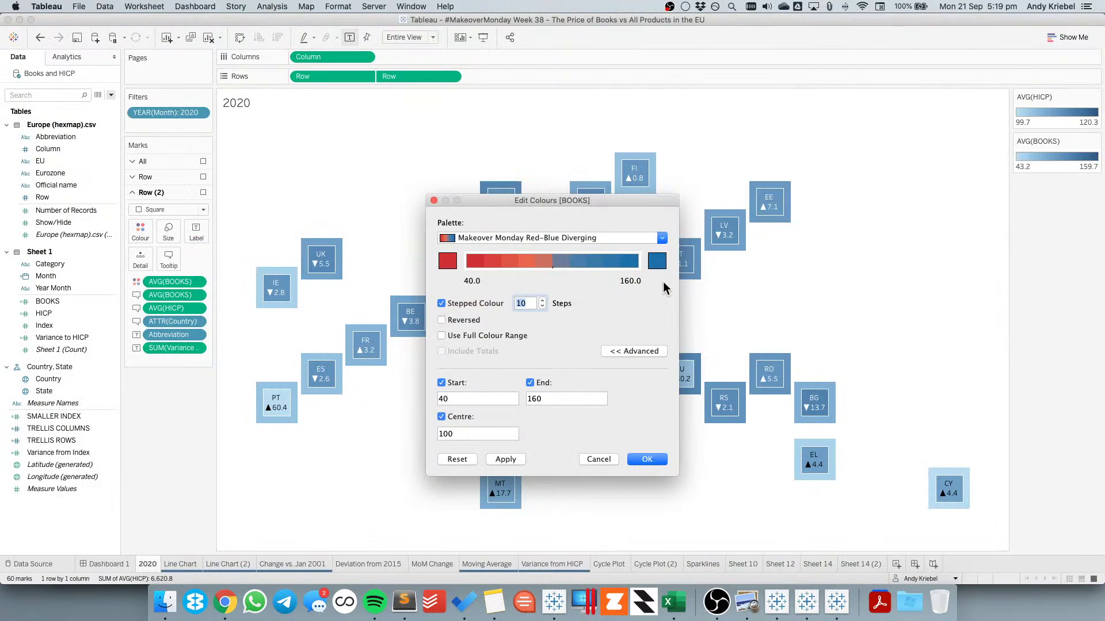
{"action": "left_click", "coordinate": [588, 234]}
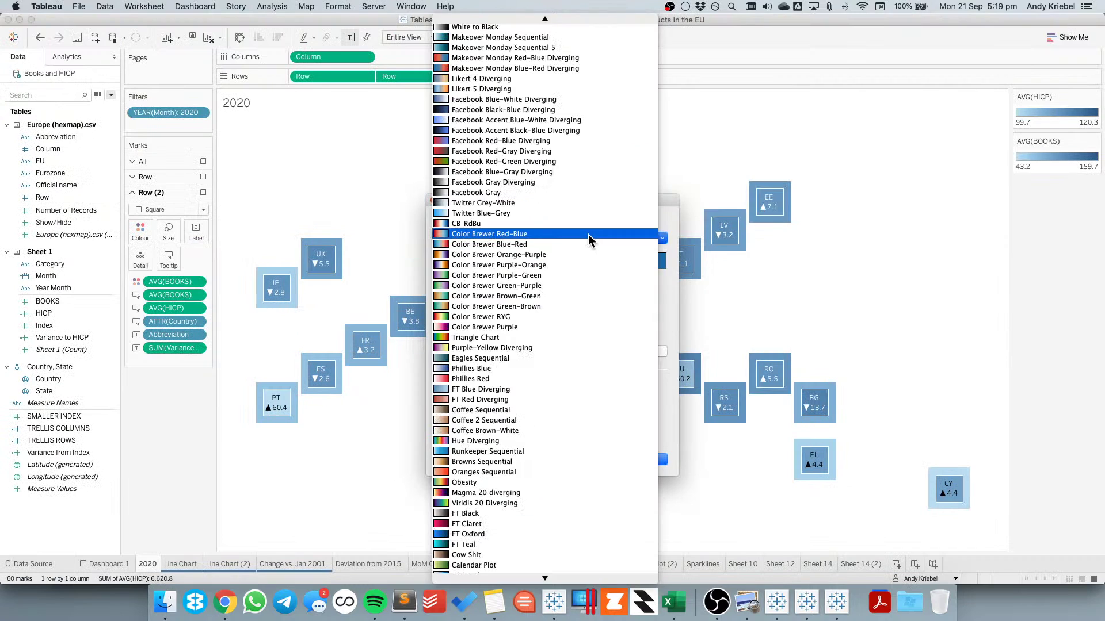
{"action": "scroll", "coordinate": [599, 301], "scroll_direction": "up", "scroll_amount": 3}
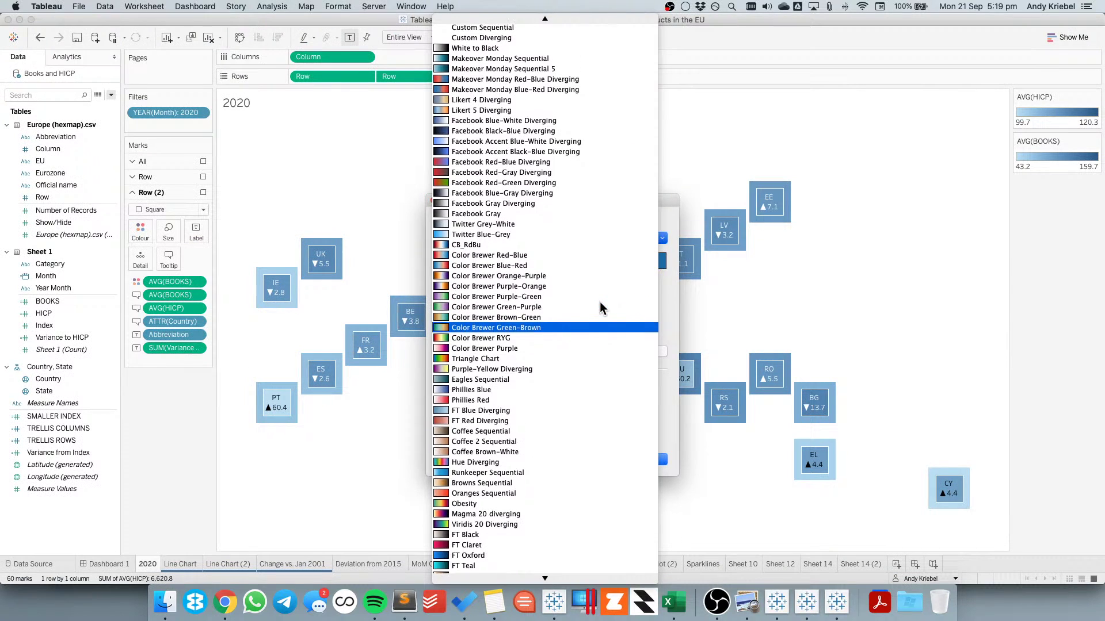
{"action": "scroll", "coordinate": [599, 303], "scroll_direction": "up", "scroll_amount": 12}
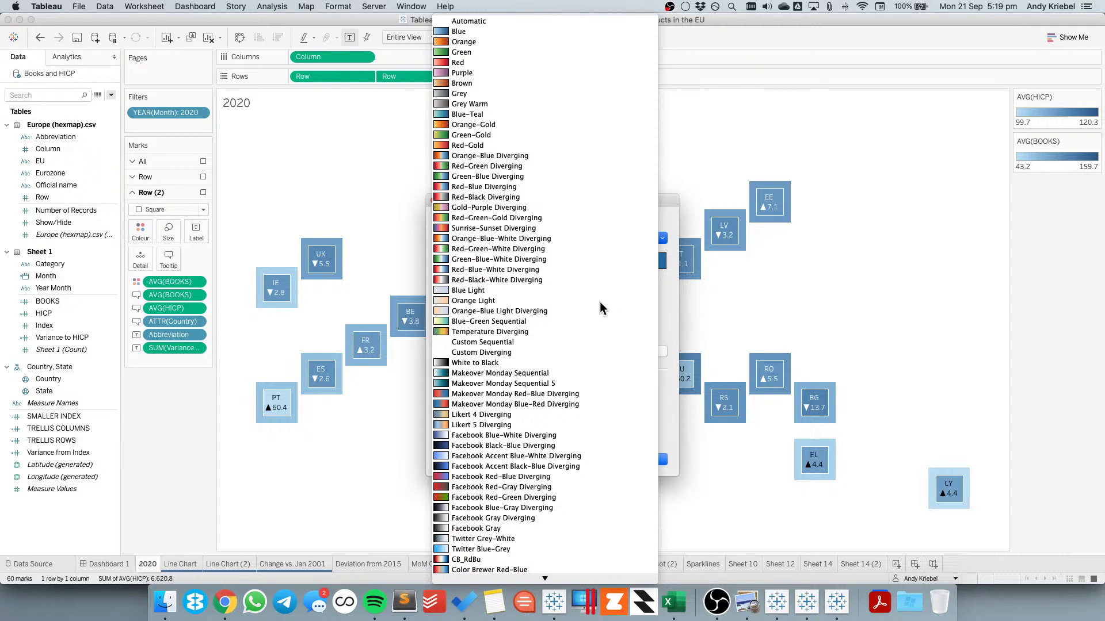
Try the Likert 5 Diverging palette for the BOOKS colours and compare it with the reference tile map in Chrome
{"action": "scroll", "coordinate": [585, 302], "scroll_direction": "down", "scroll_amount": 3}
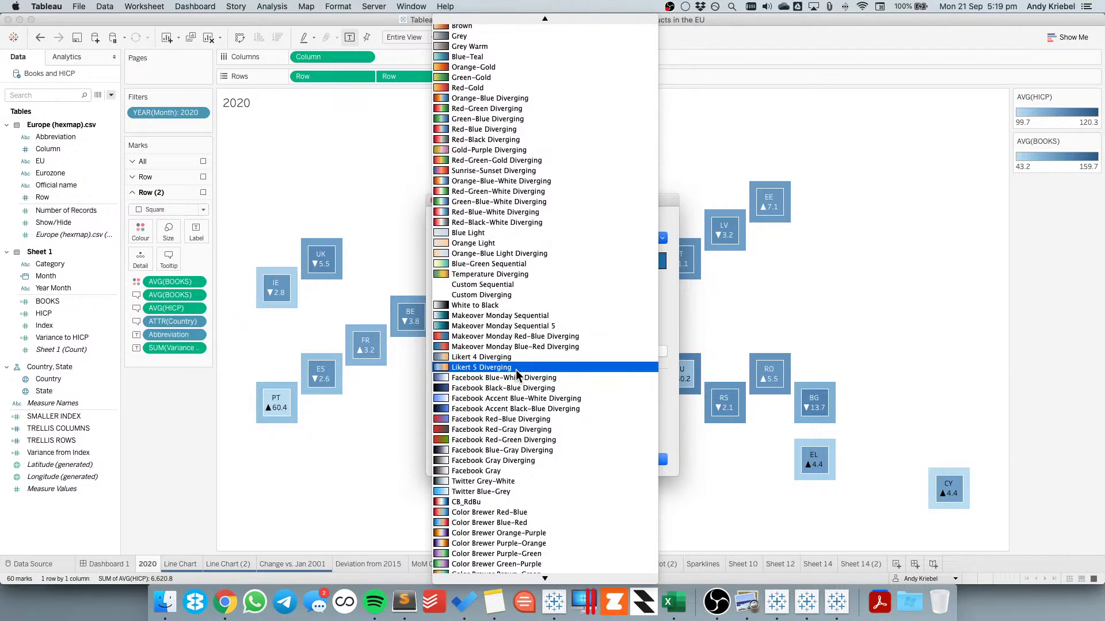
{"action": "left_click", "coordinate": [516, 370]}
{"action": "key", "text": "super+Tab"}
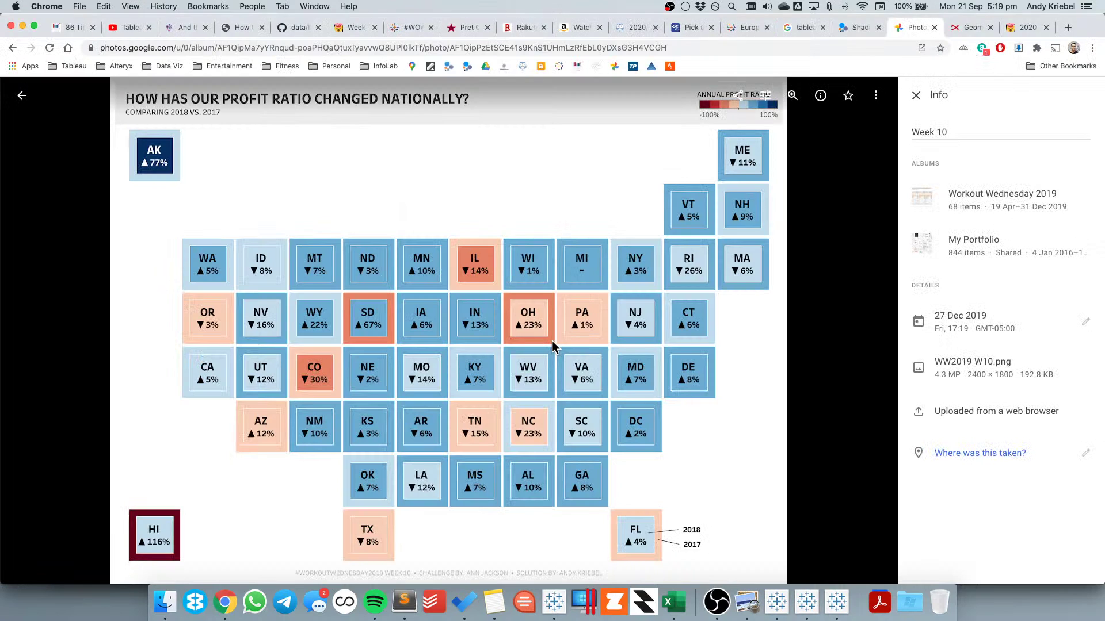
{"action": "key", "text": "super+Tab"}
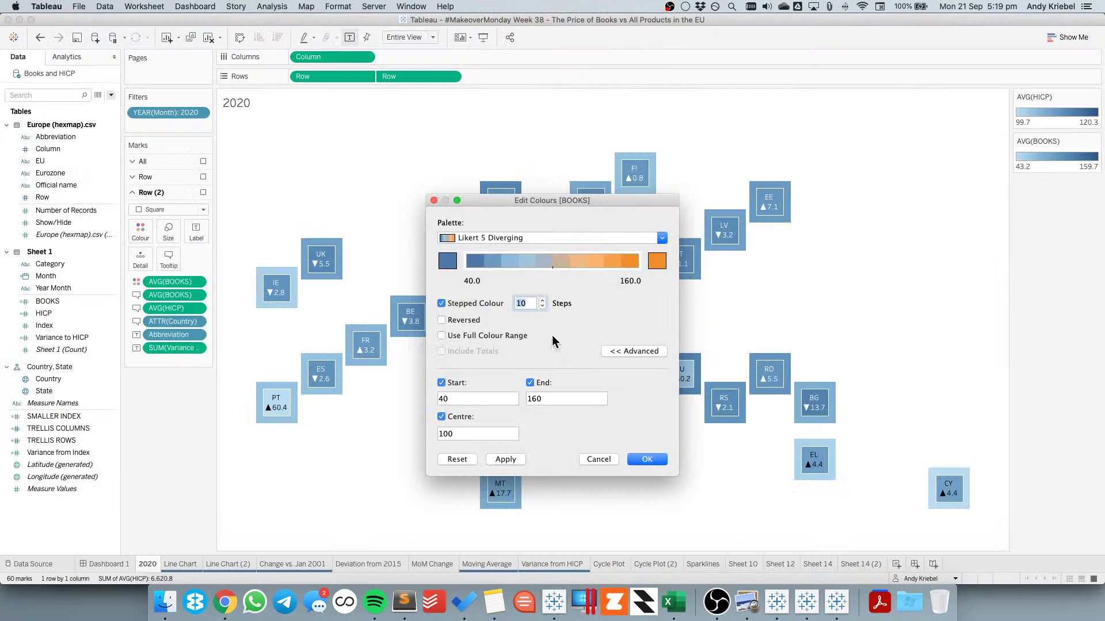
Try the Red-Blue Diverging palette on the BOOKS colours and apply it to the map
{"action": "left_click", "coordinate": [533, 234]}
{"action": "scroll", "coordinate": [560, 339], "scroll_direction": "down", "scroll_amount": 1}
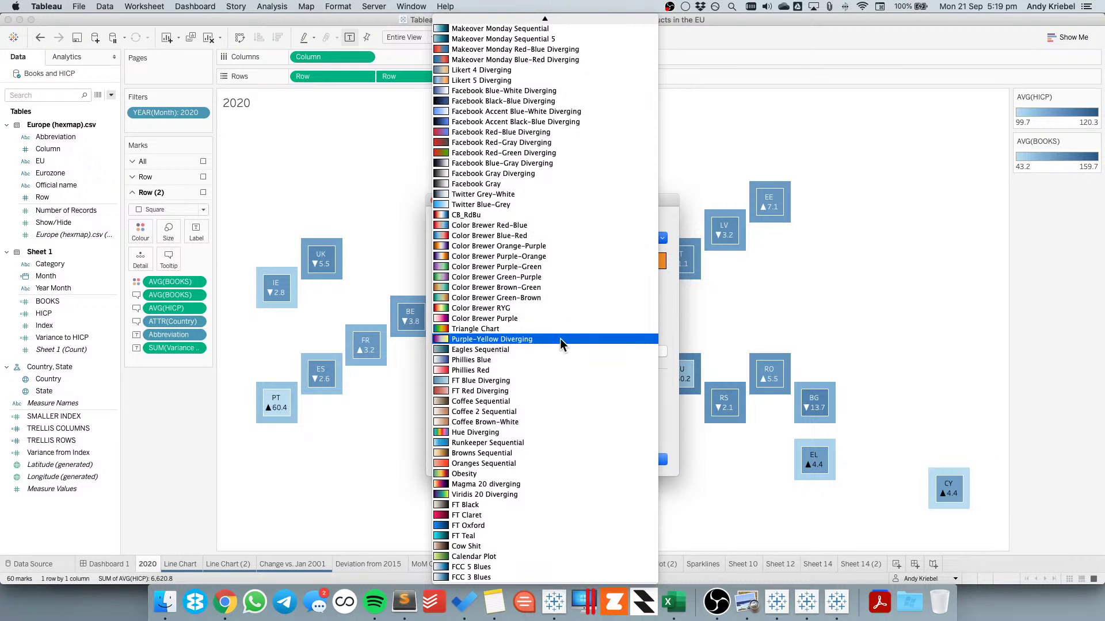
{"action": "scroll", "coordinate": [560, 339], "scroll_direction": "up", "scroll_amount": 10}
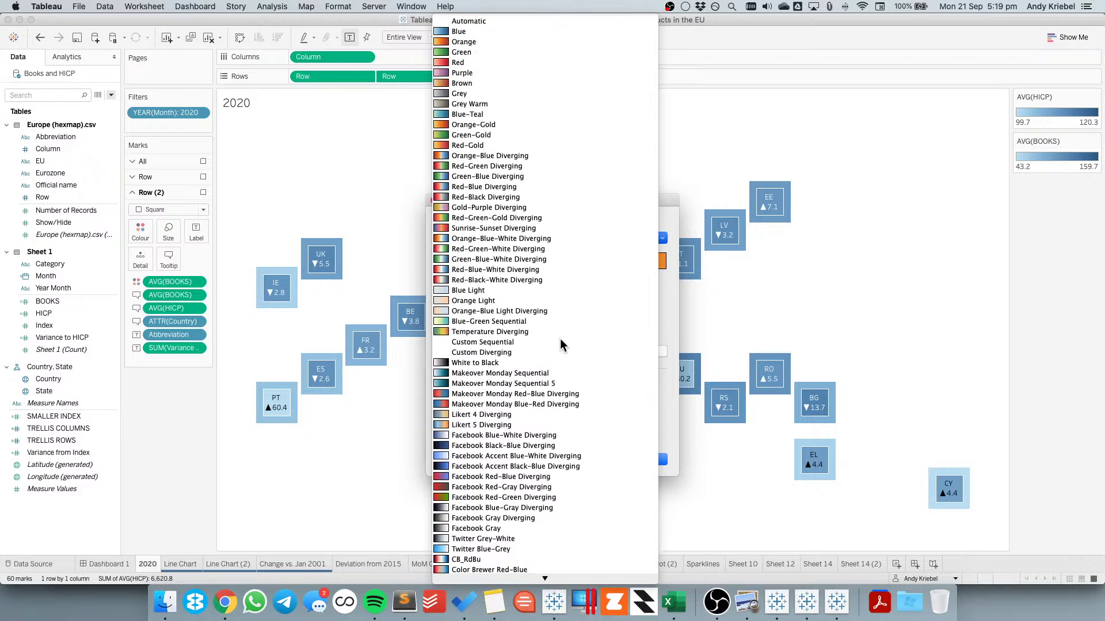
{"action": "left_click", "coordinate": [493, 187]}
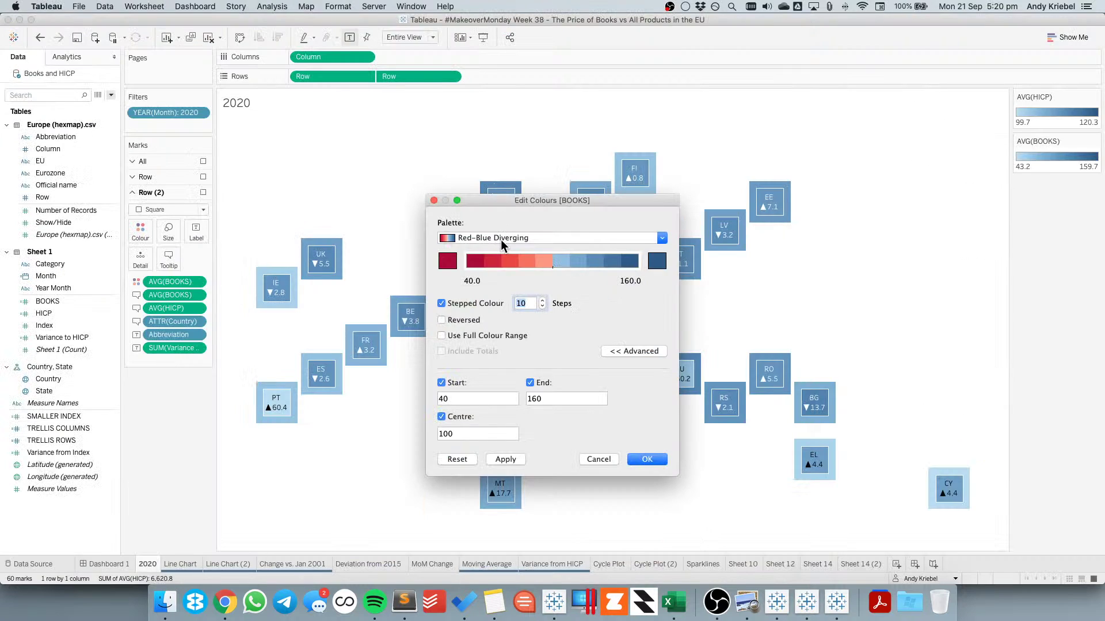
{"action": "left_click", "coordinate": [505, 459]}
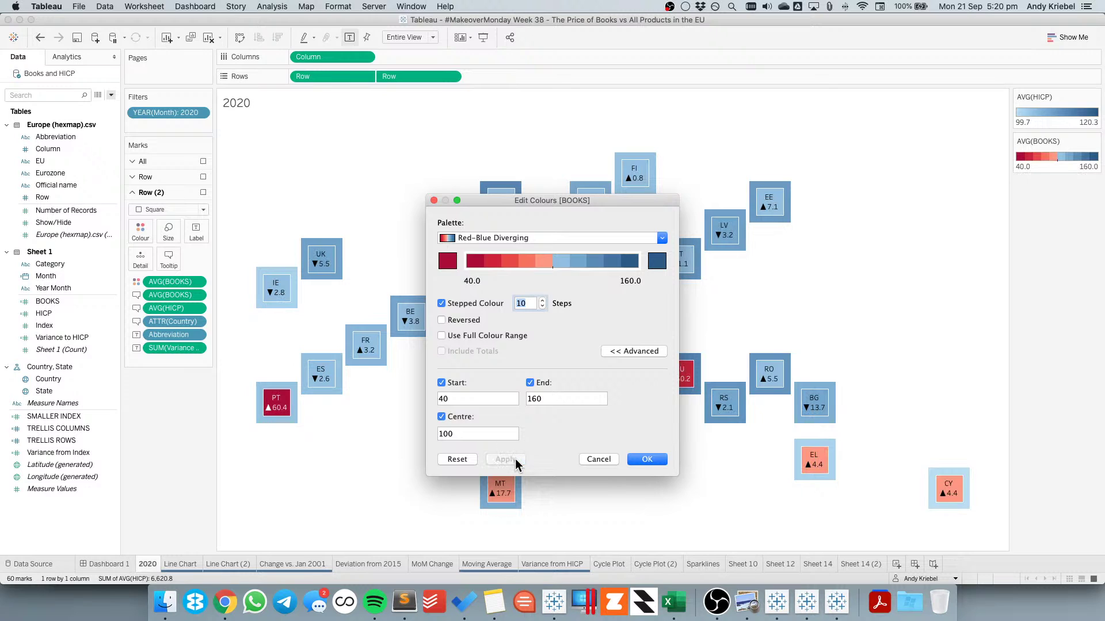
Try the Makeover Monday Red-Blue Diverging palette on the BOOKS colours and apply it
{"action": "left_click", "coordinate": [498, 238]}
{"action": "left_click", "coordinate": [497, 236]}
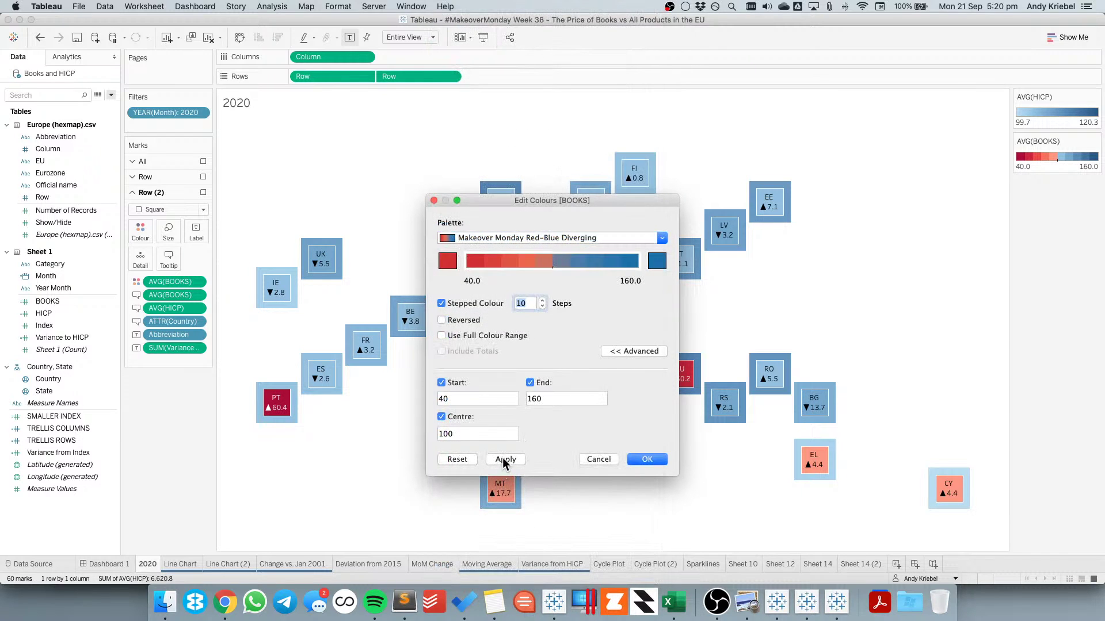
{"action": "left_click", "coordinate": [502, 459]}
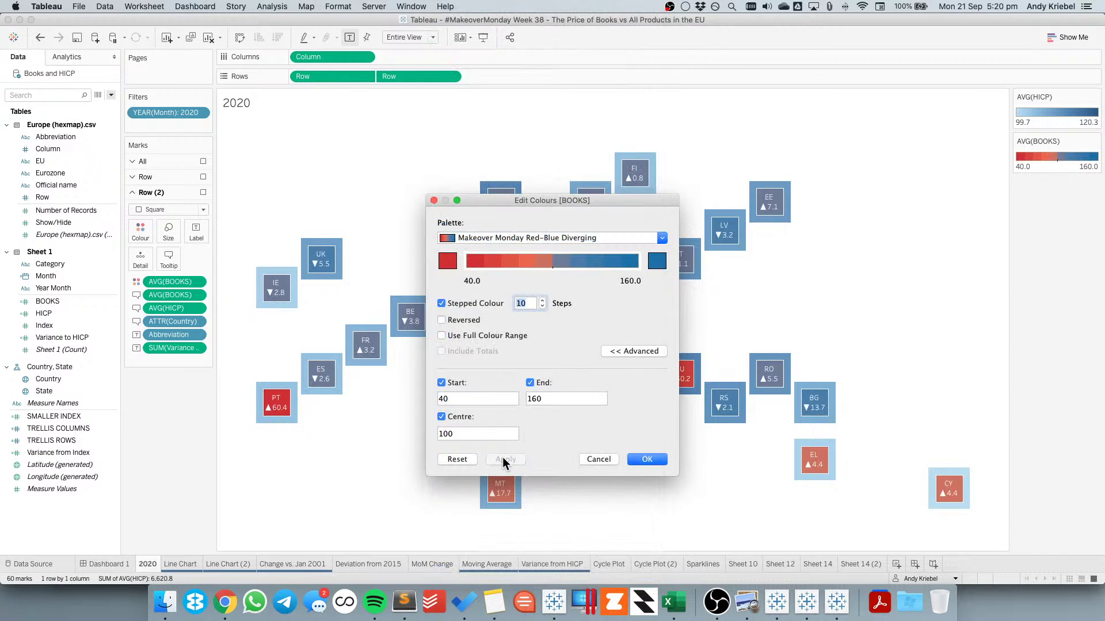
Apply the Color Brewer Red-Blue palette to the BOOKS colours with 8 colour steps
{"action": "left_click", "coordinate": [546, 240]}
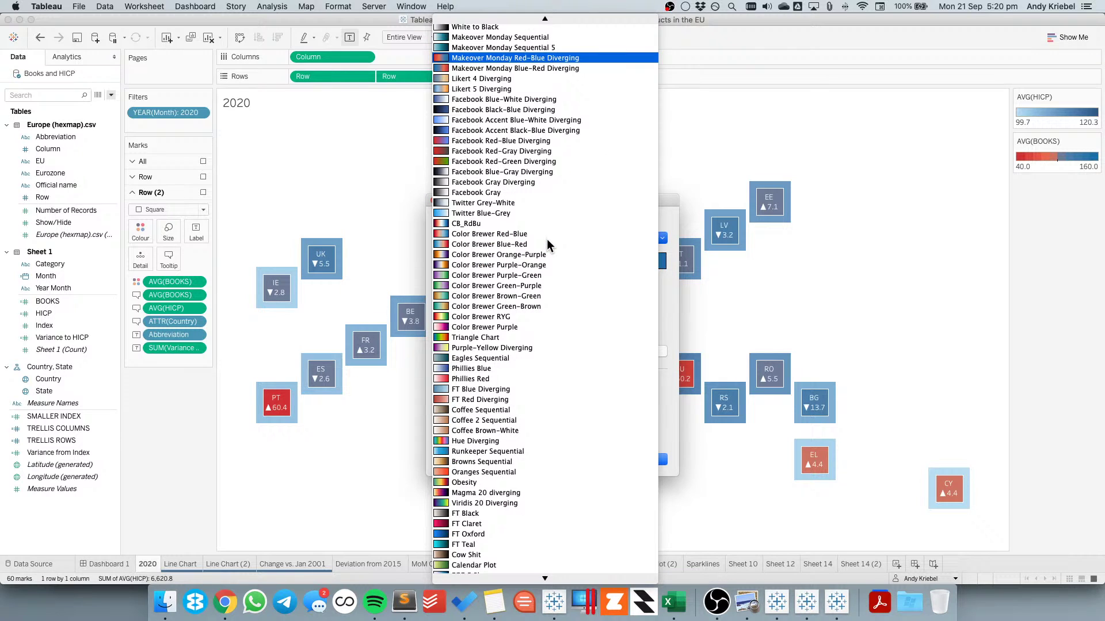
{"action": "left_click", "coordinate": [514, 233]}
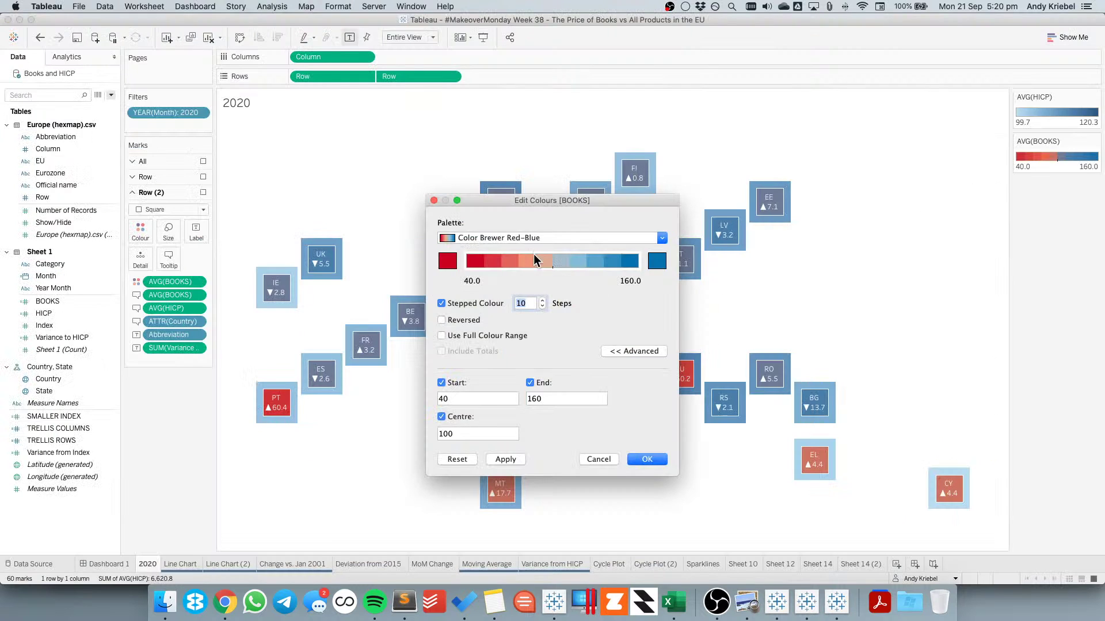
{"action": "left_click", "coordinate": [542, 306]}
{"action": "left_click", "coordinate": [542, 306]}
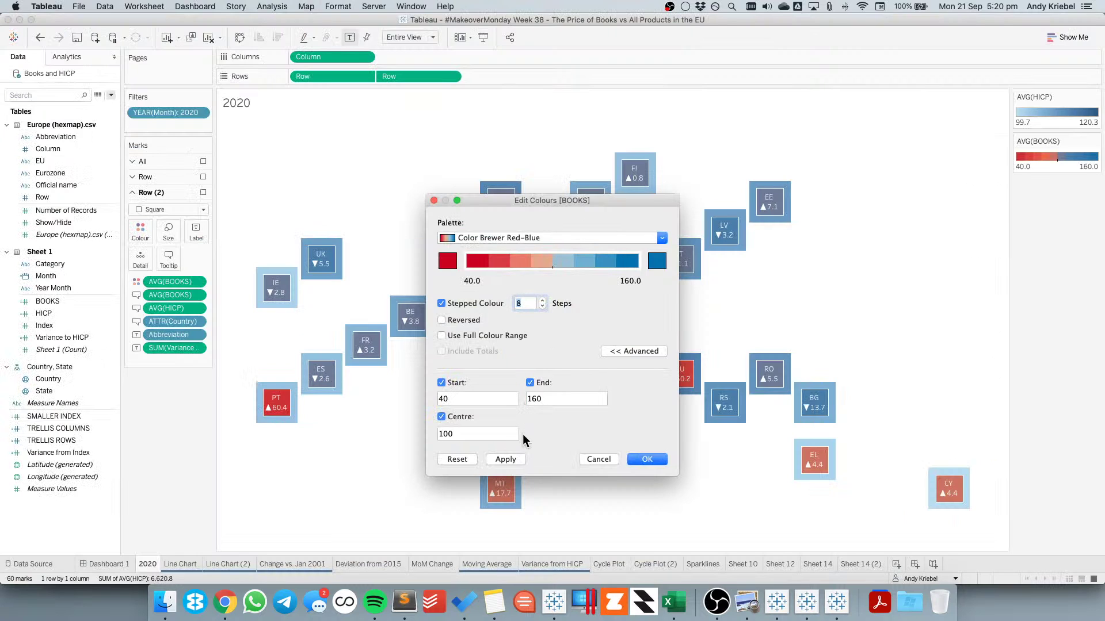
{"action": "key", "text": "super+Tab"}
{"action": "key", "text": "super+Tab"}
{"action": "left_click", "coordinate": [506, 458]}
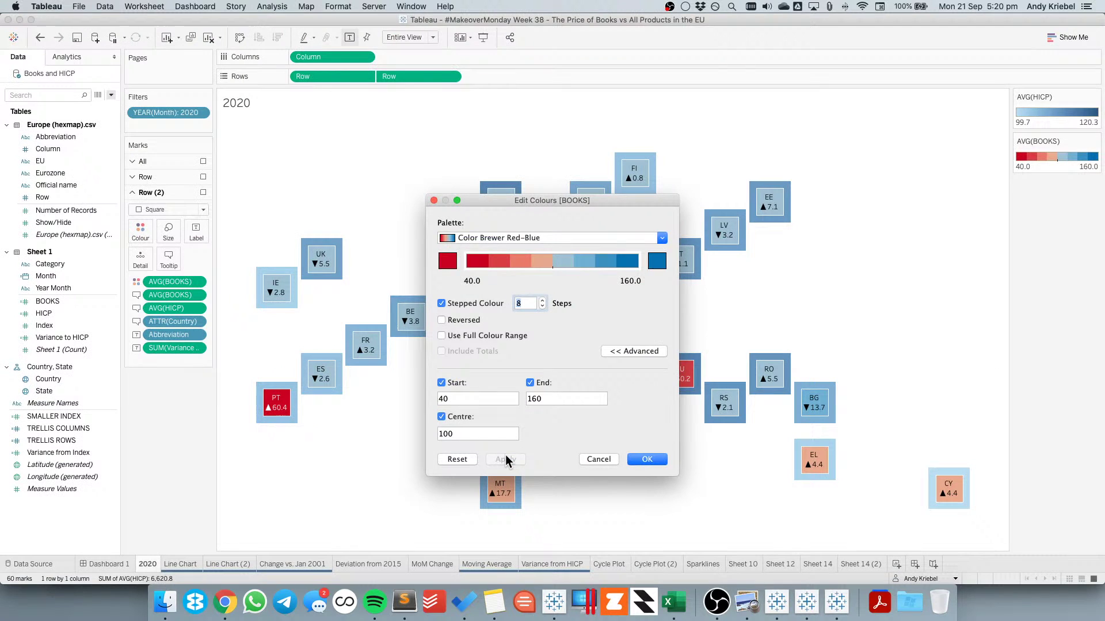
Check the reference tile map in Chrome and change the BOOKS colours to the CB_RdBu palette in Tableau
{"action": "key", "text": "super+Tab"}
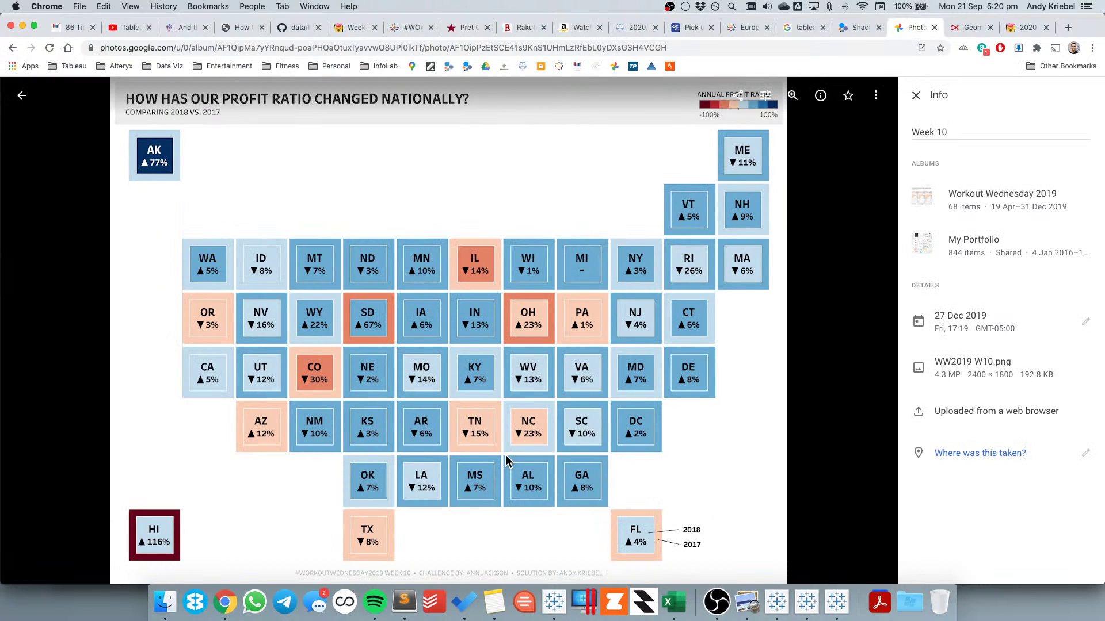
{"action": "key", "text": "super+Tab"}
{"action": "left_click", "coordinate": [551, 236]}
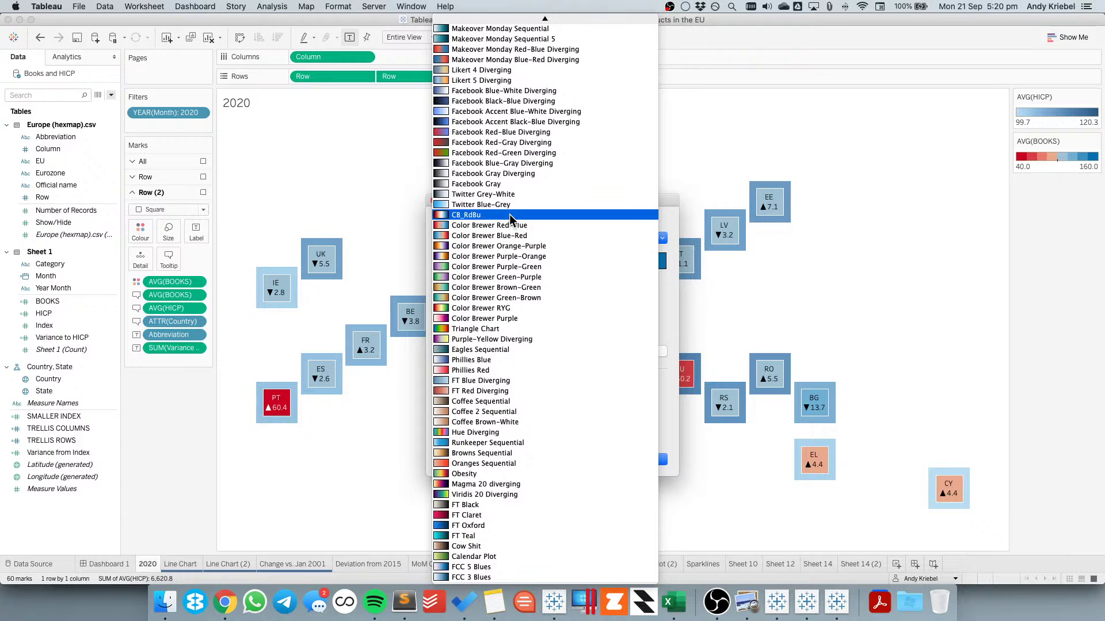
{"action": "left_click", "coordinate": [620, 215]}
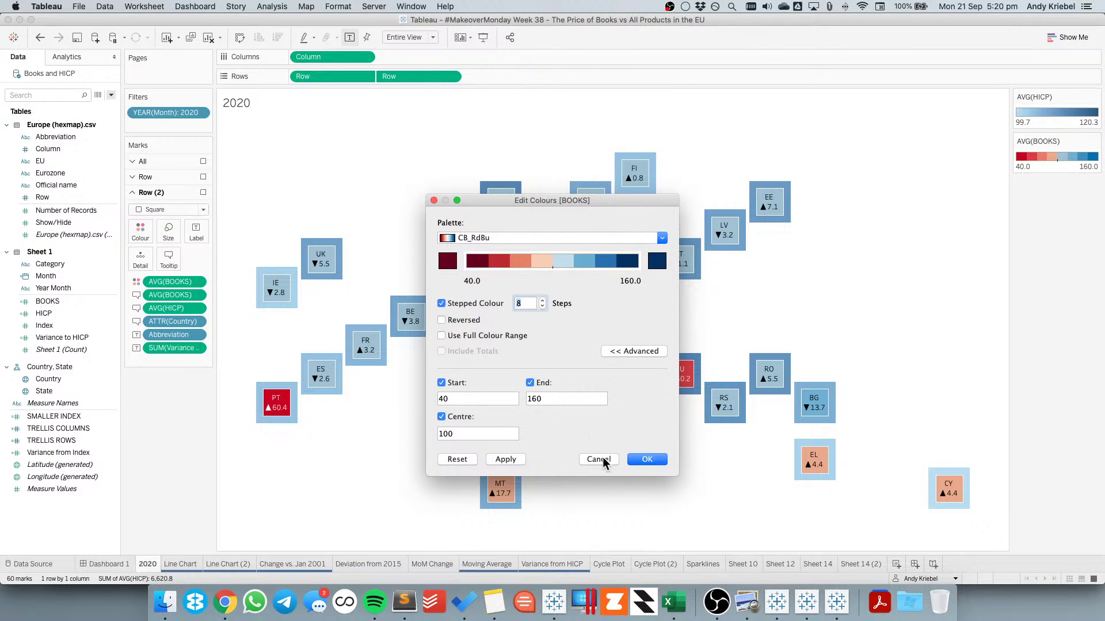
{"action": "left_click", "coordinate": [520, 460]}
{"action": "left_click", "coordinate": [643, 460]}
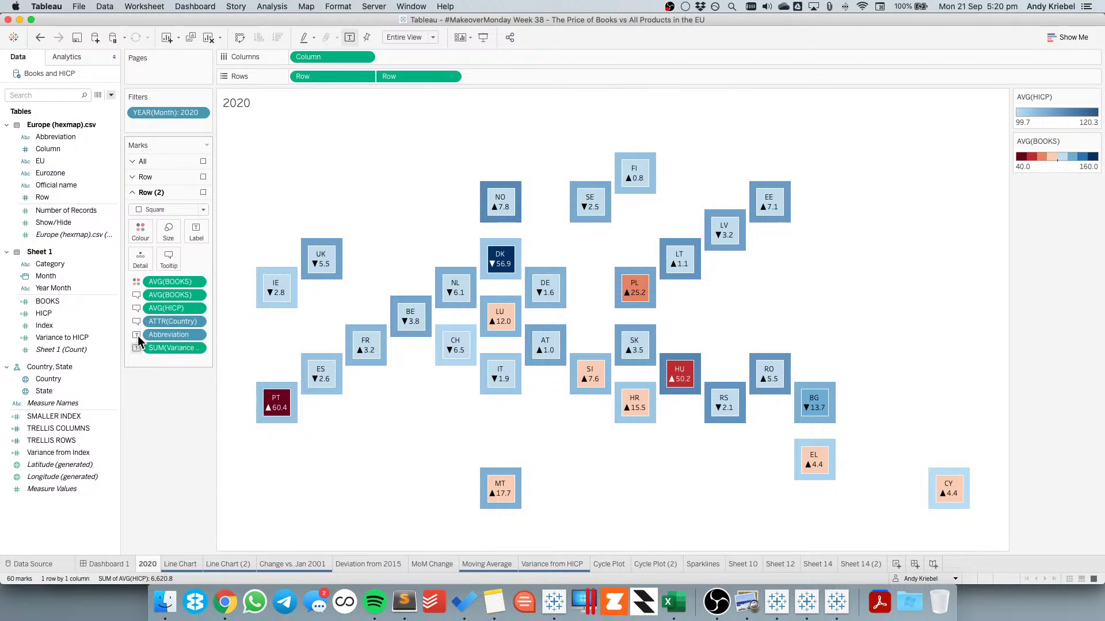
Give the HICP colours the CB_RdBu palette with stepped colour in 8 steps
{"action": "double_click", "coordinate": [1048, 121]}
{"action": "left_click", "coordinate": [506, 237]}
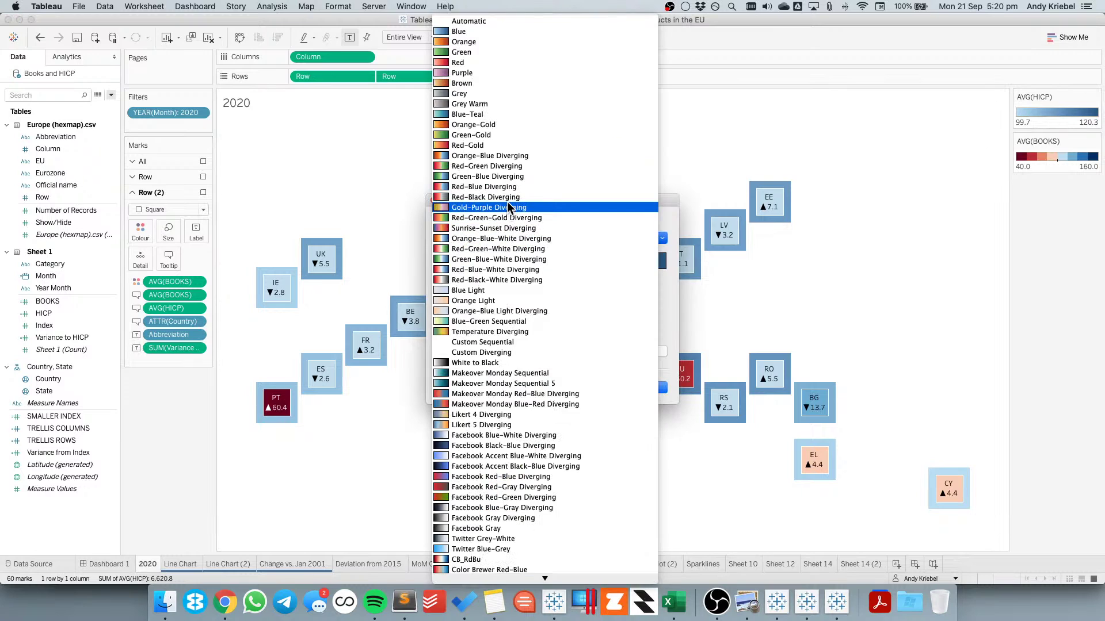
{"action": "scroll", "coordinate": [534, 333], "scroll_direction": "down", "scroll_amount": 2}
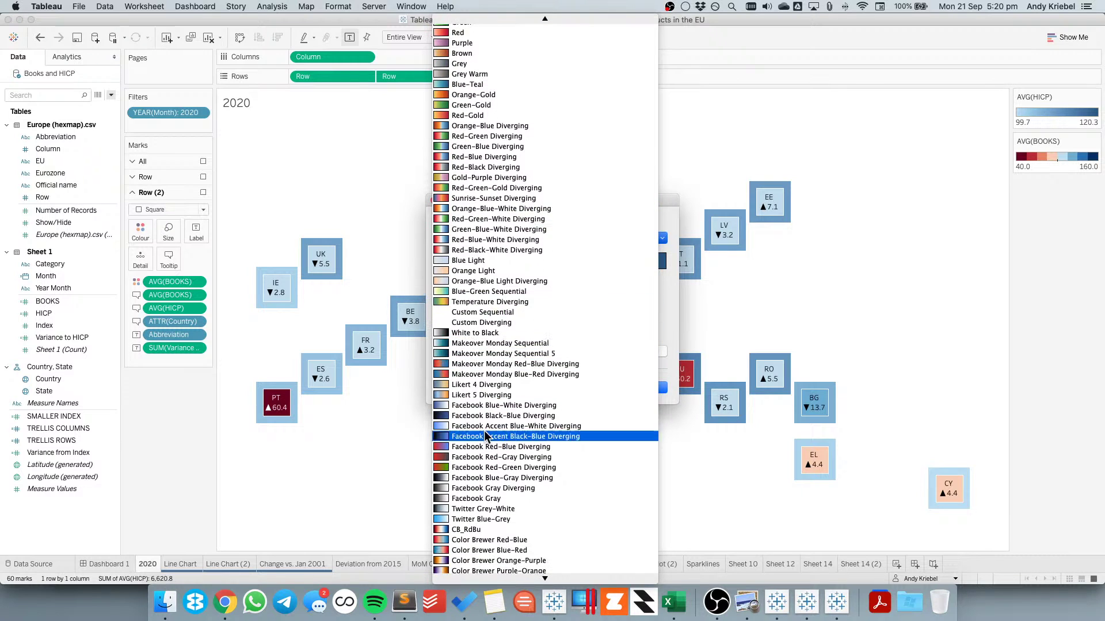
{"action": "left_click", "coordinate": [488, 528]}
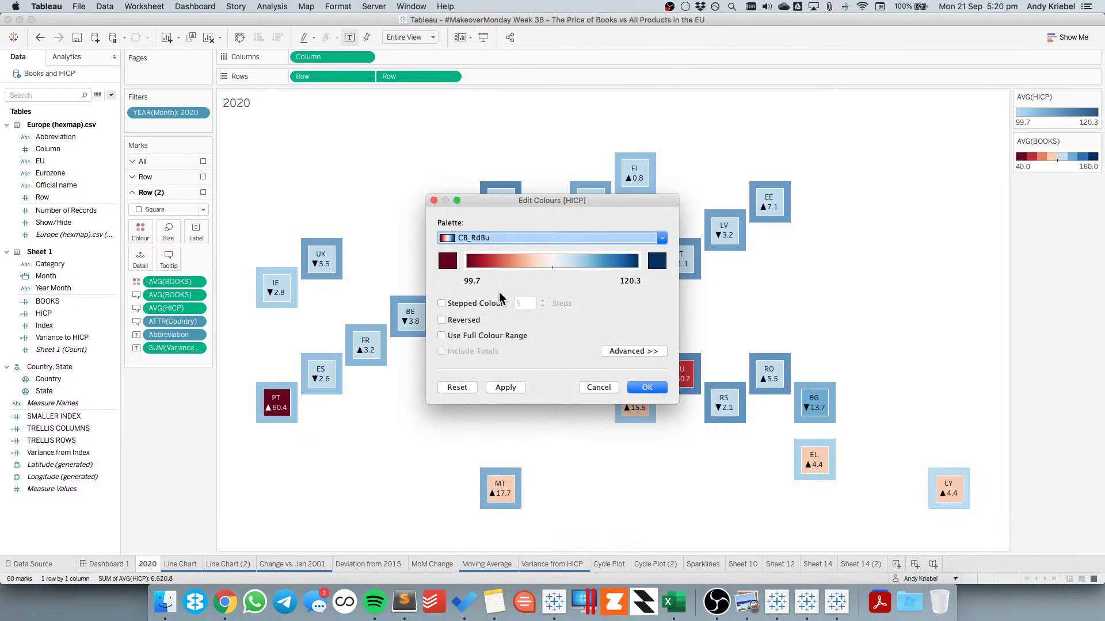
{"action": "left_click", "coordinate": [464, 300]}
{"action": "left_click", "coordinate": [542, 300]}
{"action": "left_click", "coordinate": [542, 301]}
{"action": "left_click", "coordinate": [543, 300]}
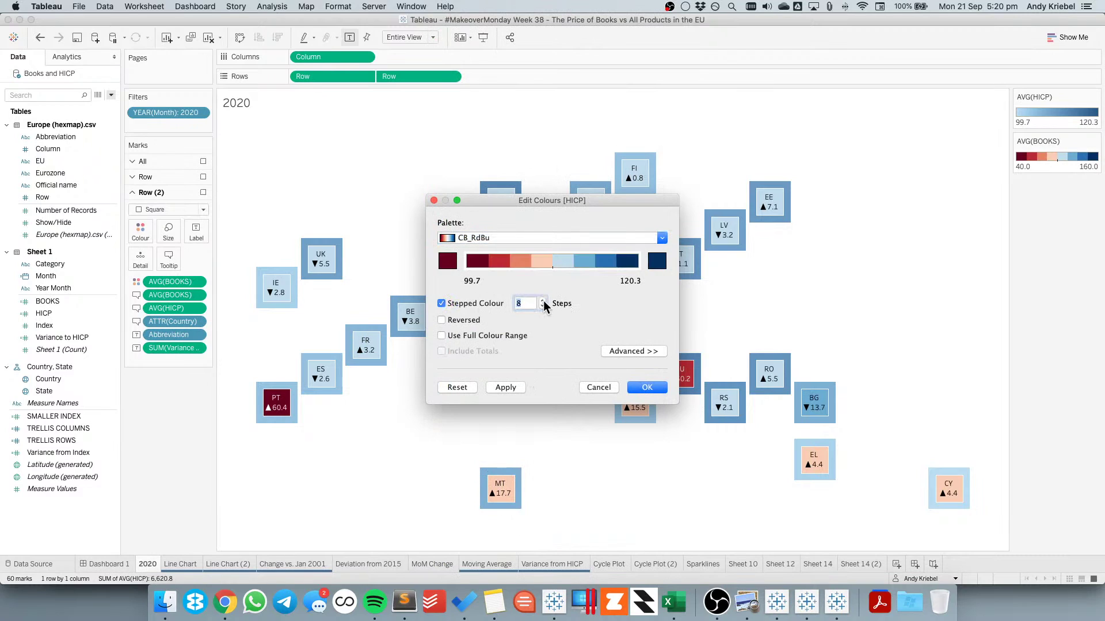
Set the HICP colour range to start at 40, end at 160 and centre at 100, and apply it
{"action": "left_click", "coordinate": [633, 351]}
{"action": "left_click", "coordinate": [441, 383]}
{"action": "type", "text": "40"}
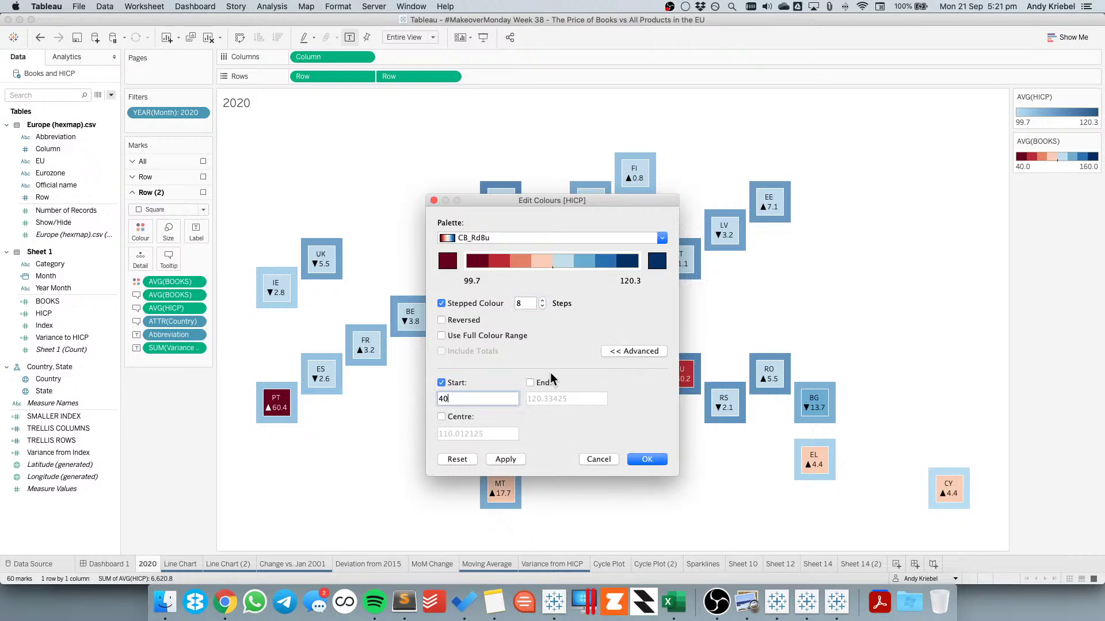
{"action": "left_click", "coordinate": [547, 384]}
{"action": "type", "text": "160"}
{"action": "left_click", "coordinate": [449, 416]}
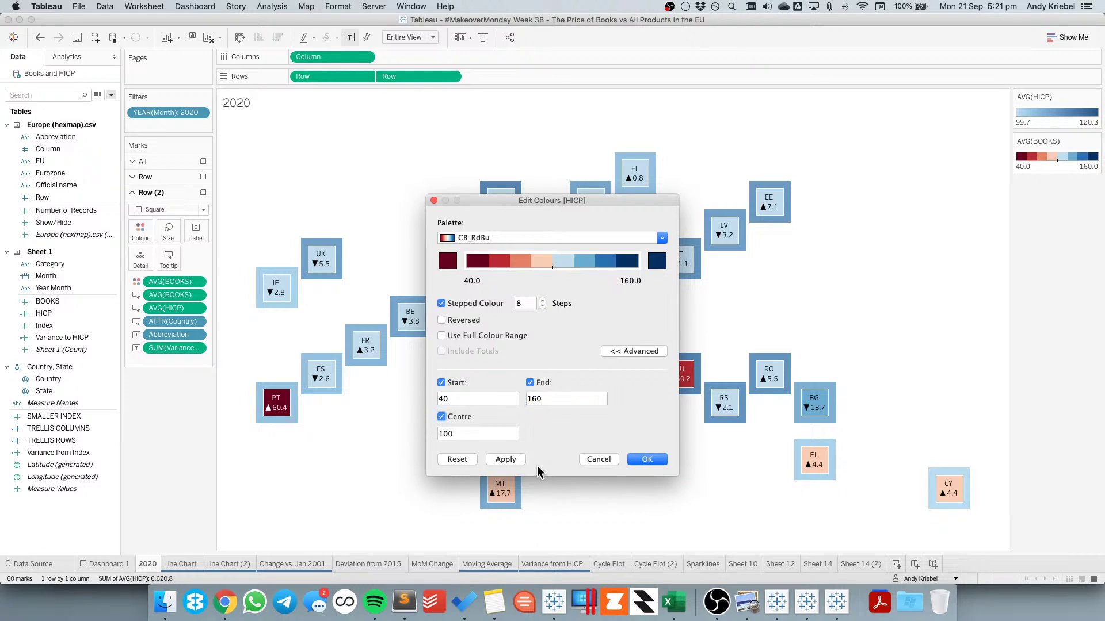
{"action": "left_click", "coordinate": [505, 459]}
{"action": "left_click", "coordinate": [647, 459]}
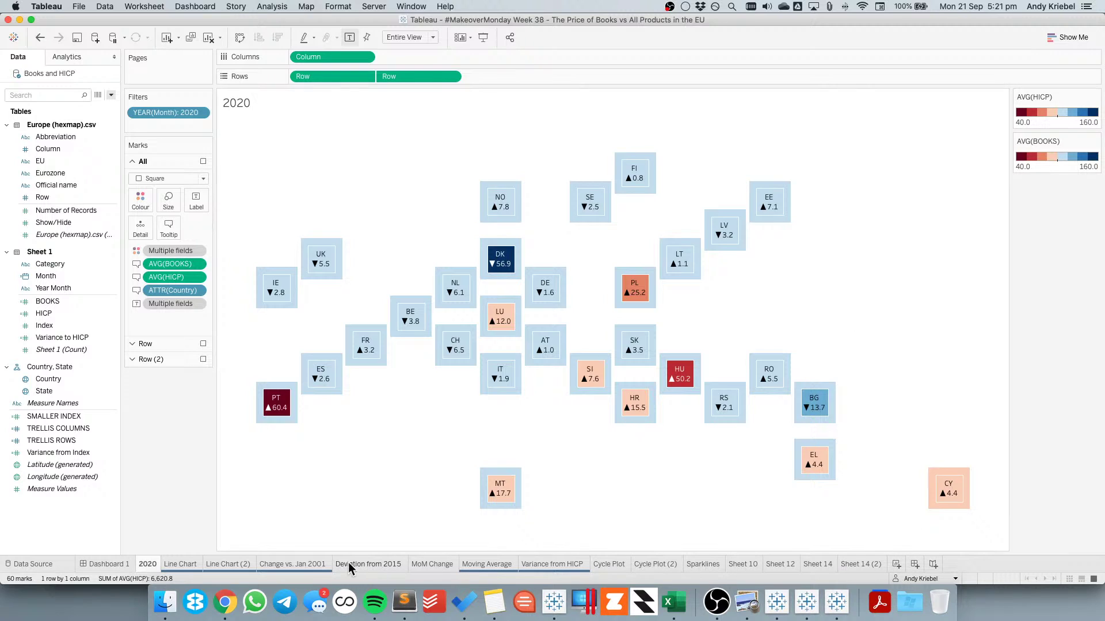
Open Dashboard 1, glance at the reference tile map in Chrome, and place the 2020 sheet on the dashboard as a floating object
{"action": "left_click", "coordinate": [120, 565]}
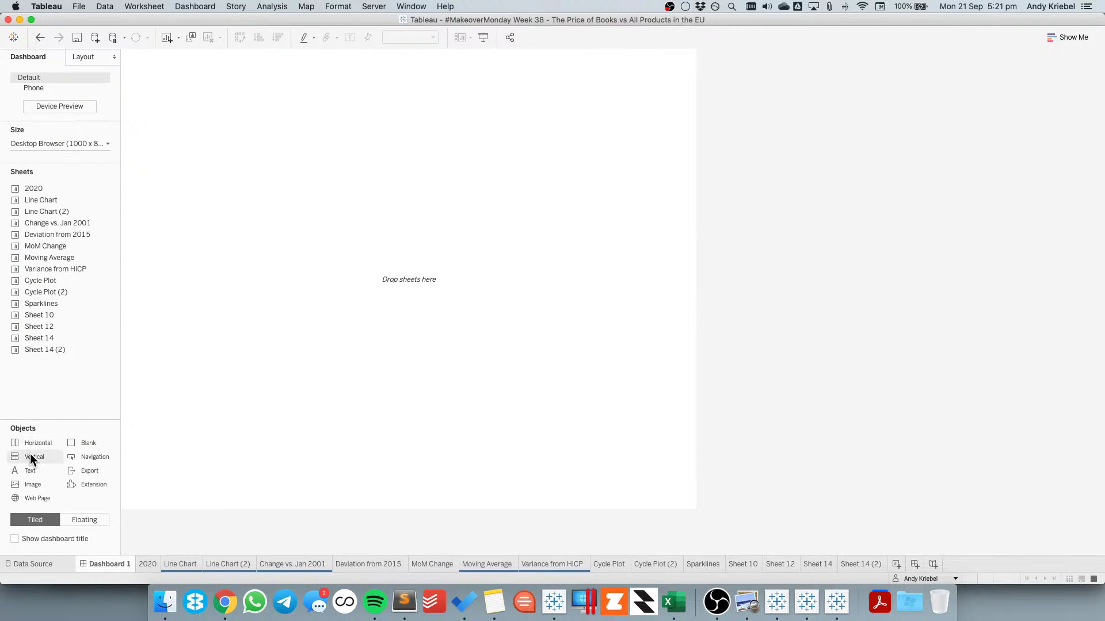
{"action": "key", "text": "super+Tab"}
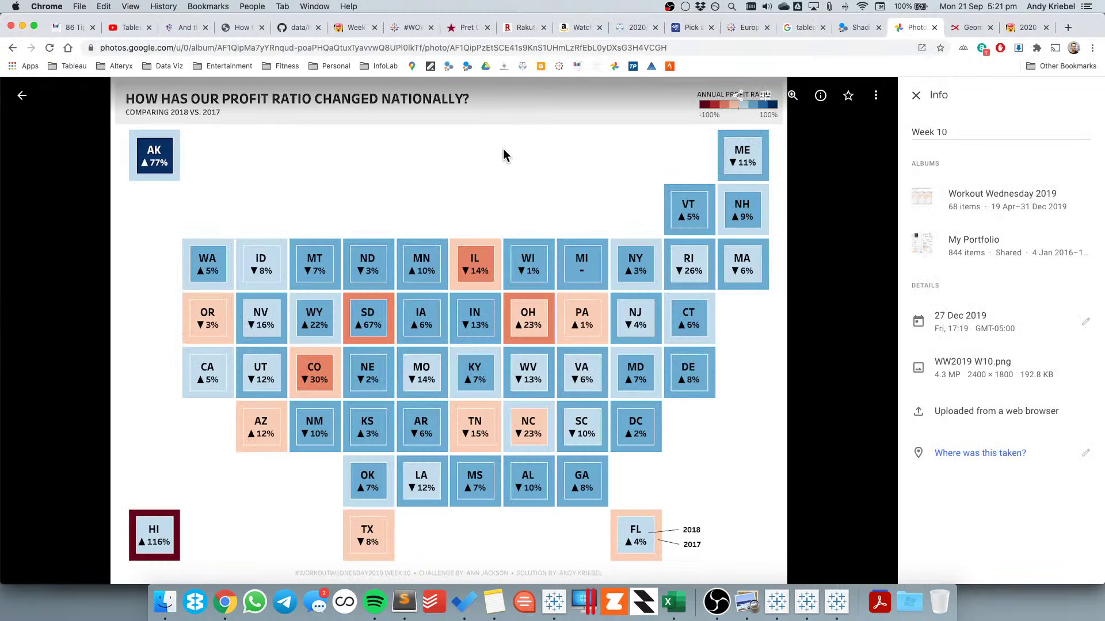
{"action": "key", "text": "super+Tab"}
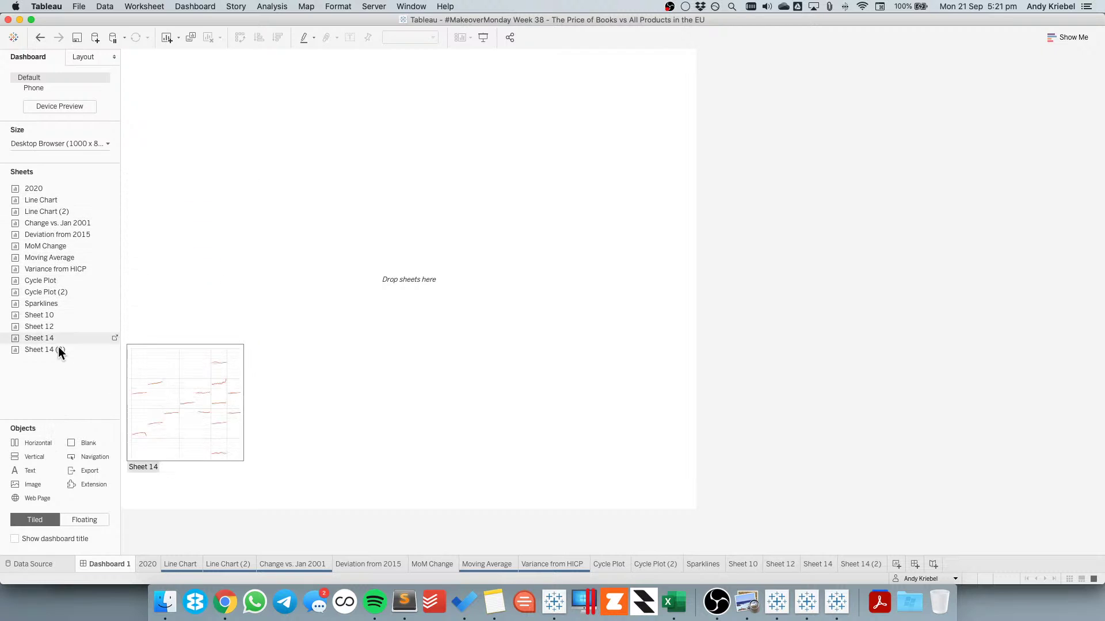
{"action": "left_click", "coordinate": [63, 143]}
{"action": "left_click", "coordinate": [61, 411]}
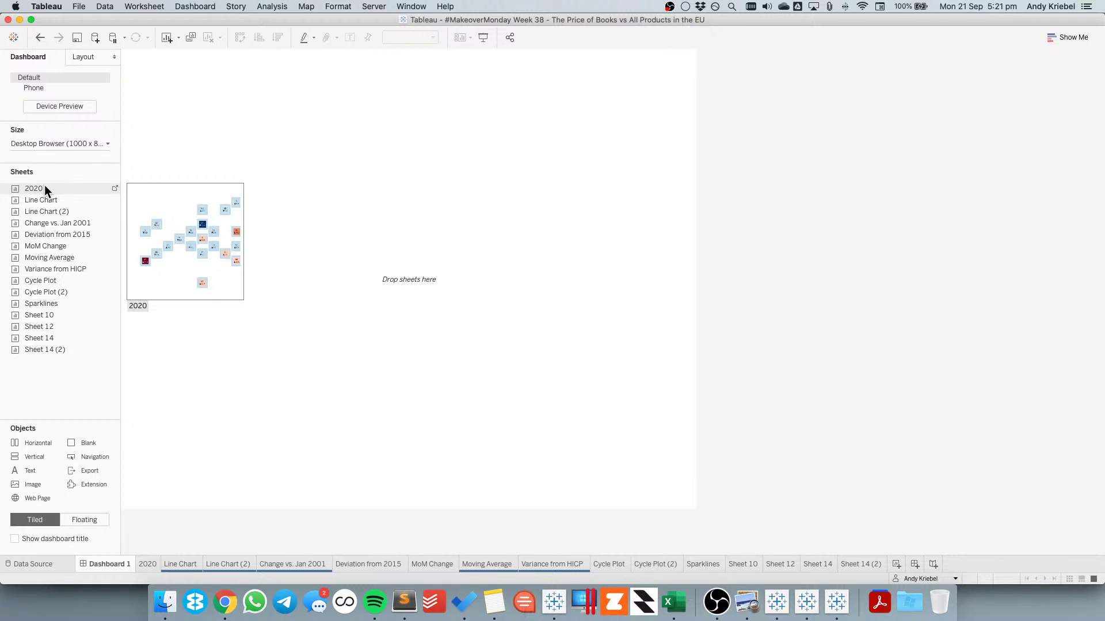
{"action": "left_click_drag", "start_coordinate": [44, 184], "coordinate": [210, 111]}
Set the floating 2020 sheet's position on the dashboard to x 0 and y 0
{"action": "left_click_drag", "start_coordinate": [75, 54], "coordinate": [75, 54]}
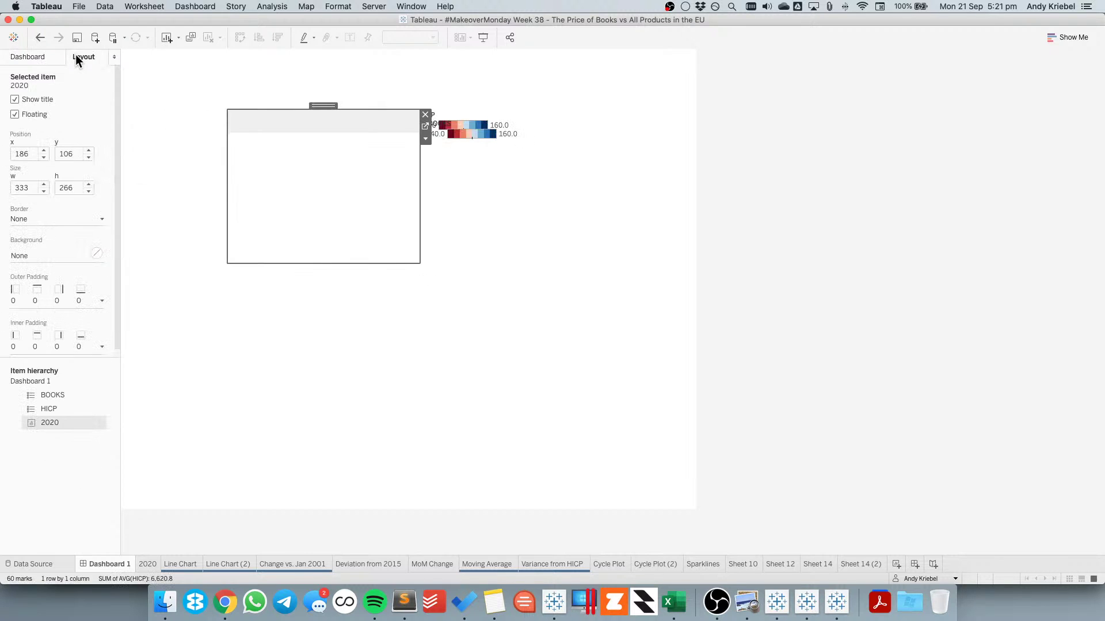
{"action": "double_click", "coordinate": [26, 154]}
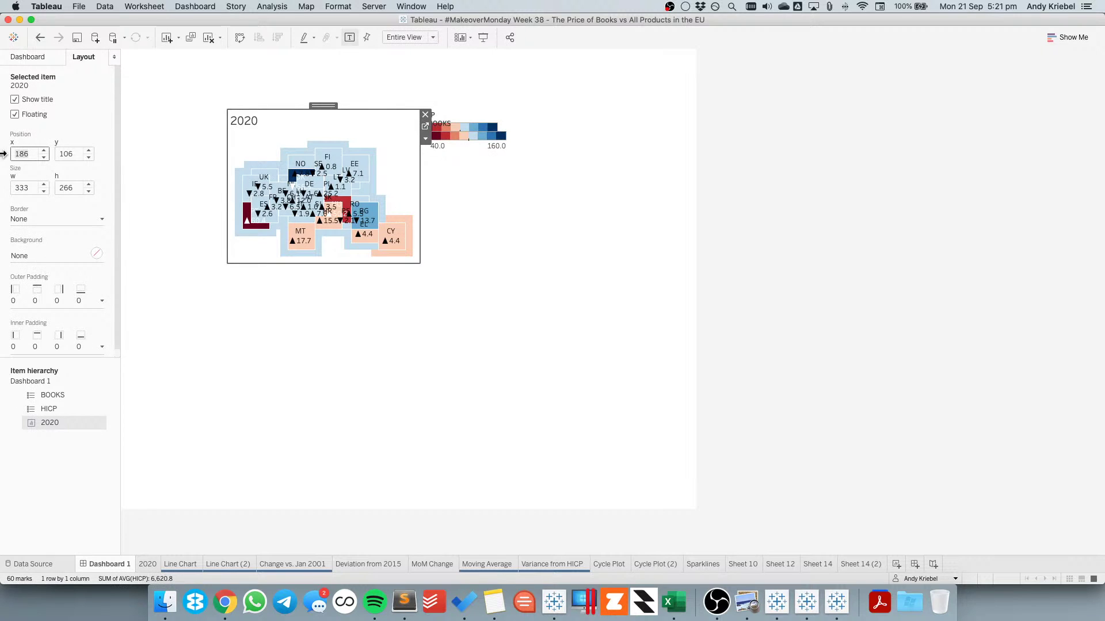
{"action": "type", "text": "0"}
{"action": "key", "text": "Tab"}
{"action": "type", "text": "0"}
{"action": "key", "text": "Tab"}
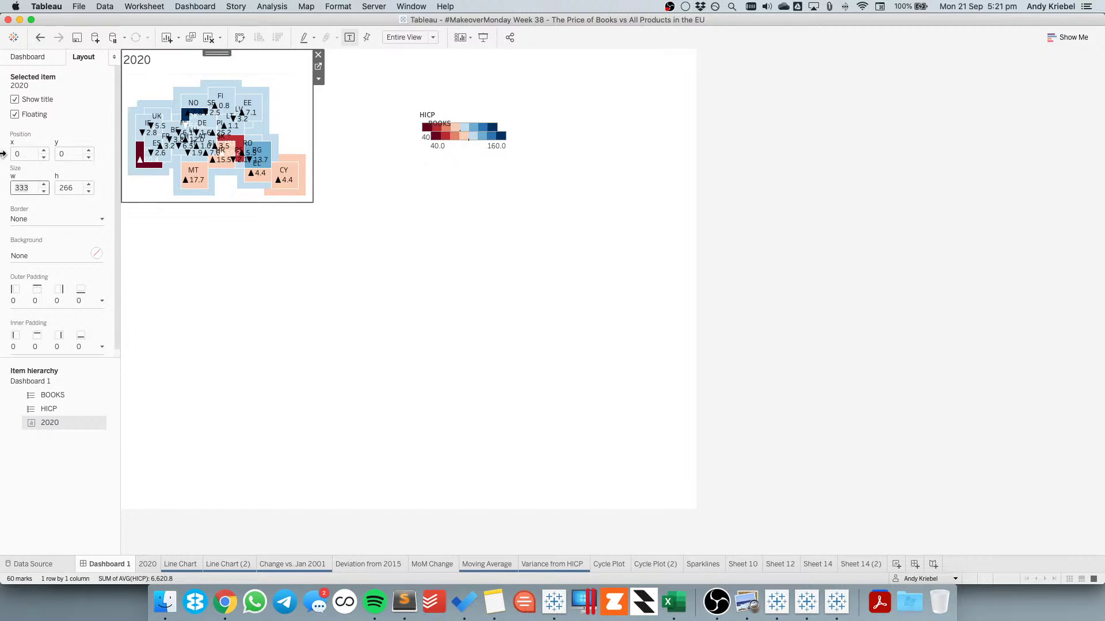
Resize the 2020 sheet to 1000 wide by 800 high and switch to the reference tile map in Chrome
{"action": "left_click", "coordinate": [29, 58]}
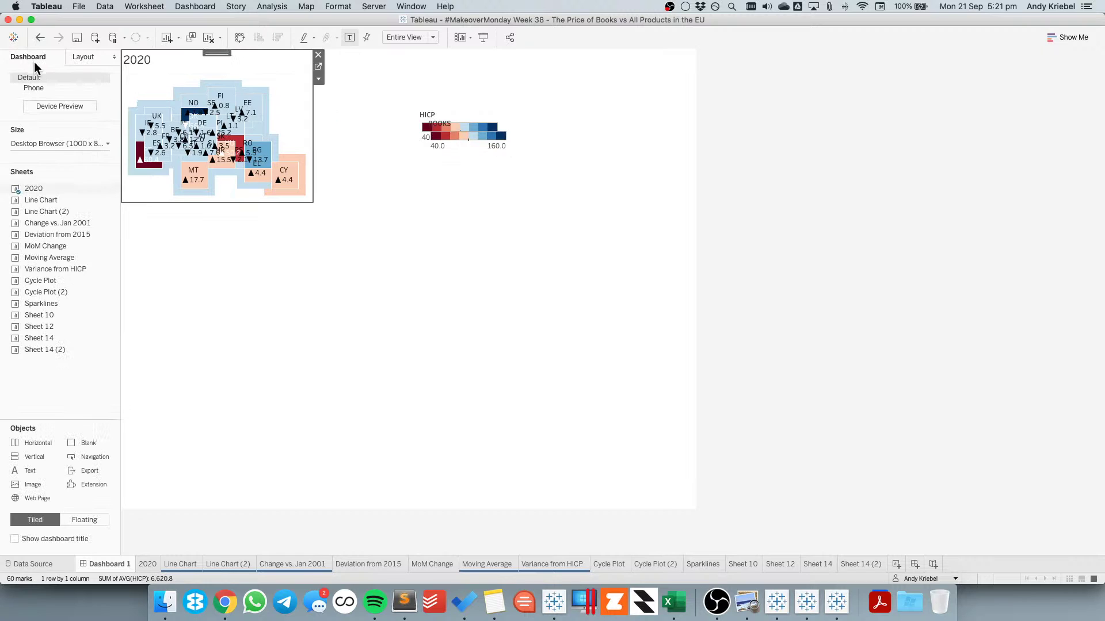
{"action": "left_click", "coordinate": [72, 57]}
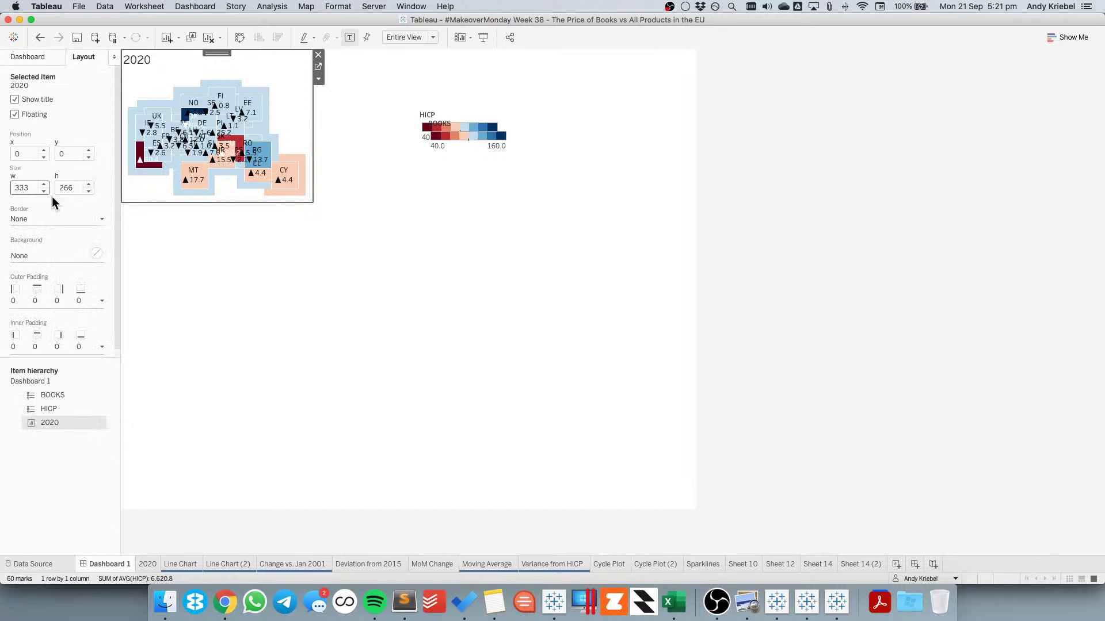
{"action": "double_click", "coordinate": [33, 185]}
{"action": "type", "text": "1000"}
{"action": "key", "text": "Tab"}
{"action": "type", "text": "800"}
{"action": "key", "text": "Return"}
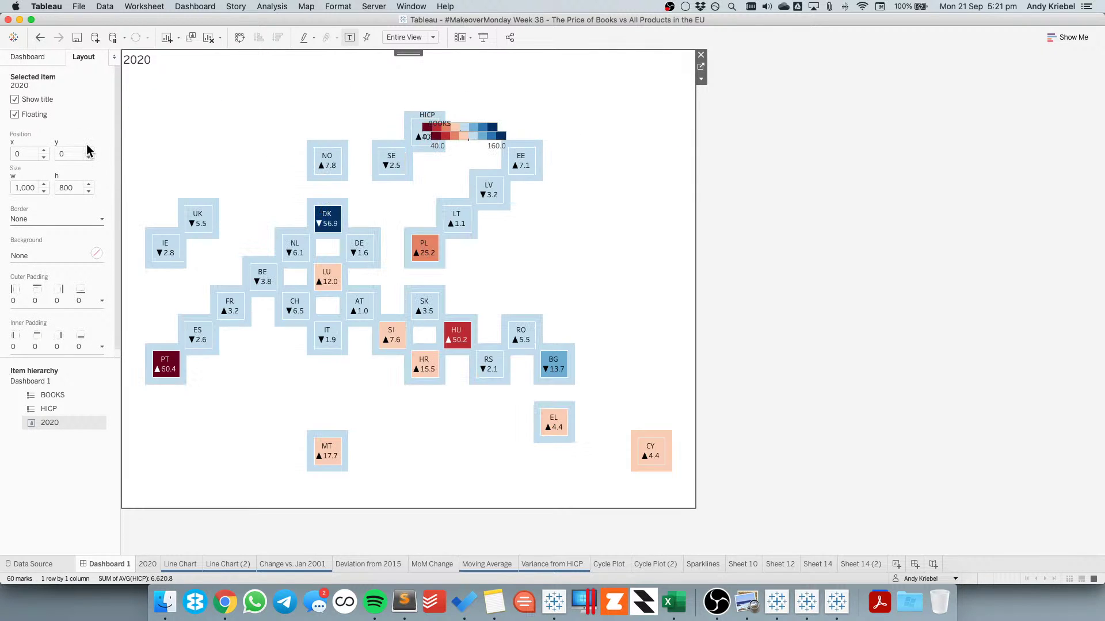
{"action": "key", "text": "super+Tab"}
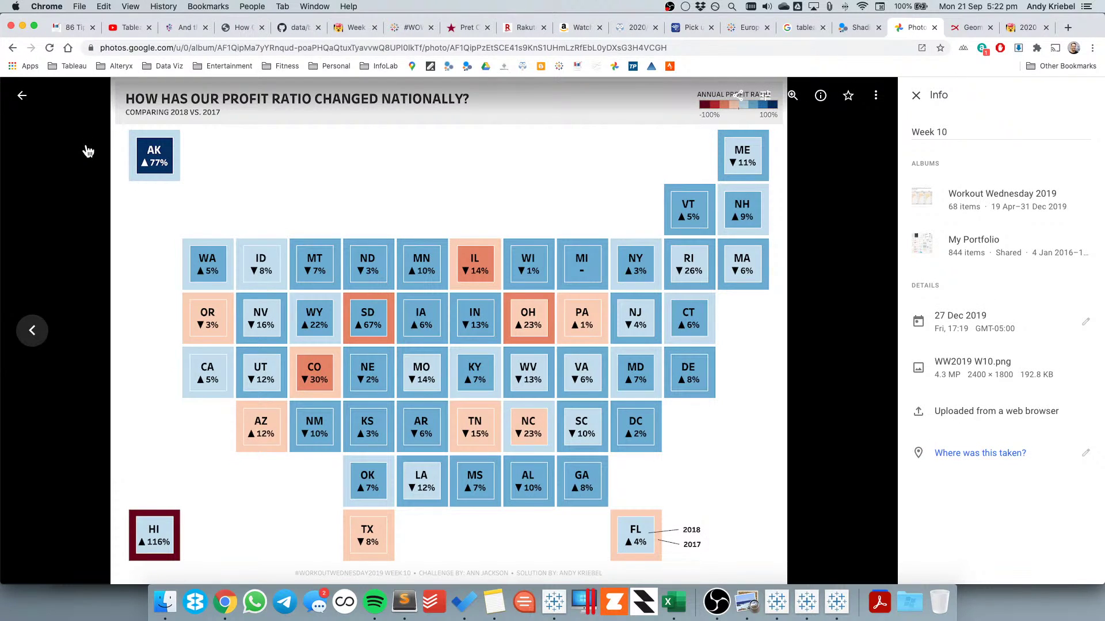
Back in Tableau, move the floating HICP legend to the dashboard's upper-right corner and remove the BOOKS legend
{"action": "key", "text": "super+Tab"}
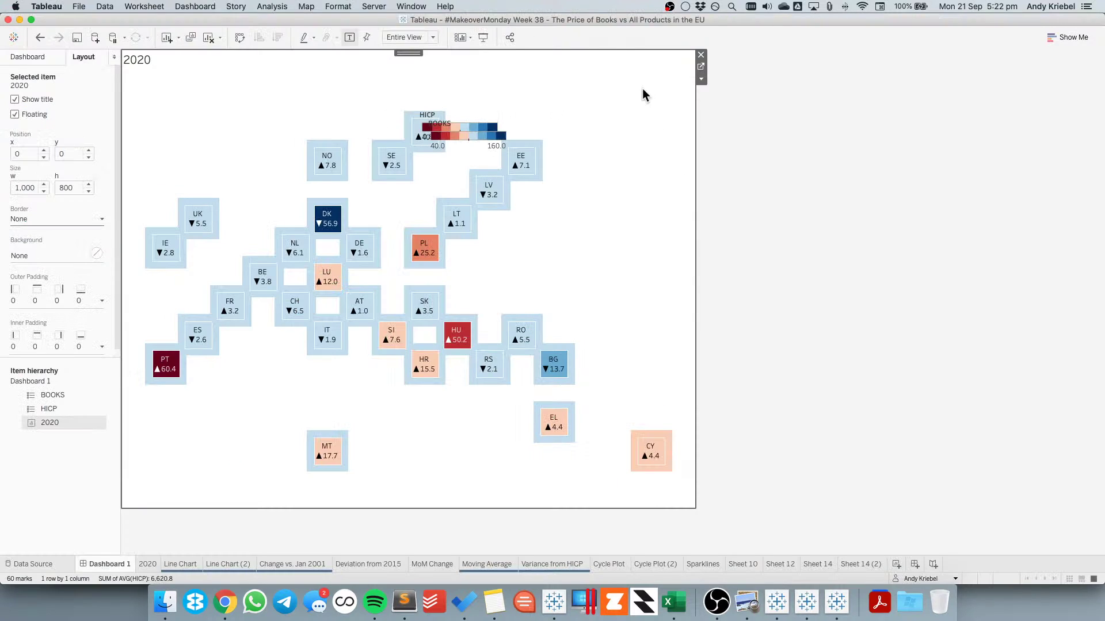
{"action": "double_click", "coordinate": [227, 56]}
{"action": "left_click", "coordinate": [477, 338]}
{"action": "left_click", "coordinate": [454, 117]}
{"action": "left_click_drag", "start_coordinate": [455, 117], "coordinate": [568, 87]}
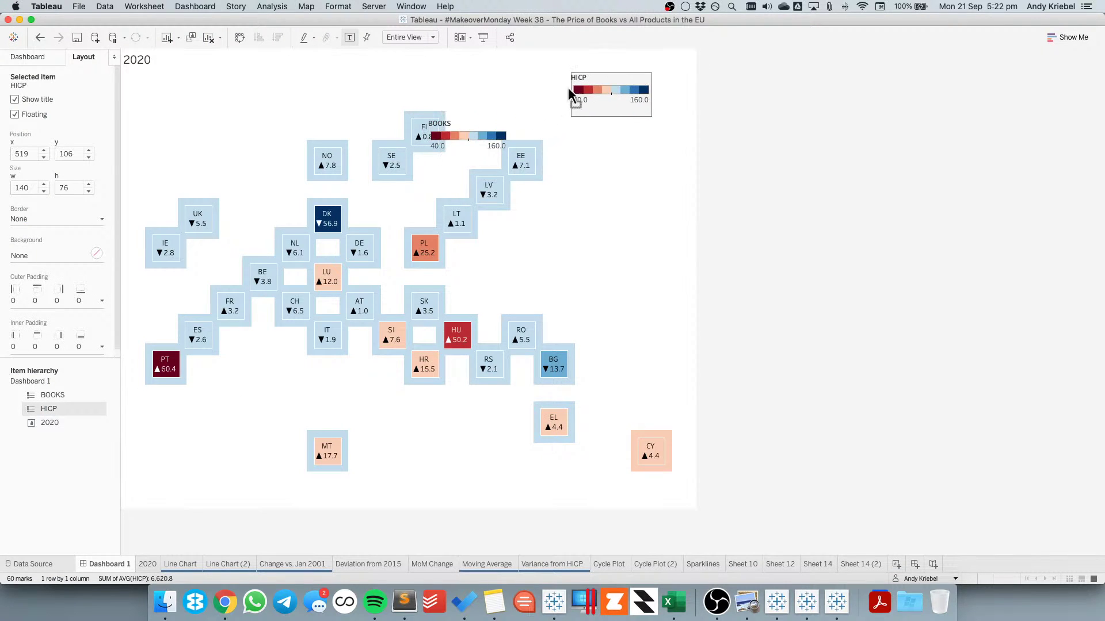
{"action": "left_click", "coordinate": [466, 124]}
{"action": "left_click", "coordinate": [512, 128]}
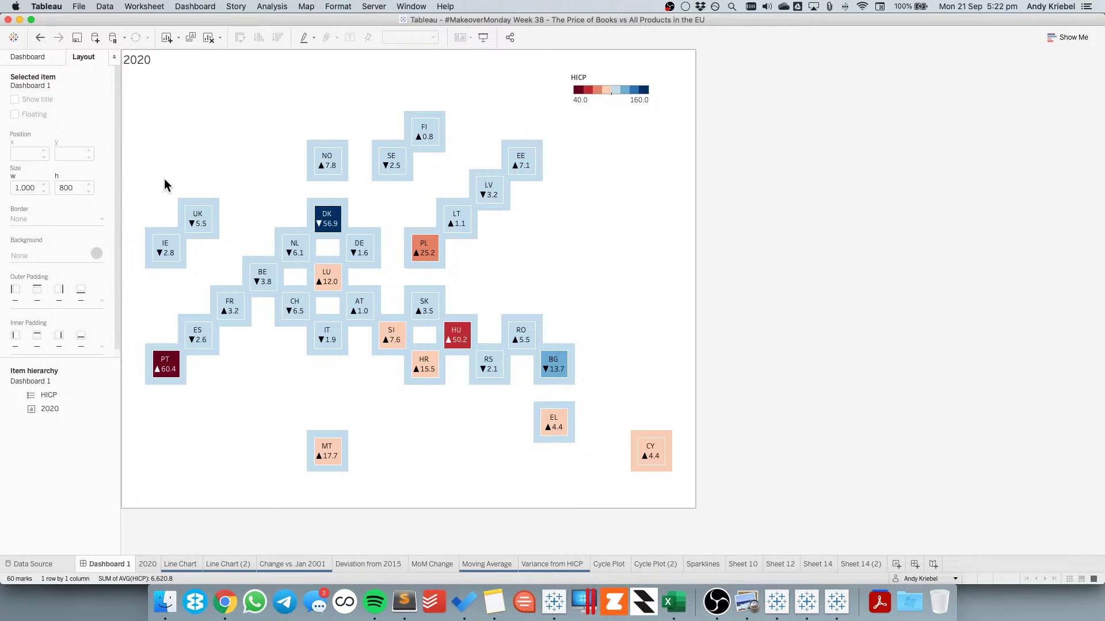
Replace the 2020 sheet's title with "HOW HAVE THE PRICE OF BOOKS AND ALL PRODUCTS CHANGED SINCE 2015?", modelled on the reference tile map
{"action": "left_click", "coordinate": [33, 56]}
{"action": "key", "text": "super+Tab"}
{"action": "key", "text": "super+Tab"}
{"action": "left_click_drag", "start_coordinate": [332, 218], "coordinate": [179, 215]}
{"action": "key", "text": "super+Tab"}
{"action": "key", "text": "super+Tab"}
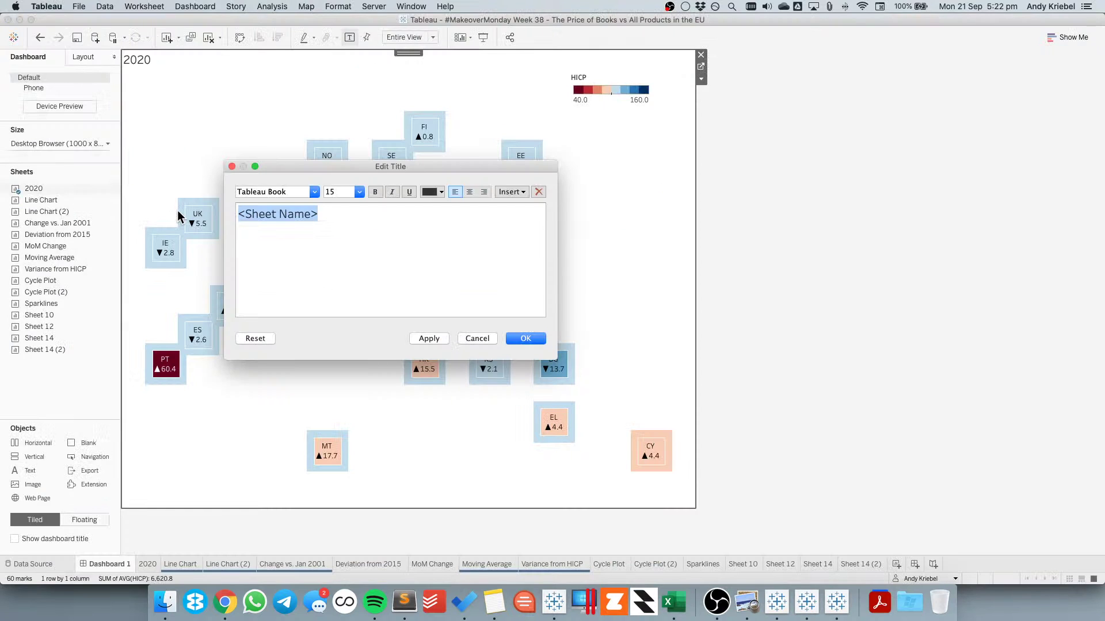
{"action": "type", "text": "HOW HAS "}
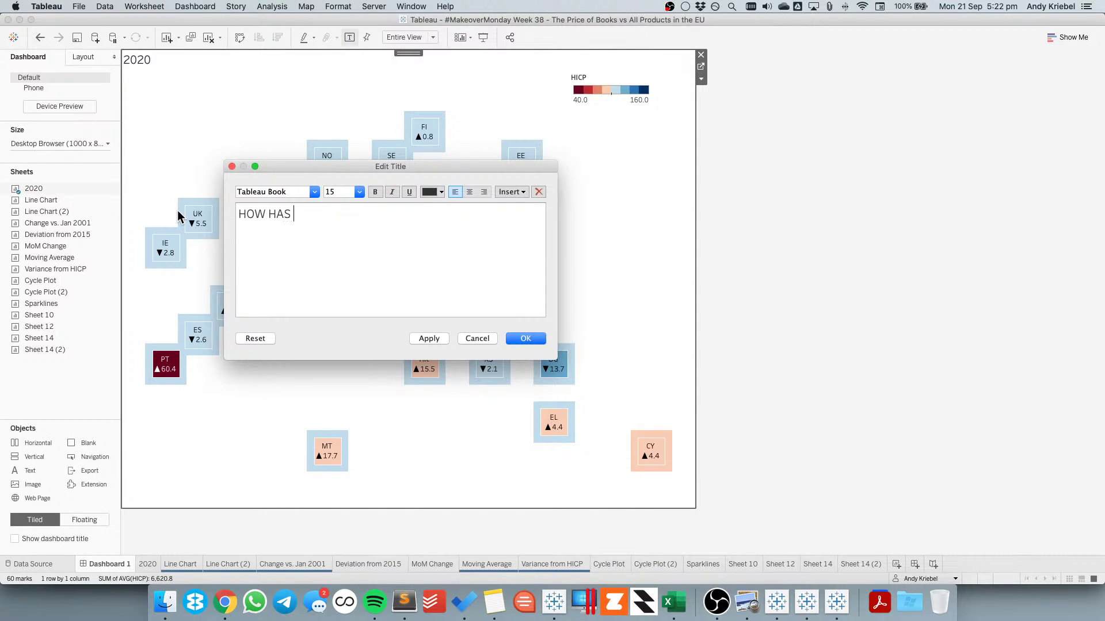
{"action": "type", "text": "THE PRICE F"}
{"action": "key", "text": "BackSpace"}
{"action": "type", "text": "OF BOOKS AND"}
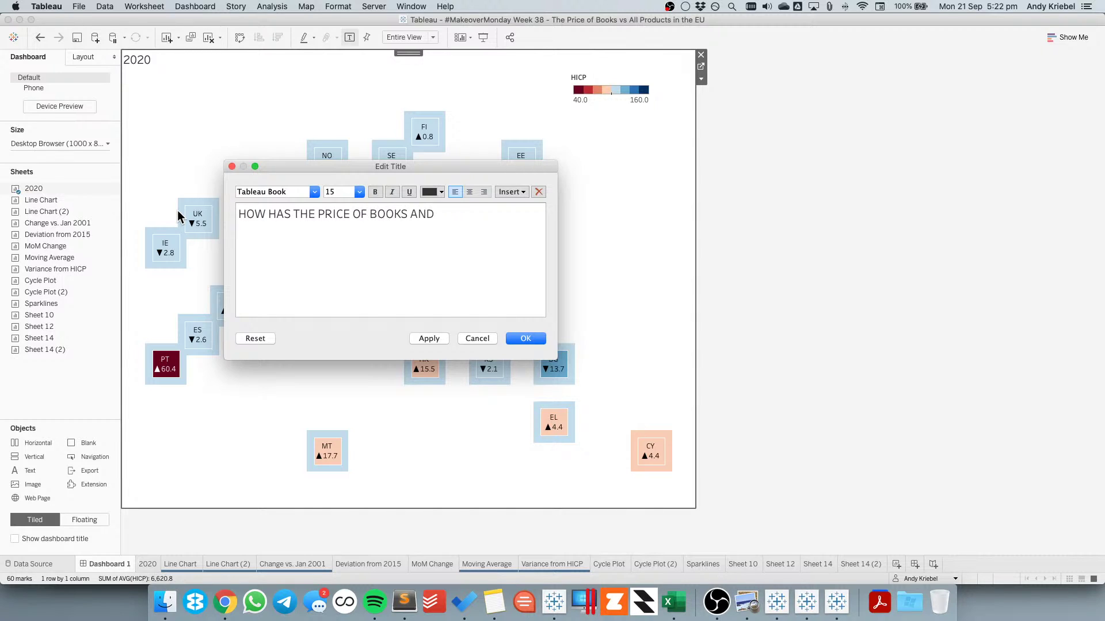
{"action": "left_click", "coordinate": [292, 217]}
{"action": "key", "text": "BackSpace"}
{"action": "type", "text": "VE"}
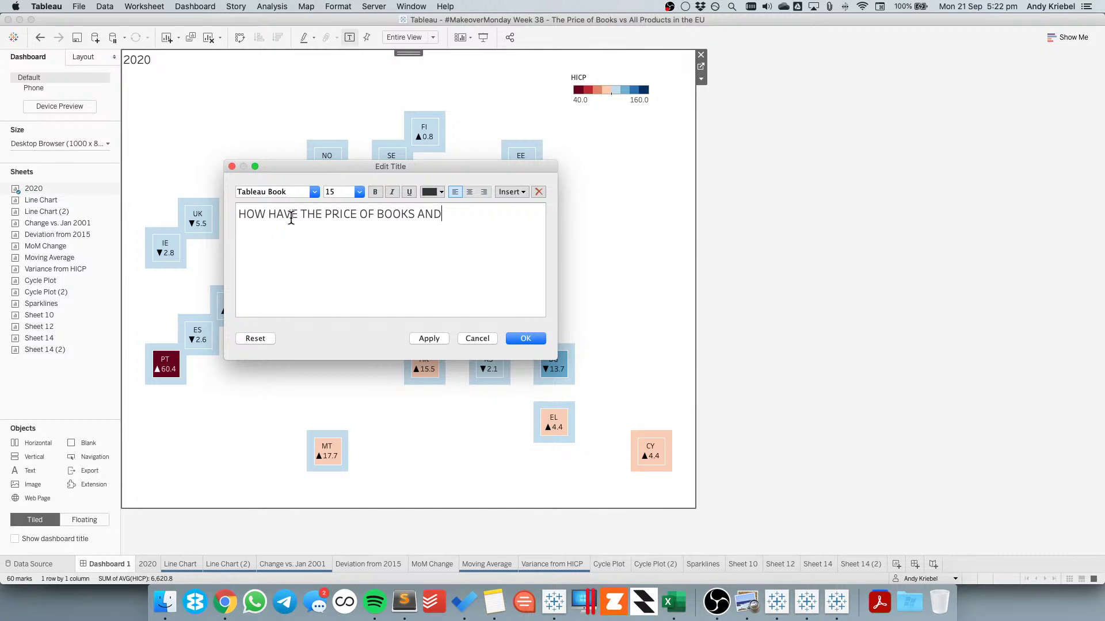
{"action": "type", "text": " ALL PRODUCTS CHANGES"}
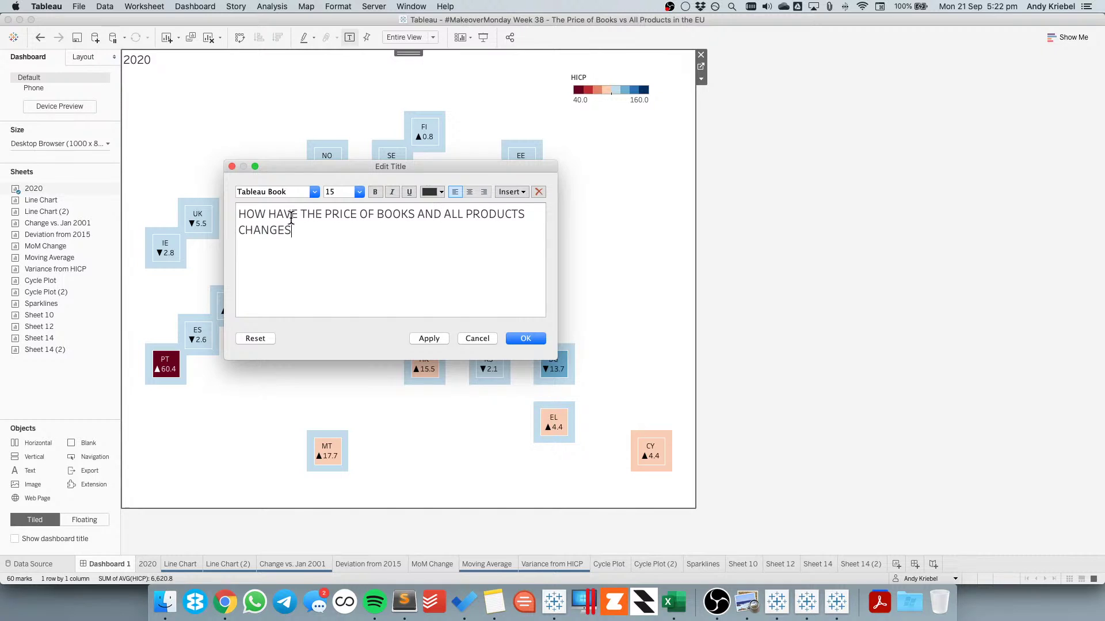
{"action": "type", "text": " SINCE 2015?"}
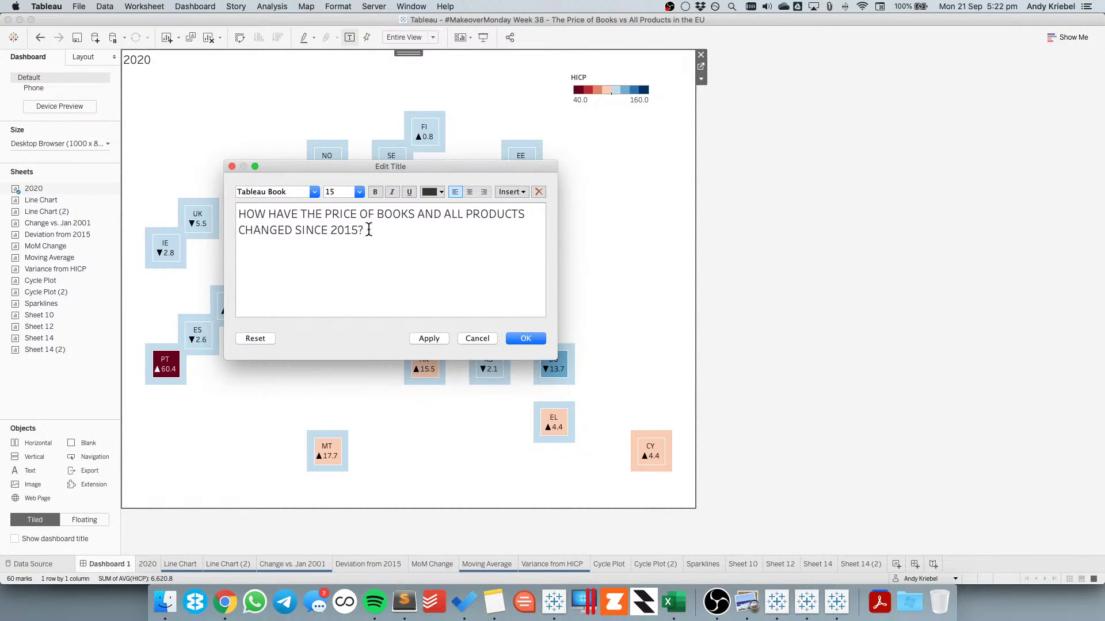
Format the whole title in Tableau Semibold at size 20, apply it and compare it with the reference tile map in Chrome
{"action": "key", "text": "super+a"}
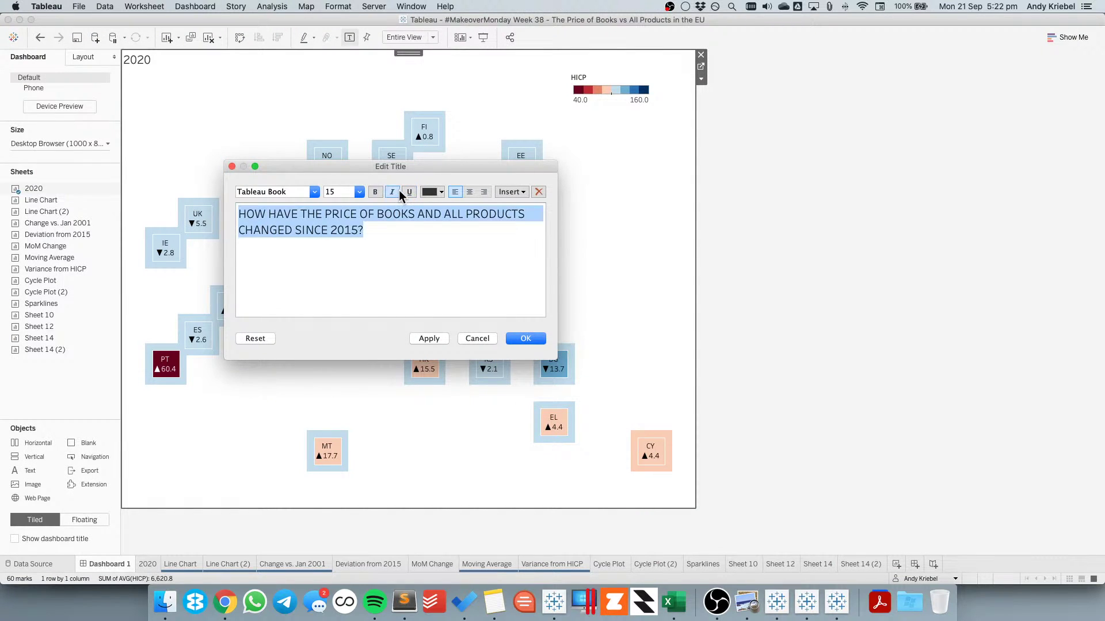
{"action": "left_click", "coordinate": [359, 192]}
{"action": "left_click", "coordinate": [313, 191]}
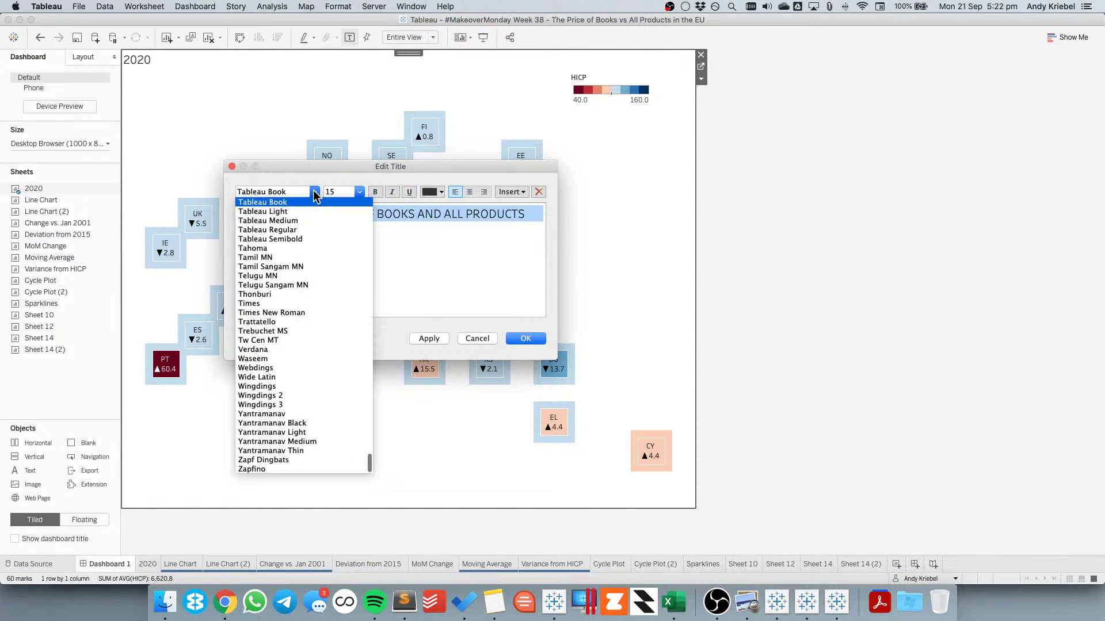
{"action": "left_click", "coordinate": [278, 233]}
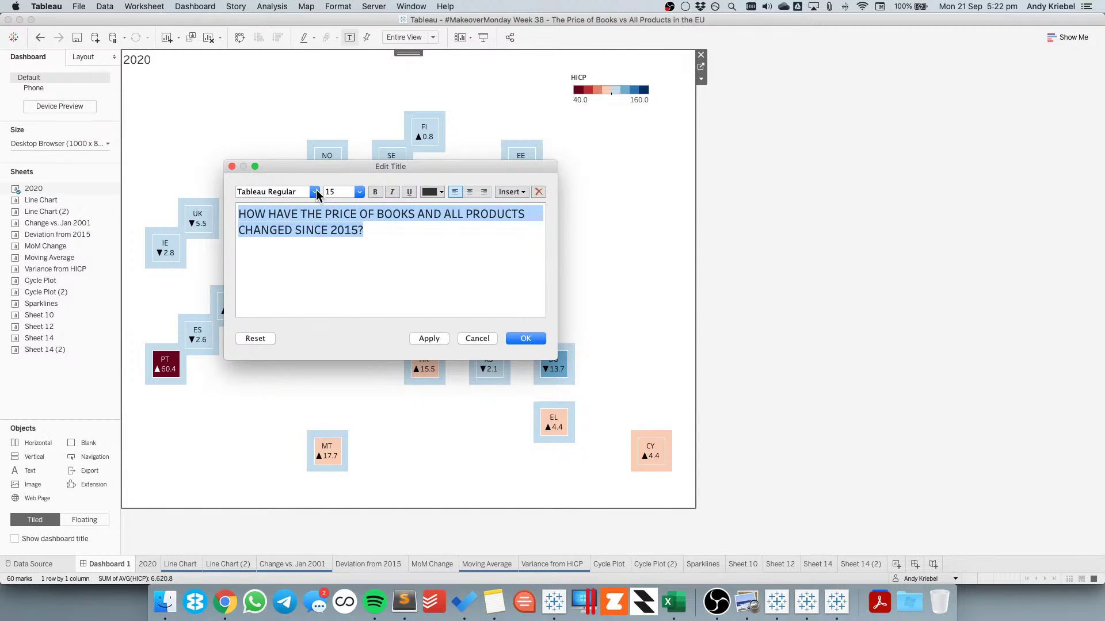
{"action": "left_click", "coordinate": [315, 192]}
{"action": "left_click", "coordinate": [293, 236]}
{"action": "left_click", "coordinate": [358, 193]}
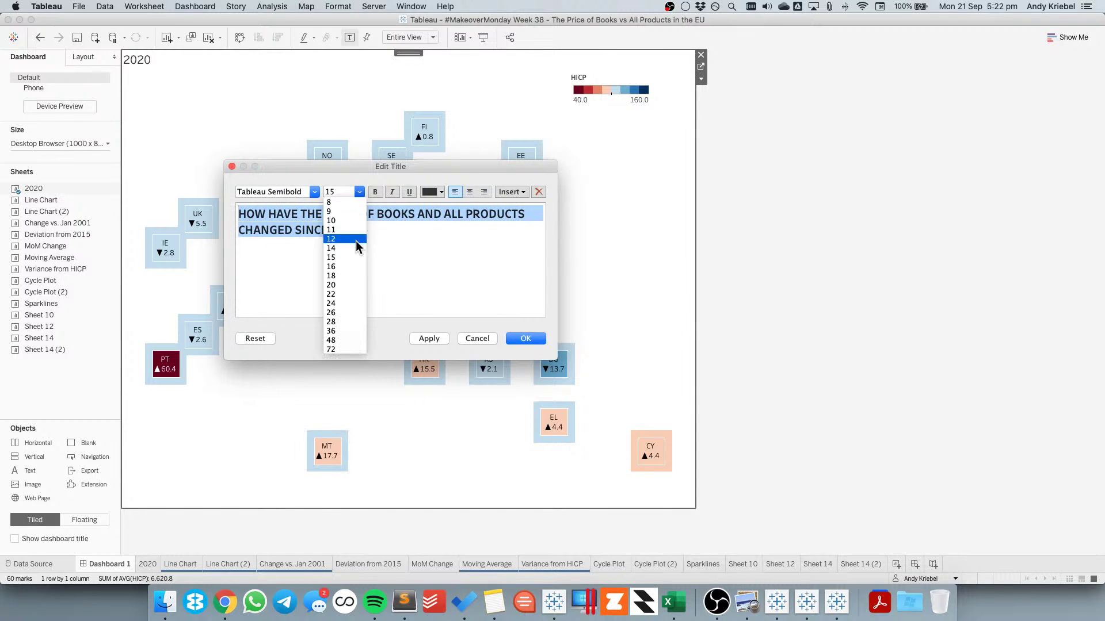
{"action": "left_click", "coordinate": [348, 284]}
{"action": "key", "text": "super+Tab"}
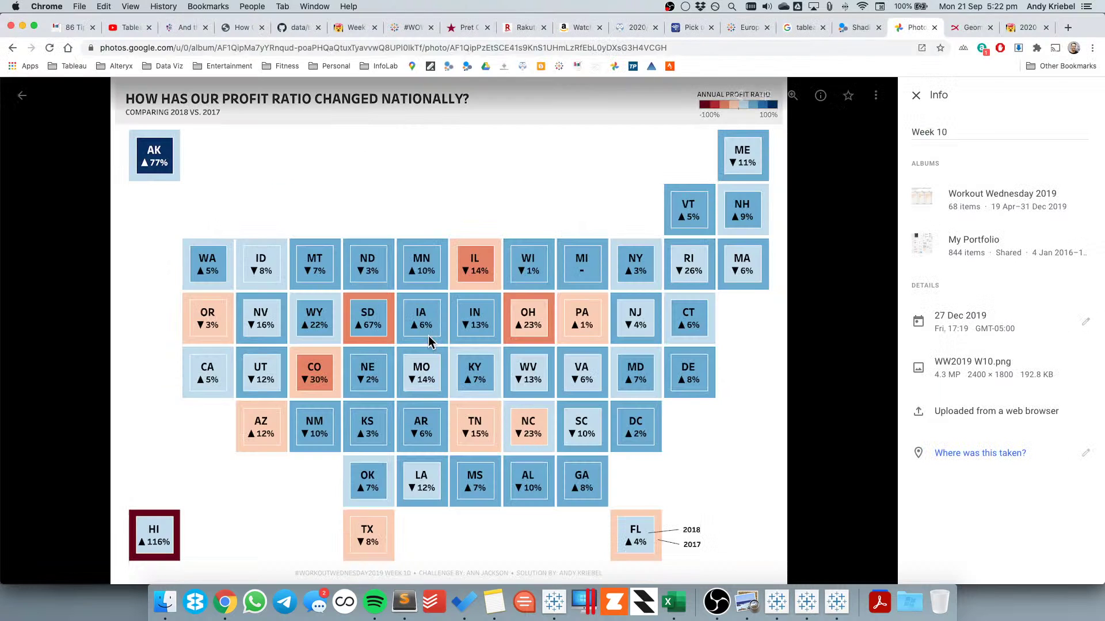
{"action": "key", "text": "super+Tab"}
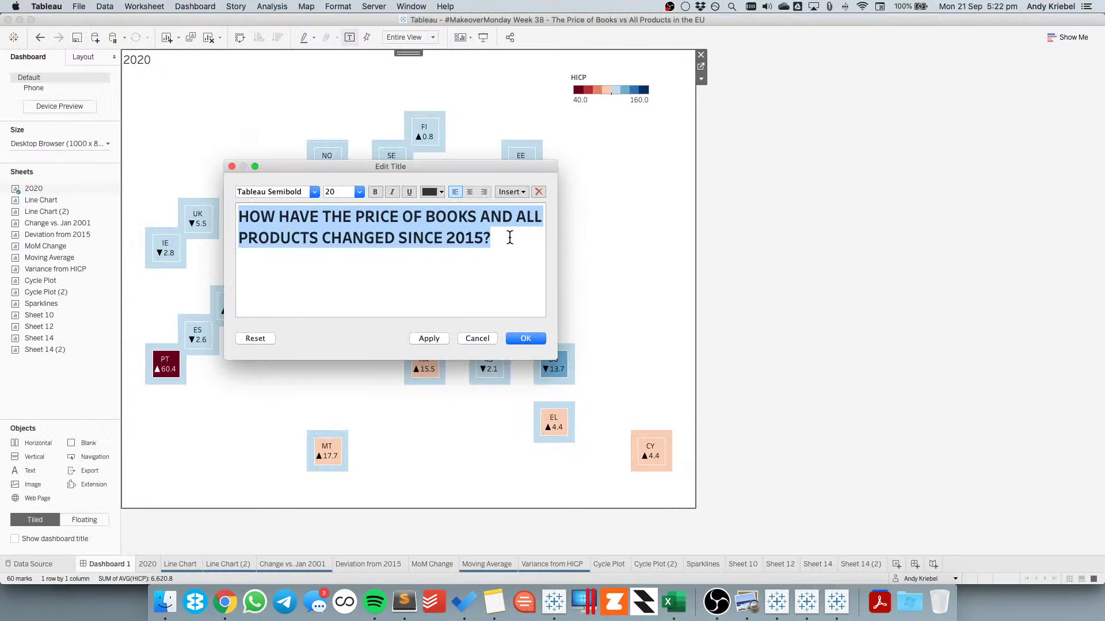
{"action": "left_click", "coordinate": [430, 339]}
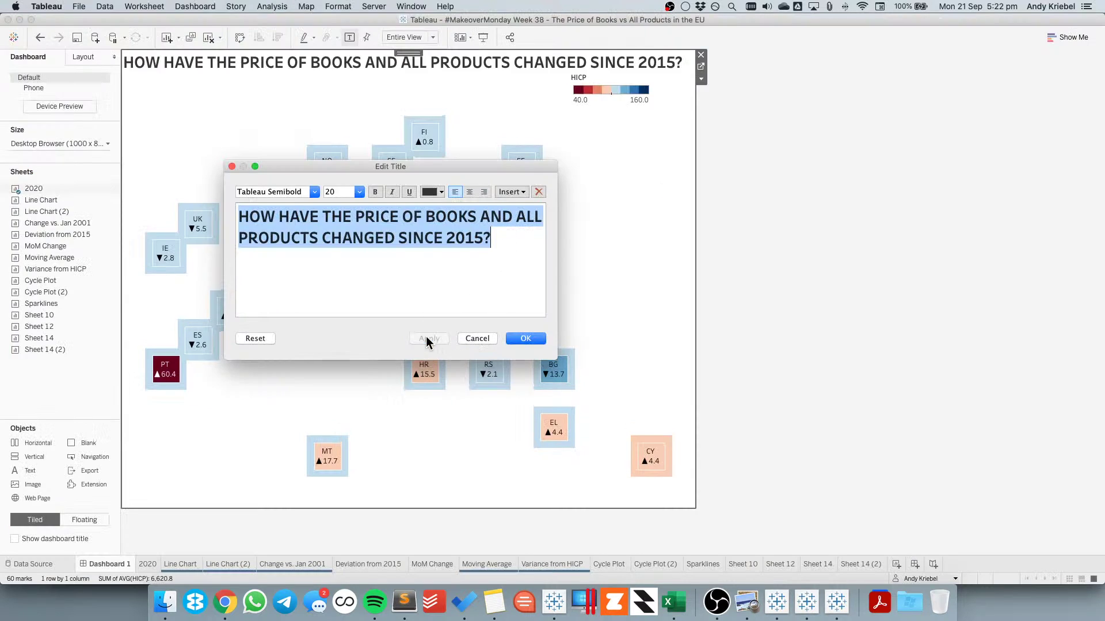
{"action": "key", "text": "super+Tab"}
{"action": "key", "text": "super+Tab"}
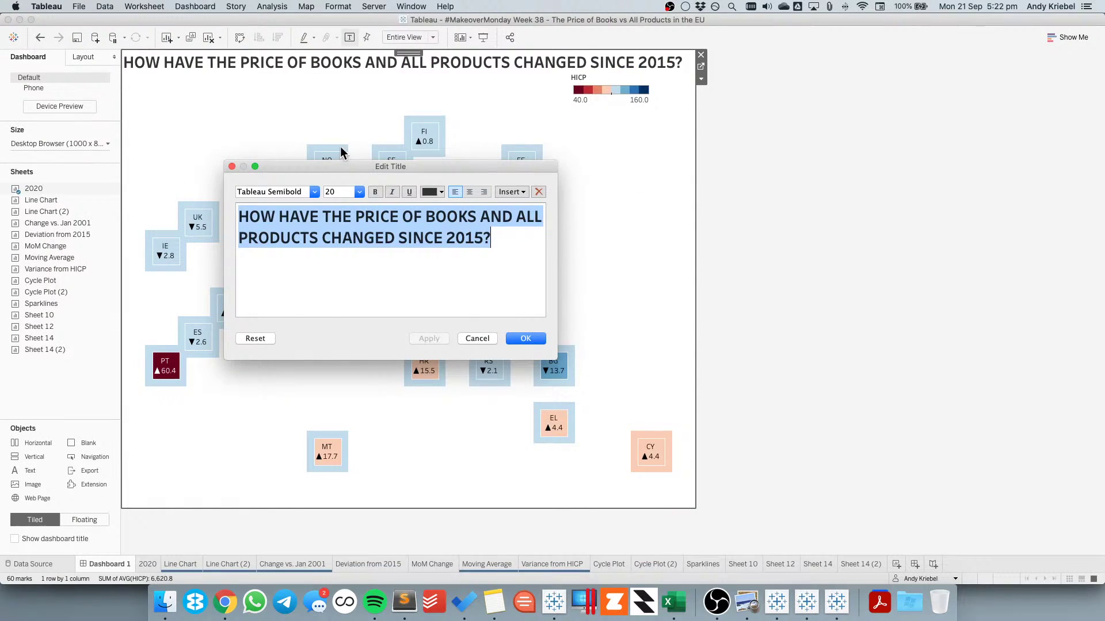
Set the title's font size to 18, apply it and compare it with the reference tile map in Chrome
{"action": "left_click", "coordinate": [358, 194]}
{"action": "left_click", "coordinate": [340, 276]}
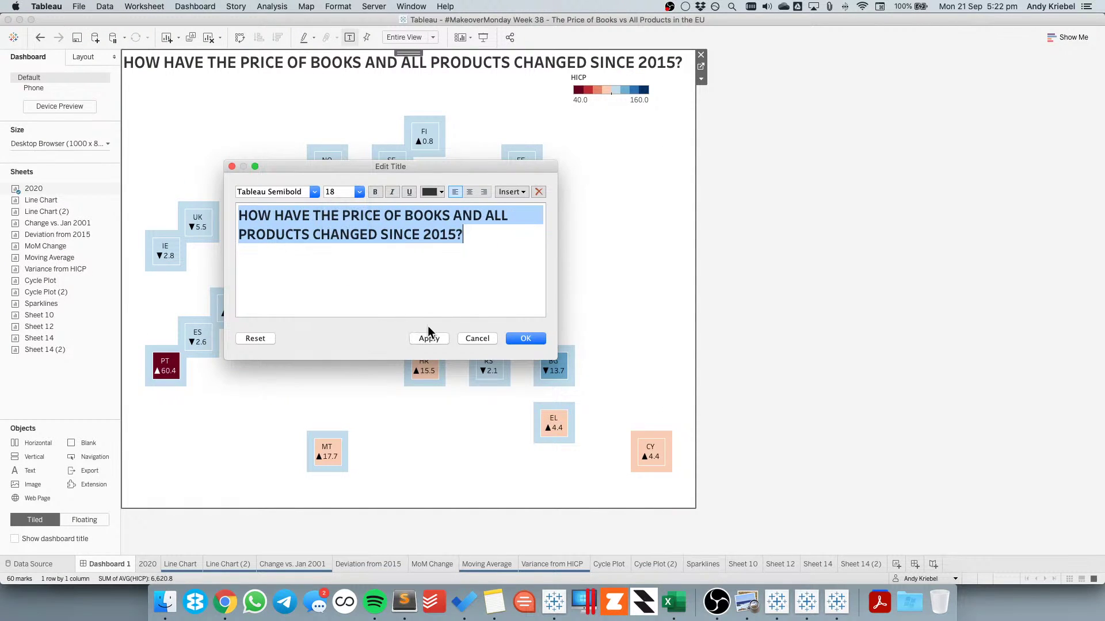
{"action": "left_click", "coordinate": [429, 338]}
{"action": "key", "text": "super+Tab"}
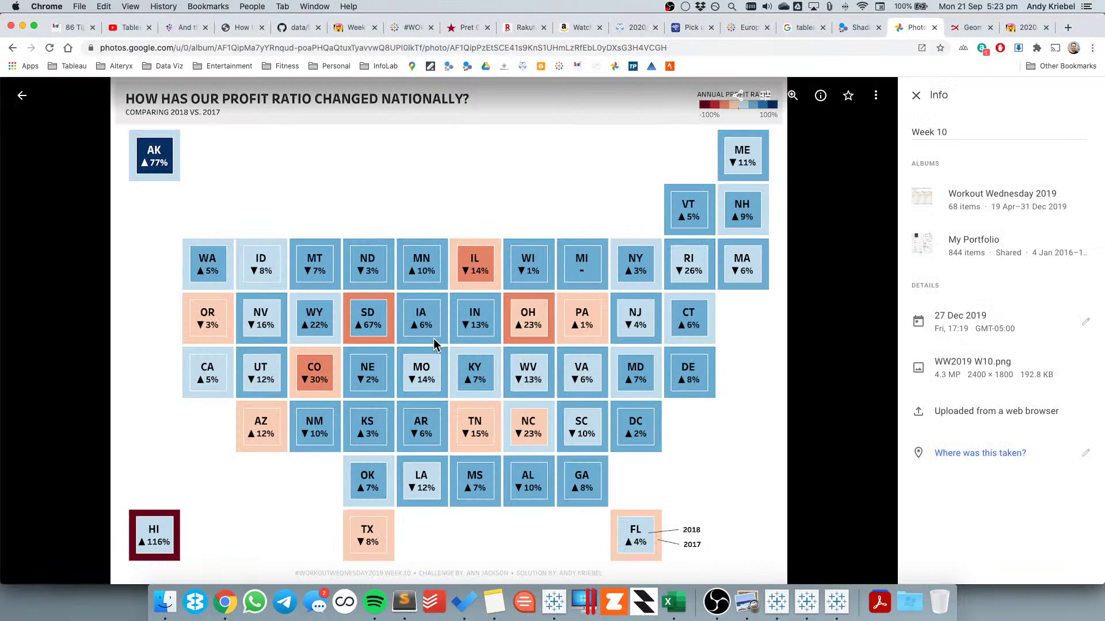
{"action": "key", "text": "super+Tab"}
Switch the title's font to bold Tableau Book, apply it and close the title editor
{"action": "left_click", "coordinate": [314, 193]}
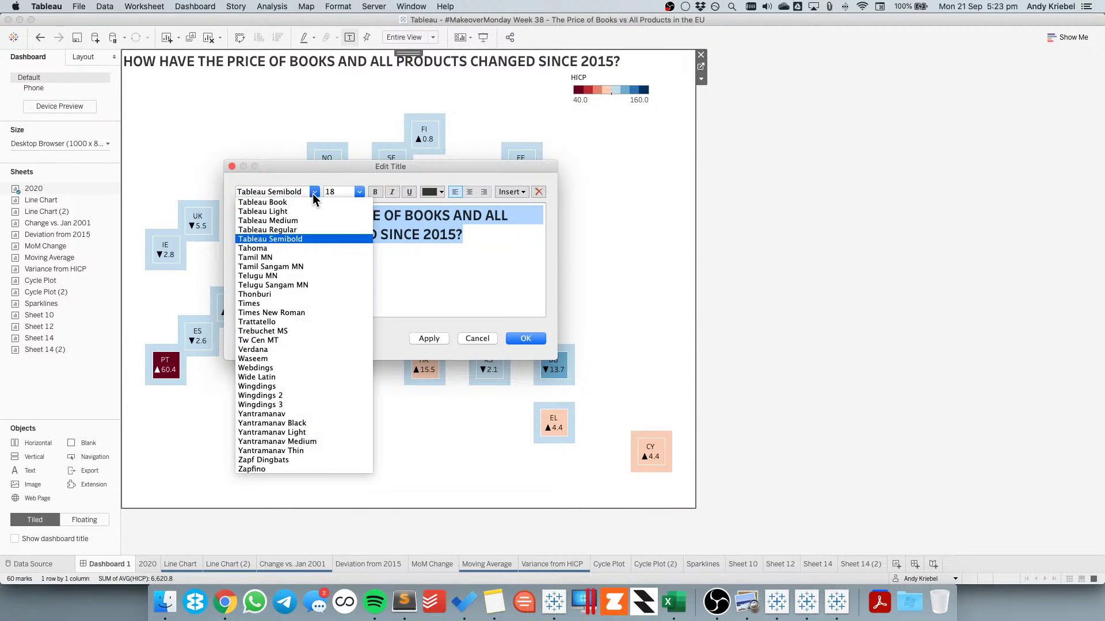
{"action": "left_click", "coordinate": [303, 204]}
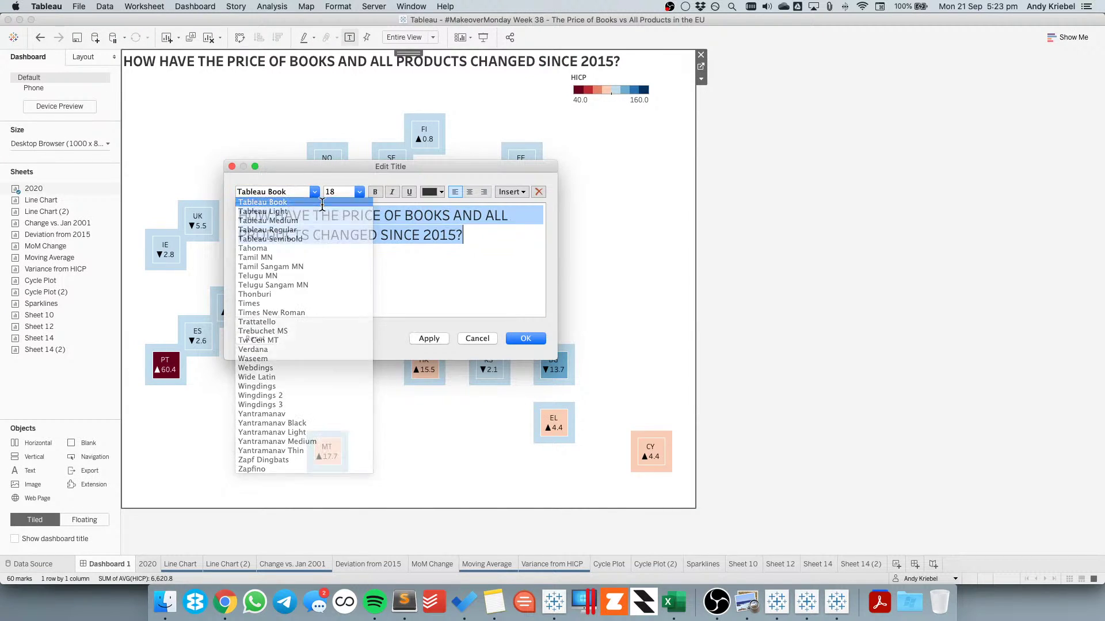
{"action": "left_click", "coordinate": [374, 194]}
{"action": "left_click", "coordinate": [429, 339]}
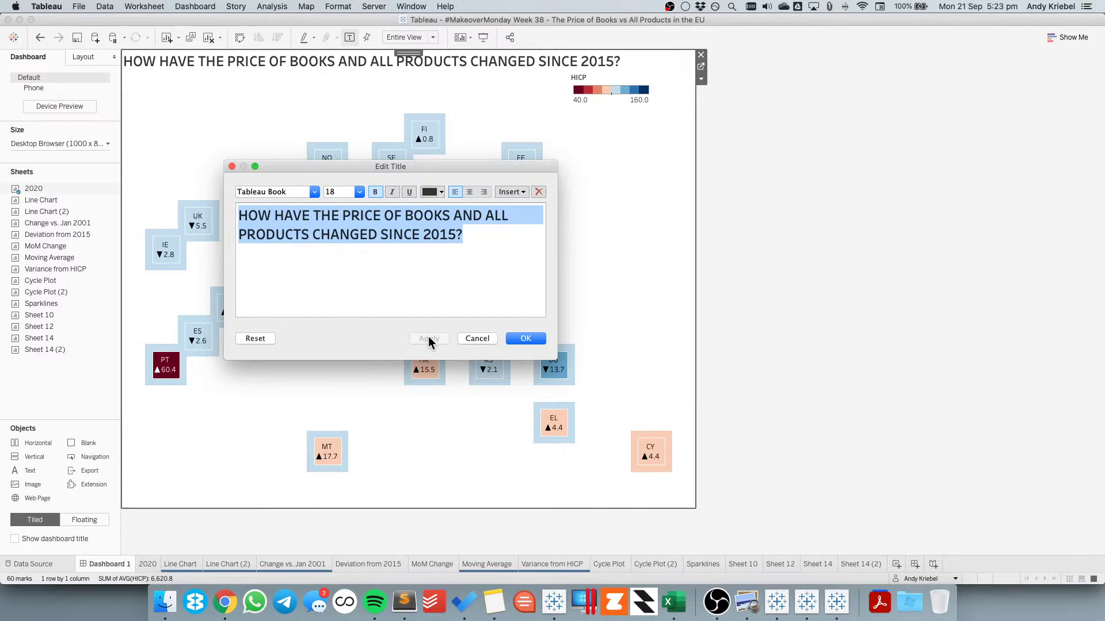
{"action": "left_click", "coordinate": [526, 339]}
Check the reference map's legend in Chrome, open the HICP legend's title for editing and centre its text
{"action": "left_click", "coordinate": [616, 85]}
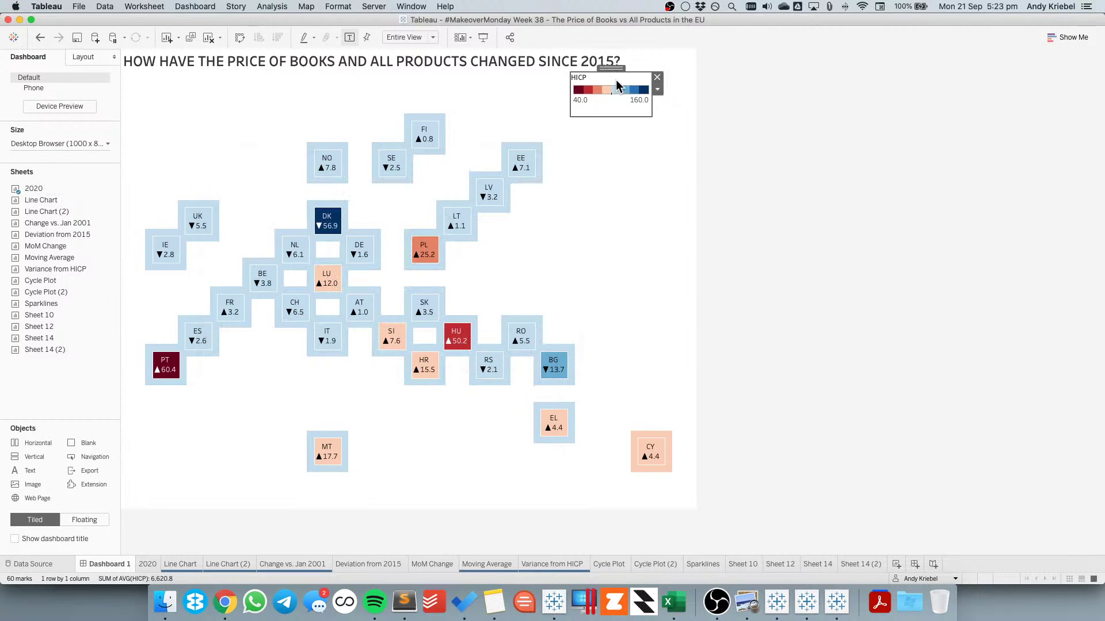
{"action": "right_click", "coordinate": [610, 80]}
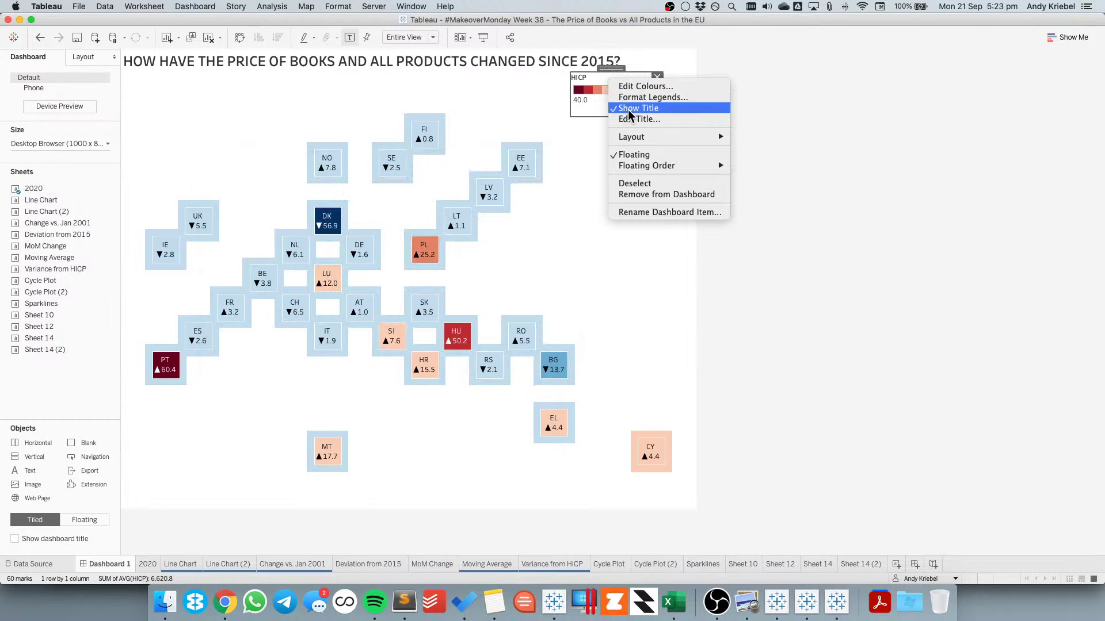
{"action": "key", "text": "super+Tab"}
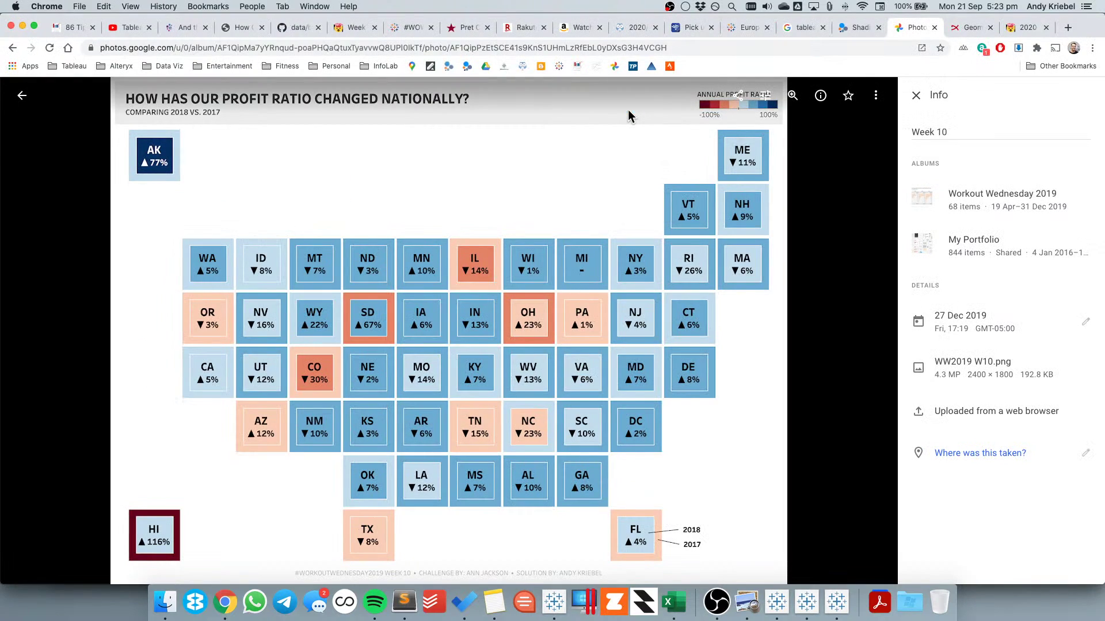
{"action": "key", "text": "super+Tab"}
{"action": "double_click", "coordinate": [586, 81]}
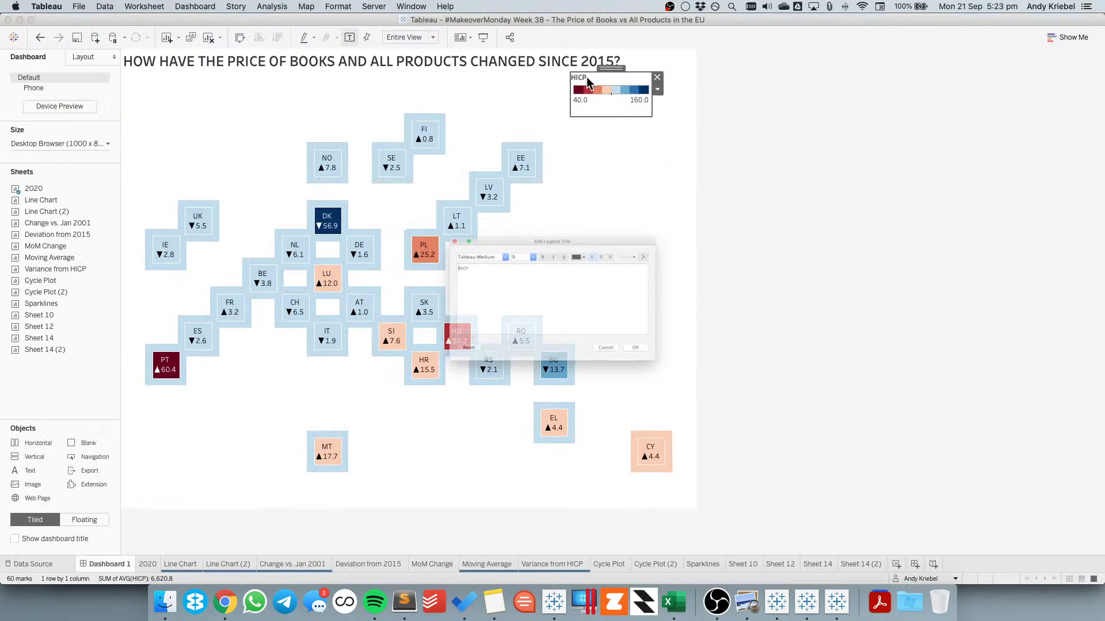
{"action": "key", "text": "super+a"}
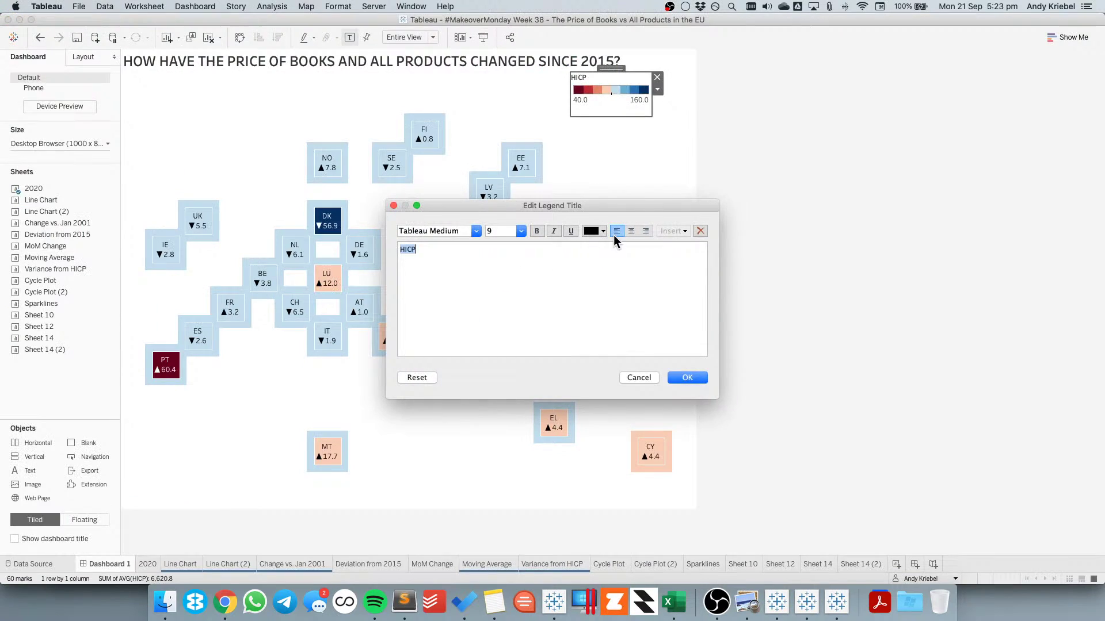
{"action": "left_click", "coordinate": [633, 230]}
{"action": "type", "text": "CHANGE"}
{"action": "key", "text": "BackSpace"}
{"action": "key", "text": "BackSpace"}
{"action": "key", "text": "BackSpace"}
{"action": "key", "text": "BackSpace"}
{"action": "key", "text": "BackSpace"}
{"action": "key", "text": "BackSpace"}
Set the HICP legend's title text to "PRICE INDEX" and confirm it
{"action": "type", "text": "2020IN="}
{"action": "key", "text": "BackSpace"}
{"action": "key", "text": "BackSpace"}
{"action": "key", "text": "BackSpace"}
{"action": "type", "text": "INDEX"}
{"action": "left_click_drag", "start_coordinate": [550, 250], "coordinate": [520, 246]}
{"action": "type", "text": "PRICE"}
{"action": "left_click", "coordinate": [686, 378]}
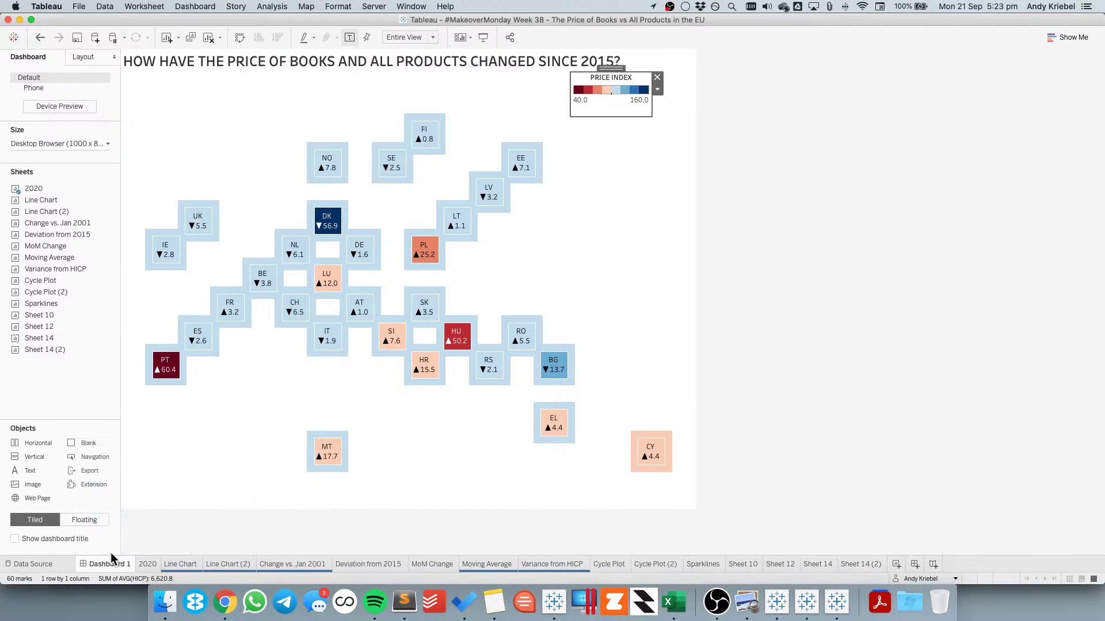
Go to the 2020 sheet and check the formatting options of the PRICE INDEX legend
{"action": "left_click", "coordinate": [145, 568]}
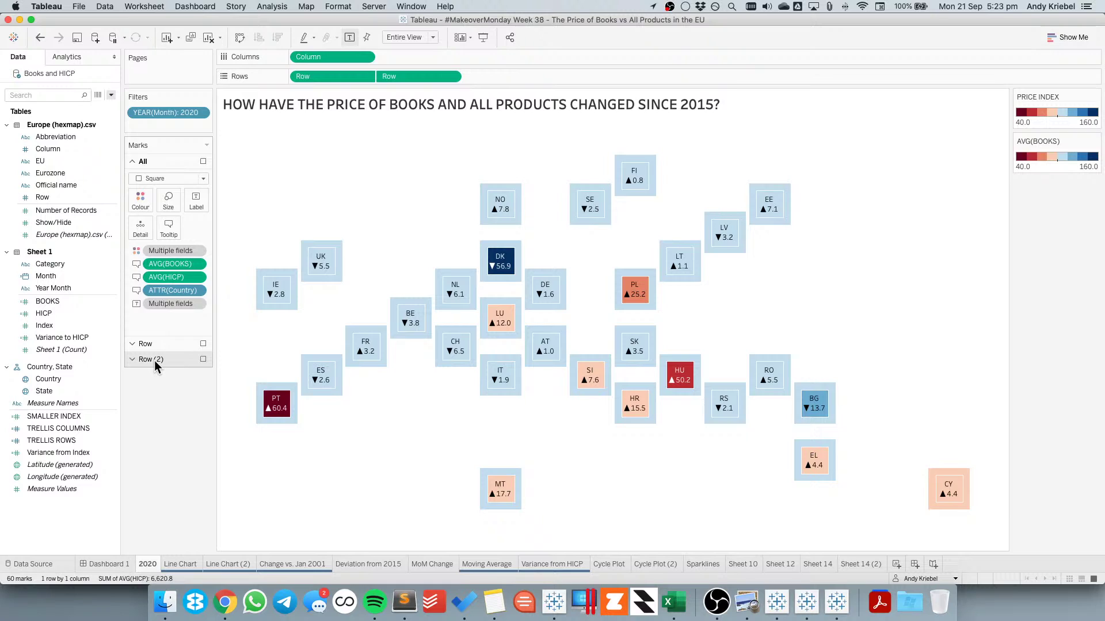
{"action": "right_click", "coordinate": [1031, 125]}
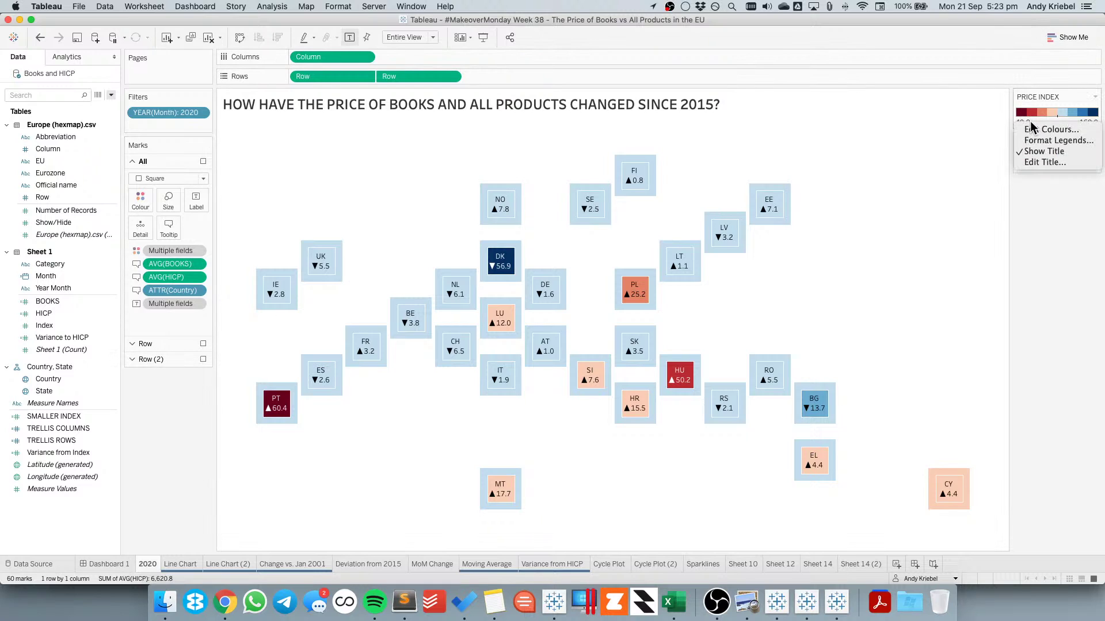
{"action": "left_click", "coordinate": [1058, 140]}
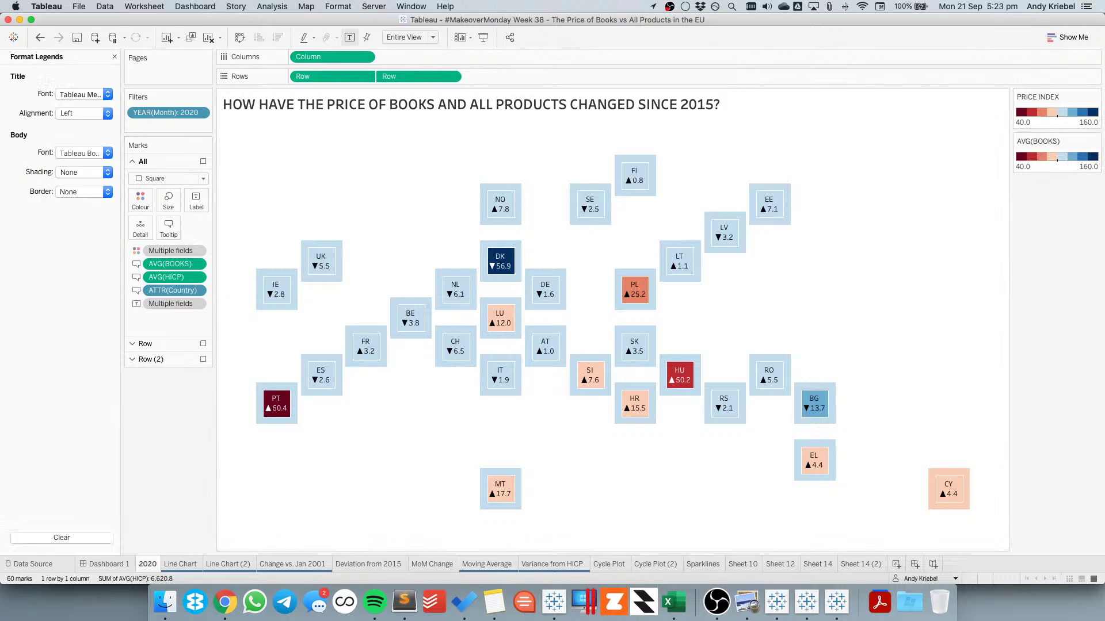
{"action": "left_click", "coordinate": [114, 57]}
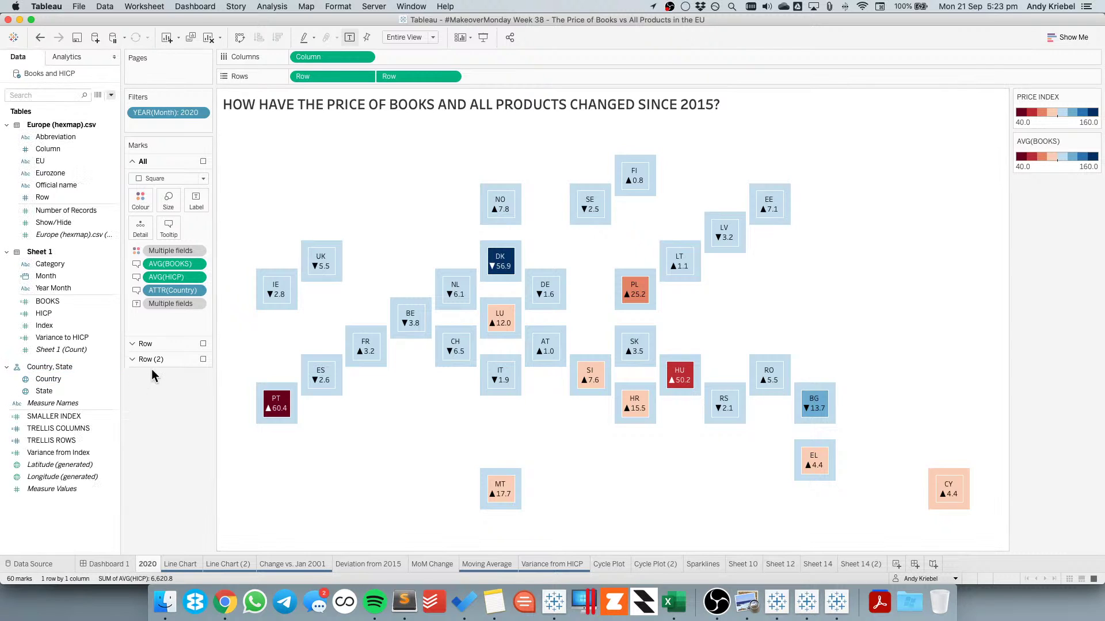
Format the AVG(HICP) colour field on the Row marks with custom pane numbers of 0 decimal places
{"action": "left_click", "coordinate": [145, 344]}
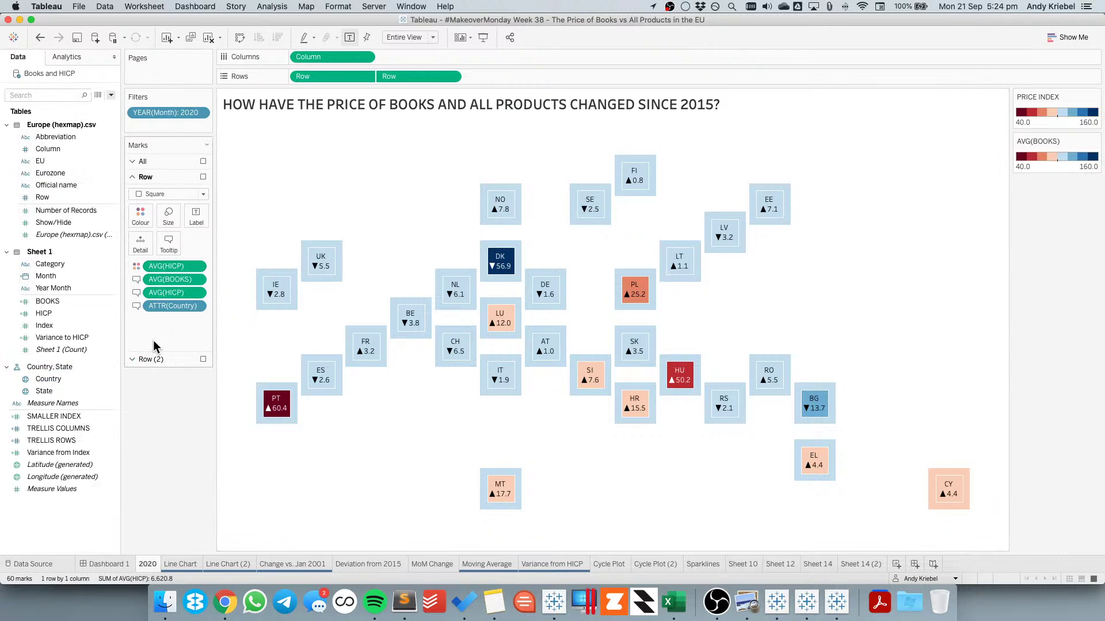
{"action": "right_click", "coordinate": [174, 266]}
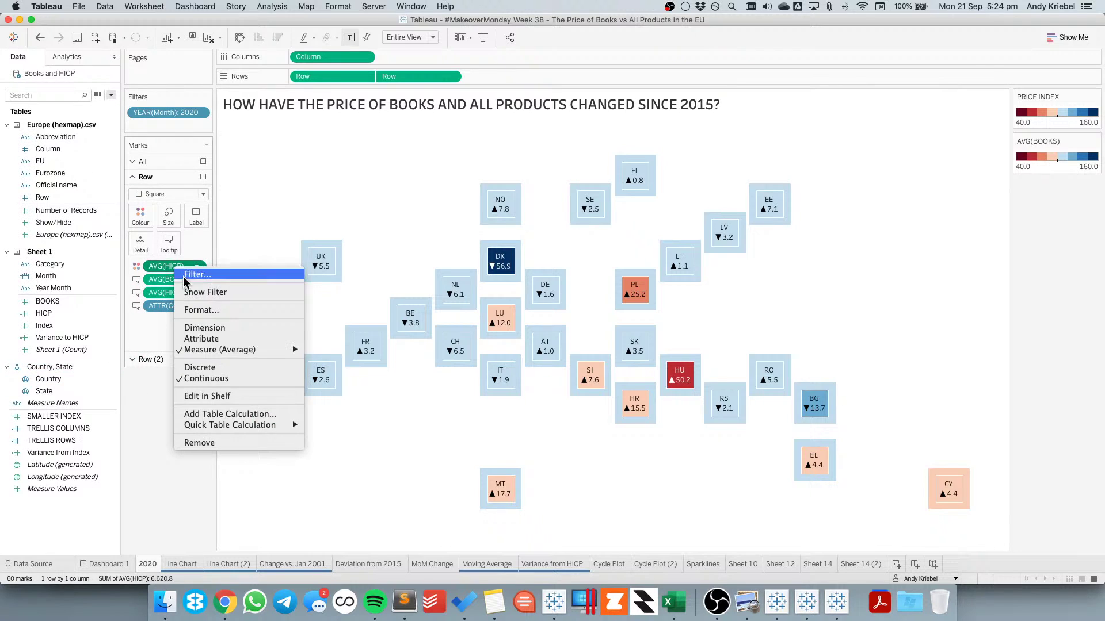
{"action": "left_click", "coordinate": [208, 310]}
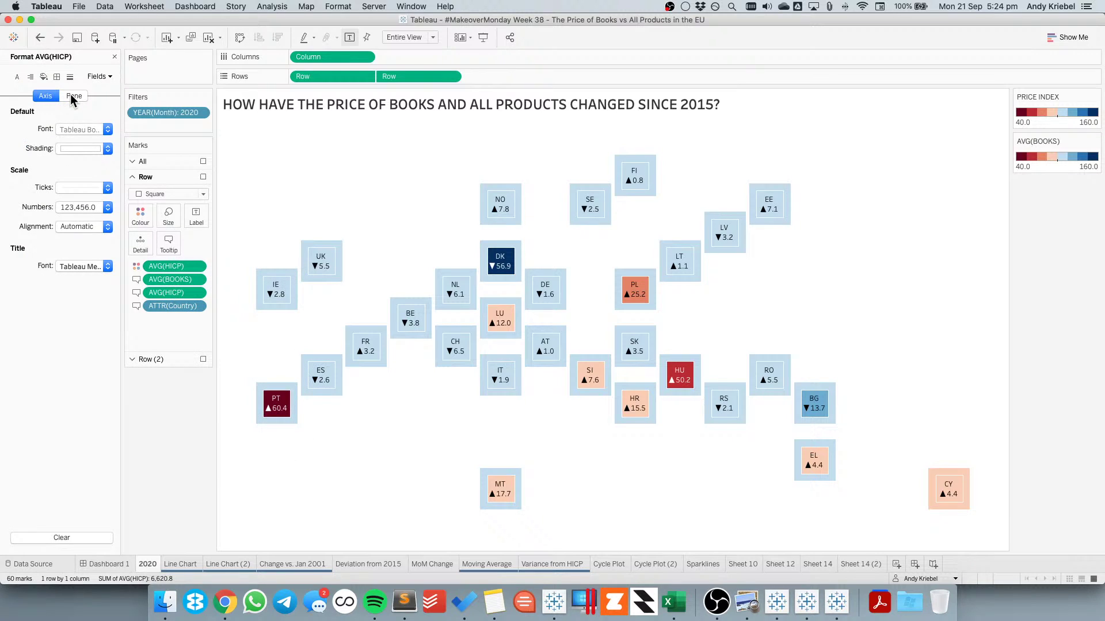
{"action": "left_click", "coordinate": [84, 209]}
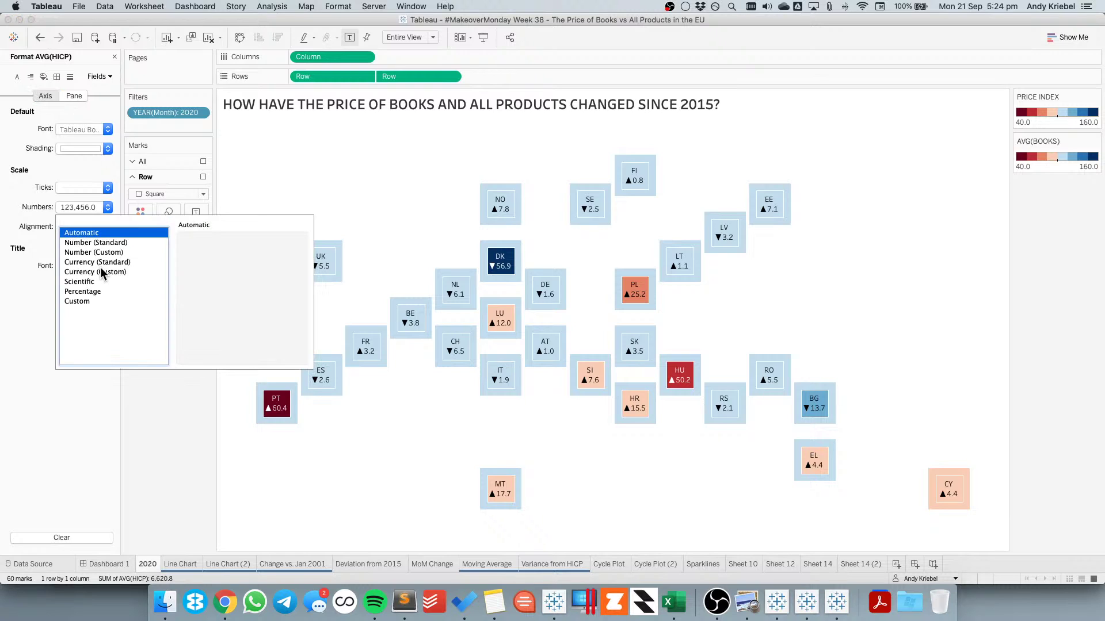
{"action": "left_click", "coordinate": [58, 97]}
{"action": "left_click", "coordinate": [74, 96]}
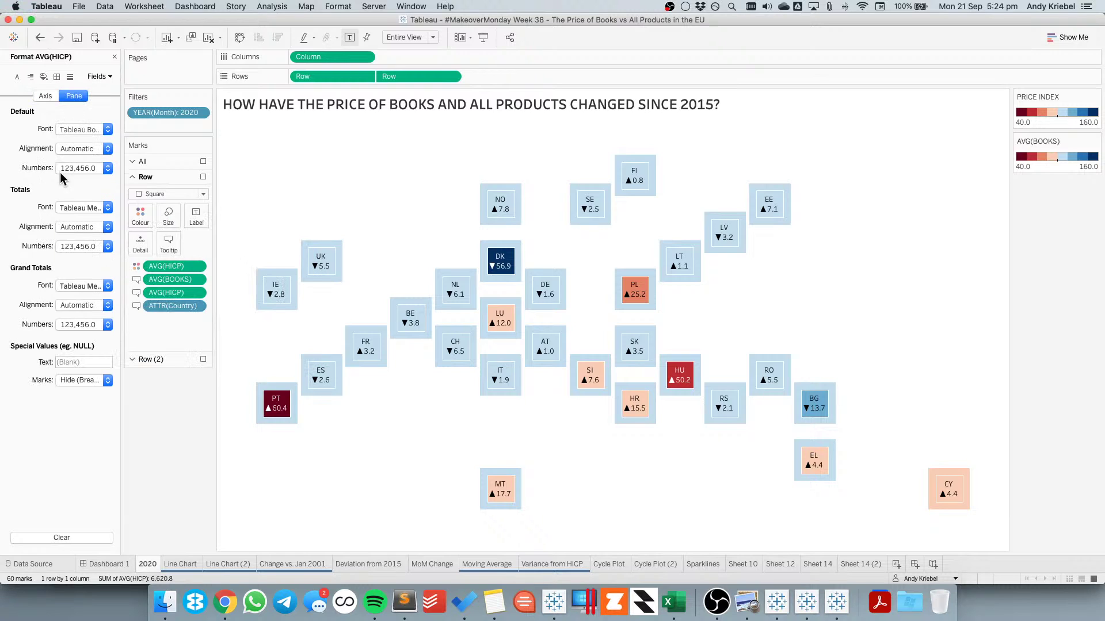
{"action": "left_click", "coordinate": [81, 168]}
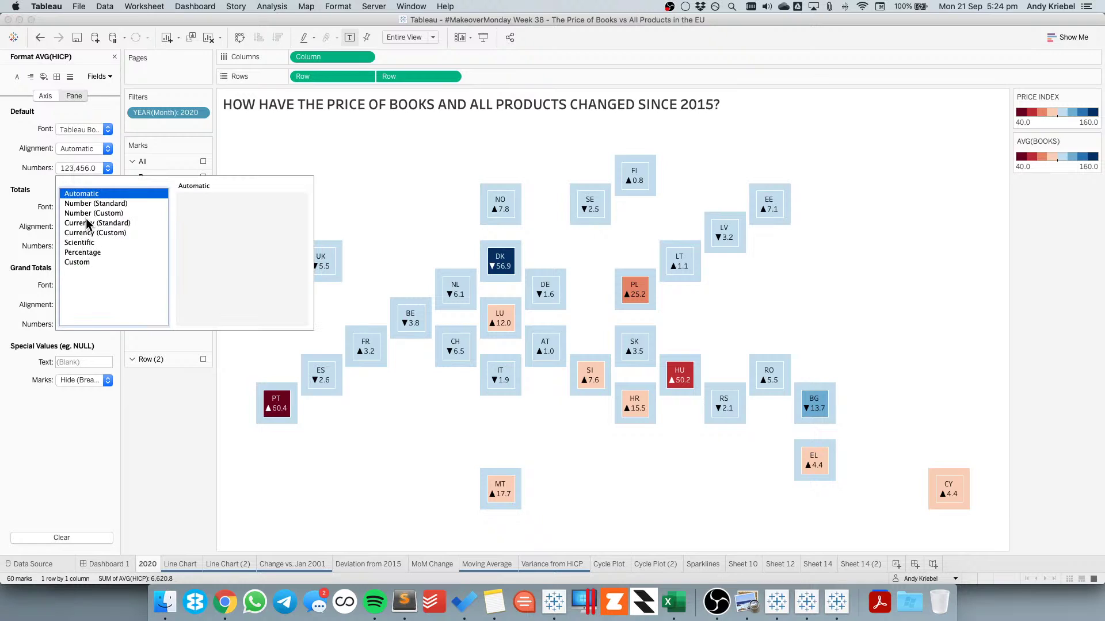
{"action": "left_click", "coordinate": [163, 214]}
{"action": "left_click", "coordinate": [213, 214]}
{"action": "left_click", "coordinate": [213, 215]}
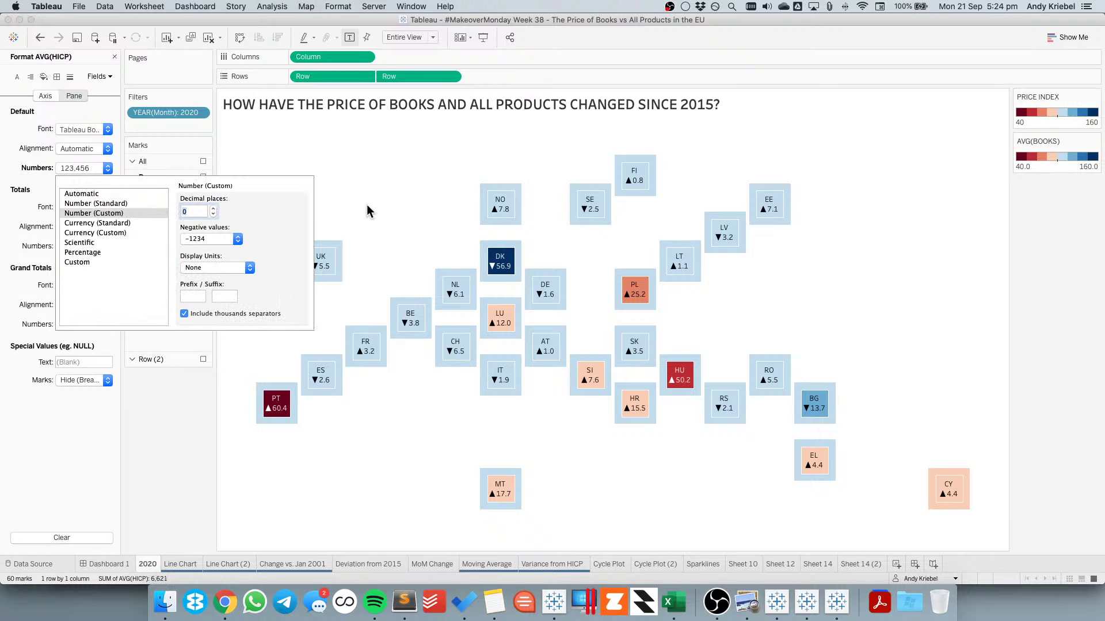
{"action": "left_click", "coordinate": [368, 205]}
{"action": "mouse_move", "coordinate": [651, 172]}
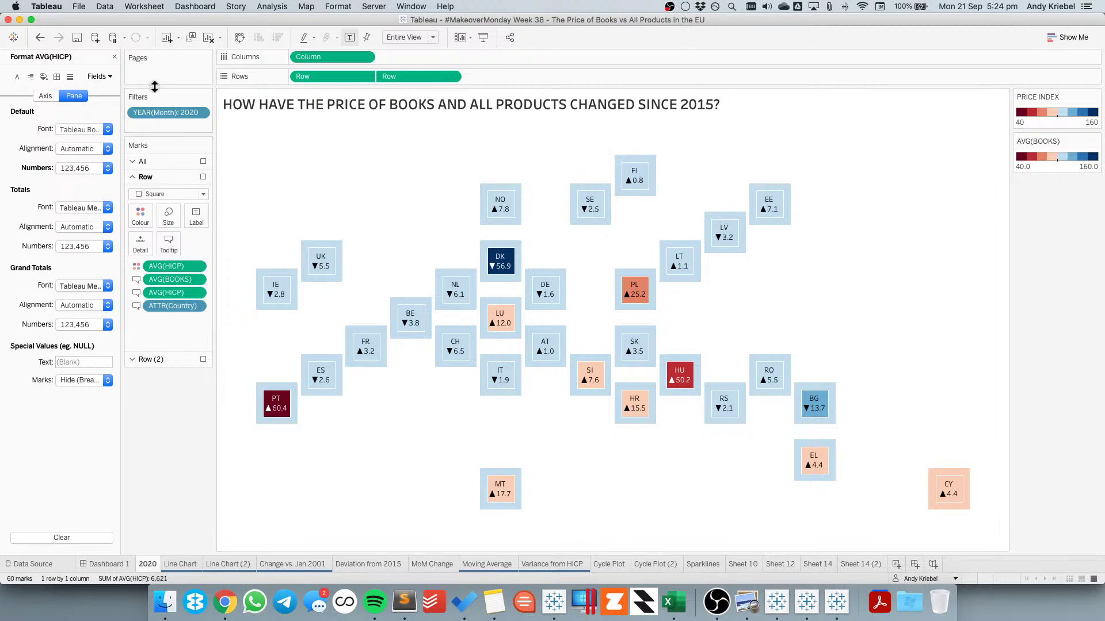
Undo the decimal-place changes to the AVG(HICP) number format and close the formatting options
{"action": "left_click", "coordinate": [40, 38]}
{"action": "left_click", "coordinate": [38, 39]}
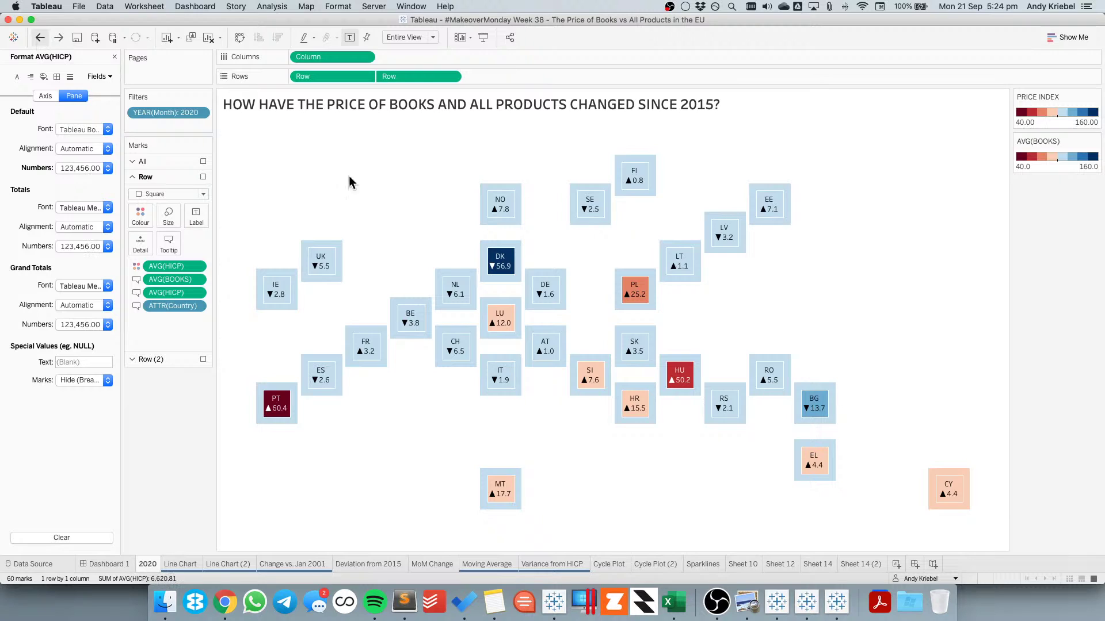
{"action": "mouse_move", "coordinate": [637, 177]}
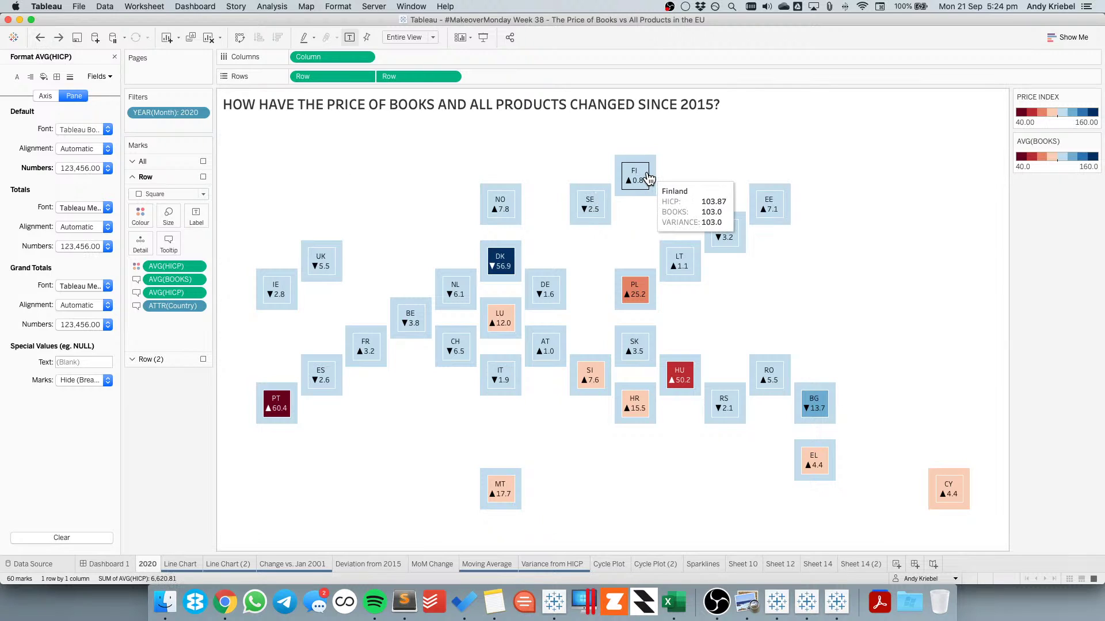
{"action": "left_click", "coordinate": [41, 39]}
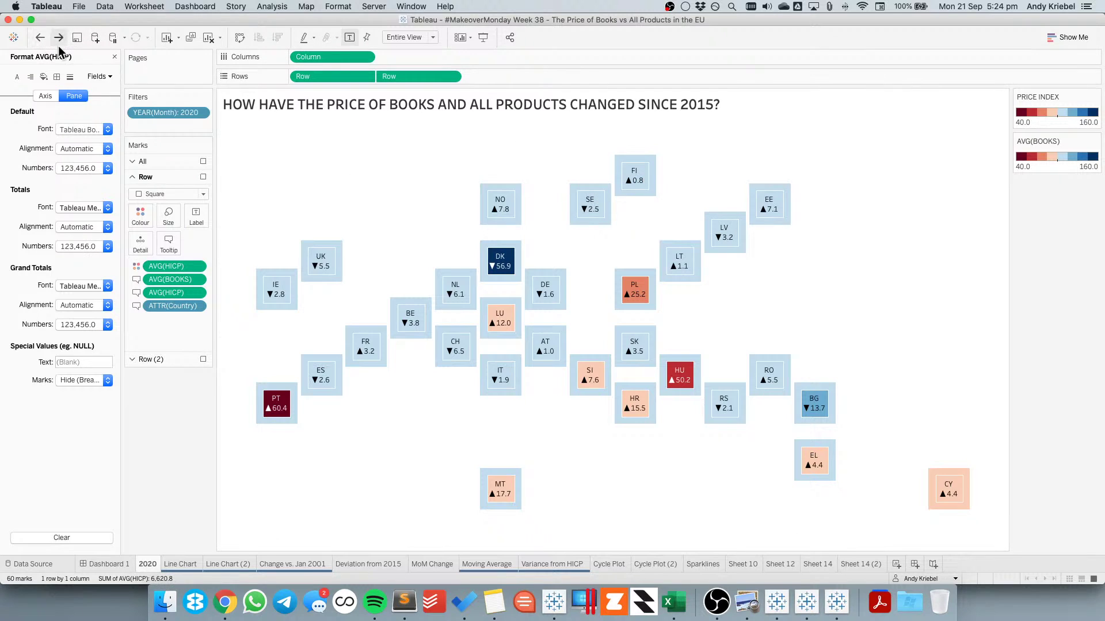
{"action": "mouse_move", "coordinate": [652, 163]}
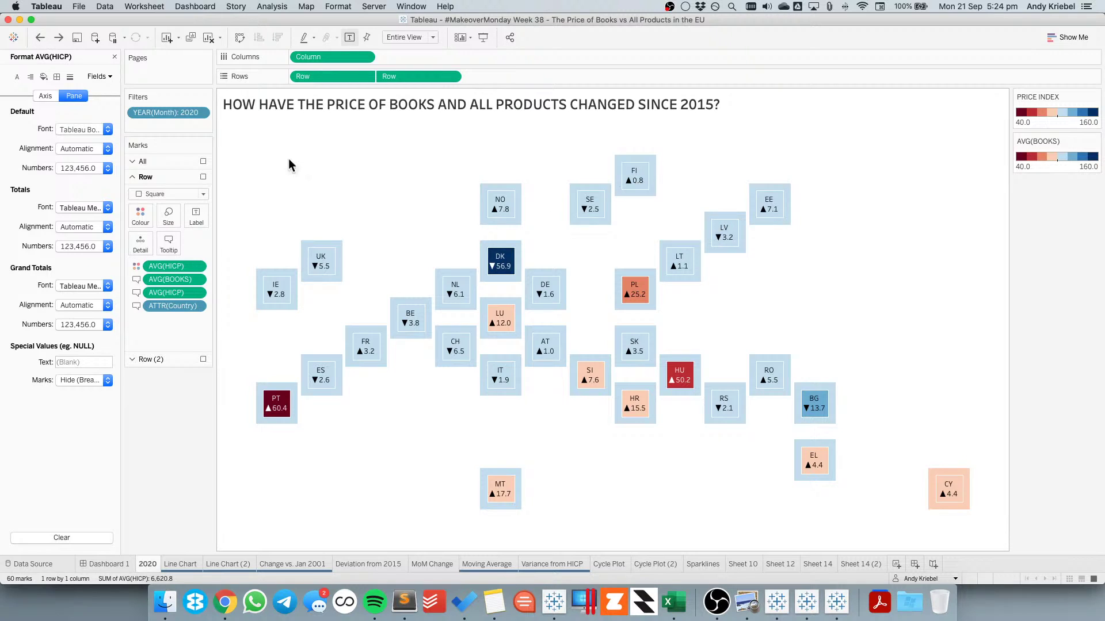
{"action": "left_click", "coordinate": [115, 57]}
{"action": "mouse_move", "coordinate": [318, 267]}
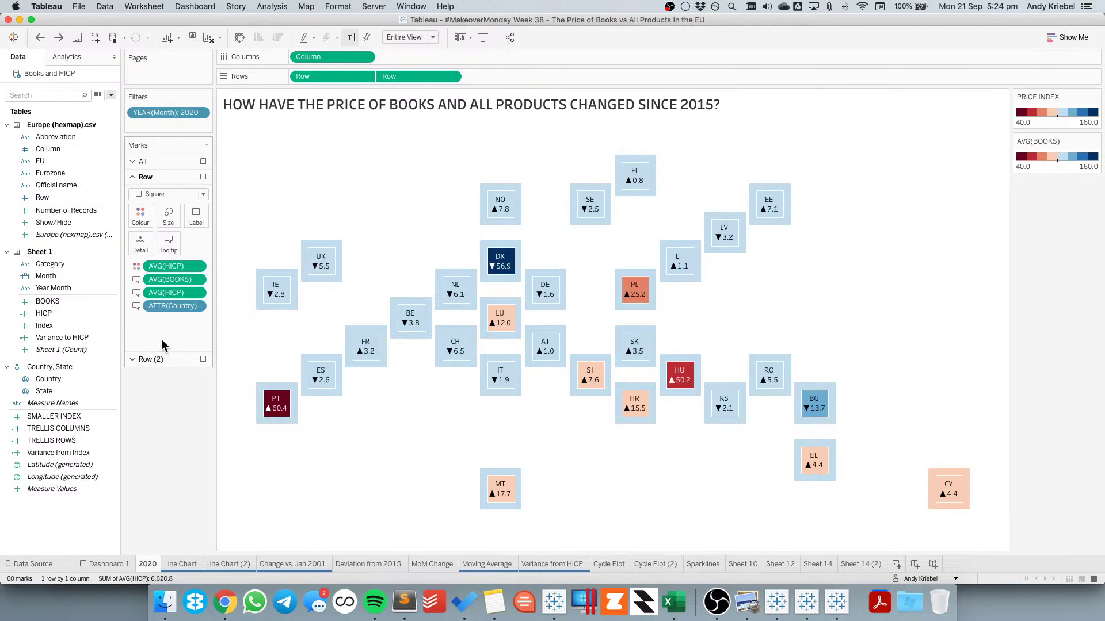
Examine the Row (2) marks and the formula of the Variance to HICP calculation, closing it without changes
{"action": "left_click", "coordinate": [152, 360]}
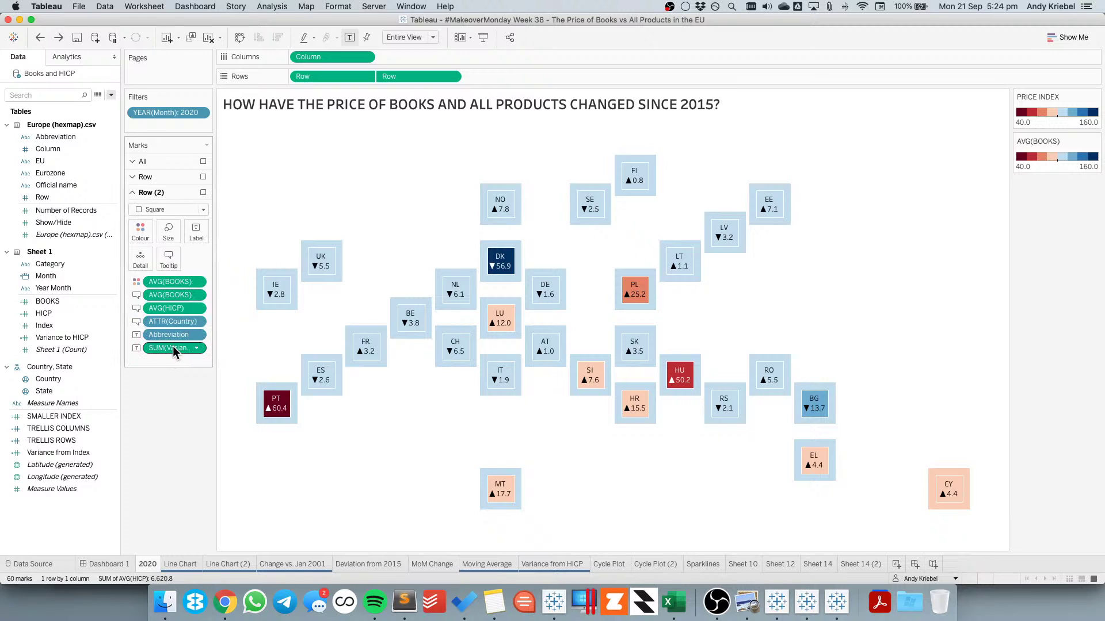
{"action": "left_click", "coordinate": [71, 337]}
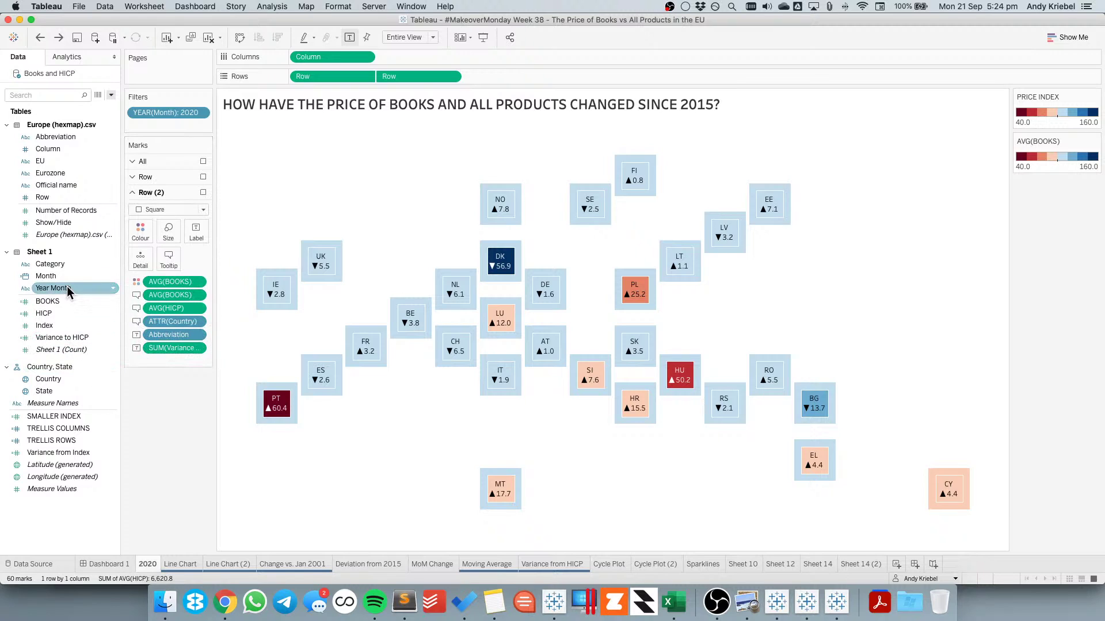
{"action": "right_click", "coordinate": [71, 337]}
{"action": "left_click", "coordinate": [104, 144]}
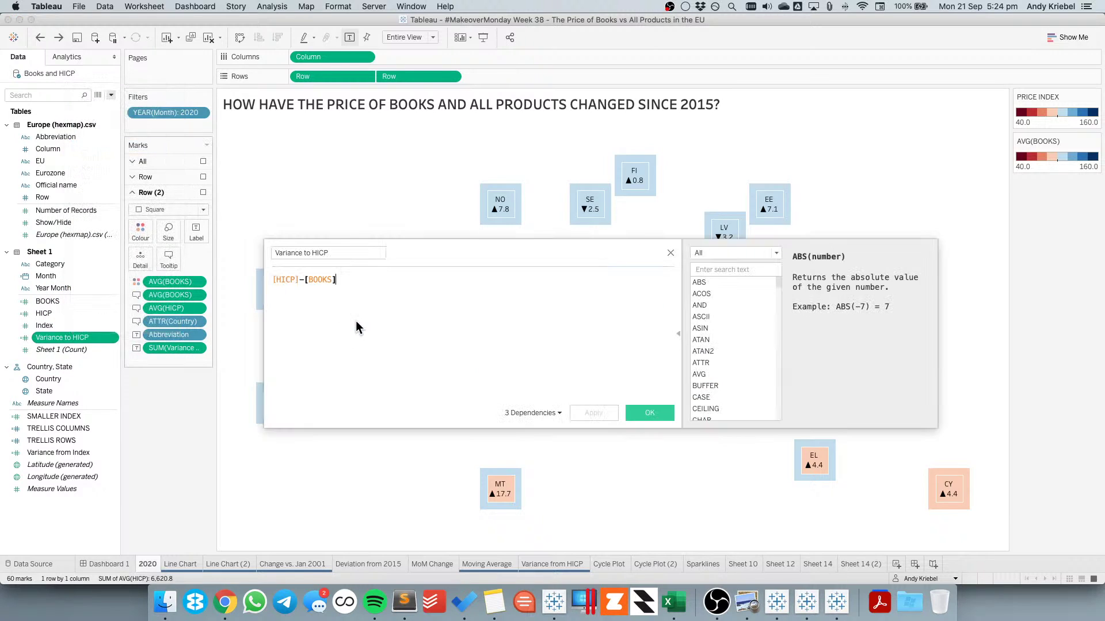
{"action": "left_click", "coordinate": [274, 280]}
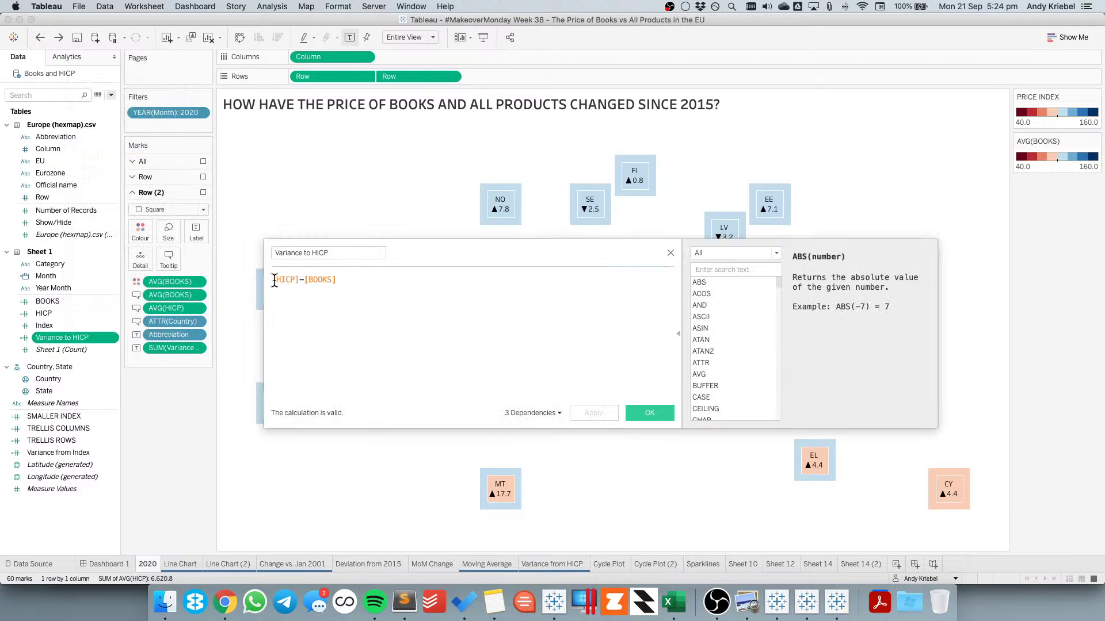
{"action": "left_click", "coordinate": [670, 254]}
Try removing the Variance to HICP field from the Row (2) marks, check Norway's tooltip, and undo the removal
{"action": "left_click_drag", "start_coordinate": [179, 349], "coordinate": [242, 313]}
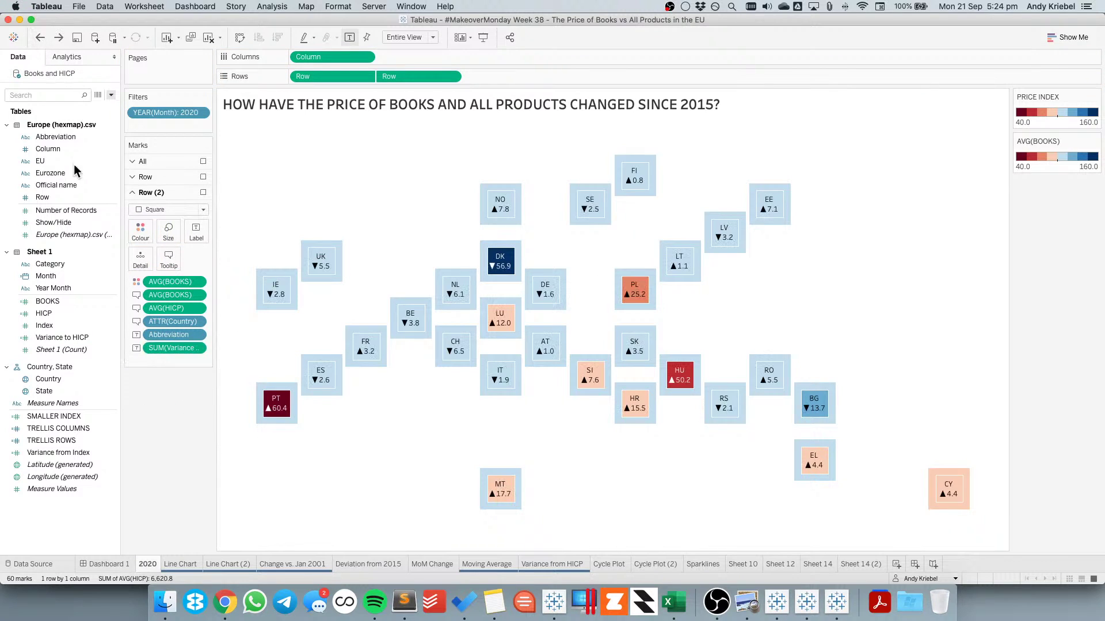
{"action": "mouse_move", "coordinate": [510, 211]}
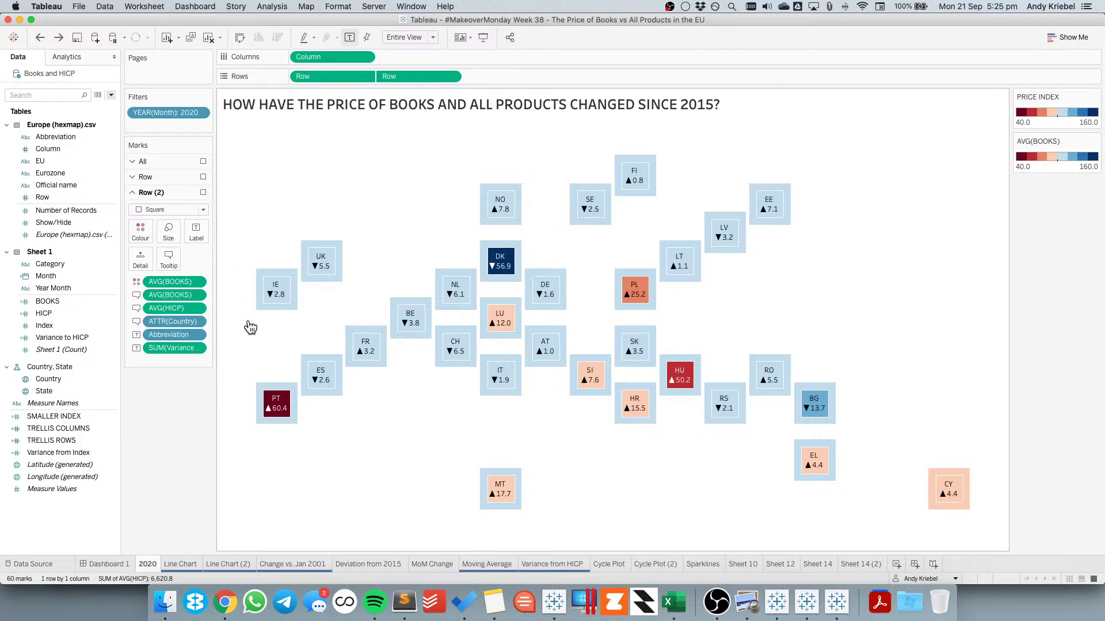
{"action": "left_click_drag", "start_coordinate": [170, 348], "coordinate": [170, 392]}
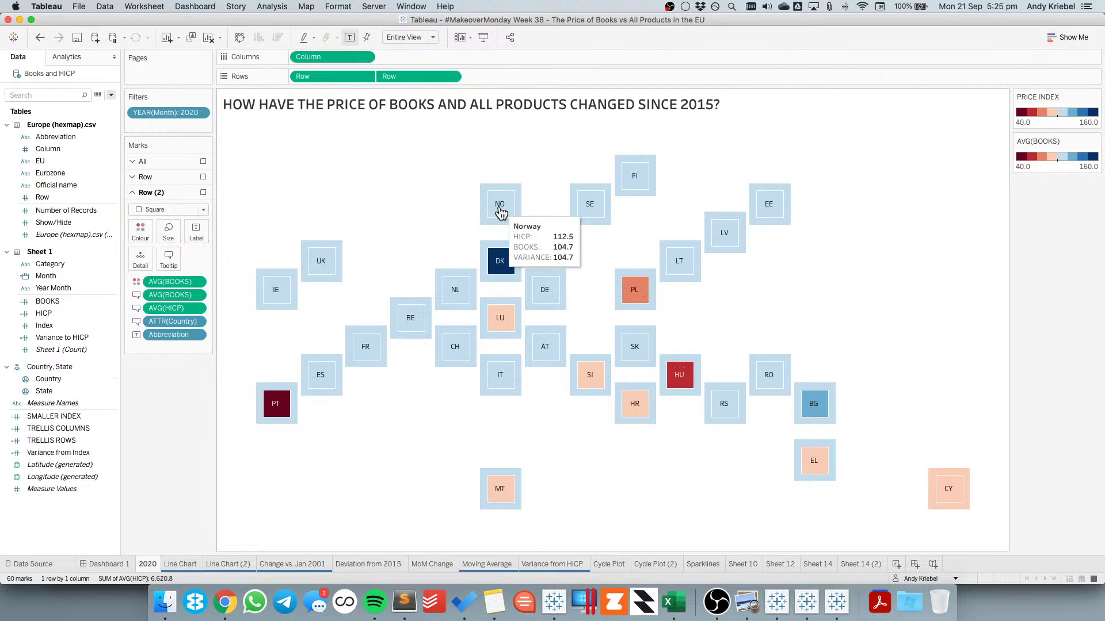
{"action": "key", "text": "super+z"}
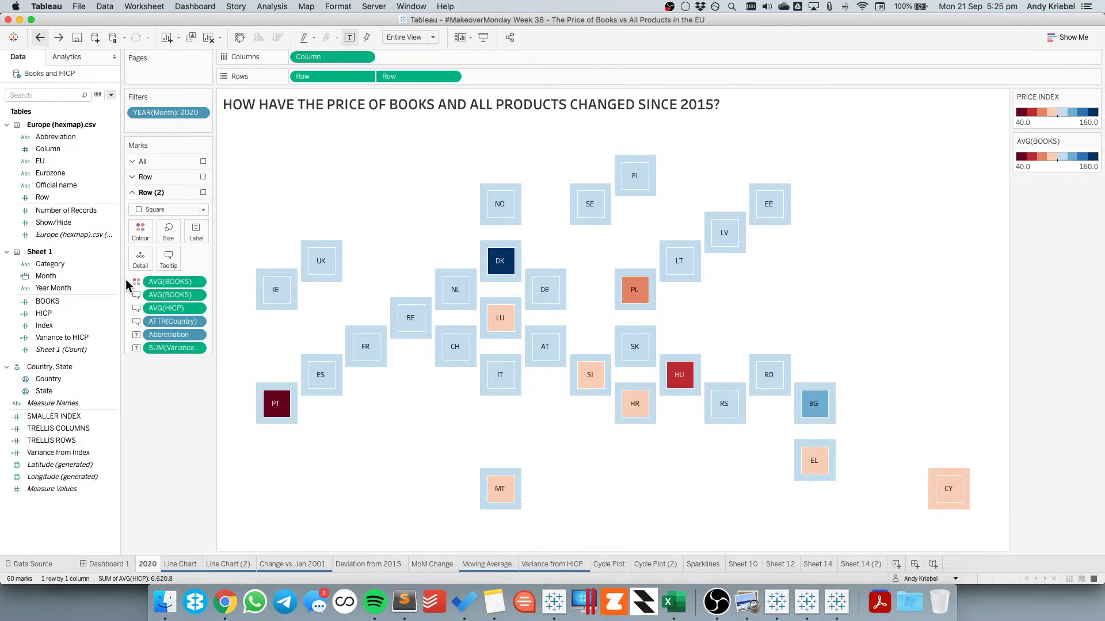
Delete the VARIANCE line from the tooltip shared by all marks and confirm the edit
{"action": "left_click", "coordinate": [155, 164]}
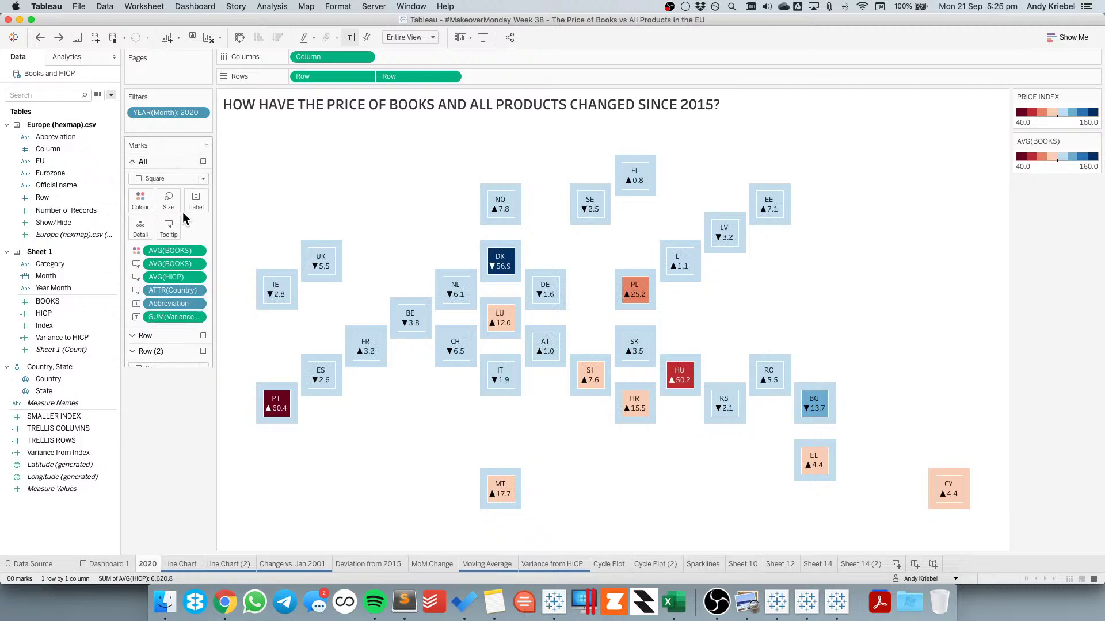
{"action": "left_click", "coordinate": [166, 228]}
{"action": "left_click_drag", "start_coordinate": [389, 212], "coordinate": [238, 200]}
{"action": "key", "text": "BackSpace"}
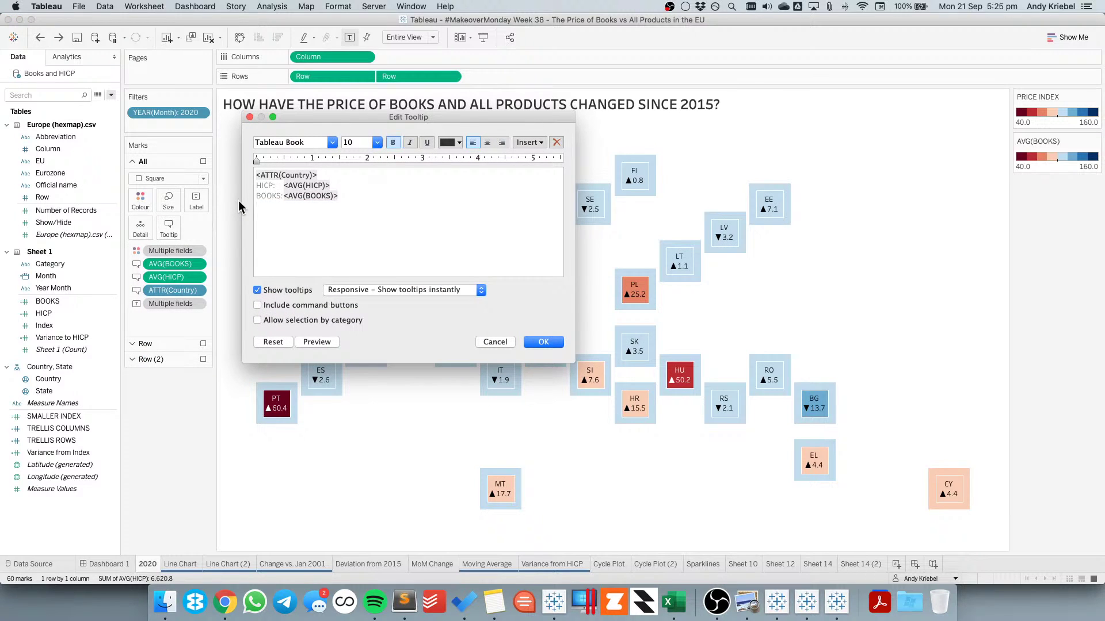
{"action": "left_click", "coordinate": [554, 344]}
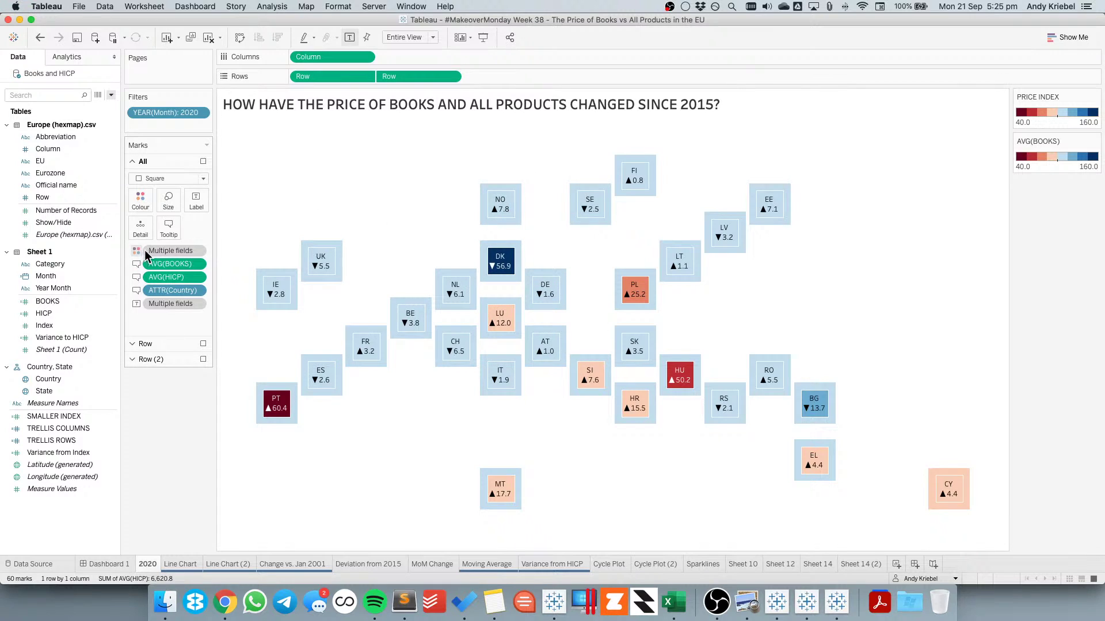
Convert the tooltip's country name to capitals by changing its field expression to ATTR(UPPER([Country]))
{"action": "double_click", "coordinate": [163, 288]}
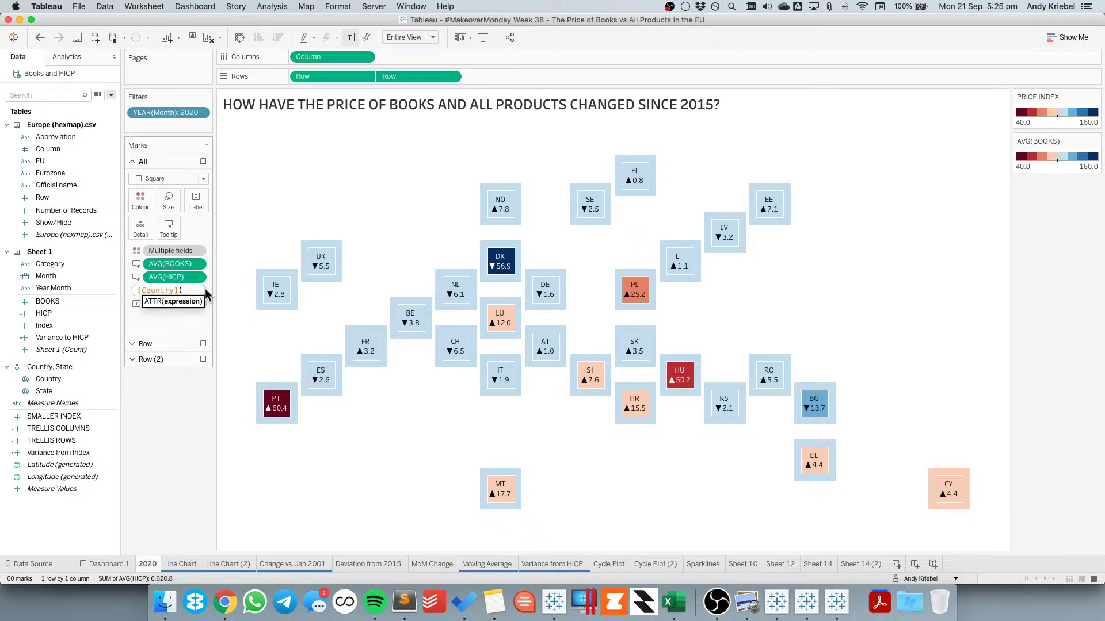
{"action": "key", "text": "Home"}
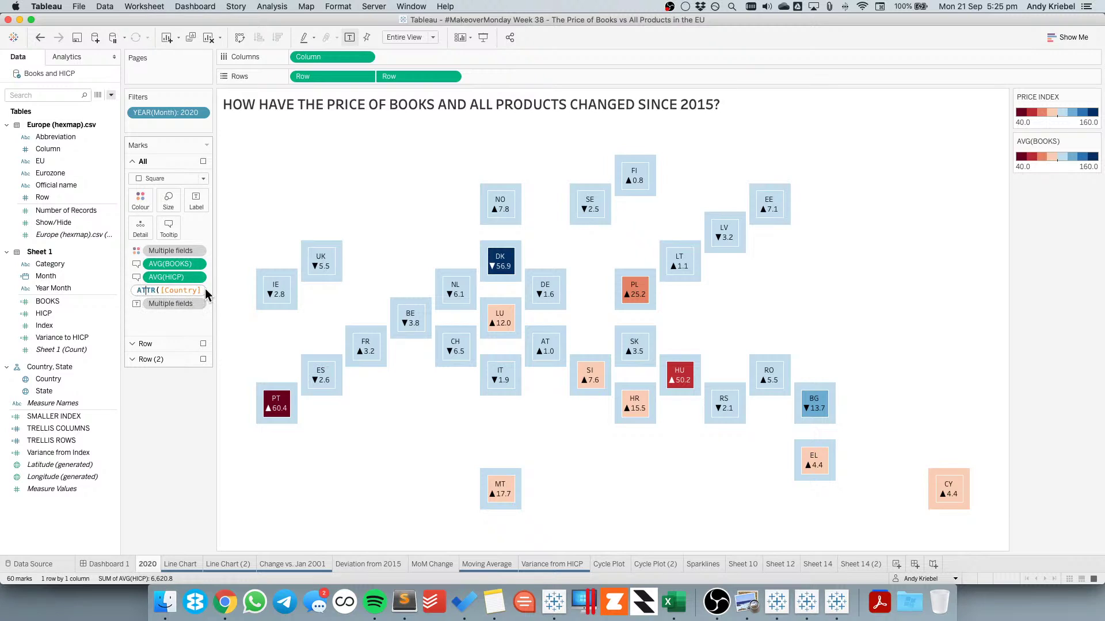
{"action": "key", "text": "Right"}
{"action": "key", "text": "Right"}
{"action": "key", "text": "Right"}
{"action": "type", "text": "UPPER("}
{"action": "key", "text": "End"}
{"action": "type", "text": ")"}
{"action": "key", "text": "Return"}
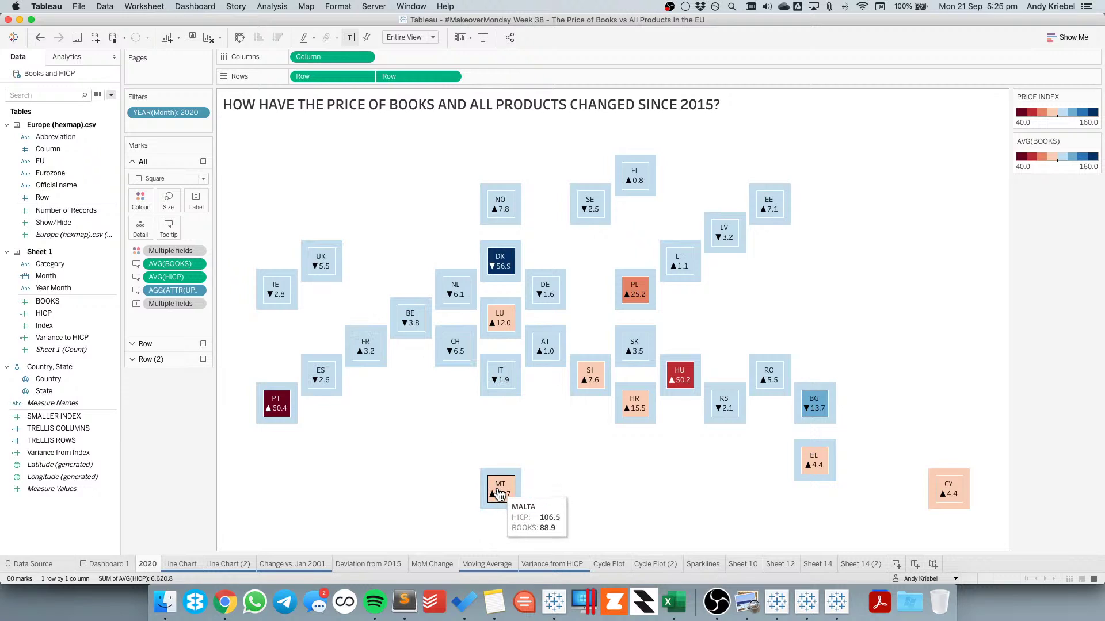
Go back to Dashboard 1 and show the caption for the 2020 tile map
{"action": "left_click", "coordinate": [117, 565]}
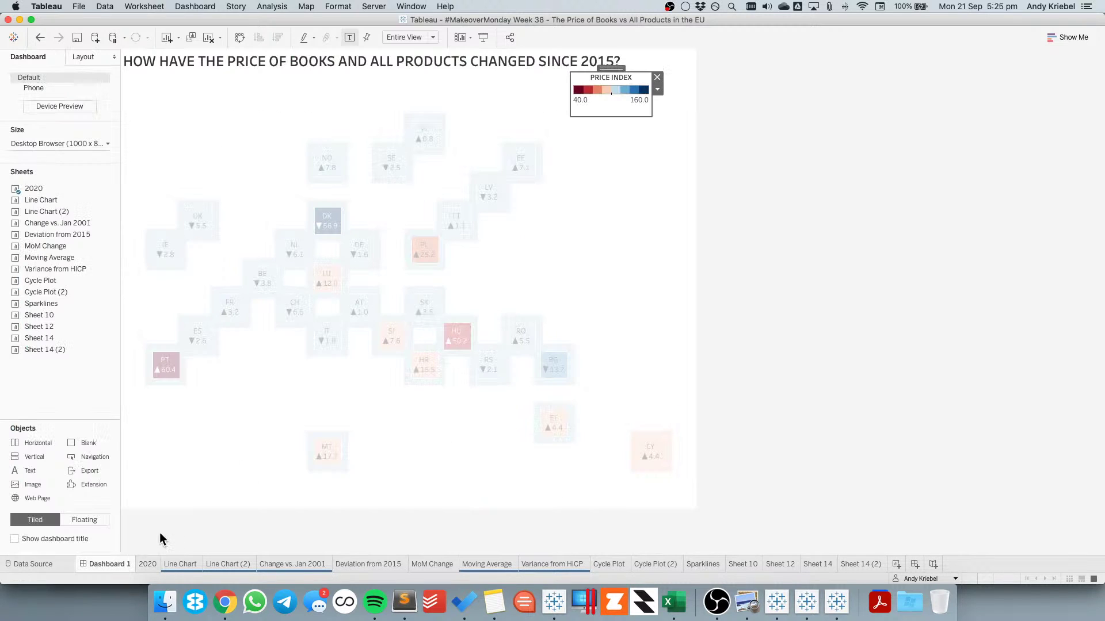
{"action": "left_click", "coordinate": [608, 165]}
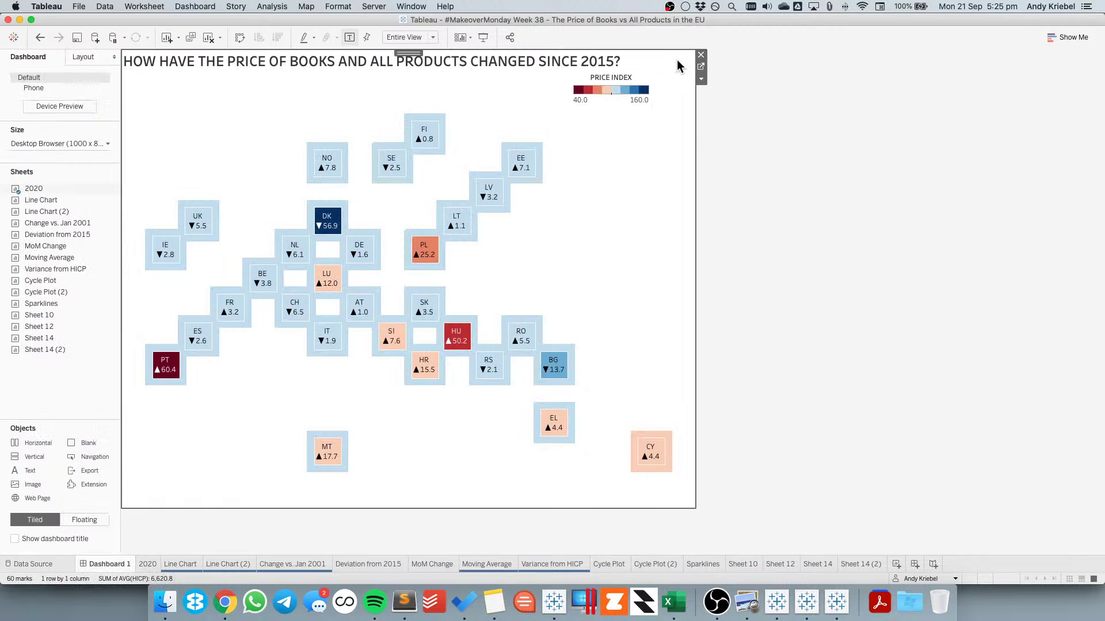
{"action": "left_click", "coordinate": [701, 79]}
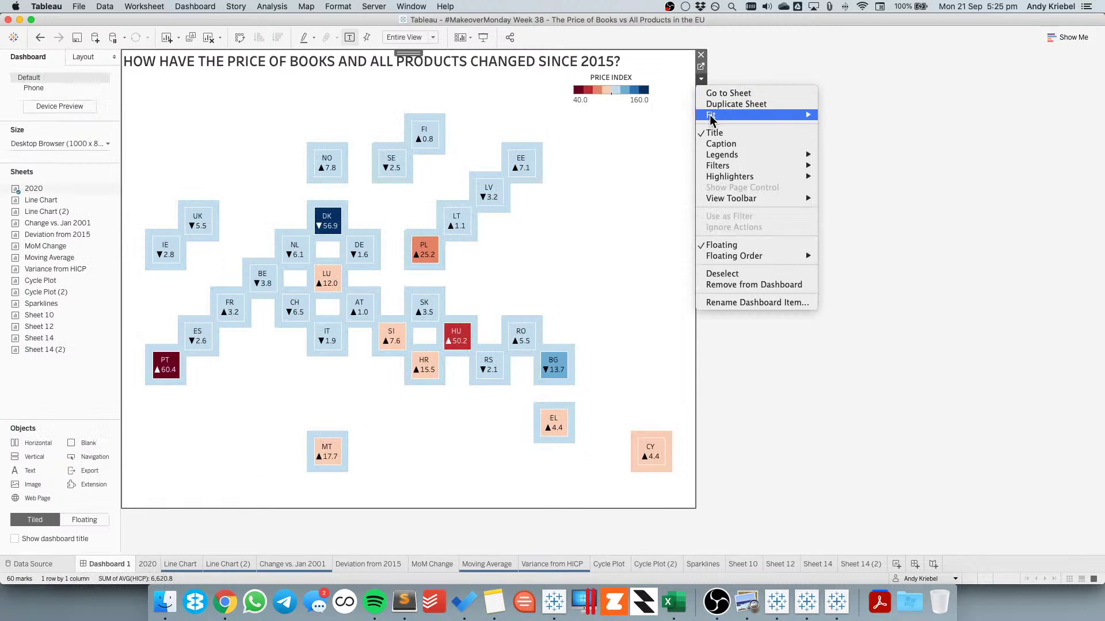
{"action": "left_click", "coordinate": [718, 143]}
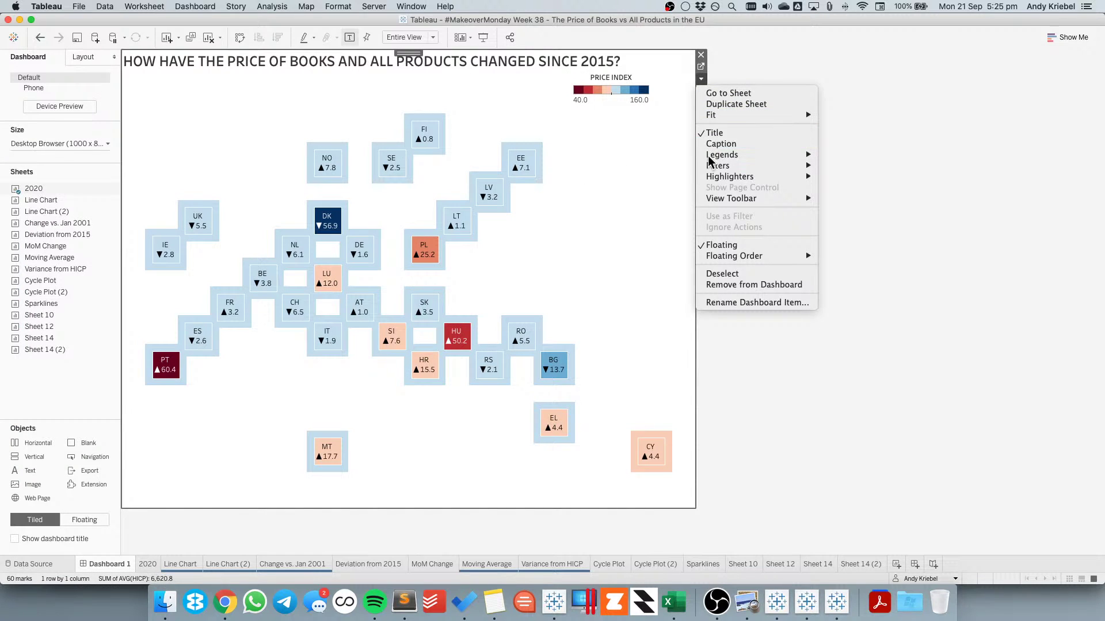
Open the map's caption for editing, centre its text and colour it light grey
{"action": "double_click", "coordinate": [382, 500]}
{"action": "key", "text": "super+a"}
{"action": "left_click", "coordinate": [484, 169]}
{"action": "left_click", "coordinate": [452, 168]}
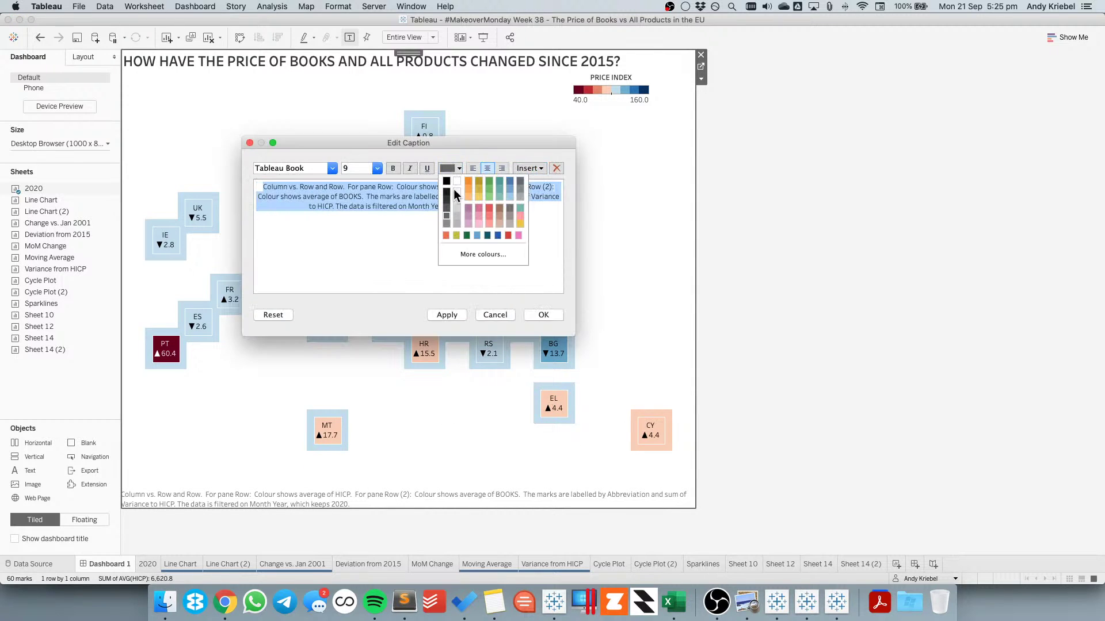
{"action": "left_click", "coordinate": [454, 225]}
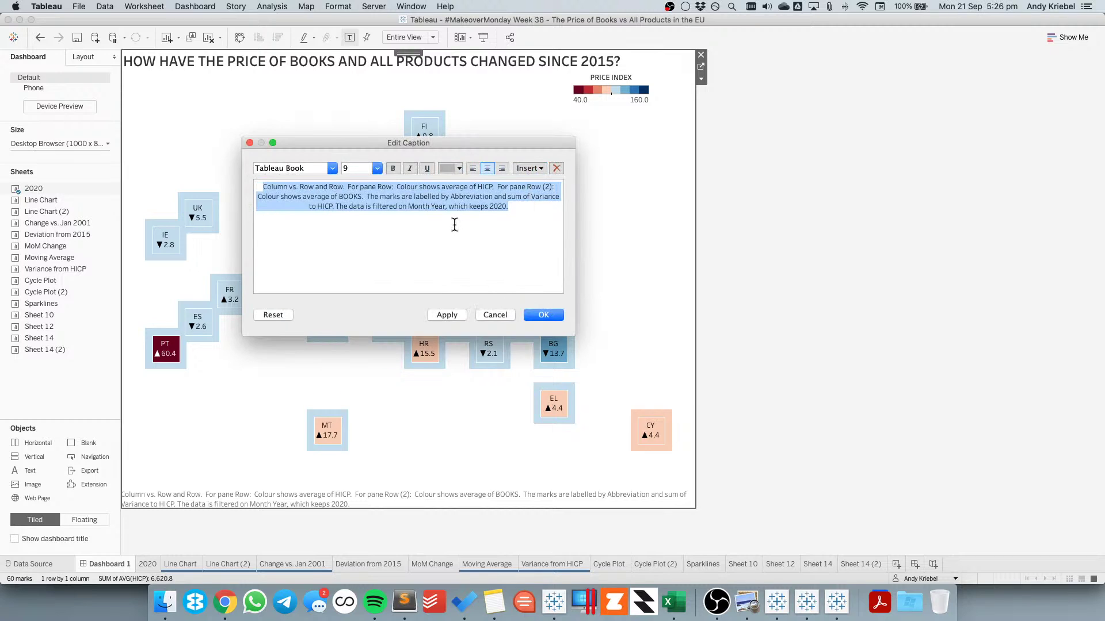
Replace the caption text with DATA SOURCE: EUROSTAT, checking the source on the Eurostat book-price article in Chrome
{"action": "type", "text": "data sour"}
{"action": "key", "text": "super+a"}
{"action": "type", "text": "DATA SOU"}
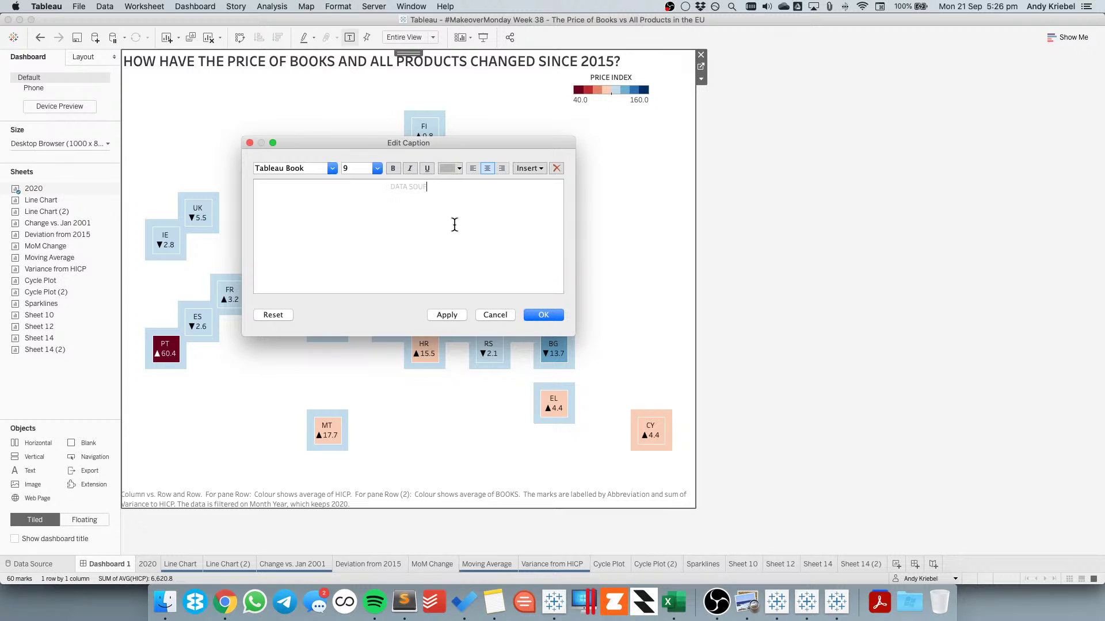
{"action": "type", "text": "RCE:"}
{"action": "key", "text": "super+Tab"}
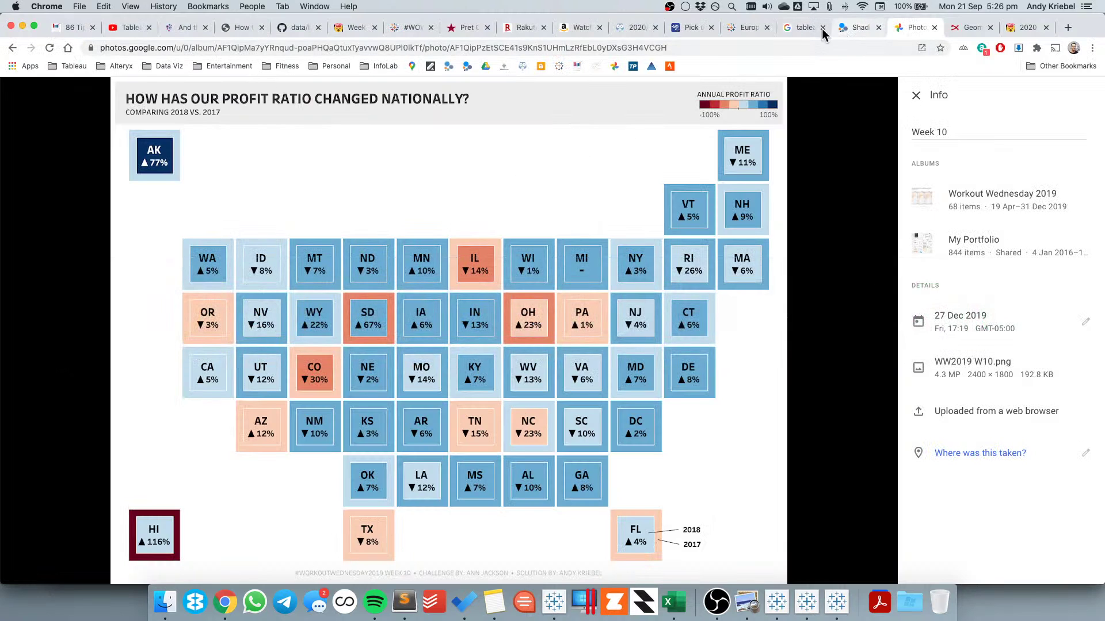
{"action": "left_click", "coordinate": [731, 27]}
{"action": "left_click", "coordinate": [690, 27]}
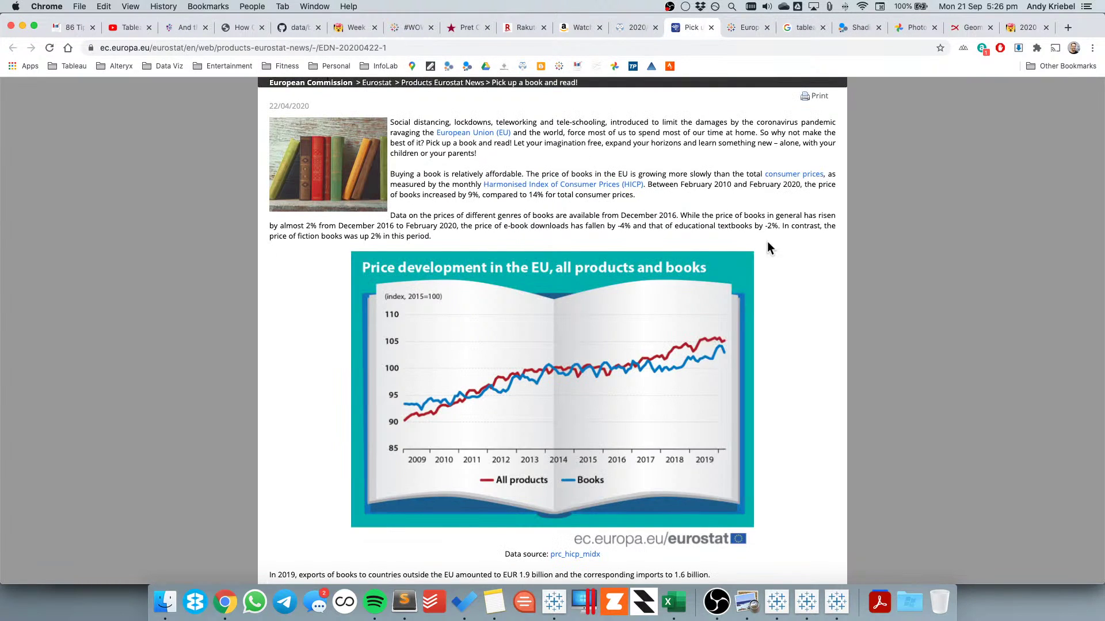
{"action": "scroll", "coordinate": [789, 268], "scroll_direction": "down", "scroll_amount": 3}
{"action": "key", "text": "super+Tab"}
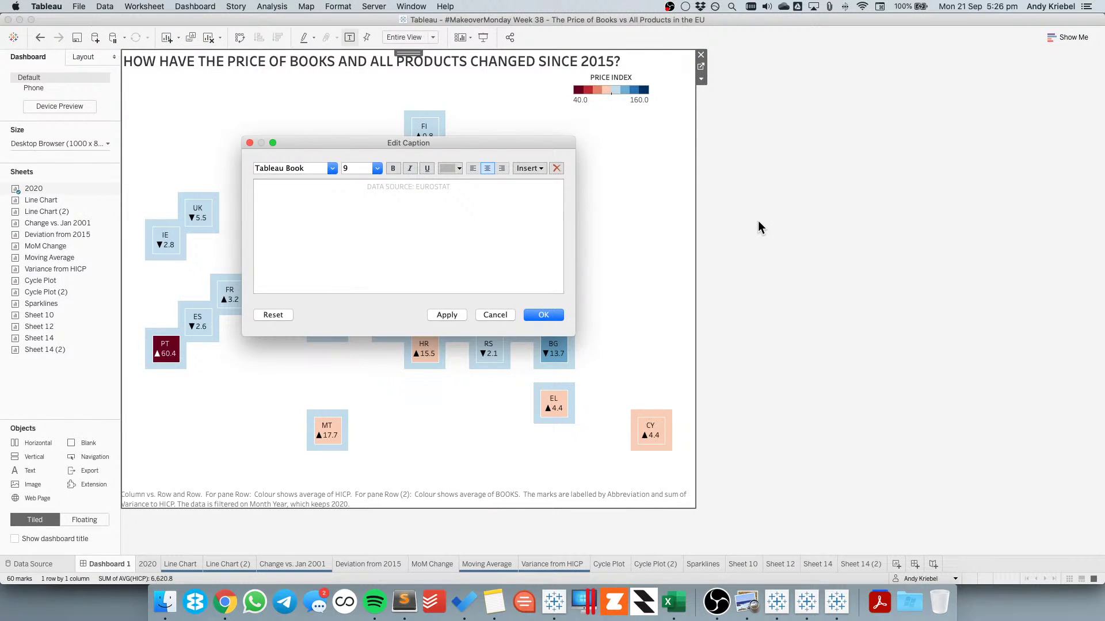
Append • INSPIRED BY: and the full name of the Europe hexagon map's author, looked up on Tableau Public in Chrome, to the caption
{"action": "type", "text": "• INSPIRED BY:"}
{"action": "key", "text": "super+Tab"}
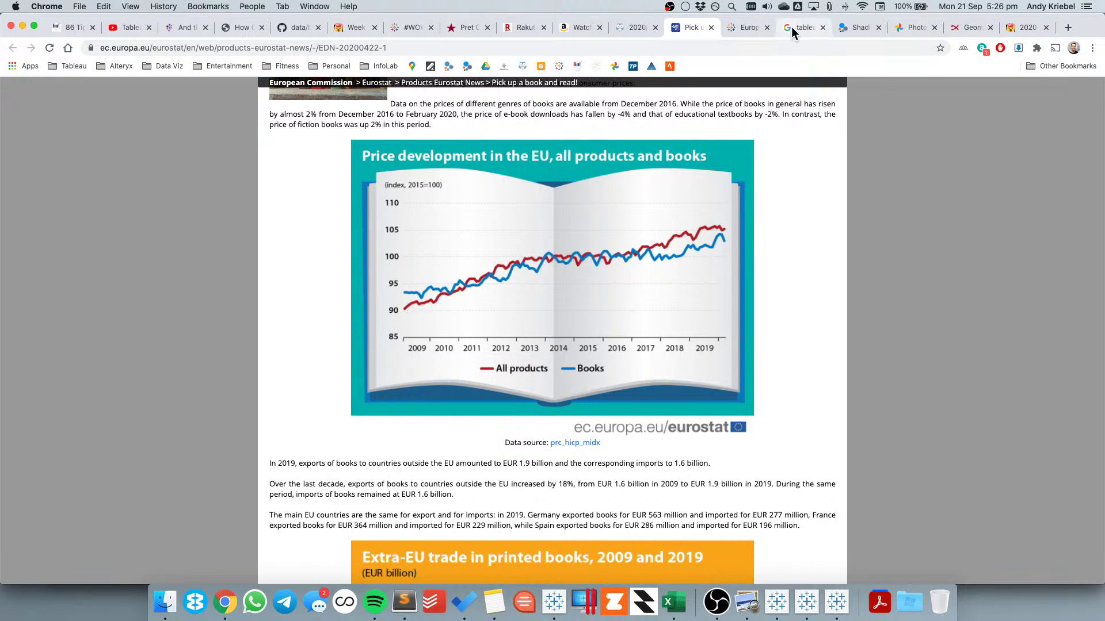
{"action": "left_click", "coordinate": [753, 28]}
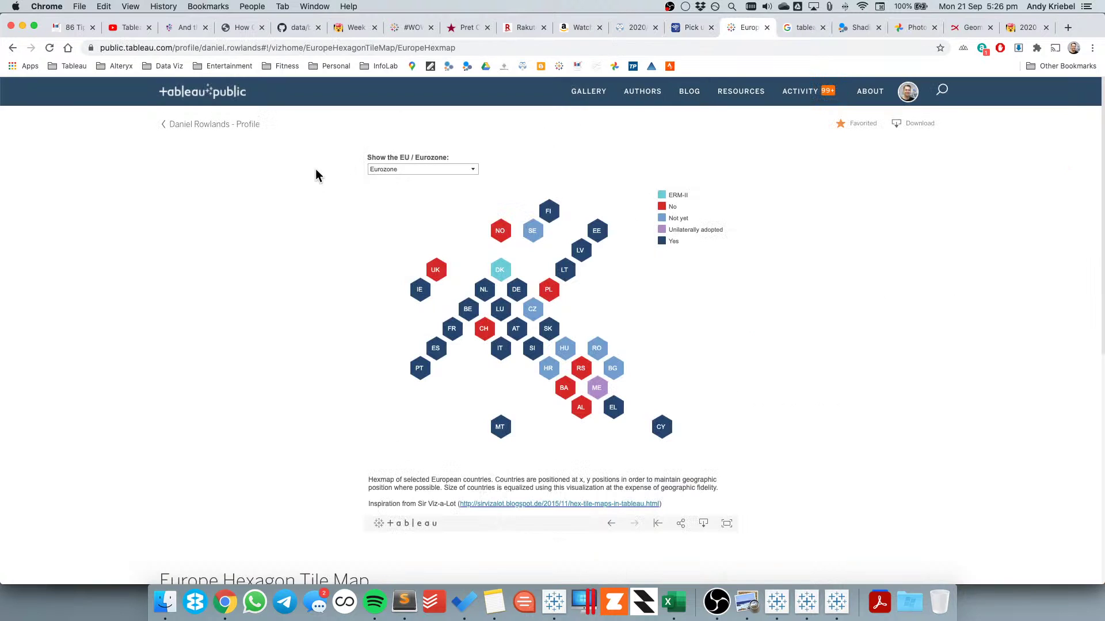
{"action": "key", "text": "super+Tab"}
{"action": "type", "text": "D"}
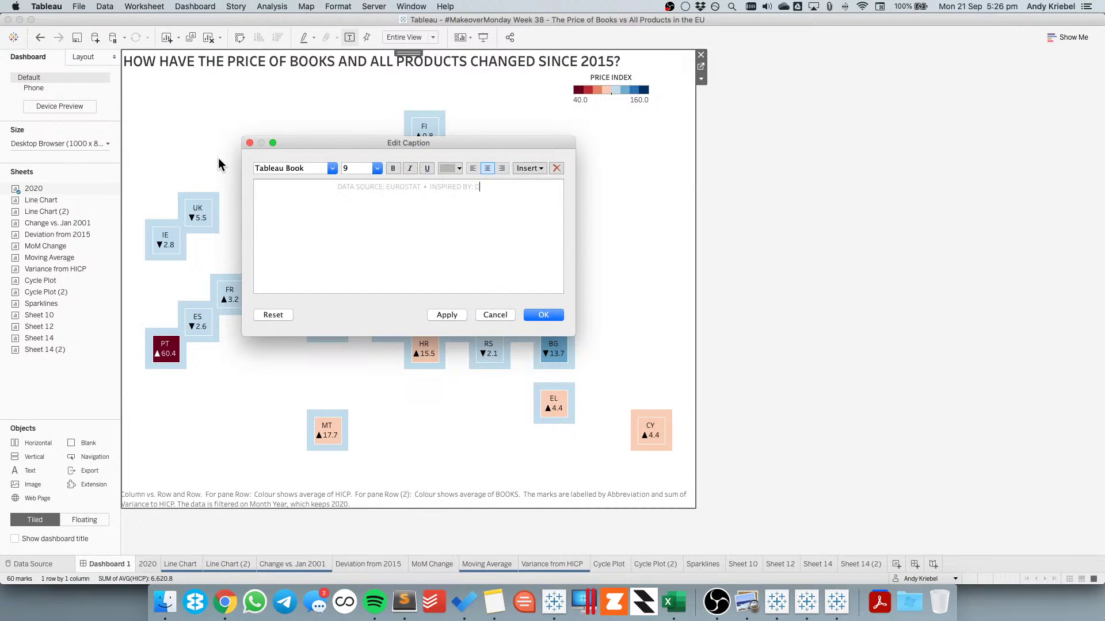
{"action": "type", "text": "ANIEL ROWLANDS"}
Switch to Chrome and follow the hexagon map's author on both Tableau Public and Twitter
{"action": "key", "text": "super+Tab"}
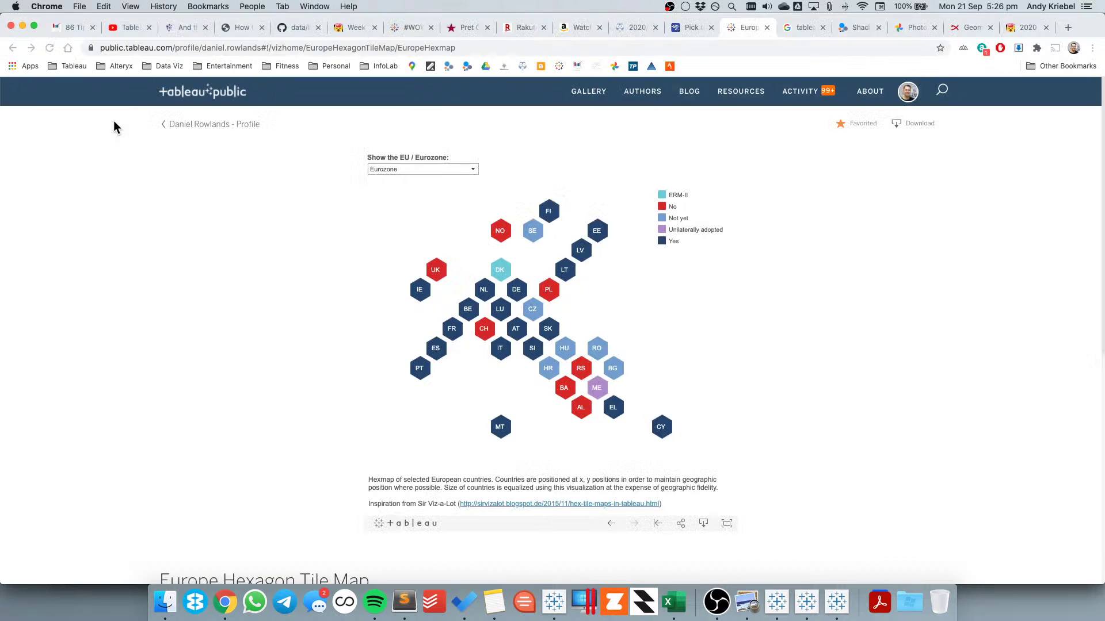
{"action": "left_click", "coordinate": [223, 130]}
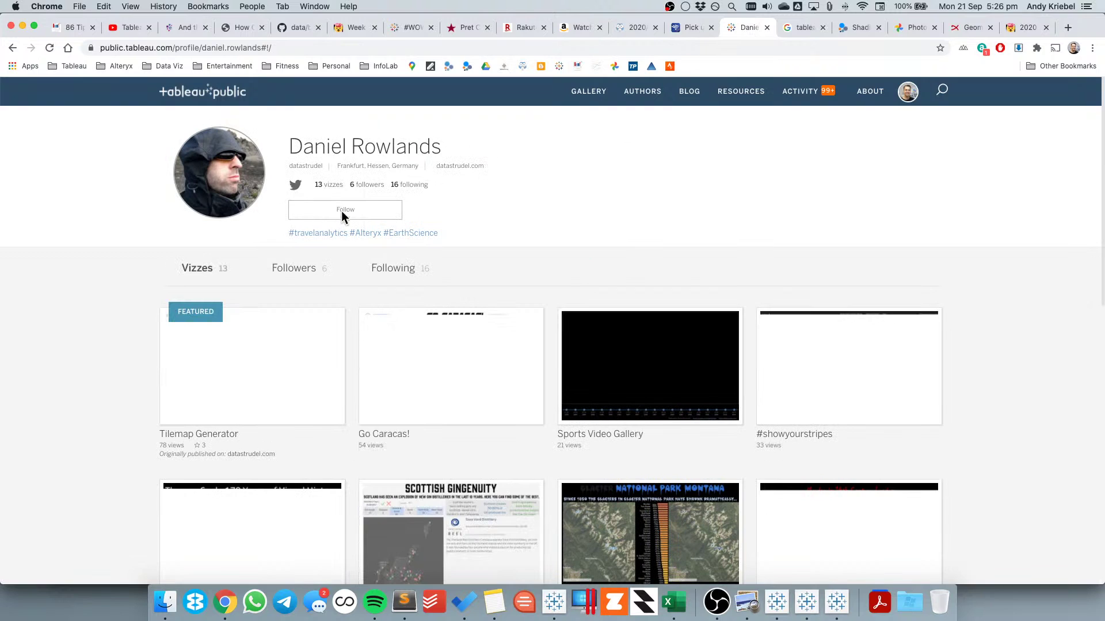
{"action": "left_click", "coordinate": [340, 213]}
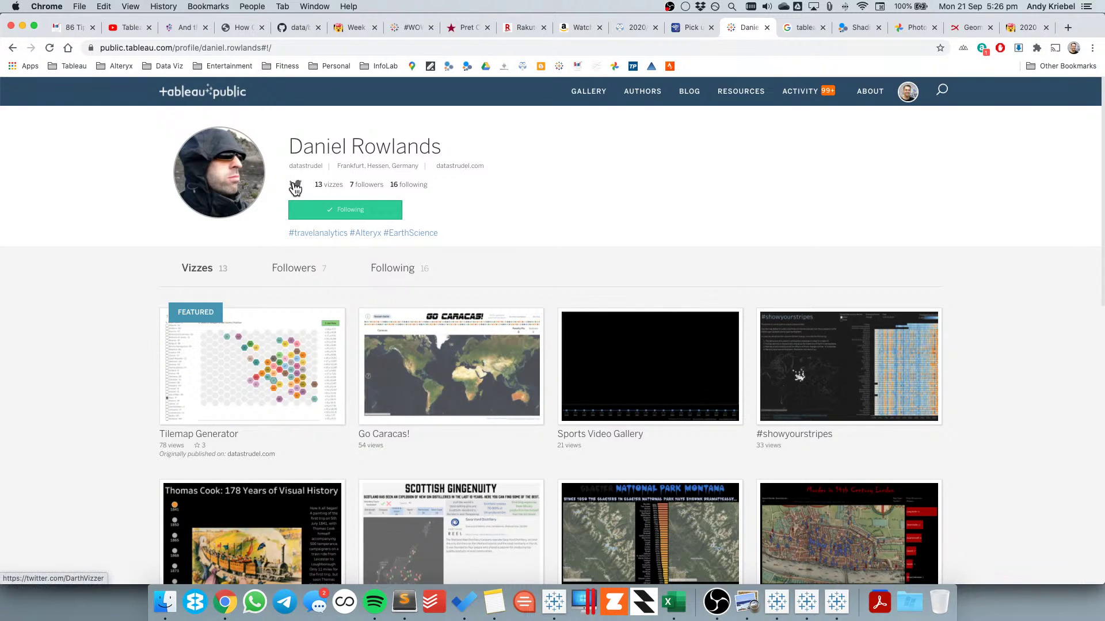
{"action": "left_click", "coordinate": [295, 187]}
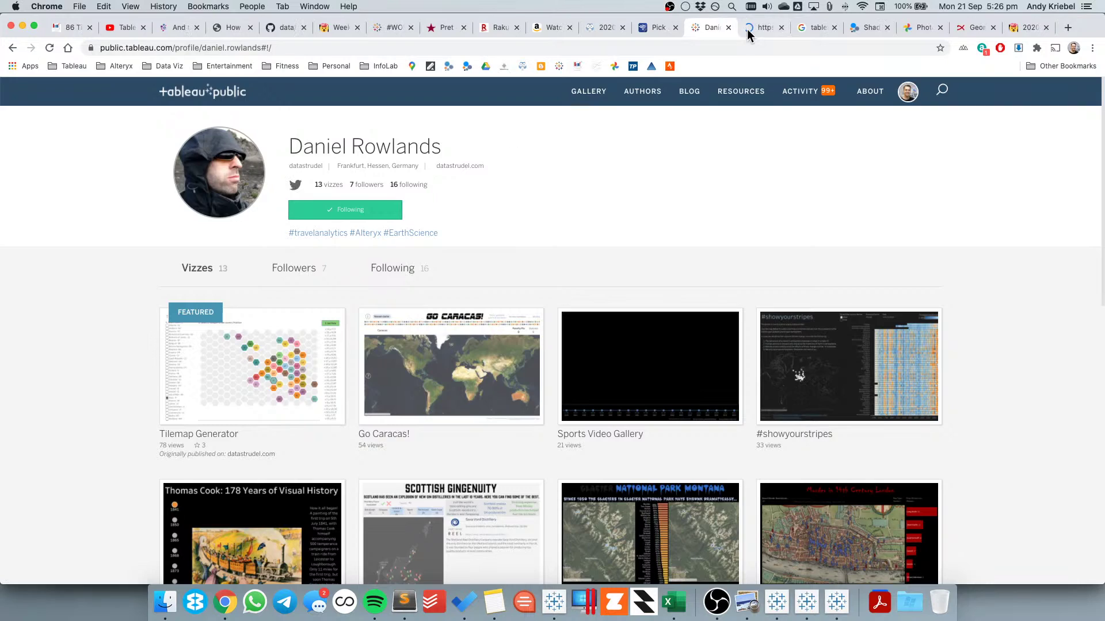
{"action": "left_click", "coordinate": [748, 31]}
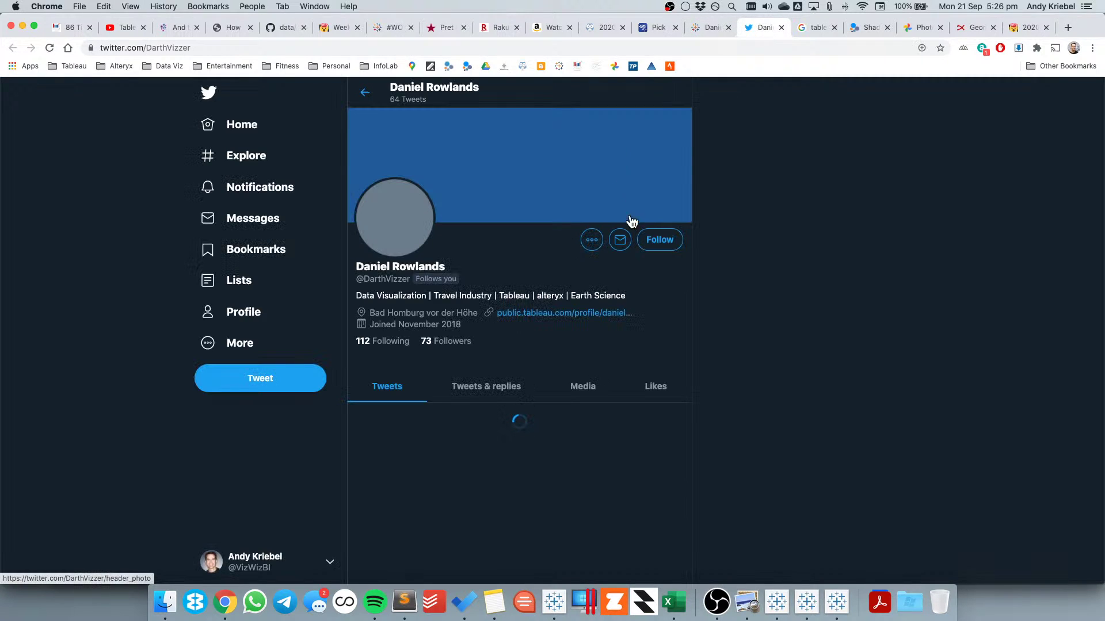
{"action": "left_click", "coordinate": [652, 242]}
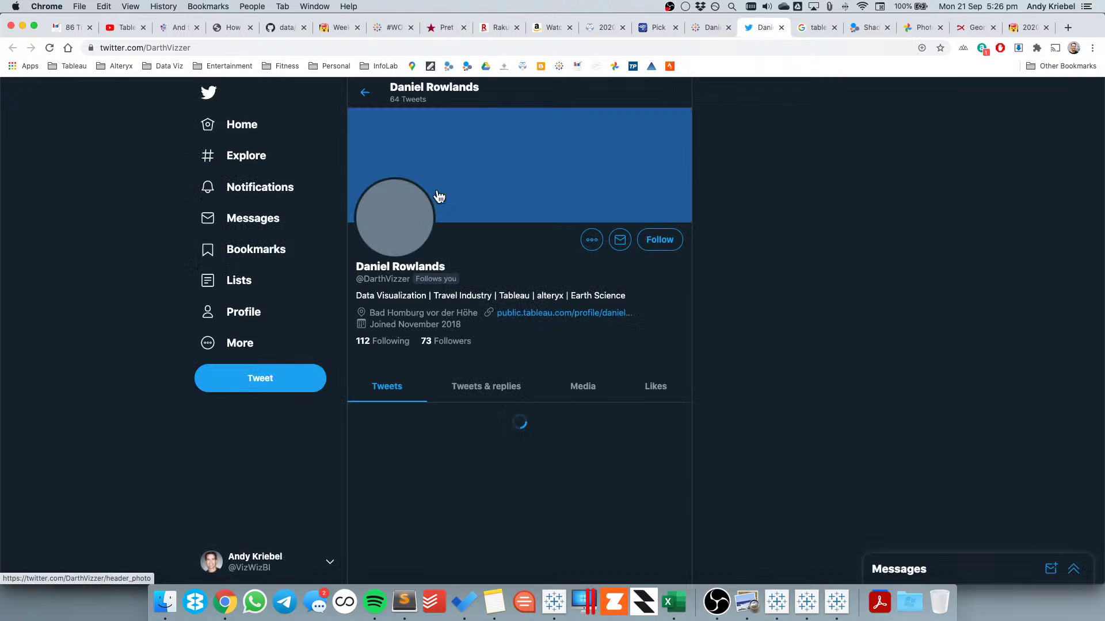
Add the inspiring author's Twitter handle to the Tableau caption, followed by • CREATED BY: with the creator's full name and handle
{"action": "double_click", "coordinate": [165, 49]}
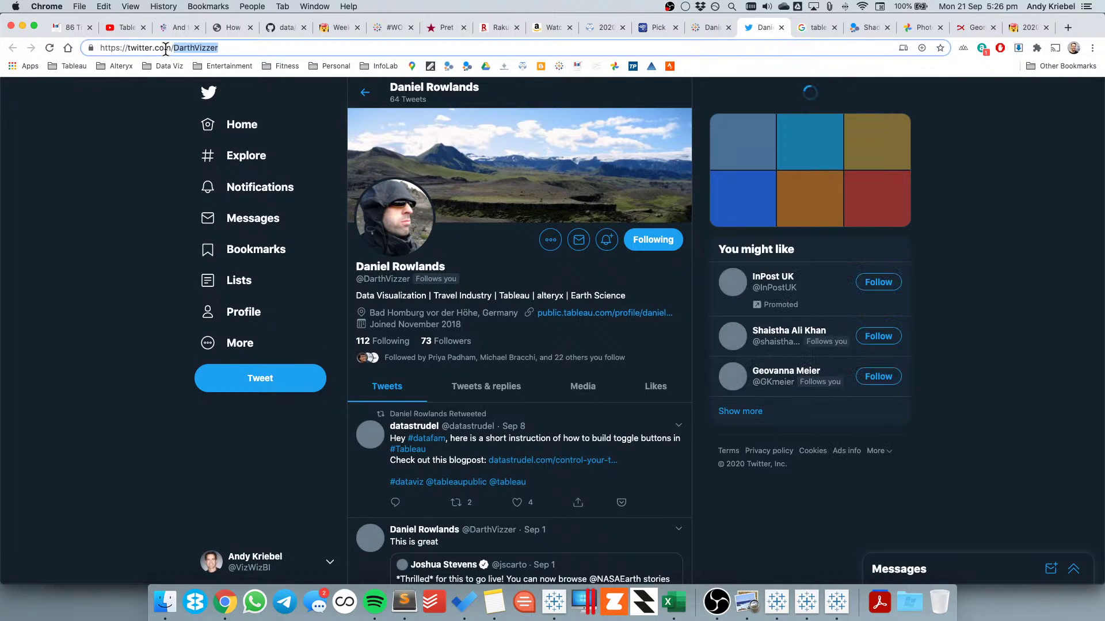
{"action": "key", "text": "super+Tab"}
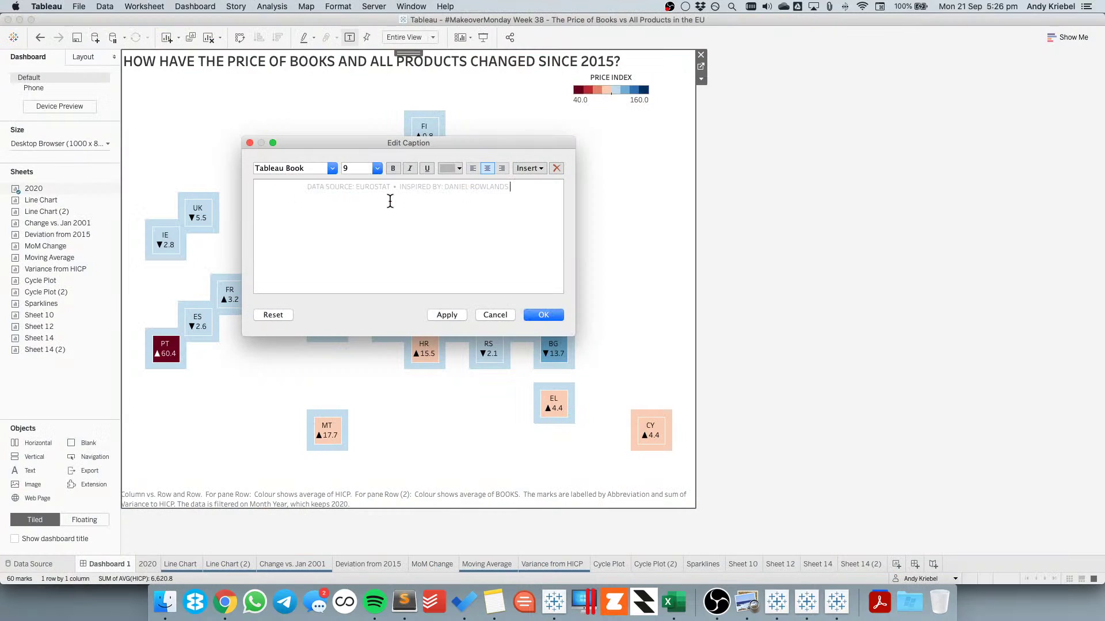
{"action": "type", "text": "| @DARTHVIZZER • CRE"}
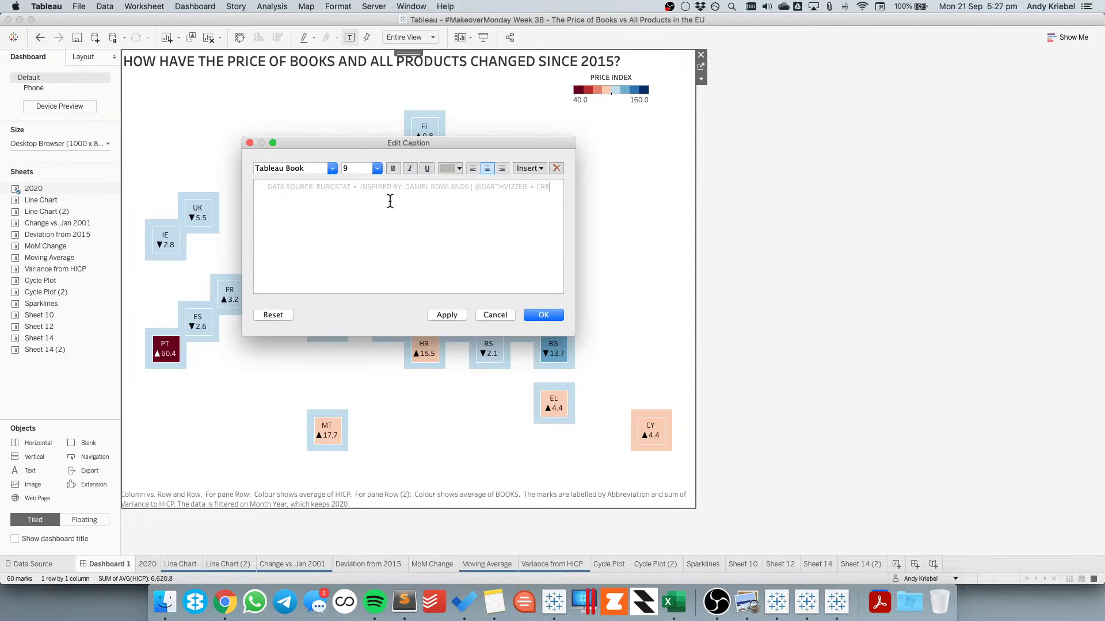
{"action": "type", "text": "ATED BY: ANDY KRIEBEL"}
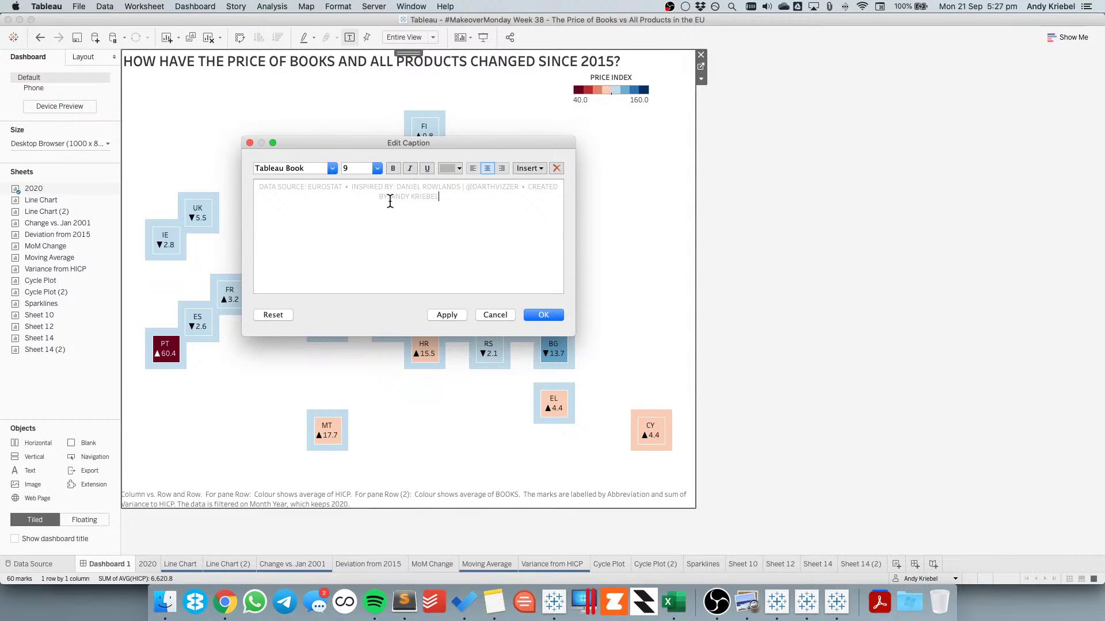
{"action": "type", "text": " | @VIZWIZBI"}
Format the whole caption in Tableau Light at size 8 and confirm the caption edit
{"action": "key", "text": "super+a"}
{"action": "left_click", "coordinate": [377, 168]}
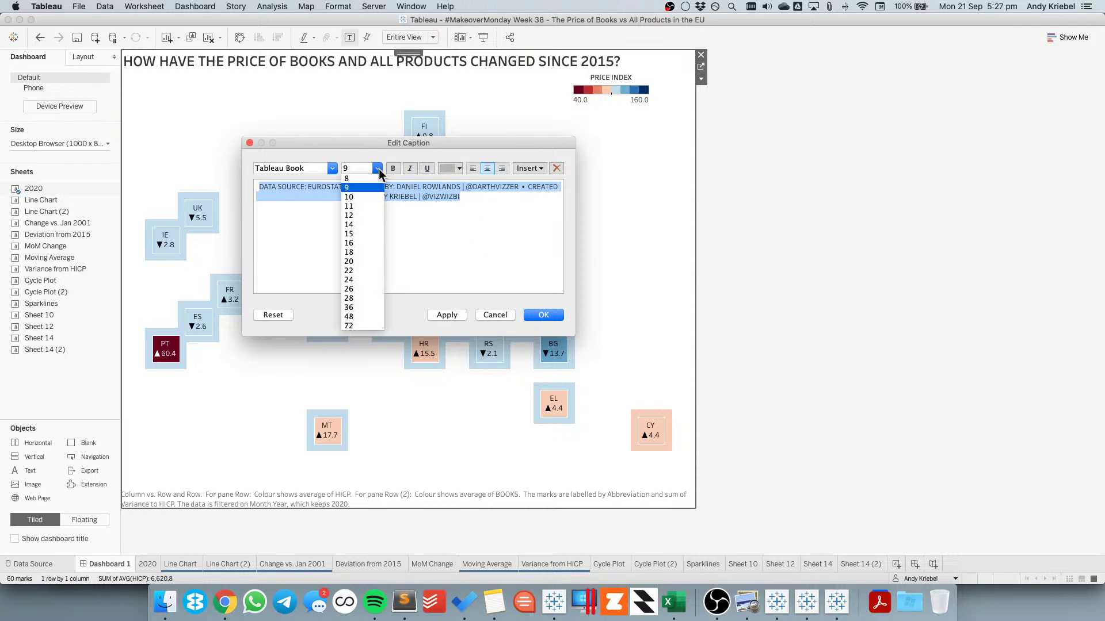
{"action": "left_click", "coordinate": [374, 178]}
{"action": "left_click", "coordinate": [332, 168]}
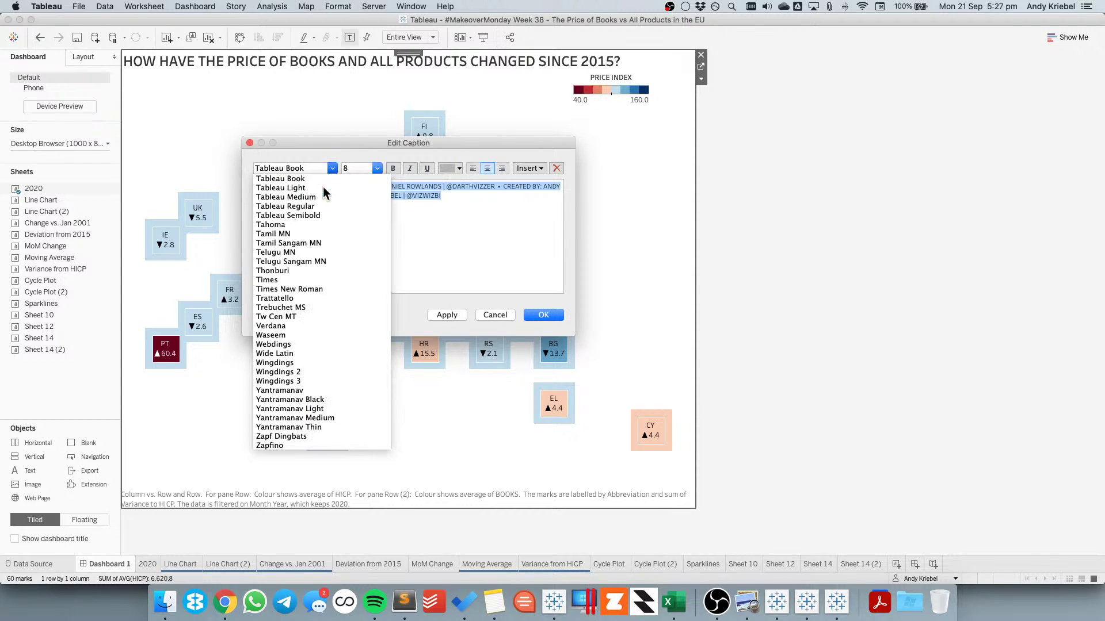
{"action": "left_click", "coordinate": [322, 187]}
{"action": "left_click", "coordinate": [543, 315]}
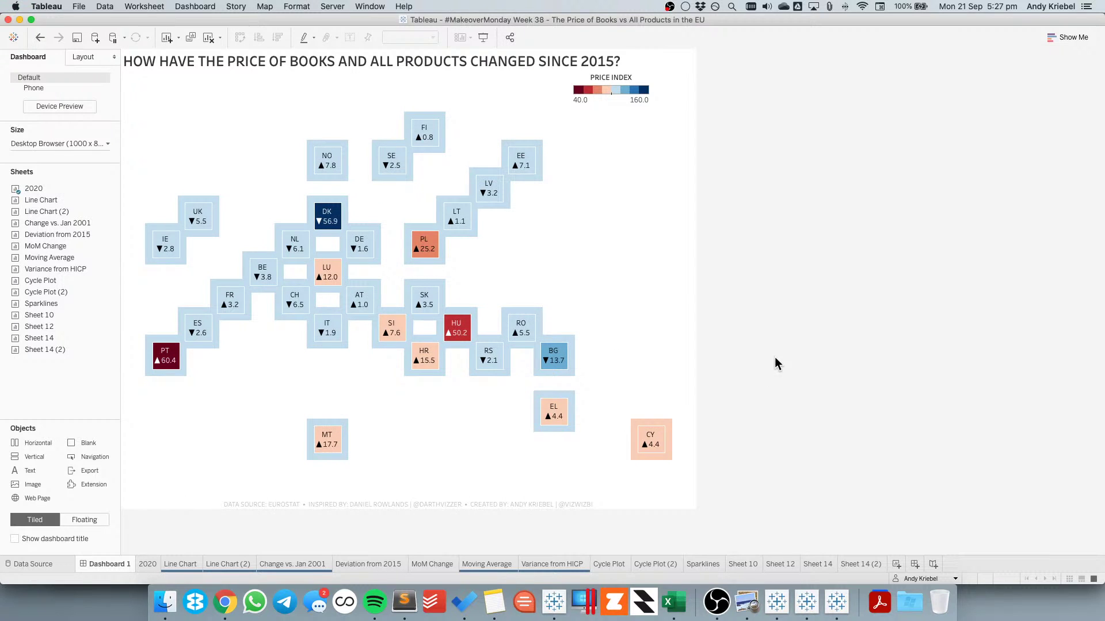
Set the 2020 tile map's inner padding to 25 on all sides
{"action": "left_click", "coordinate": [582, 167]}
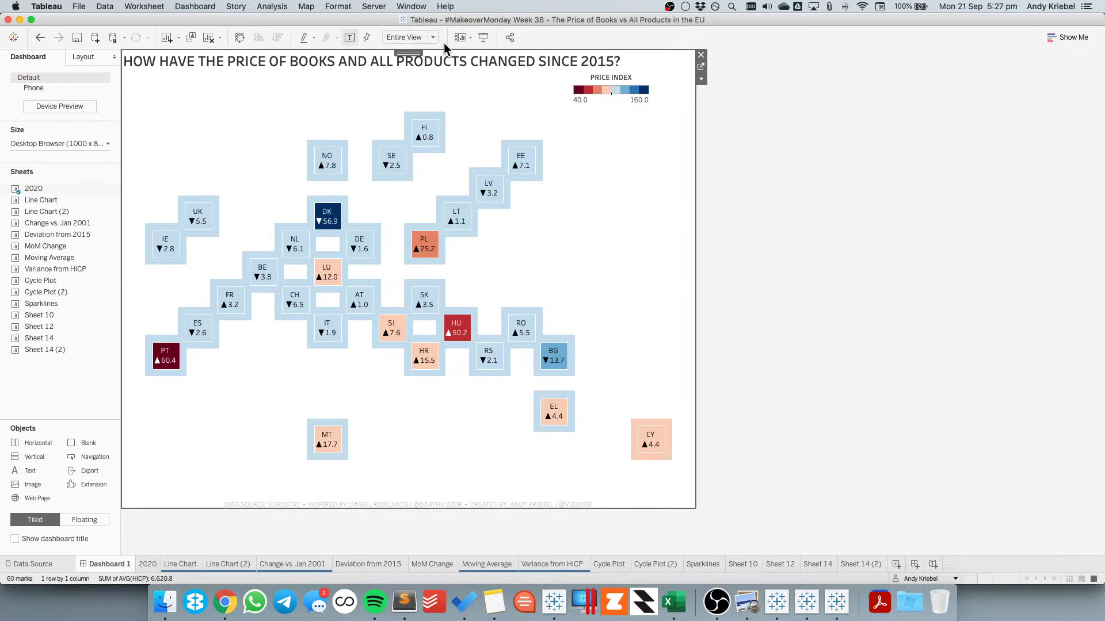
{"action": "left_click", "coordinate": [83, 58]}
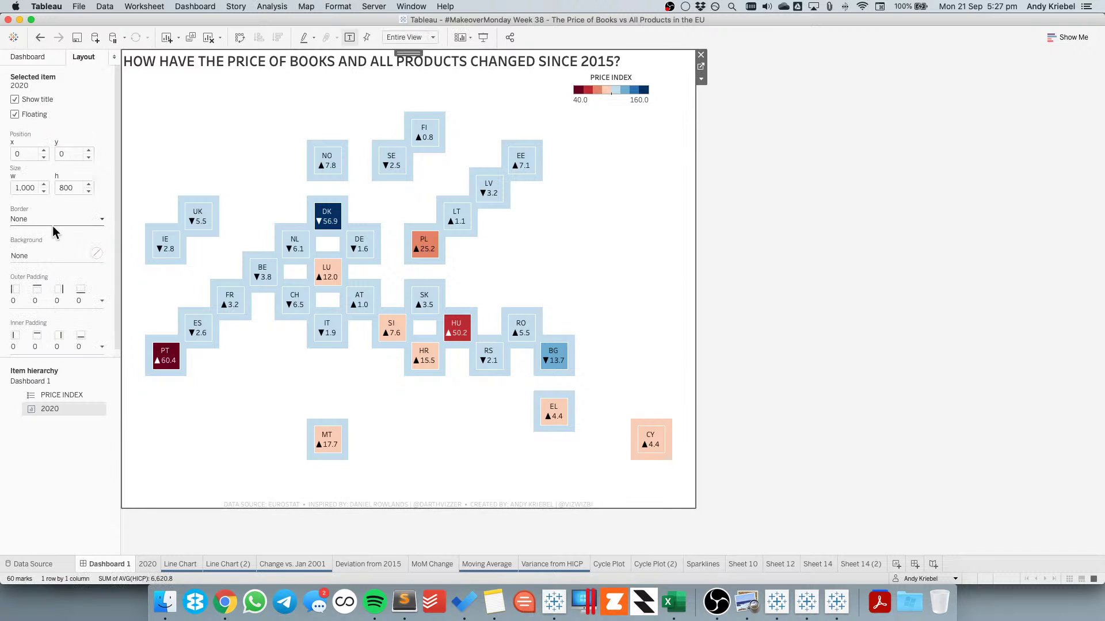
{"action": "left_click", "coordinate": [35, 346]}
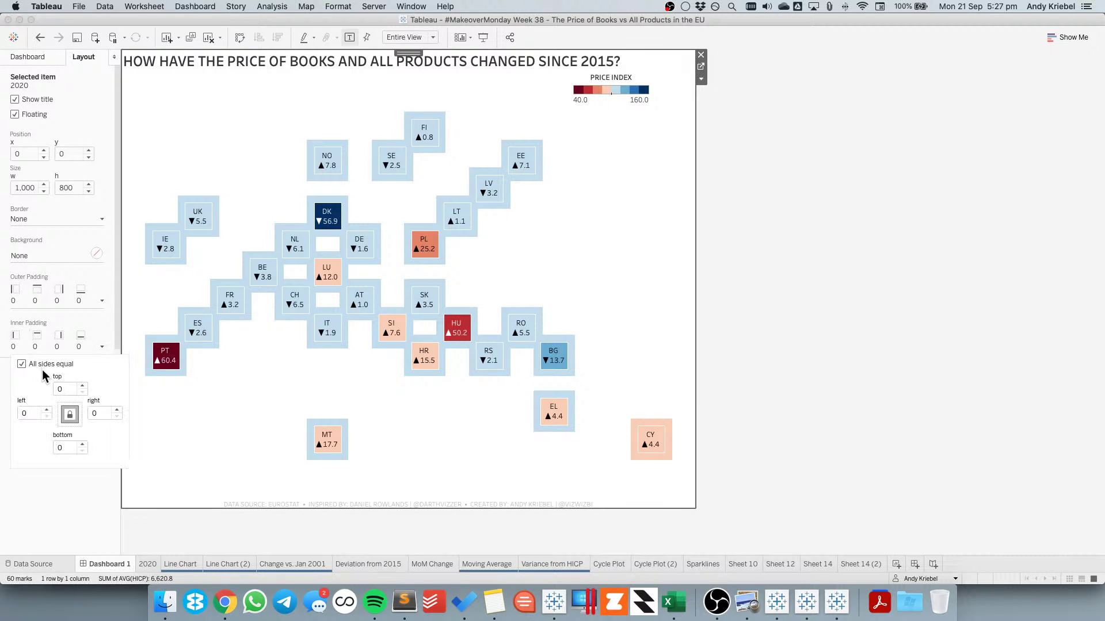
{"action": "double_click", "coordinate": [72, 391]}
{"action": "type", "text": "25"}
{"action": "key", "text": "Return"}
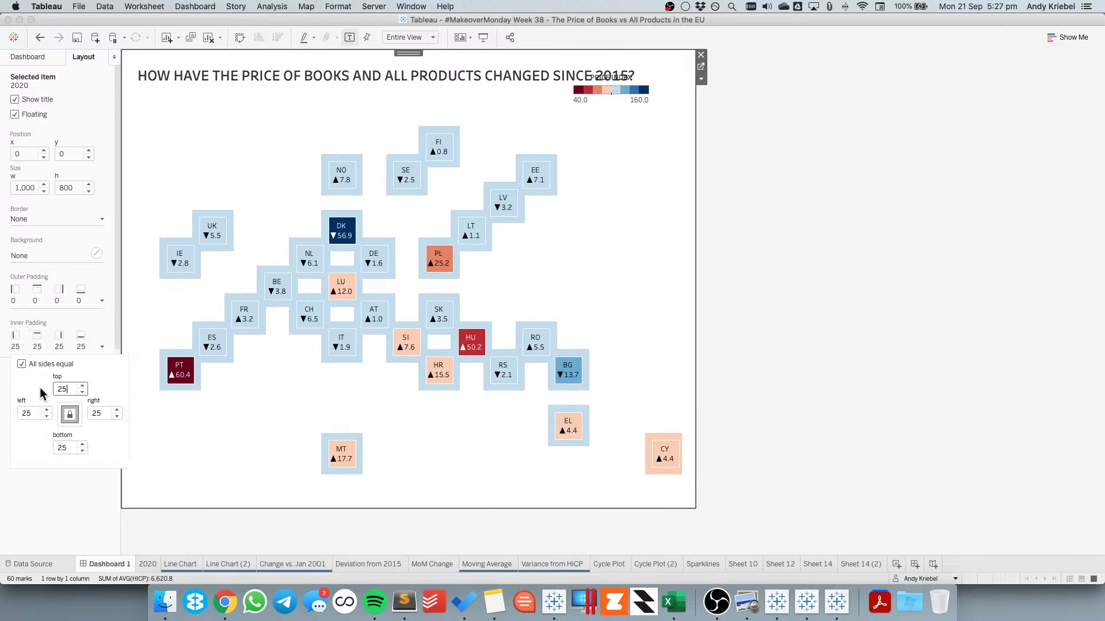
Examine the title and legend layout of the reference US profit ratio tile map in Chrome, and return to Tableau
{"action": "left_click", "coordinate": [623, 87]}
{"action": "key", "text": "super+Tab"}
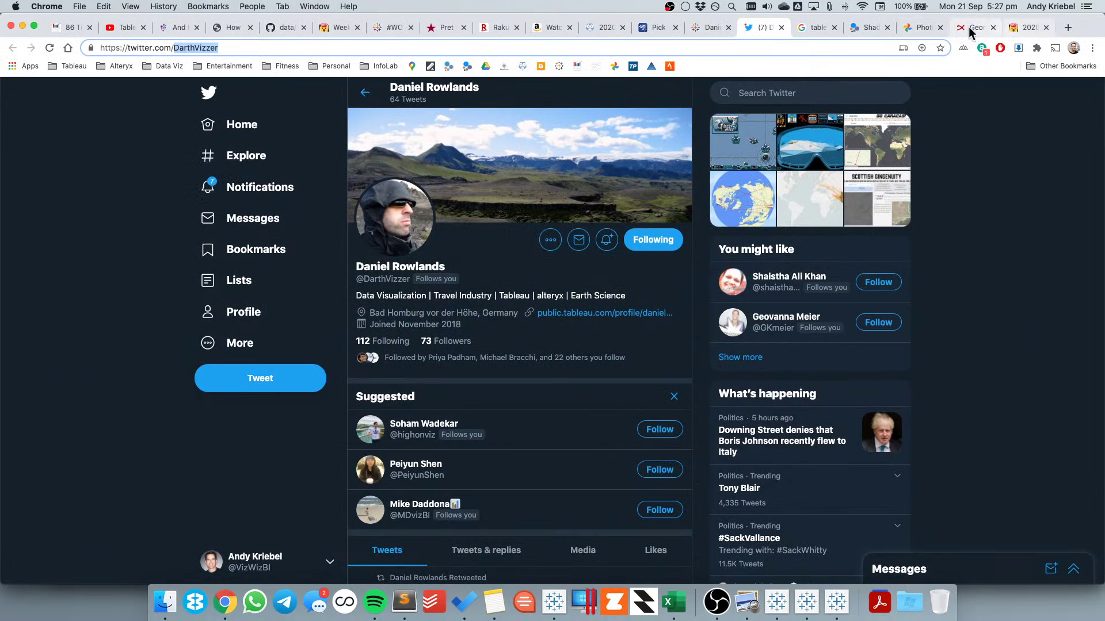
{"action": "left_click", "coordinate": [924, 33]}
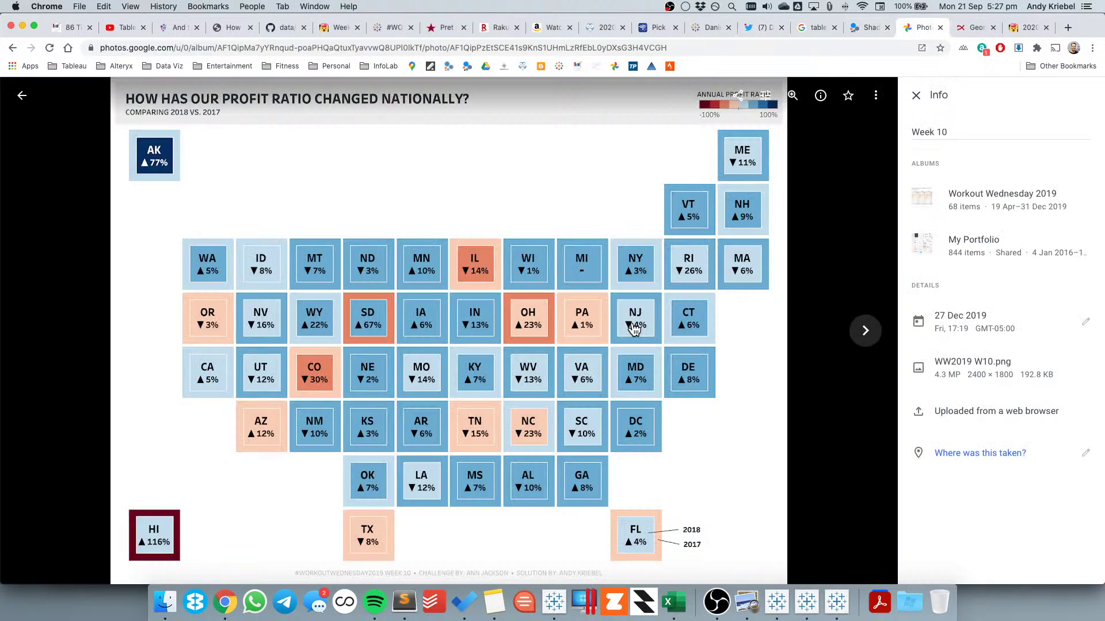
{"action": "key", "text": "super+Tab"}
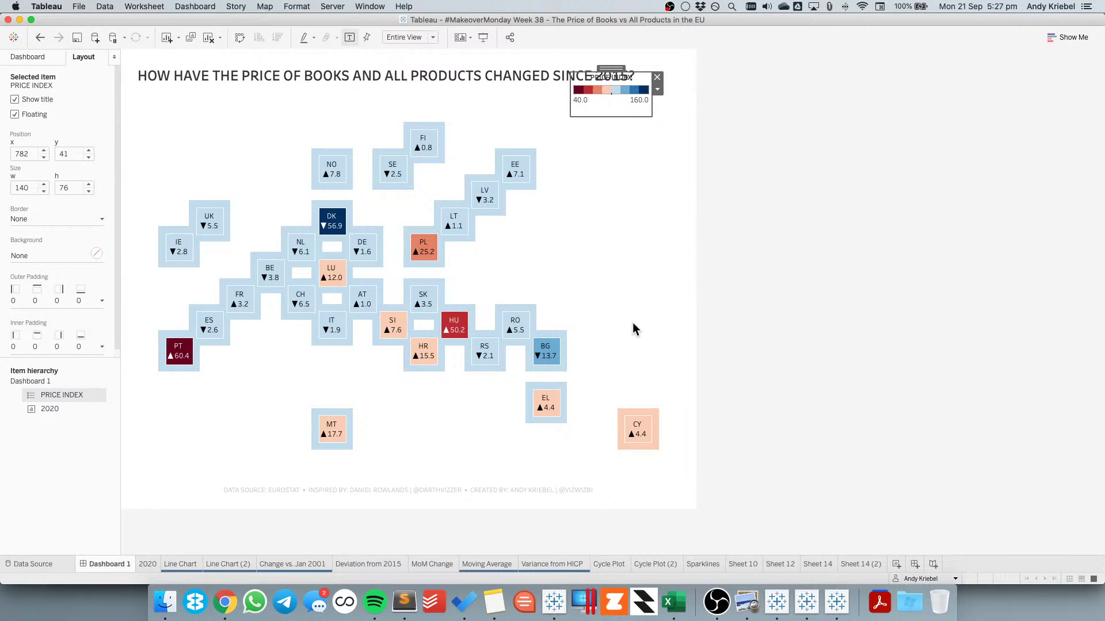
{"action": "left_click", "coordinate": [273, 81]}
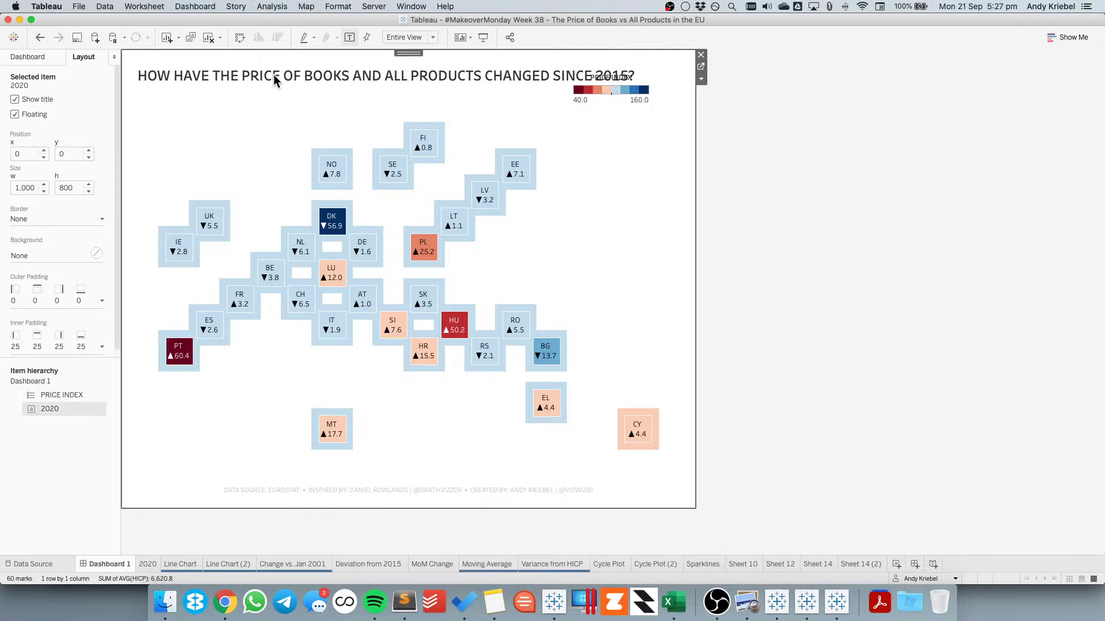
{"action": "double_click", "coordinate": [274, 80]}
{"action": "key", "text": "super+a"}
{"action": "left_click", "coordinate": [474, 337]}
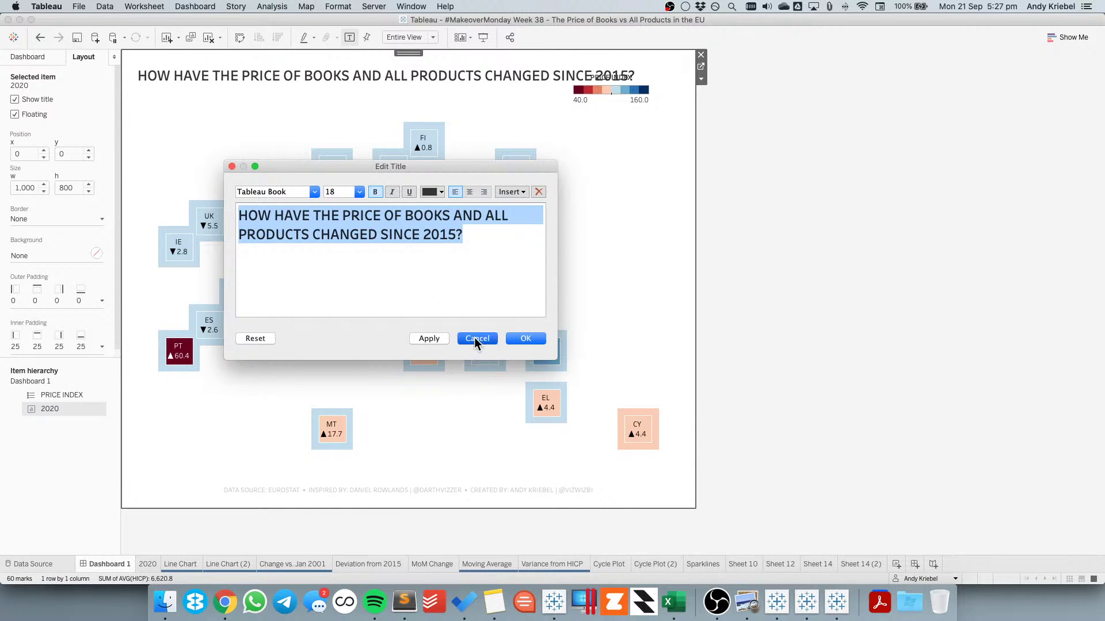
Shade the background of the 2020 tile map's title light grey
{"action": "right_click", "coordinate": [282, 81]}
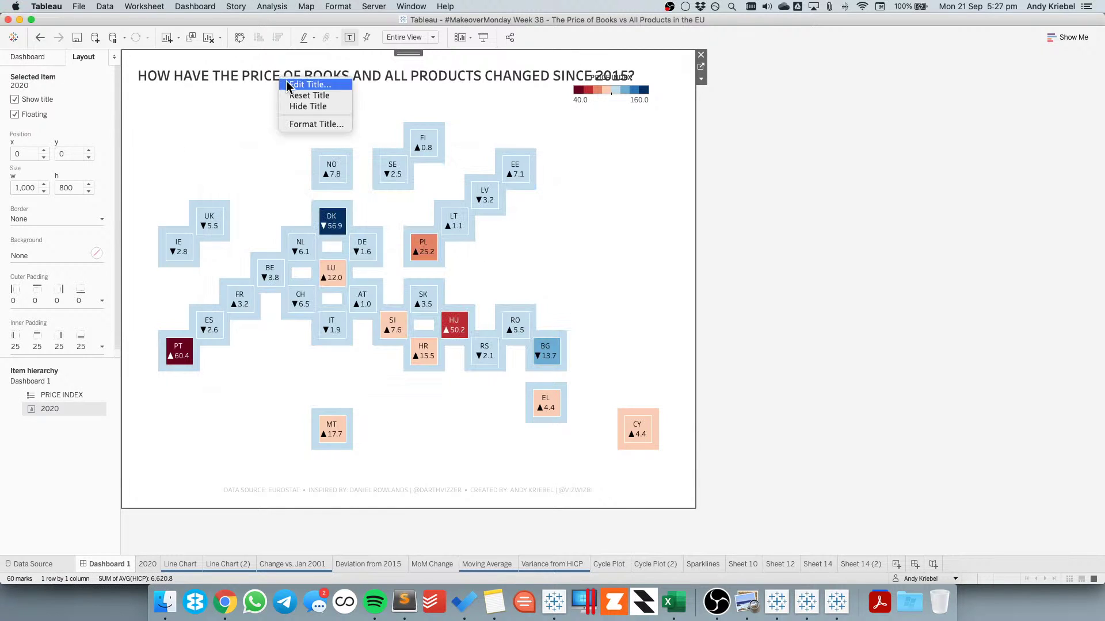
{"action": "left_click", "coordinate": [311, 125]}
{"action": "left_click", "coordinate": [74, 98]}
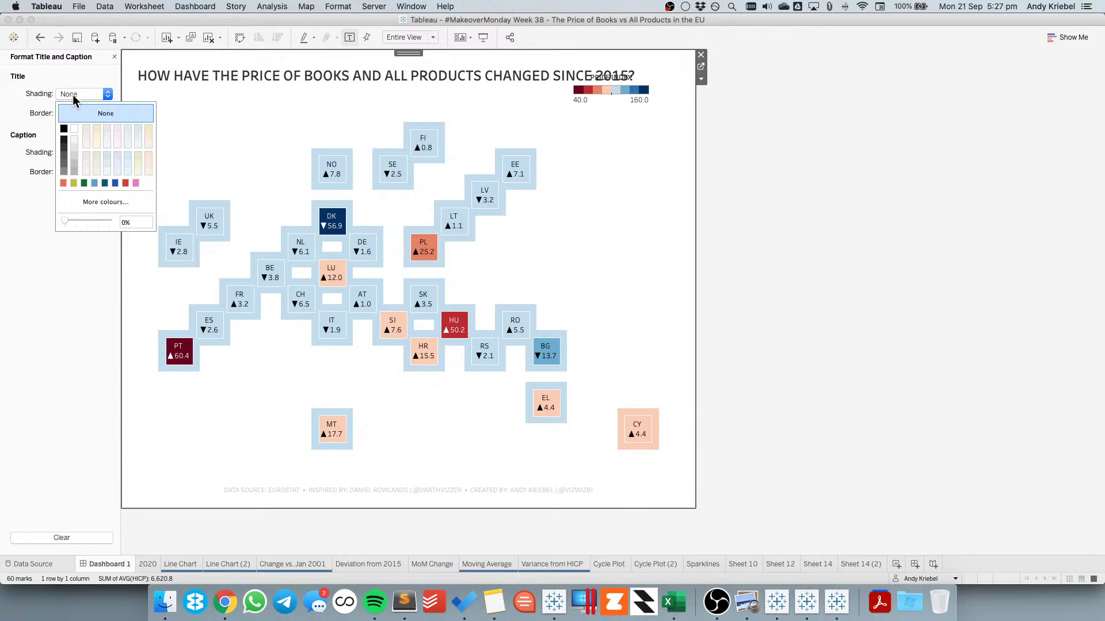
{"action": "left_click", "coordinate": [73, 149]}
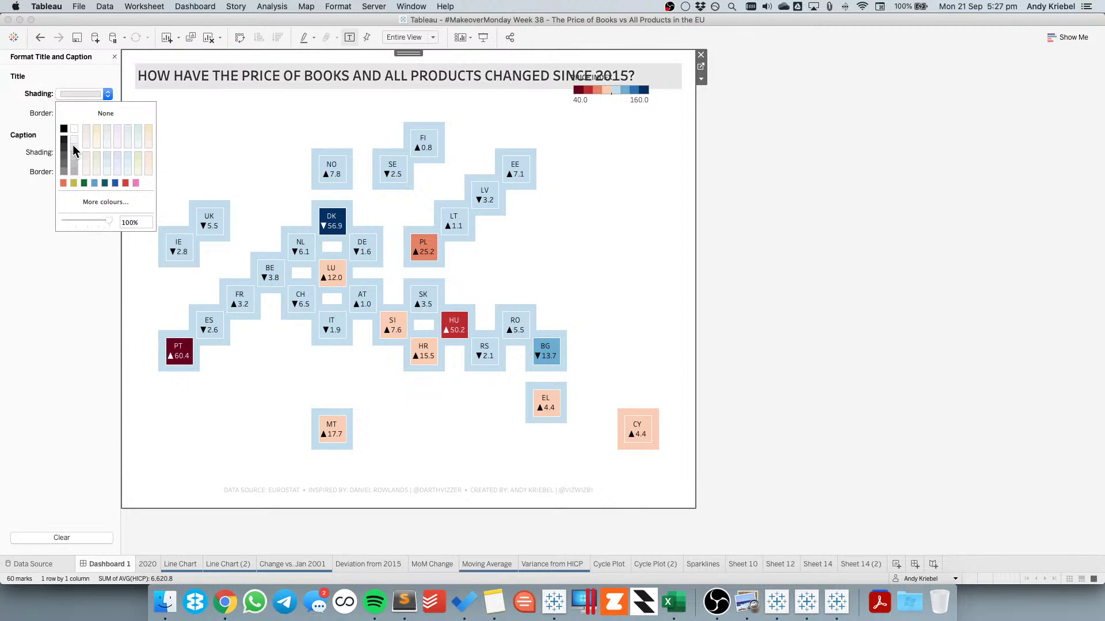
Insert a blank line above and below the map's title text and apply the change
{"action": "left_click", "coordinate": [267, 83]}
{"action": "double_click", "coordinate": [266, 83]}
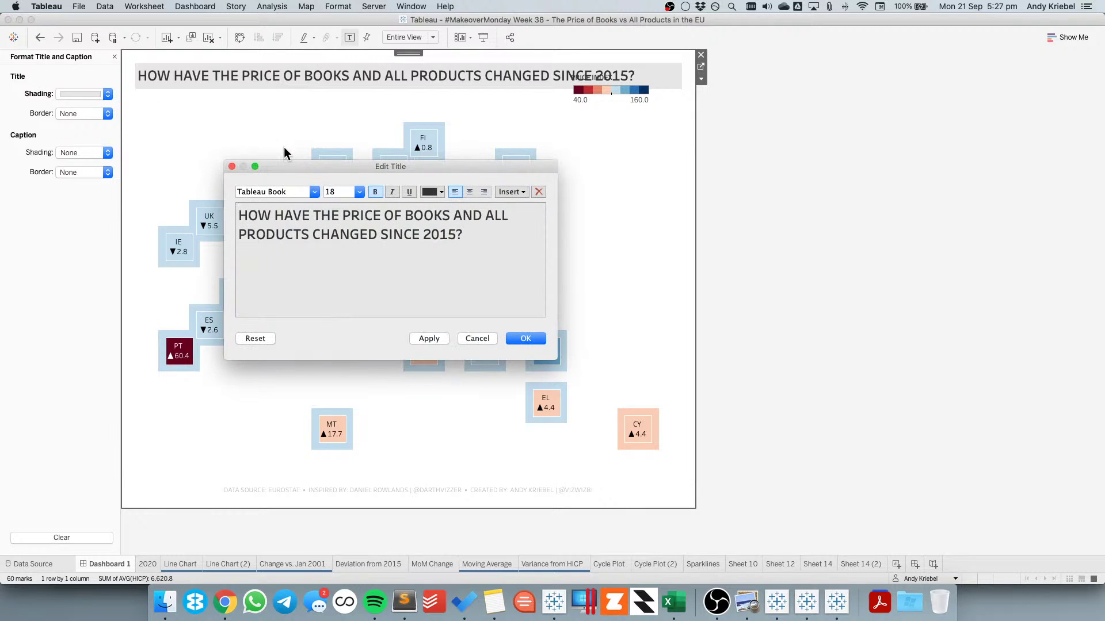
{"action": "key", "text": "Return"}
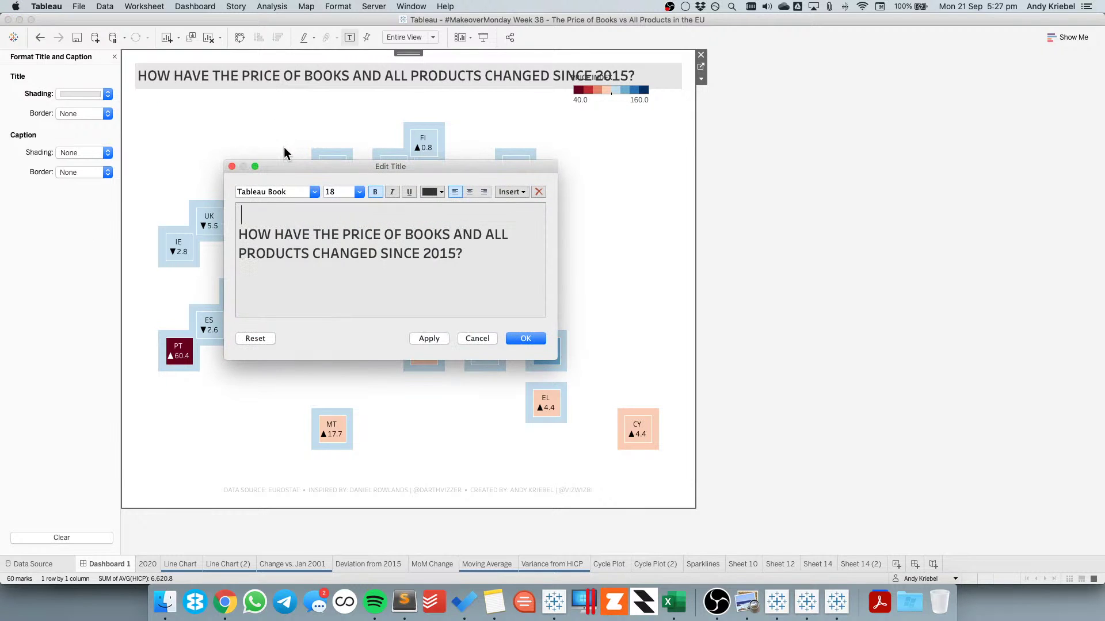
{"action": "key", "text": "Return"}
{"action": "left_click", "coordinate": [430, 339]}
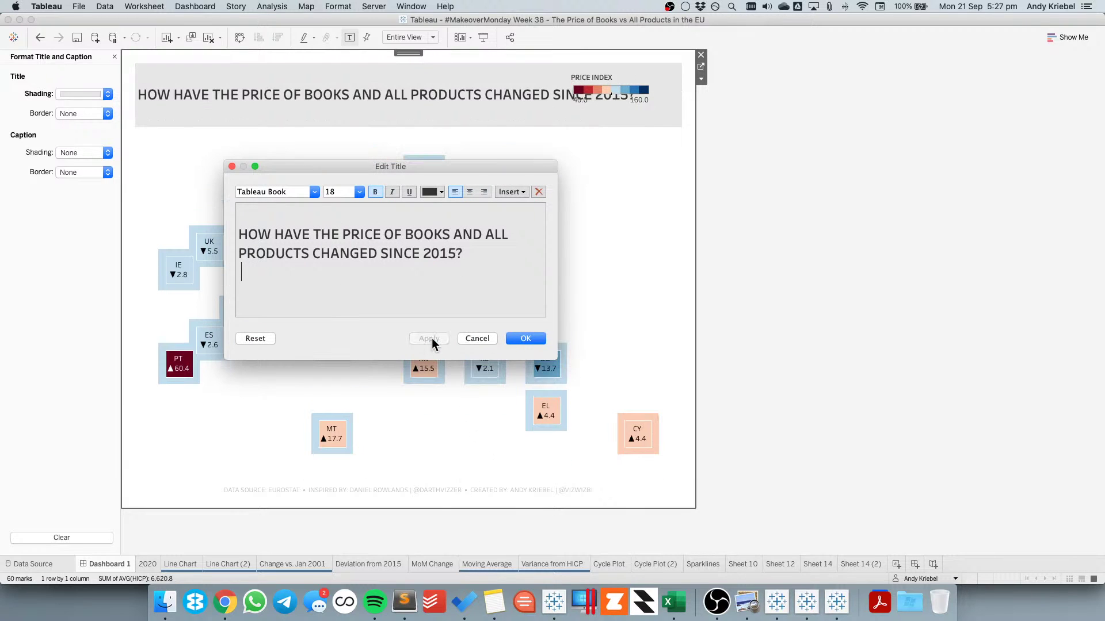
Check the reference tile map in Chrome, return to Tableau and discard the blank lines added around the map's title
{"action": "key", "text": "super+Tab"}
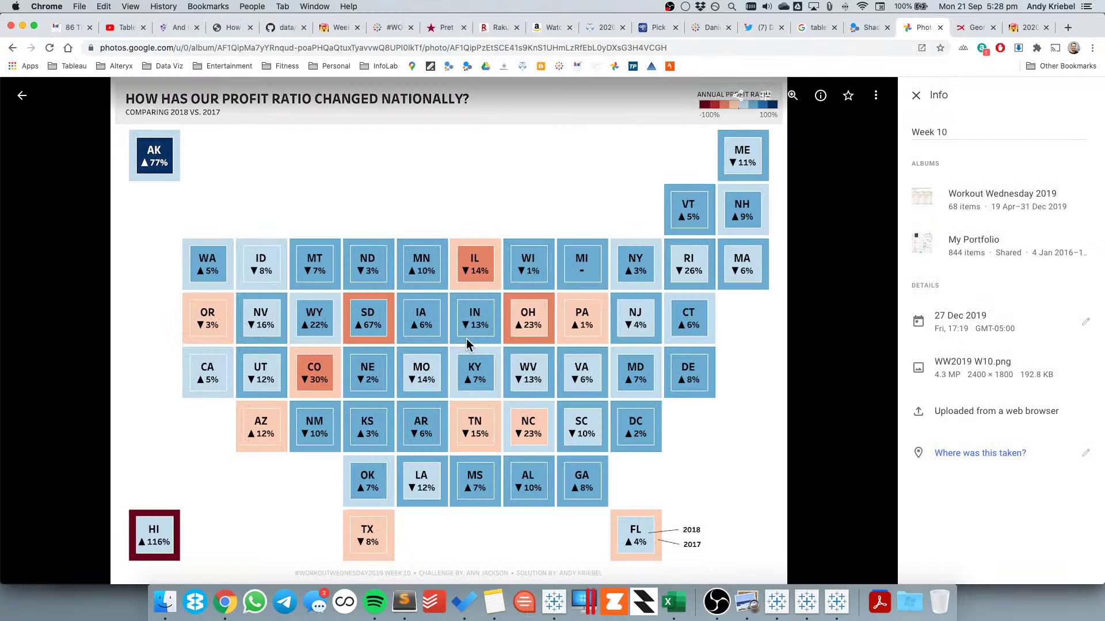
{"action": "key", "text": "super+Tab"}
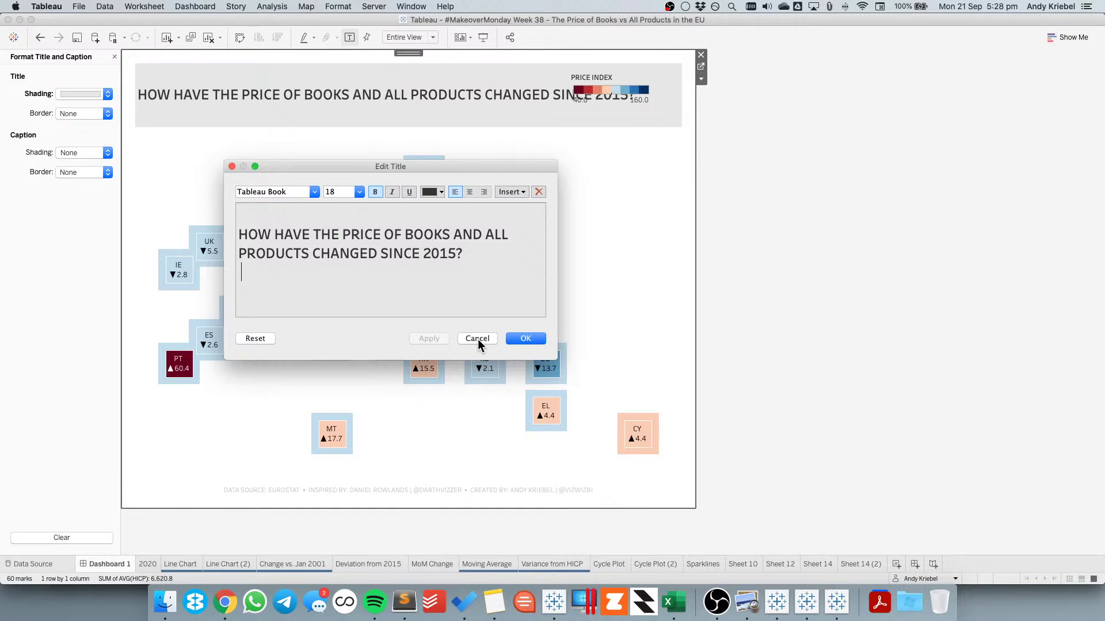
{"action": "left_click", "coordinate": [478, 340]}
{"action": "mouse_move", "coordinate": [360, 246]}
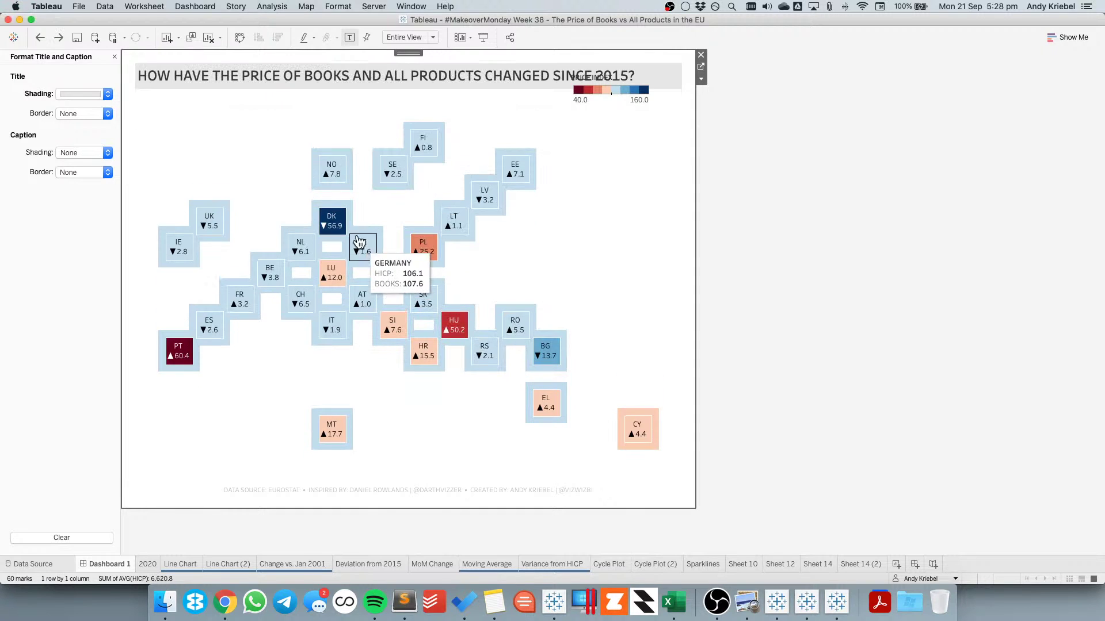
Reword the 2020 map's title to "THE PRICE OF BOOKS AND ALL PRODUCTS IN THE EU"
{"action": "double_click", "coordinate": [349, 72]}
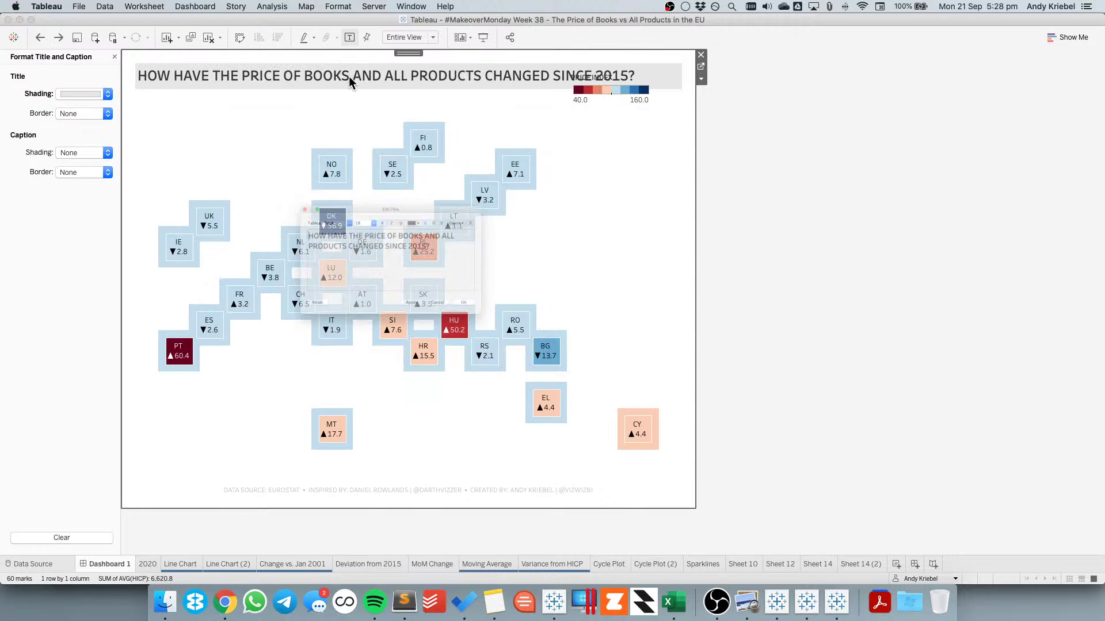
{"action": "left_click_drag", "start_coordinate": [240, 215], "coordinate": [314, 216]}
{"action": "key", "text": "BackSpace"}
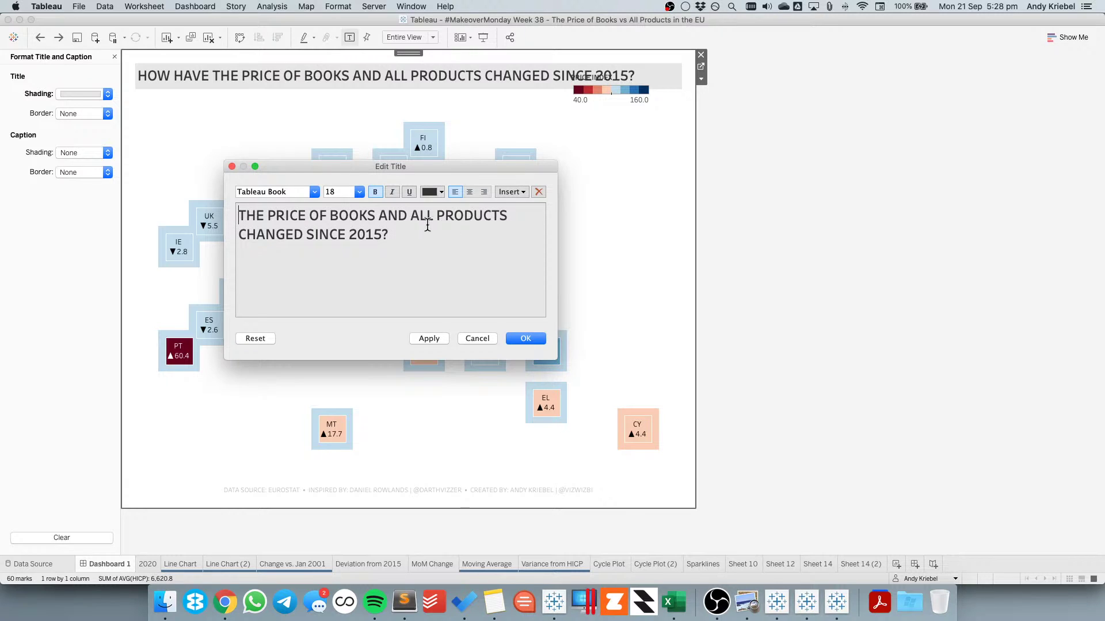
{"action": "left_click_drag", "start_coordinate": [515, 216], "coordinate": [511, 230]}
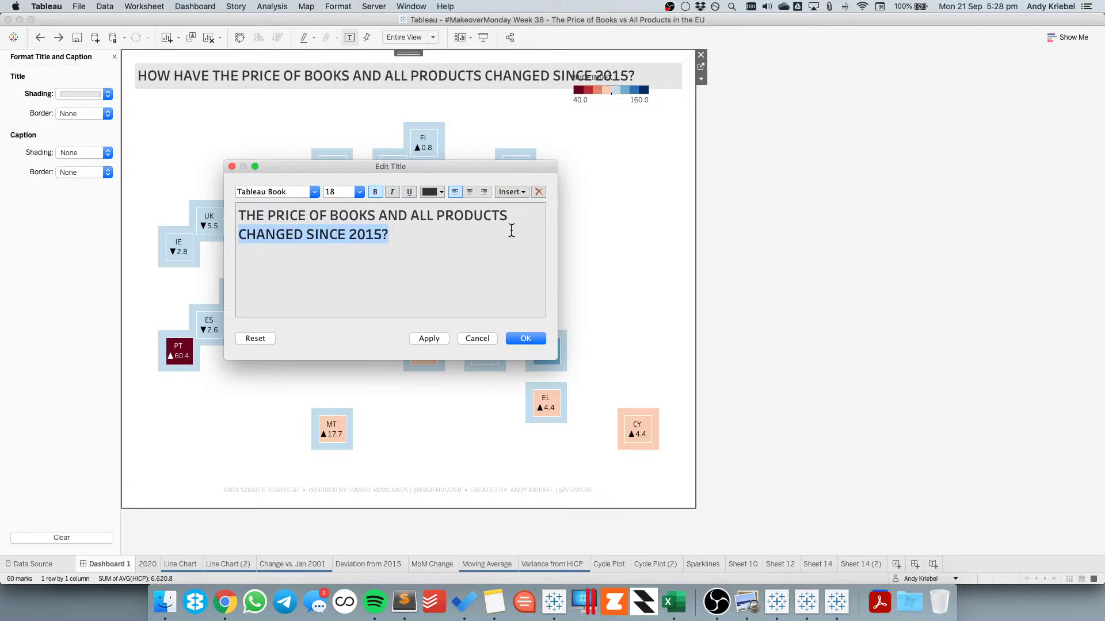
{"action": "key", "text": "BackSpace"}
{"action": "type", "text": "IN TE"}
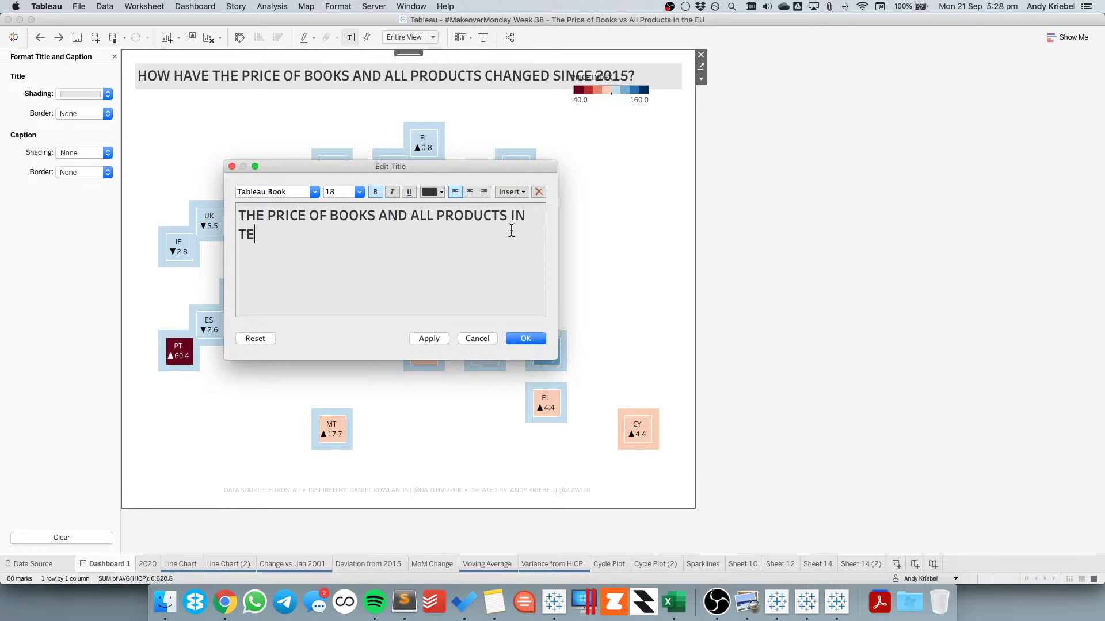
{"action": "key", "text": "BackSpace"}
{"action": "type", "text": "HE E"}
{"action": "key", "text": "BackSpace"}
{"action": "type", "text": "EU"}
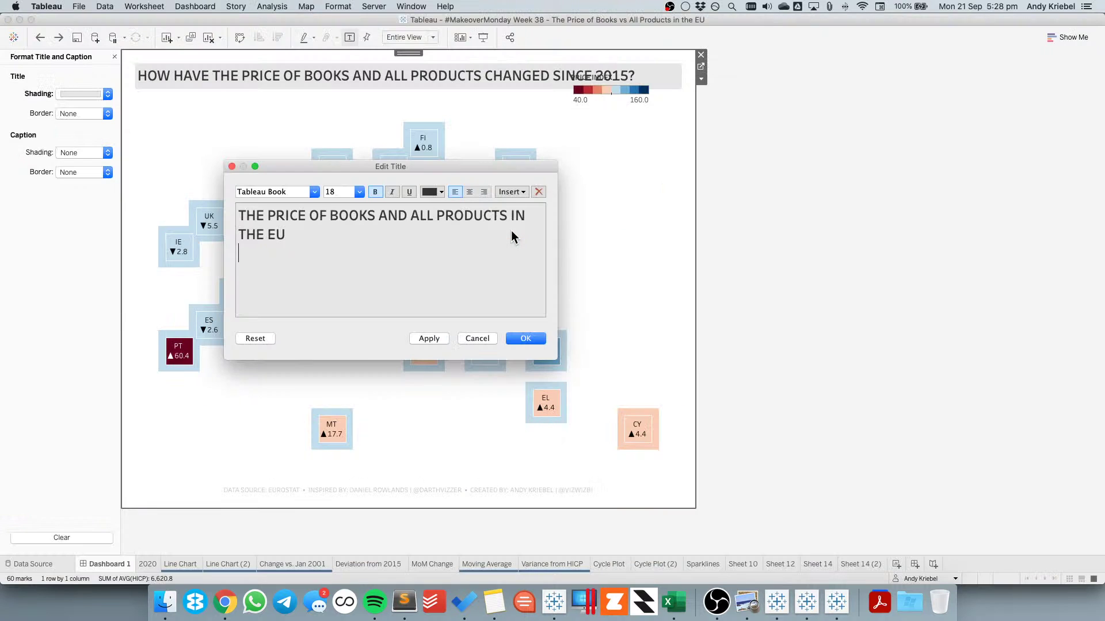
Add a second line reading "COMPARING 2020 VS. 2015" under the title text
{"action": "key", "text": "Return"}
{"action": "type", "text": "COMAPR"}
{"action": "key", "text": "BackSpace"}
{"action": "key", "text": "BackSpace"}
{"action": "key", "text": "BackSpace"}
{"action": "type", "text": "PARING 2020 TO"}
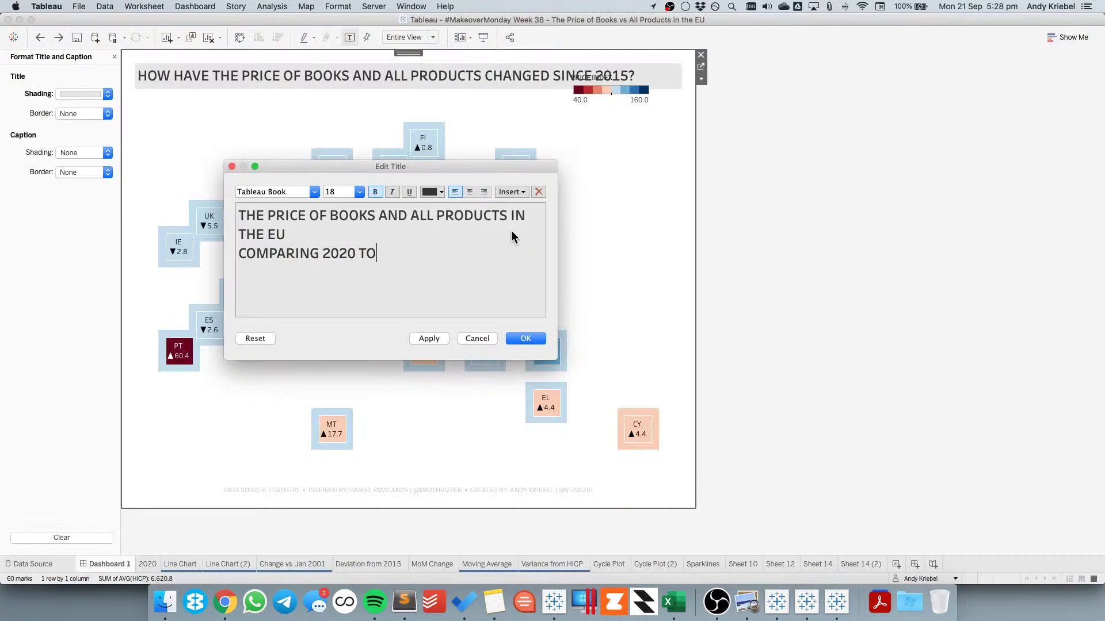
{"action": "key", "text": "BackSpace"}
{"action": "key", "text": "BackSpace"}
{"action": "type", "text": "VS. 2015"}
Format the "COMPARING 2020 VS. 2015" line as non-bold text at size 10
{"action": "left_click_drag", "start_coordinate": [417, 253], "coordinate": [238, 255]}
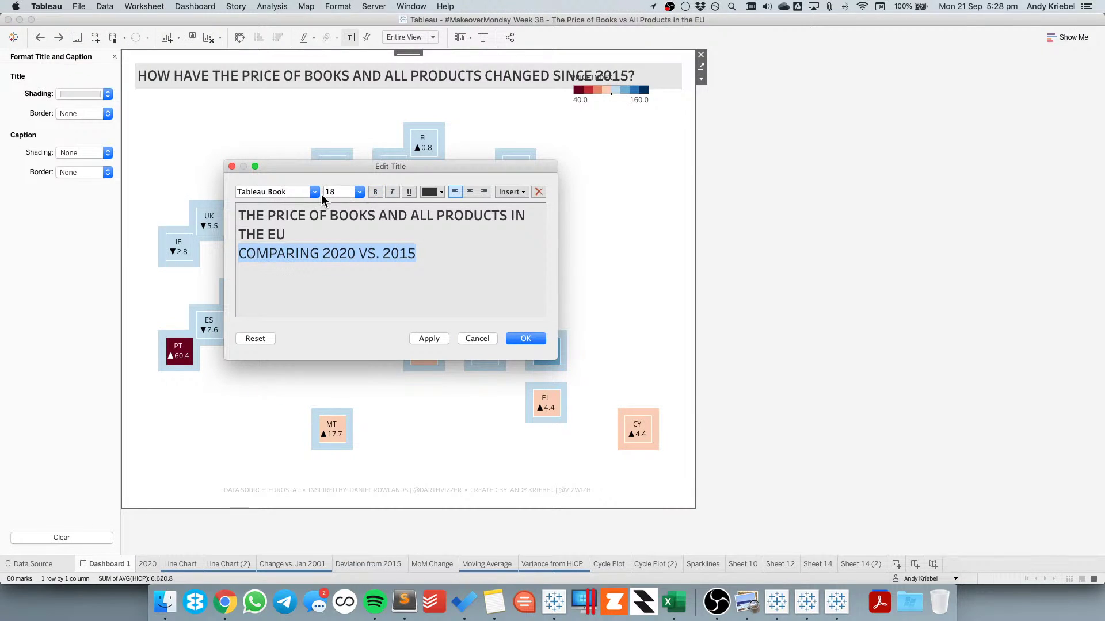
{"action": "left_click", "coordinate": [358, 193]}
{"action": "left_click", "coordinate": [344, 218]}
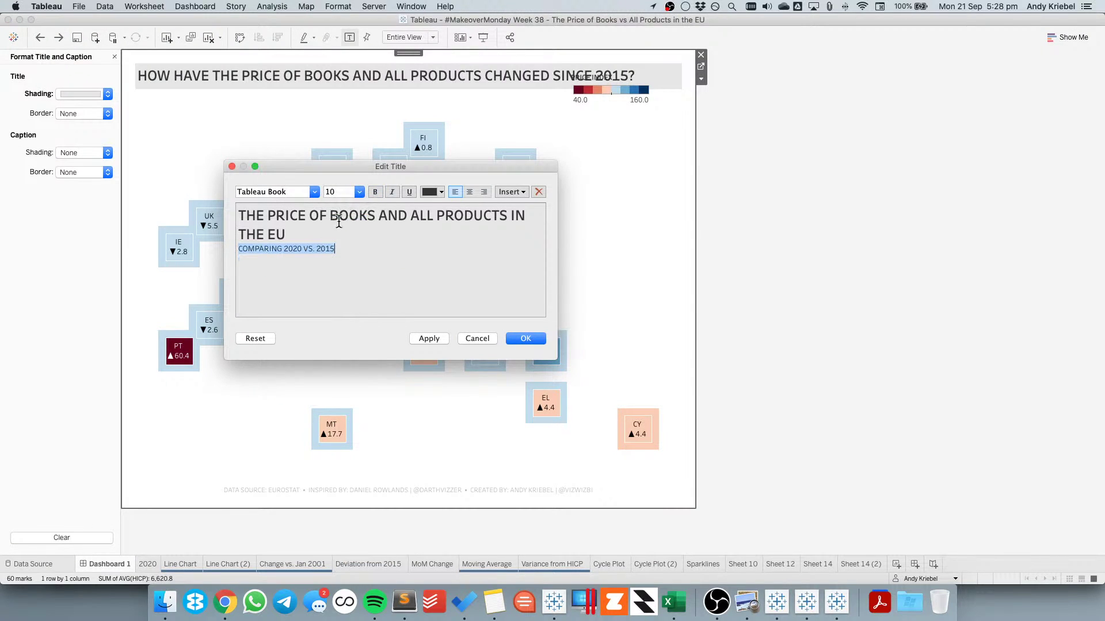
Set the main title line to font size 22, accept the title edits and clear the selection of map tiles
{"action": "left_click_drag", "start_coordinate": [291, 234], "coordinate": [230, 213]}
{"action": "left_click", "coordinate": [358, 192]}
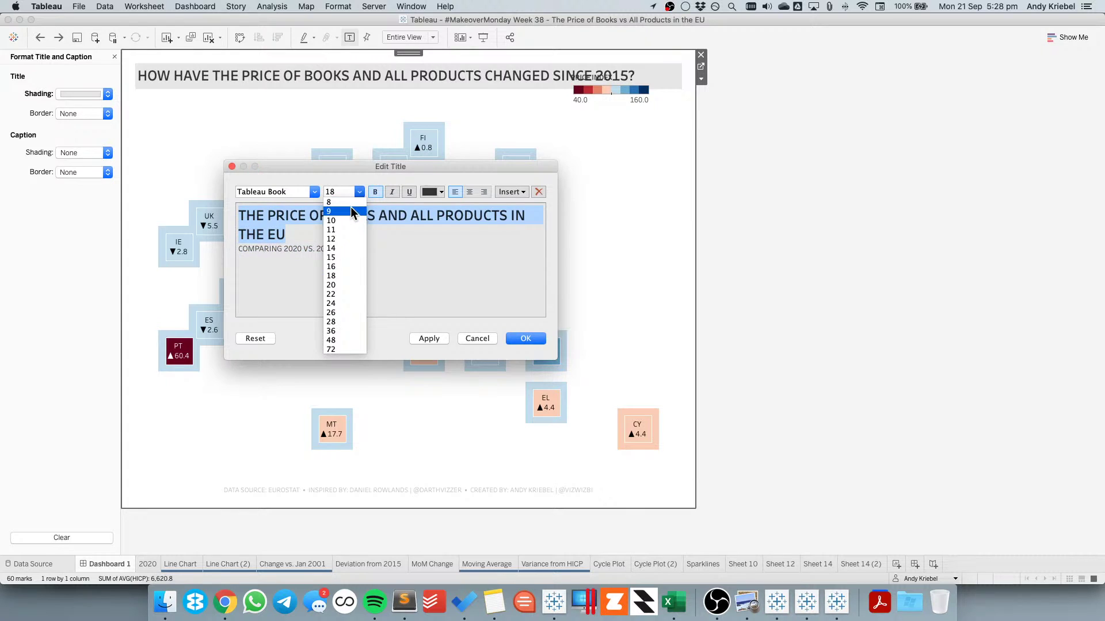
{"action": "left_click", "coordinate": [346, 276]}
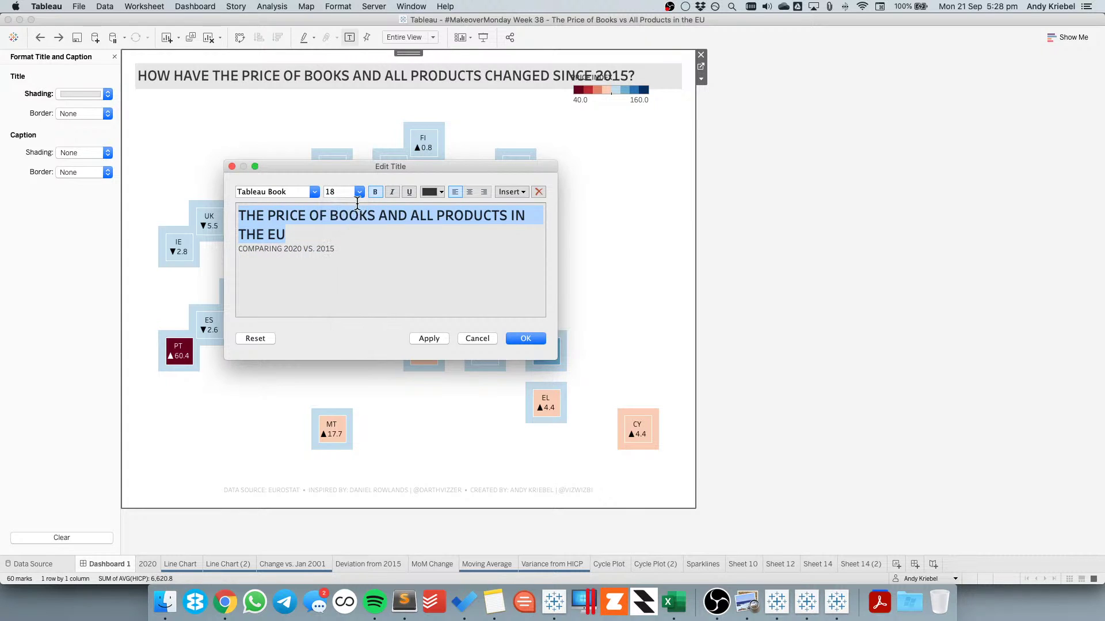
{"action": "left_click", "coordinate": [359, 192]}
{"action": "left_click", "coordinate": [344, 294]}
{"action": "left_click", "coordinate": [422, 337]}
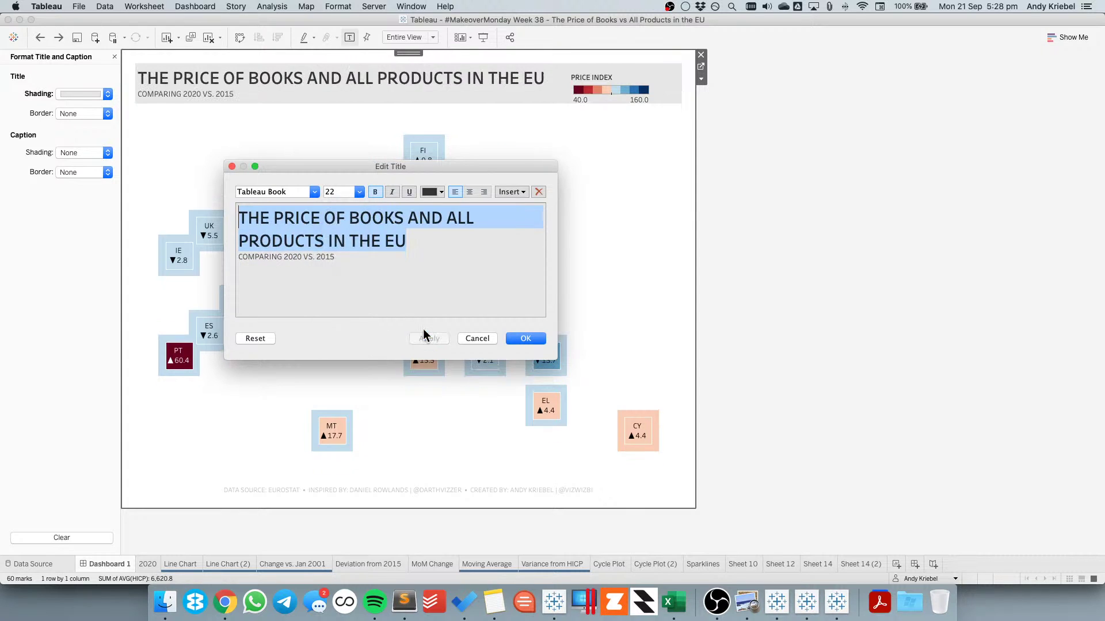
{"action": "left_click", "coordinate": [526, 339]}
{"action": "left_click", "coordinate": [398, 292]}
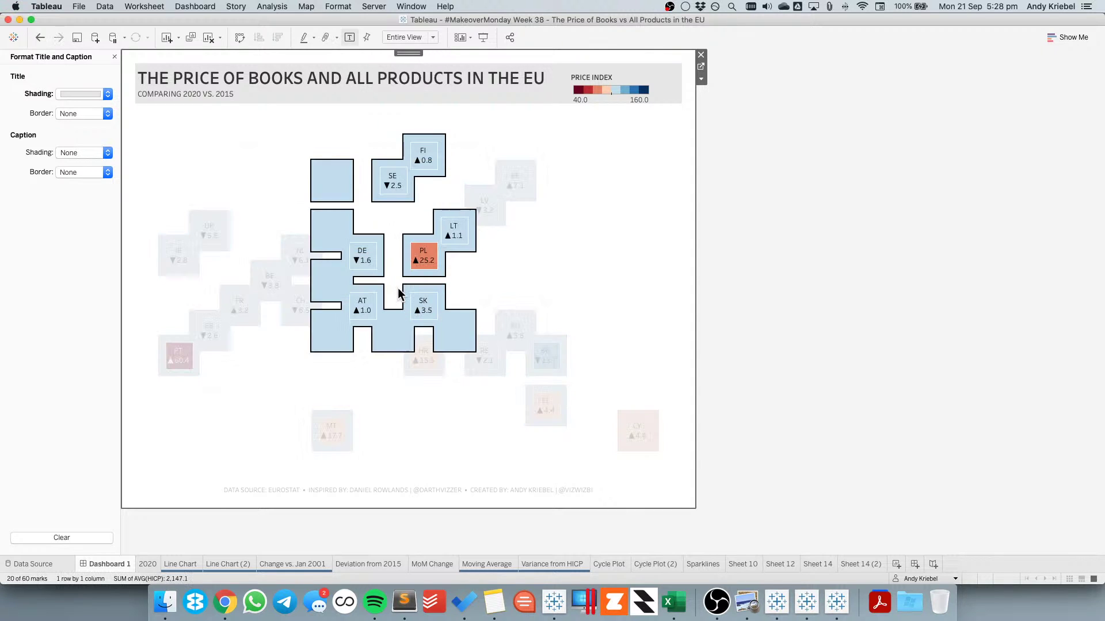
{"action": "left_click", "coordinate": [544, 269]}
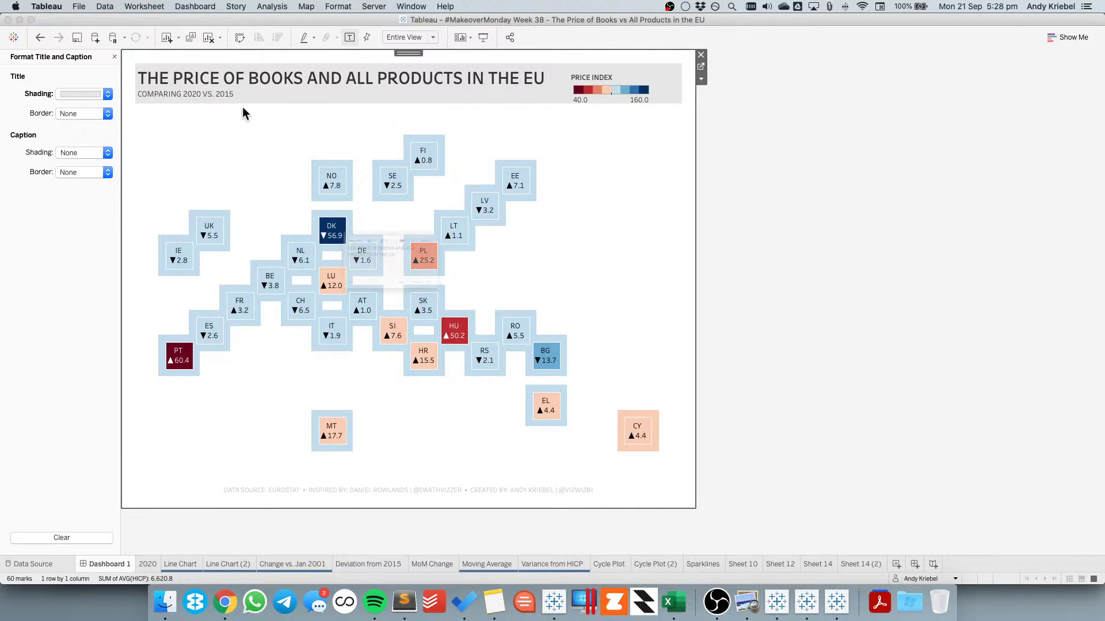
{"action": "double_click", "coordinate": [230, 89]}
{"action": "key", "text": "shift+Left"}
{"action": "key", "text": "shift+Left"}
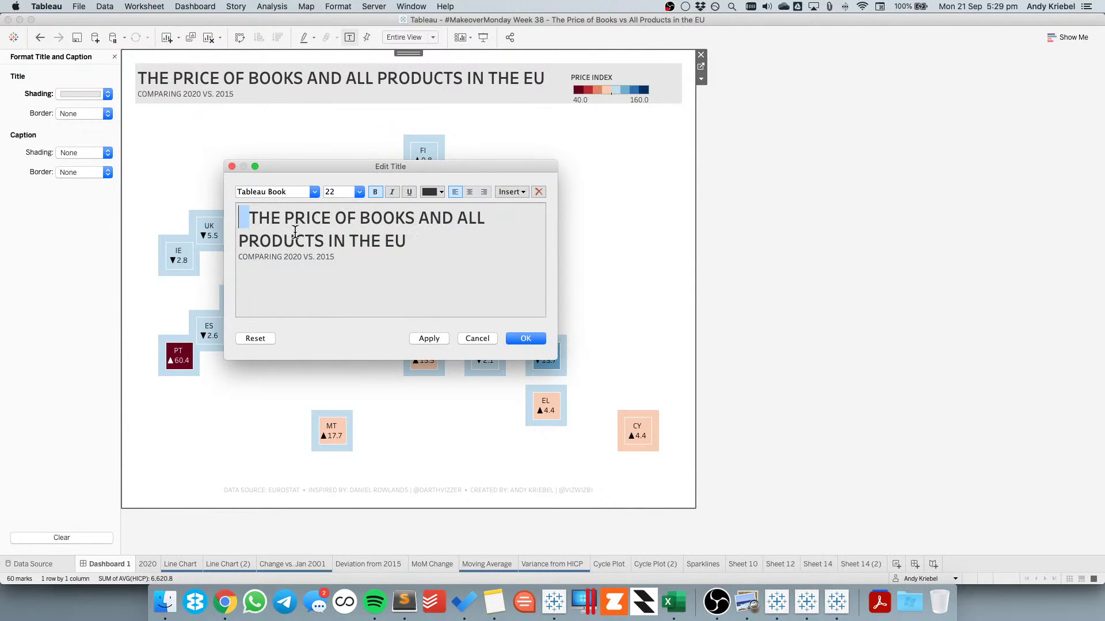
{"action": "key", "text": "Down"}
{"action": "key", "text": "super+a"}
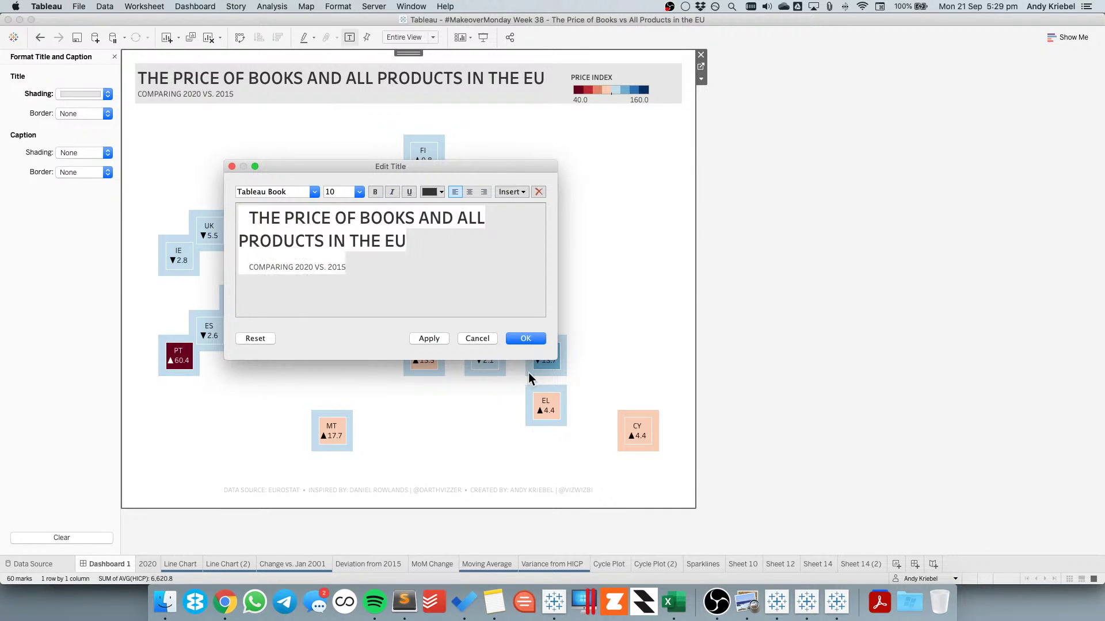
{"action": "left_click", "coordinate": [482, 341]}
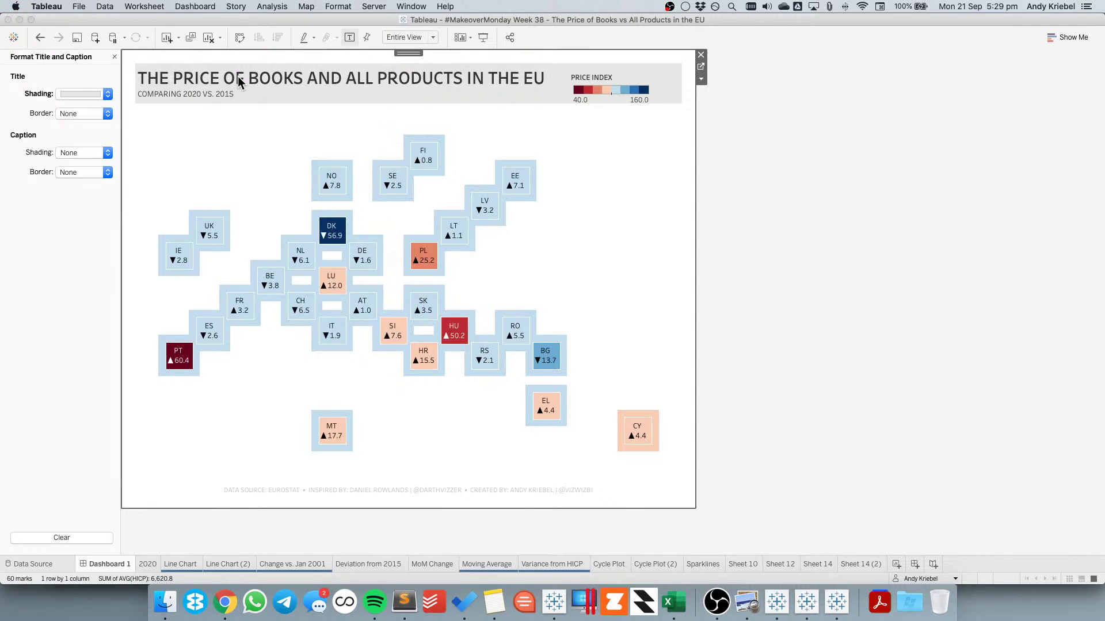
Copy the map's whole title text without changing it and close the title formatting options
{"action": "double_click", "coordinate": [238, 81]}
{"action": "key", "text": "super+a"}
{"action": "key", "text": "super+c"}
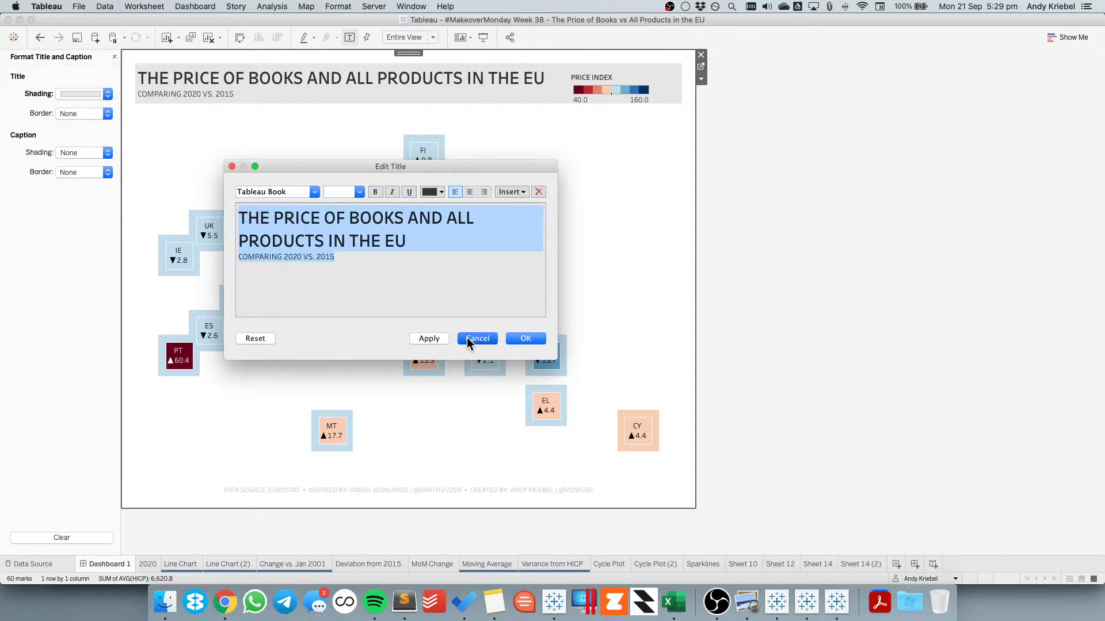
{"action": "left_click", "coordinate": [477, 338]}
{"action": "left_click", "coordinate": [115, 56]}
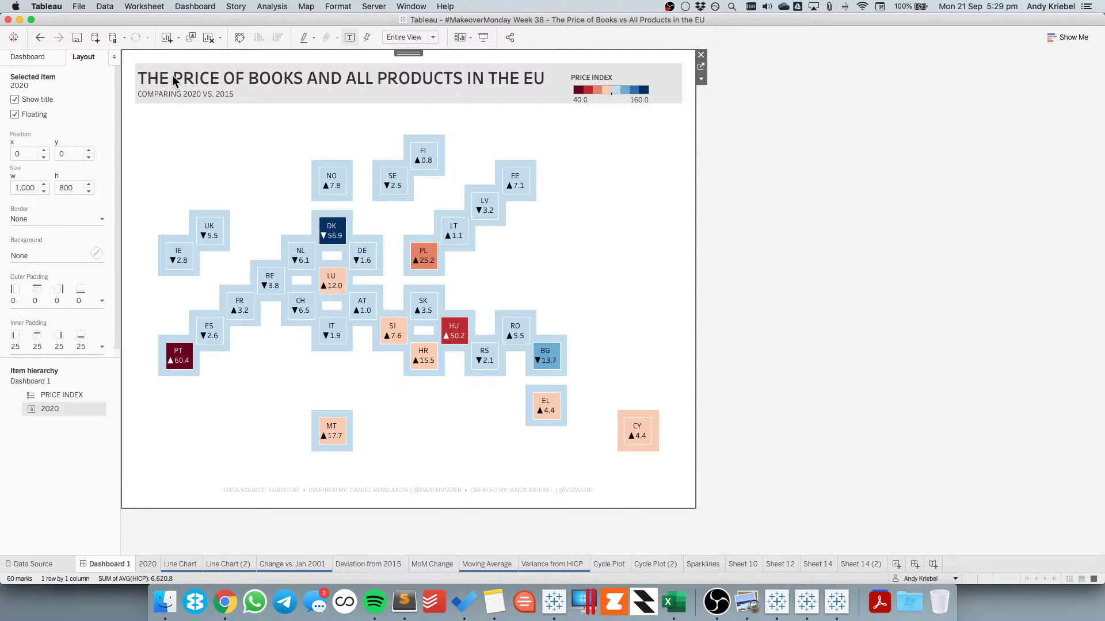
Add a floating vertical container to the dashboard and place the 2020 tile map inside it
{"action": "left_click", "coordinate": [46, 56]}
{"action": "left_click_drag", "start_coordinate": [31, 443], "coordinate": [188, 112]}
{"action": "left_click_drag", "start_coordinate": [413, 53], "coordinate": [650, 139]}
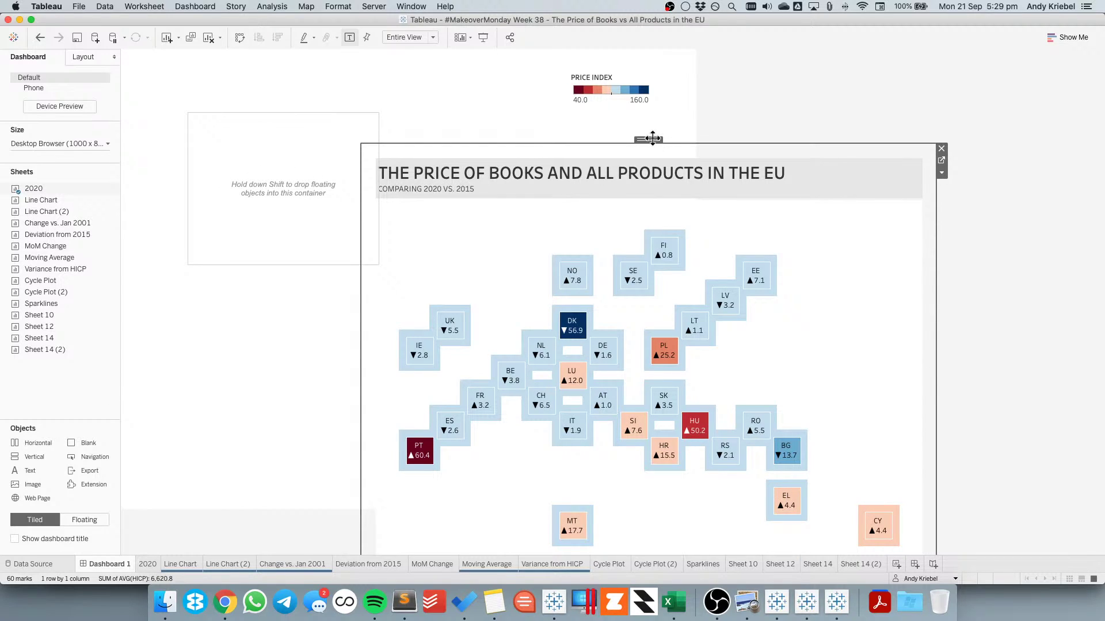
{"action": "left_click_drag", "start_coordinate": [653, 138], "coordinate": [328, 157]}
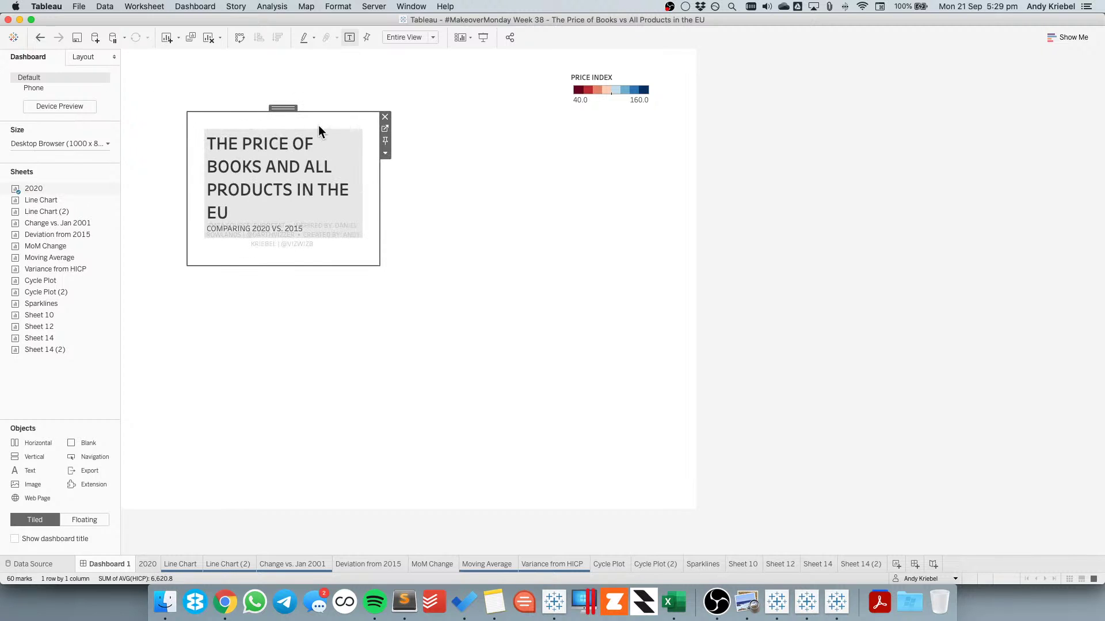
Position the vertical container at x 0, y 0 and size it to 1,000 wide by 800 high
{"action": "left_click", "coordinate": [86, 57]}
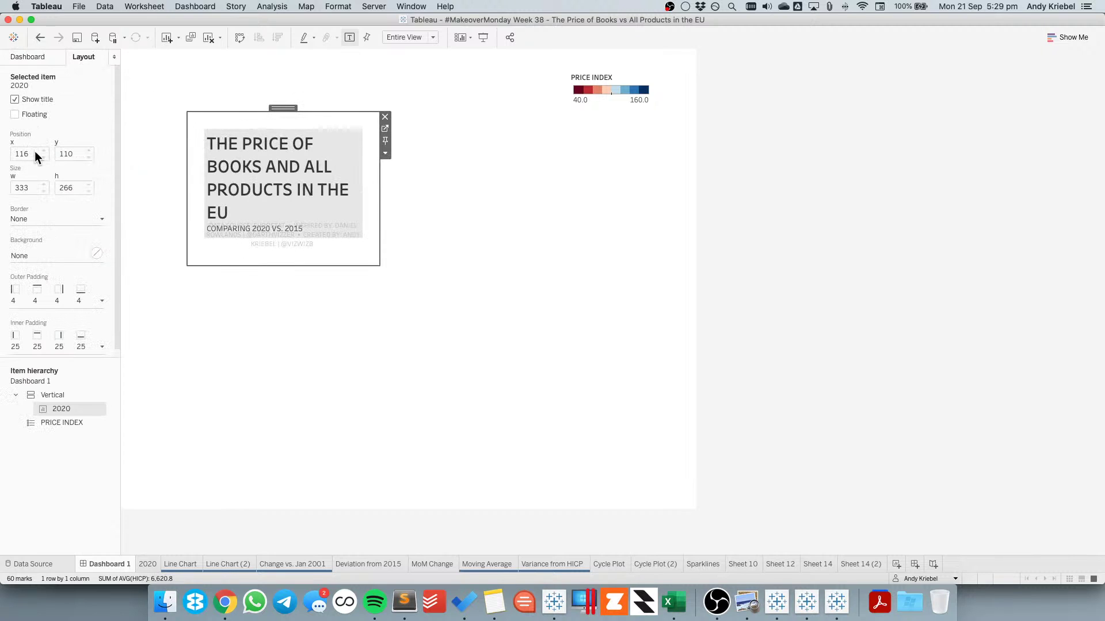
{"action": "double_click", "coordinate": [281, 107]}
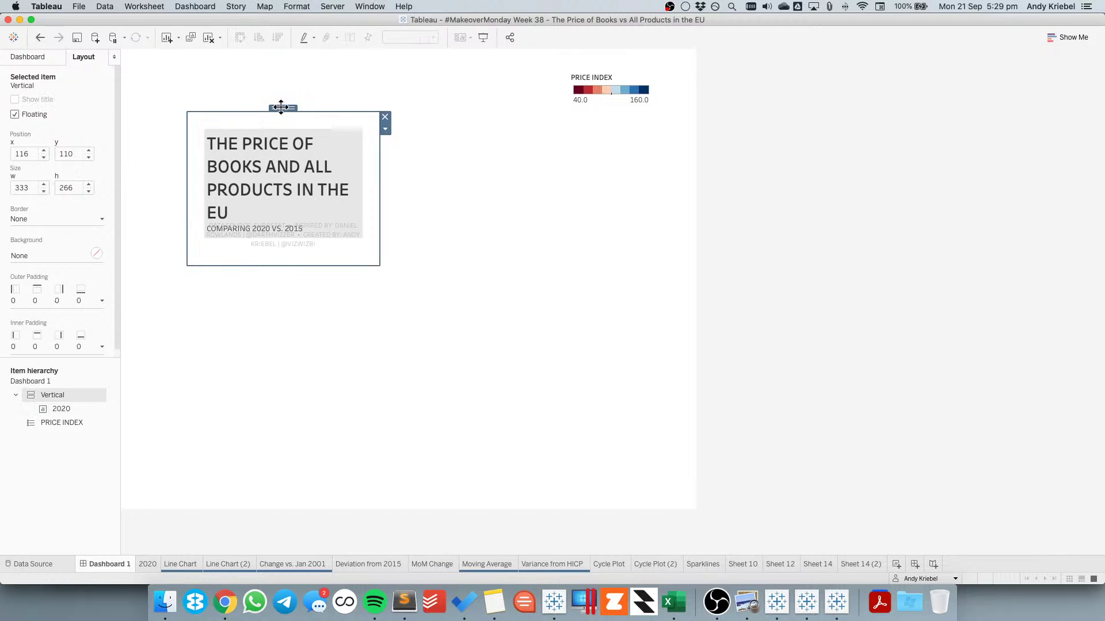
{"action": "key", "text": "Tab"}
{"action": "type", "text": "0"}
{"action": "key", "text": "Tab"}
{"action": "type", "text": "1,000"}
{"action": "key", "text": "Tab"}
{"action": "type", "text": "9"}
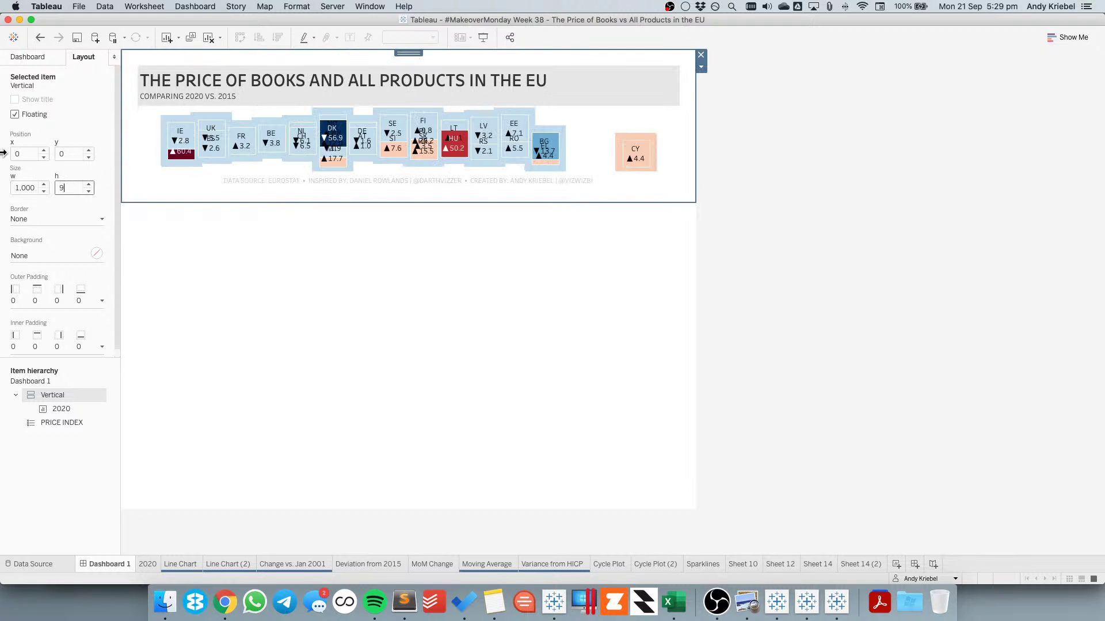
{"action": "type", "text": "00800"}
{"action": "key", "text": "Tab"}
Hide the 2020 tile map's own title inside the container
{"action": "left_click", "coordinate": [355, 88]}
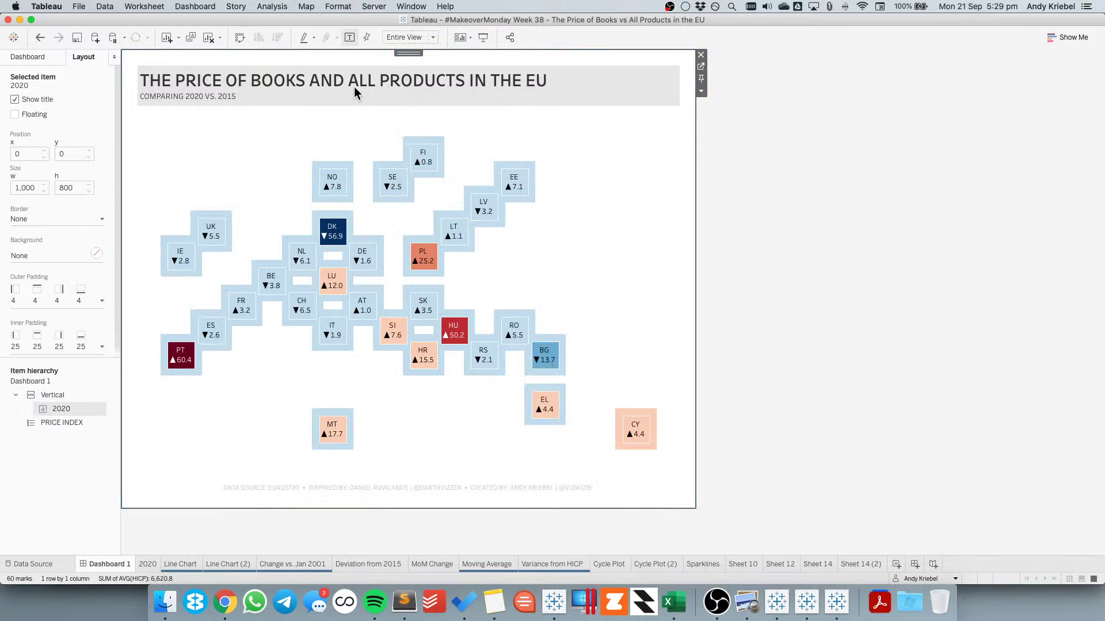
{"action": "right_click", "coordinate": [354, 88]}
{"action": "left_click", "coordinate": [370, 118]}
Insert a text object above the tile map in the container and paste the copied title and subtitle into it
{"action": "left_click", "coordinate": [31, 57]}
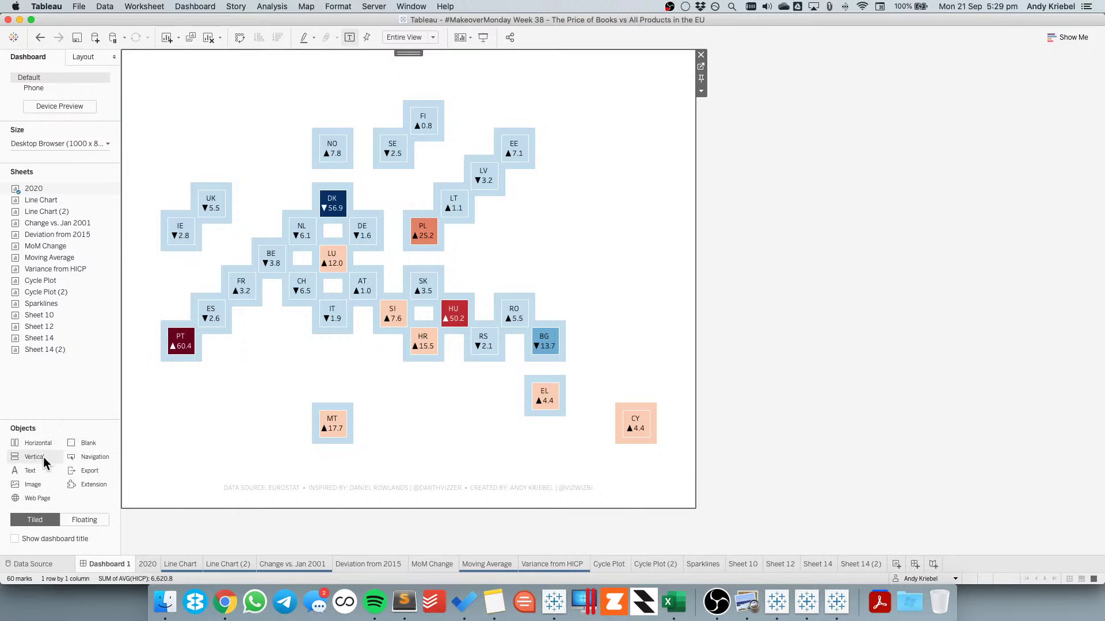
{"action": "left_click_drag", "start_coordinate": [44, 471], "coordinate": [37, 378]}
{"action": "left_click_drag", "start_coordinate": [45, 475], "coordinate": [376, 139]}
{"action": "key", "text": "super+v"}
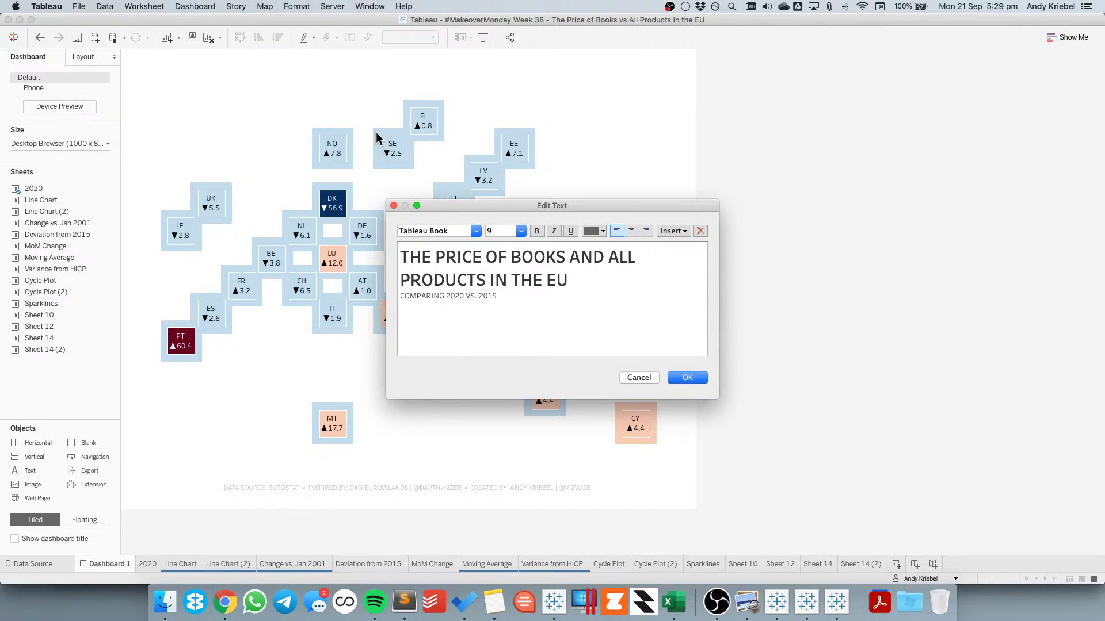
{"action": "left_click", "coordinate": [687, 378]}
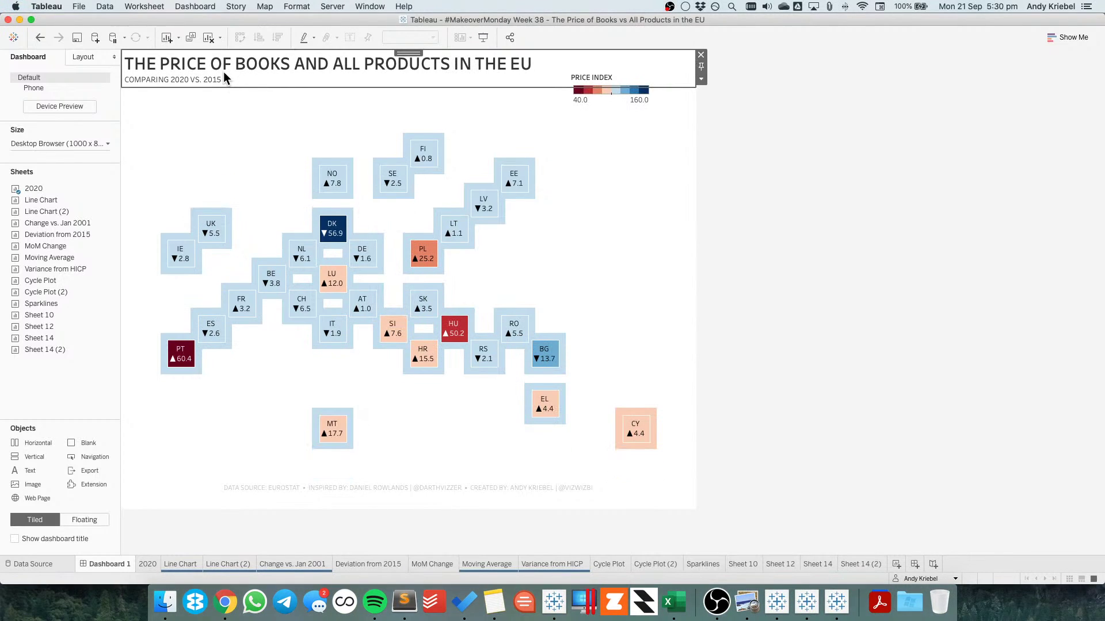
Set the 2020 tile map's inner padding to 0 on all sides
{"action": "left_click", "coordinate": [381, 105]}
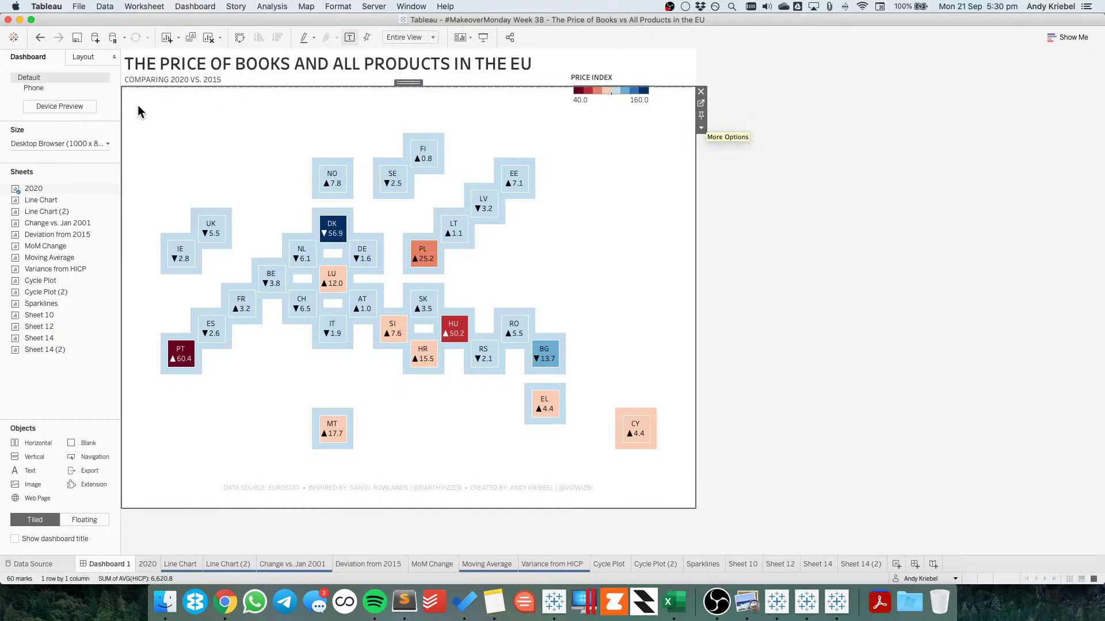
{"action": "left_click", "coordinate": [78, 59]}
{"action": "left_click", "coordinate": [24, 345]}
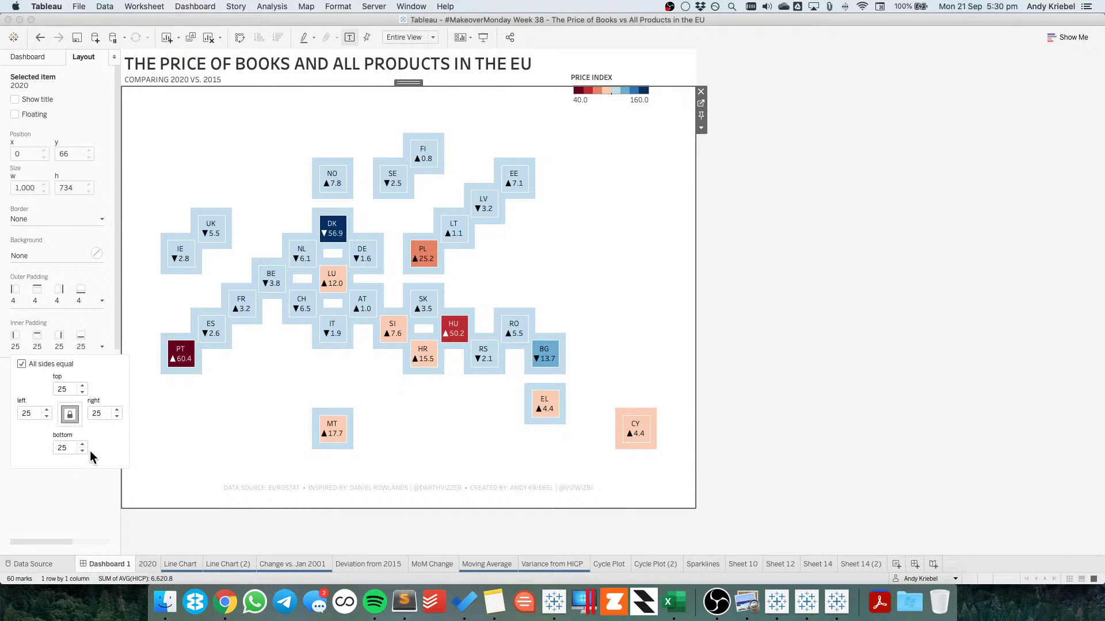
{"action": "double_click", "coordinate": [69, 389]}
{"action": "type", "text": "0"}
{"action": "key", "text": "Return"}
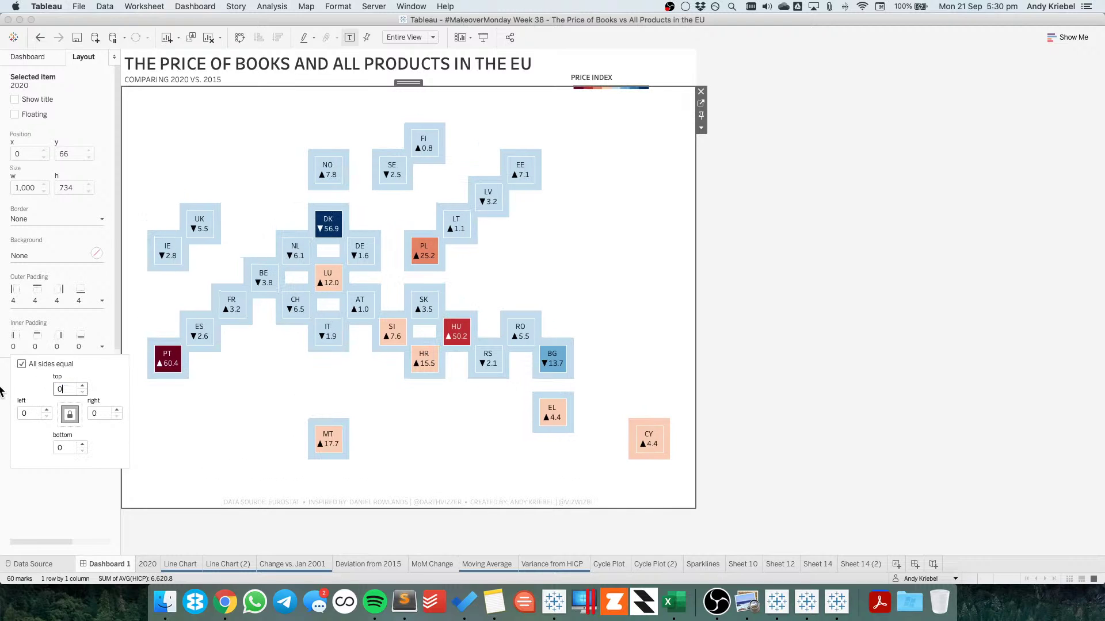
Set the vertical container's inner padding to 25 on all sides
{"action": "left_click", "coordinate": [406, 81]}
{"action": "double_click", "coordinate": [405, 81]}
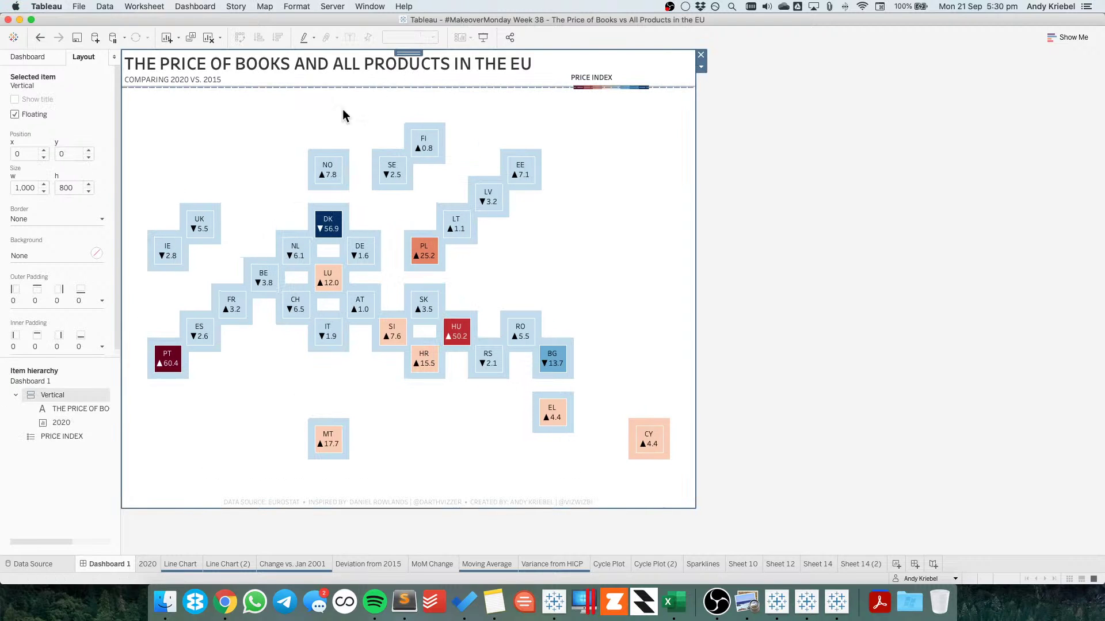
{"action": "left_click", "coordinate": [55, 345]}
{"action": "double_click", "coordinate": [65, 389]}
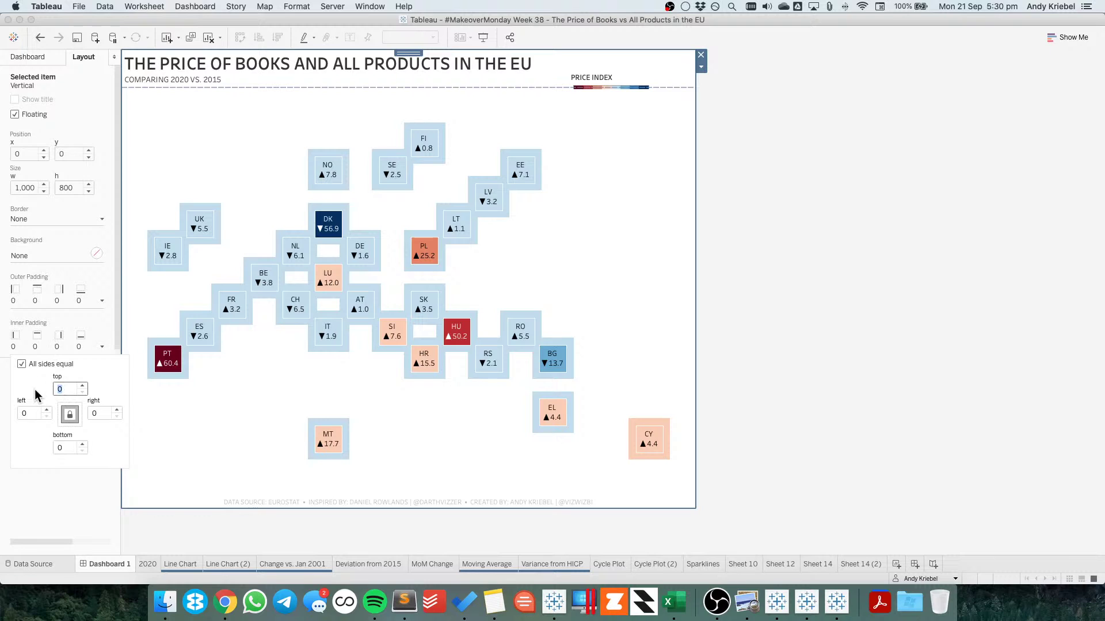
{"action": "type", "text": "25"}
{"action": "key", "text": "Return"}
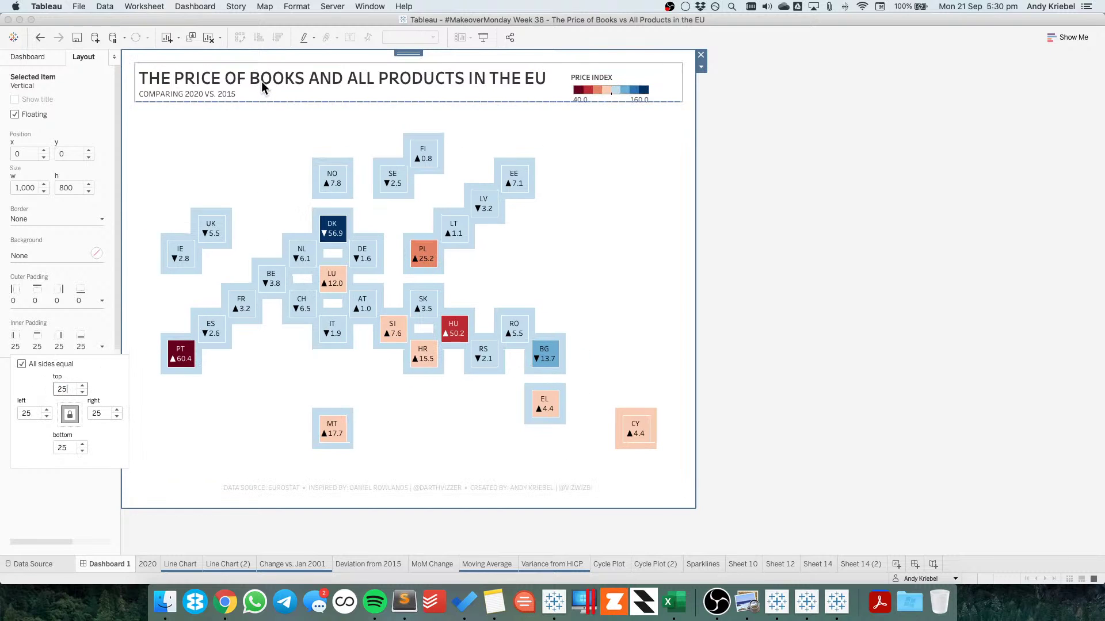
Give the title text object a light grey background fill
{"action": "left_click", "coordinate": [262, 86]}
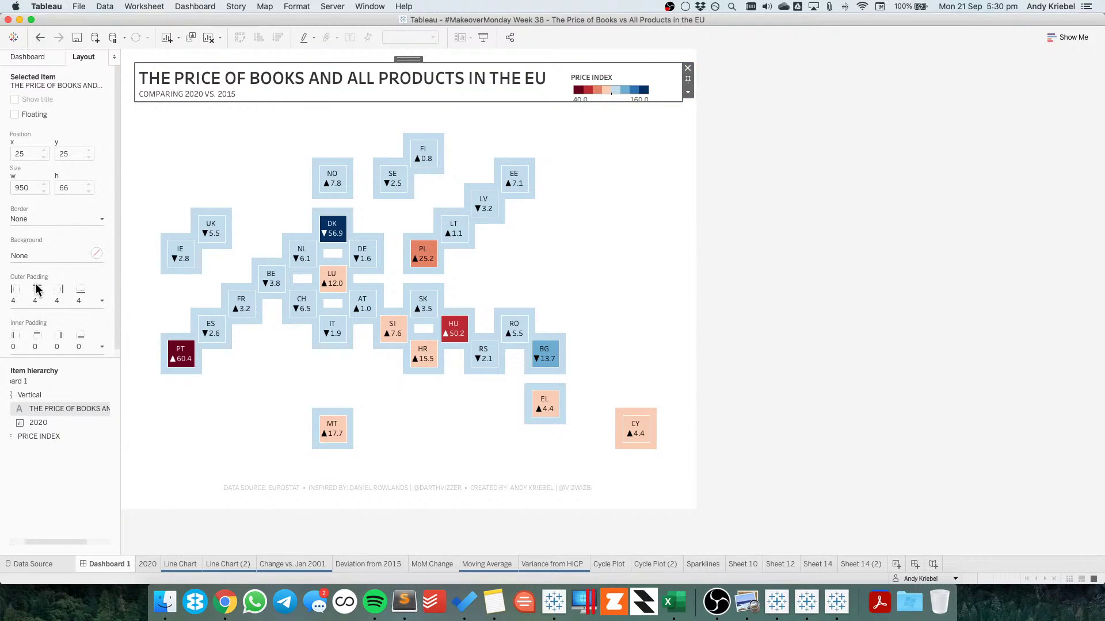
{"action": "left_click", "coordinate": [33, 256]}
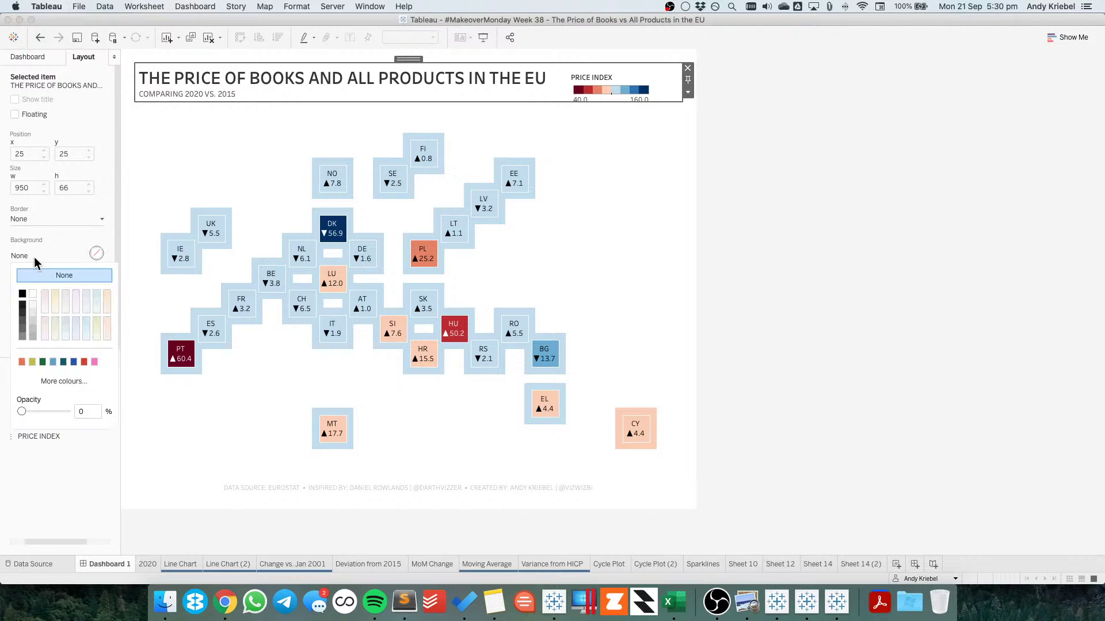
{"action": "left_click", "coordinate": [32, 311]}
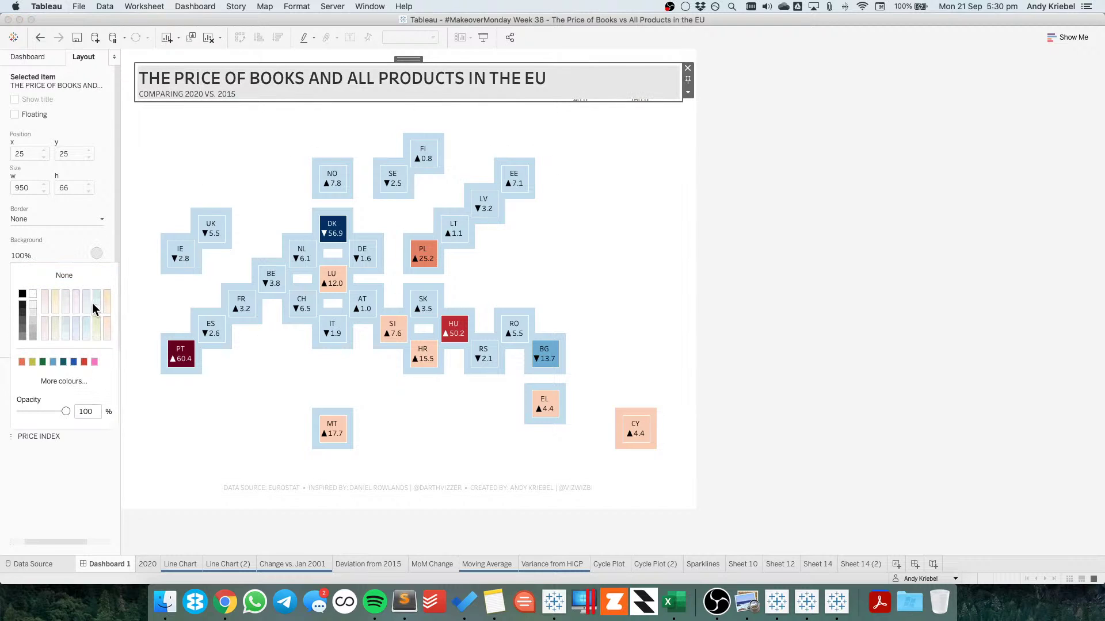
{"action": "left_click", "coordinate": [45, 300]}
Reduce the title text object's outer padding to 0 on all sides
{"action": "left_click", "coordinate": [82, 347]}
{"action": "left_click", "coordinate": [82, 346]}
{"action": "left_click", "coordinate": [82, 346]}
{"action": "left_click", "coordinate": [82, 346]}
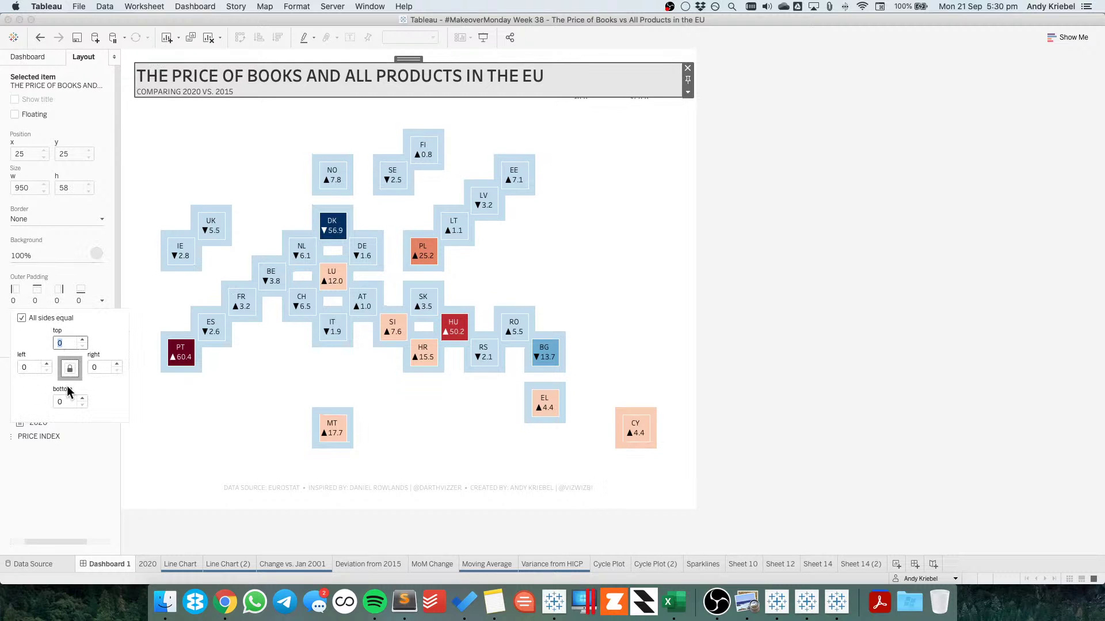
Increase the title text object's inner padding to 10 on all sides
{"action": "left_click", "coordinate": [57, 345]}
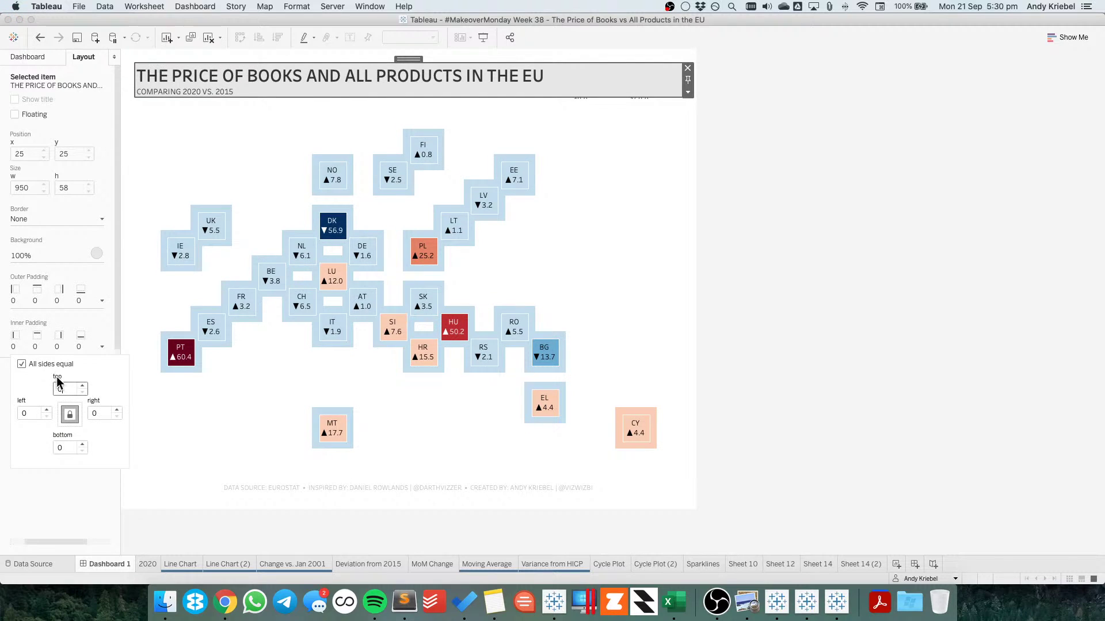
{"action": "left_click", "coordinate": [83, 386]}
{"action": "left_click", "coordinate": [82, 386]}
{"action": "left_click", "coordinate": [83, 386]}
{"action": "left_click", "coordinate": [82, 385]}
{"action": "left_click", "coordinate": [81, 385]}
{"action": "left_click", "coordinate": [81, 385]}
{"action": "left_click", "coordinate": [81, 385]}
{"action": "left_click", "coordinate": [81, 385]}
{"action": "left_click", "coordinate": [81, 385]}
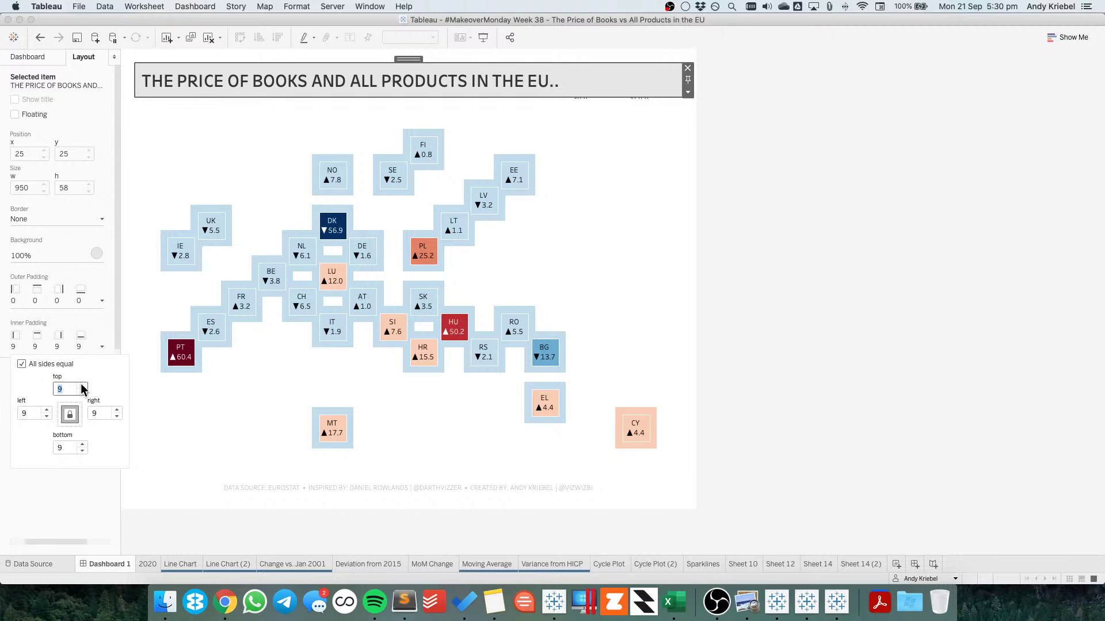
{"action": "left_click", "coordinate": [81, 385]}
Enlarge the title text object to about 85 pixels high so that title and subtitle both fit
{"action": "left_click", "coordinate": [251, 148]}
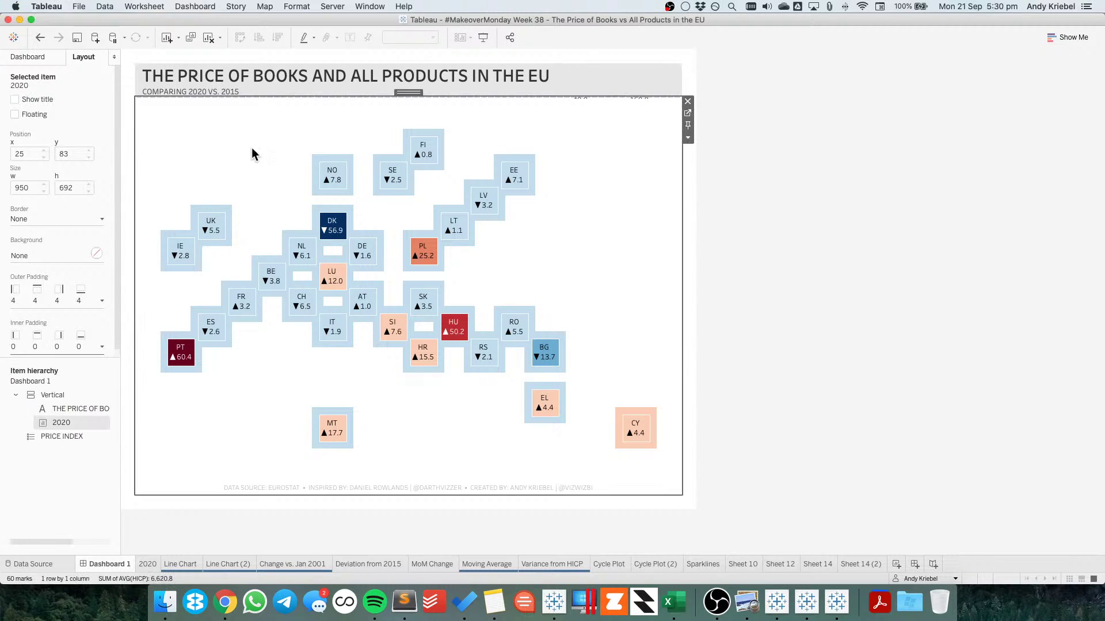
{"action": "left_click", "coordinate": [303, 89]}
{"action": "left_click_drag", "start_coordinate": [359, 96], "coordinate": [358, 105]}
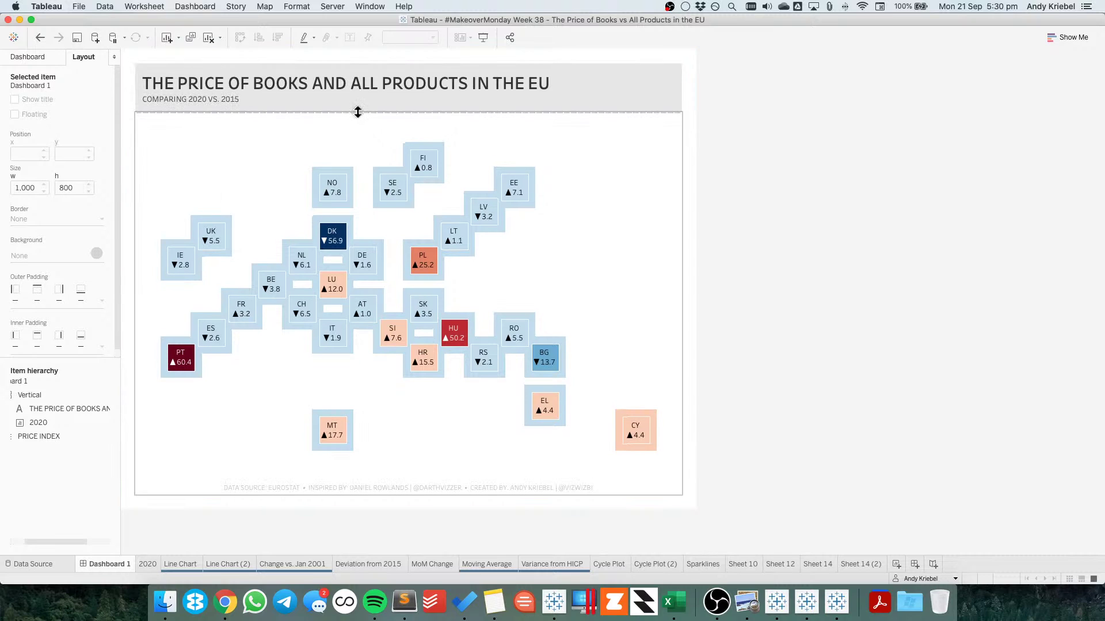
{"action": "left_click", "coordinate": [337, 149]}
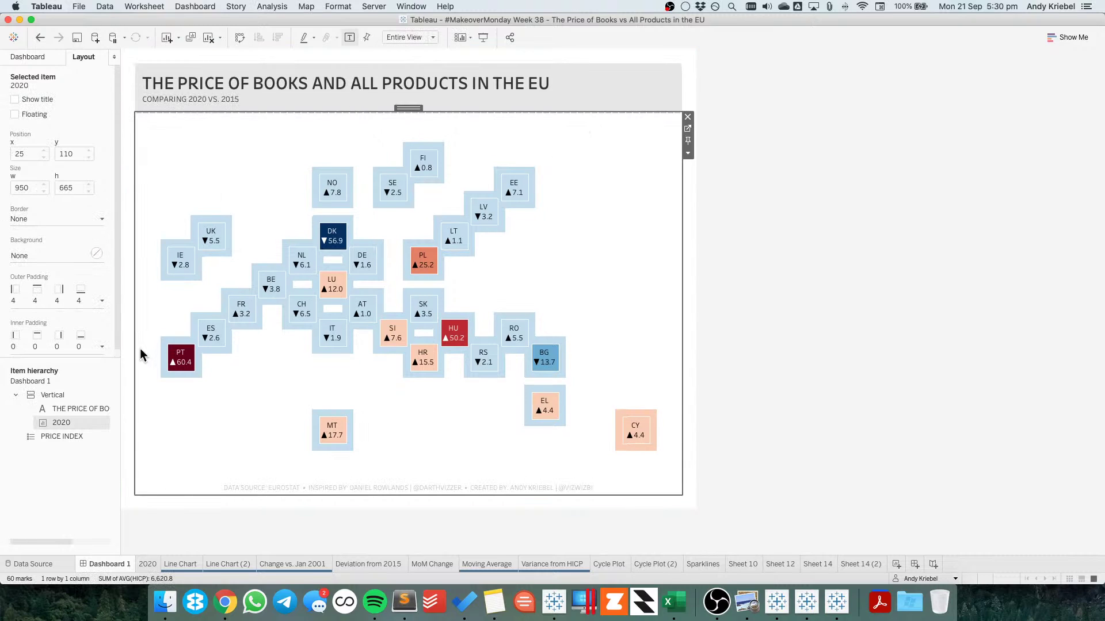
Move the floating price index legend below the title band to about x 773, y 160 and place it first in the item hierarchy
{"action": "left_click", "coordinate": [49, 441]}
{"action": "left_click_drag", "start_coordinate": [609, 67], "coordinate": [605, 143]}
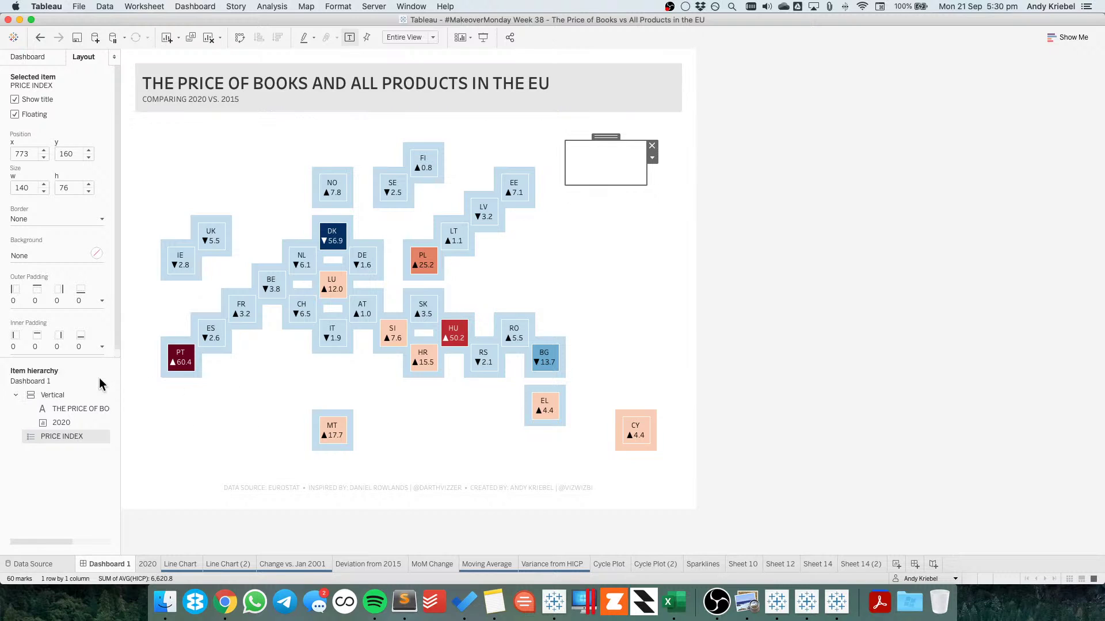
{"action": "left_click_drag", "start_coordinate": [74, 438], "coordinate": [78, 396]}
Check the reference tile map in Chrome, then centre the legend title and change it to 2020 PRICE INDEX
{"action": "key", "text": "super+Tab"}
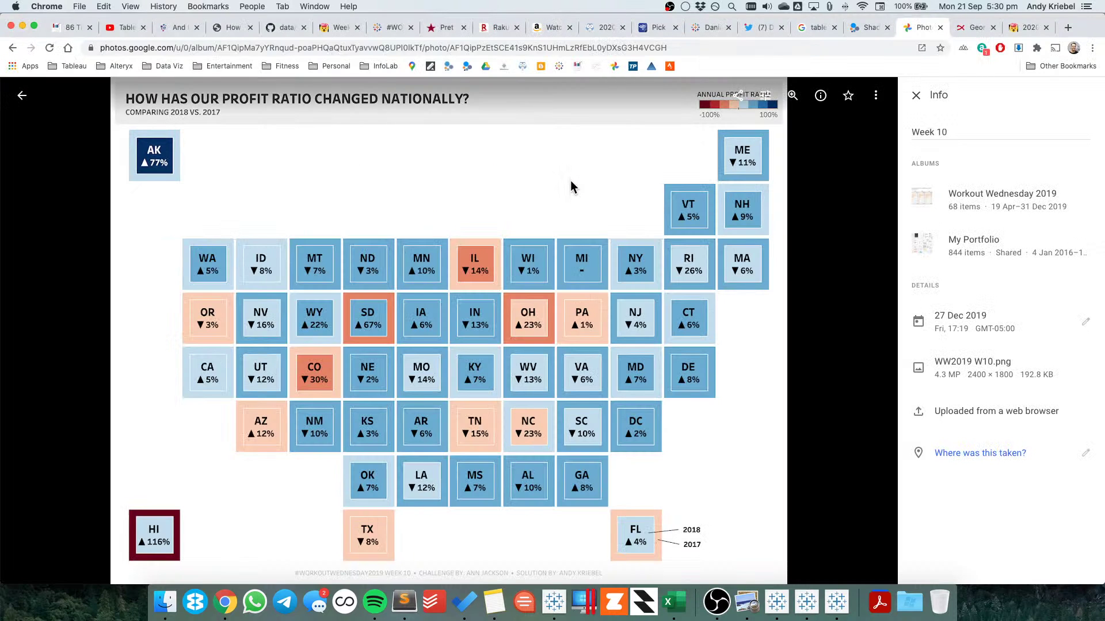
{"action": "key", "text": "super+Tab"}
{"action": "double_click", "coordinate": [594, 146]}
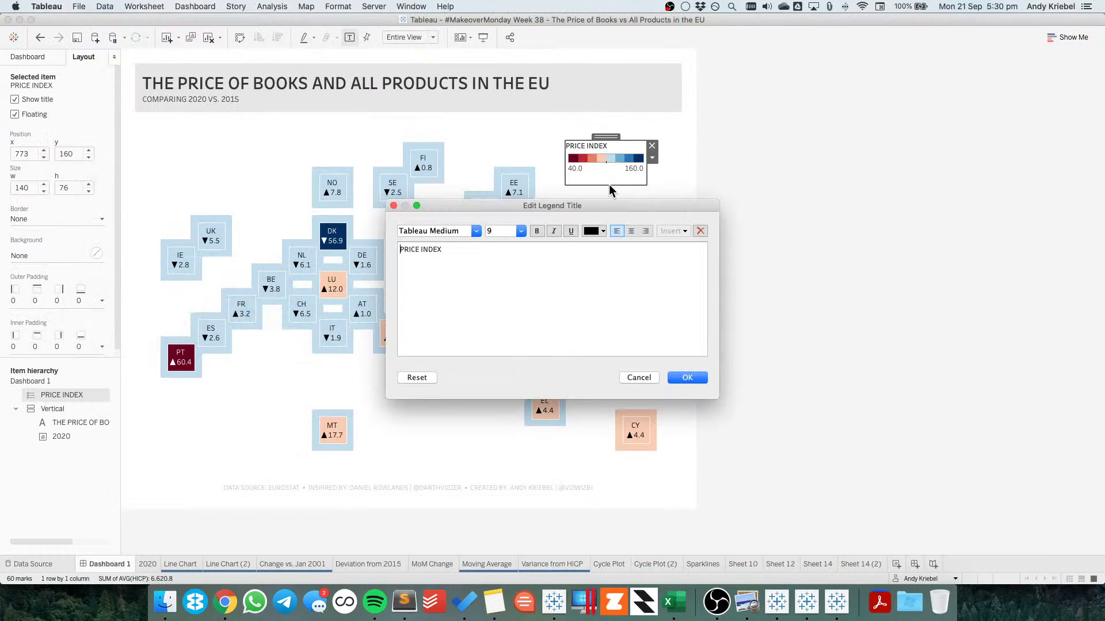
{"action": "left_click", "coordinate": [631, 231]}
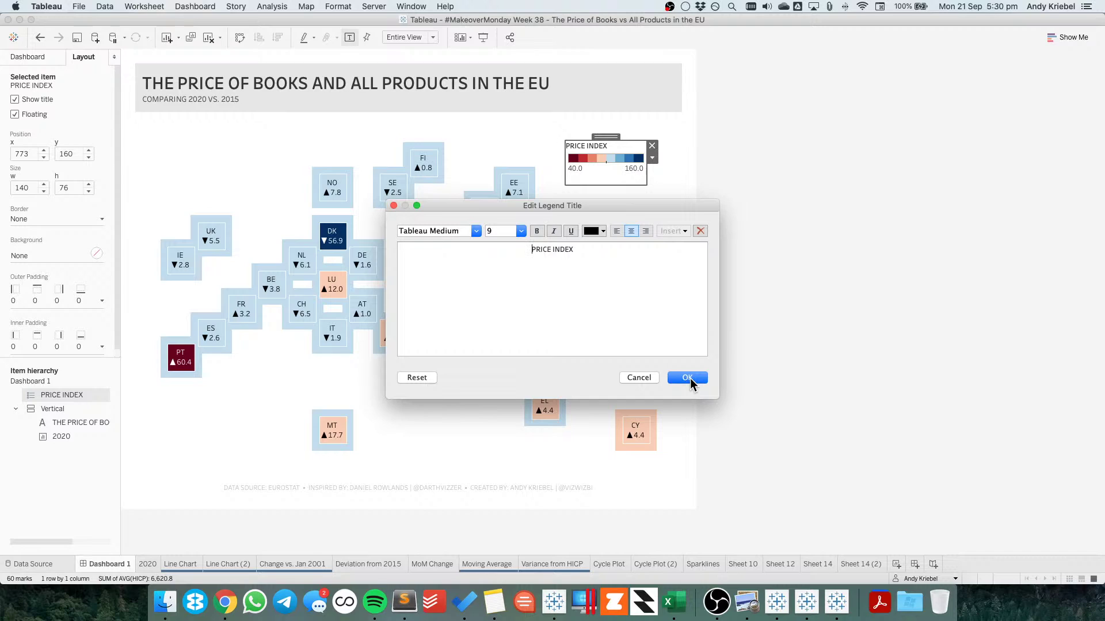
{"action": "type", "text": "2020"}
{"action": "left_click", "coordinate": [687, 377]}
{"action": "mouse_move", "coordinate": [338, 236]}
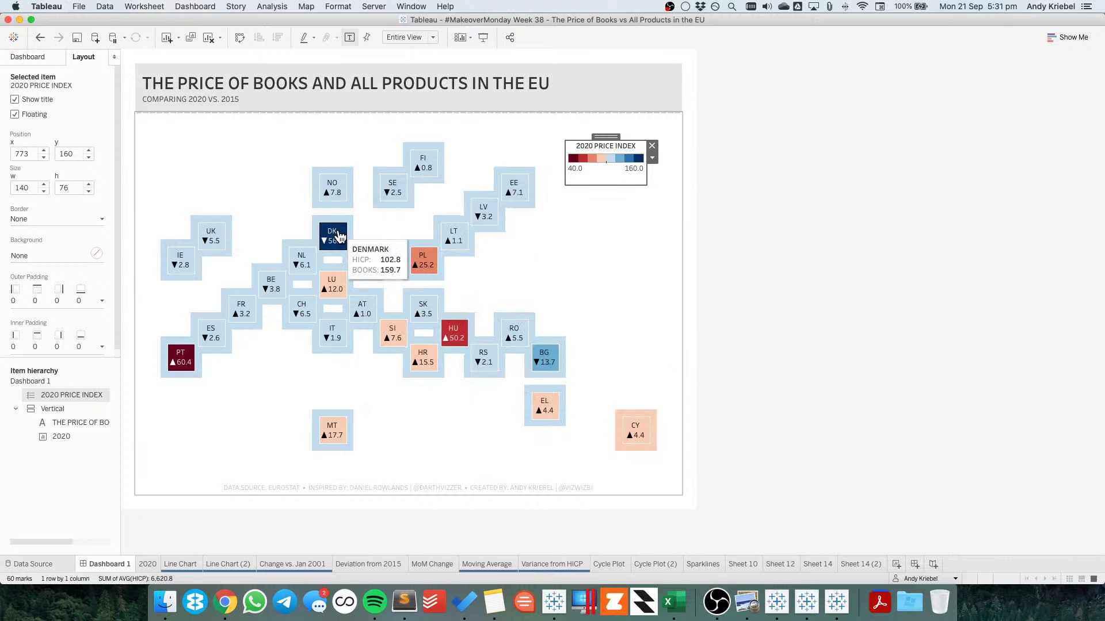
{"action": "double_click", "coordinate": [608, 150]}
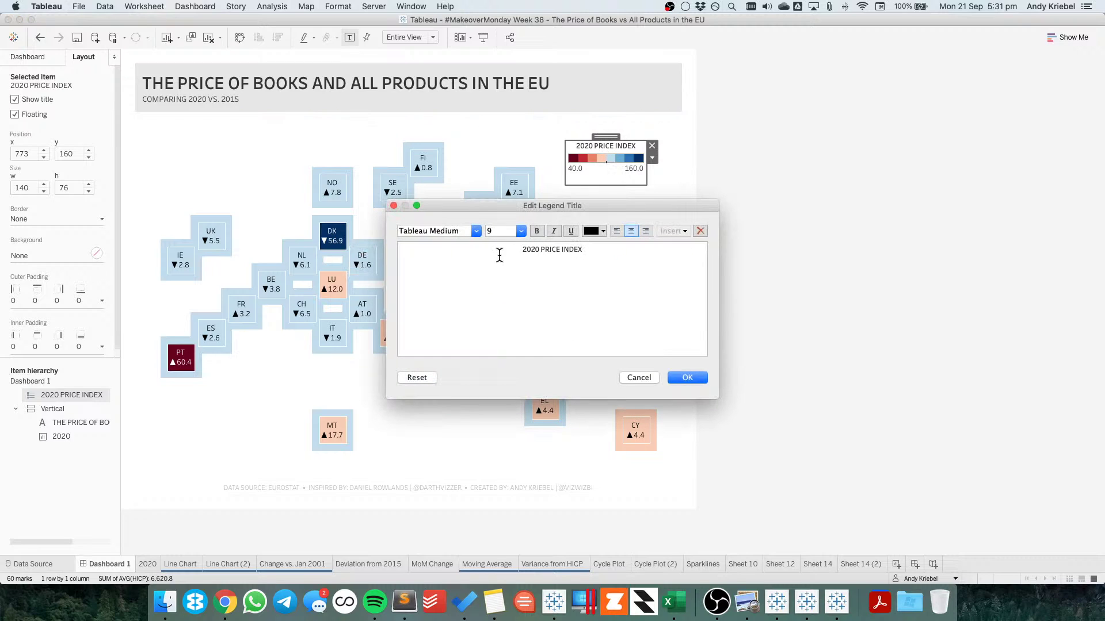
{"action": "left_click", "coordinate": [697, 381]}
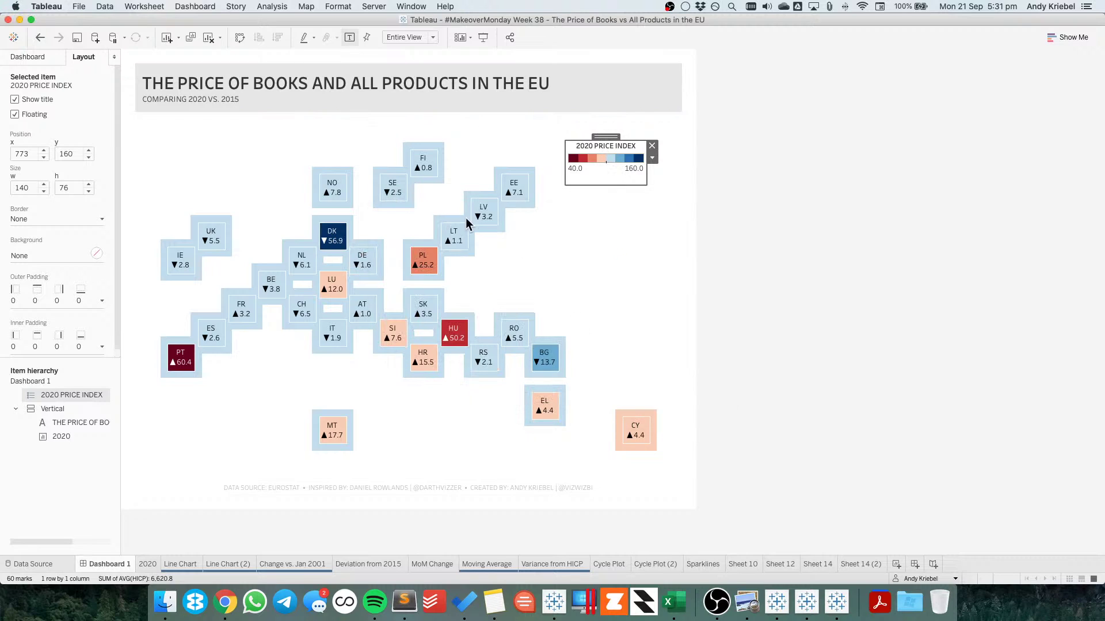
Delete the subtitle and reword the dashboard title as HOW DO THE PRICE OF BOOKS AND ALL PRODUCTS COMPARE IN 2020 IN THE EU?
{"action": "double_click", "coordinate": [278, 109]}
{"action": "left_click_drag", "start_coordinate": [499, 297], "coordinate": [344, 294]}
{"action": "key", "text": "BackSpace"}
{"action": "key", "text": "BackSpace"}
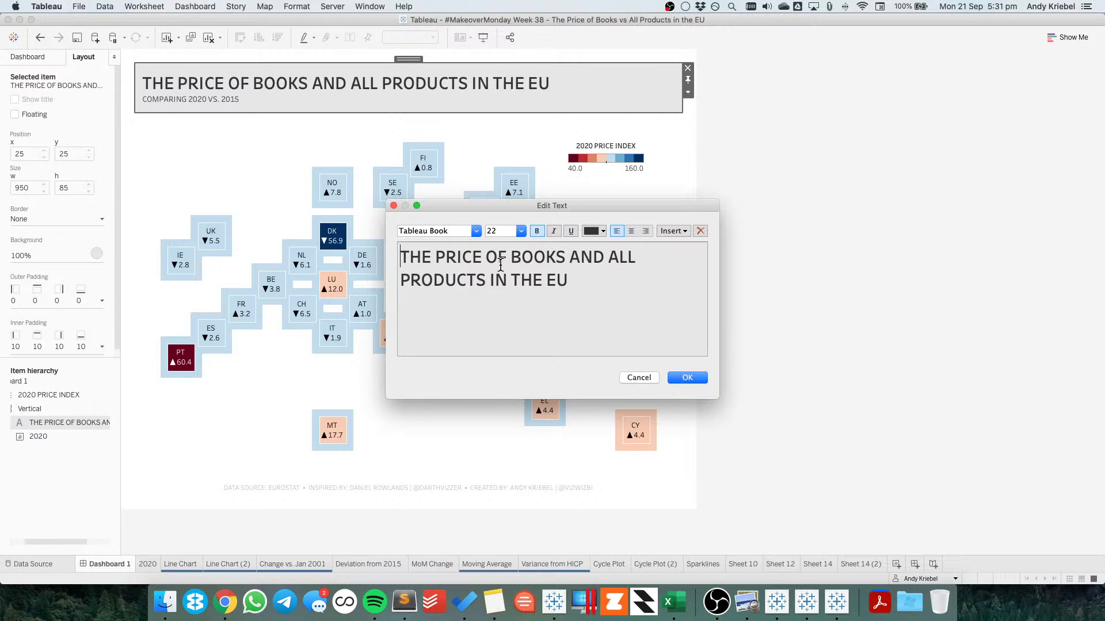
{"action": "type", "text": "HOW DOES TH"}
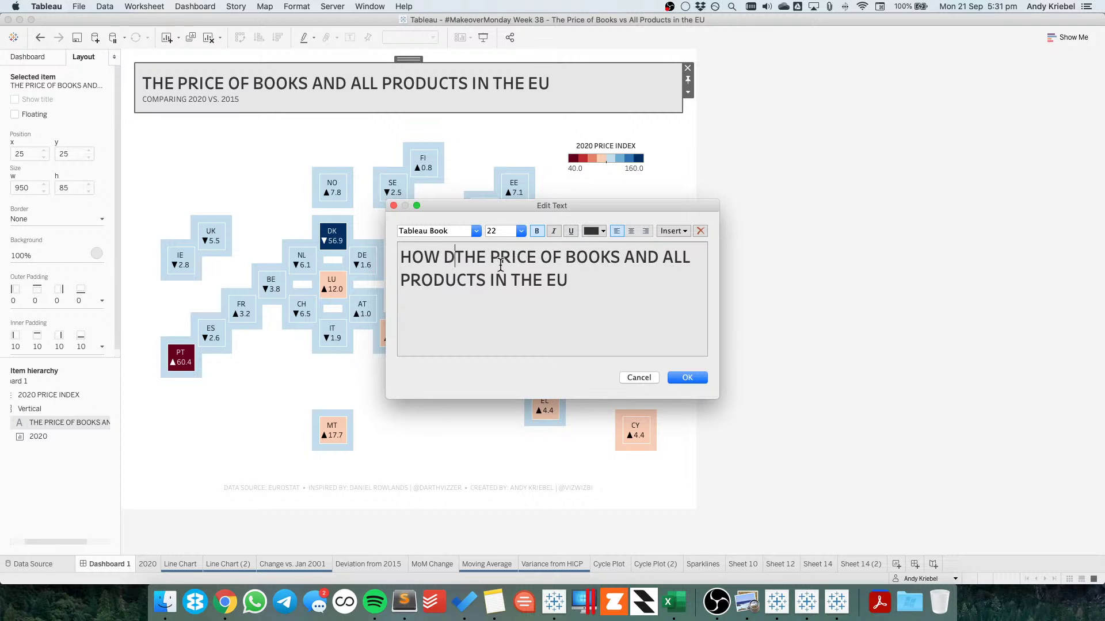
{"action": "key", "text": "BackSpace"}
{"action": "key", "text": "BackSpace"}
{"action": "key", "text": "BackSpace"}
{"action": "key", "text": "BackSpace"}
{"action": "key", "text": "BackSpace"}
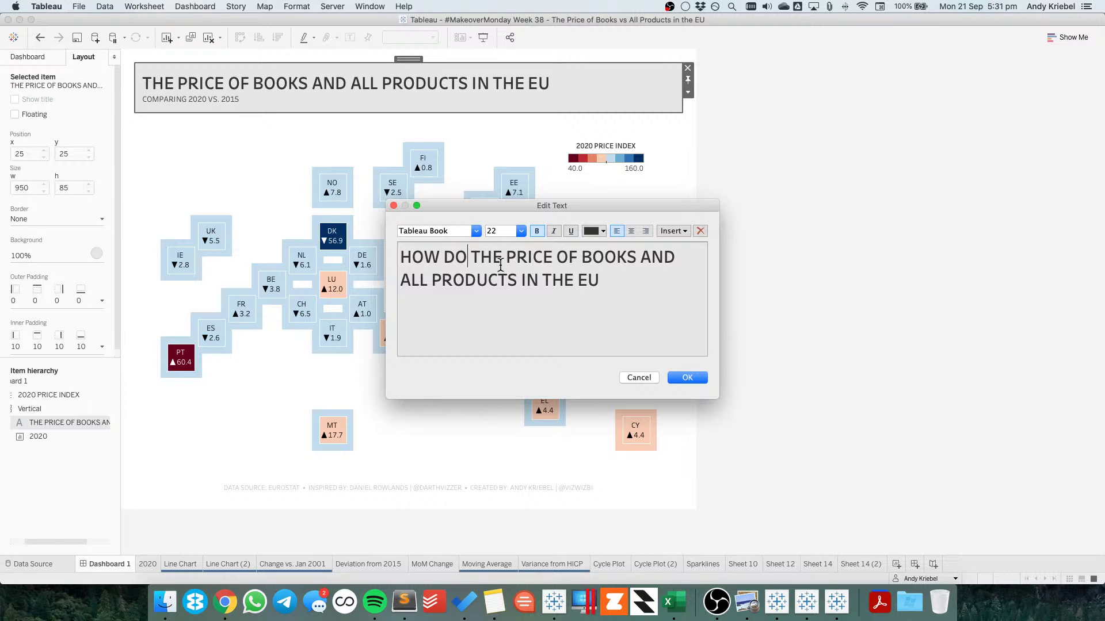
{"action": "type", "text": "COMPARE IN 2020"}
{"action": "type", "text": "?"}
{"action": "left_click", "coordinate": [695, 380]}
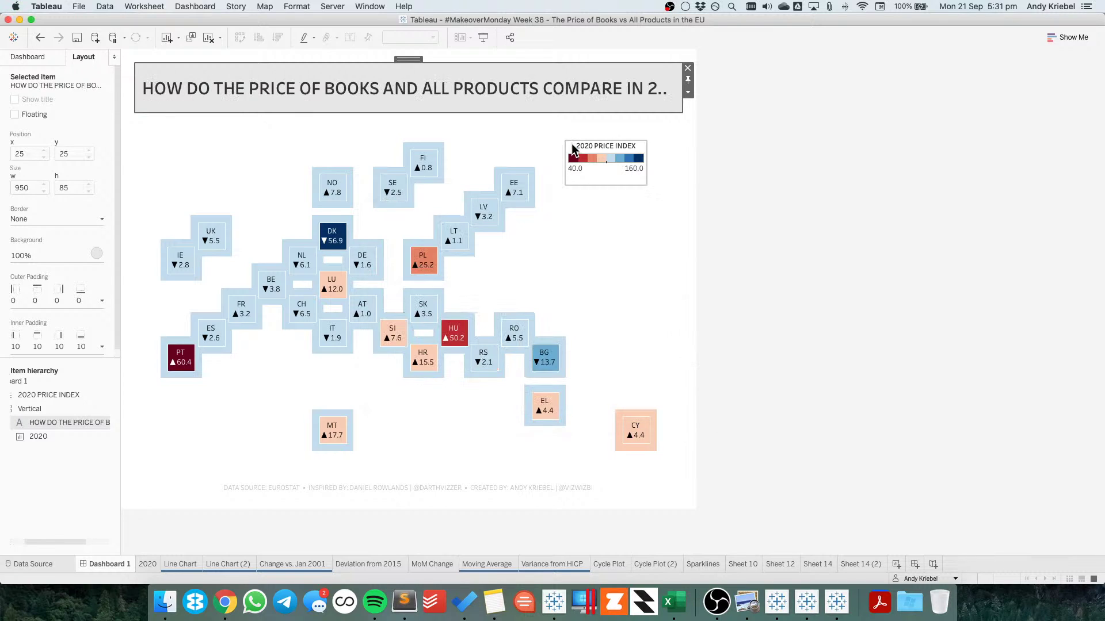
Set the dashboard title's font size to 18 and shrink the title band's height to suit the single line
{"action": "double_click", "coordinate": [514, 87]}
{"action": "triple_click", "coordinate": [507, 248]}
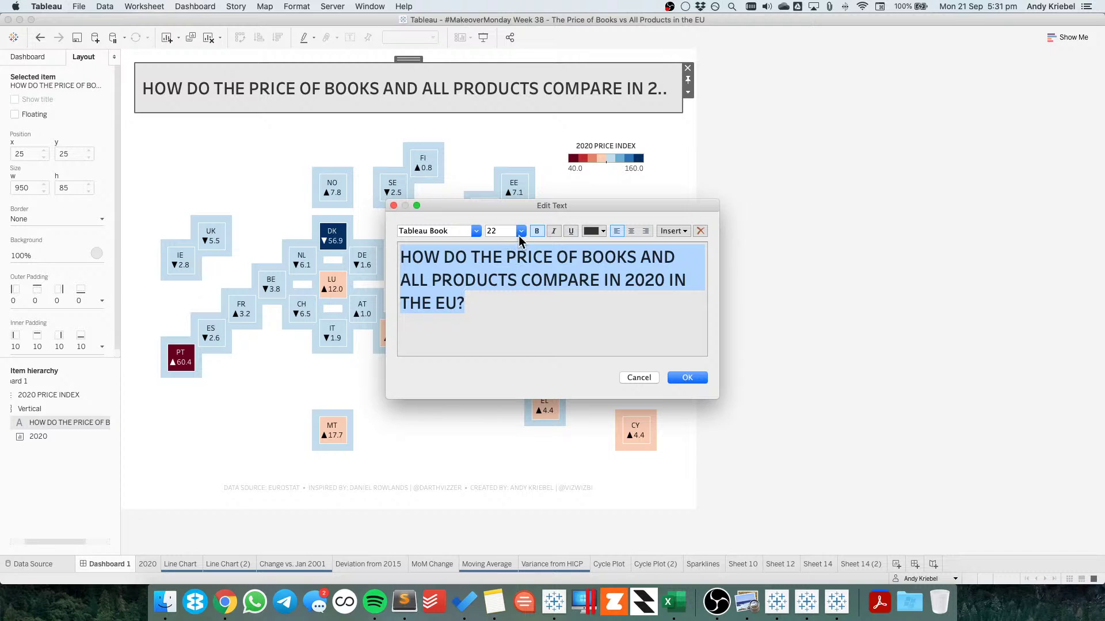
{"action": "left_click", "coordinate": [520, 231]}
{"action": "left_click", "coordinate": [504, 320]}
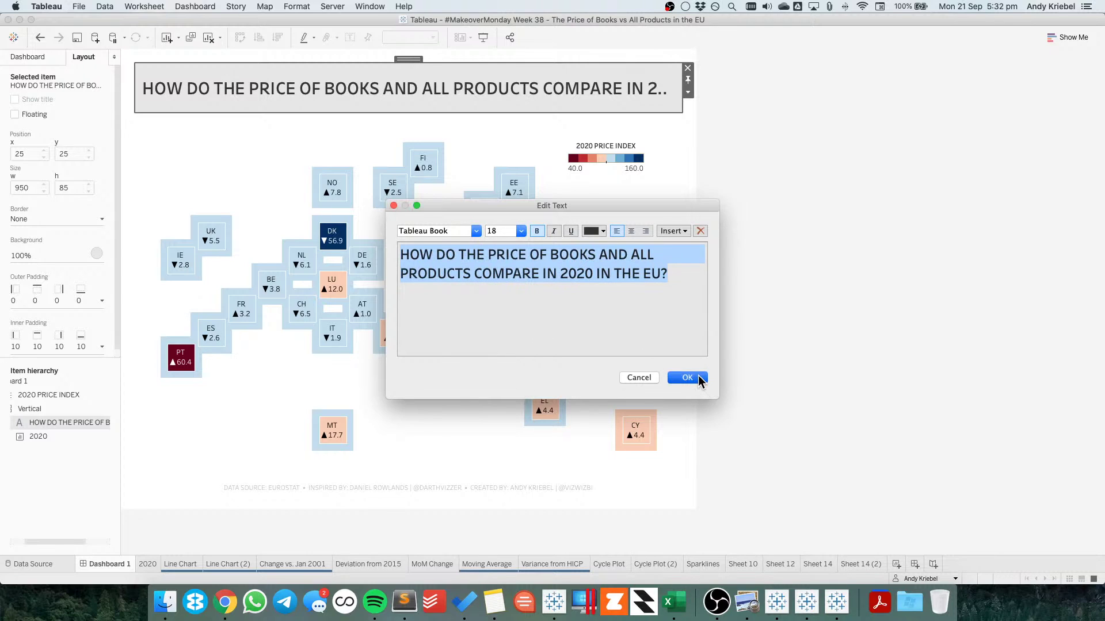
{"action": "left_click", "coordinate": [700, 377]}
{"action": "left_click_drag", "start_coordinate": [497, 113], "coordinate": [499, 101]}
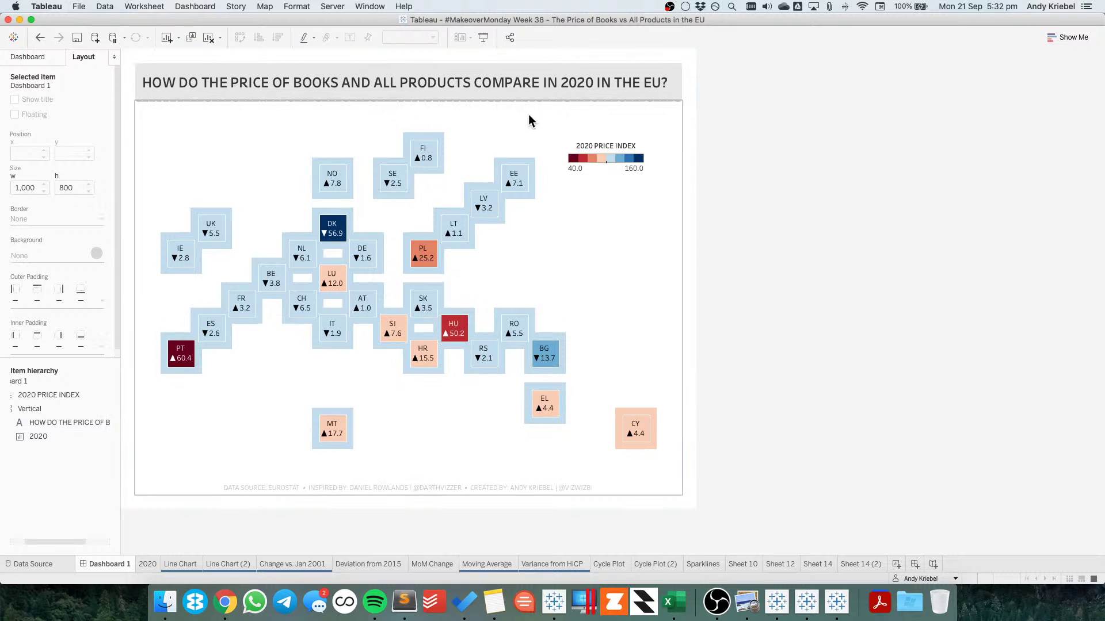
Move the 2020 price index legend to the map's upper-right corner, just beneath the title band
{"action": "left_click", "coordinate": [607, 139]}
{"action": "left_click_drag", "start_coordinate": [605, 136], "coordinate": [640, 106]}
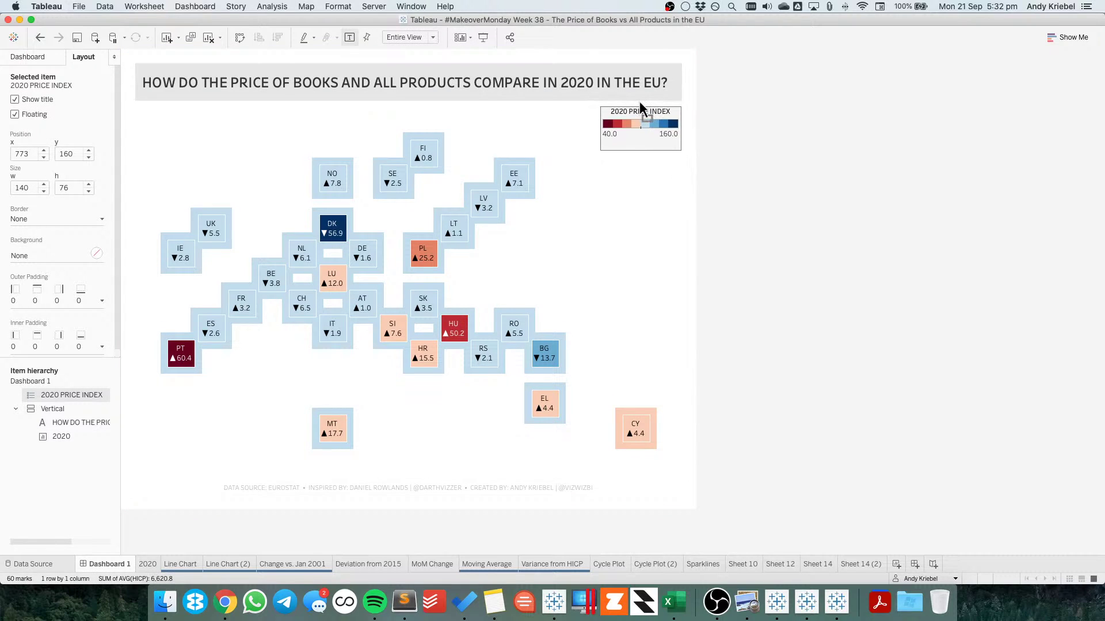
{"action": "left_click", "coordinate": [799, 157]}
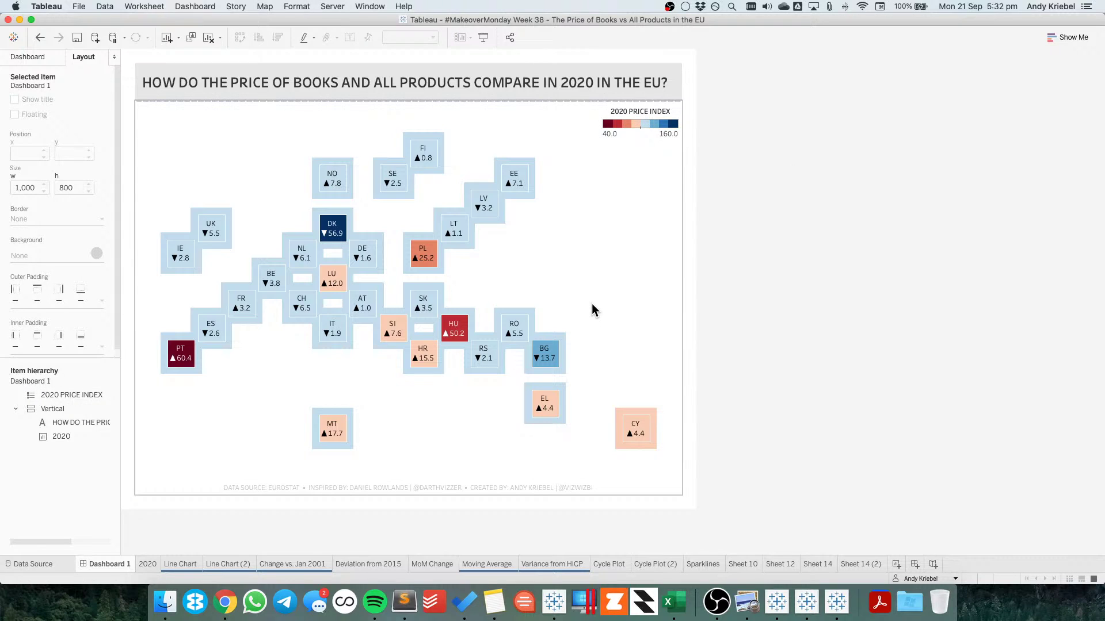
Set the dashboard to a custom fixed size of 1000 px wide by 1000 px high
{"action": "left_click", "coordinate": [39, 57]}
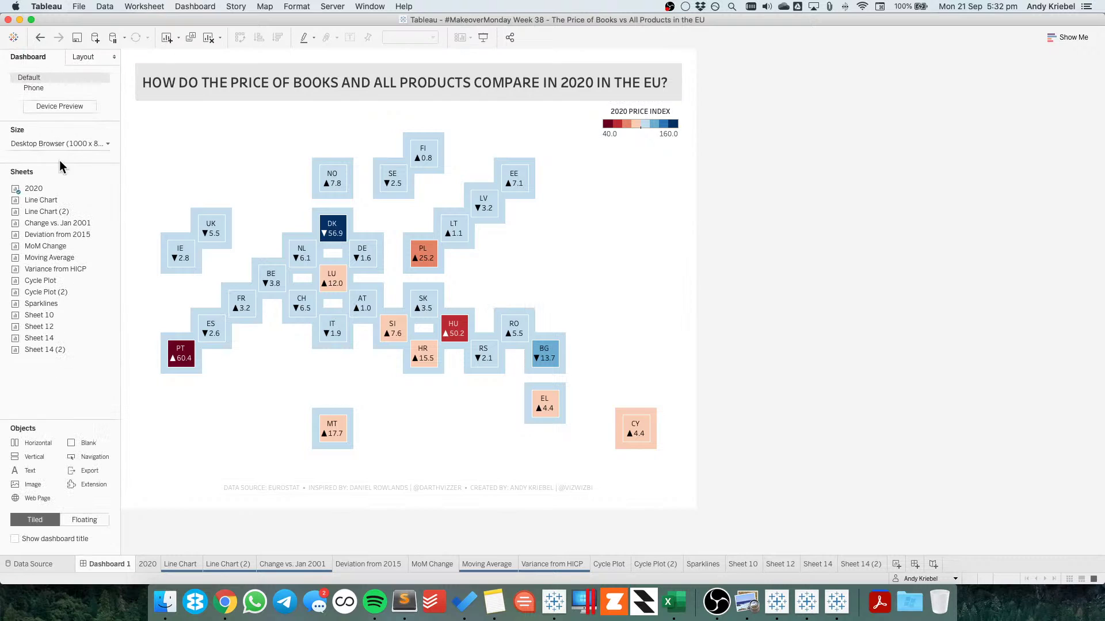
{"action": "left_click", "coordinate": [108, 143]}
{"action": "left_click", "coordinate": [113, 211]}
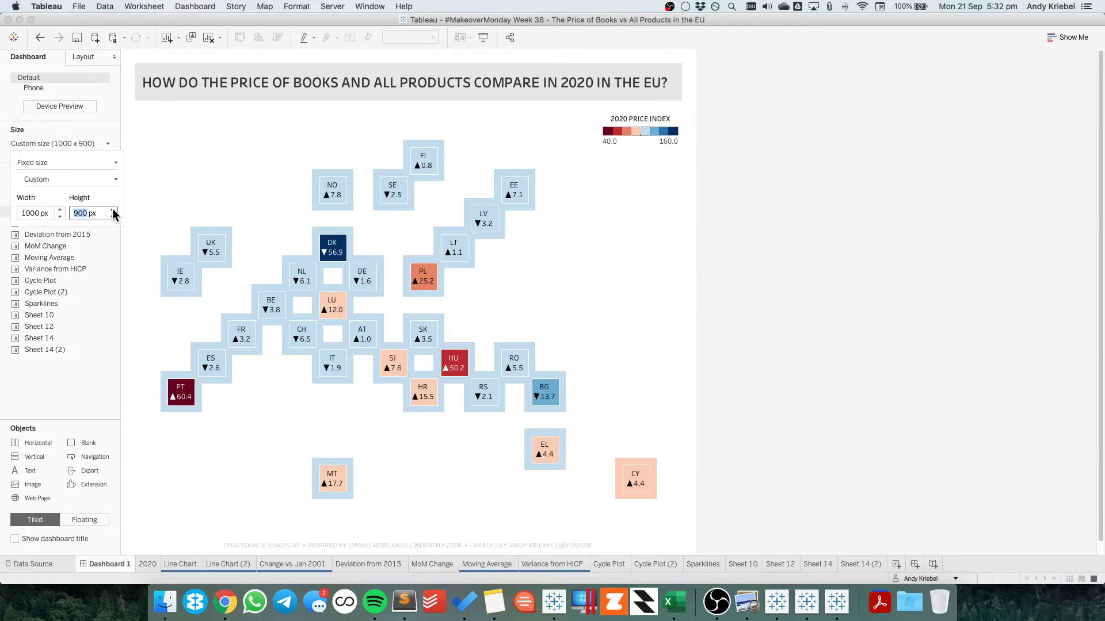
{"action": "left_click", "coordinate": [112, 211]}
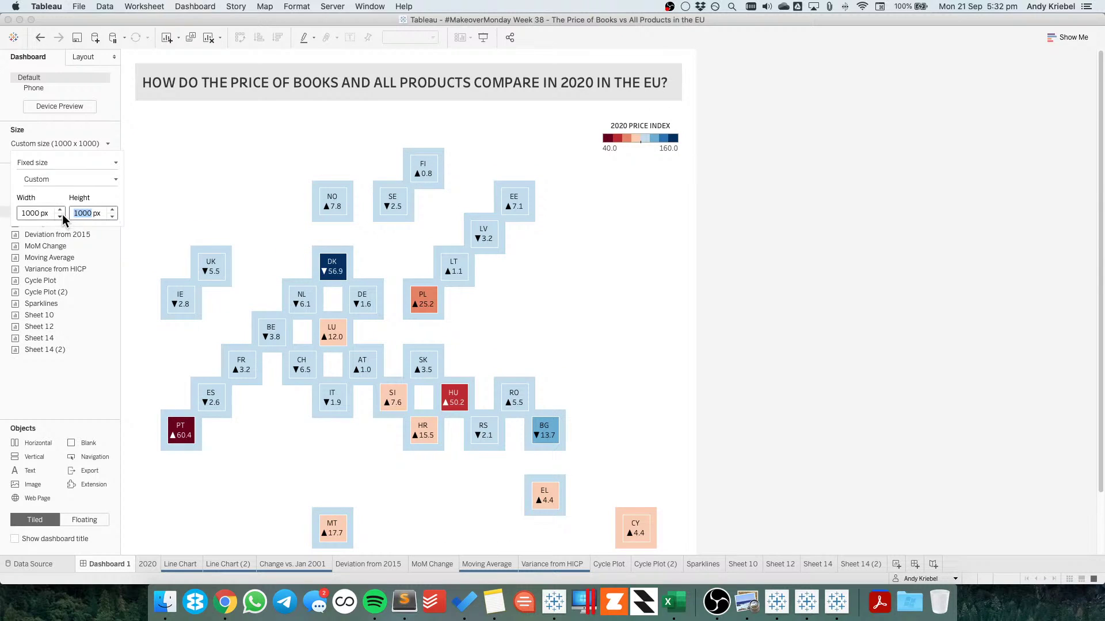
{"action": "left_click", "coordinate": [114, 210]}
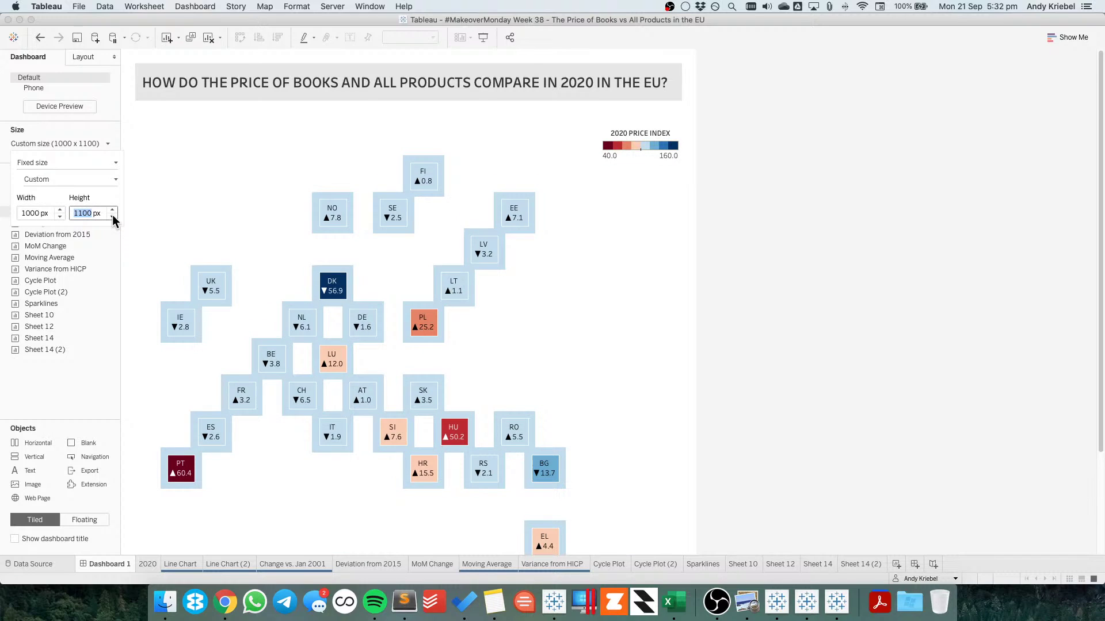
{"action": "left_click", "coordinate": [112, 217]}
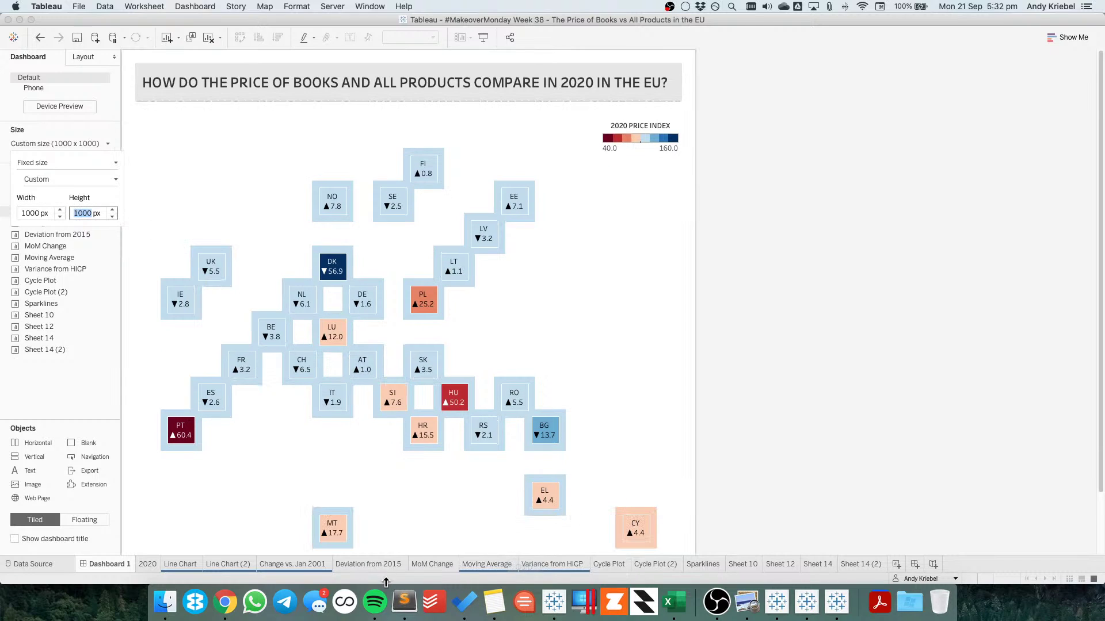
On the 2020 sheet, reduce the size of the outer HICP squares slightly and check the map on the dashboard
{"action": "left_click", "coordinate": [150, 566]}
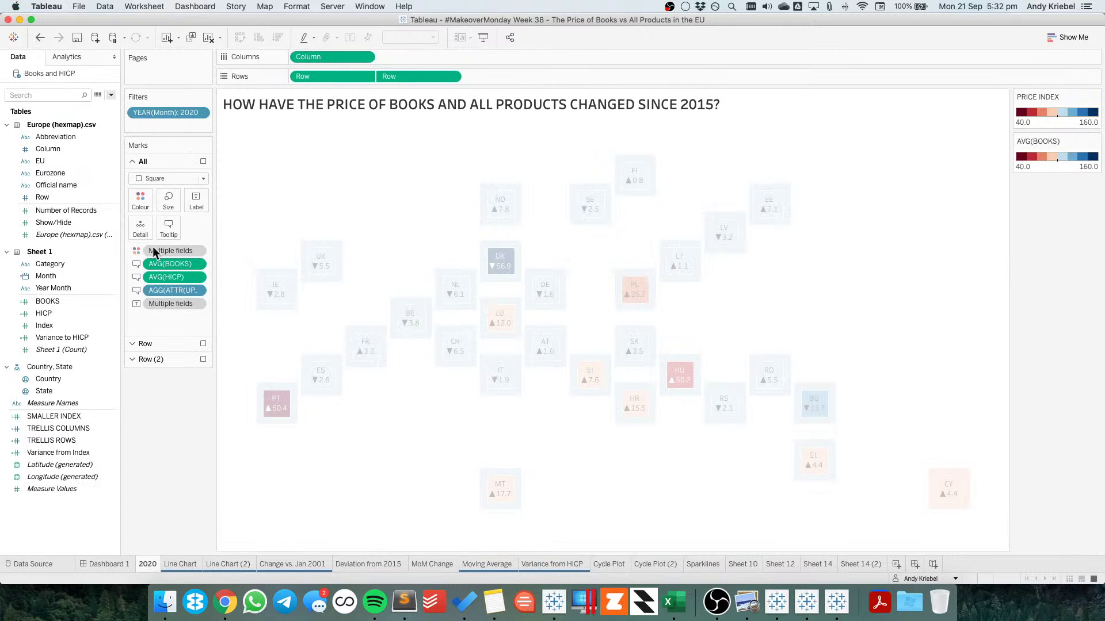
{"action": "left_click", "coordinate": [166, 343]}
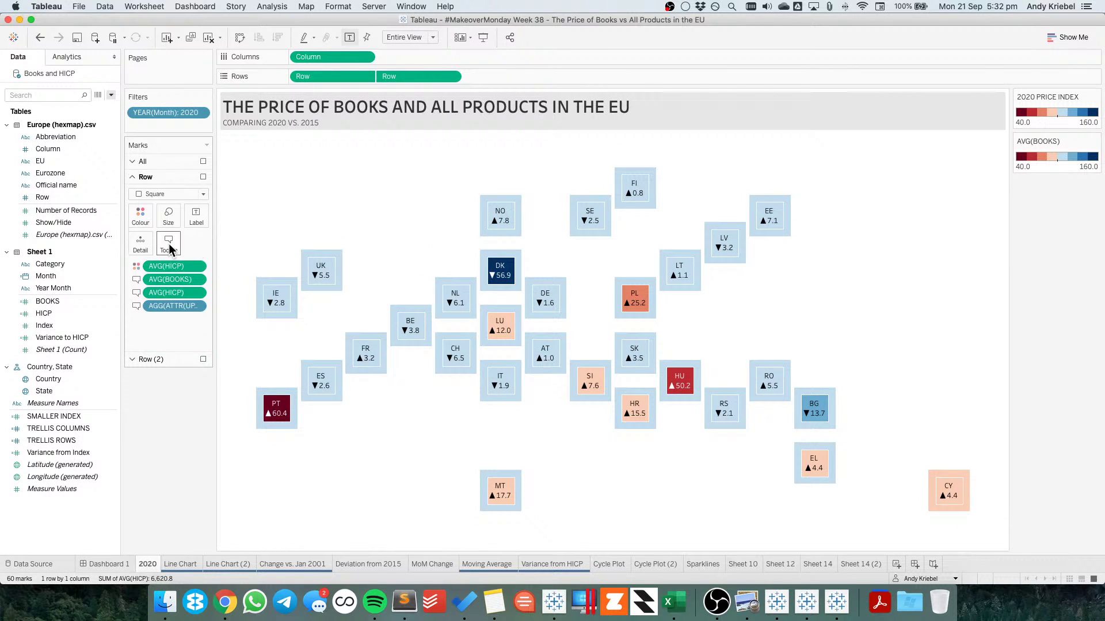
{"action": "left_click", "coordinate": [169, 218]}
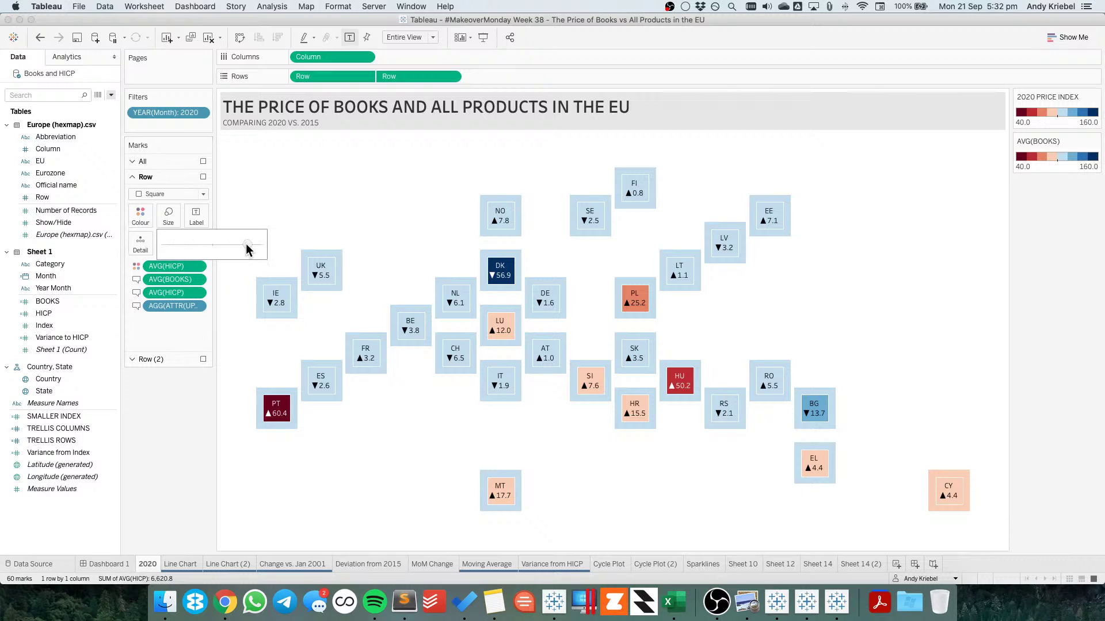
{"action": "left_click_drag", "start_coordinate": [242, 249], "coordinate": [244, 248]}
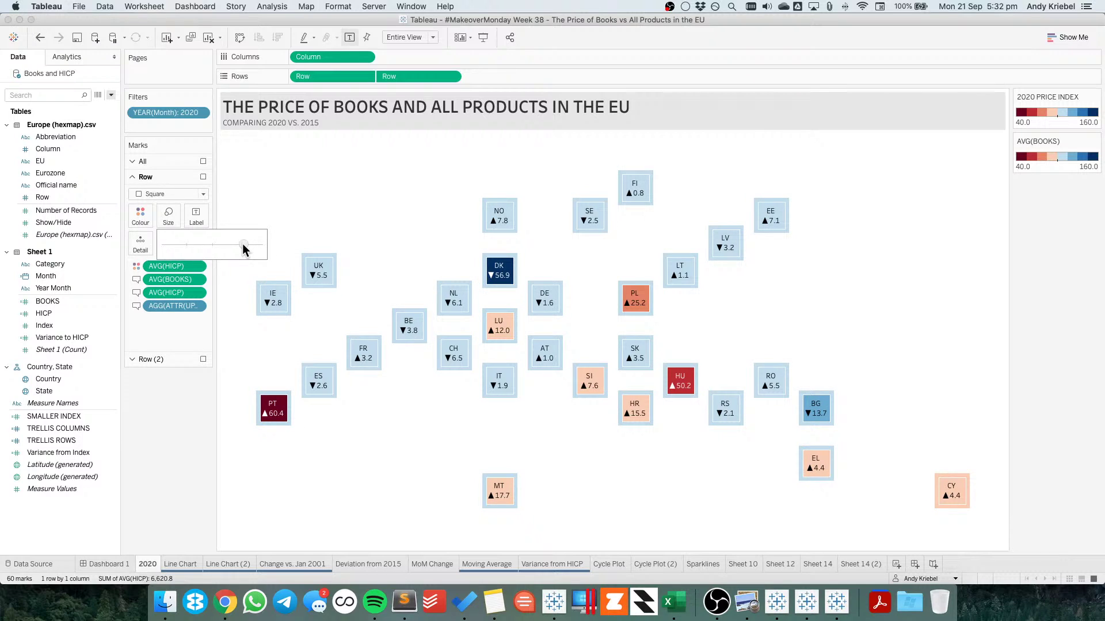
{"action": "left_click", "coordinate": [124, 567]}
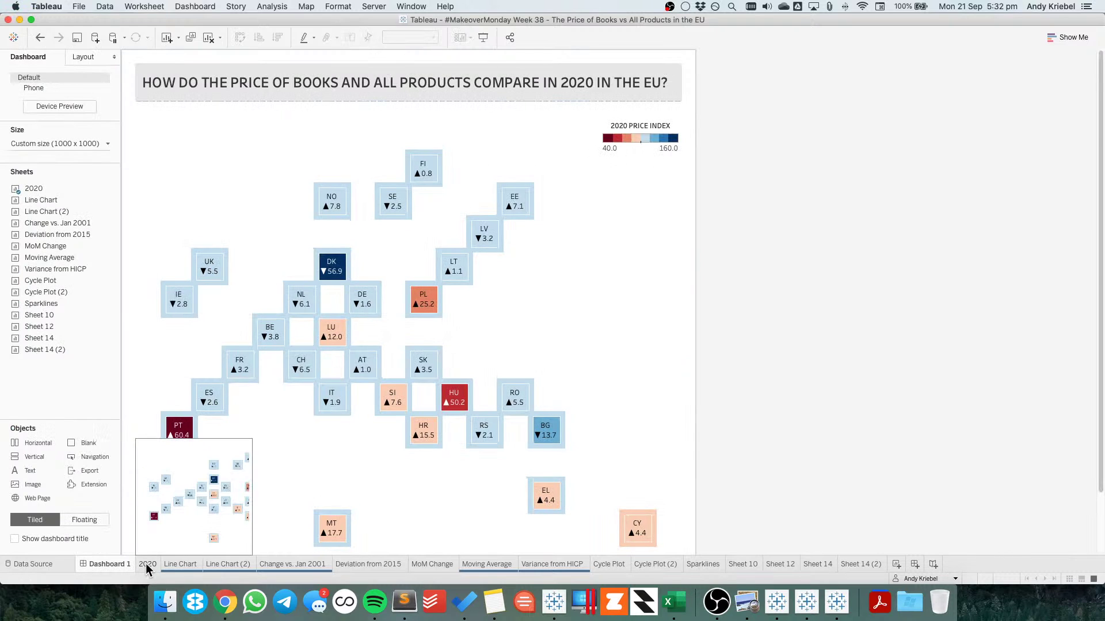
Fine-tune the outer HICP squares' size on the 2020 sheet so neighbouring tiles only just touch on the dashboard
{"action": "left_click", "coordinate": [147, 565]}
{"action": "left_click", "coordinate": [168, 216]}
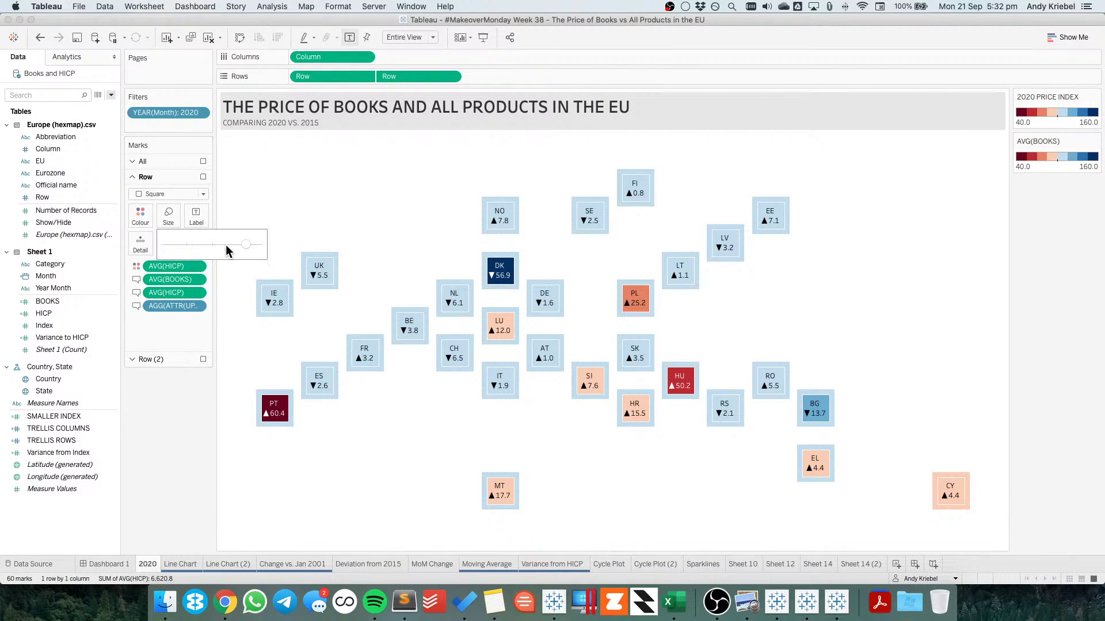
{"action": "left_click_drag", "start_coordinate": [246, 249], "coordinate": [240, 250]}
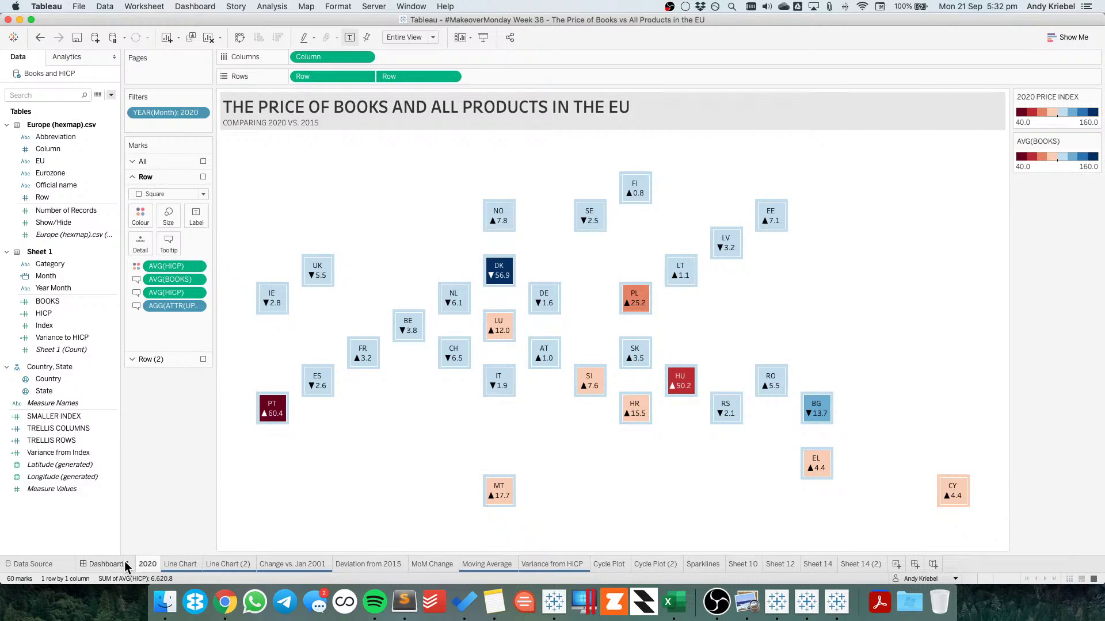
{"action": "left_click", "coordinate": [124, 564]}
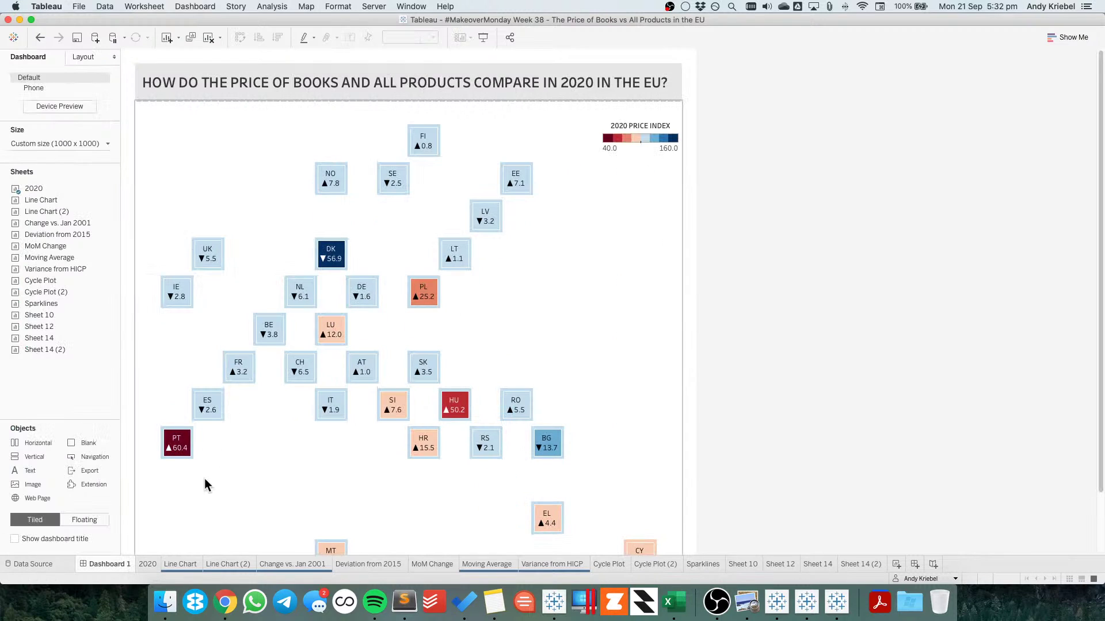
{"action": "left_click", "coordinate": [147, 564]}
{"action": "left_click", "coordinate": [168, 217]}
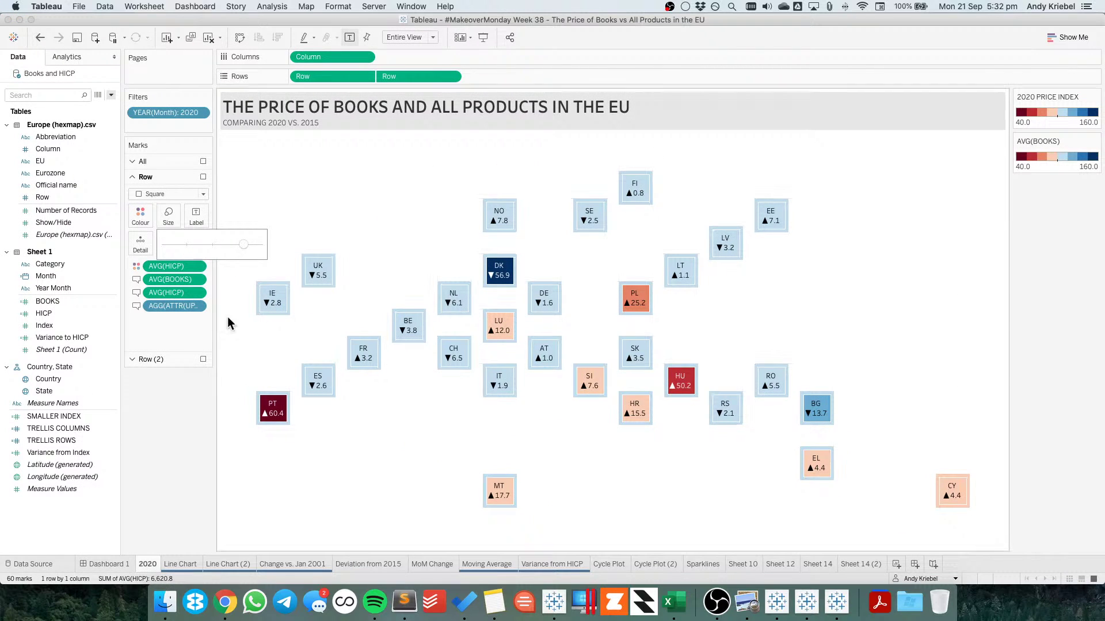
{"action": "left_click", "coordinate": [110, 564]}
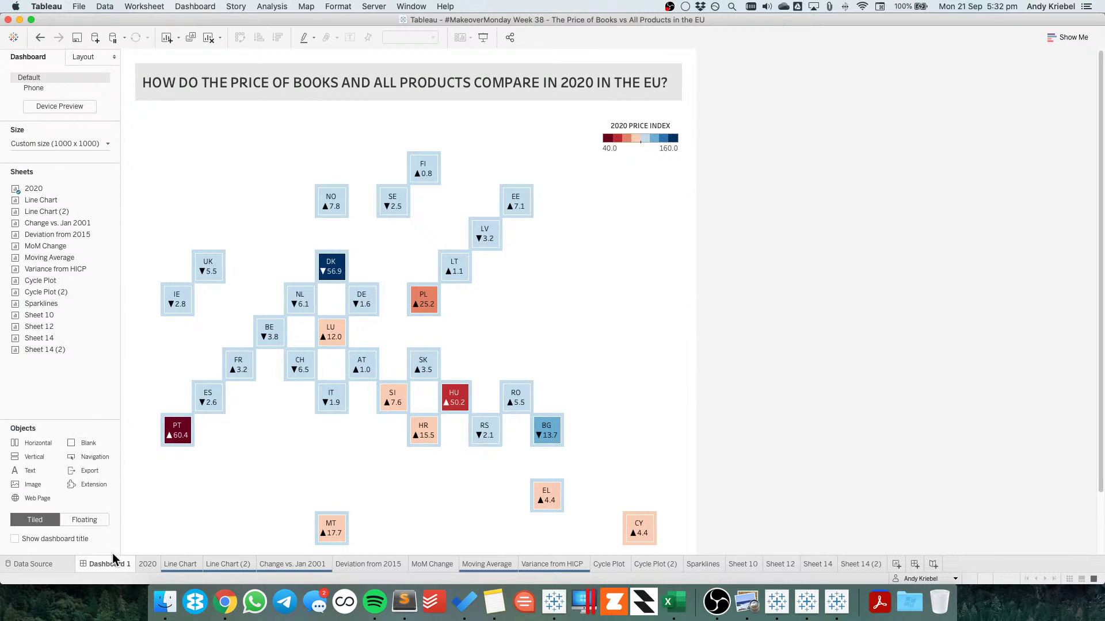
{"action": "left_click", "coordinate": [148, 563]}
{"action": "left_click", "coordinate": [139, 216]}
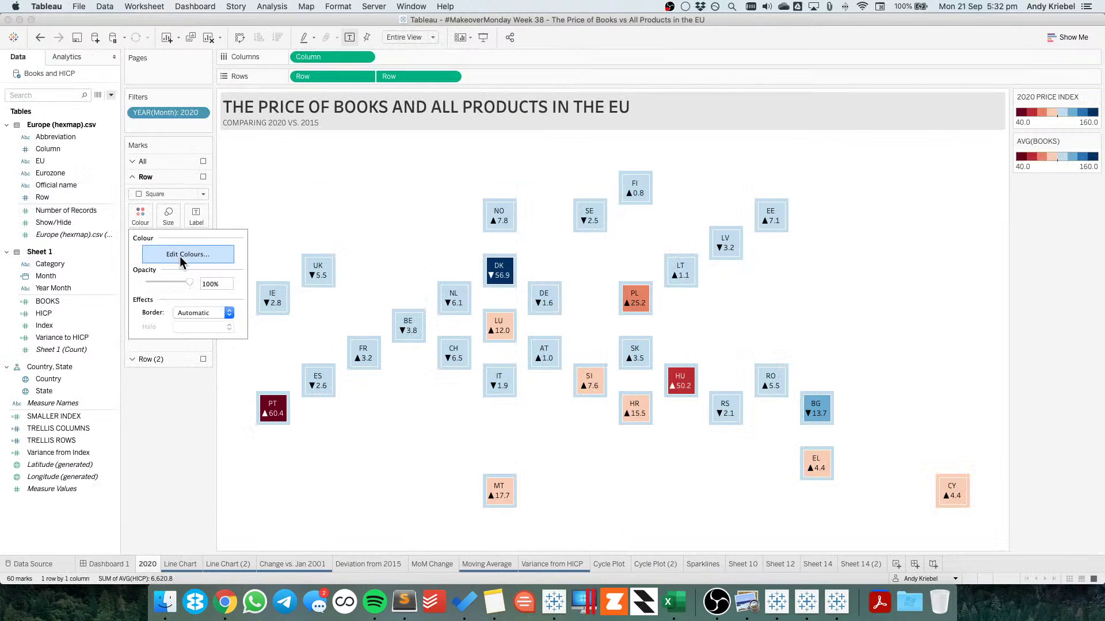
{"action": "left_click", "coordinate": [184, 314]}
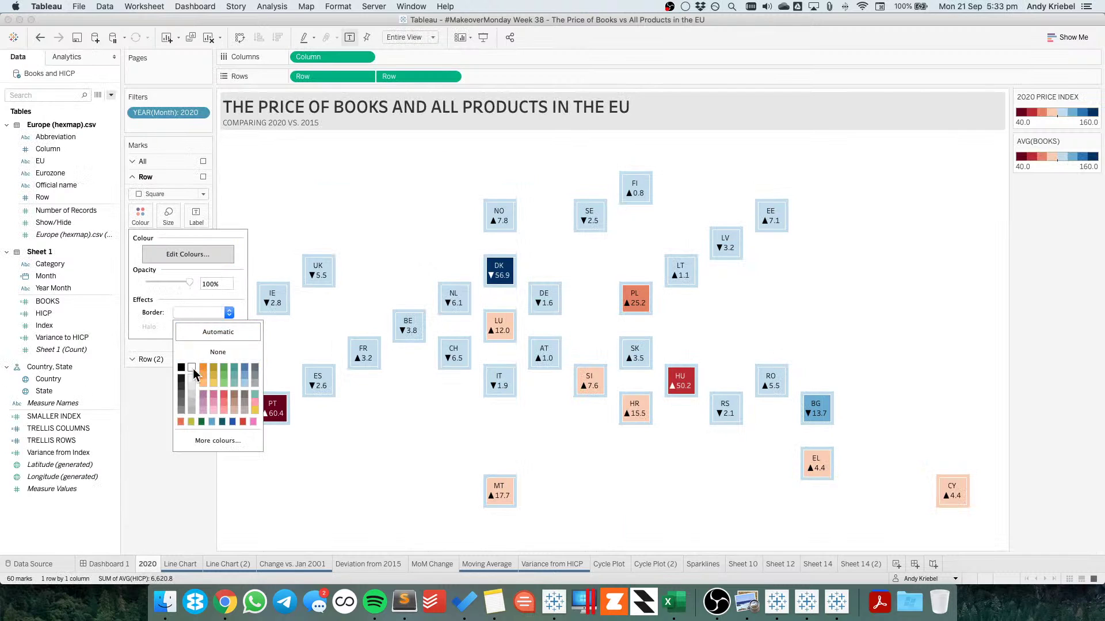
{"action": "left_click", "coordinate": [126, 564]}
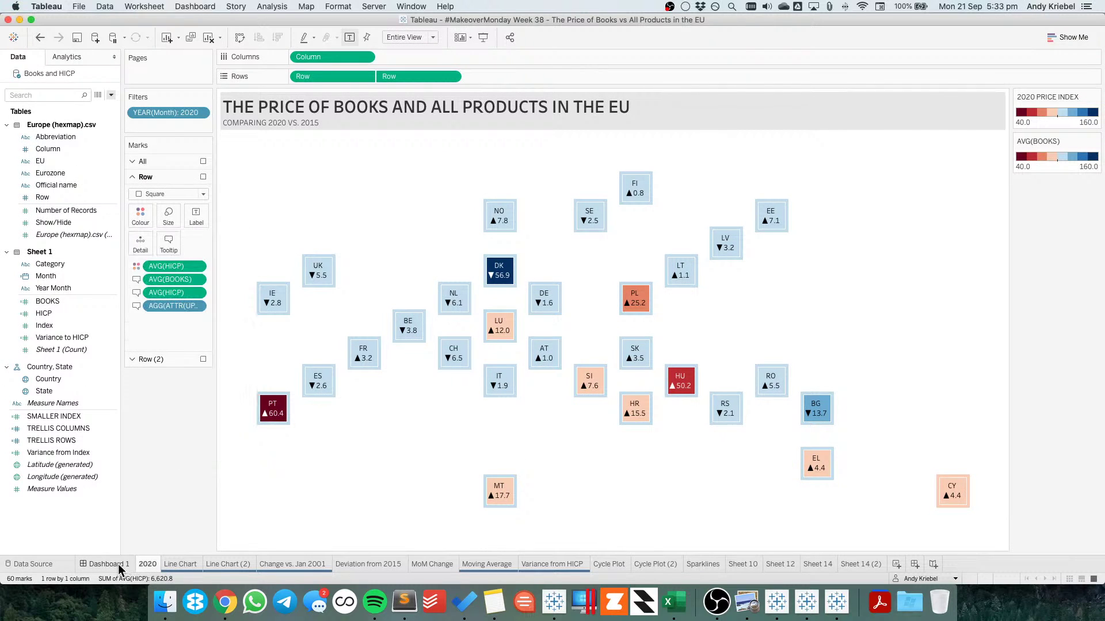
{"action": "left_click", "coordinate": [120, 568]}
{"action": "mouse_move", "coordinate": [120, 568]}
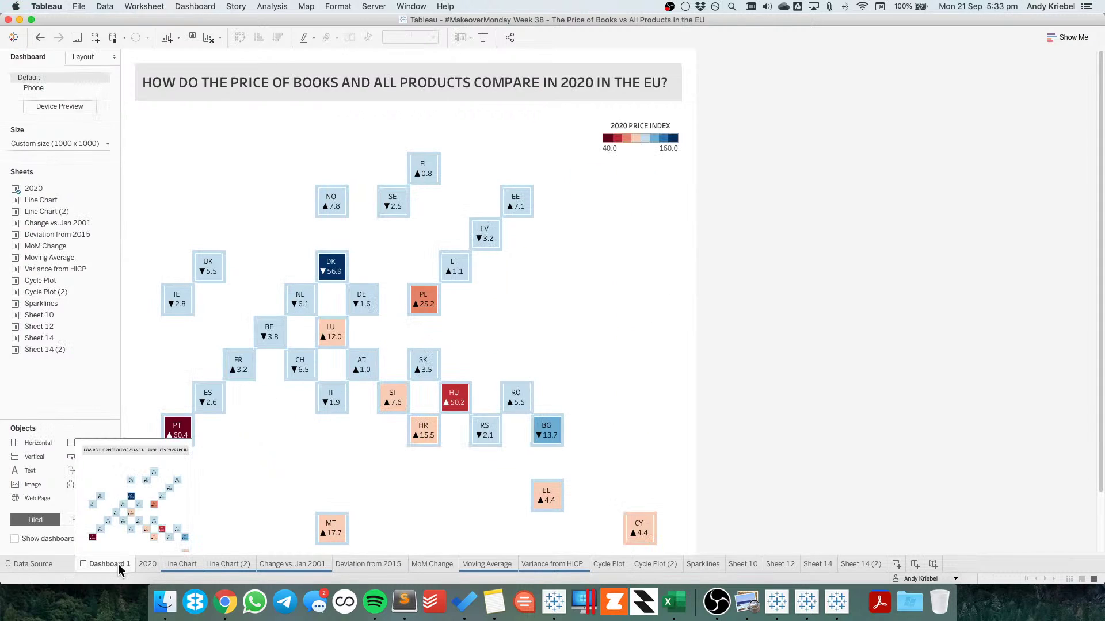
Try a smaller size for the outer HICP squares, compare it on the dashboard, and undo the change
{"action": "left_click", "coordinate": [147, 565]}
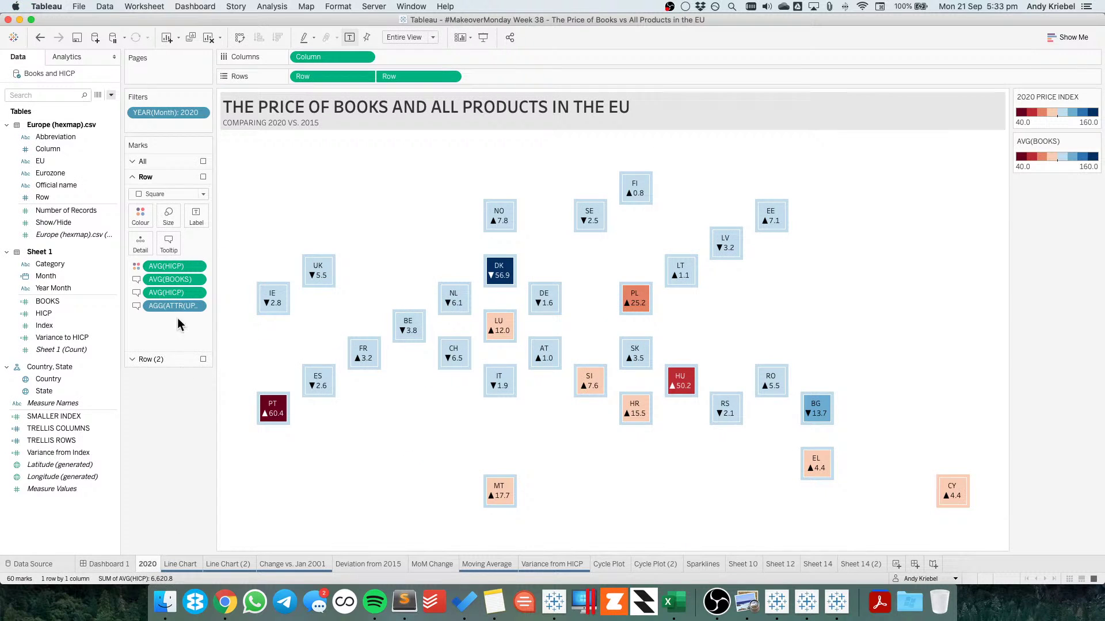
{"action": "left_click", "coordinate": [164, 217]}
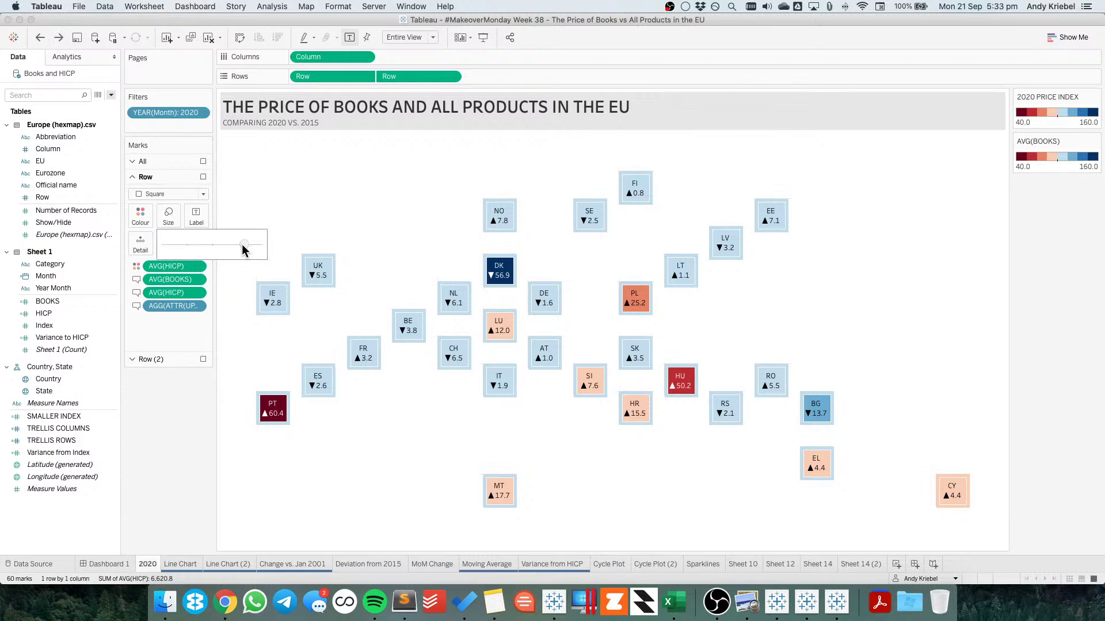
{"action": "left_click", "coordinate": [120, 564]}
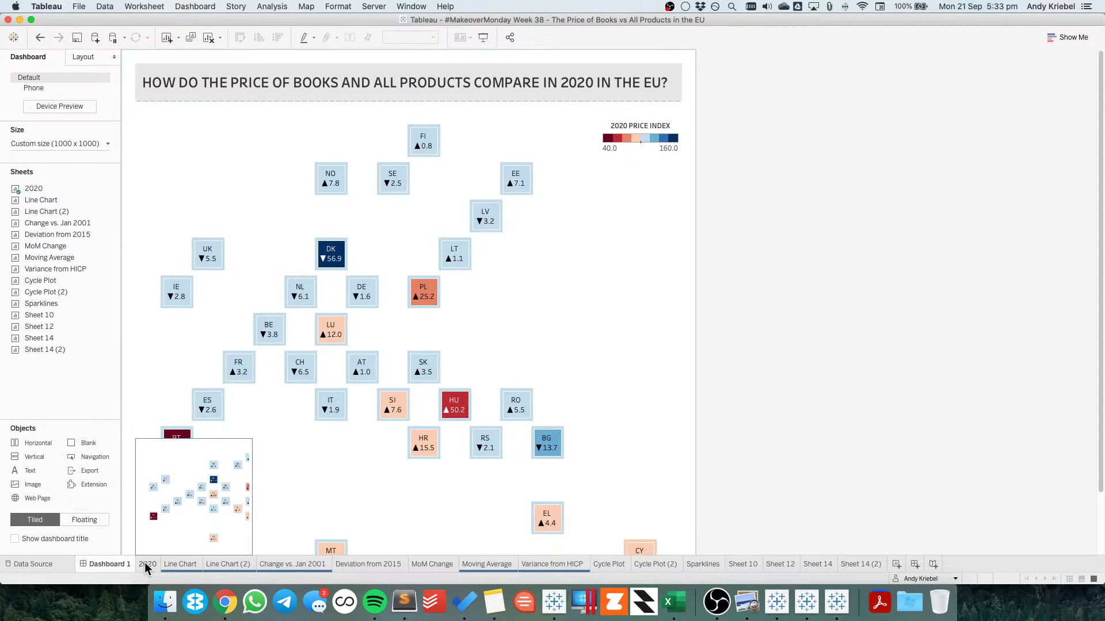
{"action": "left_click", "coordinate": [144, 562]}
{"action": "left_click", "coordinate": [36, 39]}
{"action": "left_click", "coordinate": [120, 566]}
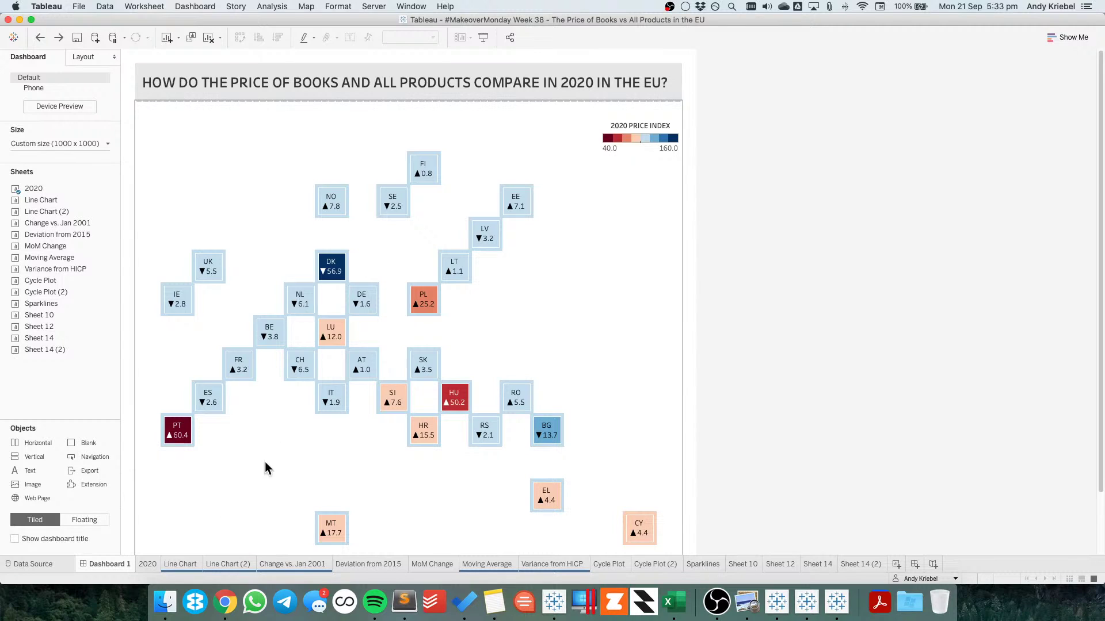
Set the dashboard's custom fixed width to 1125 px
{"action": "left_click", "coordinate": [69, 143]}
{"action": "left_click", "coordinate": [33, 213]}
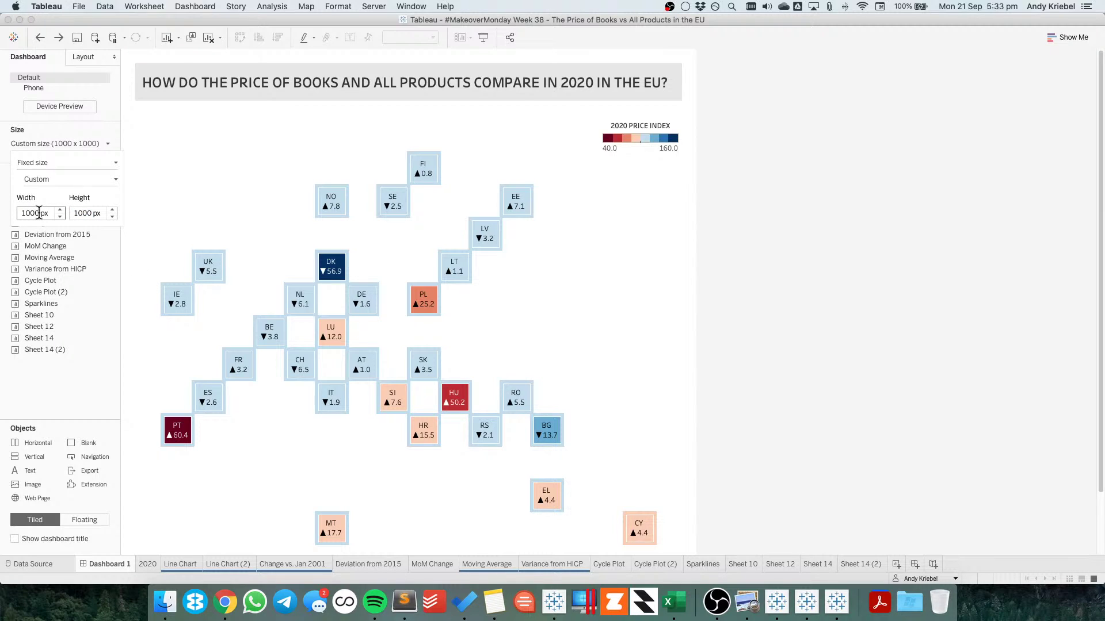
{"action": "double_click", "coordinate": [40, 213]}
{"action": "type", "text": "1100"}
{"action": "key", "text": "Tab"}
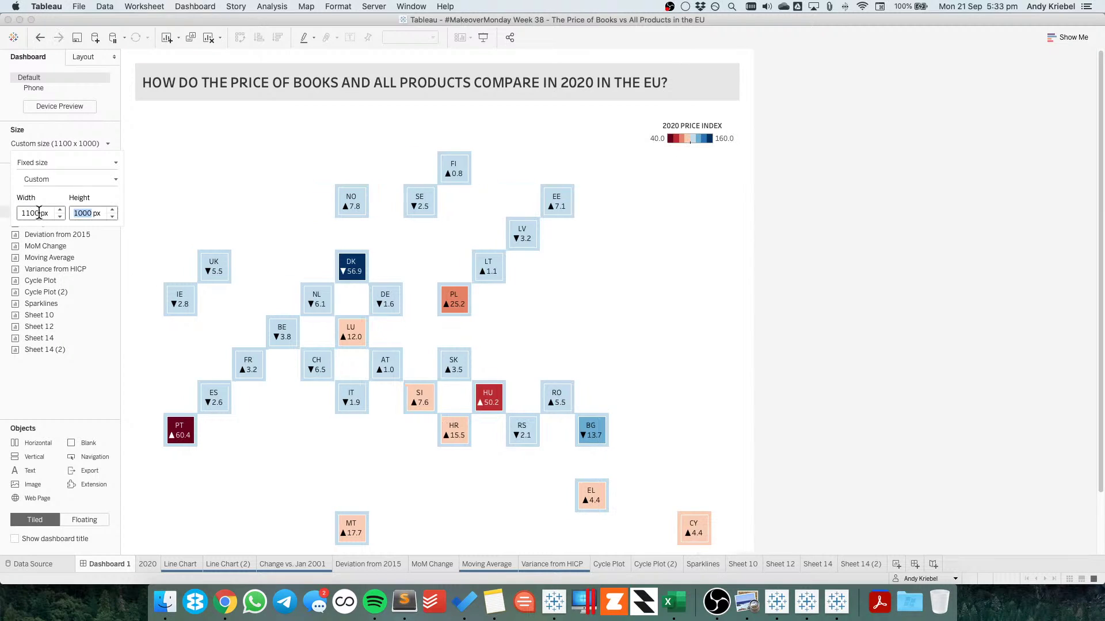
{"action": "key", "text": "Return"}
{"action": "key", "text": "Tab"}
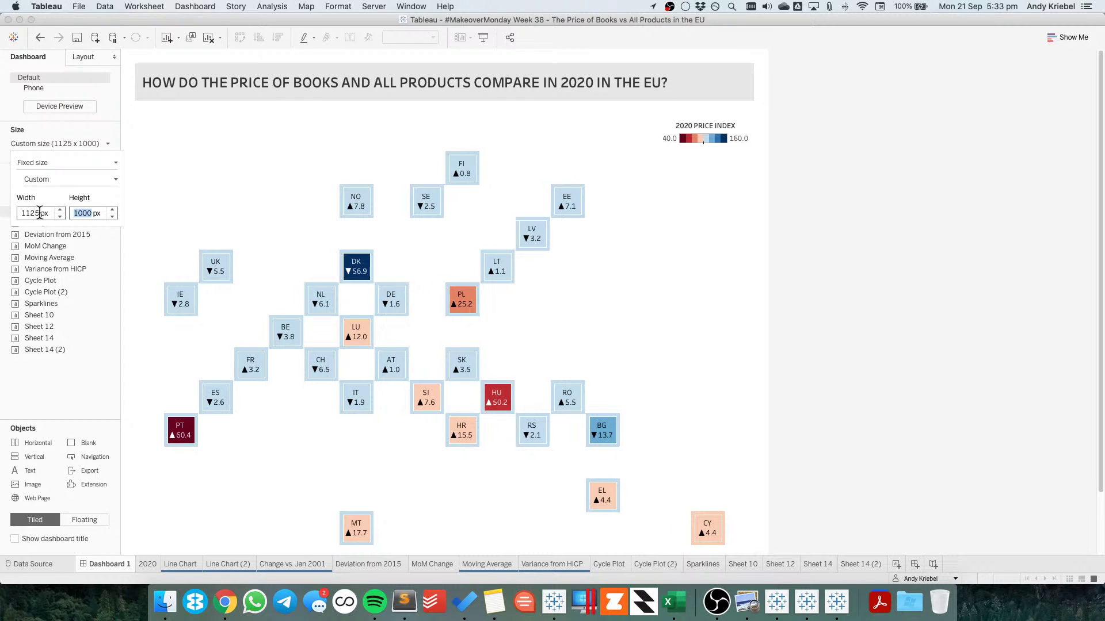
Try dashboard heights of 1025 px and 1010 px, and settle on a custom height of 1005 px
{"action": "type", "text": "1025"}
{"action": "key", "text": "Return"}
{"action": "left_click", "coordinate": [75, 213]}
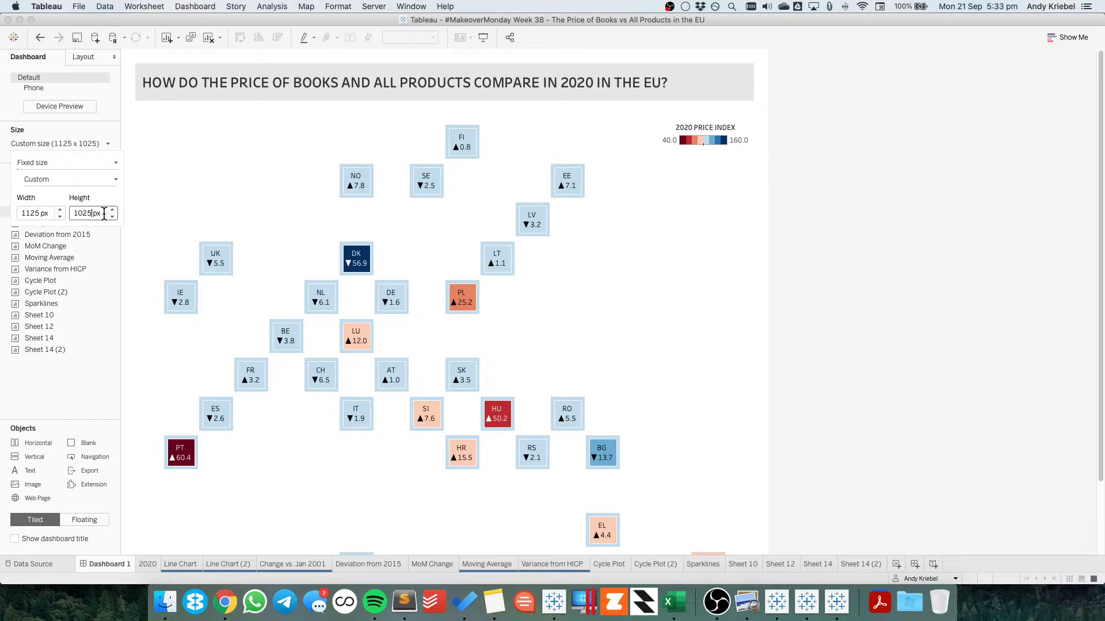
{"action": "type", "text": "00"}
{"action": "key", "text": "Return"}
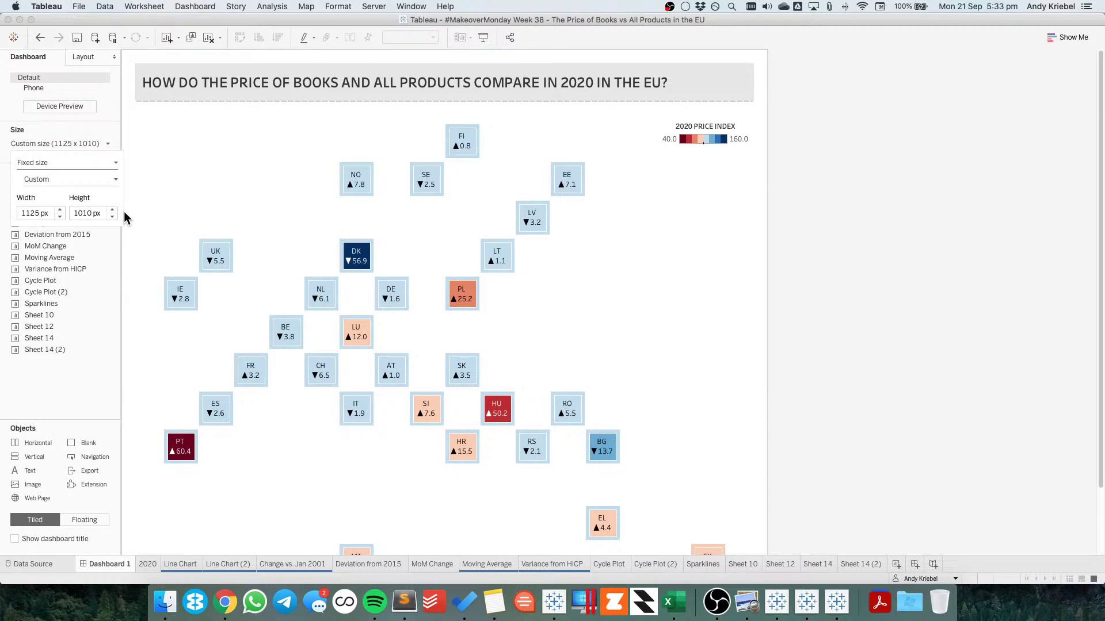
{"action": "left_click", "coordinate": [87, 213]}
{"action": "key", "text": "BackSpace"}
{"action": "type", "text": "5"}
{"action": "key", "text": "Return"}
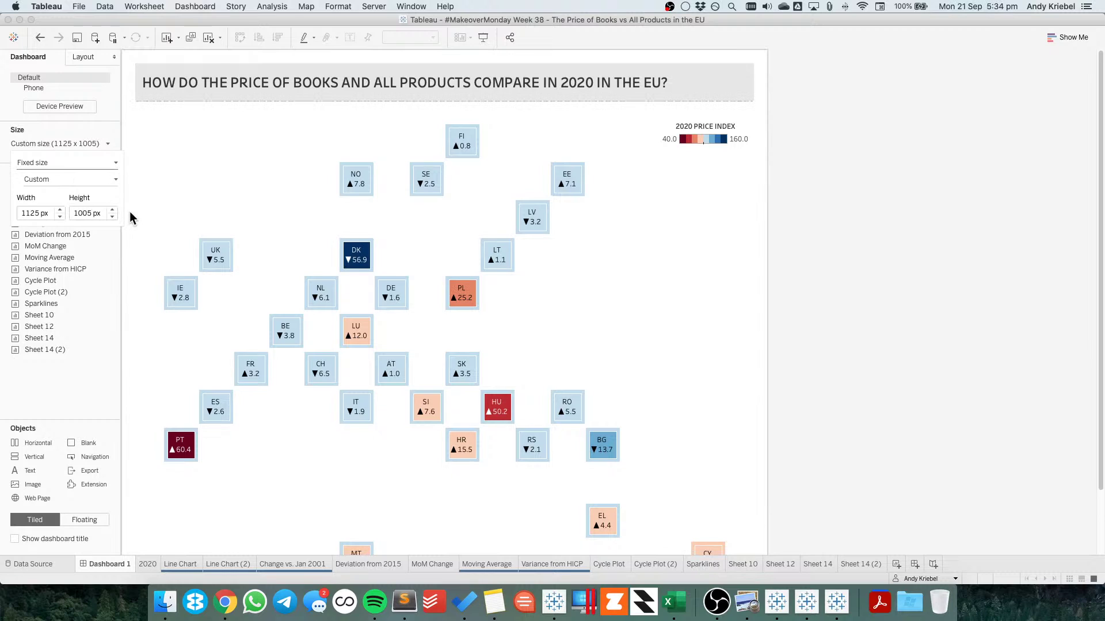
Readjust the outer HICP squares' size on the 2020 sheet to leave small gaps between tiles on the resized dashboard
{"action": "left_click", "coordinate": [147, 563]}
{"action": "left_click", "coordinate": [168, 216]}
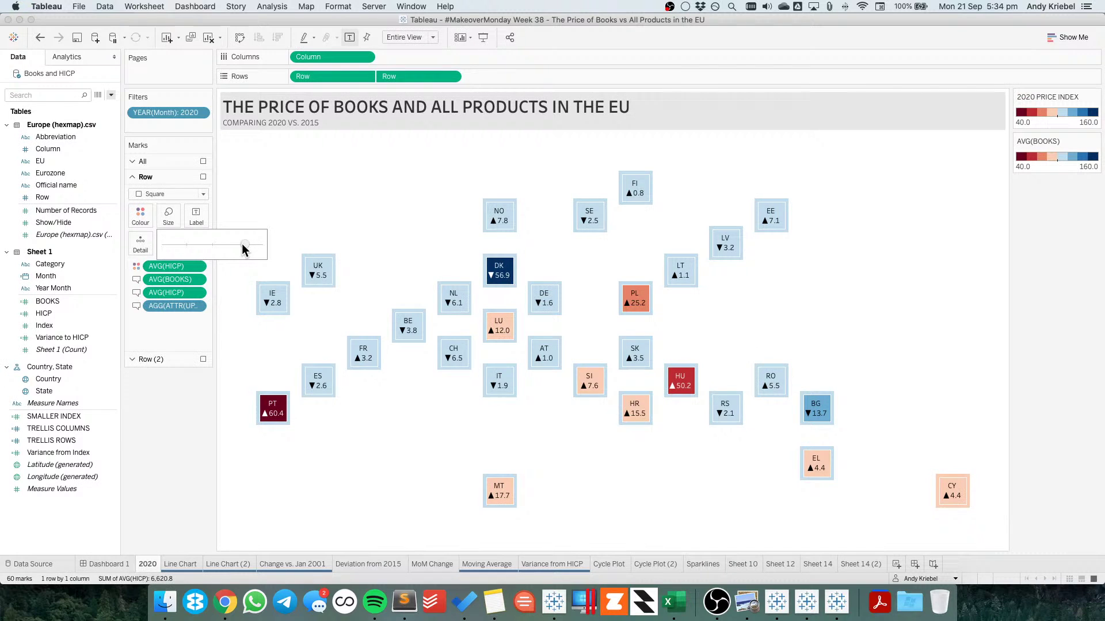
{"action": "left_click", "coordinate": [110, 565]}
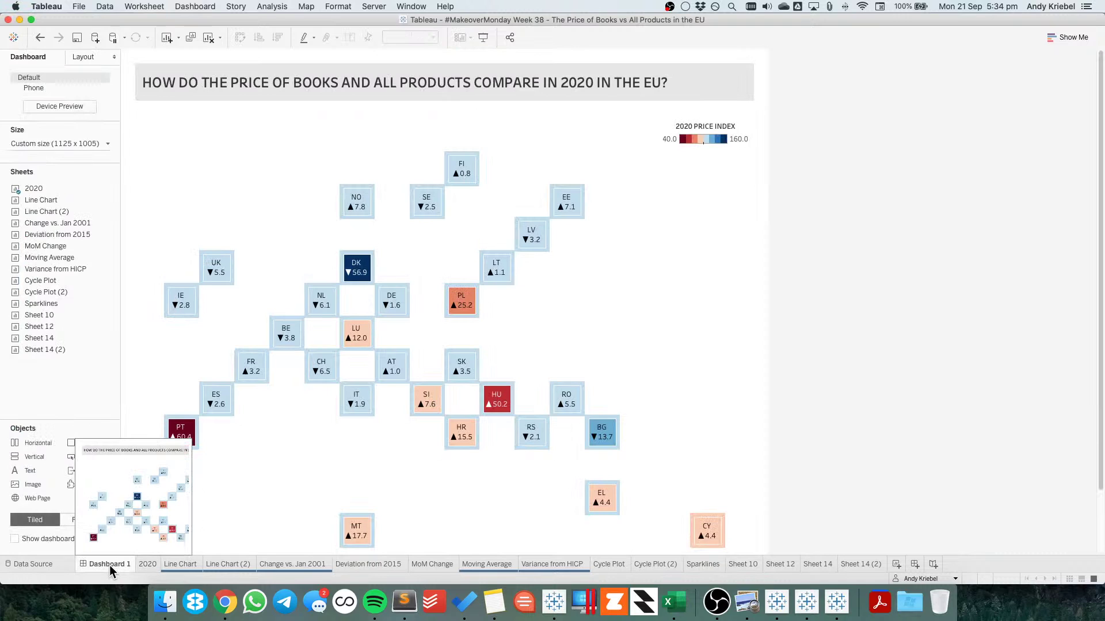
{"action": "left_click", "coordinate": [143, 564]}
{"action": "left_click", "coordinate": [168, 214]}
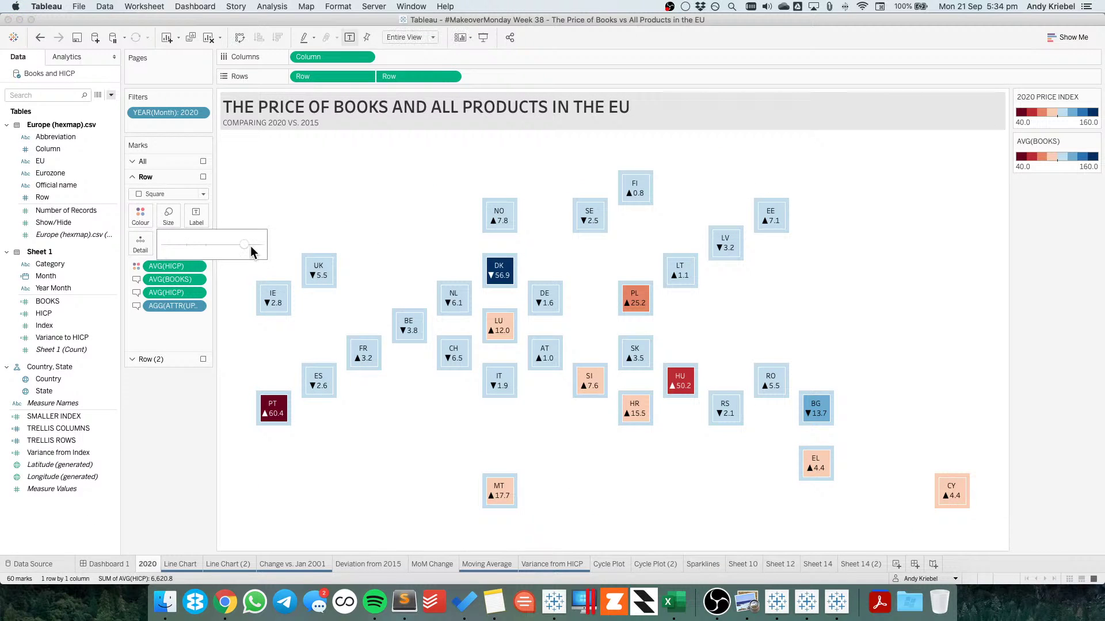
{"action": "left_click_drag", "start_coordinate": [244, 246], "coordinate": [242, 246]}
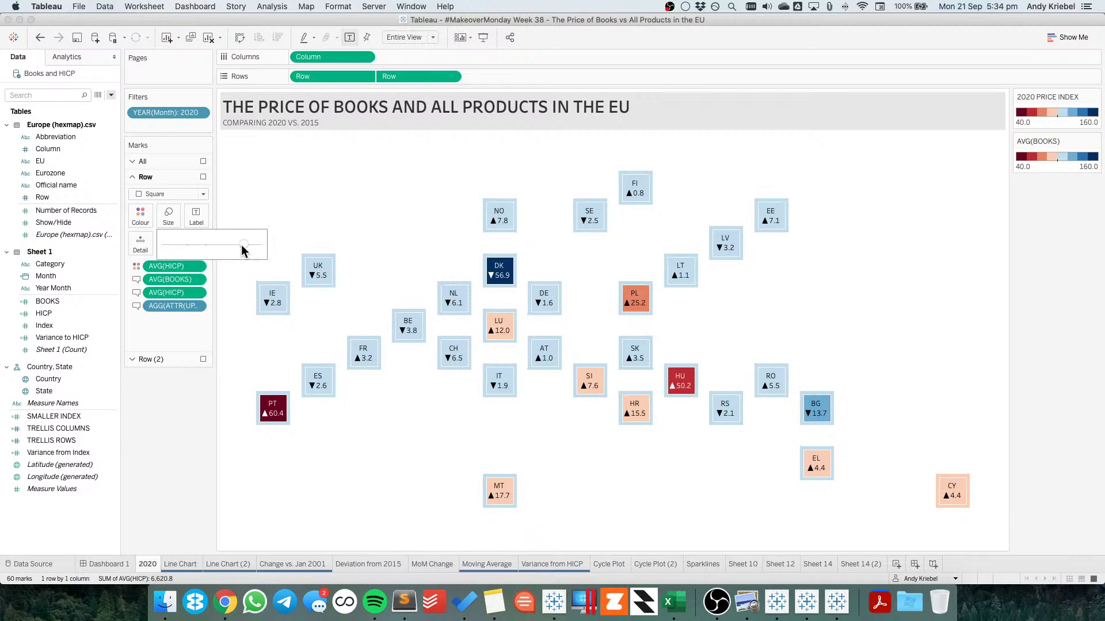
{"action": "left_click", "coordinate": [116, 564]}
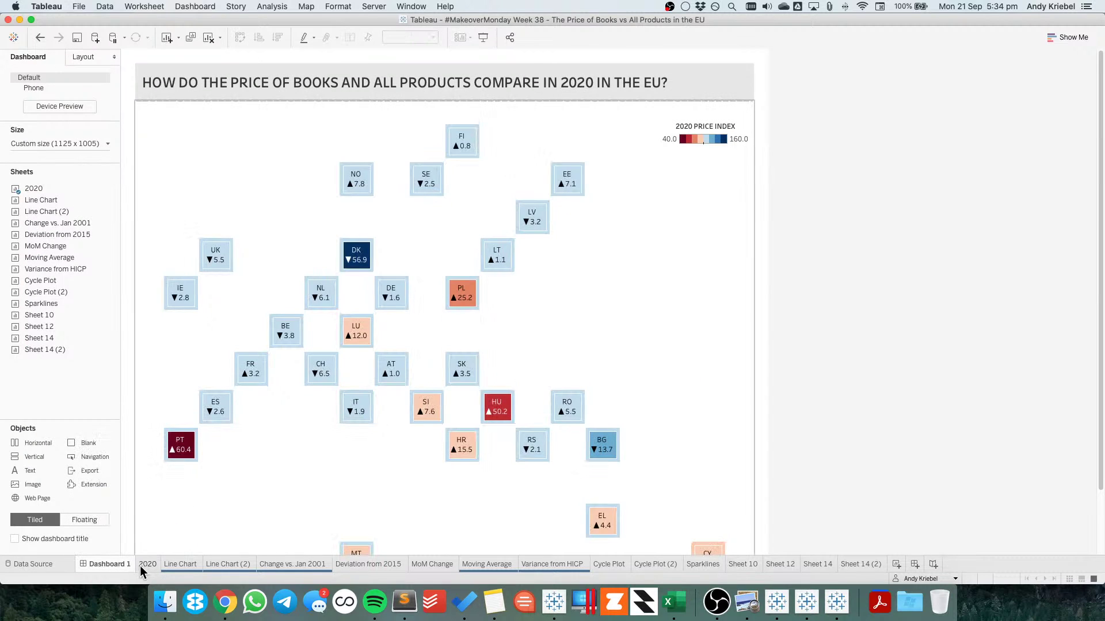
Fine-tune the size of the inner BOOKS squares on the 2020 sheet and check the dashboard down to the credits line
{"action": "left_click", "coordinate": [139, 567]}
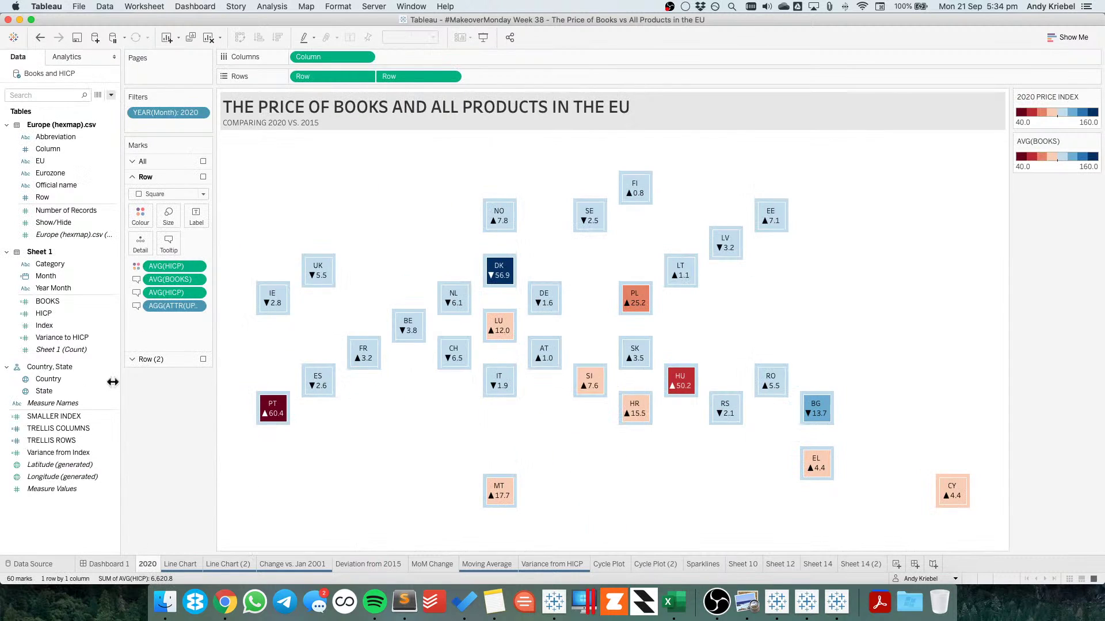
{"action": "left_click", "coordinate": [164, 360]}
{"action": "left_click", "coordinate": [168, 232]}
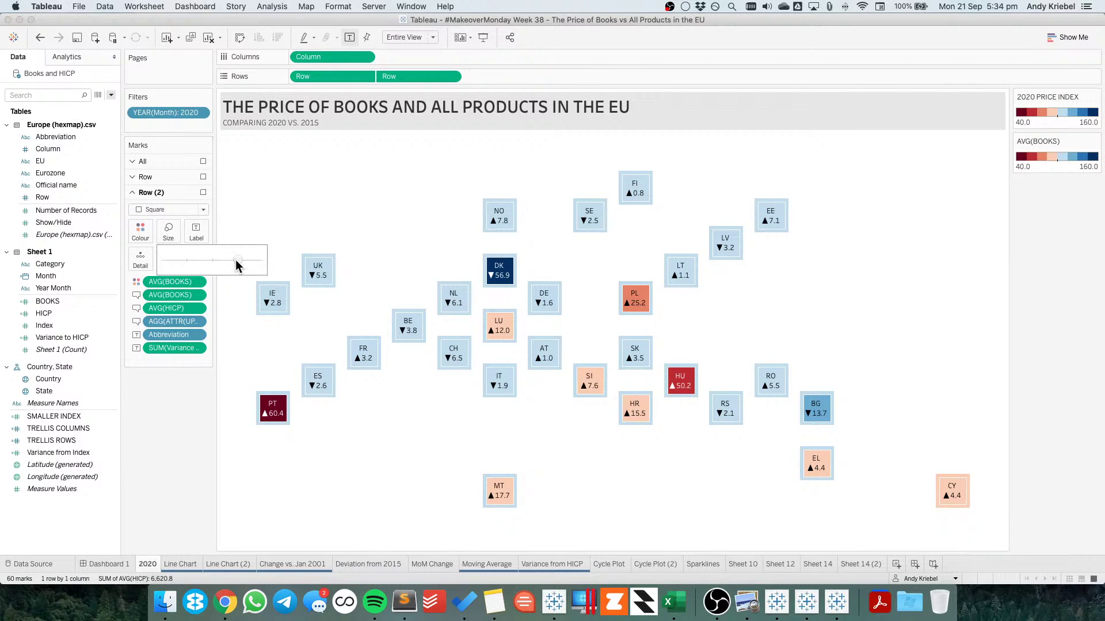
{"action": "left_click", "coordinate": [117, 566]}
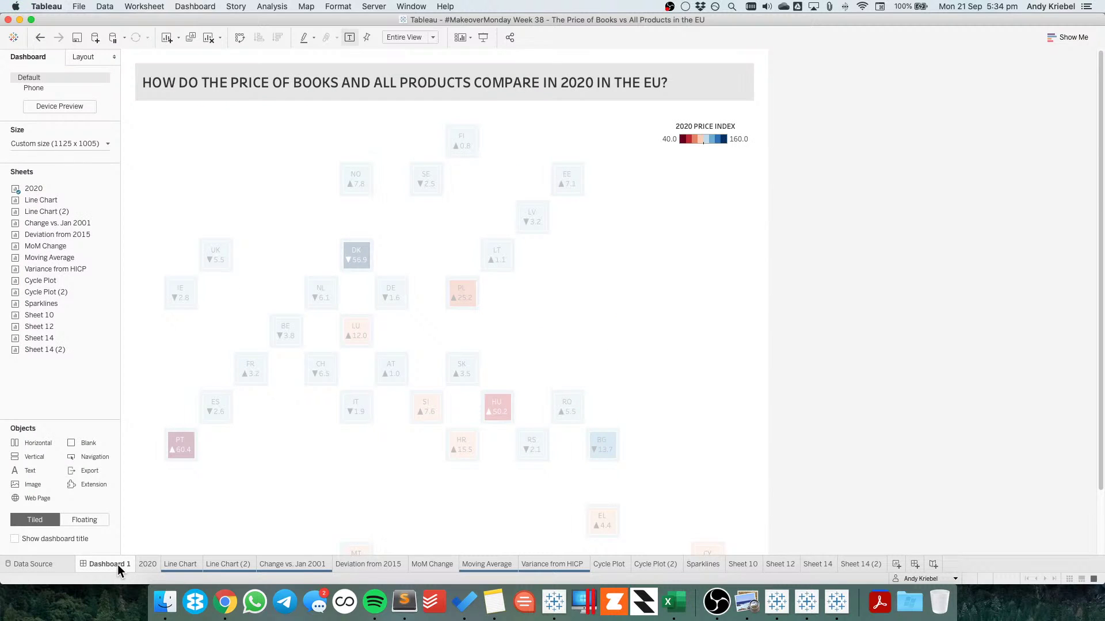
{"action": "left_click", "coordinate": [147, 564]}
{"action": "left_click", "coordinate": [168, 231]}
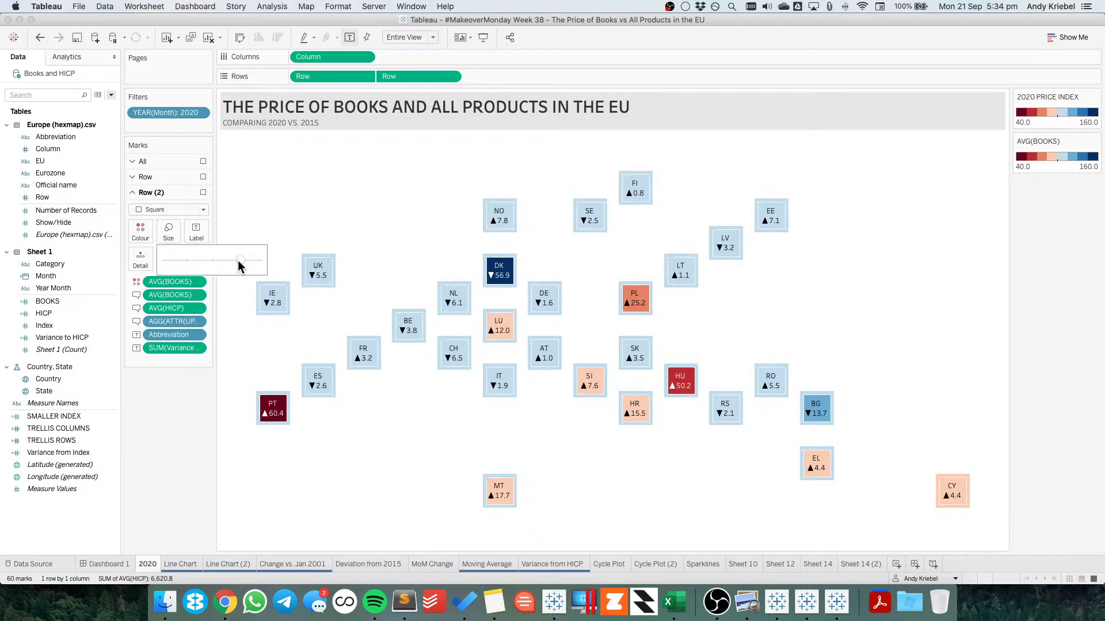
{"action": "left_click", "coordinate": [118, 564]}
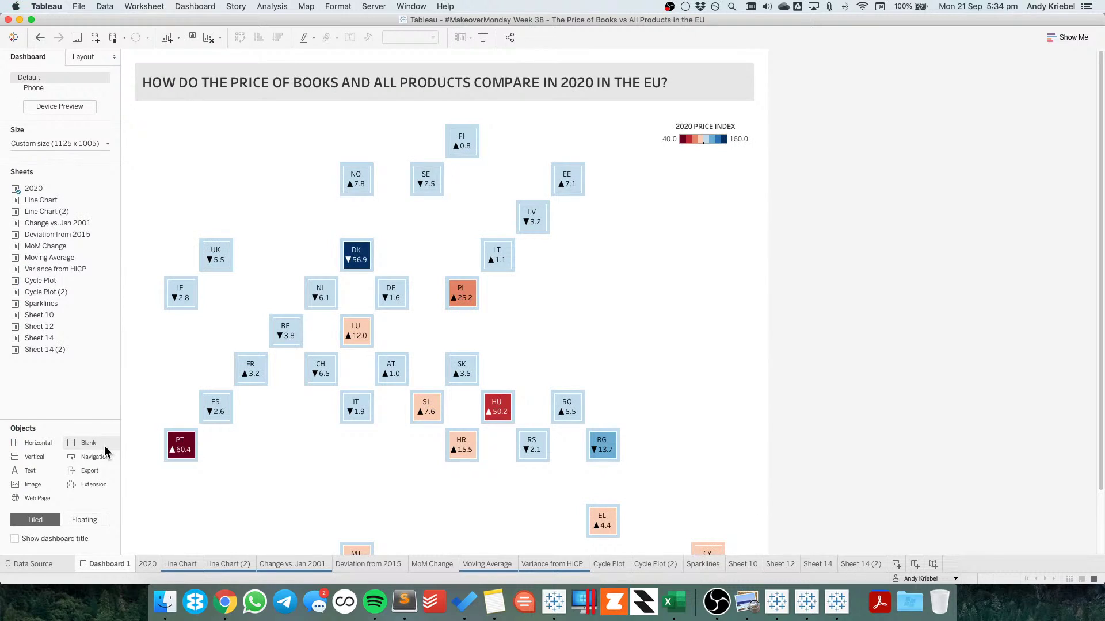
{"action": "scroll", "coordinate": [832, 414], "scroll_direction": "down", "scroll_amount": 3}
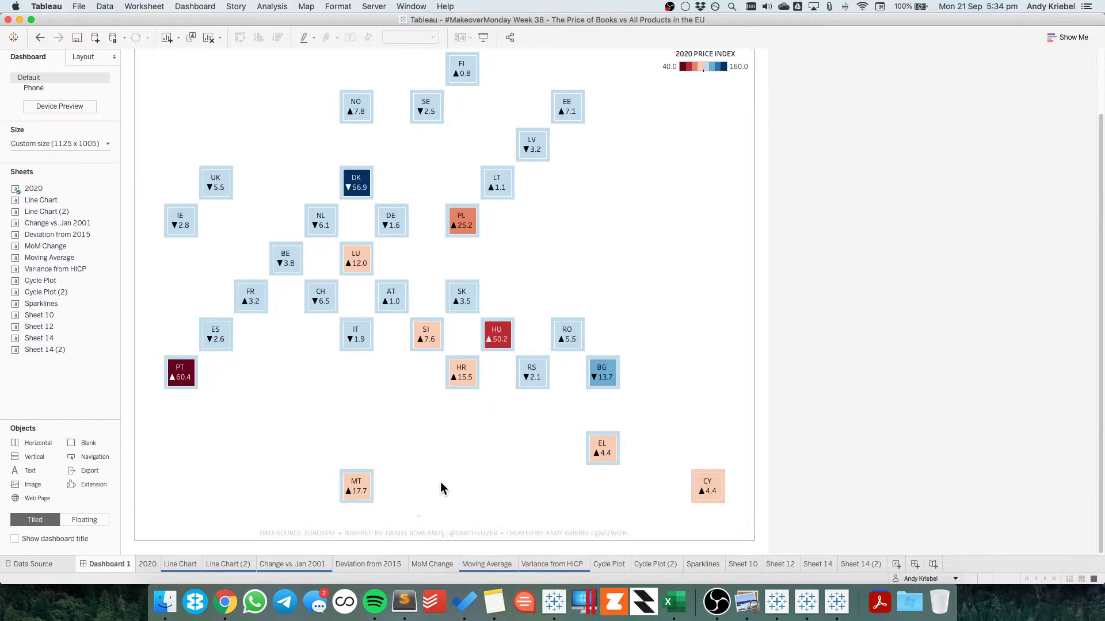
Check the reference tile map's annotations in Chrome, return to Tableau, and add a mark annotation reading ALL PRODUCTS to Malta's outer square
{"action": "key", "text": "super+Tab"}
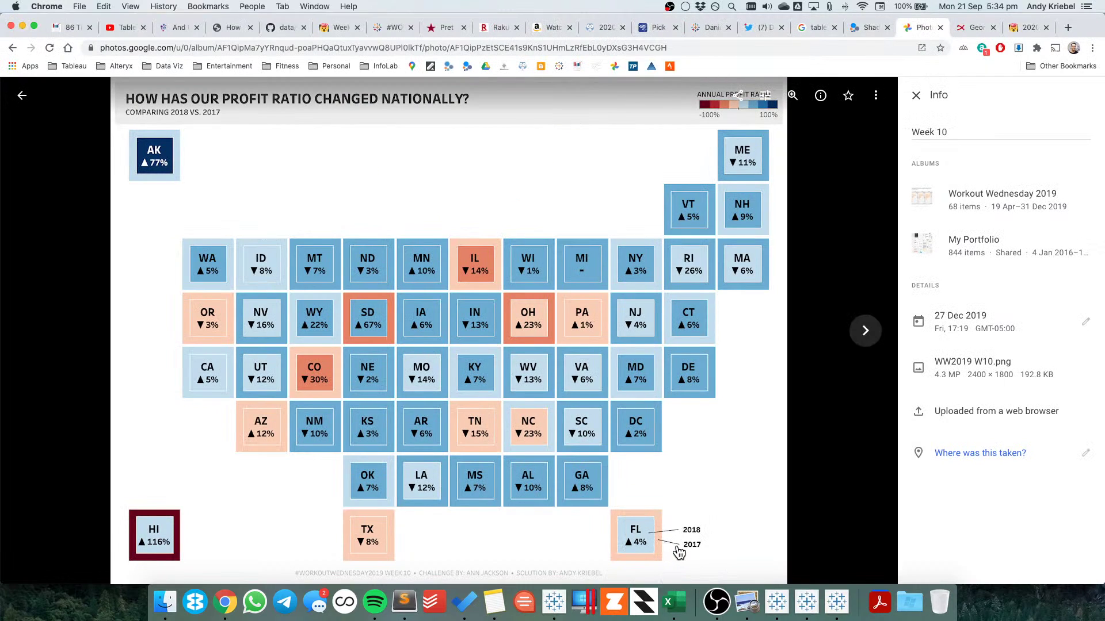
{"action": "key", "text": "super+Tab"}
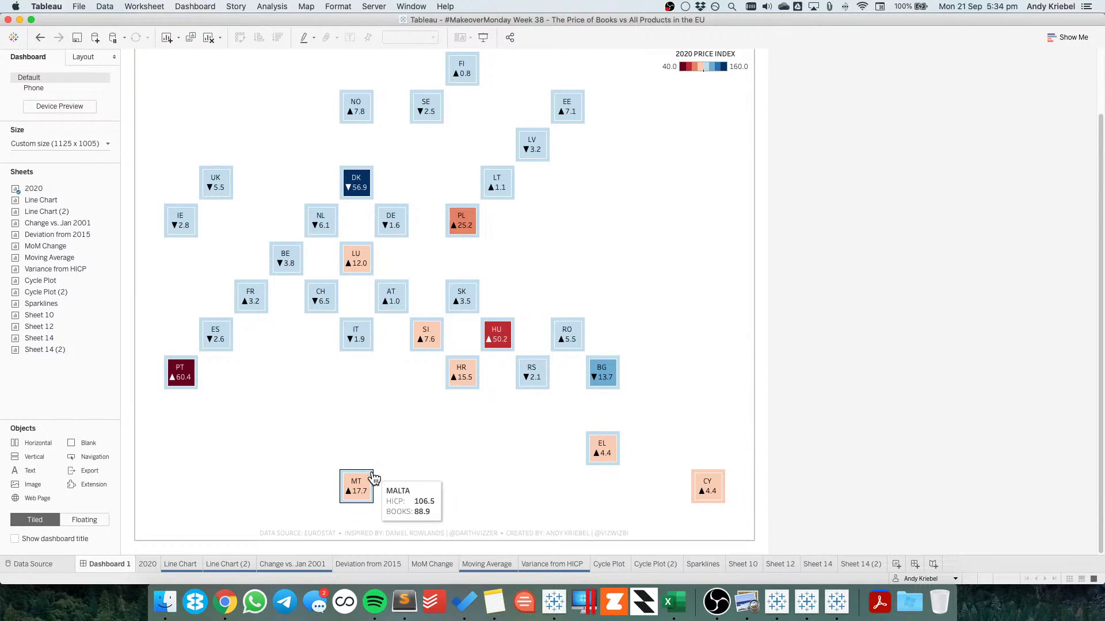
{"action": "right_click", "coordinate": [373, 478]}
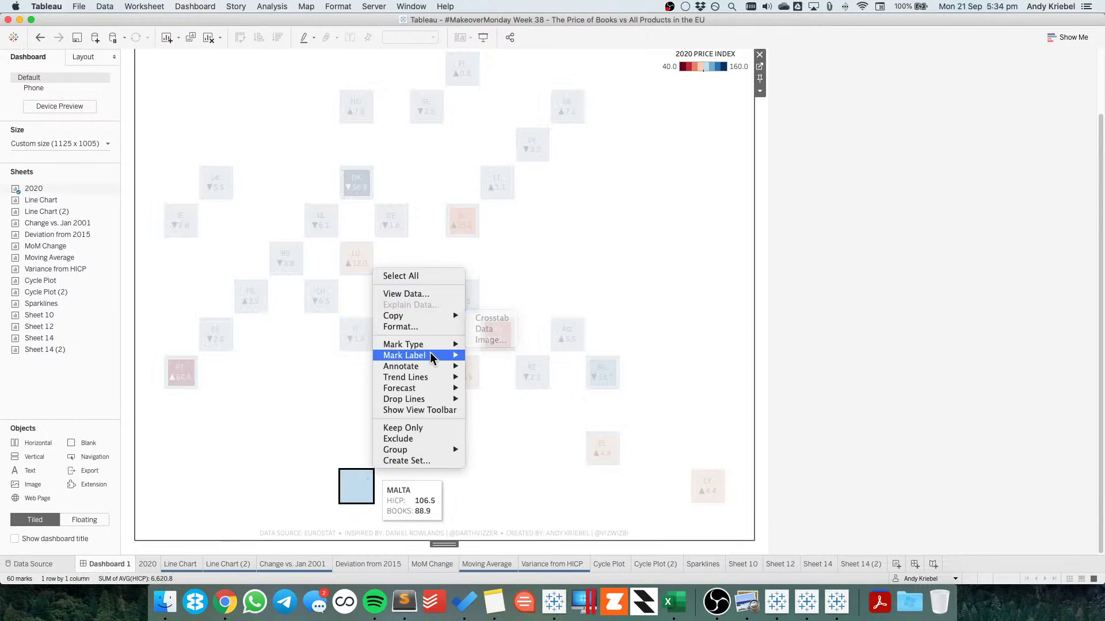
{"action": "mouse_move", "coordinate": [430, 371]}
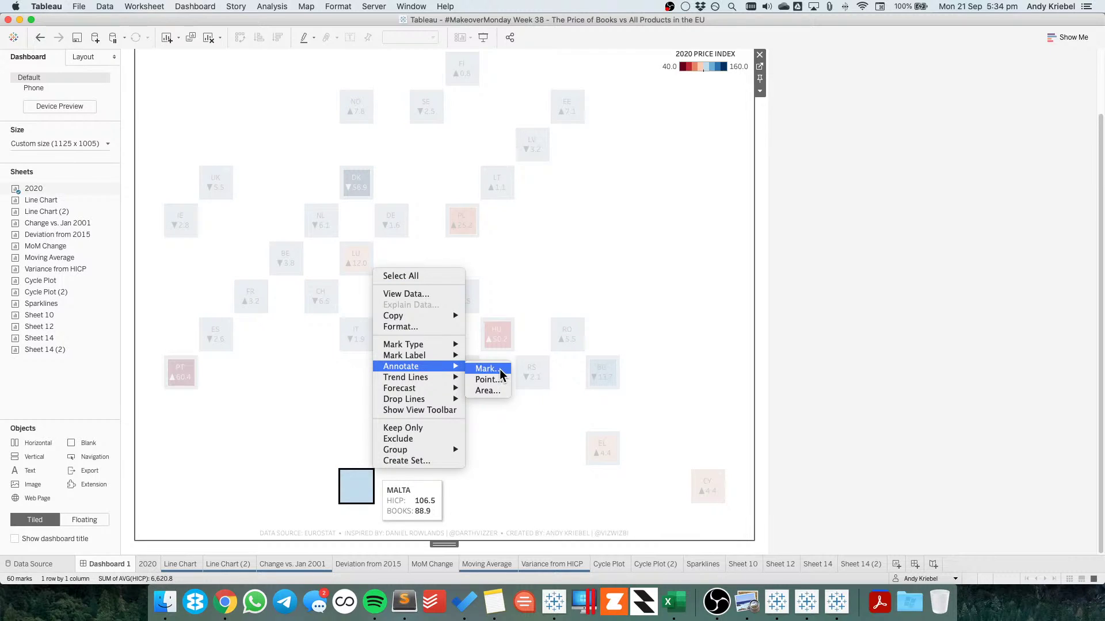
{"action": "left_click", "coordinate": [486, 369]}
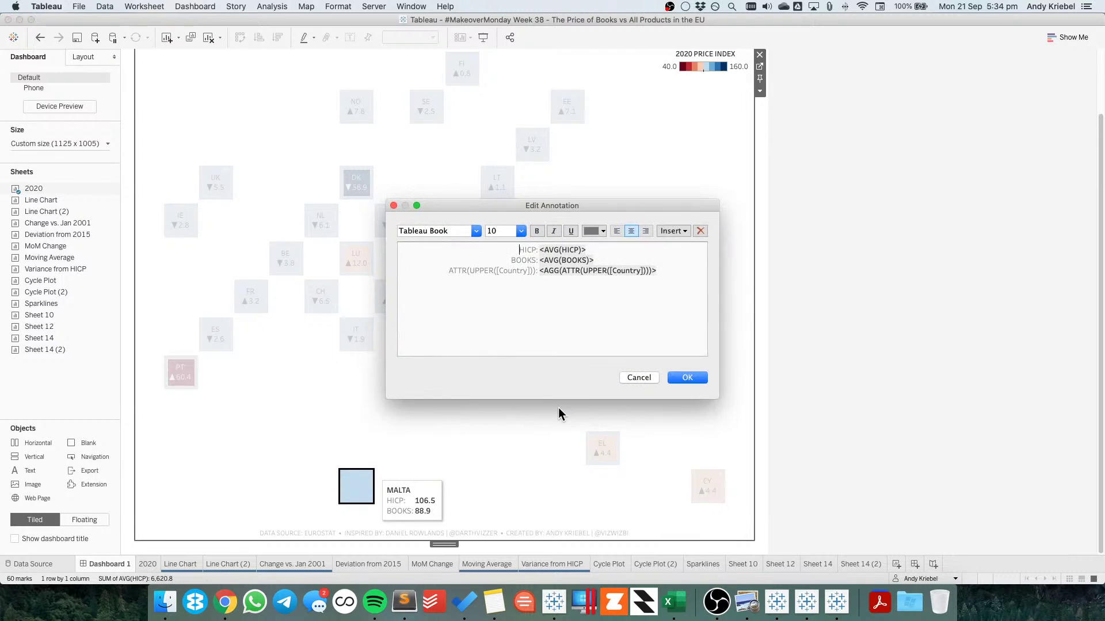
{"action": "left_click_drag", "start_coordinate": [507, 249], "coordinate": [673, 276]}
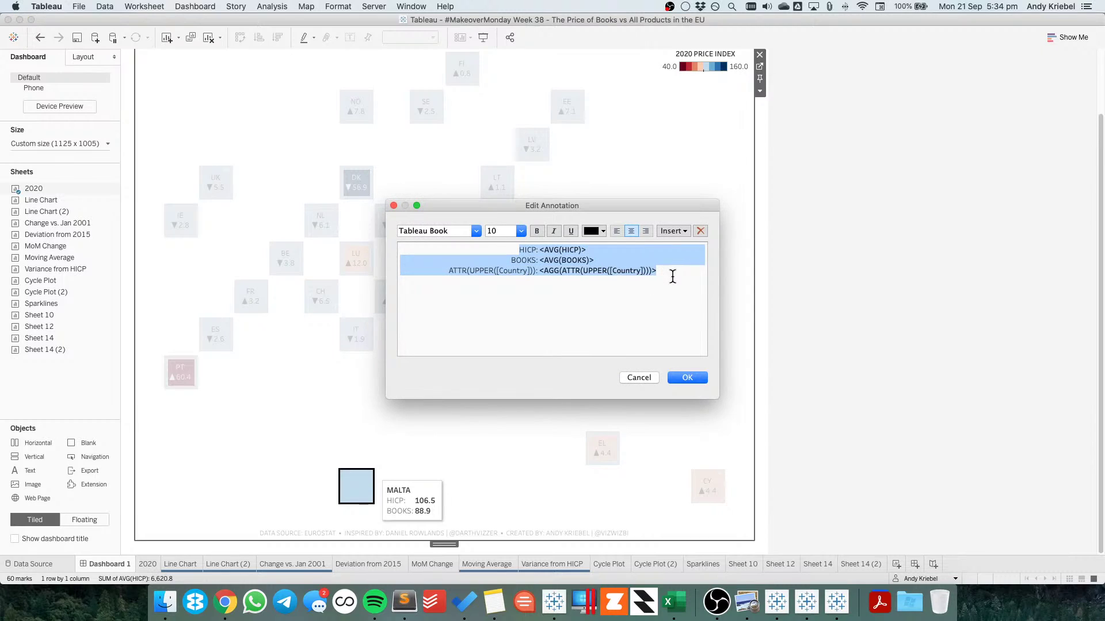
{"action": "type", "text": "A"}
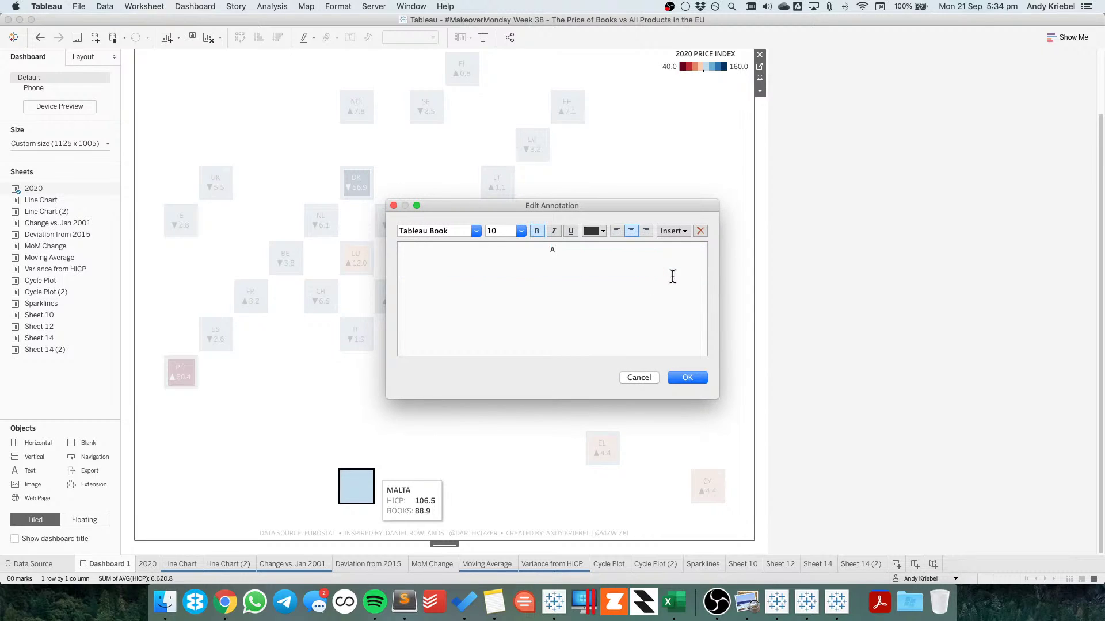
{"action": "type", "text": "LL PRODUCTS"}
{"action": "left_click", "coordinate": [688, 377]}
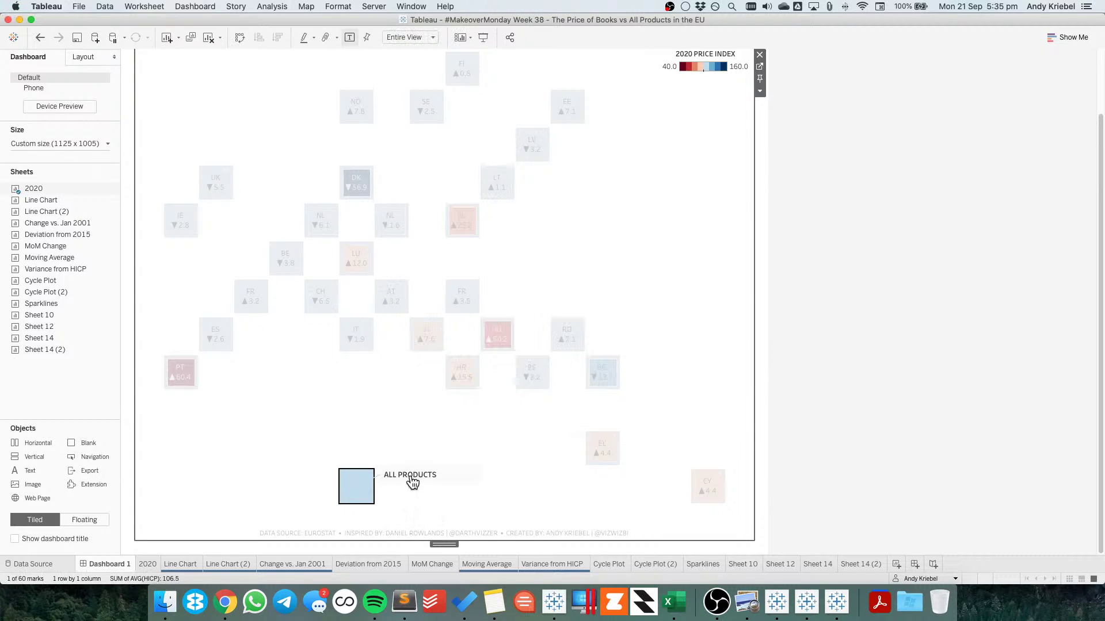
Reposition the ALL PRODUCTS annotation beside the Malta tile and anchor its leader line at the outer square's edge
{"action": "left_click", "coordinate": [451, 475]}
{"action": "left_click_drag", "start_coordinate": [454, 480], "coordinate": [457, 485]}
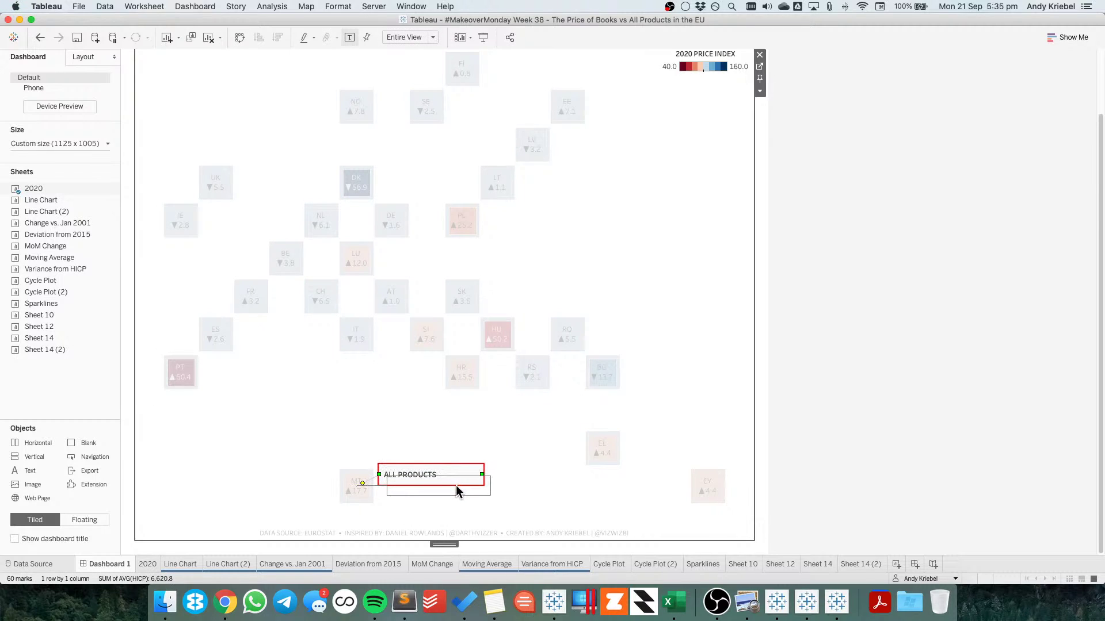
{"action": "left_click_drag", "start_coordinate": [364, 485], "coordinate": [362, 486]}
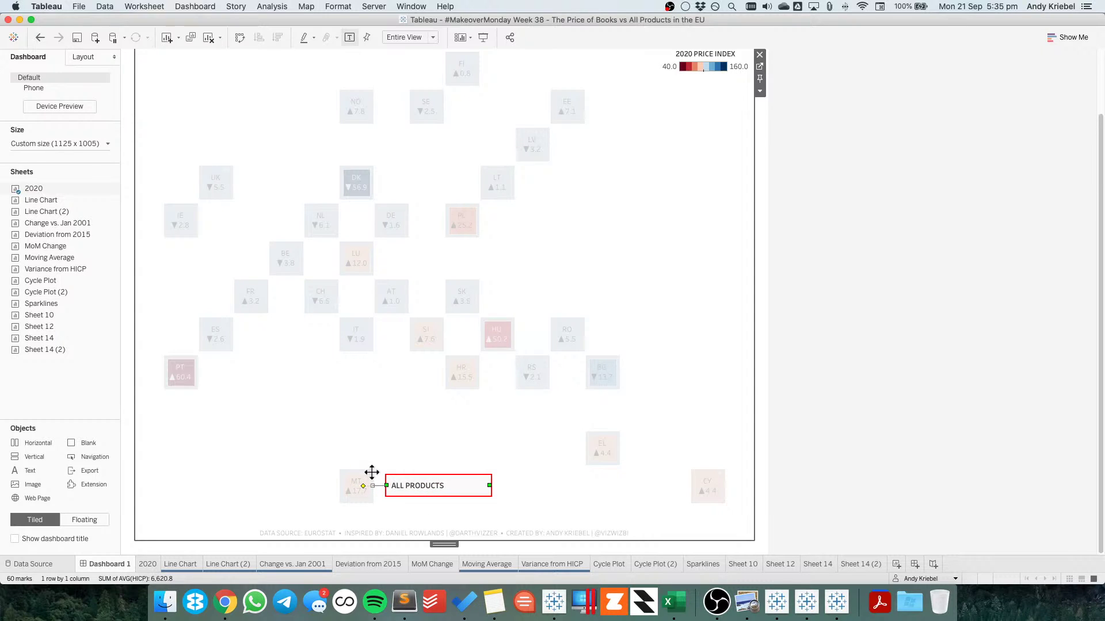
{"action": "left_click", "coordinate": [411, 451]}
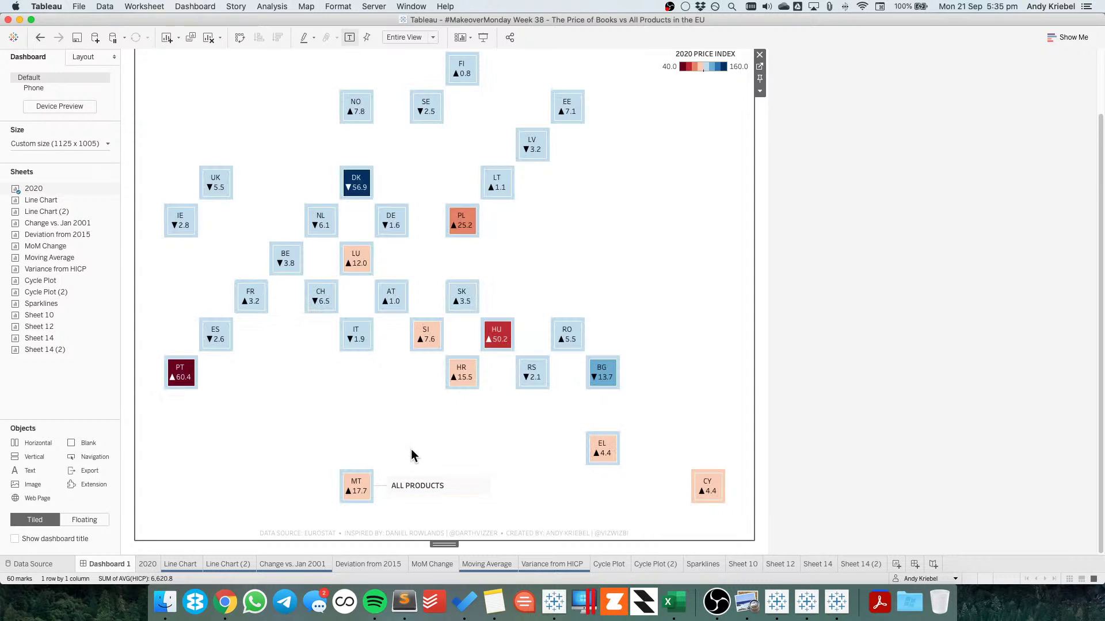
Format the ALL PRODUCTS annotation box with no shading
{"action": "left_click", "coordinate": [412, 485]}
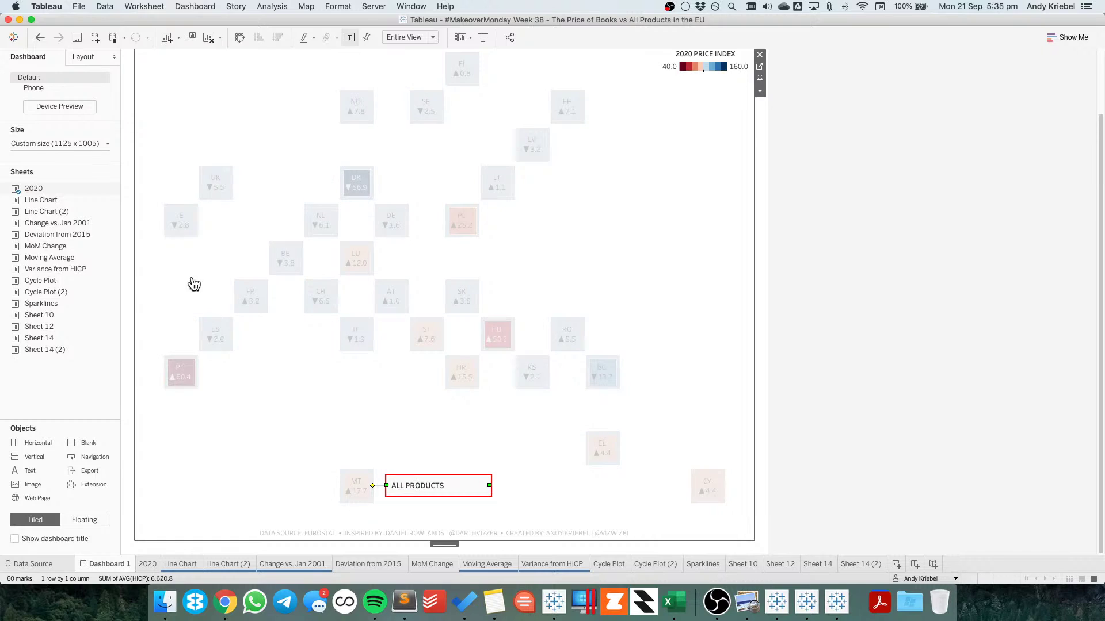
{"action": "right_click", "coordinate": [468, 489]}
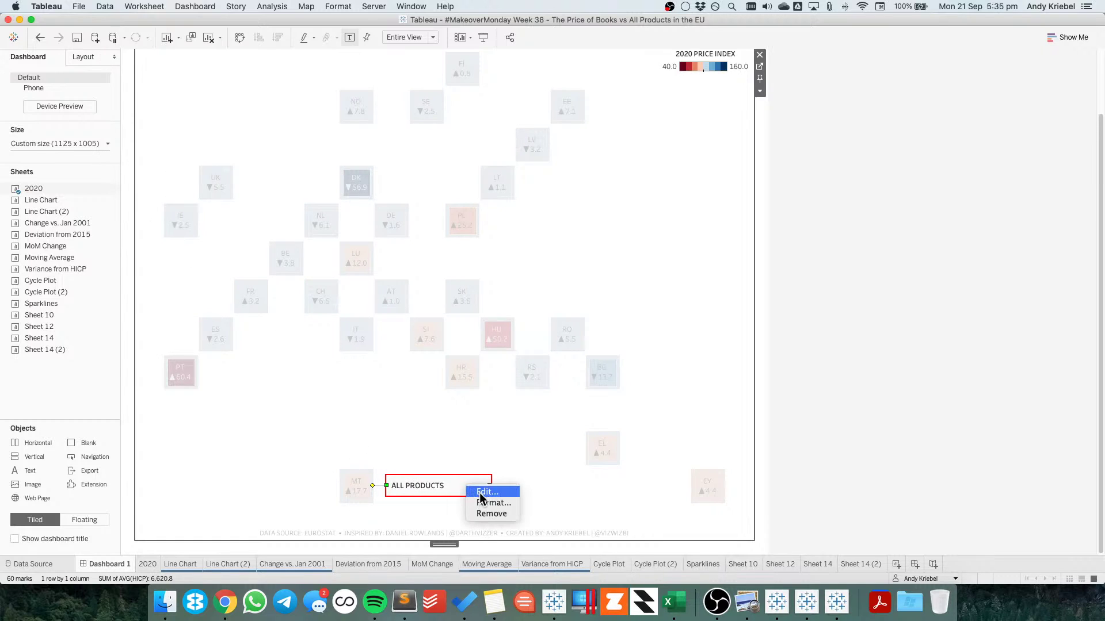
{"action": "left_click", "coordinate": [481, 505]}
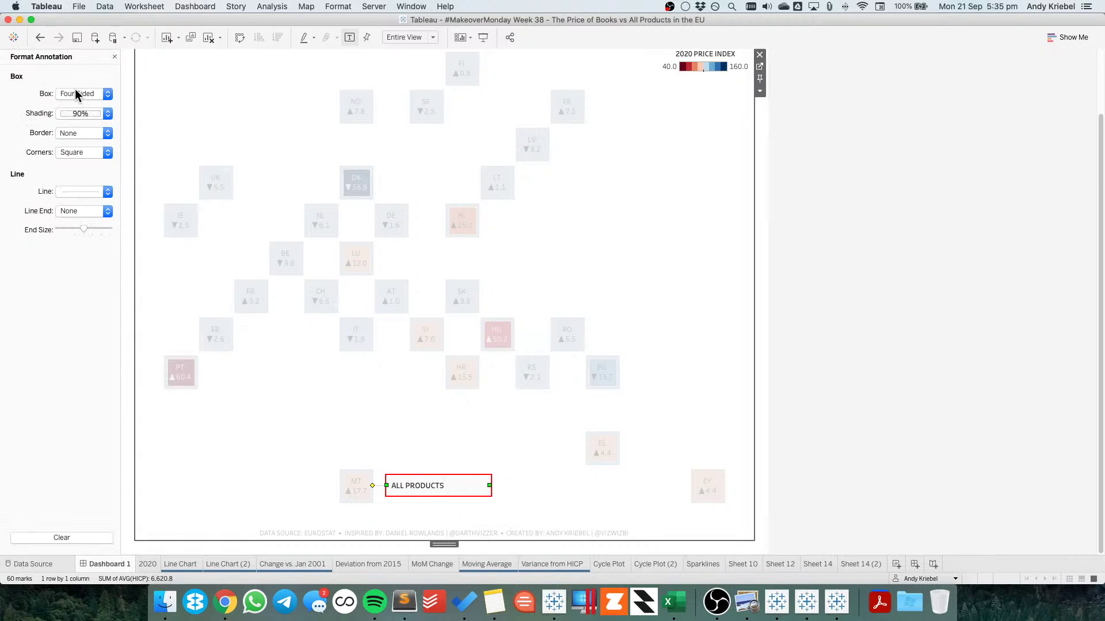
{"action": "left_click", "coordinate": [74, 113]}
{"action": "left_click", "coordinate": [77, 133]}
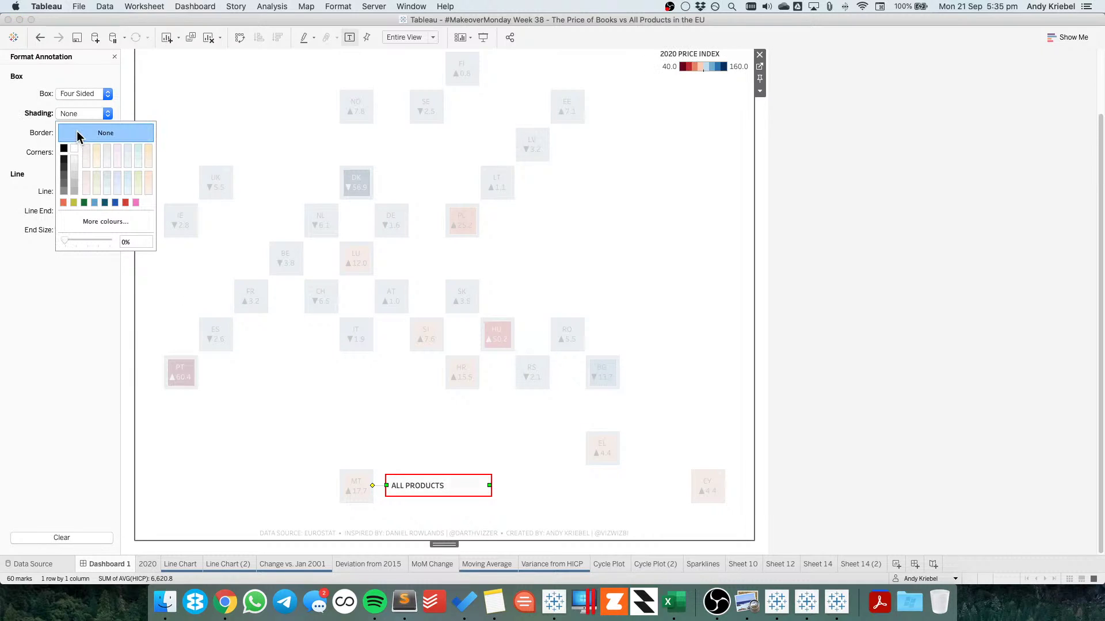
{"action": "left_click", "coordinate": [36, 150]}
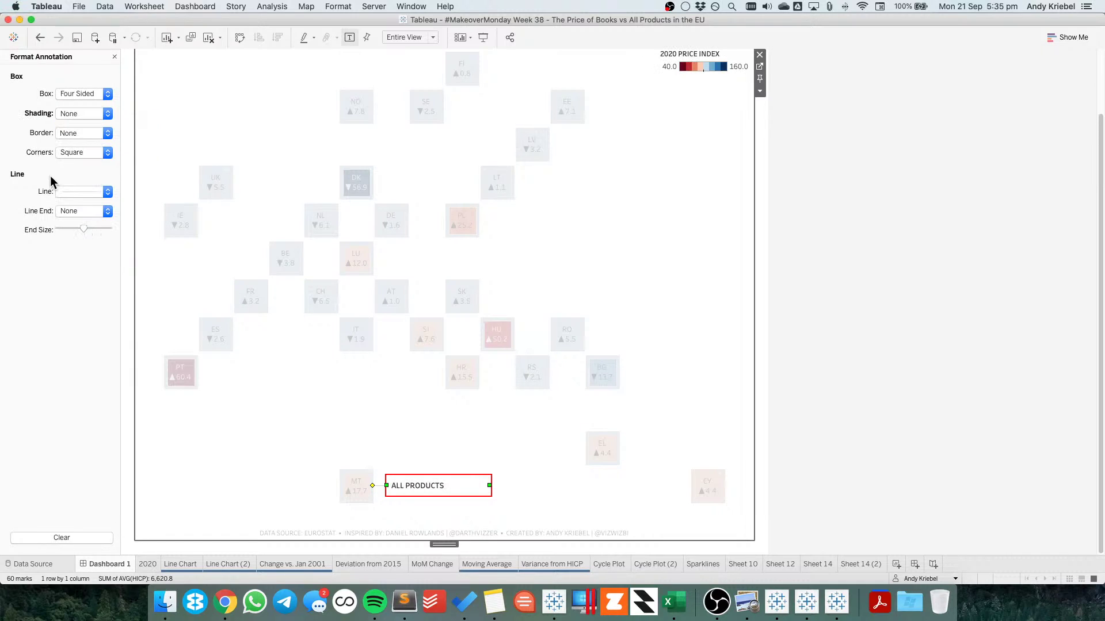
Format the ALL PRODUCTS annotation's leader line as a solid black line of the thinnest width
{"action": "left_click", "coordinate": [66, 191]}
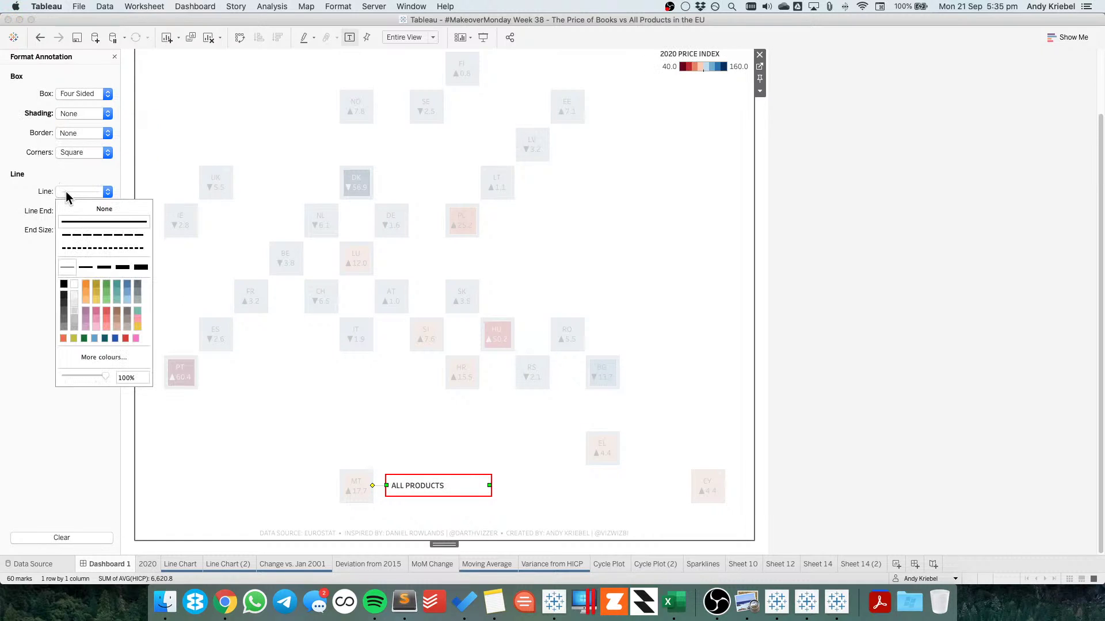
{"action": "left_click", "coordinate": [76, 226]}
{"action": "left_click", "coordinate": [86, 267]}
{"action": "left_click", "coordinate": [64, 284]}
{"action": "left_click", "coordinate": [67, 268]}
{"action": "left_click", "coordinate": [446, 443]}
{"action": "left_click", "coordinate": [446, 443]}
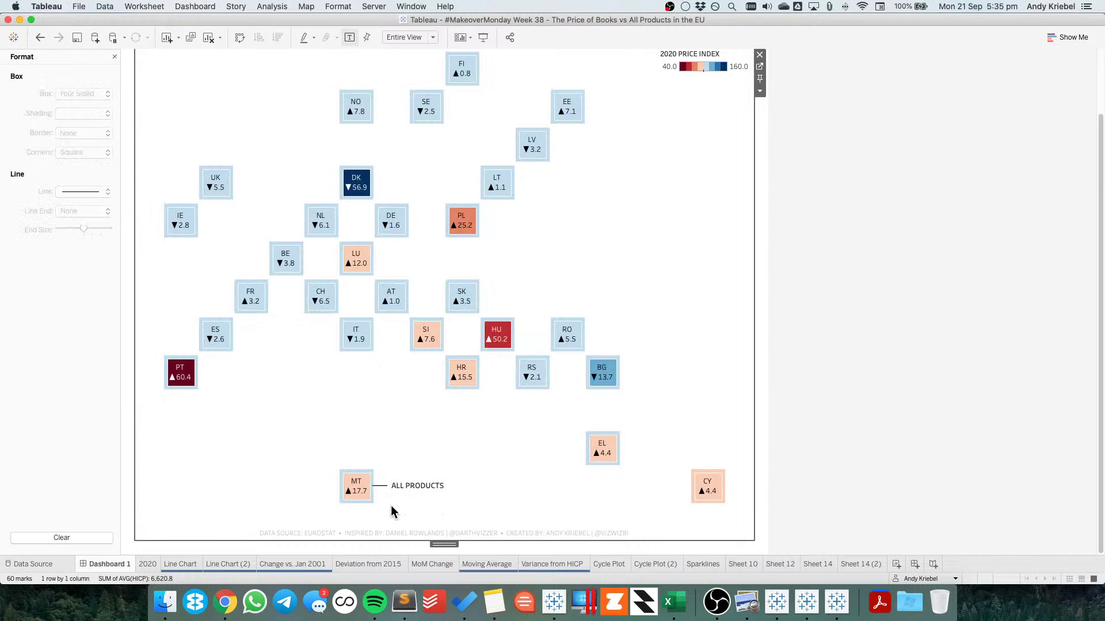
Add a mark annotation reading BOOKS in bold to Malta's inner square
{"action": "left_click", "coordinate": [363, 498]}
{"action": "right_click", "coordinate": [363, 497]}
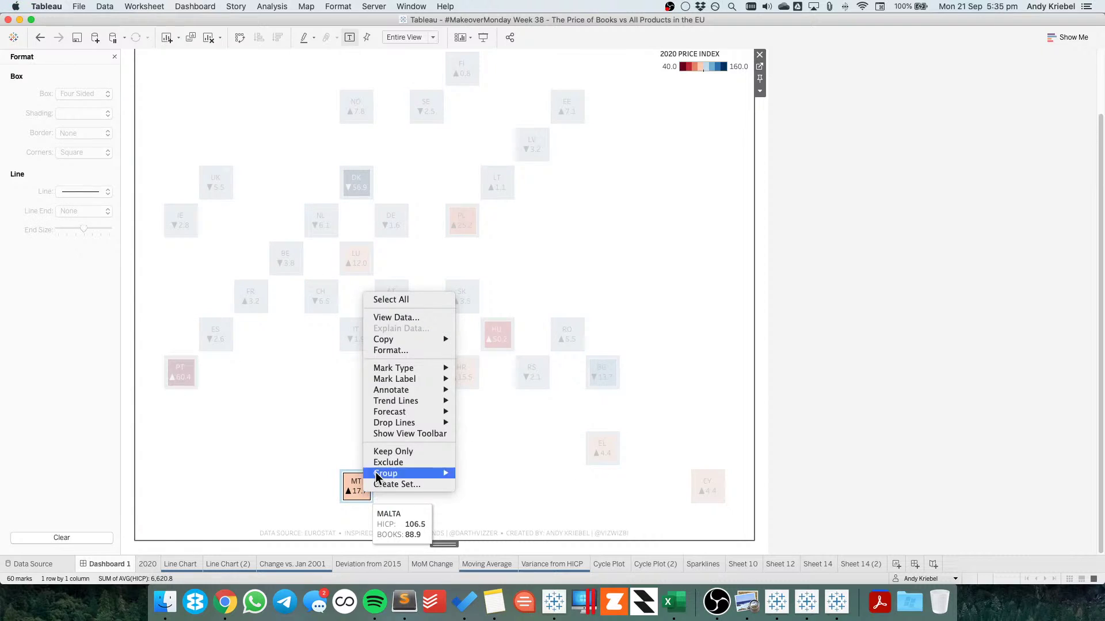
{"action": "mouse_move", "coordinate": [423, 385]}
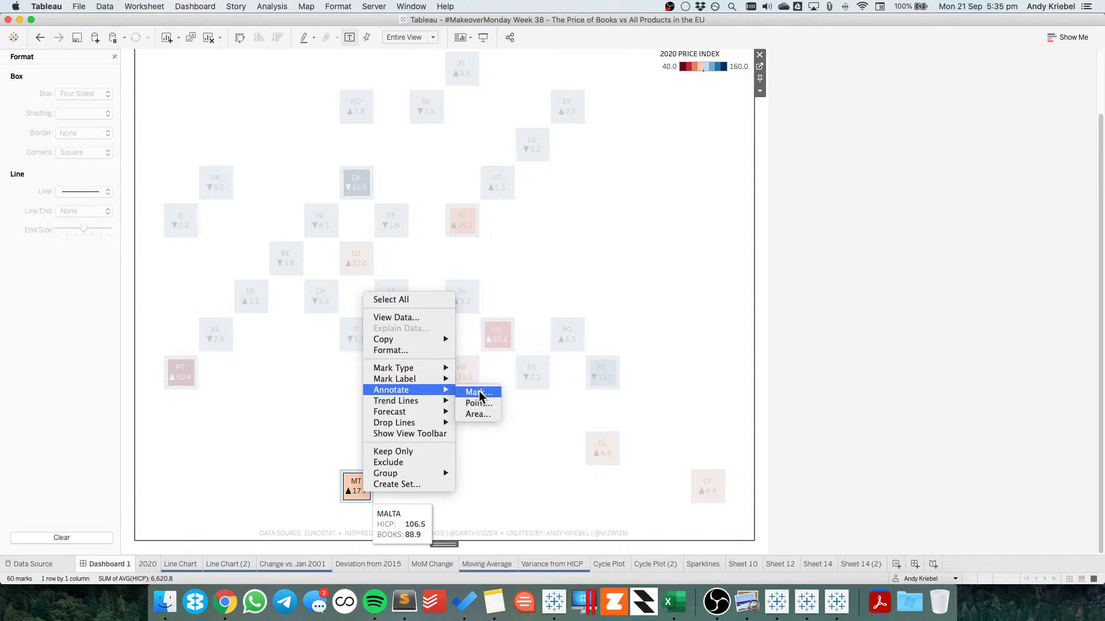
{"action": "left_click", "coordinate": [480, 405]}
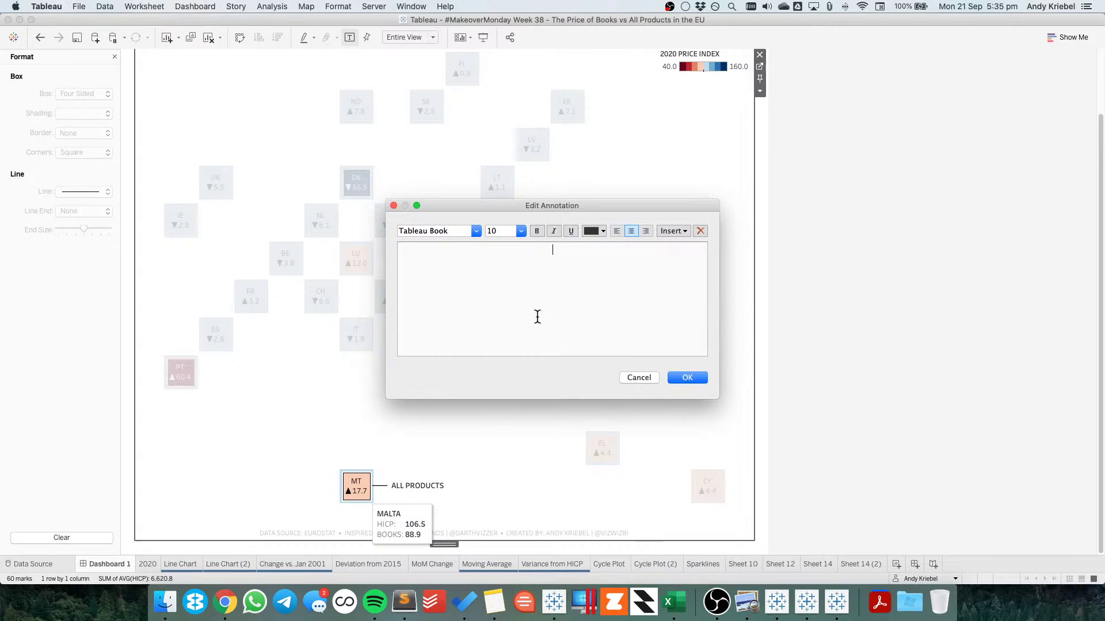
{"action": "type", "text": "BOOKS"}
{"action": "key", "text": "BackSpace"}
{"action": "key", "text": "BackSpace"}
{"action": "key", "text": "BackSpace"}
{"action": "key", "text": "BackSpace"}
{"action": "type", "text": "OOKS"}
{"action": "key", "text": "super+a"}
{"action": "key", "text": "super+b"}
{"action": "left_click", "coordinate": [697, 381]}
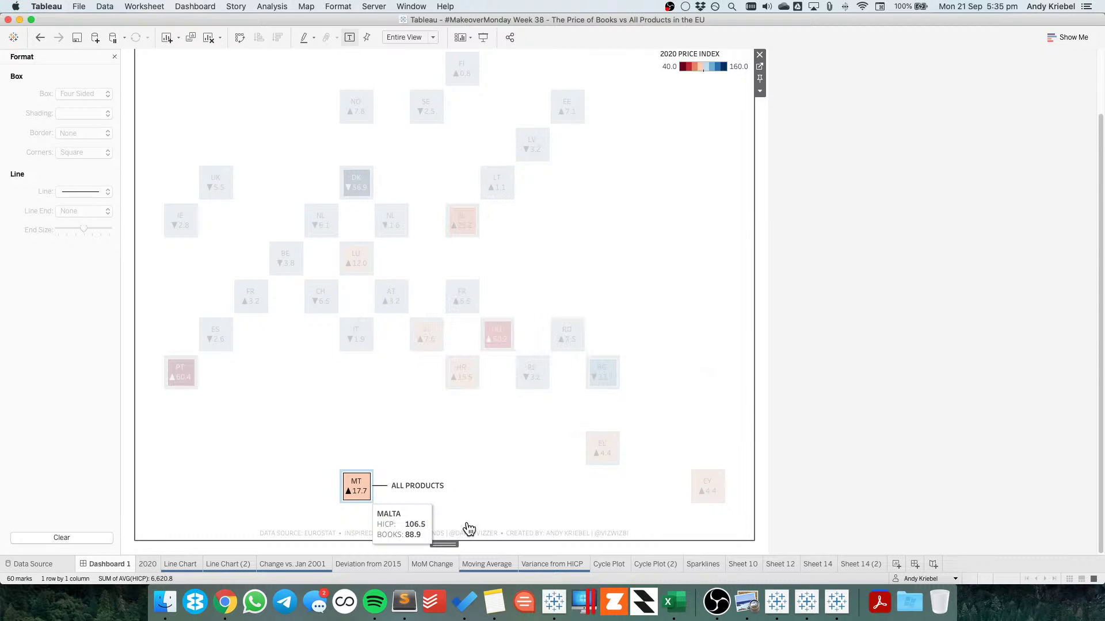
Place the BOOKS annotation directly below ALL PRODUCTS and make its leader line black
{"action": "left_click", "coordinate": [440, 480]}
{"action": "left_click_drag", "start_coordinate": [440, 478], "coordinate": [440, 500]}
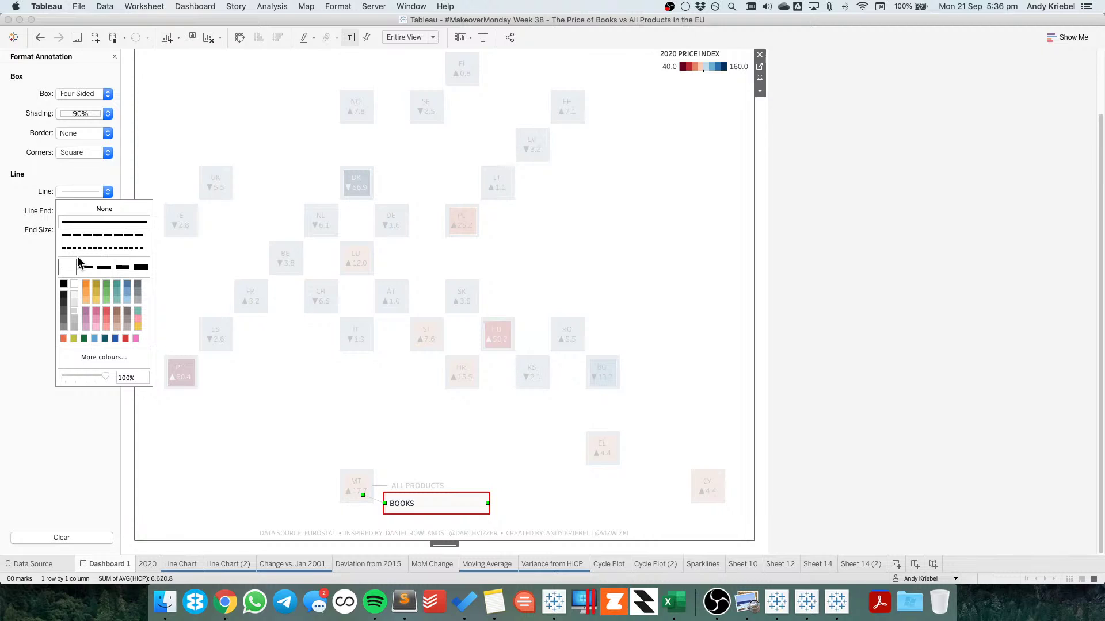
{"action": "left_click", "coordinate": [64, 284]}
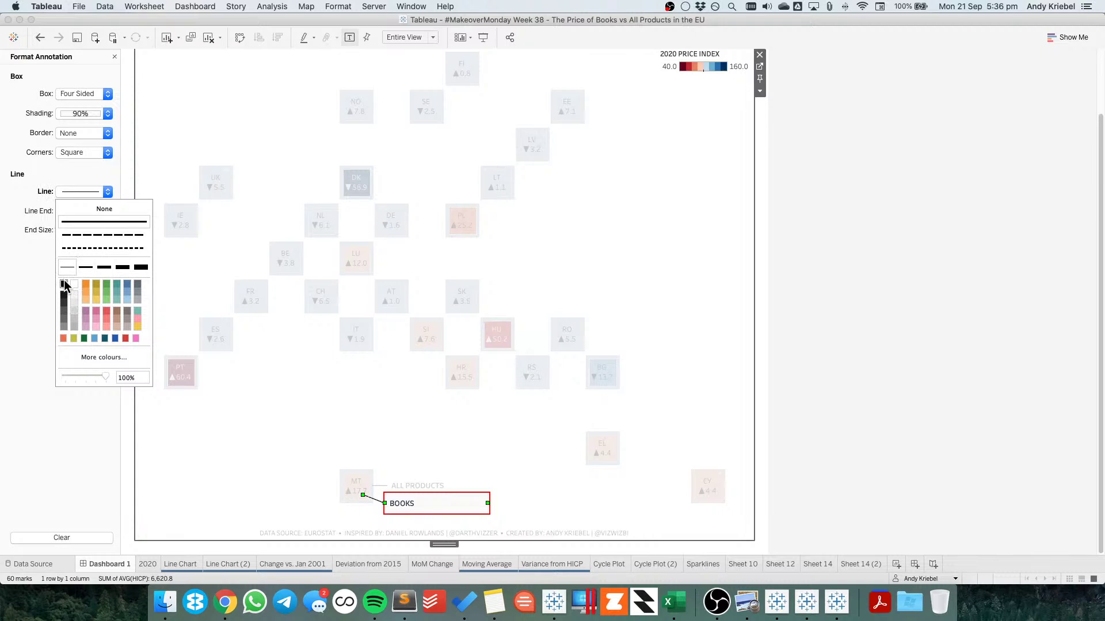
{"action": "left_click", "coordinate": [303, 405]}
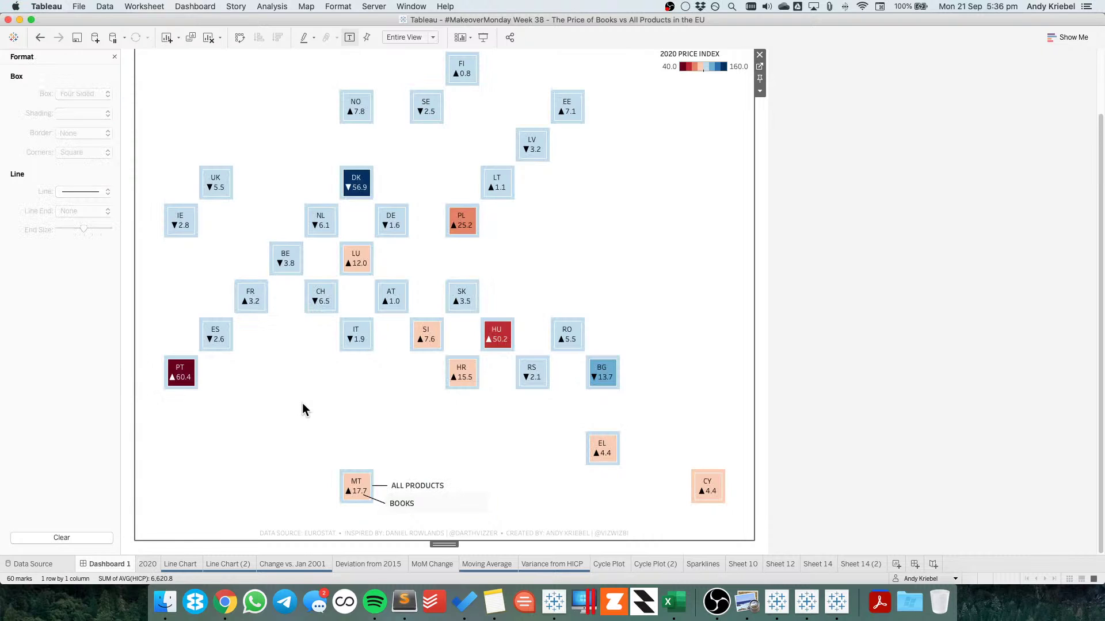
Remove the BOOKS annotation's shading and nudge its text into alignment with the ALL PRODUCTS label
{"action": "left_click", "coordinate": [410, 508]}
{"action": "left_click", "coordinate": [72, 113]}
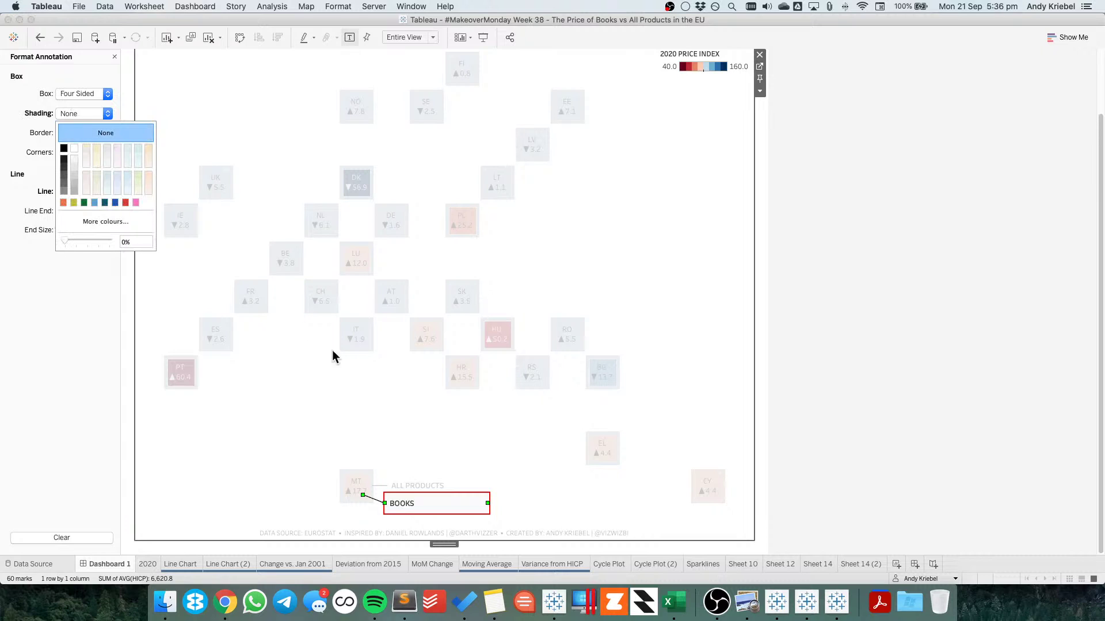
{"action": "left_click", "coordinate": [396, 408]}
{"action": "left_click", "coordinate": [402, 506]}
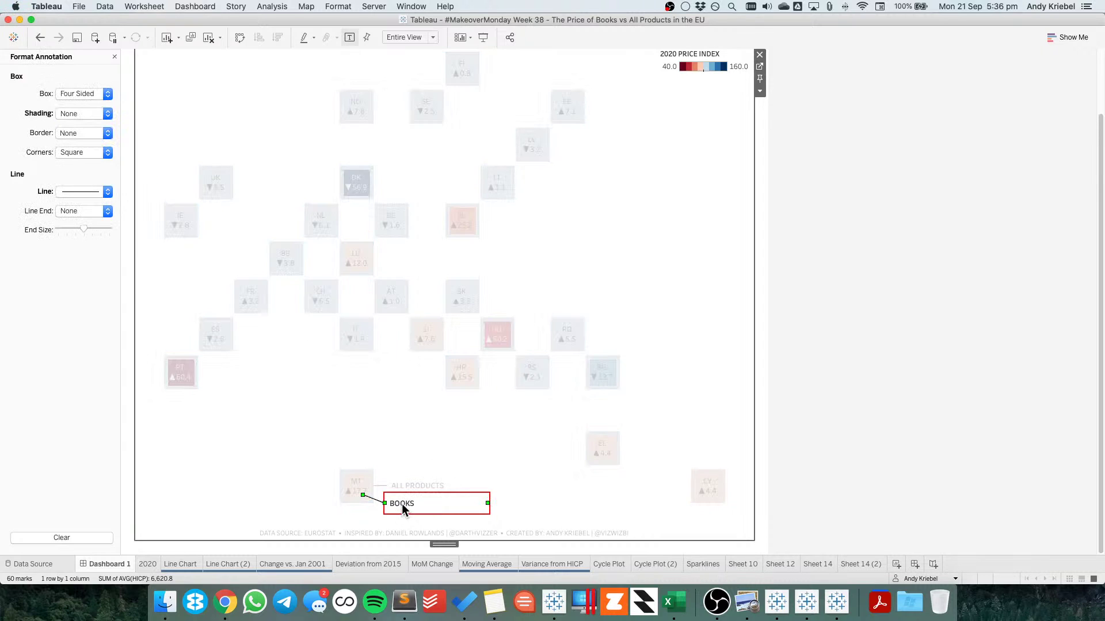
{"action": "left_click_drag", "start_coordinate": [406, 509], "coordinate": [404, 508]}
{"action": "left_click", "coordinate": [415, 432]}
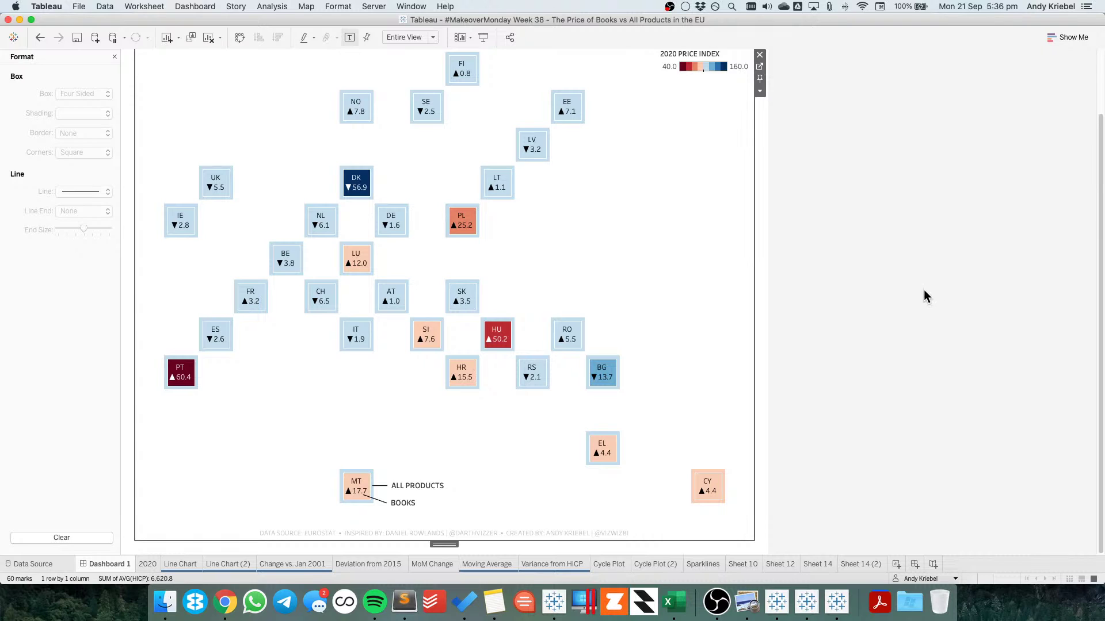
Shorten the 2020 PRICE INDEX legend and change its layout so the end values sit below a wider colour bar
{"action": "scroll", "coordinate": [923, 290], "scroll_direction": "up", "scroll_amount": 3}
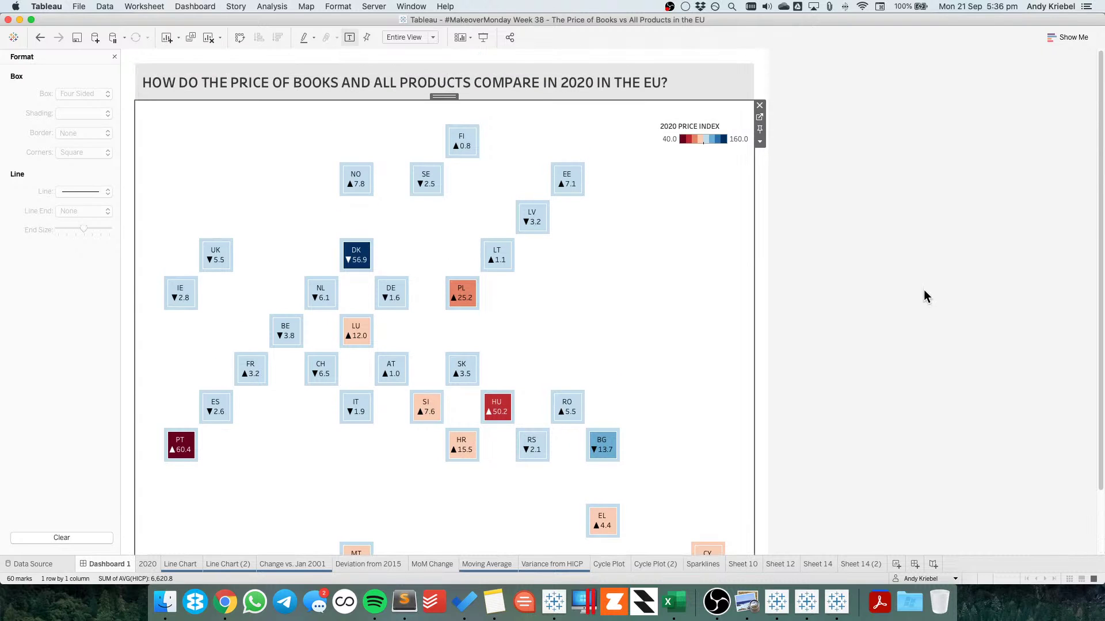
{"action": "left_click", "coordinate": [710, 131]}
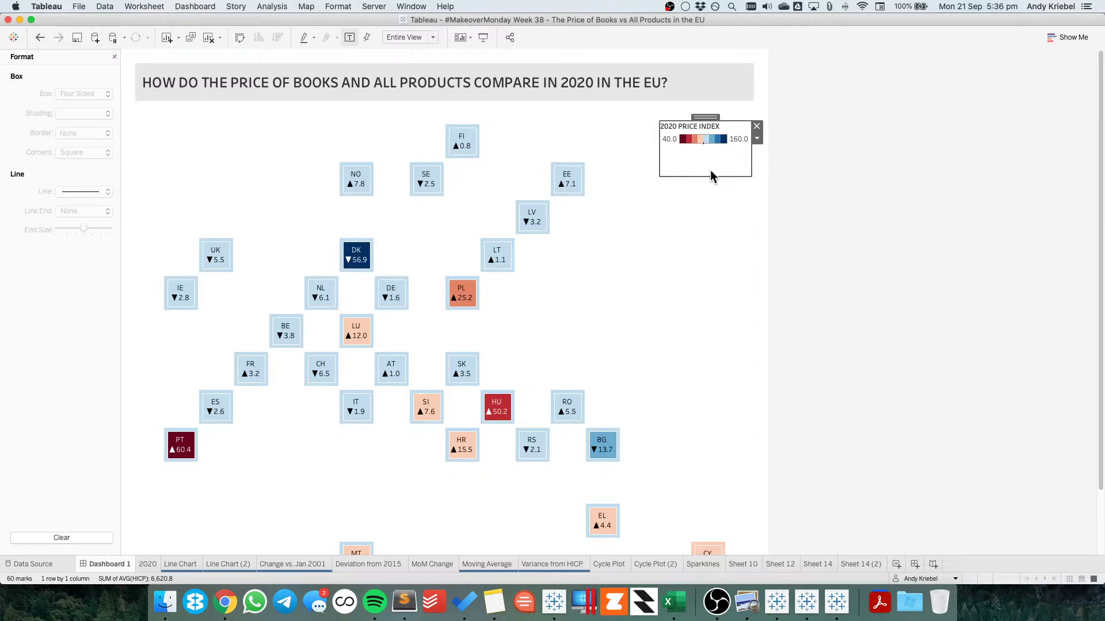
{"action": "left_click_drag", "start_coordinate": [710, 172], "coordinate": [709, 165]}
{"action": "left_click", "coordinate": [757, 138]}
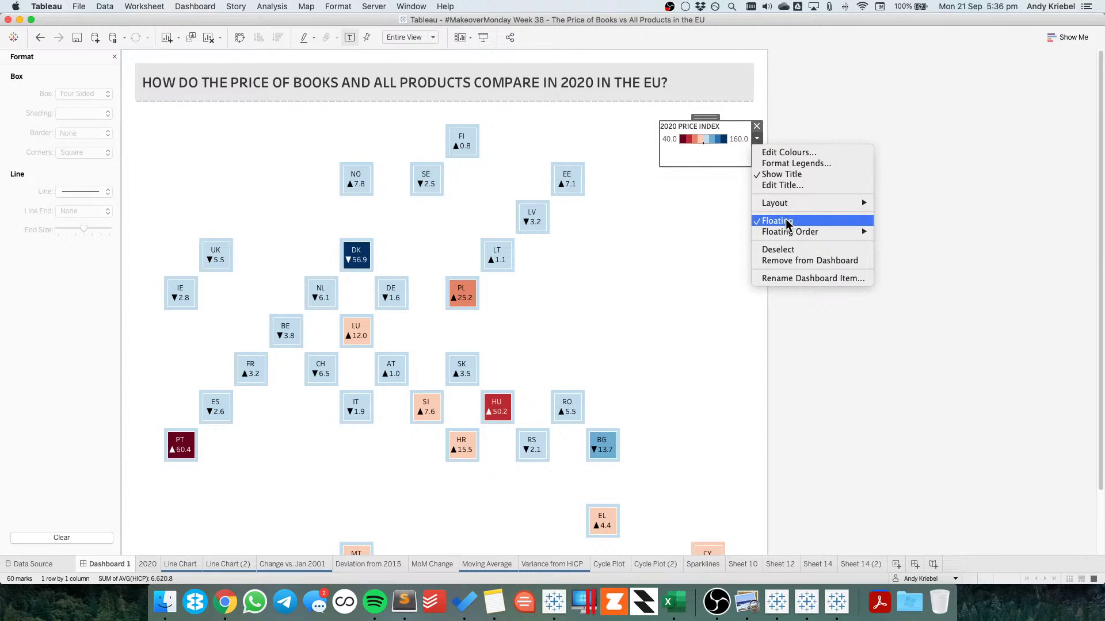
{"action": "mouse_move", "coordinate": [828, 202]}
{"action": "left_click", "coordinate": [903, 230]}
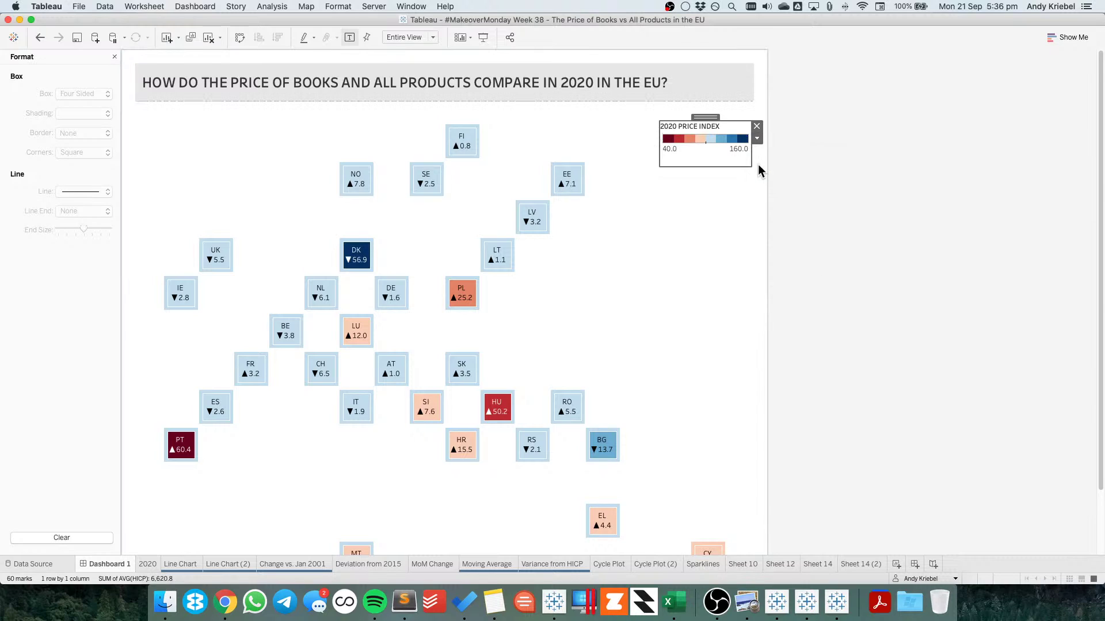
Tighten the legend's height, shift it slightly inward from the dashboard's edge, and centre its 2020 PRICE INDEX title
{"action": "left_click_drag", "start_coordinate": [737, 166], "coordinate": [738, 161]}
{"action": "left_click_drag", "start_coordinate": [716, 118], "coordinate": [700, 121]}
{"action": "double_click", "coordinate": [701, 122]}
{"action": "left_click", "coordinate": [631, 231]}
{"action": "left_click", "coordinate": [687, 378]}
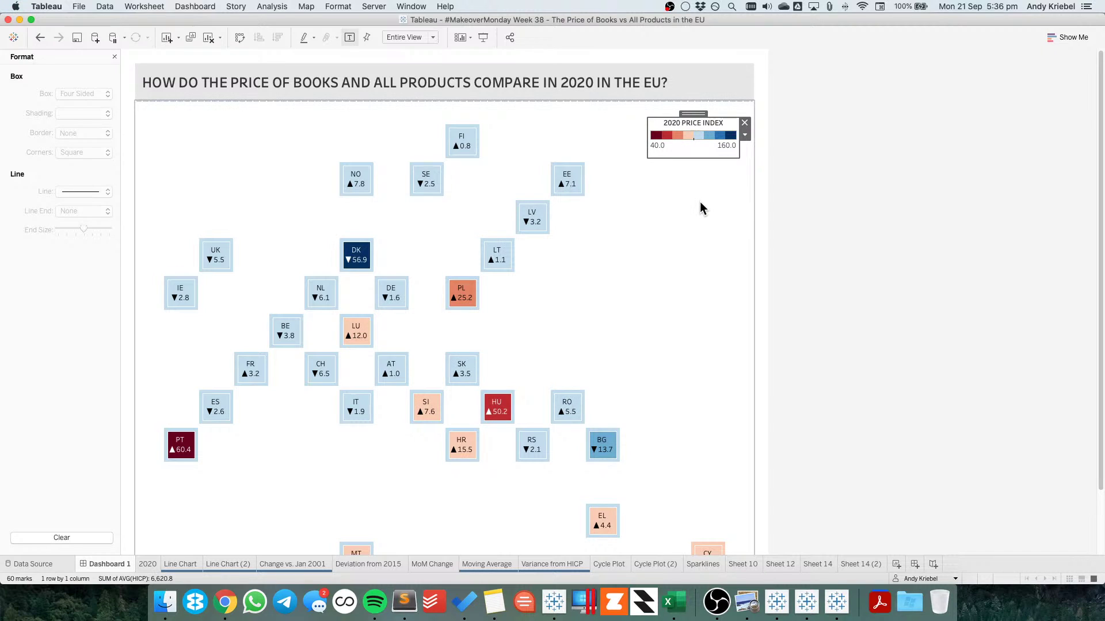
{"action": "left_click", "coordinate": [700, 201]}
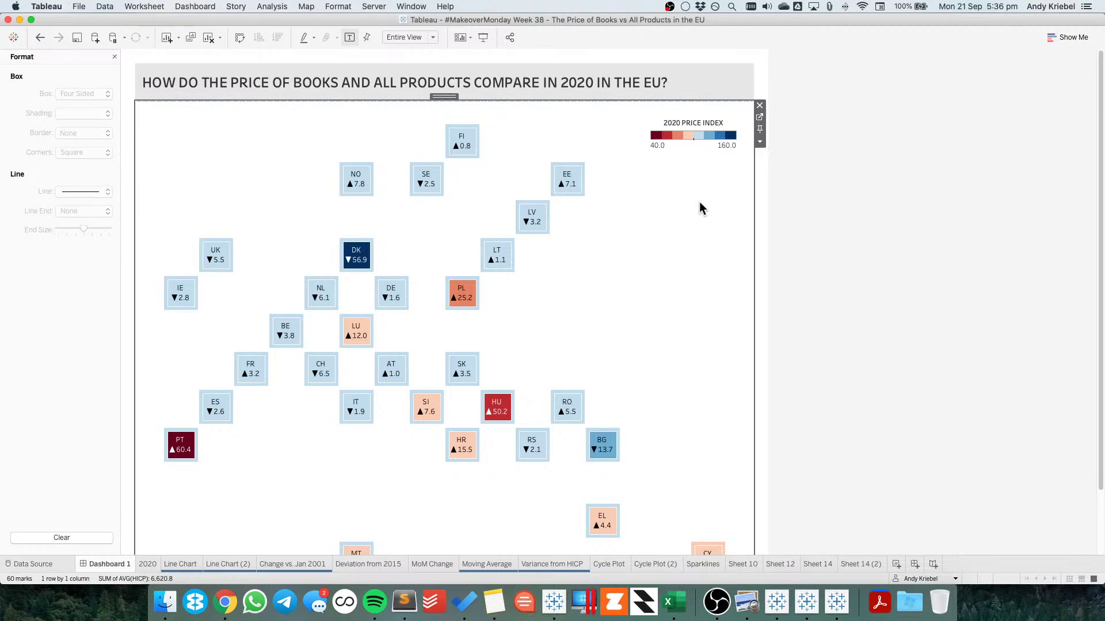
Enlarge the outer HICP squares on the 2020 sheet and check the tiles on the dashboard
{"action": "left_click", "coordinate": [147, 564]}
{"action": "left_click", "coordinate": [151, 177]}
{"action": "left_click", "coordinate": [169, 218]}
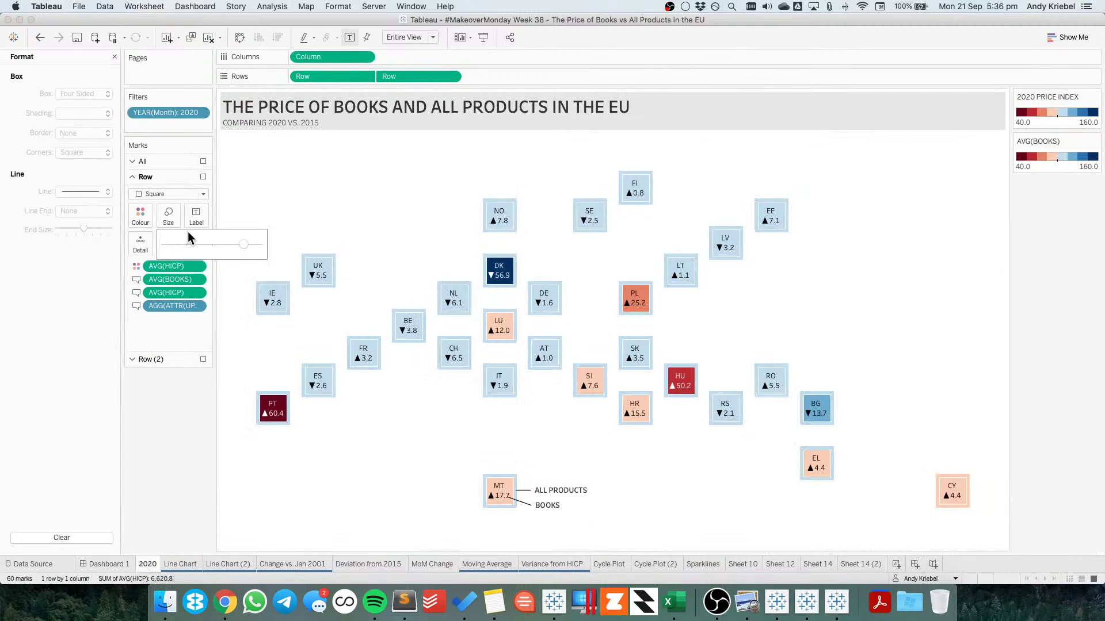
{"action": "left_click", "coordinate": [245, 247]}
{"action": "left_click_drag", "start_coordinate": [245, 248], "coordinate": [243, 248]}
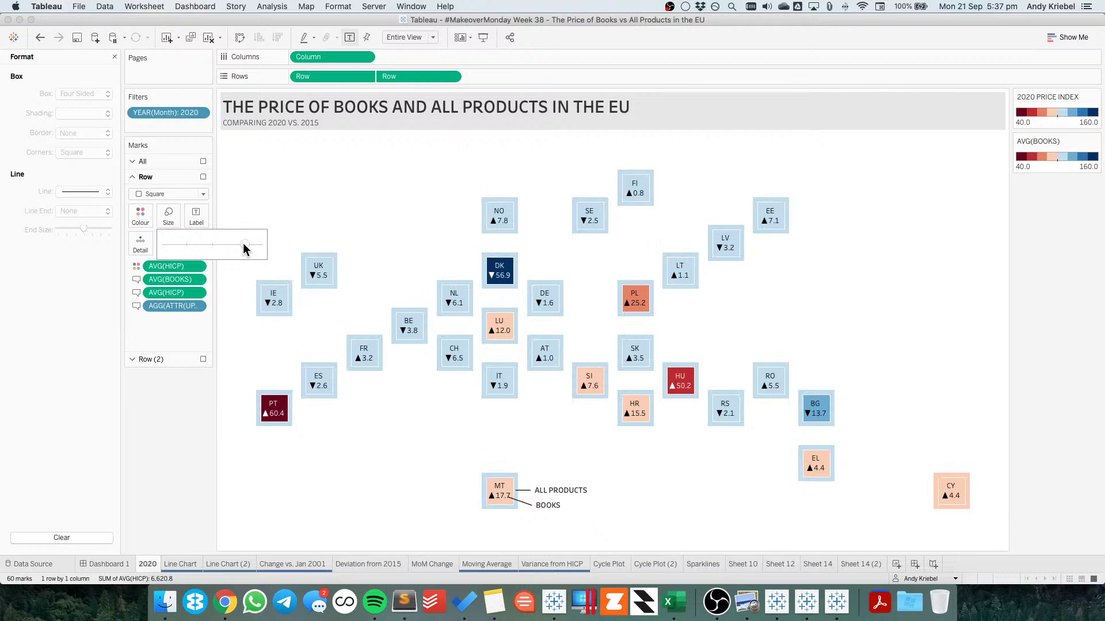
{"action": "left_click_drag", "start_coordinate": [244, 244], "coordinate": [244, 244]}
{"action": "left_click", "coordinate": [106, 564]}
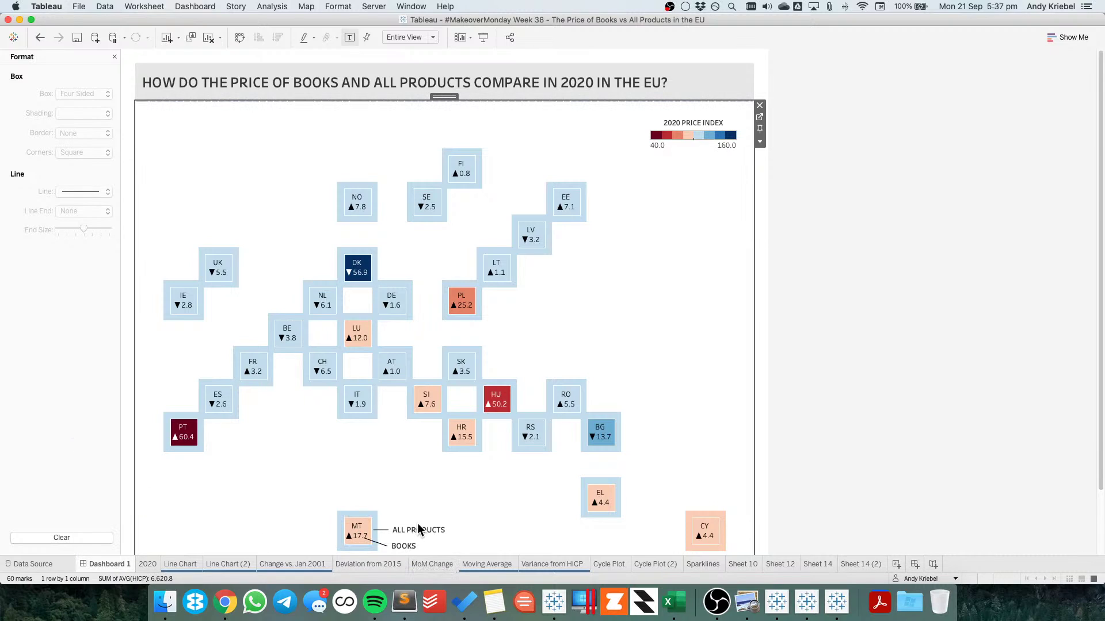
{"action": "mouse_move", "coordinate": [370, 530]}
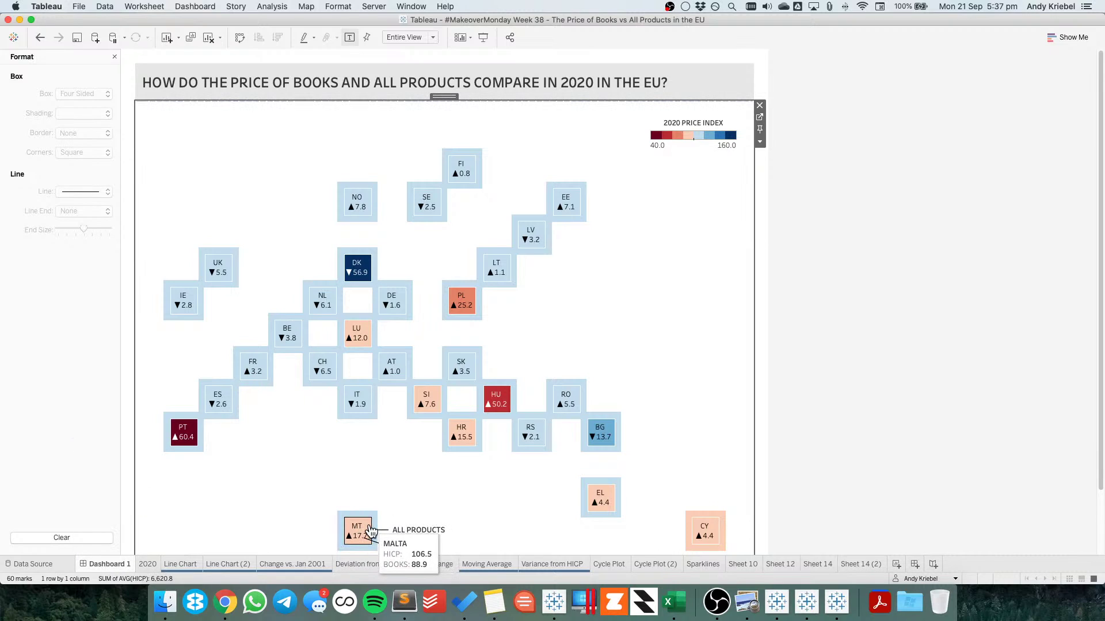
Try slightly smaller and larger sizes for the outer HICP squares and recheck the dashboard
{"action": "left_click", "coordinate": [147, 563]}
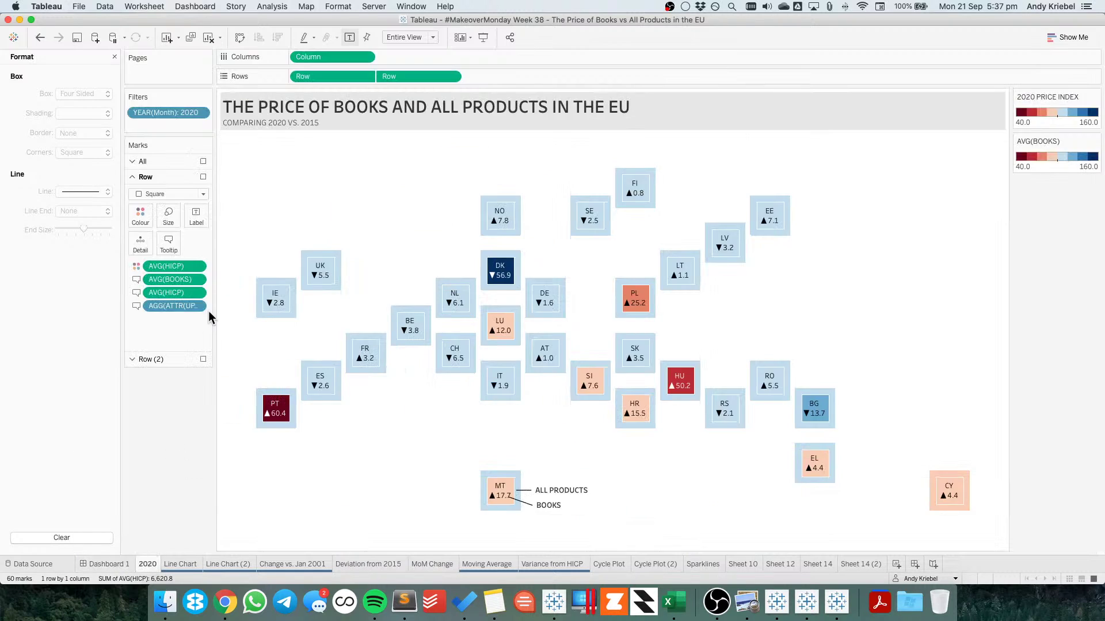
{"action": "left_click", "coordinate": [175, 218]}
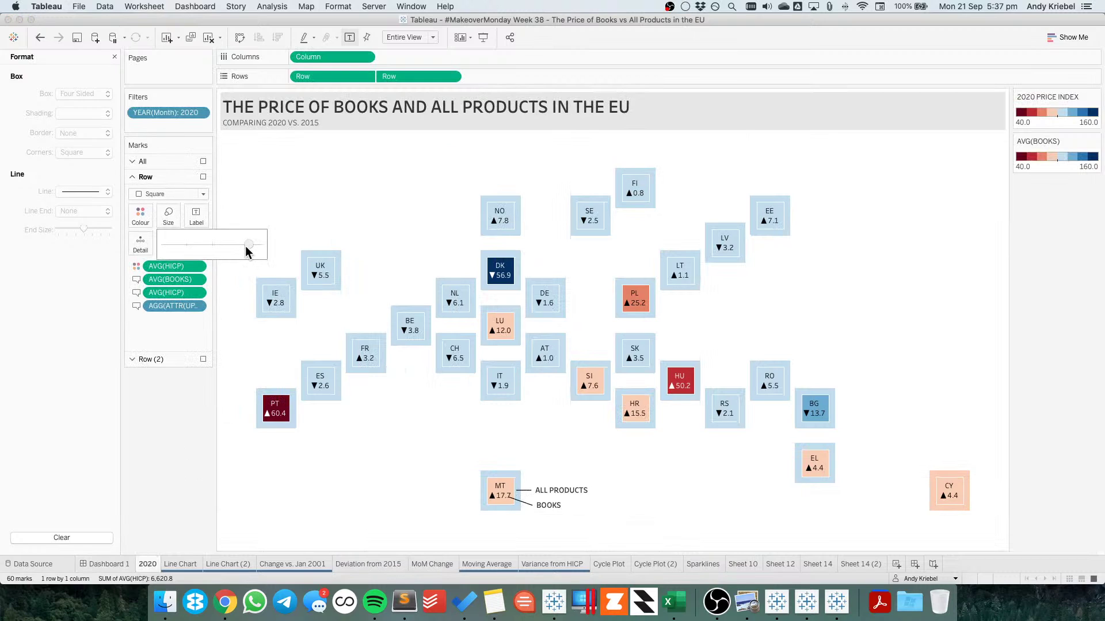
{"action": "left_click_drag", "start_coordinate": [244, 247], "coordinate": [242, 247]}
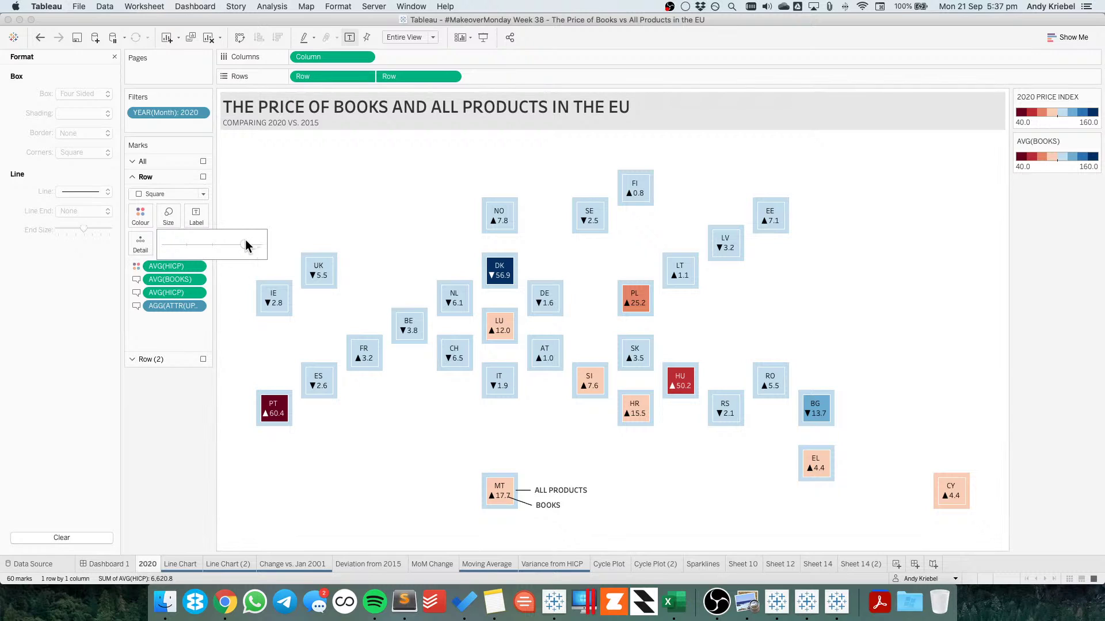
{"action": "left_click_drag", "start_coordinate": [247, 248], "coordinate": [245, 248]}
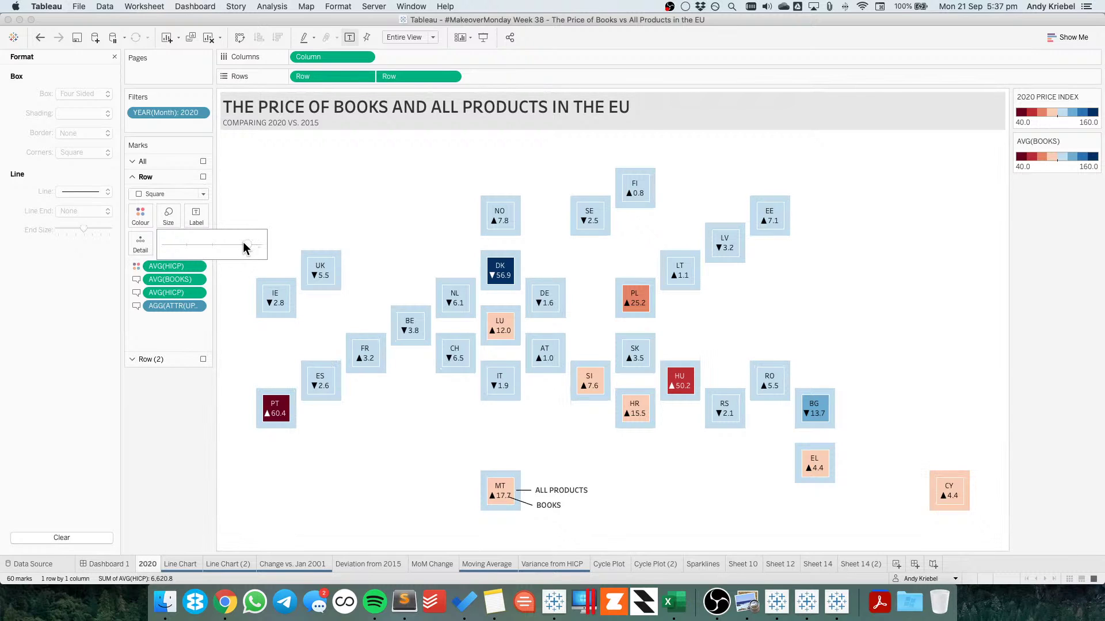
{"action": "left_click", "coordinate": [122, 566]}
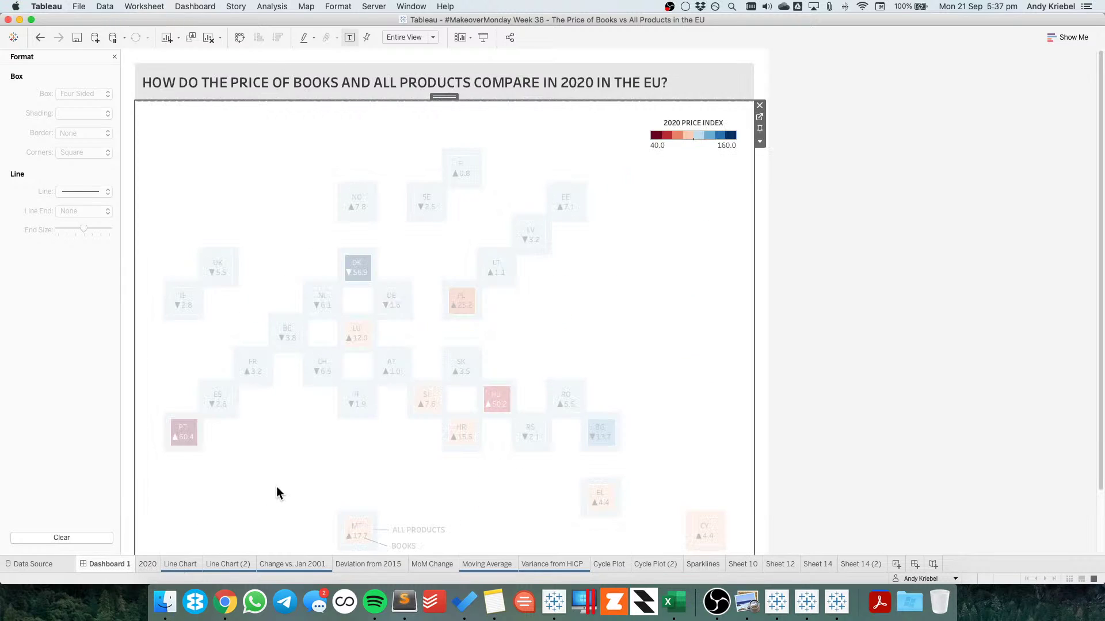
Reduce the outer HICP squares slightly on the 2020 sheet and return to the dashboard
{"action": "left_click", "coordinate": [143, 566]}
{"action": "left_click", "coordinate": [168, 217]}
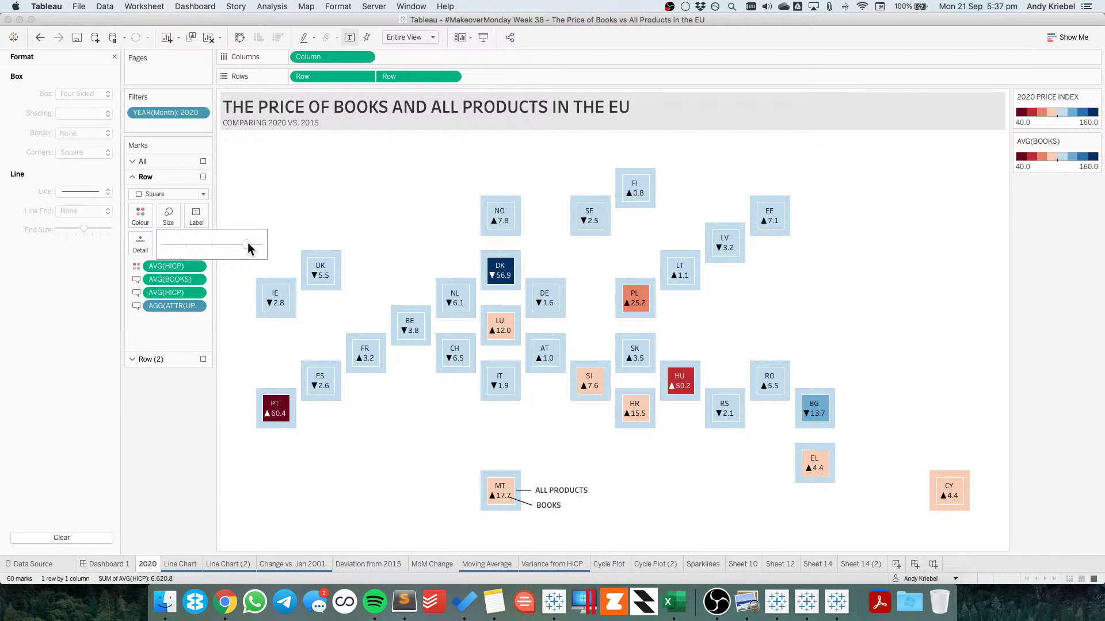
{"action": "left_click_drag", "start_coordinate": [245, 246], "coordinate": [243, 245]}
{"action": "left_click", "coordinate": [110, 565]}
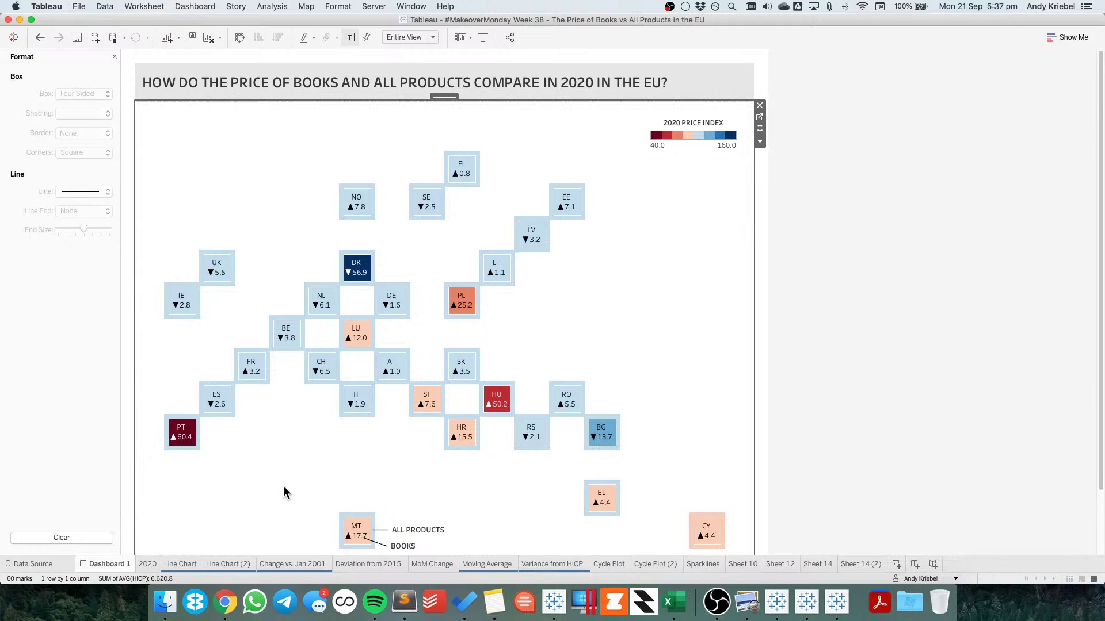
Close the formatting options and set the dashboard's custom size to 925 px wide by 805 px high
{"action": "left_click", "coordinate": [114, 57]}
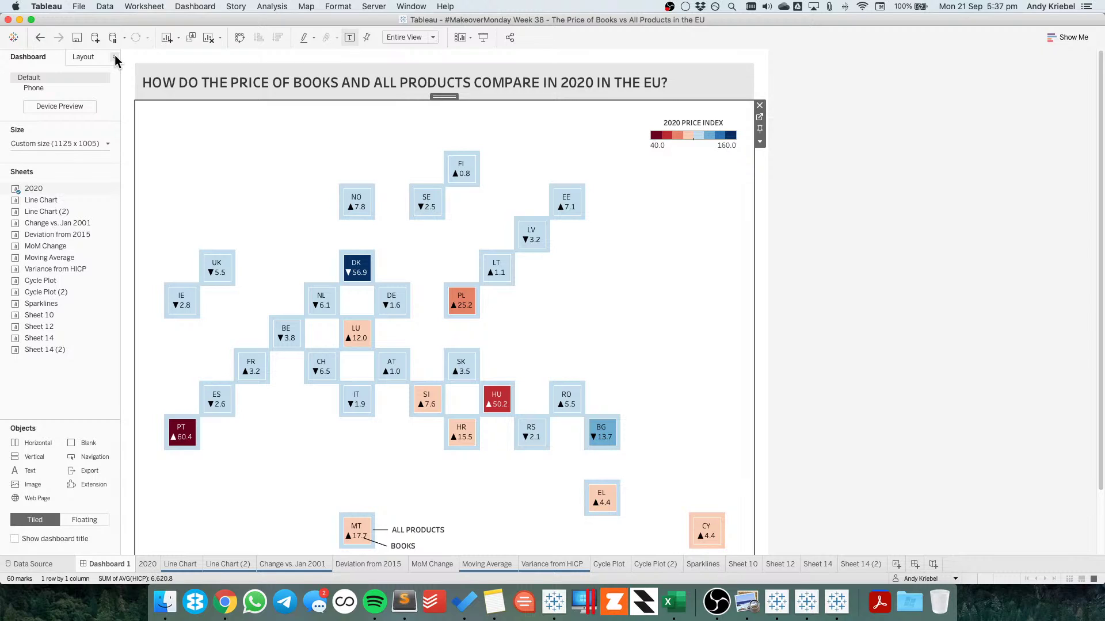
{"action": "left_click", "coordinate": [70, 144]}
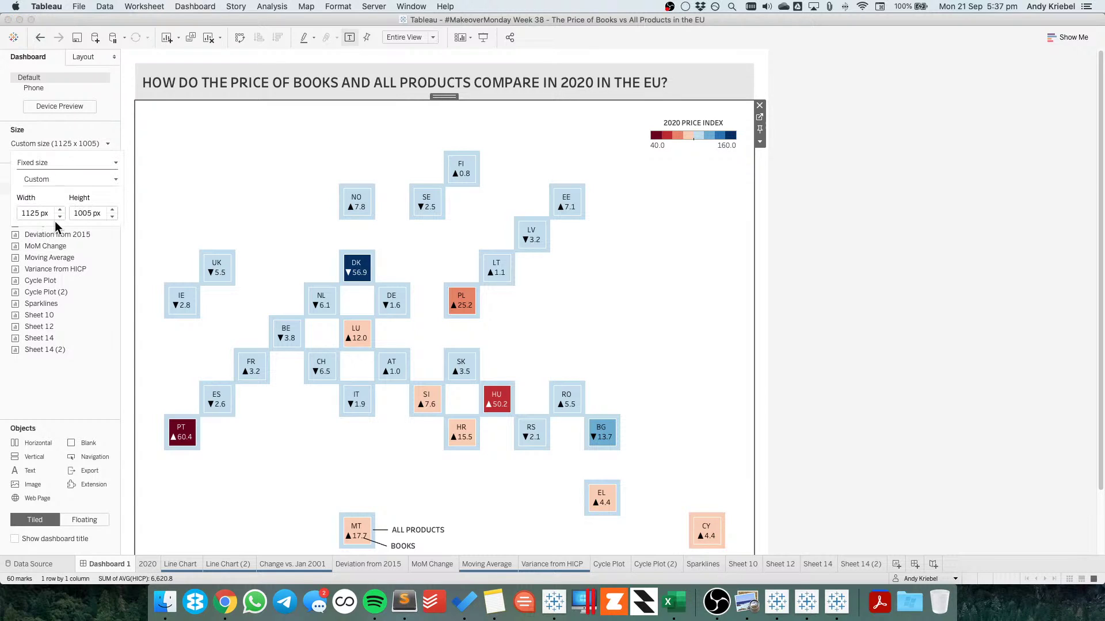
{"action": "left_click", "coordinate": [111, 217]}
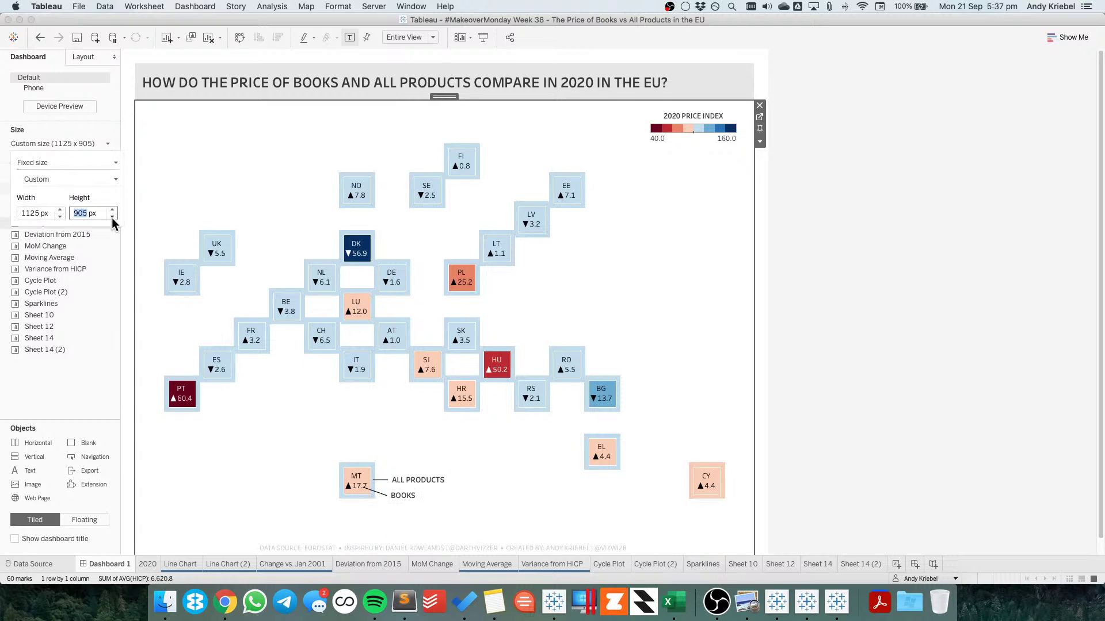
{"action": "left_click", "coordinate": [112, 217]}
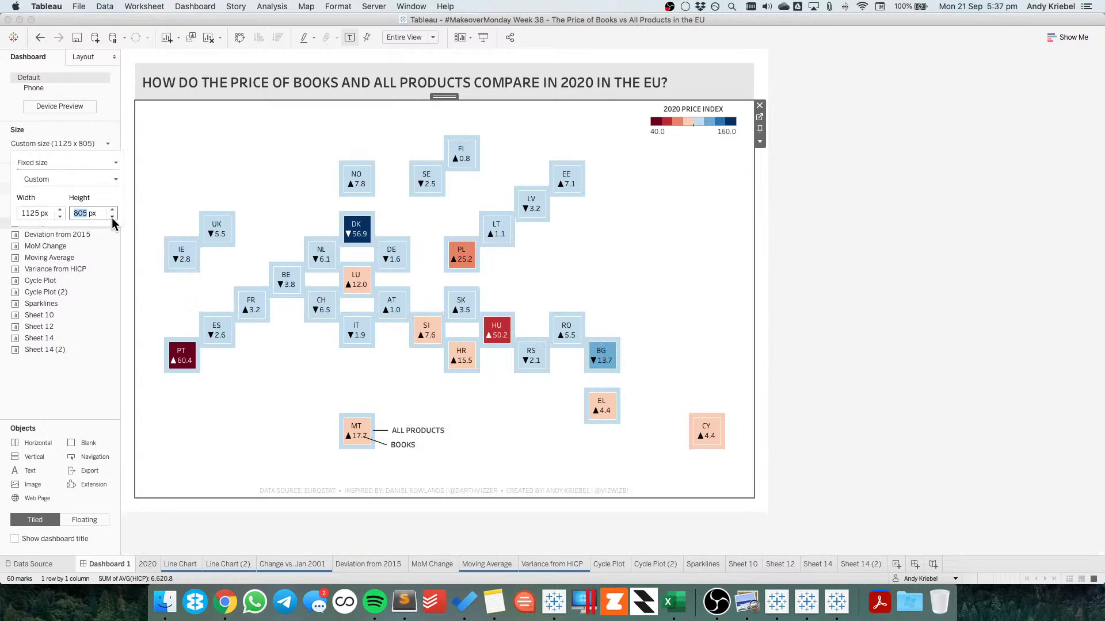
{"action": "left_click", "coordinate": [59, 216]}
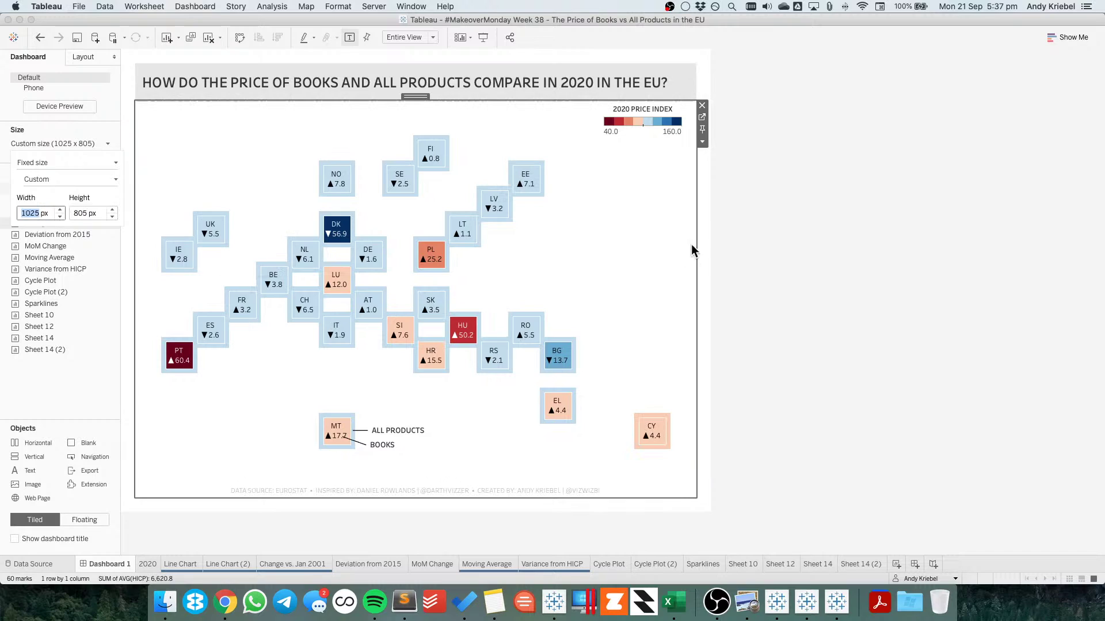
{"action": "mouse_move", "coordinate": [173, 246]}
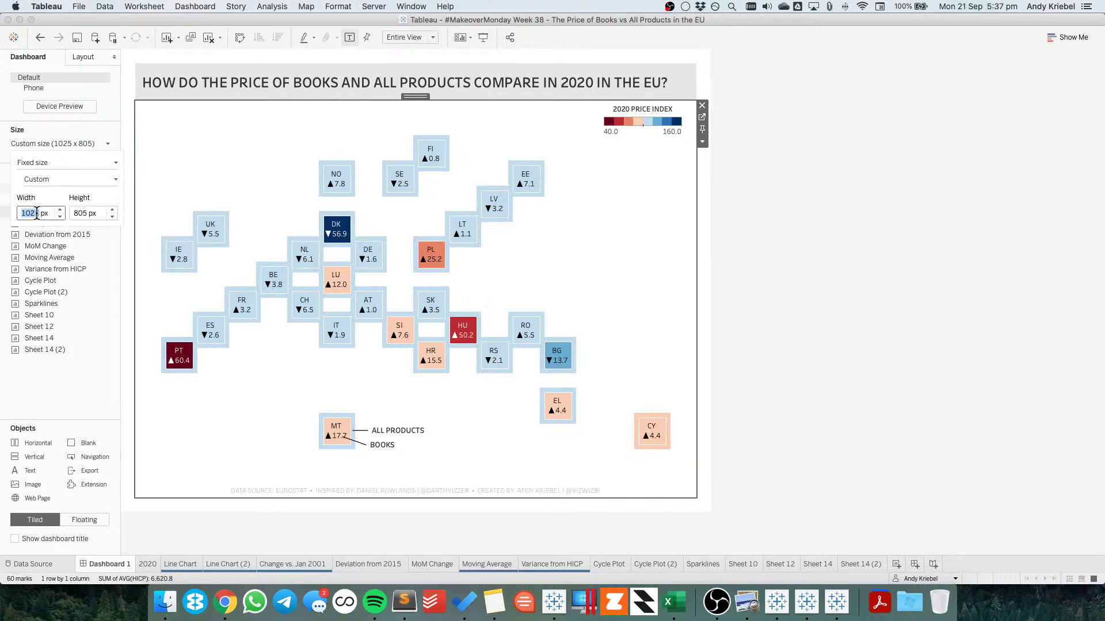
{"action": "left_click", "coordinate": [60, 217]}
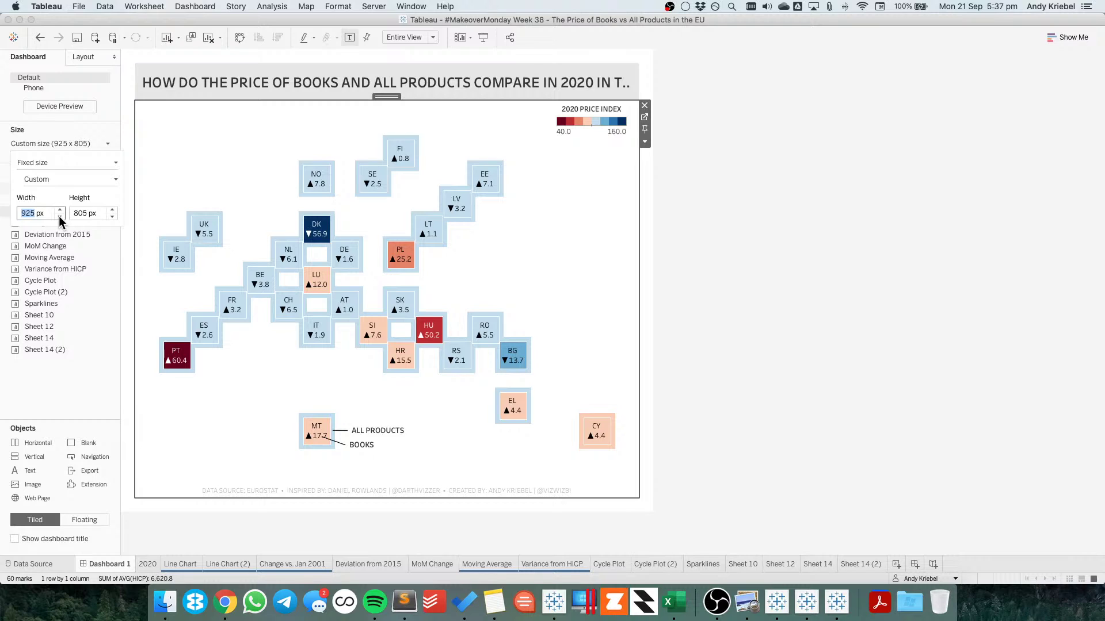
{"action": "left_click", "coordinate": [60, 209]}
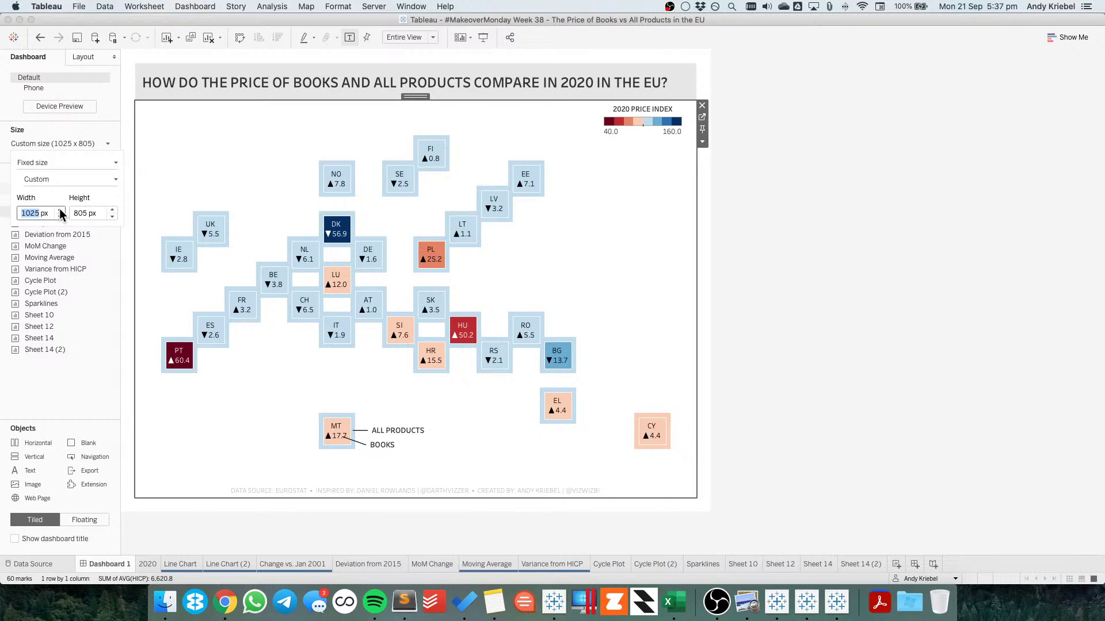
{"action": "left_click", "coordinate": [60, 217]}
Try dashboard heights of 905, 1005, 1105 and 1050 px at the 925 px width
{"action": "left_click", "coordinate": [113, 209]}
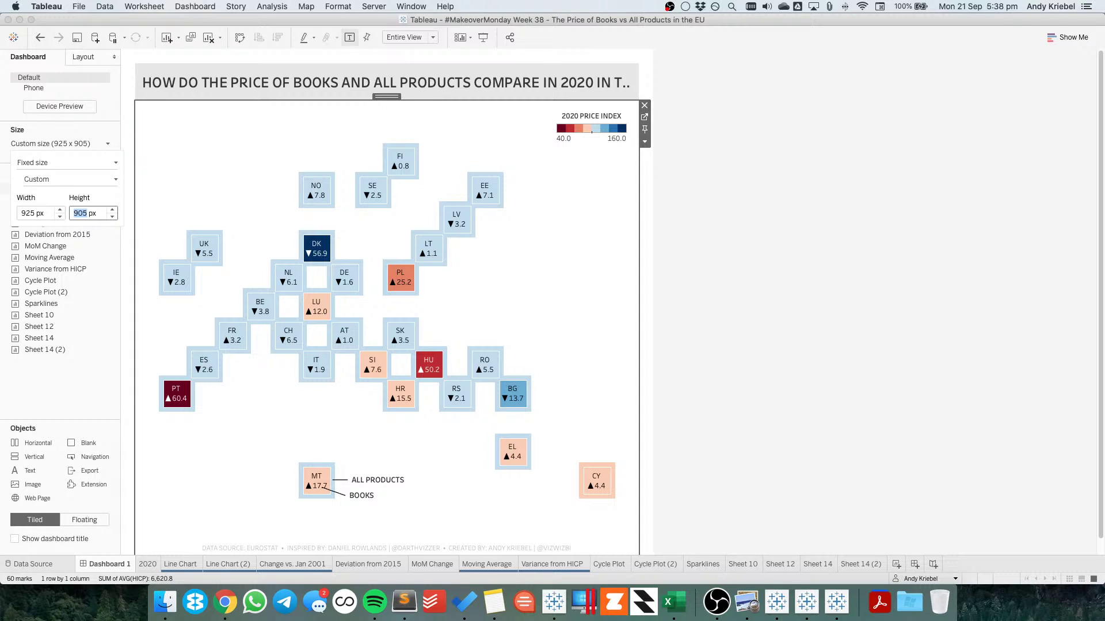
{"action": "type", "text": "1005"}
{"action": "key", "text": "Return"}
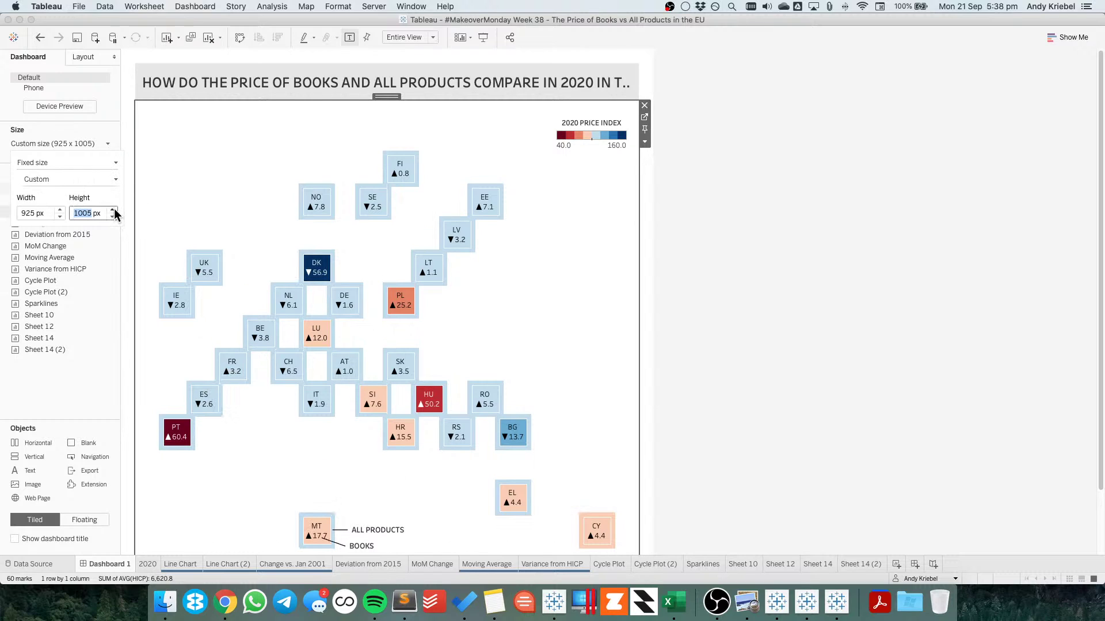
{"action": "left_click", "coordinate": [114, 209]}
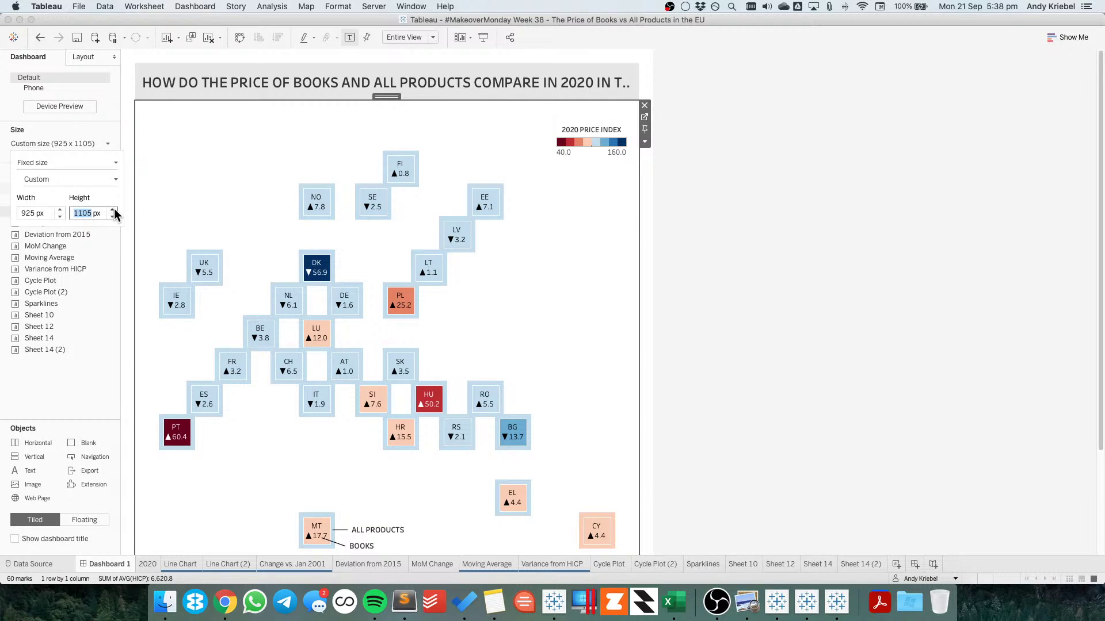
{"action": "type", "text": "1050"}
{"action": "key", "text": "Return"}
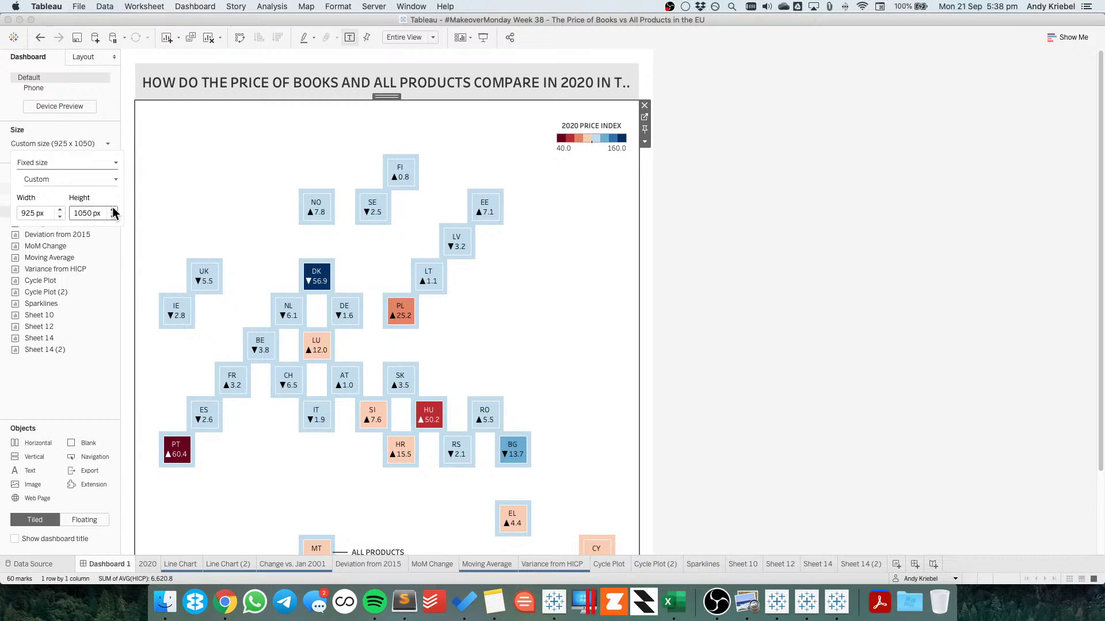
Try a dashboard height of 1075 px and then 1060 px to spread the tile rows apart
{"action": "key", "text": "BackSpace"}
{"action": "key", "text": "BackSpace"}
{"action": "type", "text": "75"}
{"action": "key", "text": "Return"}
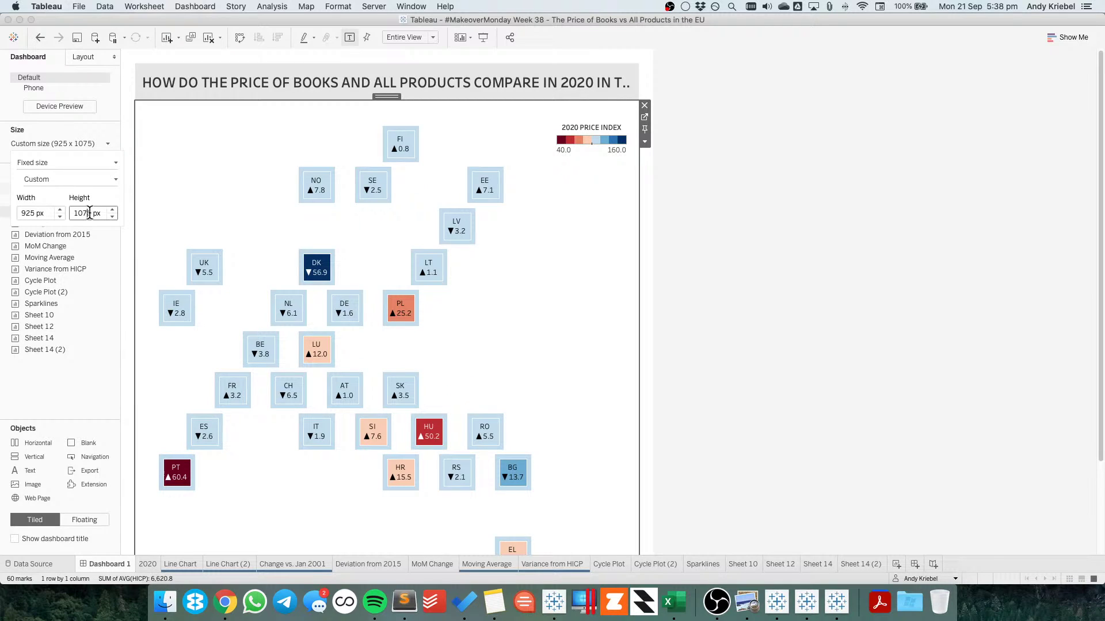
{"action": "key", "text": "BackSpace"}
{"action": "type", "text": "6"}
{"action": "key", "text": "Tab"}
{"action": "left_click", "coordinate": [90, 213]}
{"action": "key", "text": "Delete"}
{"action": "type", "text": "0"}
{"action": "key", "text": "Tab"}
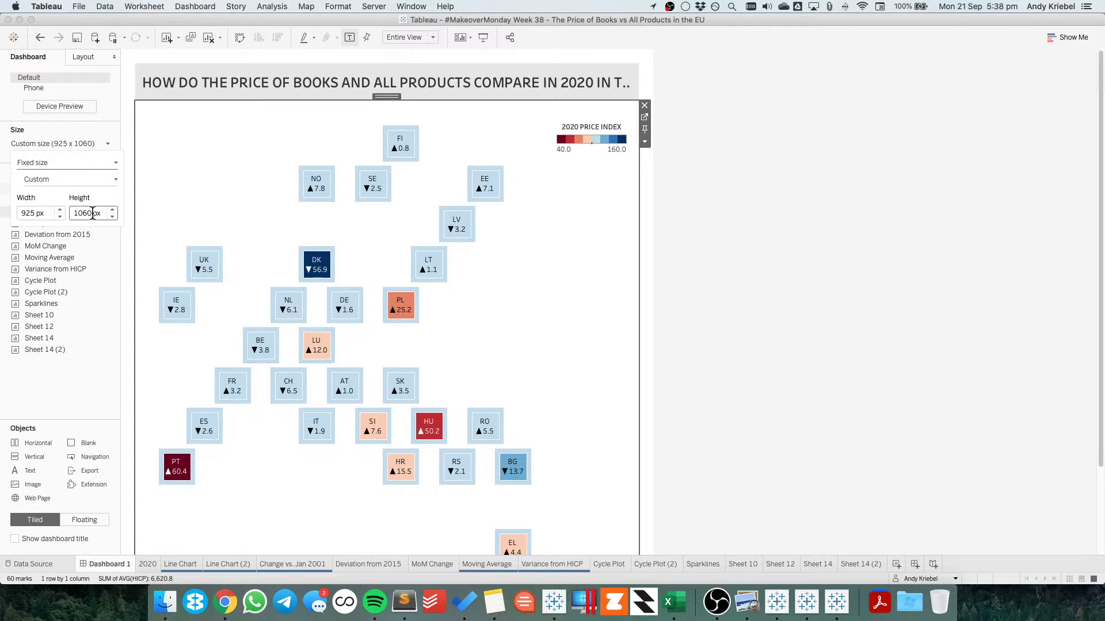
Try a slightly shorter dashboard height of 1058 px
{"action": "left_click", "coordinate": [86, 213]}
{"action": "type", "text": "5"}
{"action": "key", "text": "Tab"}
{"action": "left_click", "coordinate": [87, 213]}
{"action": "key", "text": "BackSpace"}
{"action": "type", "text": "8"}
{"action": "key", "text": "Tab"}
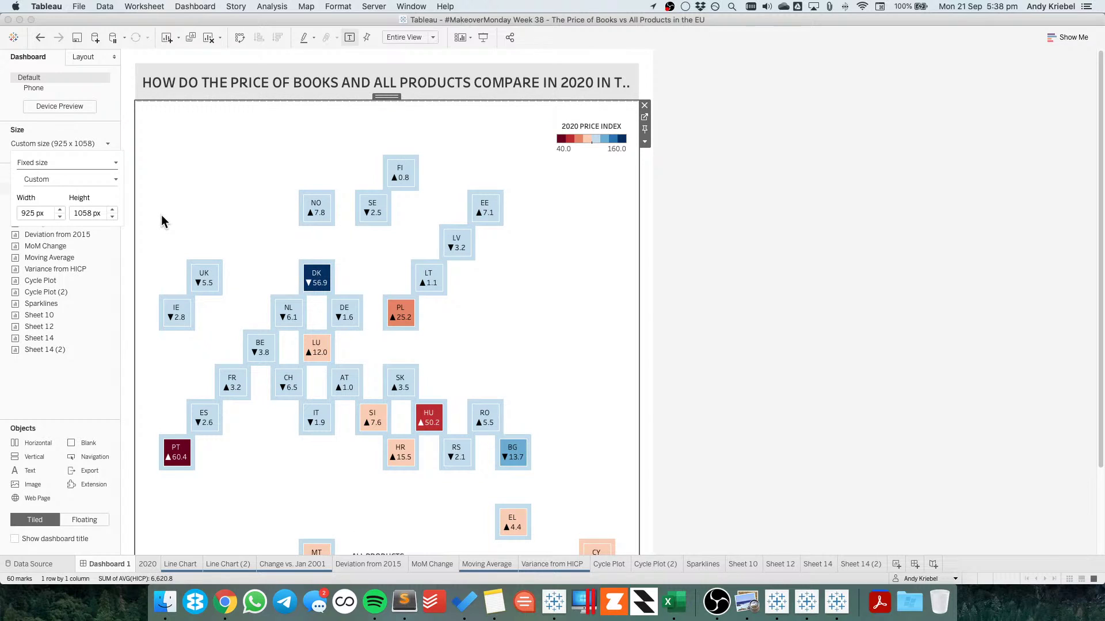
Set the dashboard's height to 1060 px and check the layout down to the credits line
{"action": "left_click", "coordinate": [91, 213]}
{"action": "key", "text": "BackSpace"}
{"action": "key", "text": "BackSpace"}
{"action": "type", "text": "06"}
{"action": "key", "text": "Return"}
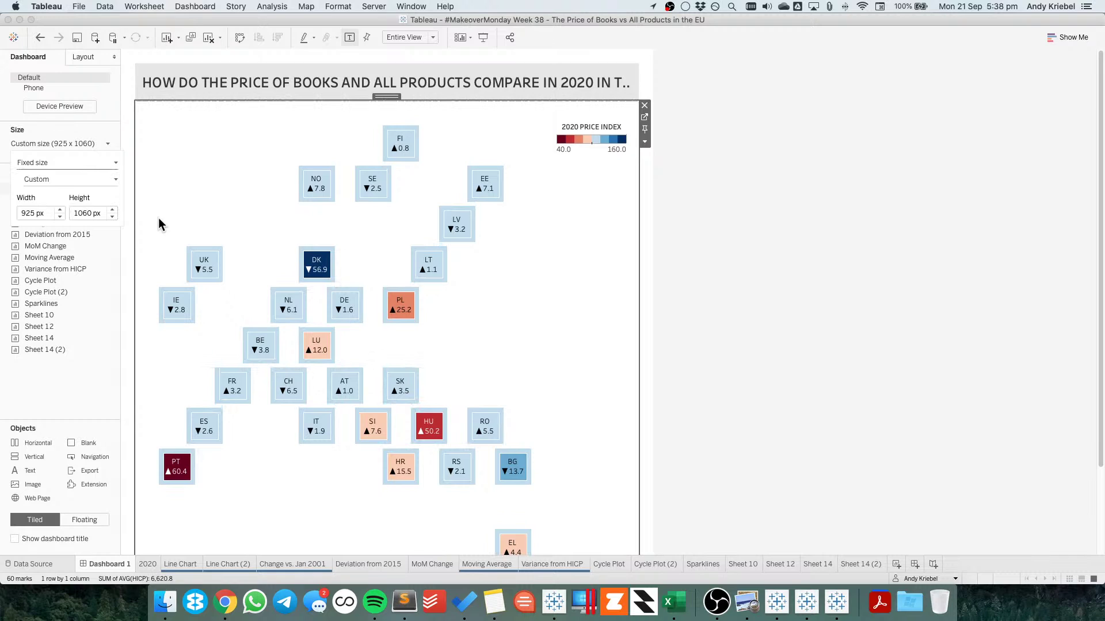
{"action": "left_click", "coordinate": [724, 313]}
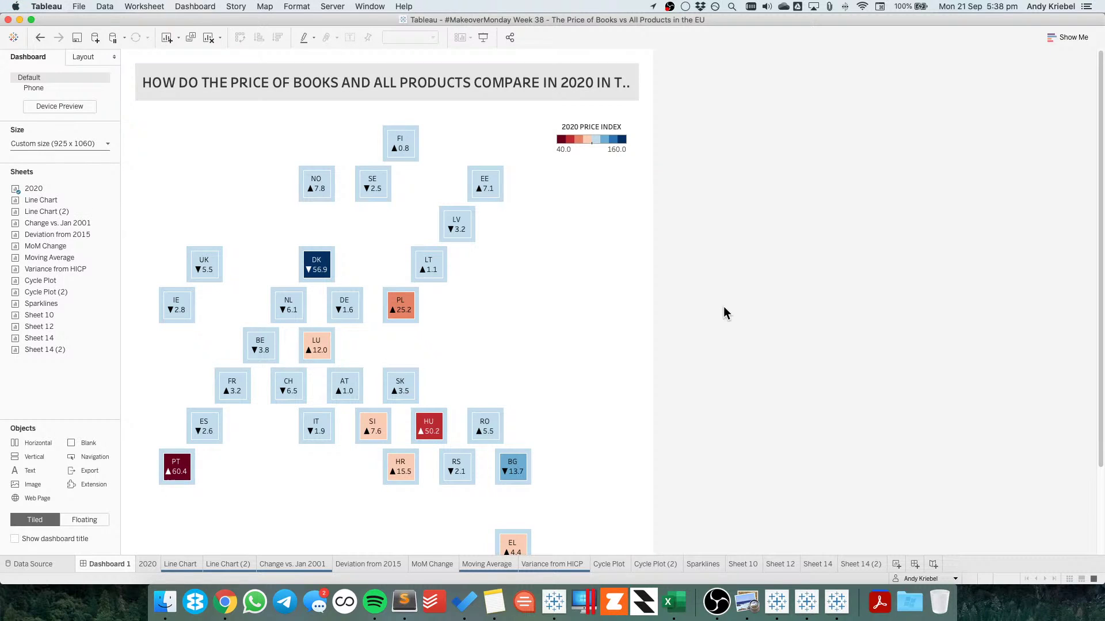
{"action": "scroll", "coordinate": [719, 309], "scroll_direction": "down", "scroll_amount": 3}
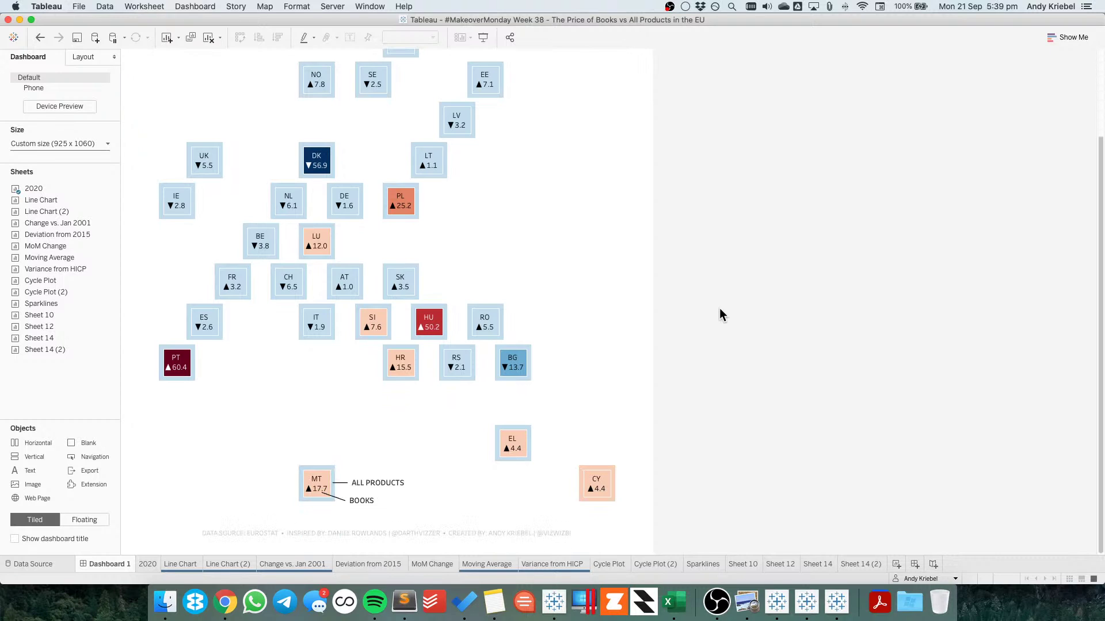
{"action": "scroll", "coordinate": [722, 314], "scroll_direction": "up", "scroll_amount": 3}
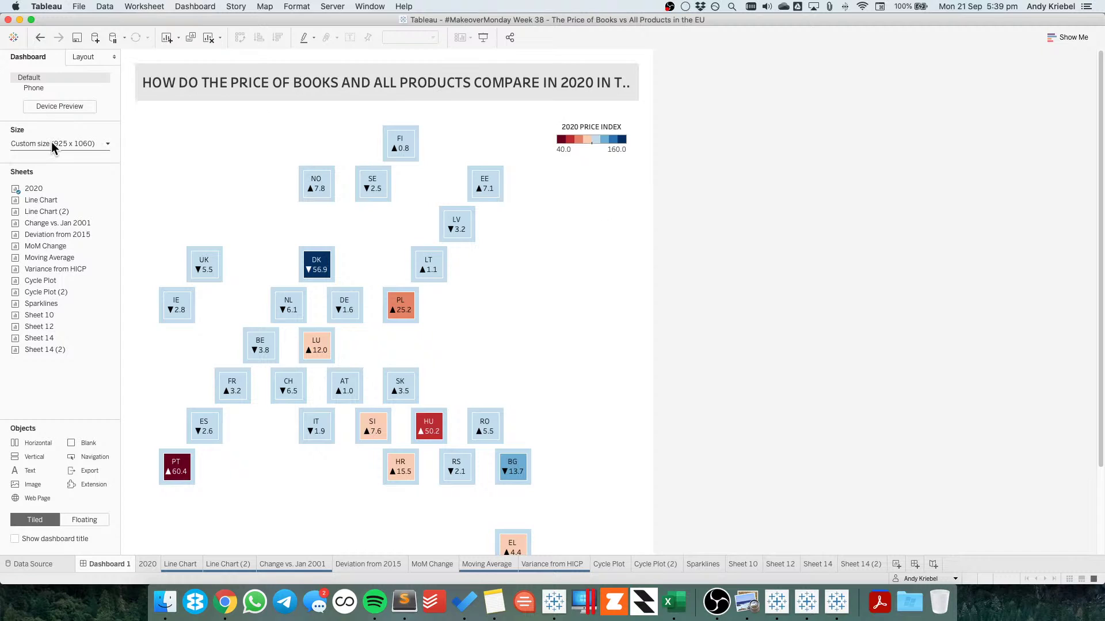
Open the dashboard title's text for editing and insert "COMPARE TO" after "BOOKS"
{"action": "left_click", "coordinate": [325, 89]}
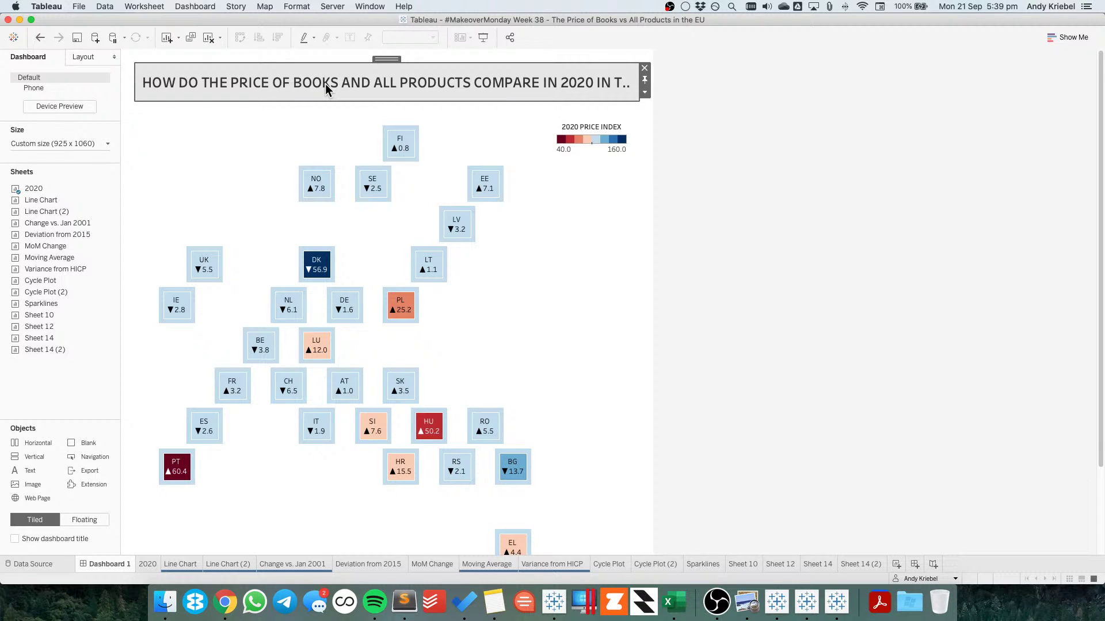
{"action": "double_click", "coordinate": [325, 89]}
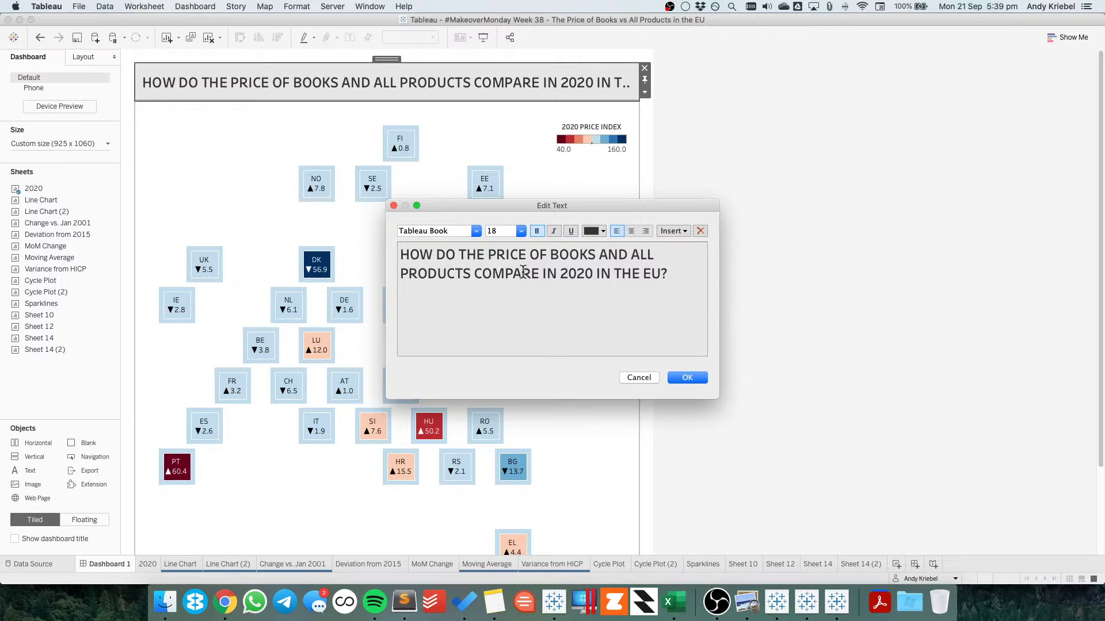
{"action": "left_click", "coordinate": [599, 254]}
{"action": "type", "text": "COMPARED"}
{"action": "key", "text": "BackSpace"}
{"action": "type", "text": "RO"}
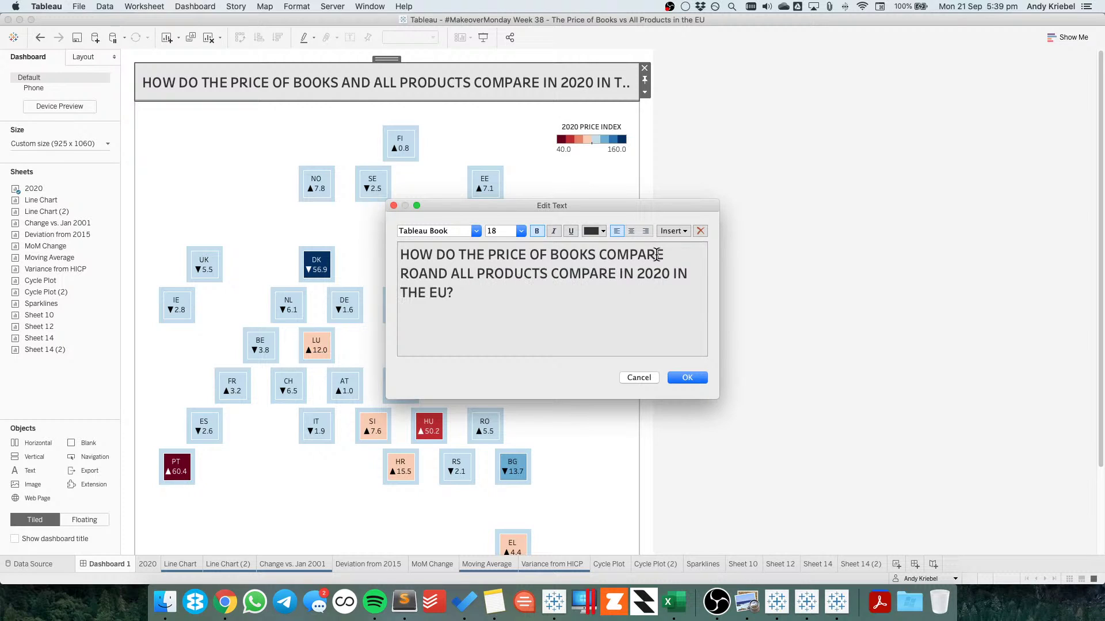
{"action": "key", "text": "BackSpace"}
{"action": "key", "text": "BackSpace"}
{"action": "type", "text": "TO"}
Delete the leftover word "AND" in front of "ALL PRODUCTS" in the title text
{"action": "key", "text": "shift+Right"}
{"action": "key", "text": "shift+Right"}
{"action": "key", "text": "shift+Right"}
{"action": "key", "text": "shift+Right"}
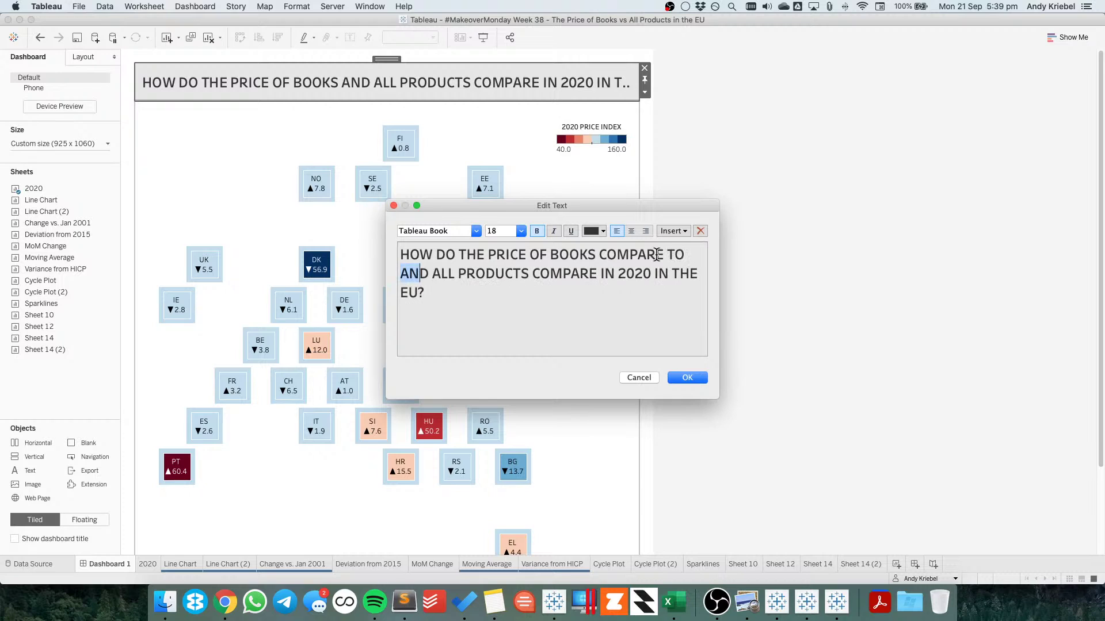
{"action": "key", "text": "shift+Right"}
{"action": "key", "text": "shift+Left"}
{"action": "key", "text": "BackSpace"}
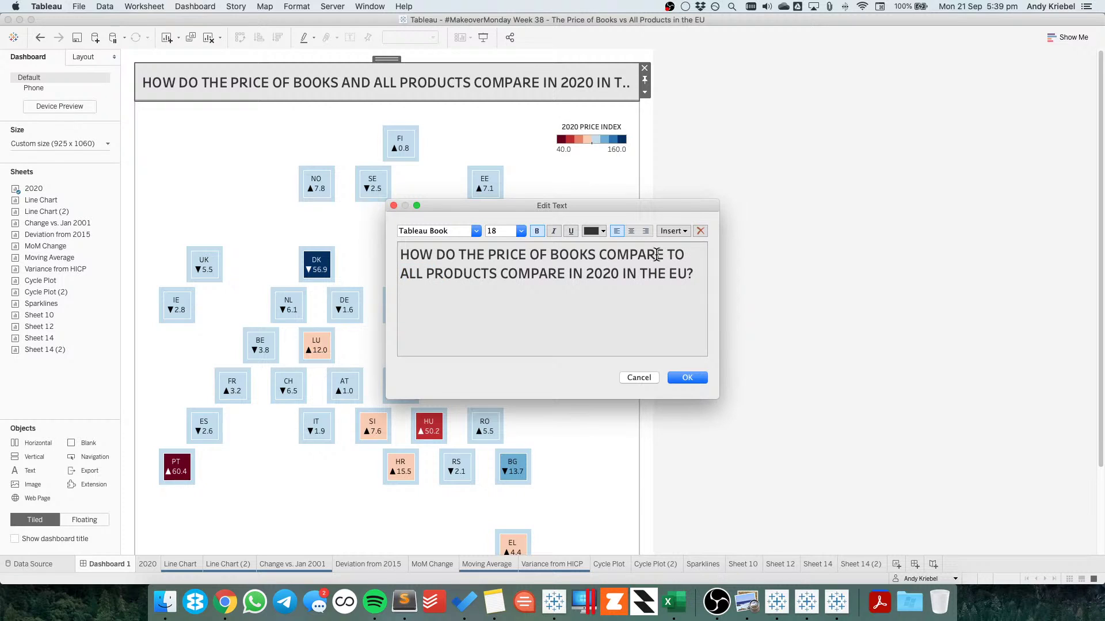
Insert "IN EU COUNTRIES 2020" between "BOOKS" and "COMPARE TO" in the title text
{"action": "left_click", "coordinate": [600, 253]}
{"action": "type", "text": "IN 2020"}
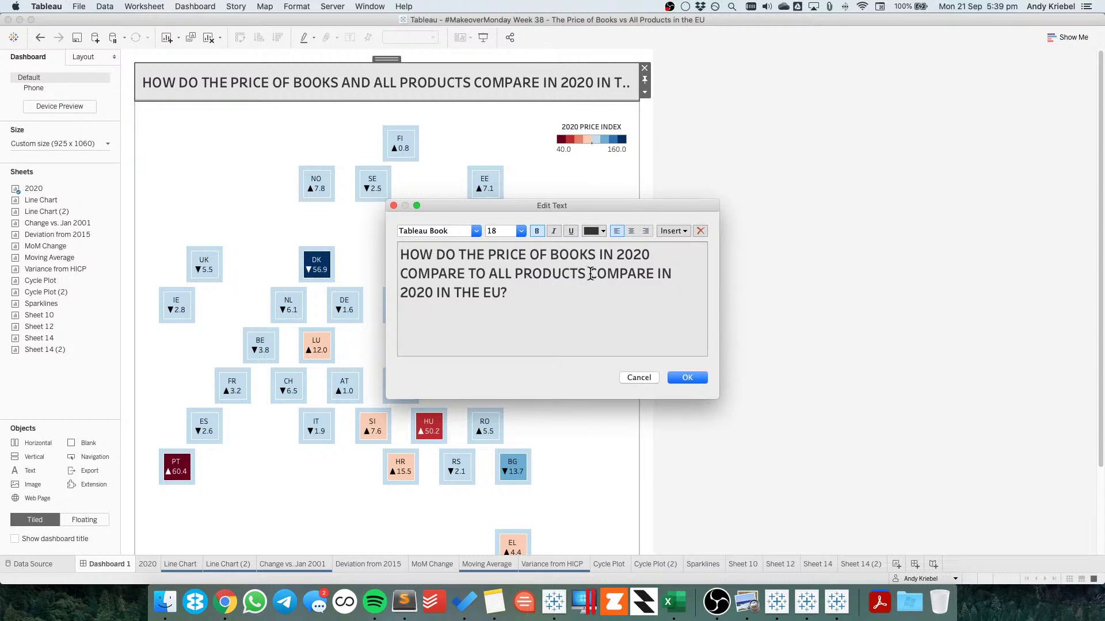
{"action": "left_click", "coordinate": [613, 255]}
{"action": "type", "text": "THE EU"}
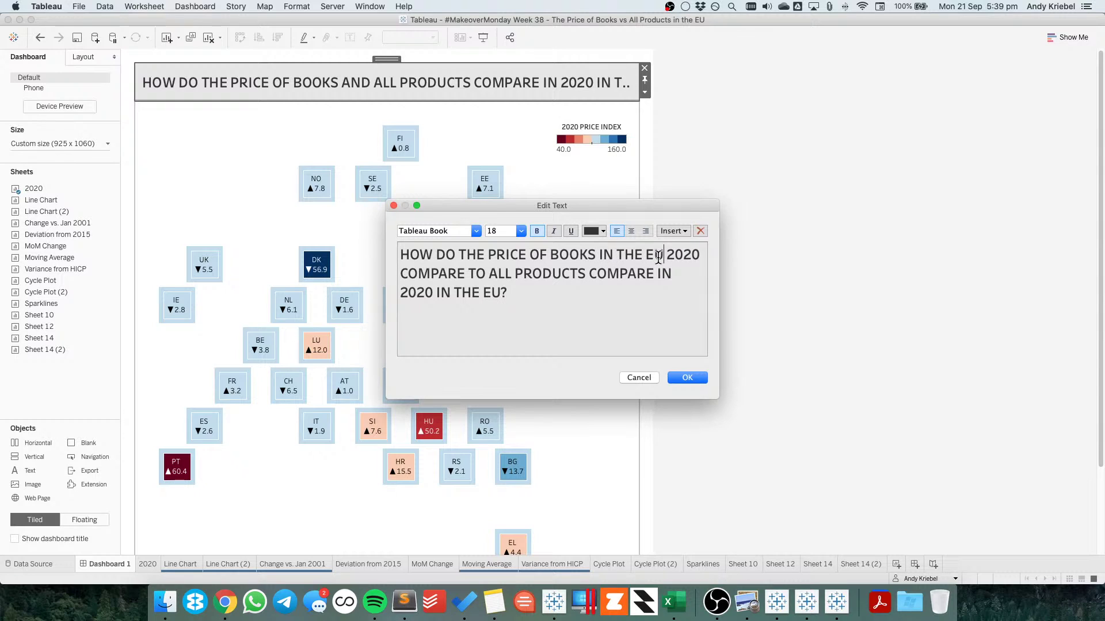
{"action": "key", "text": "BackSpace"}
{"action": "key", "text": "BackSpace"}
{"action": "key", "text": "BackSpace"}
{"action": "key", "text": "BackSpace"}
{"action": "key", "text": "BackSpace"}
{"action": "key", "text": "BackSpace"}
{"action": "type", "text": "EU COUNTRIE"}
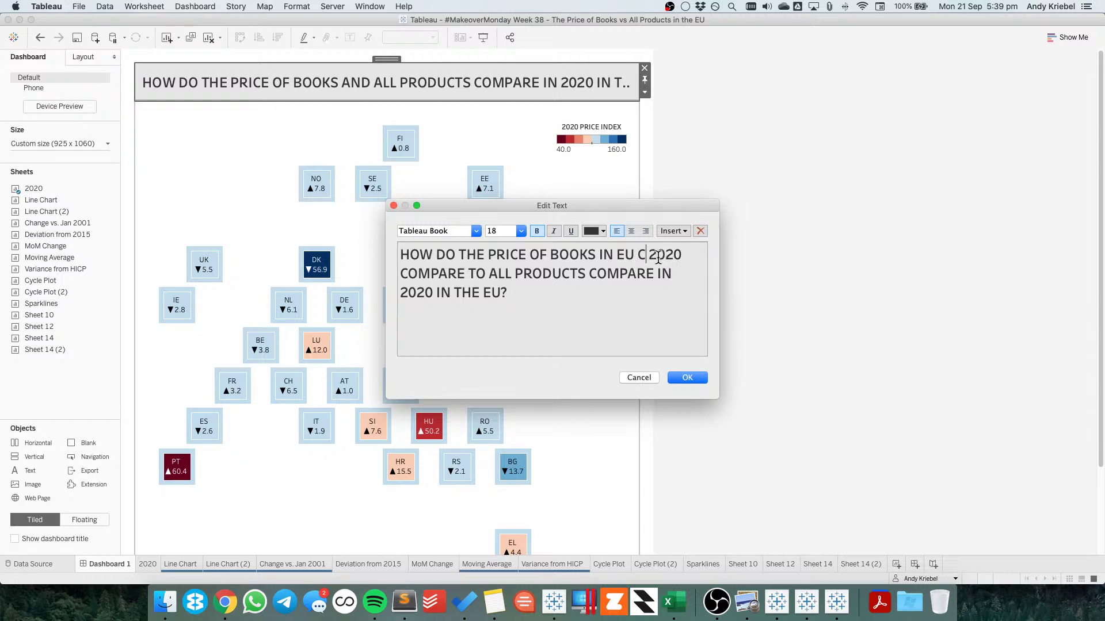
{"action": "type", "text": "S"}
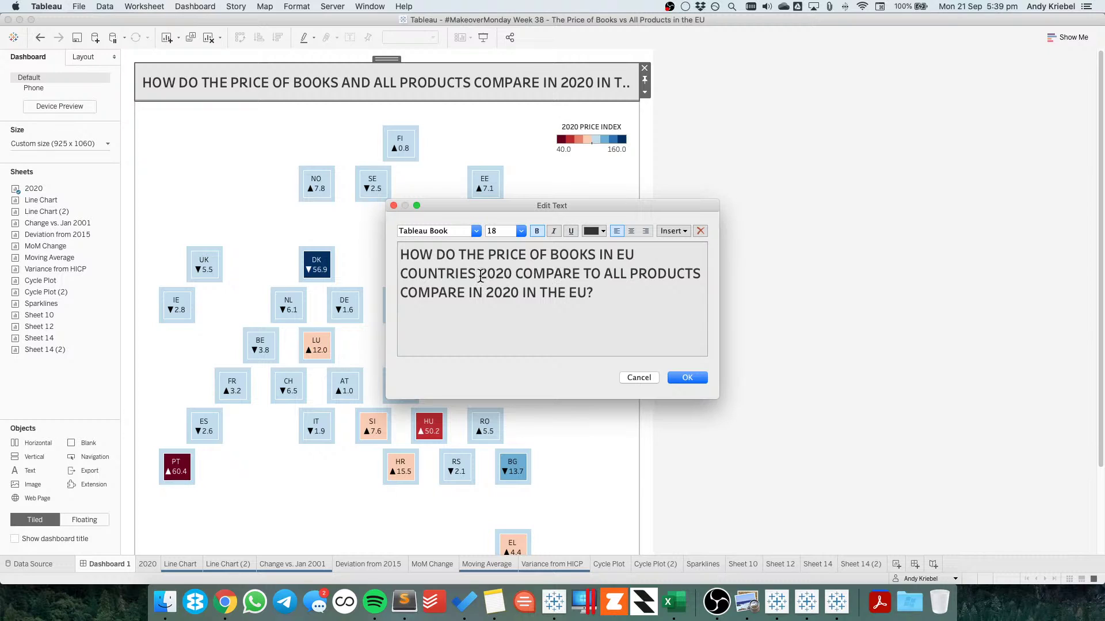
Remove "2020" after "COUNTRIES" in the title text
{"action": "left_click_drag", "start_coordinate": [479, 275], "coordinate": [512, 275]}
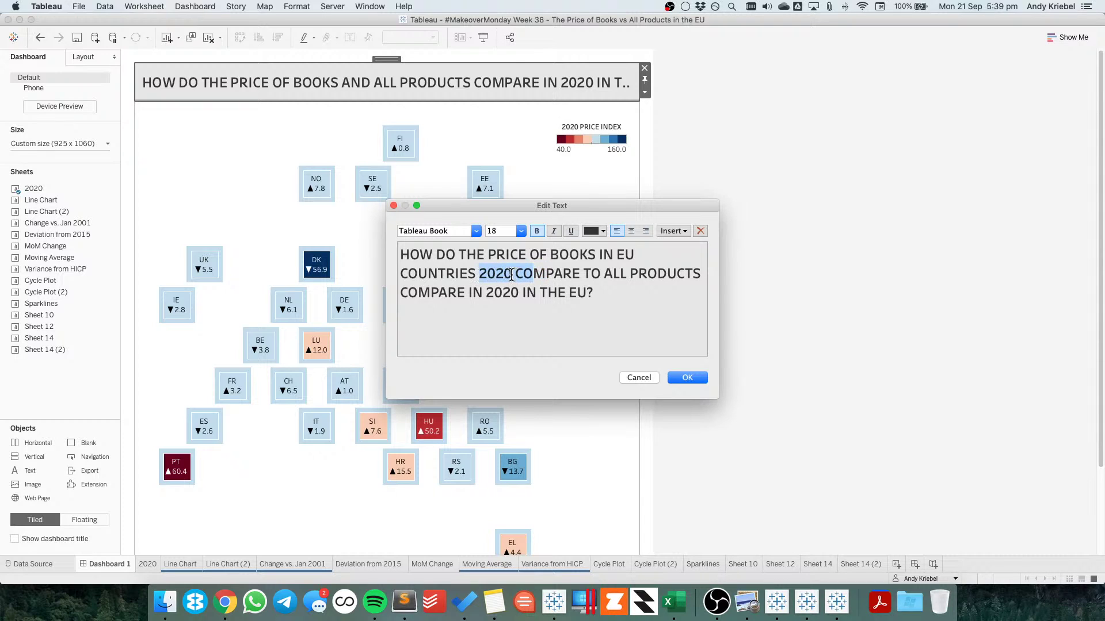
{"action": "left_click", "coordinate": [518, 275]}
{"action": "key", "text": "BackSpace"}
{"action": "key", "text": "BackSpace"}
{"action": "key", "text": "BackSpace"}
{"action": "key", "text": "BackSpace"}
{"action": "key", "text": "BackSpace"}
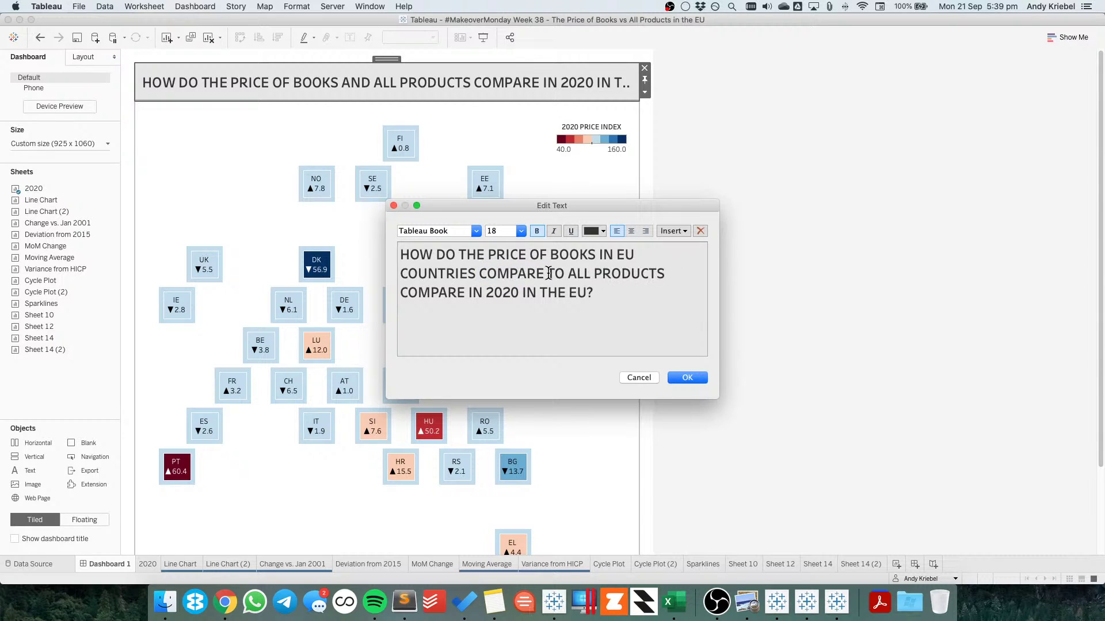
Insert "THE PRICE OF" before "ALL PRODUCTS", delete "COMPARE IN 2020 IN THE EU" before the question mark, and apply the title text
{"action": "left_click", "coordinate": [569, 275]}
{"action": "type", "text": "THE PRICE OF"}
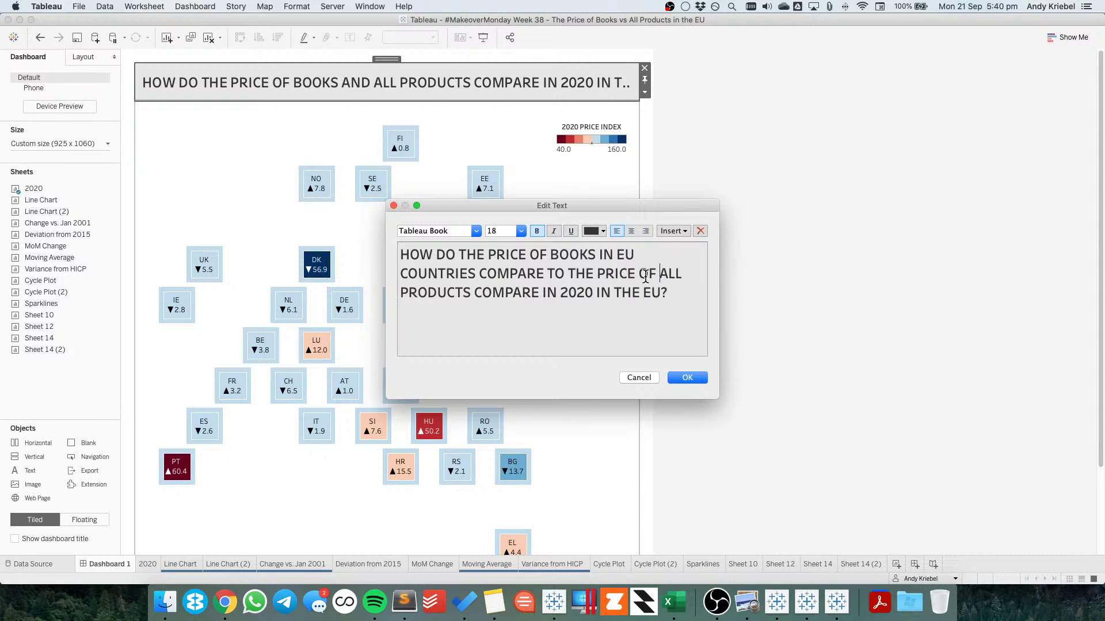
{"action": "left_click", "coordinate": [473, 294]}
{"action": "key", "text": "shift+alt+Right"}
{"action": "key", "text": "shift+alt+Right"}
{"action": "key", "text": "shift+alt+Right"}
{"action": "key", "text": "shift+alt+Right"}
{"action": "key", "text": "shift+alt+Right"}
{"action": "key", "text": "shift+alt+Right"}
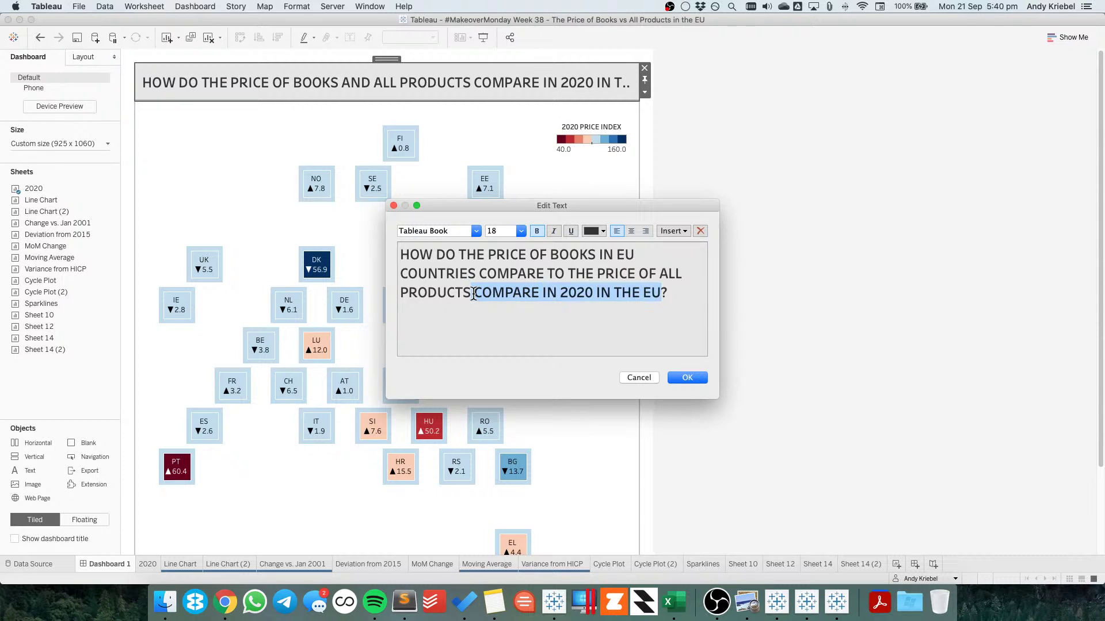
{"action": "key", "text": "BackSpace"}
{"action": "left_click", "coordinate": [697, 378]}
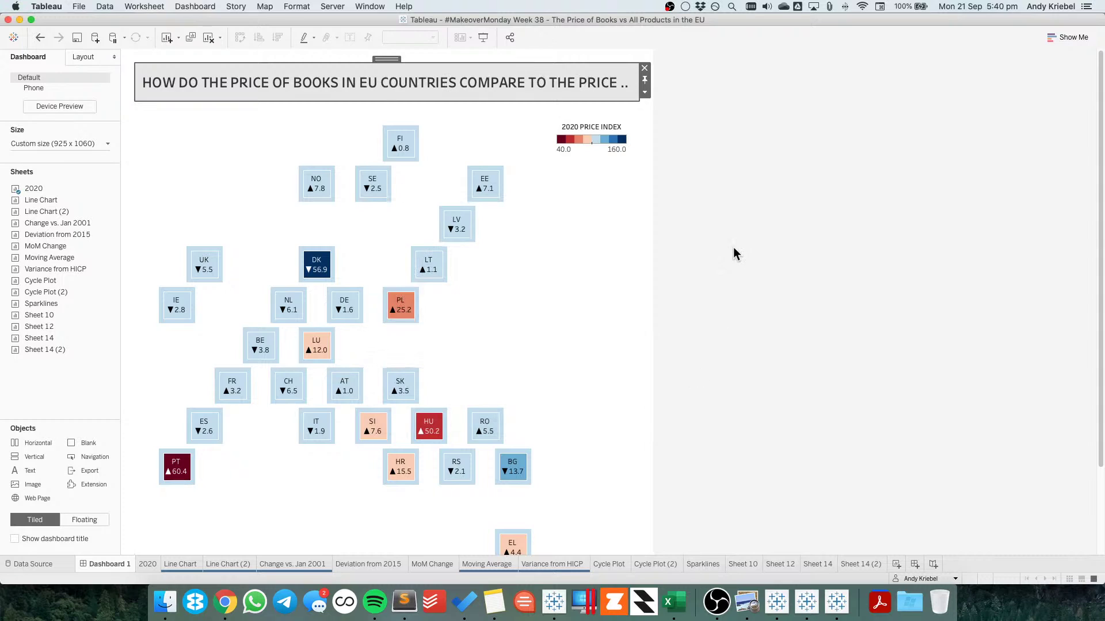
Break the title into two lines before "PRICE OF ALL PRODUCTS?" and make the title box taller to fit both
{"action": "double_click", "coordinate": [487, 82]}
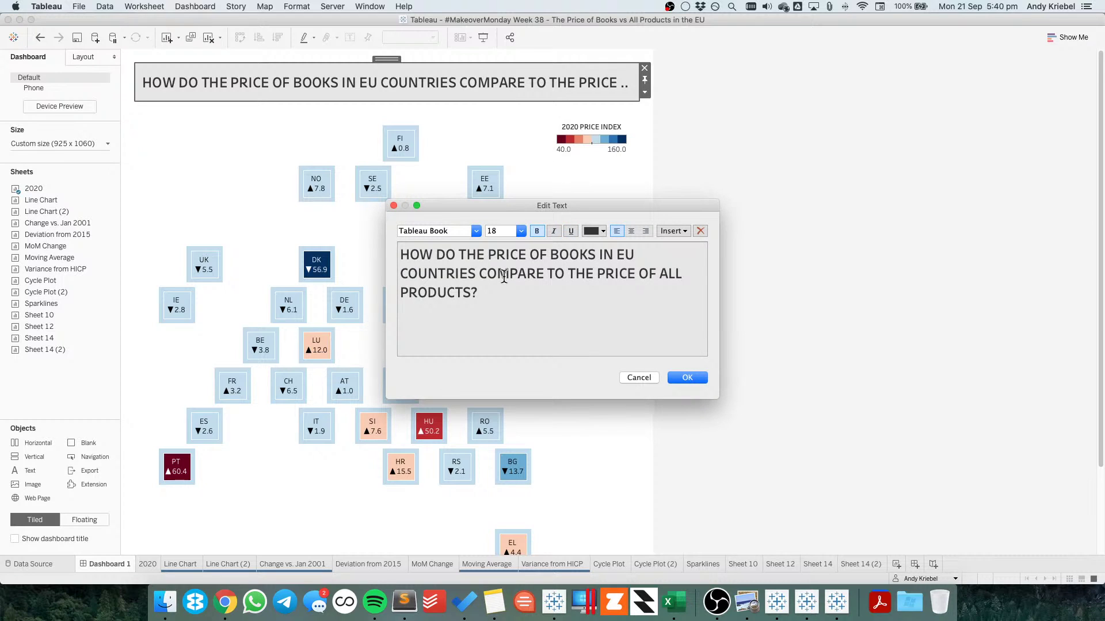
{"action": "key", "text": "Return"}
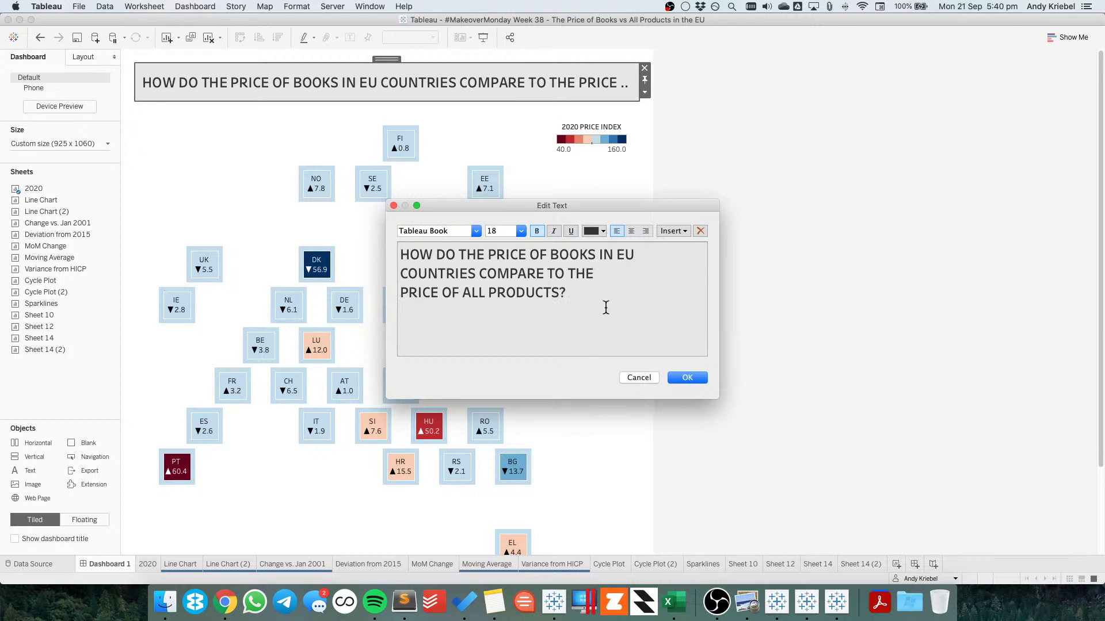
{"action": "left_click", "coordinate": [686, 377]}
{"action": "left_click_drag", "start_coordinate": [519, 102], "coordinate": [520, 113]}
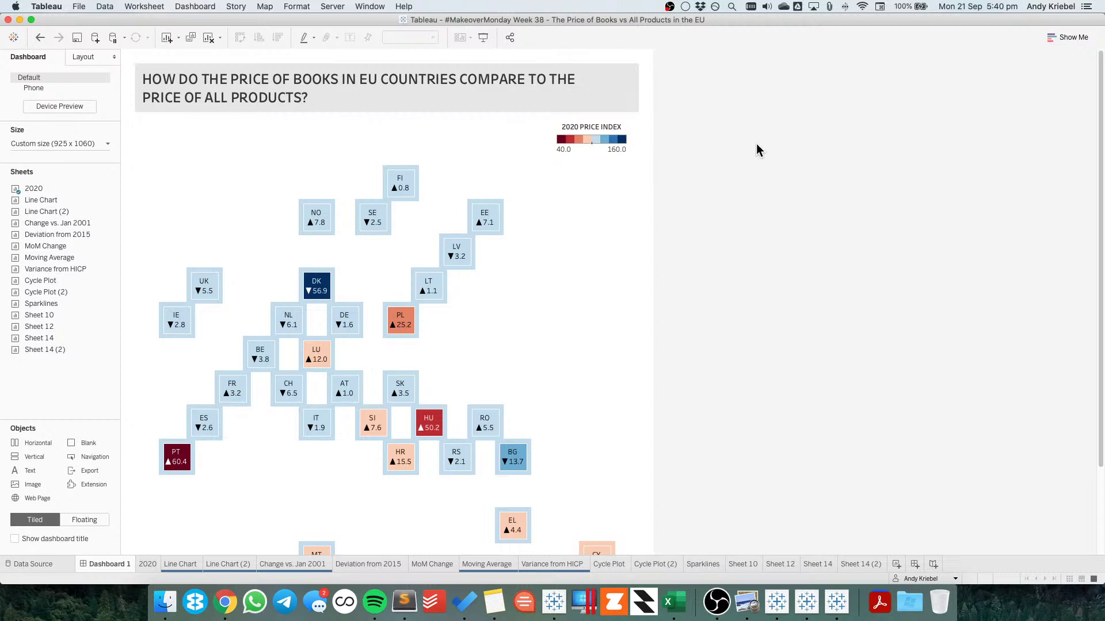
Try dashboard heights of 1055 px and 1065 px to restore the spacing between tile rows
{"action": "mouse_move", "coordinate": [402, 396]}
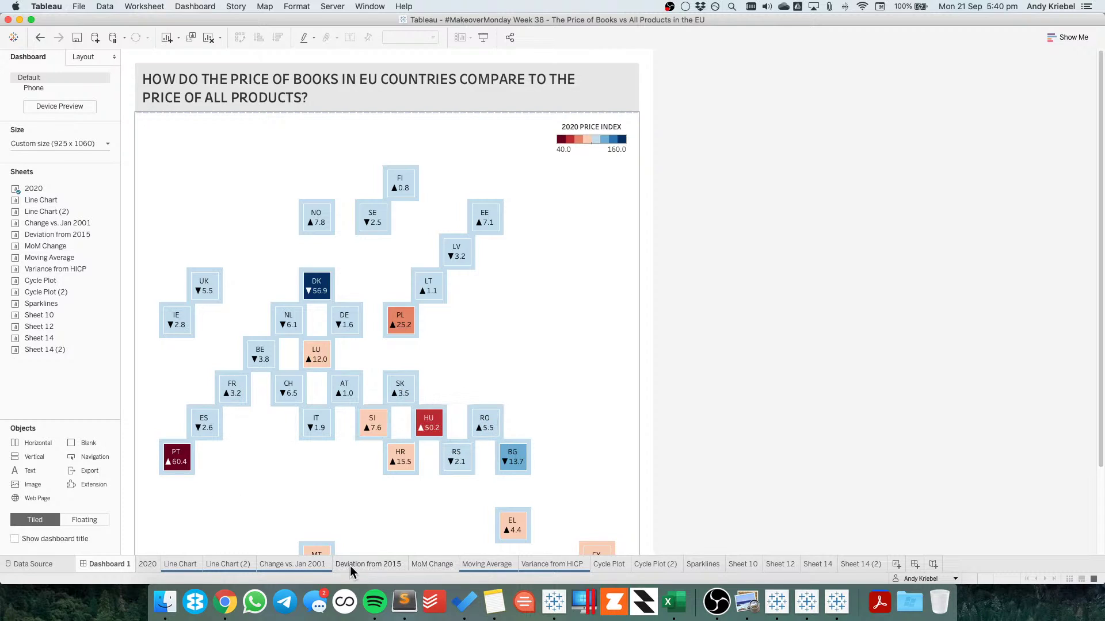
{"action": "left_click", "coordinate": [99, 144]}
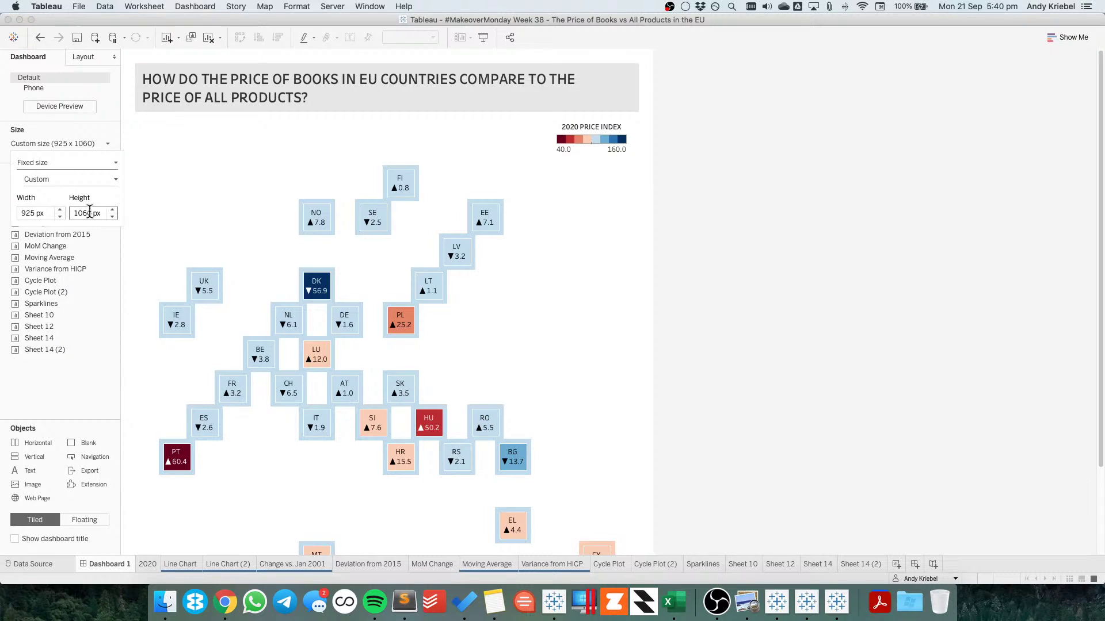
{"action": "key", "text": "Right"}
{"action": "key", "text": "shift+Left"}
{"action": "key", "text": "shift+Left"}
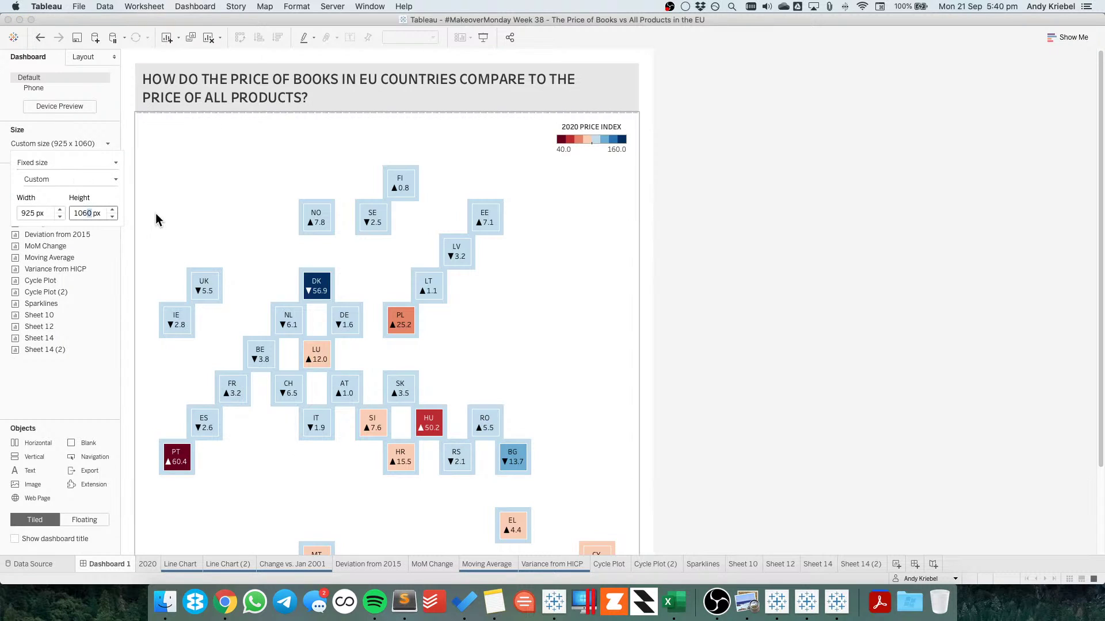
{"action": "type", "text": "55"}
{"action": "key", "text": "Tab"}
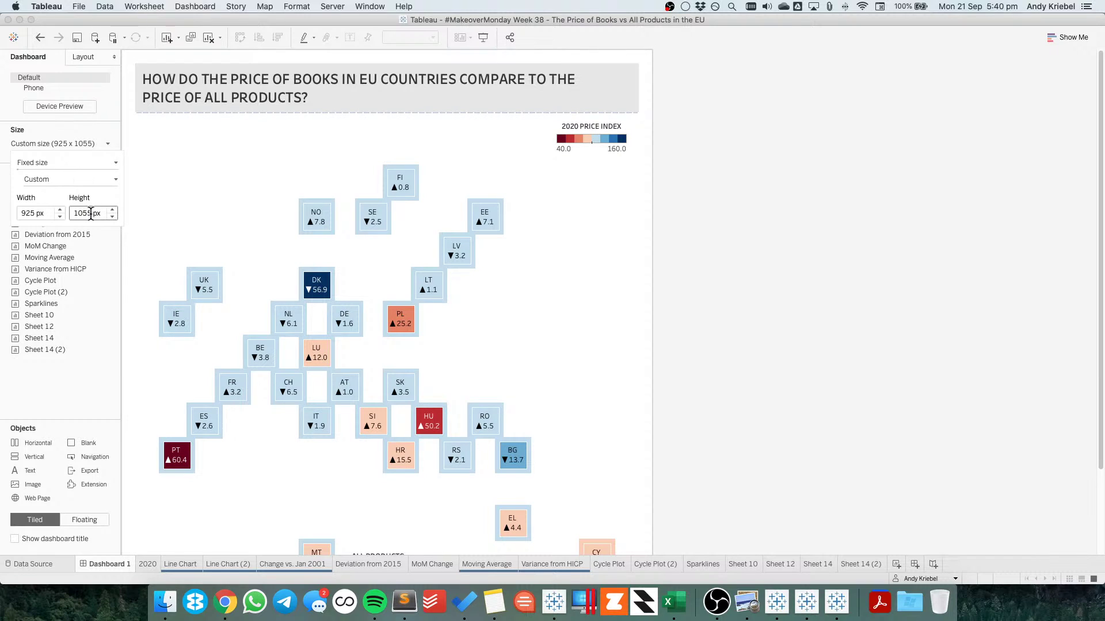
{"action": "key", "text": "BackSpace"}
{"action": "type", "text": "6"}
{"action": "key", "text": "Return"}
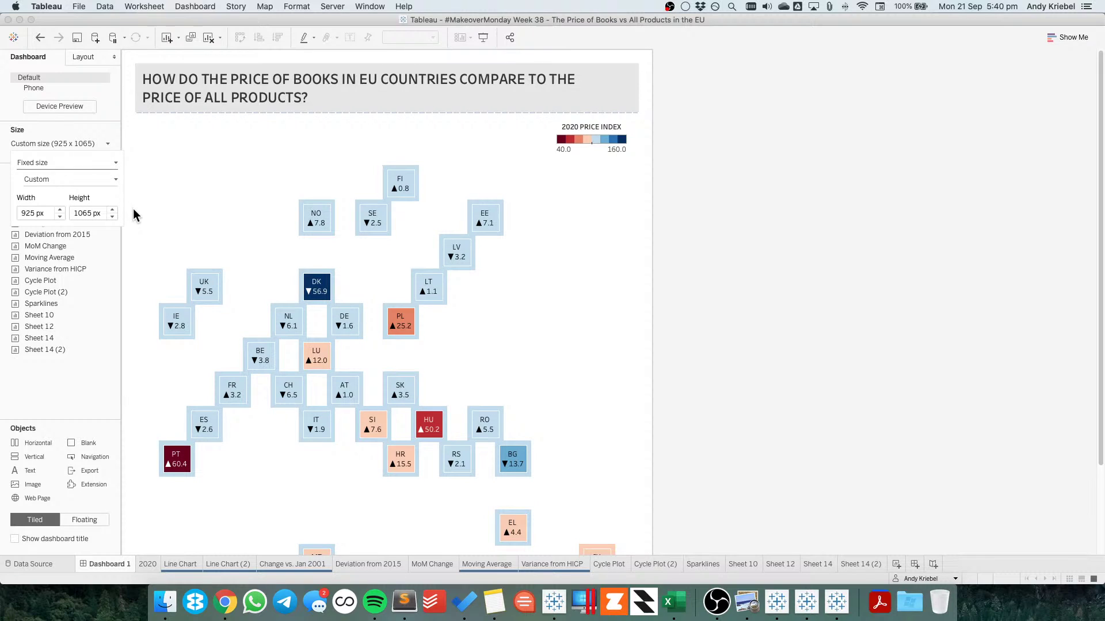
Try larger dashboard heights of 1070 px and 1090 px
{"action": "left_click", "coordinate": [83, 213]}
{"action": "key", "text": "shift+Left"}
{"action": "key", "text": "shift+Left"}
{"action": "type", "text": "70"}
{"action": "key", "text": "Return"}
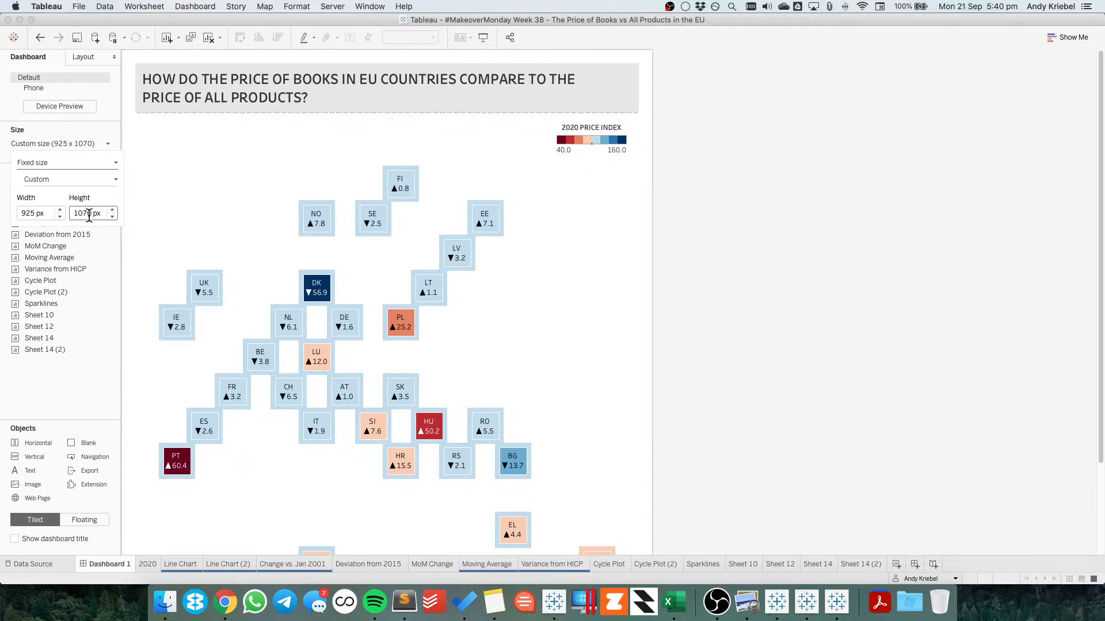
{"action": "key", "text": "BackSpace"}
{"action": "key", "text": "BackSpace"}
{"action": "type", "text": "90"}
{"action": "key", "text": "Tab"}
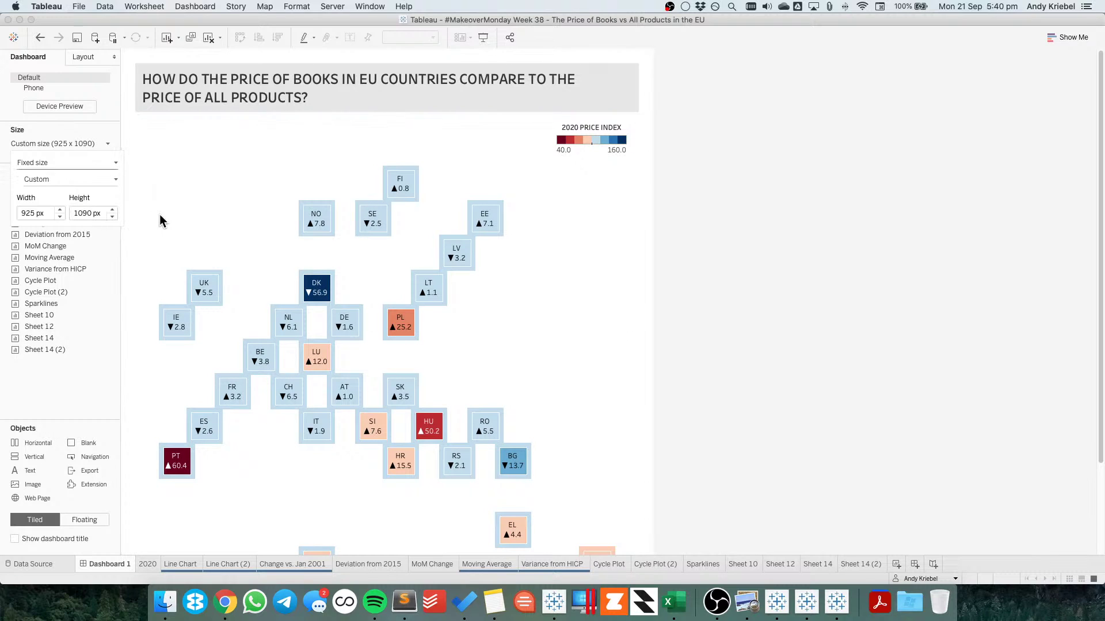
Try reducing the dashboard height to 1080 px and then 1075 px
{"action": "left_click", "coordinate": [90, 212]}
{"action": "key", "text": "BackSpace"}
{"action": "key", "text": "BackSpace"}
{"action": "type", "text": "80"}
{"action": "key", "text": "Return"}
{"action": "left_click", "coordinate": [91, 213]}
{"action": "key", "text": "BackSpace"}
{"action": "key", "text": "BackSpace"}
{"action": "type", "text": "75"}
{"action": "key", "text": "Tab"}
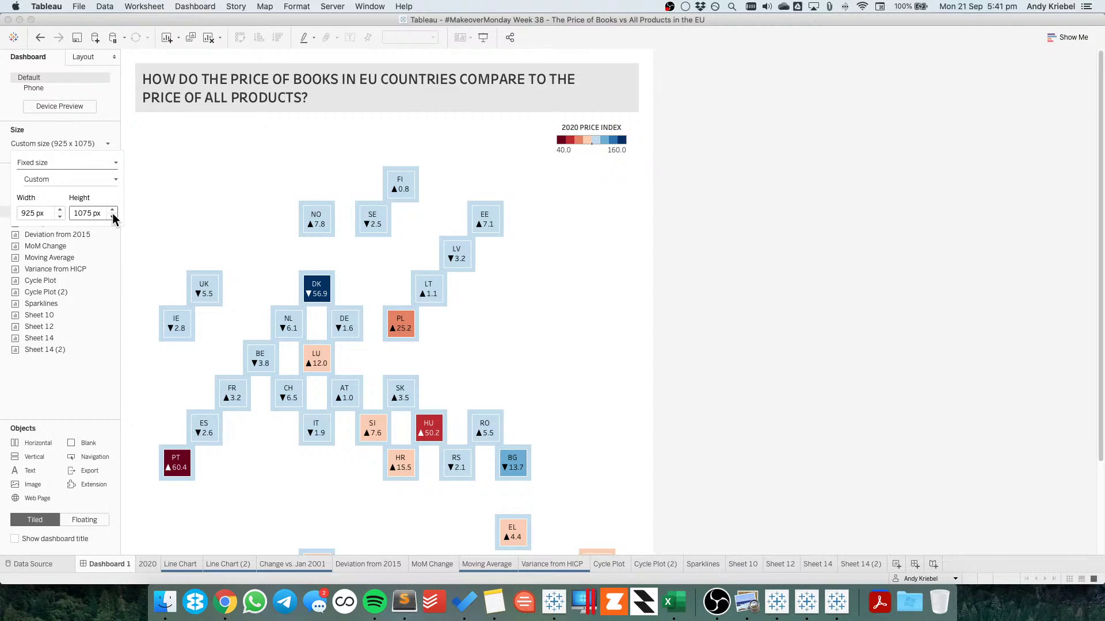
Set the dashboard's height to 1080 px and review the layout from the title down to the credits line
{"action": "key", "text": "BackSpace"}
{"action": "key", "text": "BackSpace"}
{"action": "type", "text": "80"}
{"action": "key", "text": "Return"}
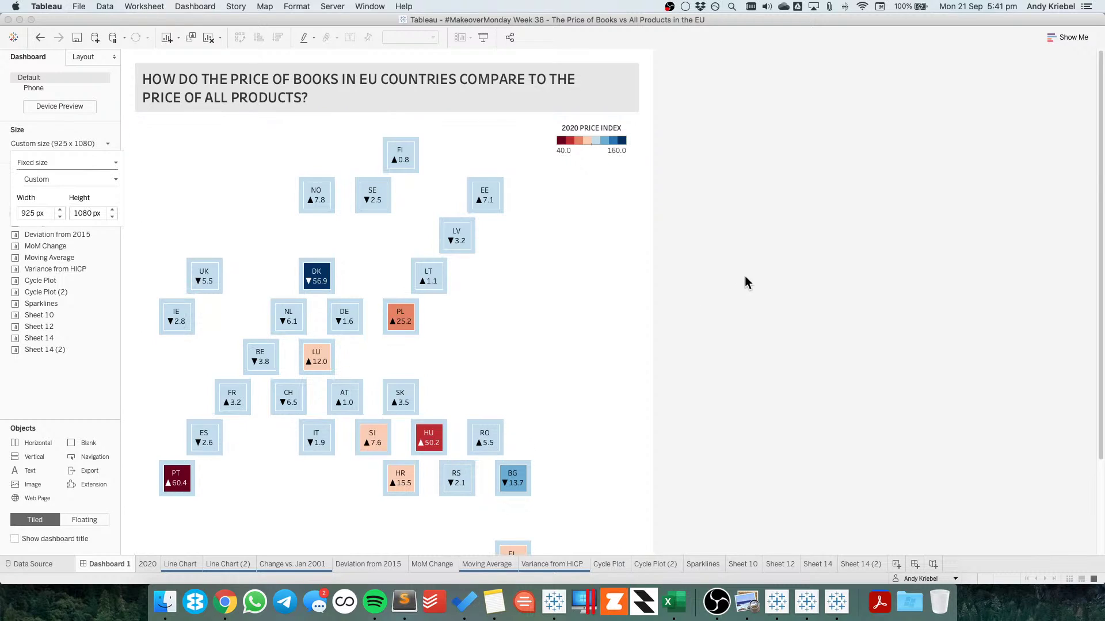
{"action": "scroll", "coordinate": [744, 274], "scroll_direction": "down", "scroll_amount": 3}
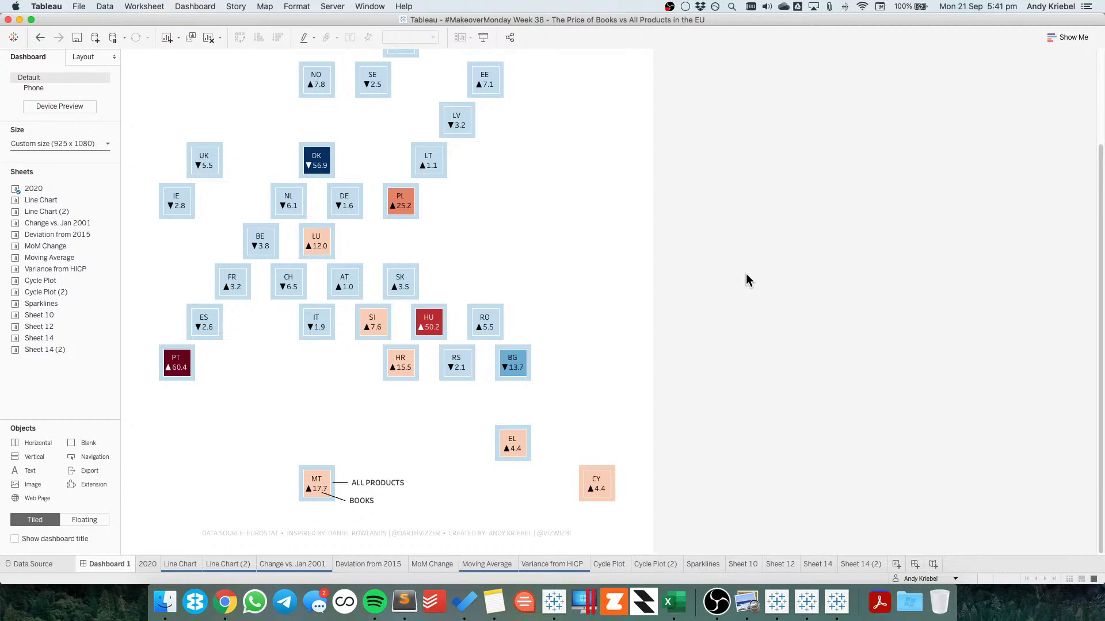
{"action": "scroll", "coordinate": [746, 274], "scroll_direction": "up", "scroll_amount": 5}
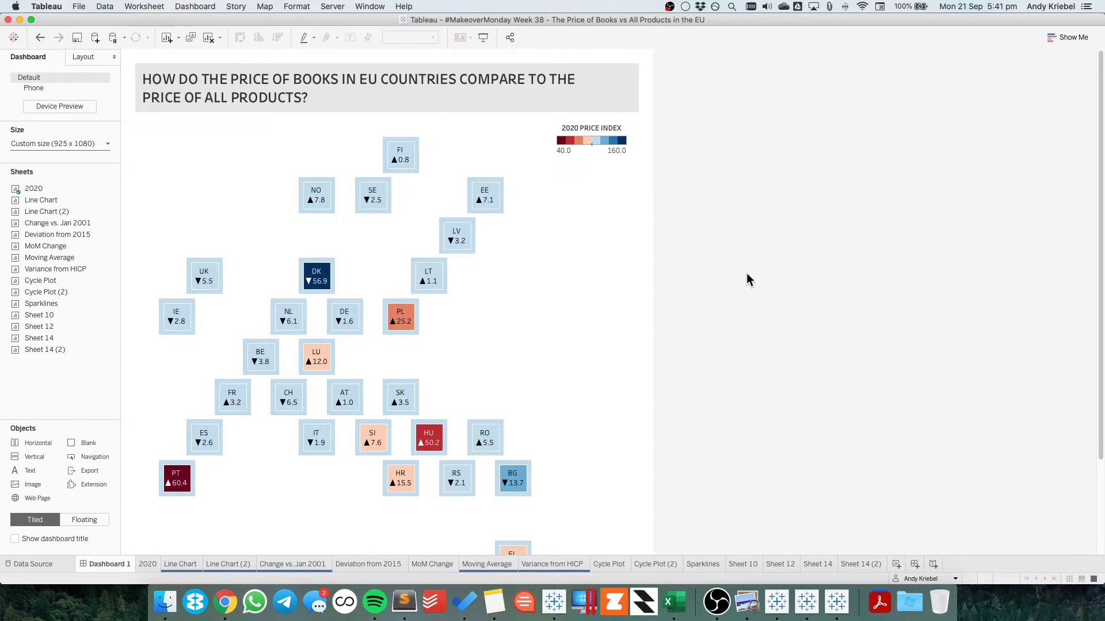
{"action": "scroll", "coordinate": [747, 274], "scroll_direction": "down", "scroll_amount": 5}
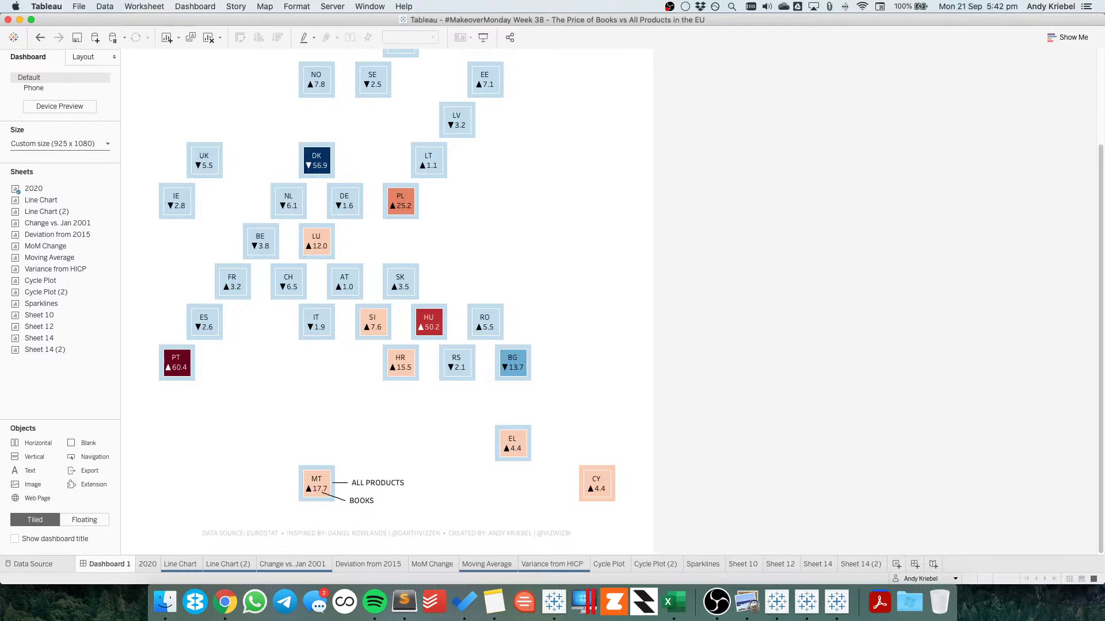
{"action": "left_click", "coordinate": [719, 610]}
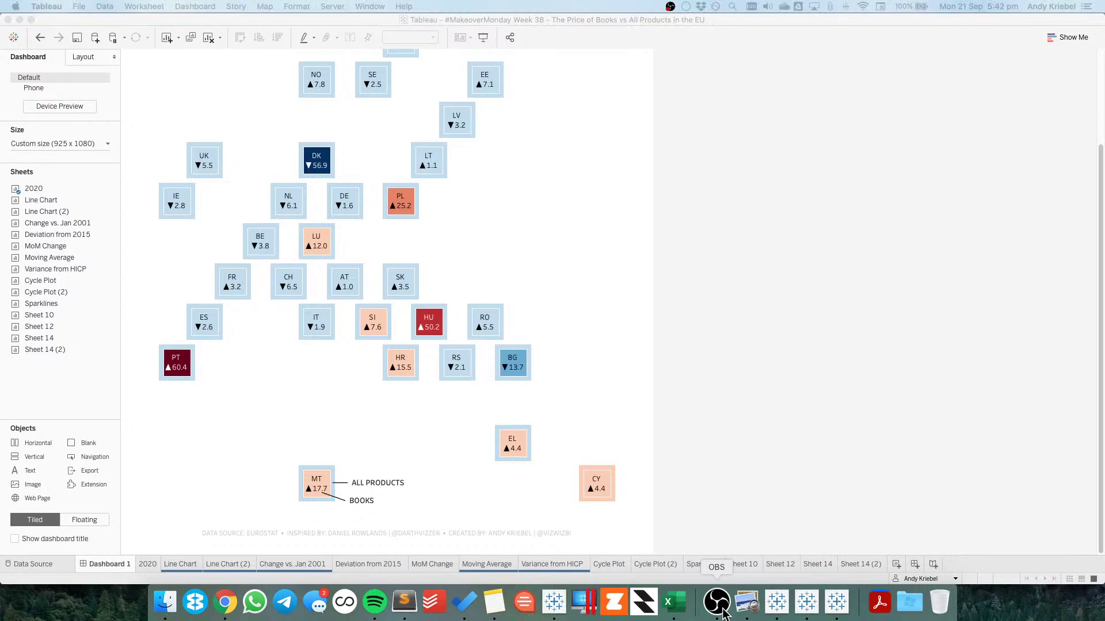